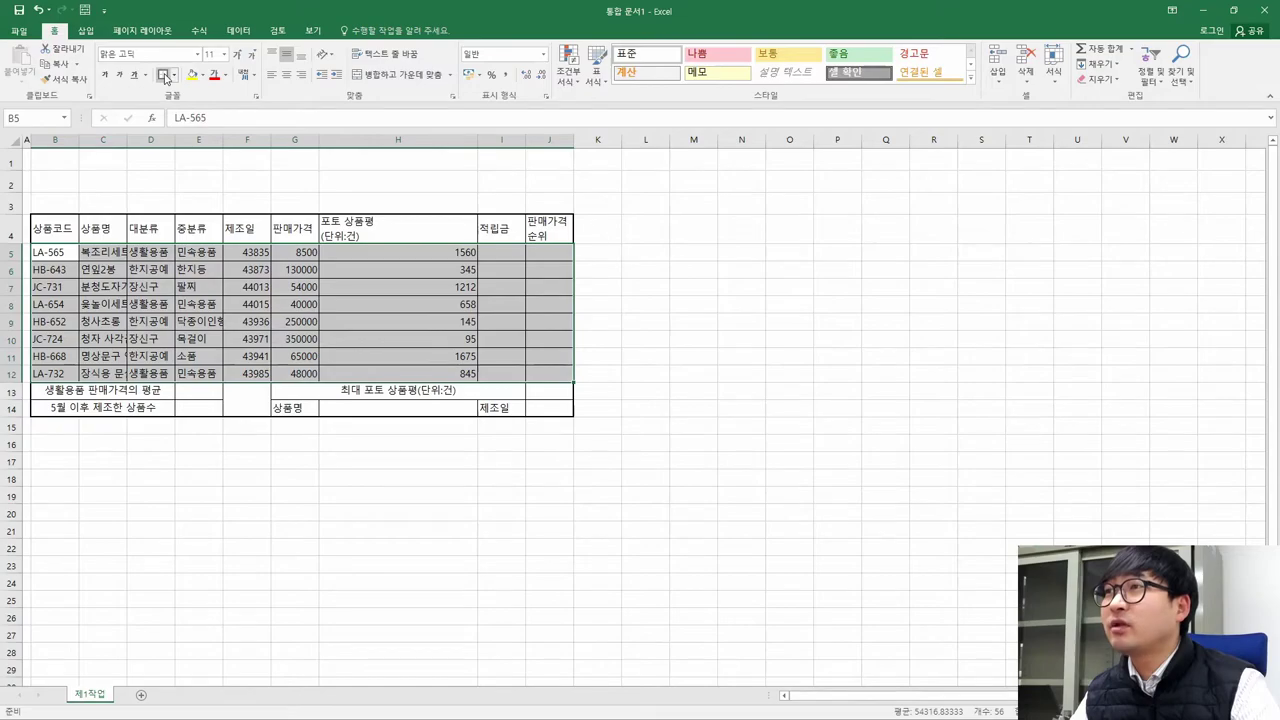
# Check the crossed-out cell in the PDF form and add both diagonal borders to the merged cell F13:F14
pyautogui.hotkey('alt', 'Tab')
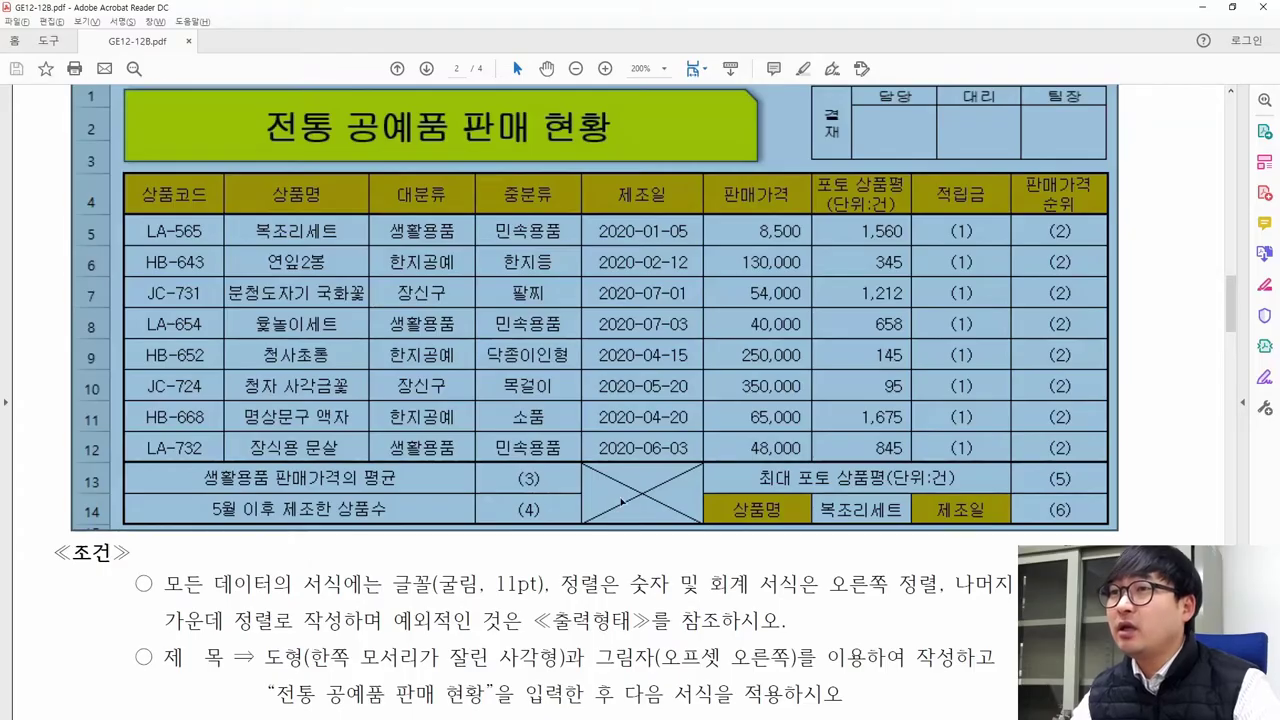
pyautogui.hotkey('alt', 'Tab')
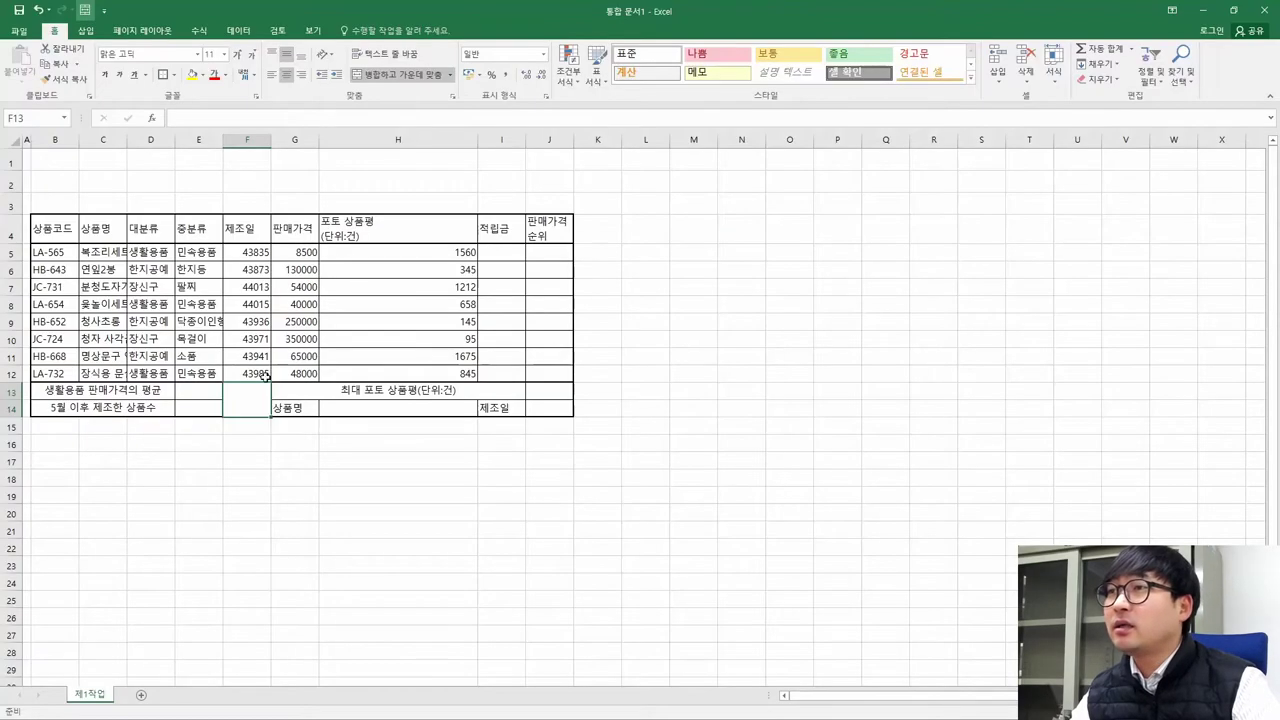
pyautogui.click(173, 75)
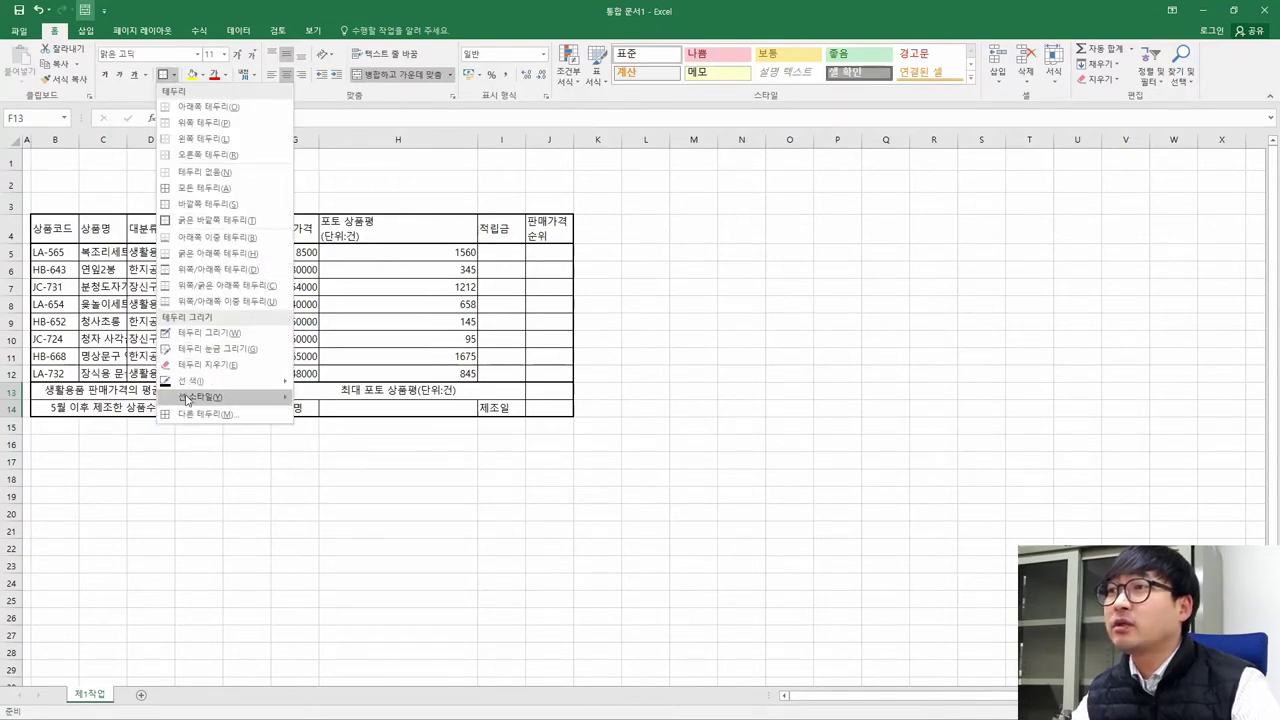
pyautogui.click(201, 416)
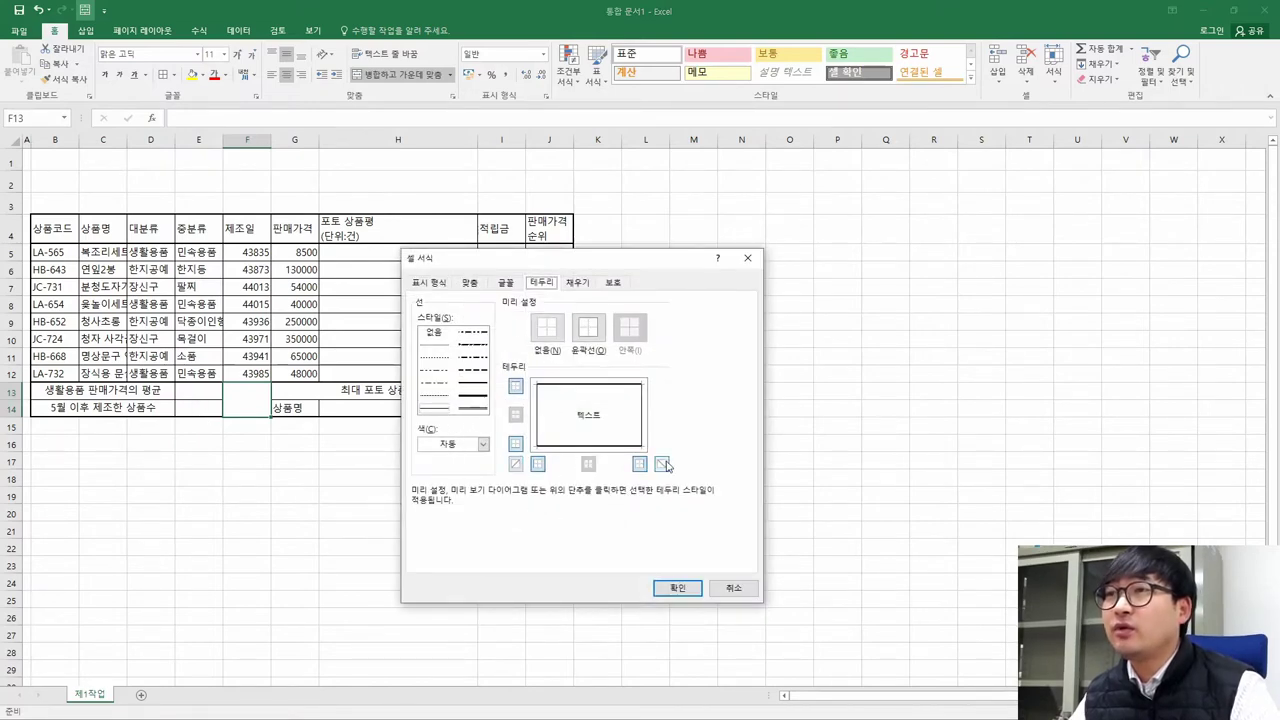
pyautogui.click(515, 464)
pyautogui.click(661, 465)
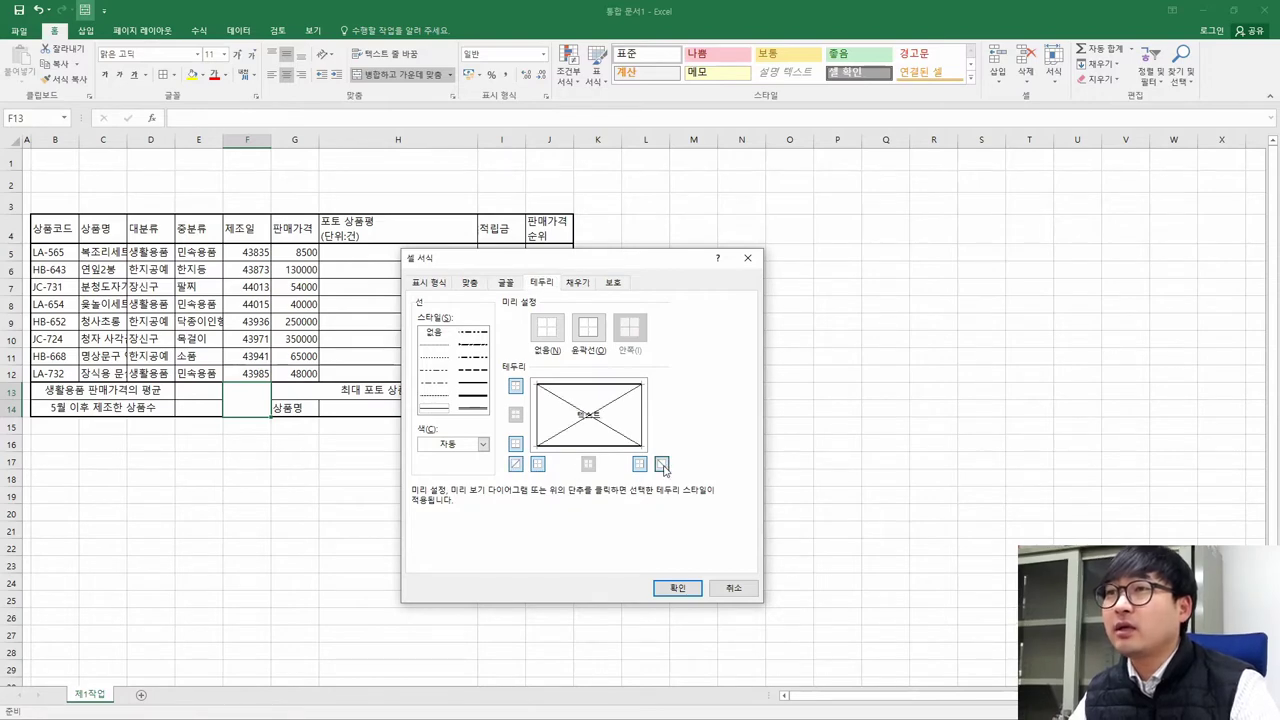
pyautogui.click(677, 588)
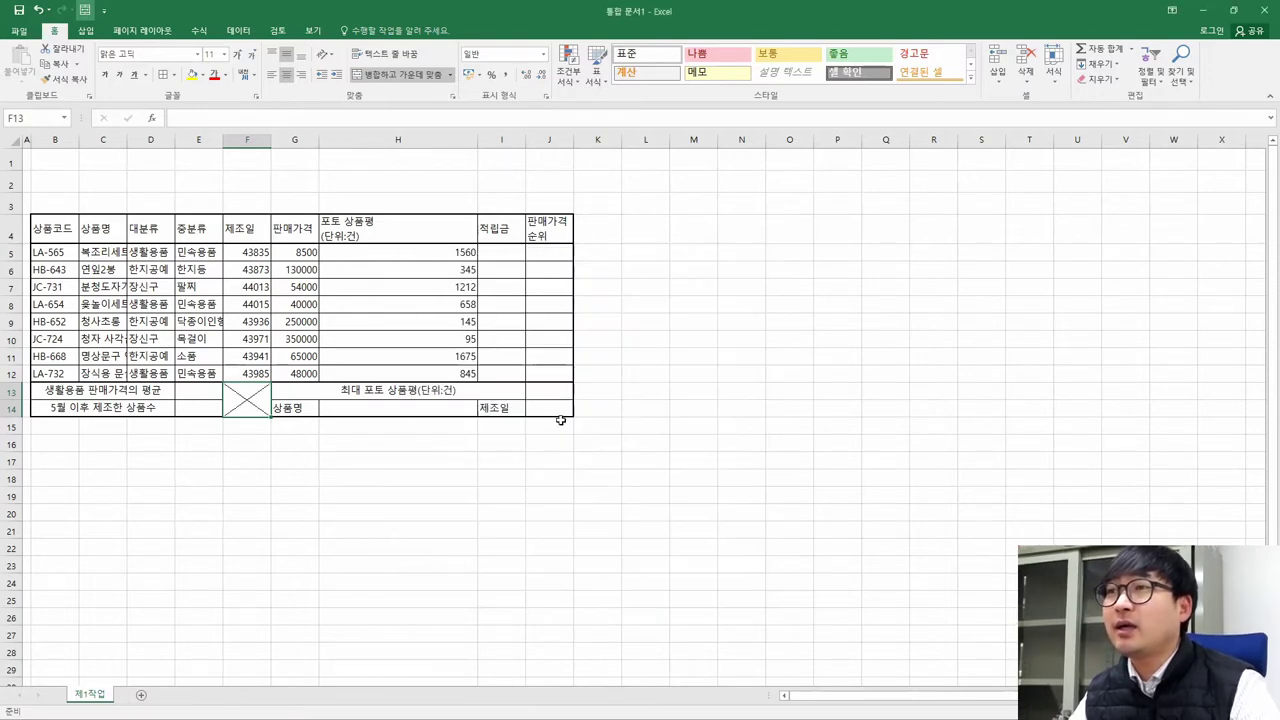
# Autofit the width of all worksheet columns to their contents
pyautogui.click(228, 285)
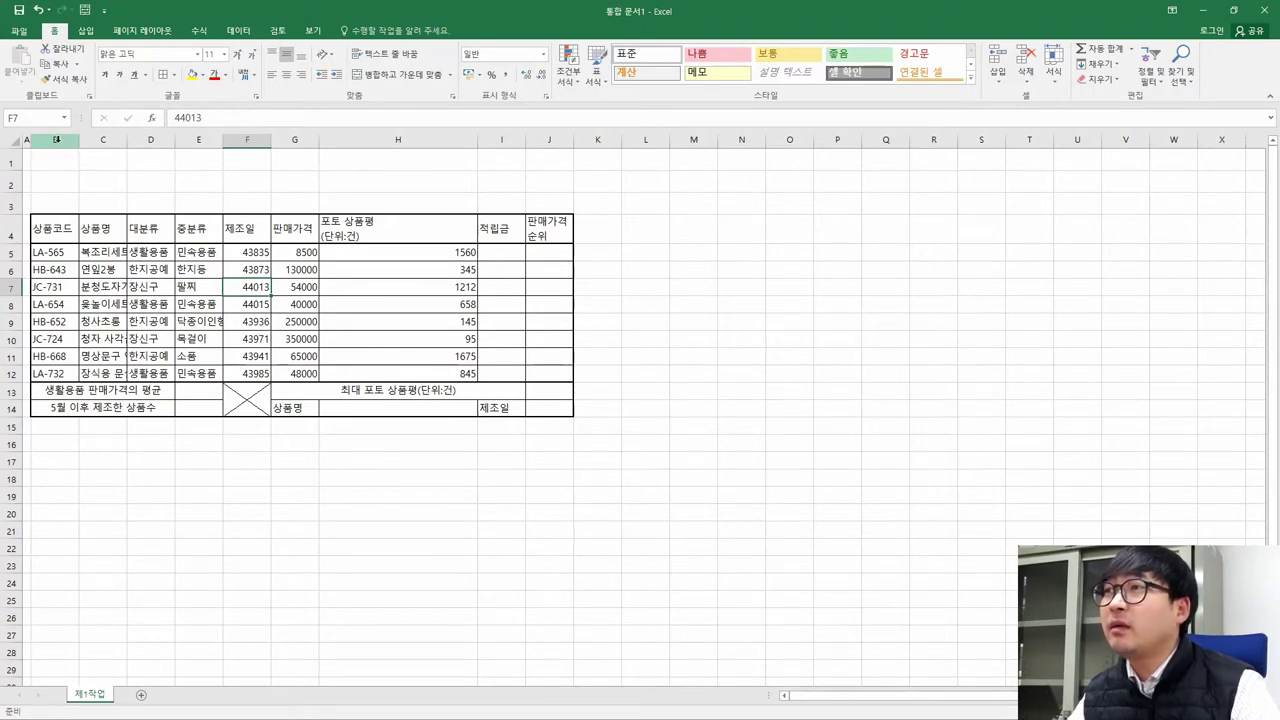
pyautogui.moveTo(79, 141); pyautogui.dragTo(221, 144)
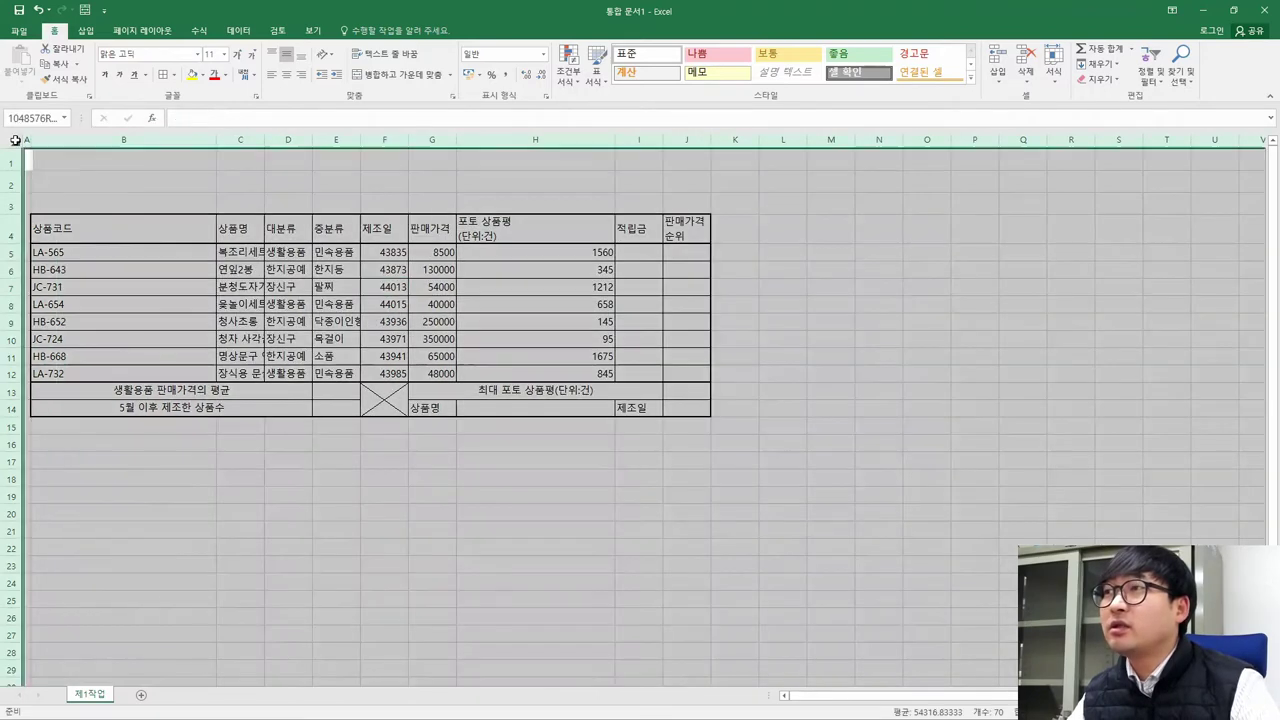
pyautogui.click(14, 140)
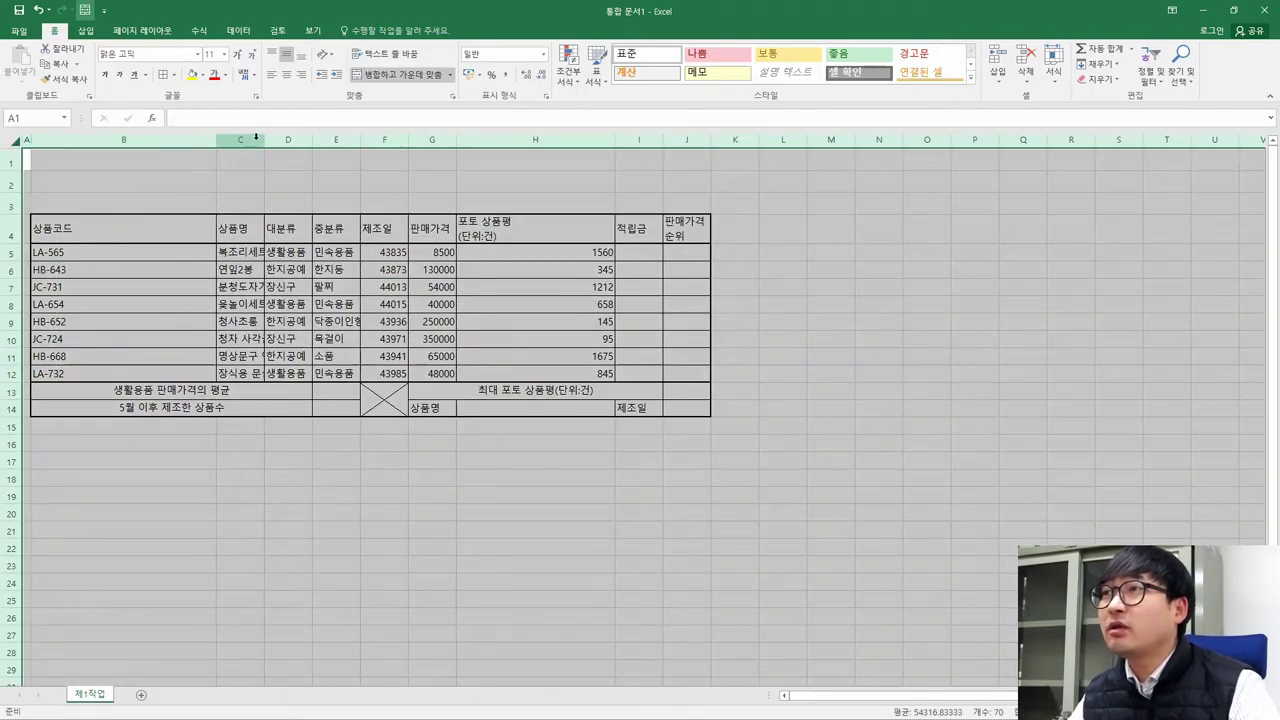
pyautogui.doubleClick(216, 142)
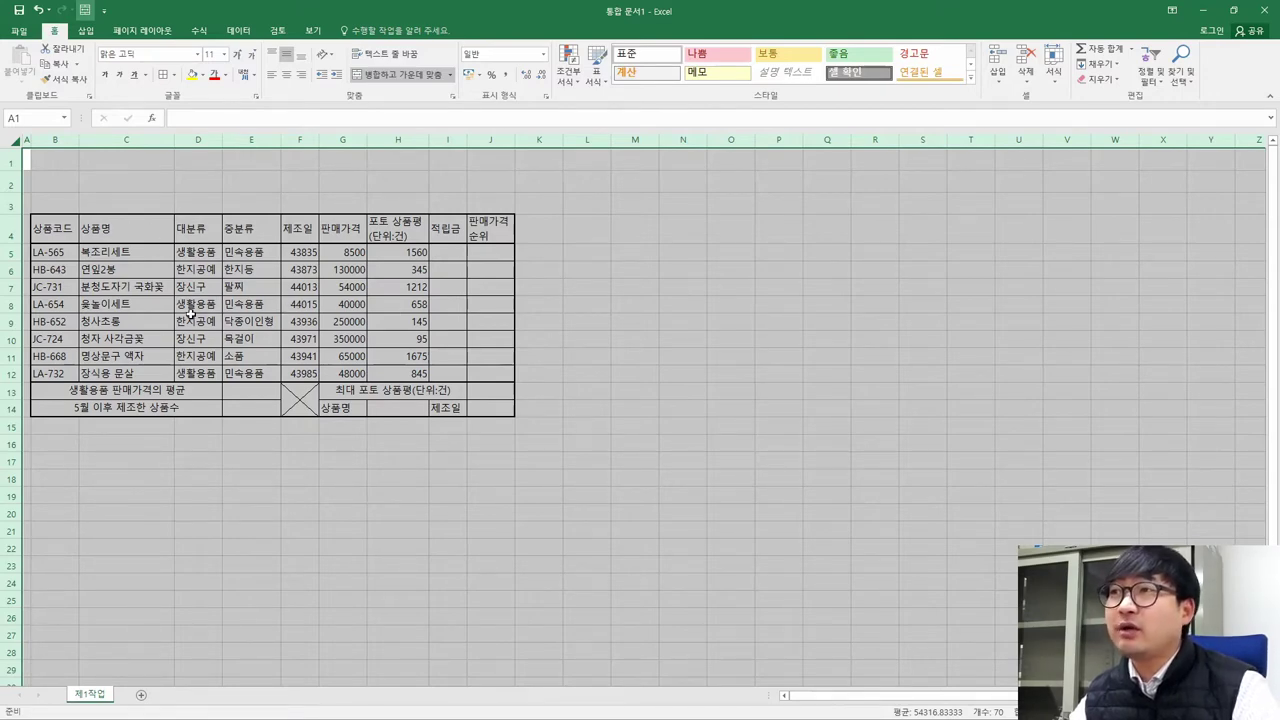
pyautogui.click(125, 290)
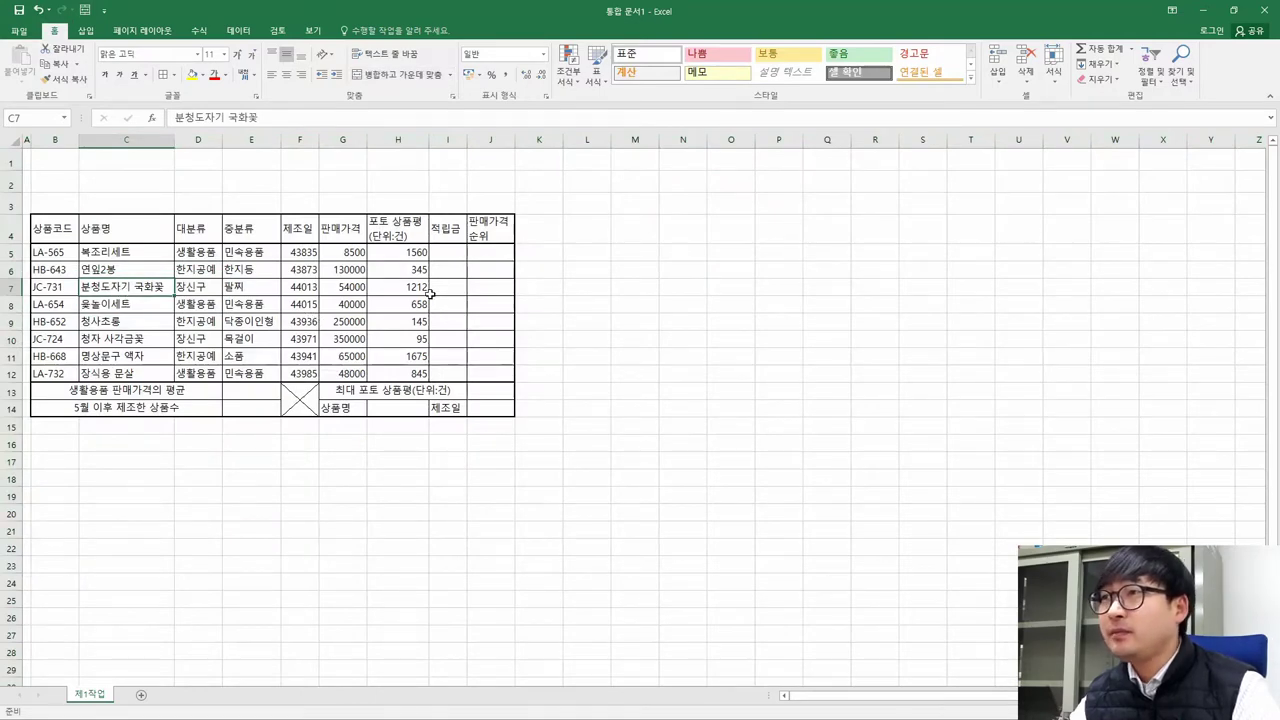
# Look up the manufacturing dates in the PDF and enter 2020-01-05 in cell F5
pyautogui.hotkey('alt', 'Tab')
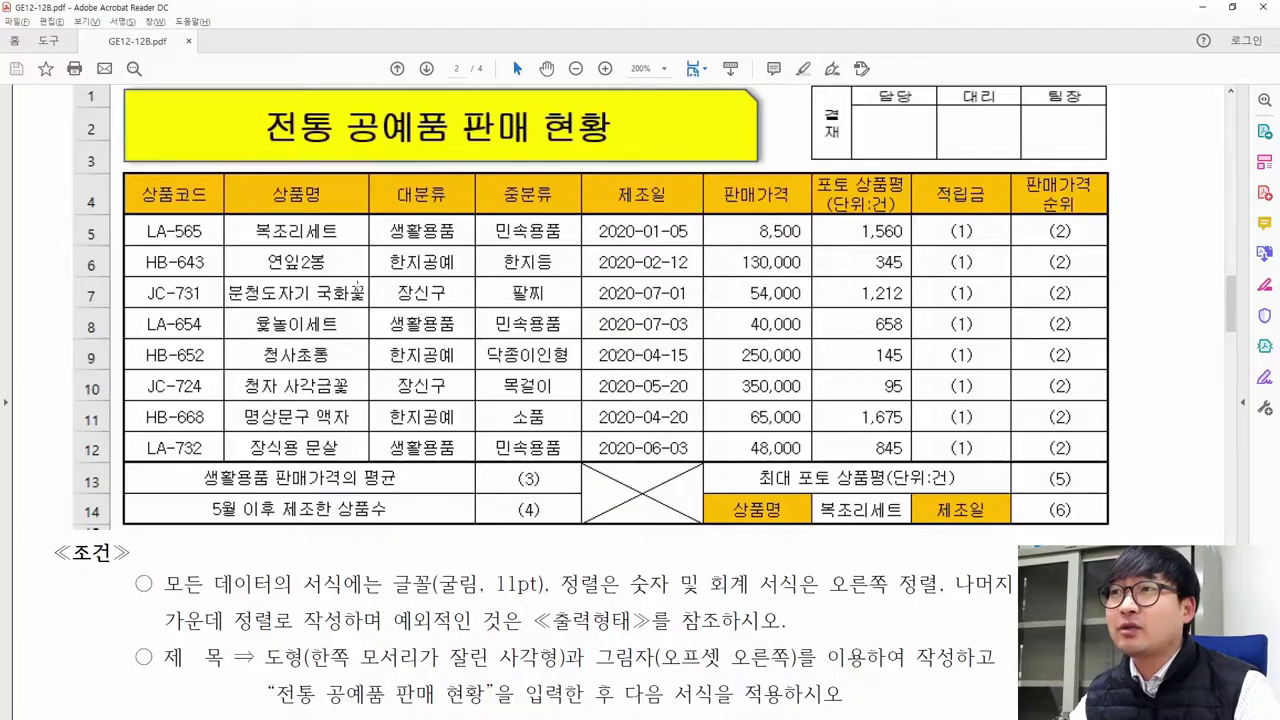
pyautogui.moveTo(592, 214); pyautogui.dragTo(701, 457)
pyautogui.hotkey('alt', 'Tab')
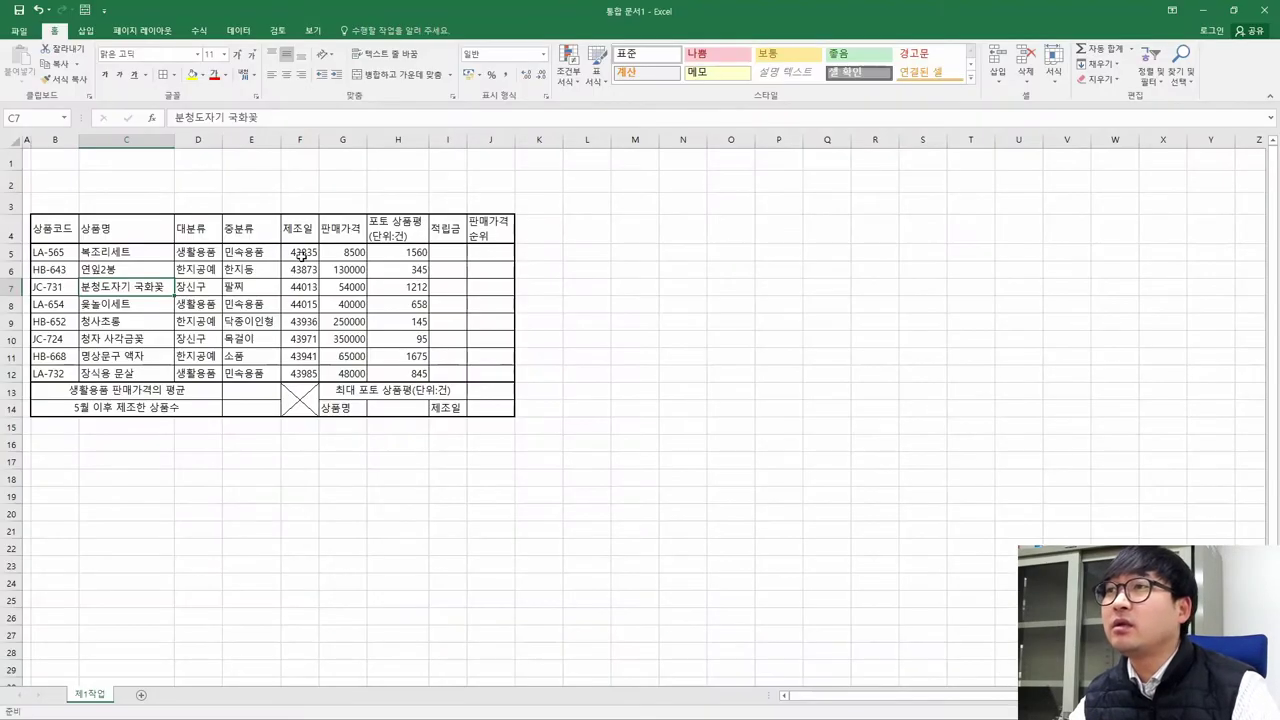
pyautogui.click(302, 253)
pyautogui.press('ctrl')
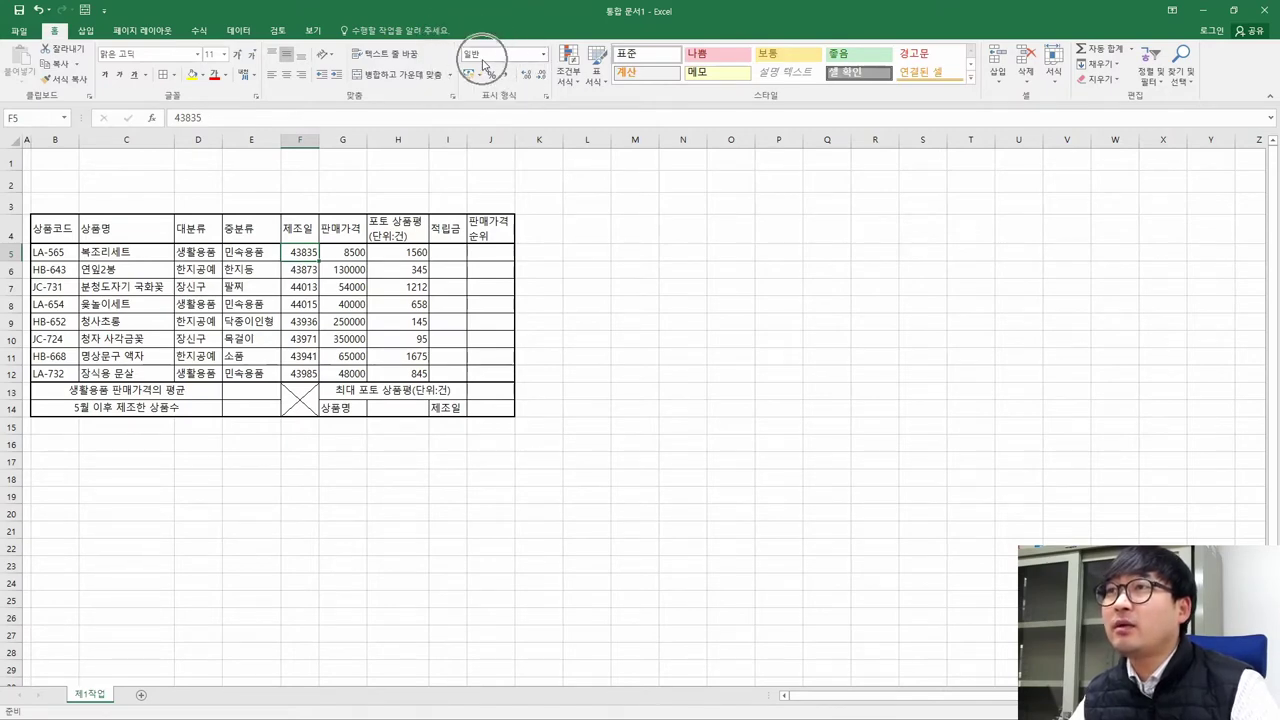
pyautogui.hotkey('alt', 'Tab')
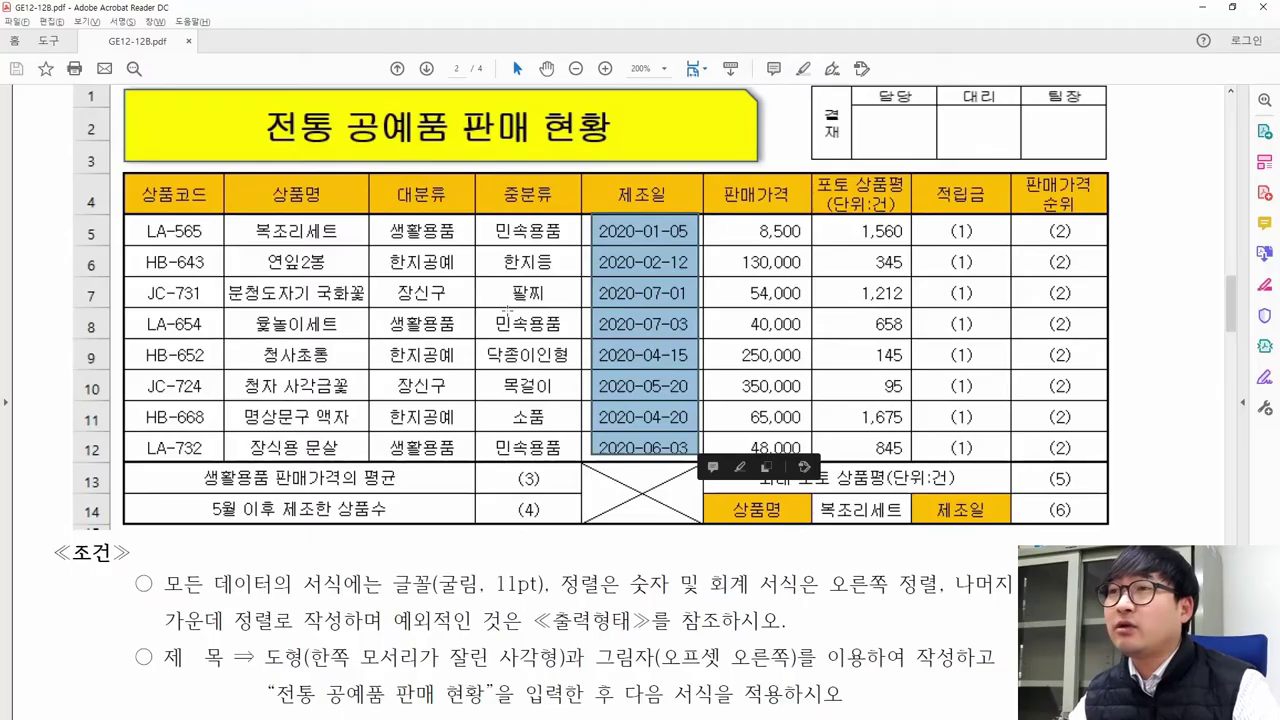
pyautogui.hotkey('alt', 'Tab')
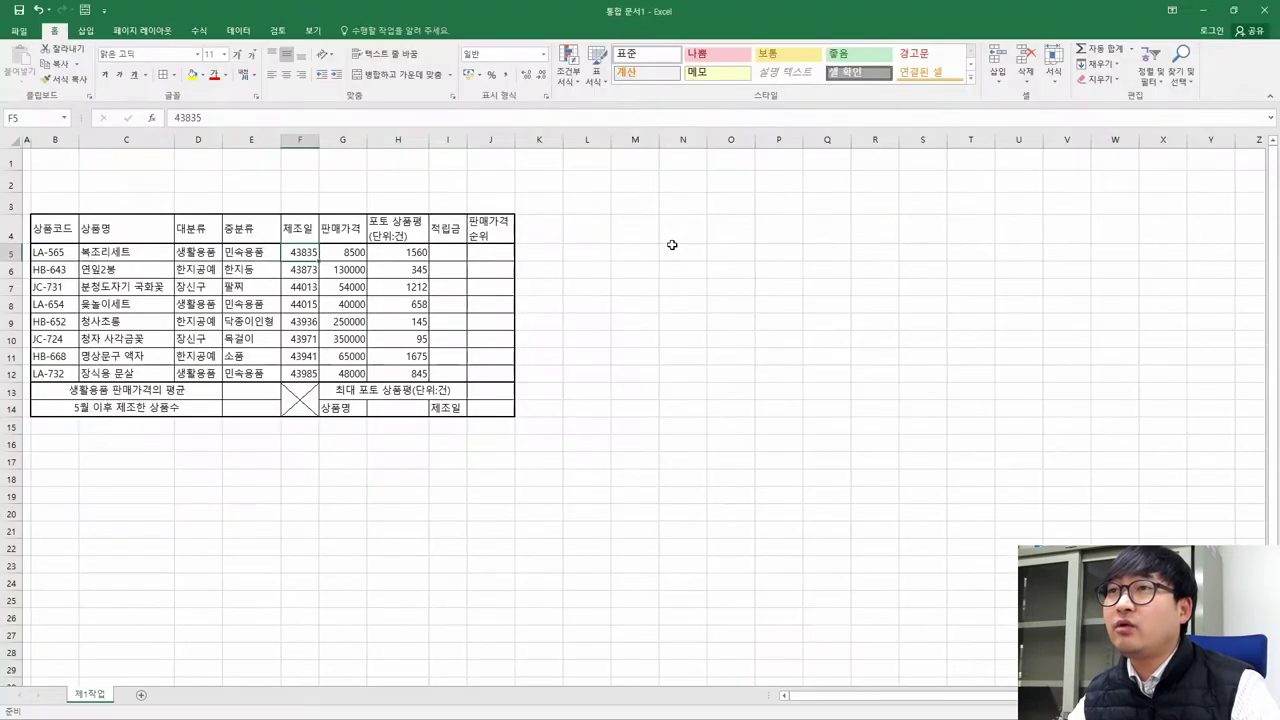
pyautogui.write('2020')
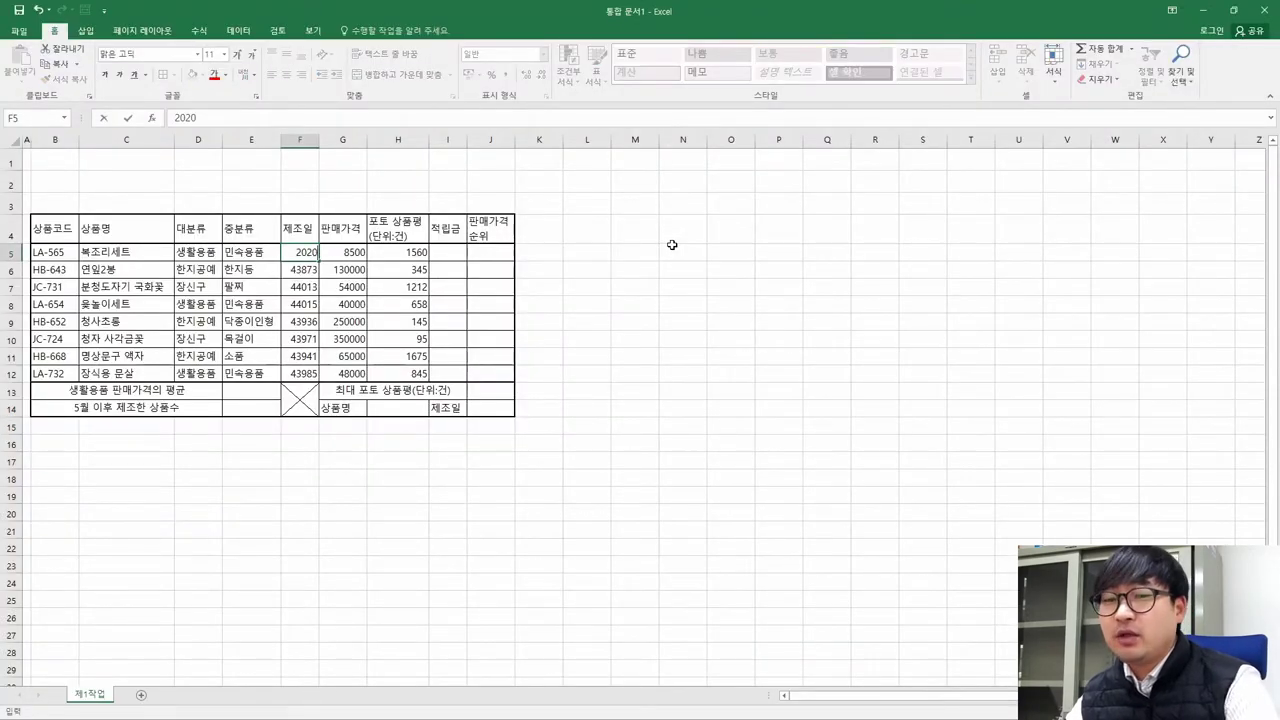
pyautogui.write('-01-05')
pyautogui.press('Return')
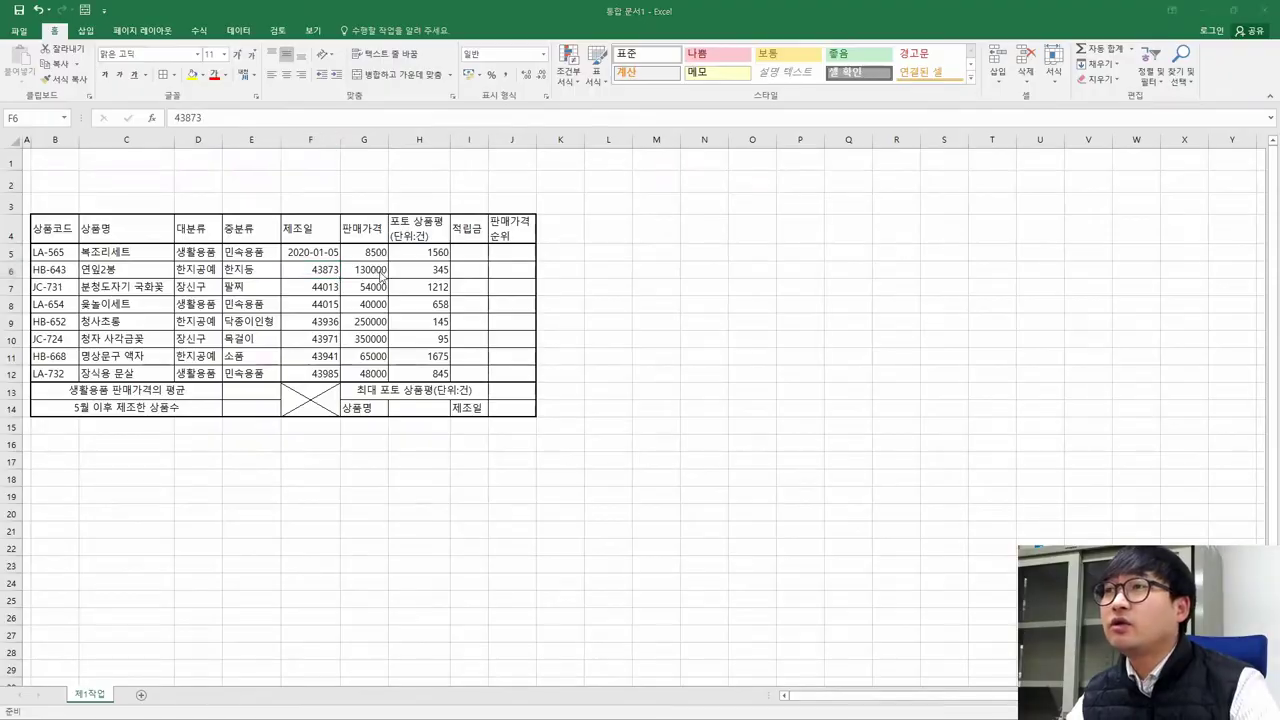
# Place the PDF and the worksheet side by side and enter the date 2/12 in cell F6
pyautogui.hotkey('alt', 'Tab')
pyautogui.press('super+Left')
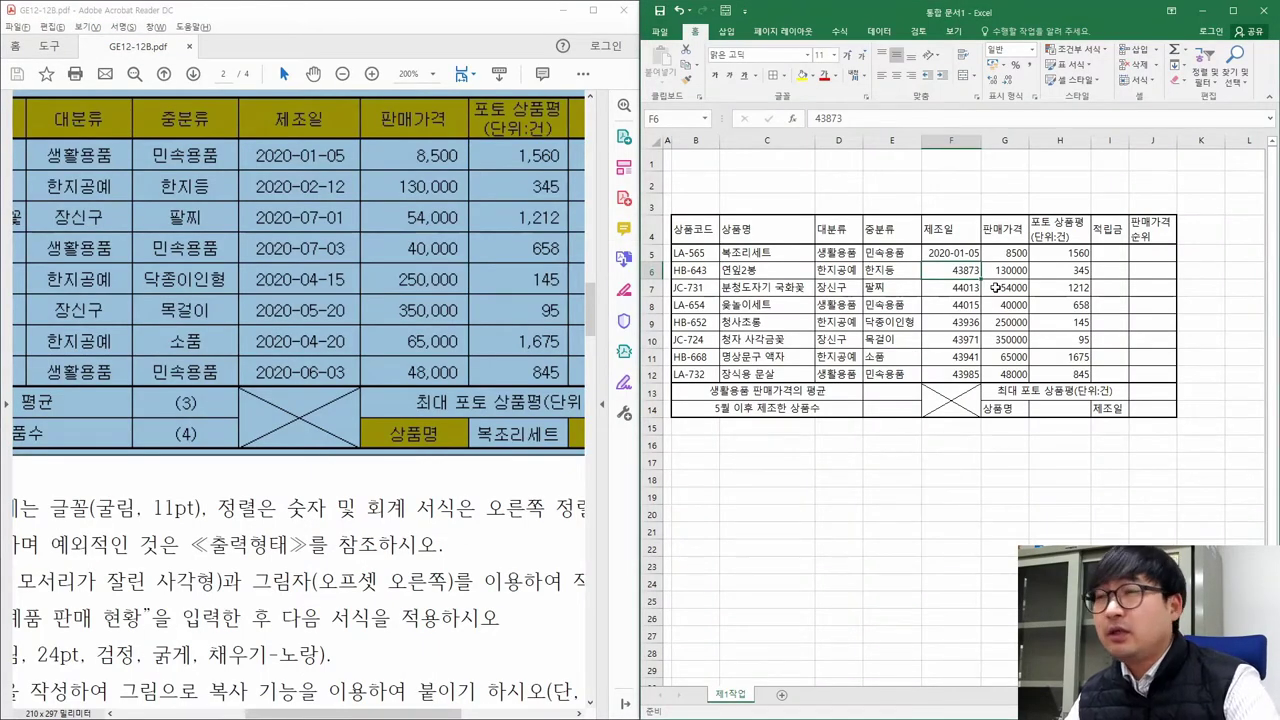
pyautogui.write('2/1')
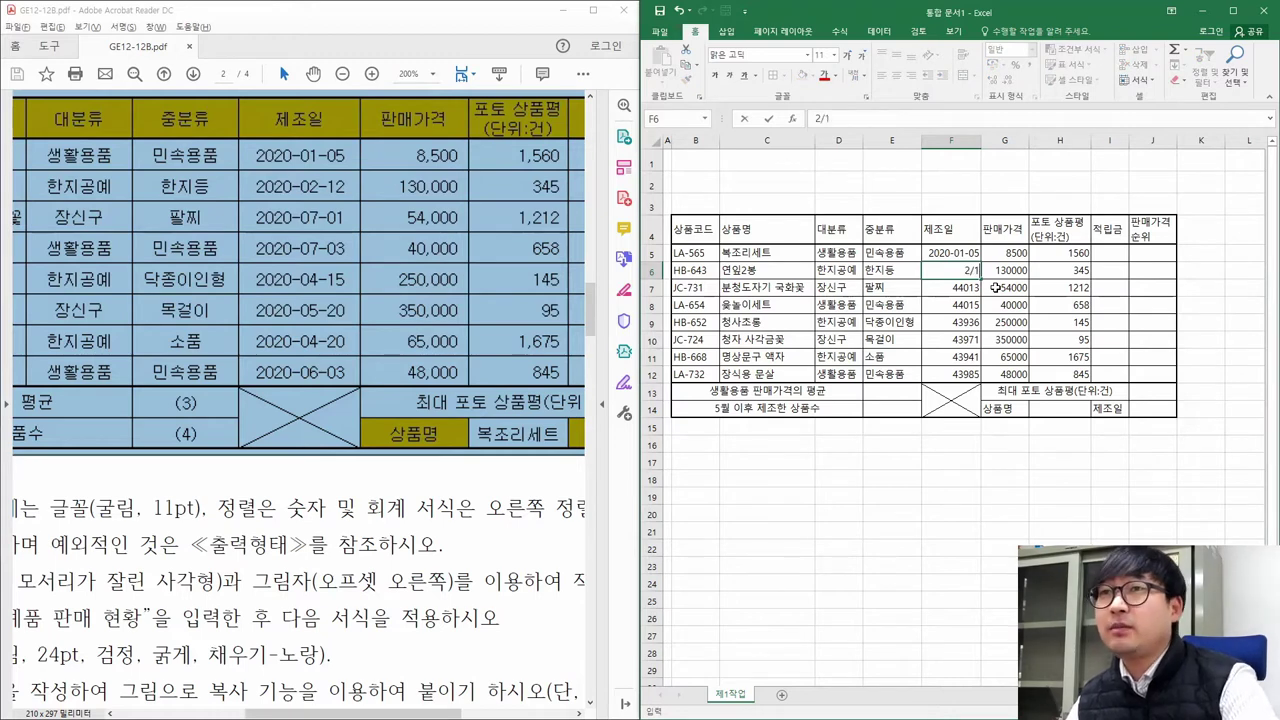
pyautogui.write('2')
pyautogui.press('Return')
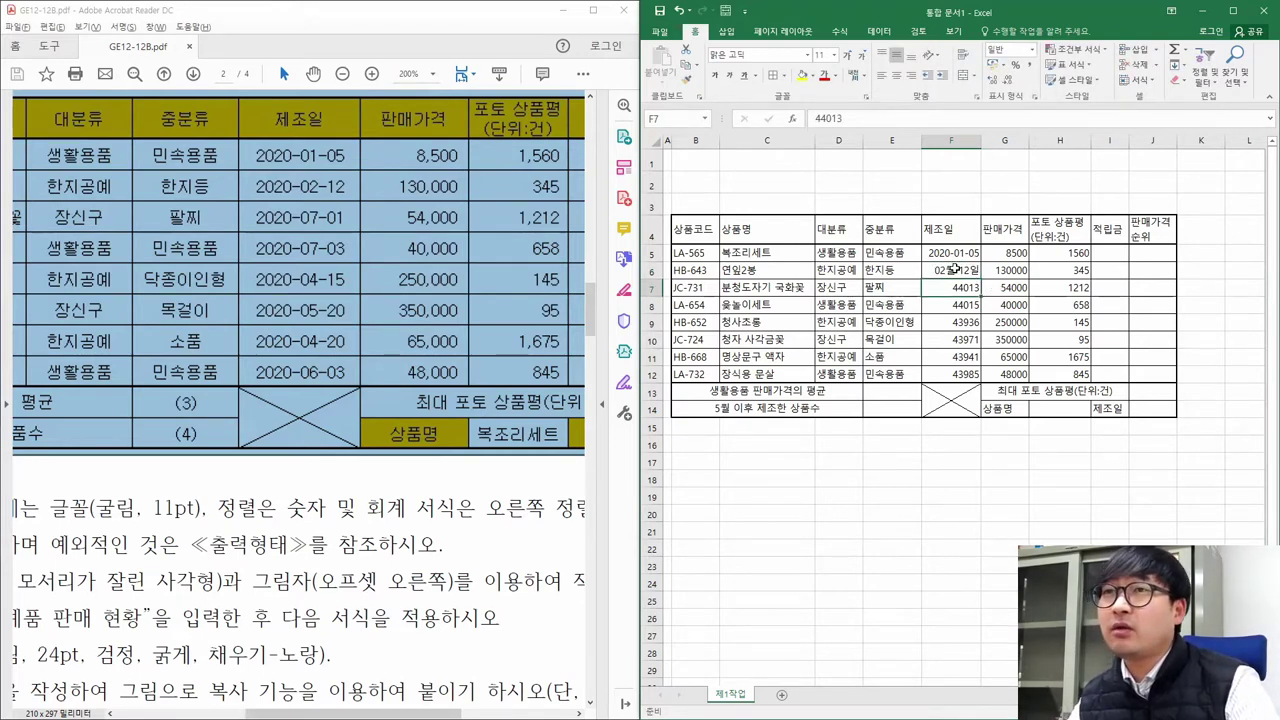
# Apply the short date format (간단한 날짜) to cell F6
pyautogui.click(964, 256)
pyautogui.click(962, 270)
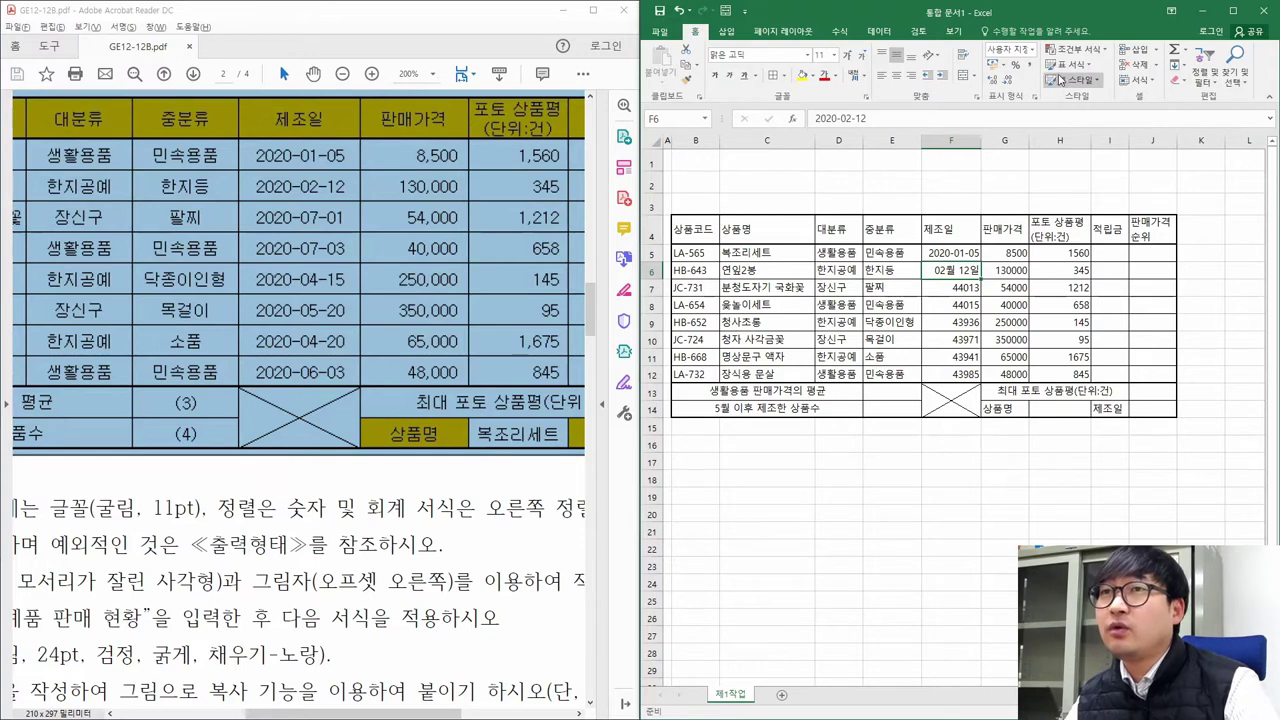
pyautogui.click(1033, 52)
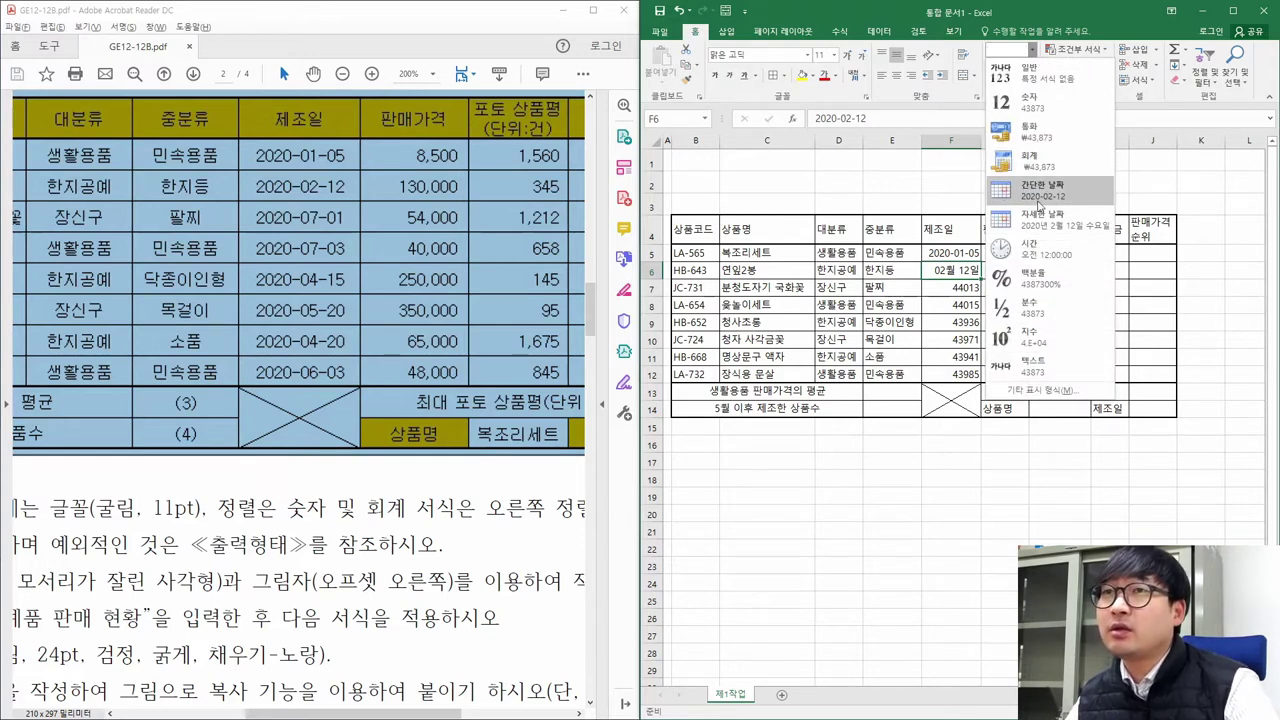
pyautogui.click(1043, 190)
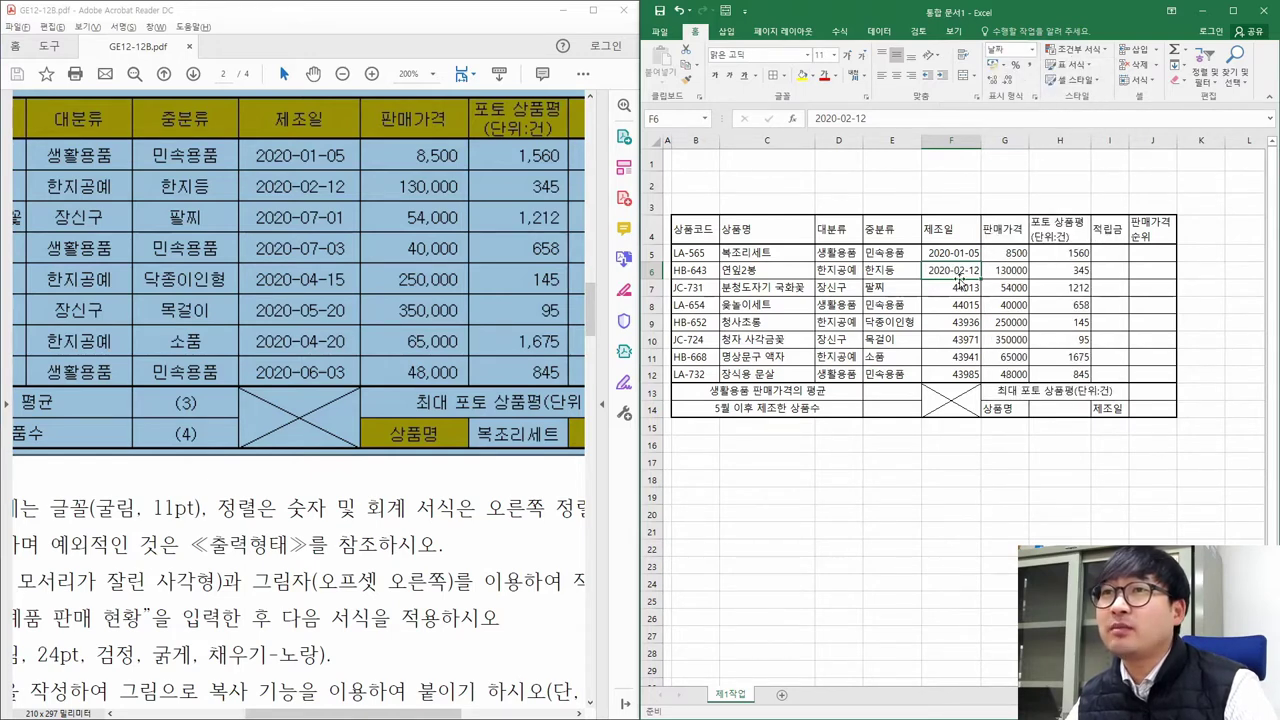
# Enter the manufacturing dates 7/1, 7/3, 4/15, 5/20, 4/20 and 6/3 in cells F7 to F12
pyautogui.doubleClick(960, 289)
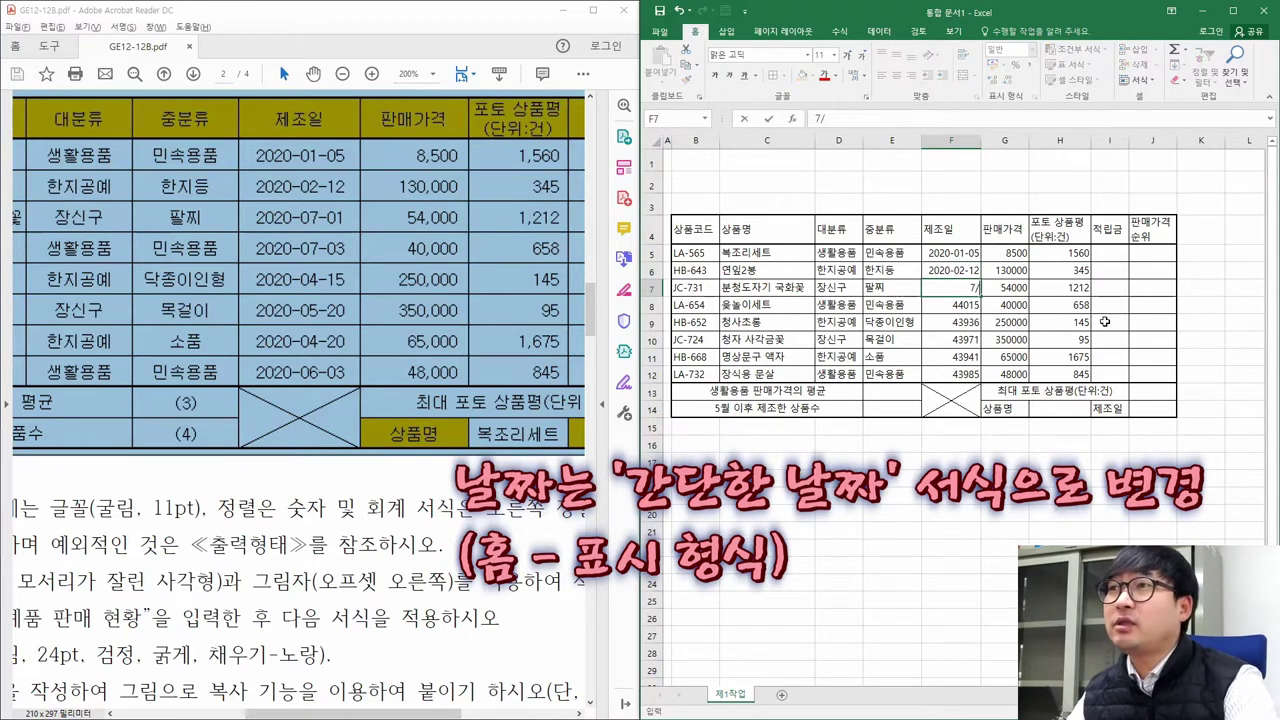
pyautogui.press('Return')
pyautogui.press('F2')
pyautogui.press('Return')
pyautogui.press('F2')
pyautogui.press('Return')
pyautogui.write('5/52')
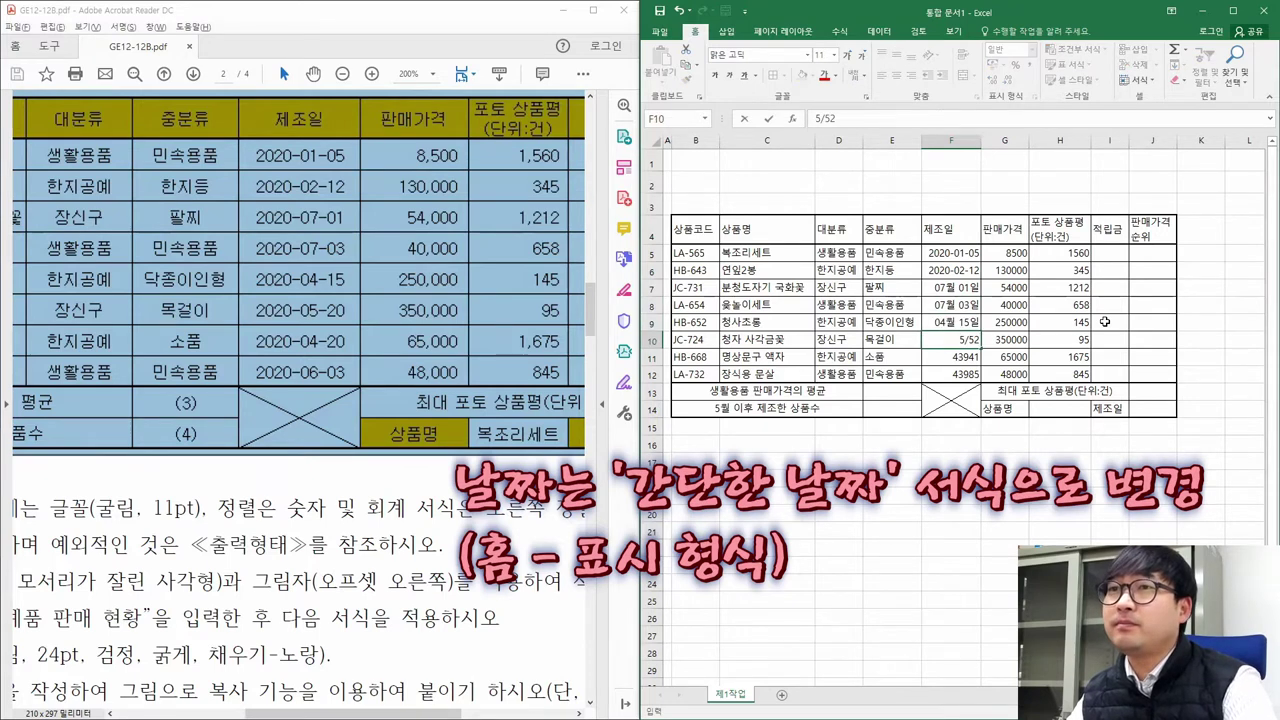
pyautogui.write('0')
pyautogui.press('Return')
pyautogui.press('F2')
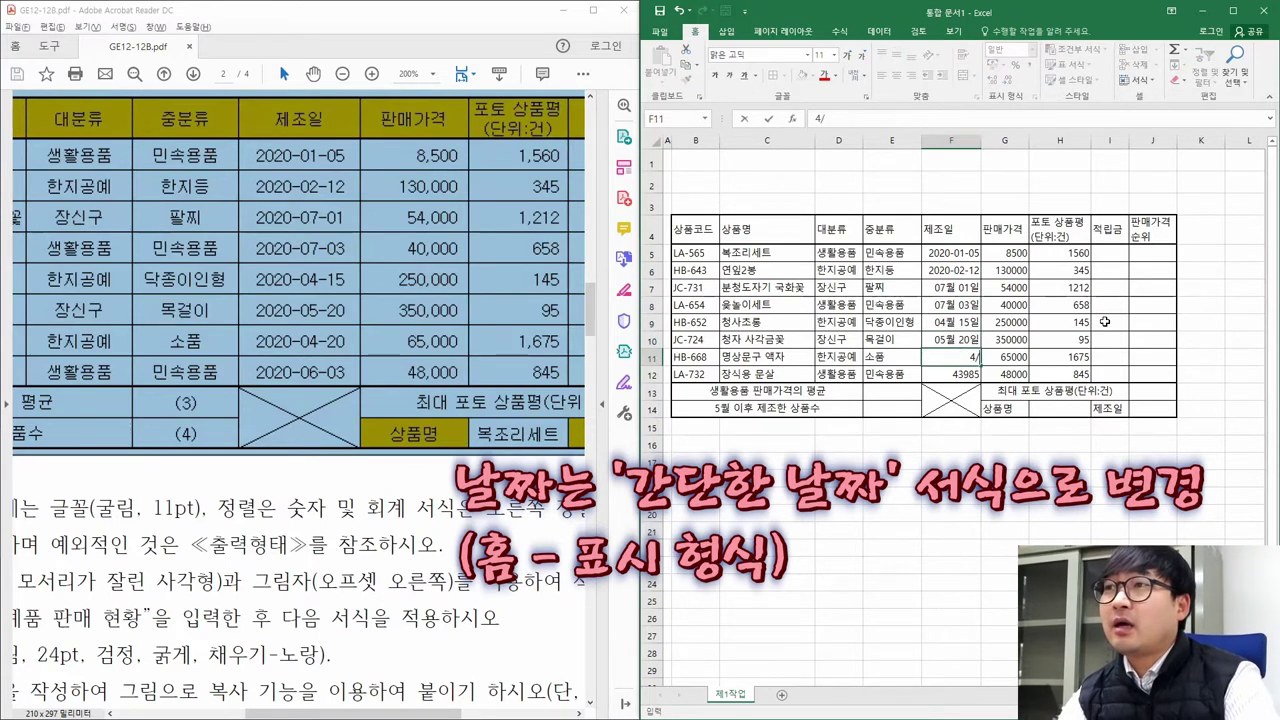
pyautogui.press('Return')
pyautogui.write('6/')
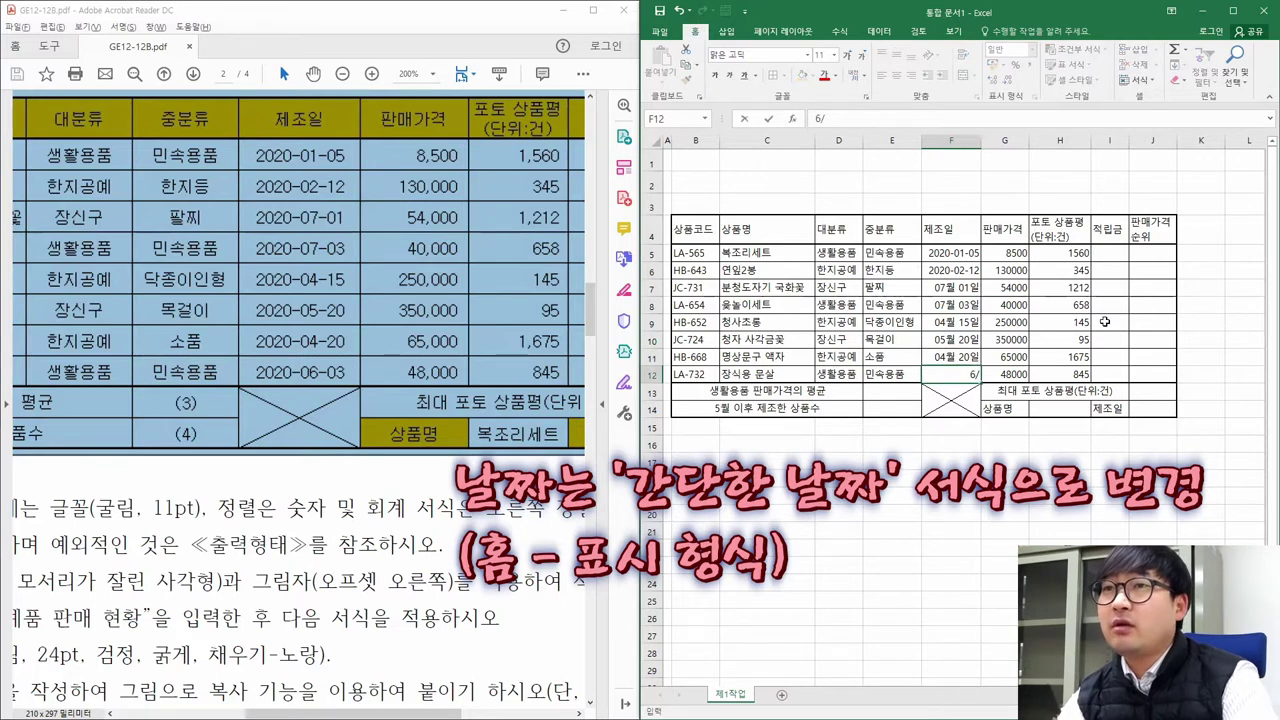
pyautogui.write('3')
pyautogui.press('Return')
# Apply the short date format (간단한 날짜) to the manufacturing dates in F7:F12
pyautogui.press('Up')
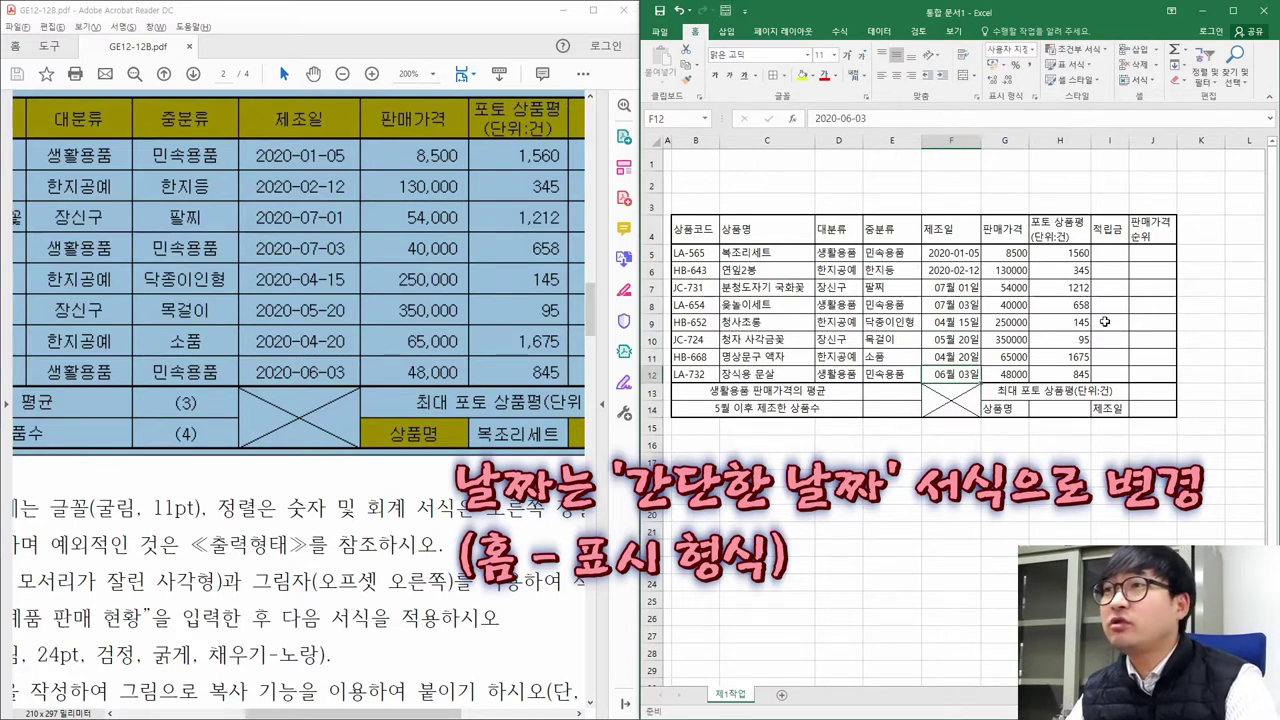
pyautogui.hotkey('shift', 'Up')
pyautogui.hotkey('shift', 'Up')
pyautogui.hotkey('shift', 'Up')
pyautogui.hotkey('shift', 'Up')
pyautogui.hotkey('shift', 'Up')
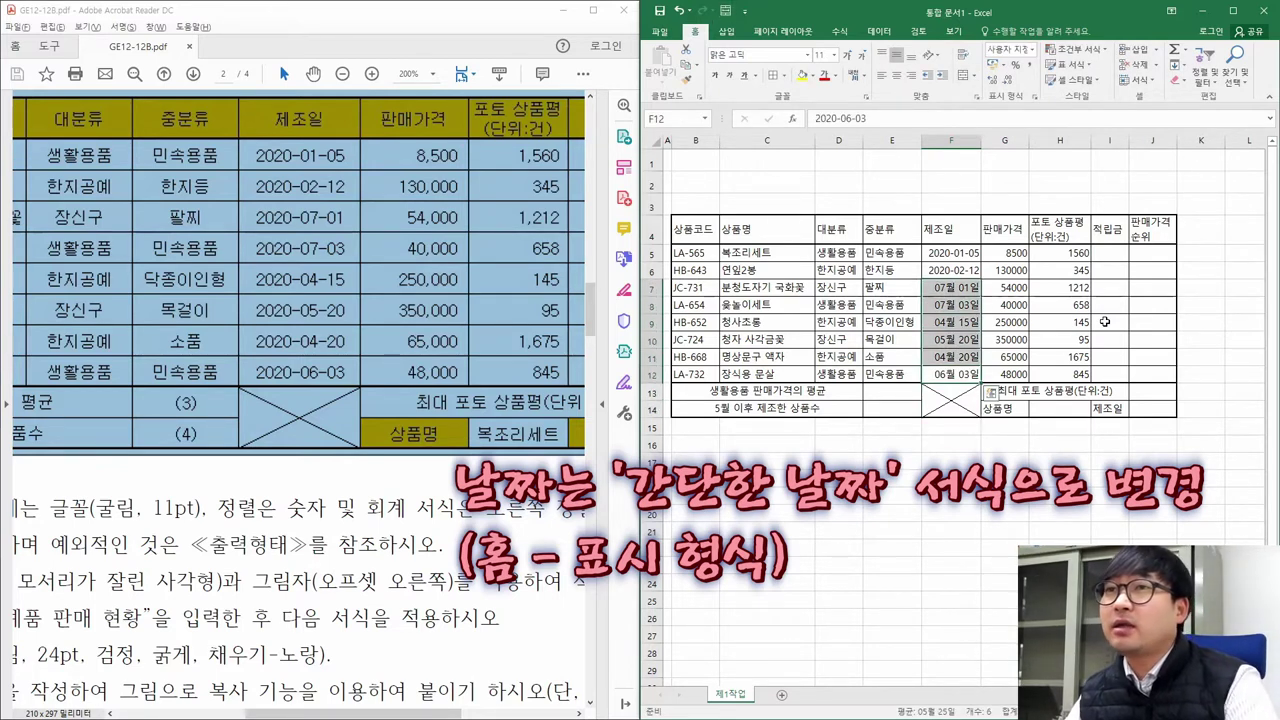
pyautogui.click(1031, 49)
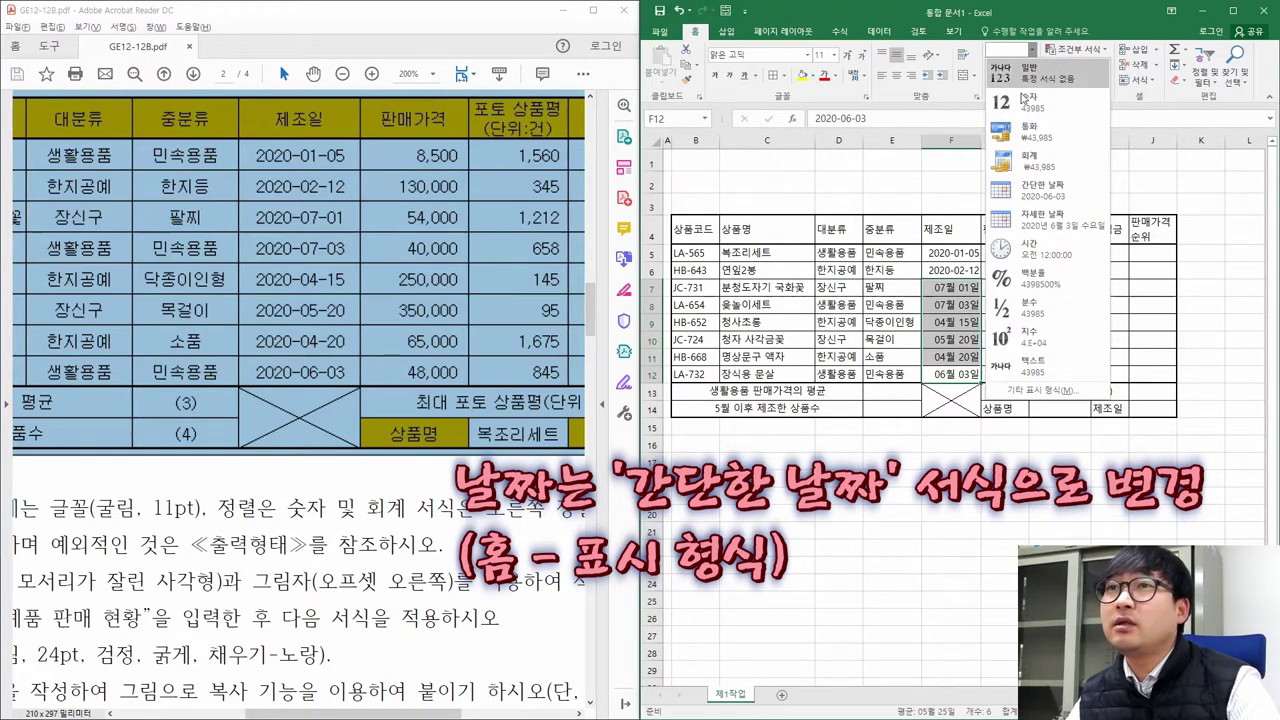
pyautogui.click(1021, 194)
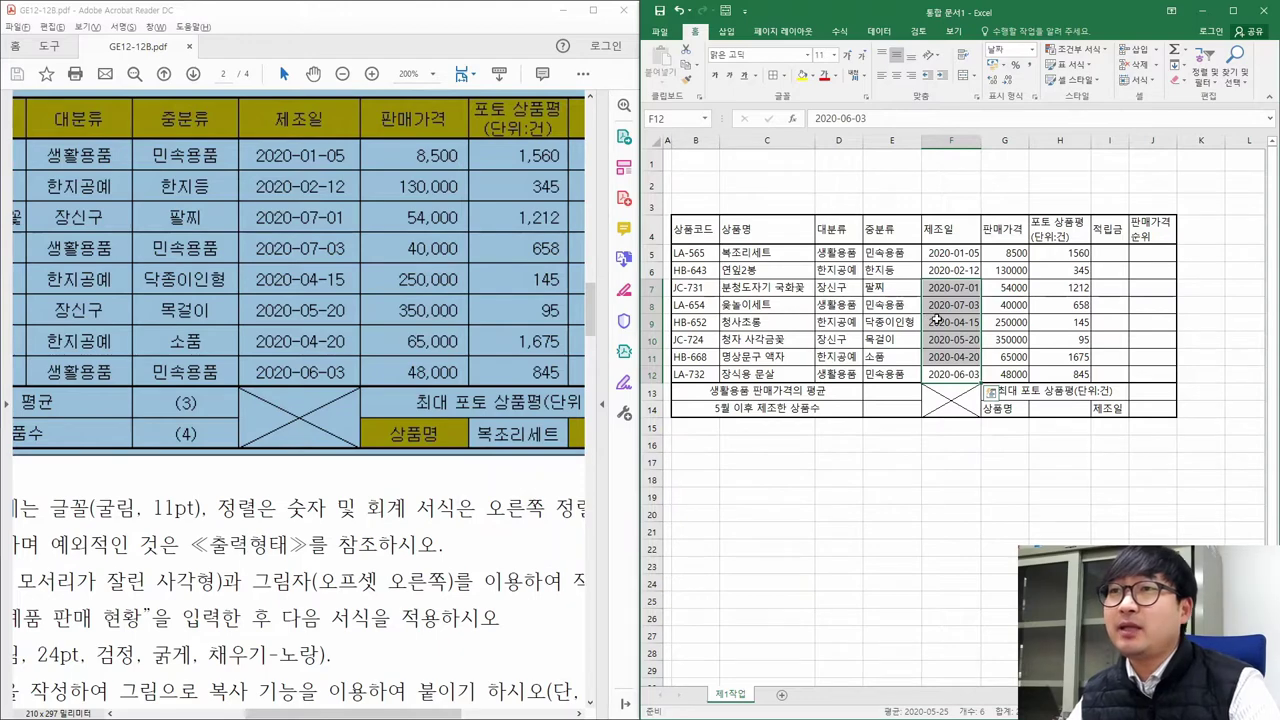
pyautogui.click(805, 320)
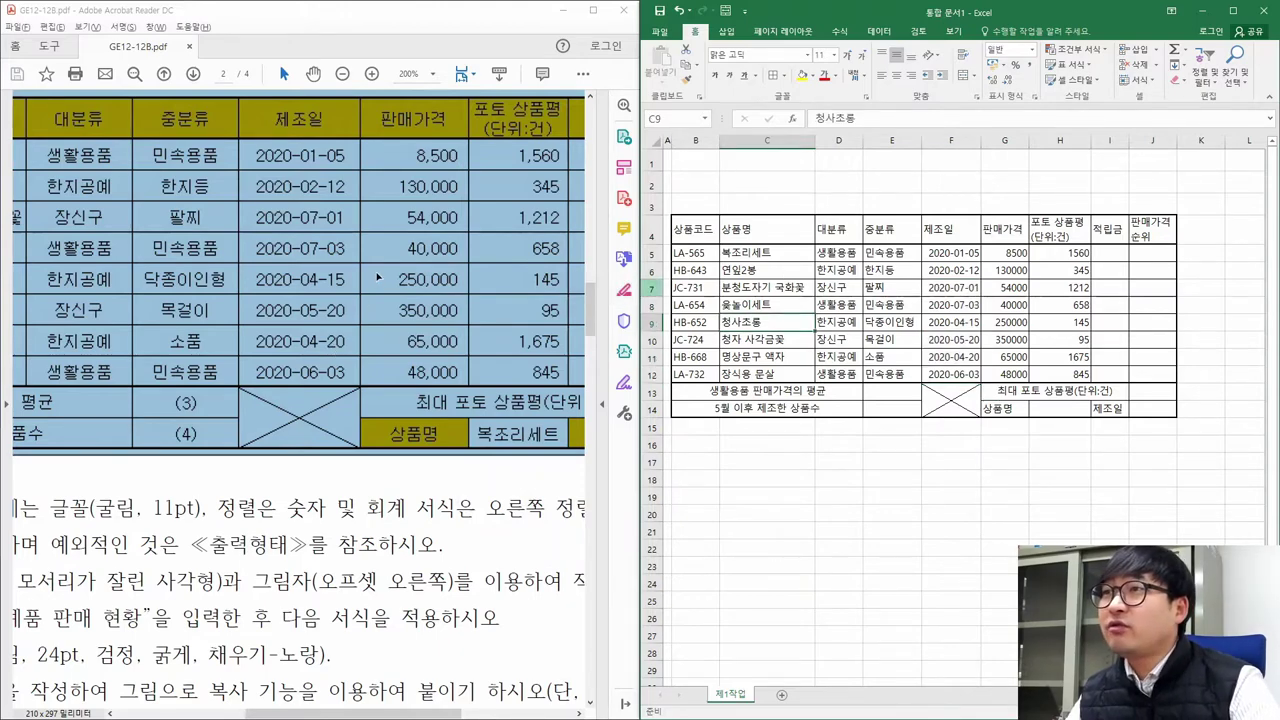
# Zoom the PDF out to 125%, then return both windows to full size with the worksheet view enlarged
pyautogui.click(385, 367)
pyautogui.scroll(-3, 385, 367)
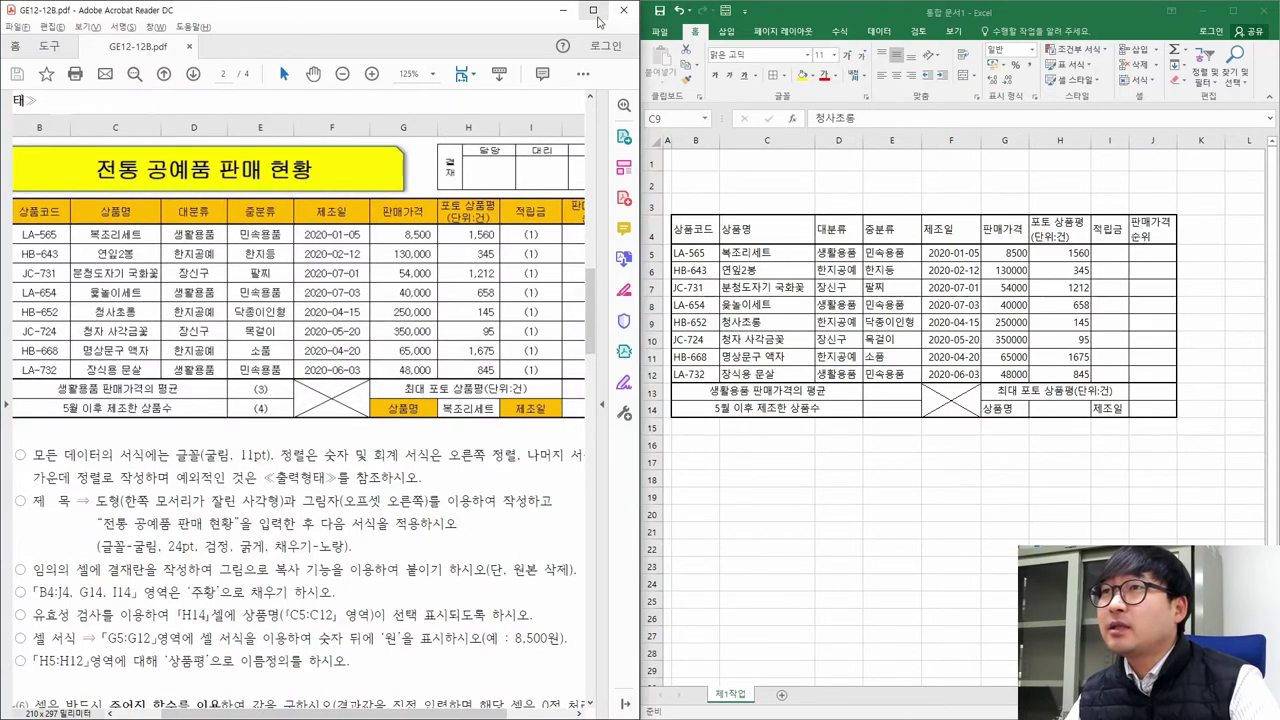
pyautogui.click(593, 10)
pyautogui.click(1232, 7)
pyautogui.click(1234, 8)
pyautogui.click(200, 322)
pyautogui.scroll(3, 225, 330)
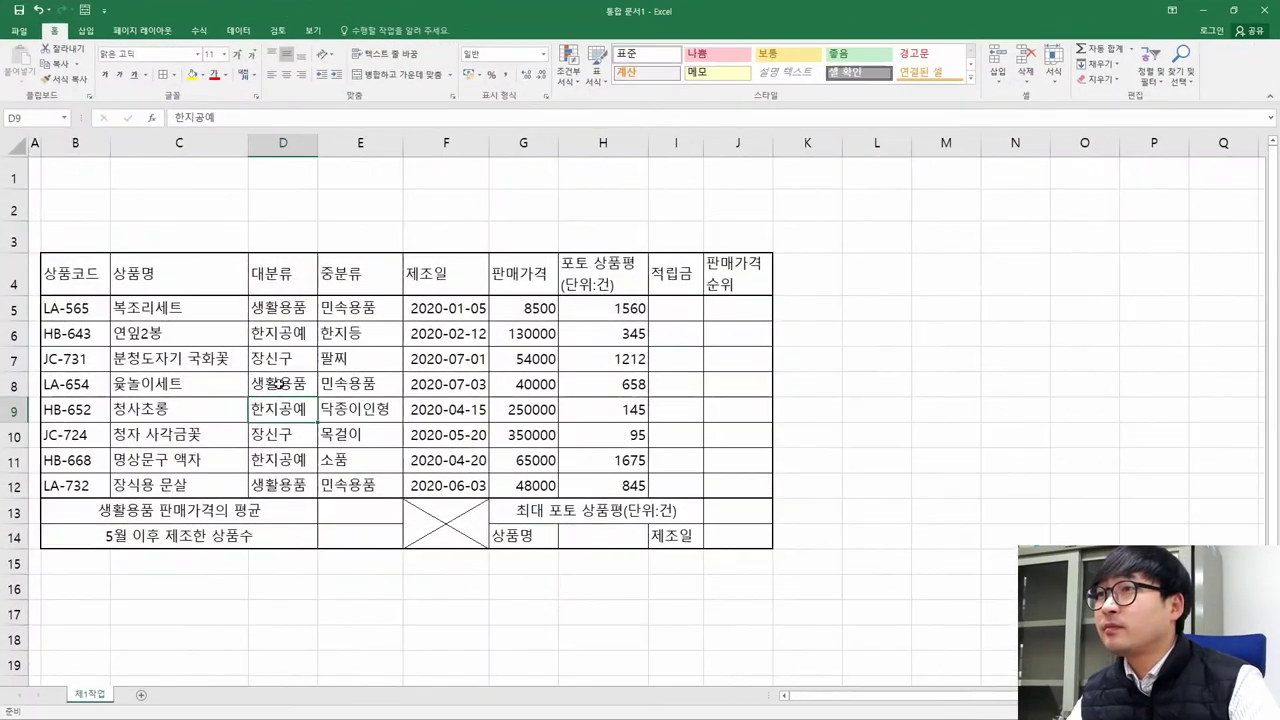
# Compare the 판매가격 values in the PDF's sample table with the prices entered in column G of the worksheet
pyautogui.click(523, 315)
pyautogui.hotkey('alt', 'Tab')
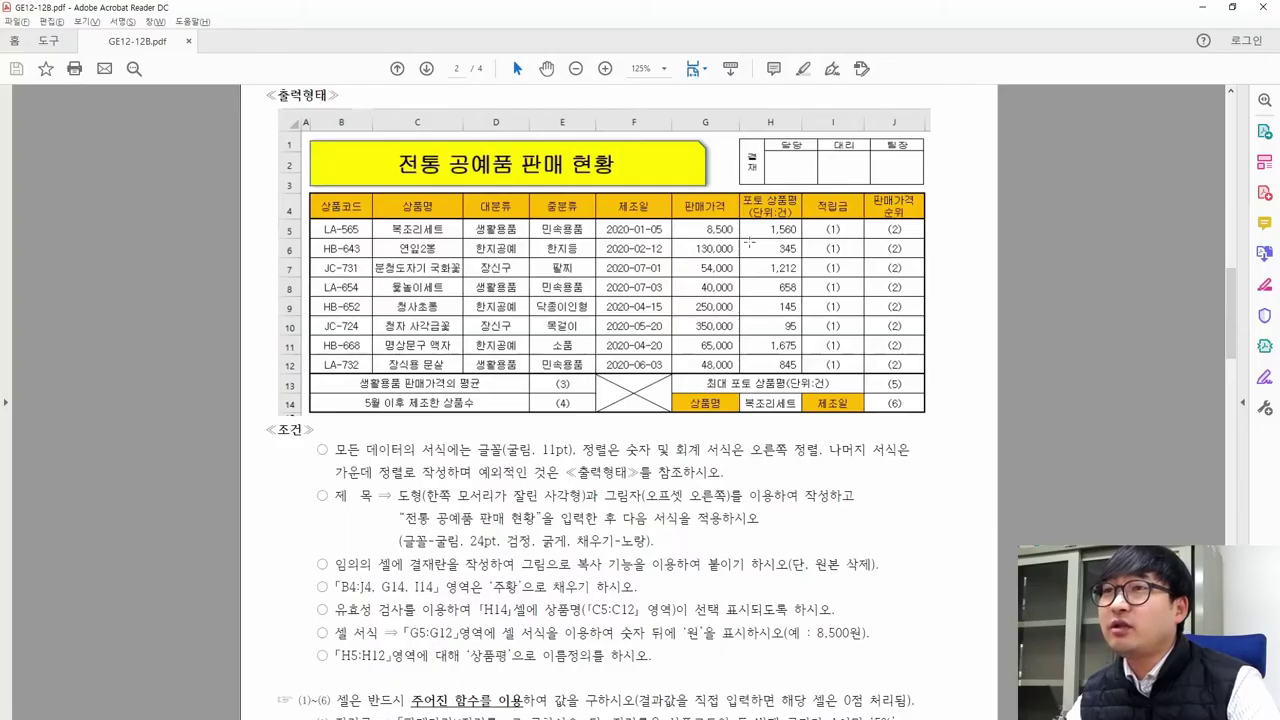
pyautogui.moveTo(703, 224); pyautogui.dragTo(733, 234)
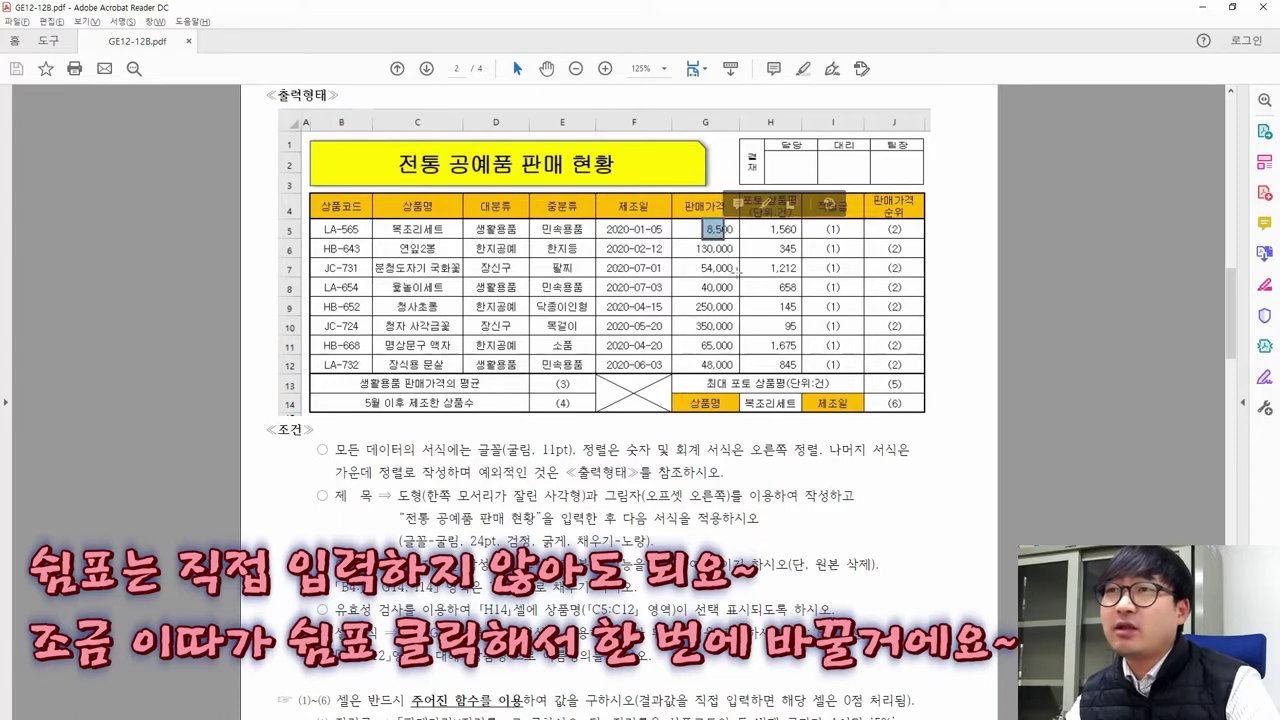
pyautogui.click(700, 276)
pyautogui.click(714, 271)
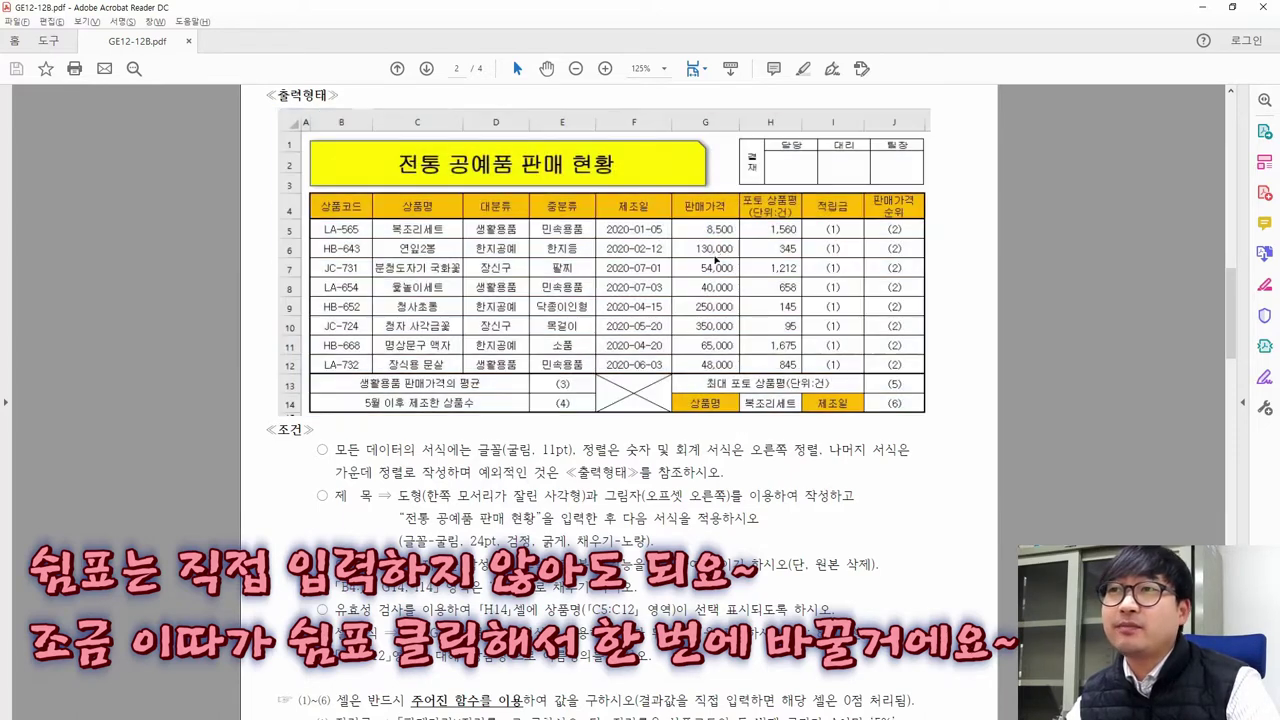
pyautogui.hotkey('alt', 'Tab')
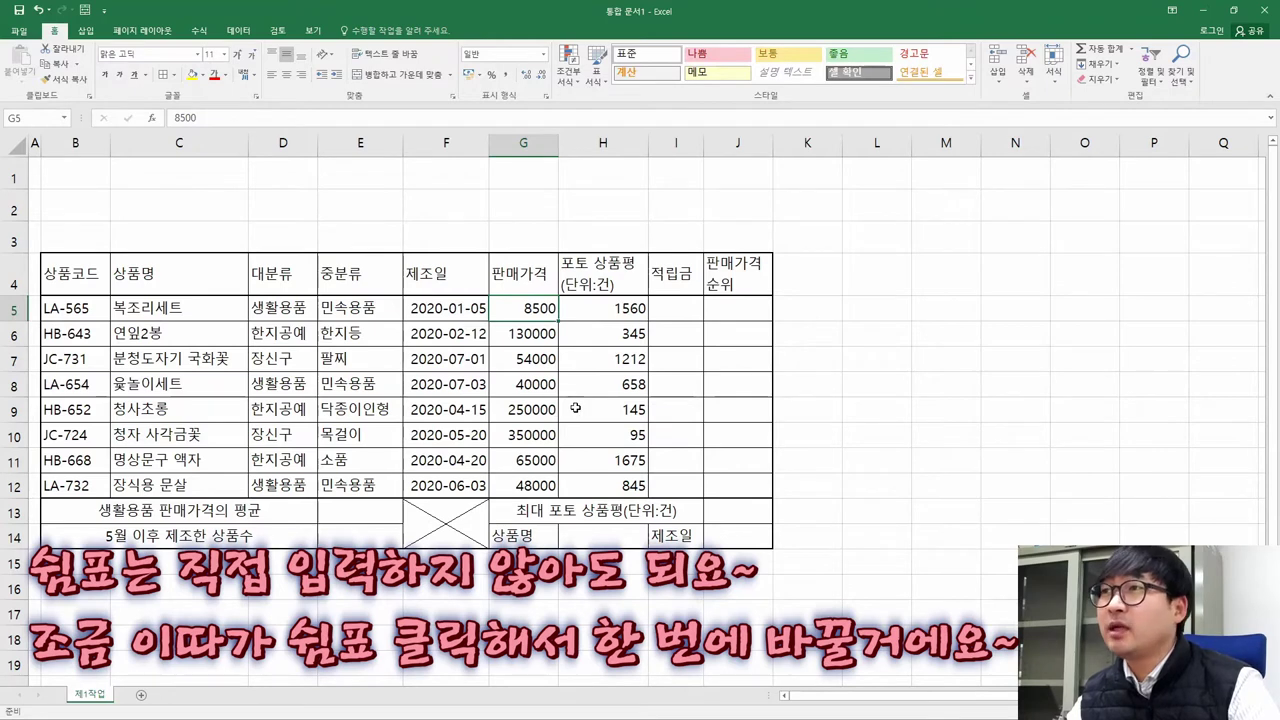
pyautogui.hotkey('alt', 'Tab')
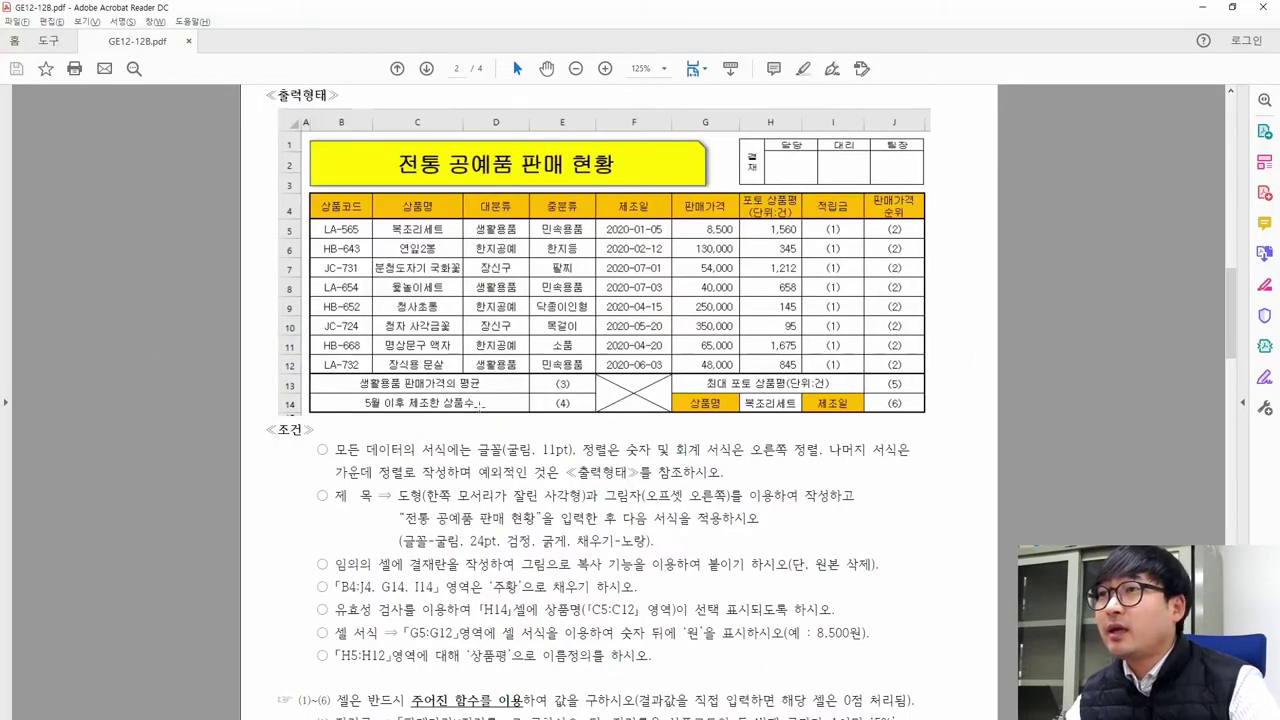
# Following the PDF's font condition, set the font of the entire worksheet to 굴림 at 11 pt
pyautogui.moveTo(340, 452); pyautogui.dragTo(785, 462)
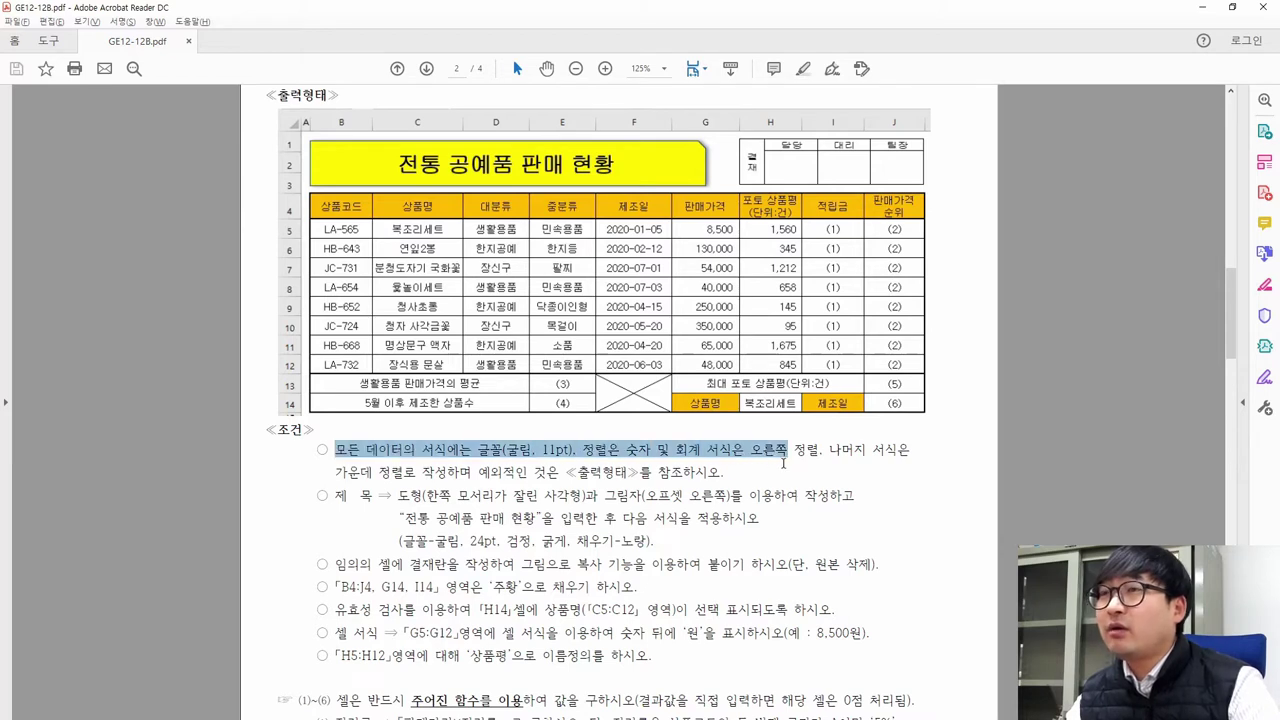
pyautogui.moveTo(336, 452); pyautogui.dragTo(570, 452)
pyautogui.hotkey('alt', 'Tab')
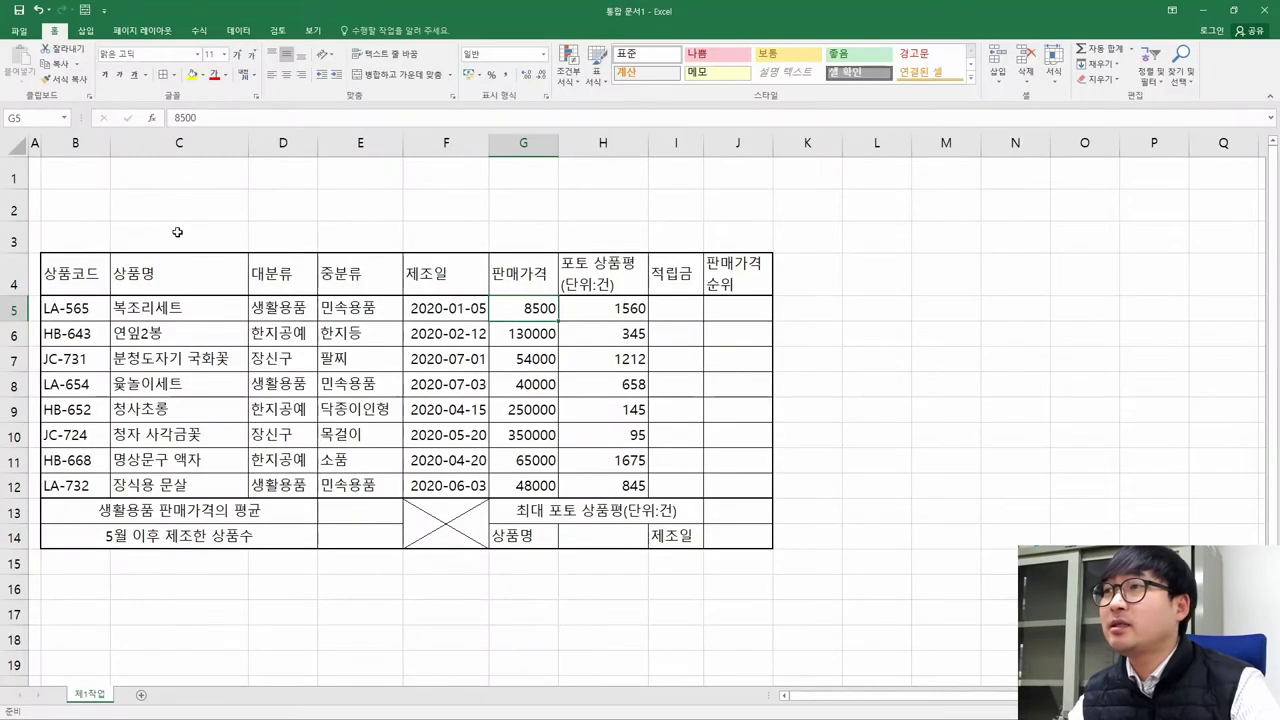
pyautogui.click(16, 147)
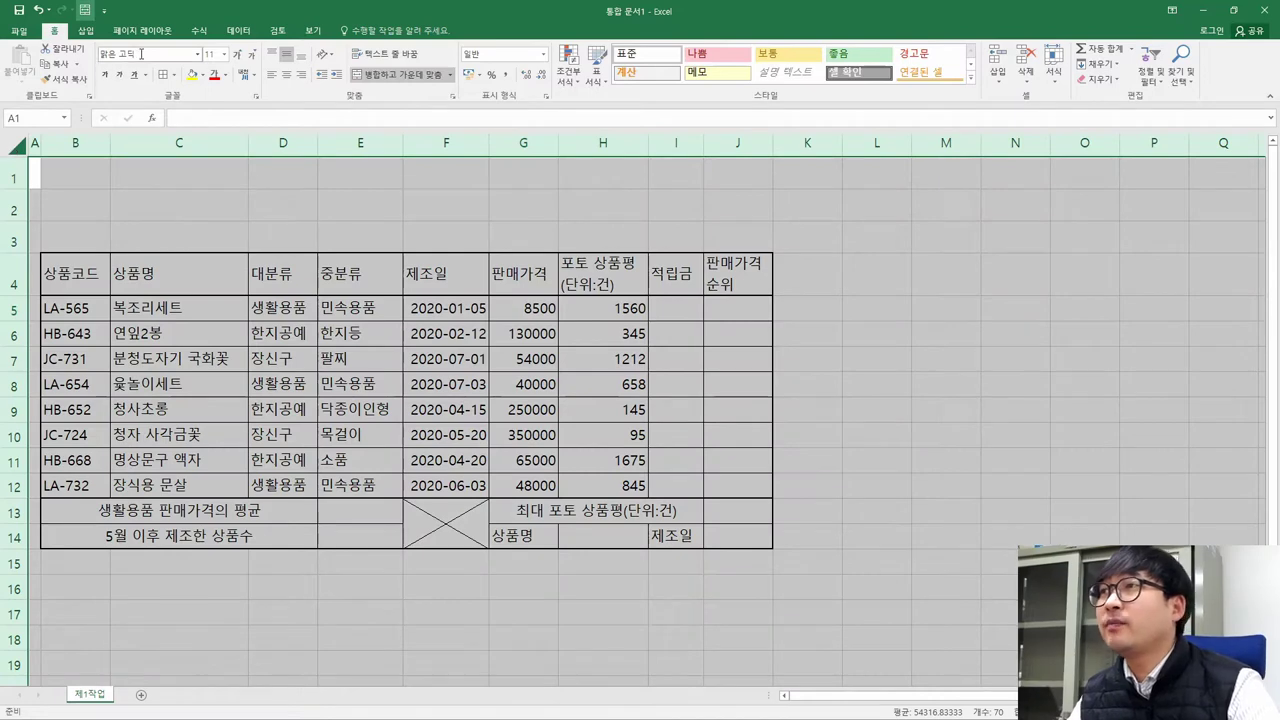
pyautogui.click(199, 55)
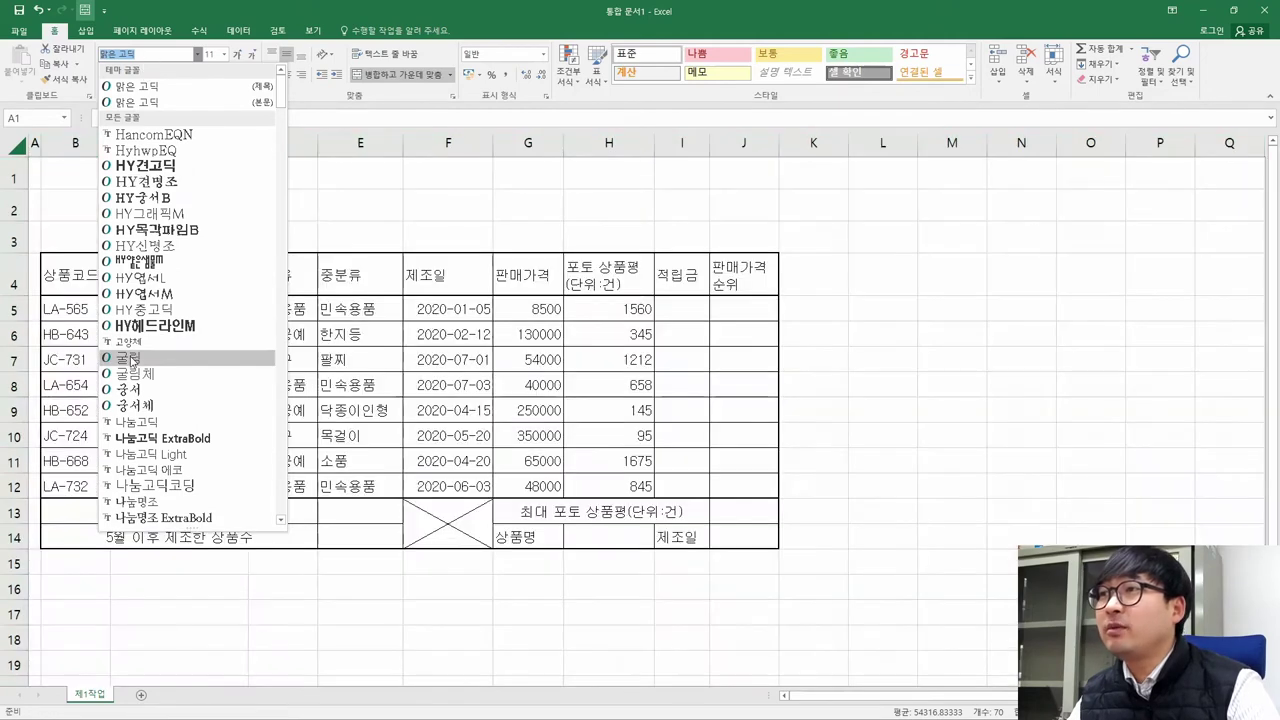
pyautogui.press('Escape')
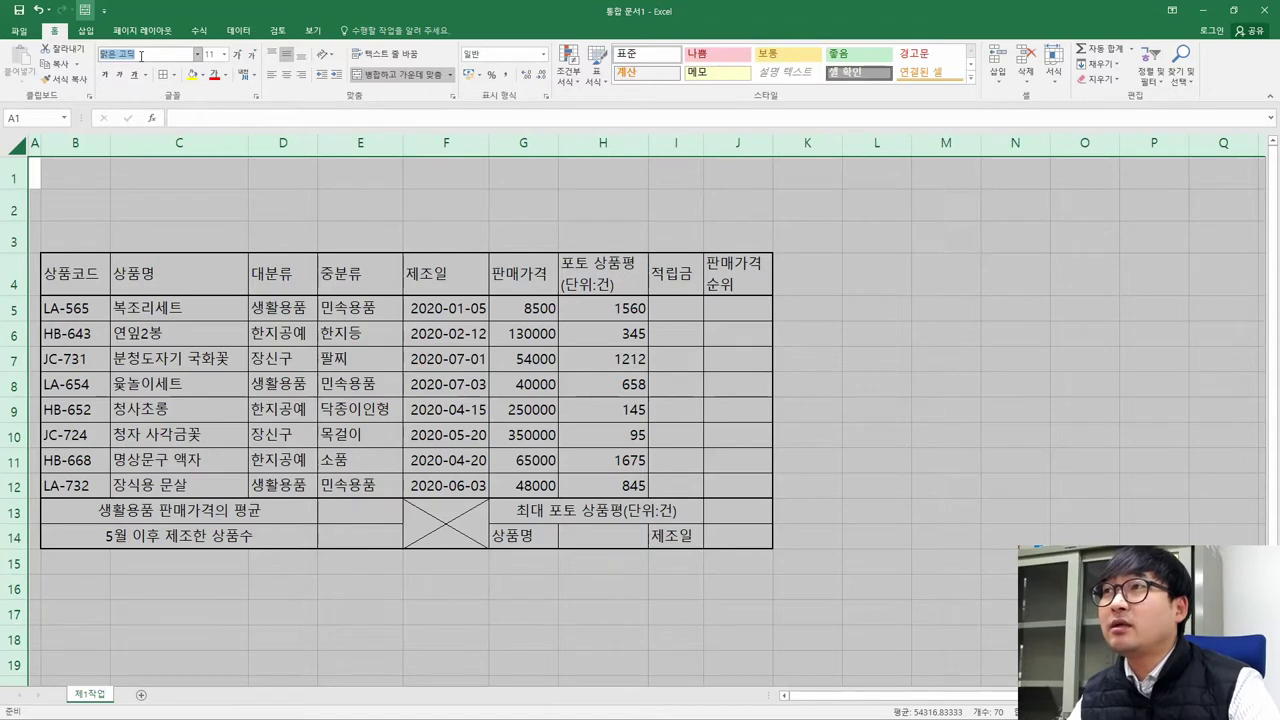
pyautogui.write('굴림')
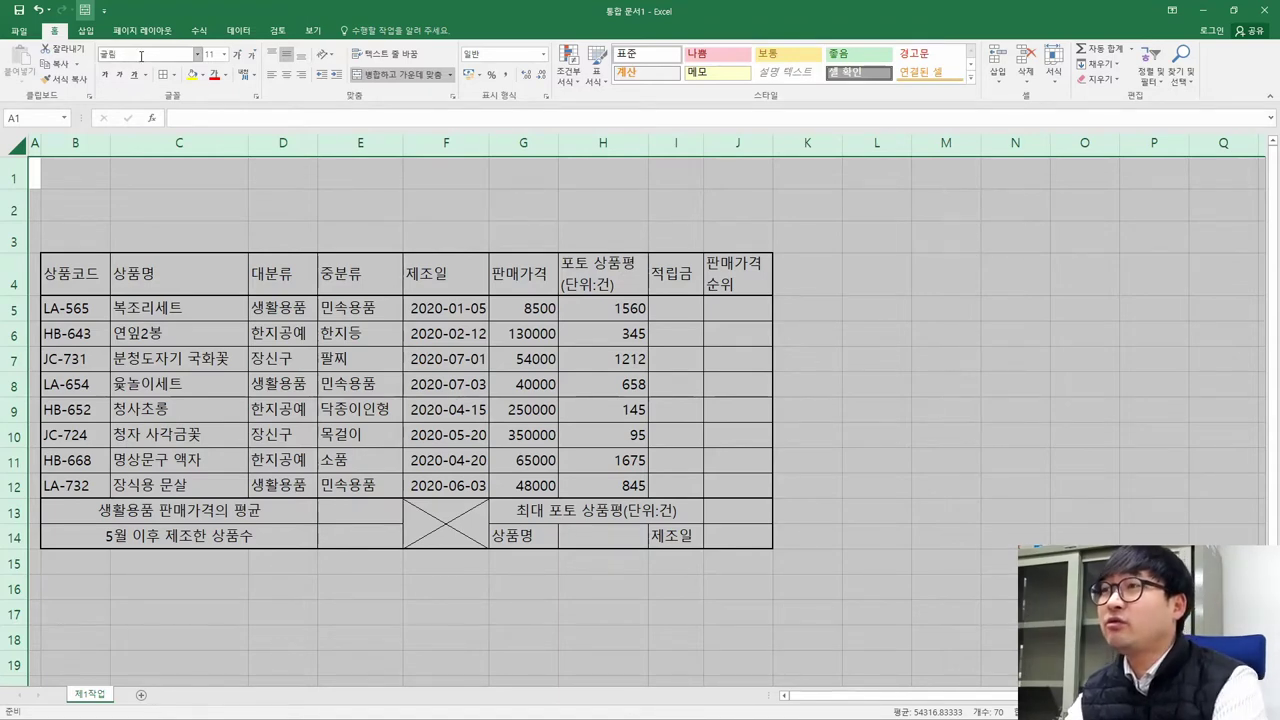
pyautogui.press('Return')
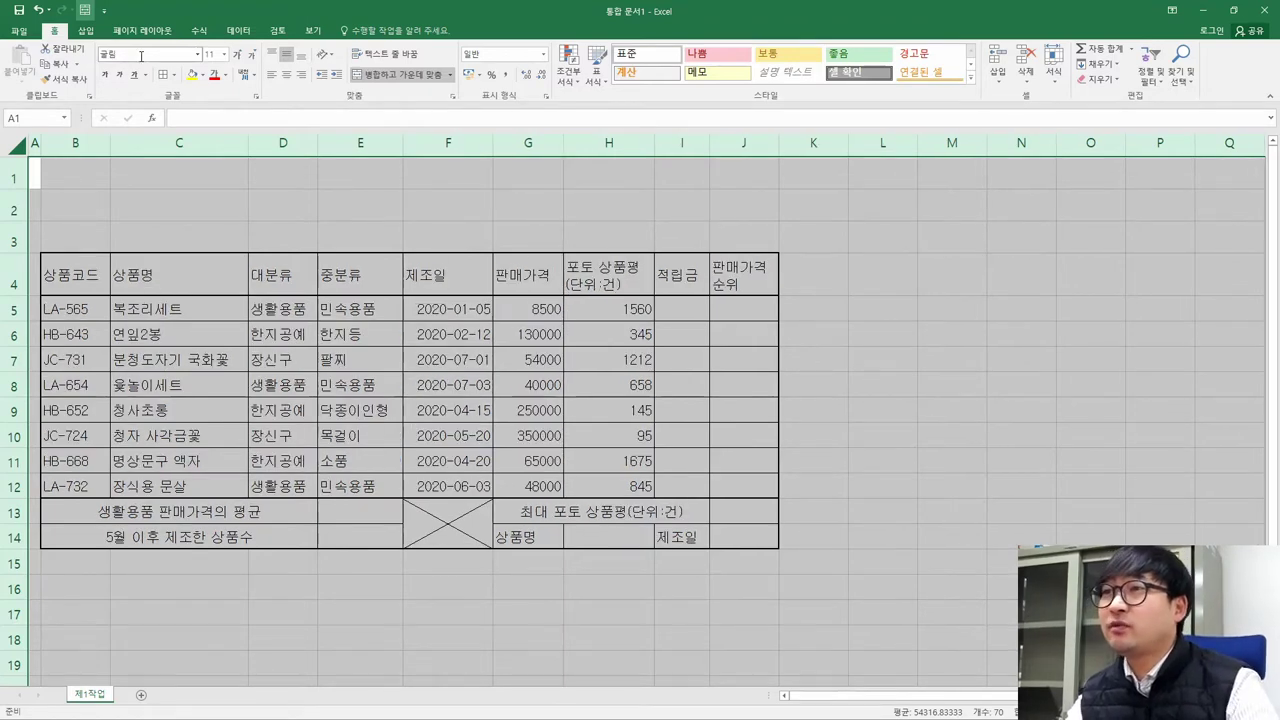
pyautogui.click(139, 58)
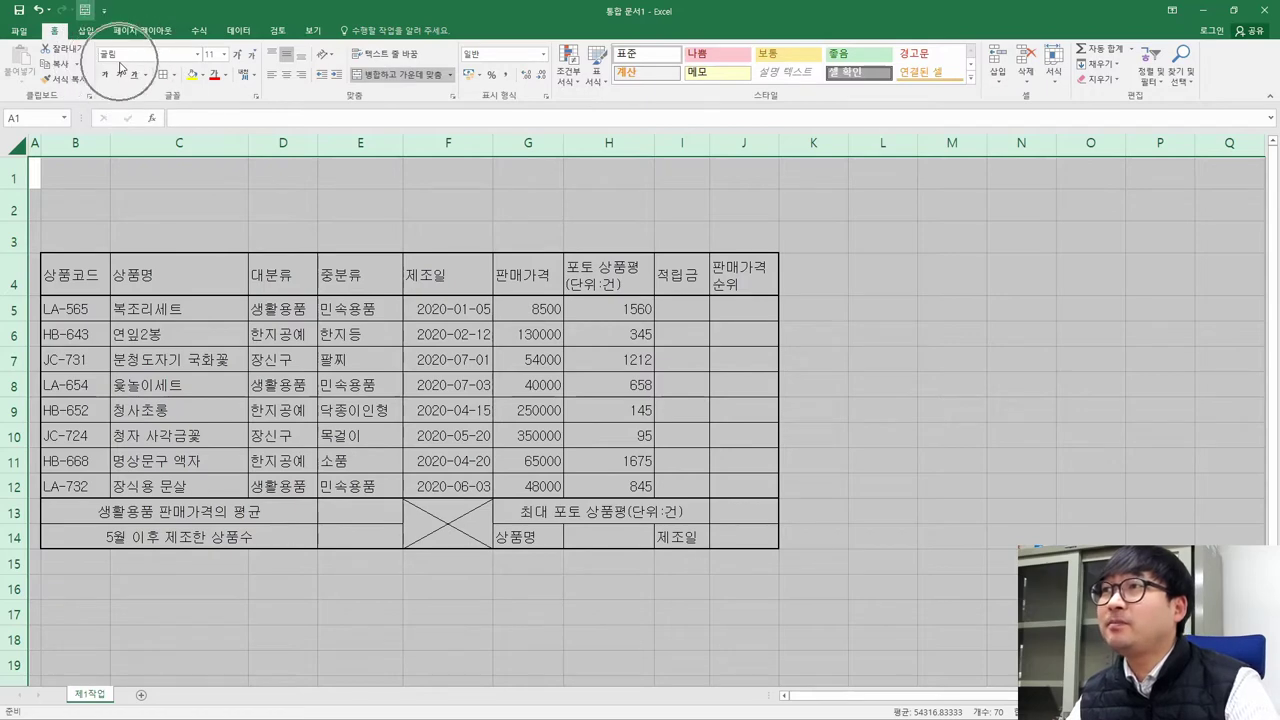
pyautogui.click(212, 54)
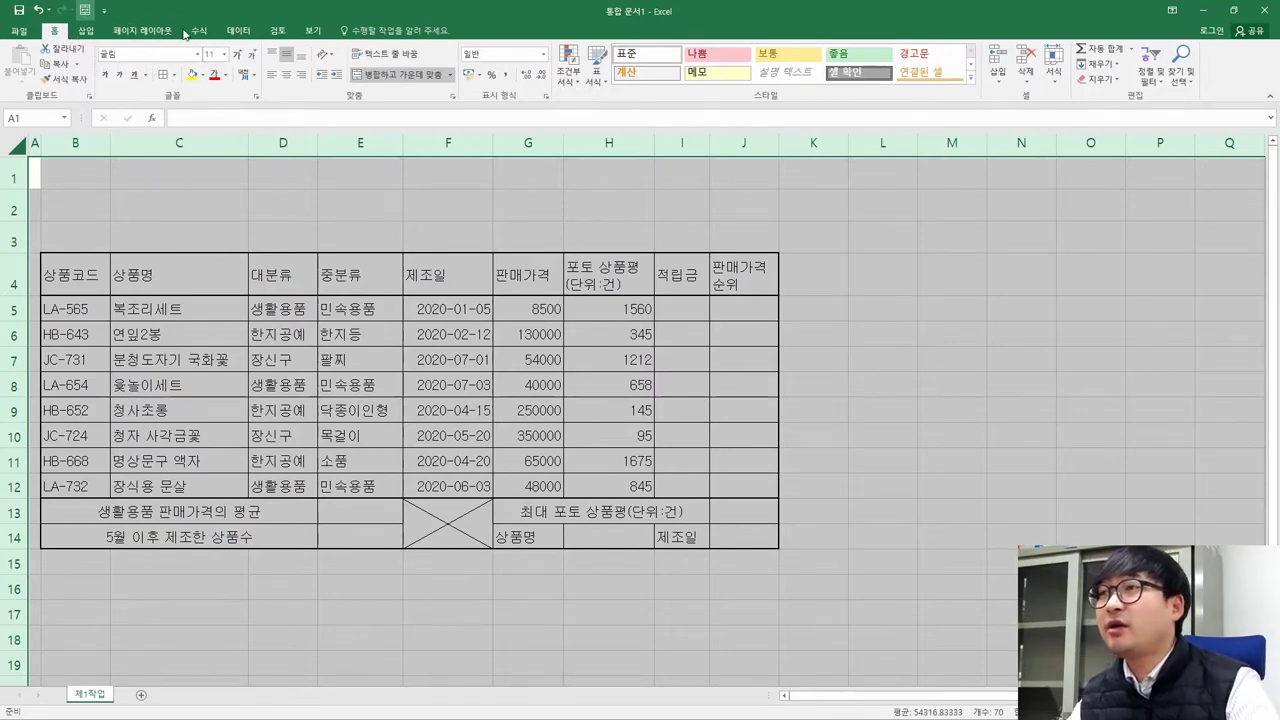
# Check the alignment condition in the PDF, and centre-align all cells of the Excel worksheet horizontally
pyautogui.hotkey('alt', 'Tab')
pyautogui.moveTo(584, 451); pyautogui.dragTo(405, 466)
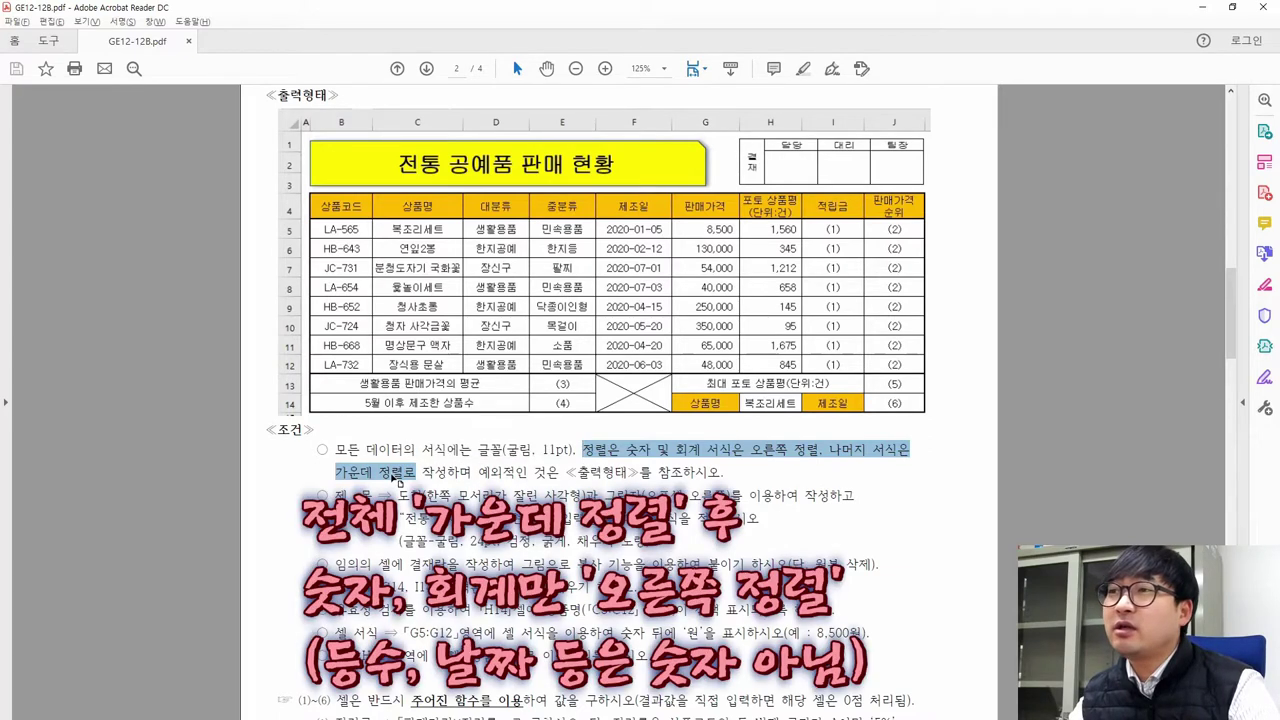
pyautogui.moveTo(626, 450); pyautogui.dragTo(808, 453)
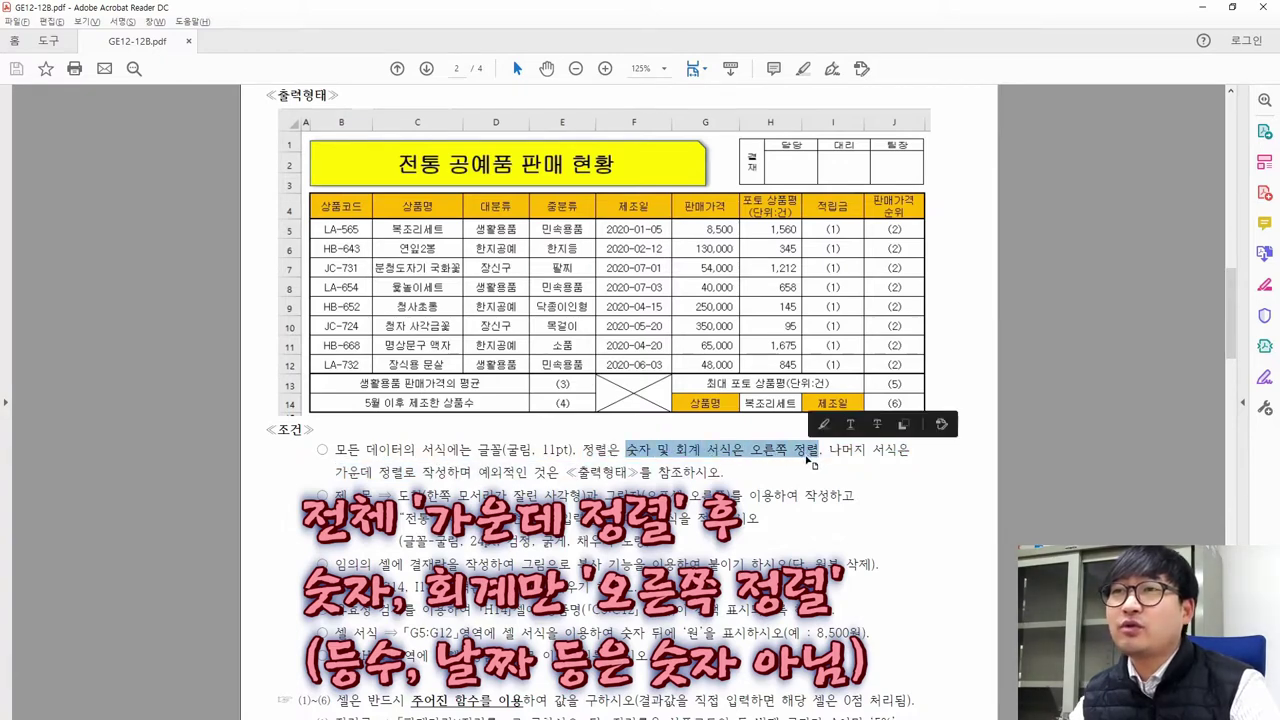
pyautogui.hotkey('alt', 'Tab')
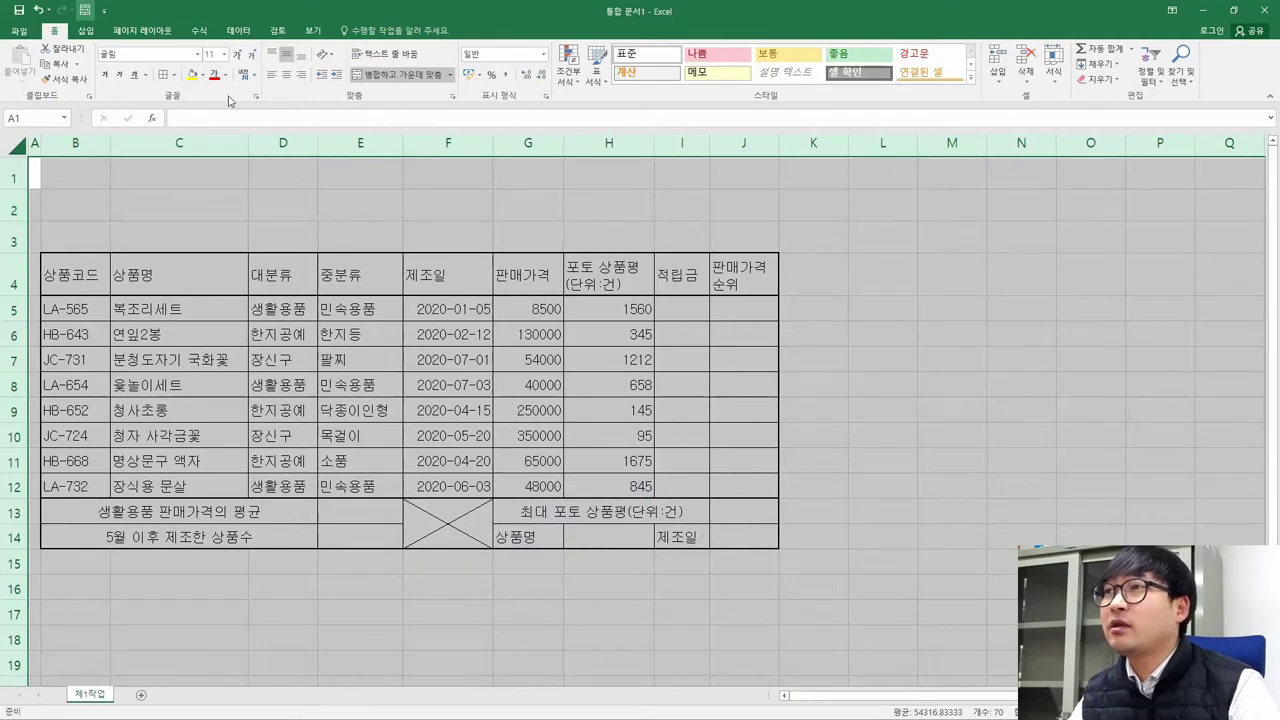
pyautogui.click(285, 77)
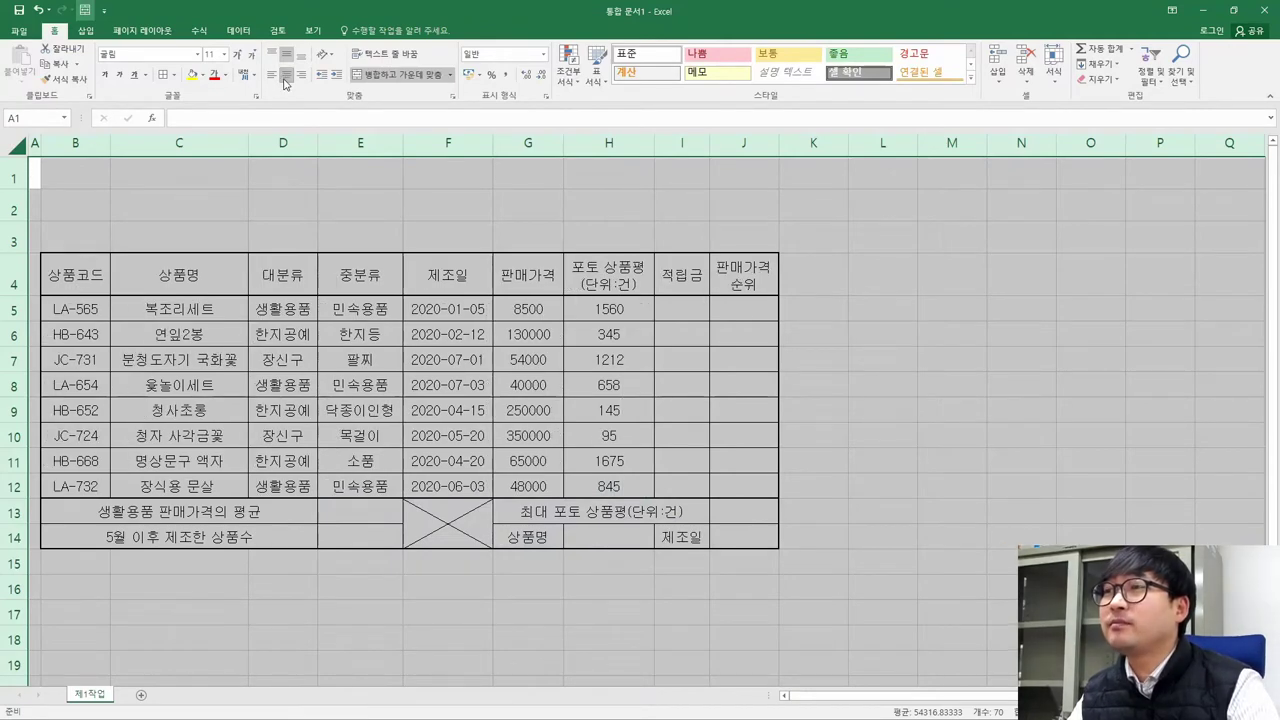
# Check the PDF's right-alignment rule against the 제조일, 판매가격 and 포토 상품평 columns of the worksheet
pyautogui.click(522, 438)
pyautogui.hotkey('alt', 'Tab')
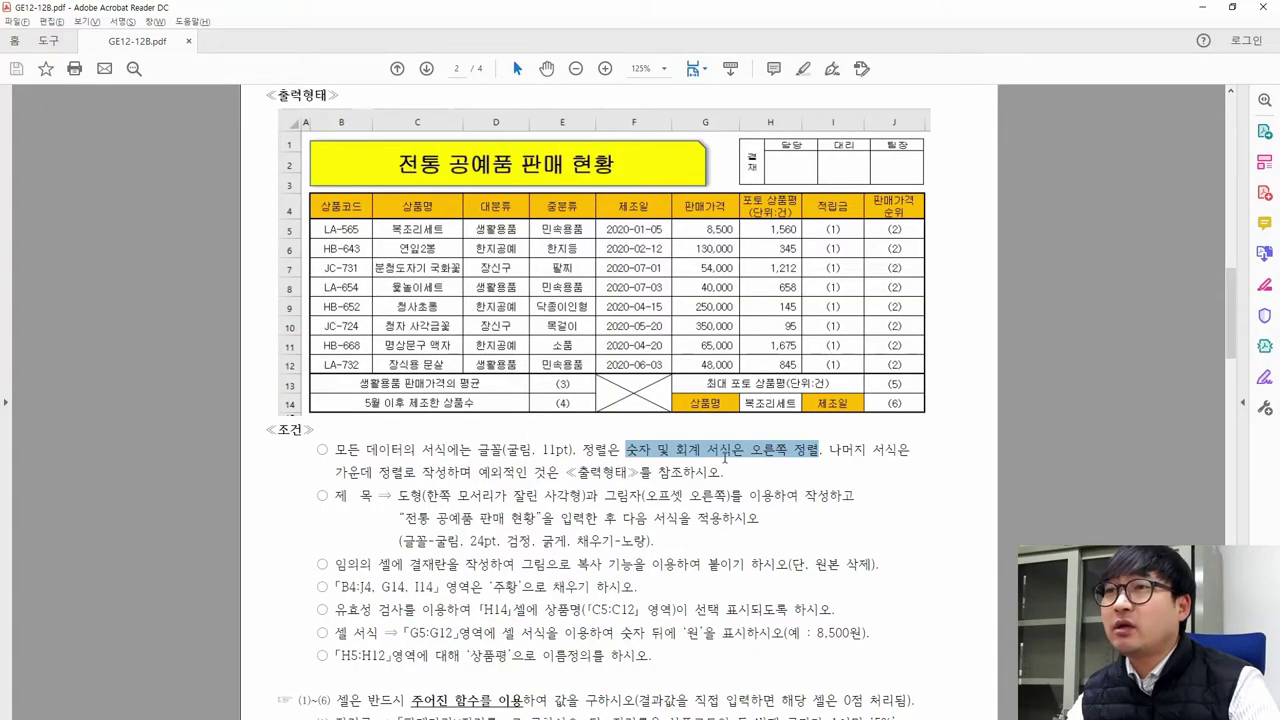
pyautogui.hotkey('alt', 'Tab')
pyautogui.click(474, 363)
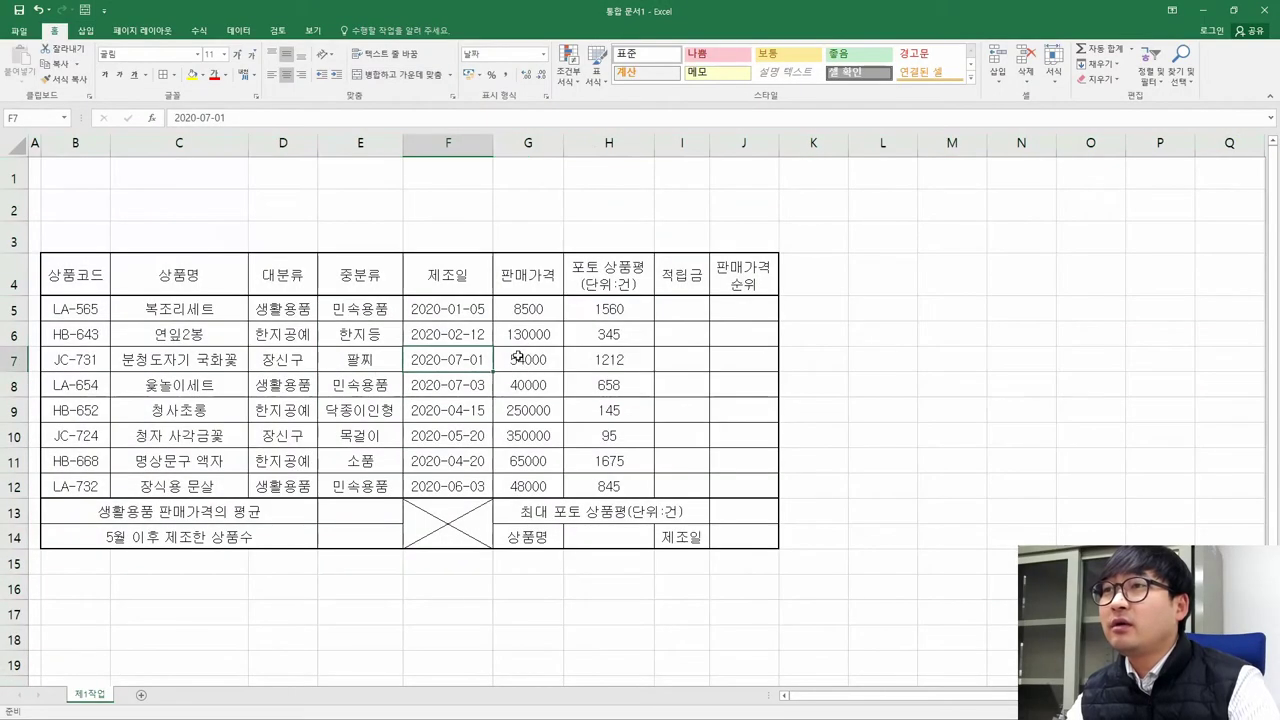
pyautogui.moveTo(544, 285); pyautogui.dragTo(534, 357)
pyautogui.moveTo(612, 312); pyautogui.dragTo(622, 398)
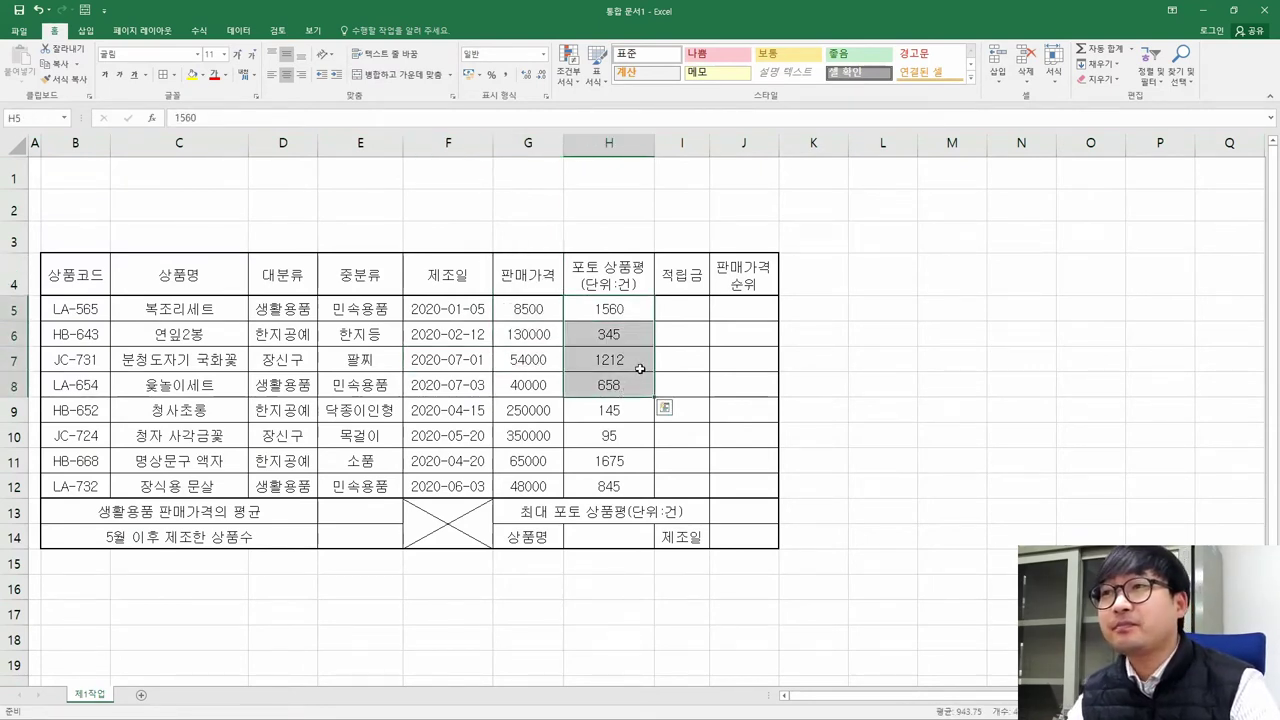
# Examine the alignment of each data column in the PDF's sample table, from 상품코드 through 포토 상품평
pyautogui.hotkey('alt', 'Tab')
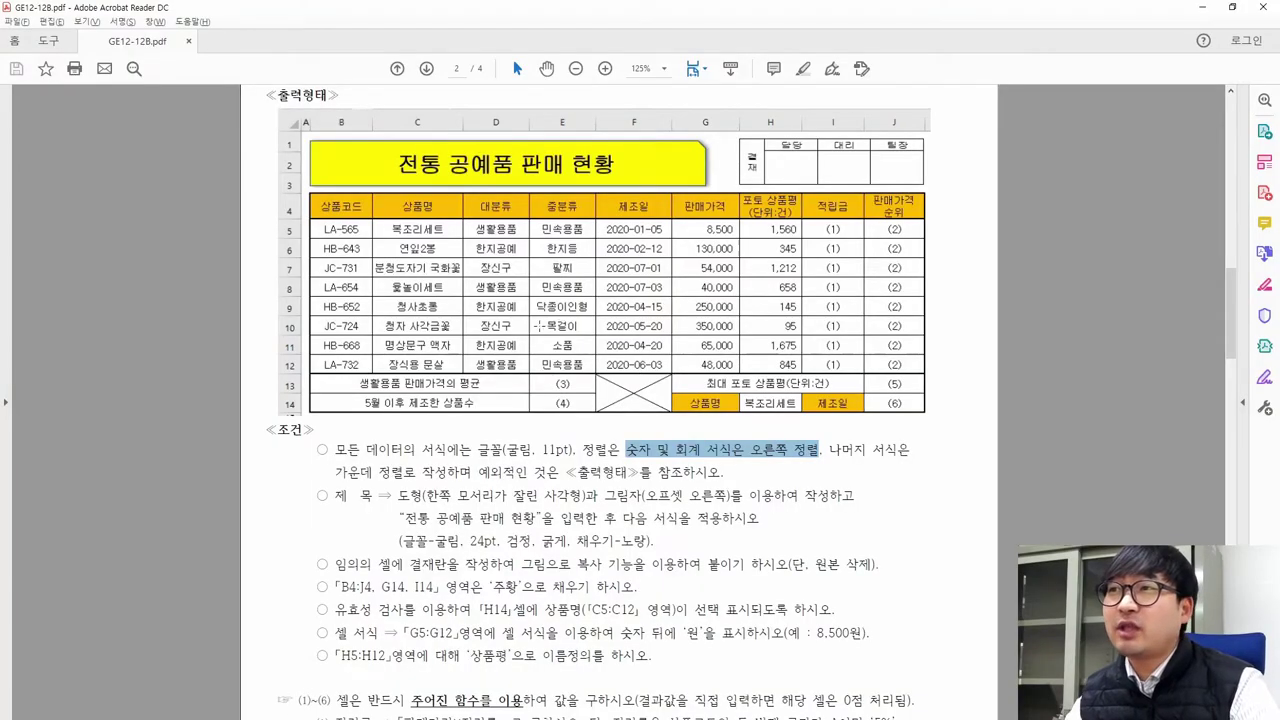
pyautogui.moveTo(330, 229); pyautogui.dragTo(352, 357)
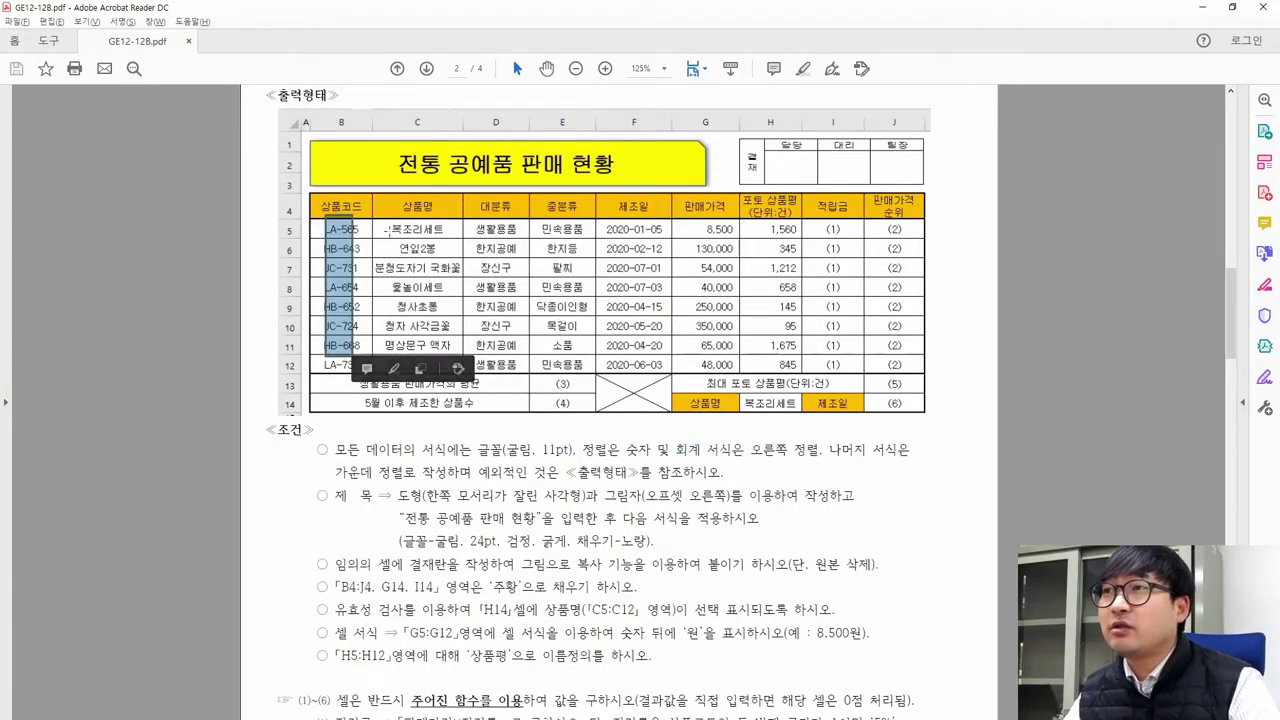
pyautogui.moveTo(390, 230); pyautogui.dragTo(450, 355)
pyautogui.moveTo(478, 230); pyautogui.dragTo(527, 372)
pyautogui.moveTo(548, 231); pyautogui.dragTo(600, 375)
pyautogui.moveTo(618, 224); pyautogui.dragTo(679, 358)
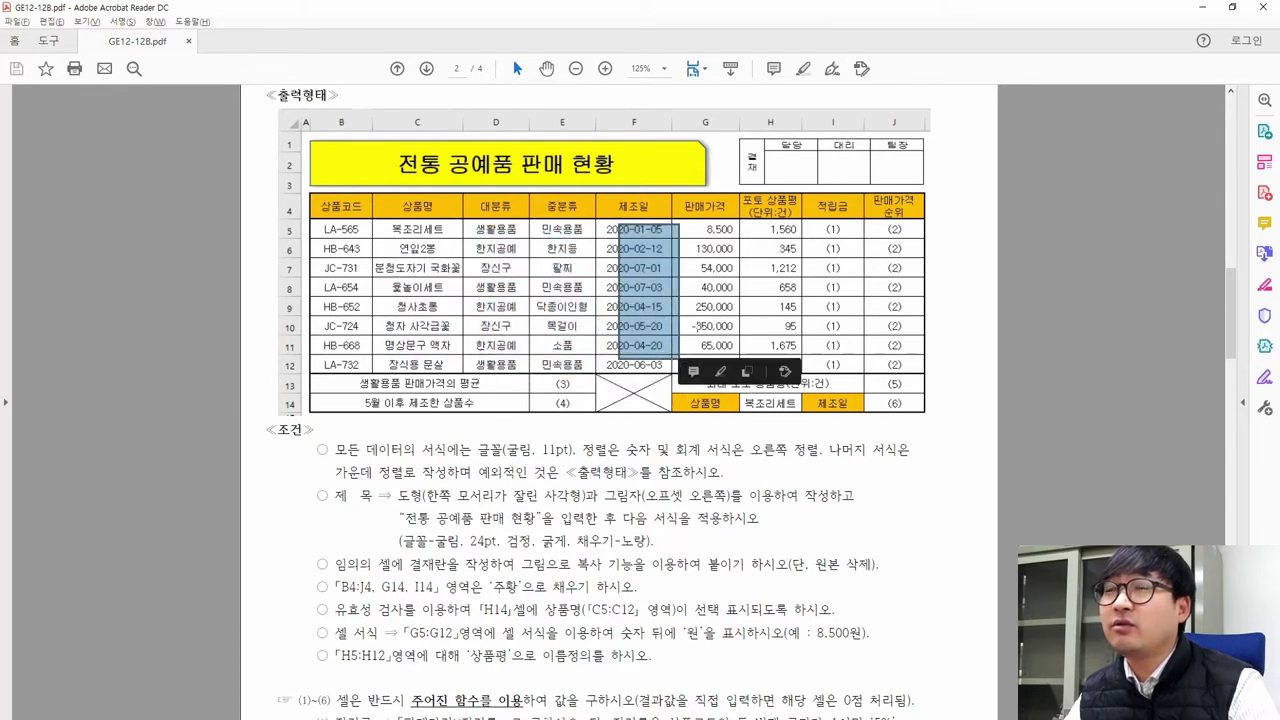
pyautogui.moveTo(700, 220); pyautogui.dragTo(800, 381)
pyautogui.click(720, 297)
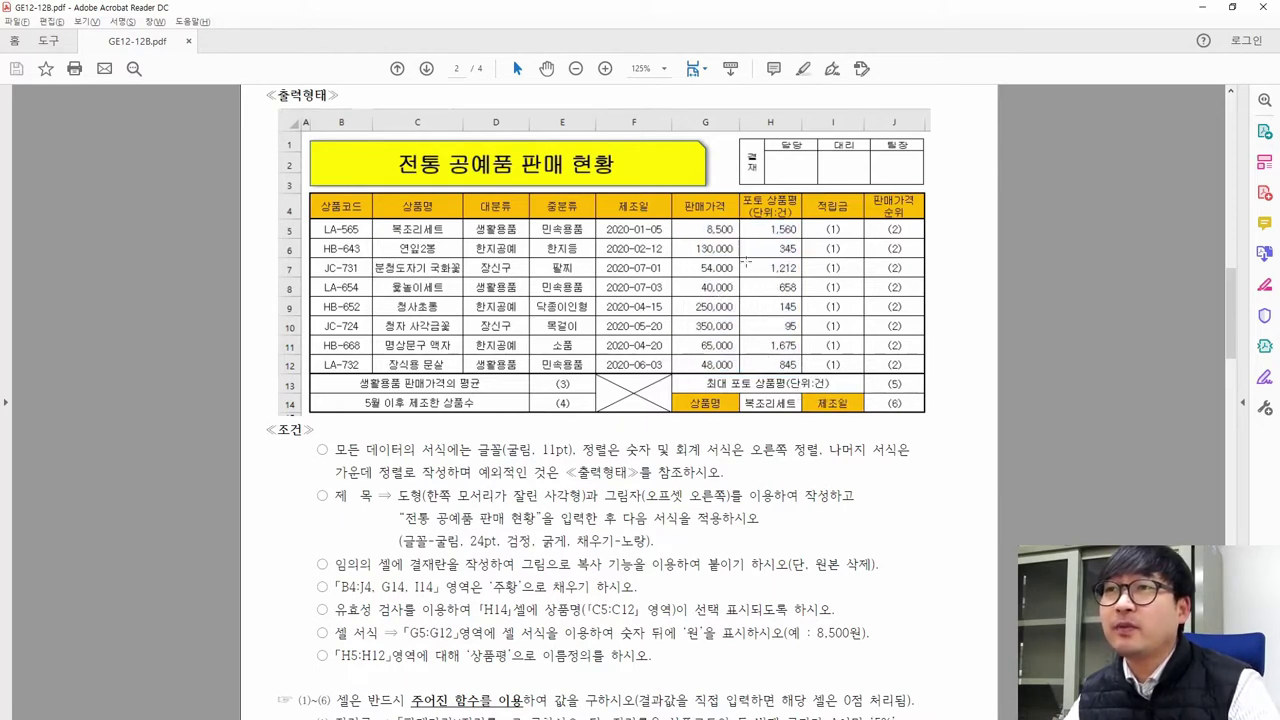
pyautogui.moveTo(733, 222); pyautogui.dragTo(750, 365)
pyautogui.click(750, 365)
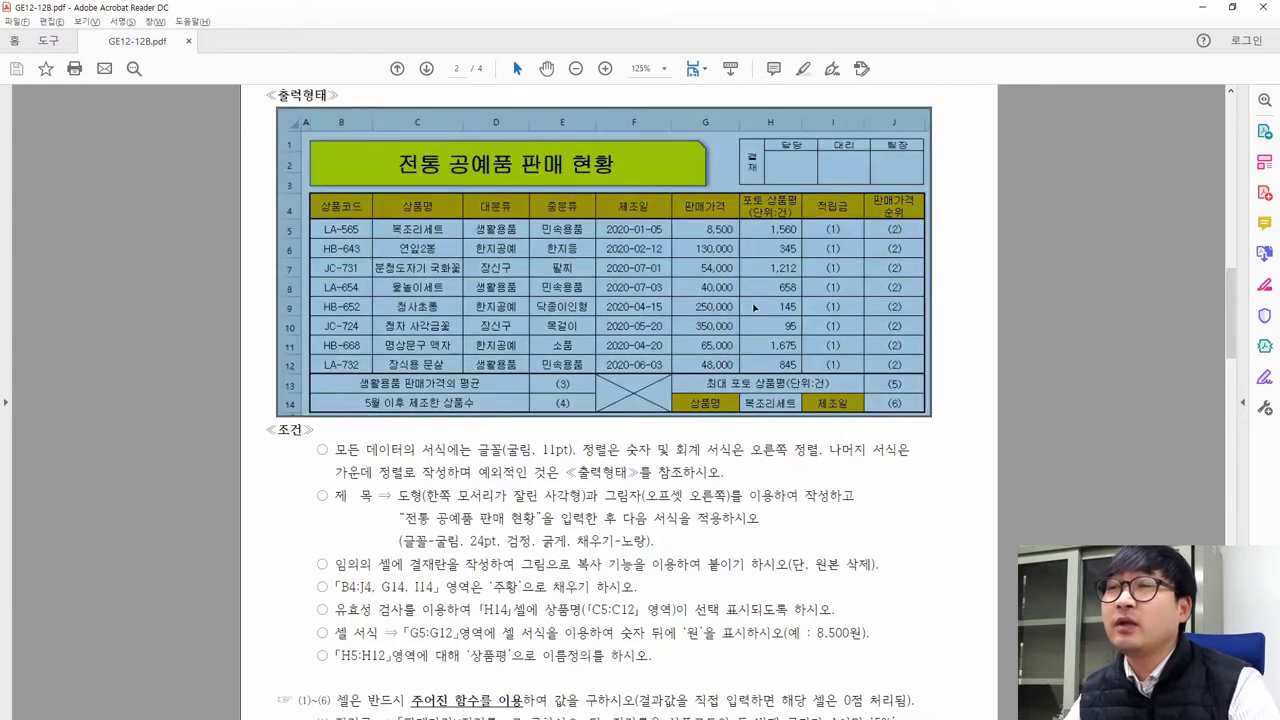
pyautogui.click(695, 228)
pyautogui.moveTo(692, 227); pyautogui.dragTo(795, 368)
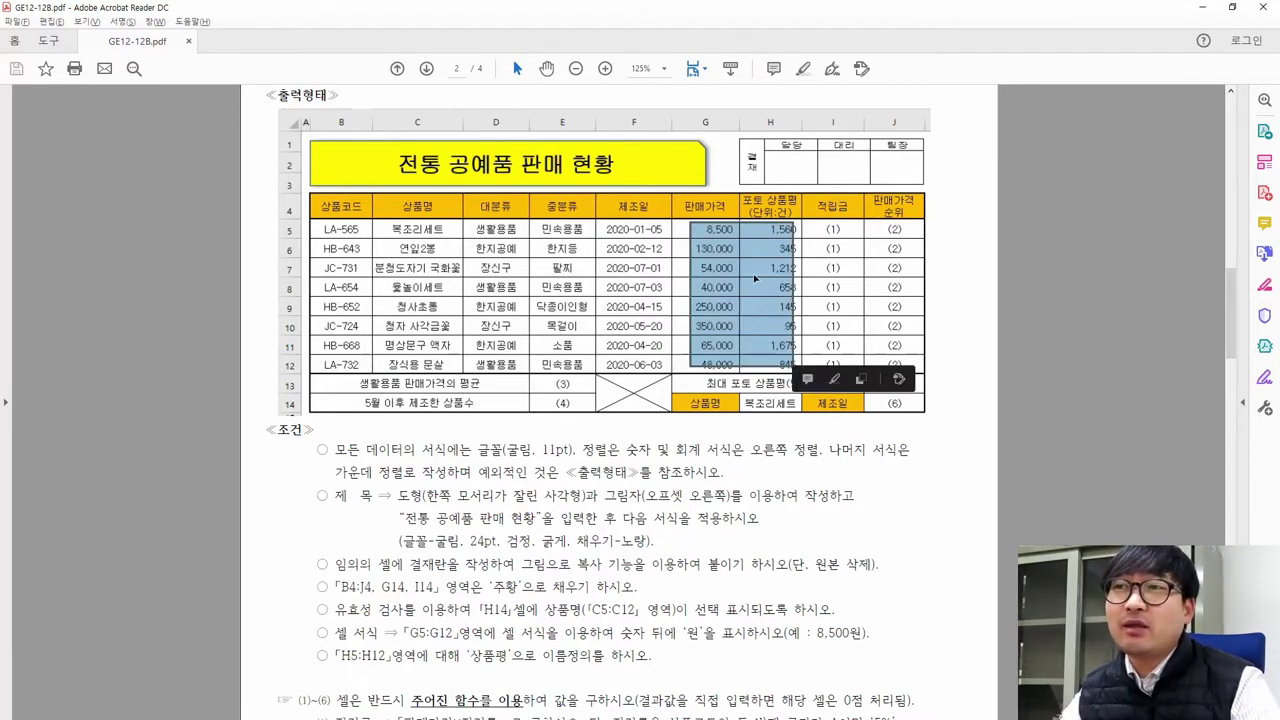
# Examine the function cells (1) to (4) in the PDF's sample table for number or accounting formatting, and return to Excel
pyautogui.moveTo(818, 229); pyautogui.dragTo(912, 366)
pyautogui.moveTo(905, 410); pyautogui.dragTo(905, 412)
pyautogui.moveTo(542, 378); pyautogui.dragTo(576, 416)
pyautogui.click(822, 266)
pyautogui.click(829, 212)
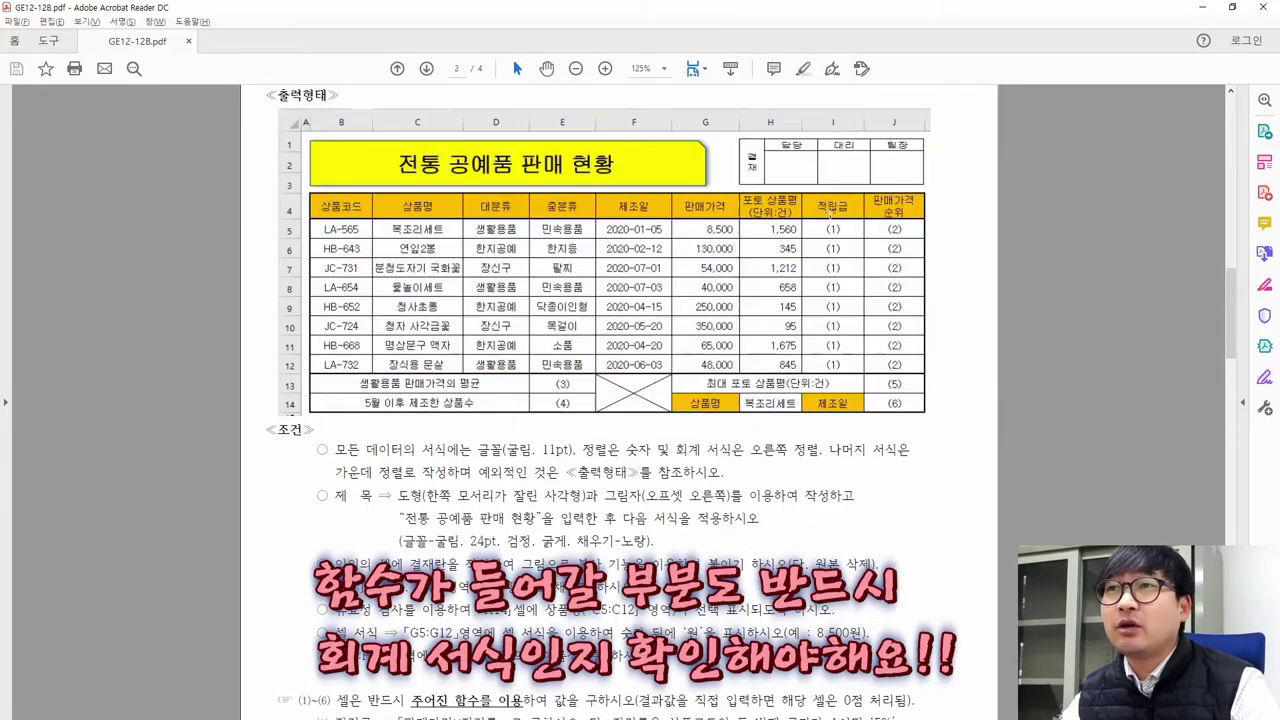
pyautogui.moveTo(813, 218); pyautogui.dragTo(852, 378)
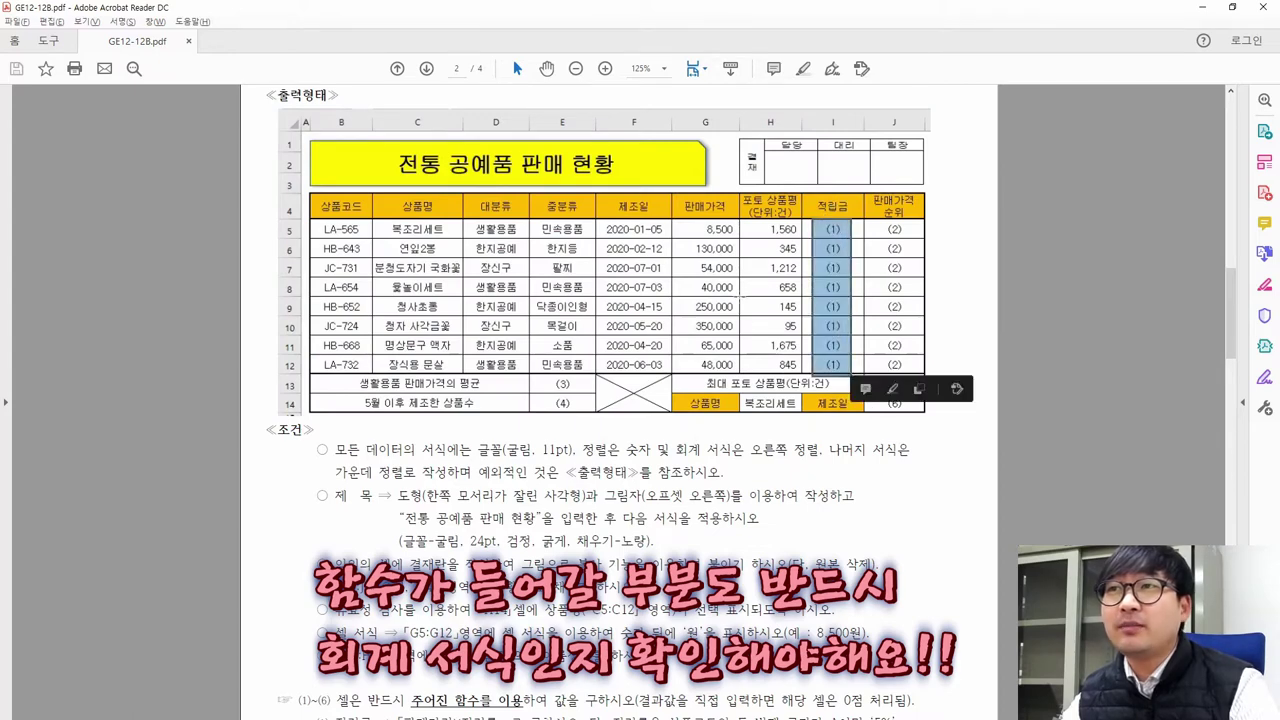
pyautogui.moveTo(703, 229); pyautogui.dragTo(734, 357)
pyautogui.moveTo(818, 226); pyautogui.dragTo(858, 366)
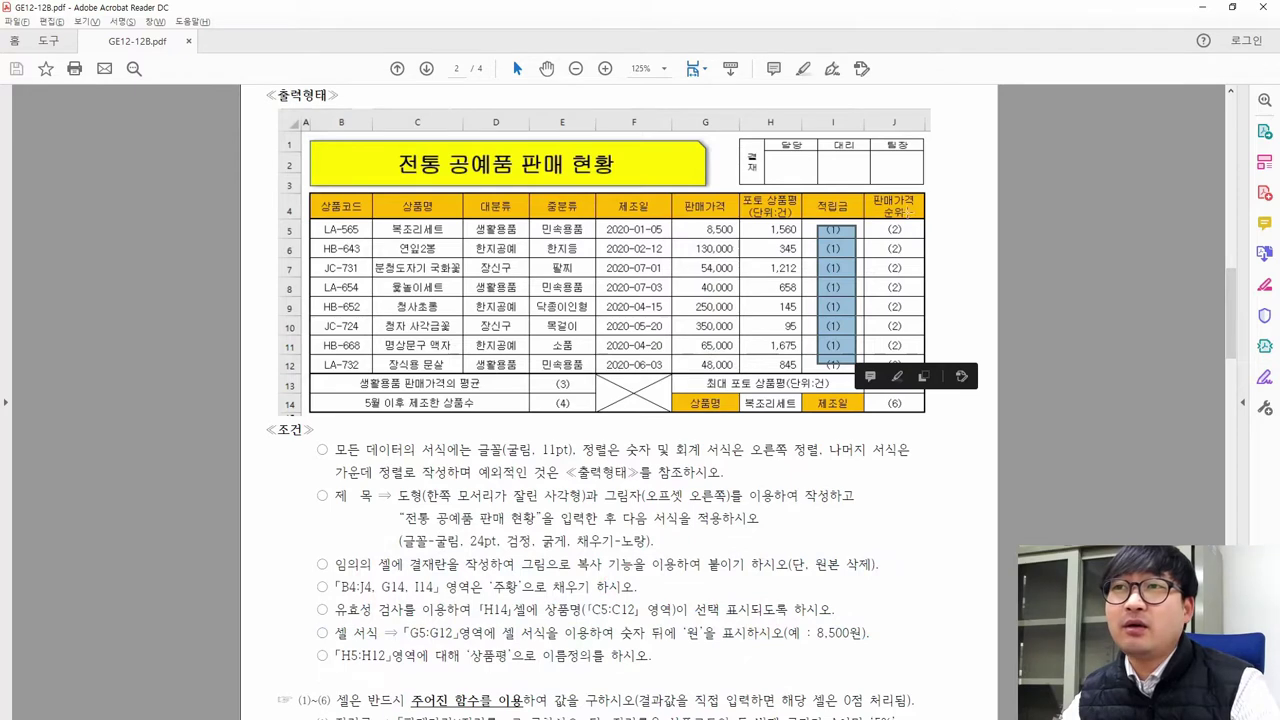
pyautogui.moveTo(874, 221); pyautogui.dragTo(915, 357)
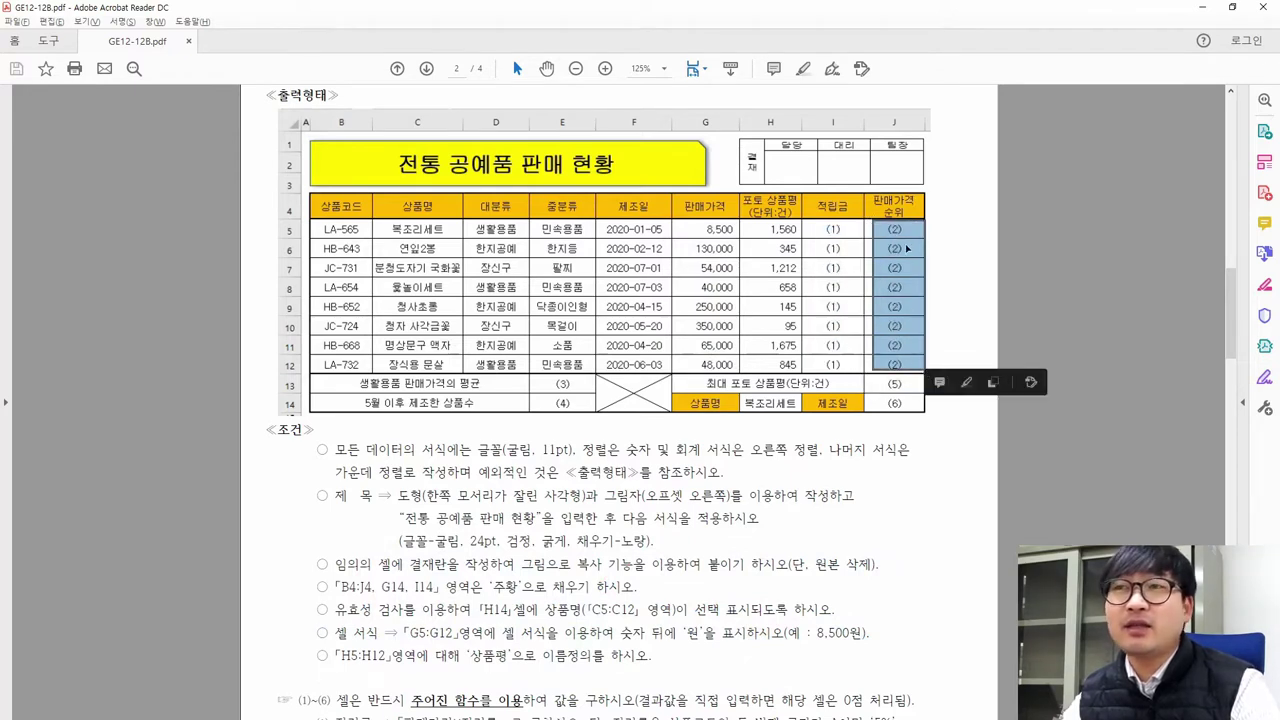
pyautogui.moveTo(546, 375); pyautogui.dragTo(591, 393)
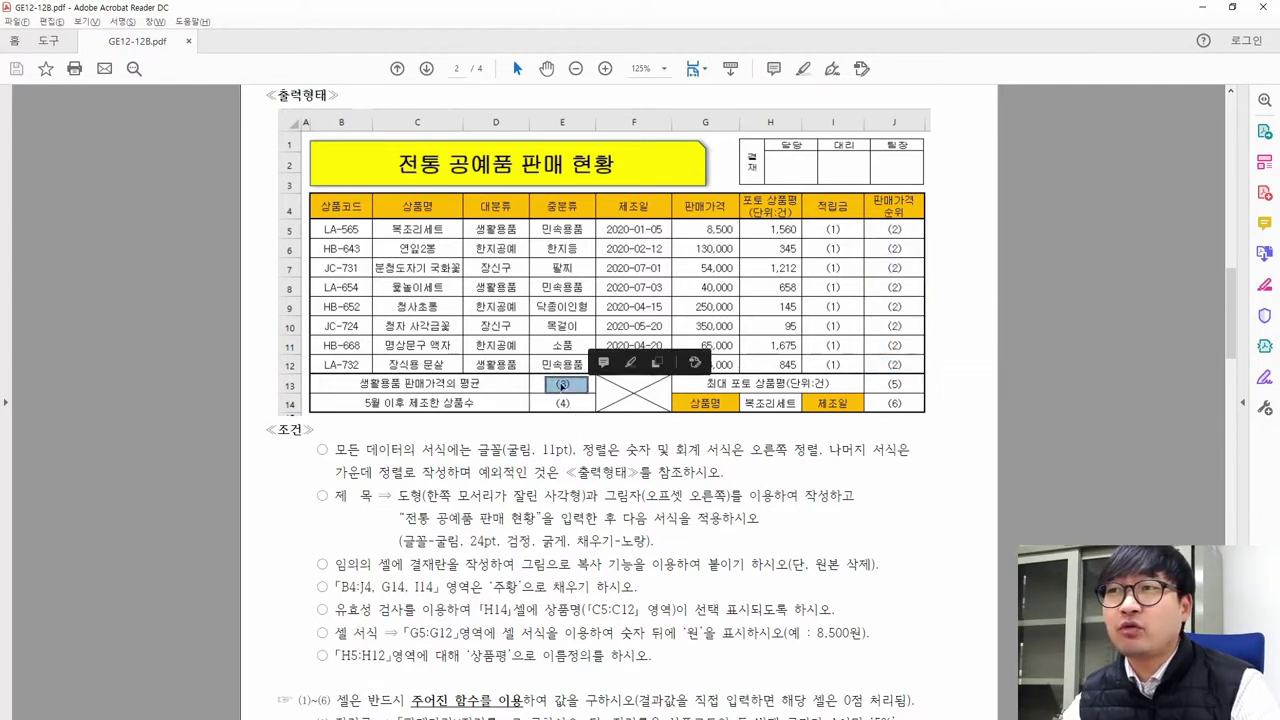
pyautogui.moveTo(547, 394); pyautogui.dragTo(590, 412)
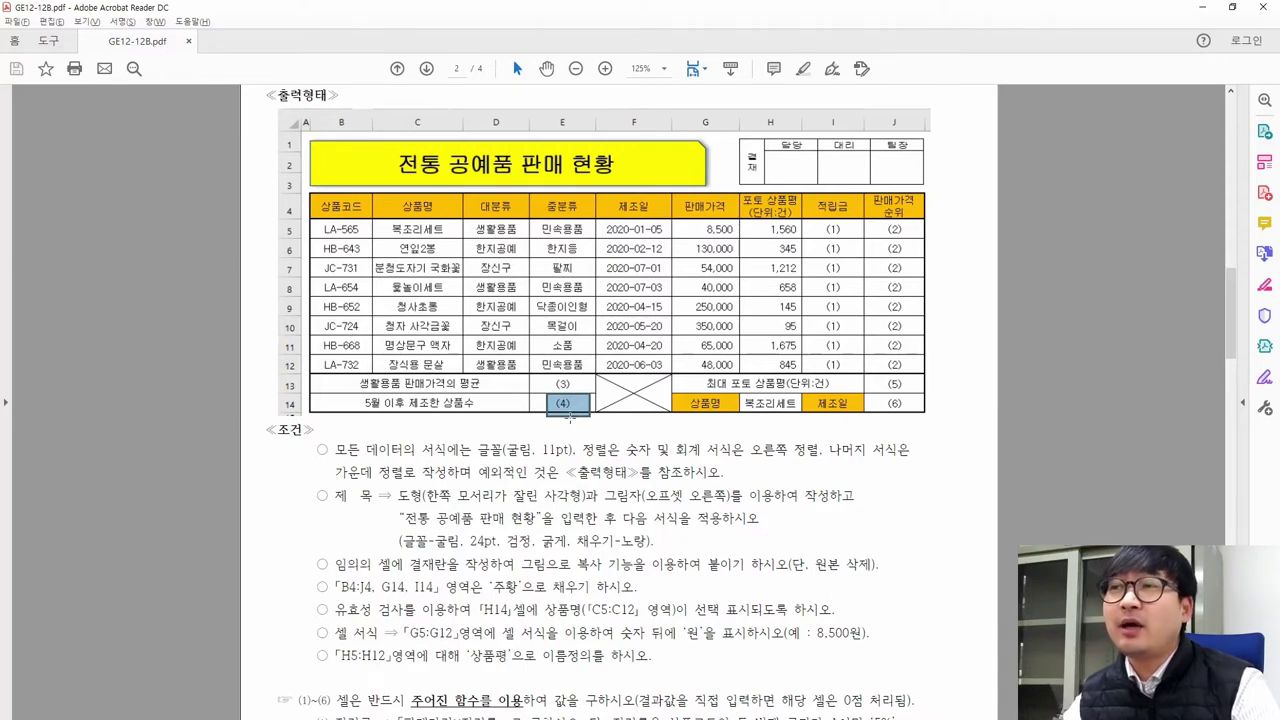
pyautogui.click(523, 423)
pyautogui.moveTo(538, 393); pyautogui.dragTo(579, 410)
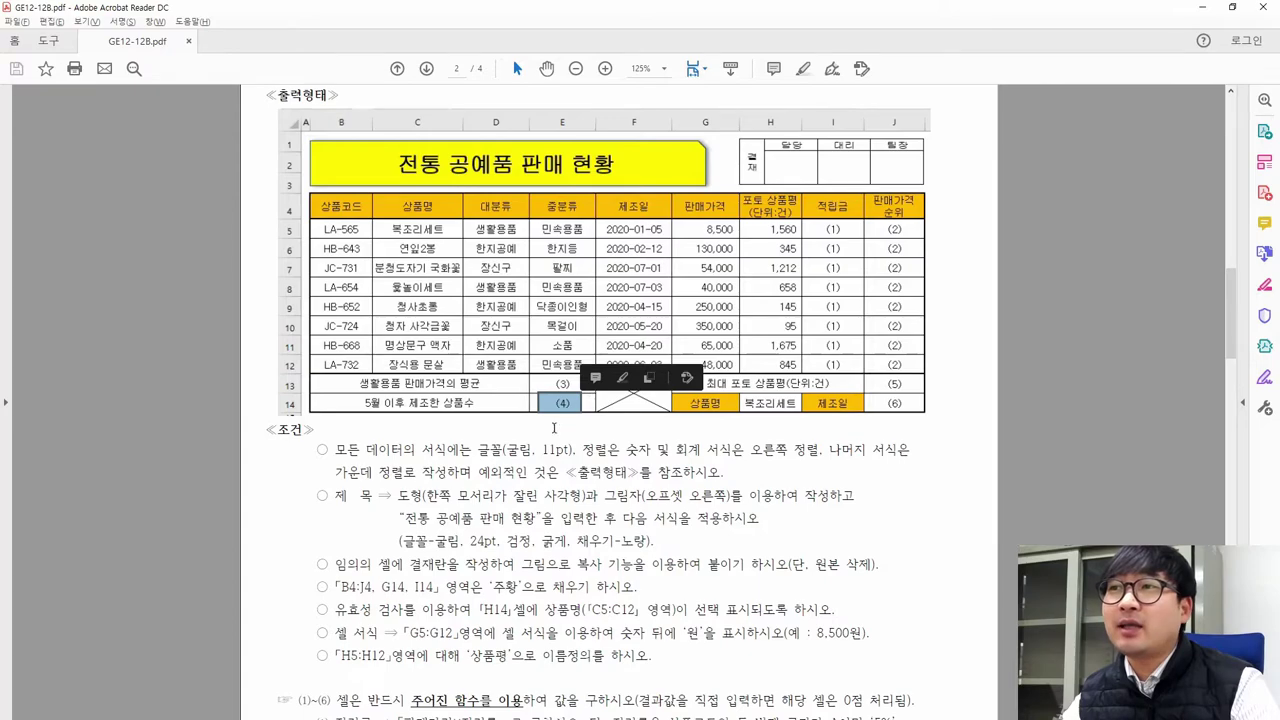
pyautogui.hotkey('alt', 'Tab')
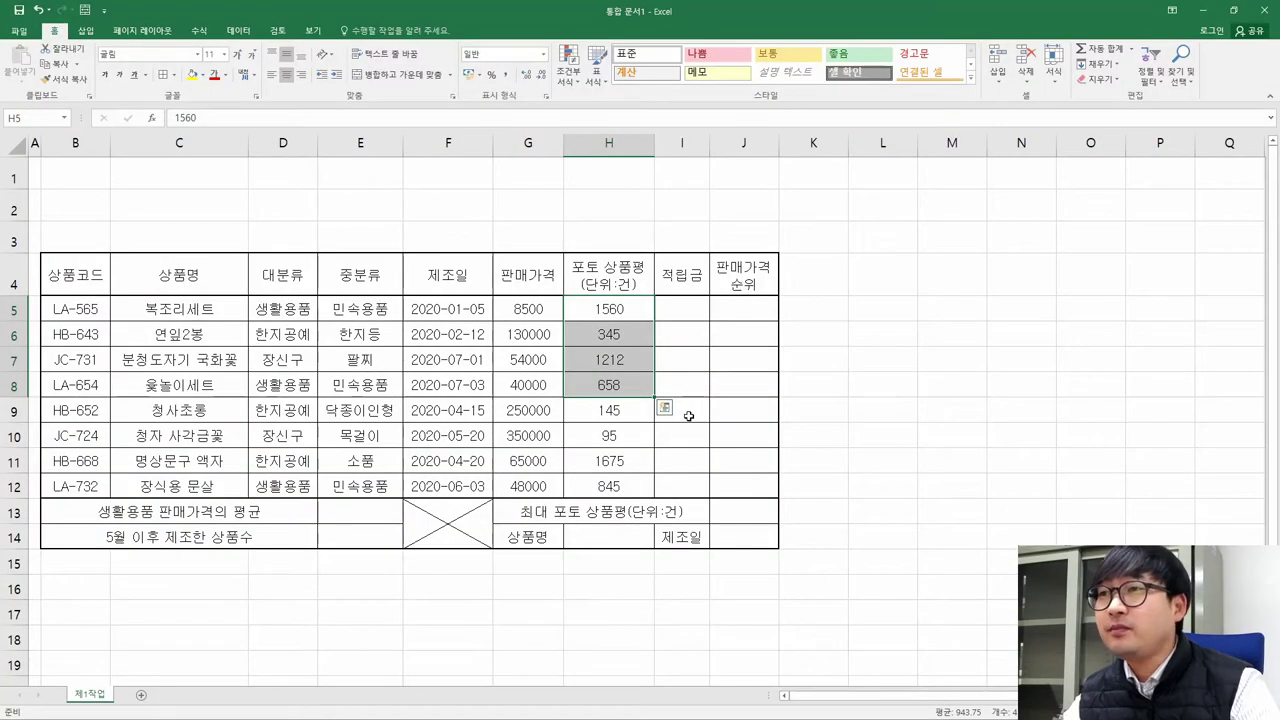
# Examine function cell (6) next to 제조일 in the PDF's sample table, and return to Excel
pyautogui.hotkey('alt', 'Tab')
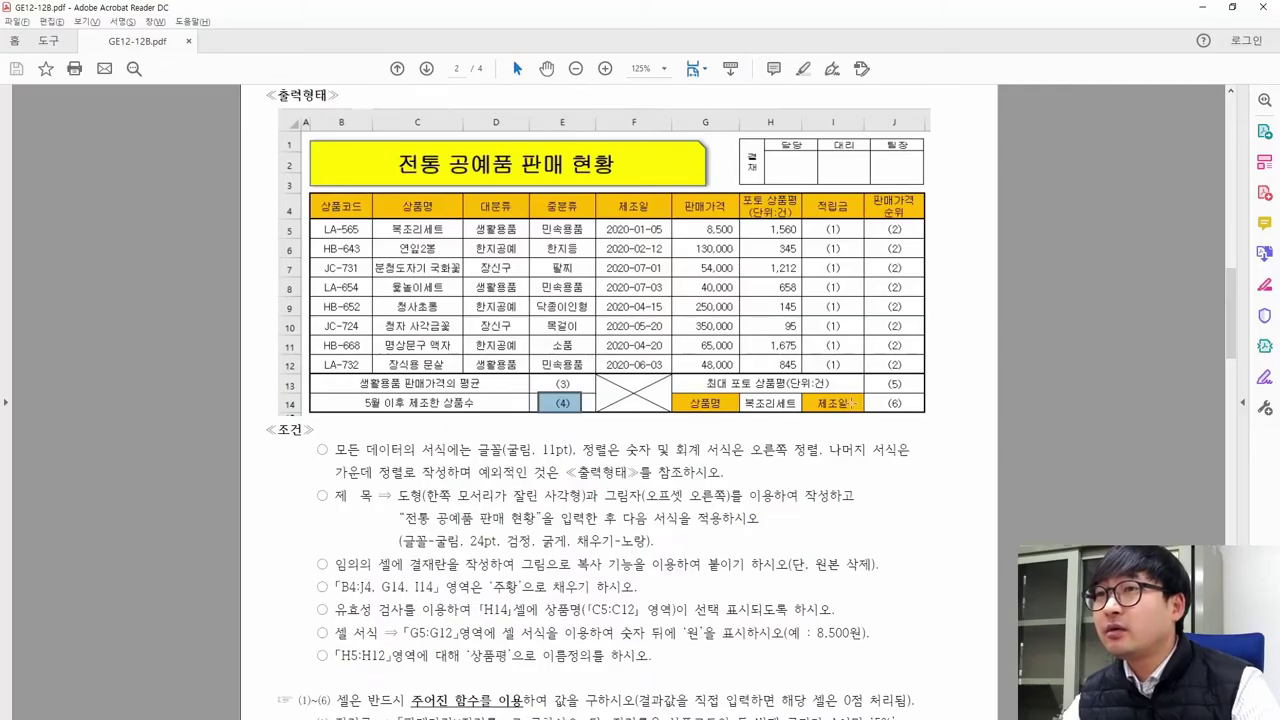
pyautogui.moveTo(897, 403); pyautogui.dragTo(905, 410)
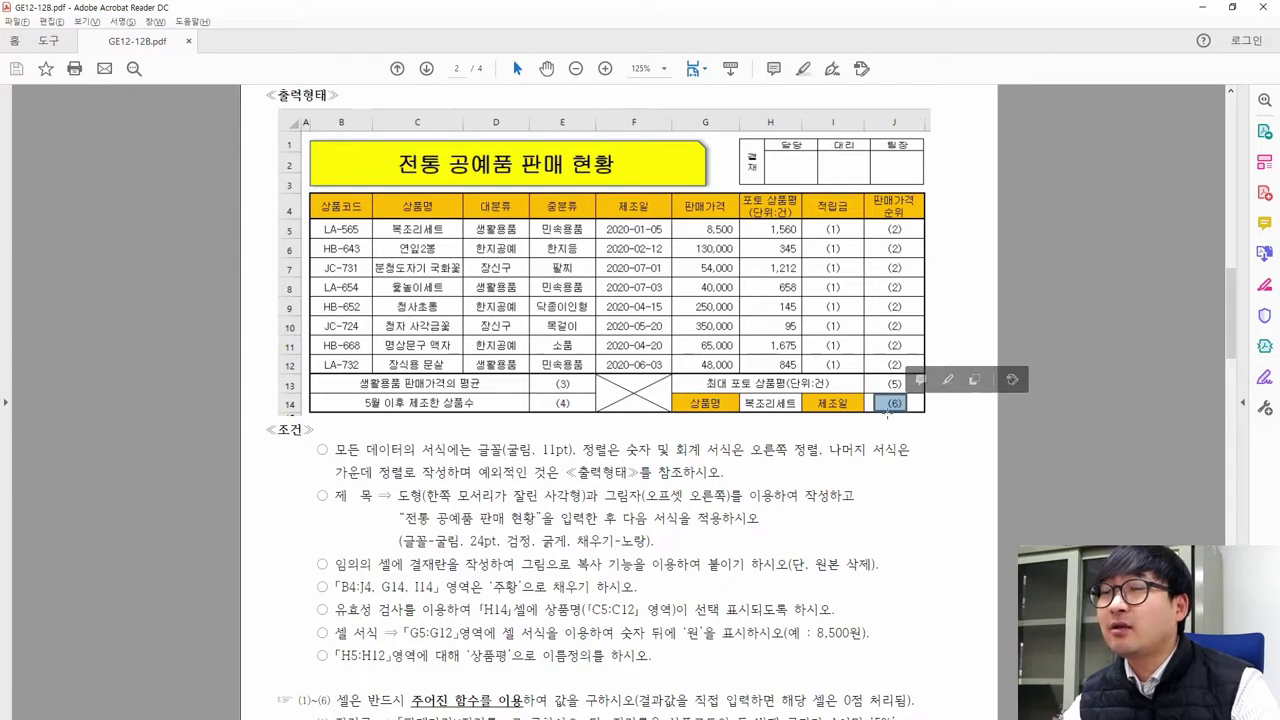
pyautogui.hotkey('alt', 'Tab')
# Right-align the data cells G5:I12 in the 판매가격, 포토 상품평 and 적립금 columns
pyautogui.click(520, 309)
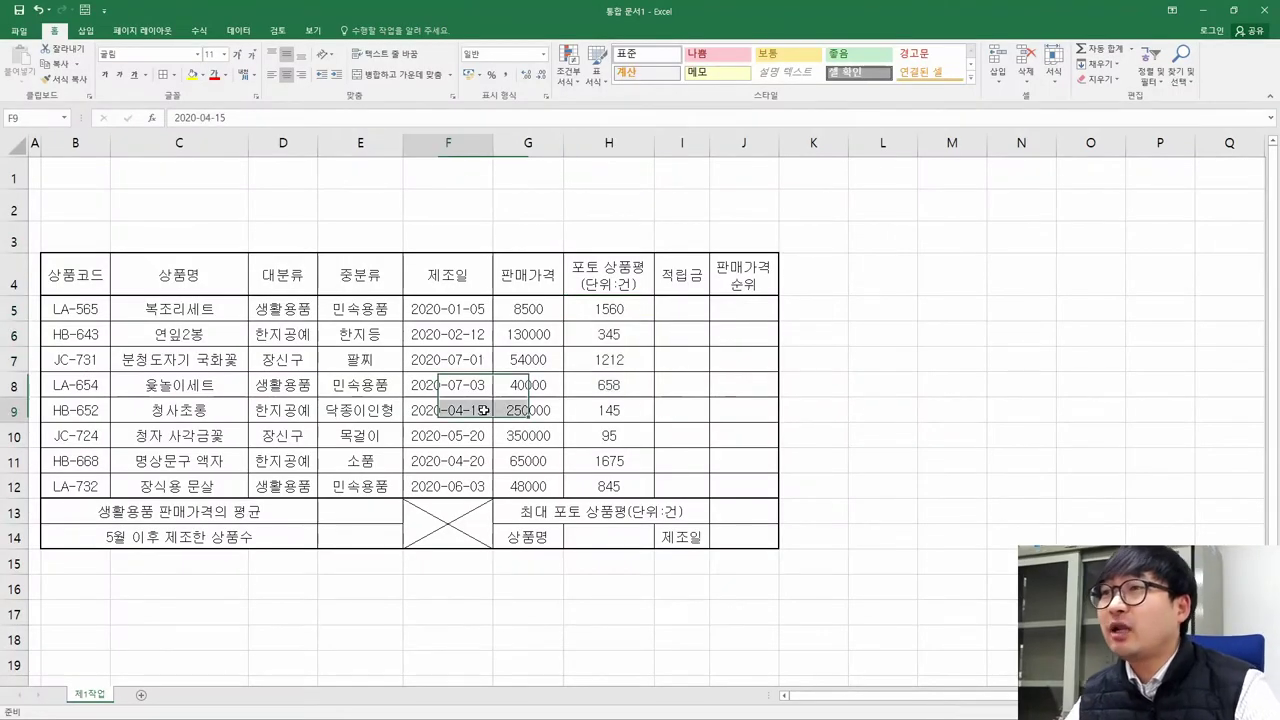
pyautogui.moveTo(520, 309); pyautogui.dragTo(608, 484)
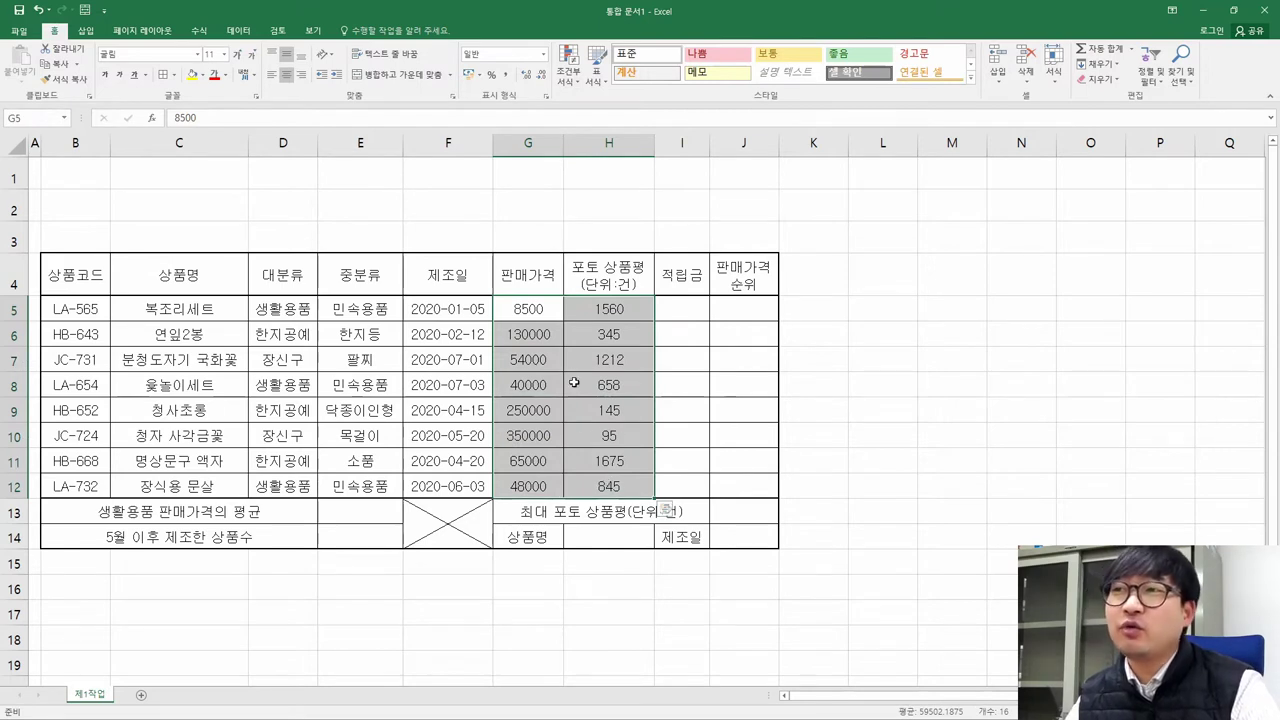
pyautogui.moveTo(522, 309); pyautogui.dragTo(673, 487)
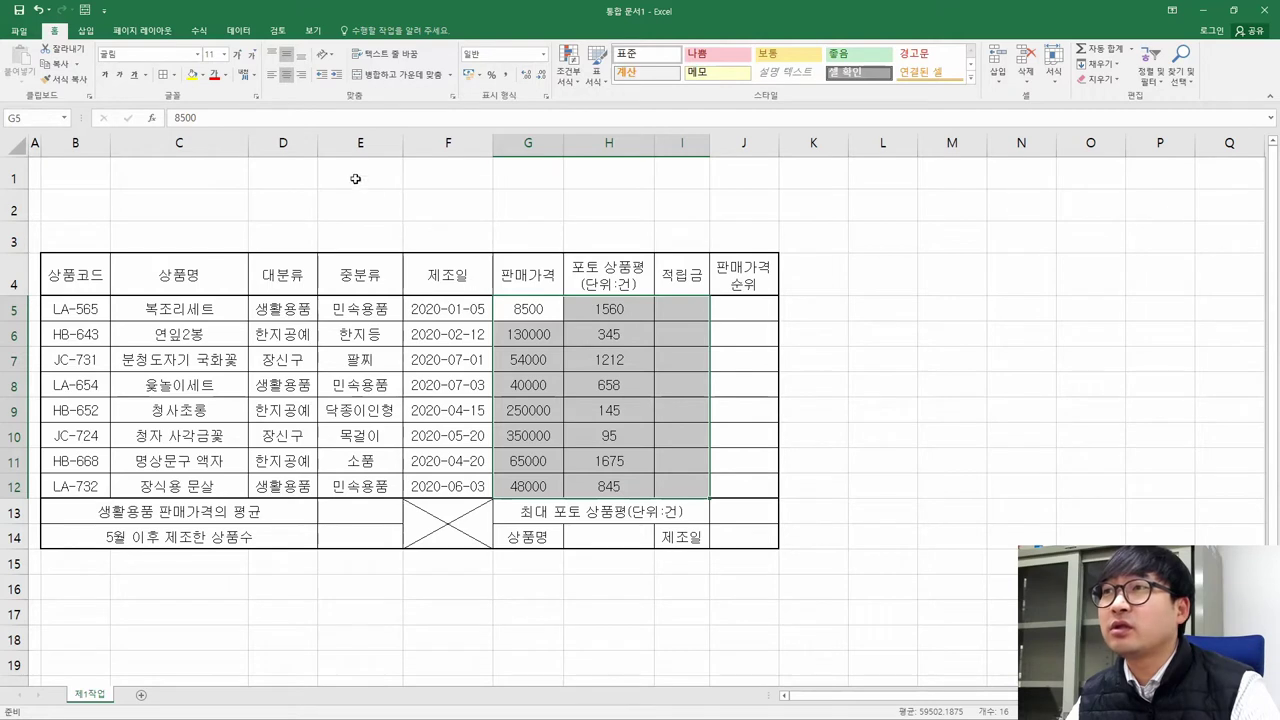
pyautogui.click(303, 76)
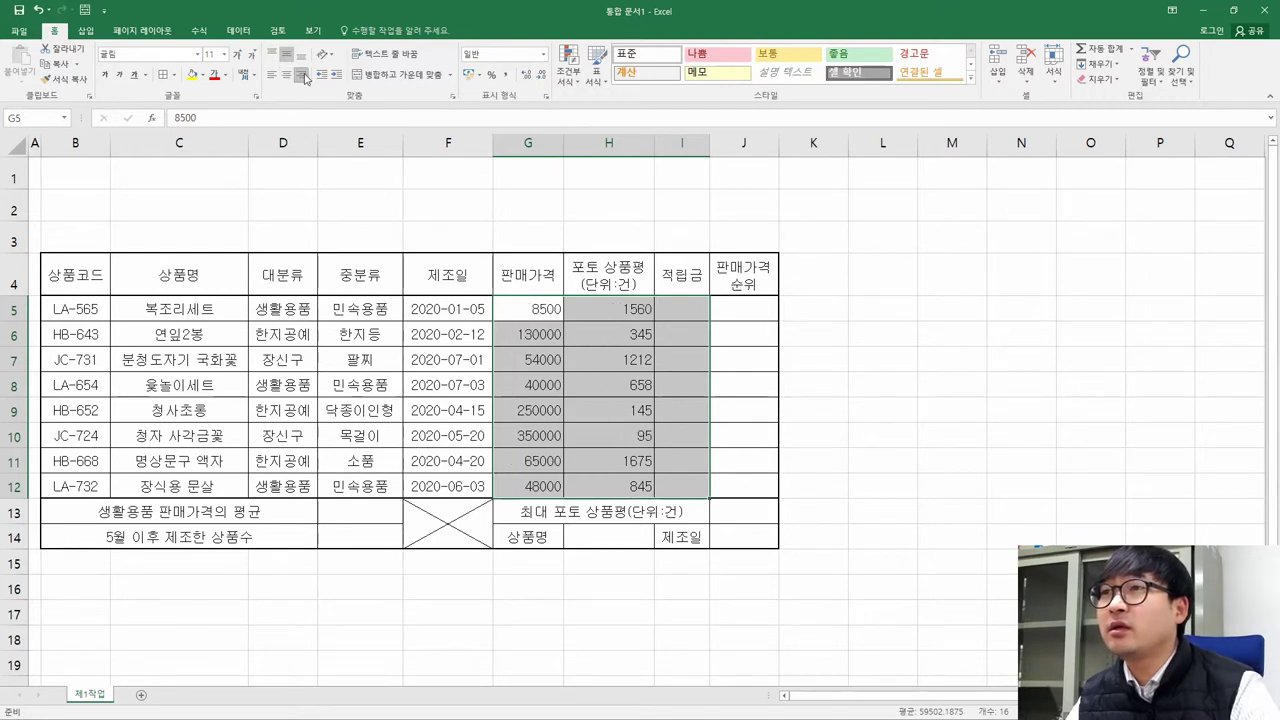
pyautogui.click(649, 426)
# Check the number format of 판매가격 and 포토 상품평 in the PDF, and apply the comma style to G5:I12 in Excel
pyautogui.hotkey('alt', 'Tab')
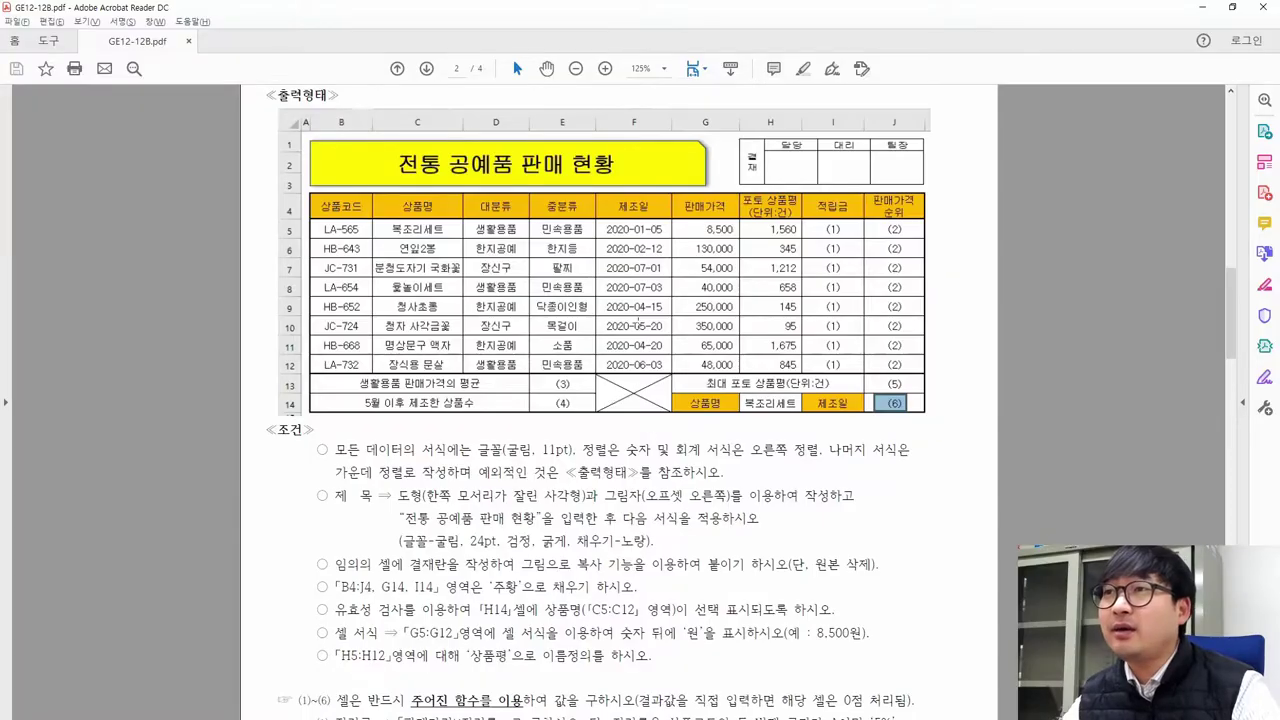
pyautogui.moveTo(732, 229); pyautogui.dragTo(746, 378)
pyautogui.click(703, 298)
pyautogui.moveTo(682, 220); pyautogui.dragTo(800, 374)
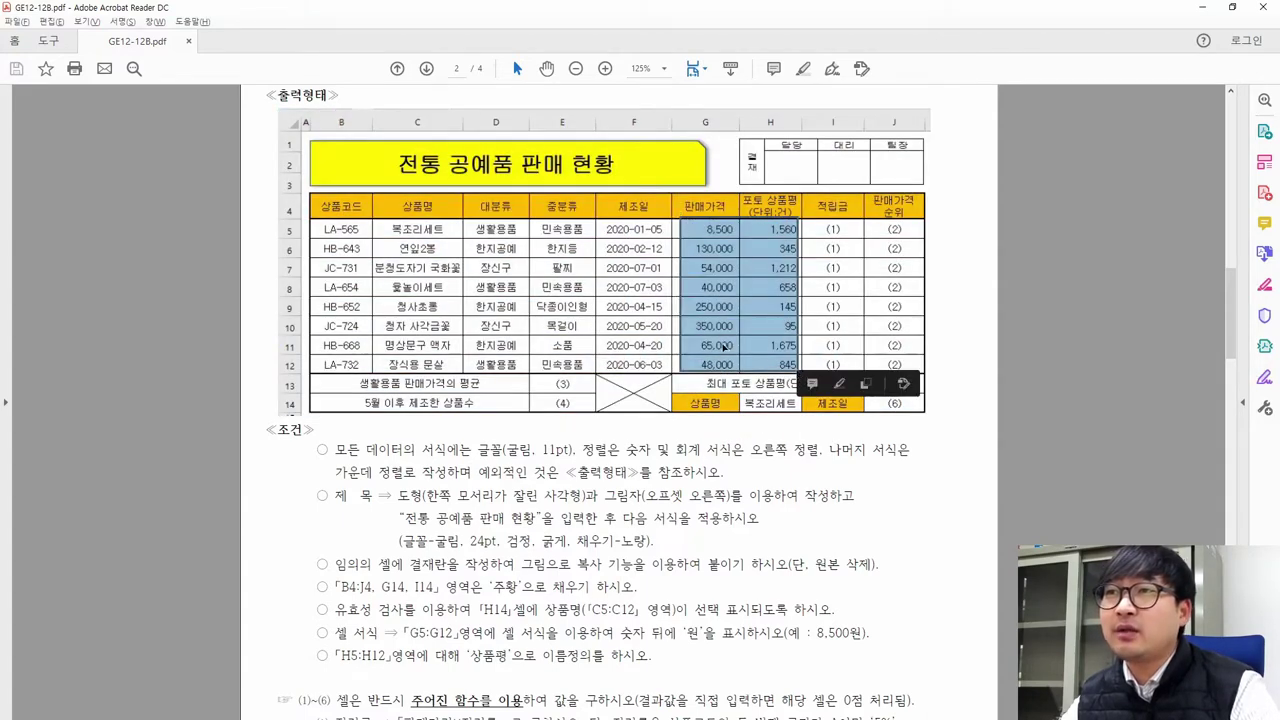
pyautogui.click(726, 308)
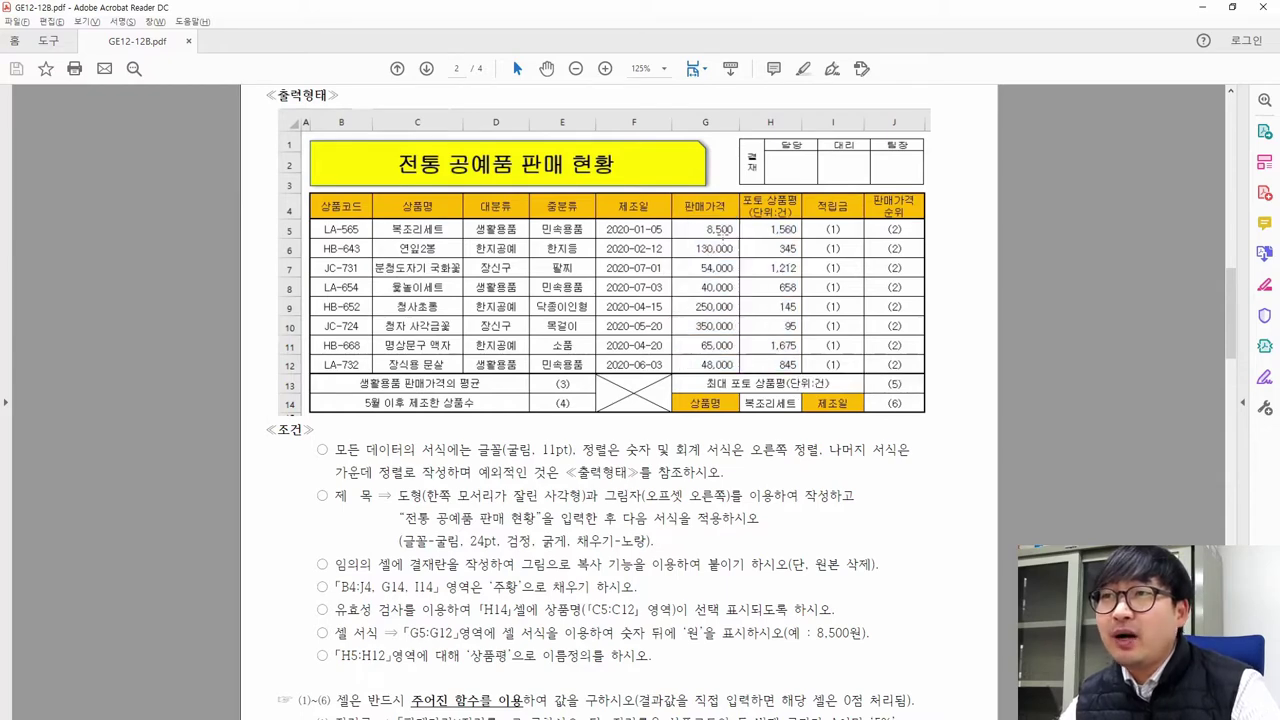
pyautogui.hotkey('alt', 'Tab')
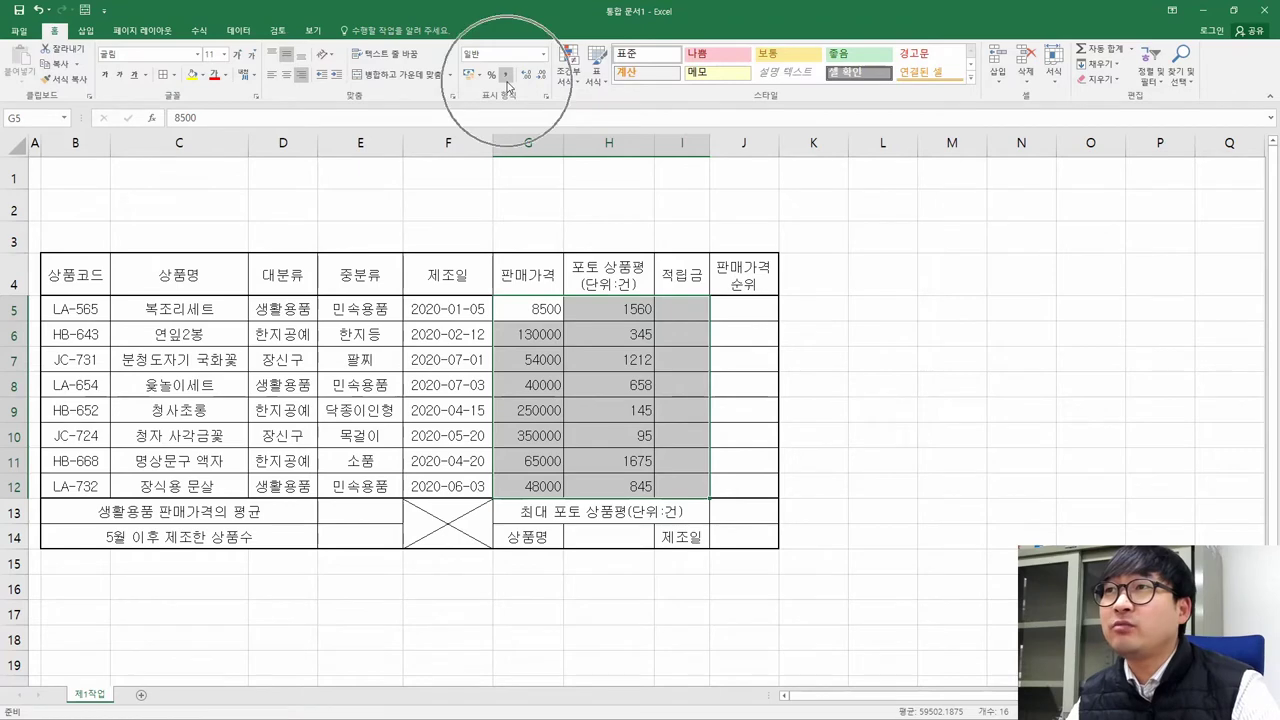
pyautogui.hotkey('ctrl', 'q')
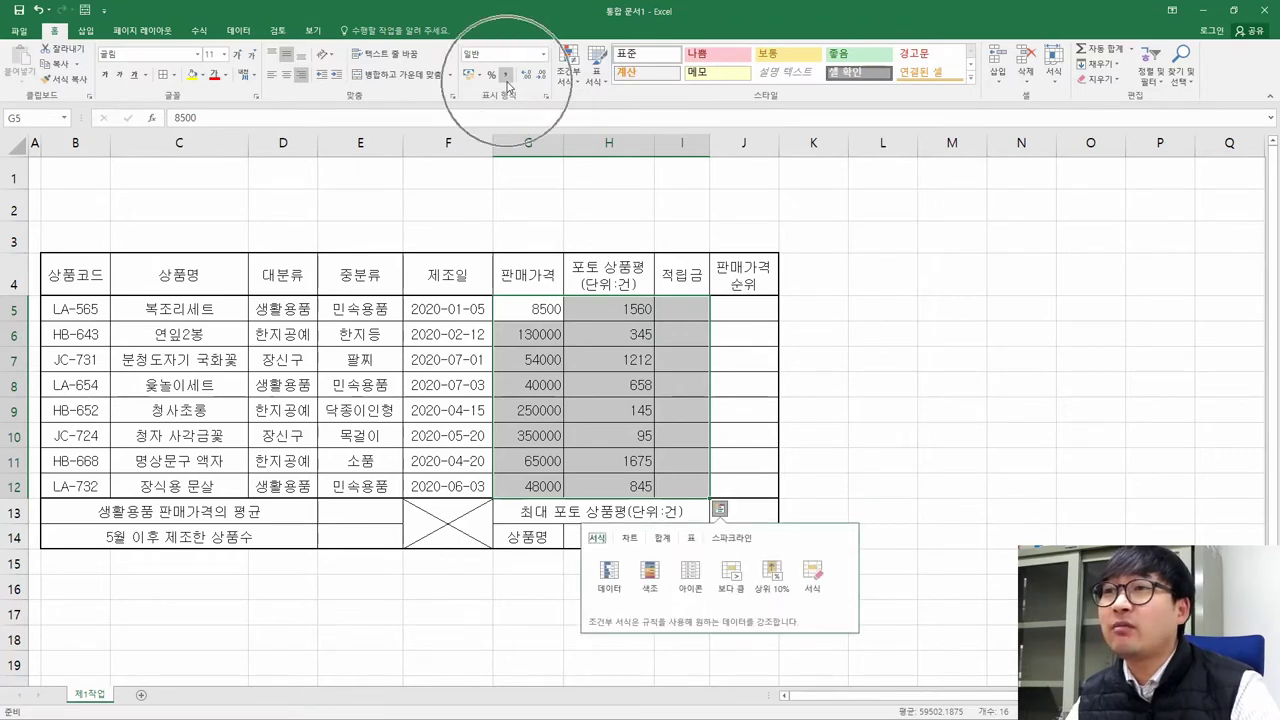
pyautogui.click(506, 80)
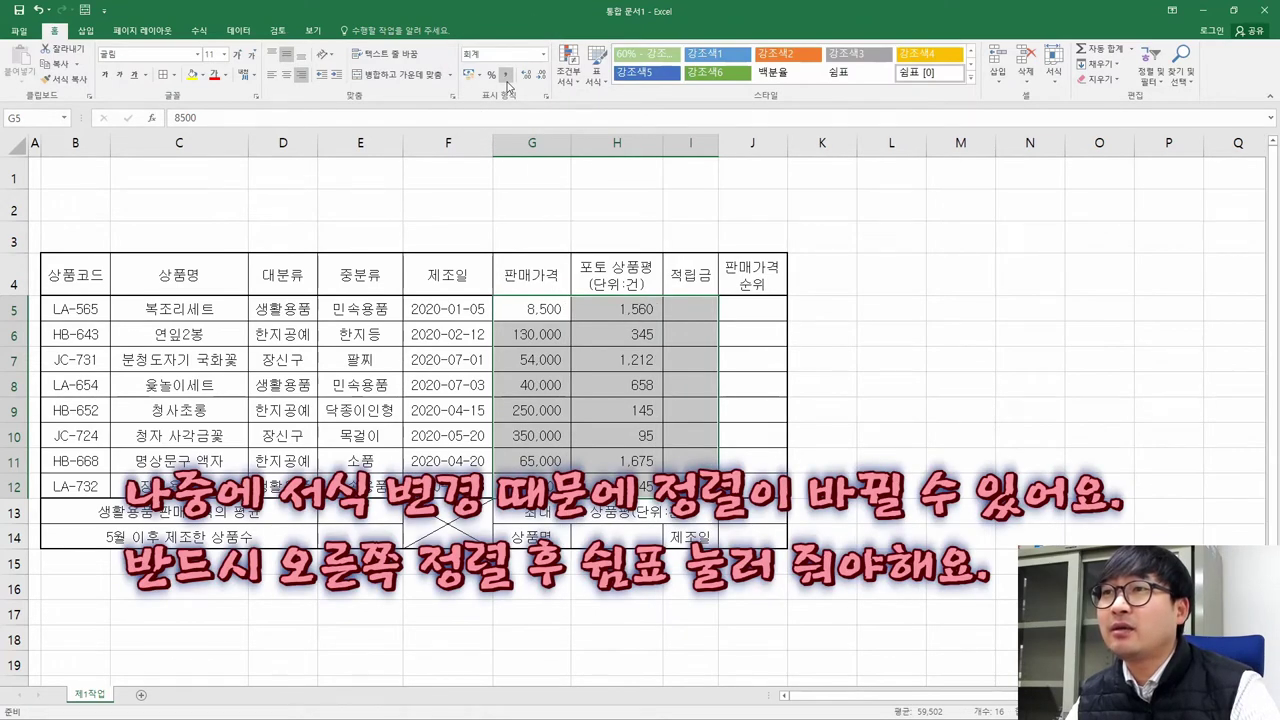
# Check function cell (3) in the PDF, and right-align cell E13 in Excel with the comma style
pyautogui.hotkey('alt', 'Tab')
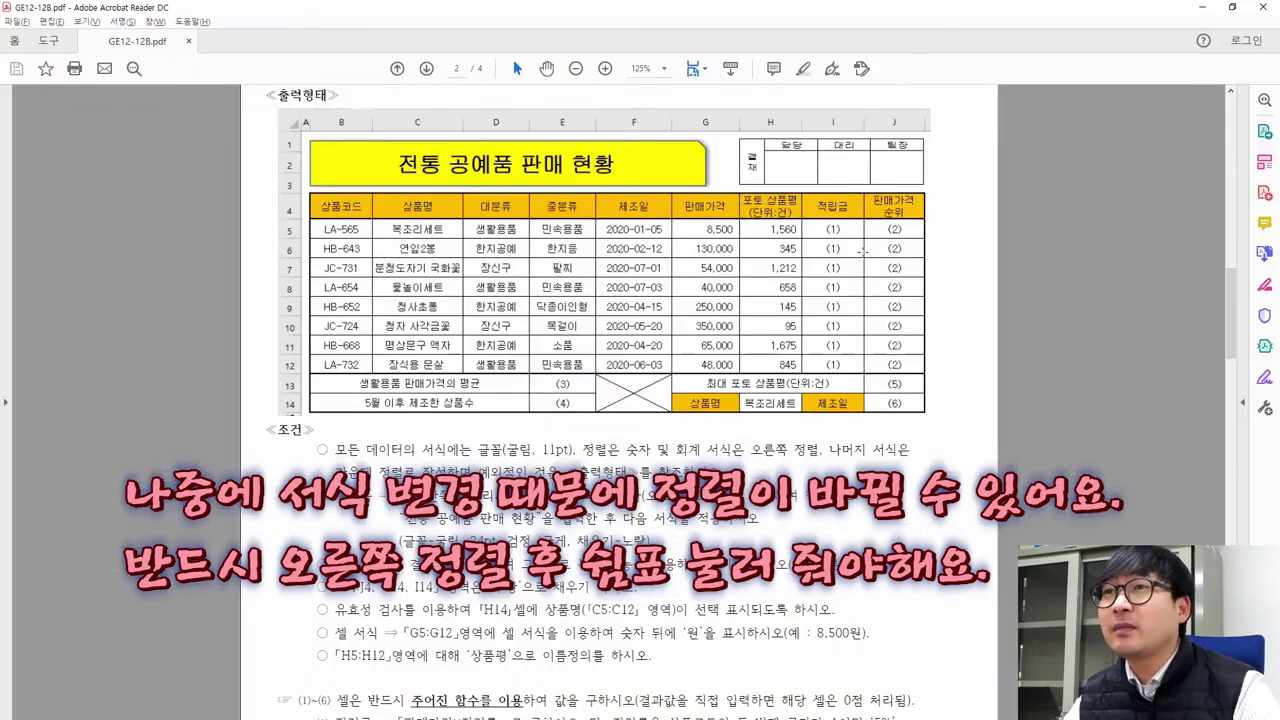
pyautogui.moveTo(545, 377); pyautogui.dragTo(584, 386)
pyautogui.hotkey('alt', 'Tab')
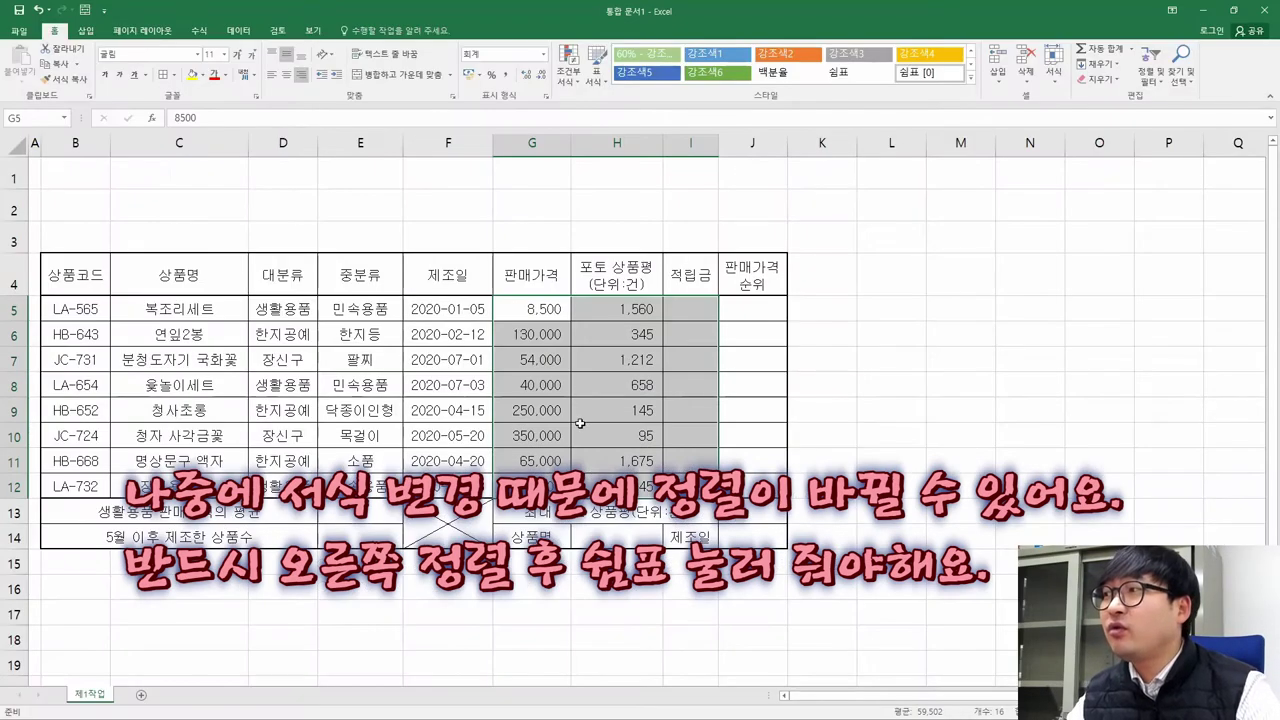
pyautogui.click(401, 514)
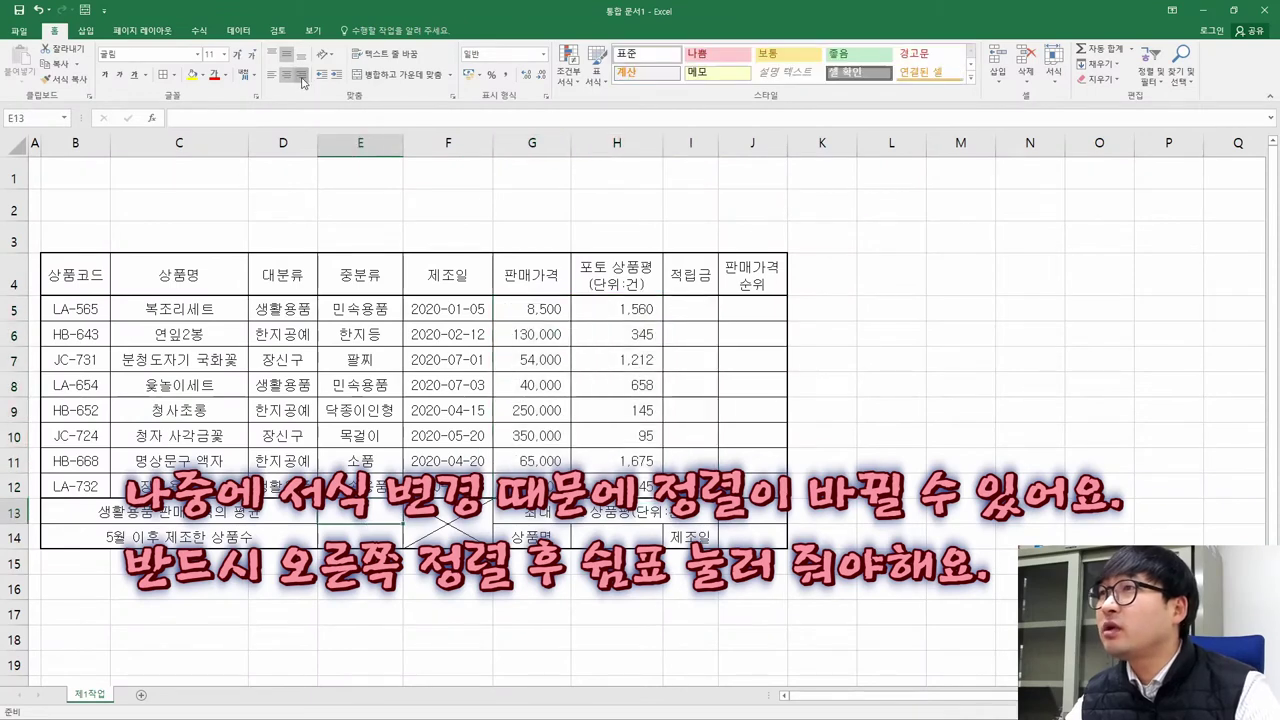
pyautogui.click(505, 75)
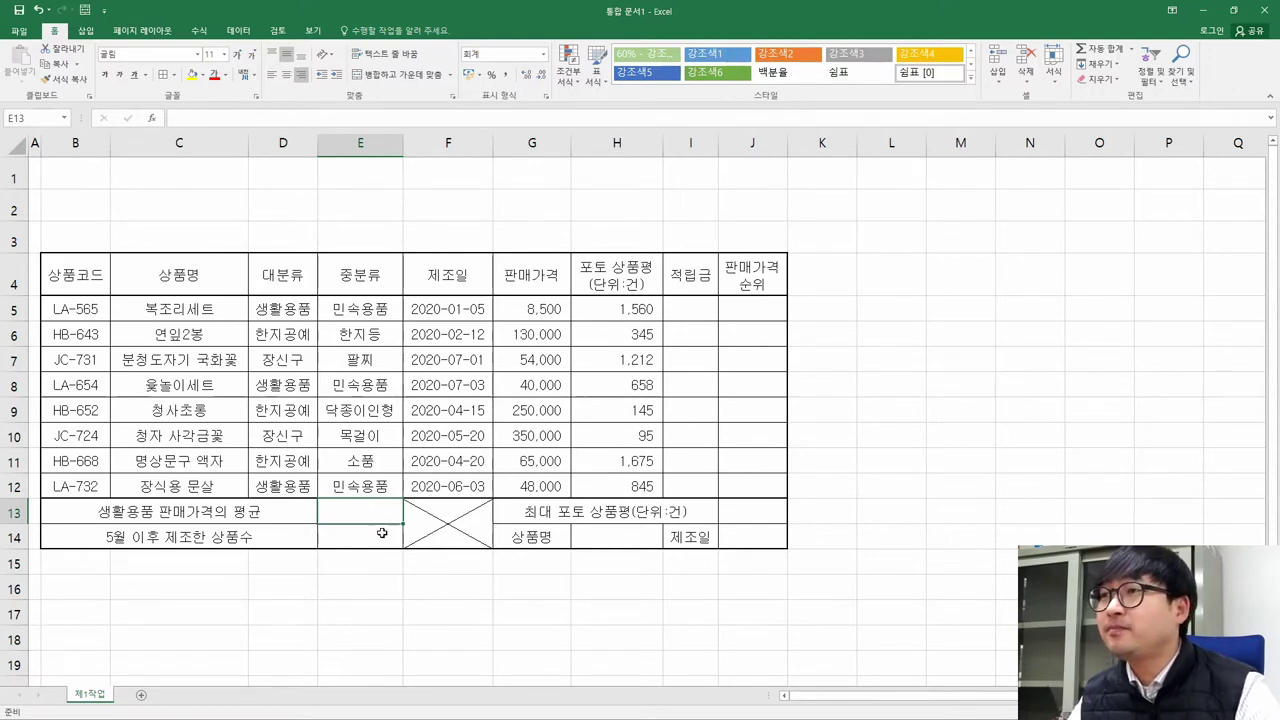
# Right-align cell J13, beside 최대 포토 상품평(단위:건), and apply the comma style to it
pyautogui.click(755, 513)
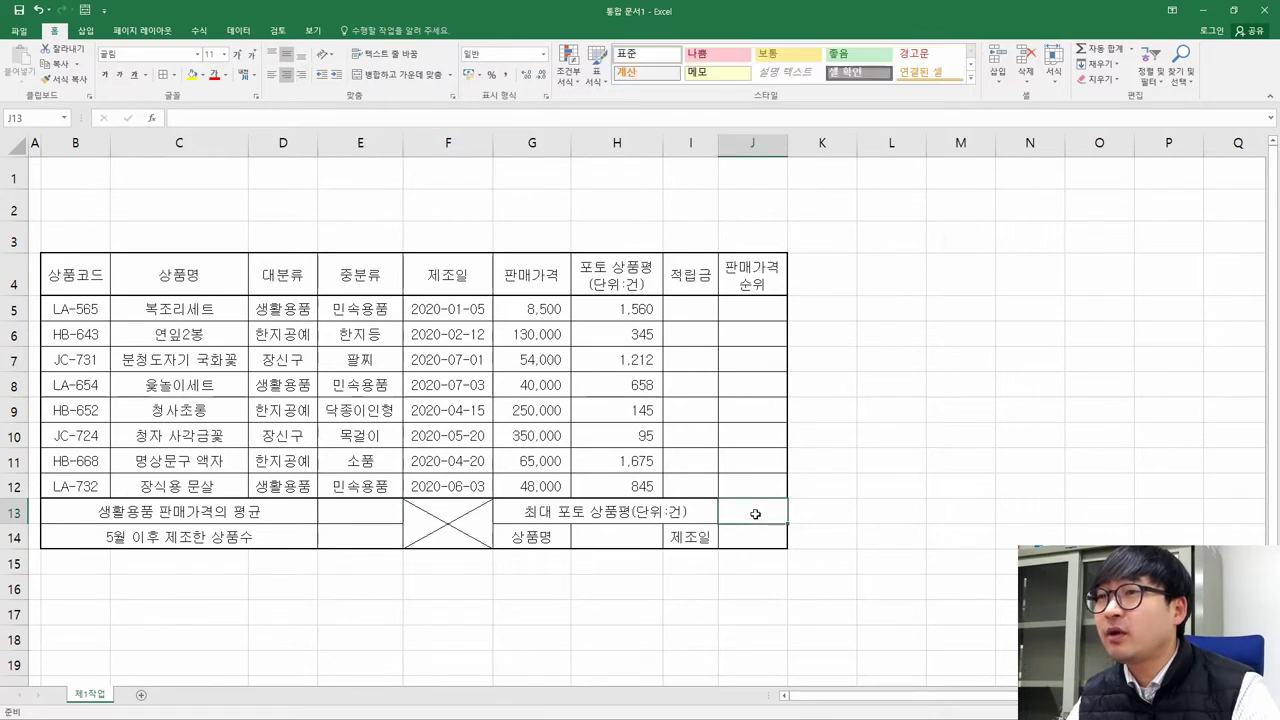
pyautogui.press('ctrl')
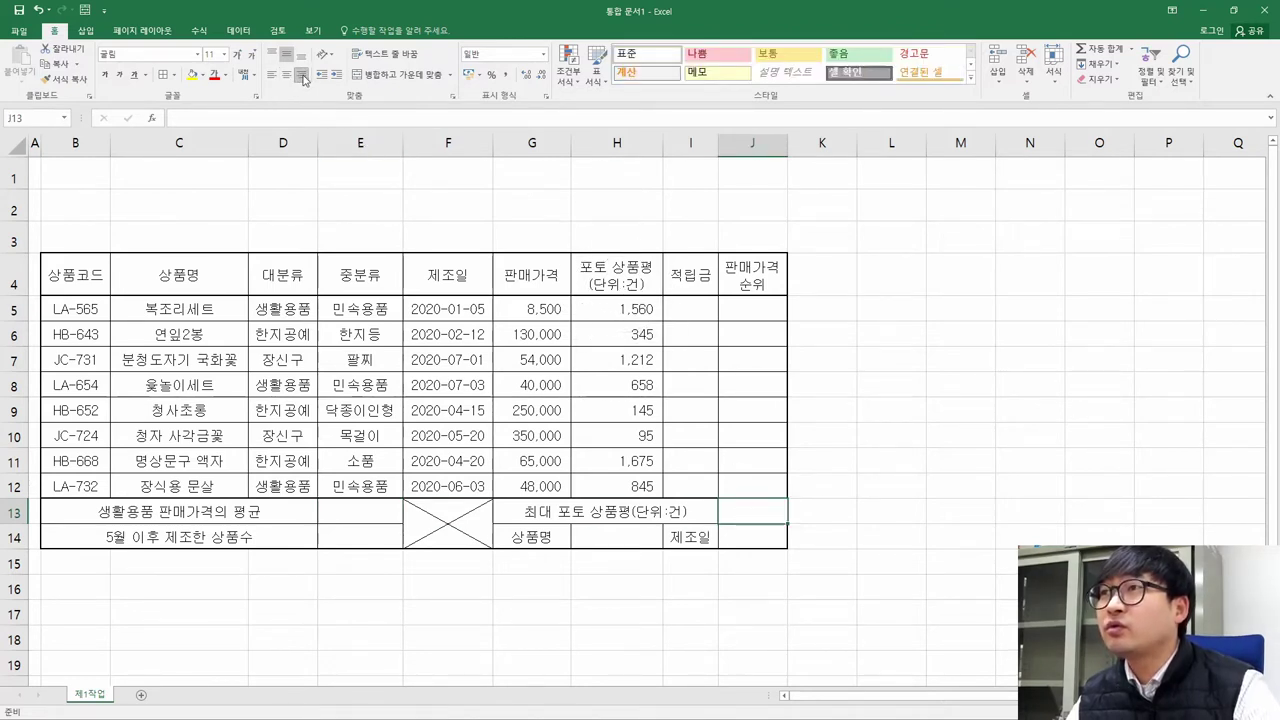
pyautogui.click(507, 77)
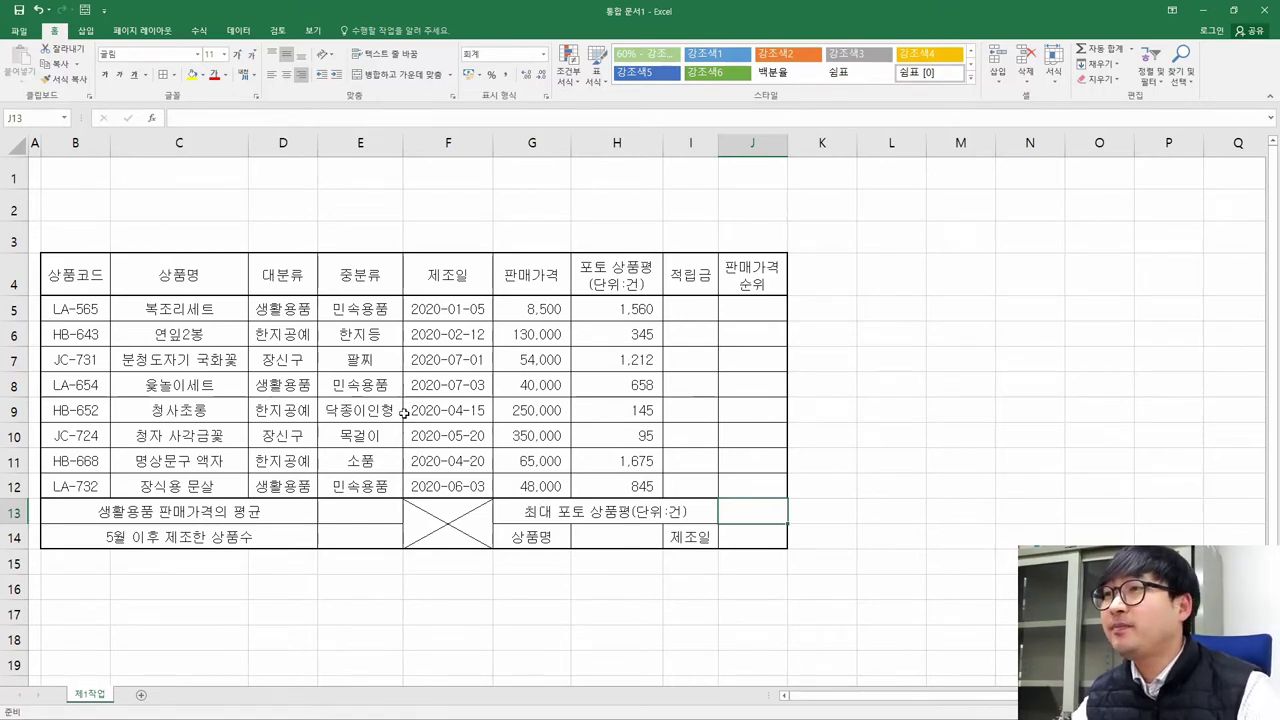
# Review the PDF's font and alignment condition, including its exceptions that refer to 출력형태
pyautogui.hotkey('alt', 'Tab')
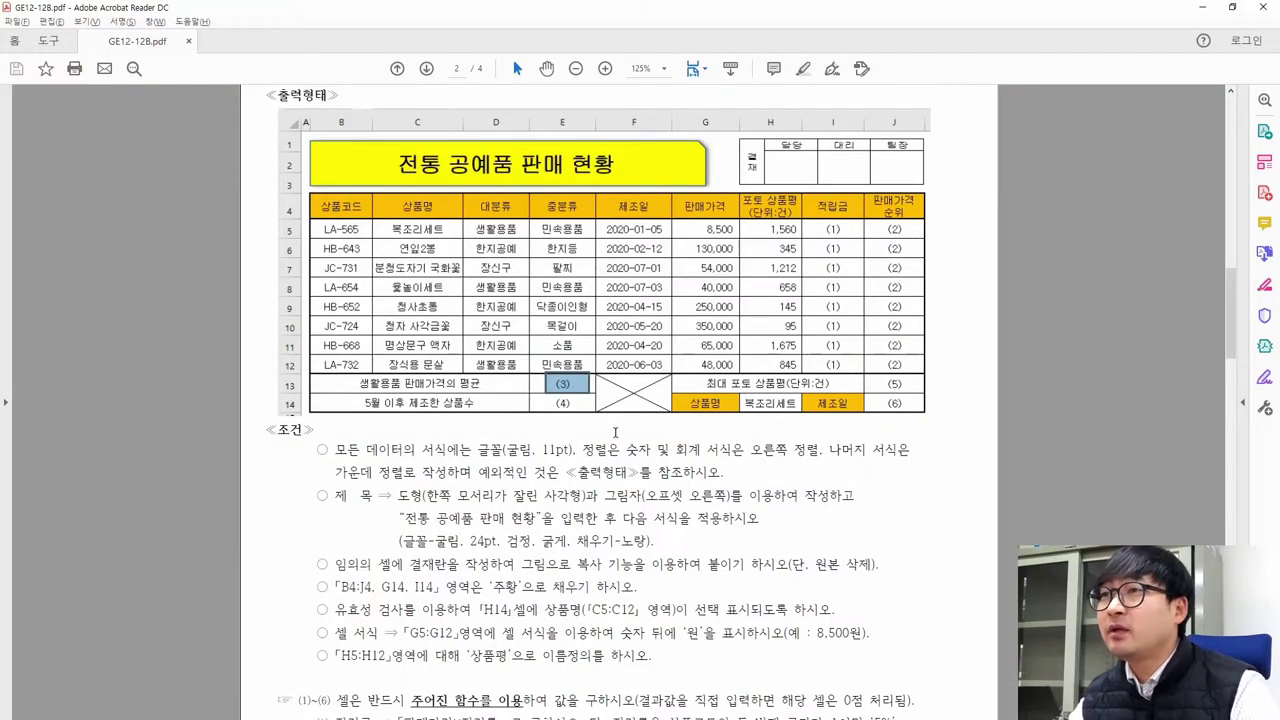
pyautogui.moveTo(625, 449); pyautogui.dragTo(820, 451)
pyautogui.moveTo(362, 477); pyautogui.dragTo(722, 480)
pyautogui.scroll(-2, 550, 495)
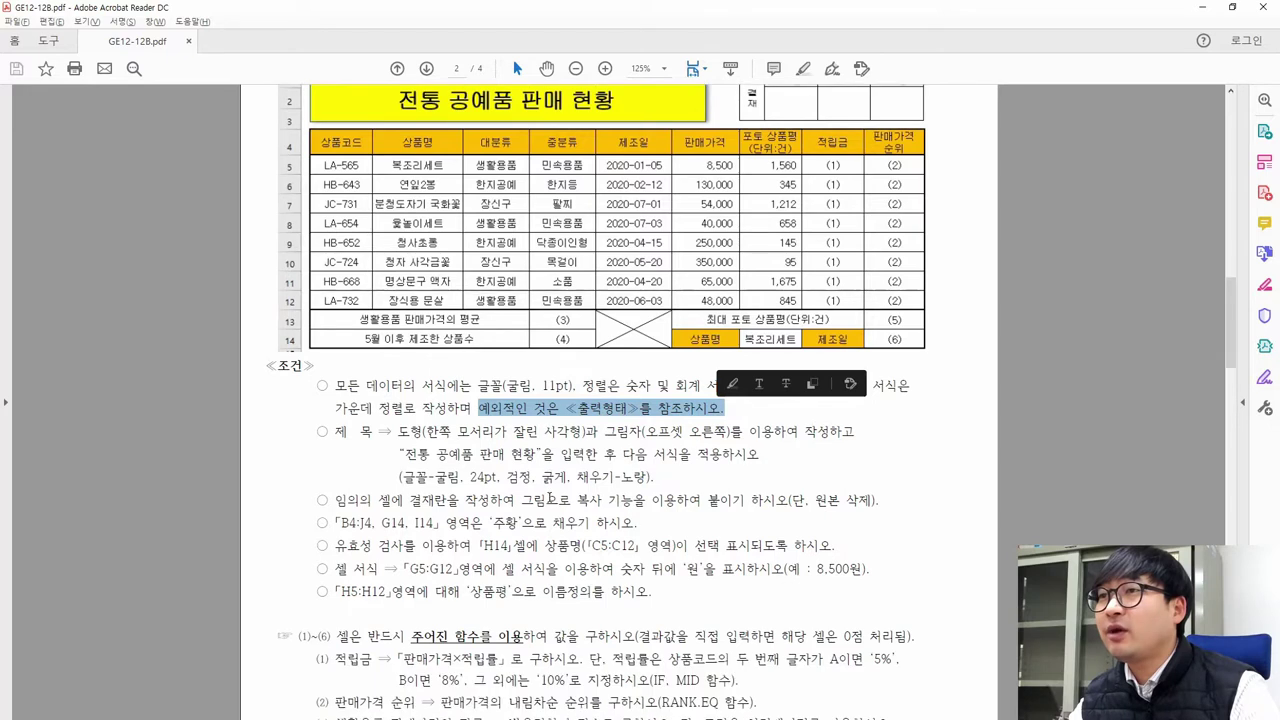
pyautogui.moveTo(332, 399); pyautogui.dragTo(373, 400)
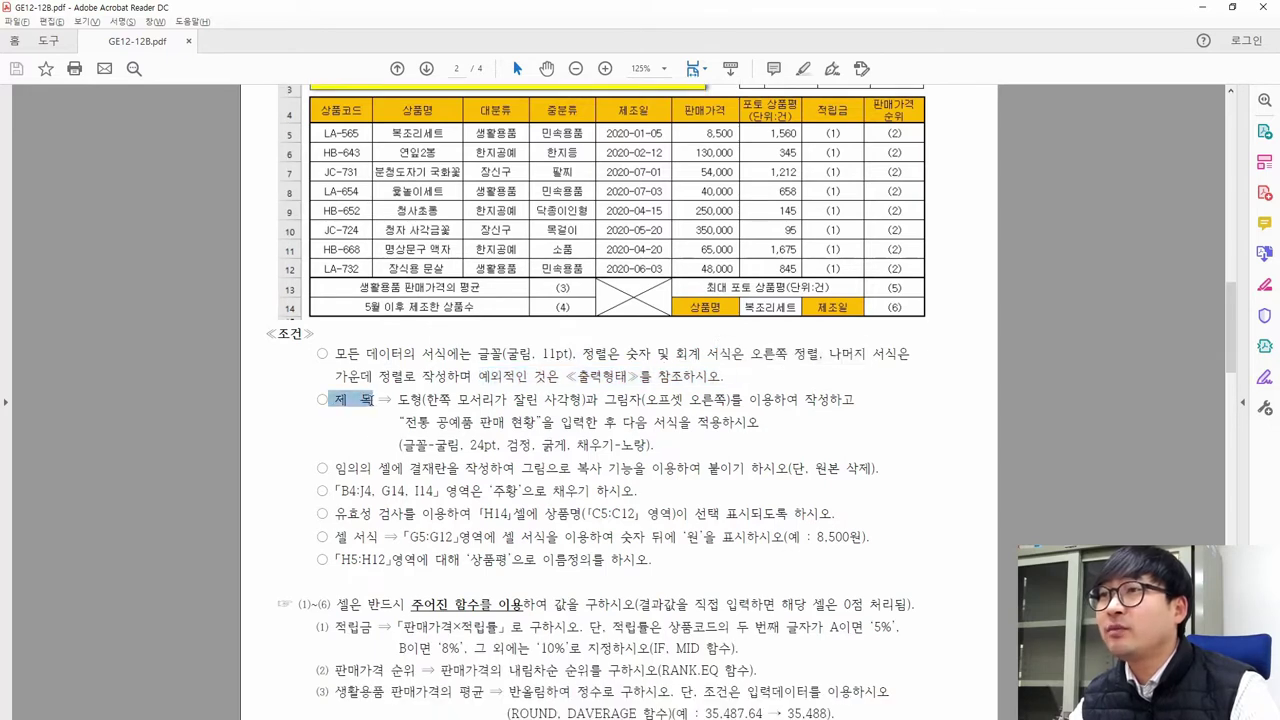
pyautogui.click(565, 412)
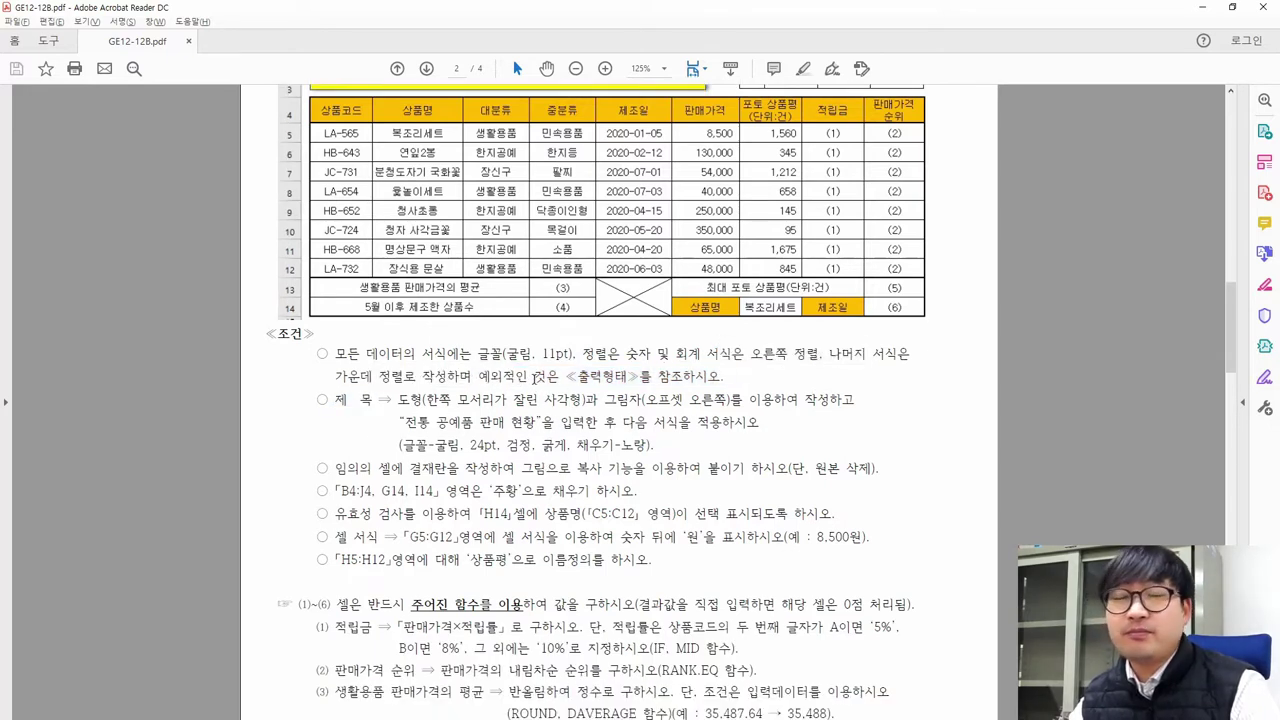
pyautogui.moveTo(477, 355); pyautogui.dragTo(604, 358)
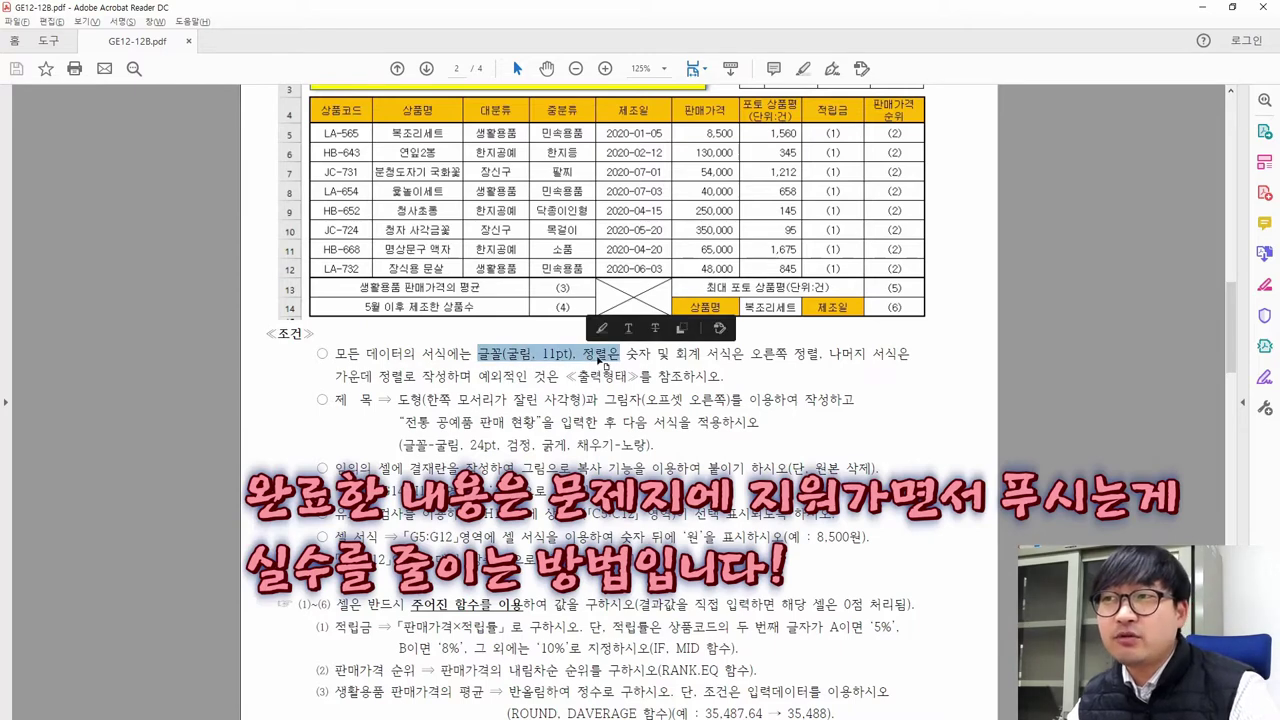
pyautogui.moveTo(478, 376); pyautogui.dragTo(638, 377)
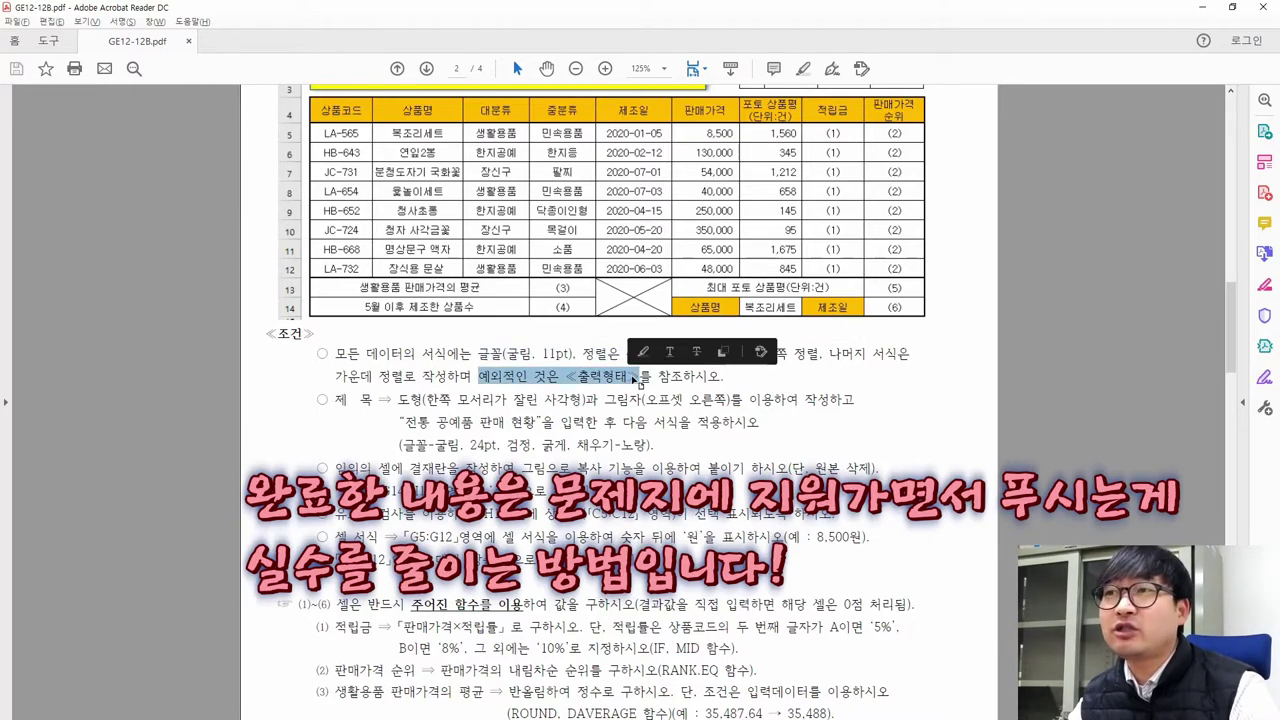
pyautogui.click(446, 417)
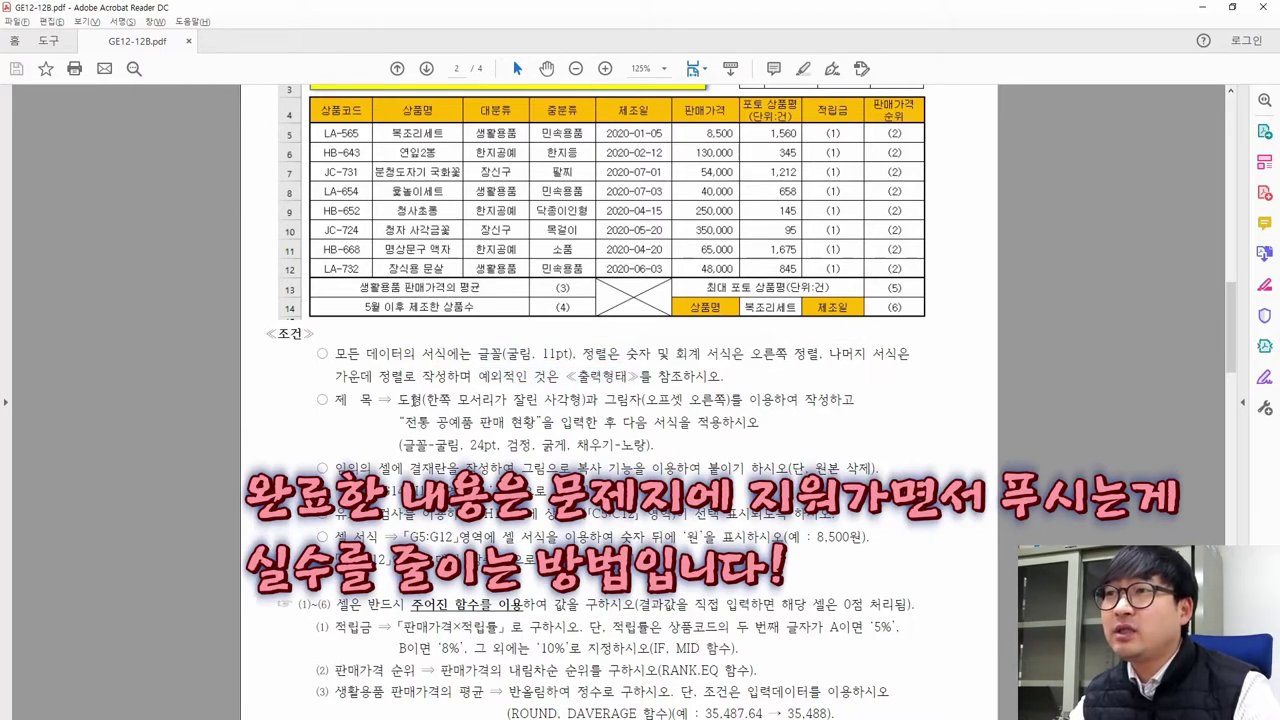
# Examine the PDF's 제목 condition and the sample title for the required shape type
pyautogui.moveTo(336, 400); pyautogui.dragTo(423, 400)
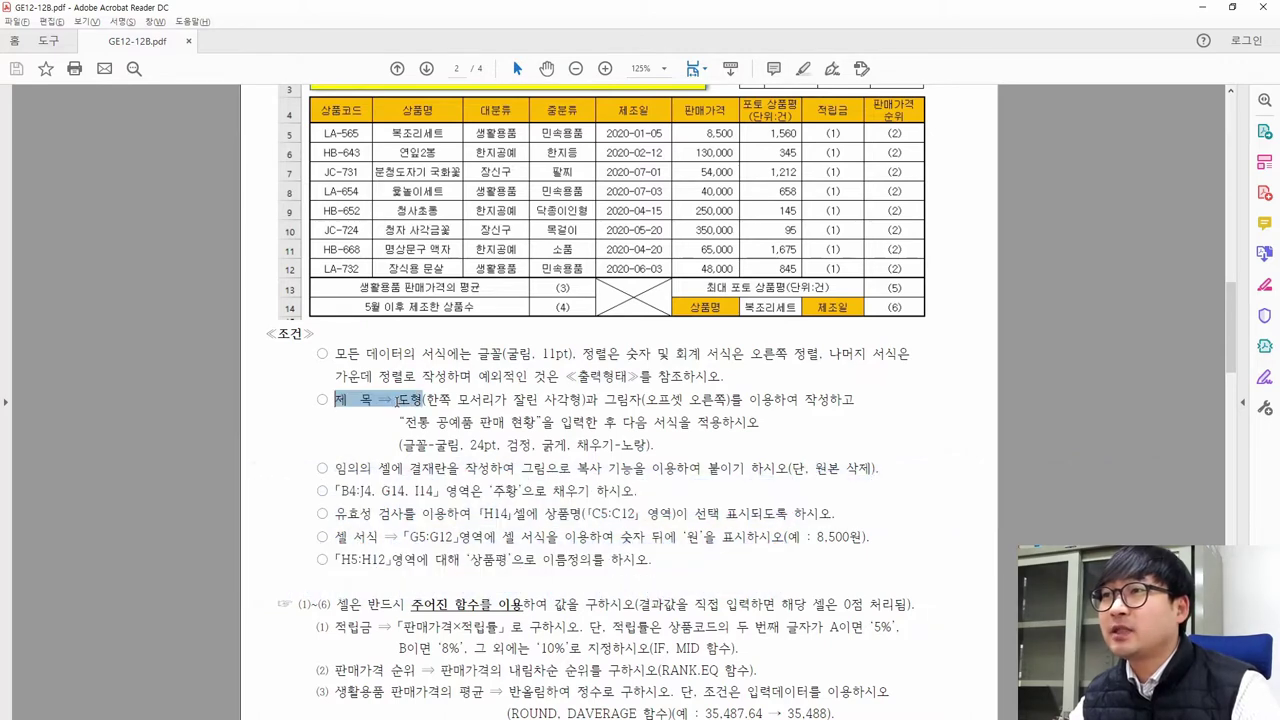
pyautogui.scroll(3, 335, 238)
pyautogui.moveTo(298, 192); pyautogui.dragTo(731, 262)
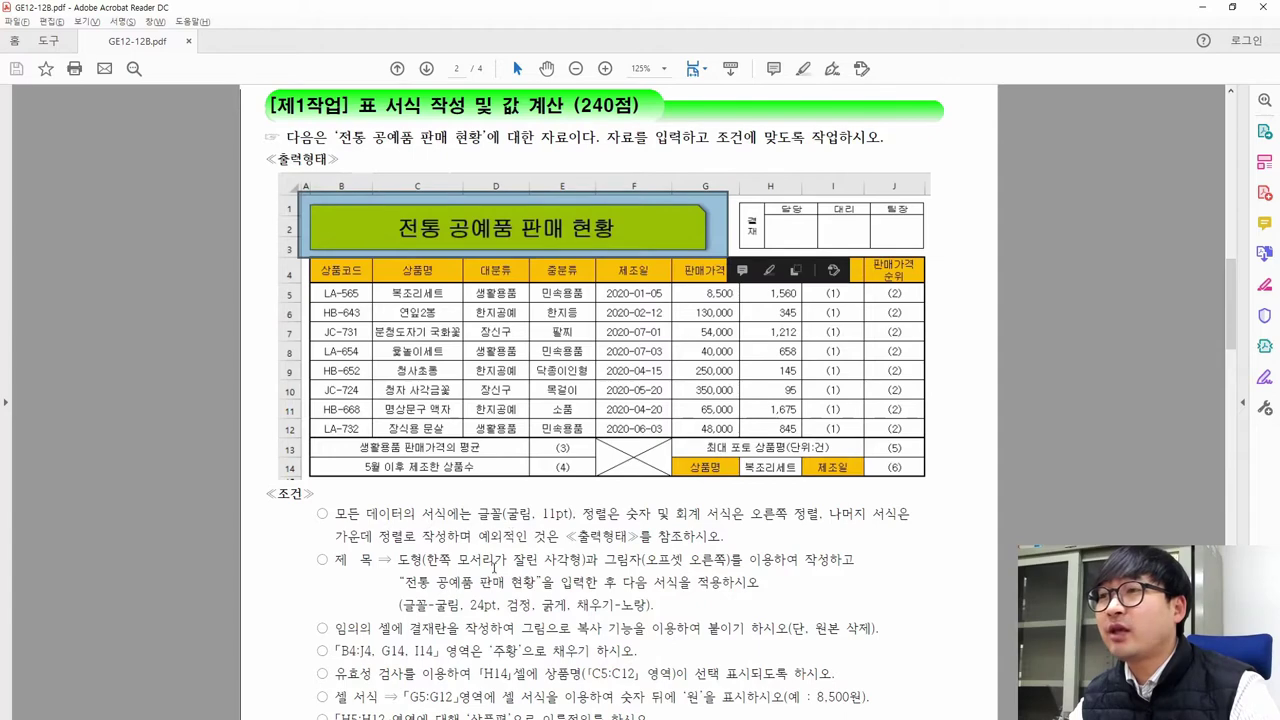
pyautogui.moveTo(398, 560); pyautogui.dragTo(585, 568)
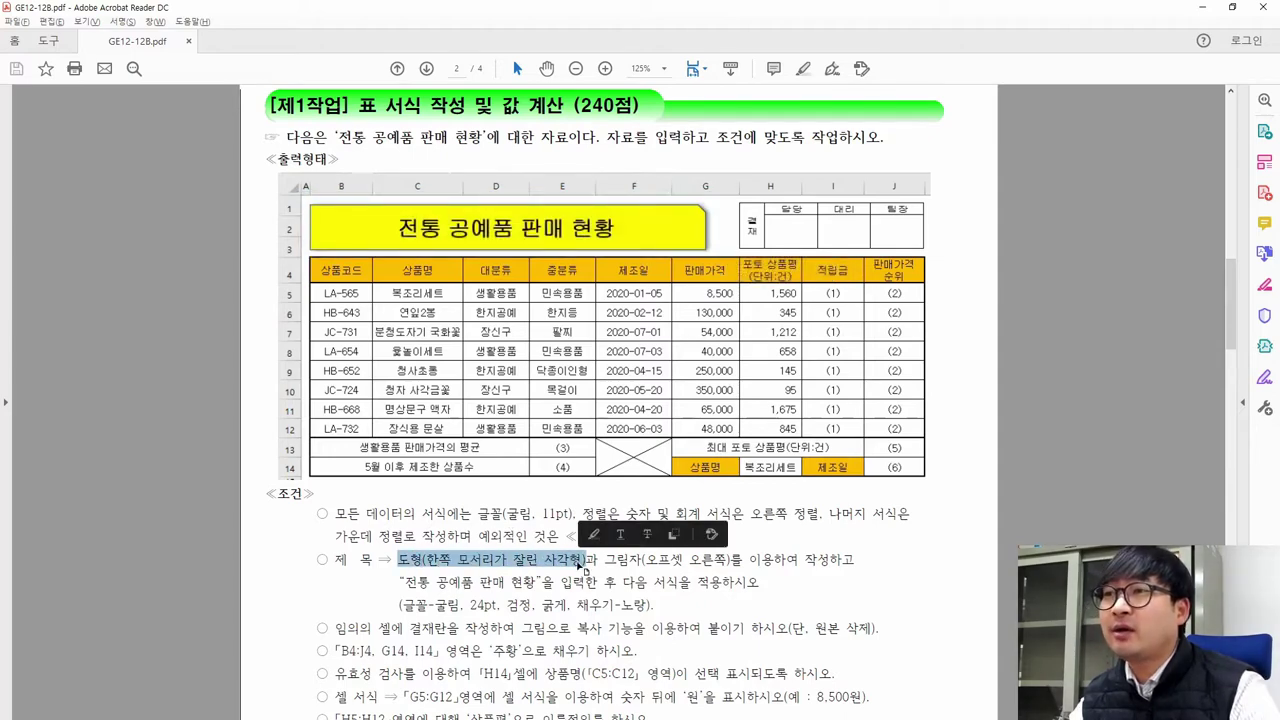
# In Excel, insert a 한쪽 모서리가 잘린 사각형 shape about 16.2 cm wide and 6.6 cm high, starting at cell B1
pyautogui.hotkey('alt', 'Tab')
pyautogui.click(96, 178)
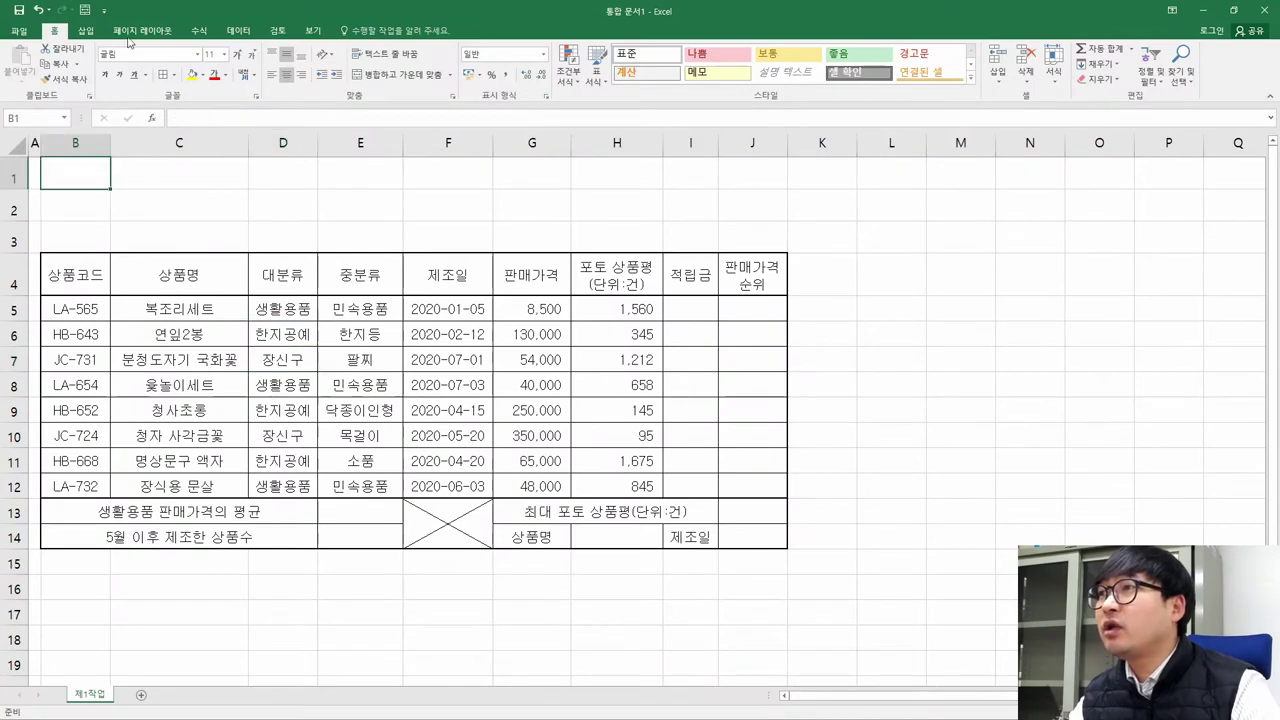
pyautogui.click(87, 31)
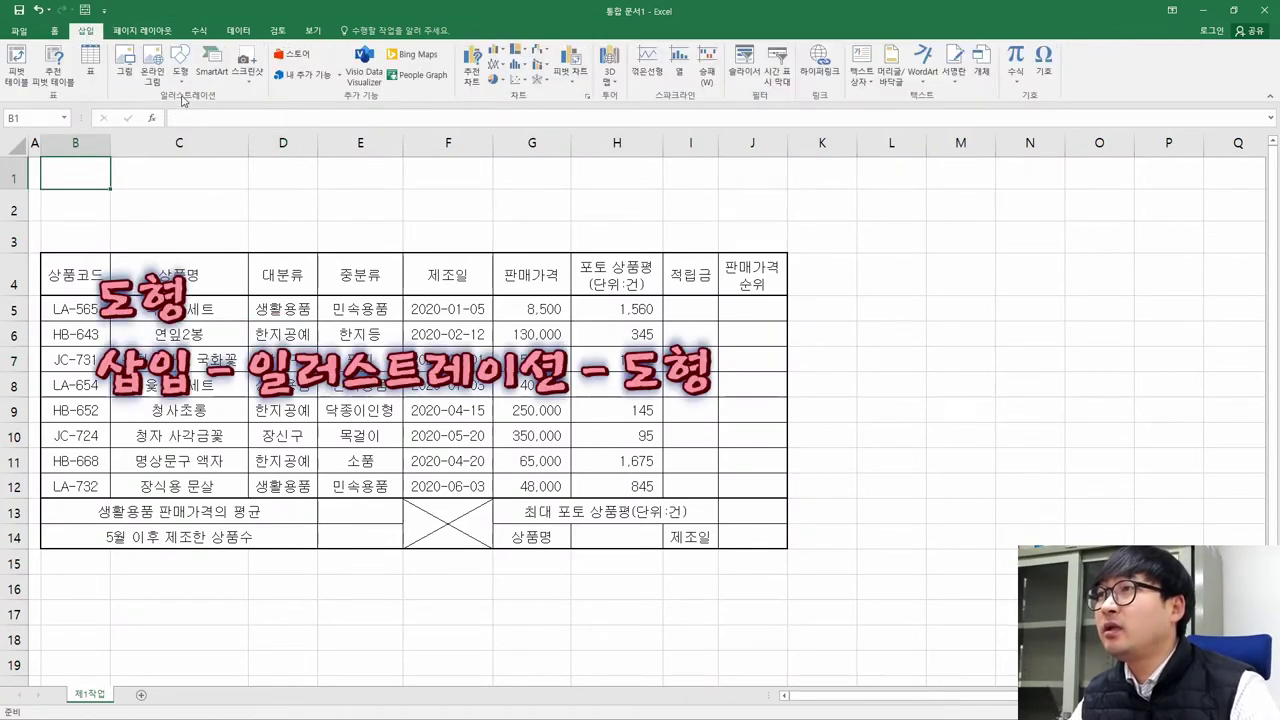
pyautogui.click(182, 73)
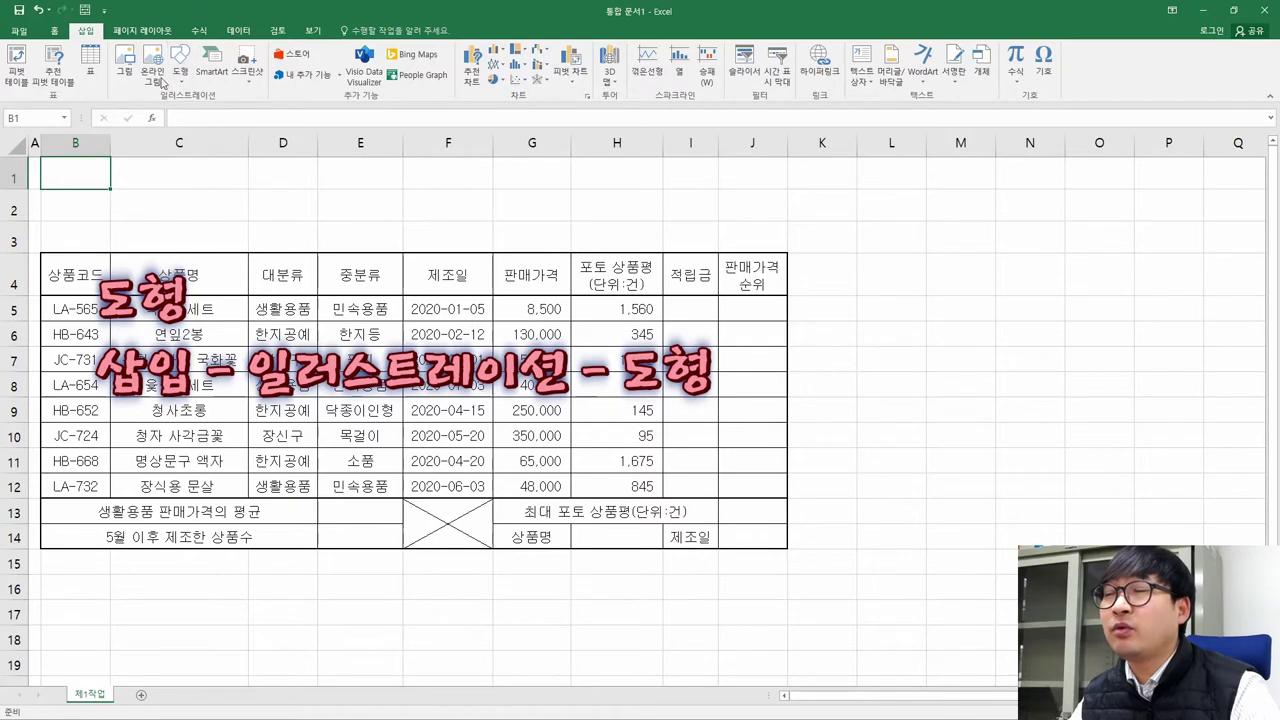
pyautogui.click(179, 78)
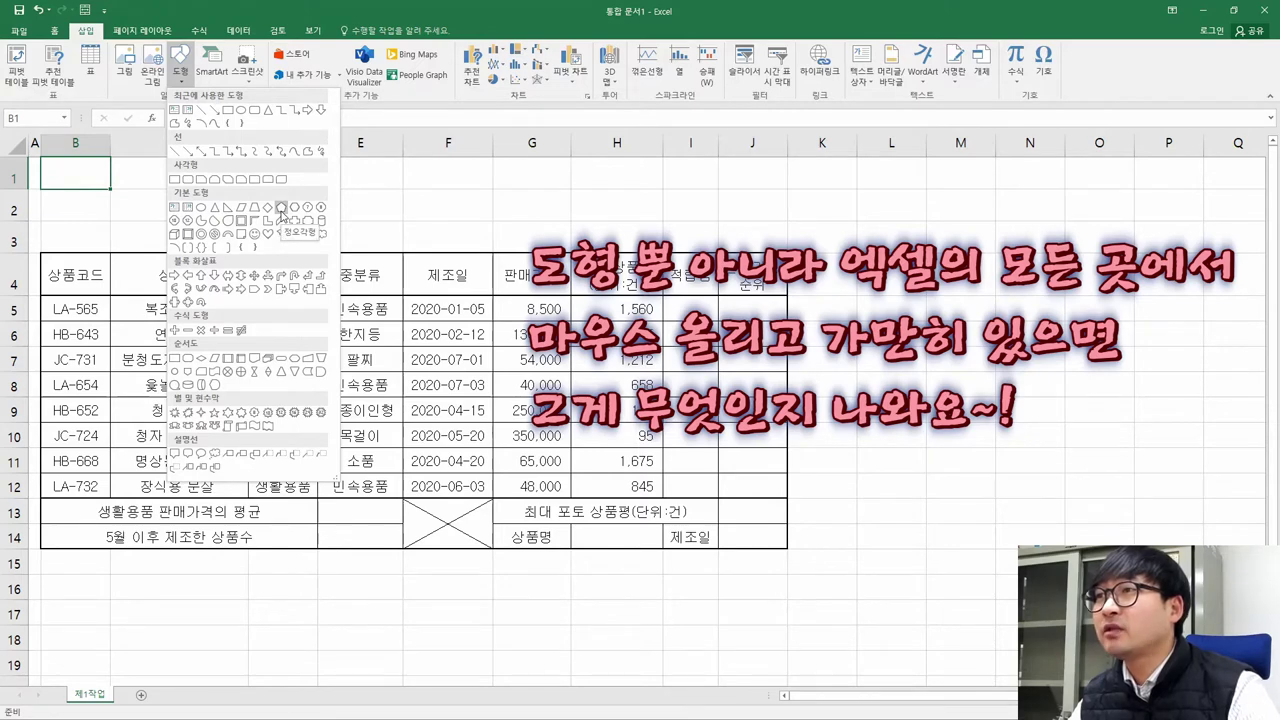
pyautogui.hotkey('alt', 'Tab')
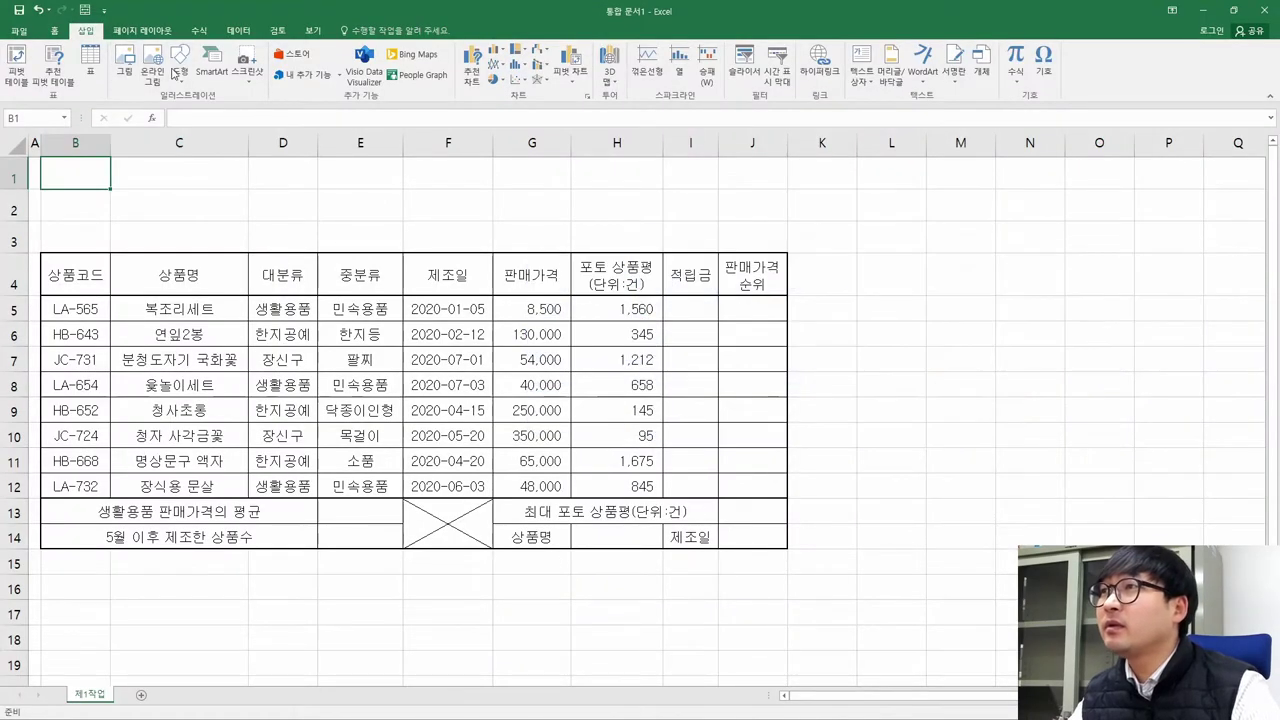
pyautogui.click(180, 65)
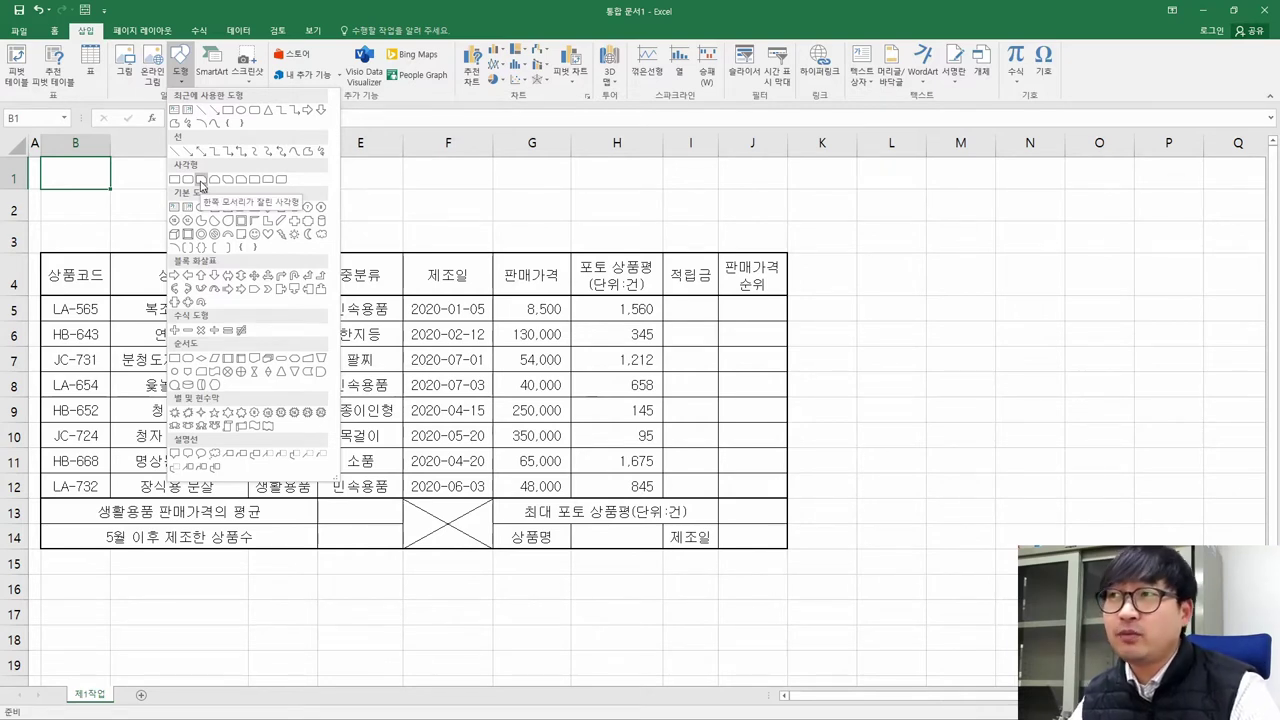
pyautogui.click(201, 180)
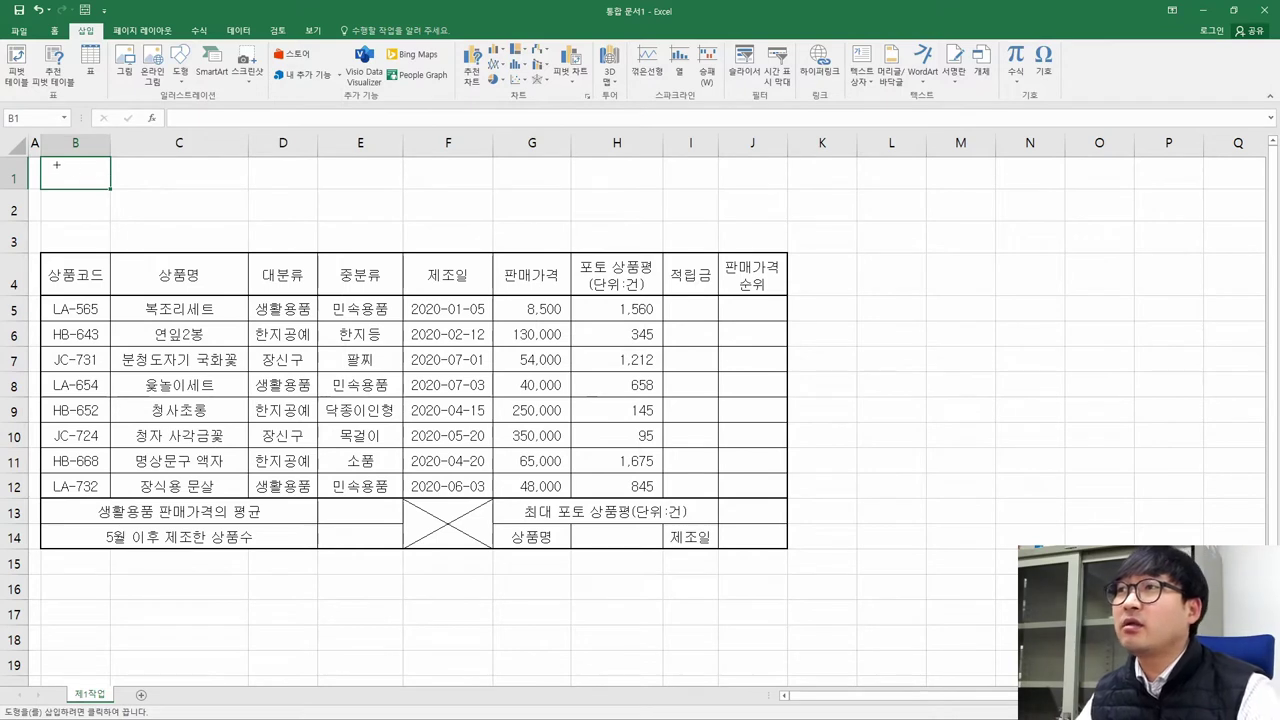
pyautogui.moveTo(44, 161)
pyautogui.mouseDown()
pyautogui.moveTo(115, 204)
pyautogui.moveTo(294, 223)
pyautogui.moveTo(638, 405)
pyautogui.mouseUp()
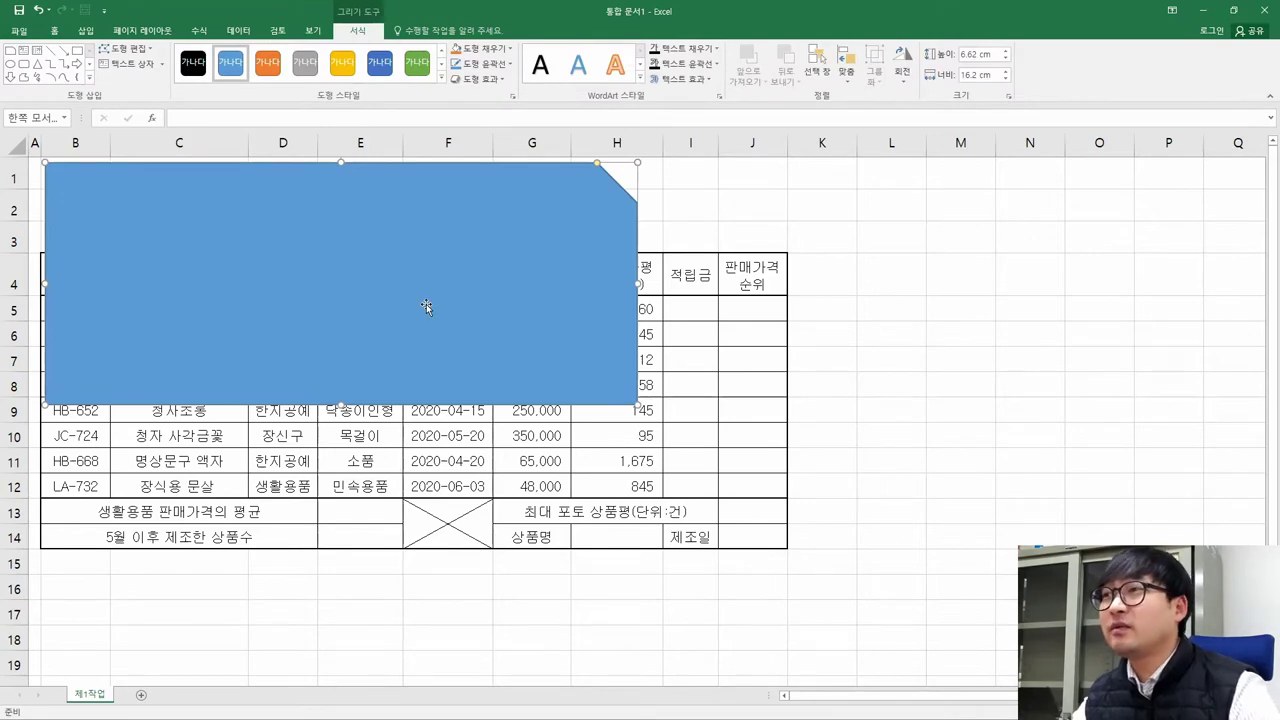
# Check the title text in the PDF's 제목 condition, and open the Excel shape's text for editing
pyautogui.hotkey('alt', 'Tab')
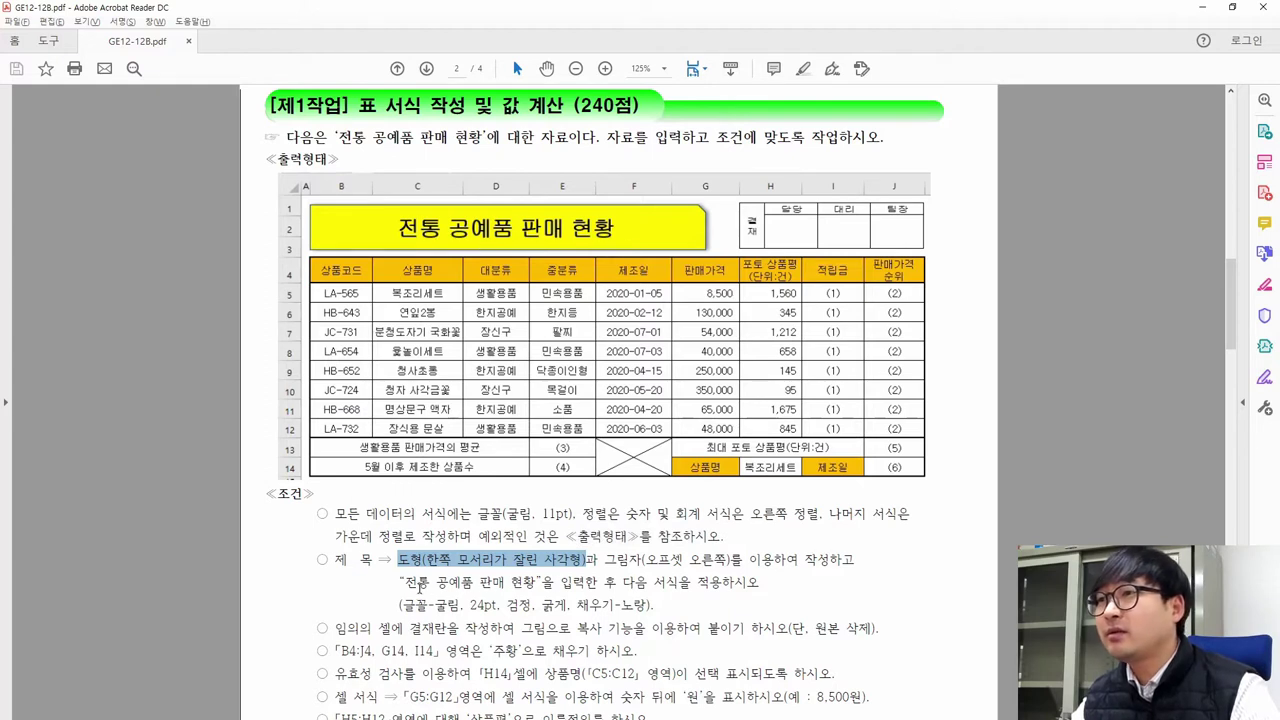
pyautogui.moveTo(404, 582); pyautogui.dragTo(540, 583)
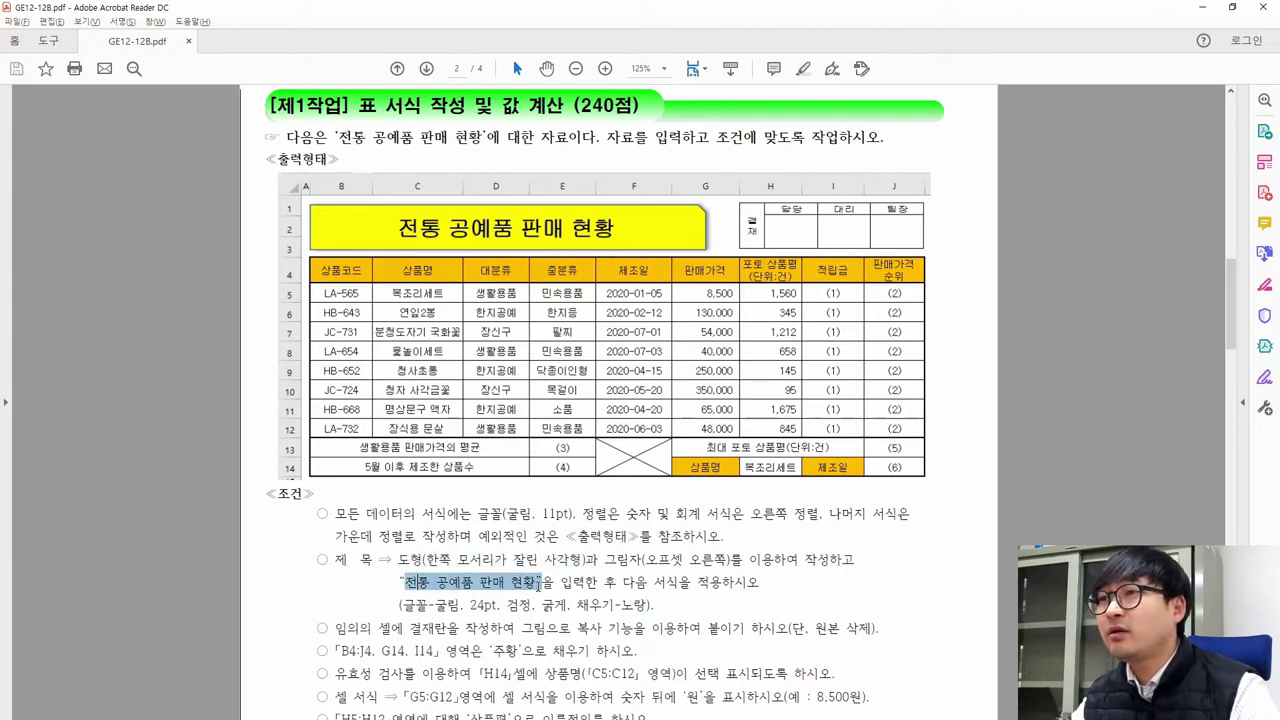
pyautogui.click(525, 588)
pyautogui.moveTo(540, 582); pyautogui.dragTo(402, 582)
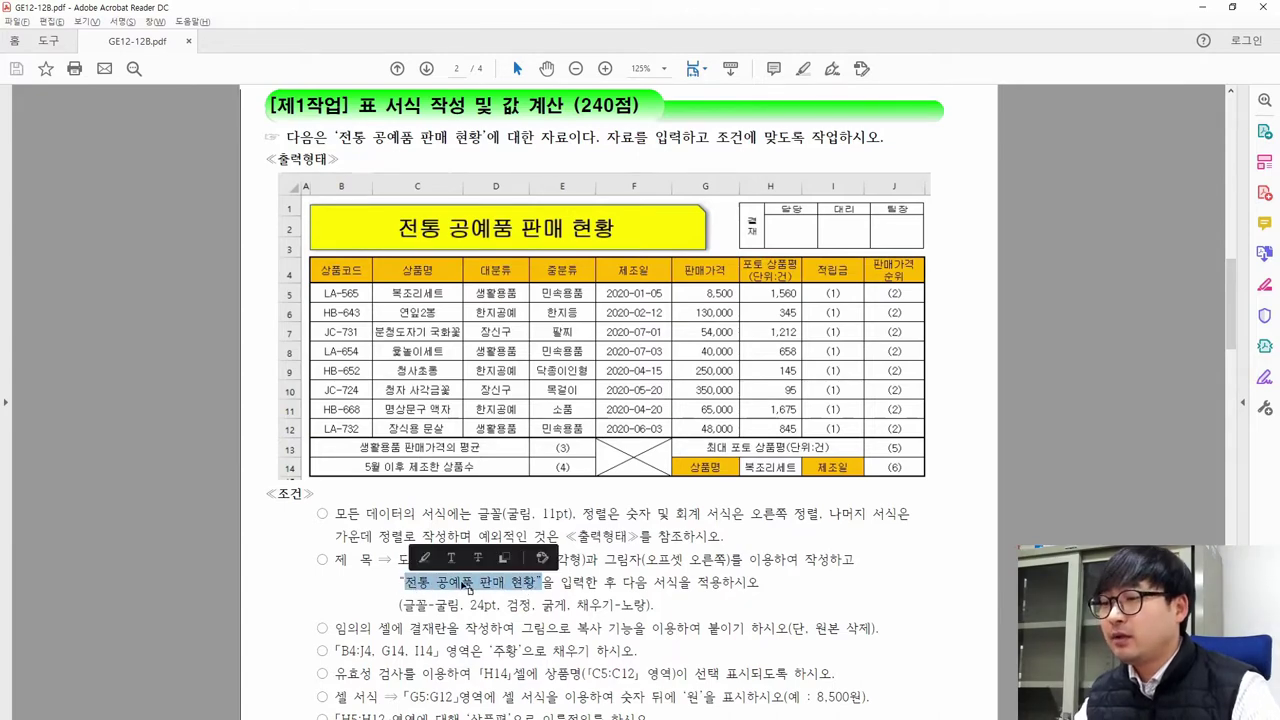
pyautogui.hotkey('alt', 'Tab')
pyautogui.rightClick(372, 290)
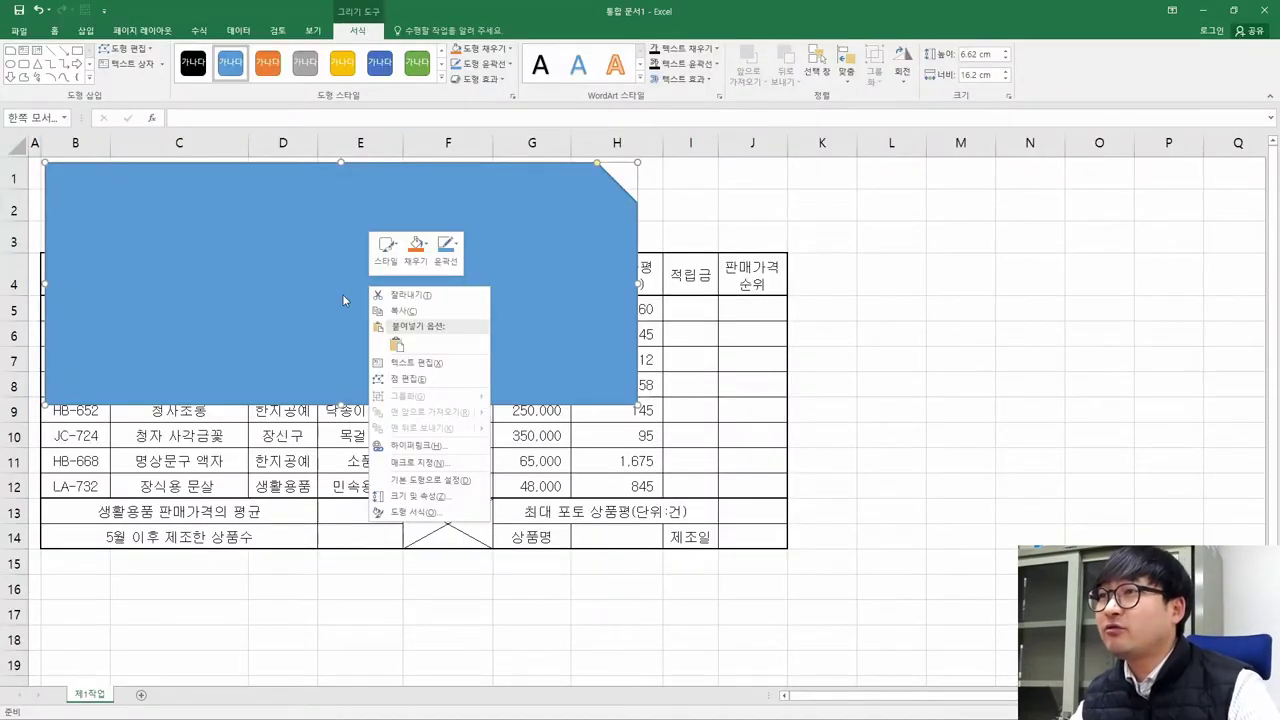
pyautogui.click(427, 364)
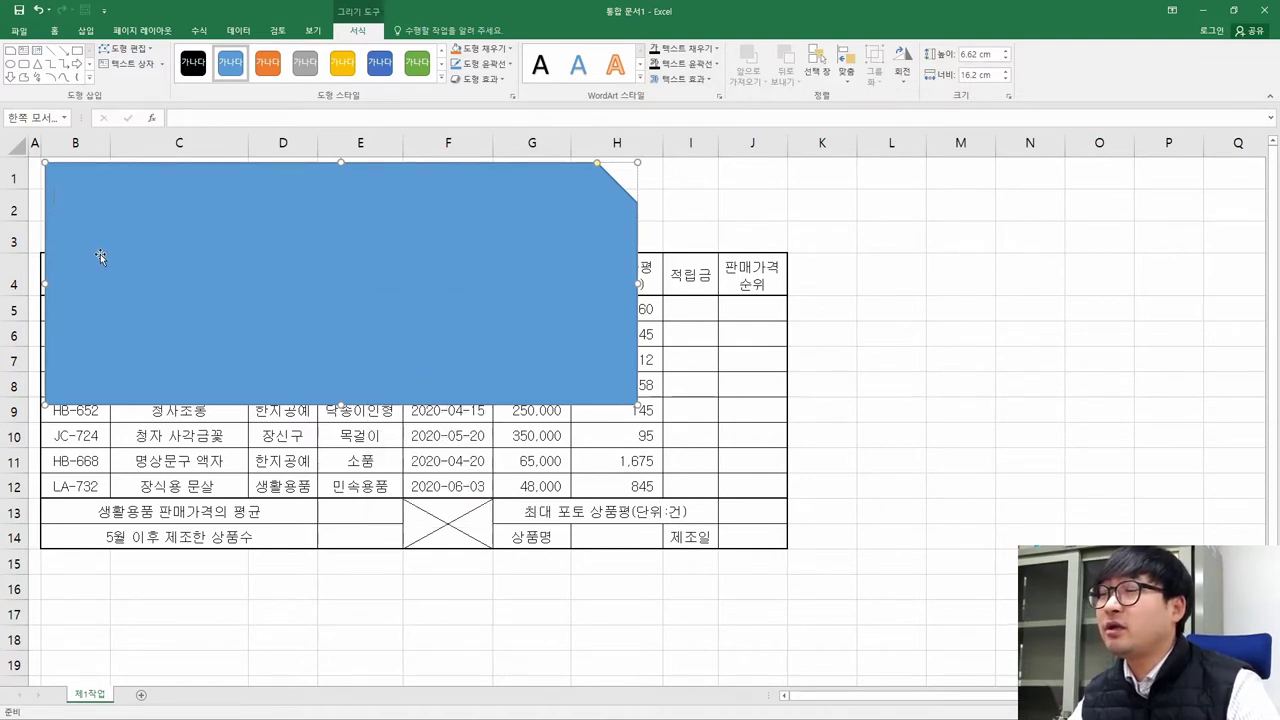
pyautogui.write('ㄴ;이르;ㅣㄴㄹ이')
pyautogui.hotkey('ctrl', 'a')
pyautogui.press('BackSpace')
# Enter 전통 공예품 판매 현황 as the title shape's text, and reselect the shape
pyautogui.write('전통 공')
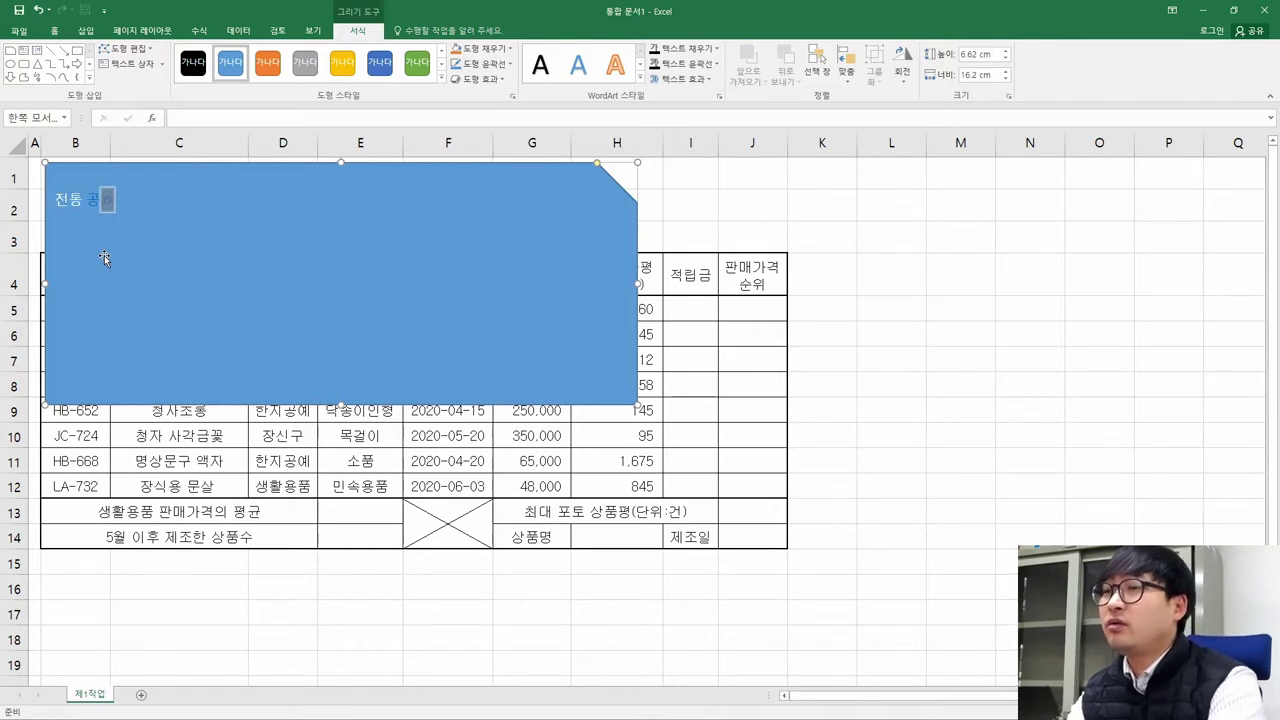
pyautogui.write('예품 판매')
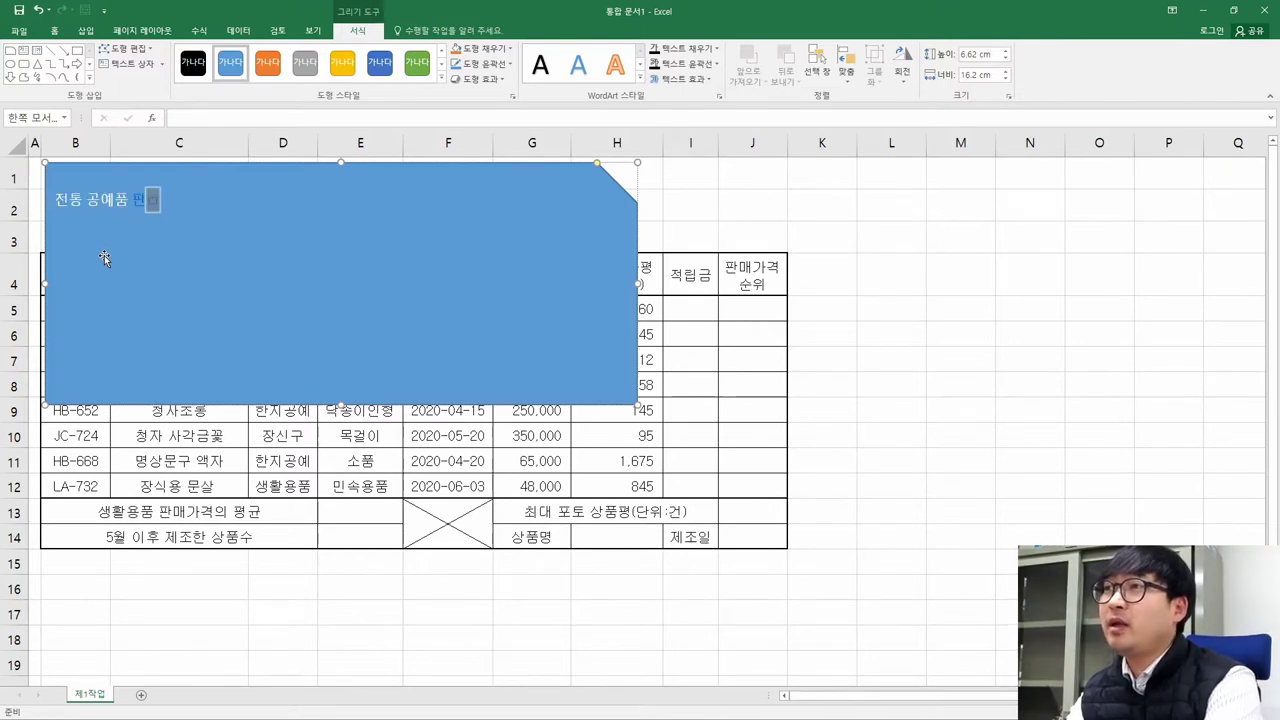
pyautogui.write(' 현황')
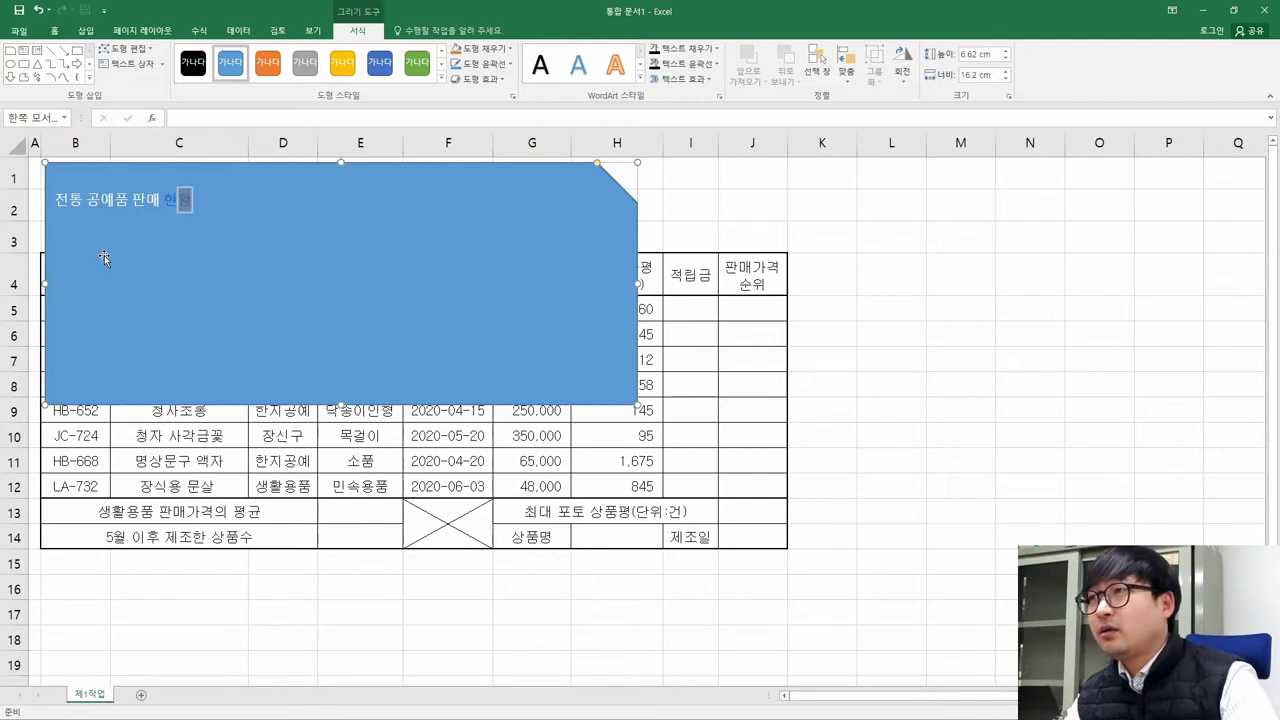
pyautogui.click(709, 359)
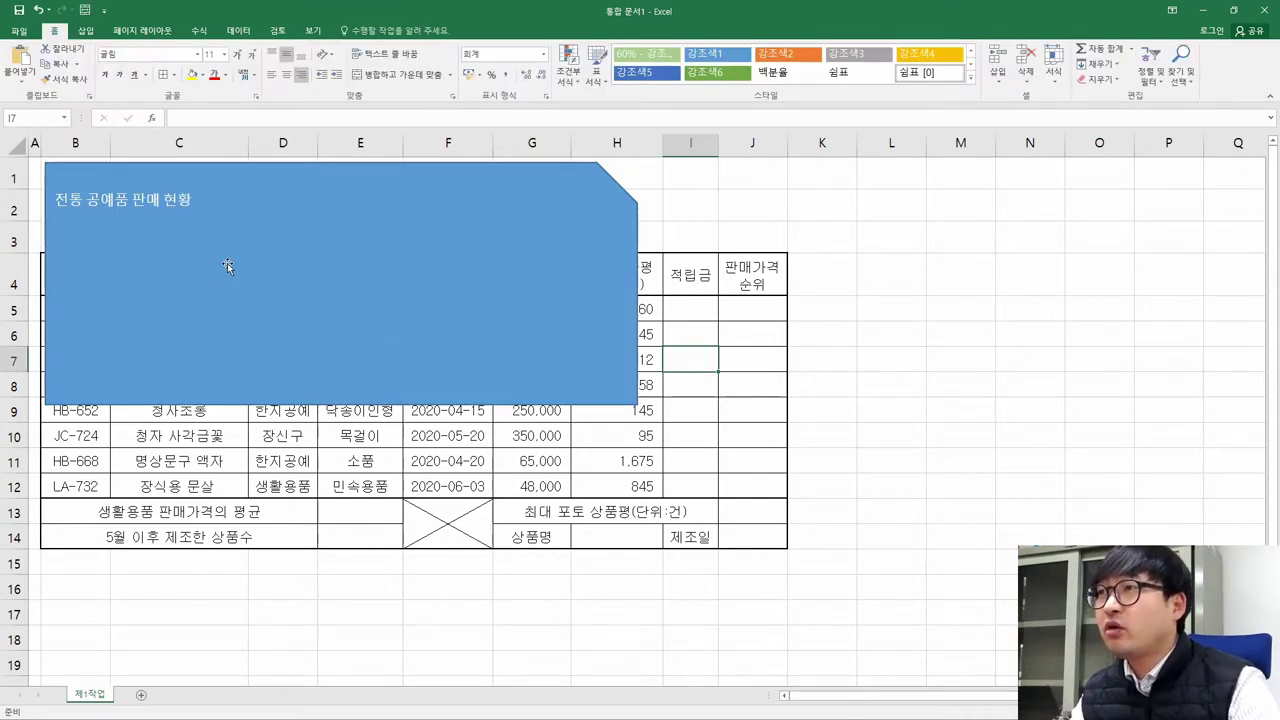
pyautogui.click(240, 227)
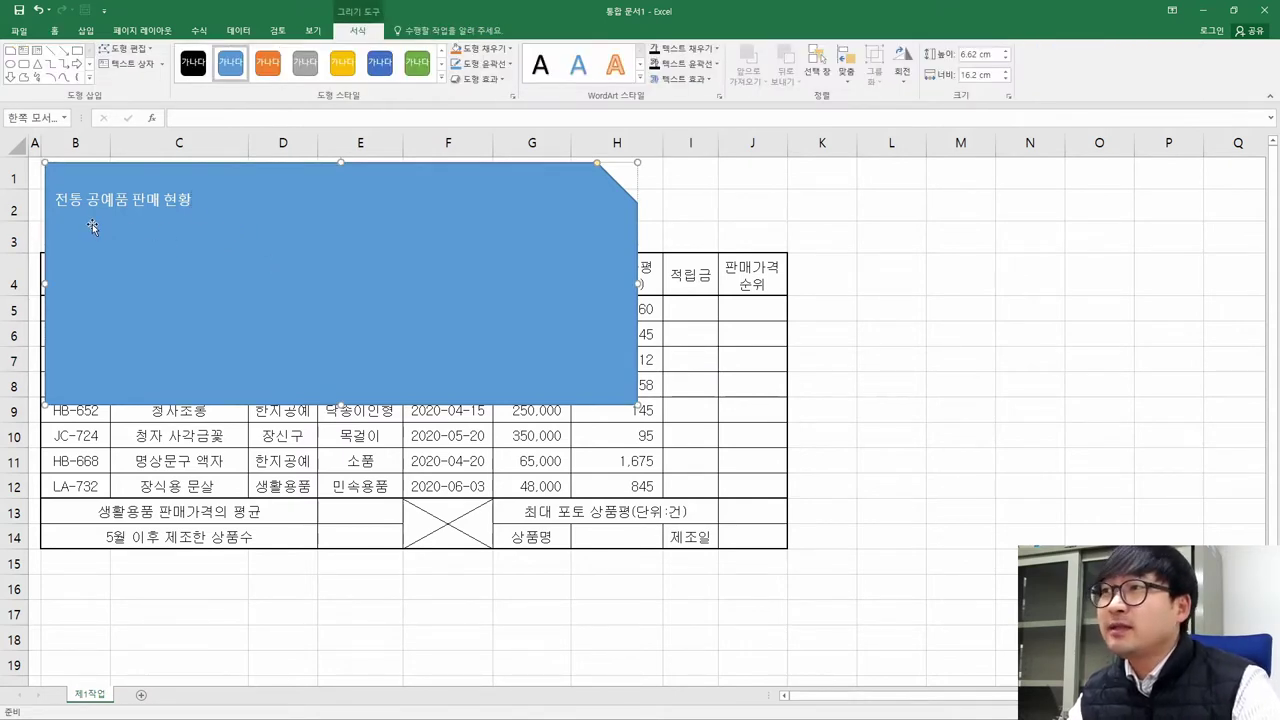
# Review the shape and shadow requirements in the PDF's 제목 condition
pyautogui.hotkey('alt', 'Tab')
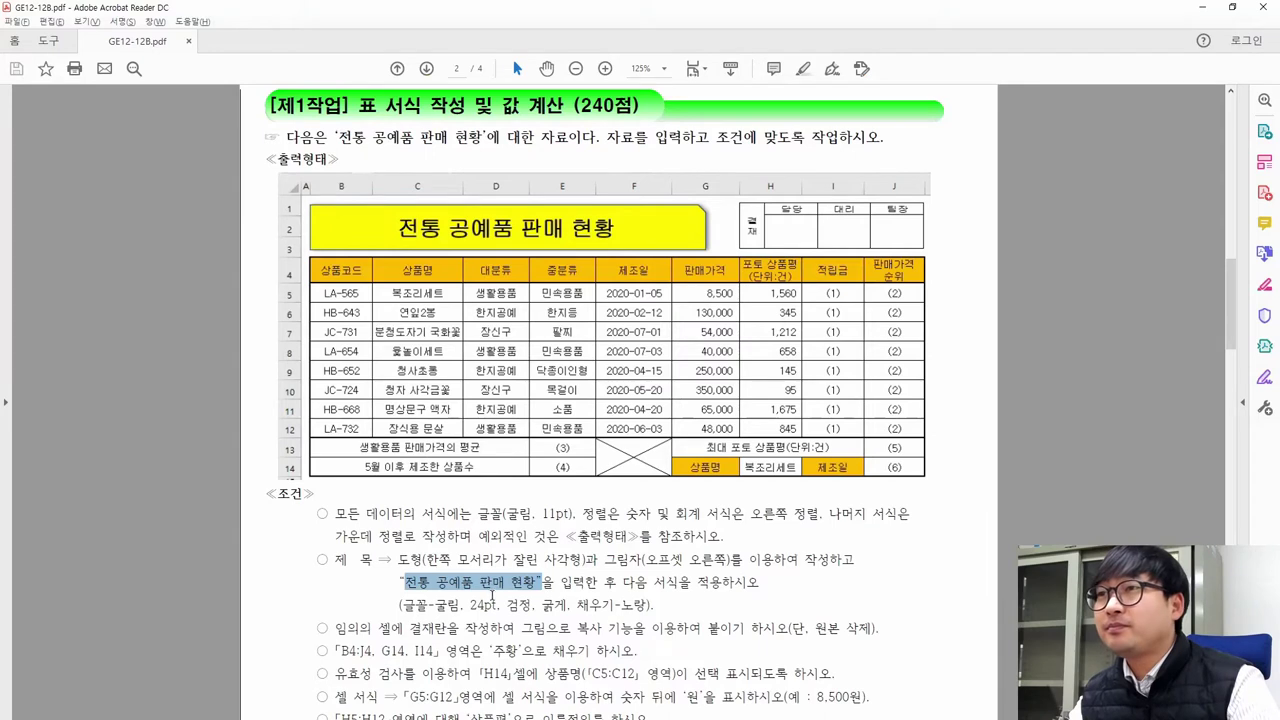
pyautogui.click(581, 562)
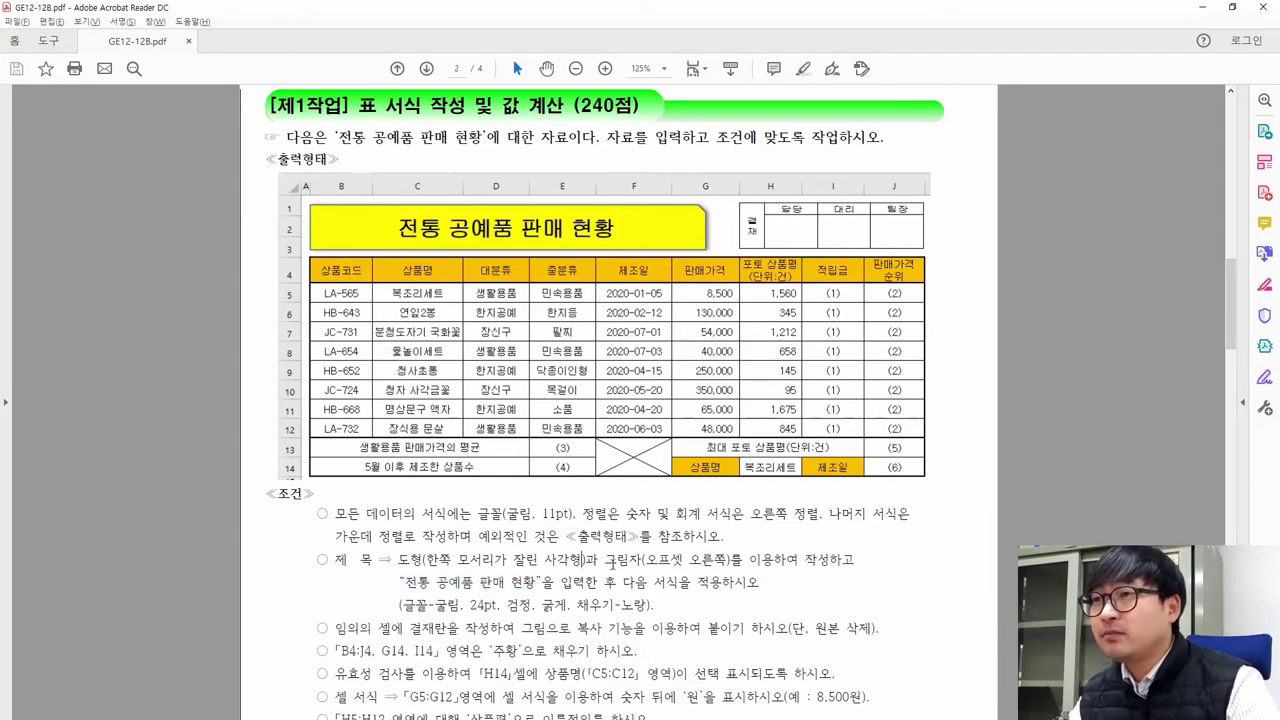
pyautogui.moveTo(397, 560); pyautogui.dragTo(600, 564)
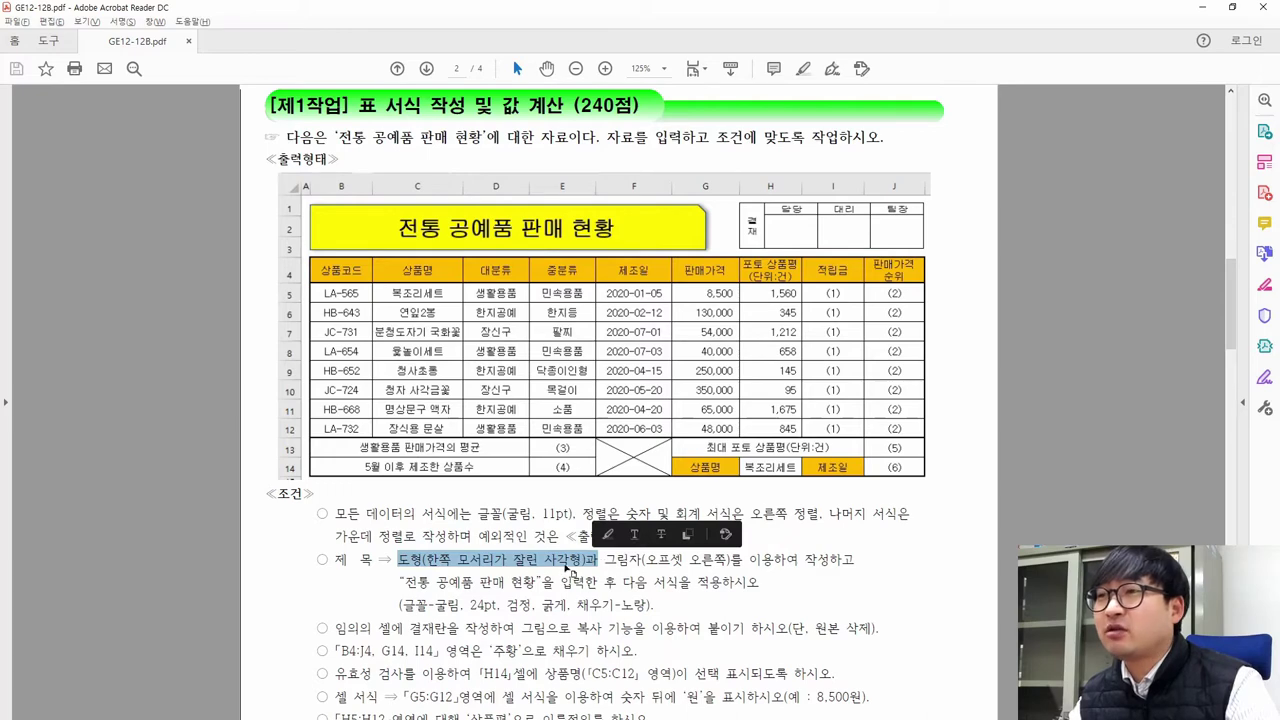
pyautogui.moveTo(604, 562); pyautogui.dragTo(726, 565)
# Apply the 오프셋 오른쪽 outer shadow to the title shape in Excel, rechecking the shadow name in the PDF
pyautogui.hotkey('alt', 'Tab')
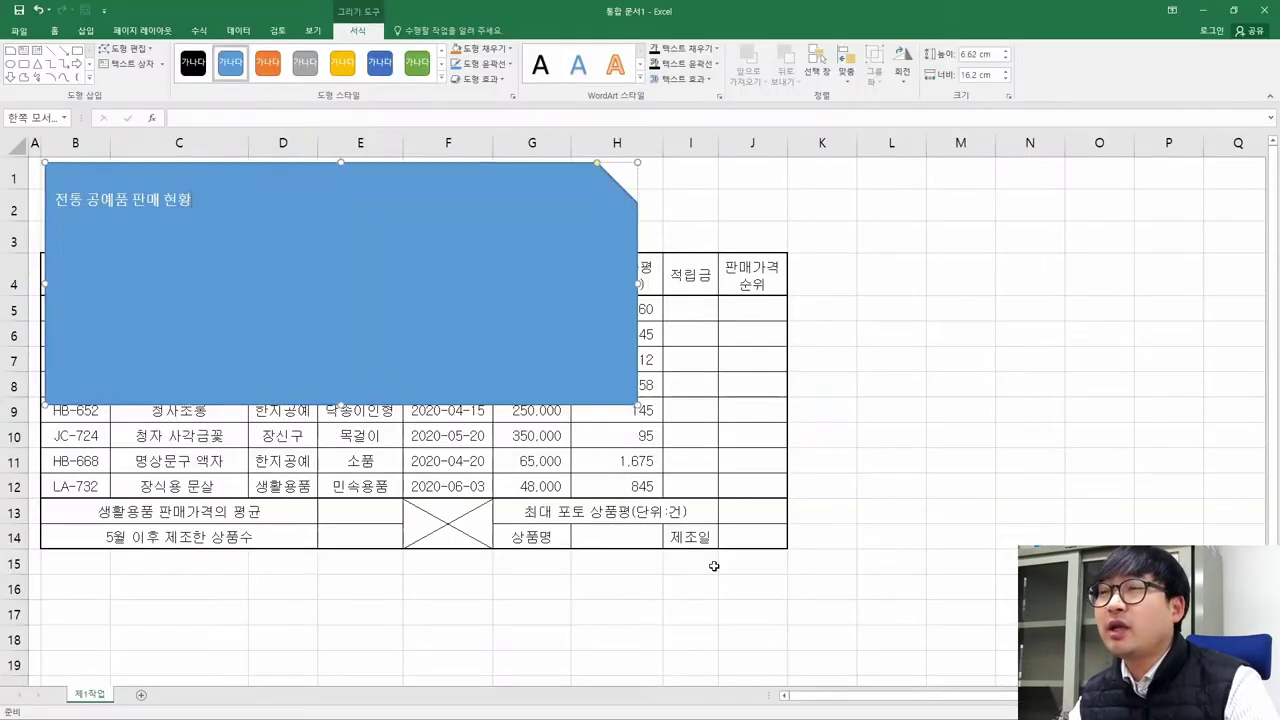
pyautogui.click(365, 34)
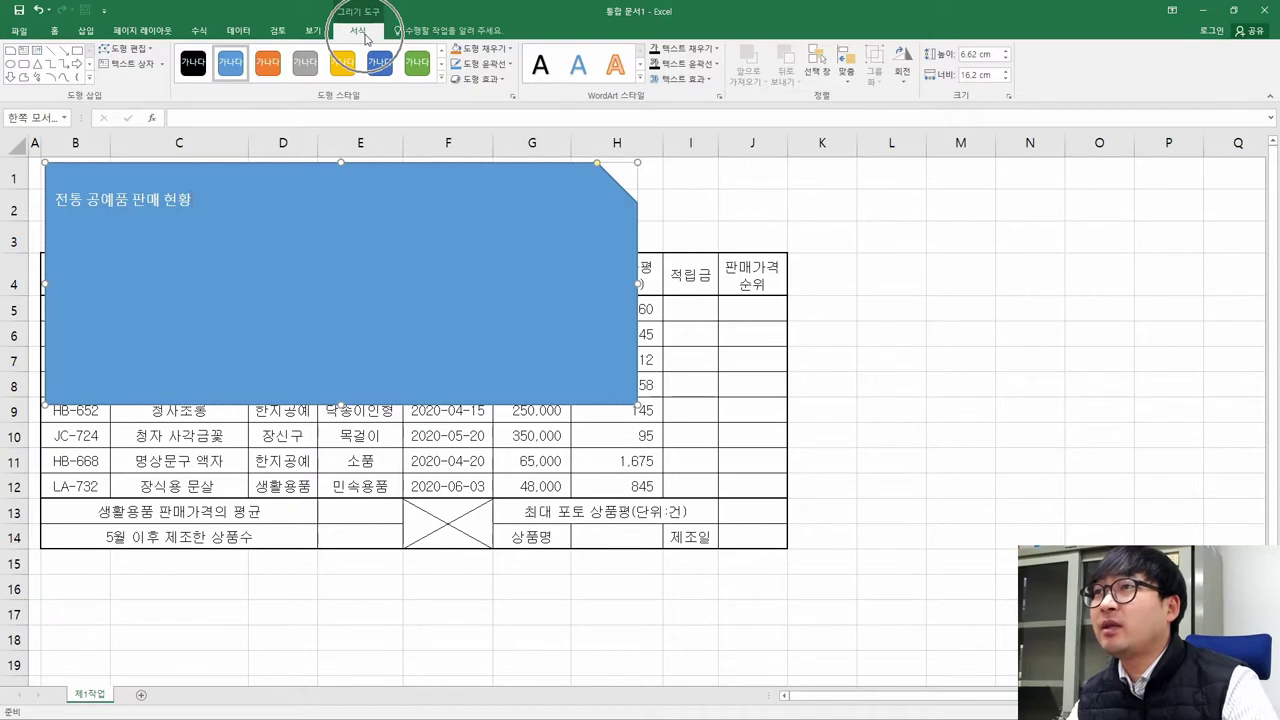
pyautogui.click(463, 84)
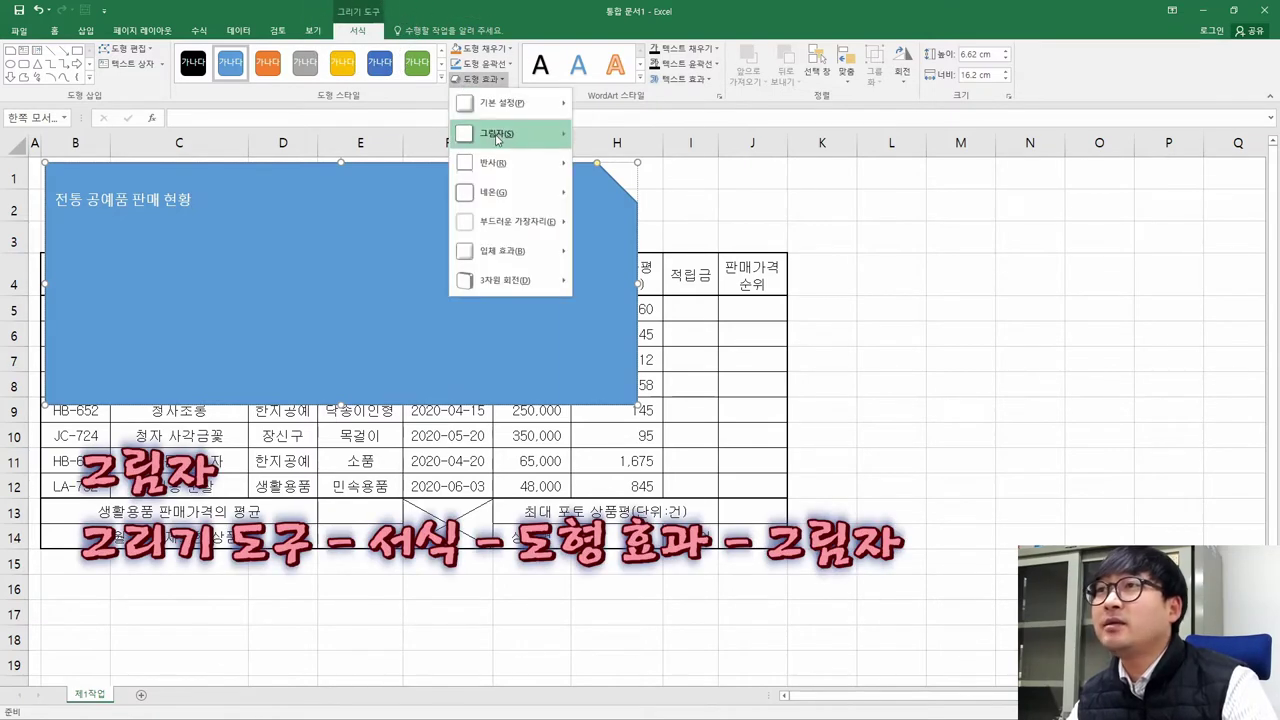
pyautogui.moveTo(497, 138)
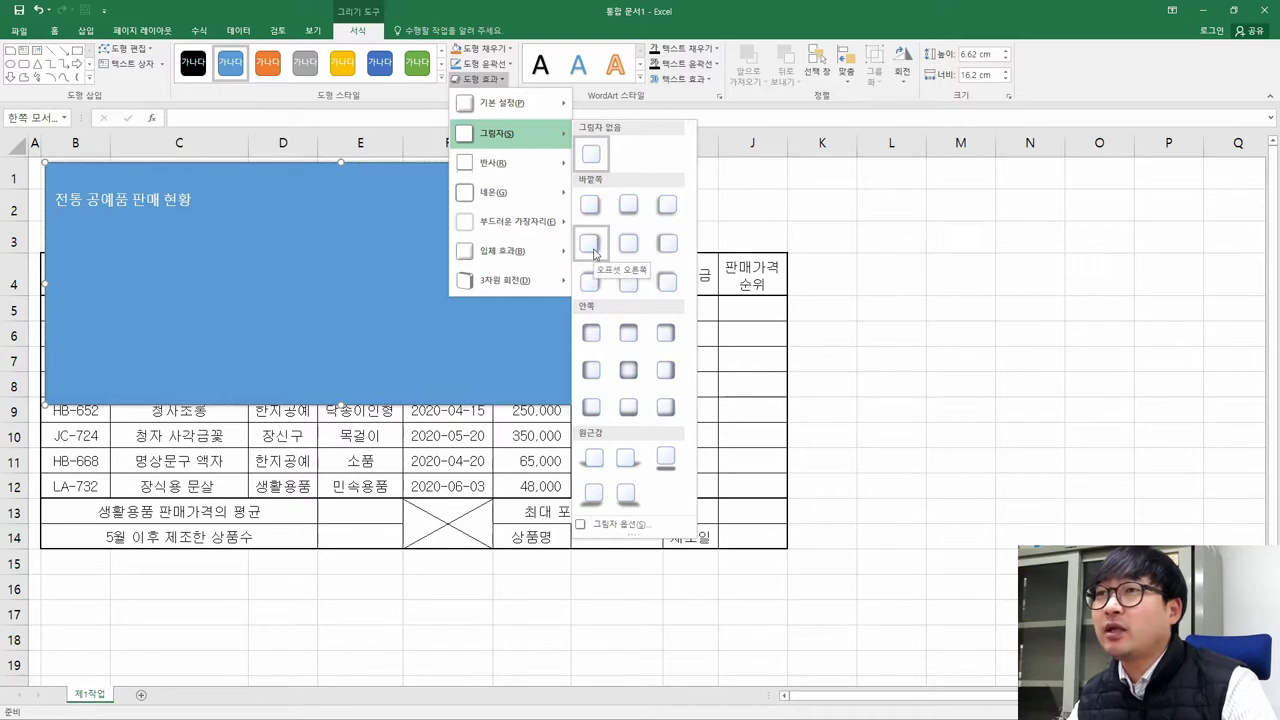
pyautogui.hotkey('alt', 'Tab')
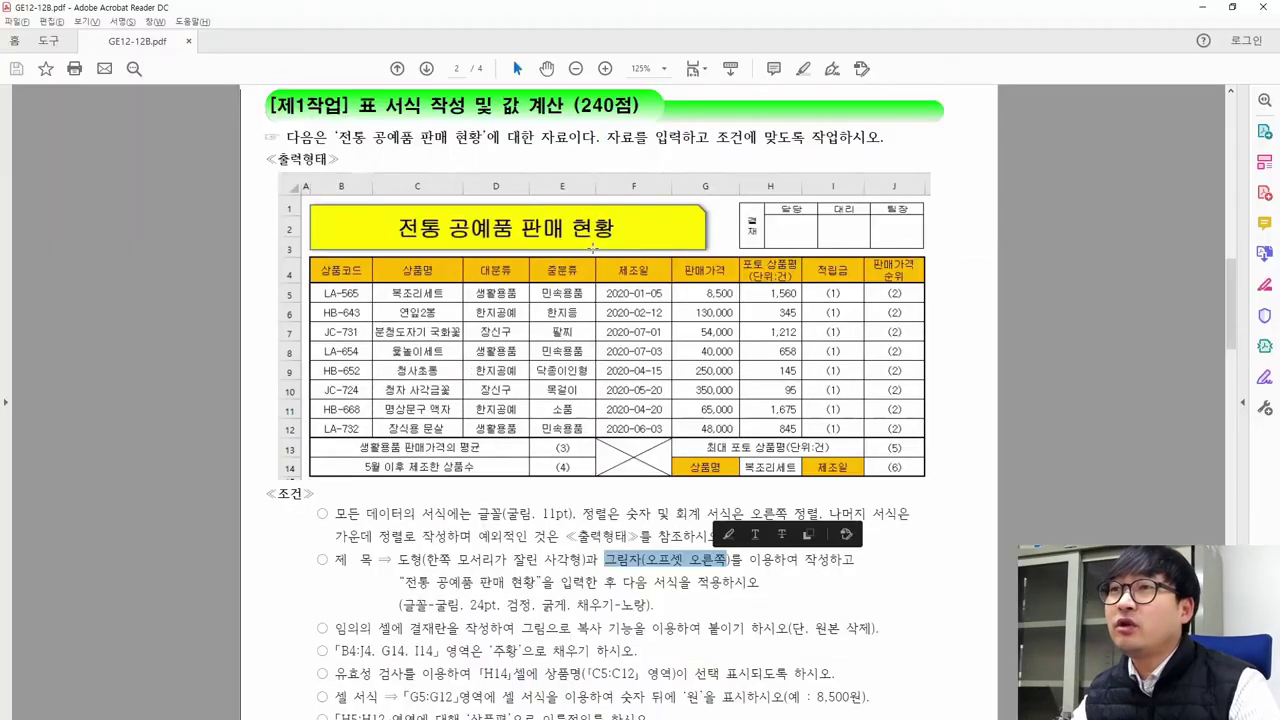
pyautogui.hotkey('alt', 'Tab')
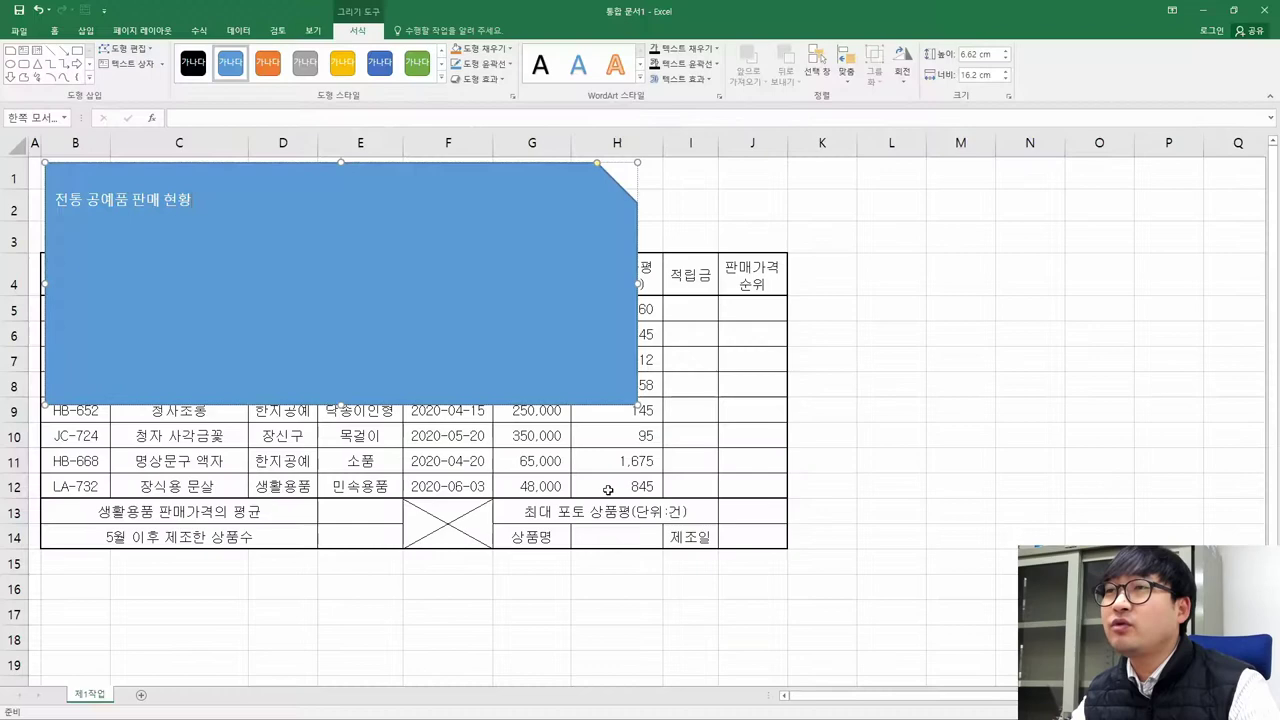
pyautogui.click(478, 79)
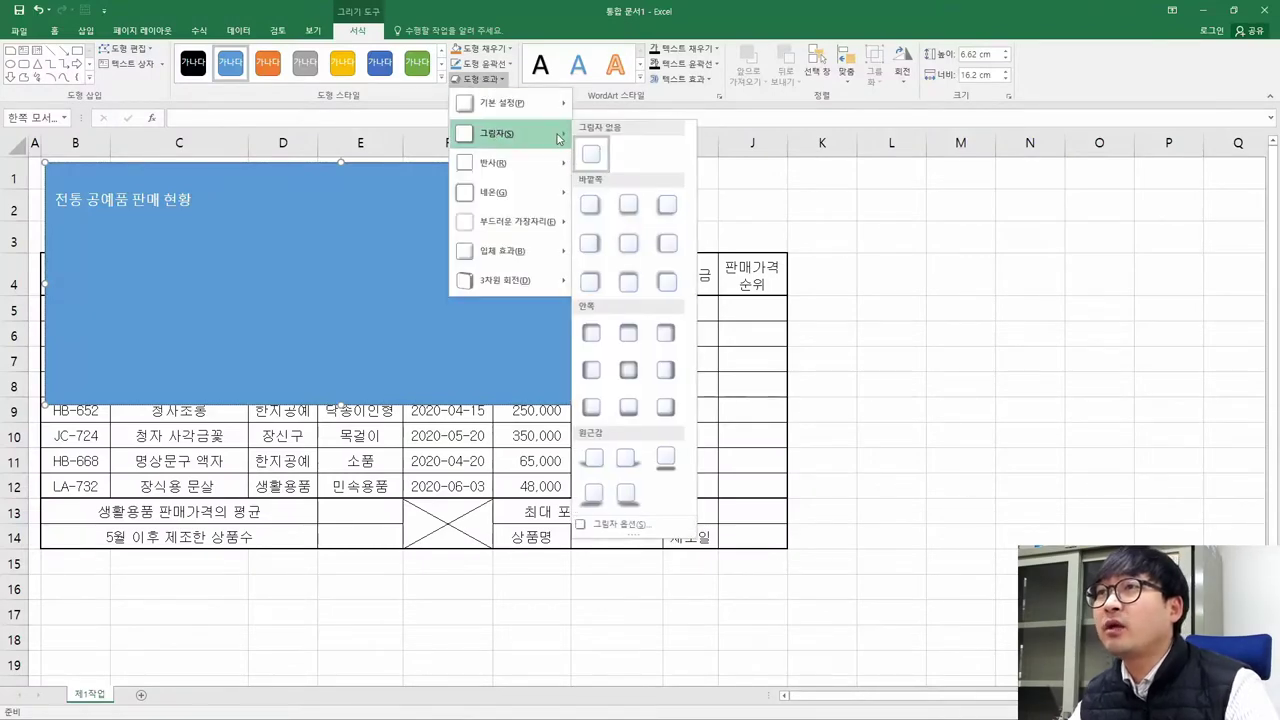
pyautogui.click(590, 242)
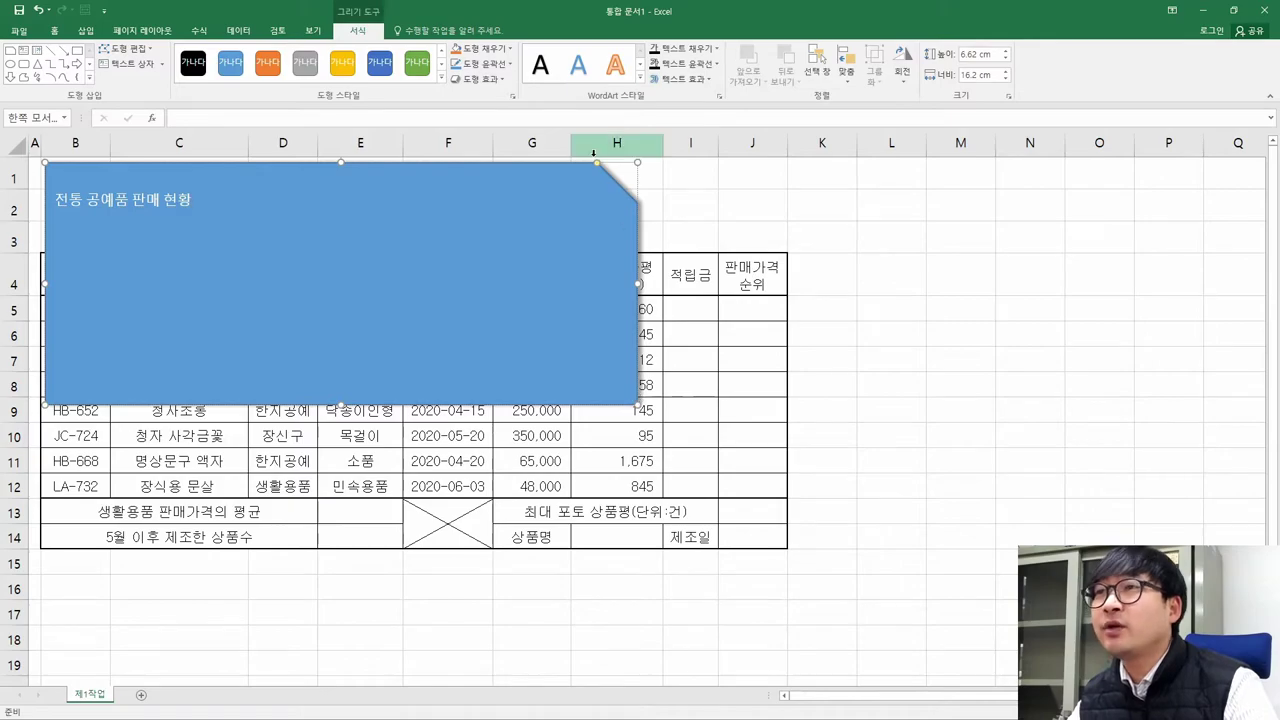
# Review the text and font formatting requirements in the PDF's 제목 condition
pyautogui.hotkey('alt', 'Tab')
pyautogui.scroll(-1, 420, 519)
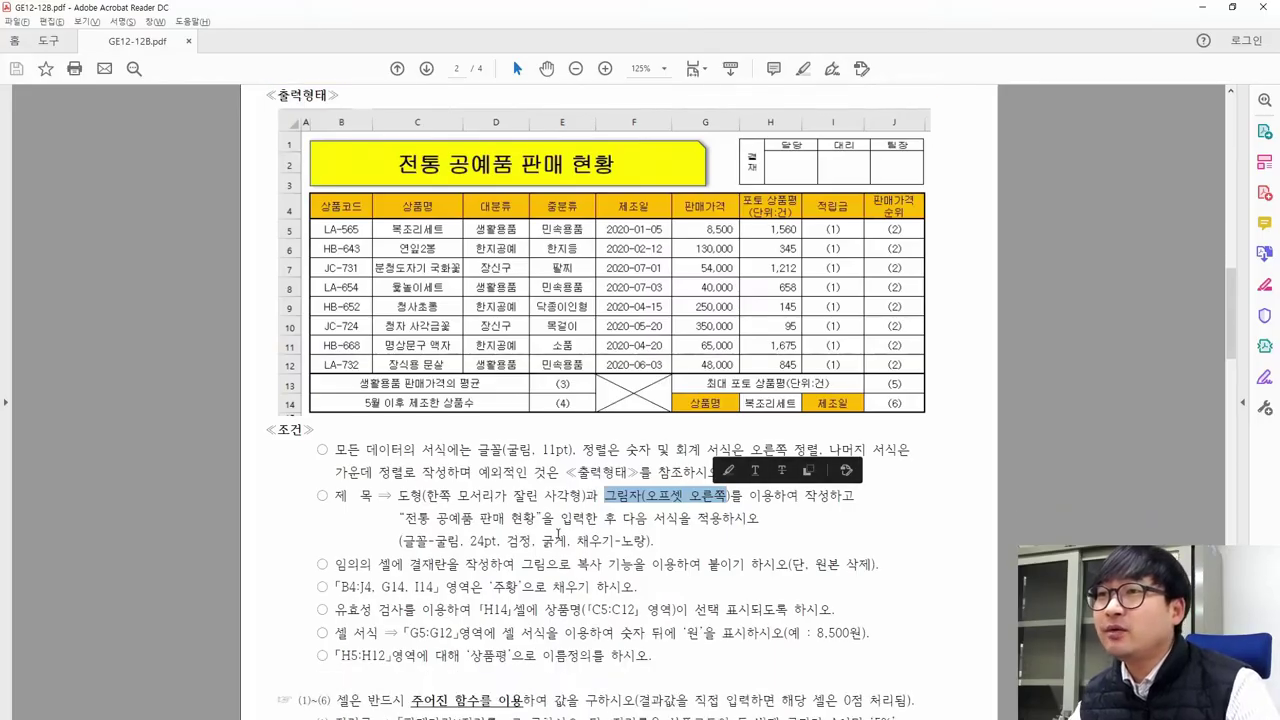
pyautogui.moveTo(404, 518); pyautogui.dragTo(537, 519)
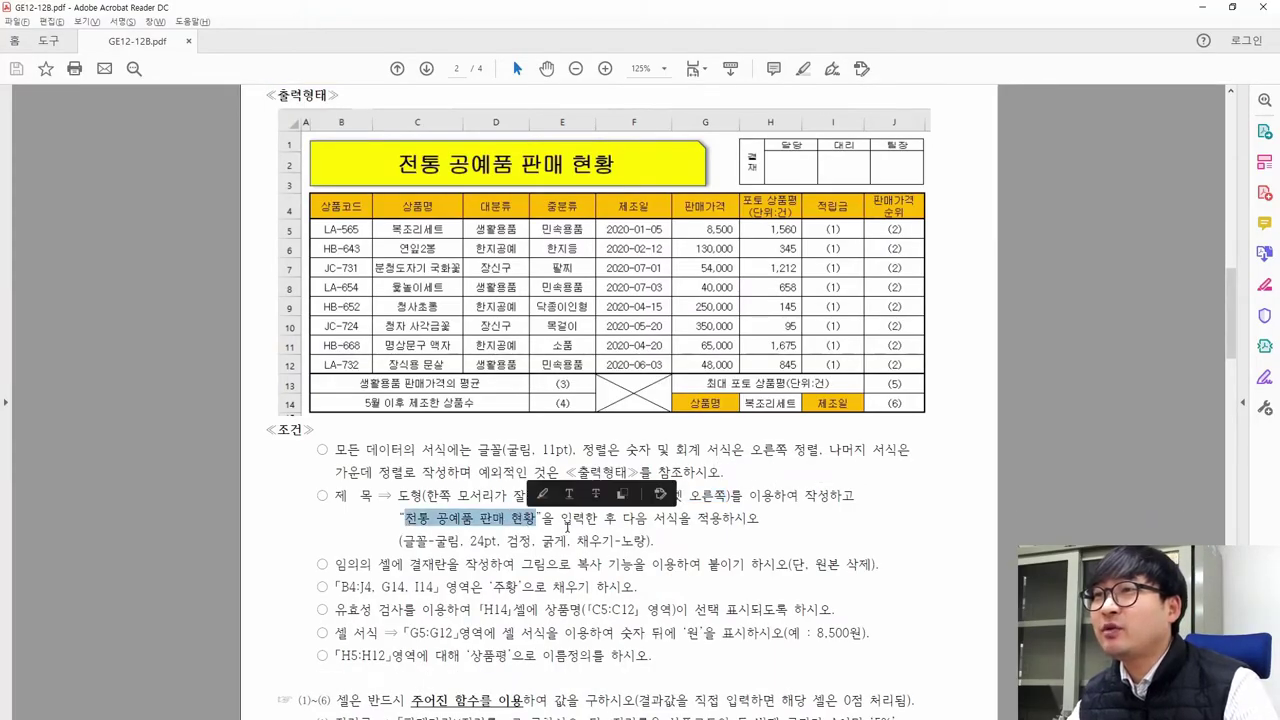
pyautogui.scroll(-1, 567, 527)
pyautogui.moveTo(622, 487); pyautogui.dragTo(760, 487)
pyautogui.moveTo(404, 511); pyautogui.dragTo(459, 511)
# Switch to Excel and set the title shape's font to 굴림, rechecking the font name in the PDF
pyautogui.hotkey('alt', 'Tab')
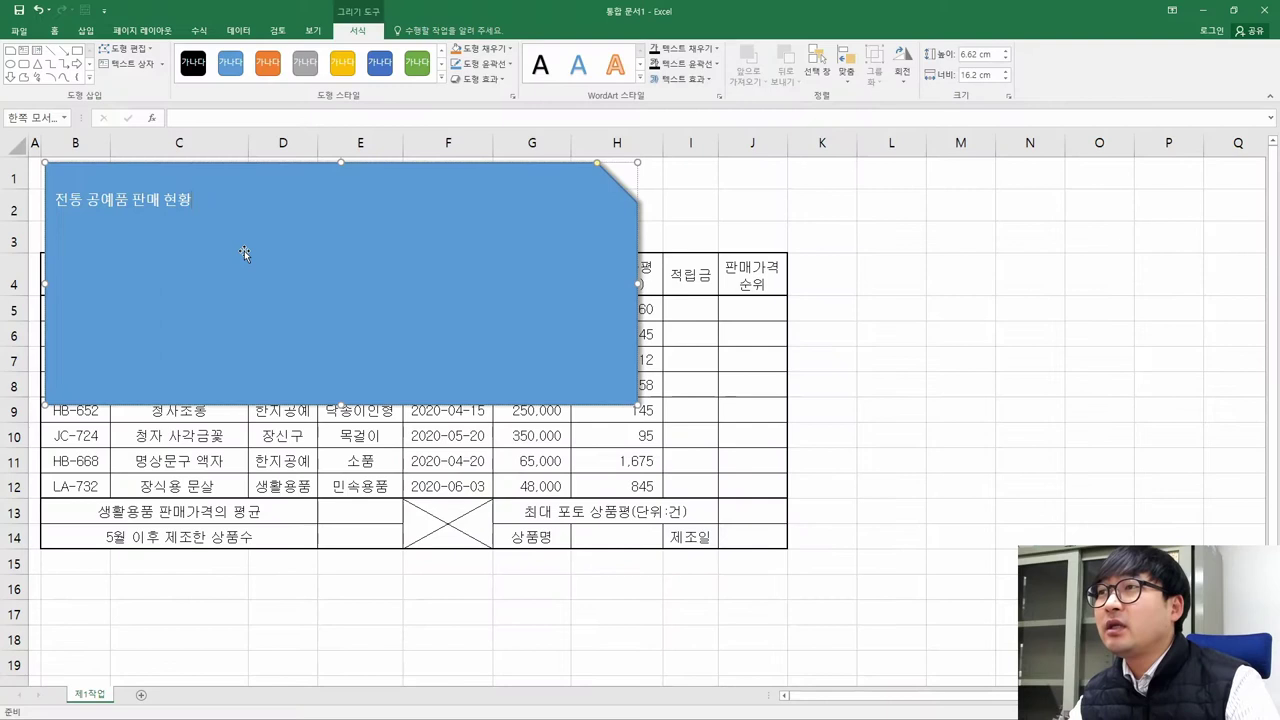
pyautogui.click(192, 212)
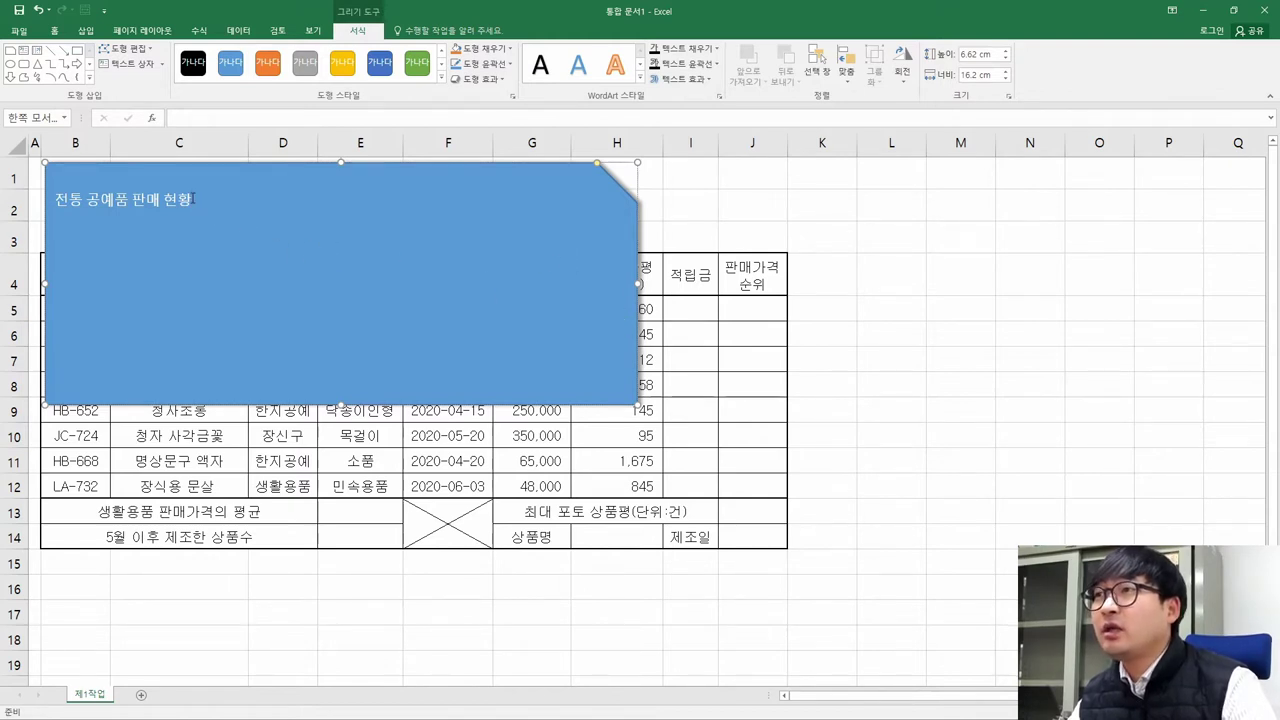
pyautogui.click(727, 316)
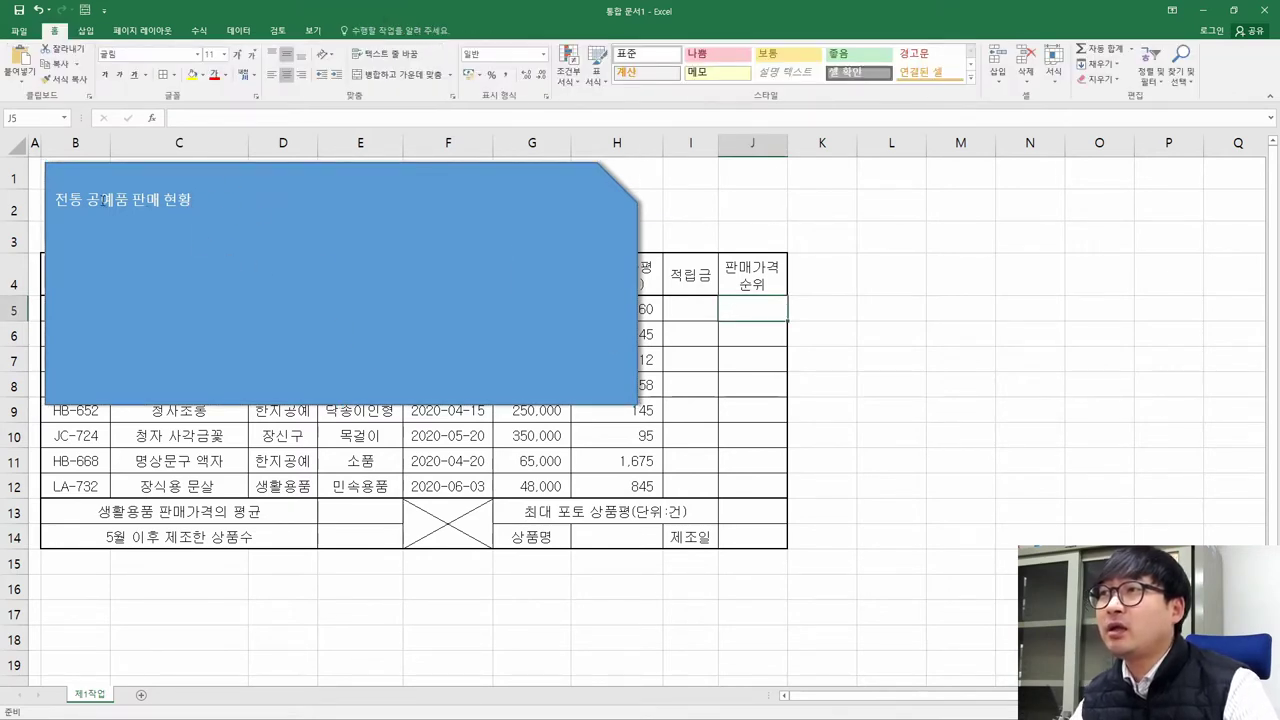
pyautogui.click(433, 371)
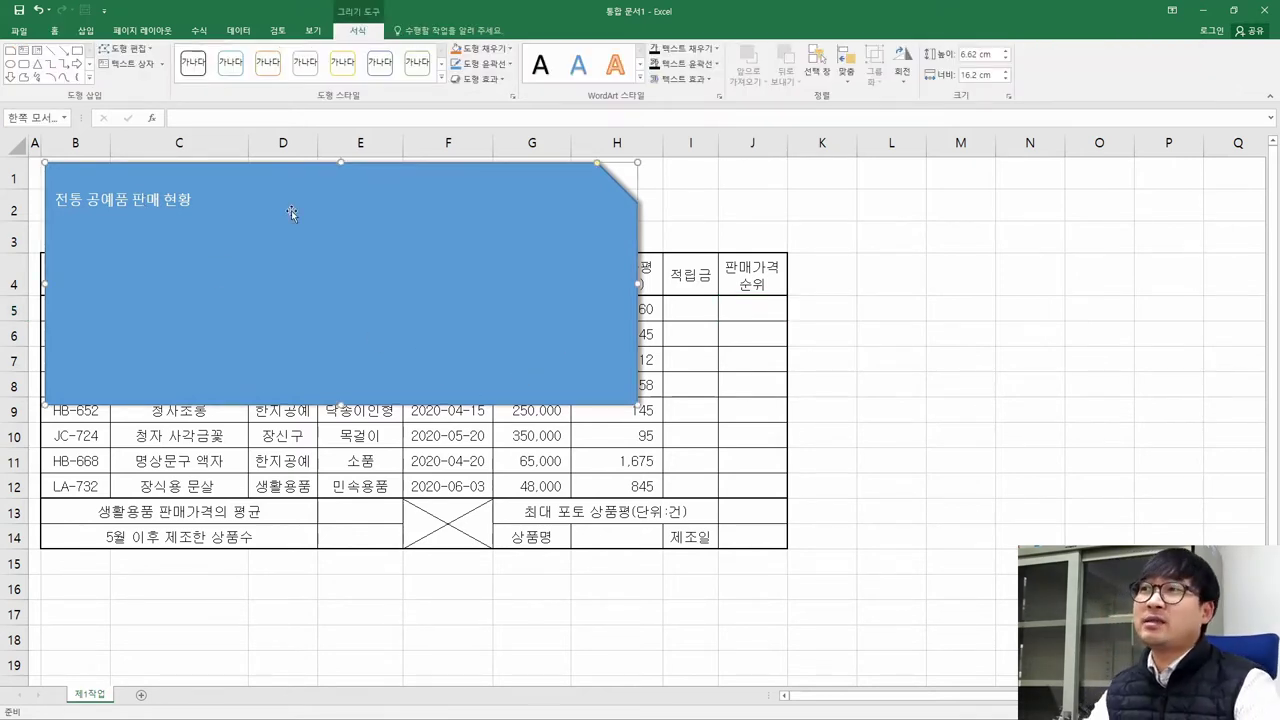
pyautogui.hotkey('alt', 'Tab')
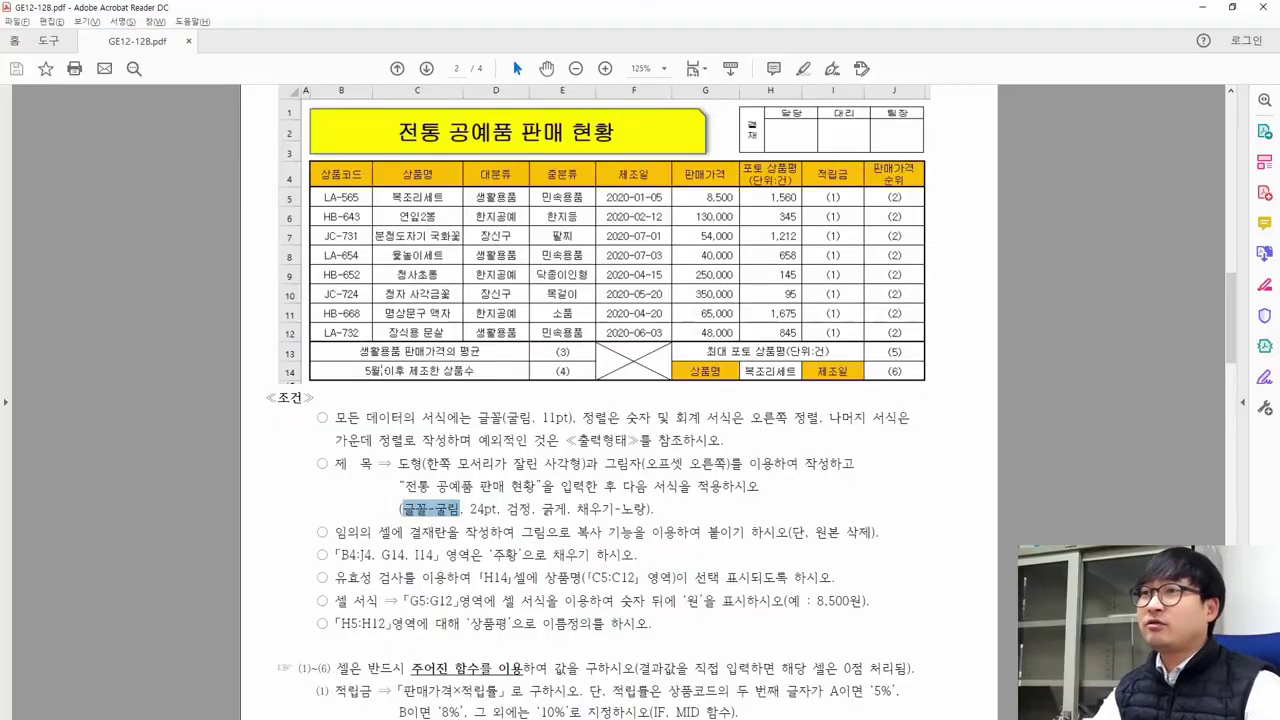
pyautogui.hotkey('alt', 'Tab')
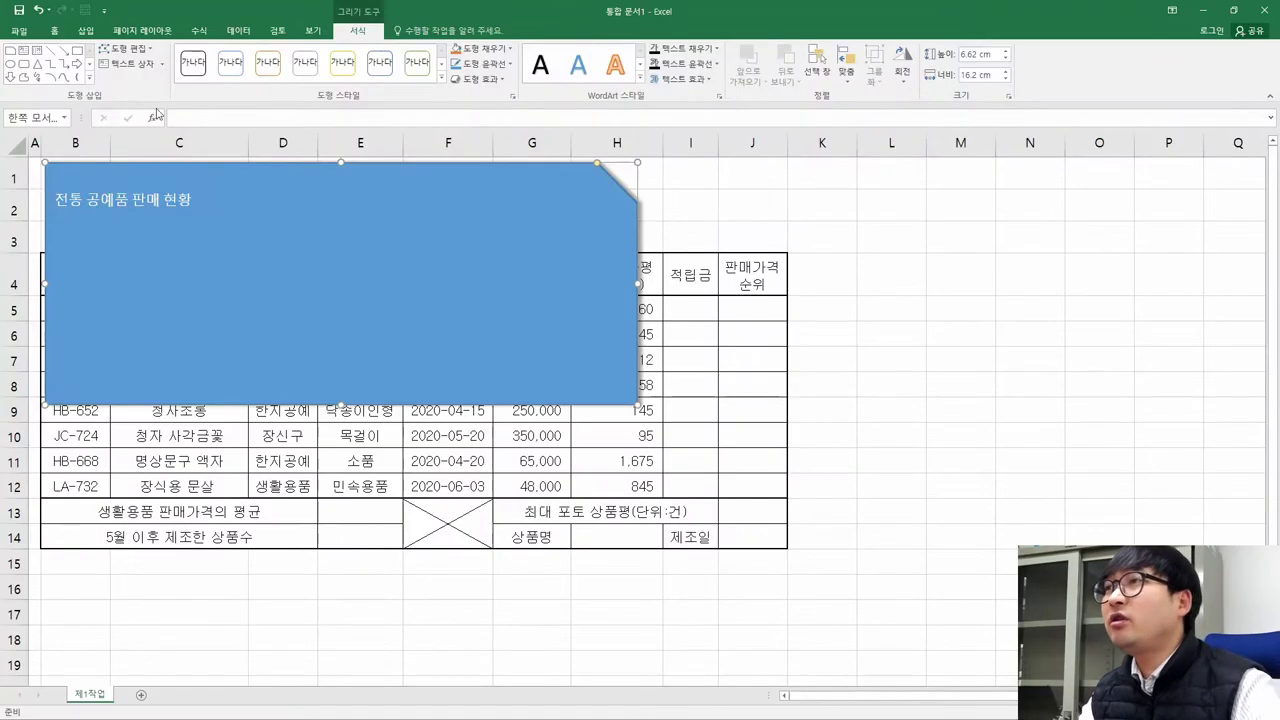
pyautogui.click(57, 33)
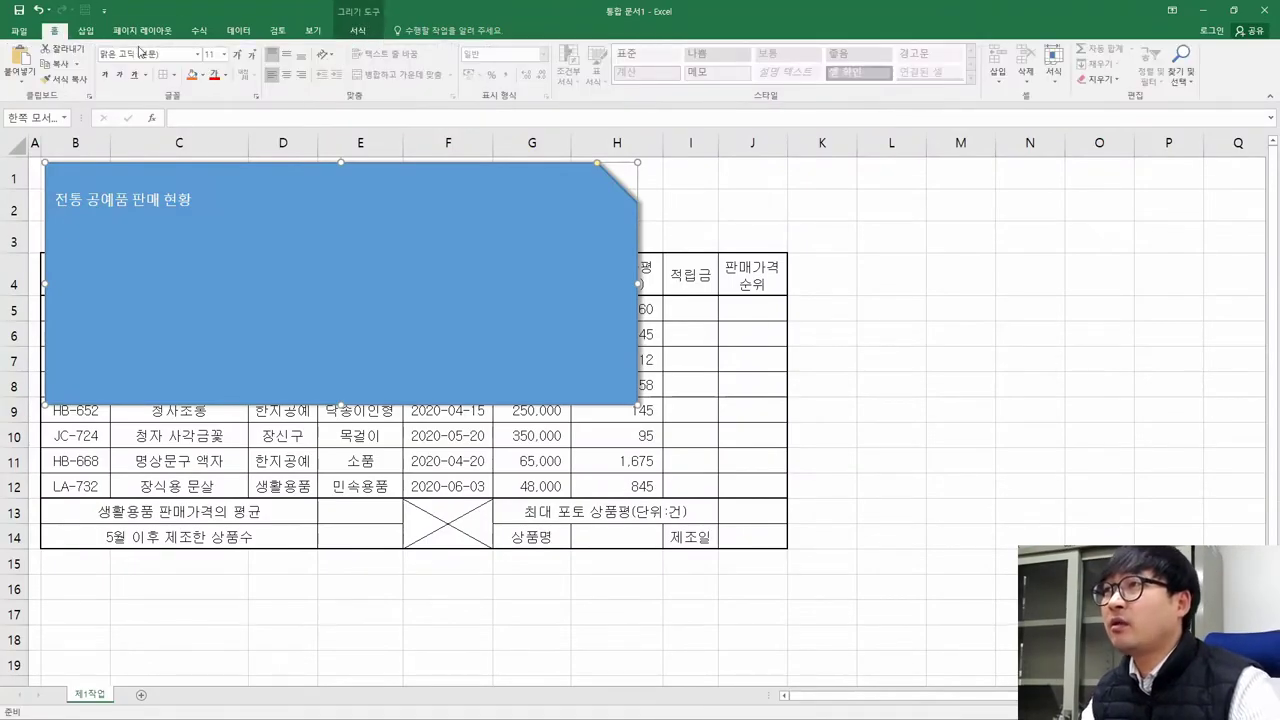
pyautogui.click(198, 54)
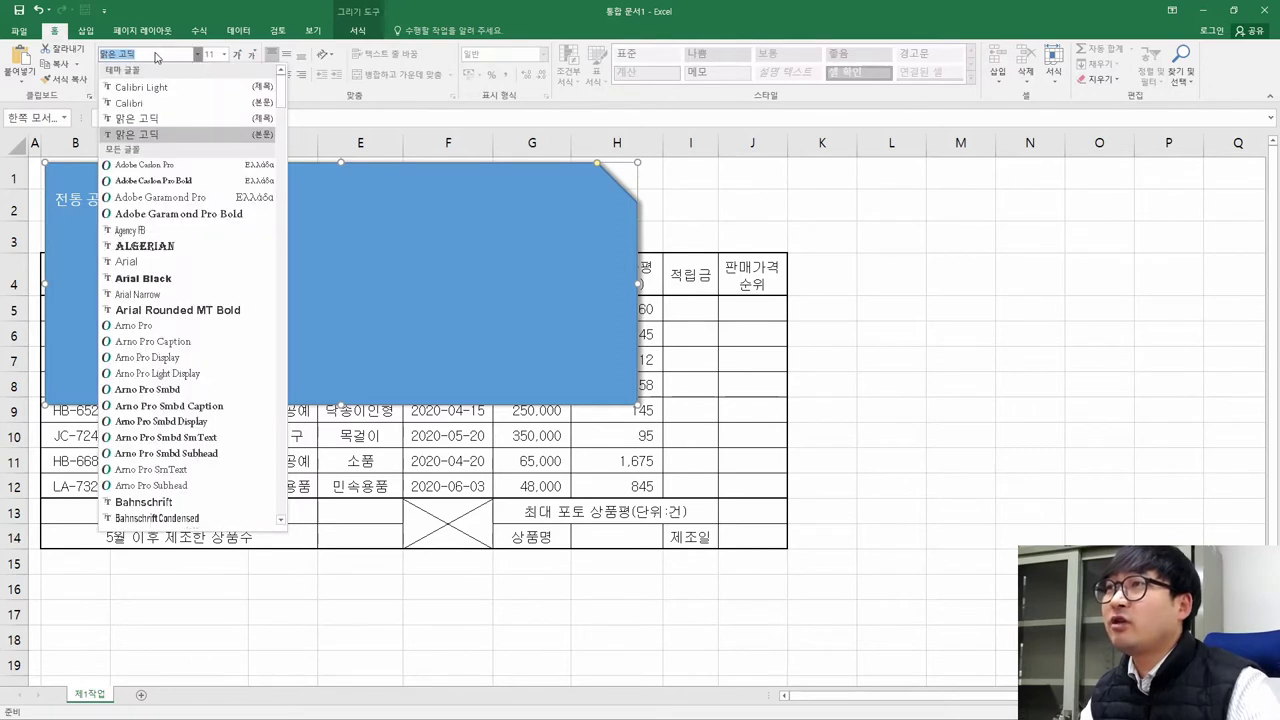
pyautogui.click(155, 54)
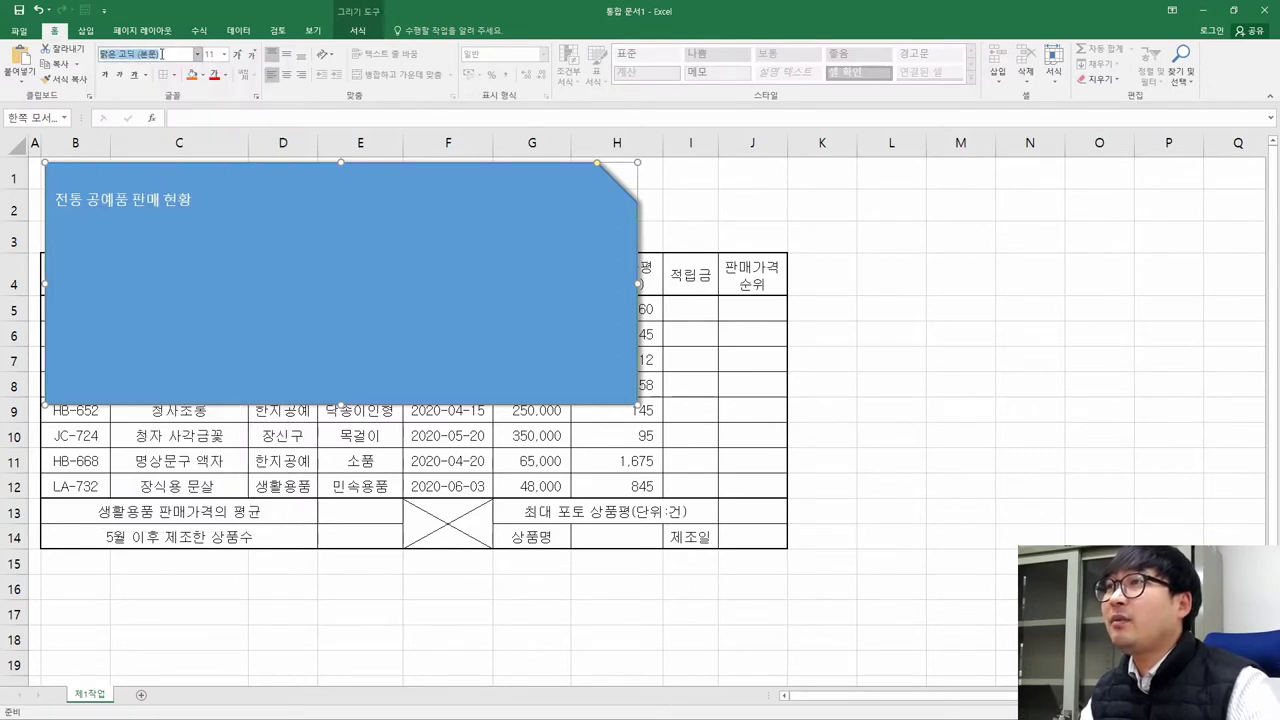
pyautogui.write('굴림')
pyautogui.press('Return')
# Set the title shape's font size to 24 in Excel after checking the size in the PDF
pyautogui.hotkey('alt', 'Tab')
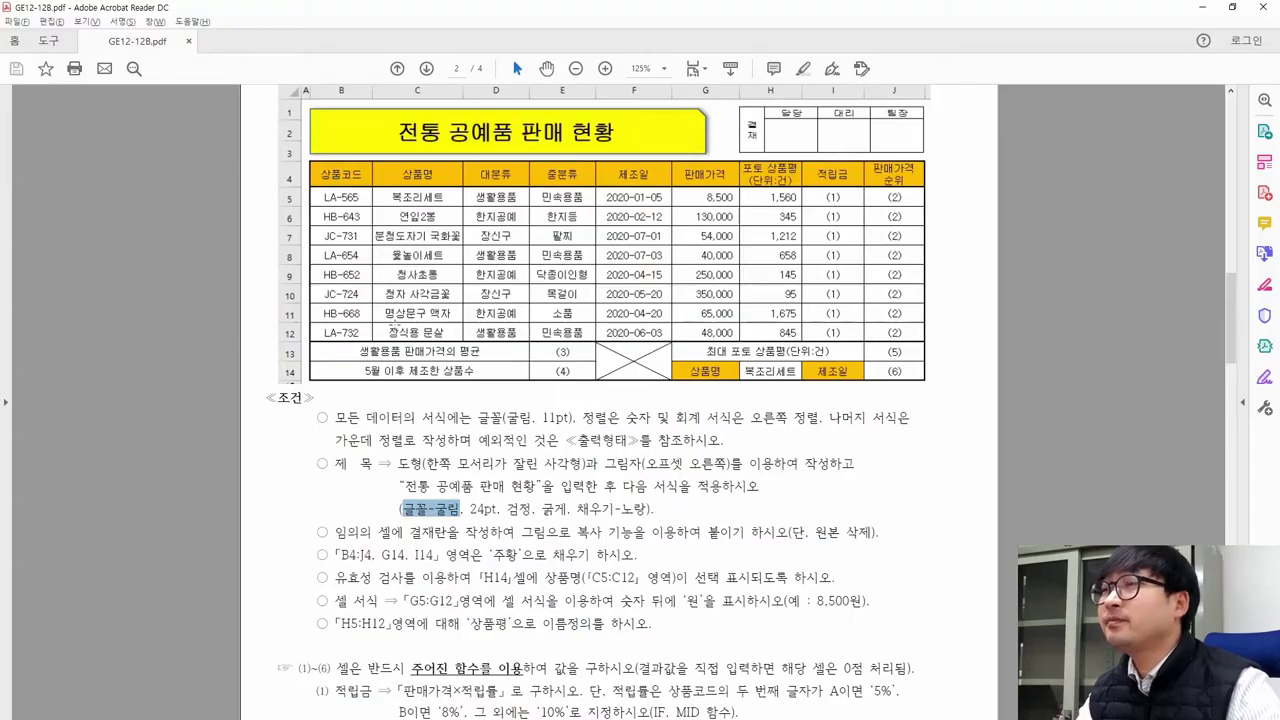
pyautogui.hotkey('alt', 'Tab')
pyautogui.click(213, 54)
pyautogui.write('24')
pyautogui.press('Return')
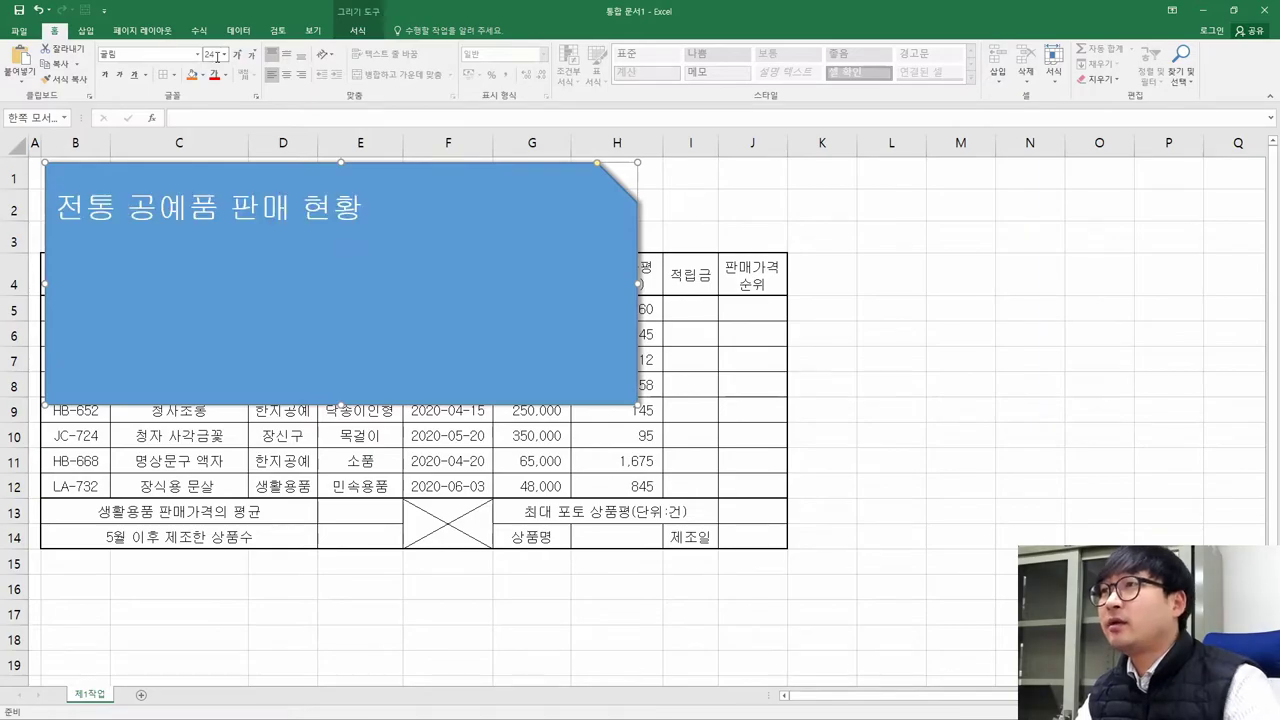
# Make the title shape's text black and bold in Excel, checking the PDF's 제목 condition before each change
pyautogui.hotkey('alt', 'Tab')
pyautogui.hotkey('alt', 'Tab')
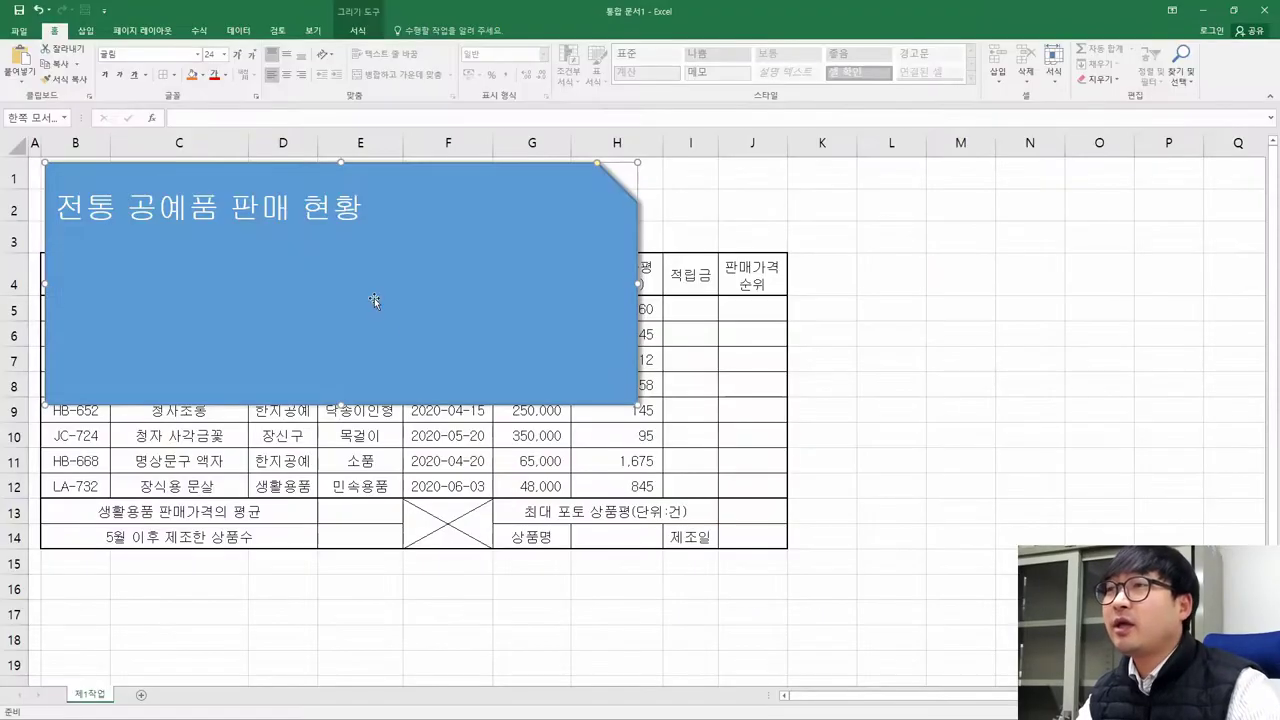
pyautogui.click(226, 80)
pyautogui.click(227, 112)
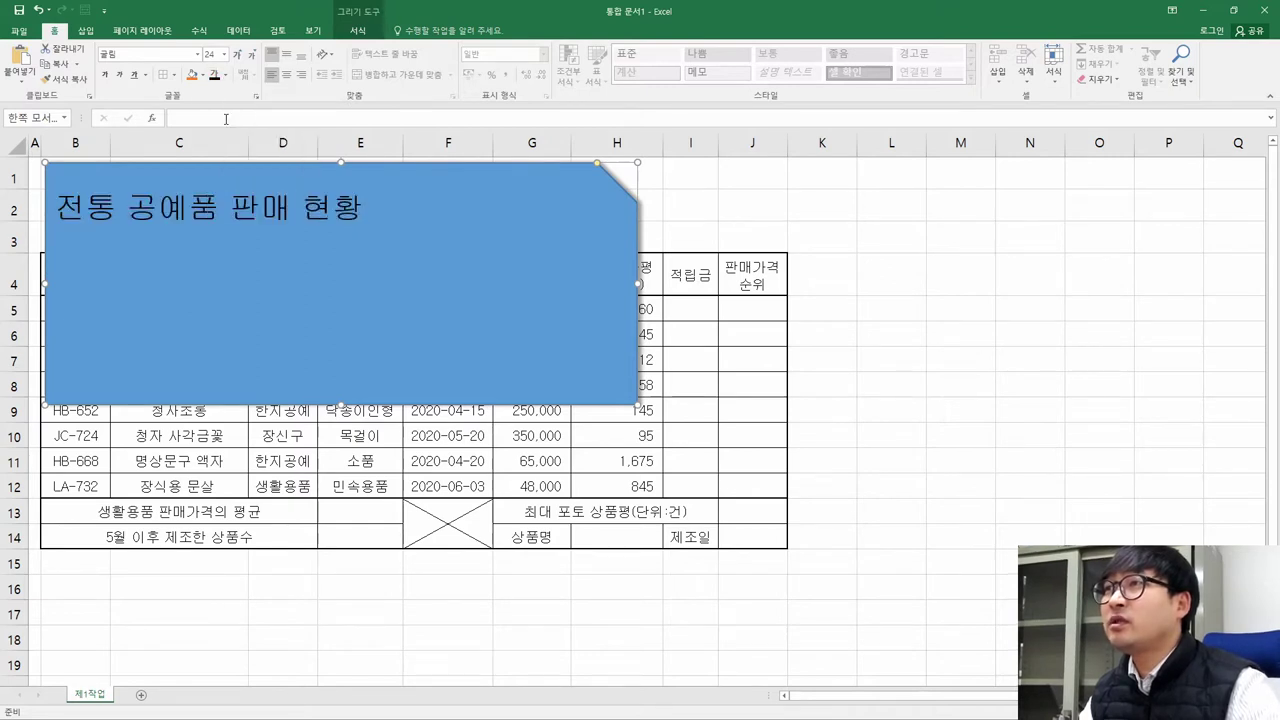
pyautogui.hotkey('alt', 'Tab')
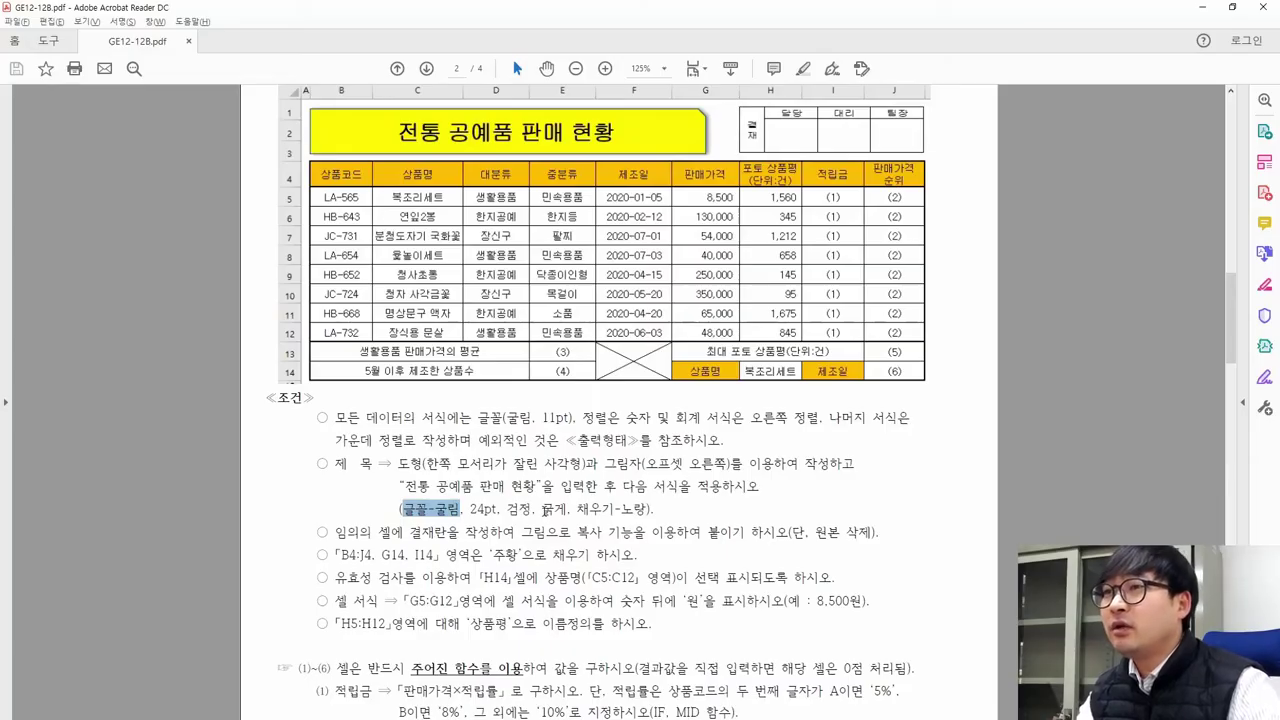
pyautogui.hotkey('alt', 'Tab')
pyautogui.click(105, 77)
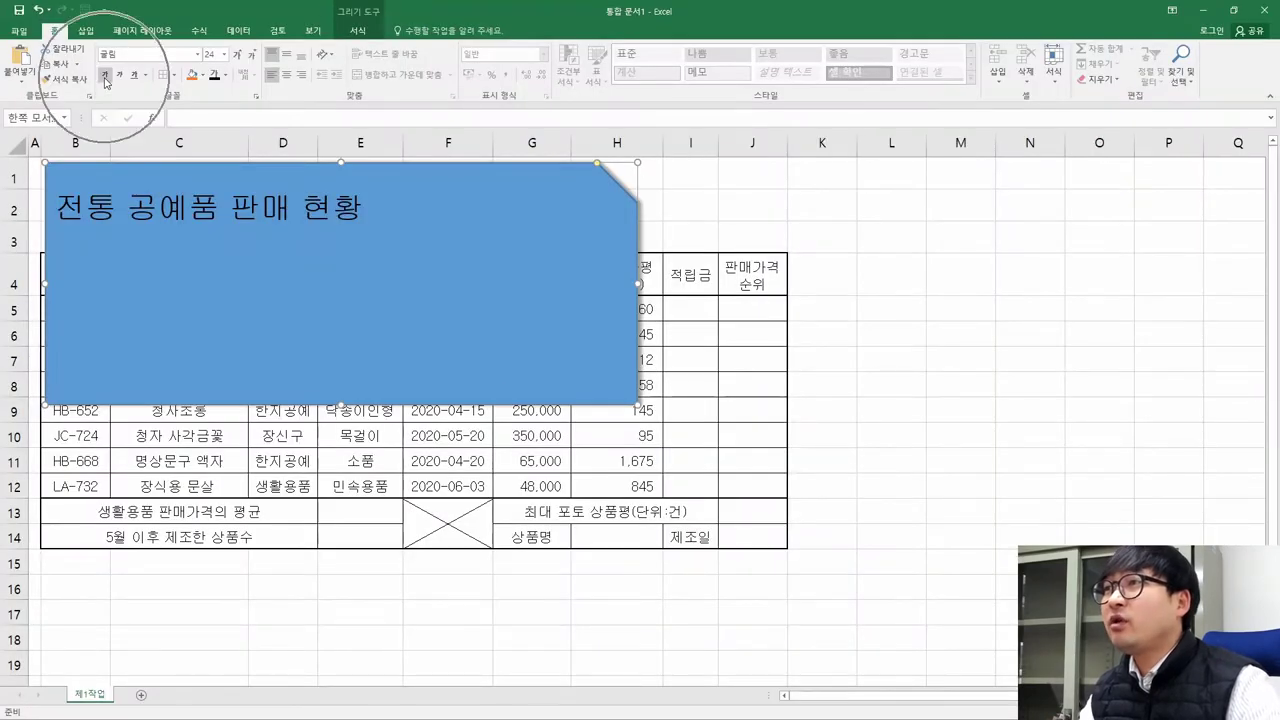
# Highlight the 채우기-노랑 requirement in the PDF and fill the title shape in Excel with standard yellow
pyautogui.hotkey('alt', 'Tab')
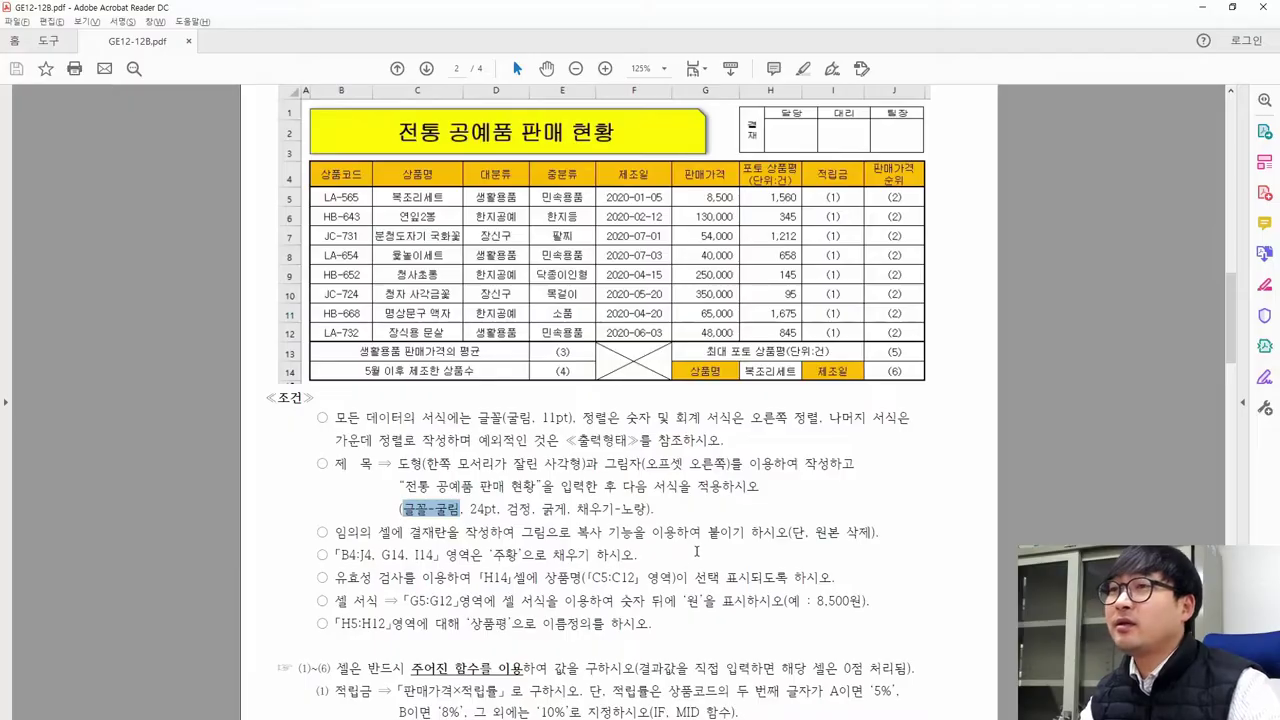
pyautogui.moveTo(578, 507); pyautogui.dragTo(646, 508)
pyautogui.hotkey('alt', 'Tab')
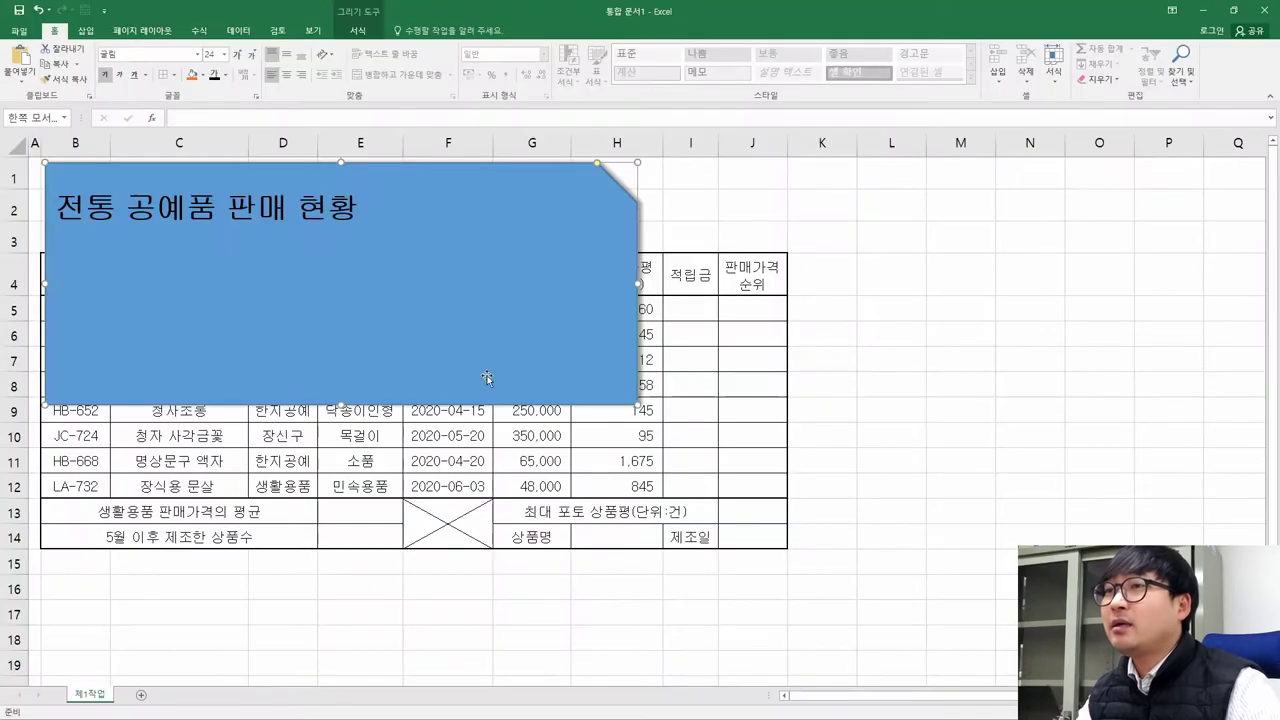
pyautogui.click(203, 75)
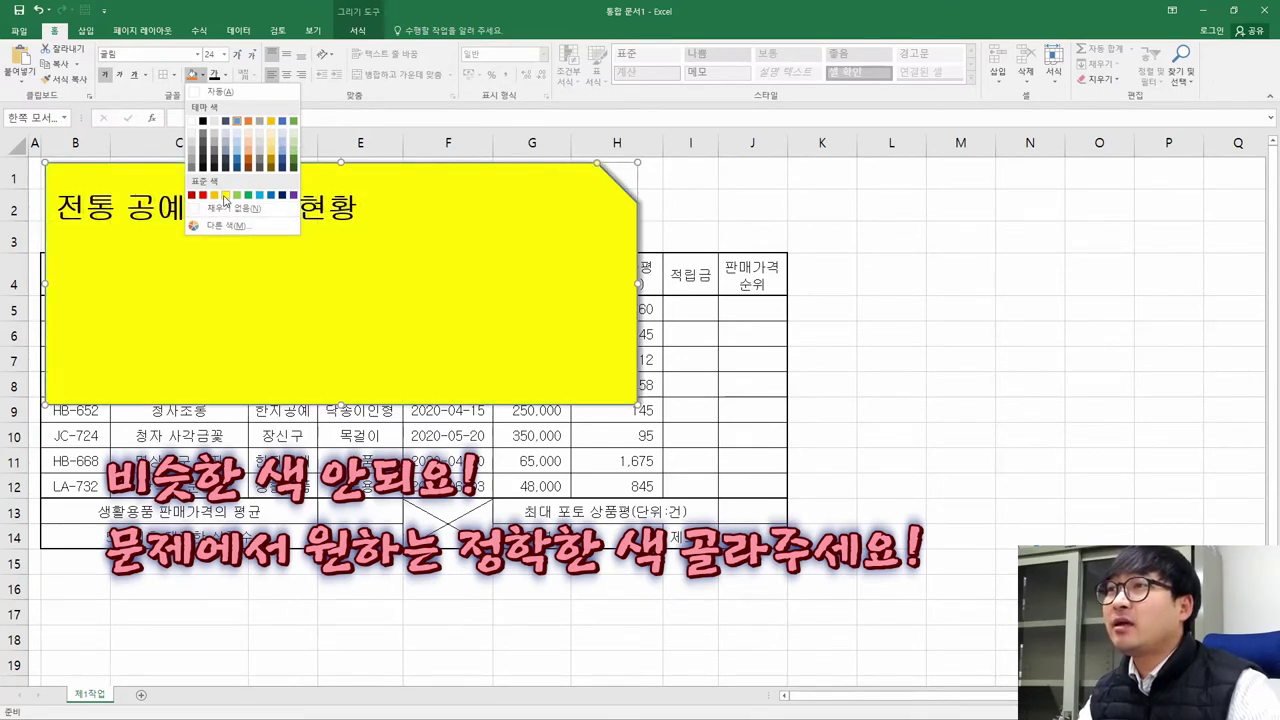
pyautogui.click(225, 196)
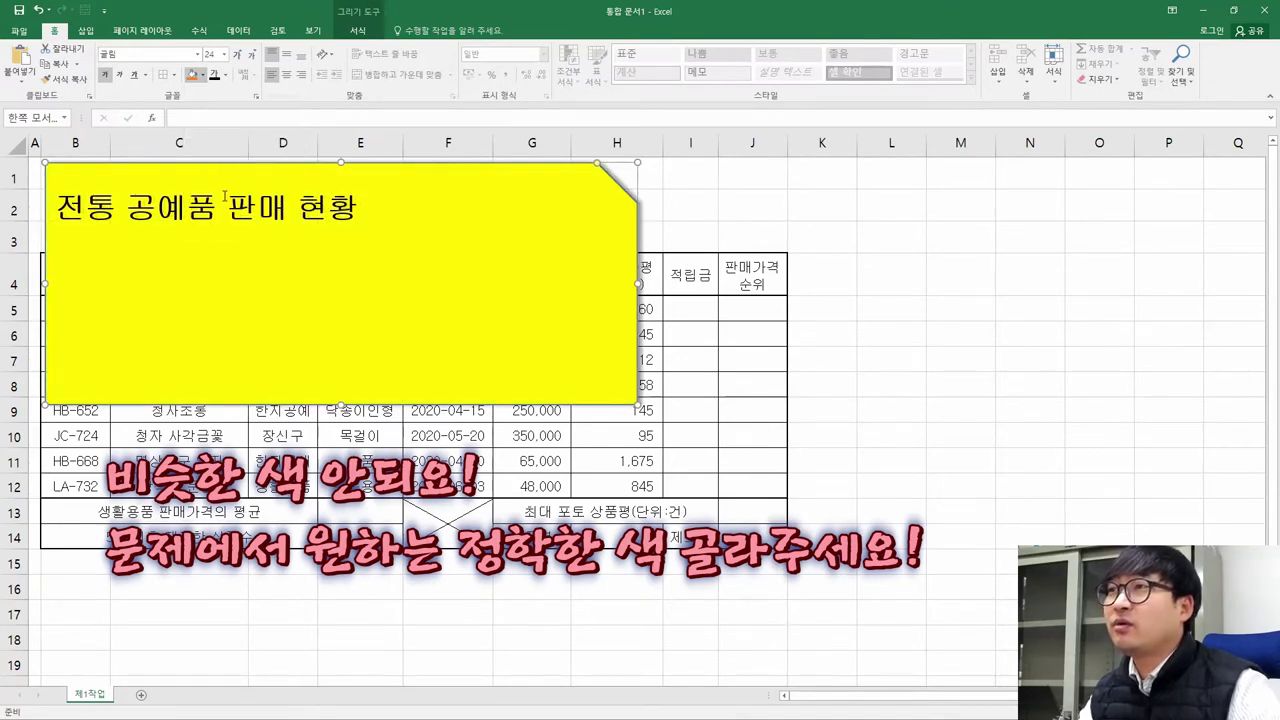
# Move the title shape slightly so it starts at column B in row 1, comparing its placement with the PDF's 출력형태 sample
pyautogui.hotkey('alt', 'Tab')
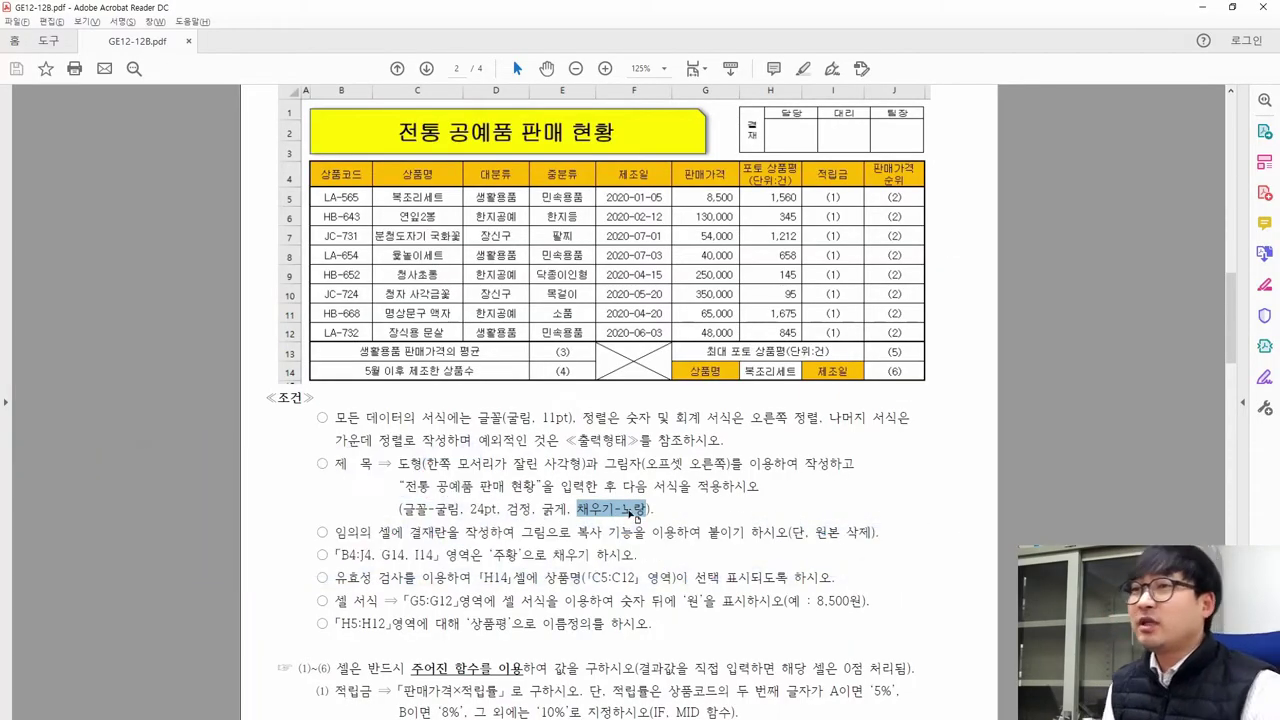
pyautogui.hotkey('alt', 'Tab')
pyautogui.hotkey('alt', 'Tab')
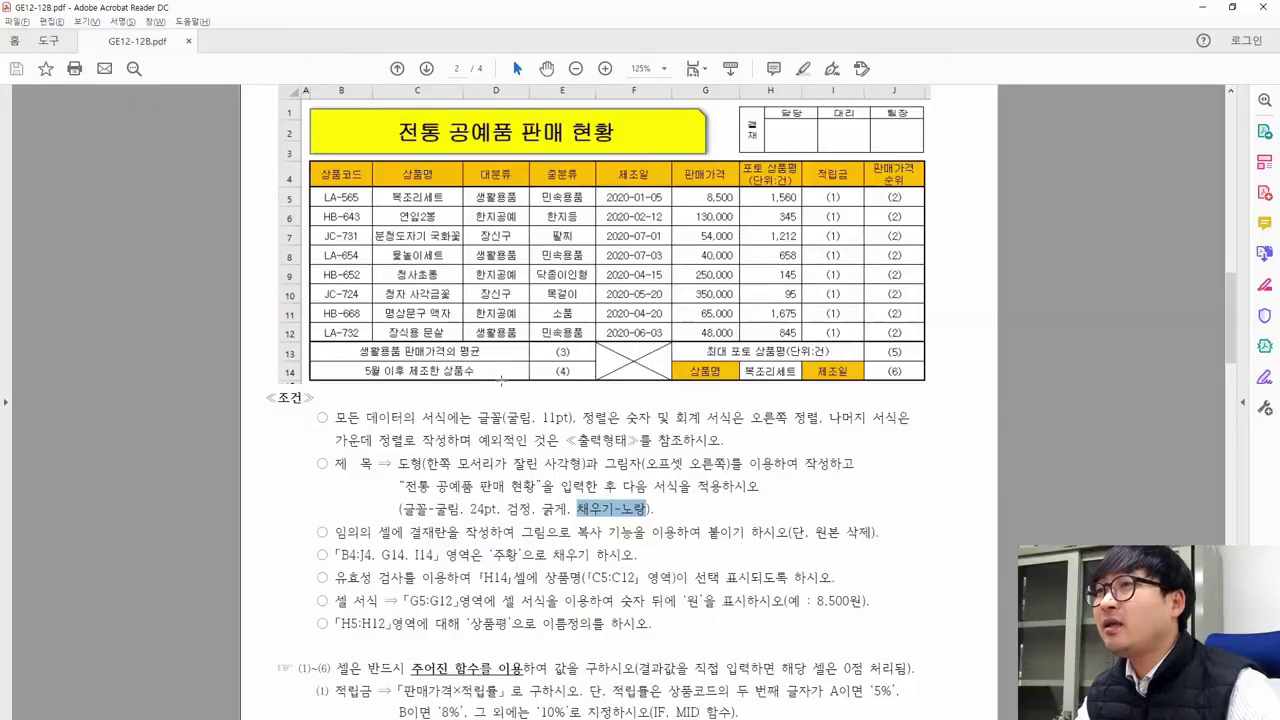
pyautogui.hotkey('alt', 'Tab')
pyautogui.hotkey('alt', 'Tab')
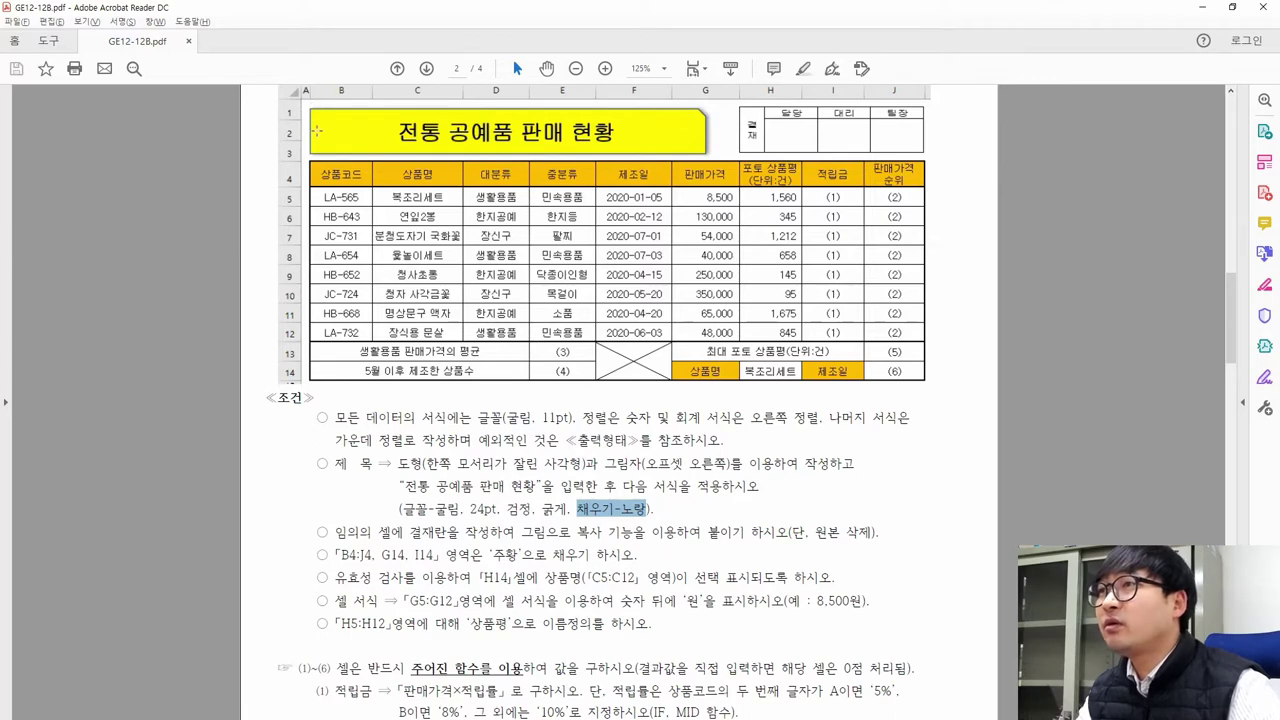
pyautogui.hotkey('alt', 'Tab')
pyautogui.moveTo(153, 252); pyautogui.dragTo(147, 255)
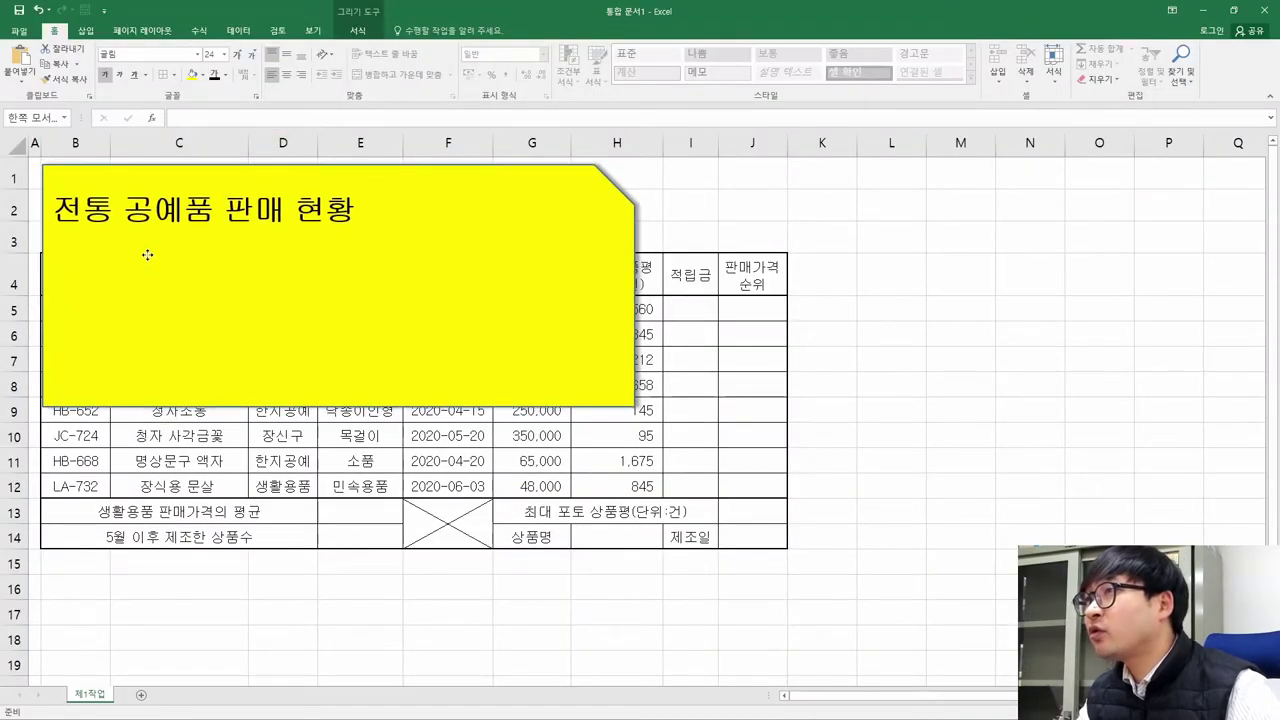
pyautogui.hotkey('alt', 'Tab')
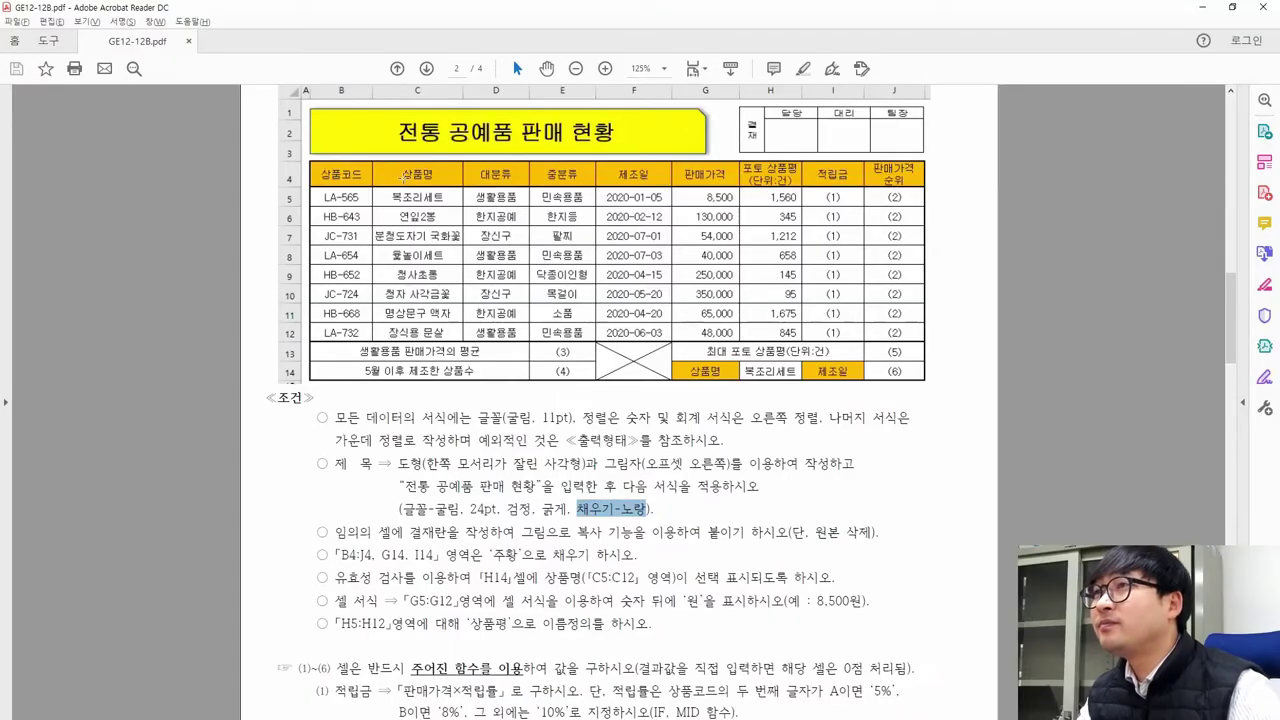
pyautogui.hotkey('alt', 'Tab')
pyautogui.click(231, 283)
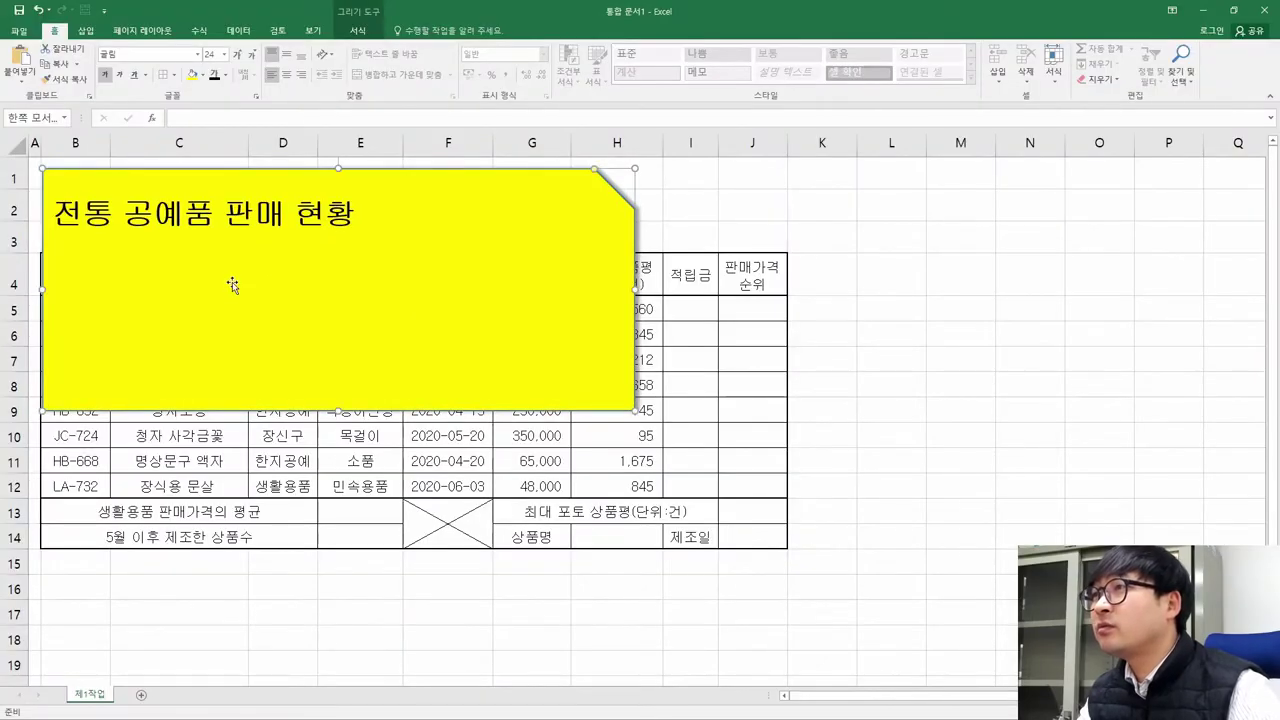
# Shrink the title shape to fit rows 1 to 3 from column B to about mid-column G, matching the PDF sample
pyautogui.hotkey('alt', 'Tab')
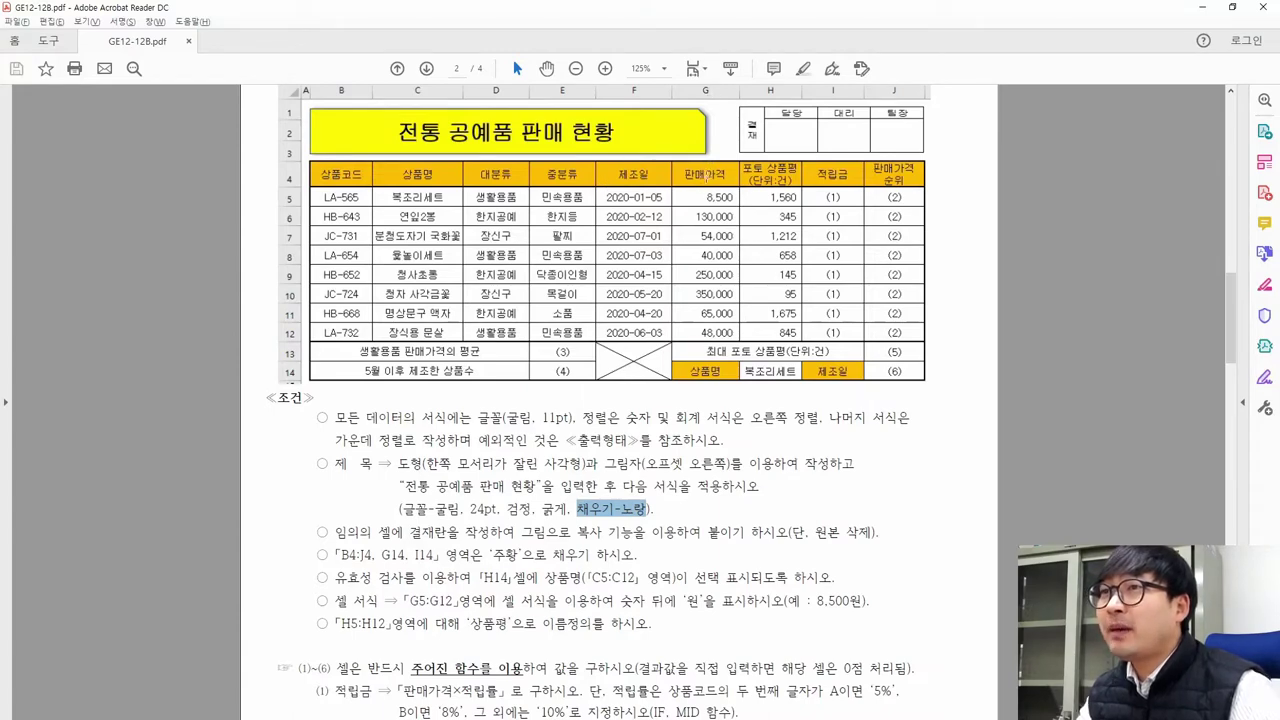
pyautogui.hotkey('alt', 'Tab')
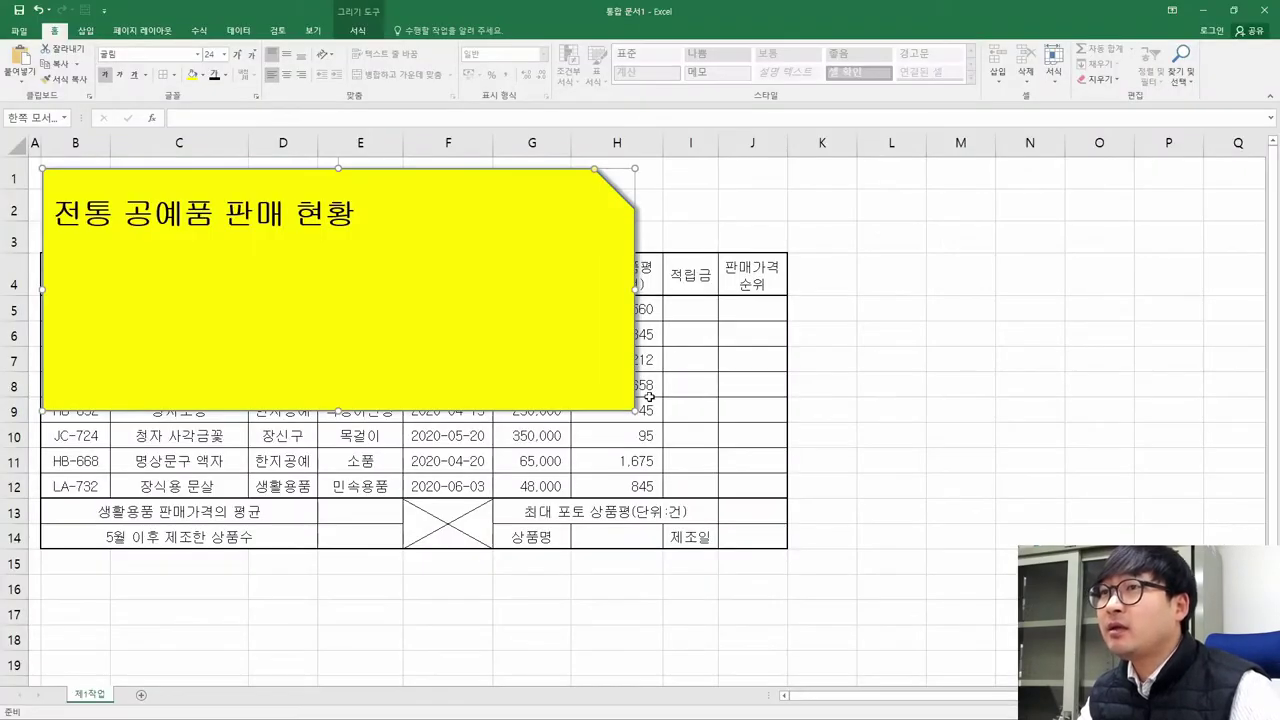
pyautogui.moveTo(633, 410); pyautogui.dragTo(535, 245)
pyautogui.hotkey('alt', 'Tab')
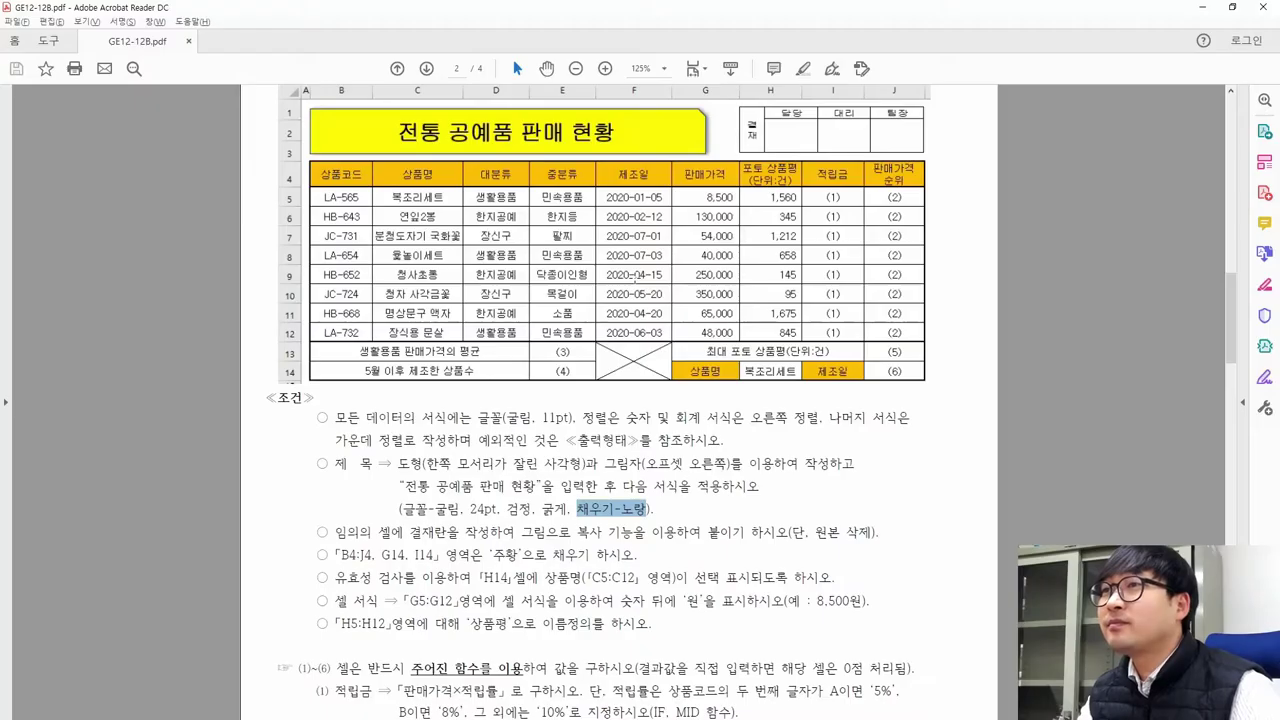
pyautogui.hotkey('alt', 'Tab')
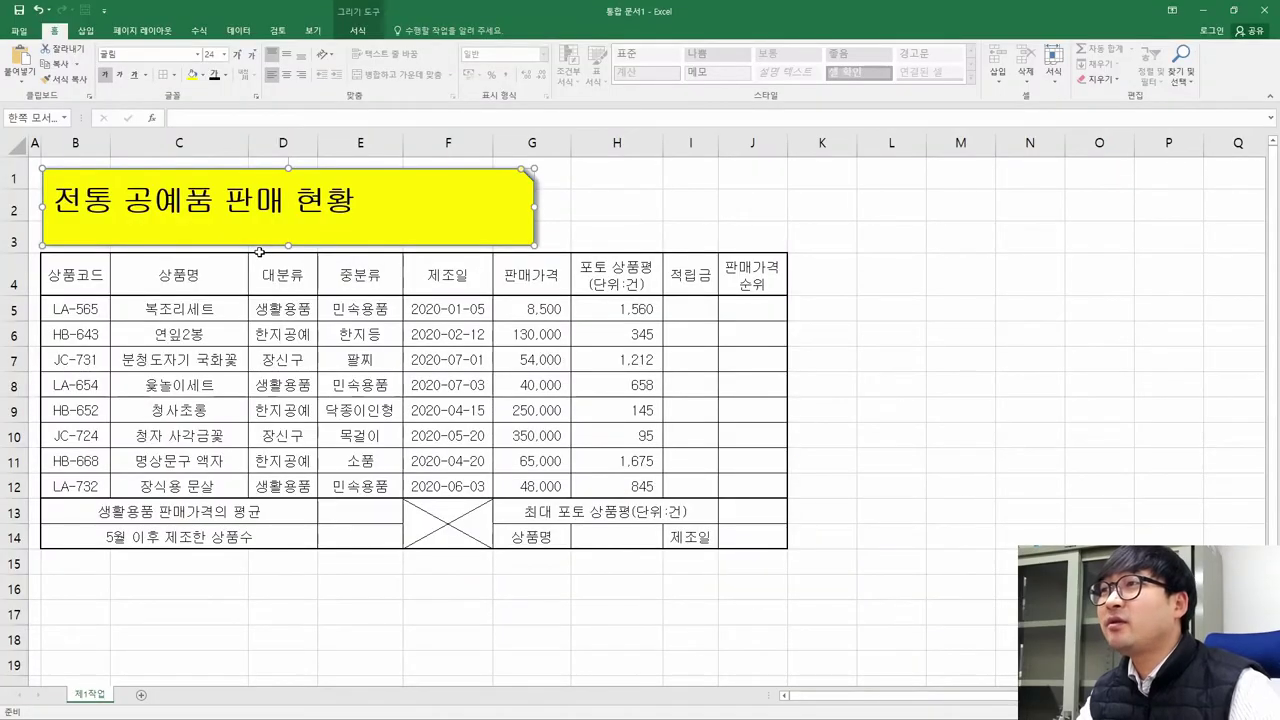
# Center the title shape's text horizontally and vertically in Excel, comparing it with the title in the PDF sample
pyautogui.hotkey('alt', 'Tab')
pyautogui.hotkey('alt', 'Tab')
pyautogui.hotkey('alt', 'Tab')
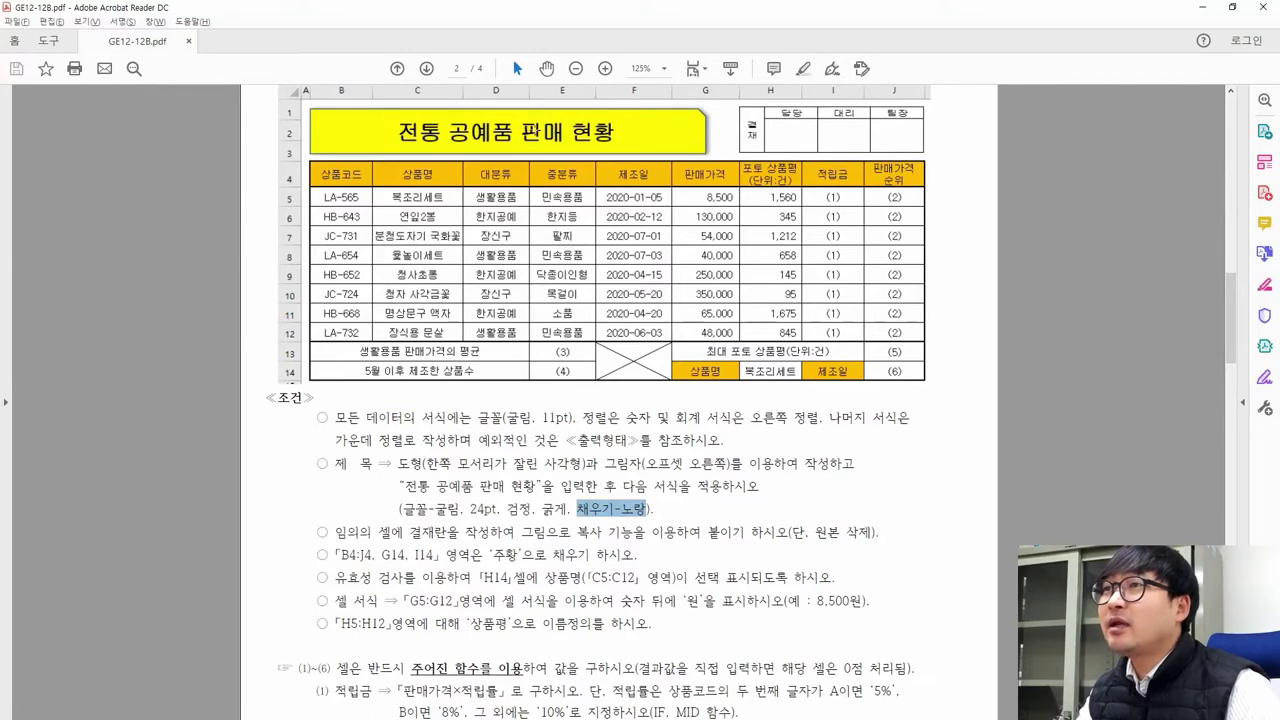
pyautogui.moveTo(390, 121); pyautogui.dragTo(618, 142)
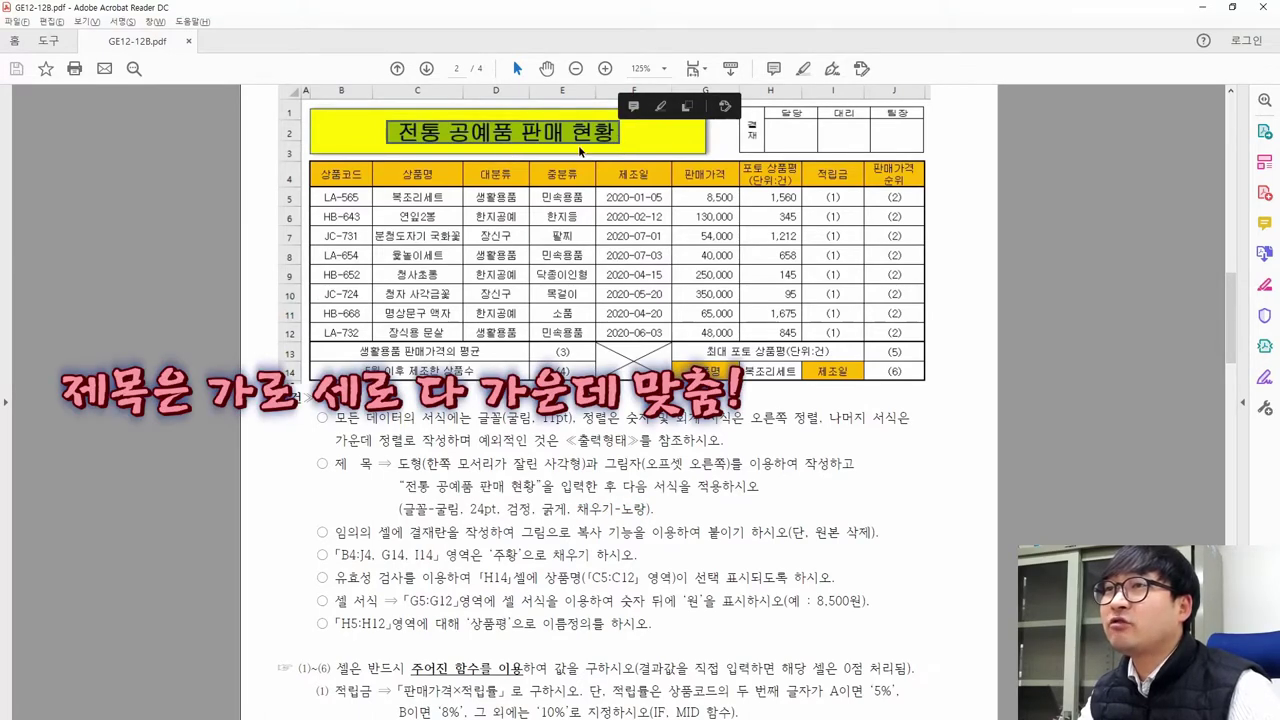
pyautogui.hotkey('alt', 'Tab')
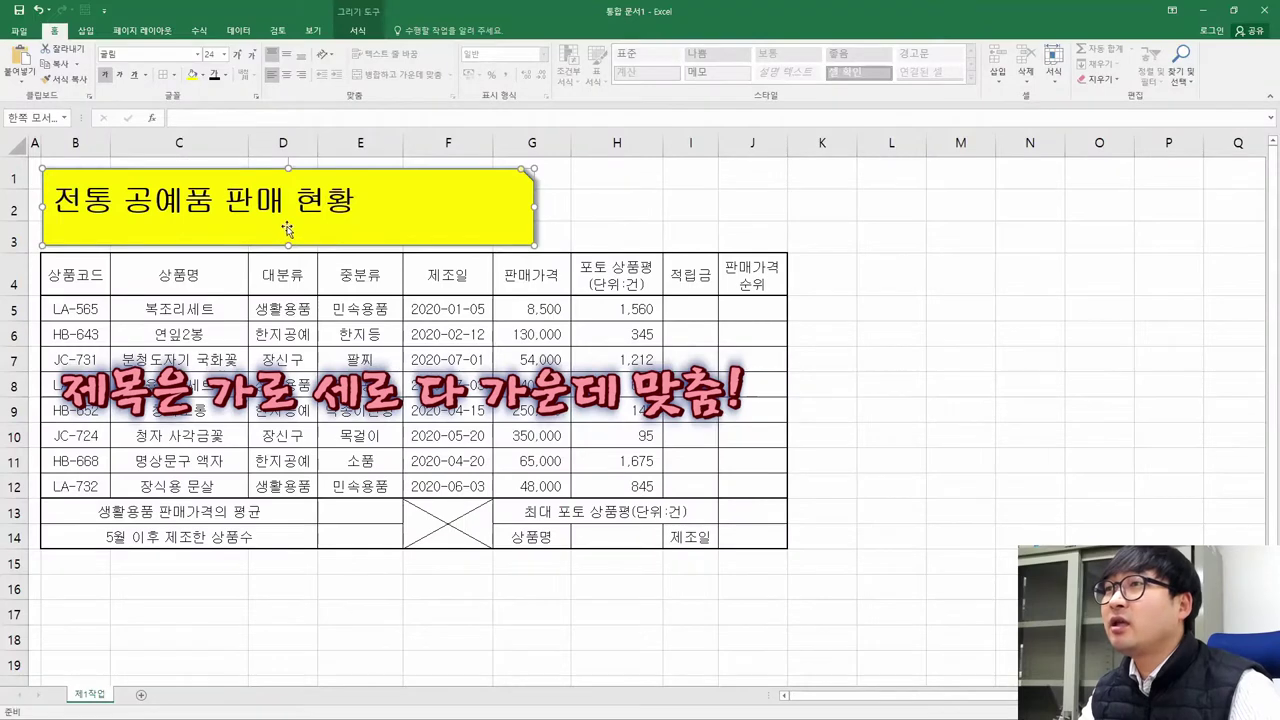
pyautogui.click(287, 75)
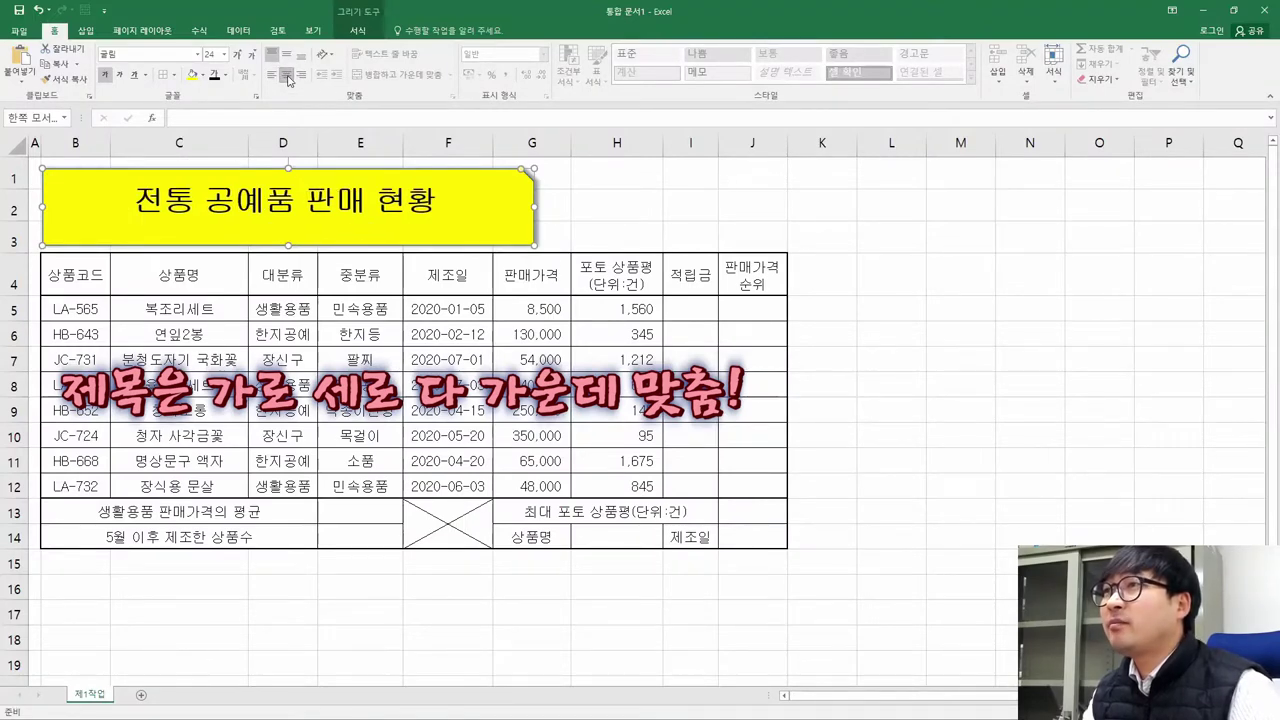
pyautogui.click(287, 57)
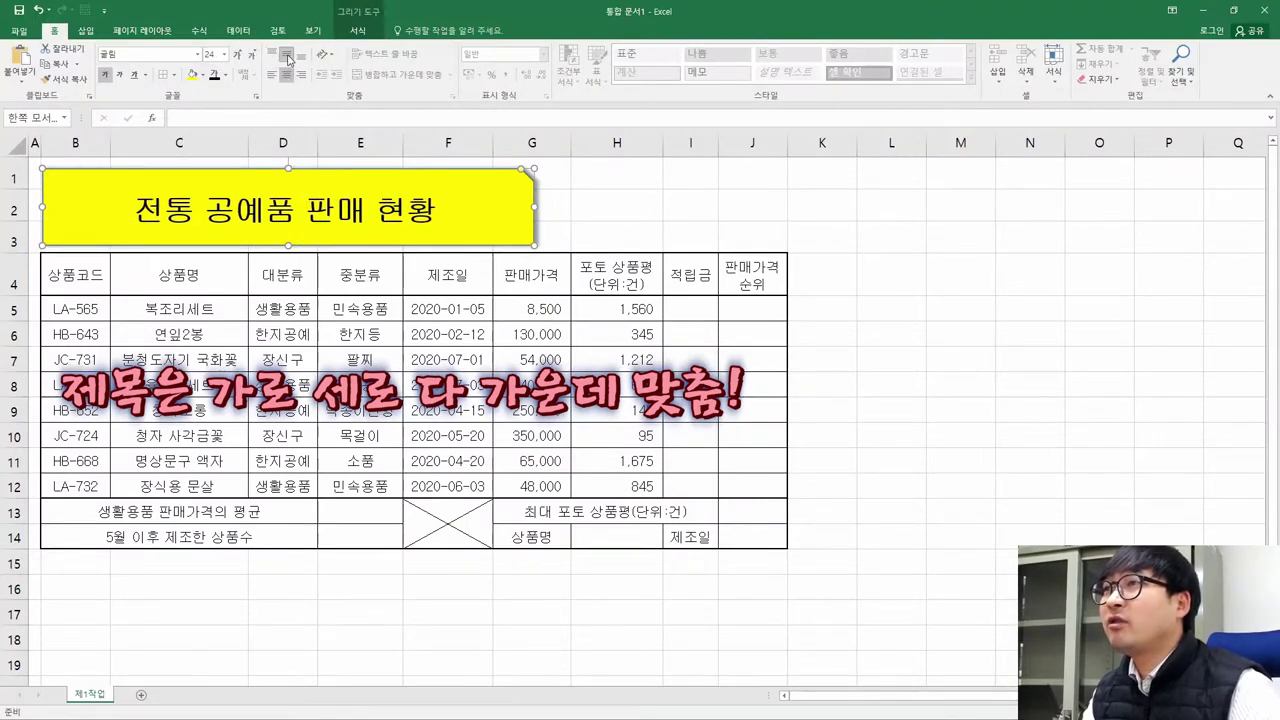
pyautogui.hotkey('alt', 'Tab')
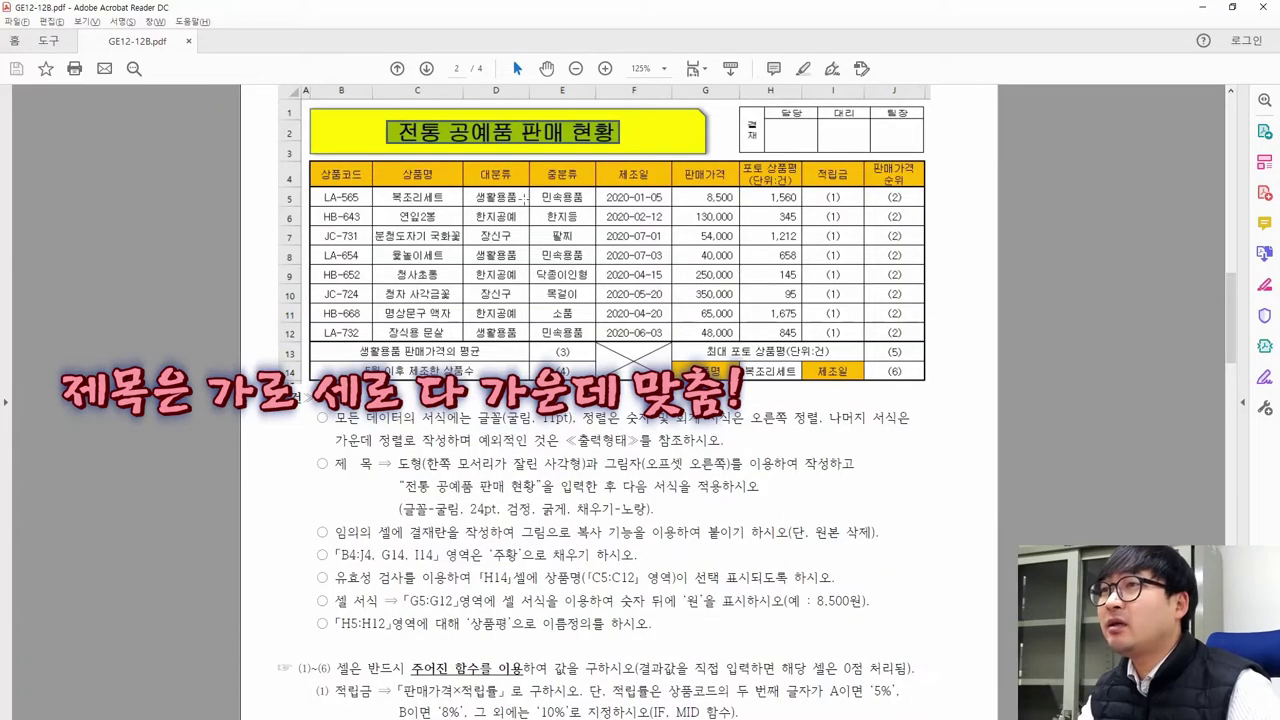
# Compare the finished title shape in Excel with the title in the PDF's 출력형태 sample
pyautogui.scroll(1, 750, 400)
pyautogui.hotkey('alt', 'Tab')
pyautogui.click(514, 356)
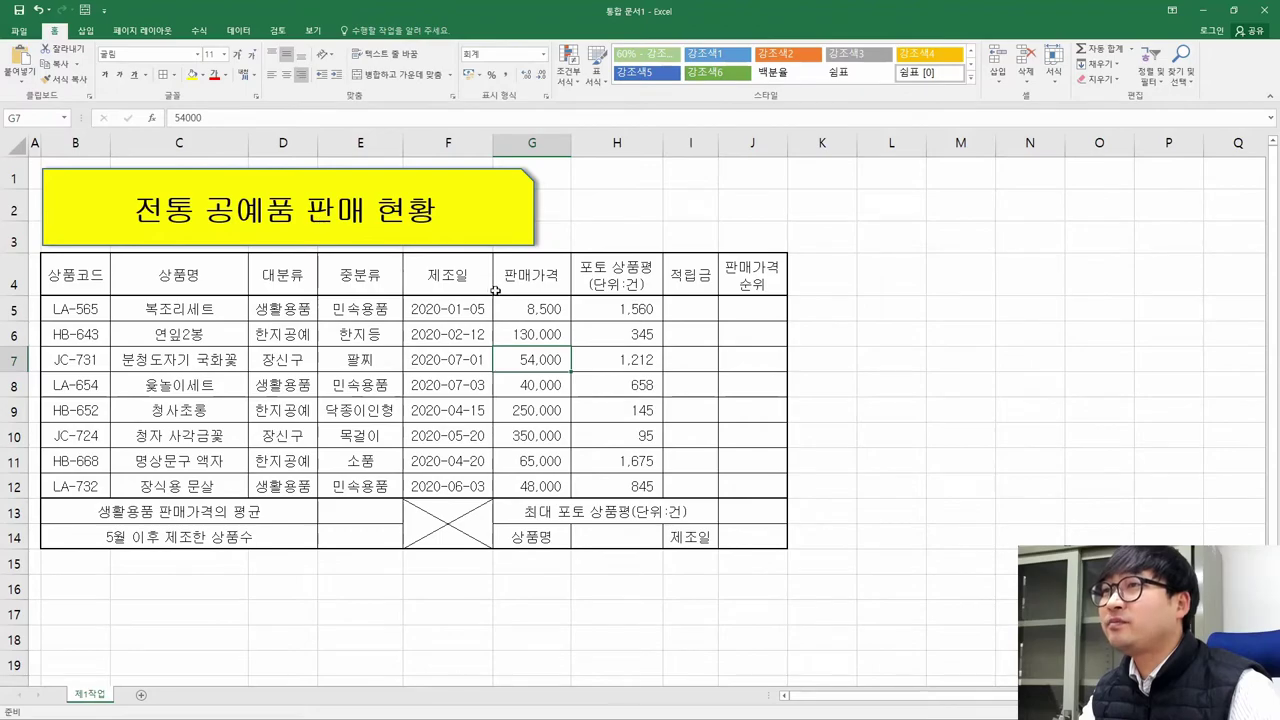
pyautogui.hotkey('alt', 'Tab')
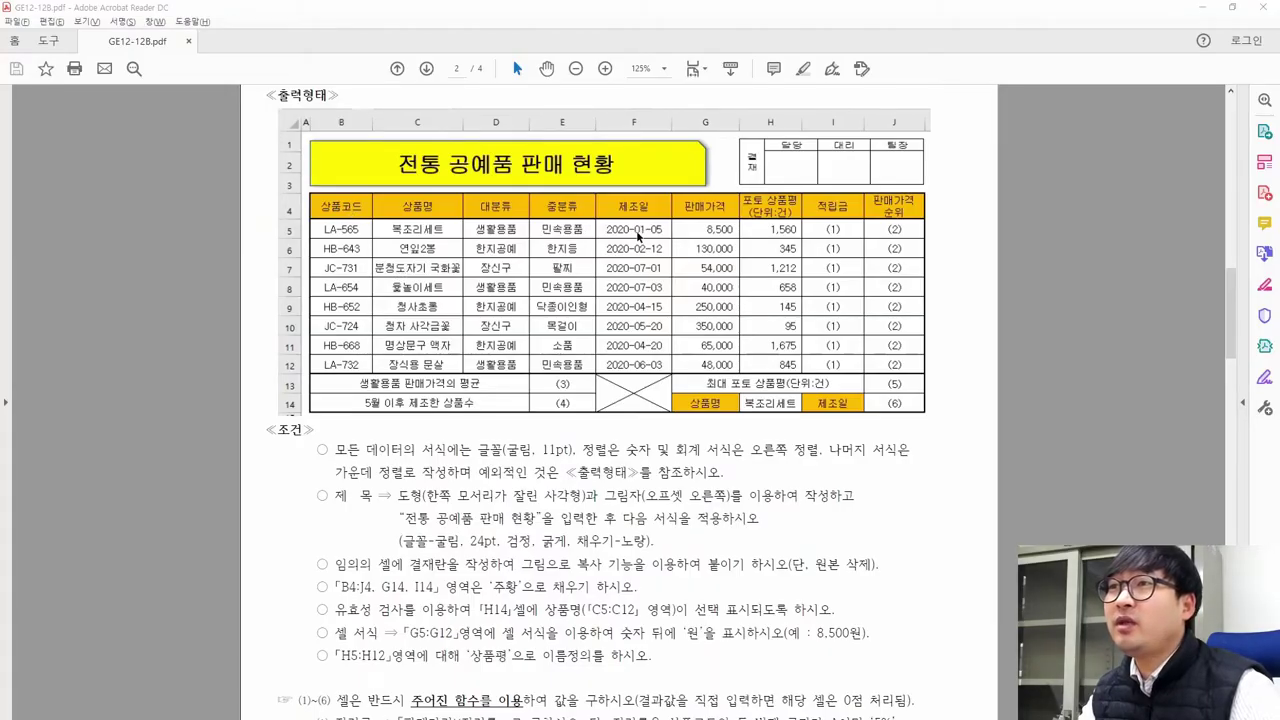
pyautogui.hotkey('alt', 'Tab')
pyautogui.hotkey('alt', 'Tab')
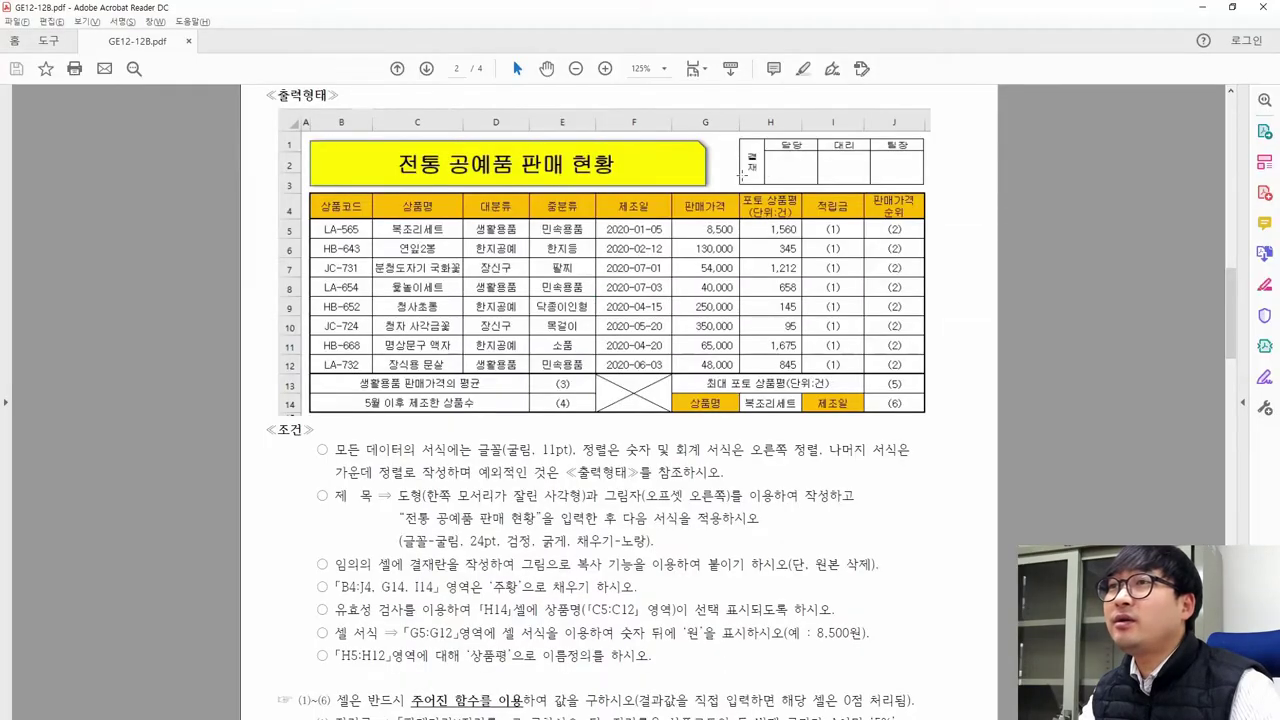
# Examine the PDF's condition about creating the 결재란 and pasting it as a picture, along with the approval box in the sample
pyautogui.moveTo(508, 519); pyautogui.dragTo(656, 541)
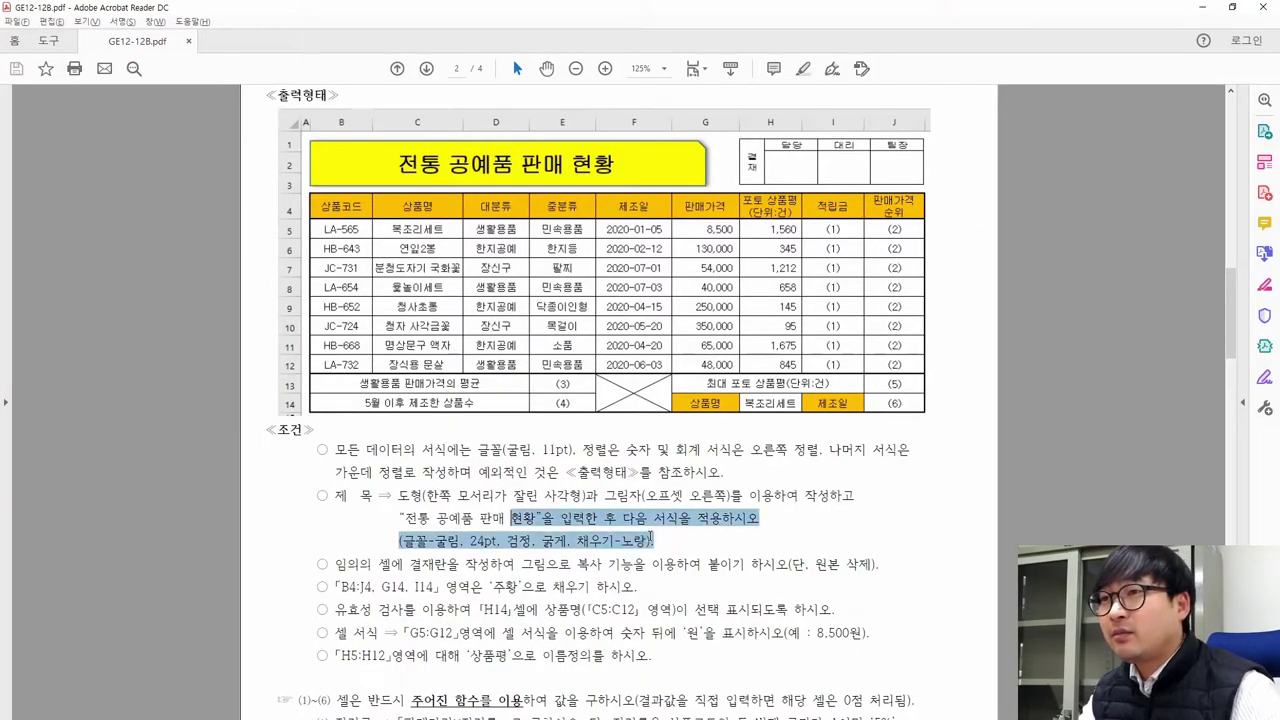
pyautogui.scroll(-1, 500, 515)
pyautogui.moveTo(335, 499); pyautogui.dragTo(514, 500)
pyautogui.scroll(2, 514, 500)
pyautogui.moveTo(736, 235); pyautogui.dragTo(931, 287)
pyautogui.click(497, 600)
pyautogui.scroll(-2, 494, 518)
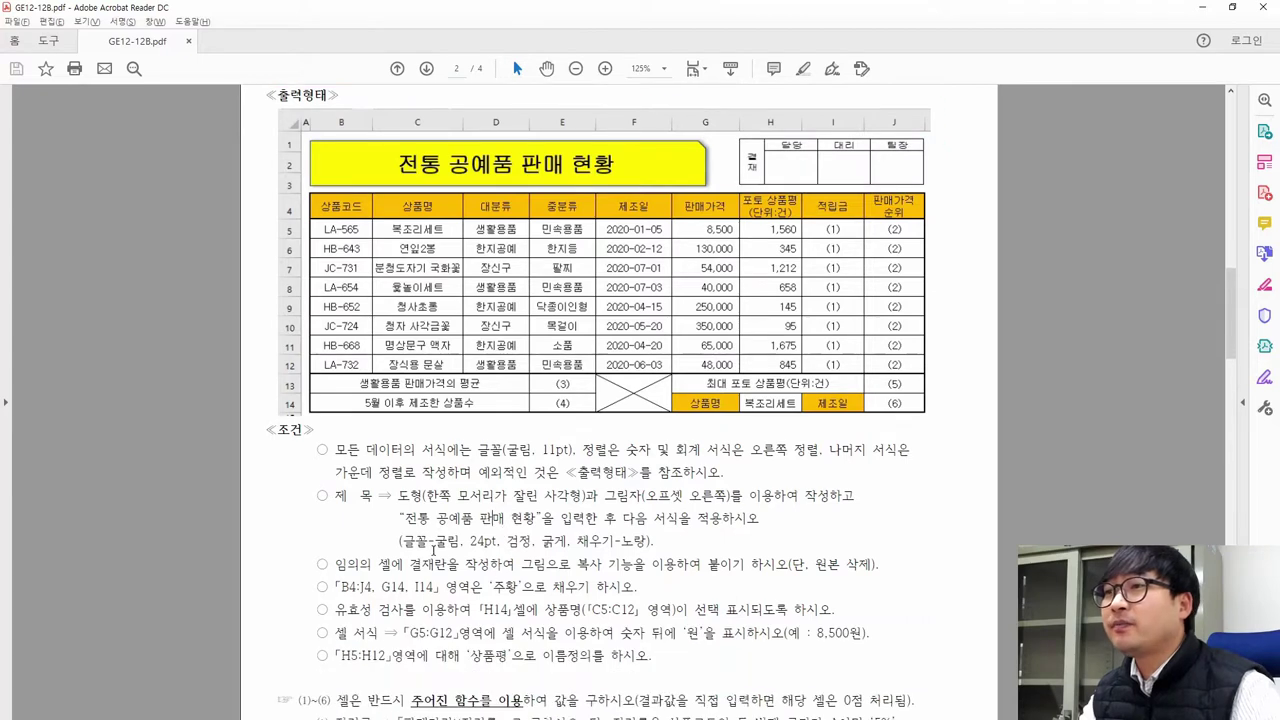
pyautogui.moveTo(378, 564); pyautogui.dragTo(493, 570)
pyautogui.hotkey('alt', 'Tab')
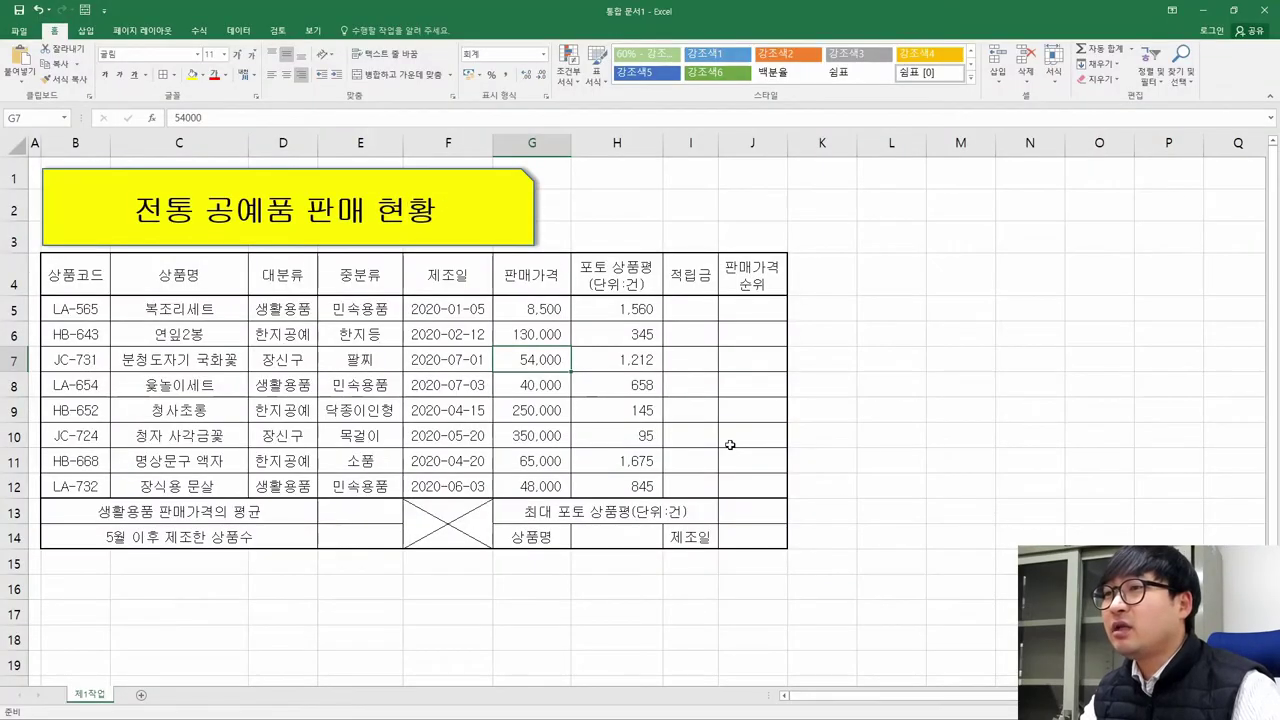
# Add a new blank worksheet after 제1작업 in Excel for building the approval box
pyautogui.click(526, 620)
pyautogui.click(180, 614)
pyautogui.click(200, 585)
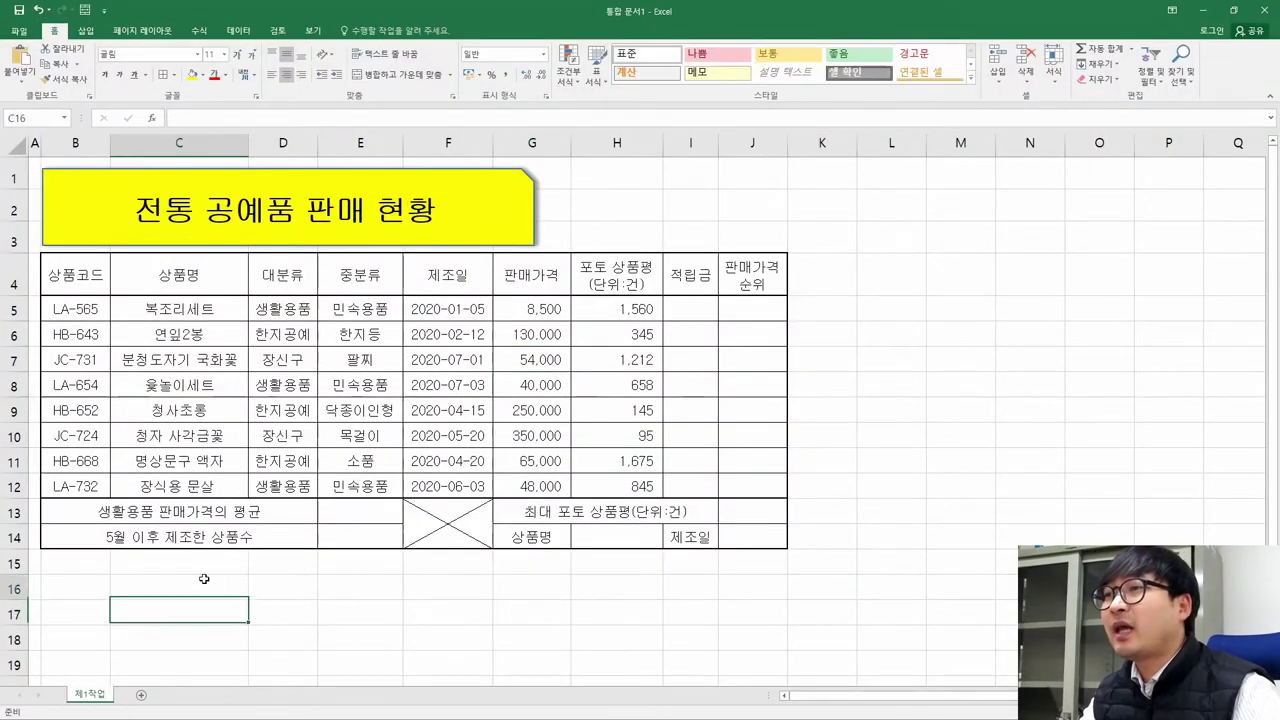
pyautogui.click(932, 366)
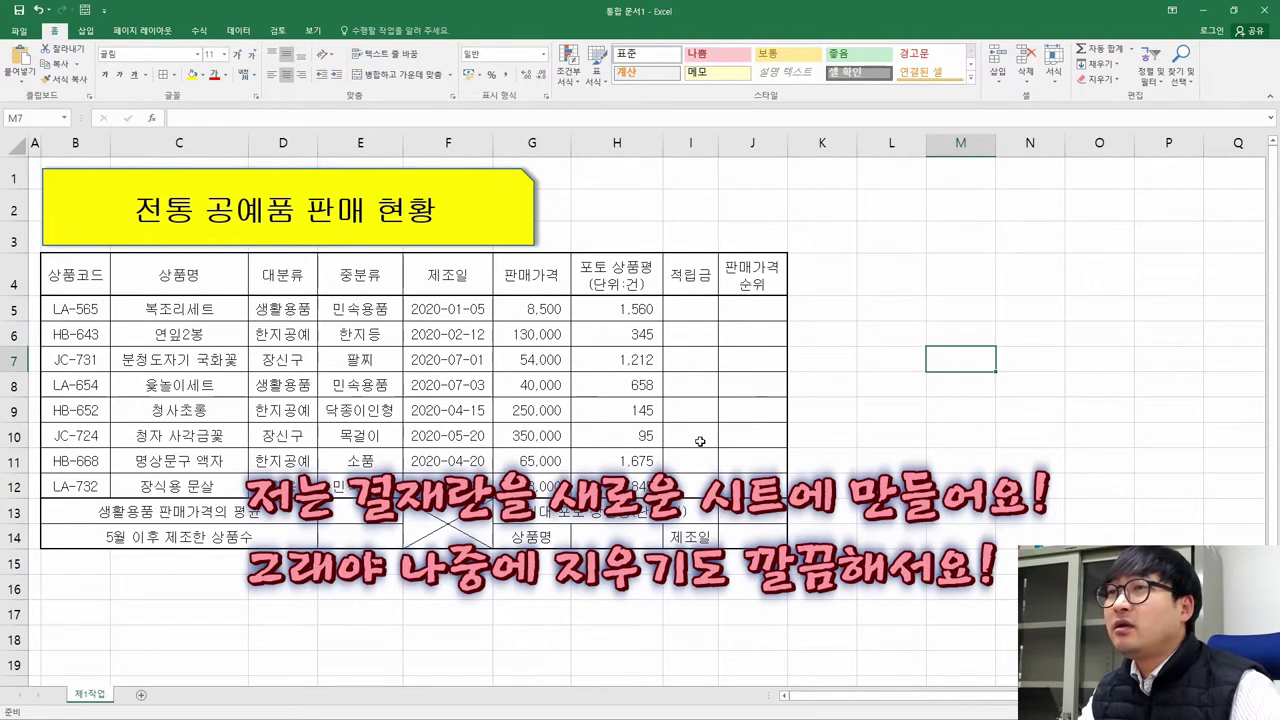
pyautogui.hotkey('alt', 'Tab')
pyautogui.hotkey('alt', 'Tab')
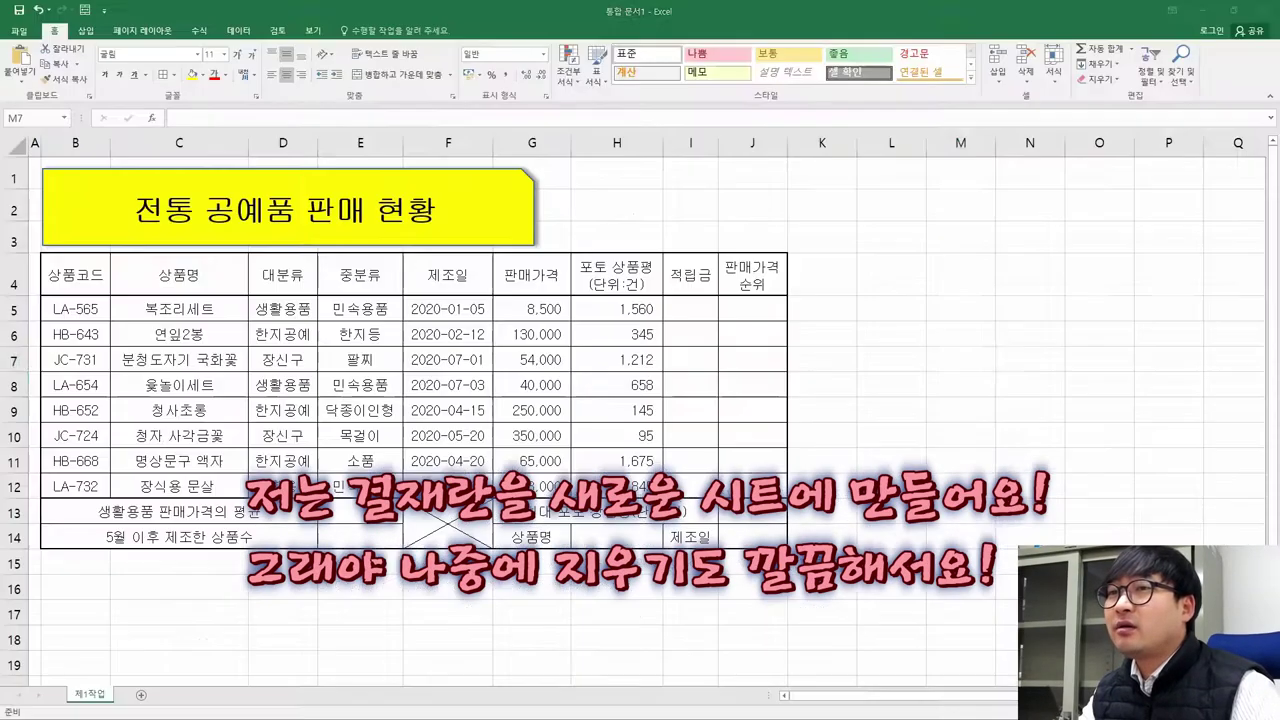
pyautogui.click(141, 696)
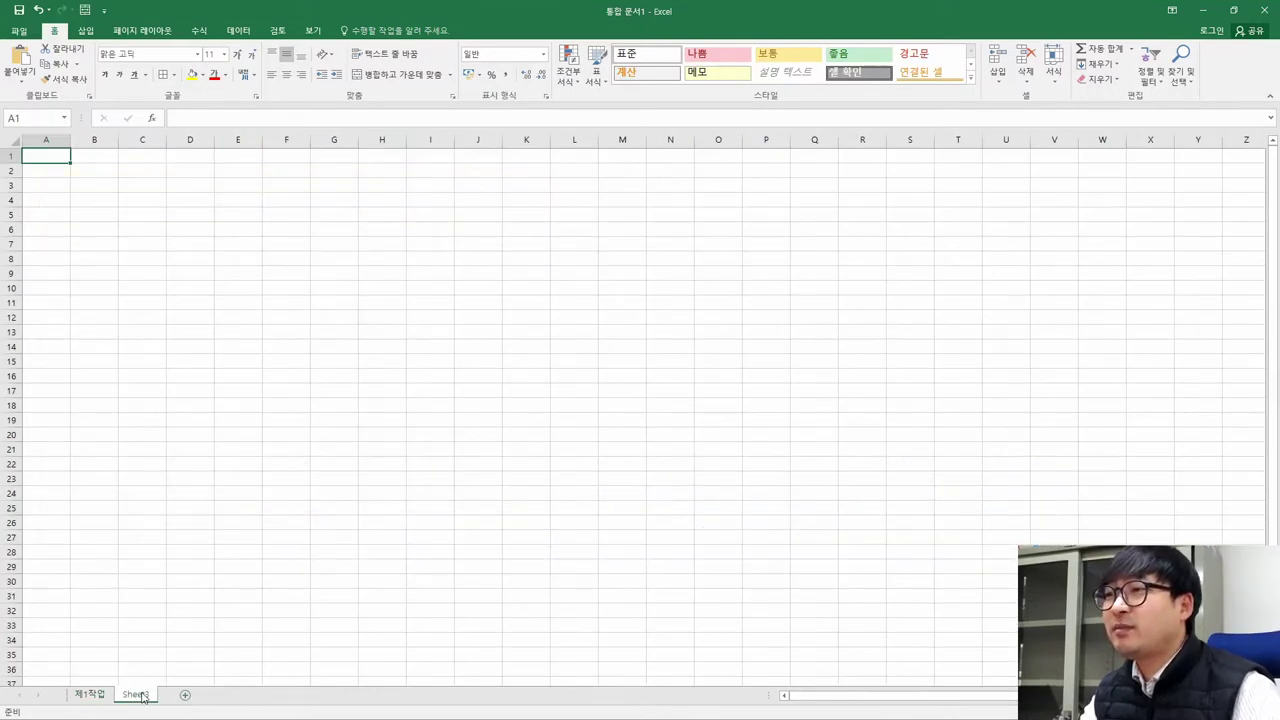
# Enter the approval box labels 결재, 담당, 대리 and 팀장 in cells C4 to F4 of the new sheet, following the PDF sample
pyautogui.hotkey('alt', 'Tab')
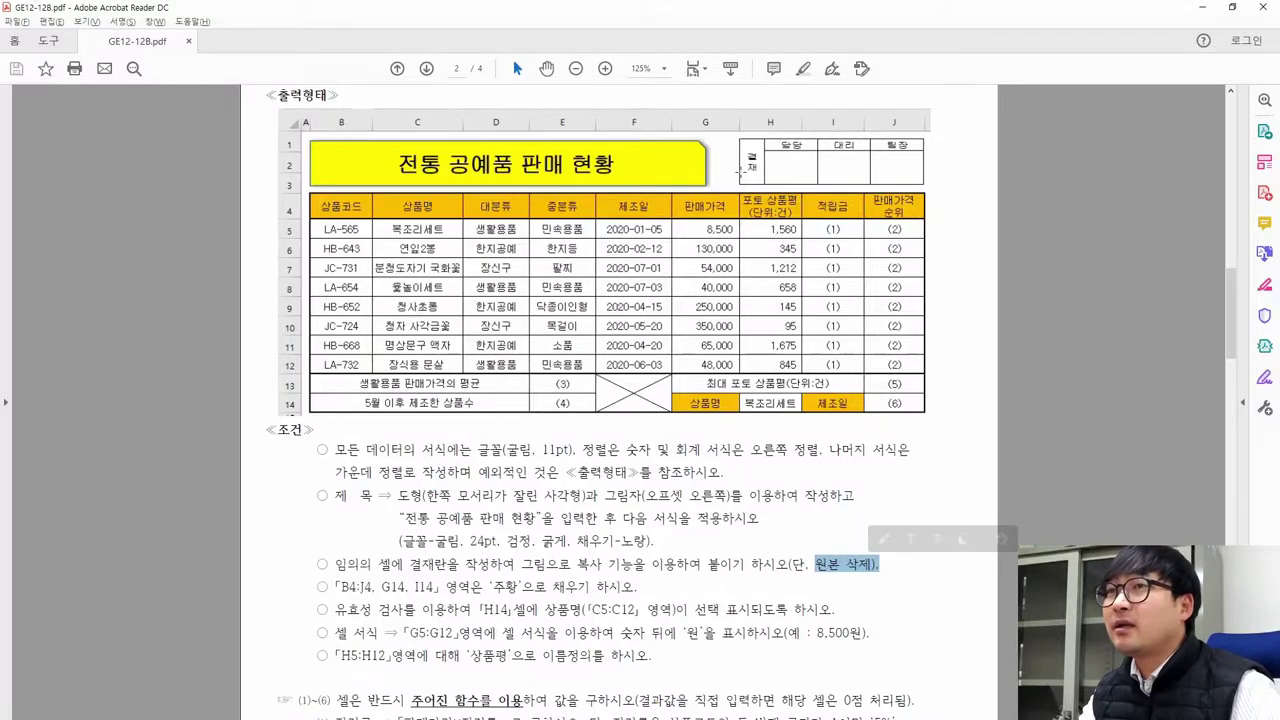
pyautogui.hotkey('alt', 'Tab')
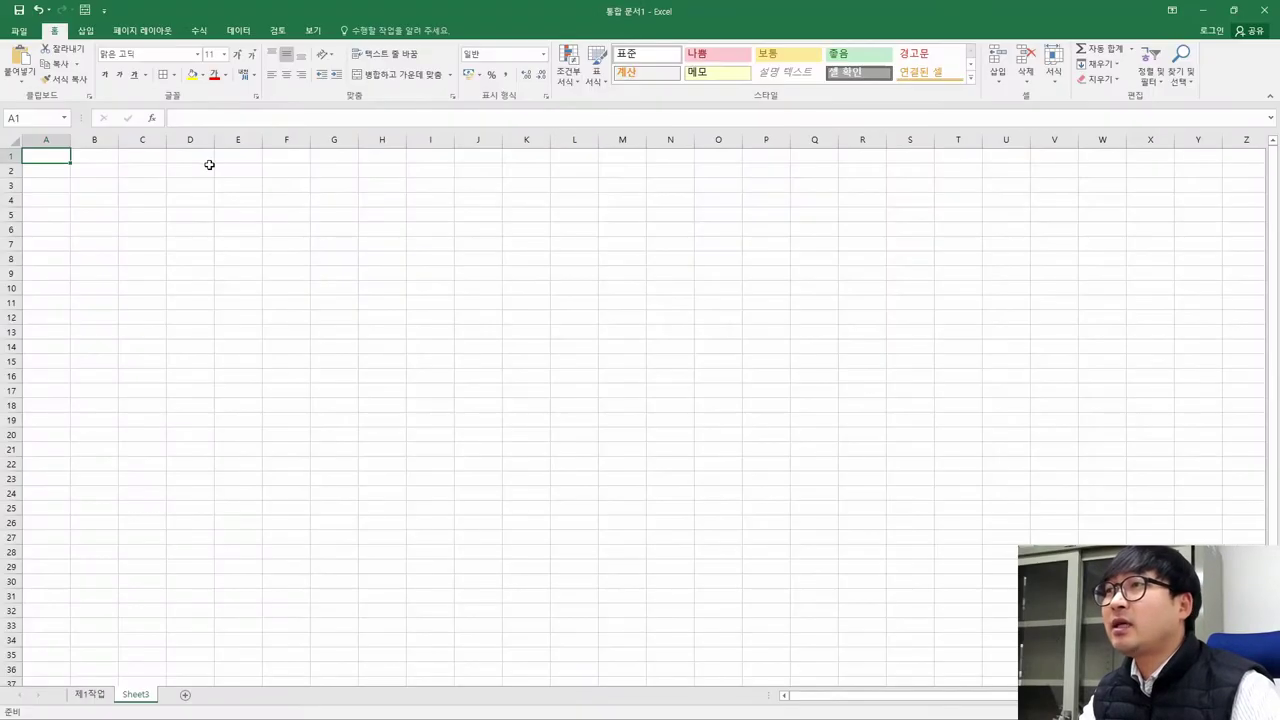
pyautogui.click(158, 205)
pyautogui.write('결재')
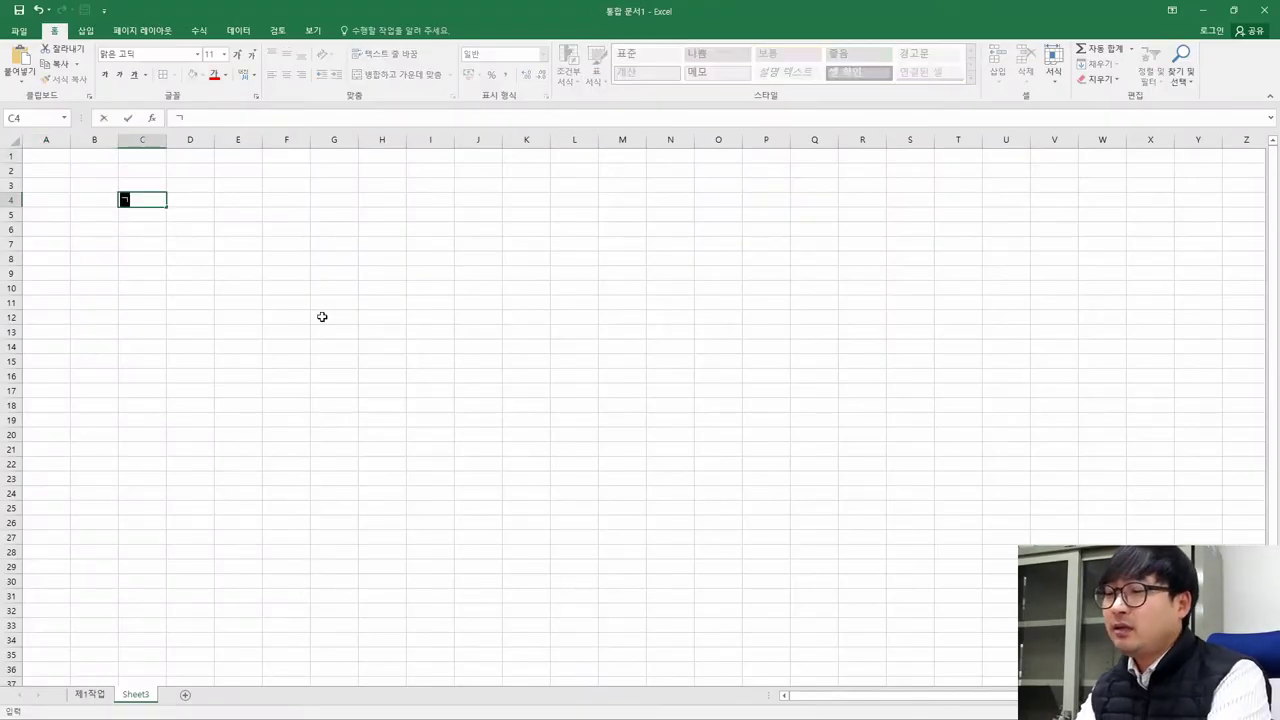
pyautogui.press('Tab')
pyautogui.write('담ㄷㅏㅇ')
pyautogui.press('Tab')
pyautogui.write('대리')
pyautogui.press('Tab')
pyautogui.write('ㅌㅣㅁ장')
pyautogui.press('Return')
# Make row 5 taller and merge and center C4:C5 for the 결재 label, following the PDF sample
pyautogui.hotkey('alt', 'Tab')
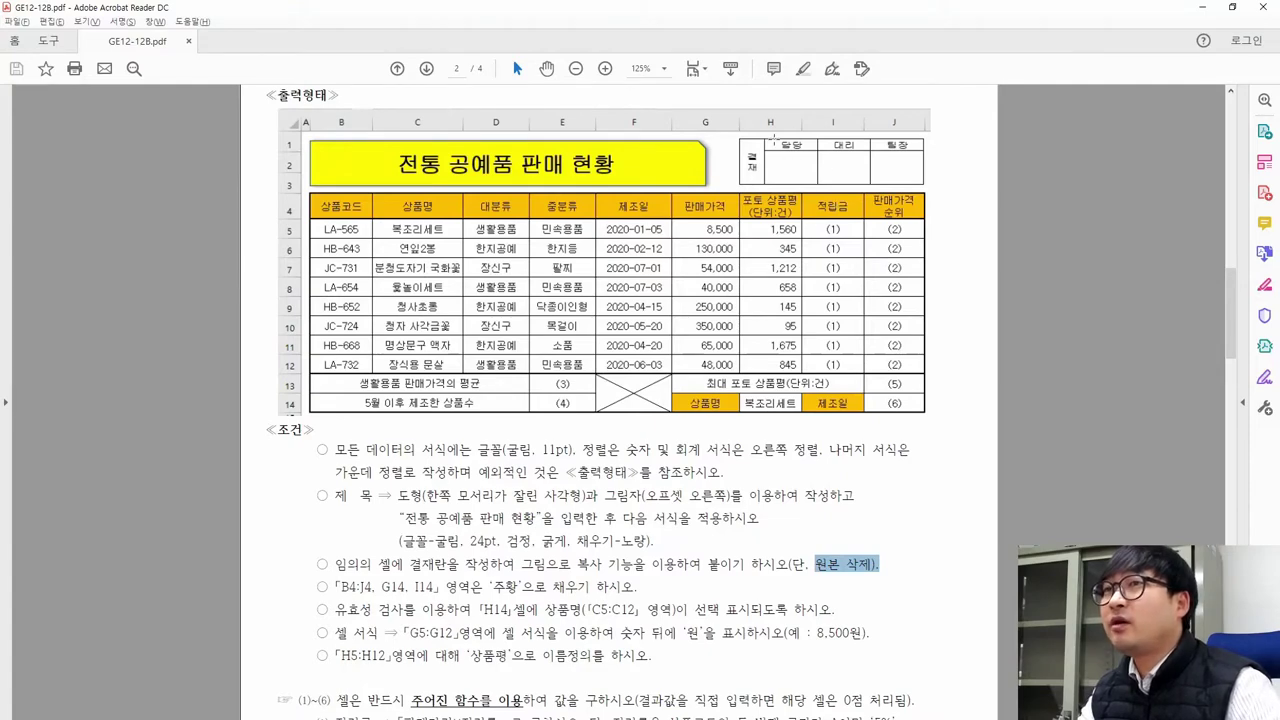
pyautogui.hotkey('alt', 'Tab')
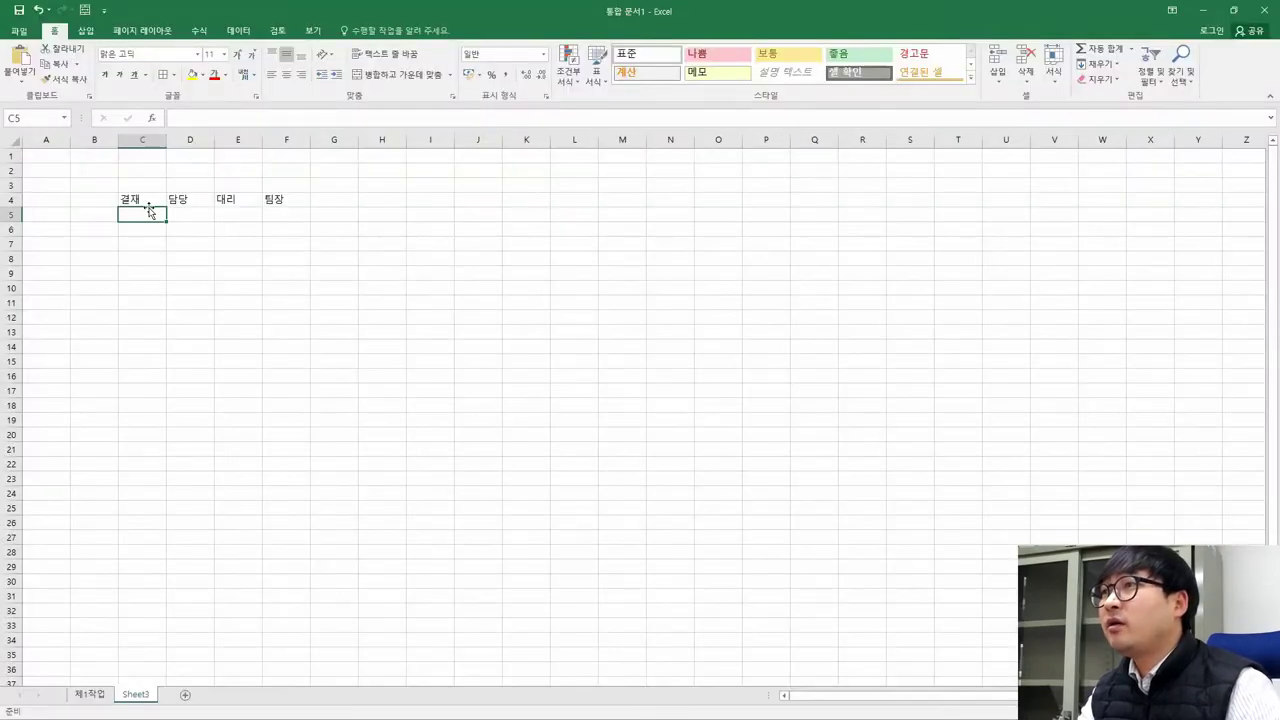
pyautogui.moveTo(12, 219); pyautogui.dragTo(12, 243)
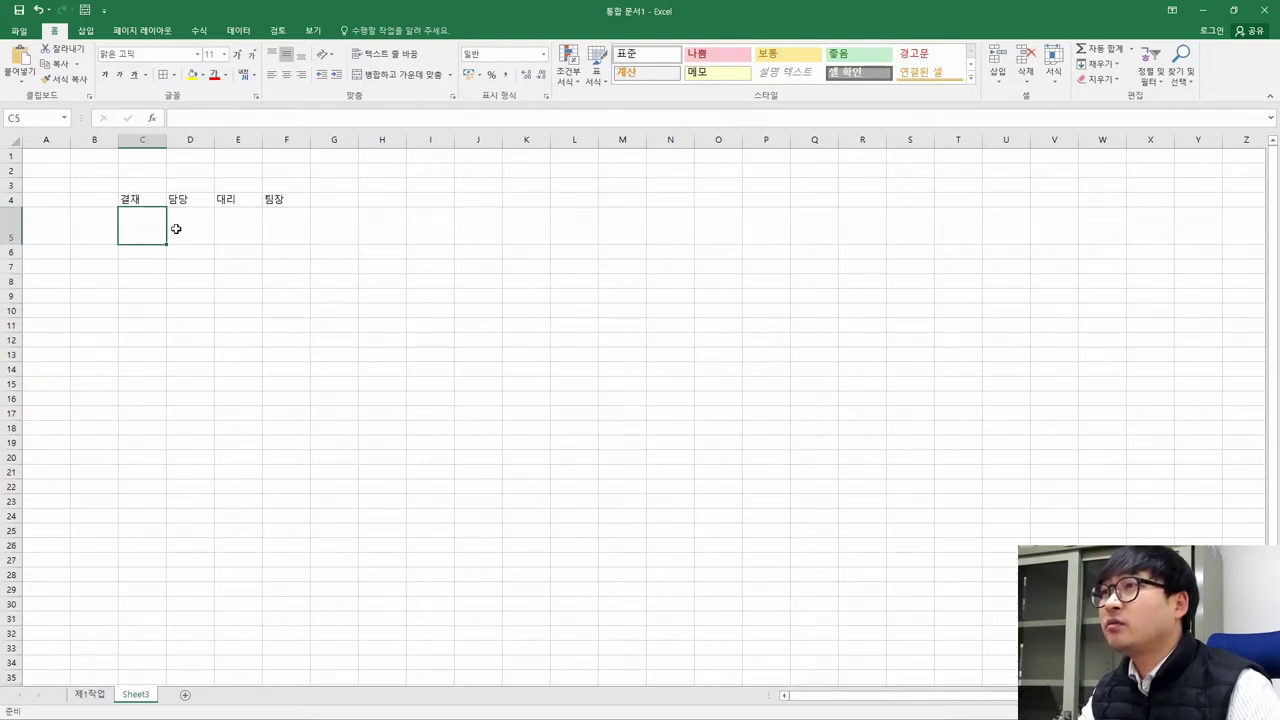
pyautogui.hotkey('alt', 'Tab')
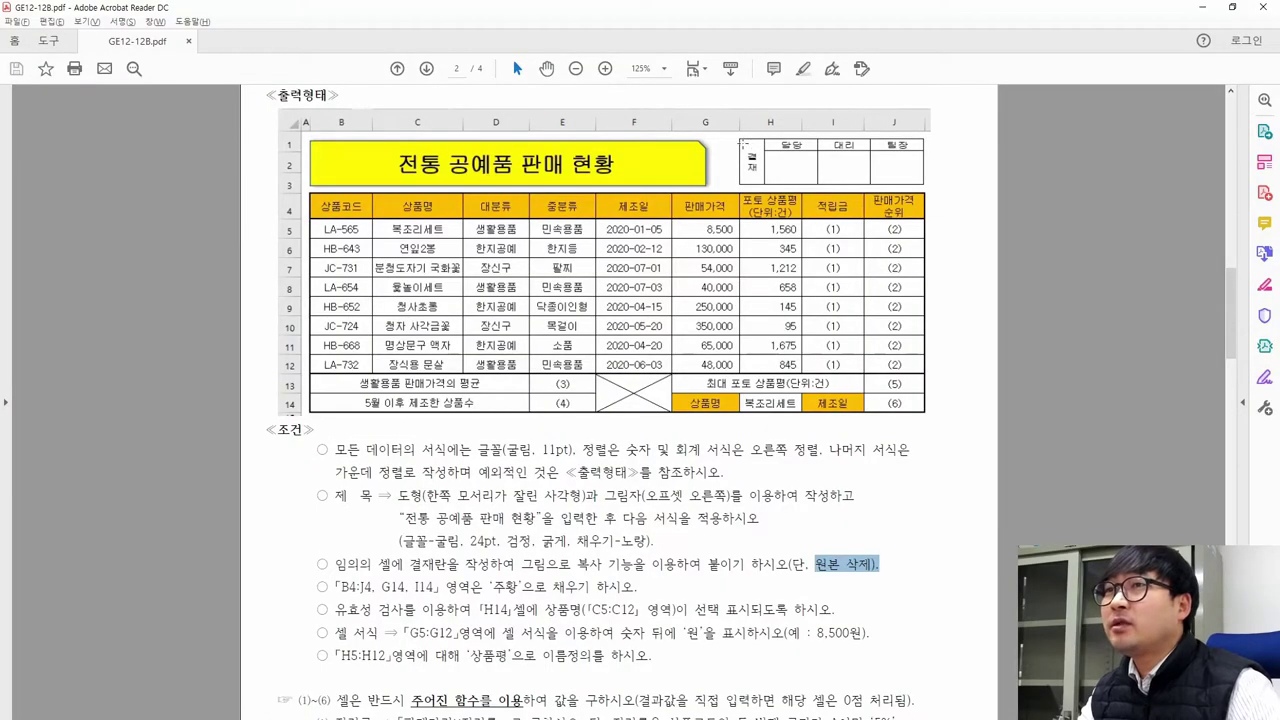
pyautogui.moveTo(743, 145); pyautogui.dragTo(766, 182)
pyautogui.hotkey('alt', 'Tab')
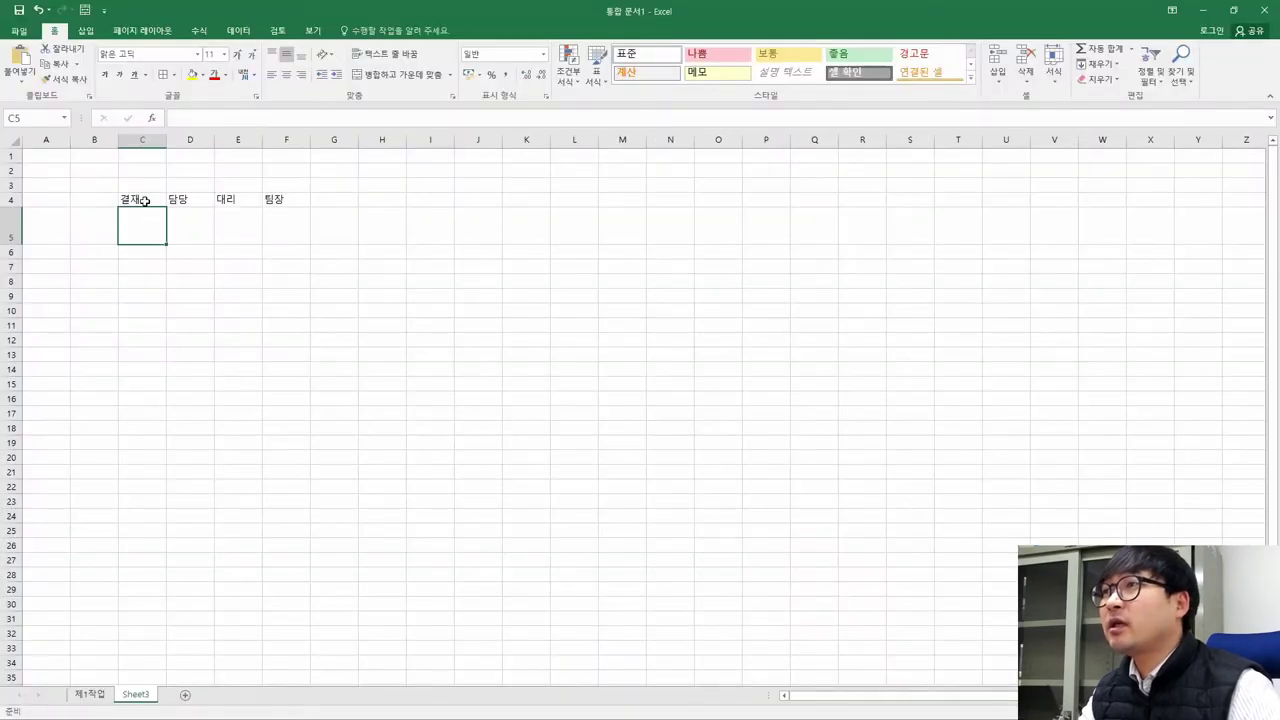
pyautogui.moveTo(145, 201); pyautogui.dragTo(145, 229)
pyautogui.click(372, 74)
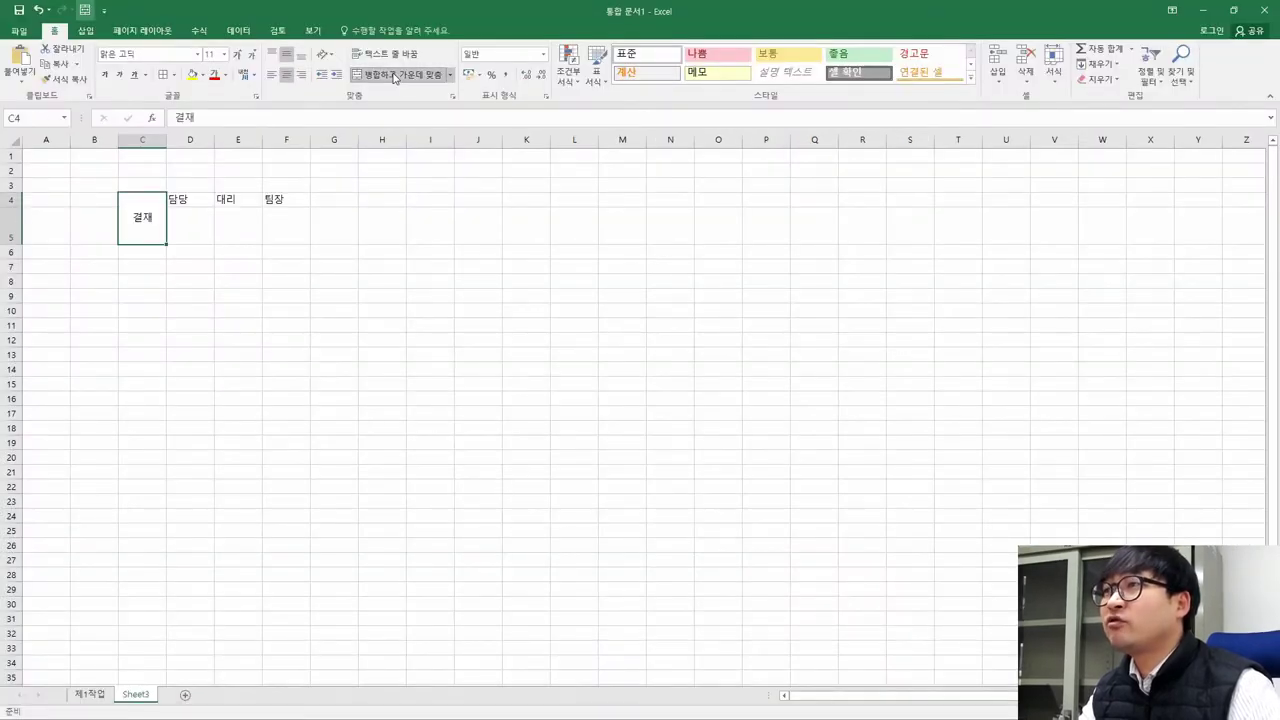
# Set the merged 결재 cell to vertical text and narrow column C to match the PDF sample
pyautogui.hotkey('alt', 'Tab')
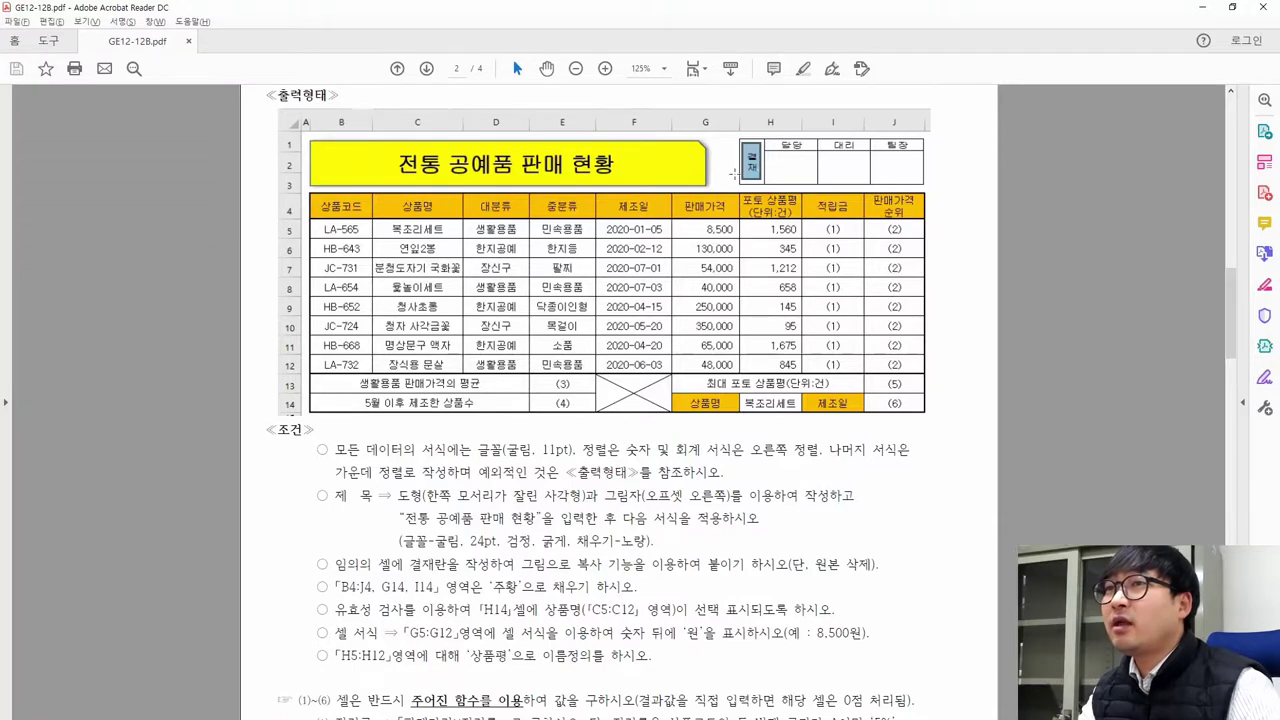
pyautogui.hotkey('alt', 'Tab')
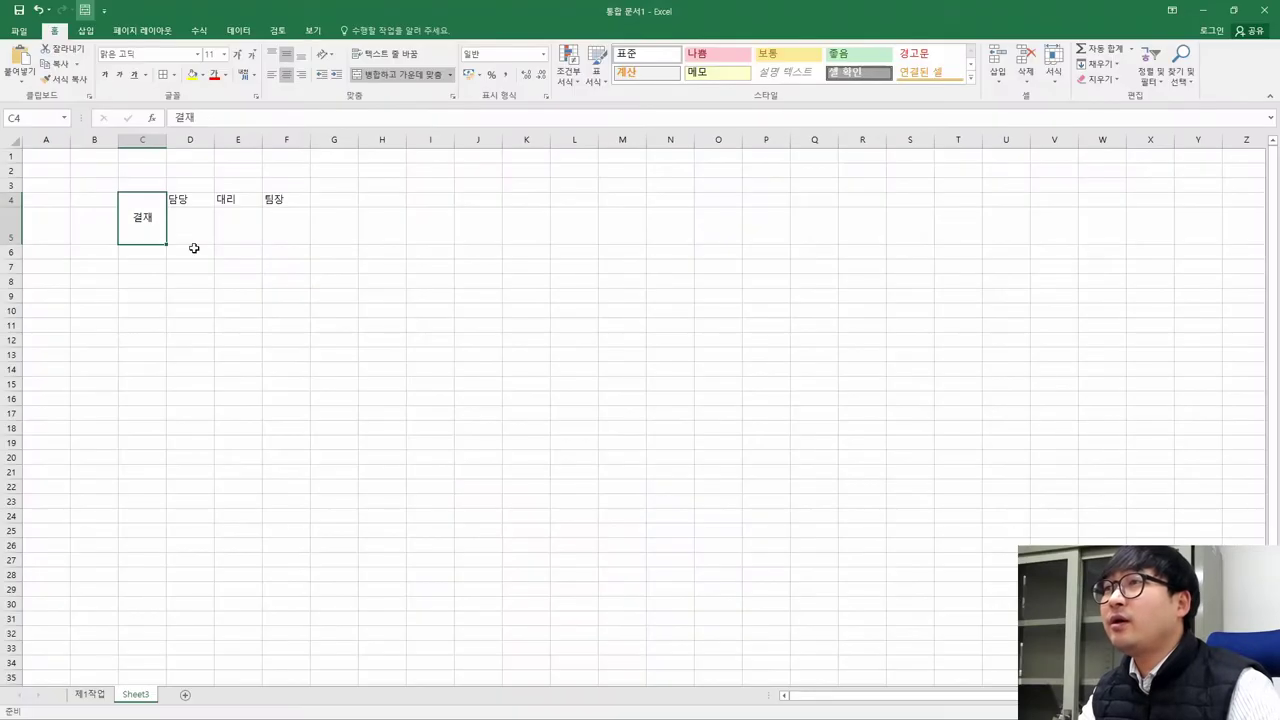
pyautogui.click(328, 56)
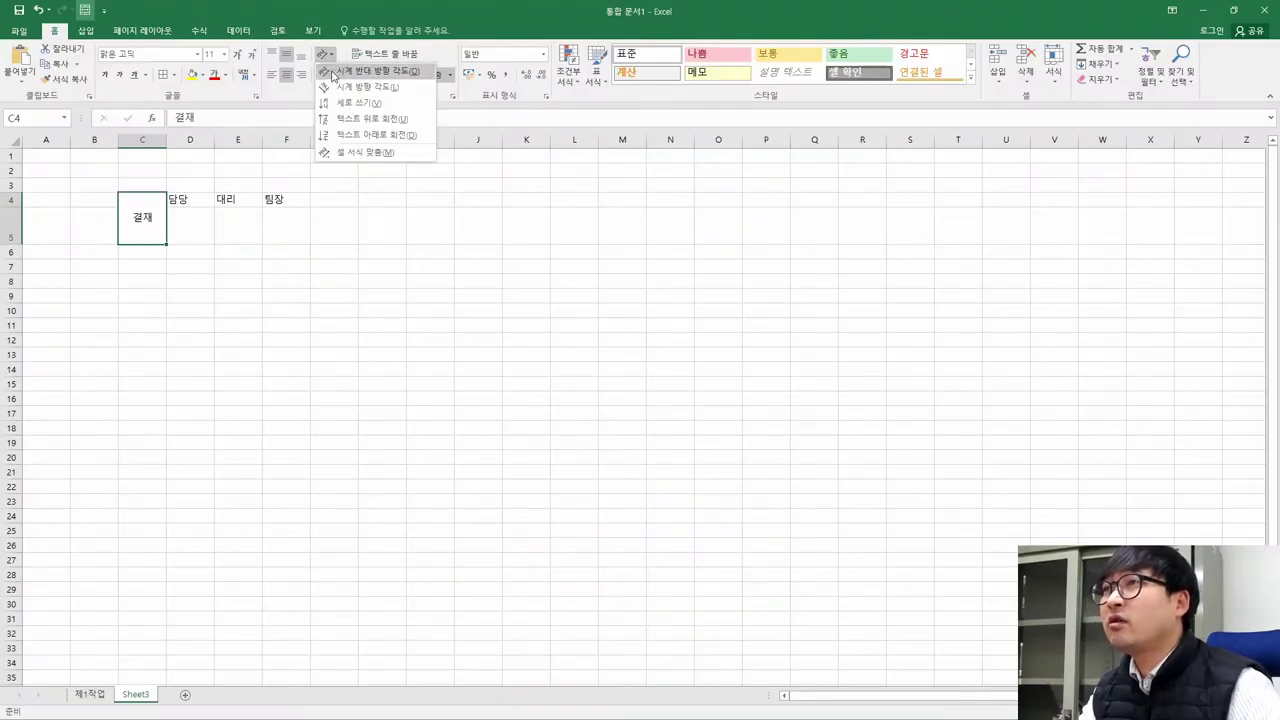
pyautogui.click(358, 101)
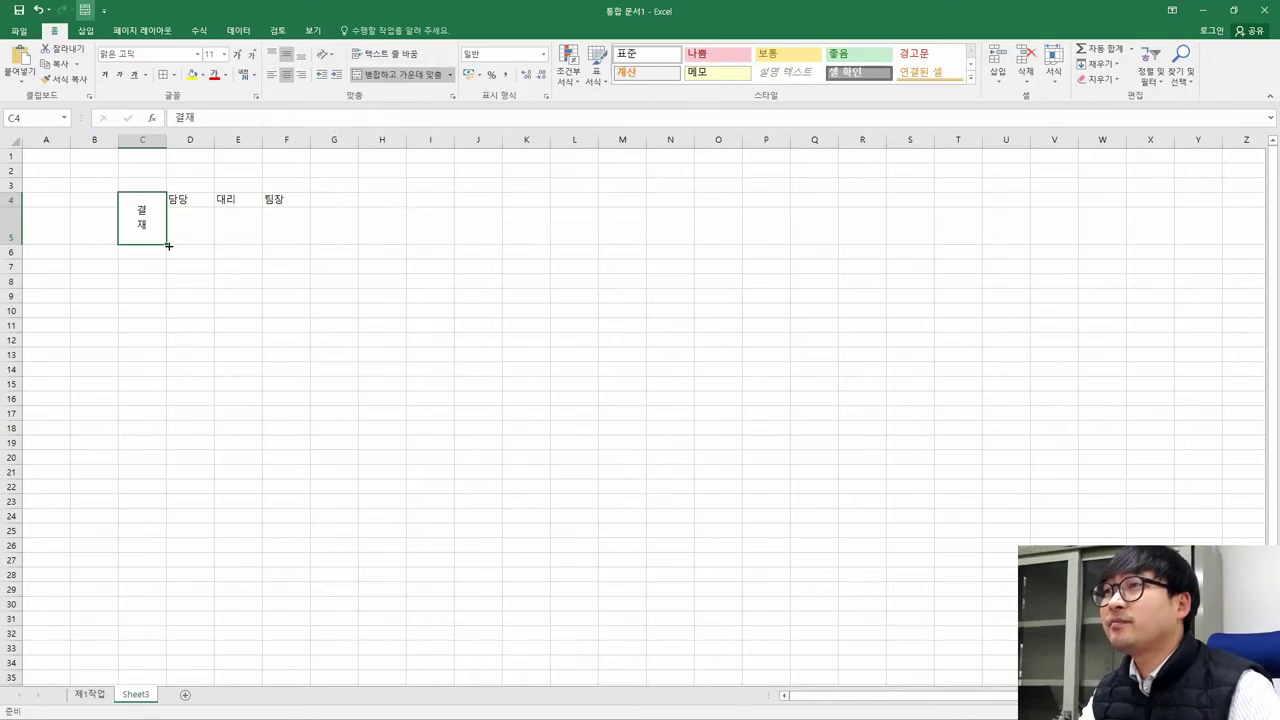
pyautogui.hotkey('alt', 'Tab')
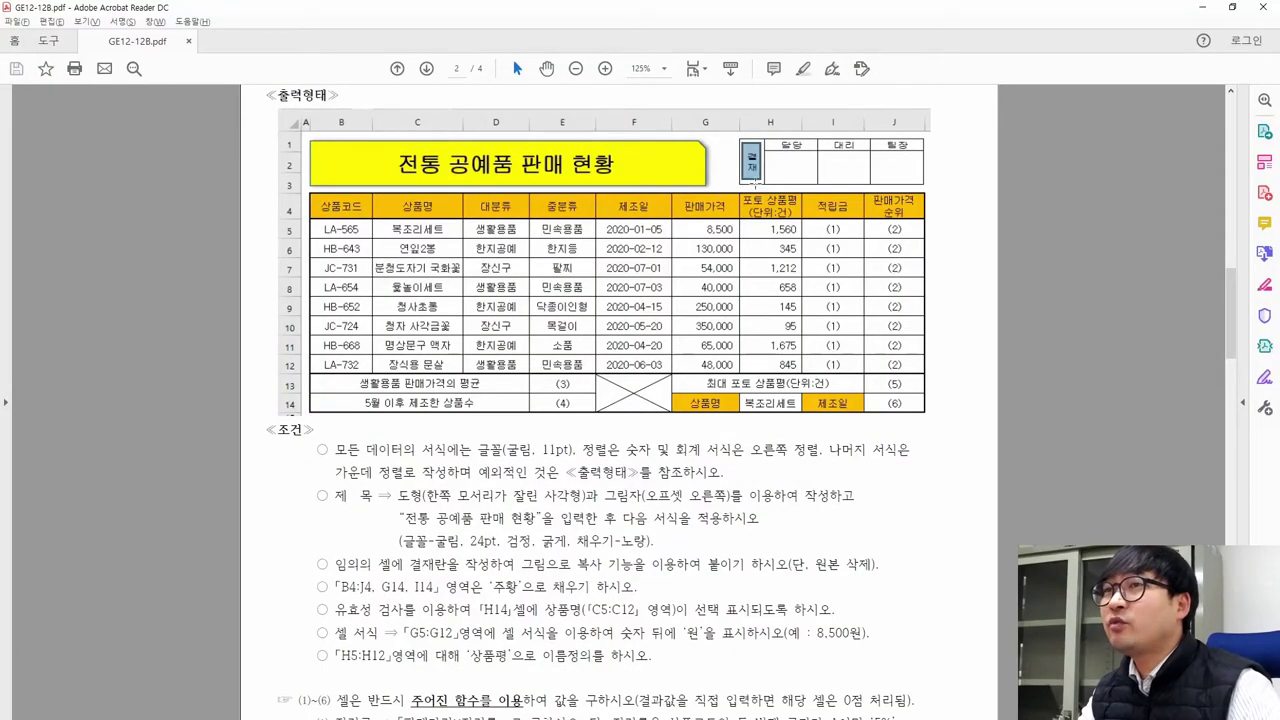
pyautogui.hotkey('alt', 'Tab')
pyautogui.moveTo(171, 142); pyautogui.dragTo(142, 142)
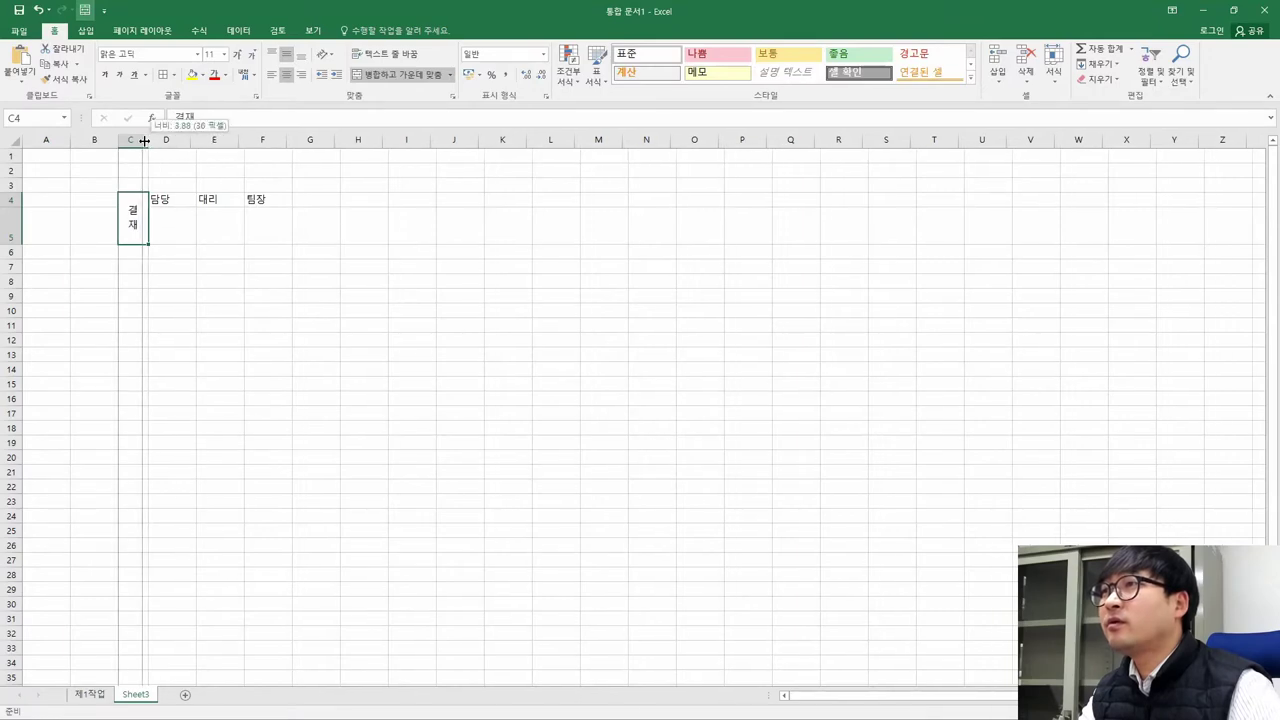
# Center the 담당, 대리 and 팀장 labels in D4:F4 horizontally, as in the PDF sample
pyautogui.click(171, 223)
pyautogui.click(197, 296)
pyautogui.hotkey('alt', 'Tab')
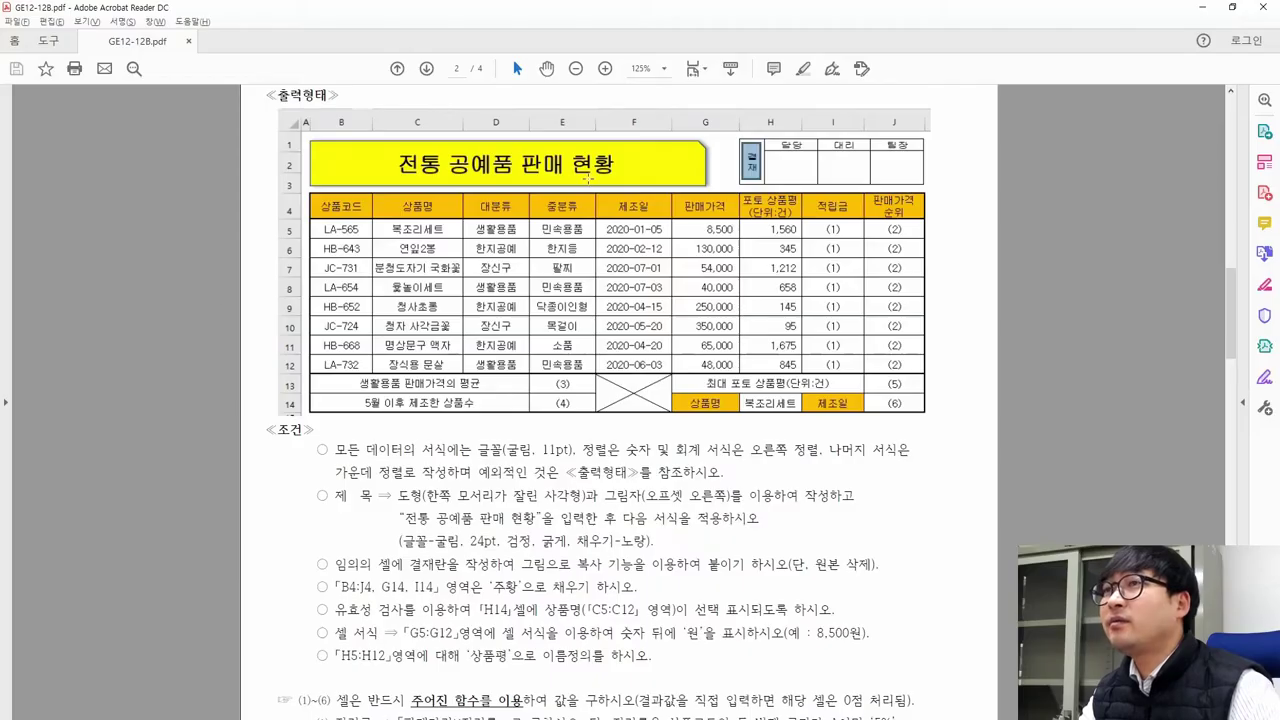
pyautogui.moveTo(772, 138); pyautogui.dragTo(920, 166)
pyautogui.hotkey('alt', 'Tab')
pyautogui.moveTo(162, 200); pyautogui.dragTo(272, 202)
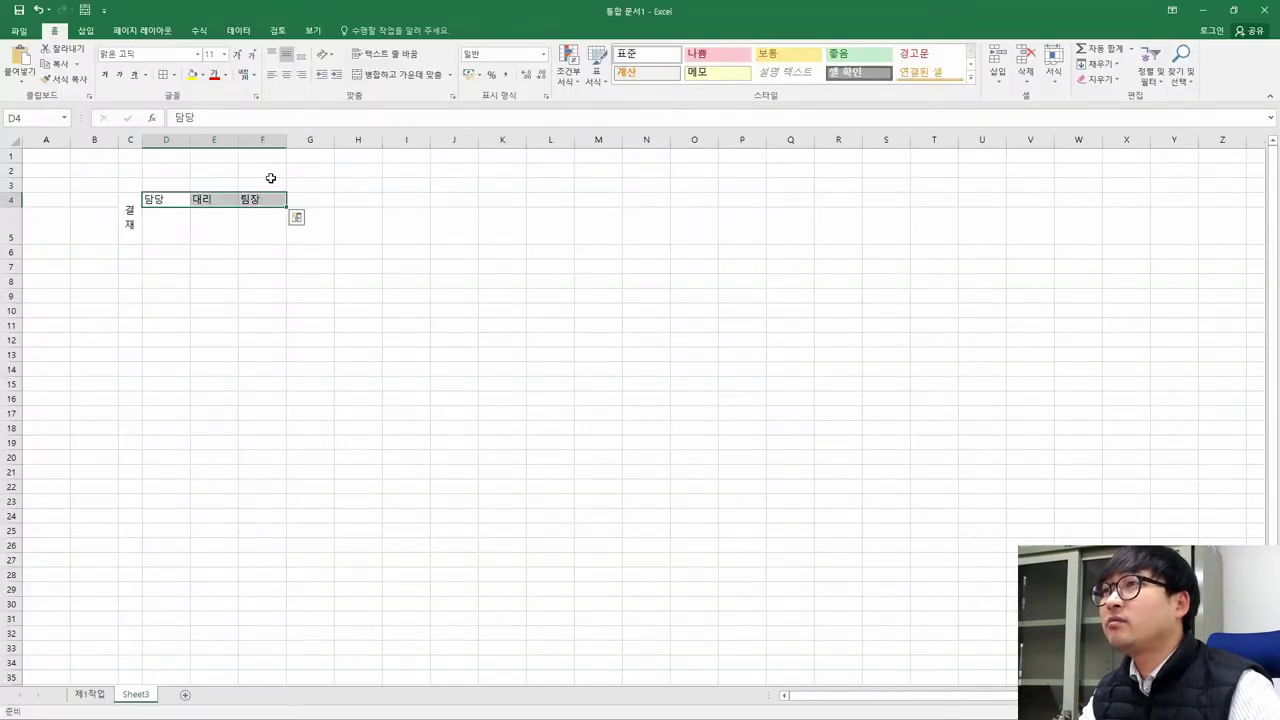
pyautogui.click(286, 74)
pyautogui.click(227, 255)
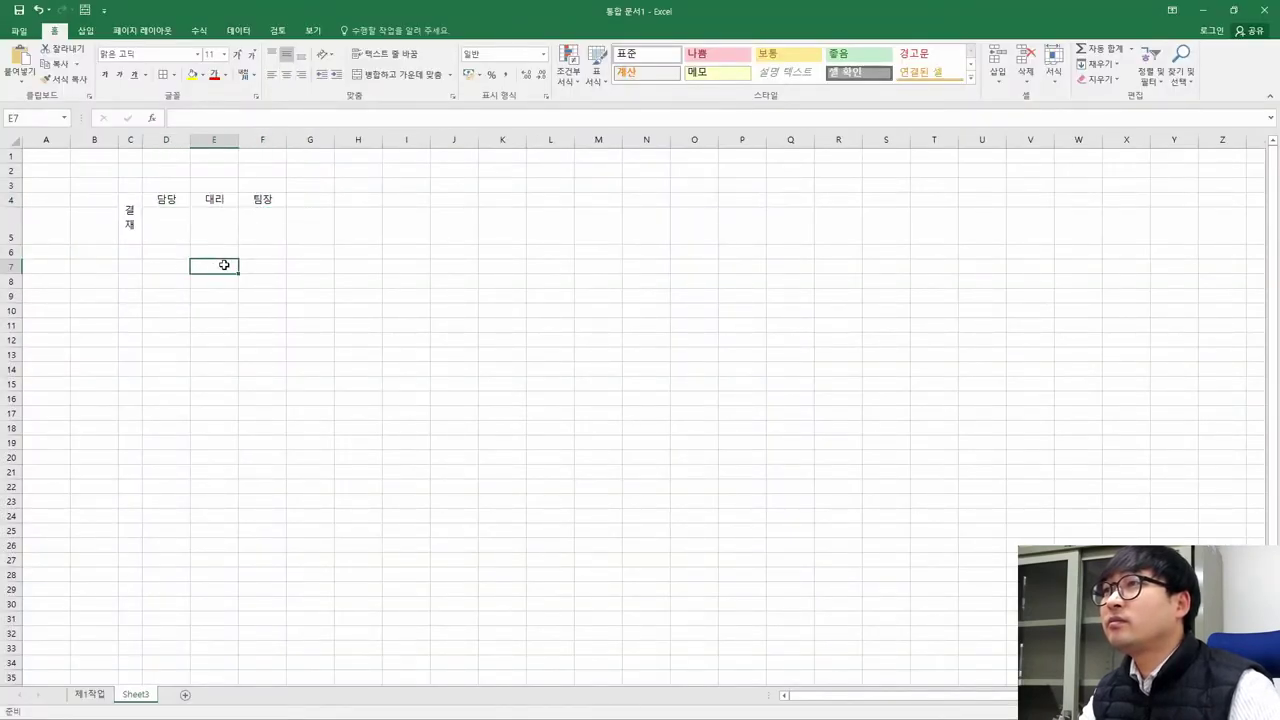
# Apply all borders to the approval box range C4:F5
pyautogui.hotkey('alt', 'Tab')
pyautogui.hotkey('alt', 'Tab')
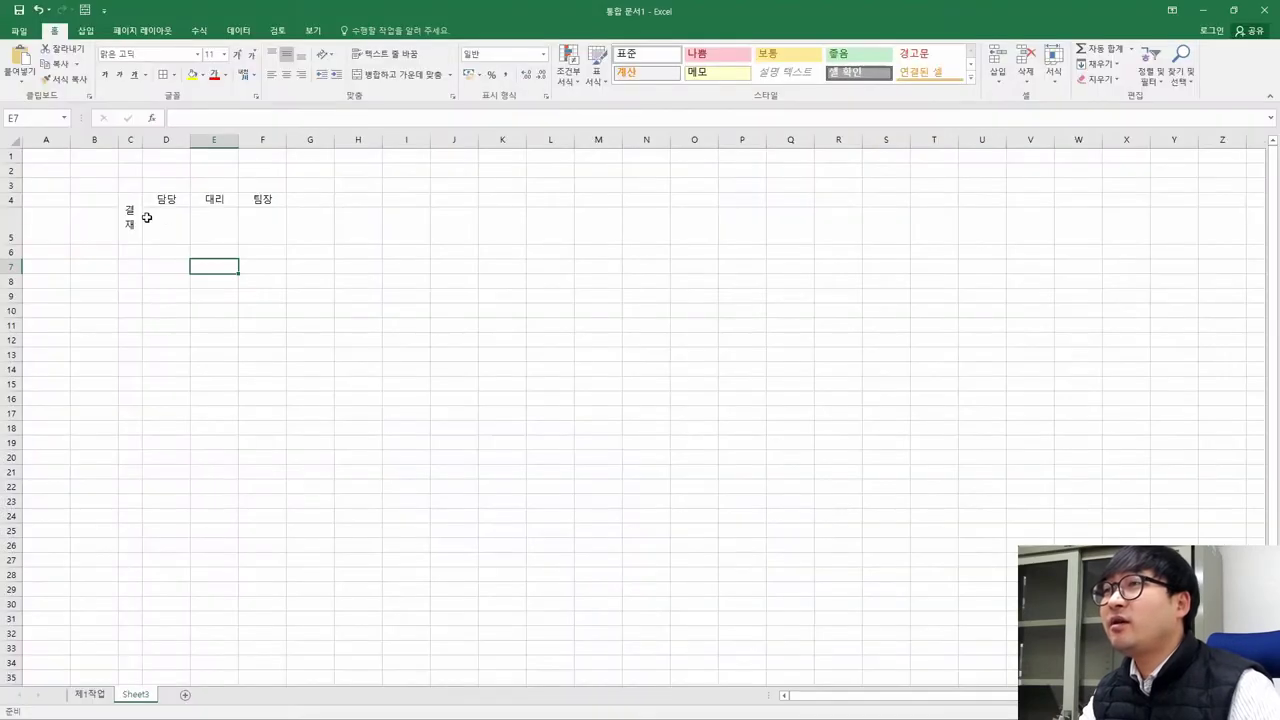
pyautogui.moveTo(130, 213); pyautogui.dragTo(255, 214)
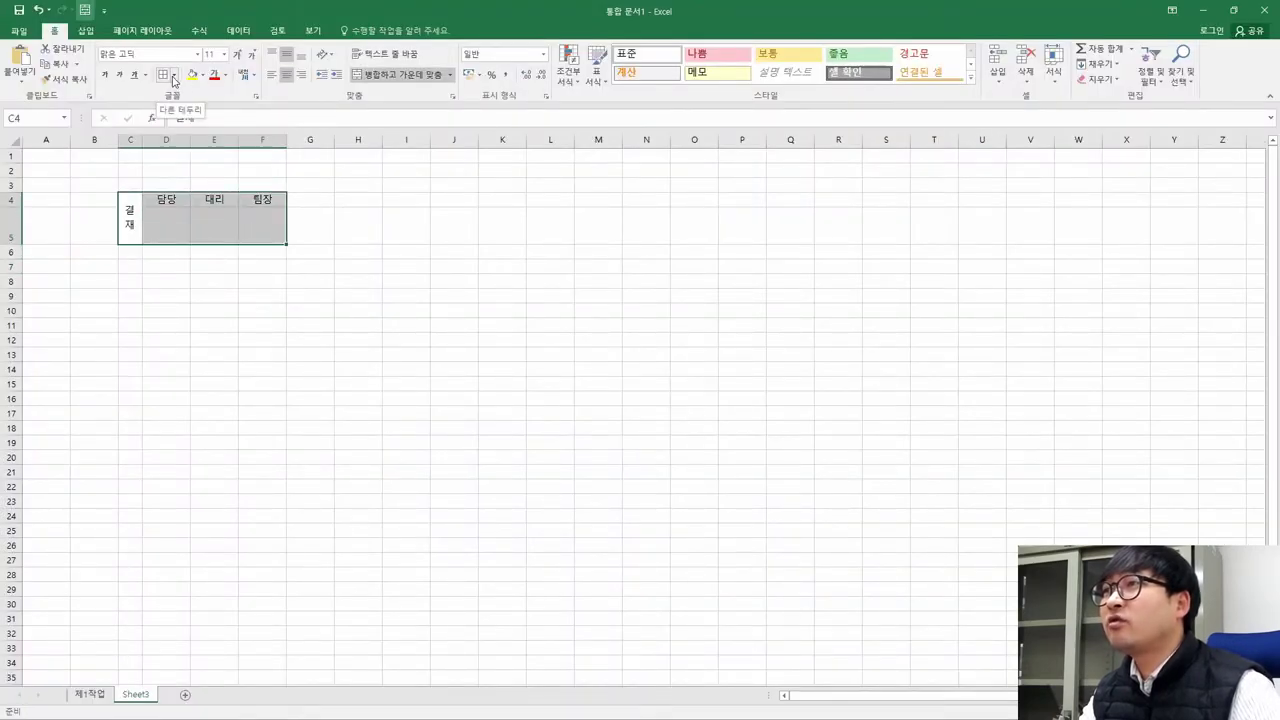
pyautogui.click(175, 76)
pyautogui.click(204, 188)
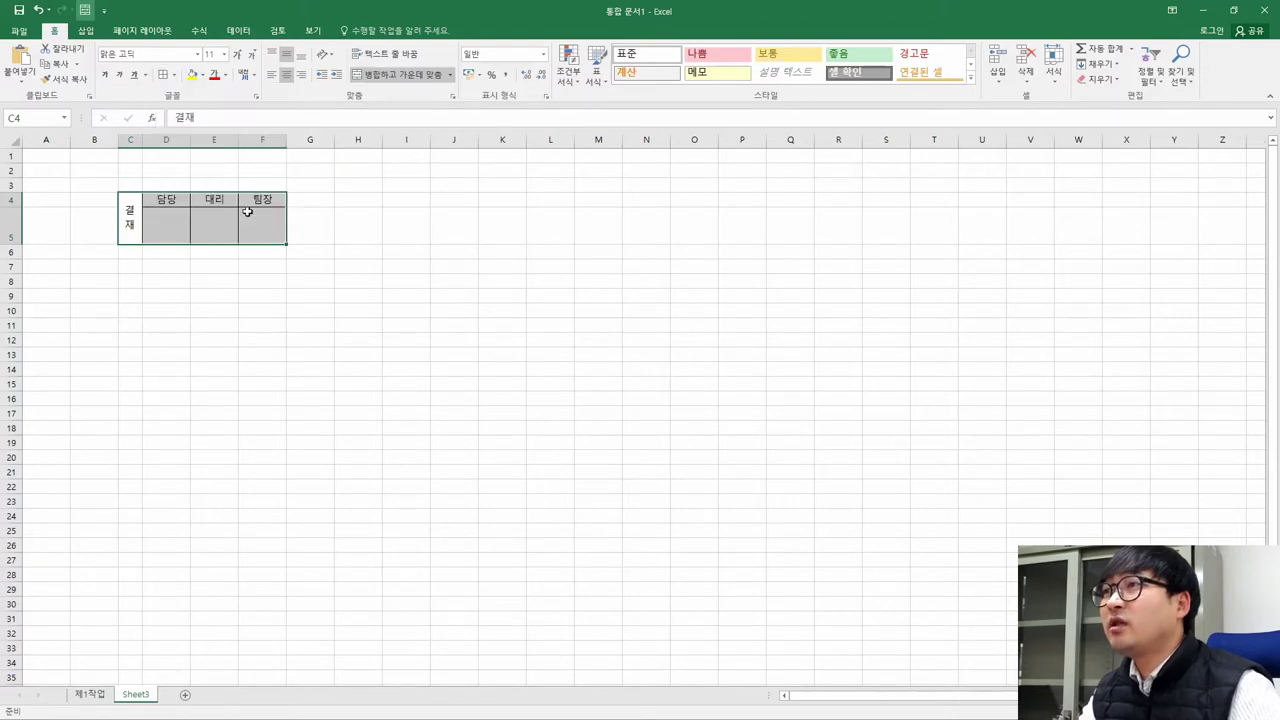
pyautogui.click(279, 240)
pyautogui.click(266, 305)
# Check the approval box's placement in the PDF sample and copy the range C4:F5 in Excel
pyautogui.hotkey('alt', 'Tab')
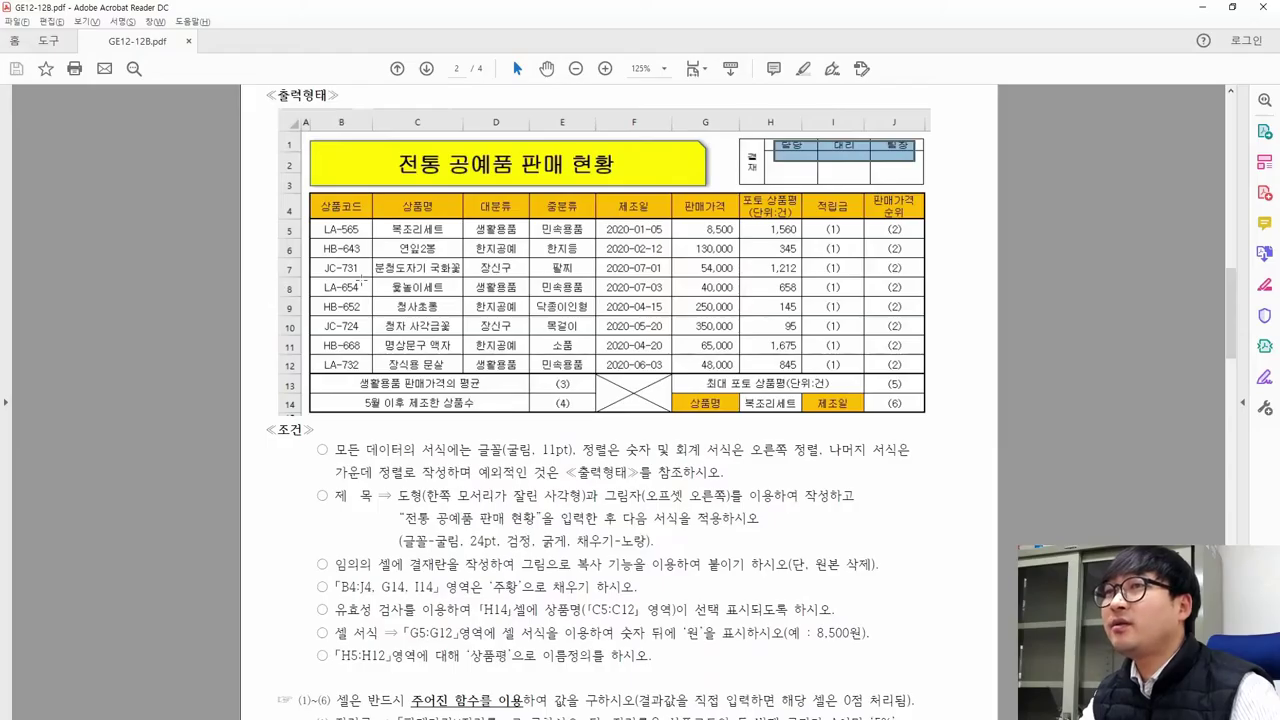
pyautogui.click(668, 188)
pyautogui.moveTo(716, 120); pyautogui.dragTo(938, 215)
pyautogui.hotkey('alt', 'Tab')
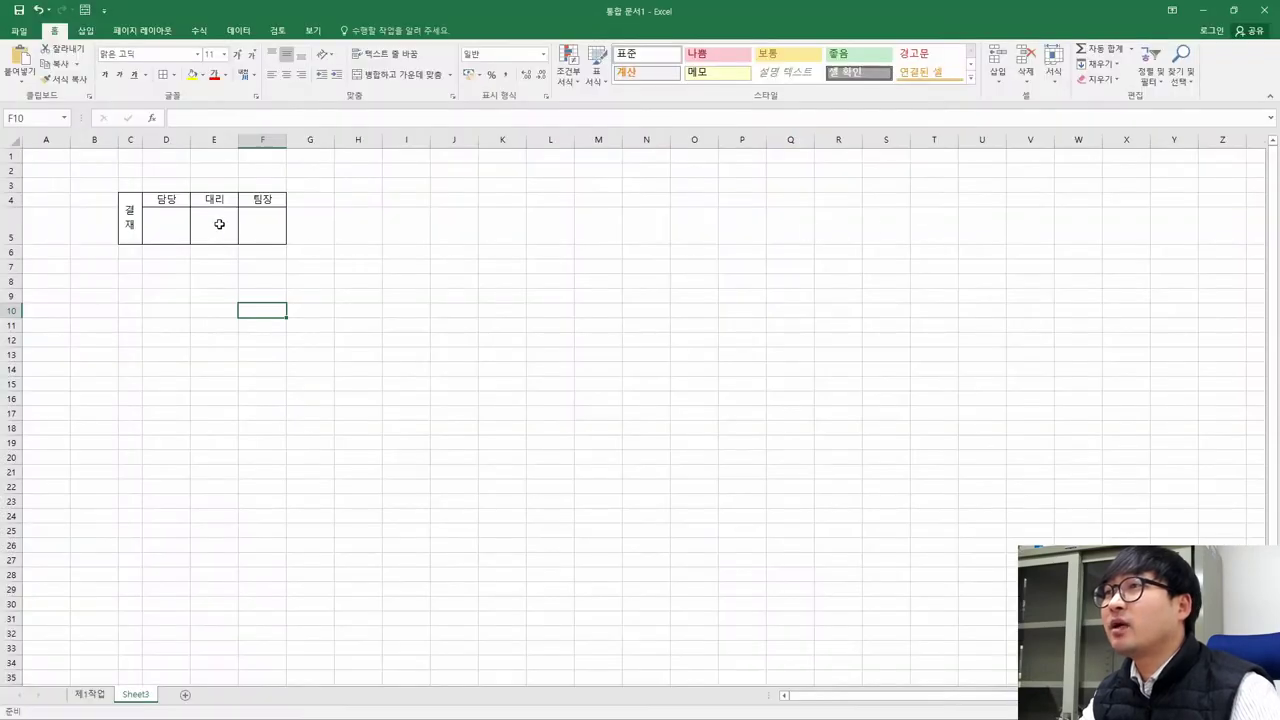
pyautogui.hotkey('alt', 'Tab')
pyautogui.hotkey('alt', 'Tab')
pyautogui.moveTo(126, 212); pyautogui.dragTo(270, 210)
pyautogui.moveTo(130, 217); pyautogui.dragTo(270, 225)
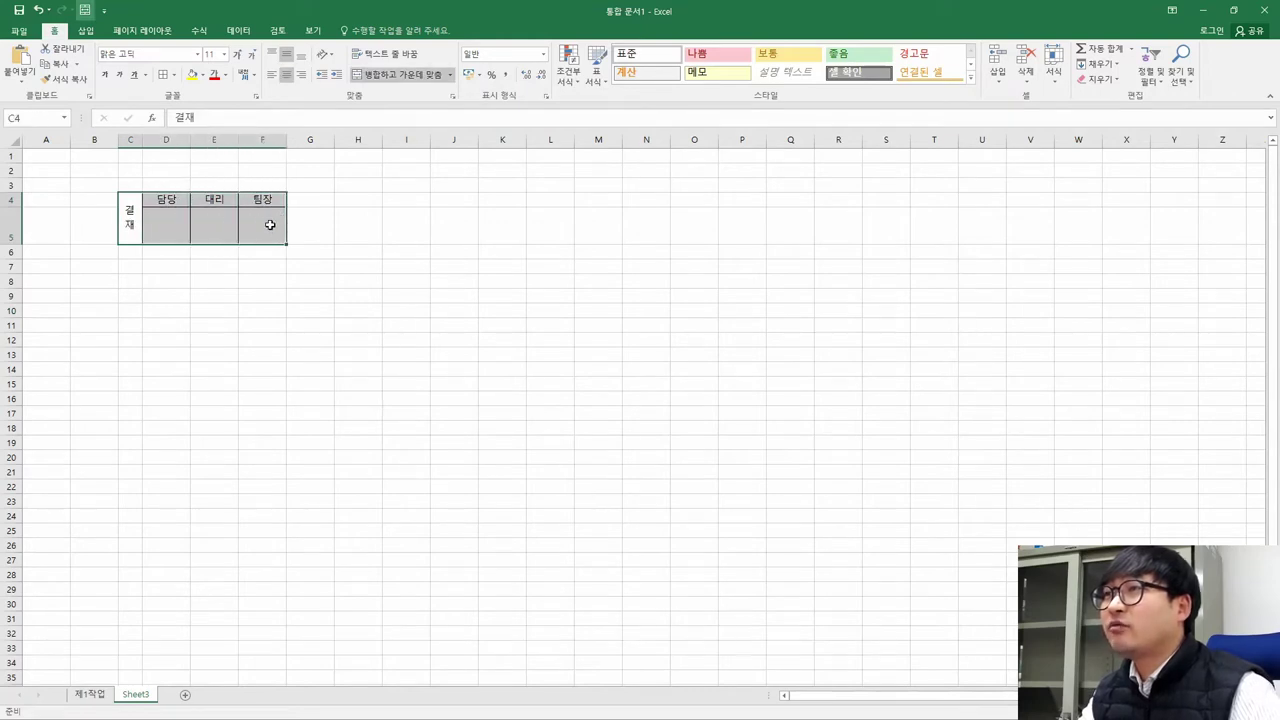
pyautogui.rightClick(270, 225)
pyautogui.click(295, 249)
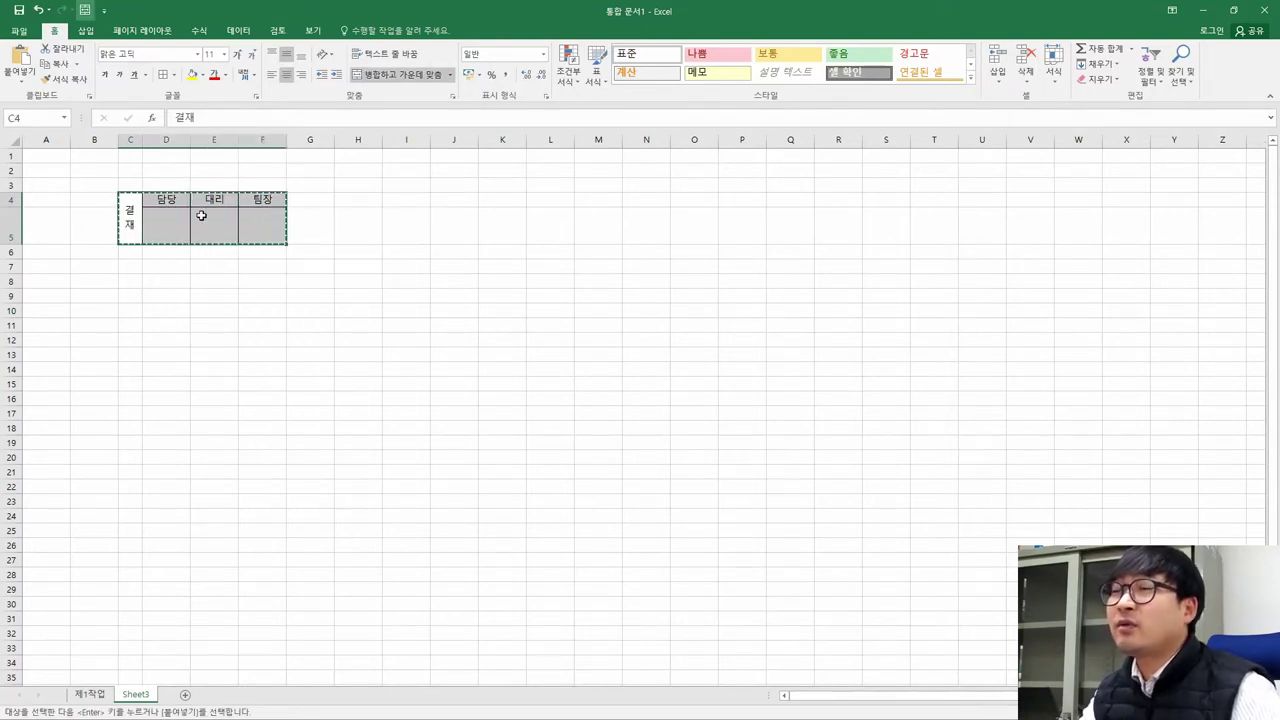
# Check the picture-copy instruction in the PDF and paste the approval box as a picture at H1 on the 제1작업 sheet in Excel
pyautogui.click(88, 697)
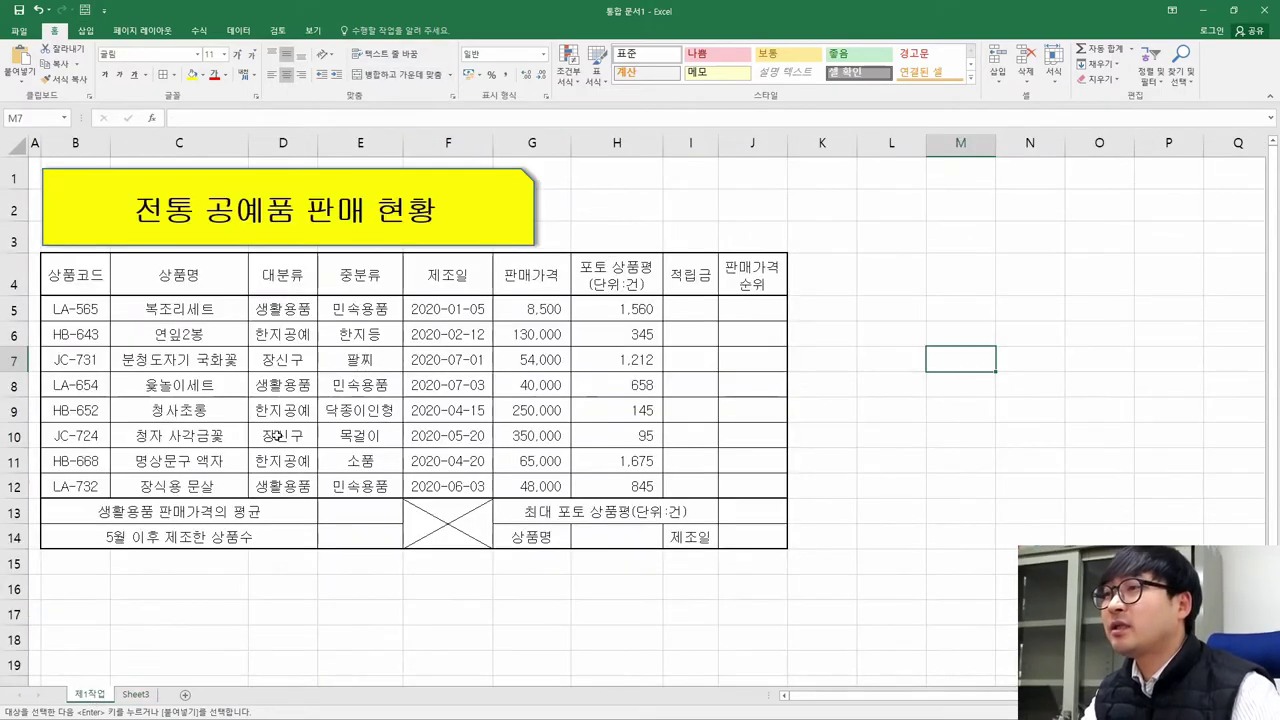
pyautogui.click(627, 183)
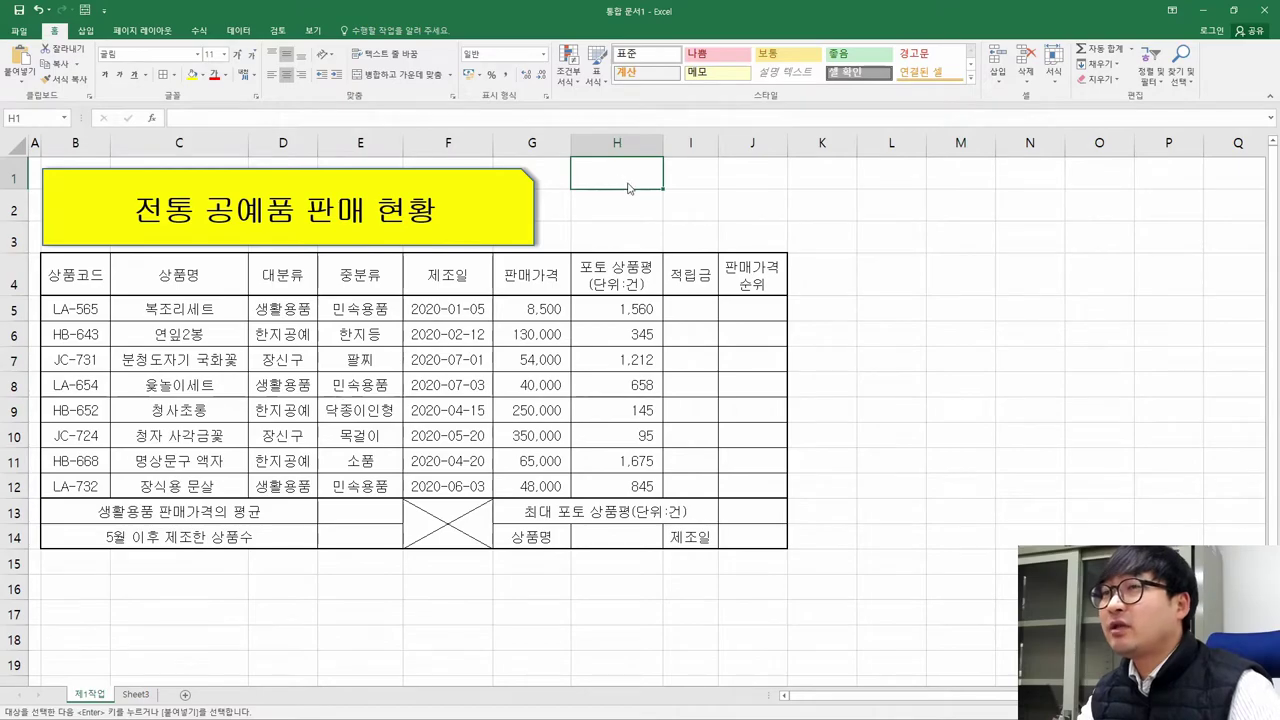
pyautogui.hotkey('alt', 'Tab')
pyautogui.hotkey('alt', 'Tab')
pyautogui.hotkey('alt', 'Tab')
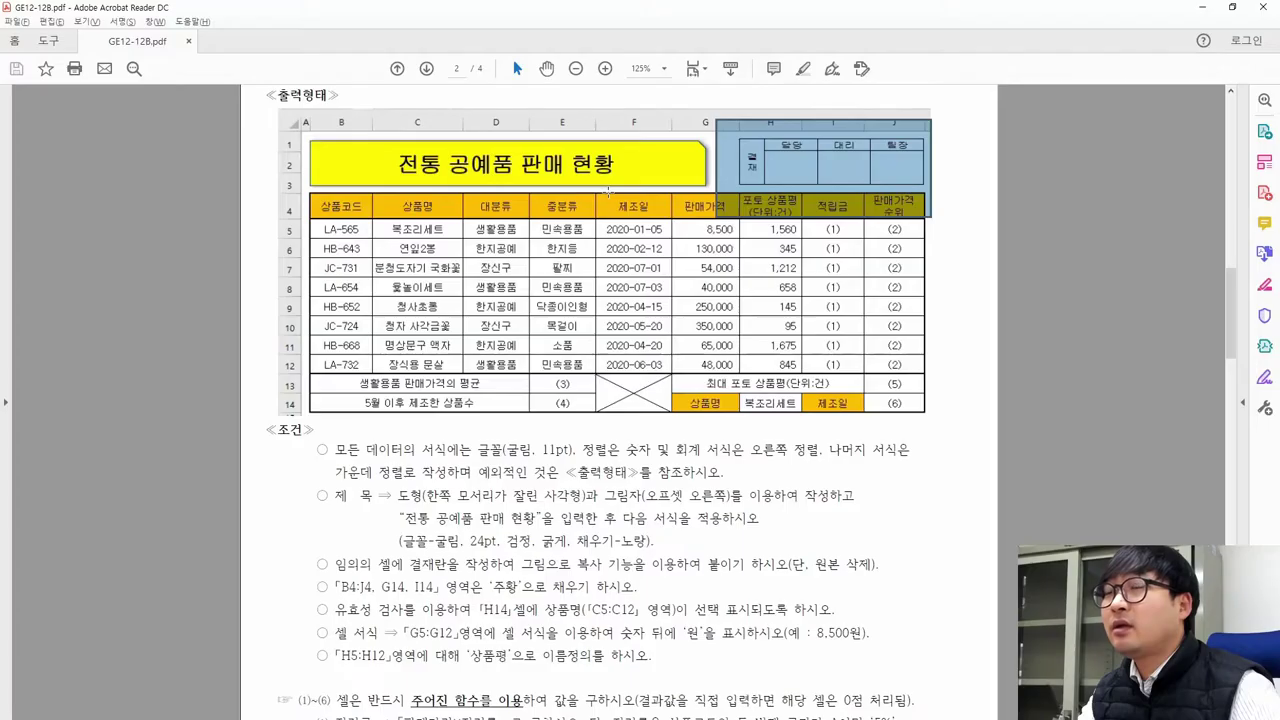
pyautogui.moveTo(522, 564); pyautogui.dragTo(745, 565)
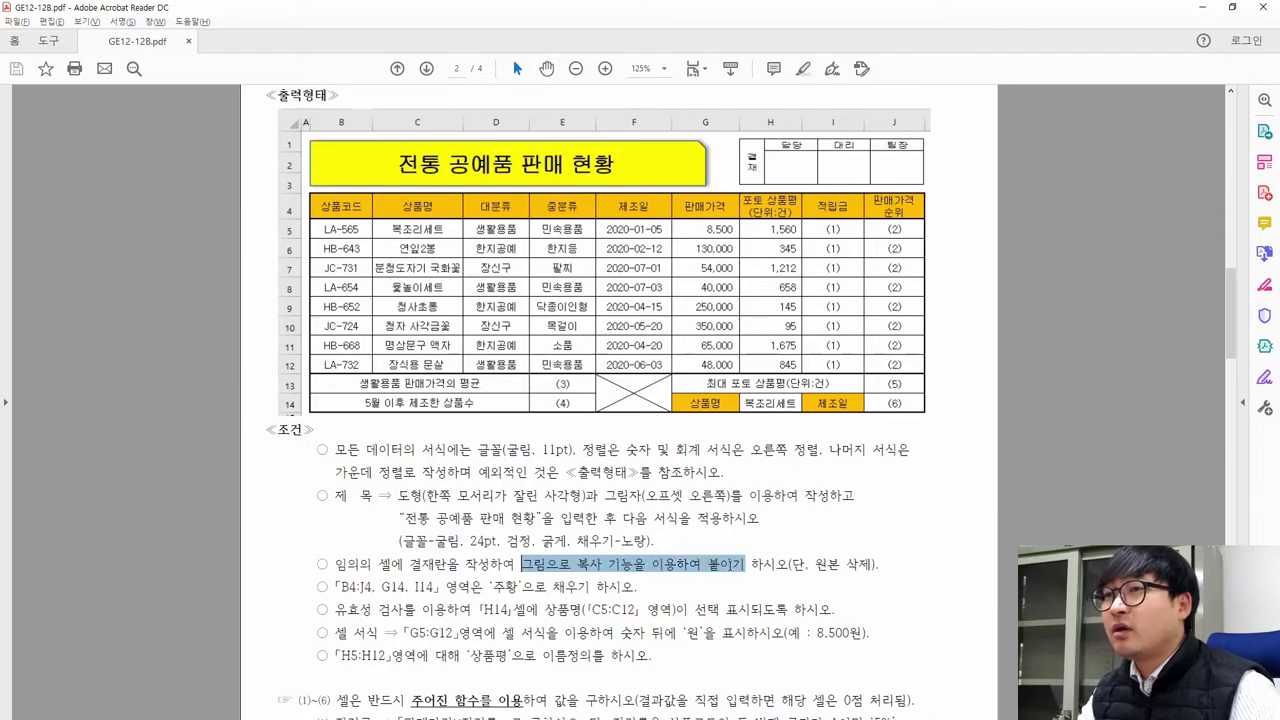
pyautogui.hotkey('alt', 'Tab')
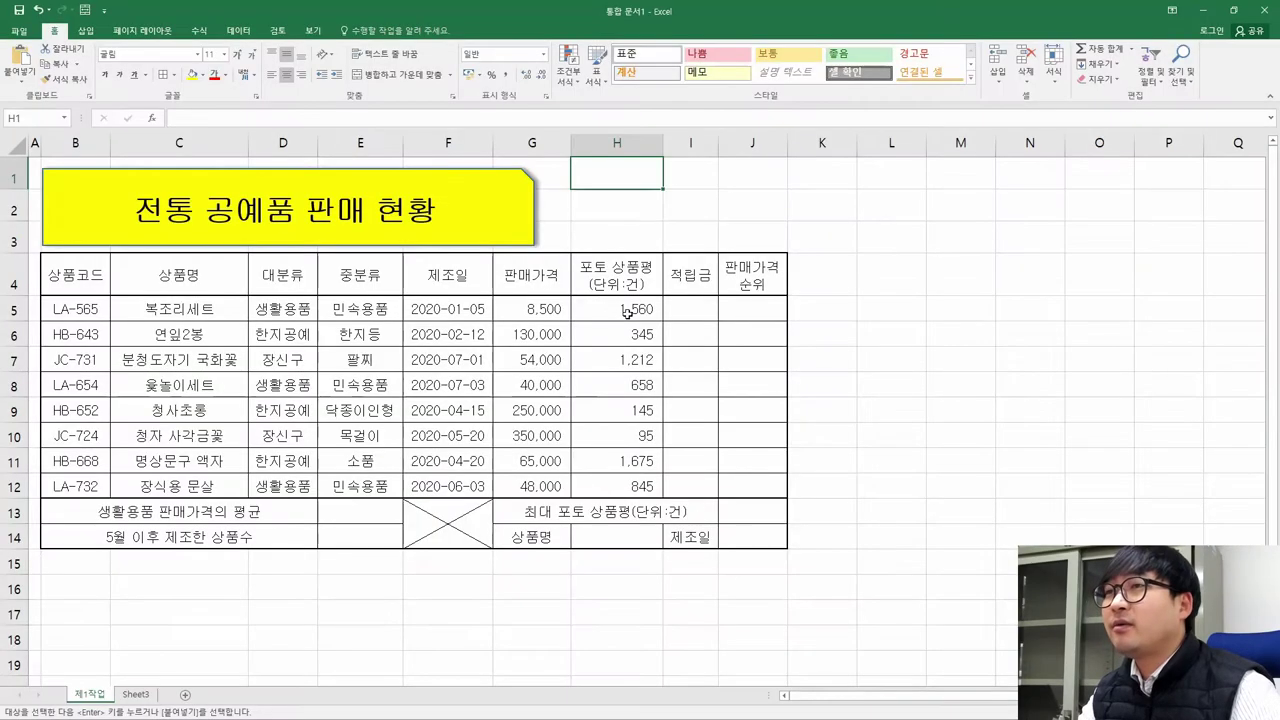
pyautogui.rightClick(614, 174)
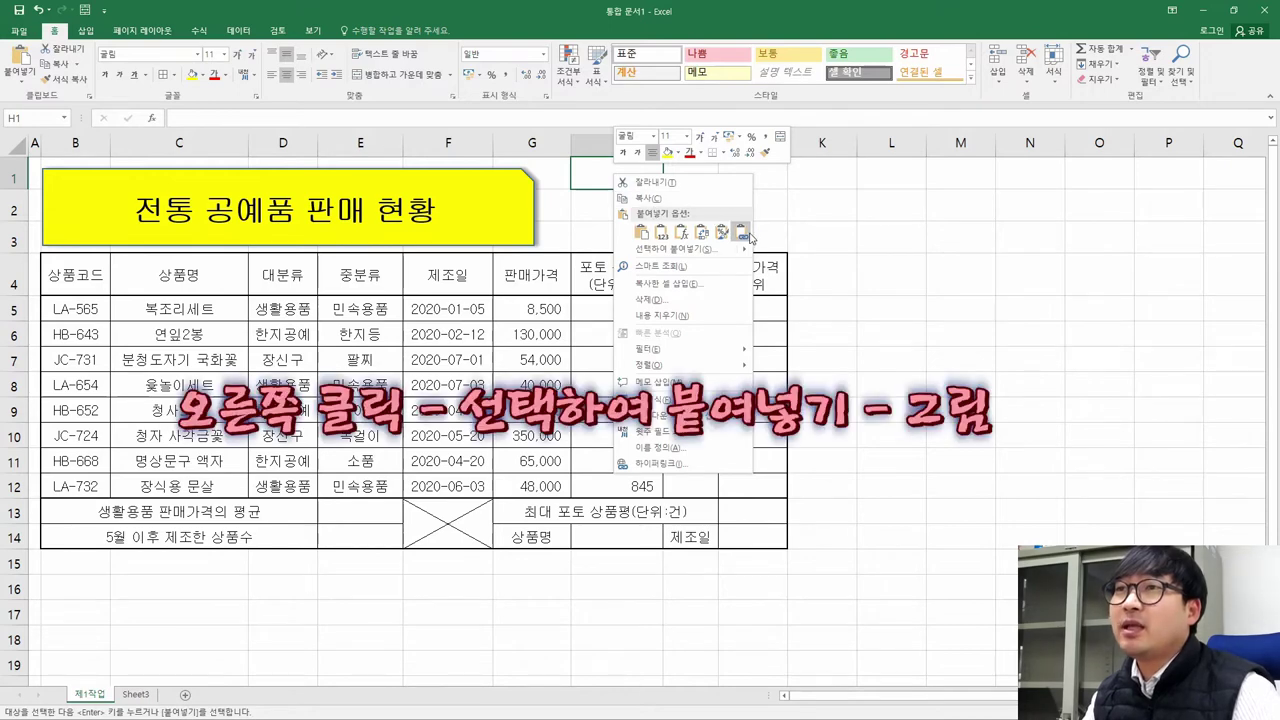
pyautogui.moveTo(659, 254)
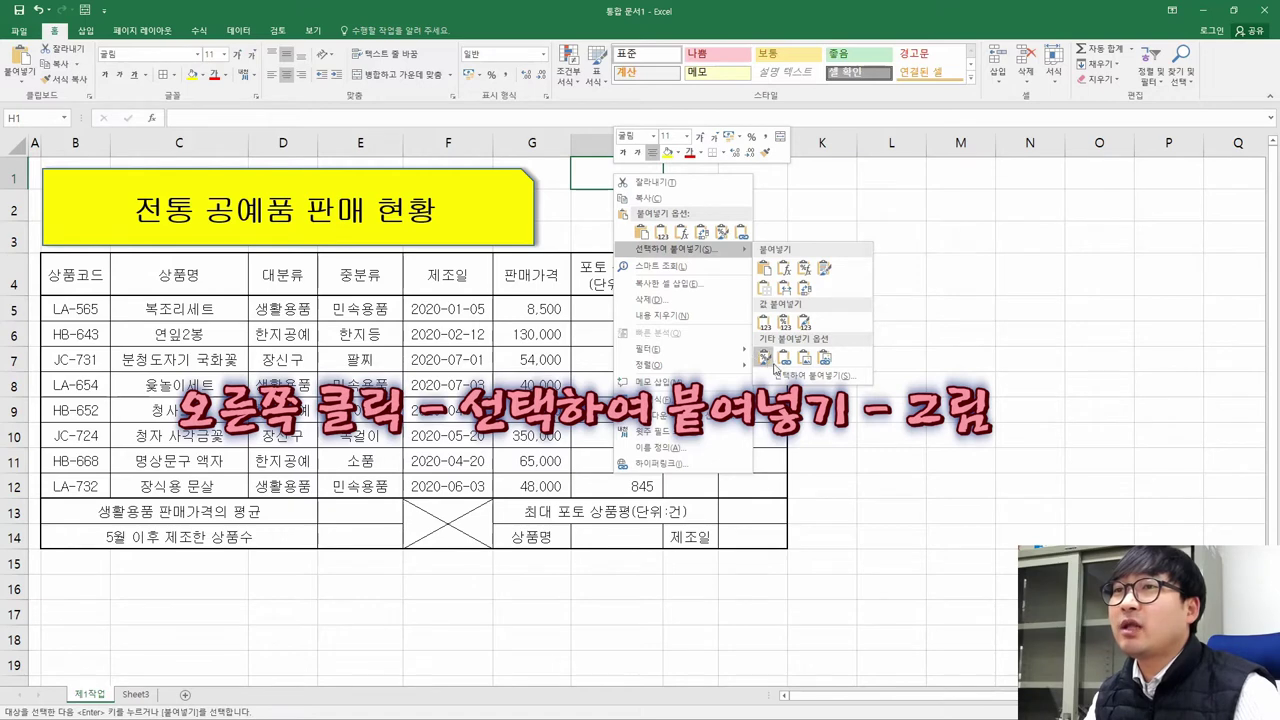
pyautogui.click(805, 359)
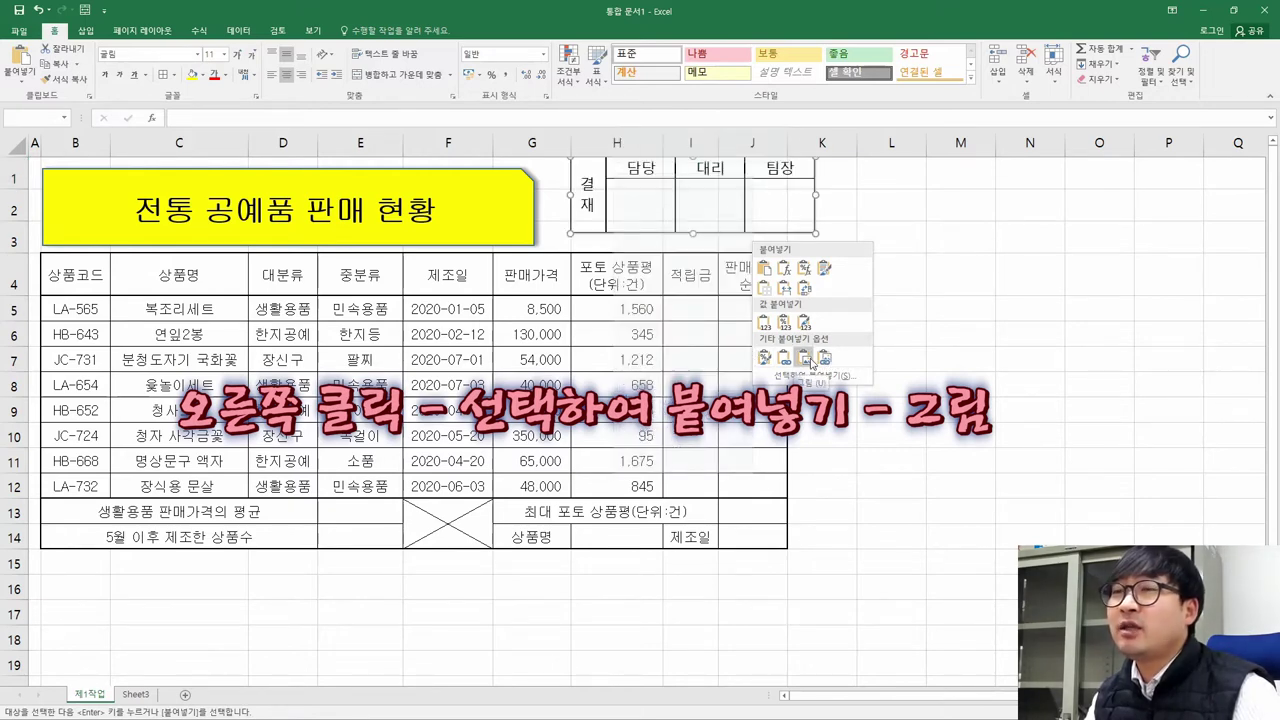
# Position the approval box picture above the table beside the title shape, ending at column J's outer edge, comparing it with the PDF sample
pyautogui.moveTo(765, 213)
pyautogui.mouseDown()
pyautogui.moveTo(603, 335)
pyautogui.moveTo(705, 225)
pyautogui.moveTo(790, 300)
pyautogui.moveTo(898, 219)
pyautogui.moveTo(887, 197)
pyautogui.moveTo(770, 180)
pyautogui.moveTo(712, 255)
pyautogui.moveTo(772, 210)
pyautogui.mouseUp()
pyautogui.hotkey('alt', 'Tab')
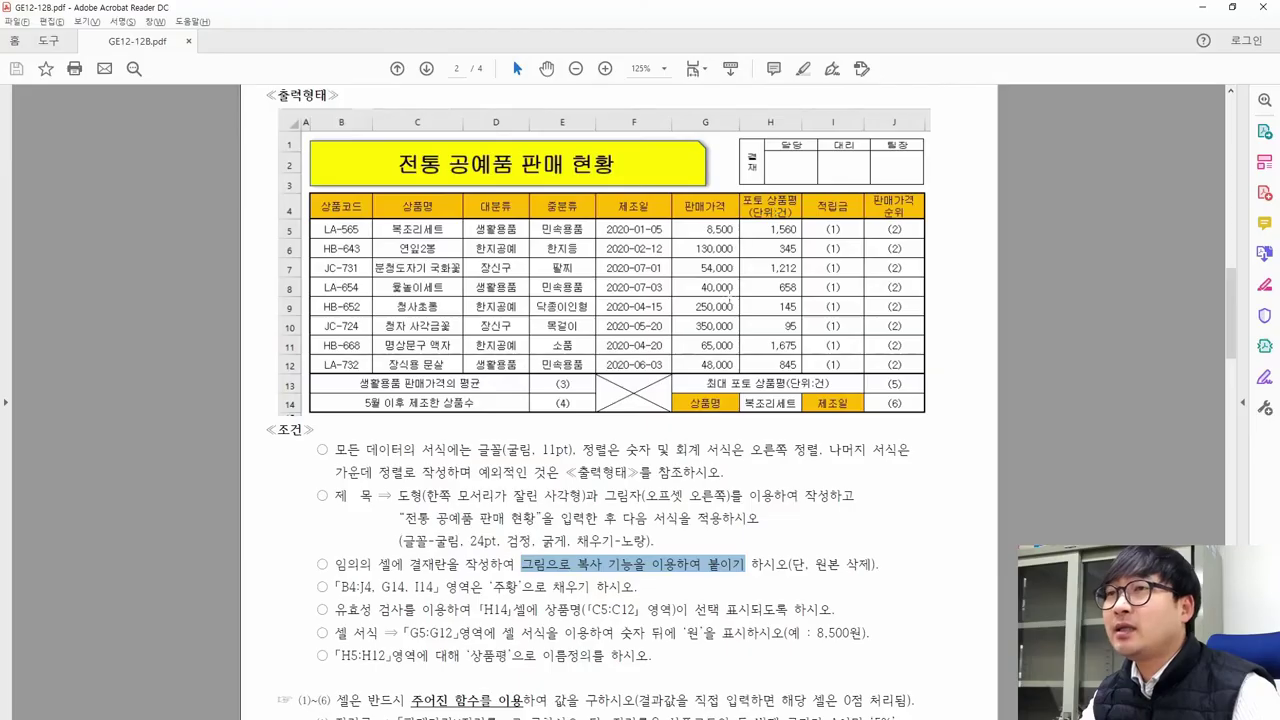
pyautogui.hotkey('alt', 'Tab')
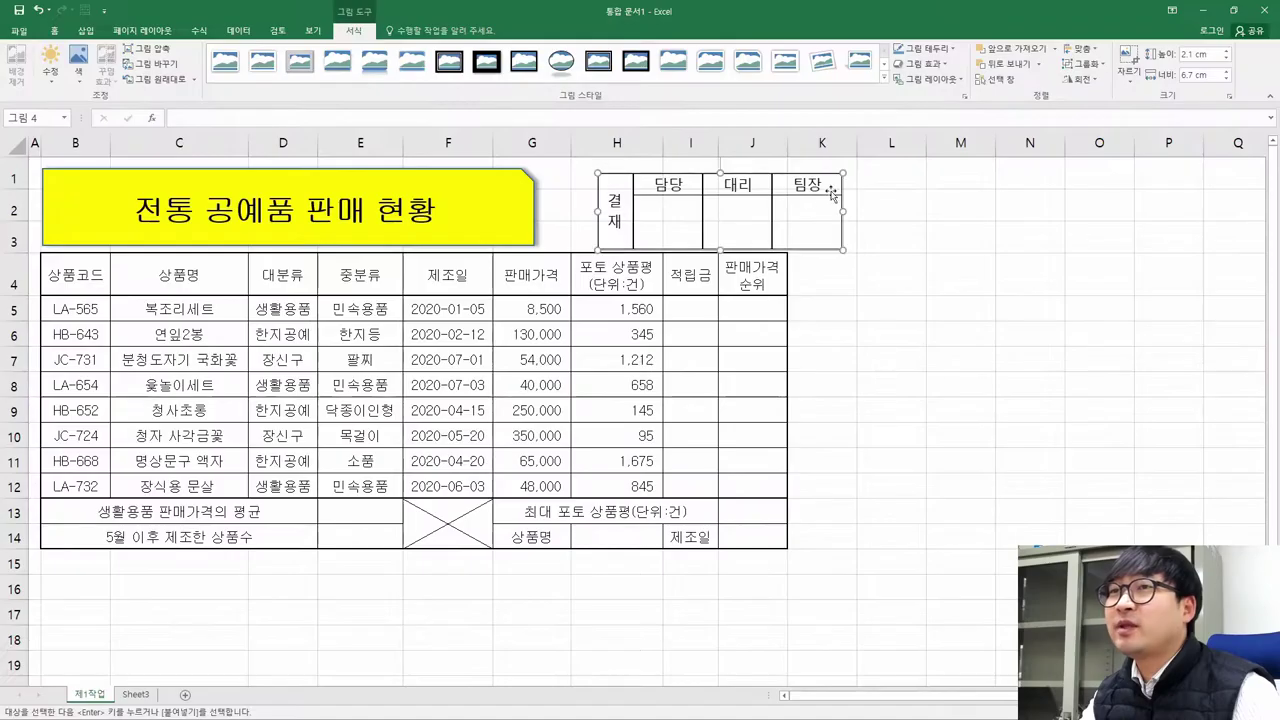
pyautogui.moveTo(740, 190); pyautogui.dragTo(720, 196)
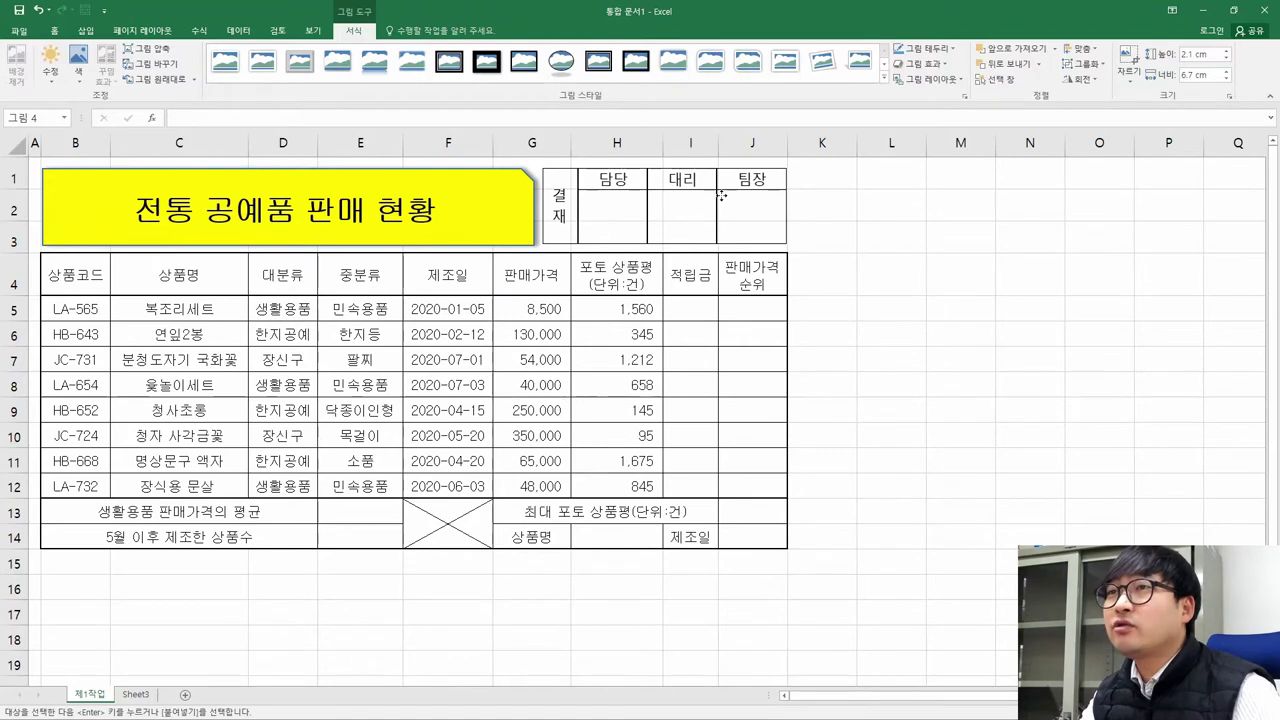
pyautogui.hotkey('alt', 'Tab')
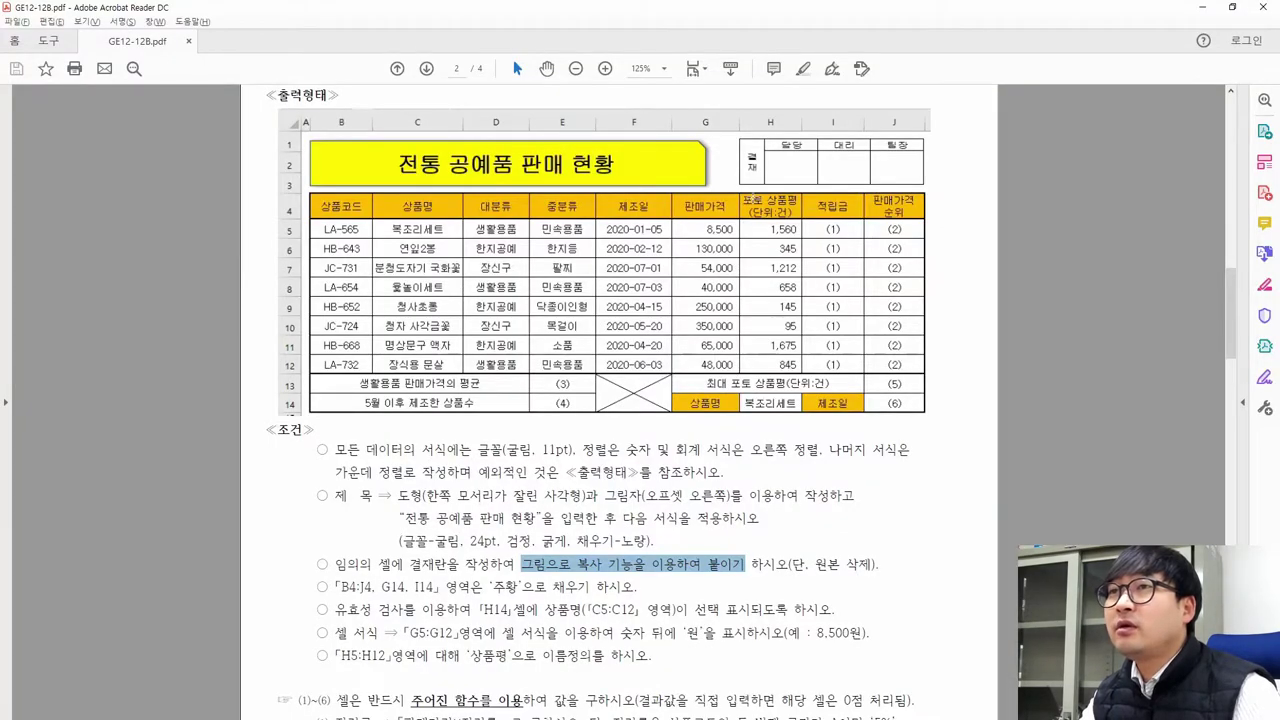
pyautogui.hotkey('alt', 'Tab')
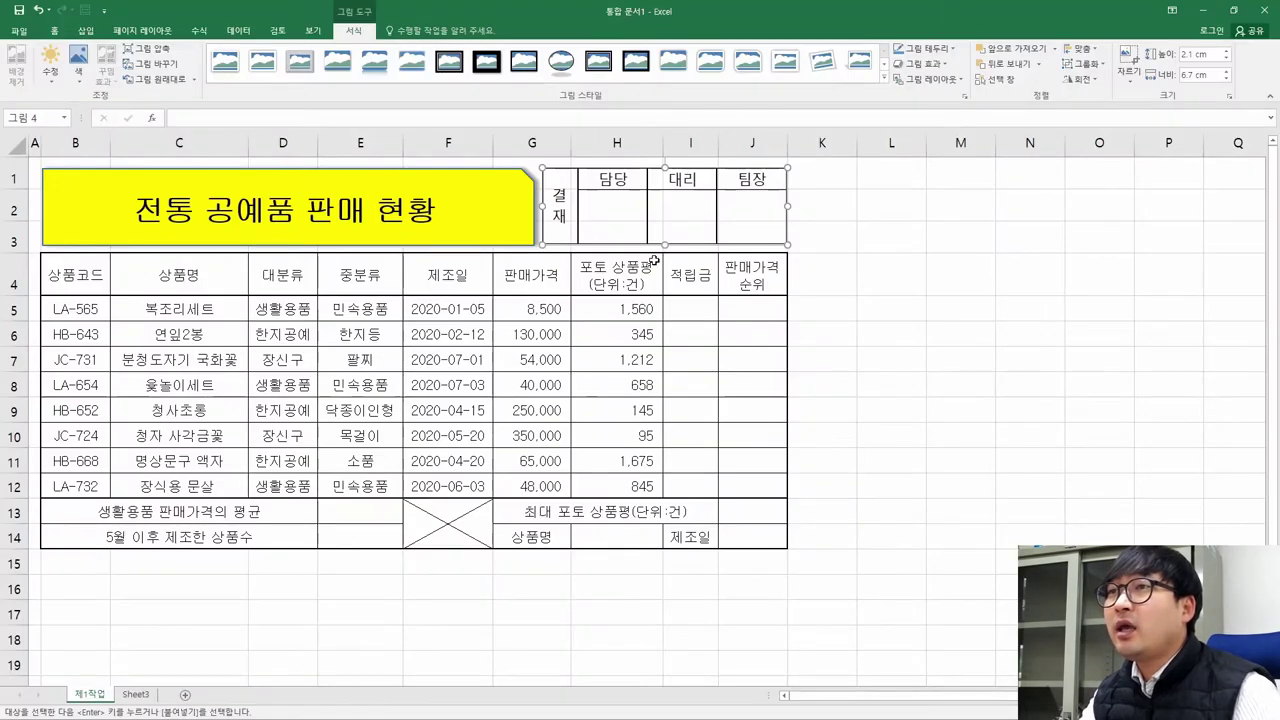
pyautogui.hotkey('alt', 'Tab')
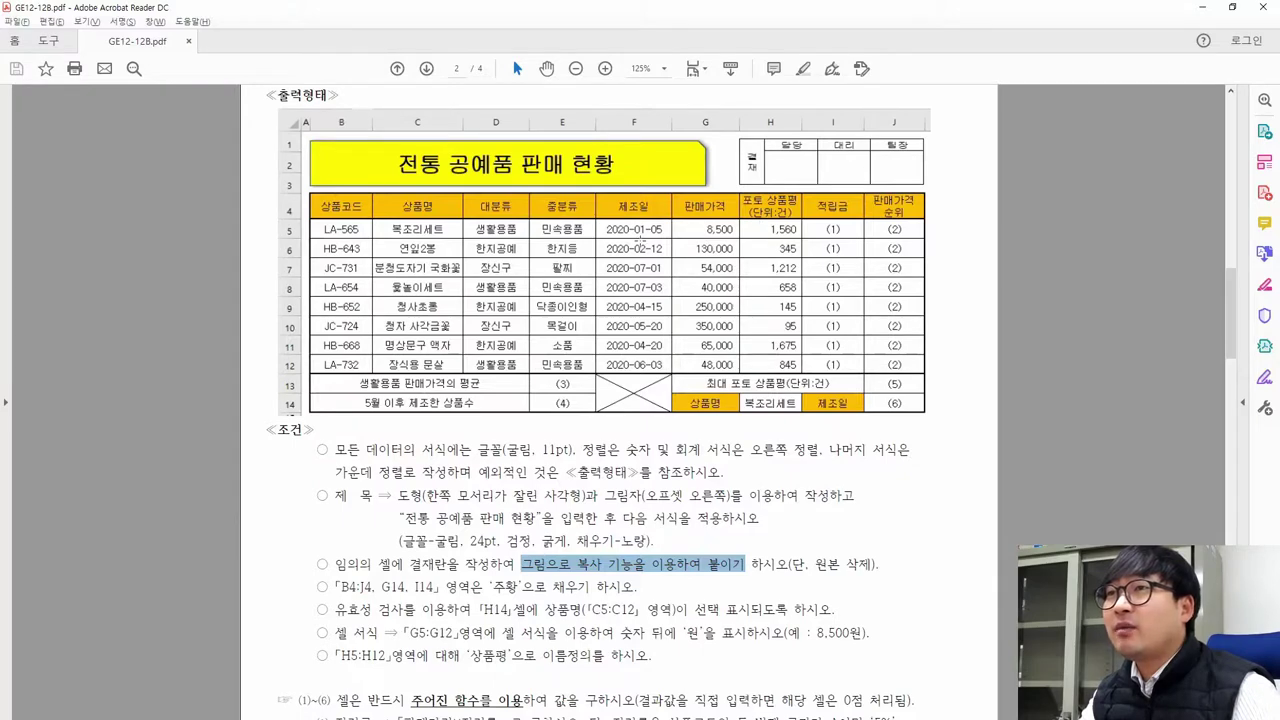
pyautogui.hotkey('alt', 'Tab')
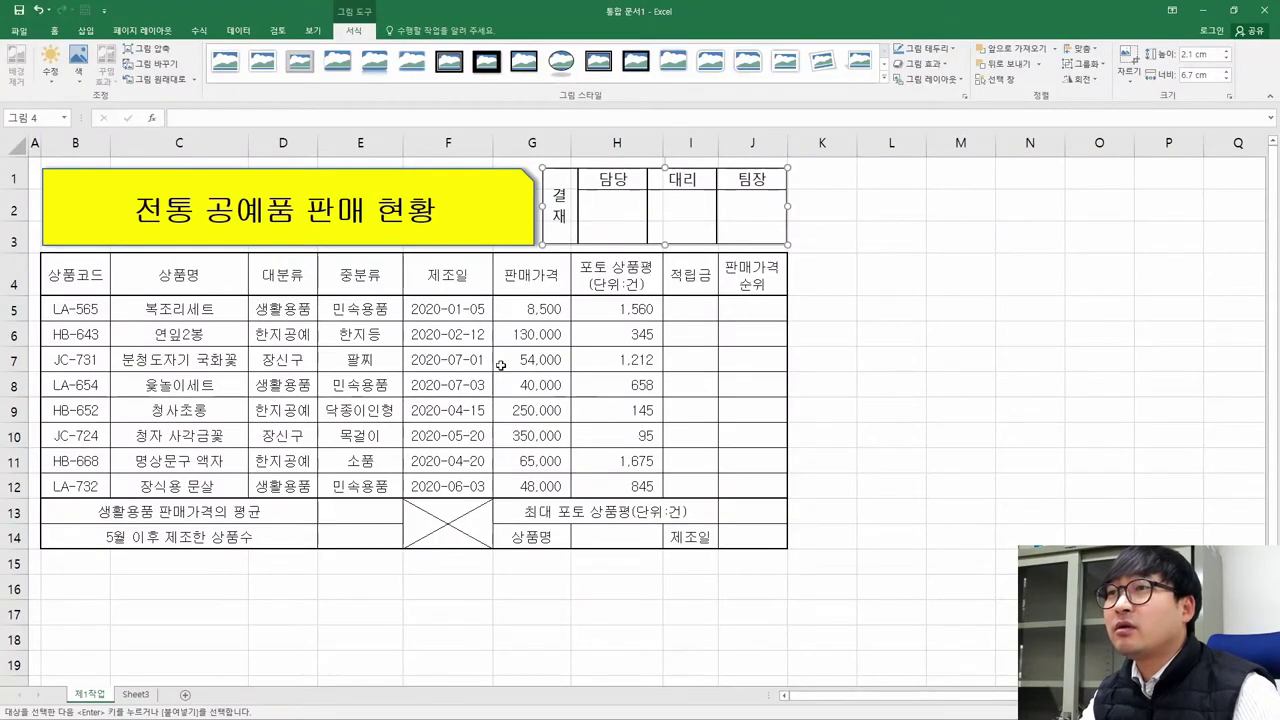
# Compare the column D entries with the PDF sample and widen column D slightly in Excel
pyautogui.hotkey('alt', 'Tab')
pyautogui.hotkey('alt', 'Tab')
pyautogui.moveTo(300, 305); pyautogui.dragTo(307, 465)
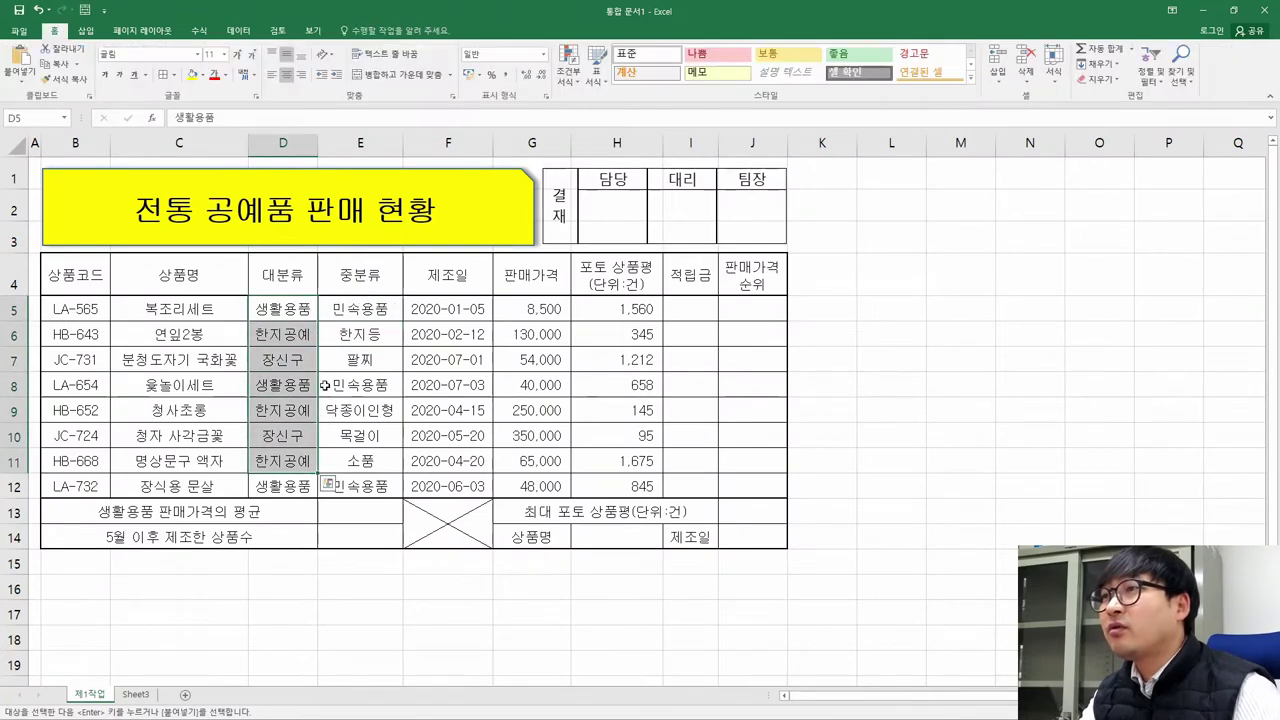
pyautogui.hotkey('alt', 'Tab')
pyautogui.moveTo(476, 222); pyautogui.dragTo(590, 340)
pyautogui.hotkey('alt', 'Tab')
pyautogui.moveTo(281, 365); pyautogui.dragTo(287, 306)
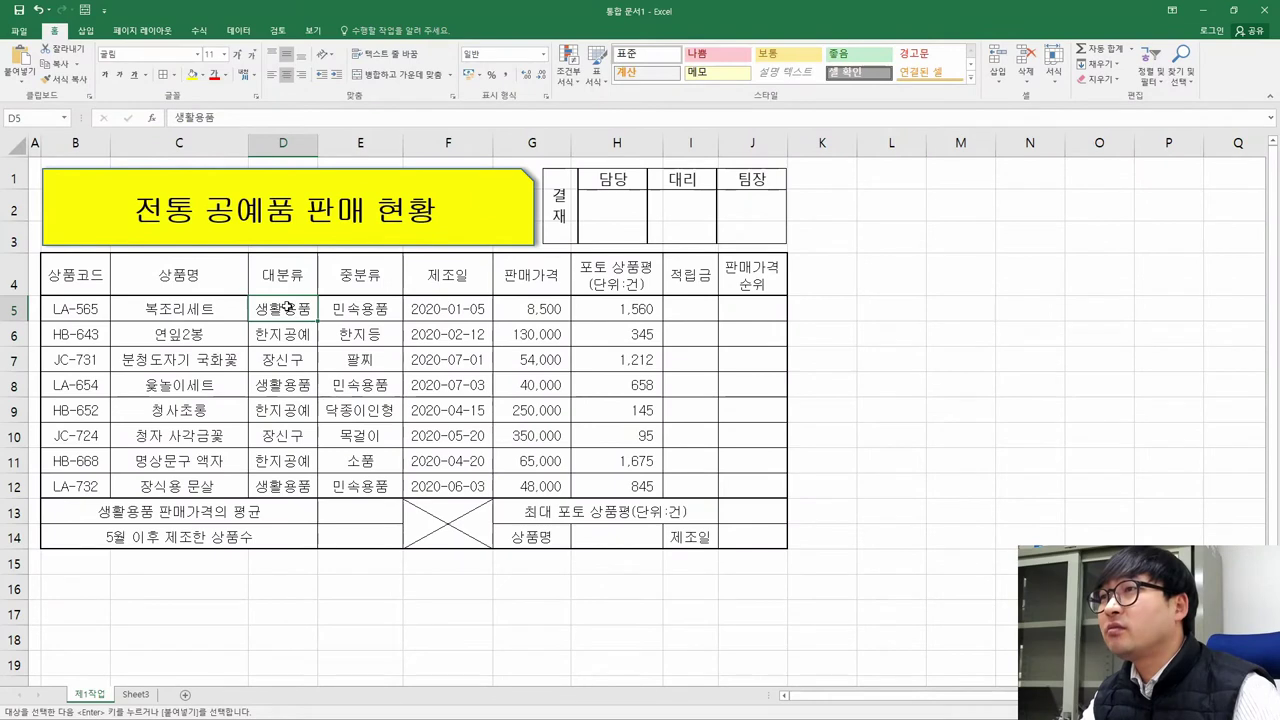
pyautogui.click(356, 314)
pyautogui.moveTo(318, 150); pyautogui.dragTo(332, 151)
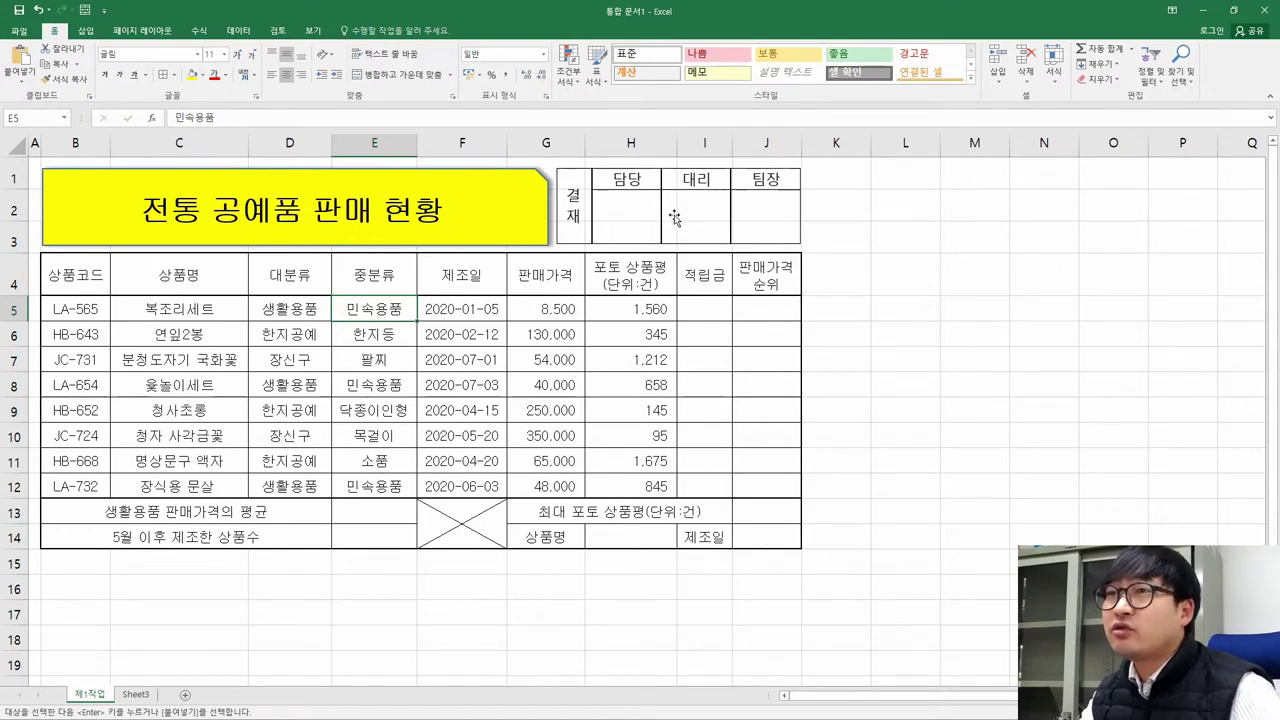
pyautogui.hotkey('alt', 'Tab')
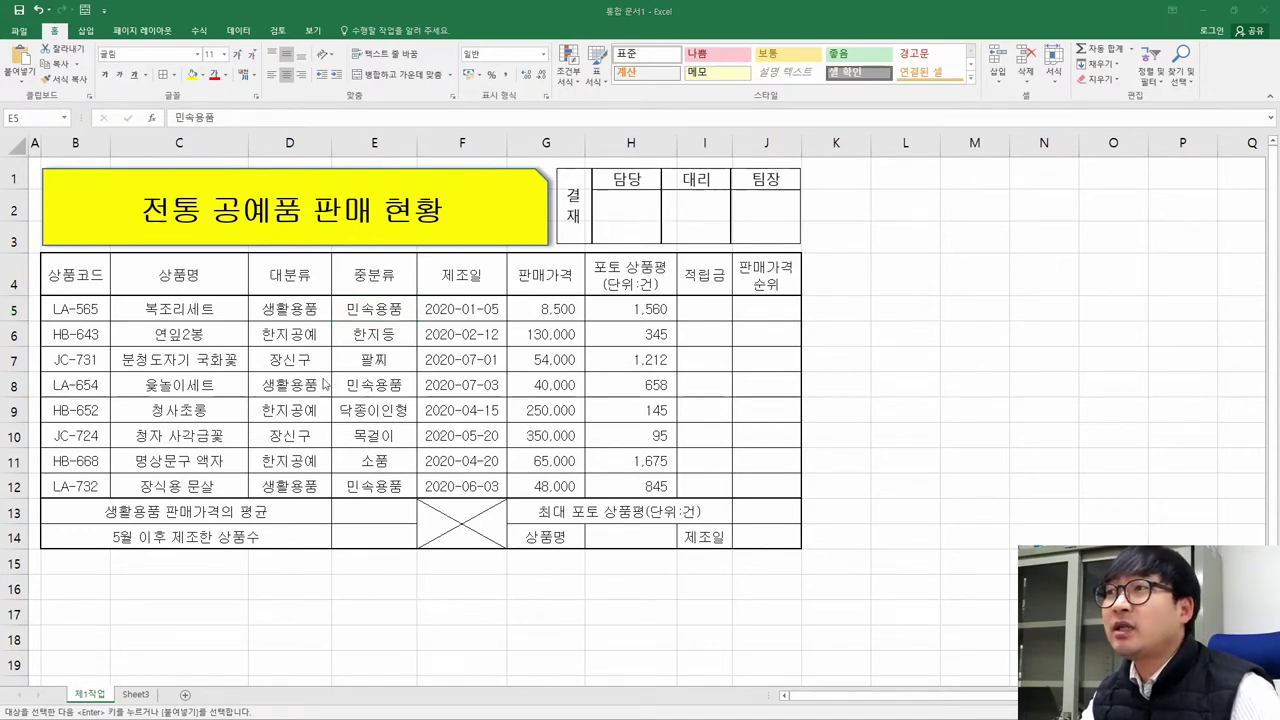
pyautogui.hotkey('alt', 'Tab')
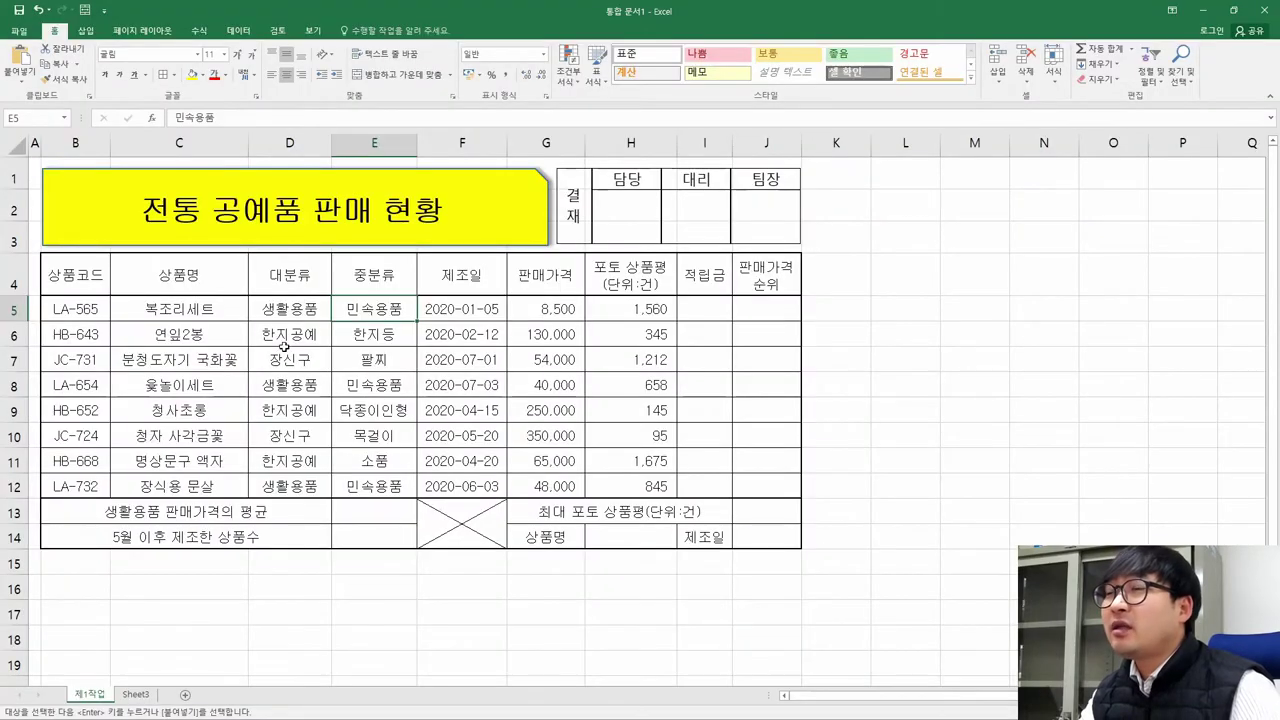
# Compare the column spacing with the PDF sample and widen columns B and E in Excel
pyautogui.hotkey('alt', 'Tab')
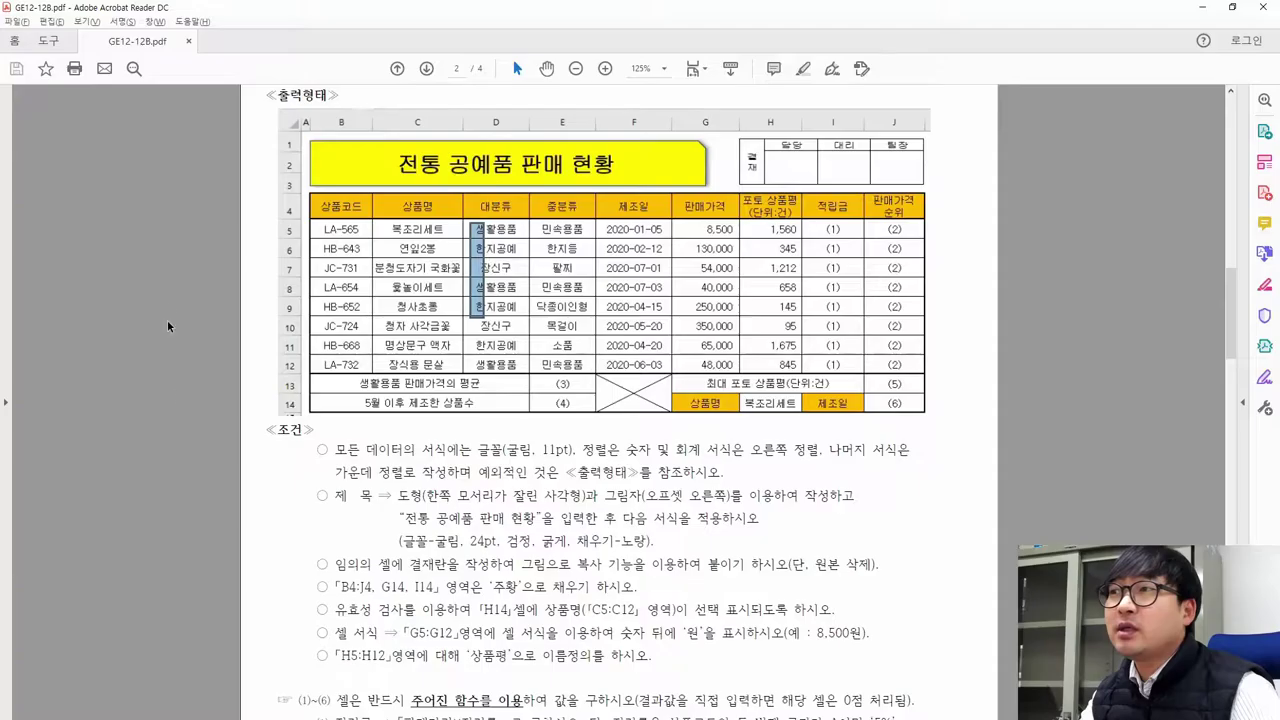
pyautogui.hotkey('alt', 'Tab')
pyautogui.hotkey('alt', 'Tab')
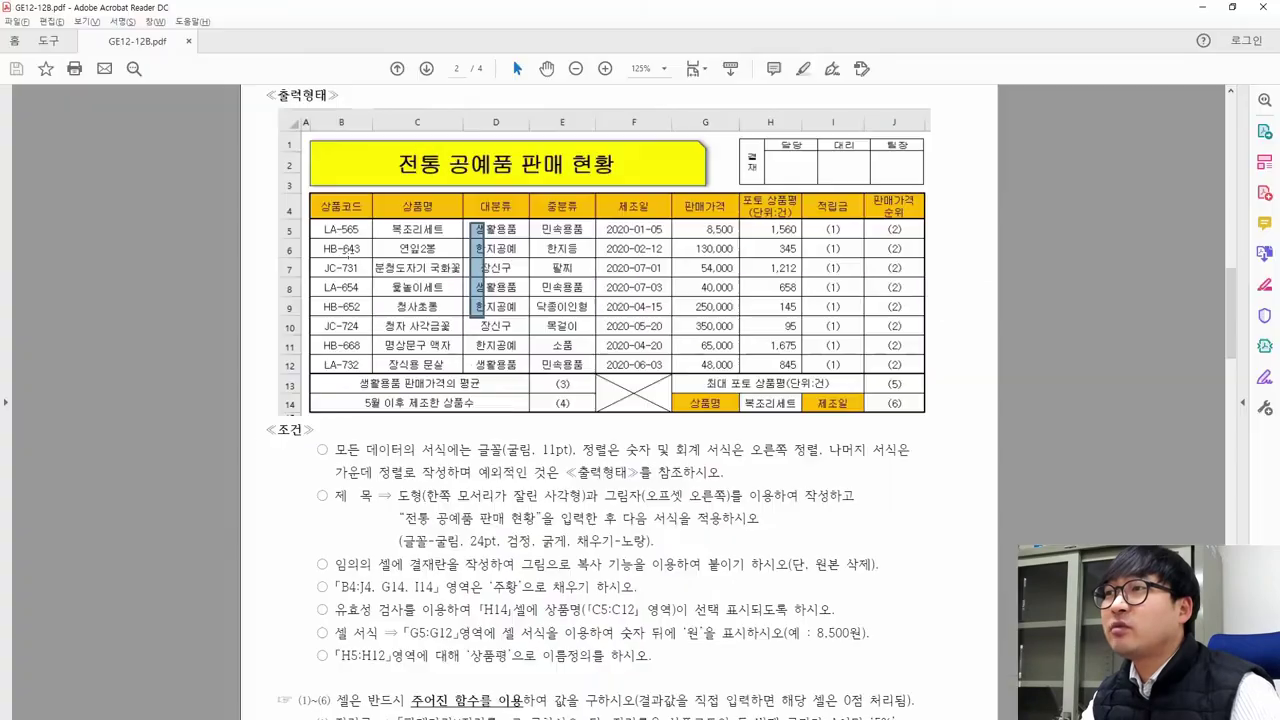
pyautogui.hotkey('alt', 'Tab')
pyautogui.hotkey('alt', 'Tab')
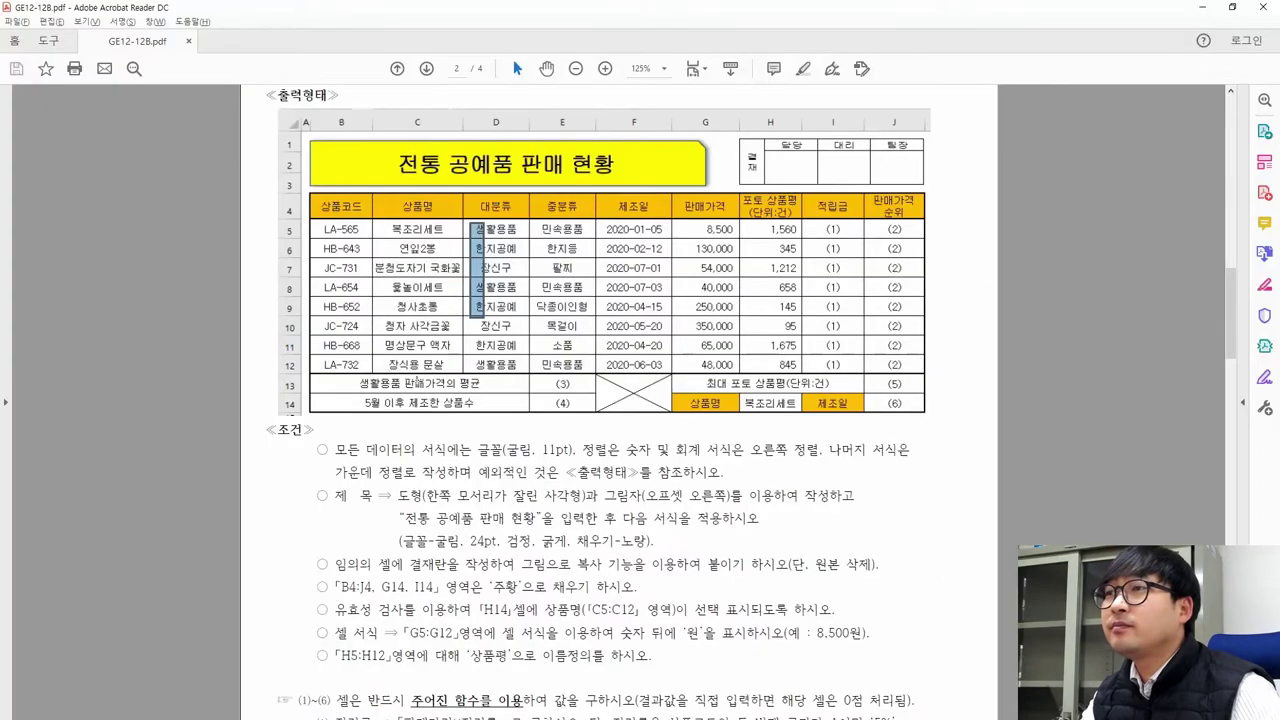
pyautogui.hotkey('alt', 'Tab')
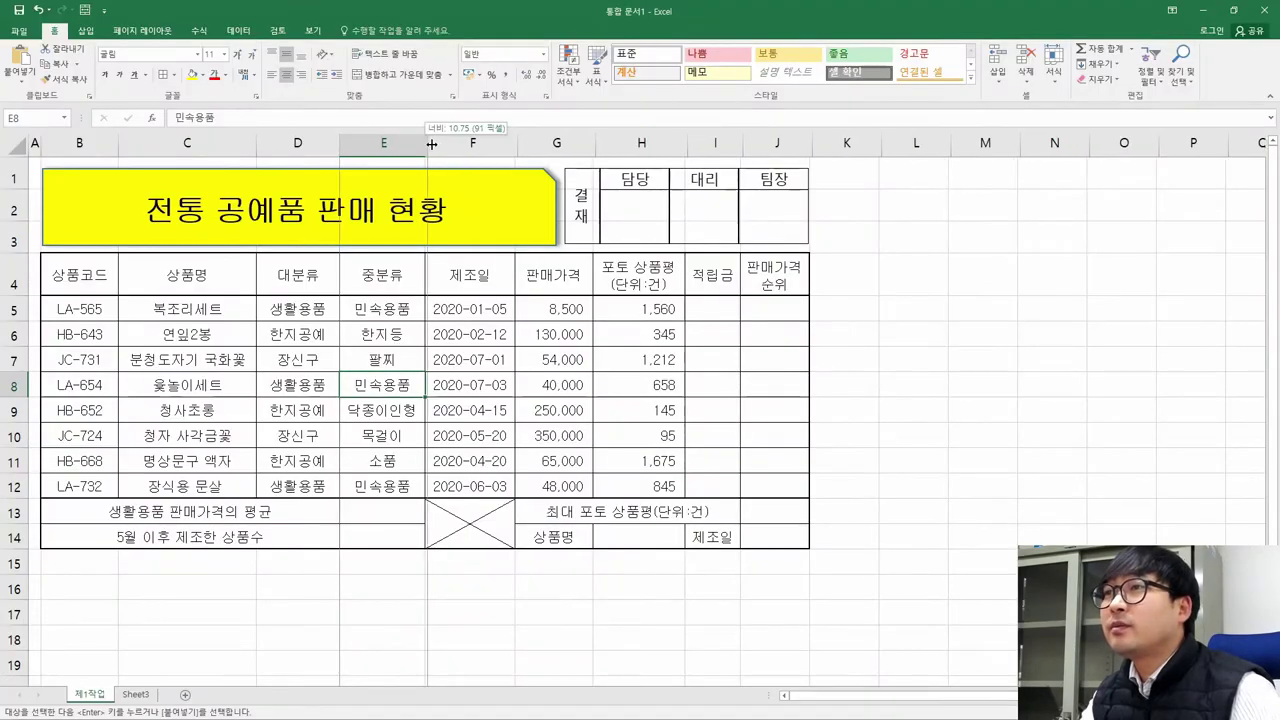
pyautogui.moveTo(429, 145); pyautogui.dragTo(447, 145)
# Widen columns F and G in Excel to give their entries the spacing of the PDF sample
pyautogui.hotkey('alt', 'Tab')
pyautogui.hotkey('alt', 'Tab')
pyautogui.moveTo(533, 143); pyautogui.dragTo(545, 143)
pyautogui.hotkey('alt', 'Tab')
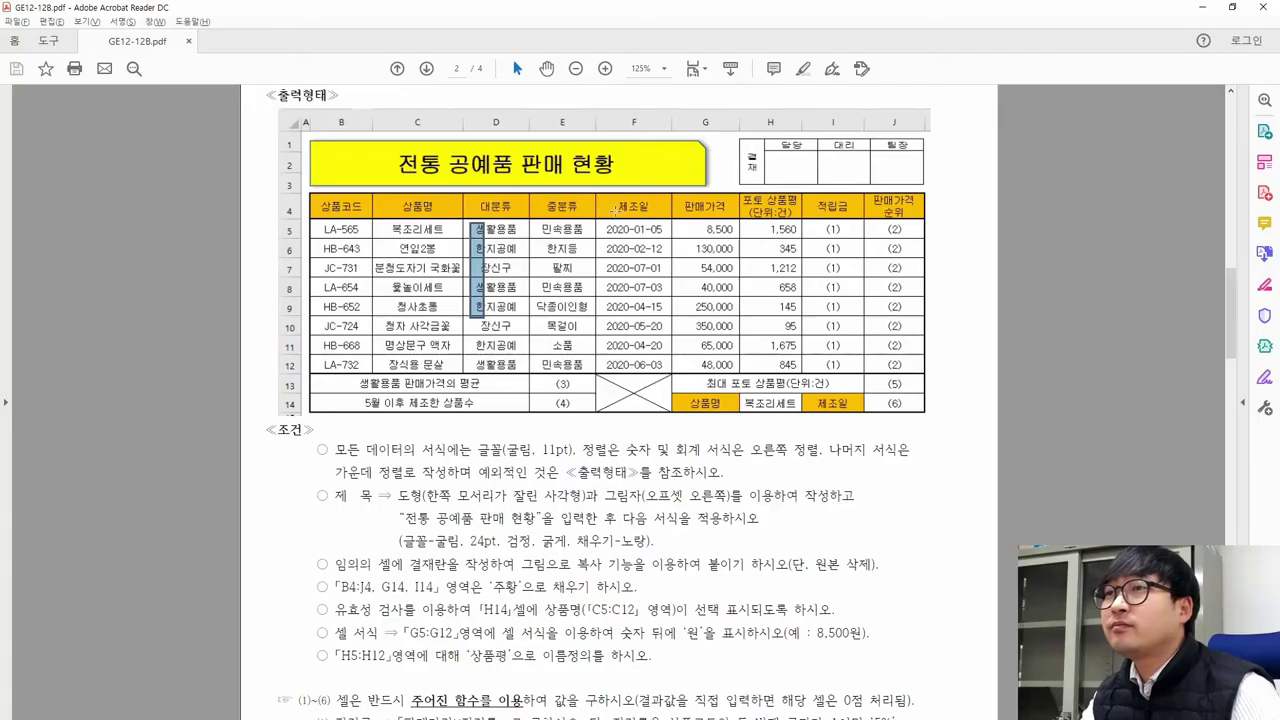
pyautogui.hotkey('alt', 'Tab')
pyautogui.moveTo(630, 143); pyautogui.dragTo(656, 143)
# Widen columns I and J in Excel and compare their spacing and the 판매가격 순위 header with the PDF sample
pyautogui.hotkey('alt', 'Tab')
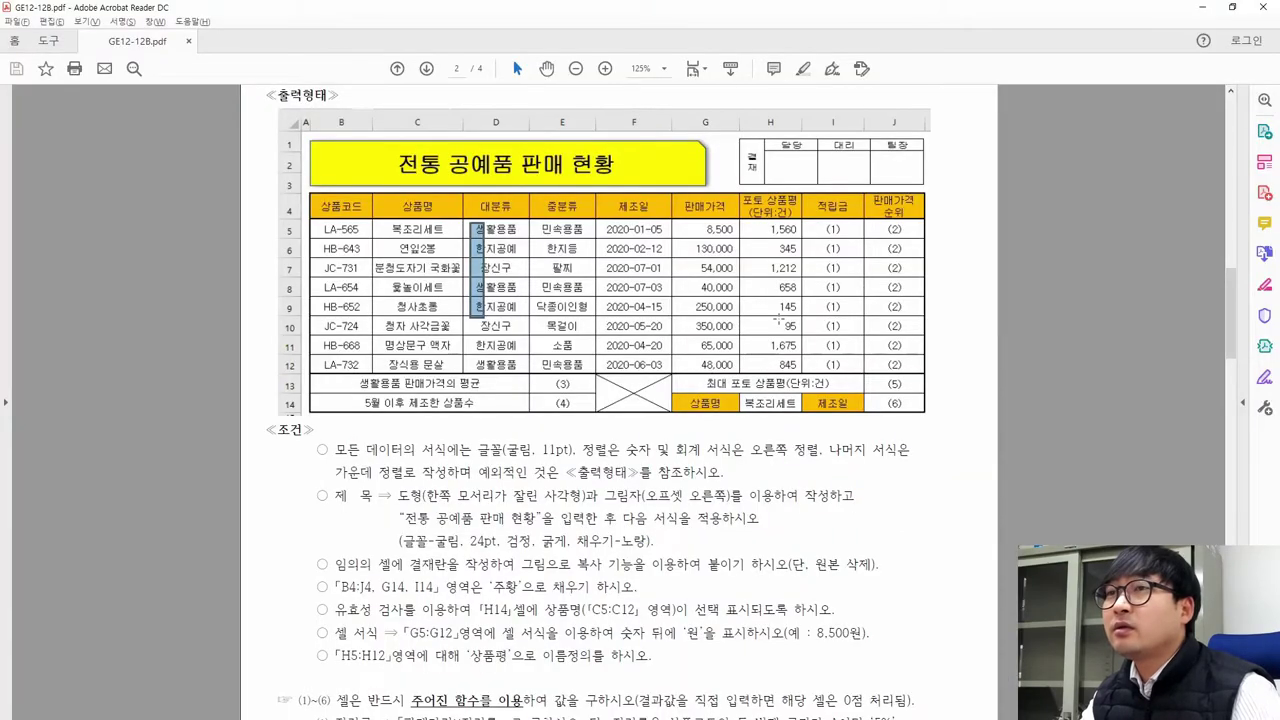
pyautogui.hotkey('alt', 'Tab')
pyautogui.hotkey('alt', 'Tab')
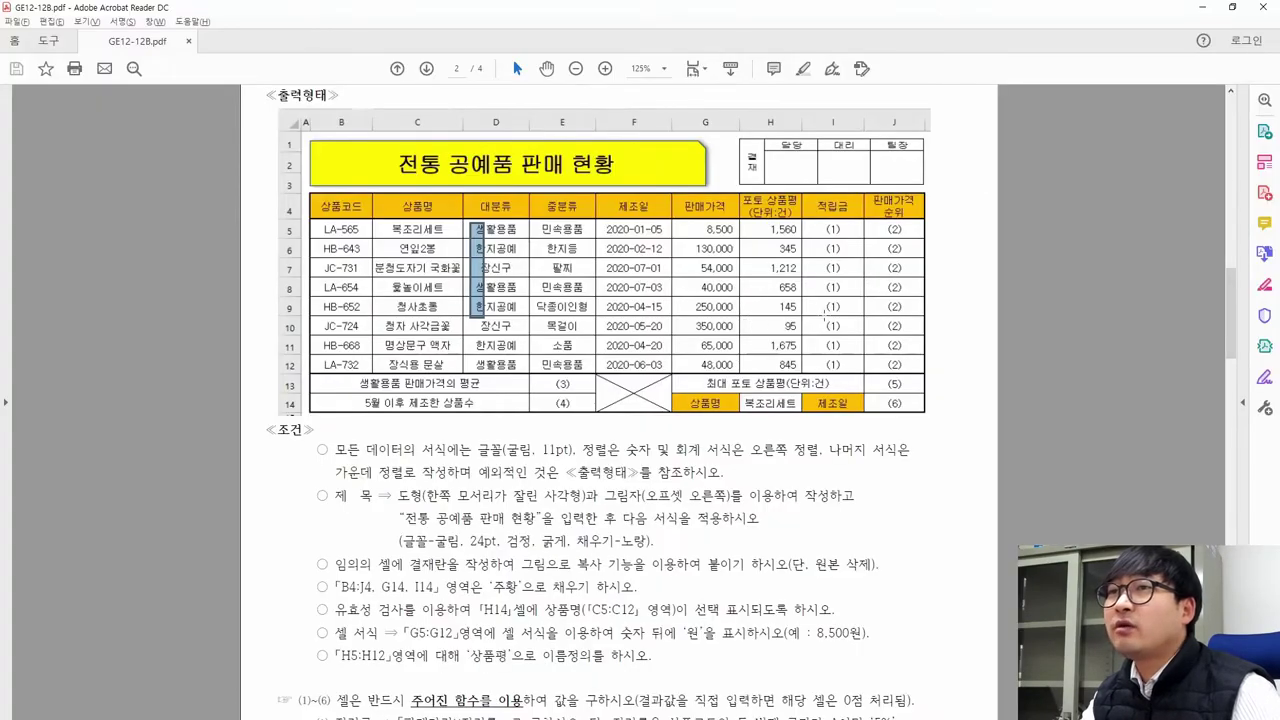
pyautogui.hotkey('alt', 'Tab')
pyautogui.moveTo(806, 143); pyautogui.dragTo(818, 143)
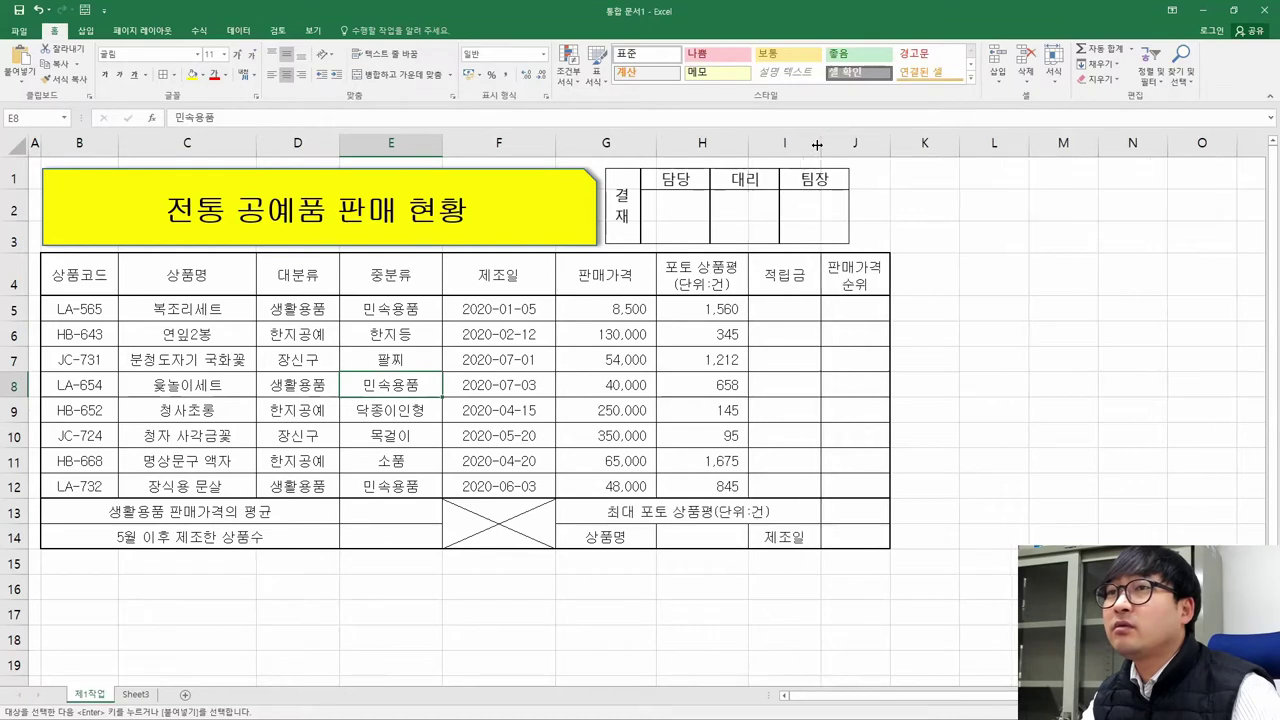
pyautogui.hotkey('alt', 'Tab')
pyautogui.hotkey('alt', 'Tab')
pyautogui.moveTo(892, 143); pyautogui.dragTo(913, 143)
pyautogui.hotkey('alt', 'Tab')
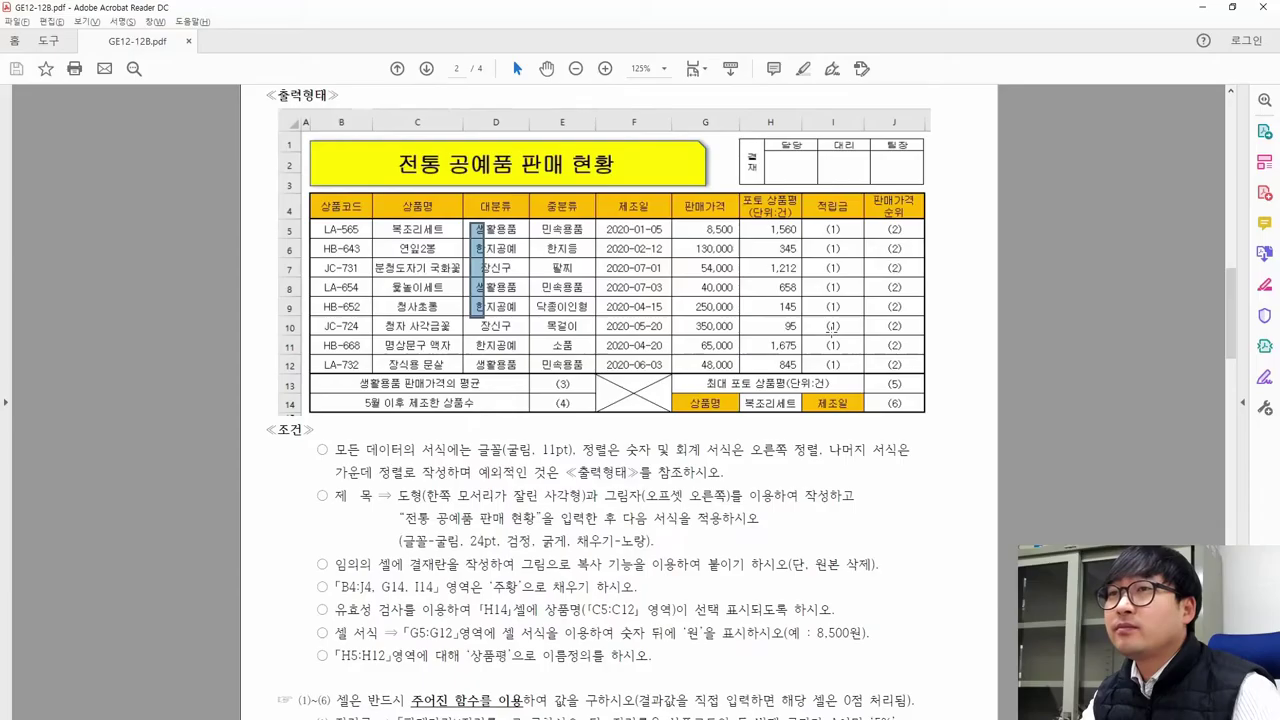
pyautogui.moveTo(868, 214); pyautogui.dragTo(871, 229)
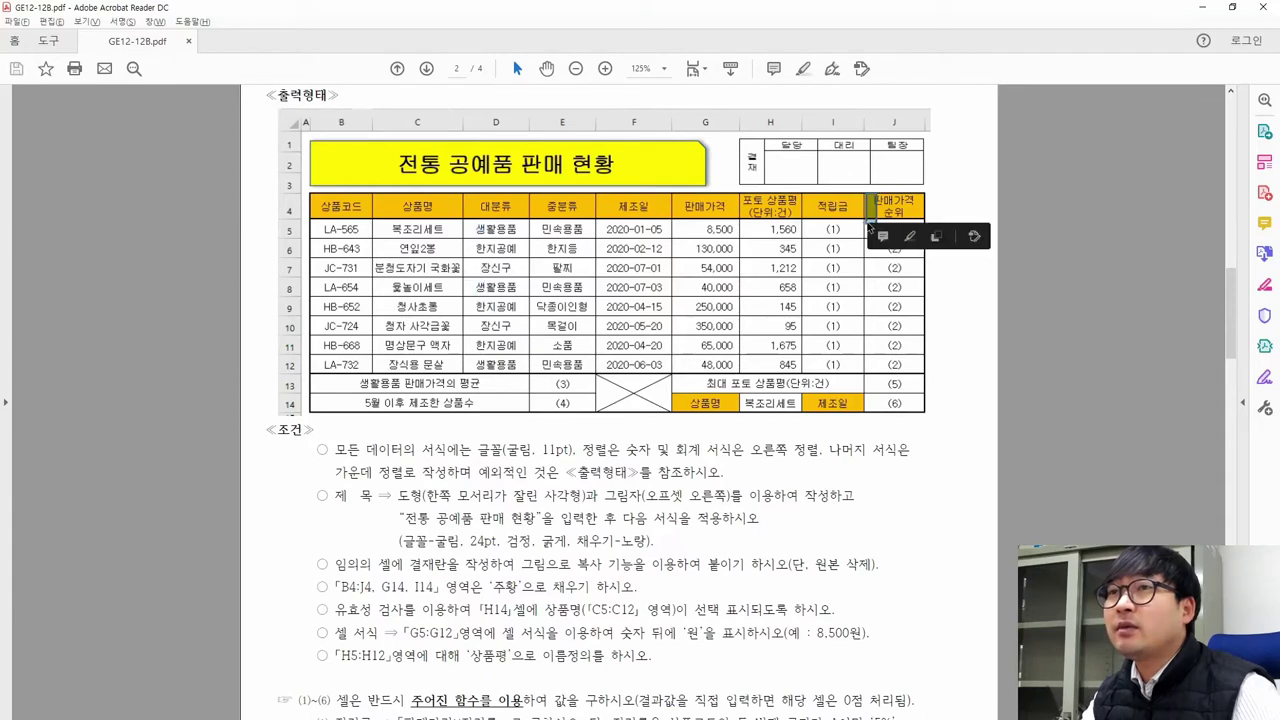
pyautogui.click(868, 270)
pyautogui.hotkey('alt', 'Tab')
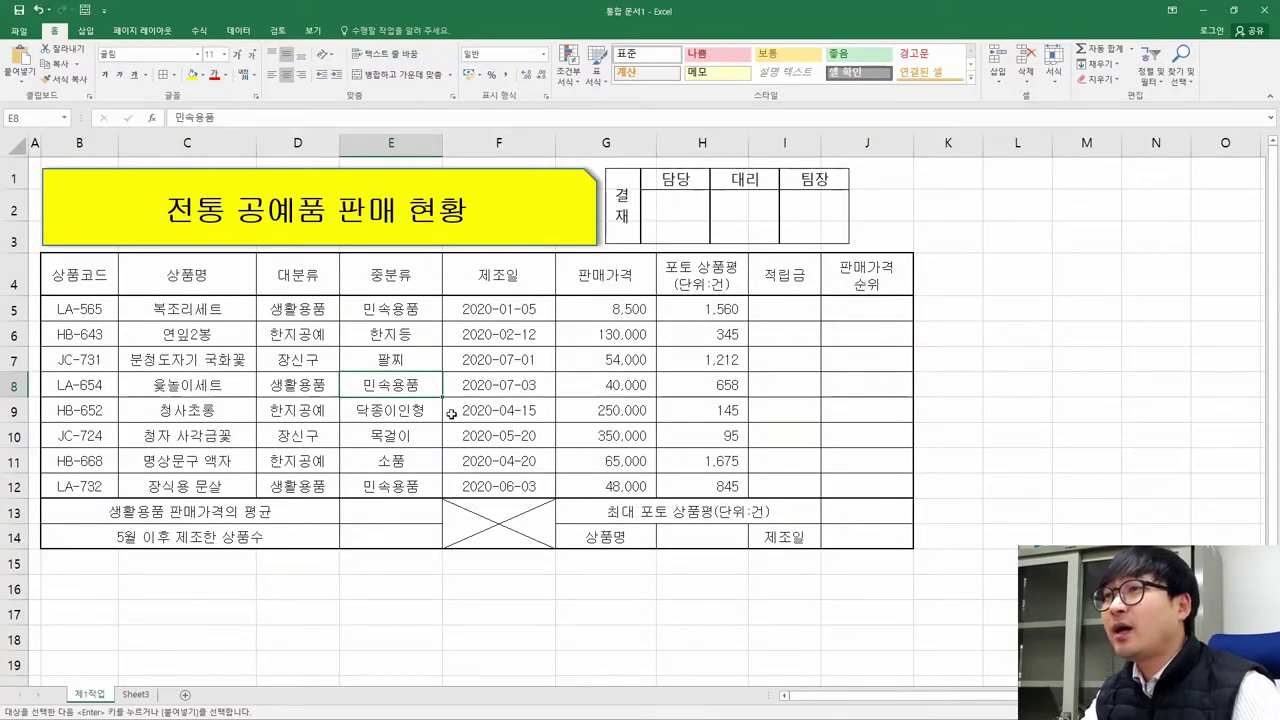
# Move the approval box picture so its outer edge lines up with column J's edge, and check its placement in the PDF sample
pyautogui.hotkey('alt', 'Tab')
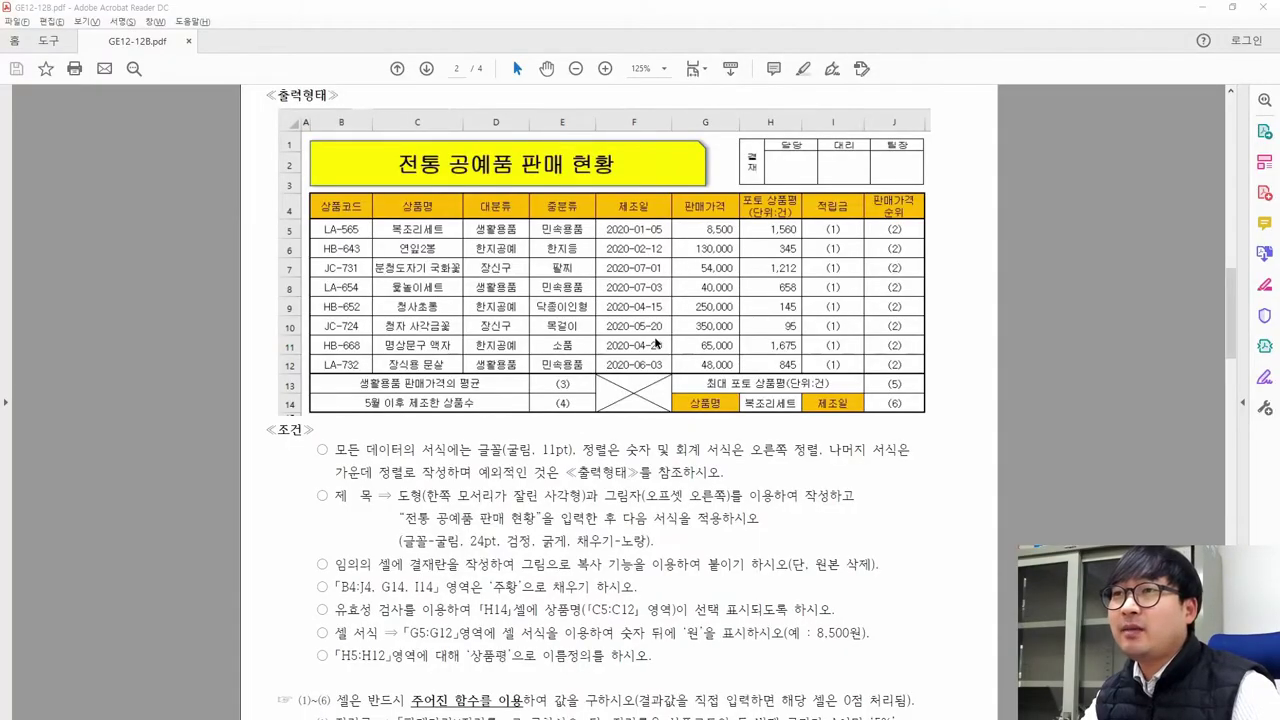
pyautogui.hotkey('alt', 'Tab')
pyautogui.moveTo(710, 209); pyautogui.dragTo(774, 207)
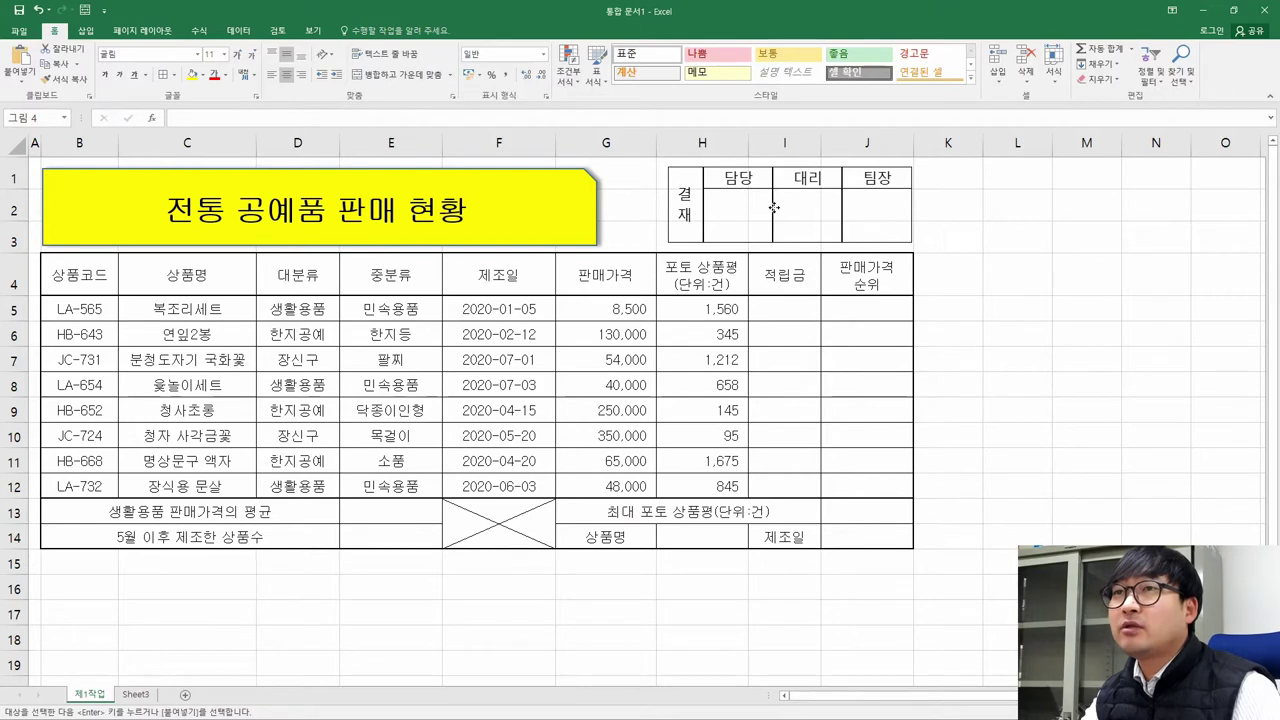
pyautogui.hotkey('alt', 'Tab')
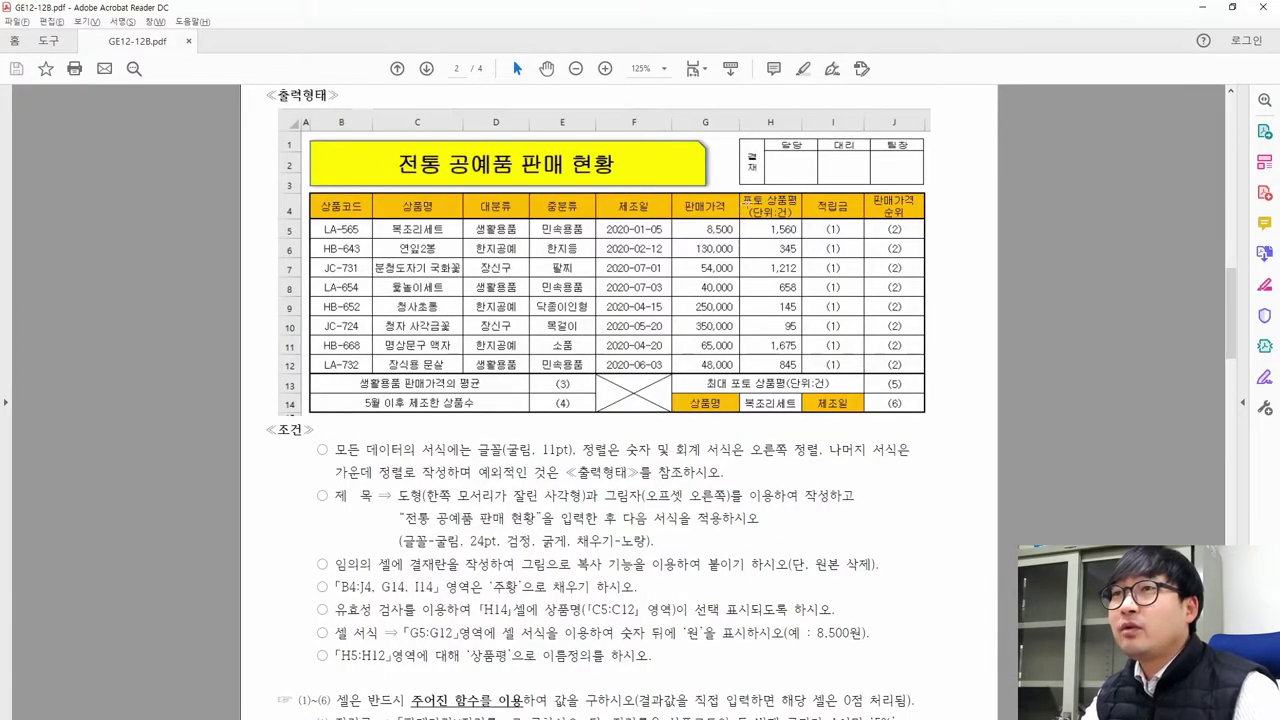
pyautogui.hotkey('alt', 'Tab')
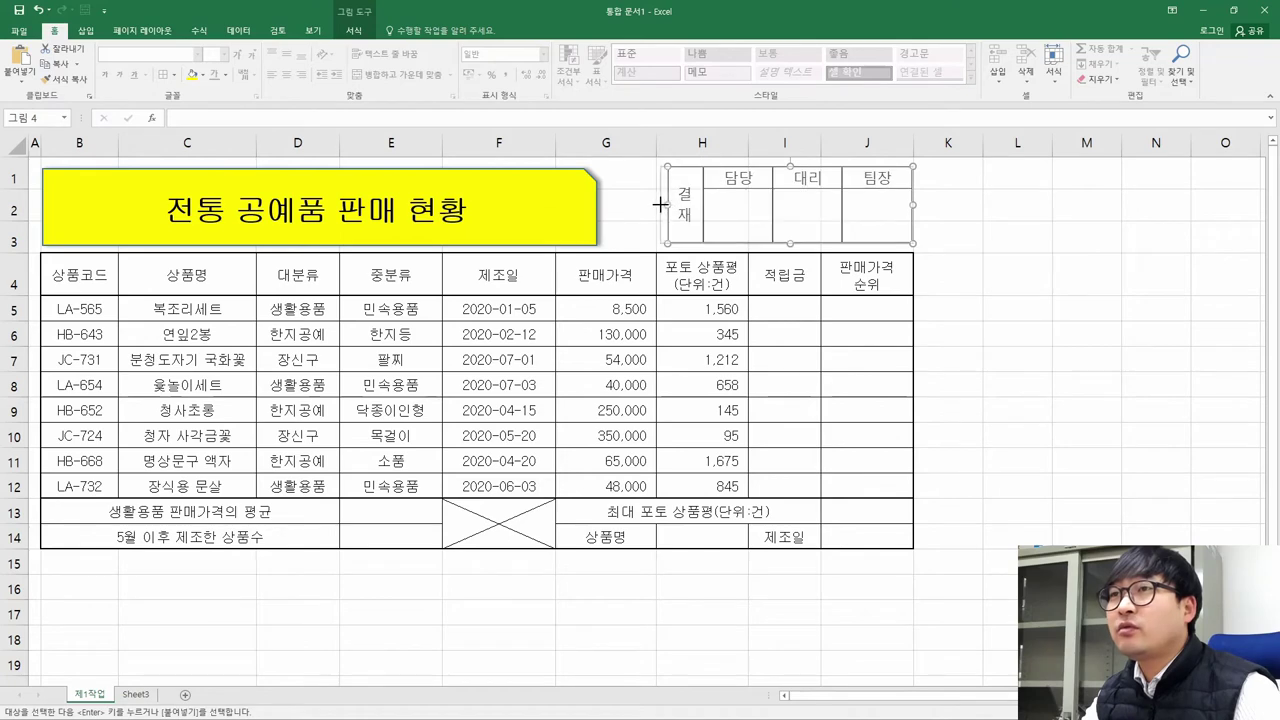
# Stretch the approval box picture so its inner edge meets the start of column H, and compare it with the PDF sample
pyautogui.moveTo(658, 206); pyautogui.dragTo(654, 206)
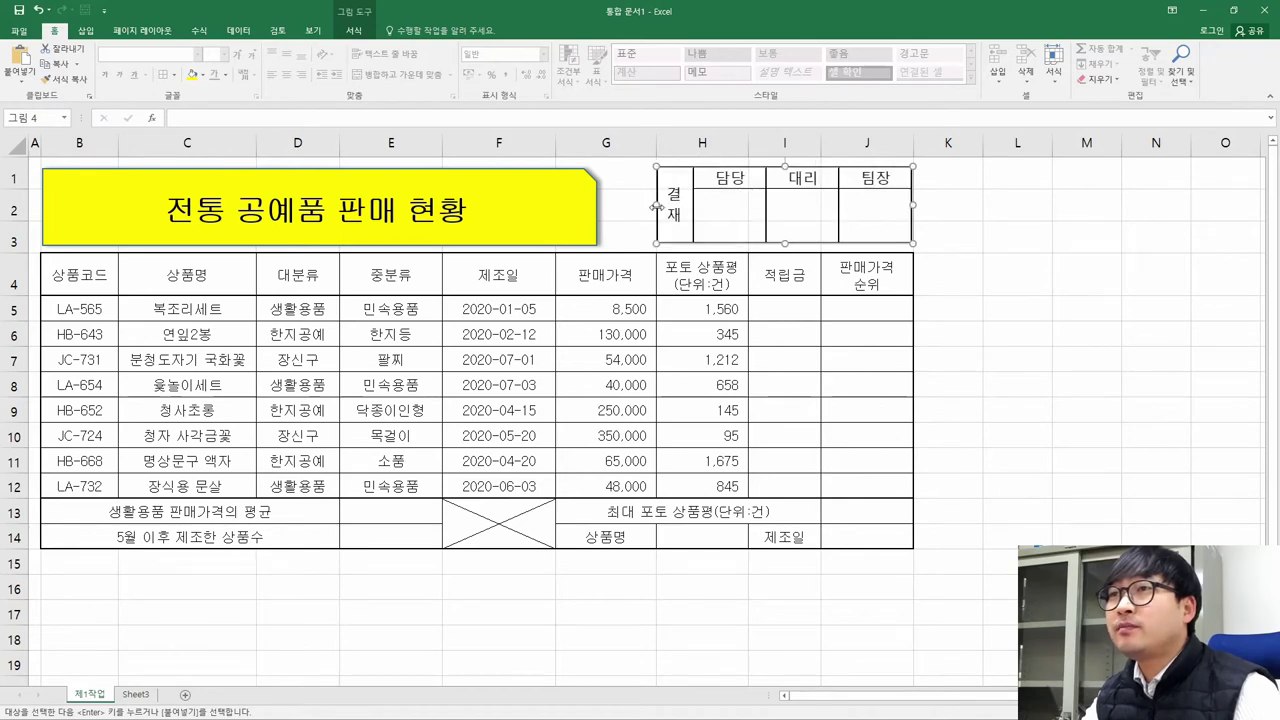
pyautogui.click(776, 344)
pyautogui.hotkey('alt', 'Tab')
pyautogui.hotkey('alt', 'Tab')
pyautogui.hotkey('alt', 'Tab')
pyautogui.hotkey('alt', 'Tab')
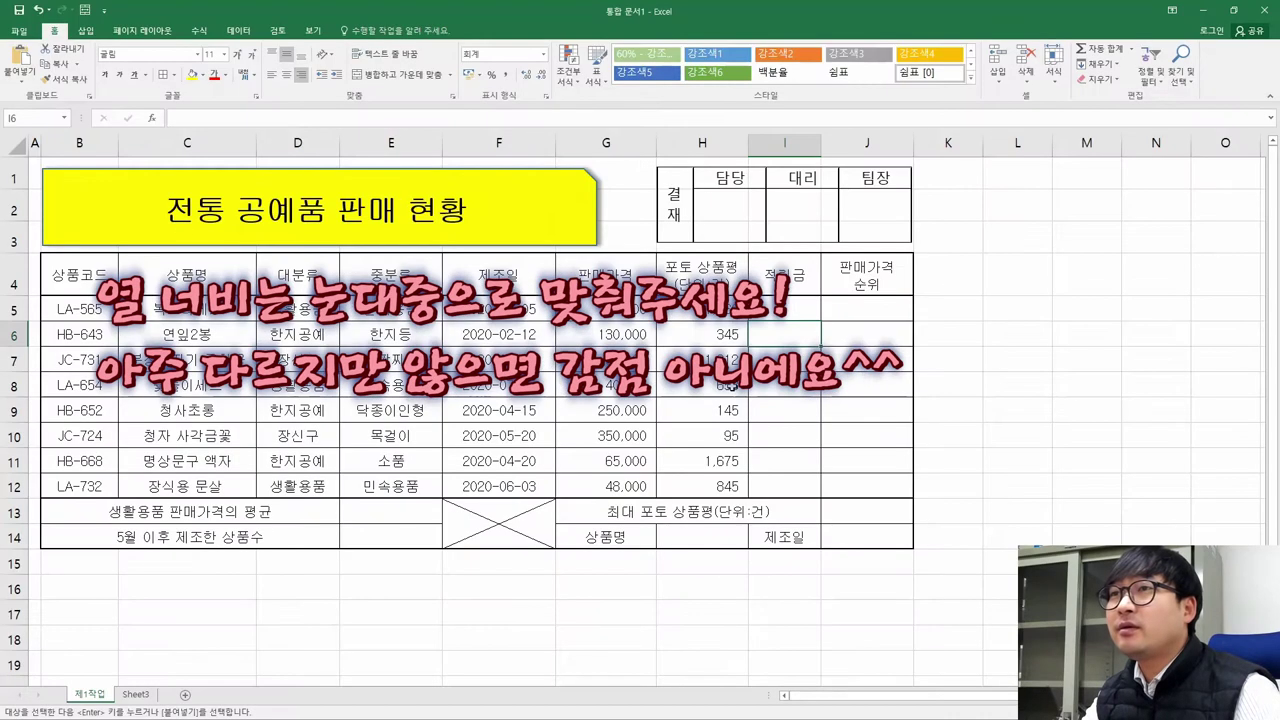
# Widen the yellow title shape slightly toward the approval box and compare its length with the PDF sample
pyautogui.click(574, 240)
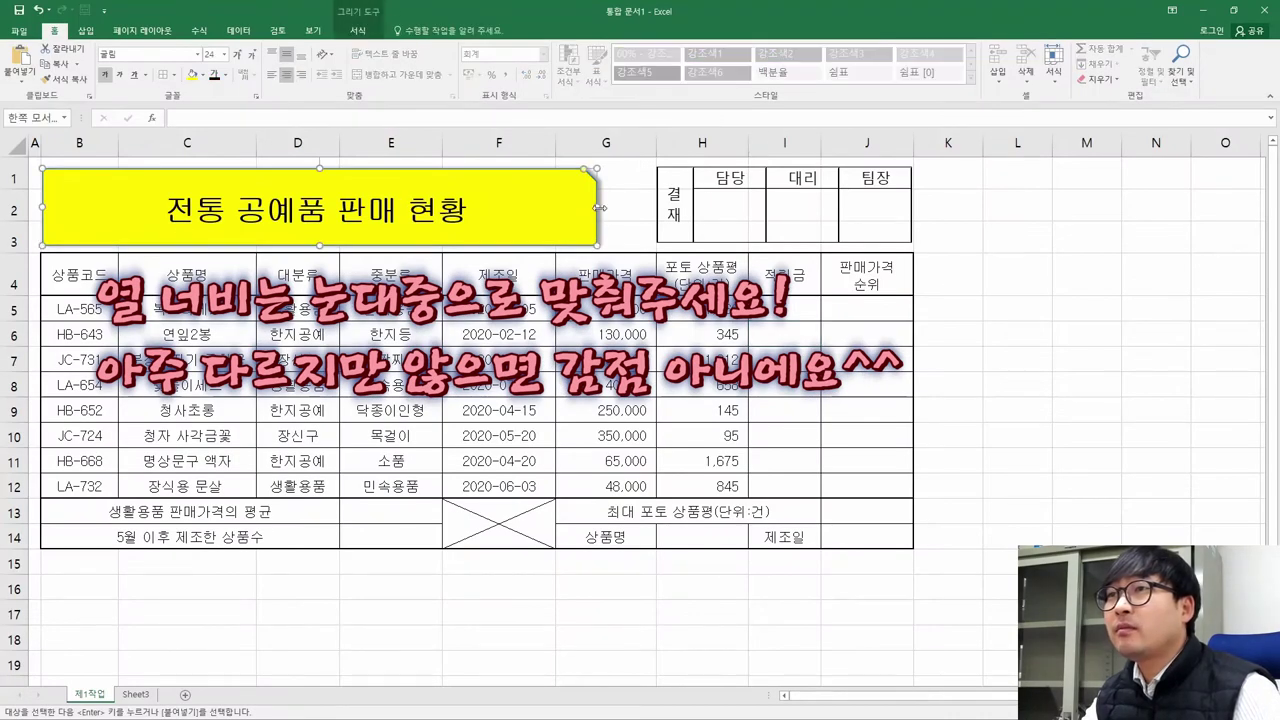
pyautogui.moveTo(600, 207); pyautogui.dragTo(607, 207)
pyautogui.click(702, 359)
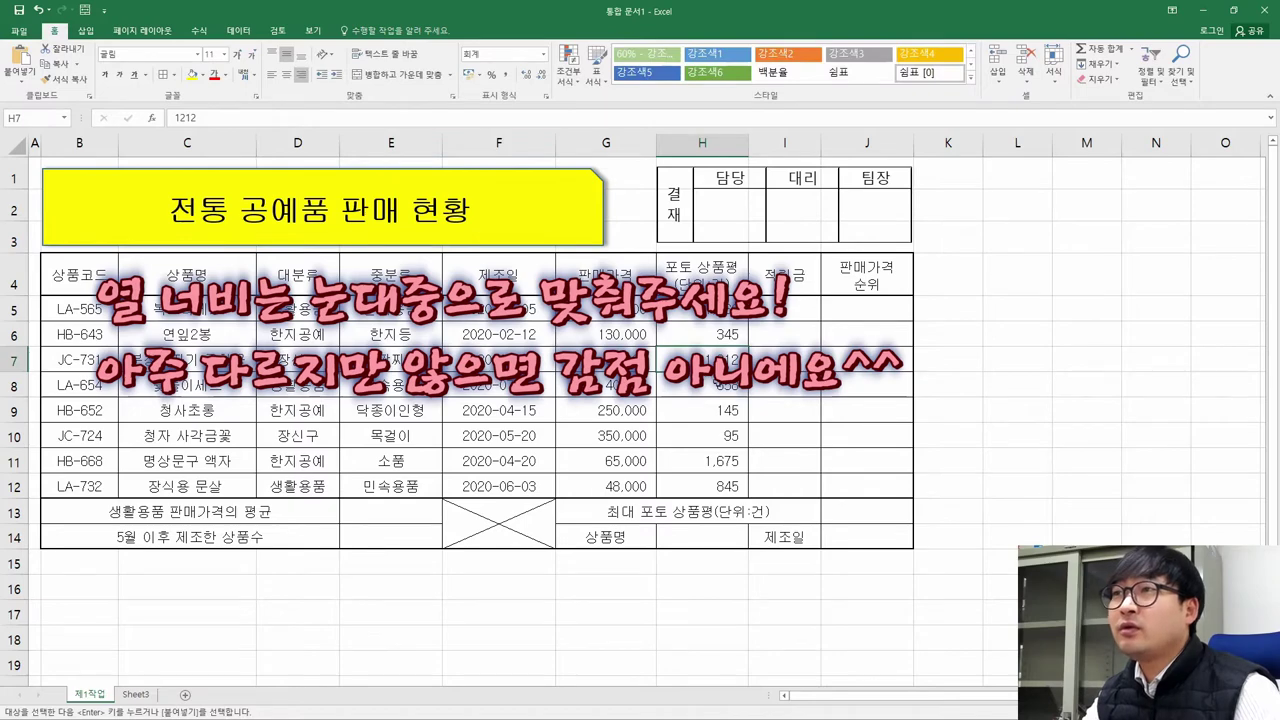
pyautogui.hotkey('alt', 'Tab')
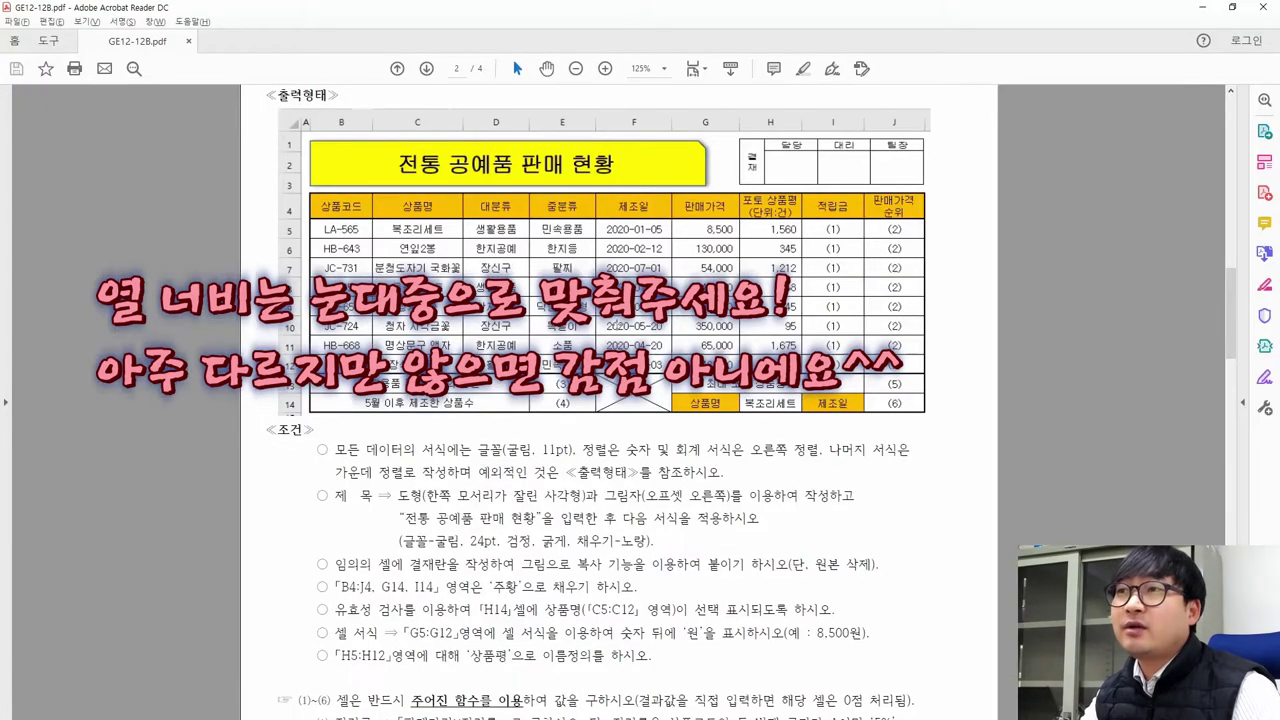
pyautogui.hotkey('alt', 'Tab')
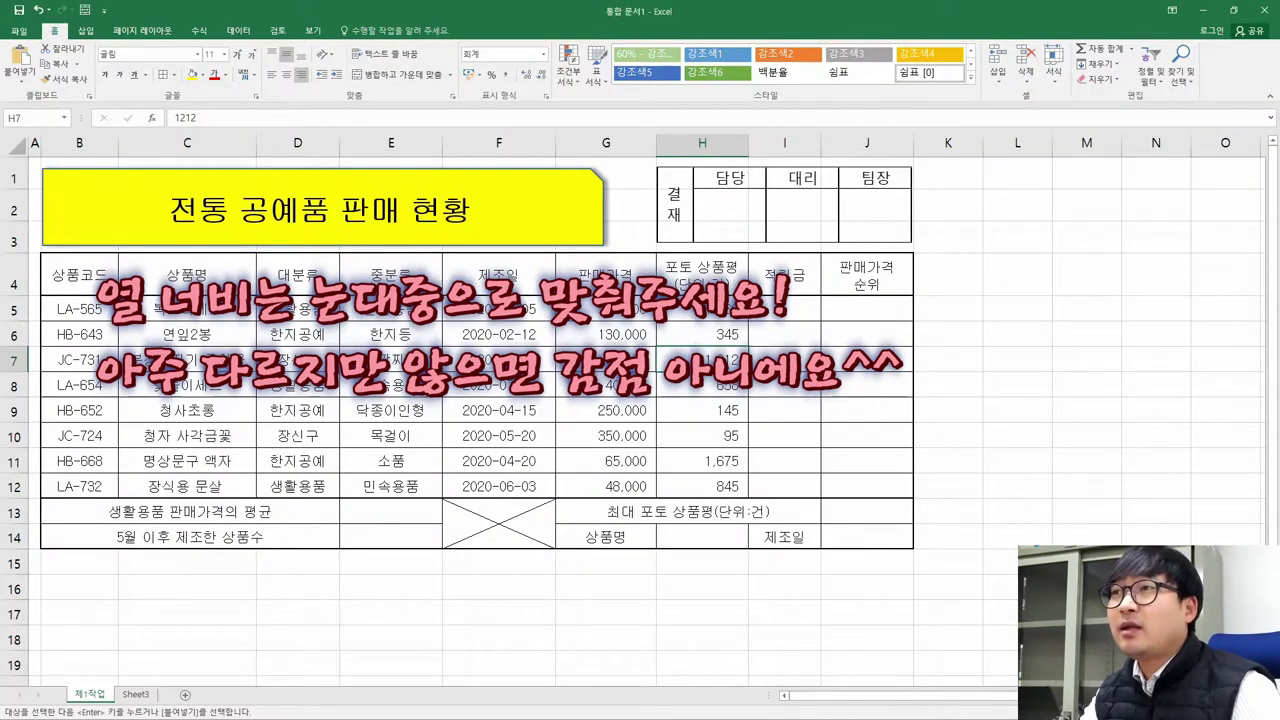
pyautogui.hotkey('alt', 'Tab')
pyautogui.hotkey('alt', 'Tab')
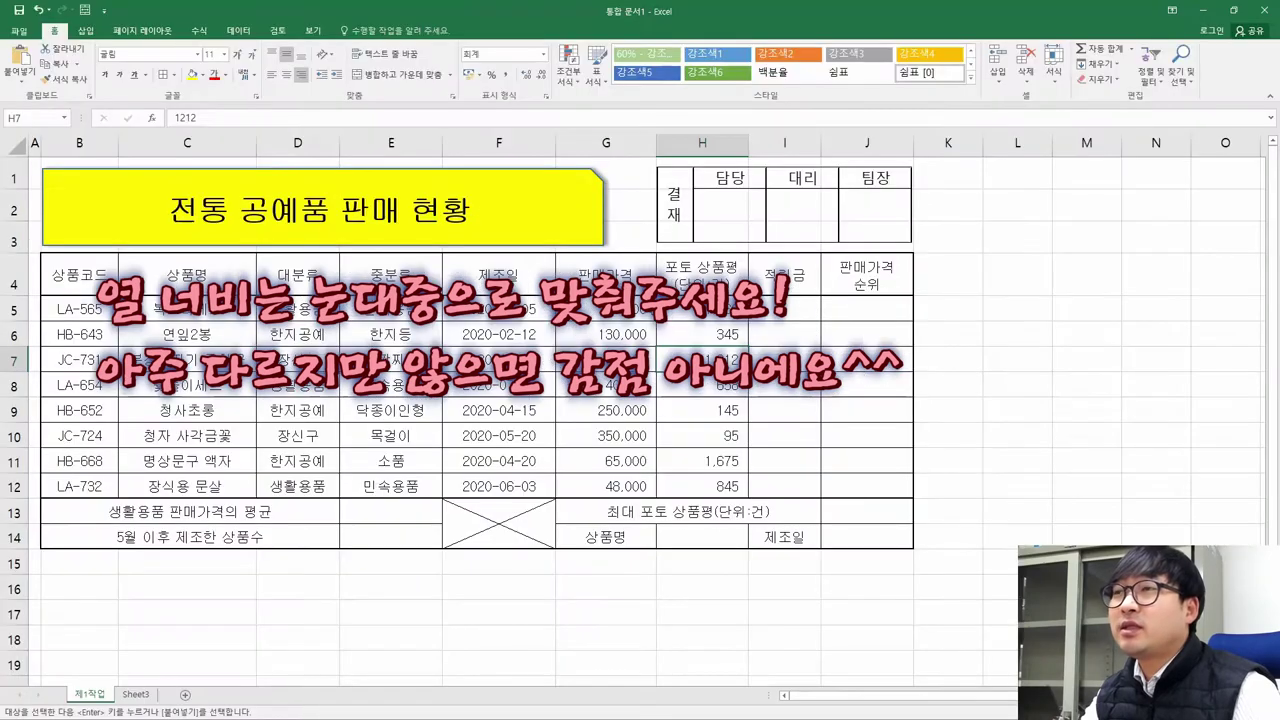
pyautogui.click(391, 385)
# Check the PDF's condition on removing the original approval box, and delete Sheet3, which holds it, from the Excel workbook
pyautogui.hotkey('alt', 'Tab')
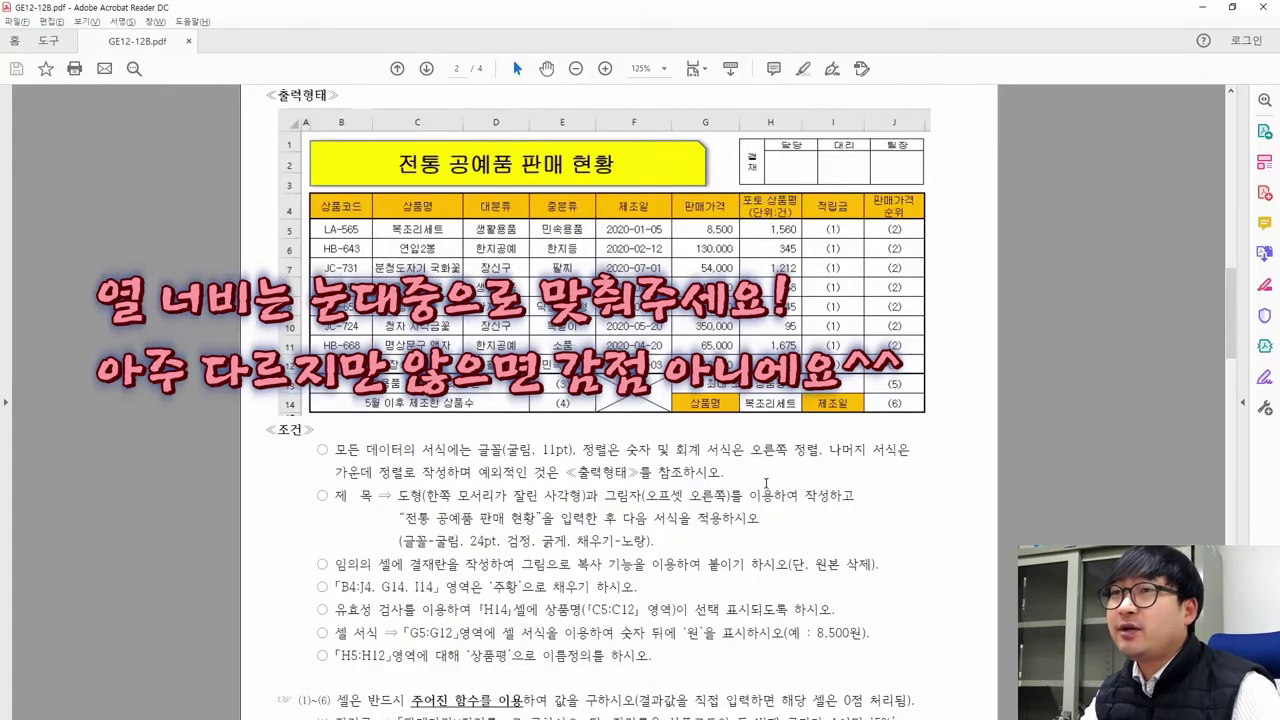
pyautogui.moveTo(521, 564); pyautogui.dragTo(860, 575)
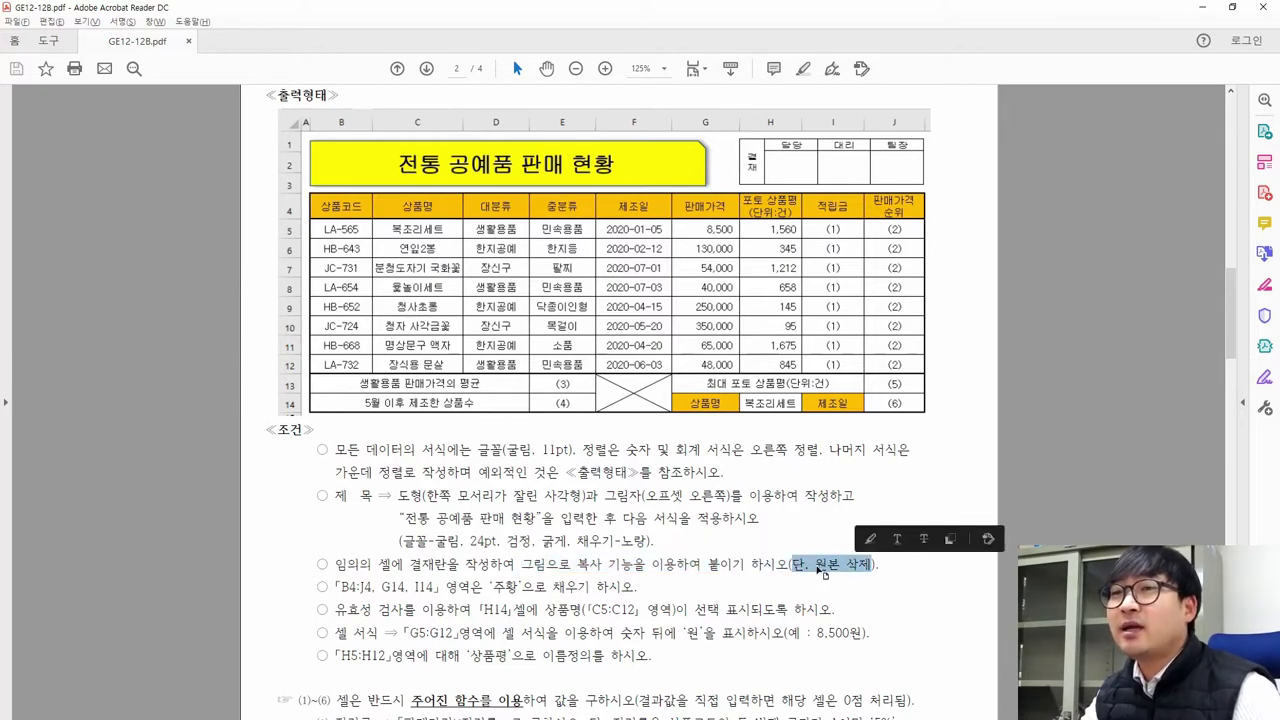
pyautogui.hotkey('alt', 'Tab')
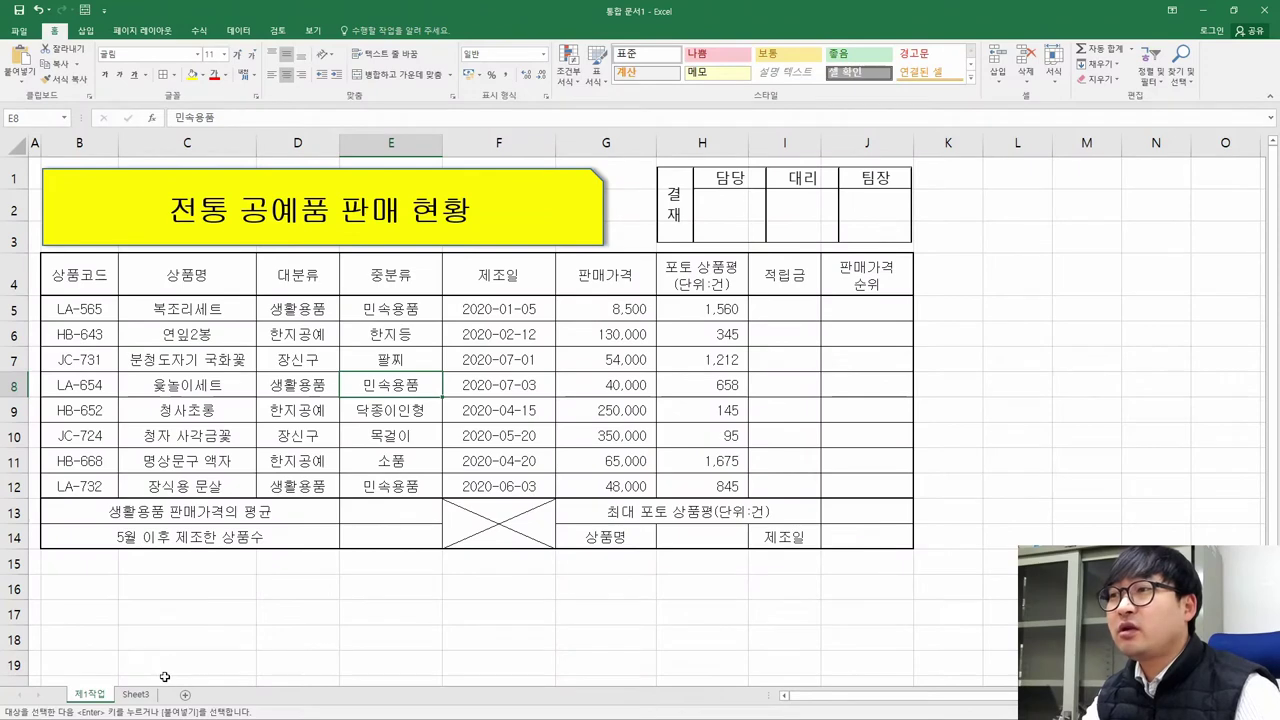
pyautogui.click(140, 695)
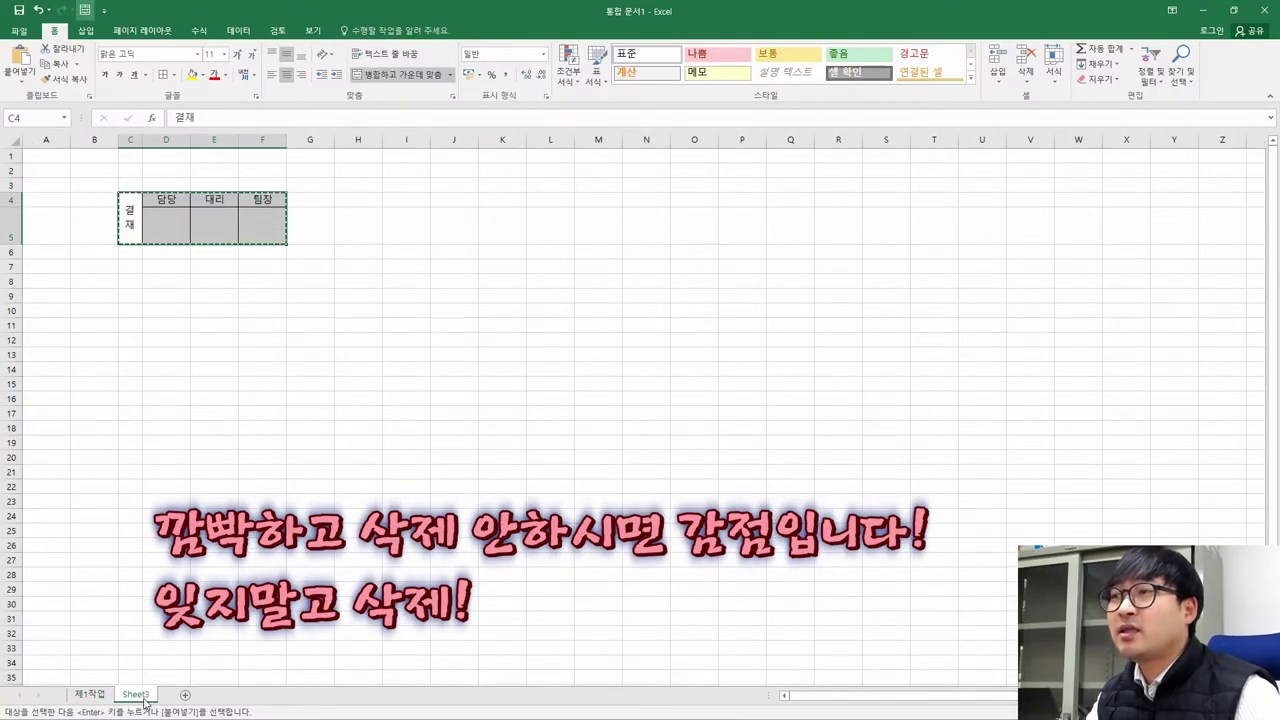
pyautogui.rightClick(137, 695)
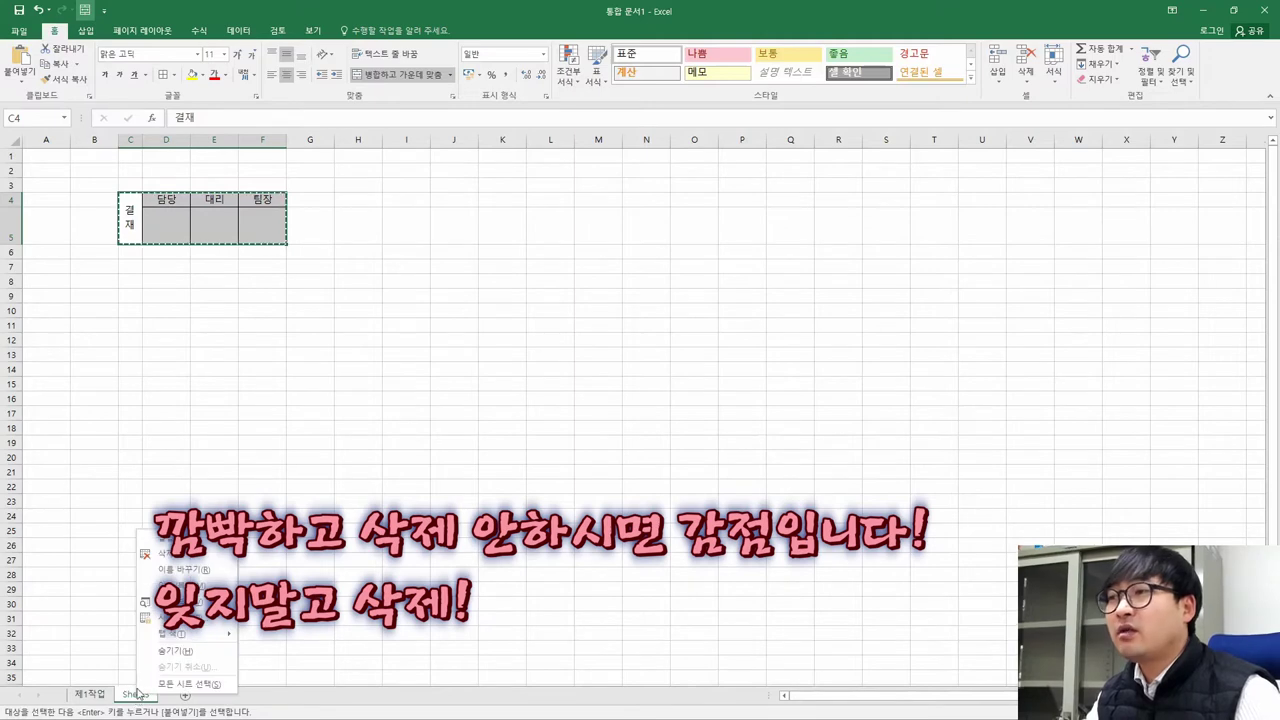
pyautogui.click(170, 553)
pyautogui.click(605, 403)
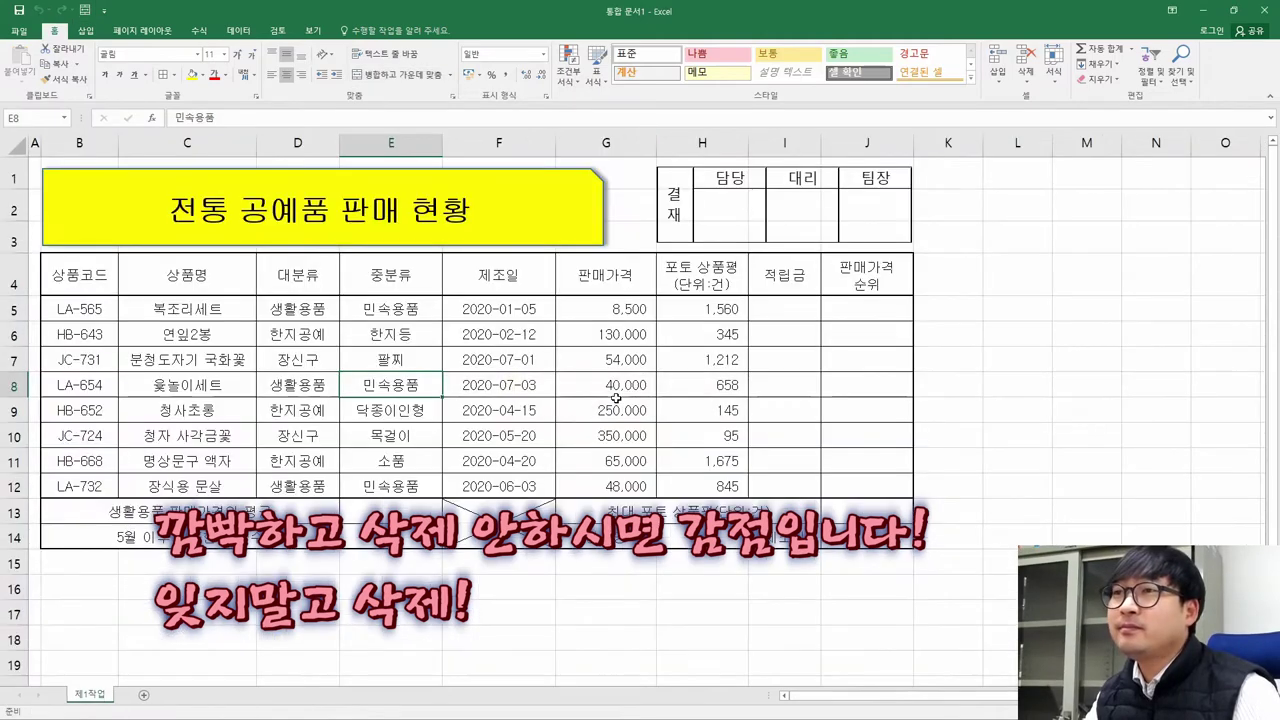
# Examine the PDF's fill colour condition and the matching header, 상품명 and 제조일 cells in its sample table
pyautogui.hotkey('alt', 'Tab')
pyautogui.moveTo(360, 495); pyautogui.dragTo(612, 540)
pyautogui.moveTo(448, 563); pyautogui.dragTo(579, 580)
pyautogui.scroll(-2, 579, 560)
pyautogui.click(323, 490)
pyautogui.moveTo(338, 490); pyautogui.dragTo(617, 494)
pyautogui.click(620, 493)
pyautogui.scroll(2, 515, 470)
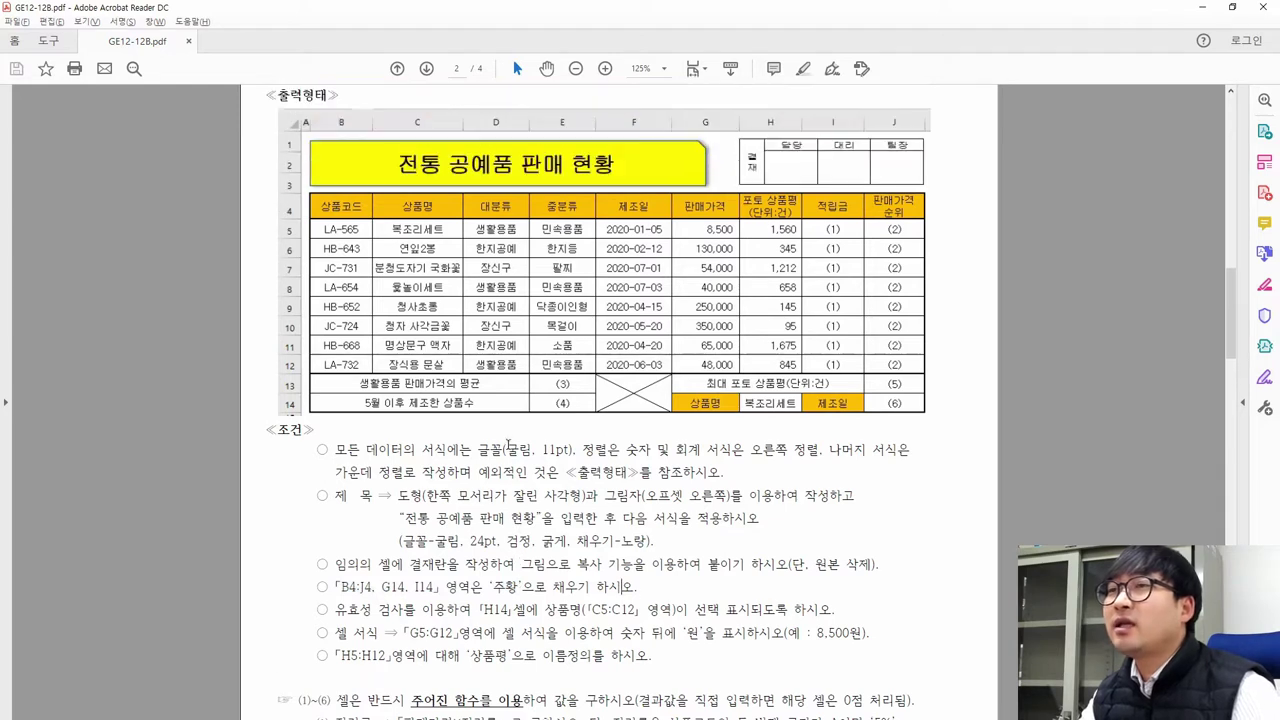
pyautogui.moveTo(372, 206); pyautogui.dragTo(916, 212)
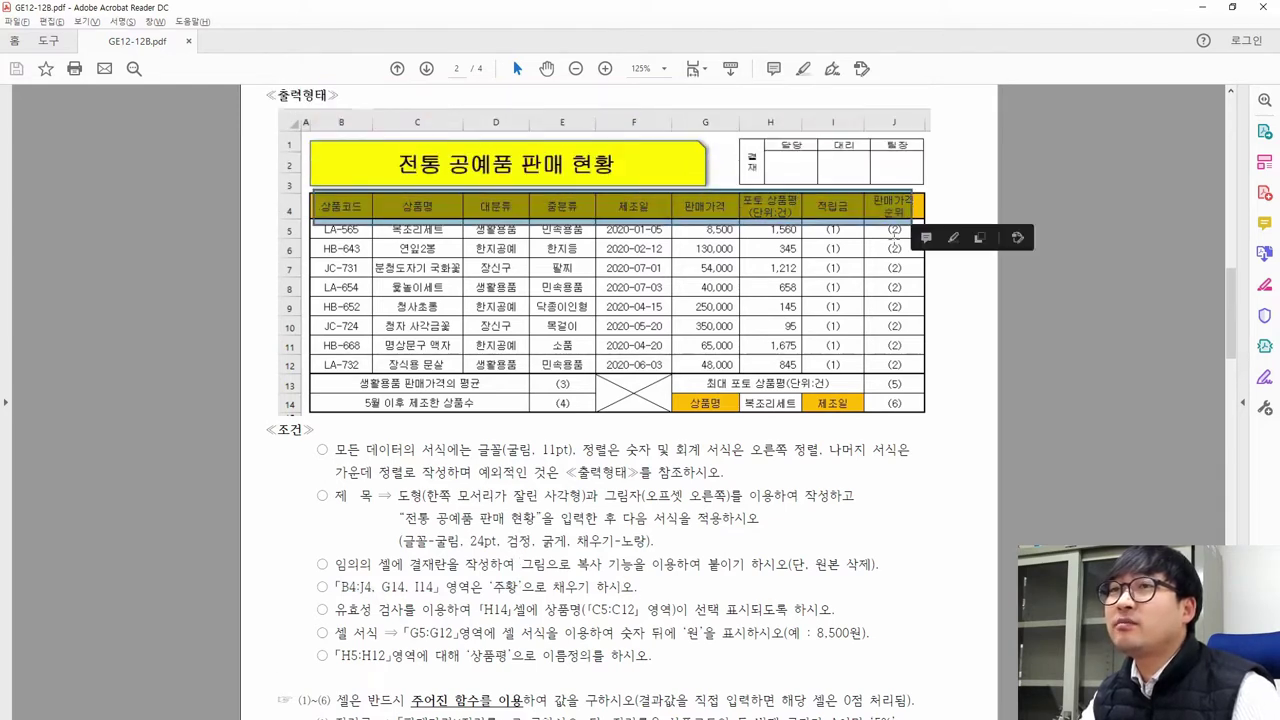
pyautogui.moveTo(716, 376); pyautogui.dragTo(700, 393)
pyautogui.click(588, 454)
pyautogui.moveTo(517, 583); pyautogui.dragTo(491, 586)
pyautogui.click(645, 589)
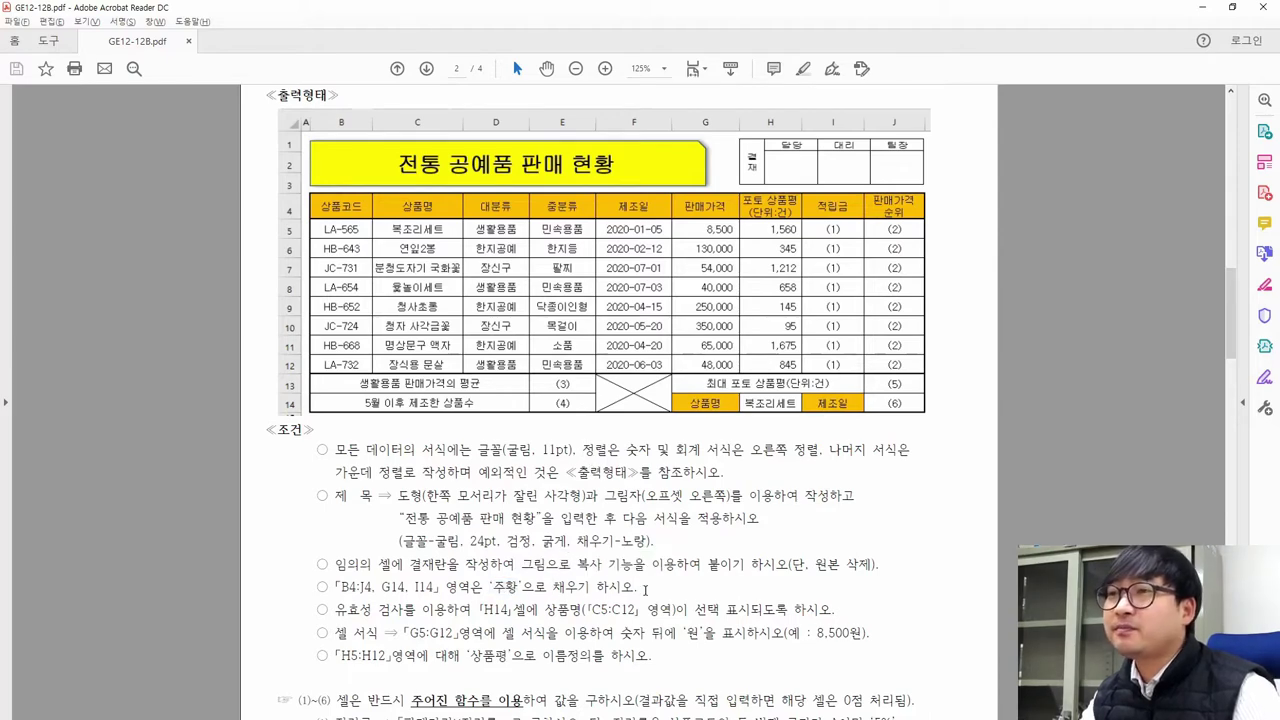
# Fill the header row B4:J4 in Excel with the standard orange colour
pyautogui.hotkey('alt', 'Tab')
pyautogui.moveTo(105, 282); pyautogui.dragTo(880, 278)
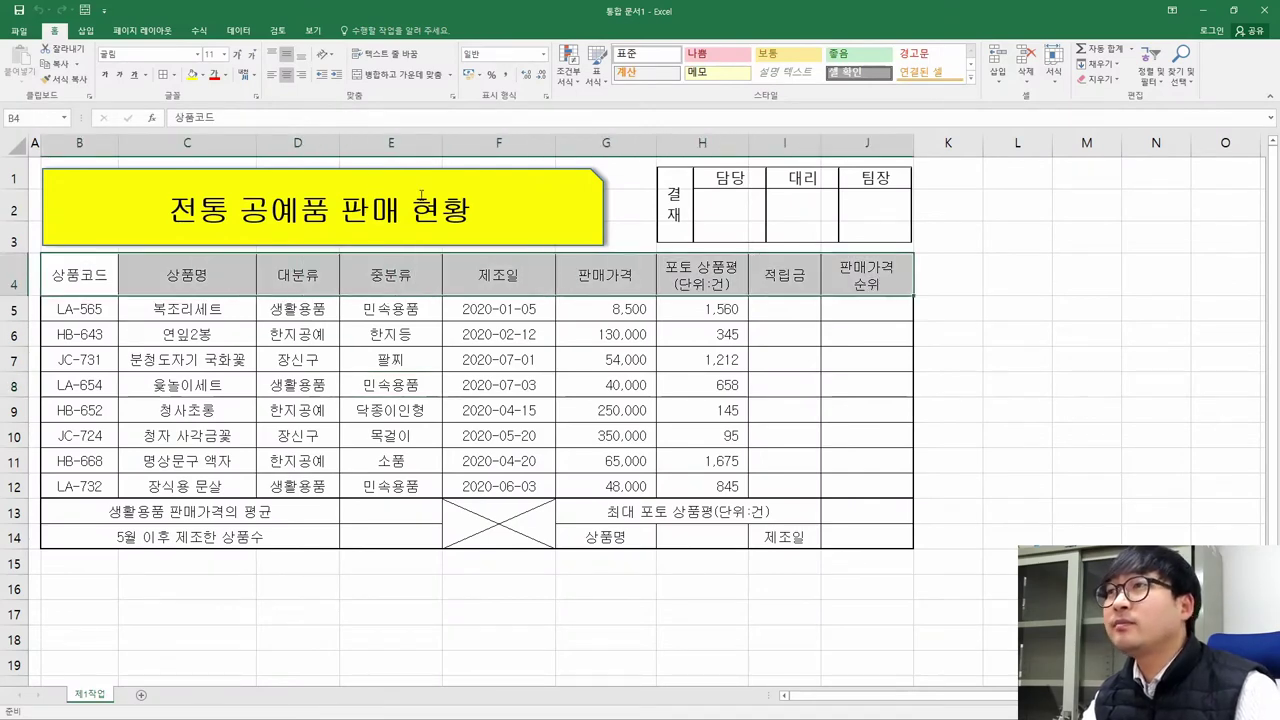
pyautogui.click(202, 75)
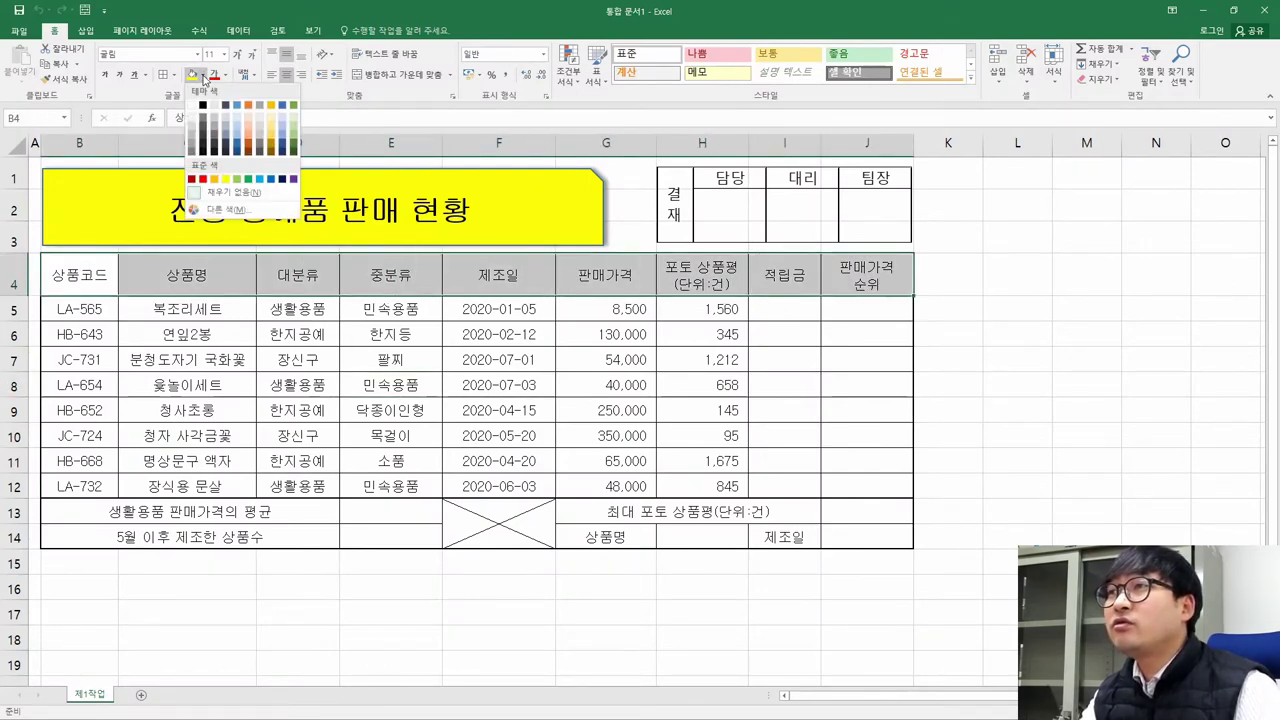
pyautogui.click(218, 180)
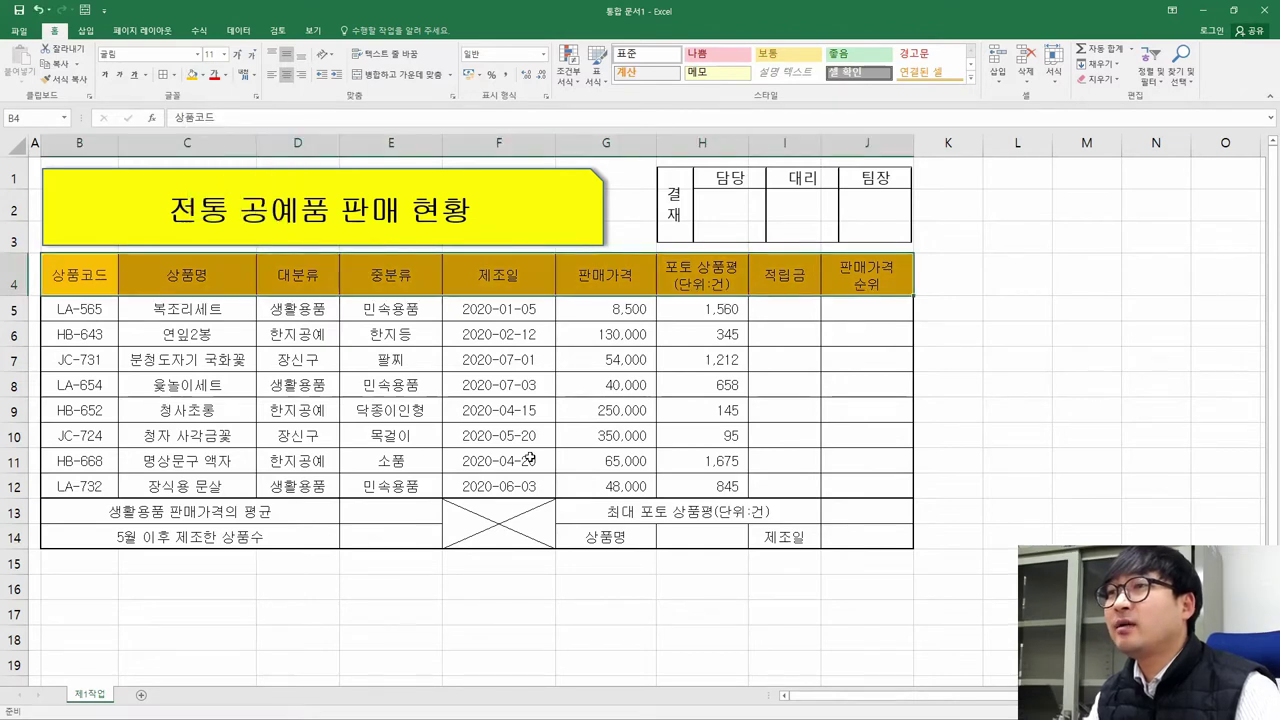
# Widen column I after checking the PDF sample, and stretch the approval box picture to column J's outer edge
pyautogui.click(606, 538)
pyautogui.click(772, 538)
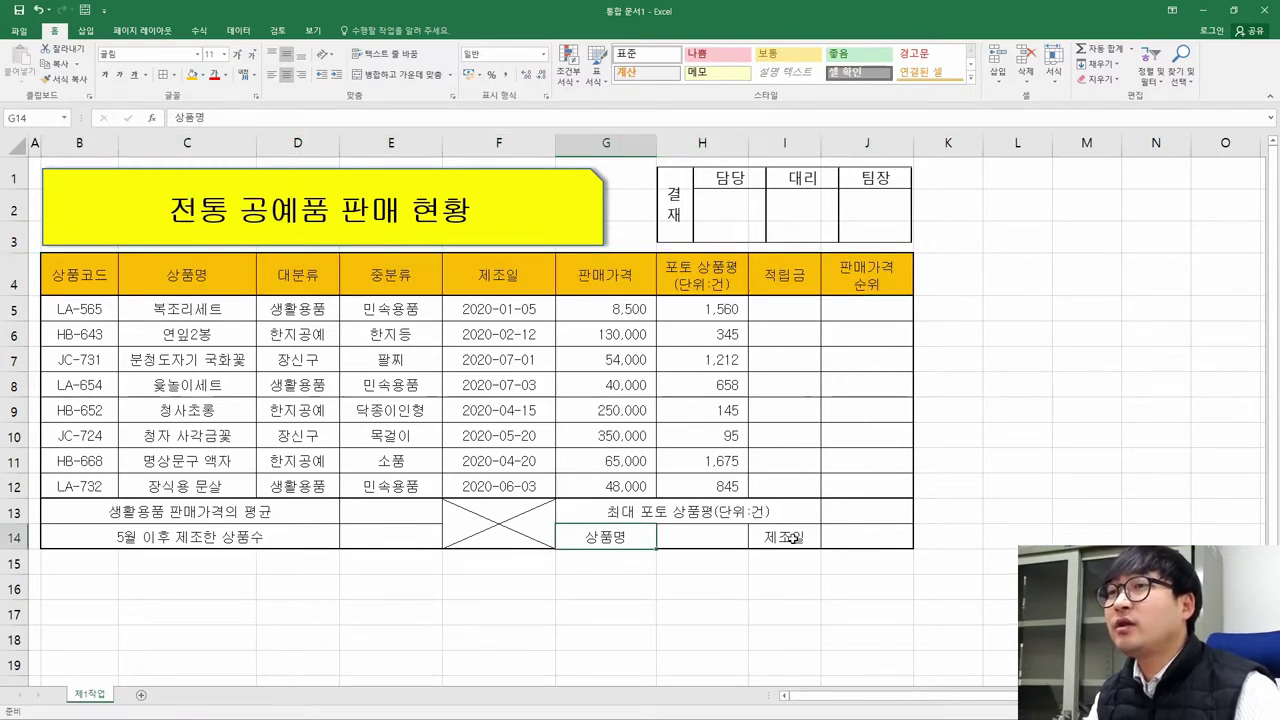
pyautogui.hotkey('alt', 'Tab')
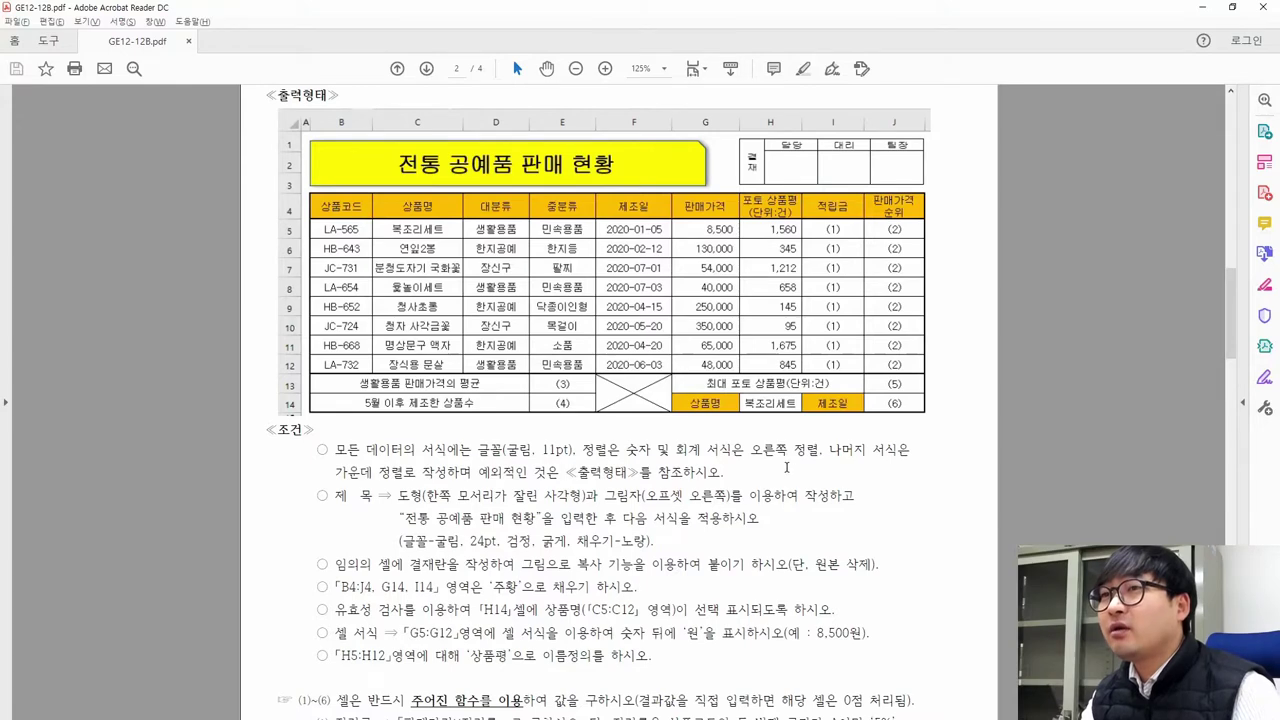
pyautogui.hotkey('alt', 'Tab')
pyautogui.moveTo(820, 148); pyautogui.dragTo(835, 148)
pyautogui.click(896, 192)
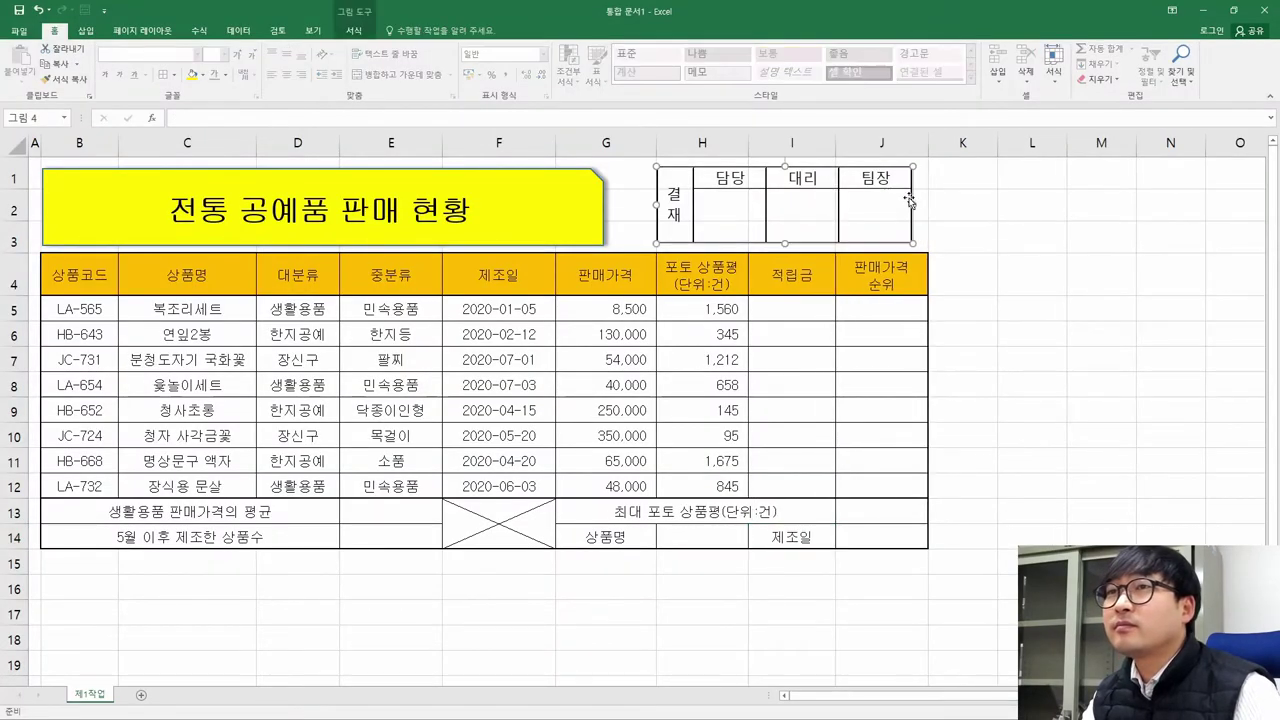
pyautogui.moveTo(911, 204); pyautogui.dragTo(926, 204)
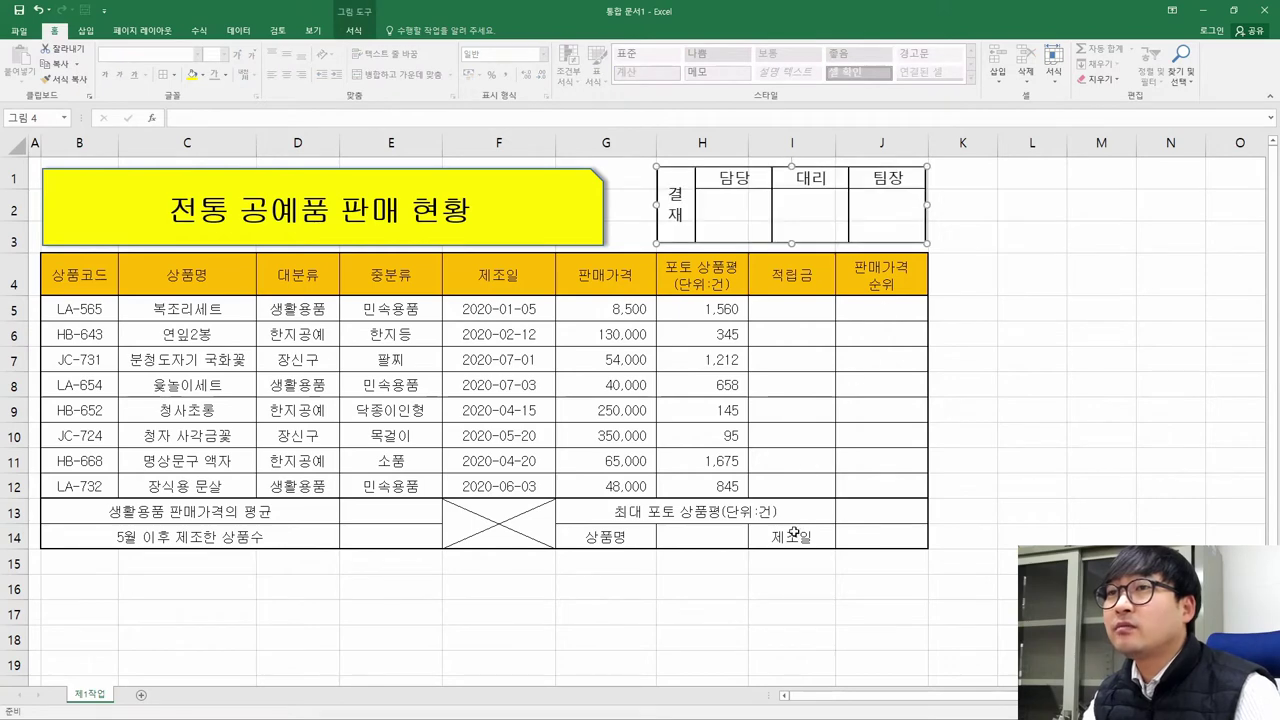
# Fill the 상품명 cell G14 and the 제조일 cell I14 together with orange
pyautogui.click(618, 537)
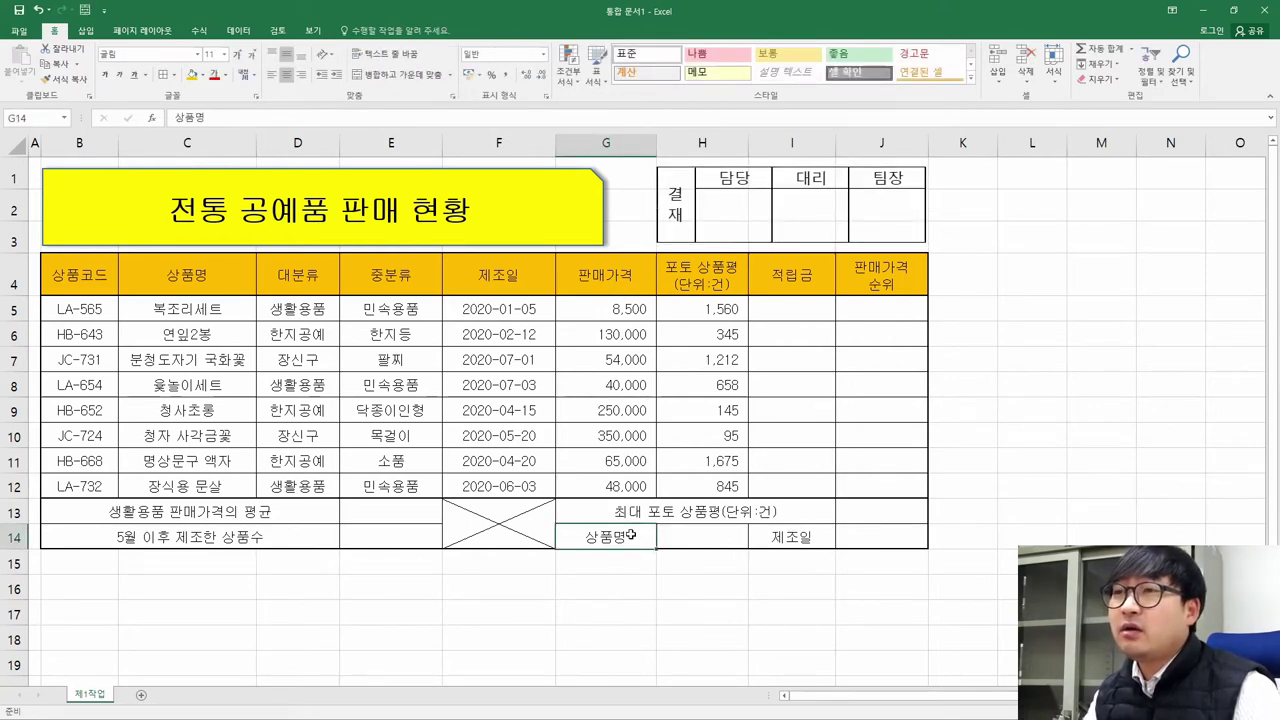
pyautogui.click(624, 506)
pyautogui.click(612, 534)
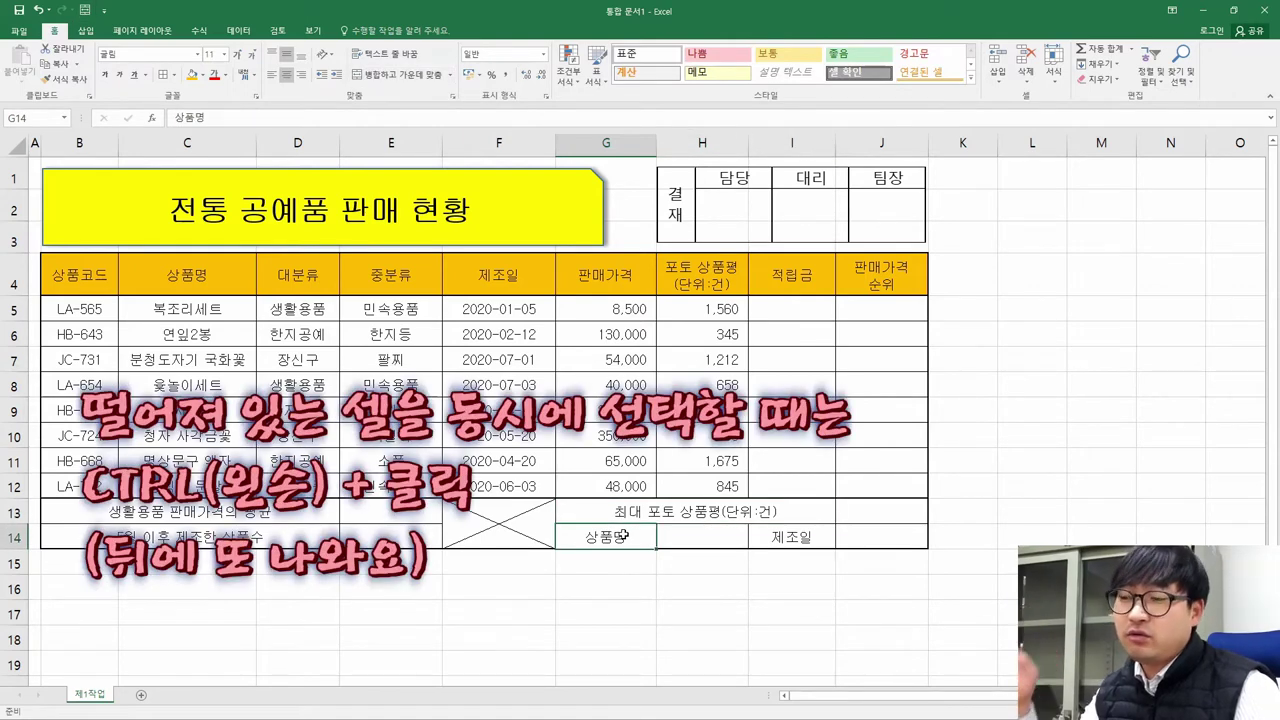
pyautogui.keyDown('ctrl'); pyautogui.click(805, 537); pyautogui.keyUp('ctrl')
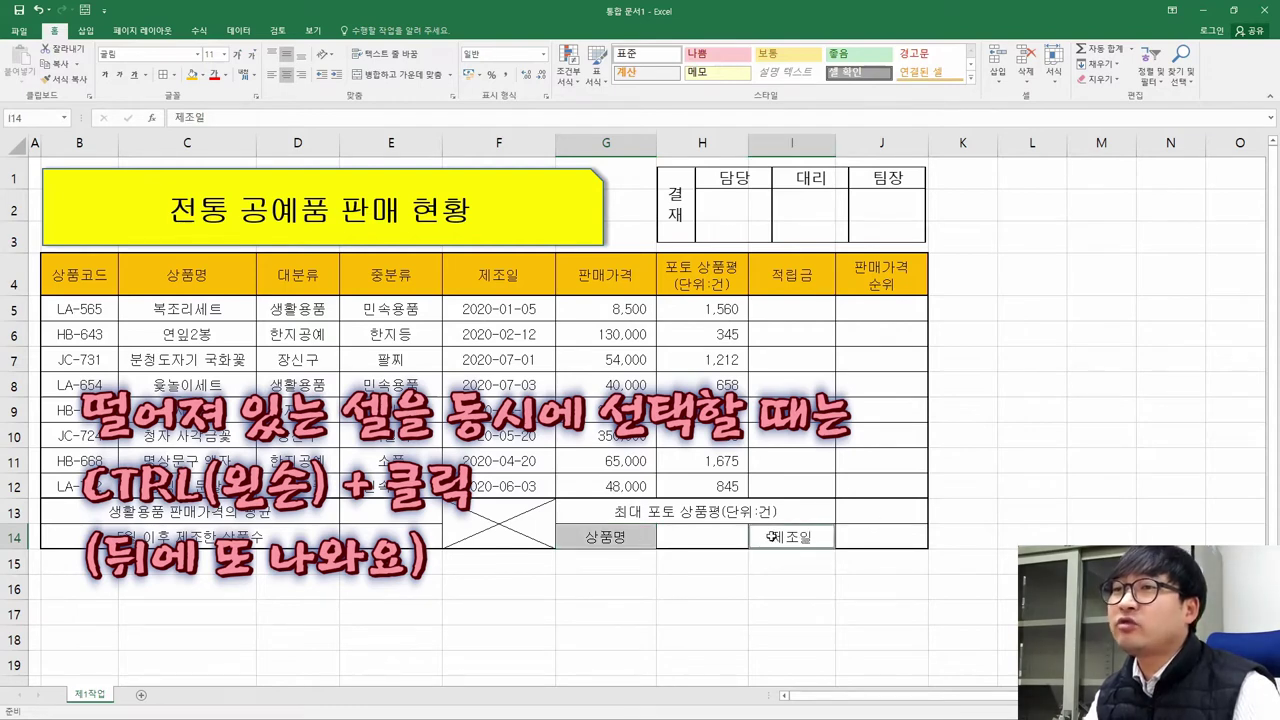
pyautogui.click(193, 80)
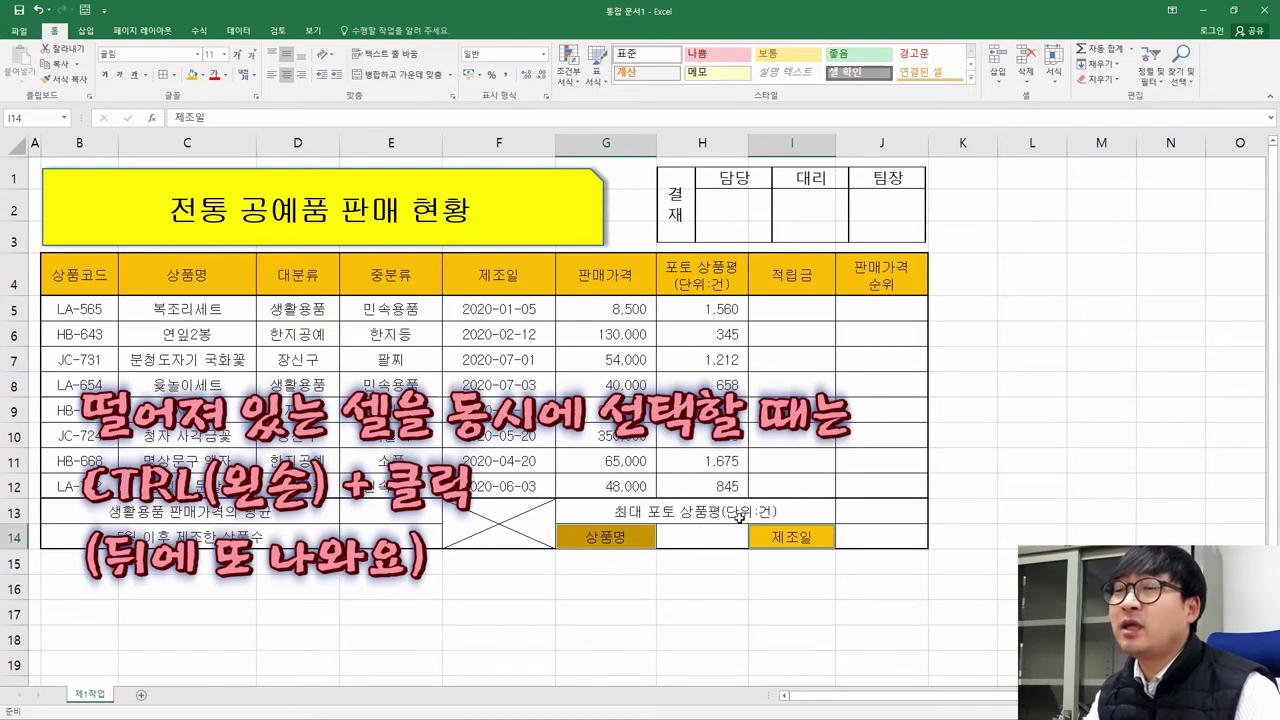
# Select B4:J4, G14 and I14 together as one multiple selection, and release it
pyautogui.moveTo(70, 272); pyautogui.dragTo(880, 275)
pyautogui.click(620, 535)
pyautogui.keyDown('ctrl'); pyautogui.click(788, 540); pyautogui.keyUp('ctrl')
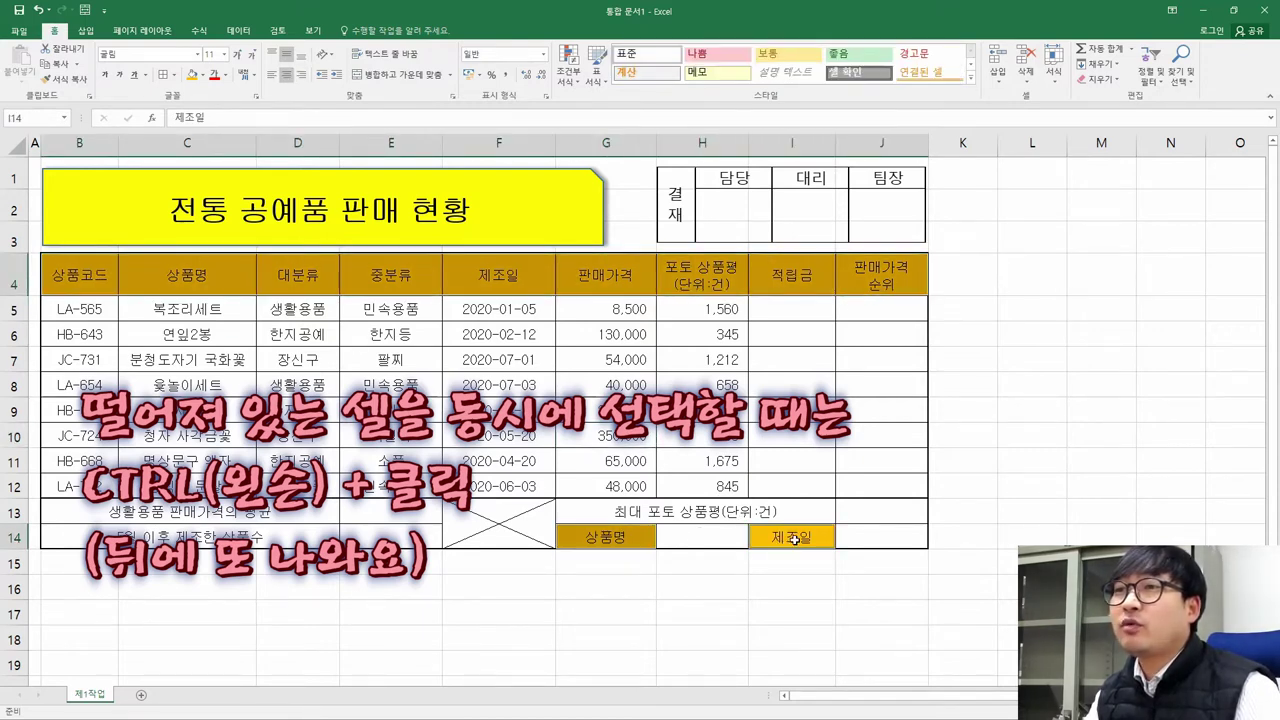
pyautogui.click(590, 392)
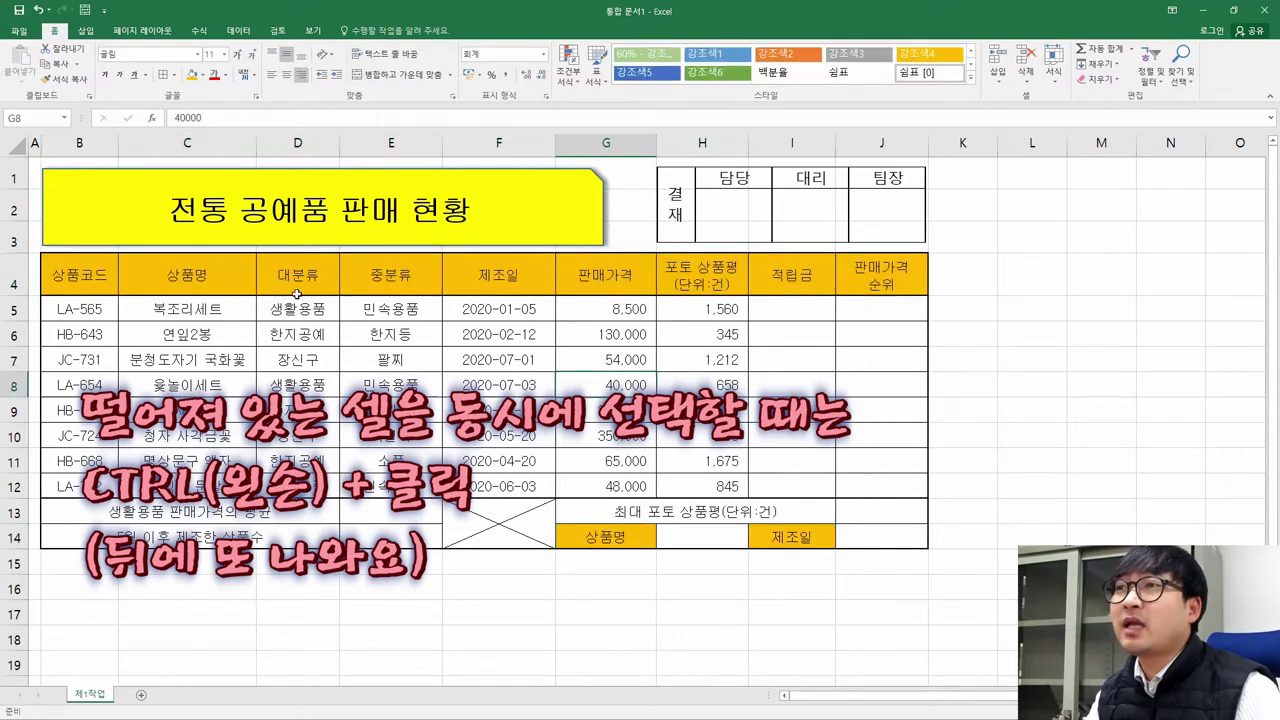
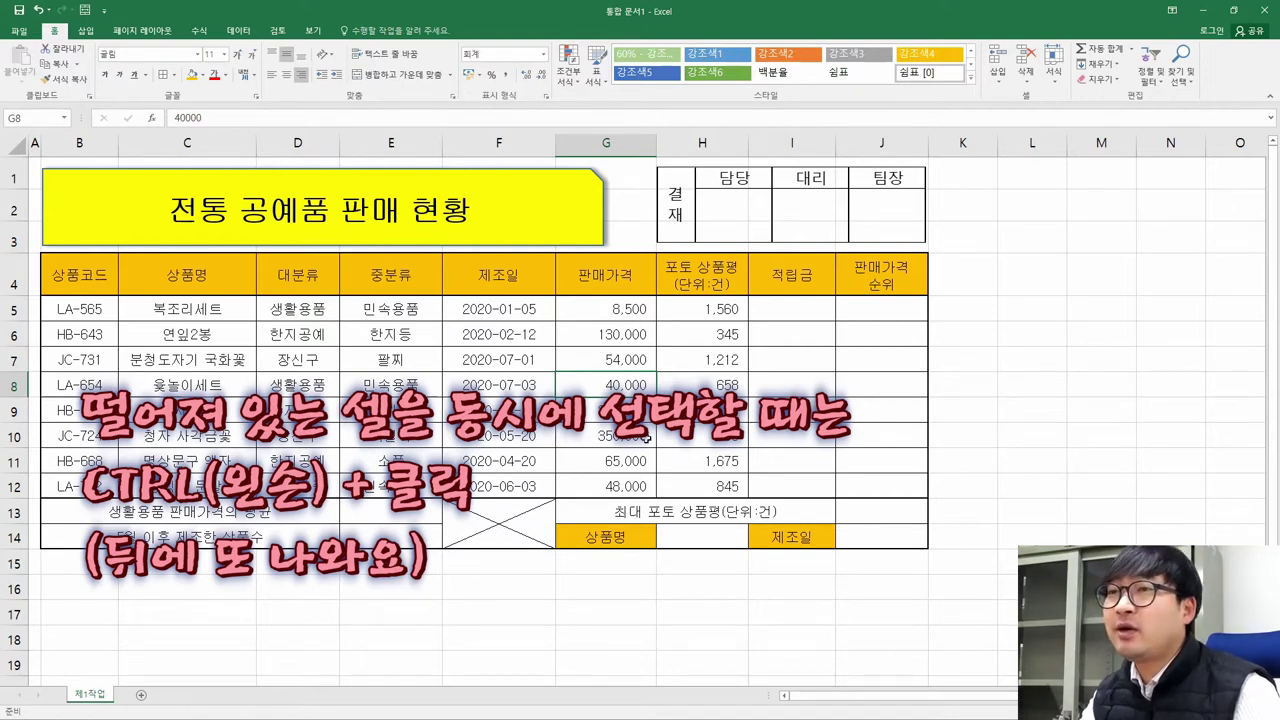
# Switch to the PDF exam sheet to examine H14's data validation condition and its C5:C12 product names, with H14 selected in Excel
pyautogui.hotkey('alt', 'Tab')
pyautogui.scroll(-3, 564, 483)
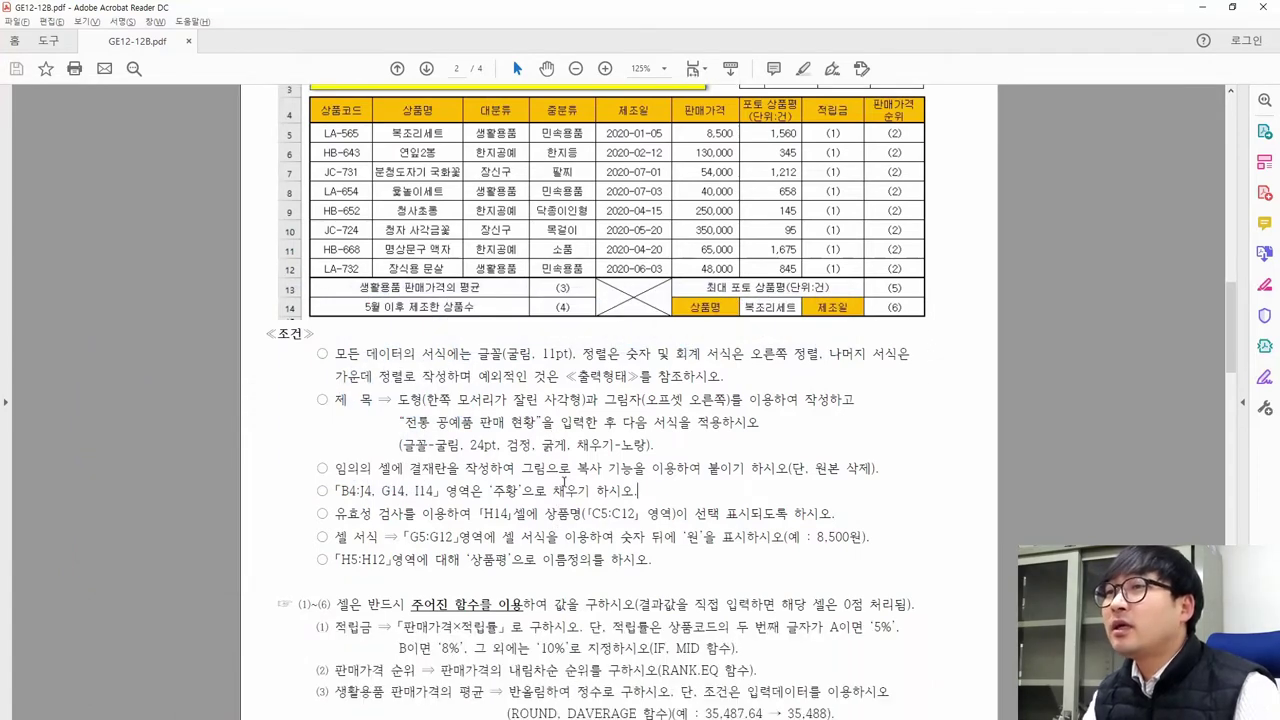
pyautogui.moveTo(336, 513); pyautogui.dragTo(511, 514)
pyautogui.scroll(1, 667, 314)
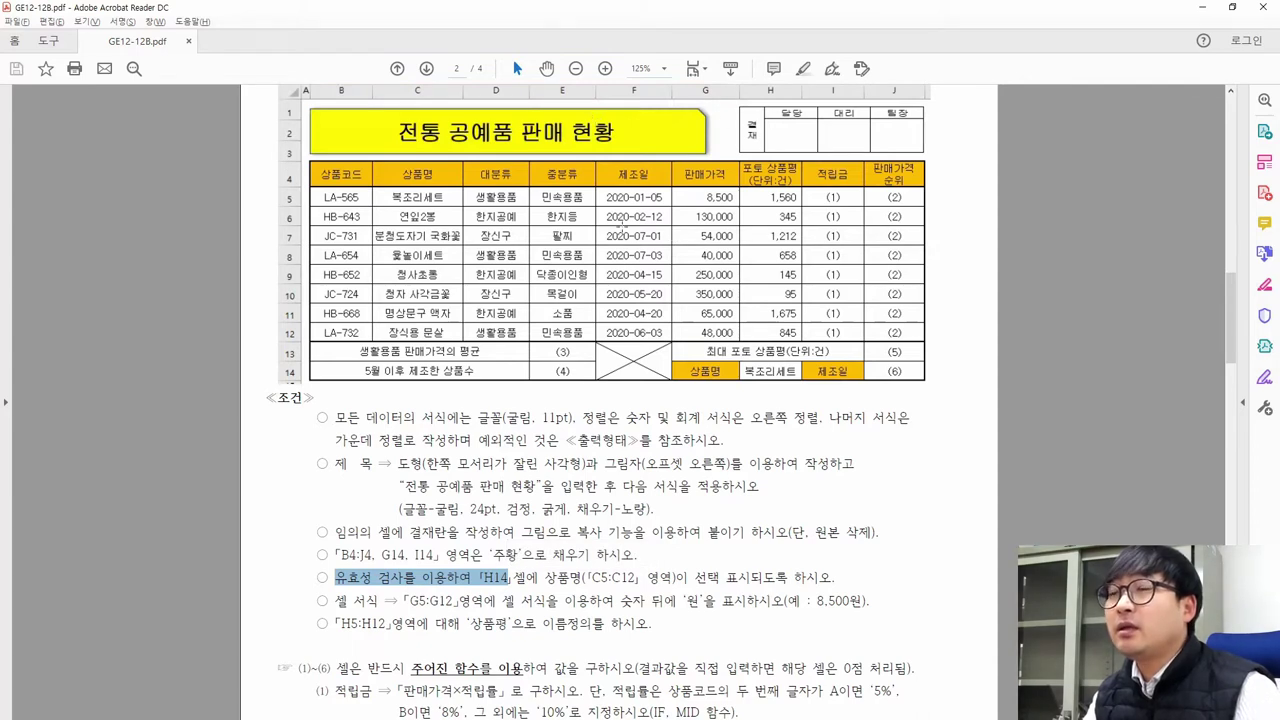
pyautogui.doubleClick(496, 578)
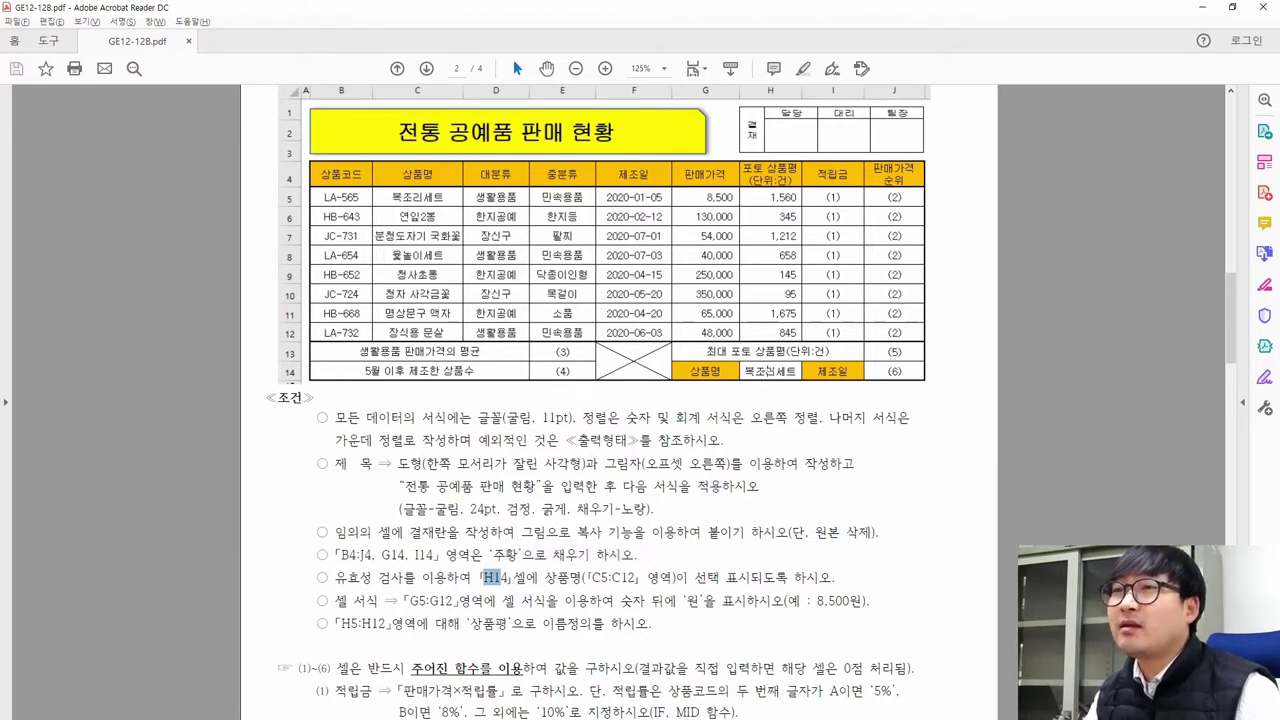
pyautogui.hotkey('alt', 'Tab')
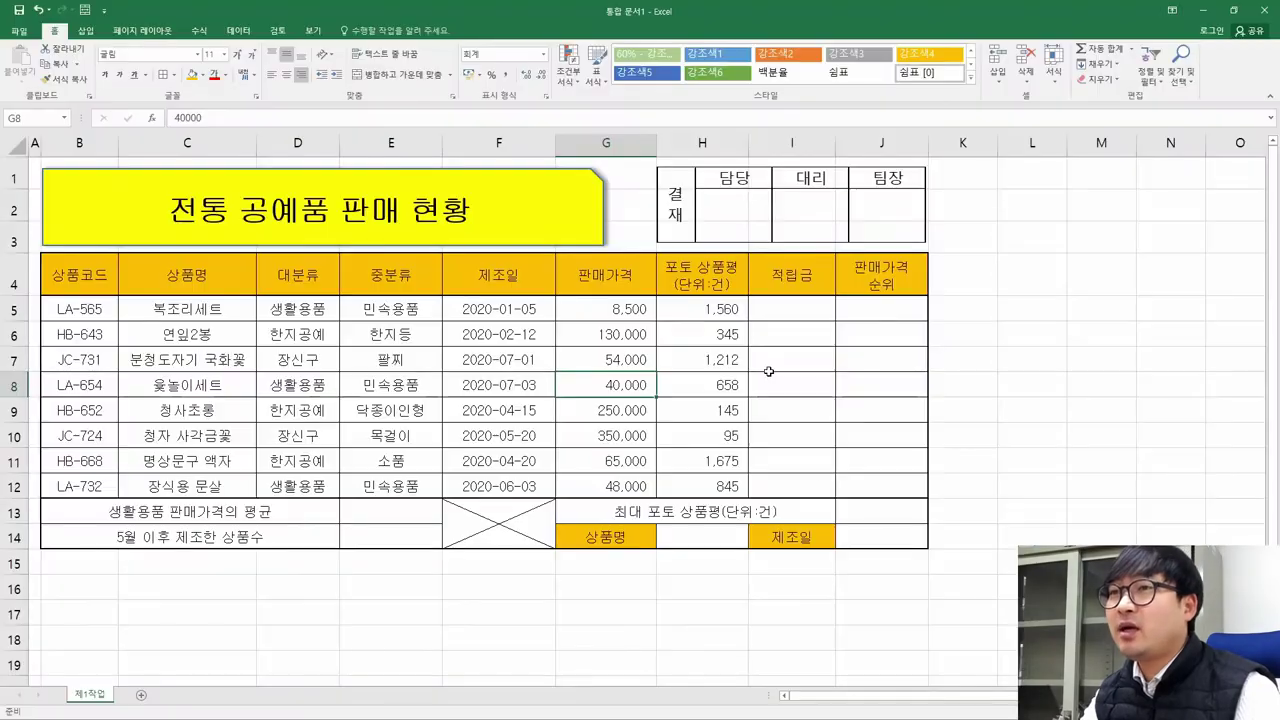
pyautogui.click(718, 541)
pyautogui.hotkey('alt', 'Tab')
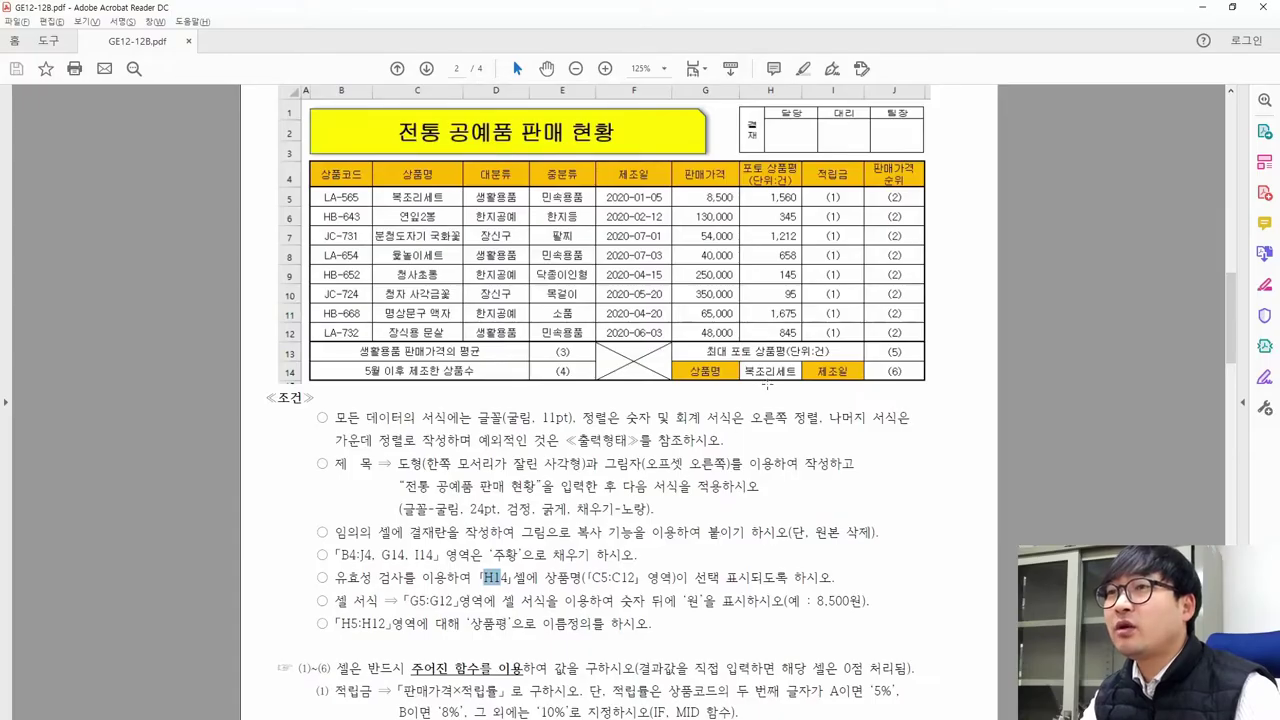
pyautogui.moveTo(432, 186); pyautogui.dragTo(460, 342)
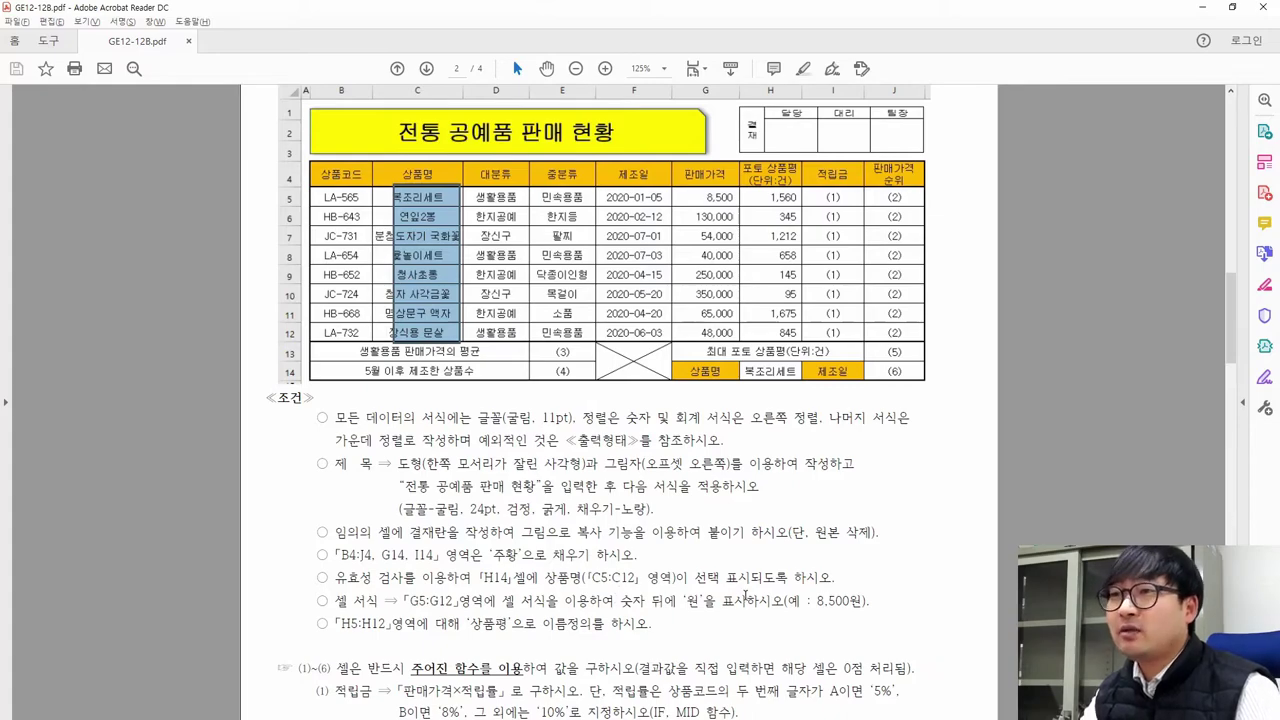
pyautogui.hotkey('alt', 'Tab')
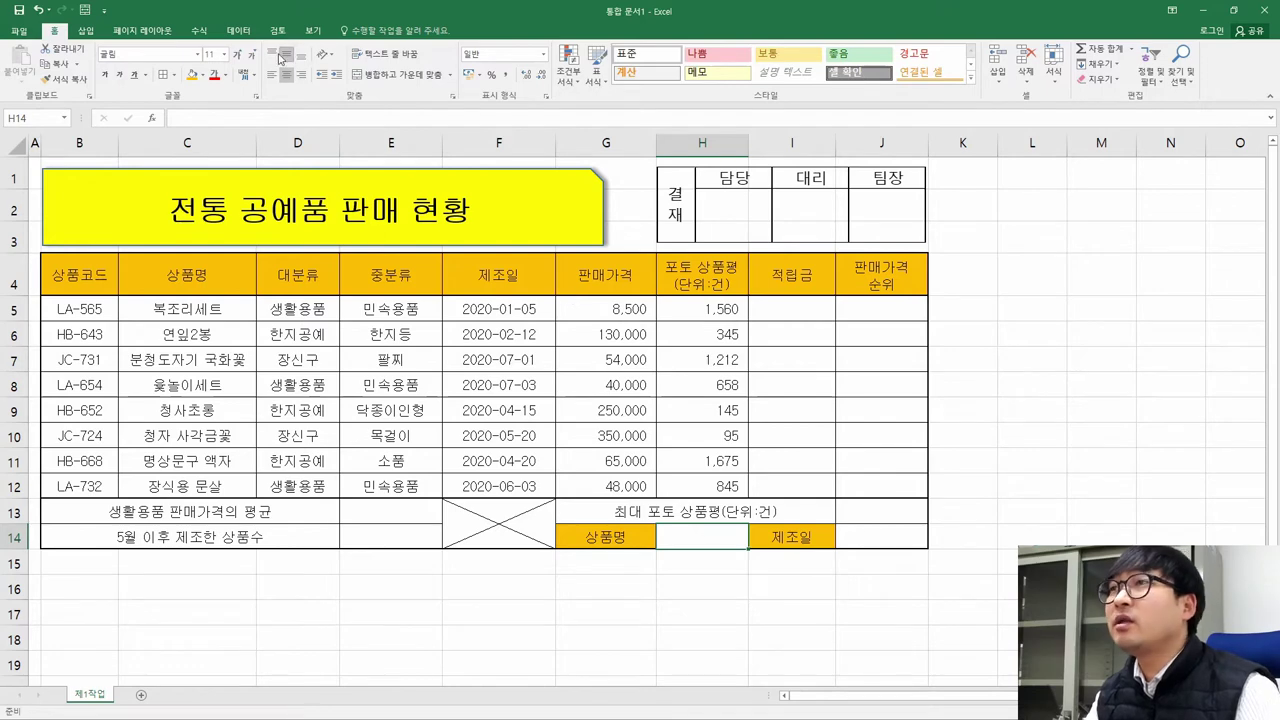
# Open Data Validation for H14 and set the allowed value type to 목록 (list)
pyautogui.click(247, 36)
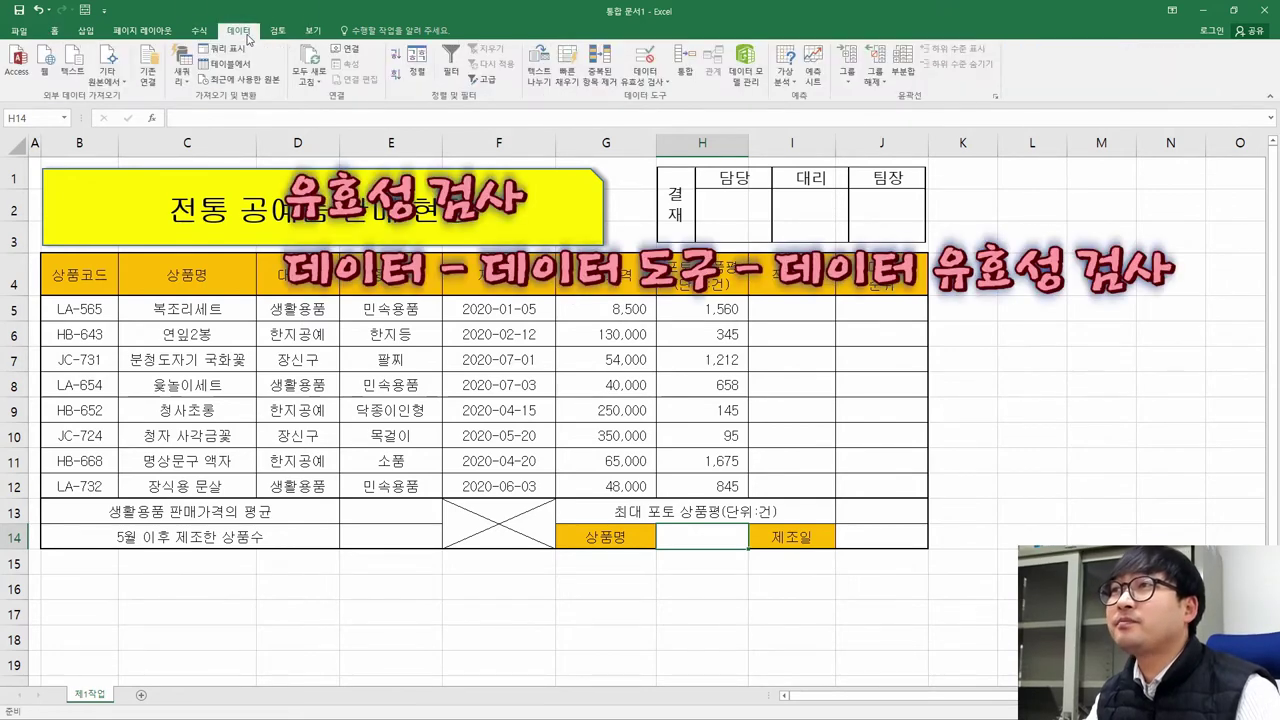
pyautogui.click(641, 58)
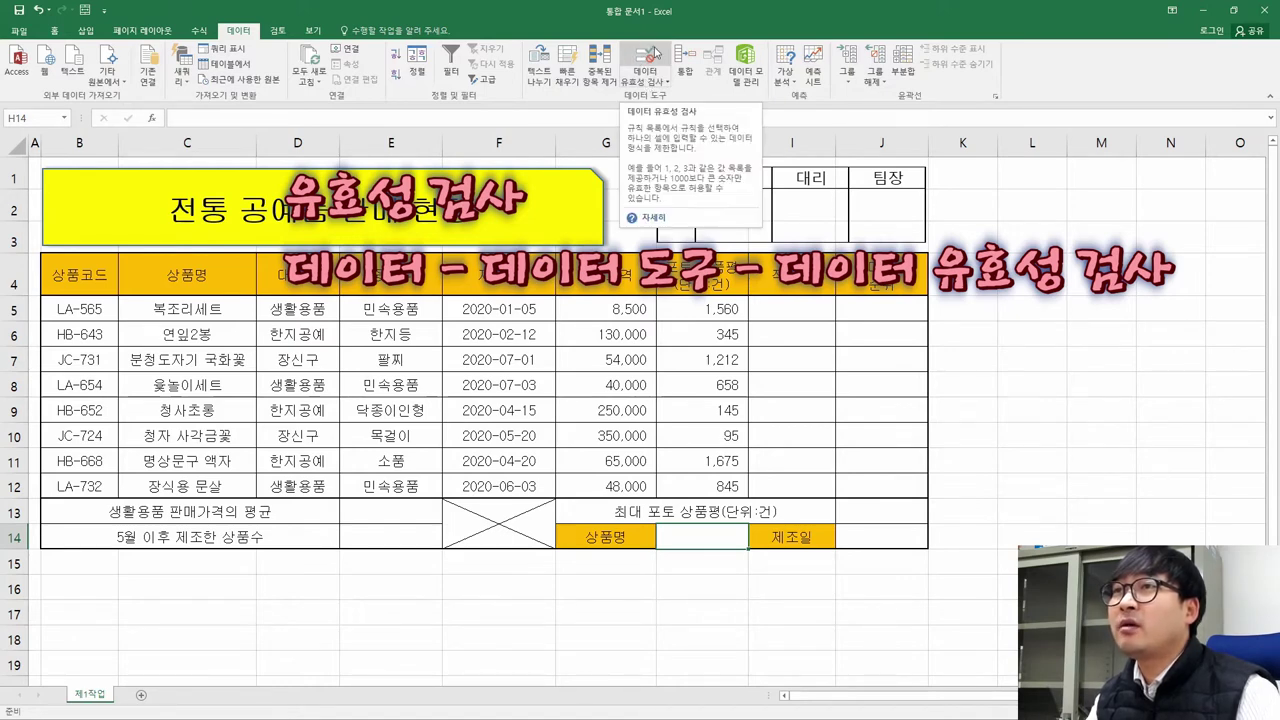
pyautogui.click(646, 84)
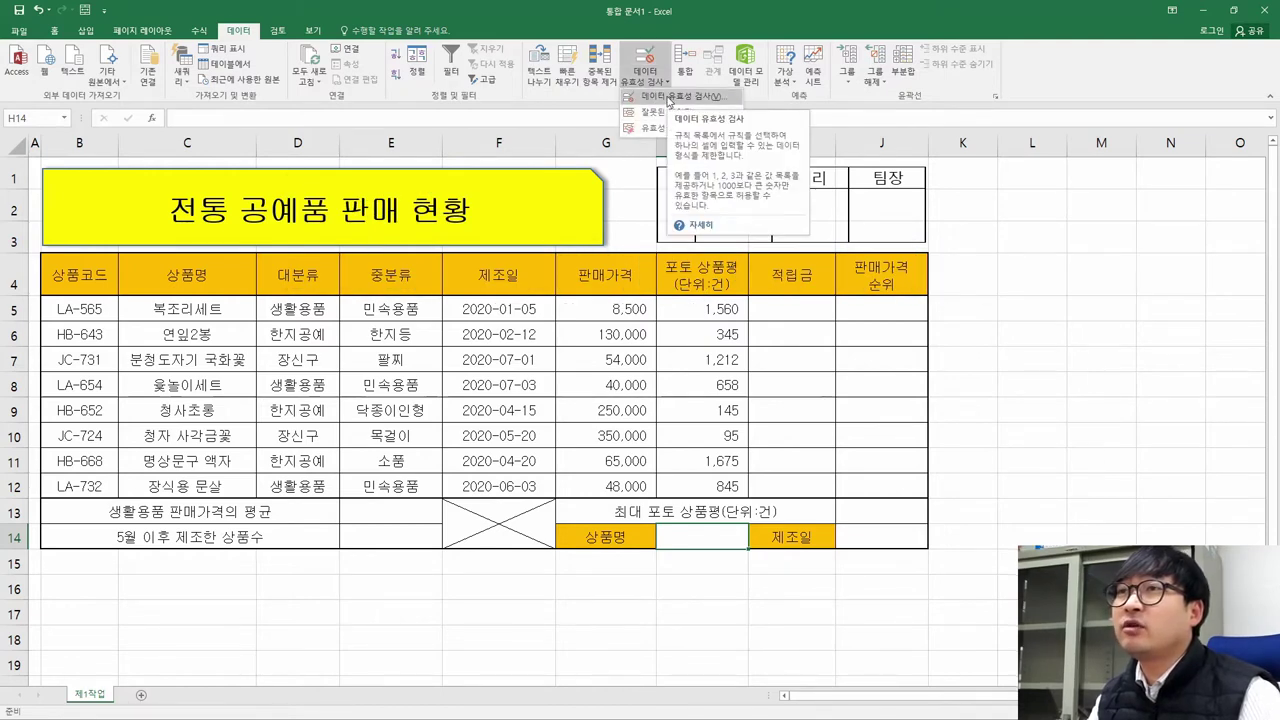
pyautogui.click(668, 97)
pyautogui.moveTo(568, 313); pyautogui.dragTo(890, 258)
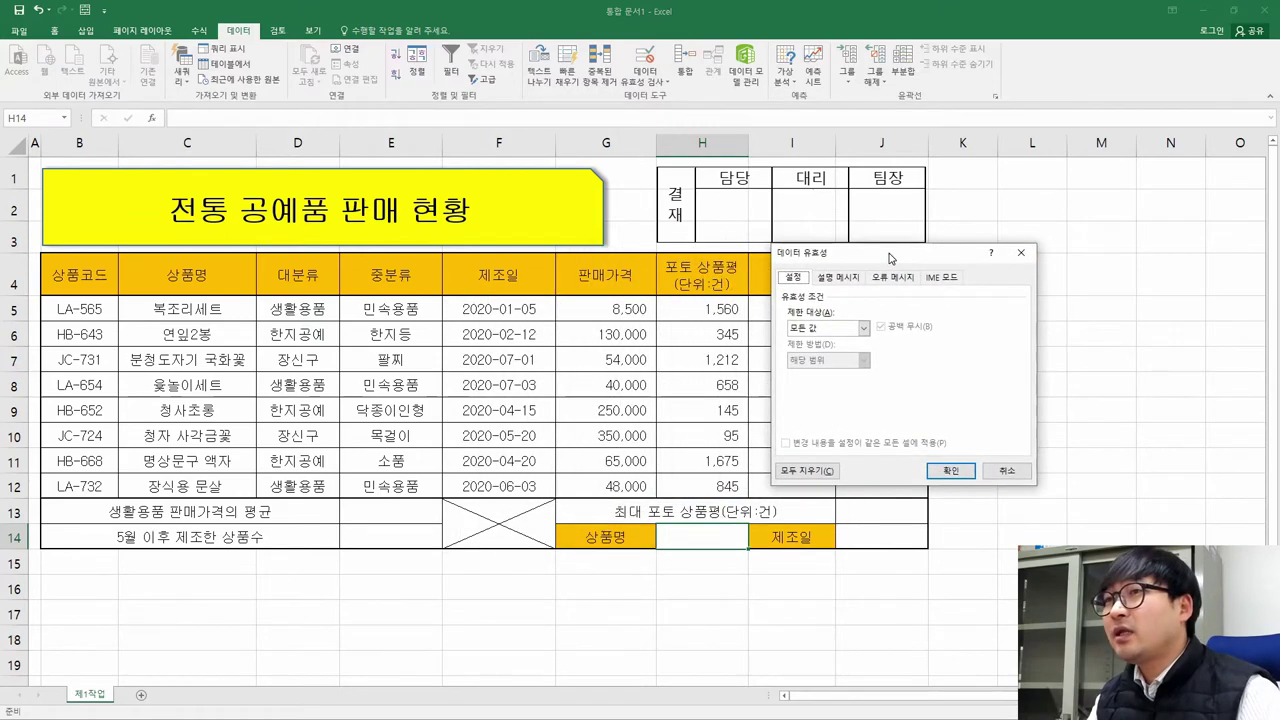
pyautogui.click(829, 328)
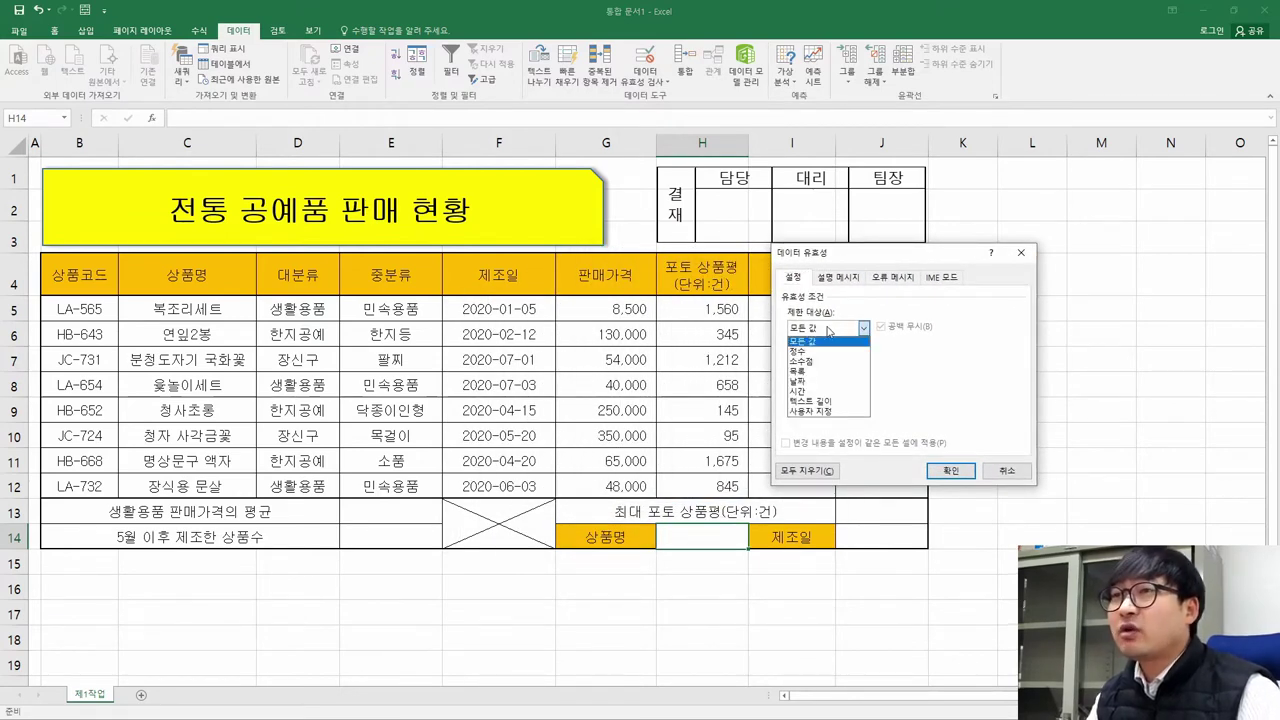
pyautogui.click(817, 373)
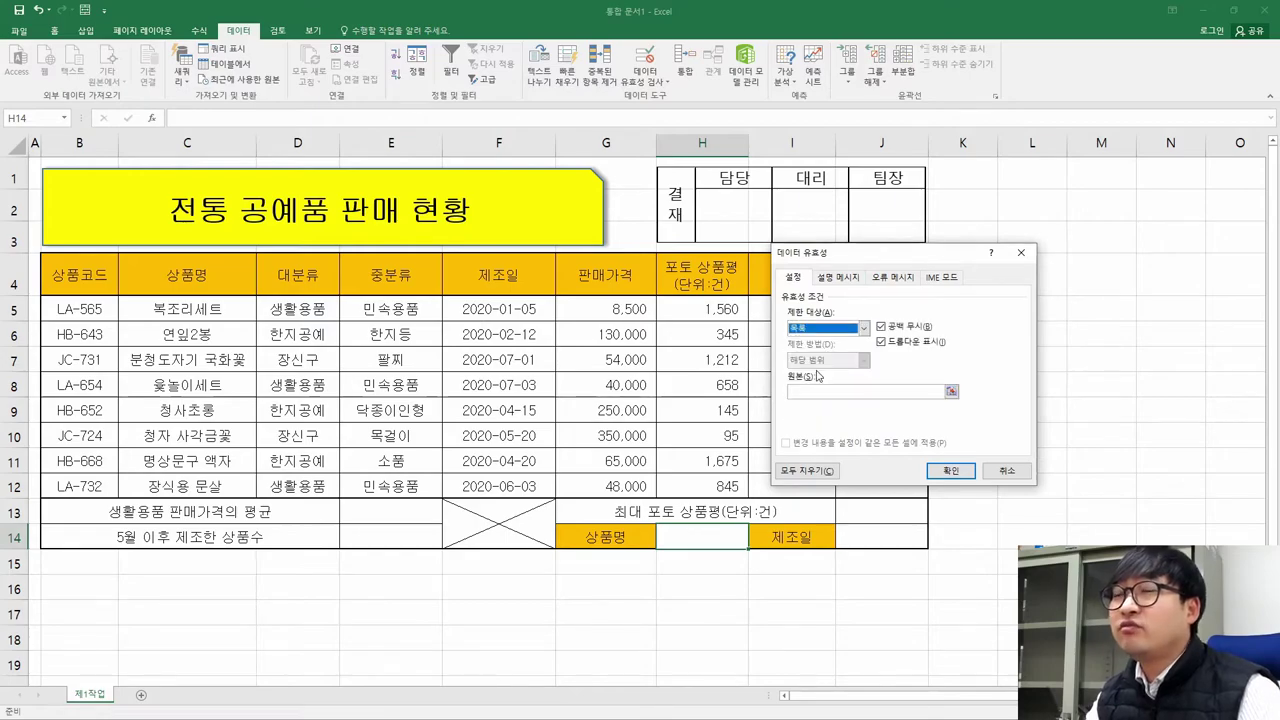
# Check the validation wording in the PDF, and apply the 목록 rule to H14 in Excel with C5:C12 as source
pyautogui.hotkey('alt', 'Tab')
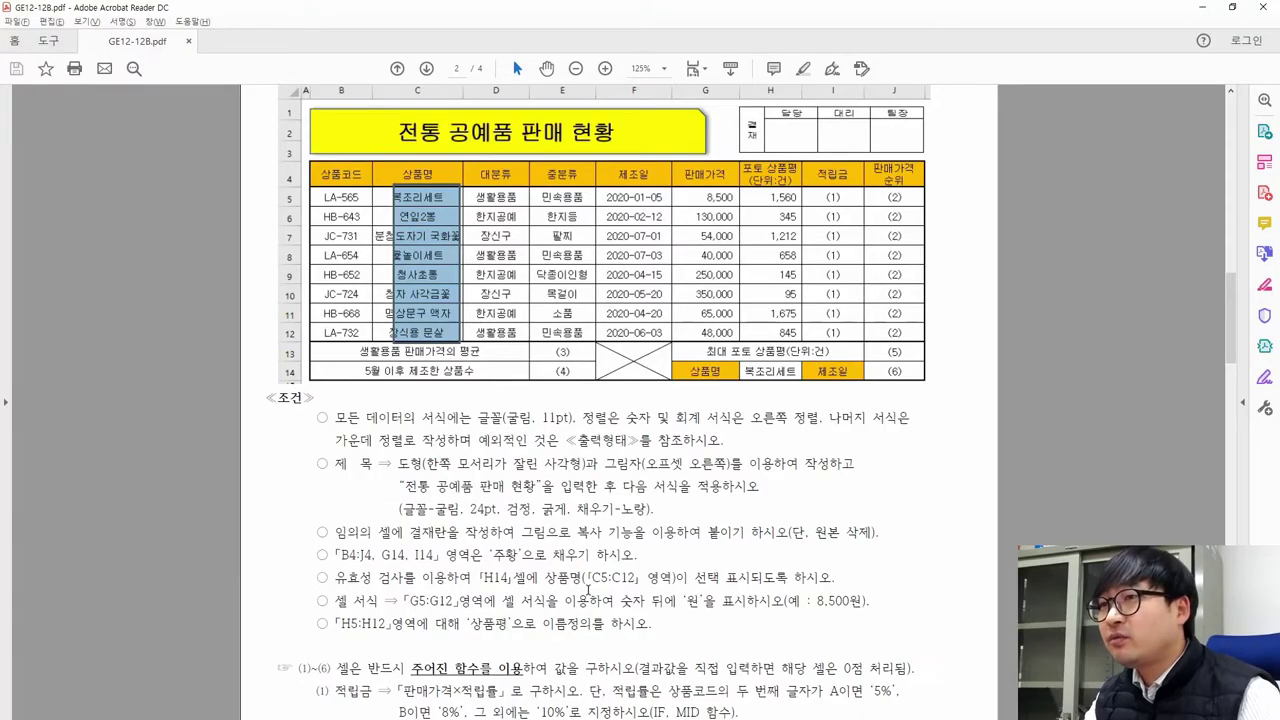
pyautogui.moveTo(690, 578); pyautogui.dragTo(724, 586)
pyautogui.hotkey('alt', 'Tab')
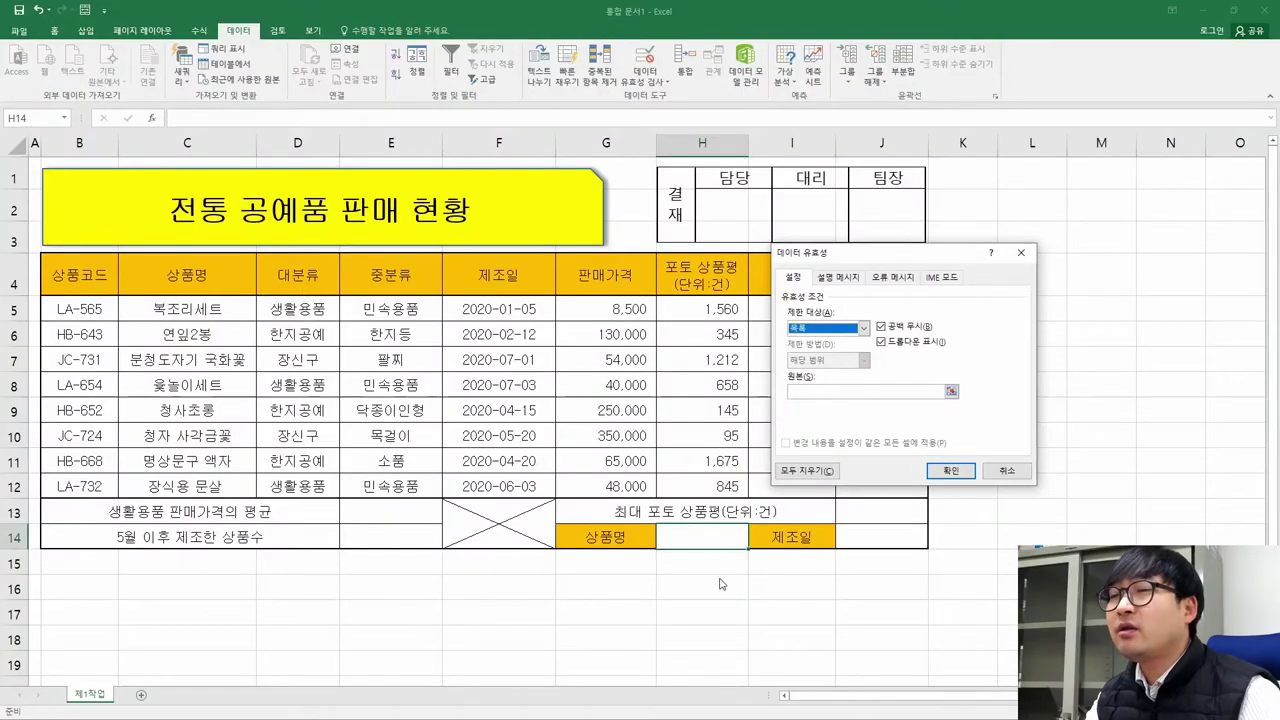
pyautogui.click(810, 328)
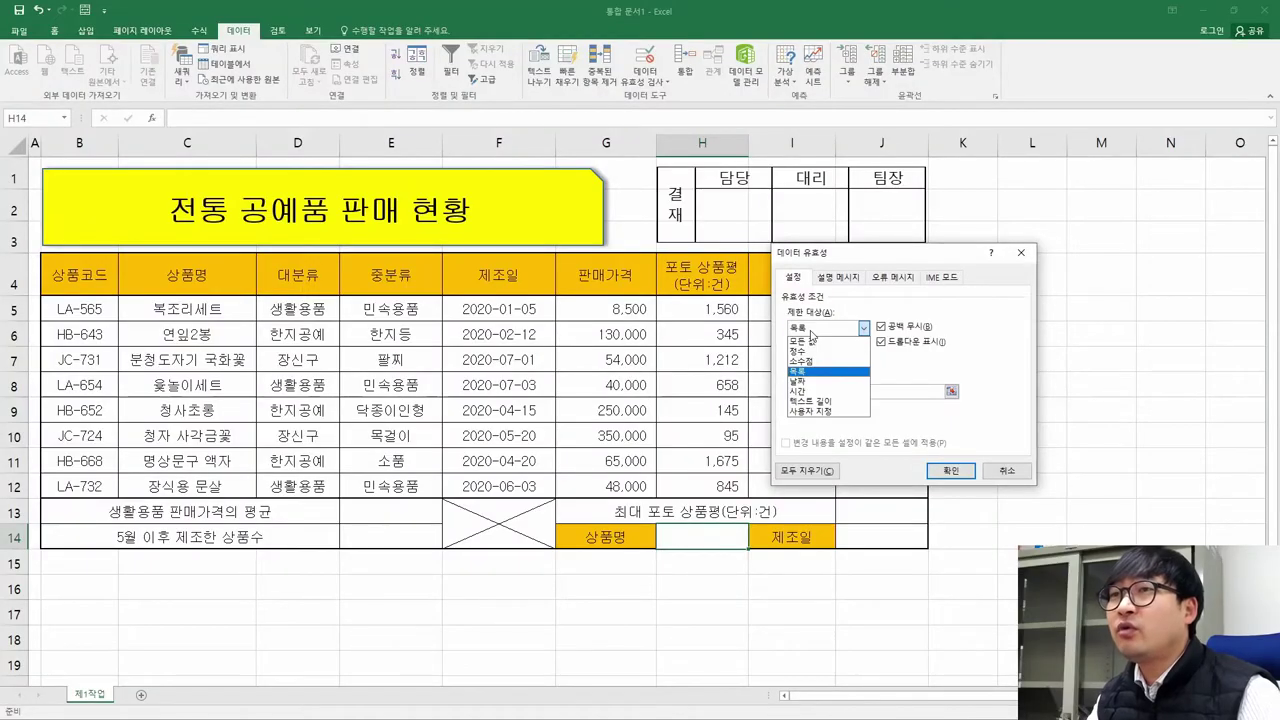
pyautogui.click(815, 373)
pyautogui.click(813, 390)
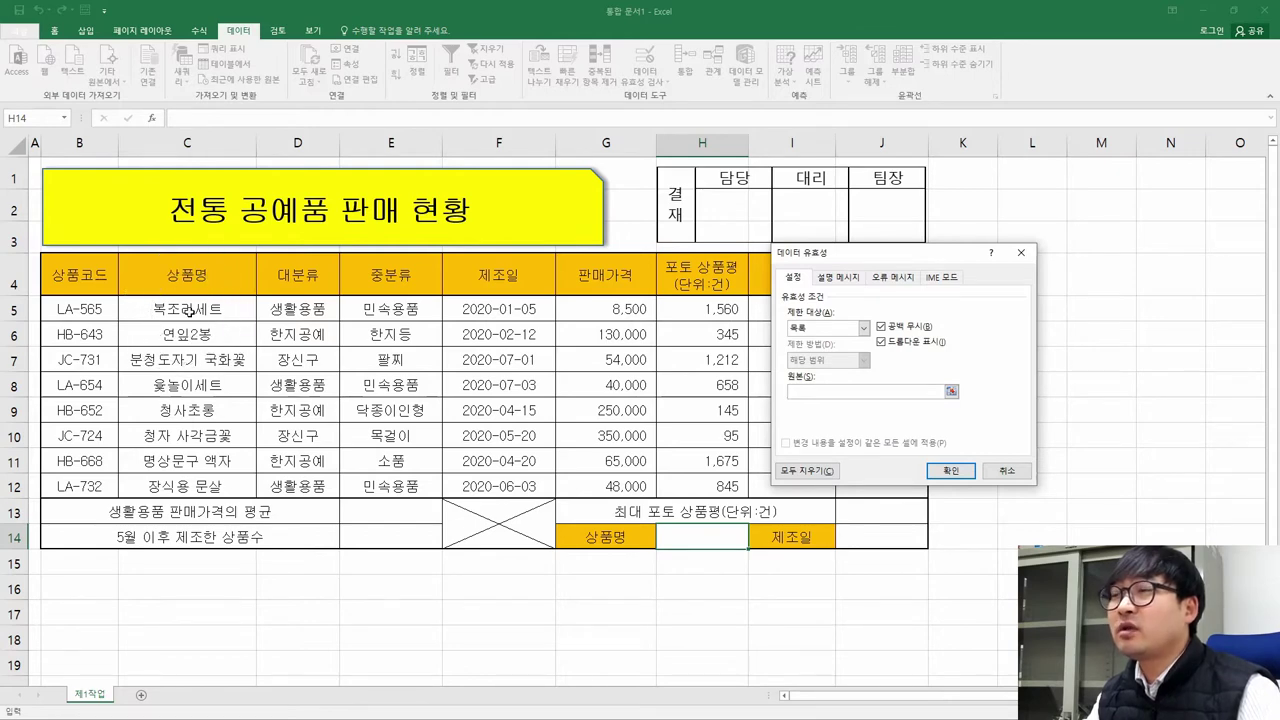
pyautogui.moveTo(193, 309); pyautogui.dragTo(199, 485)
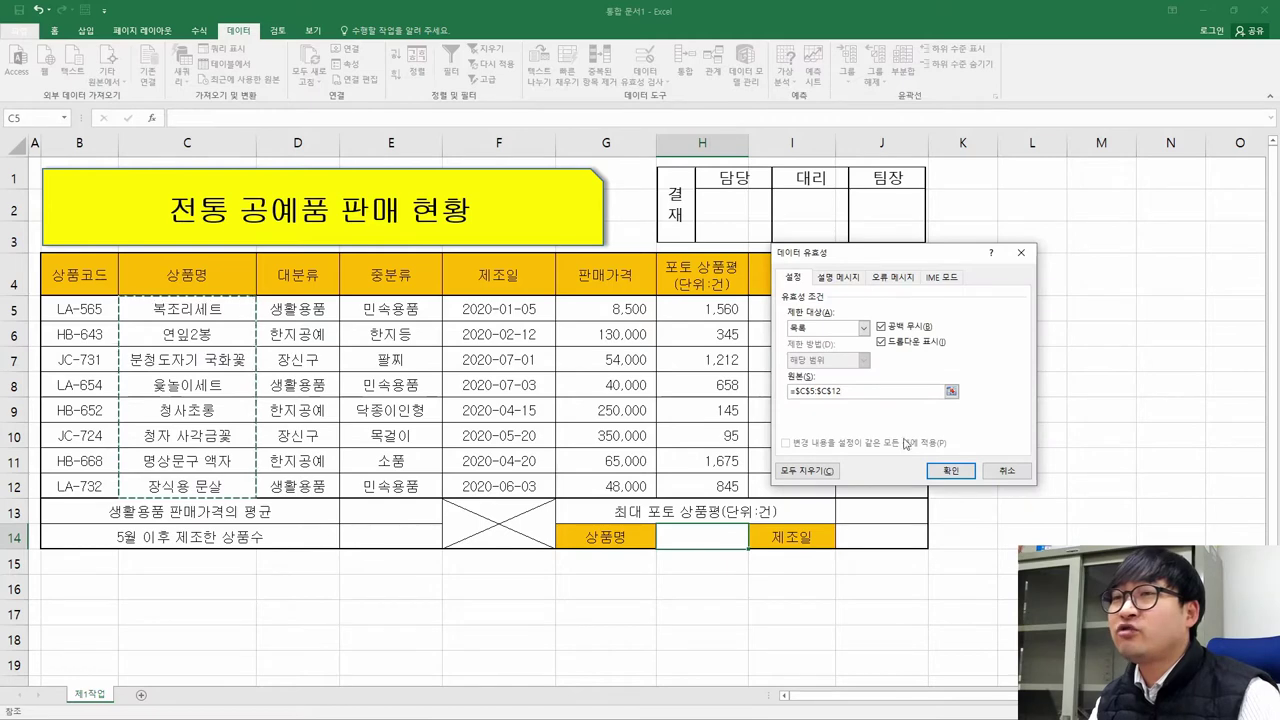
pyautogui.click(950, 470)
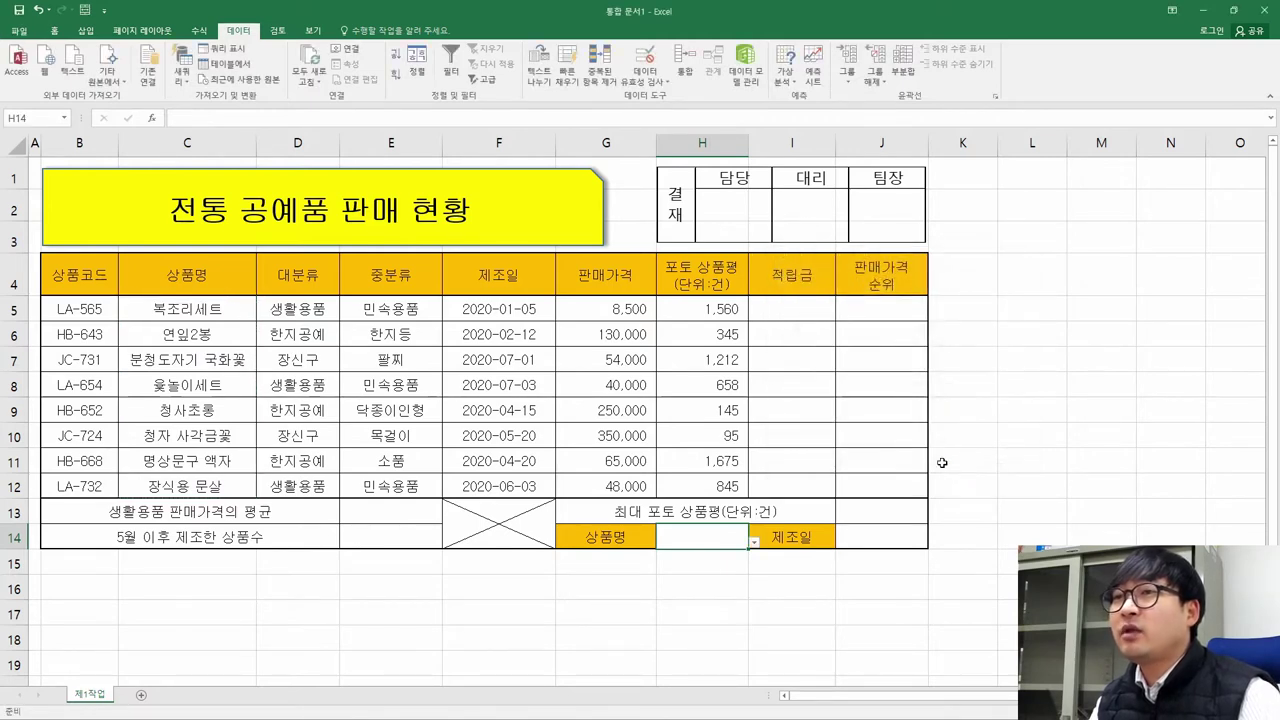
# Choose 복조리세트 from H14's dropdown list and compare the cell with the PDF sample
pyautogui.click(755, 543)
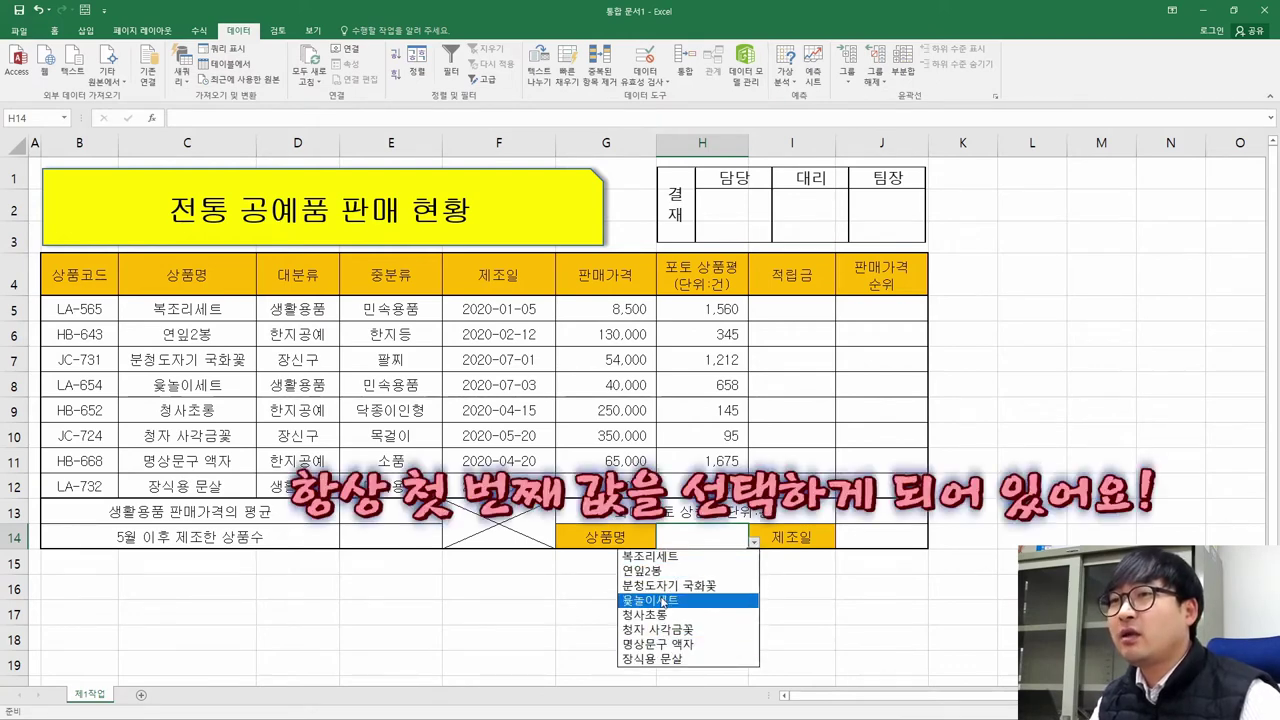
pyautogui.click(688, 557)
pyautogui.hotkey('alt', 'Tab')
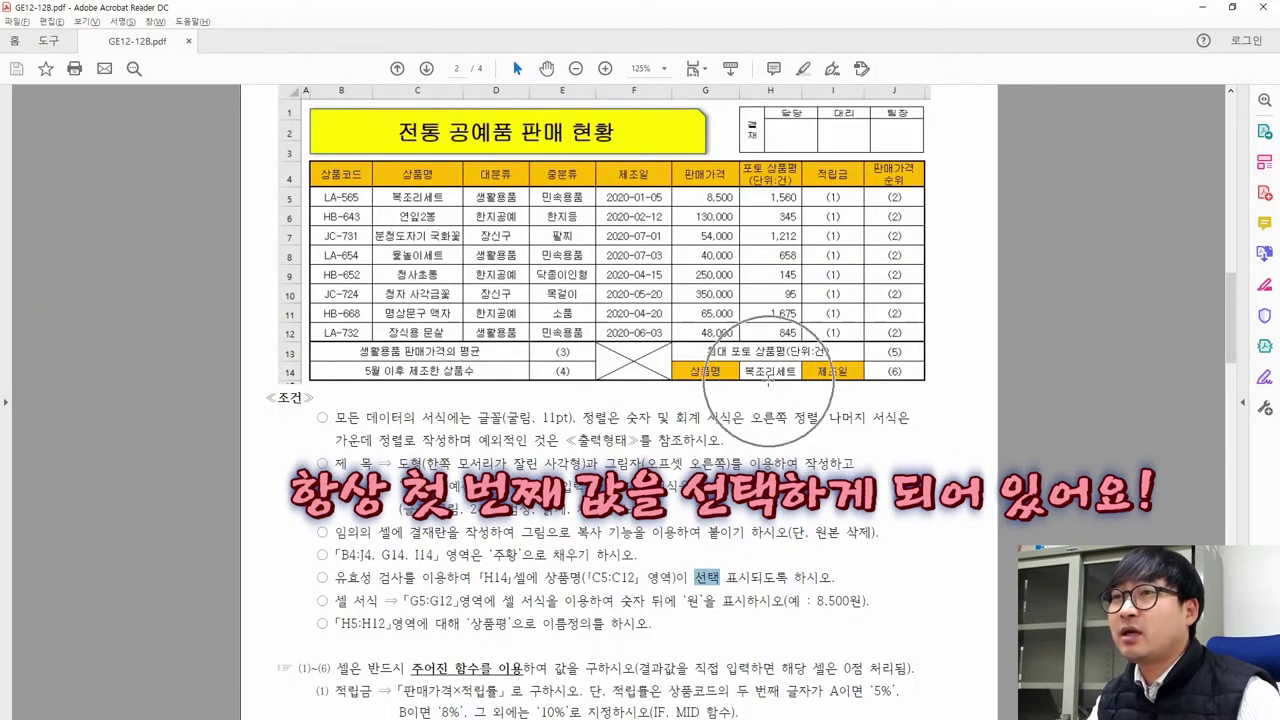
pyautogui.hotkey('alt', 'Tab')
pyautogui.click(706, 553)
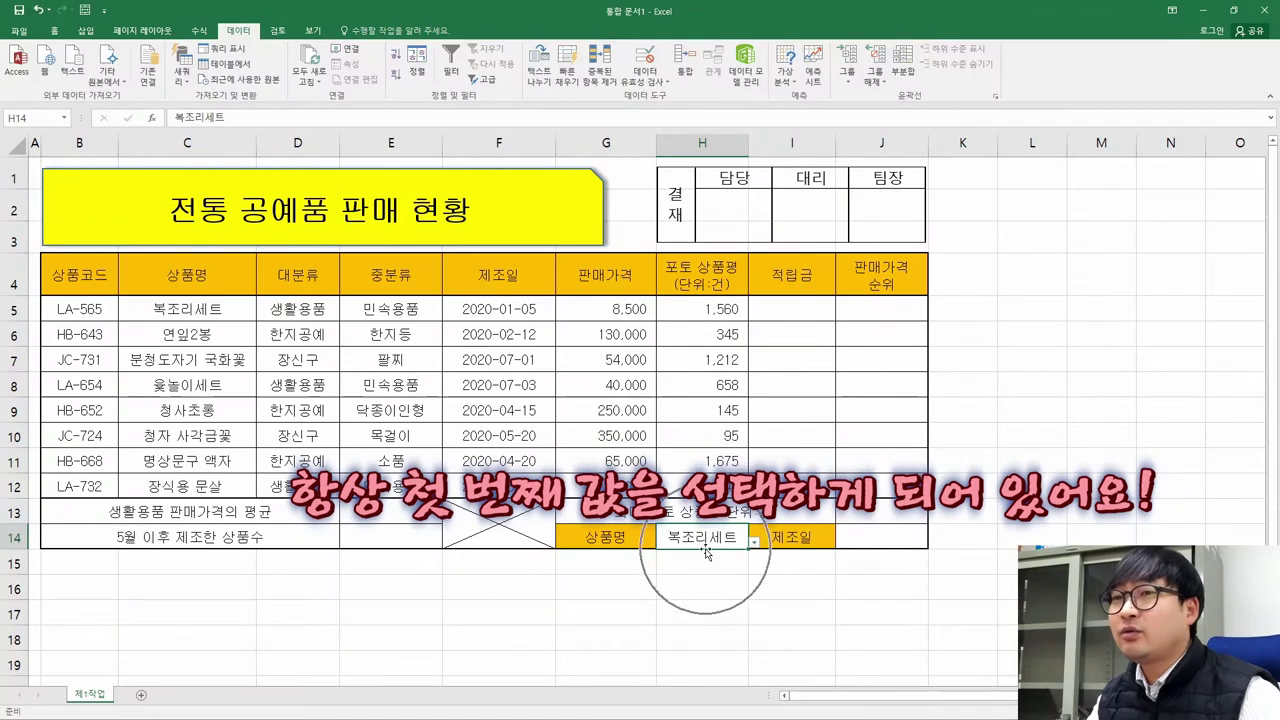
# Examine the PDF's cell format condition for G5:G12 about showing 원 after the numbers, including its example and the price column
pyautogui.hotkey('alt', 'Tab')
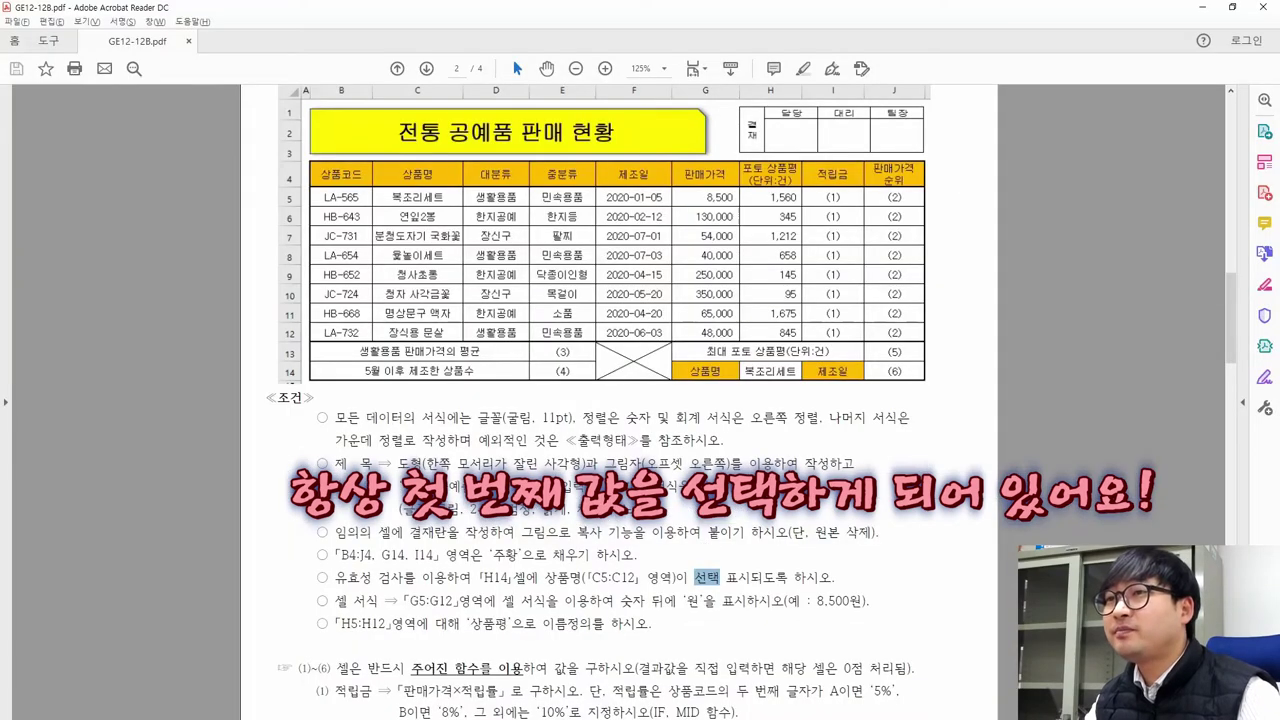
pyautogui.scroll(-2, 596, 512)
pyautogui.moveTo(335, 537); pyautogui.dragTo(613, 538)
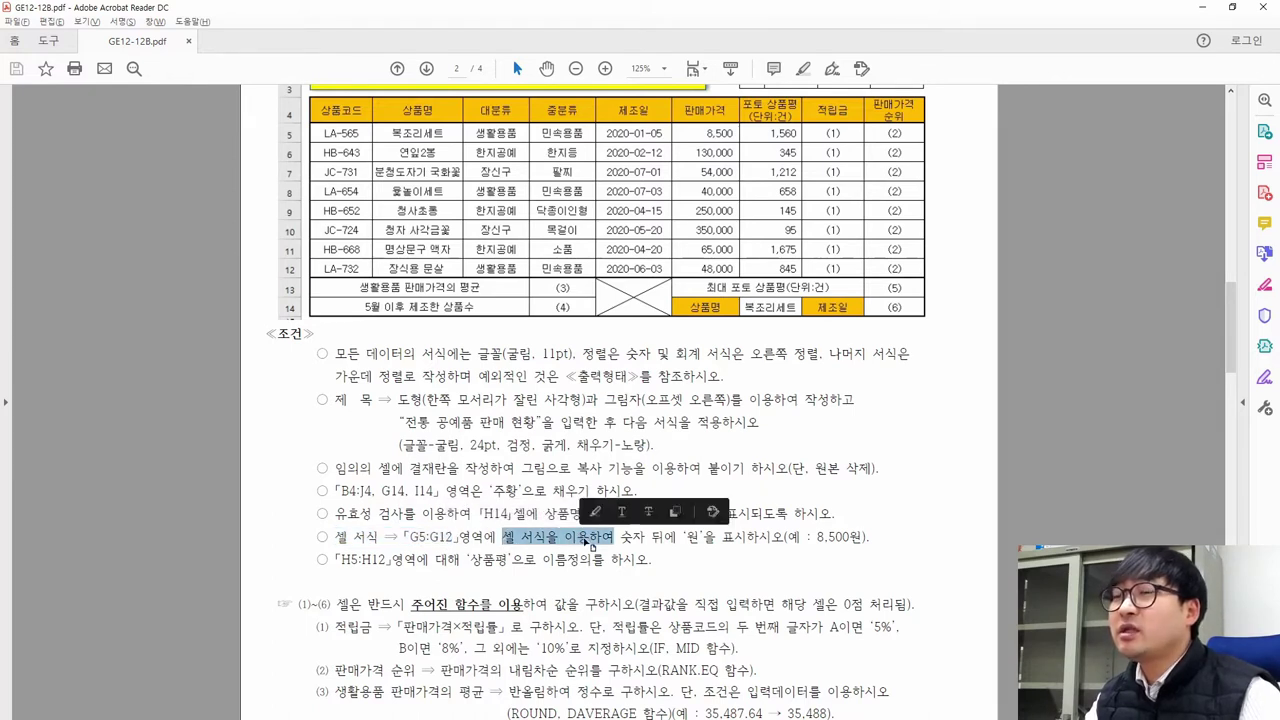
pyautogui.scroll(1, 565, 330)
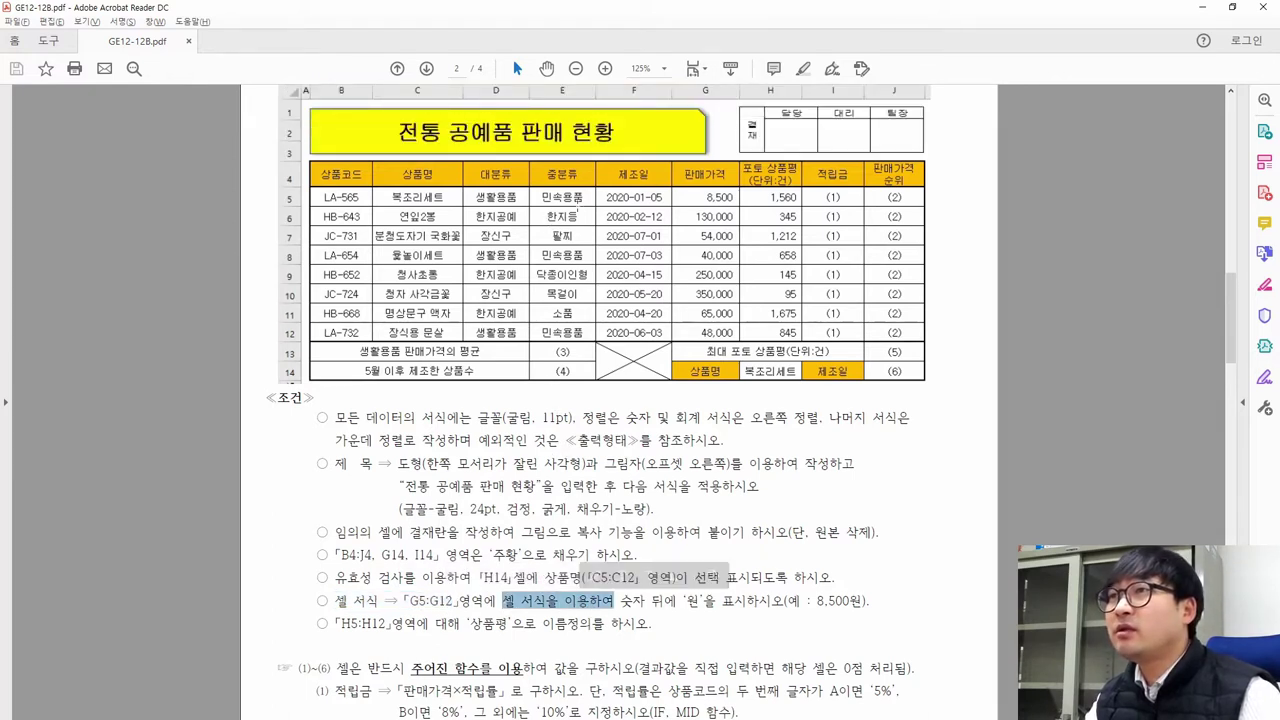
pyautogui.moveTo(697, 191); pyautogui.dragTo(741, 341)
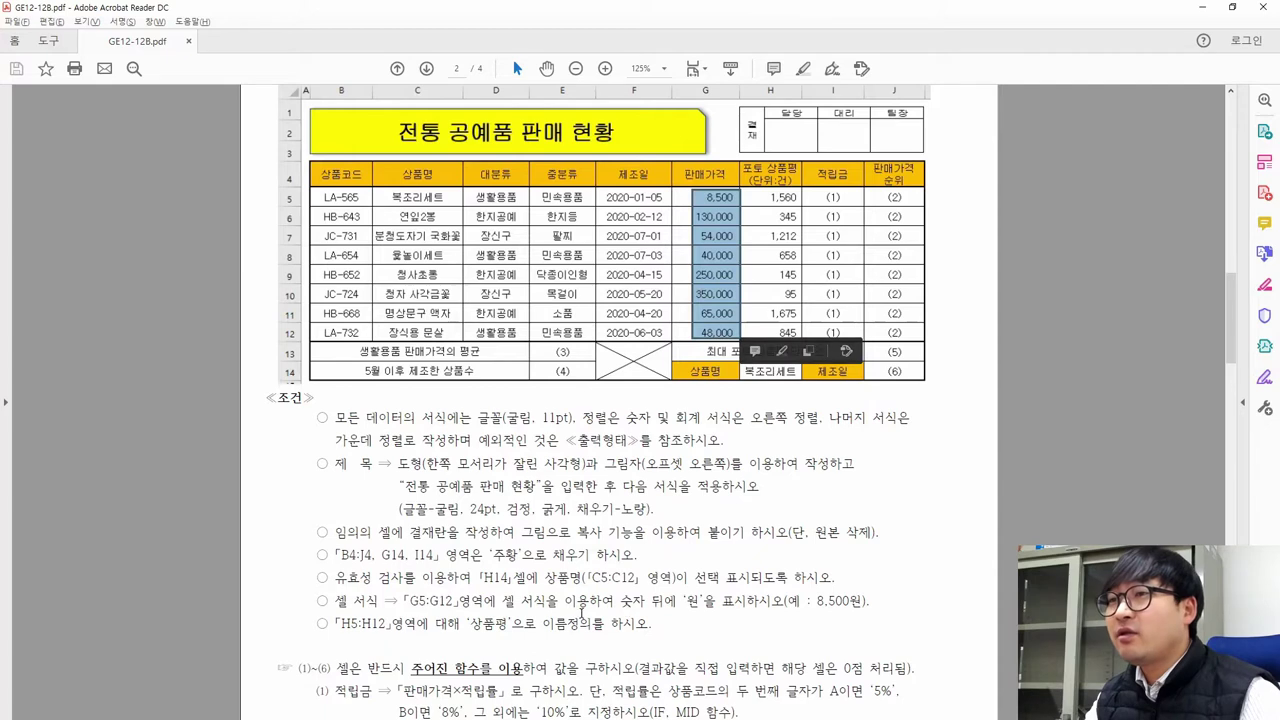
pyautogui.moveTo(620, 601); pyautogui.dragTo(700, 601)
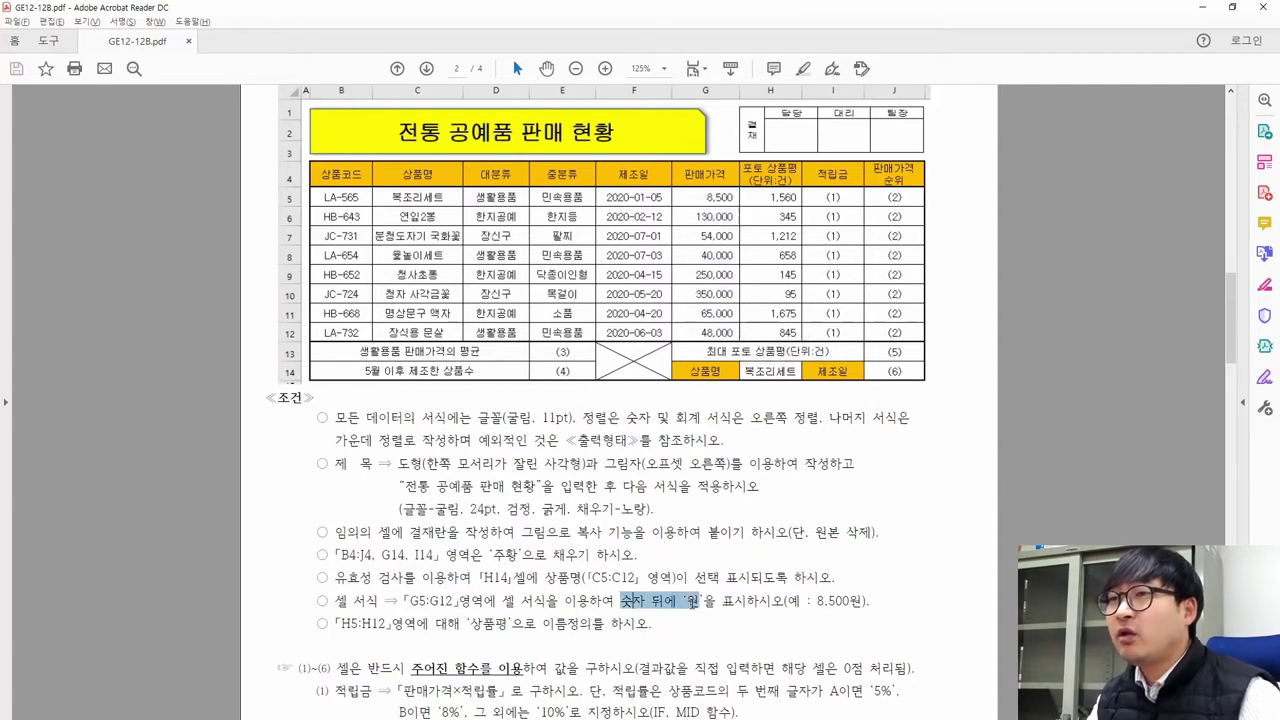
pyautogui.click(811, 601)
pyautogui.moveTo(811, 601); pyautogui.dragTo(862, 602)
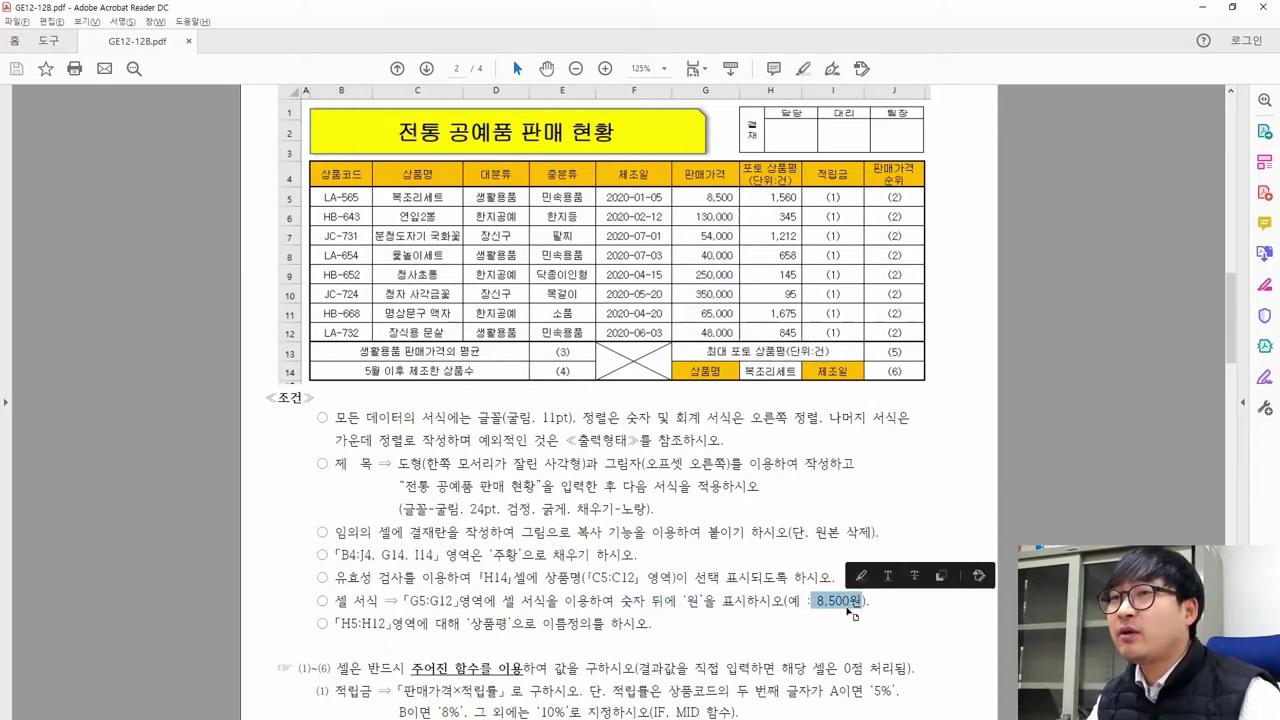
pyautogui.moveTo(701, 188); pyautogui.dragTo(790, 335)
# Switch to Excel, select the 판매가격 values in G5:G12 and open their number format settings
pyautogui.hotkey('alt', 'Tab')
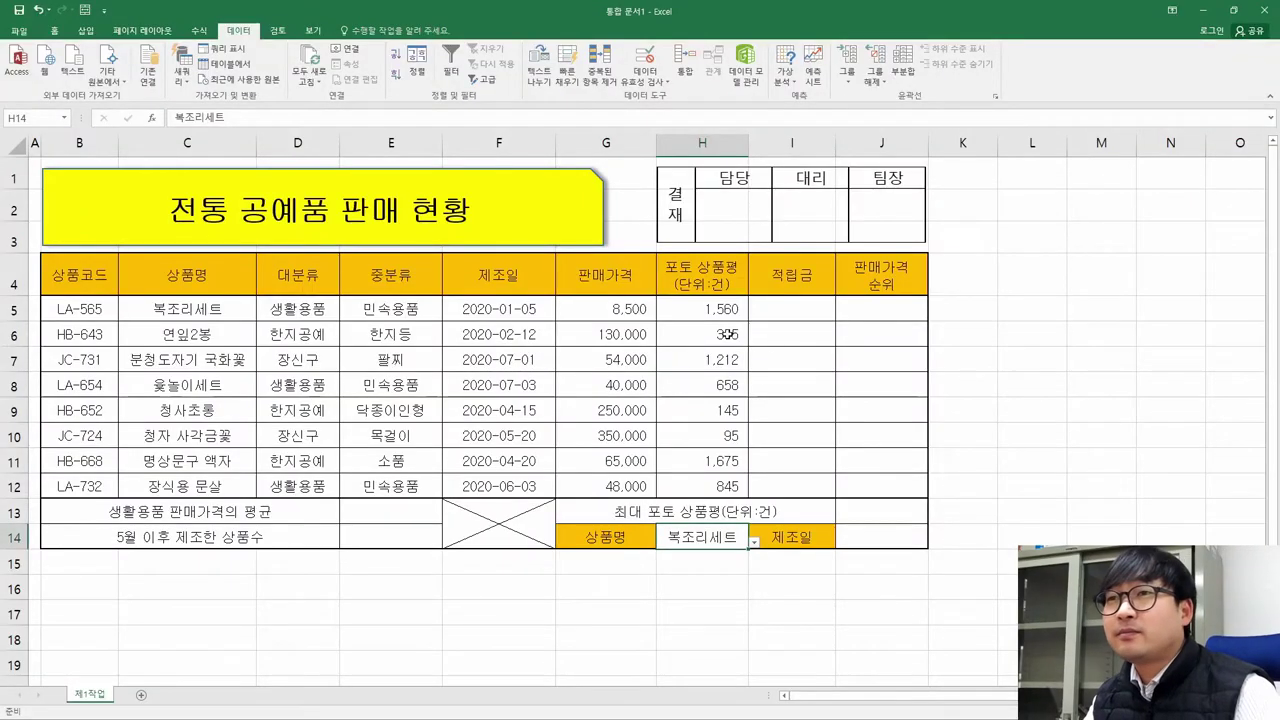
pyautogui.click(805, 328)
pyautogui.moveTo(633, 308); pyautogui.dragTo(630, 486)
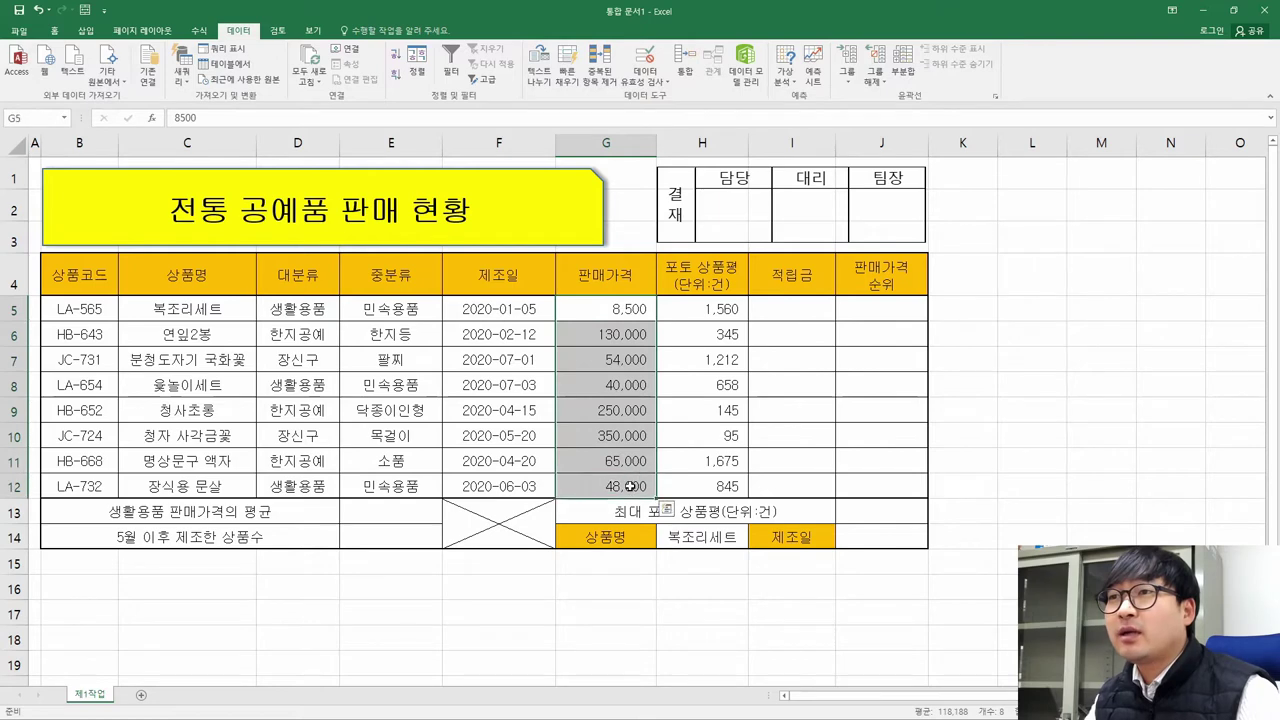
pyautogui.rightClick(608, 335)
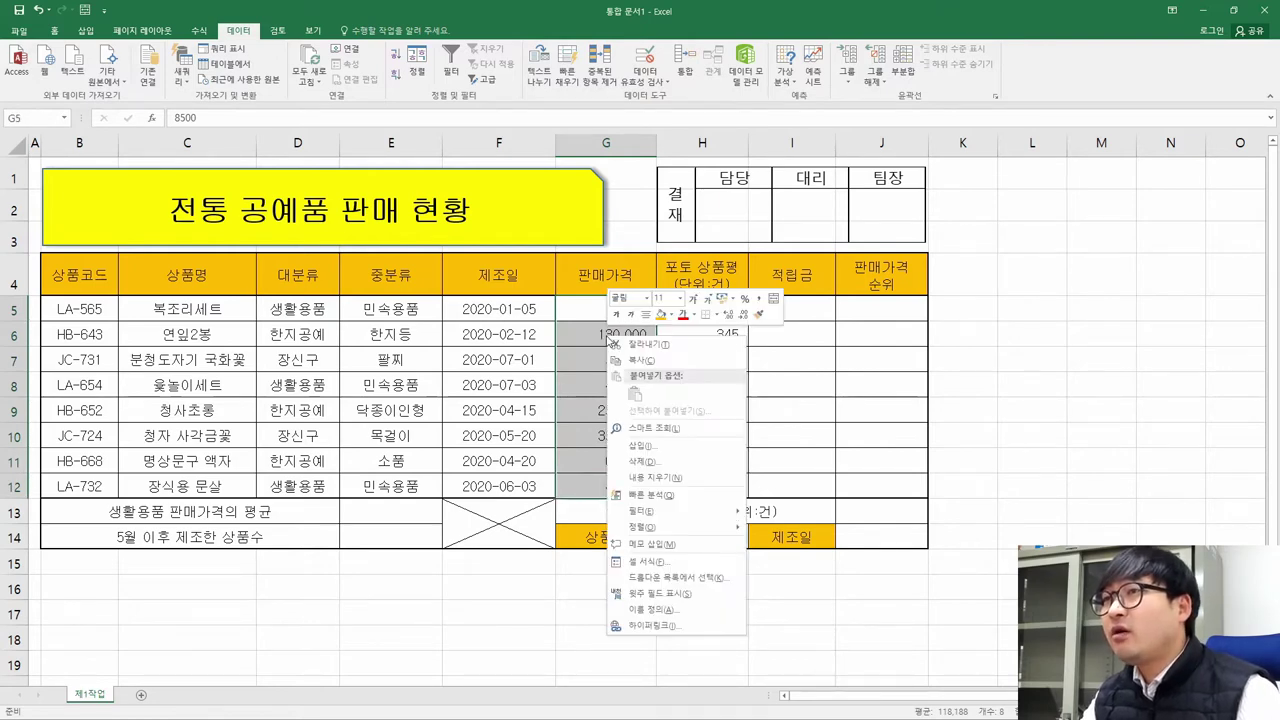
pyautogui.click(667, 566)
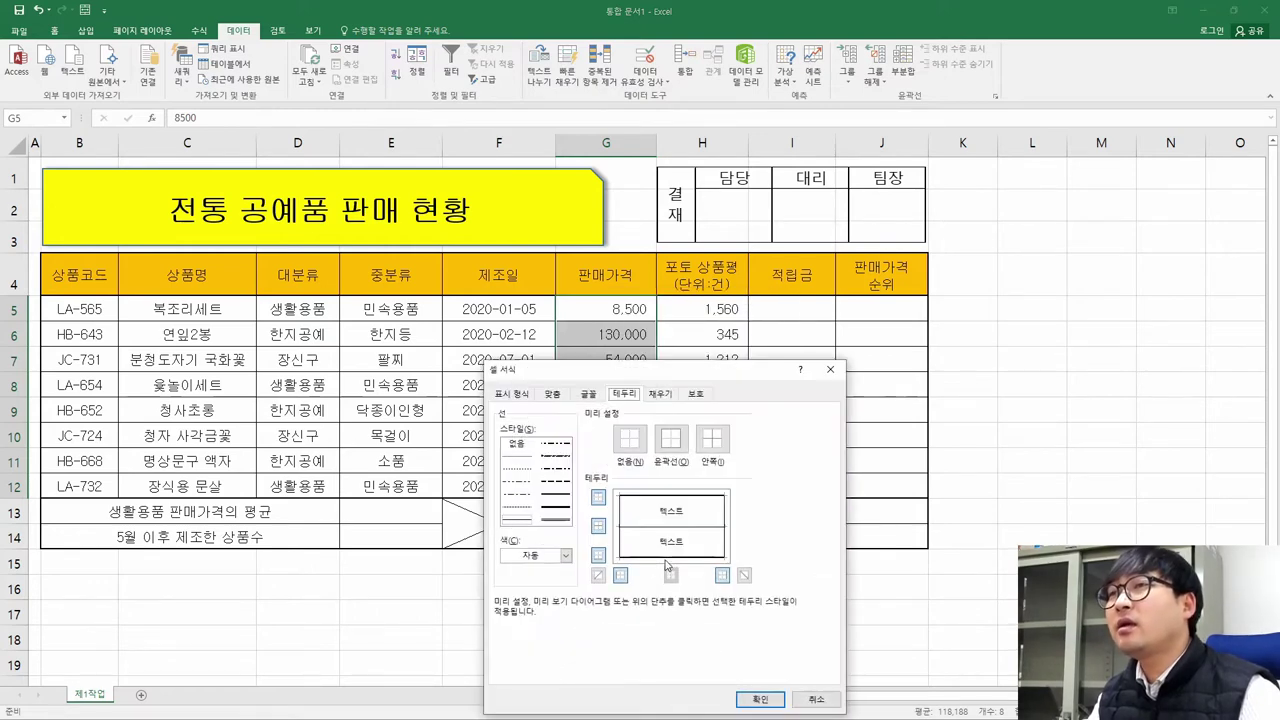
pyautogui.moveTo(681, 380); pyautogui.dragTo(890, 255)
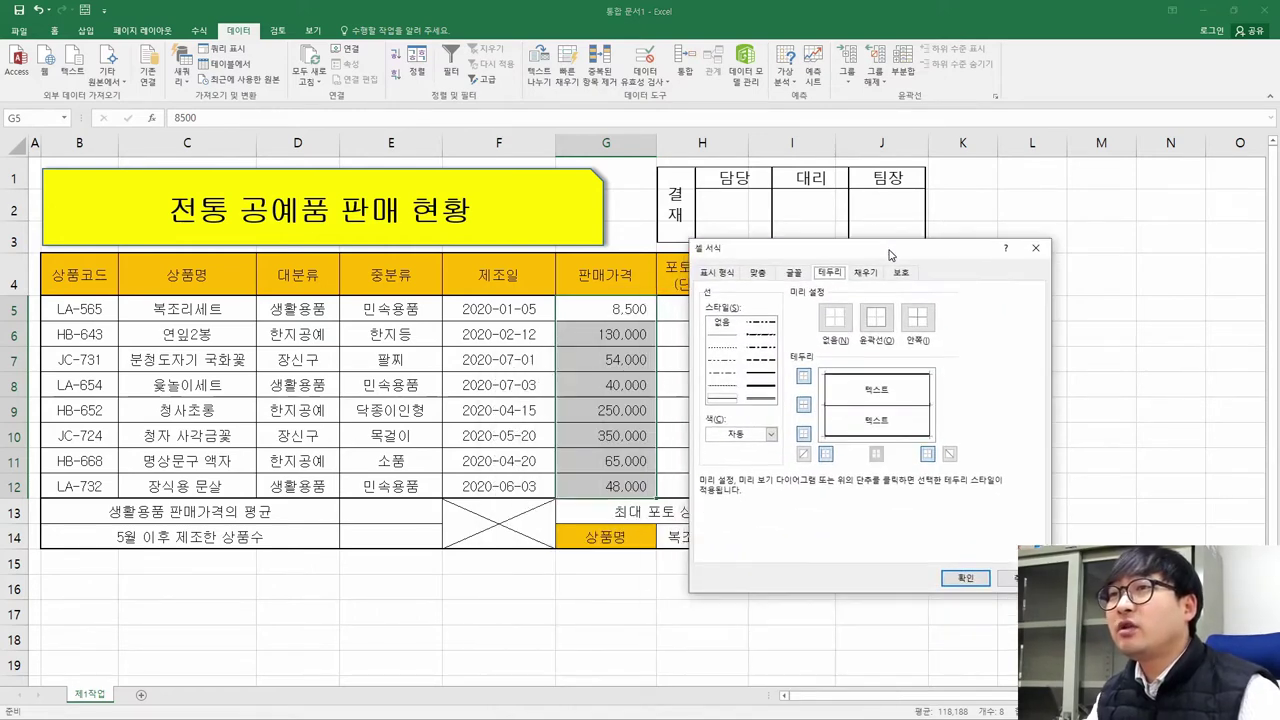
pyautogui.click(717, 274)
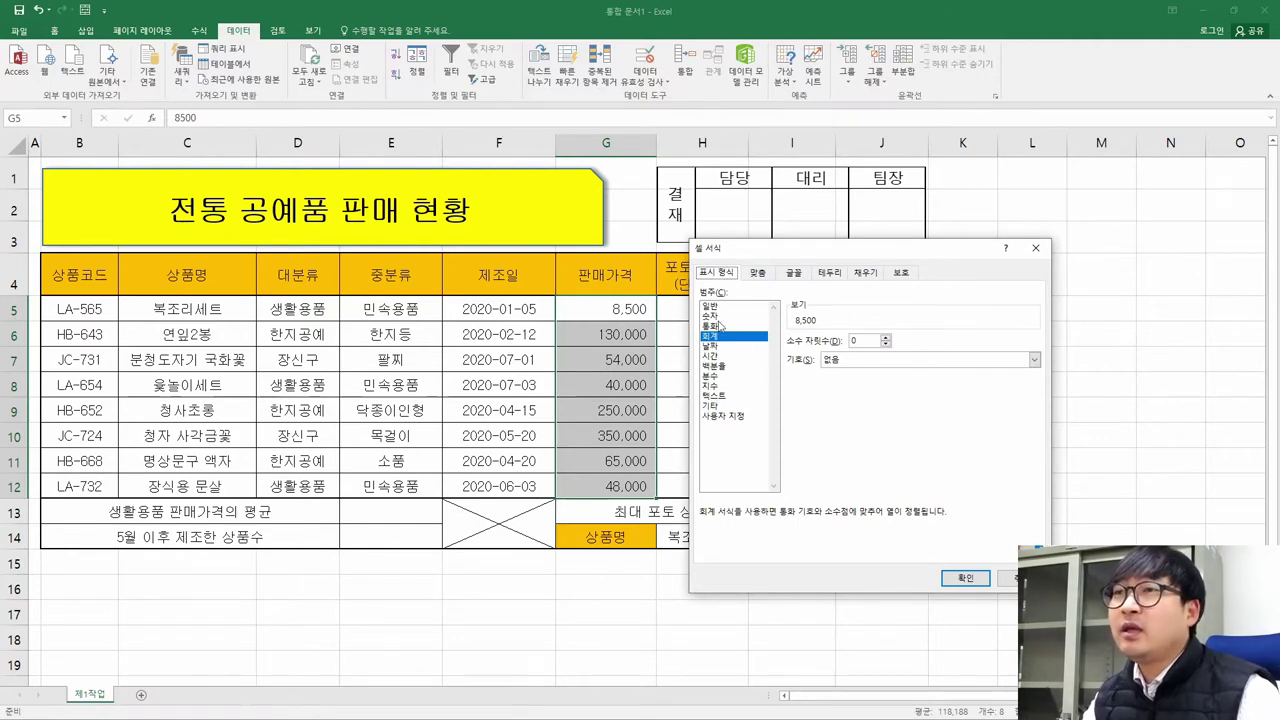
# Apply the custom number format #,##0원 to the prices in G5:G12
pyautogui.click(736, 416)
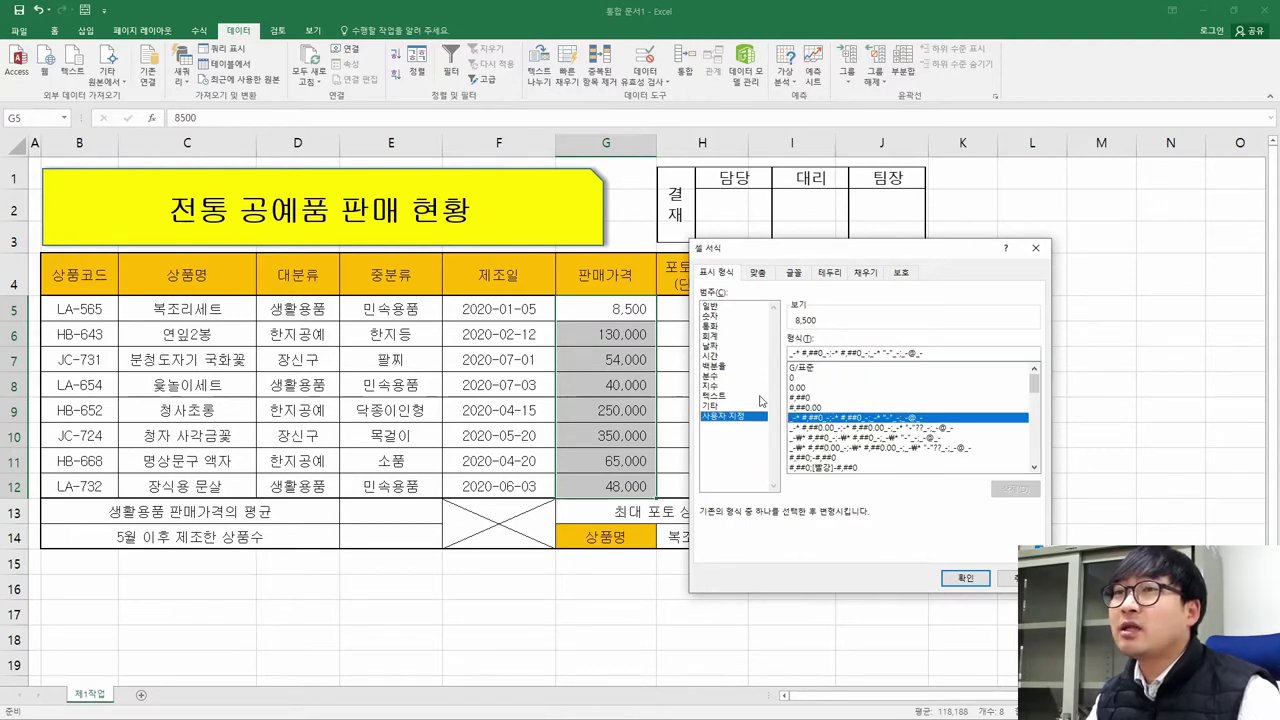
pyautogui.click(805, 400)
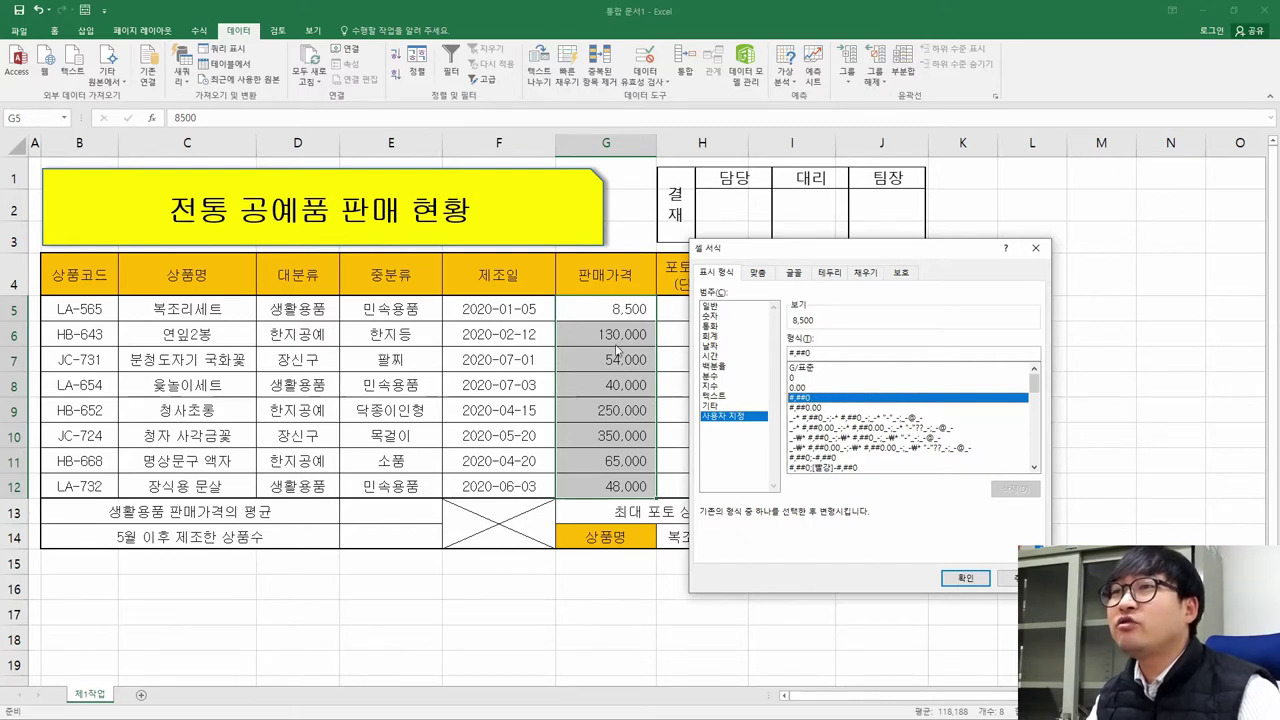
pyautogui.click(826, 355)
pyautogui.write('ㅇ')
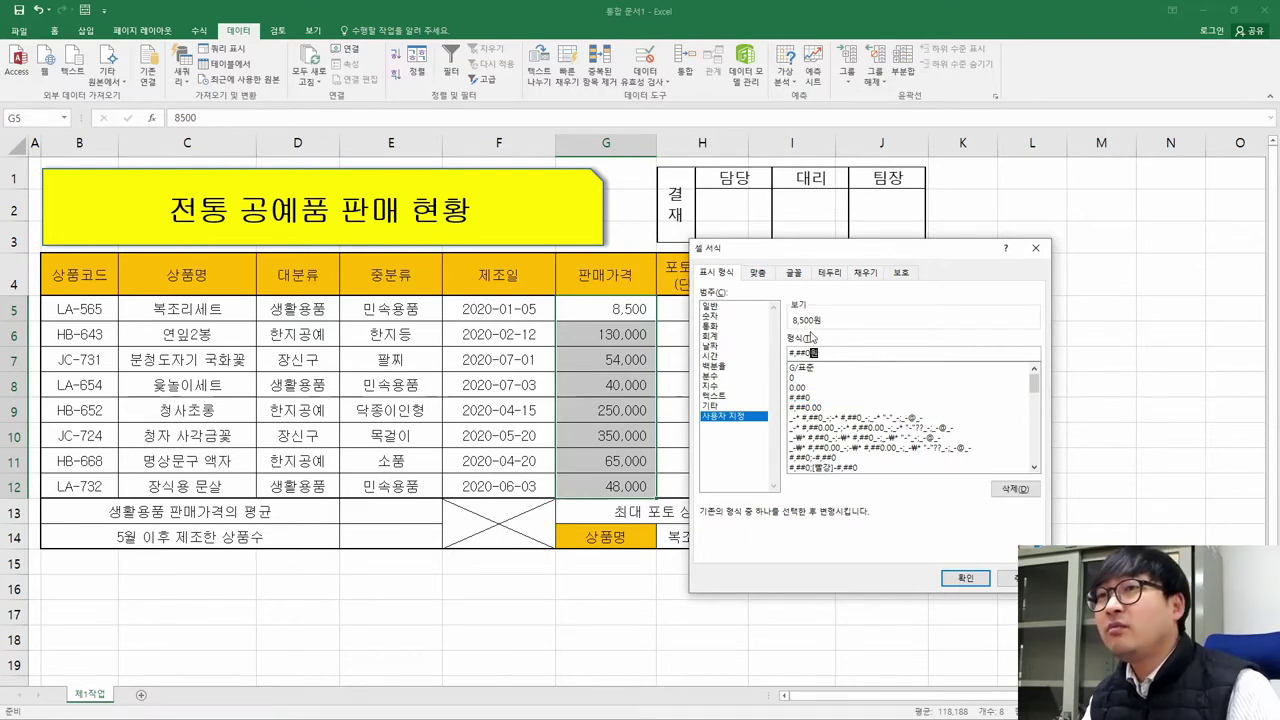
pyautogui.click(965, 578)
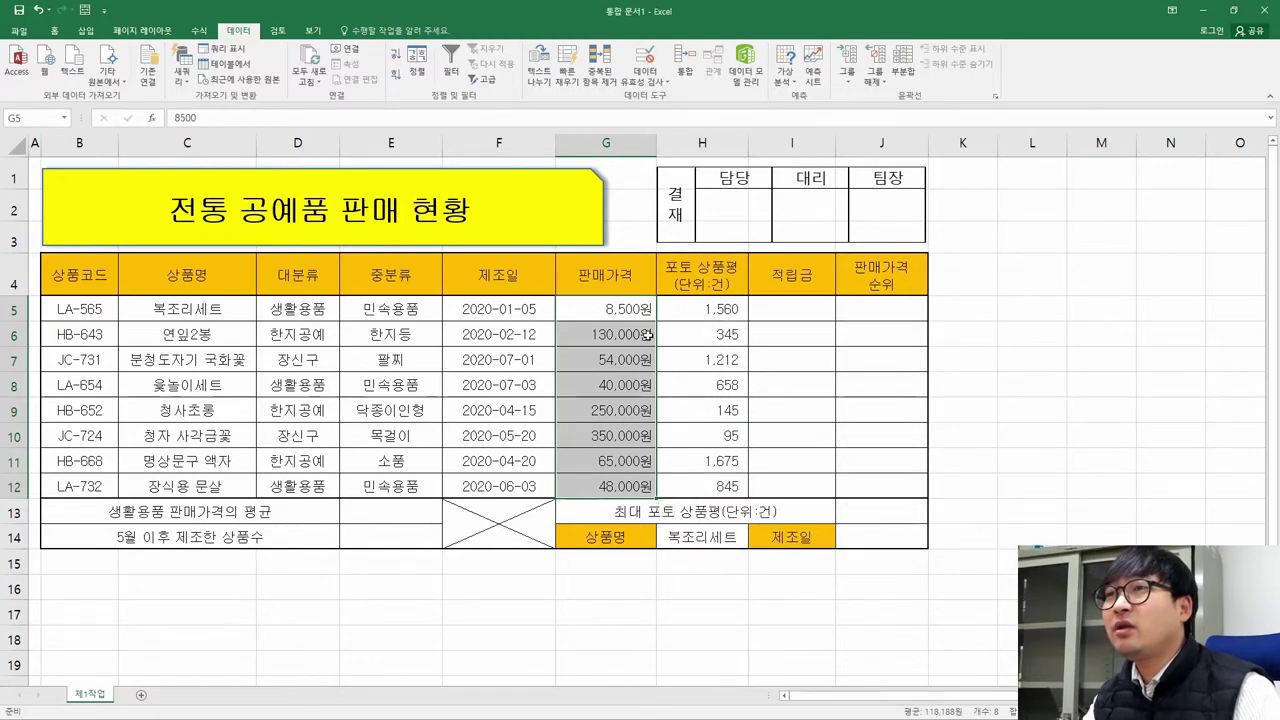
# Compare G5 with the PDF's 원 example, and try a space before 원 in the cell's custom number format in Excel
pyautogui.click(618, 309)
pyautogui.hotkey('alt', 'Tab')
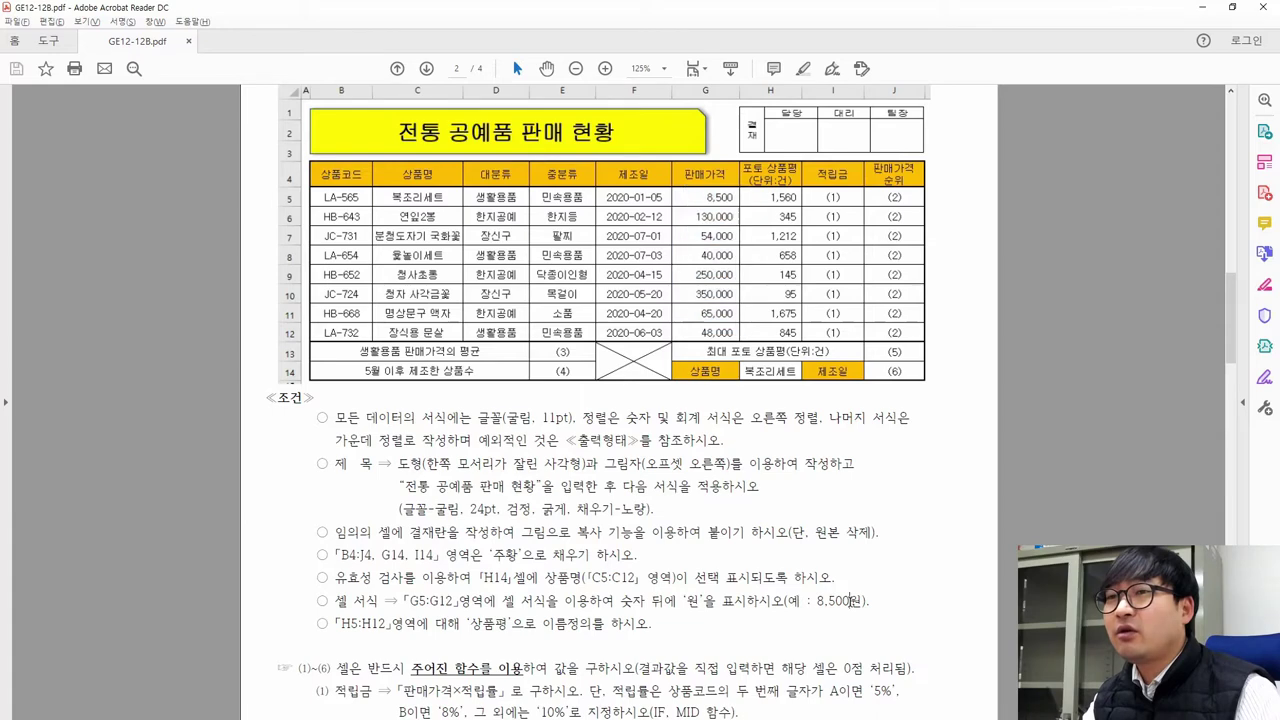
pyautogui.hotkey('alt', 'Tab')
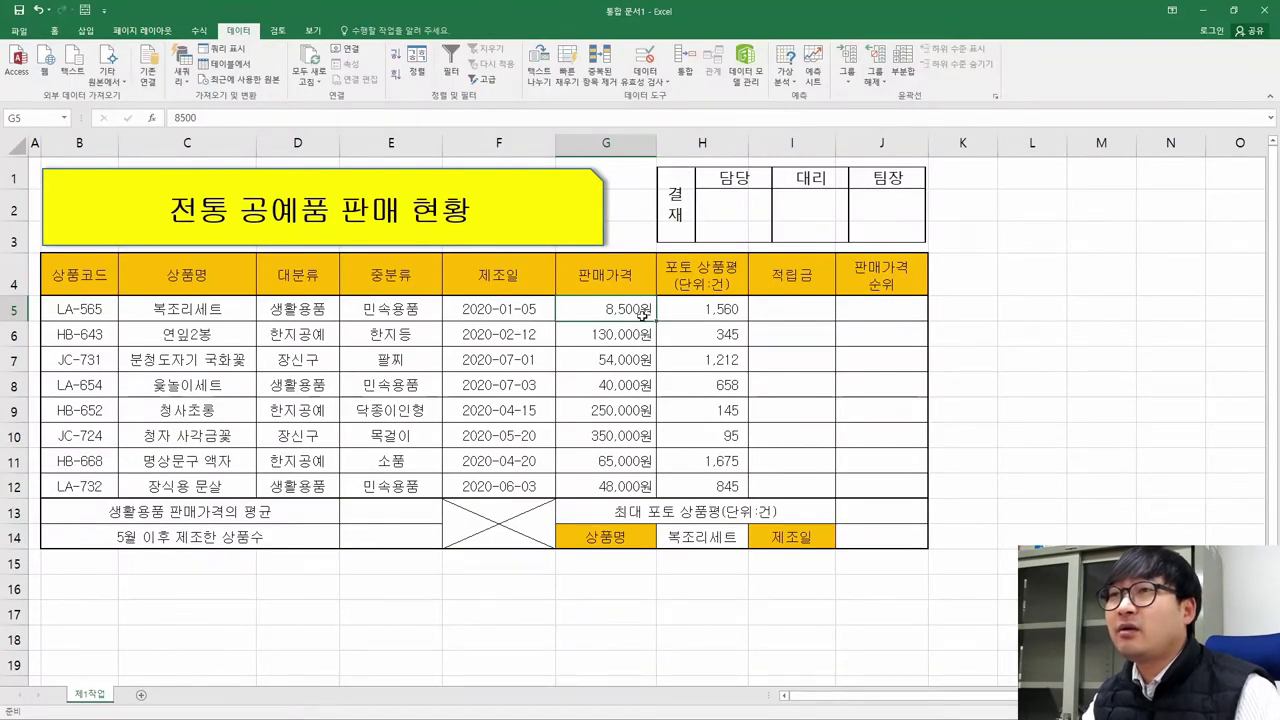
pyautogui.hotkey('ctrl', '1')
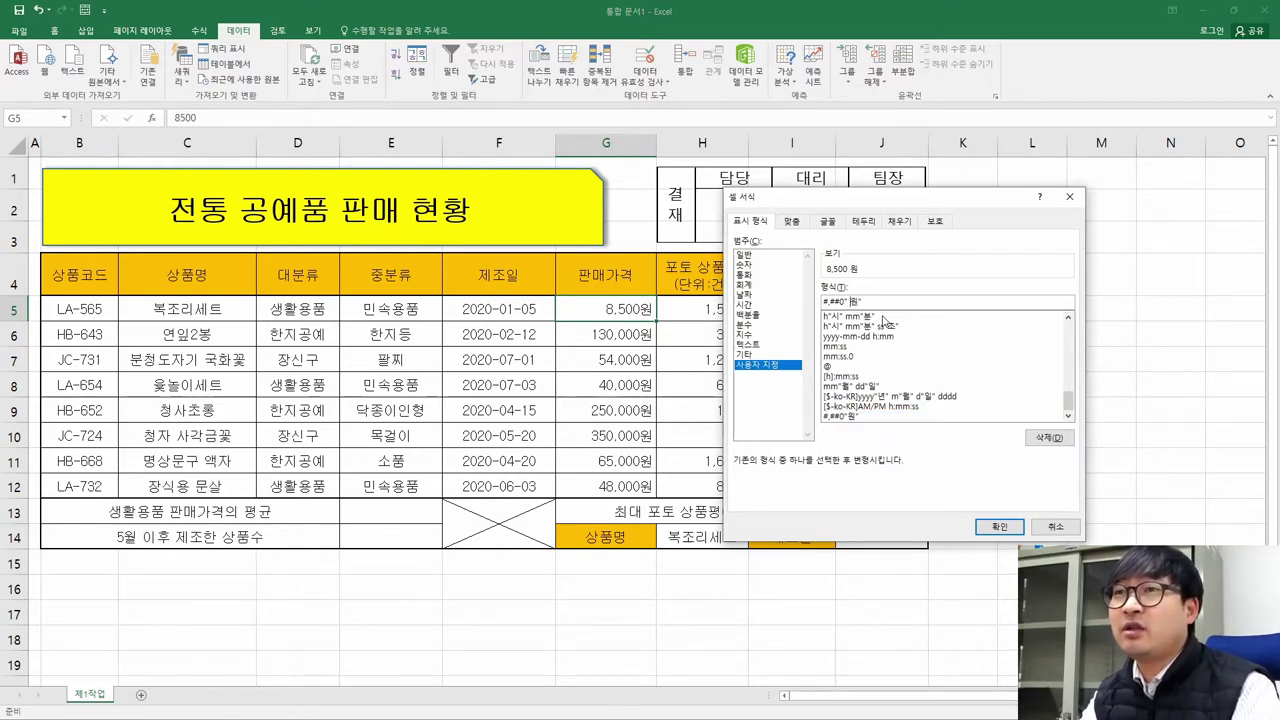
pyautogui.click(999, 526)
pyautogui.click(730, 405)
# Examine the PDF's condition on defining the name 상품평 for H5:H12, together with the matching column in the sample table
pyautogui.hotkey('alt', 'Tab')
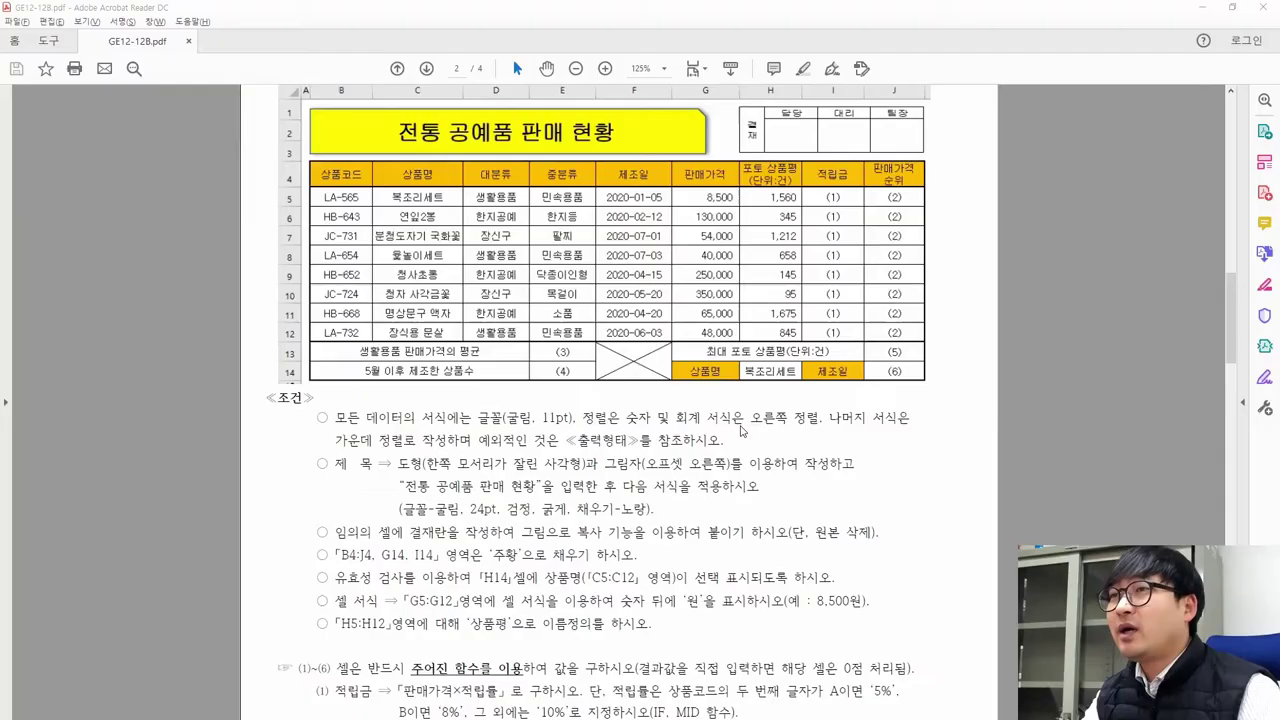
pyautogui.scroll(-1, 364, 568)
pyautogui.moveTo(337, 560); pyautogui.dragTo(386, 561)
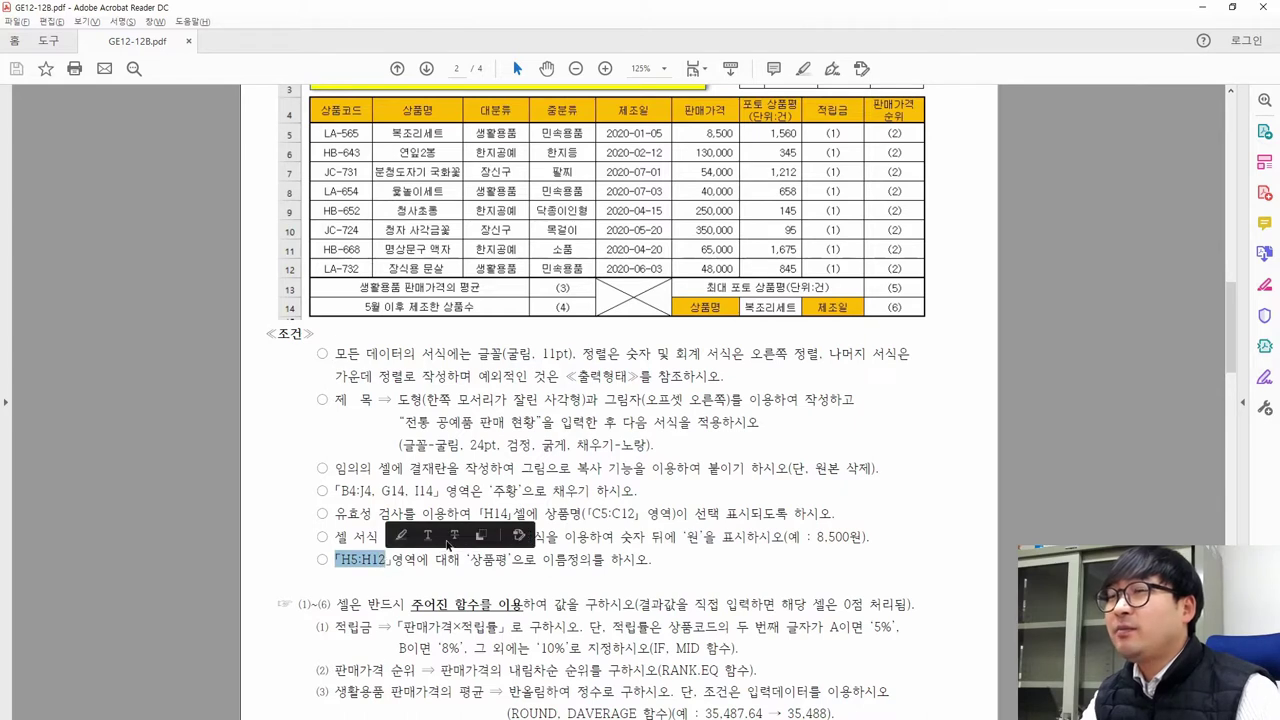
pyautogui.scroll(1, 450, 371)
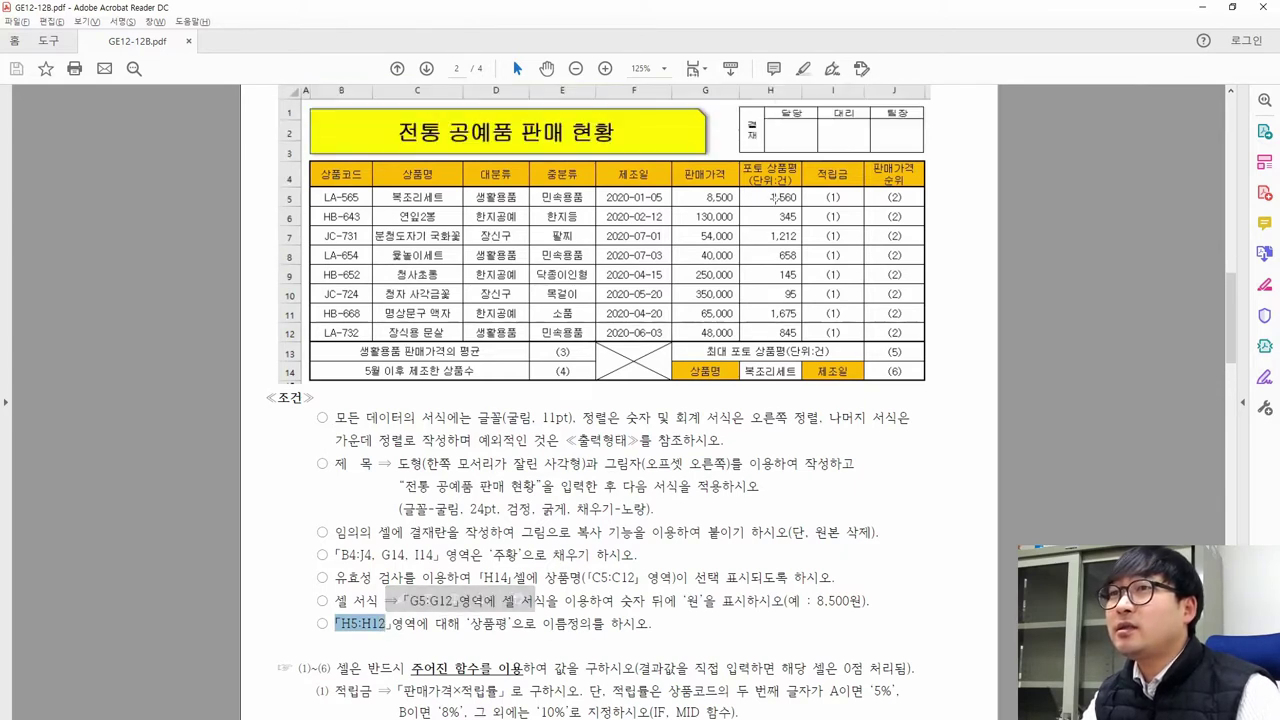
pyautogui.moveTo(756, 189); pyautogui.dragTo(806, 347)
pyautogui.scroll(-1, 750, 524)
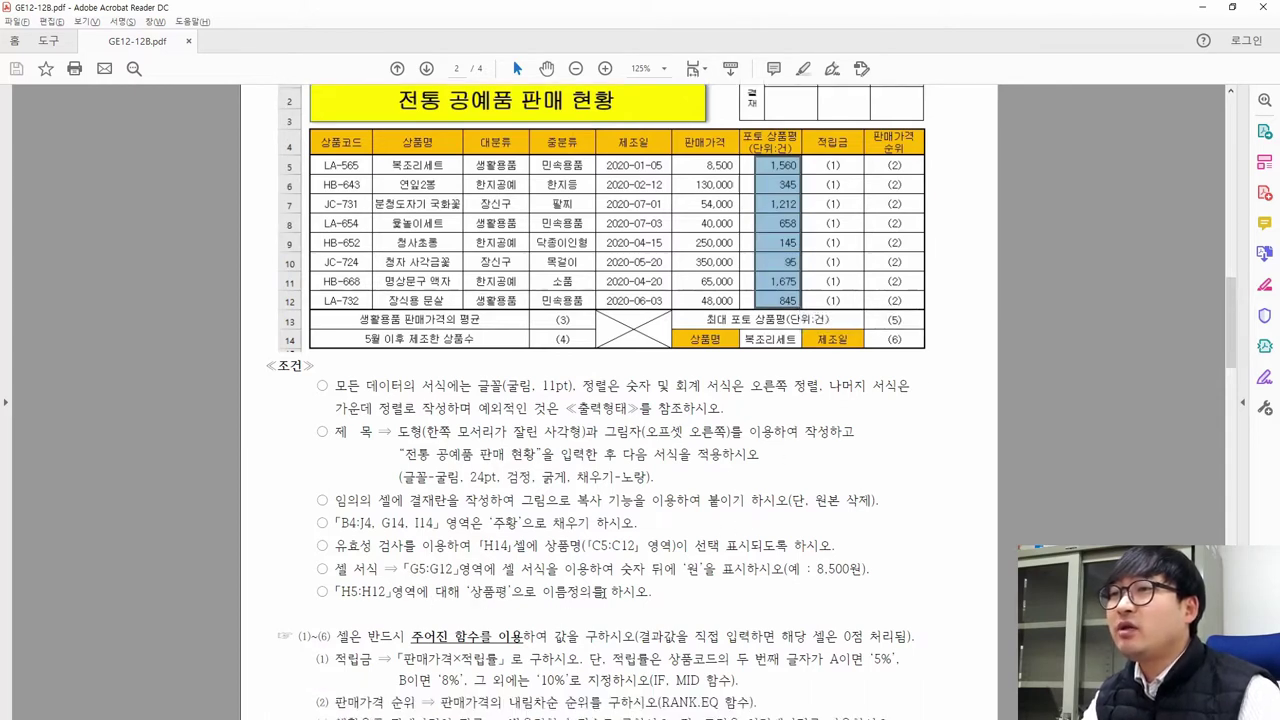
# Define the name 상품평 for the range H5:H12 in the Excel worksheet, following the condition in the exam PDF
pyautogui.scroll(3, 686, 600)
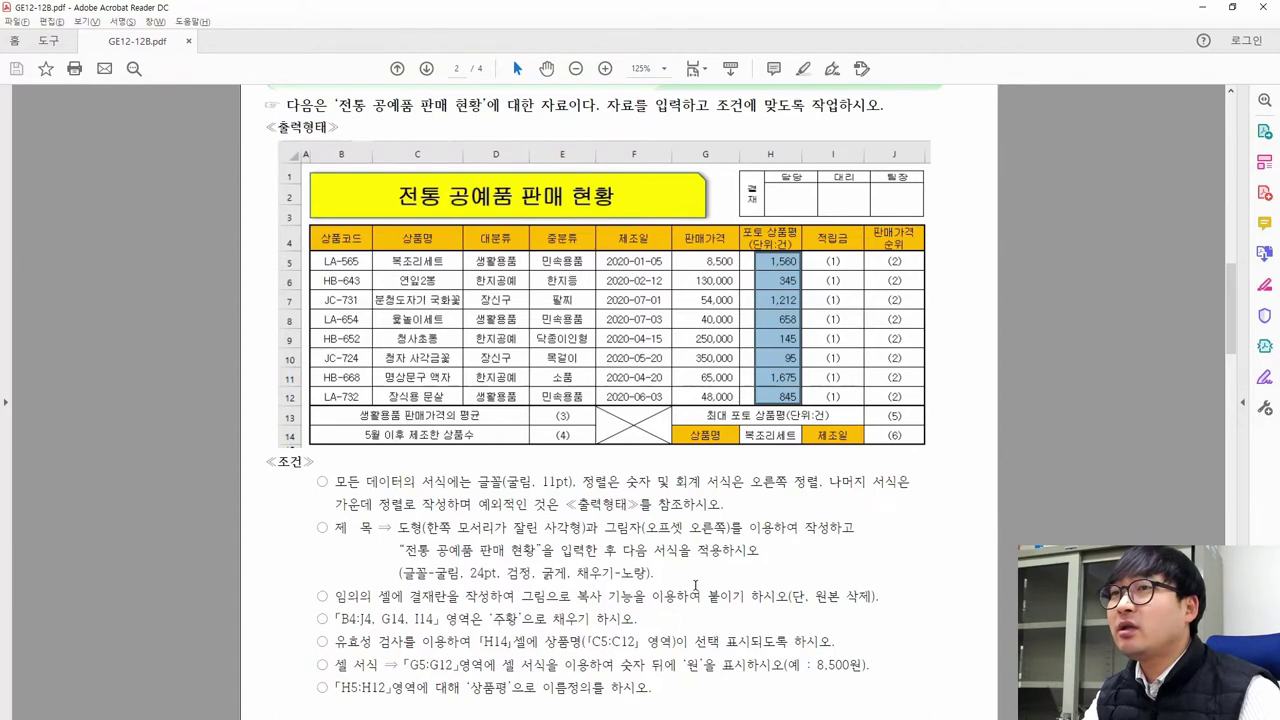
pyautogui.hotkey('alt', 'Tab')
pyautogui.click(30, 124)
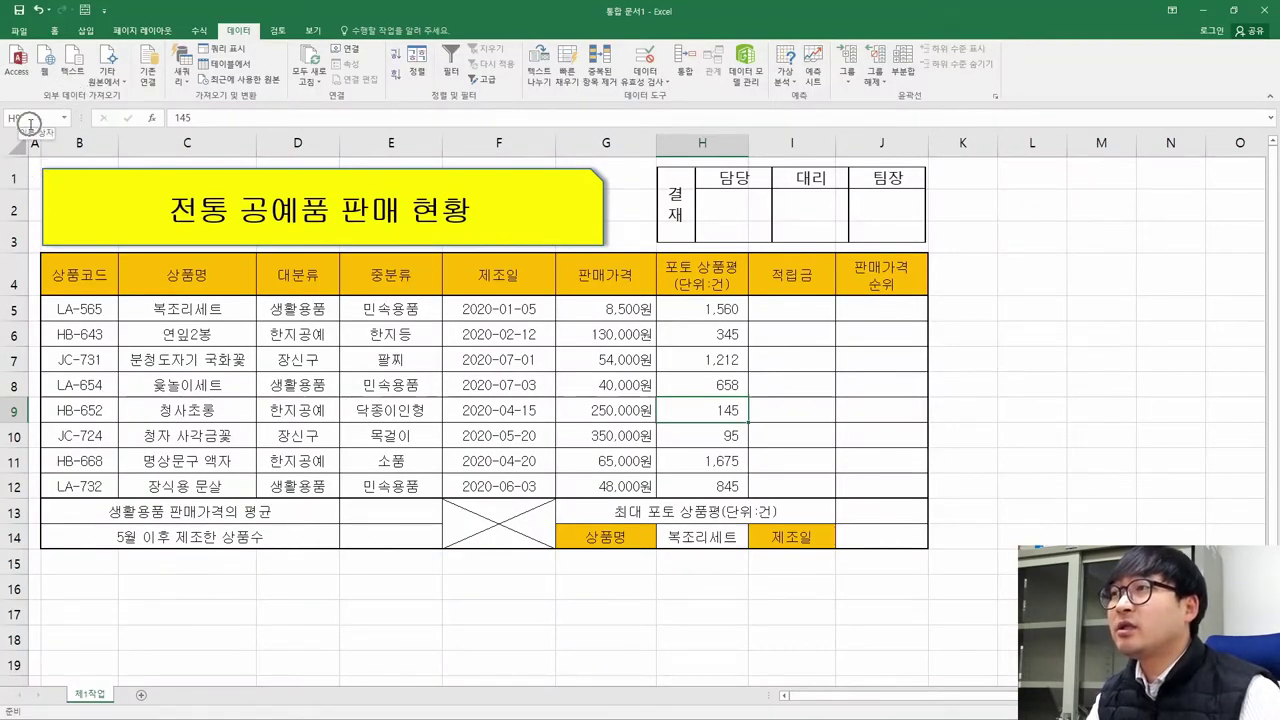
pyautogui.moveTo(721, 309); pyautogui.dragTo(714, 486)
pyautogui.hotkey('alt', 'Tab')
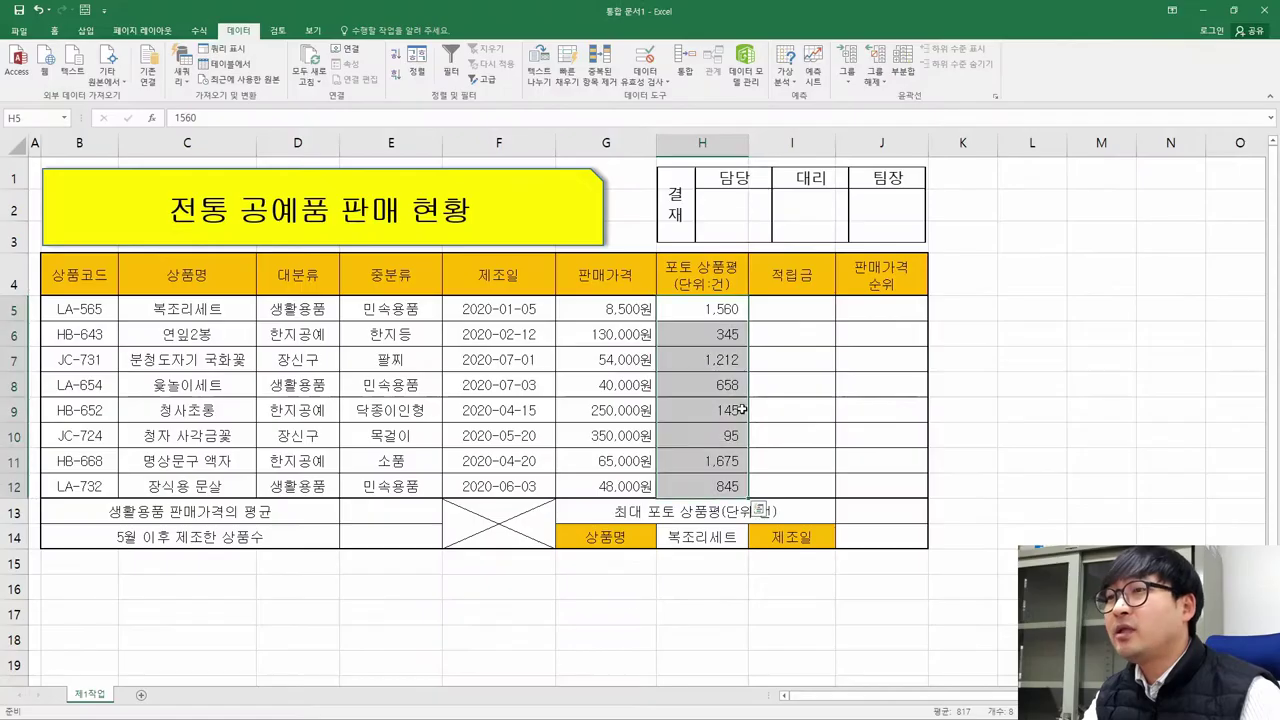
pyautogui.hotkey('alt', 'Tab')
pyautogui.moveTo(720, 305); pyautogui.dragTo(707, 478)
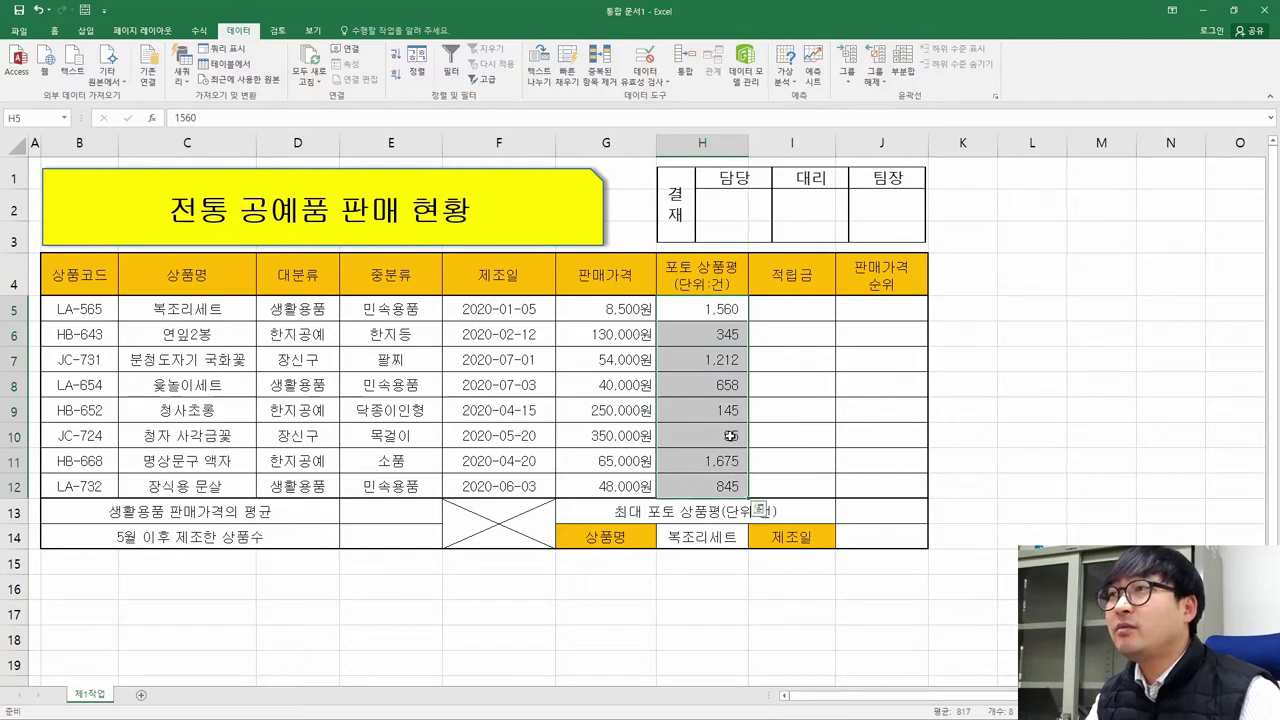
pyautogui.click(46, 119)
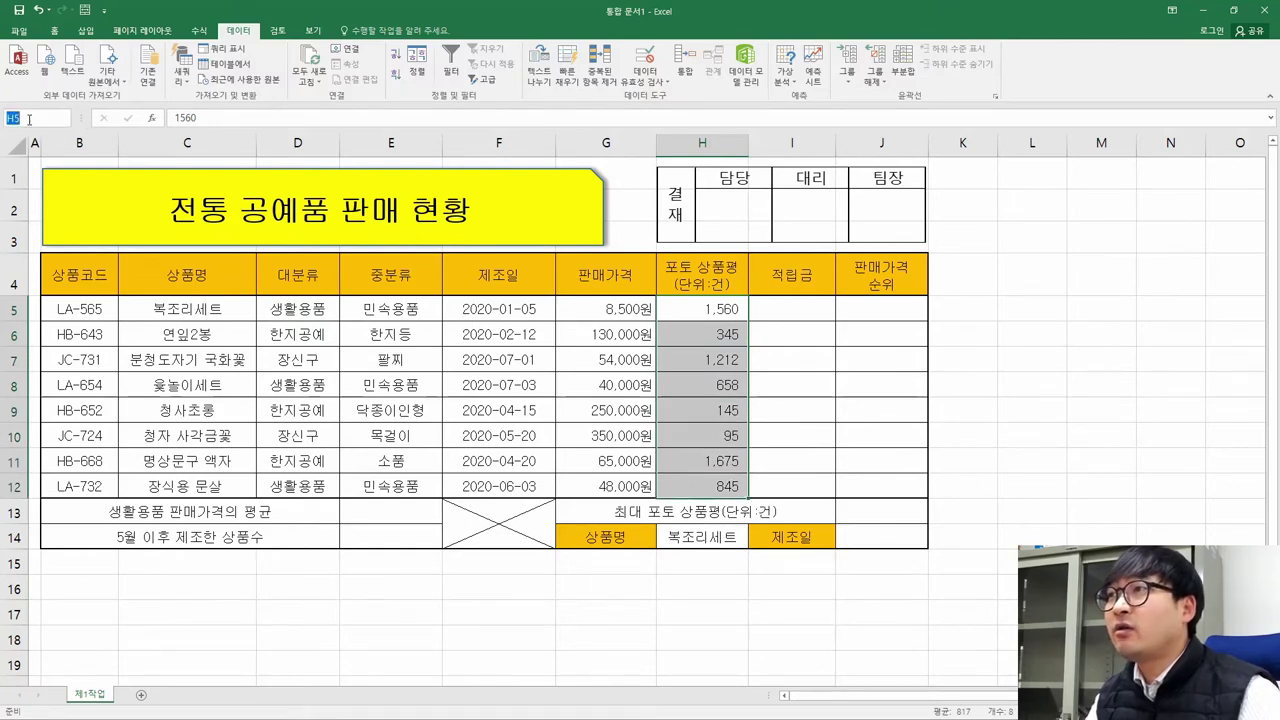
pyautogui.hotkey('alt', 'Tab')
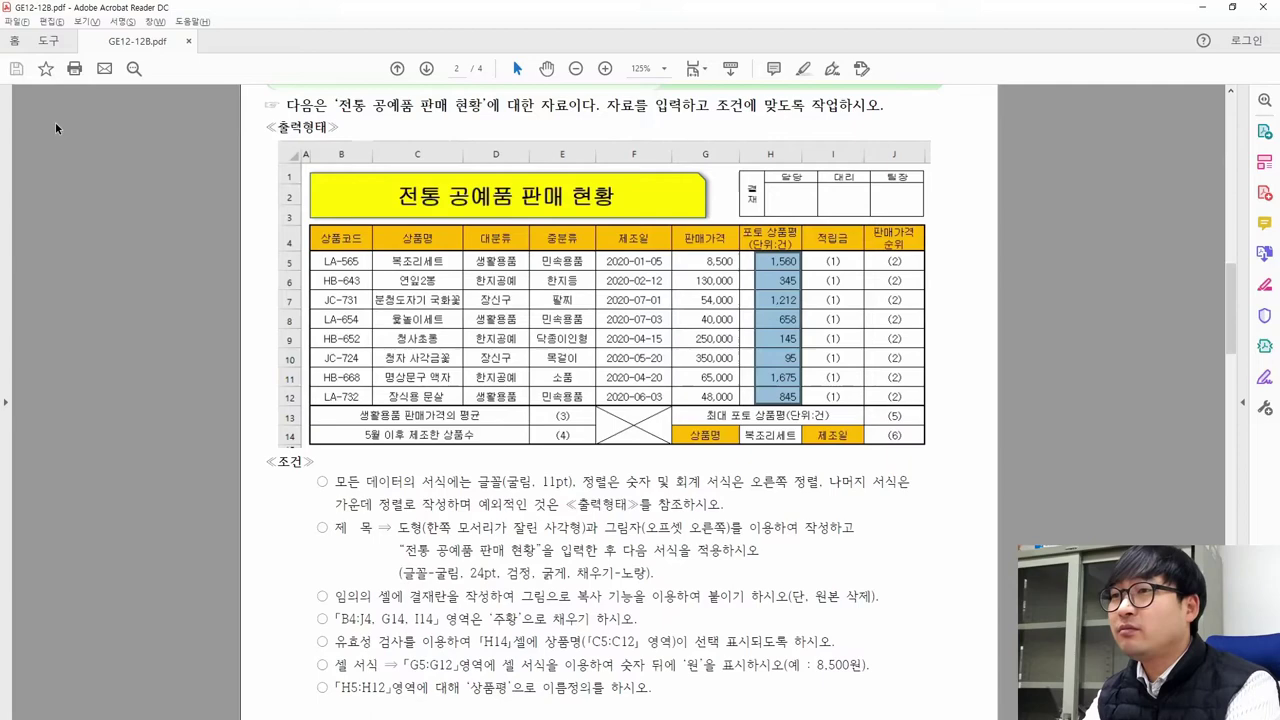
pyautogui.hotkey('alt', 'Tab')
pyautogui.click(40, 117)
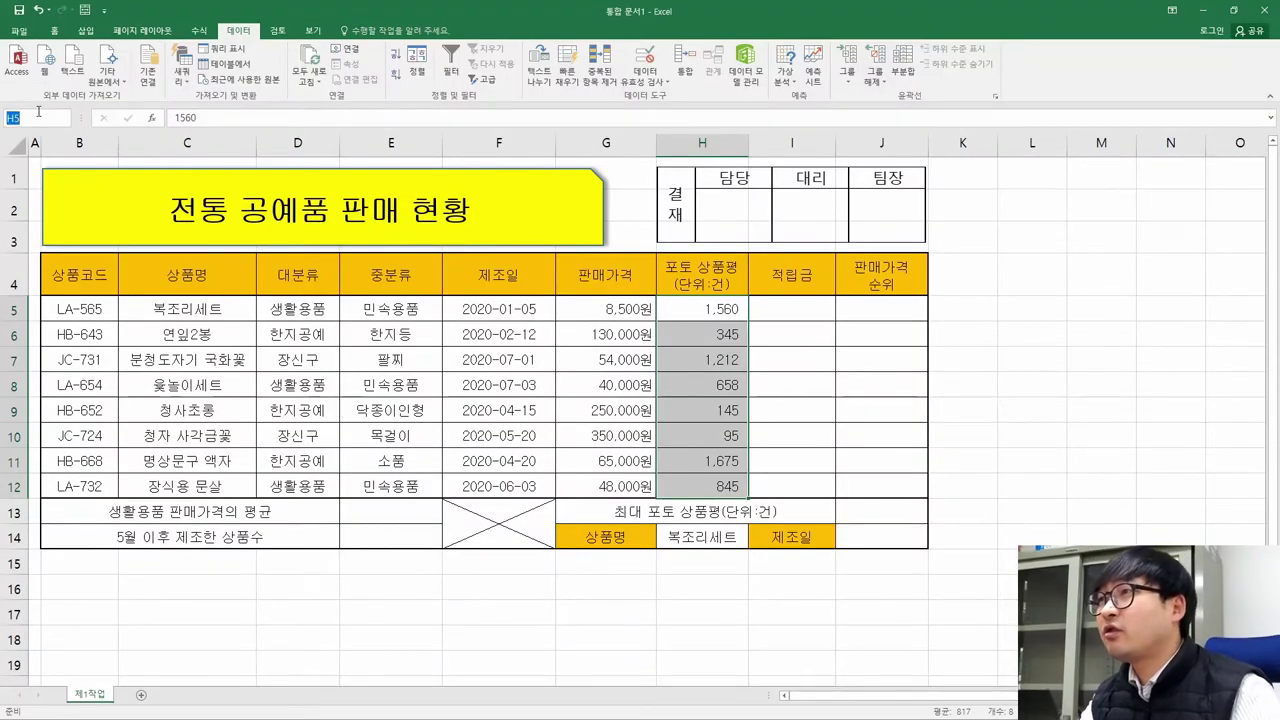
pyautogui.write('A상품명')
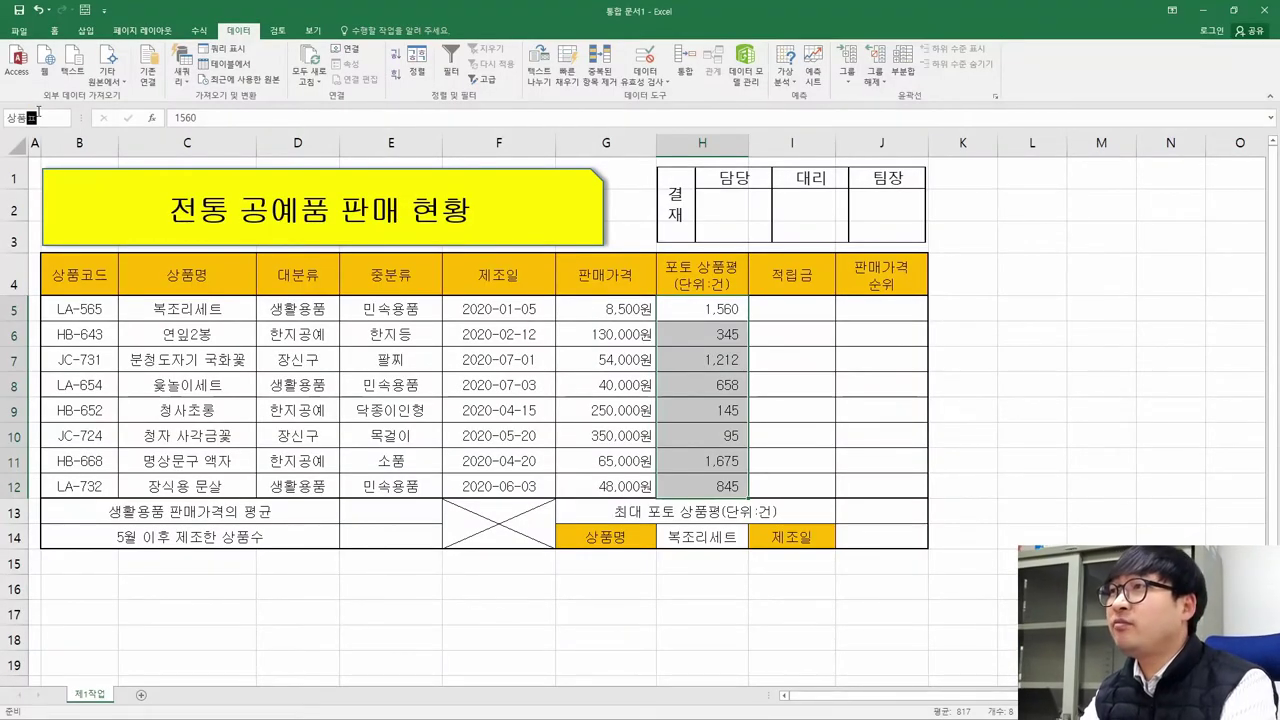
pyautogui.press('Return')
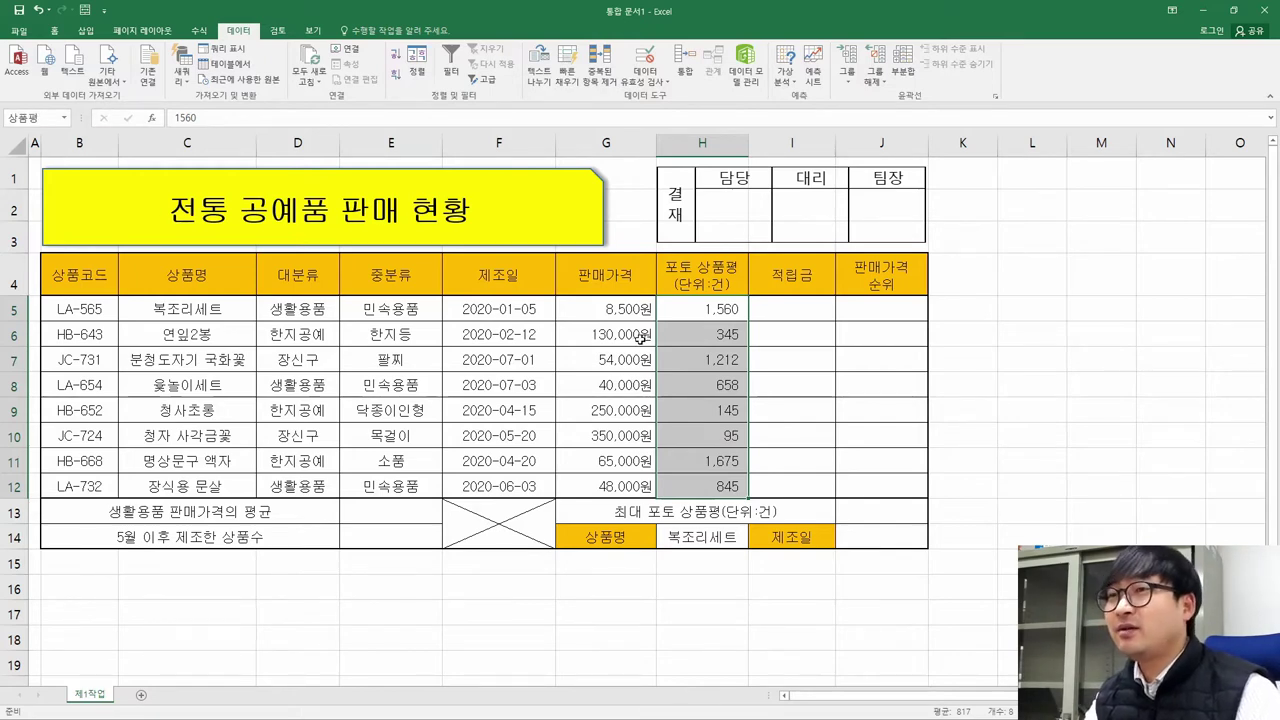
# Switch to the exam PDF and review the 제1작업 heading, the sample output table and the formatting conditions
pyautogui.hotkey('alt', 'Tab')
pyautogui.scroll(-3, 670, 635)
pyautogui.scroll(4, 645, 610)
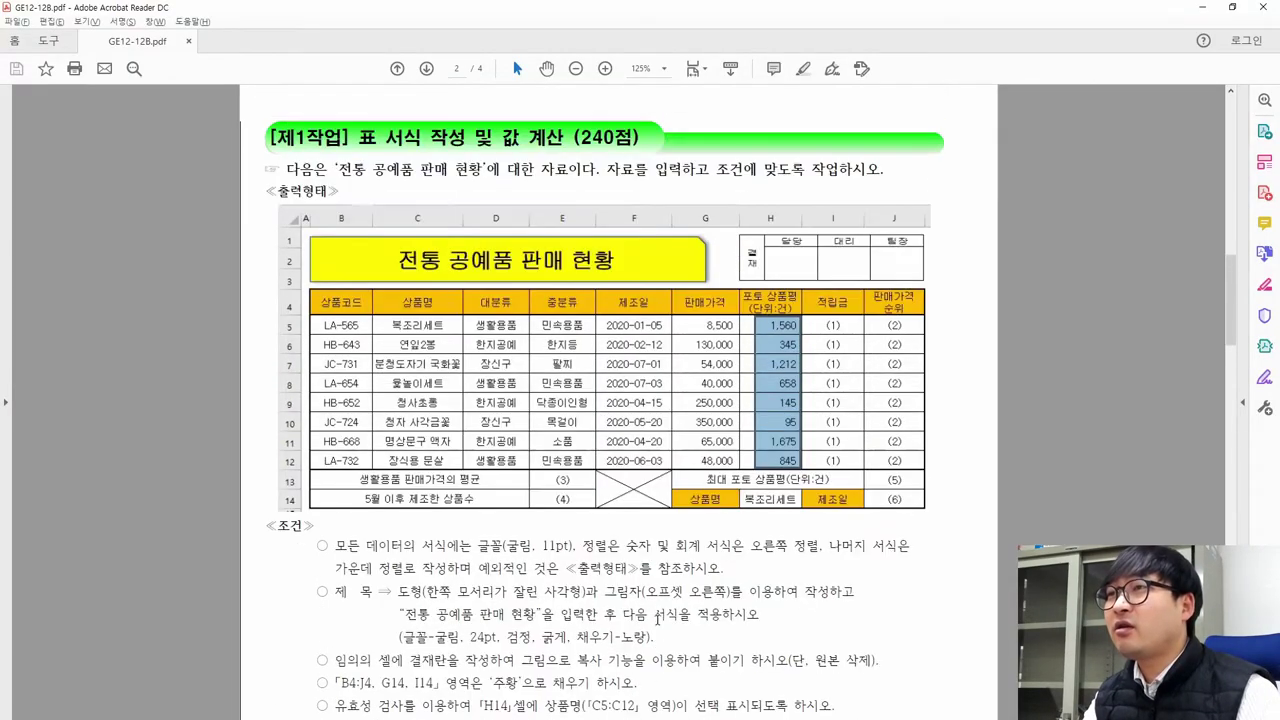
pyautogui.moveTo(363, 130); pyautogui.dragTo(448, 138)
pyautogui.scroll(-1, 568, 482)
pyautogui.scroll(-2, 568, 482)
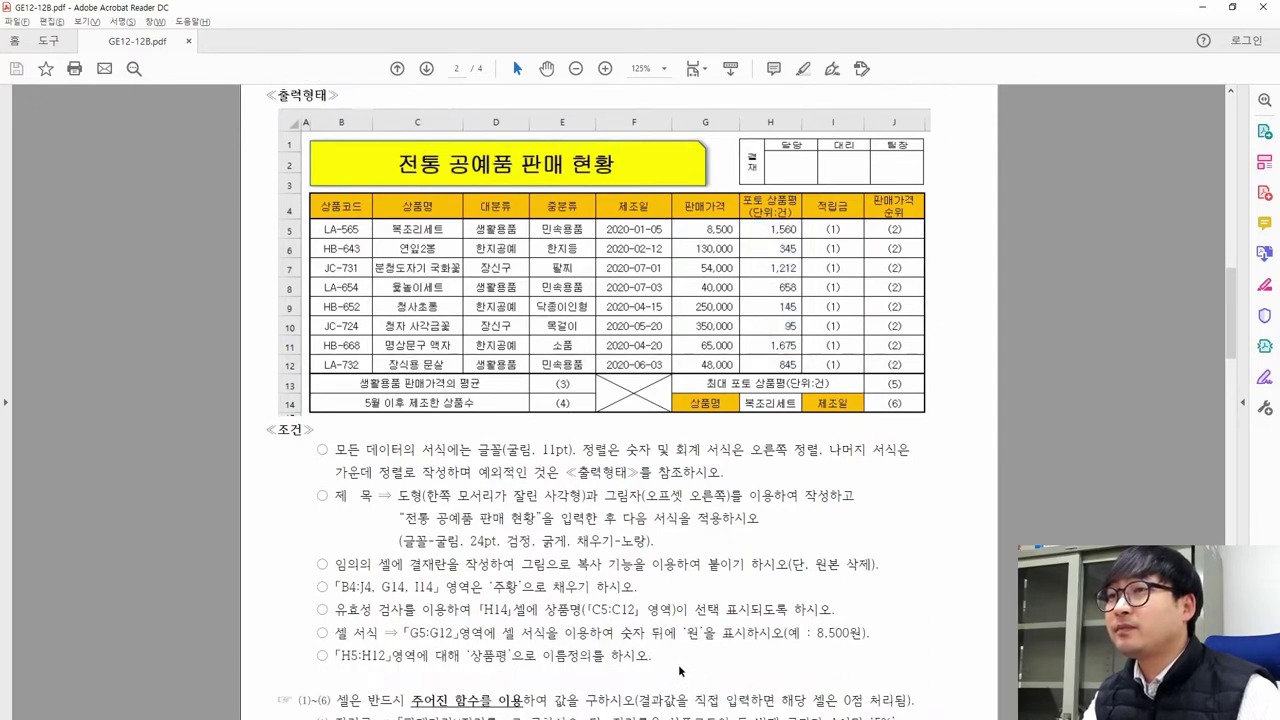
pyautogui.scroll(-2, 676, 649)
pyautogui.scroll(4, 697, 581)
pyautogui.moveTo(501, 106); pyautogui.dragTo(560, 106)
pyautogui.scroll(-4, 622, 552)
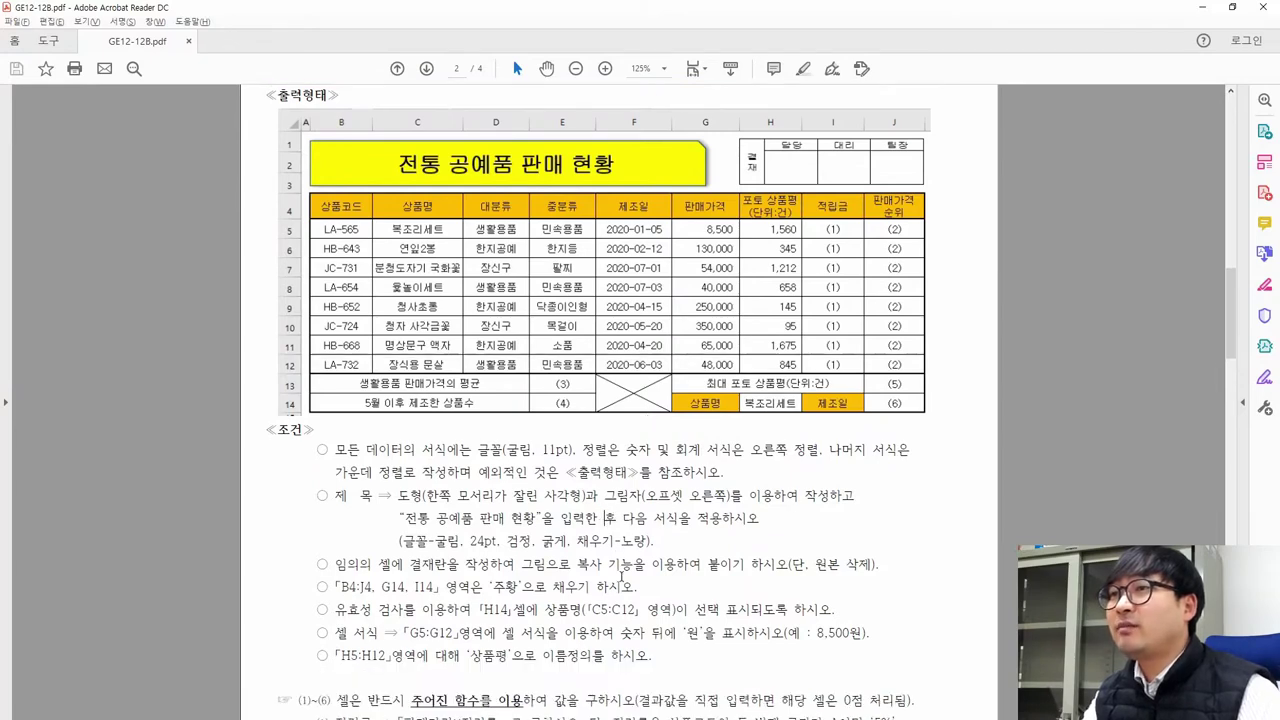
pyautogui.scroll(-8, 673, 588)
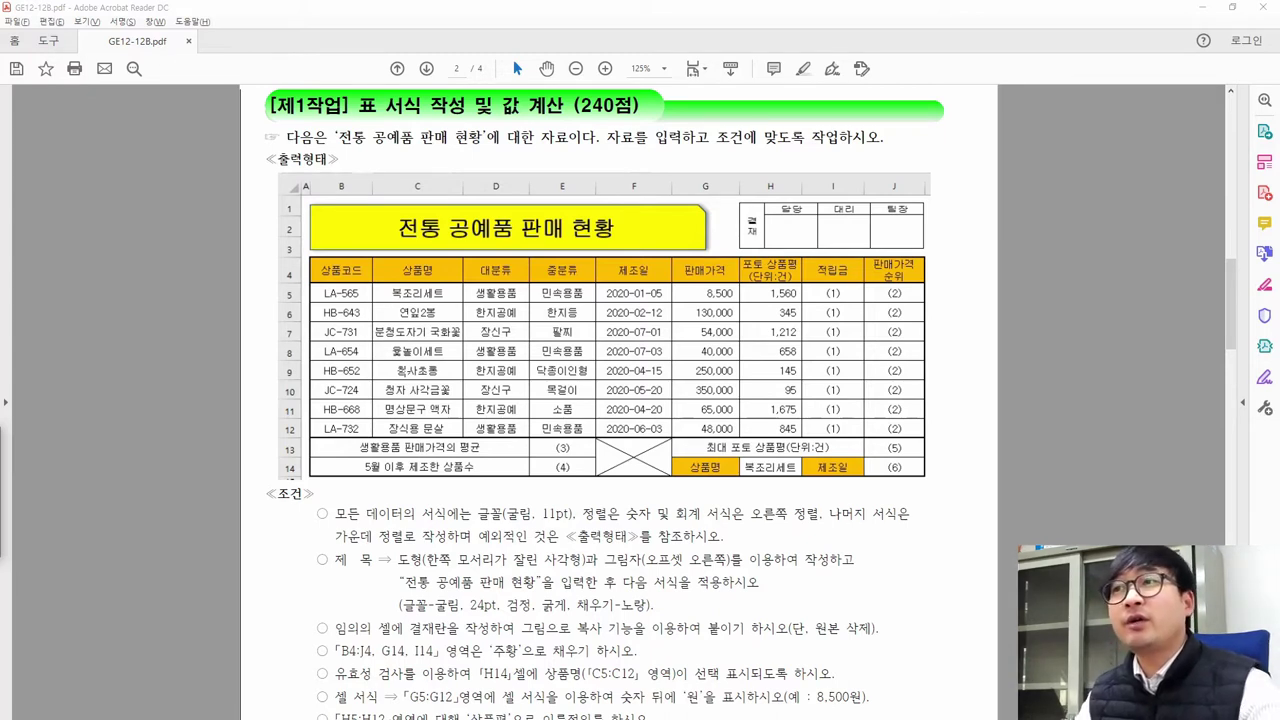
pyautogui.moveTo(353, 103); pyautogui.dragTo(566, 104)
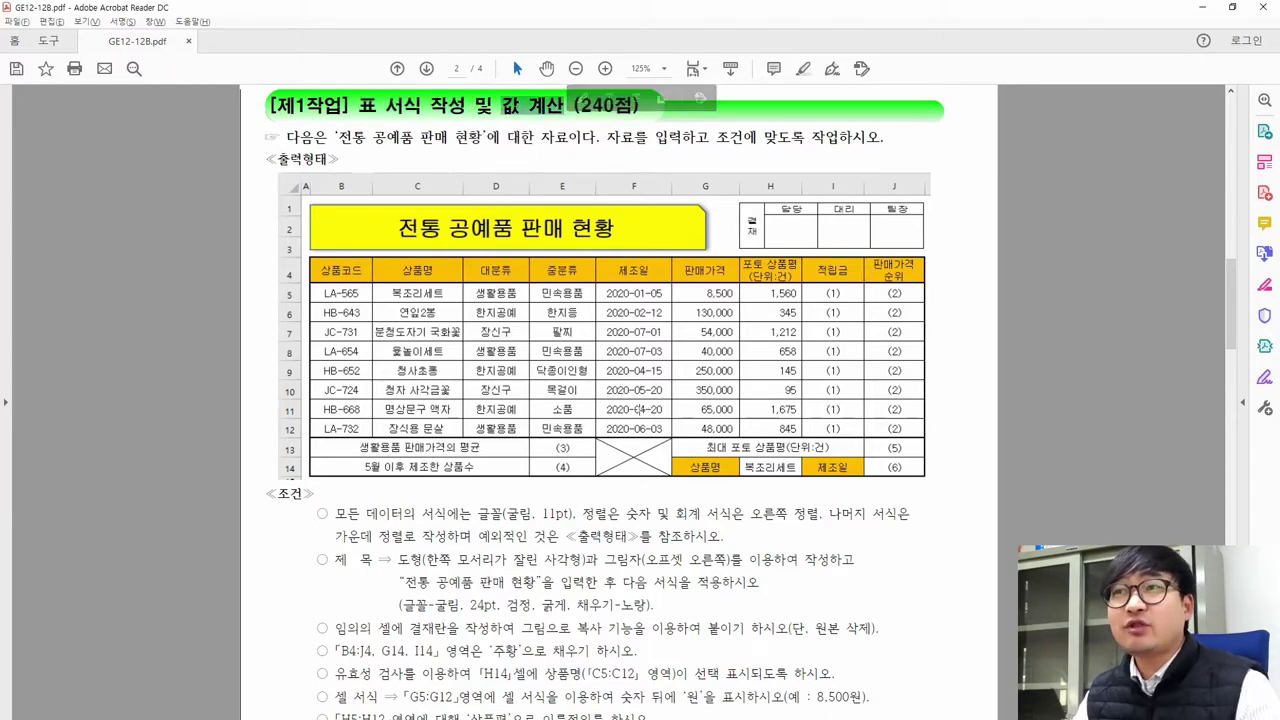
# Read calculation items (1) to (6) in the exam PDF and the functions each one requires, ending at 적립금
pyautogui.scroll(-6, 547, 266)
pyautogui.moveTo(300, 188); pyautogui.dragTo(860, 190)
pyautogui.click(838, 197)
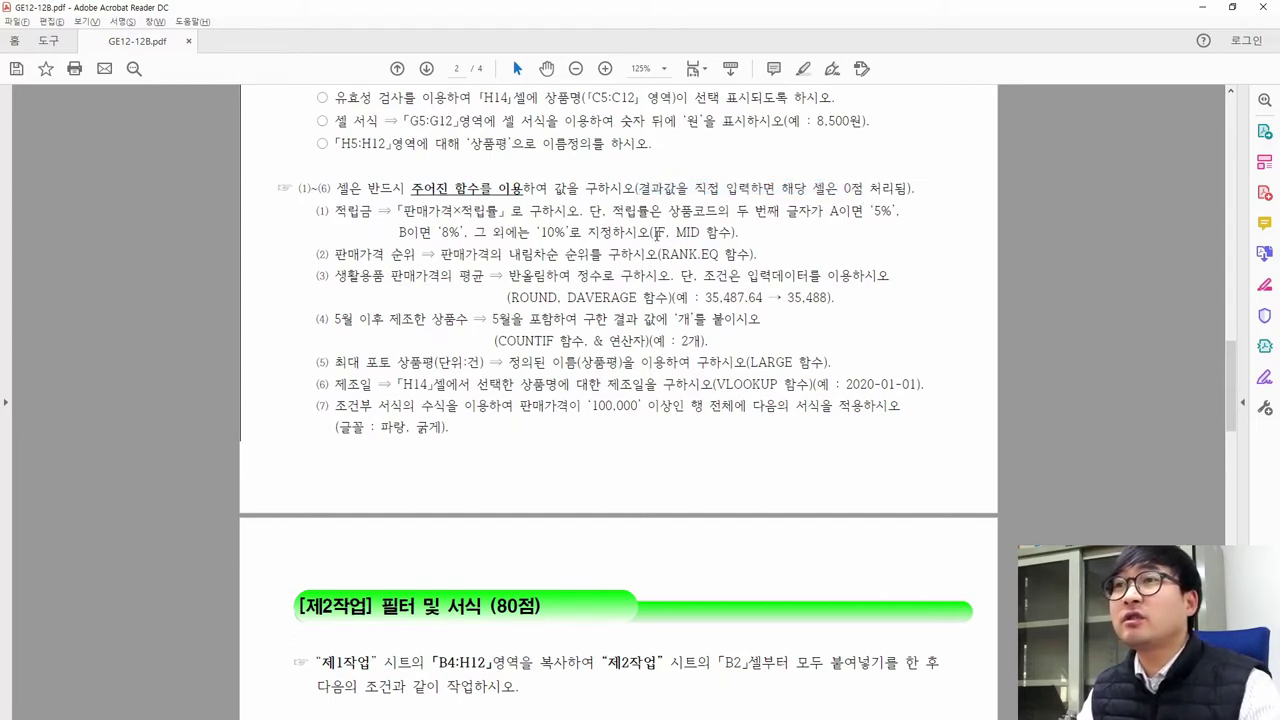
pyautogui.moveTo(655, 233); pyautogui.dragTo(731, 233)
pyautogui.moveTo(662, 254); pyautogui.dragTo(720, 255)
pyautogui.moveTo(512, 298); pyautogui.dragTo(637, 298)
pyautogui.moveTo(513, 347); pyautogui.dragTo(676, 345)
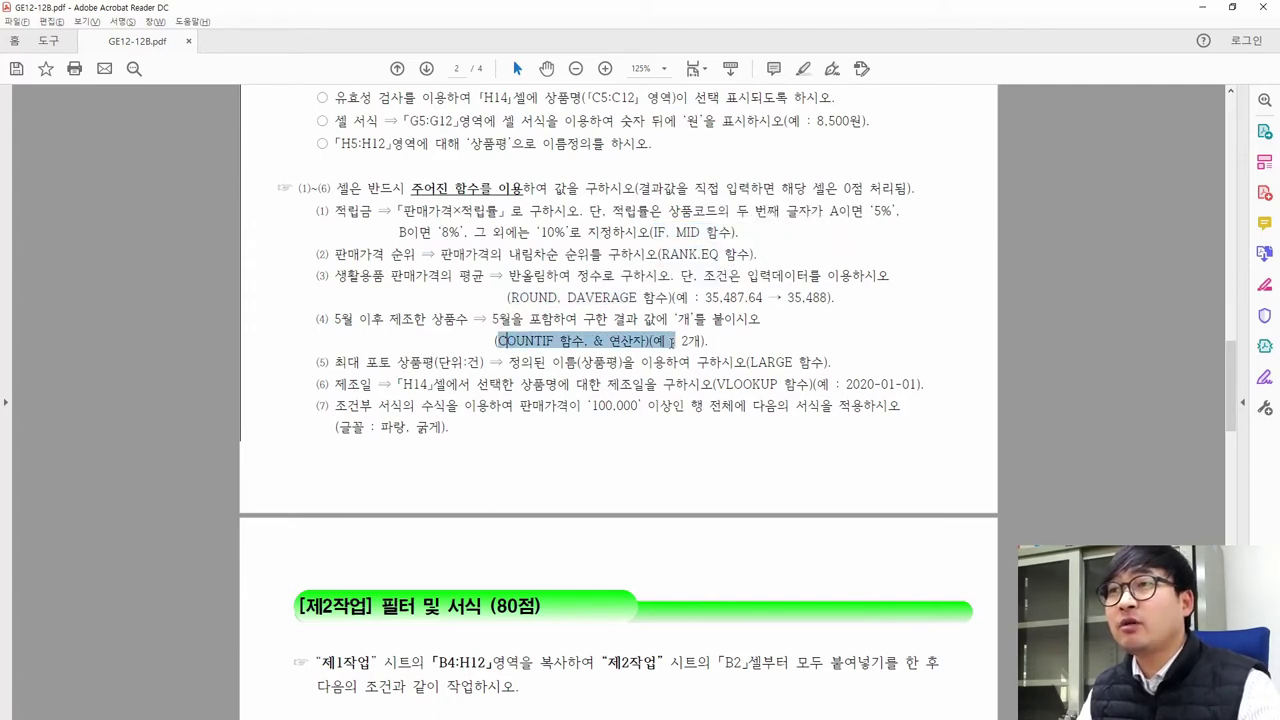
pyautogui.click(555, 235)
pyautogui.moveTo(336, 212); pyautogui.dragTo(372, 212)
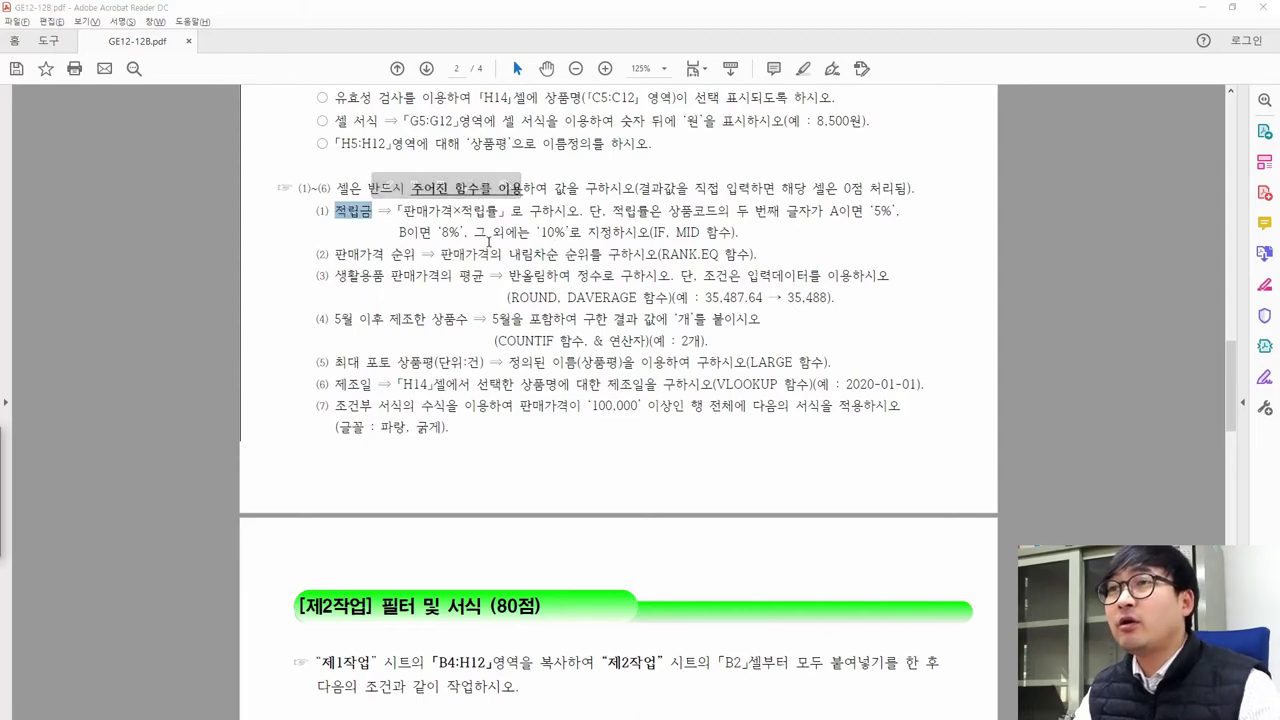
# Examine the 적립금 range I5:I12 in Excel and the matching answer cells in the PDF's sample table
pyautogui.hotkey('alt', 'Tab')
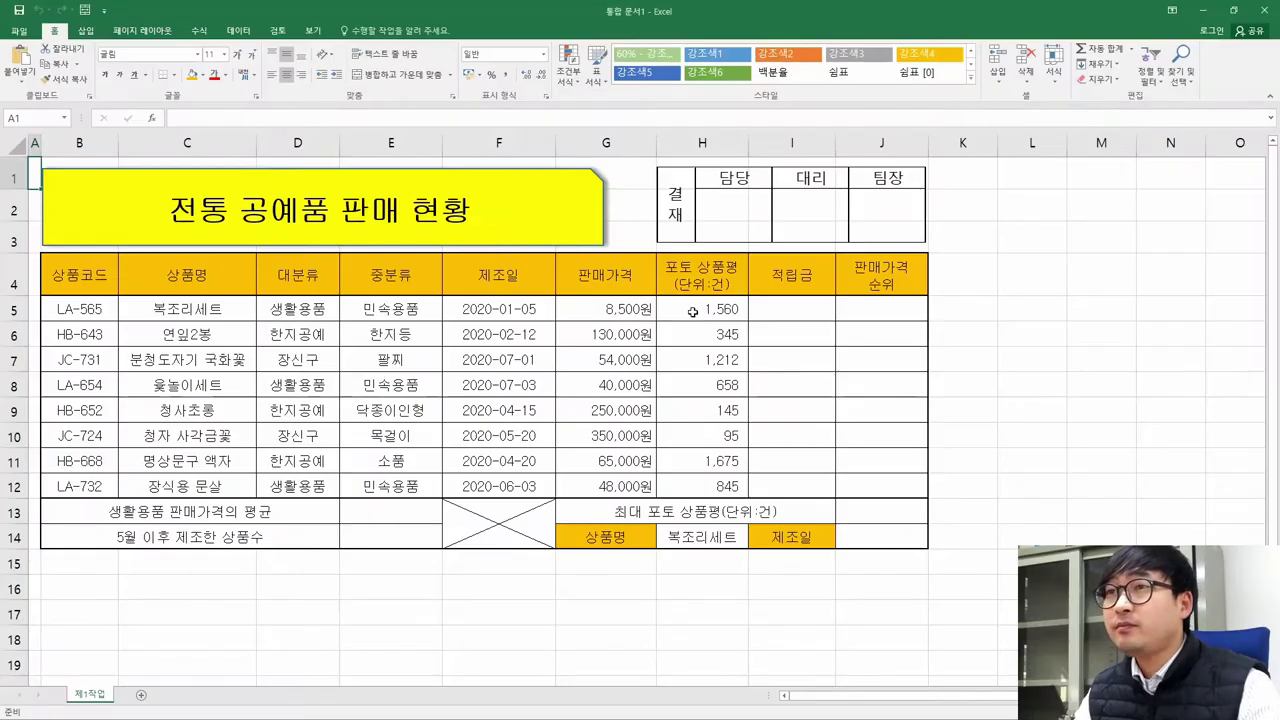
pyautogui.moveTo(770, 310); pyautogui.dragTo(787, 490)
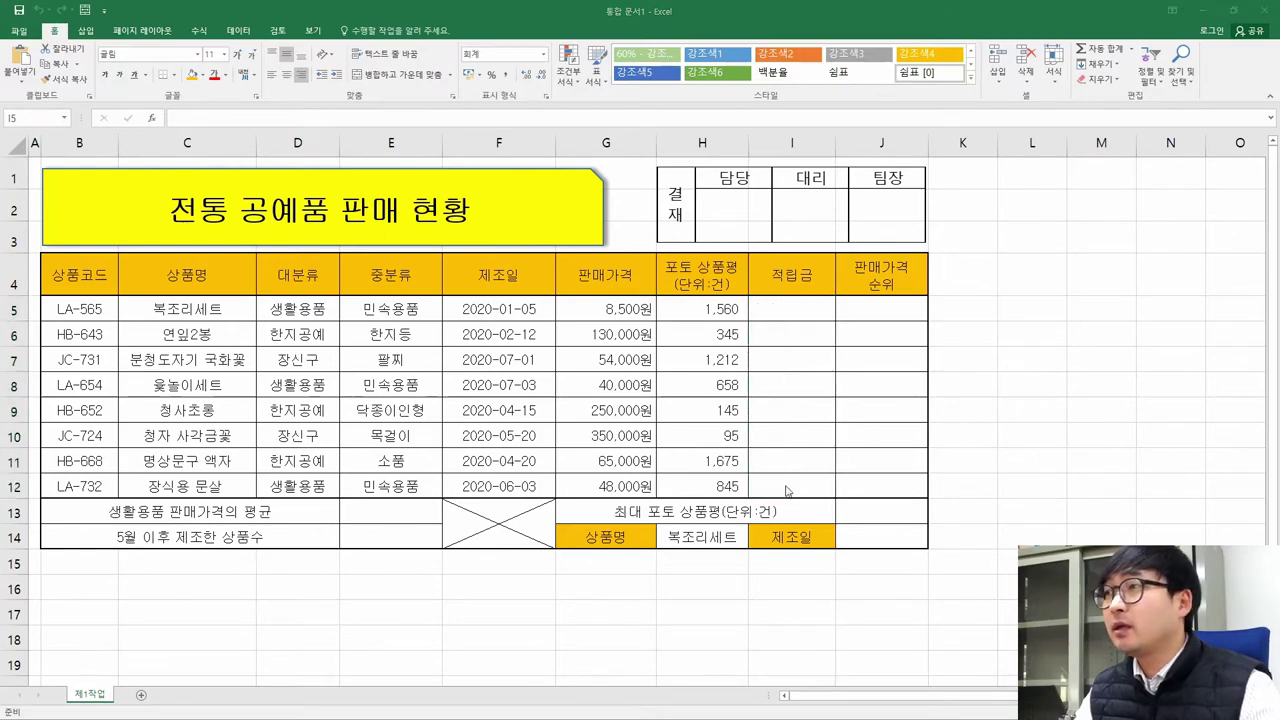
pyautogui.hotkey('alt', 'Tab')
pyautogui.scroll(5, 803, 190)
pyautogui.moveTo(806, 188); pyautogui.dragTo(858, 338)
pyautogui.moveTo(806, 156); pyautogui.dragTo(920, 380)
pyautogui.click(733, 303)
pyautogui.click(733, 303)
pyautogui.scroll(-5, 729, 328)
# Read the 판매가격×적립률 rule and its rate conditions in the PDF, and compare them with price cell G5 in Excel
pyautogui.moveTo(403, 307); pyautogui.dragTo(502, 310)
pyautogui.hotkey('alt', 'Tab')
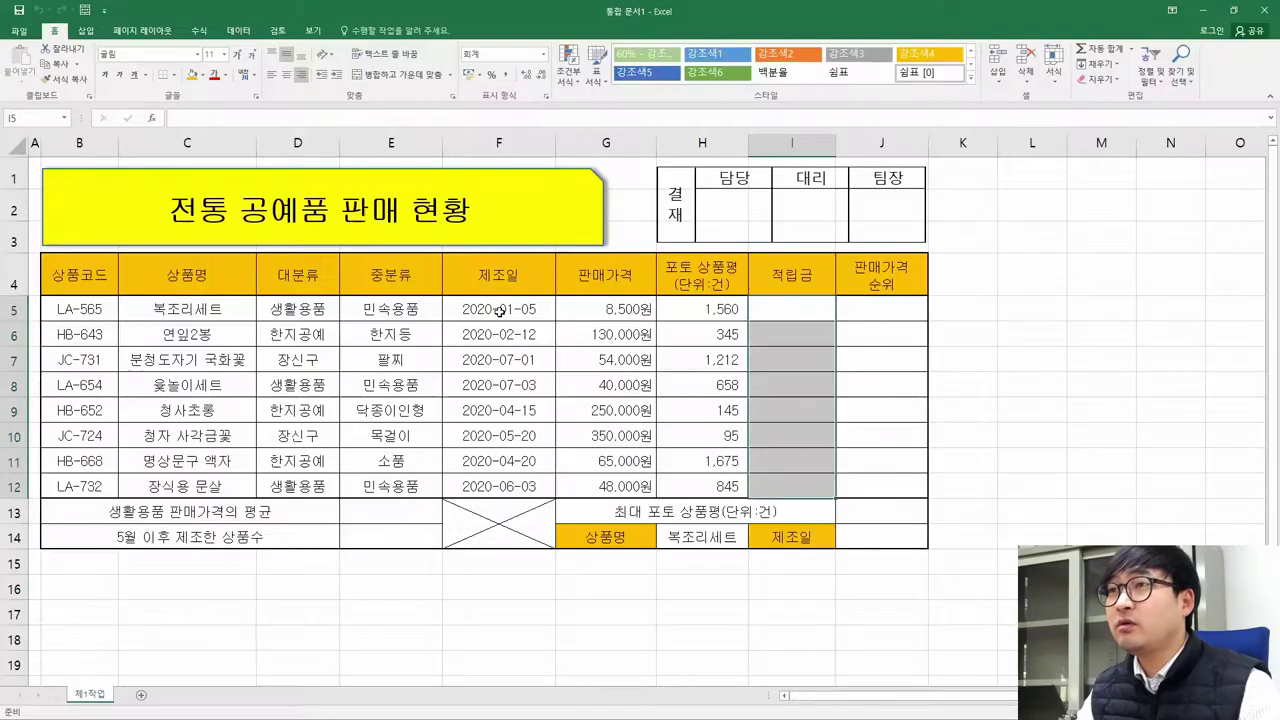
pyautogui.click(606, 313)
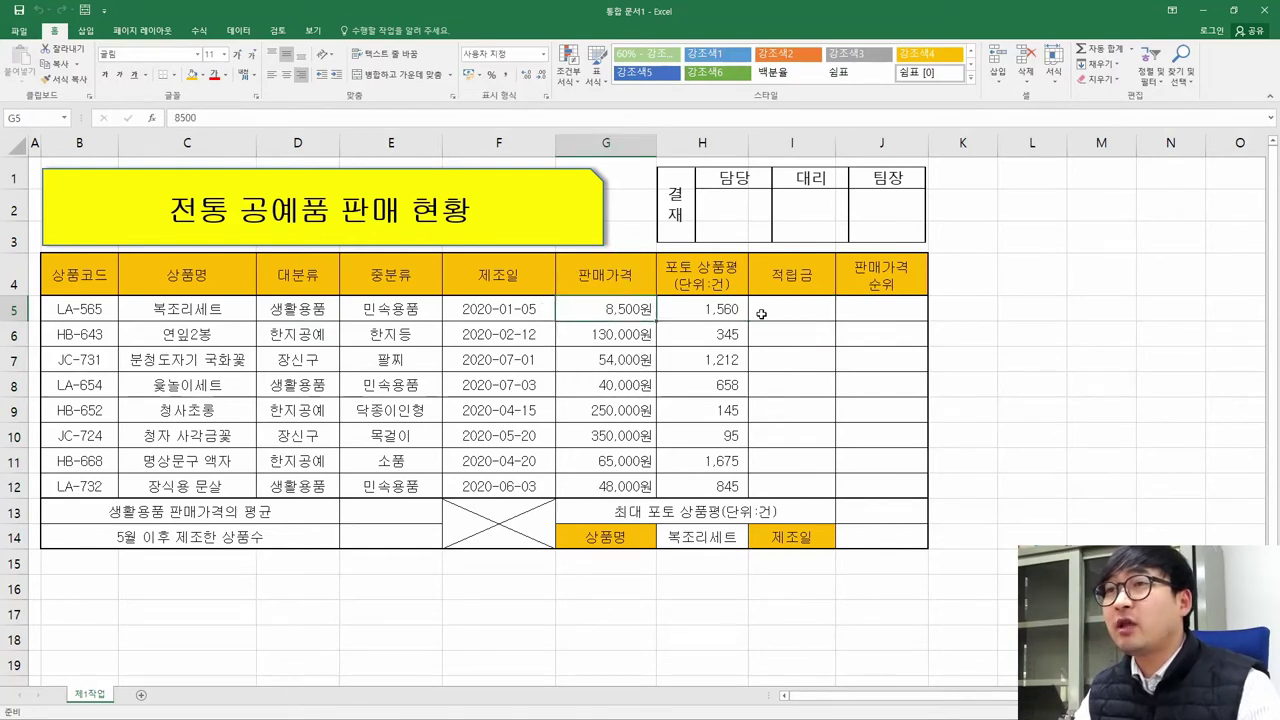
pyautogui.hotkey('alt', 'Tab')
pyautogui.click(556, 309)
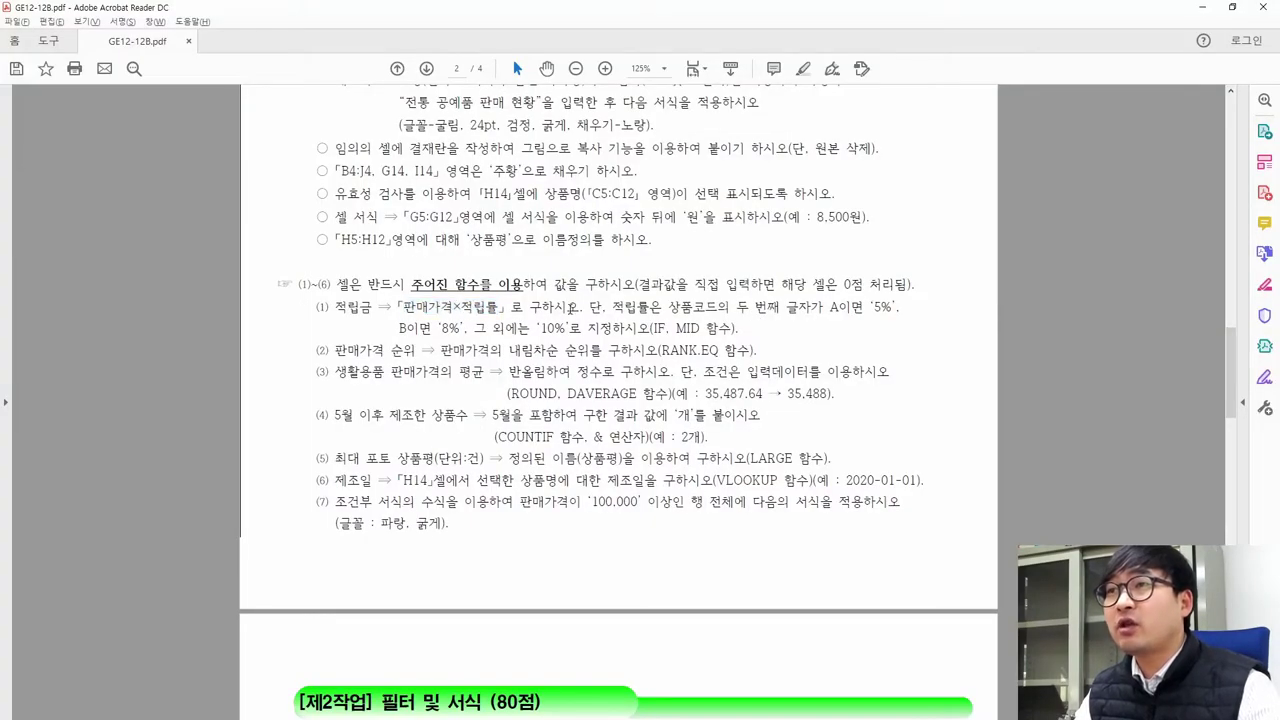
pyautogui.moveTo(613, 307)
pyautogui.mouseDown()
pyautogui.moveTo(900, 308)
pyautogui.moveTo(441, 330)
pyautogui.moveTo(616, 333)
pyautogui.moveTo(570, 338)
pyautogui.mouseUp()
pyautogui.hotkey('alt', 'Tab')
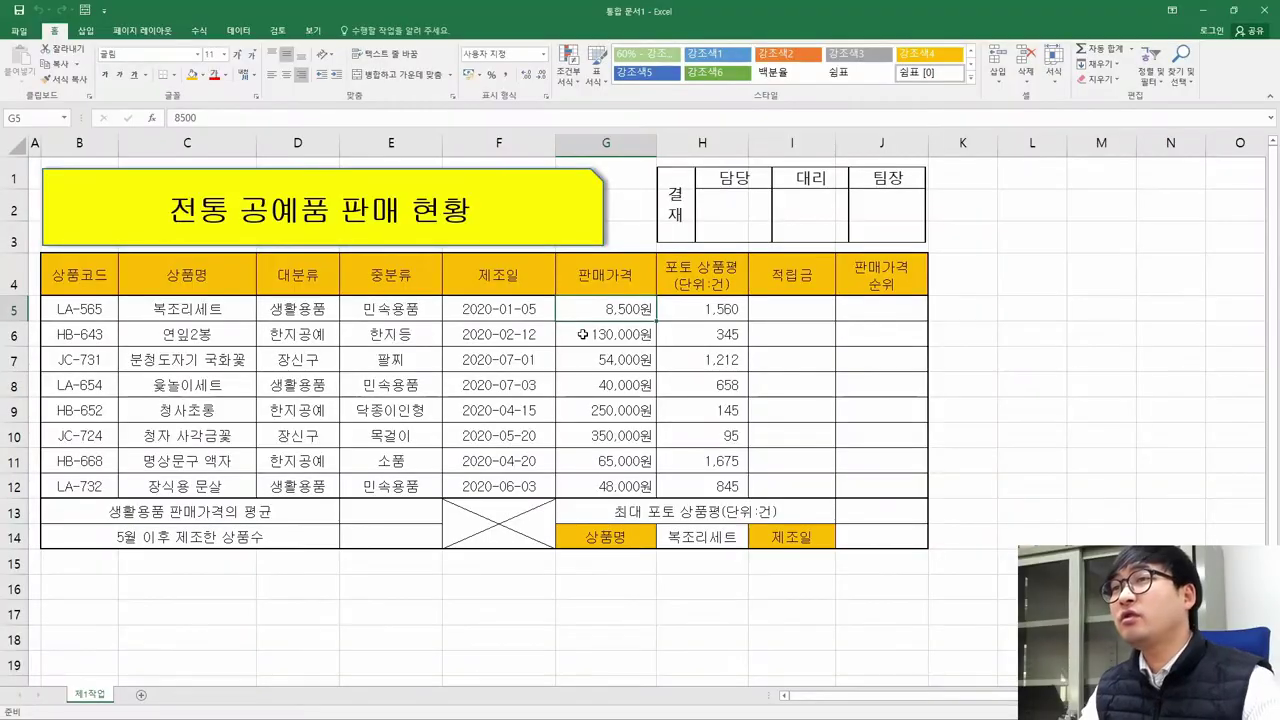
pyautogui.doubleClick(811, 310)
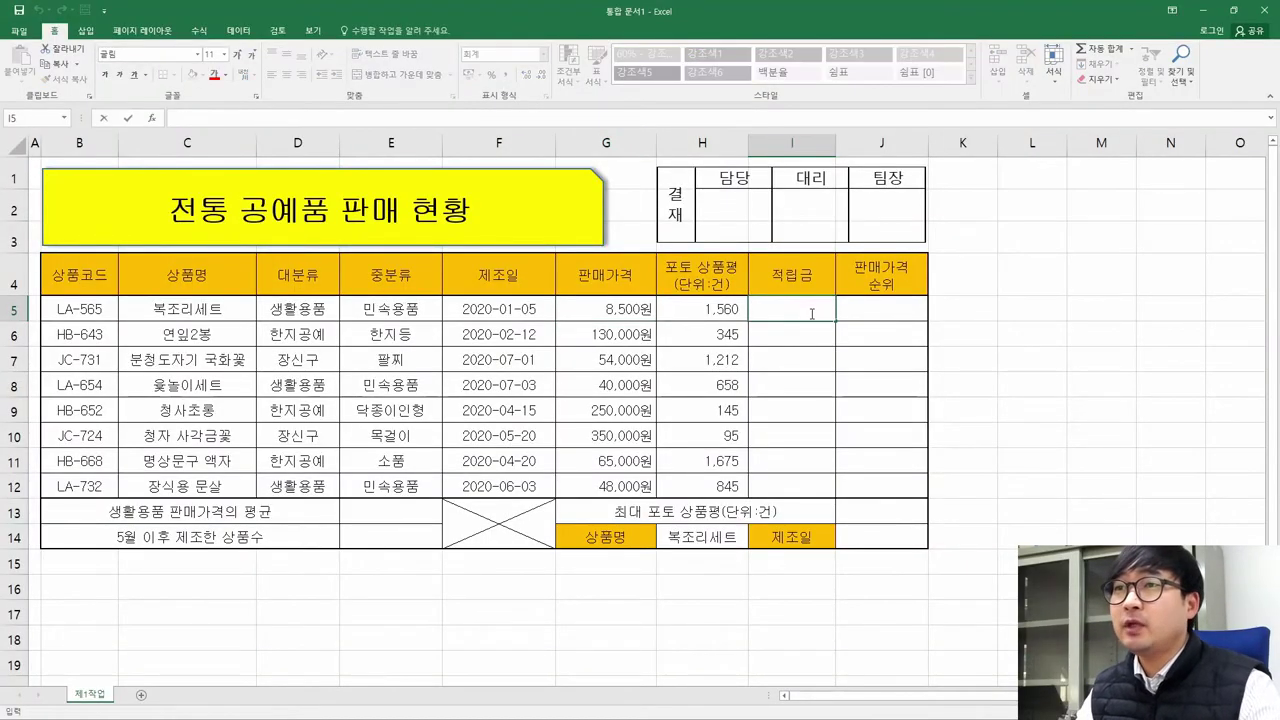
pyautogui.click(628, 310)
pyautogui.click(771, 316)
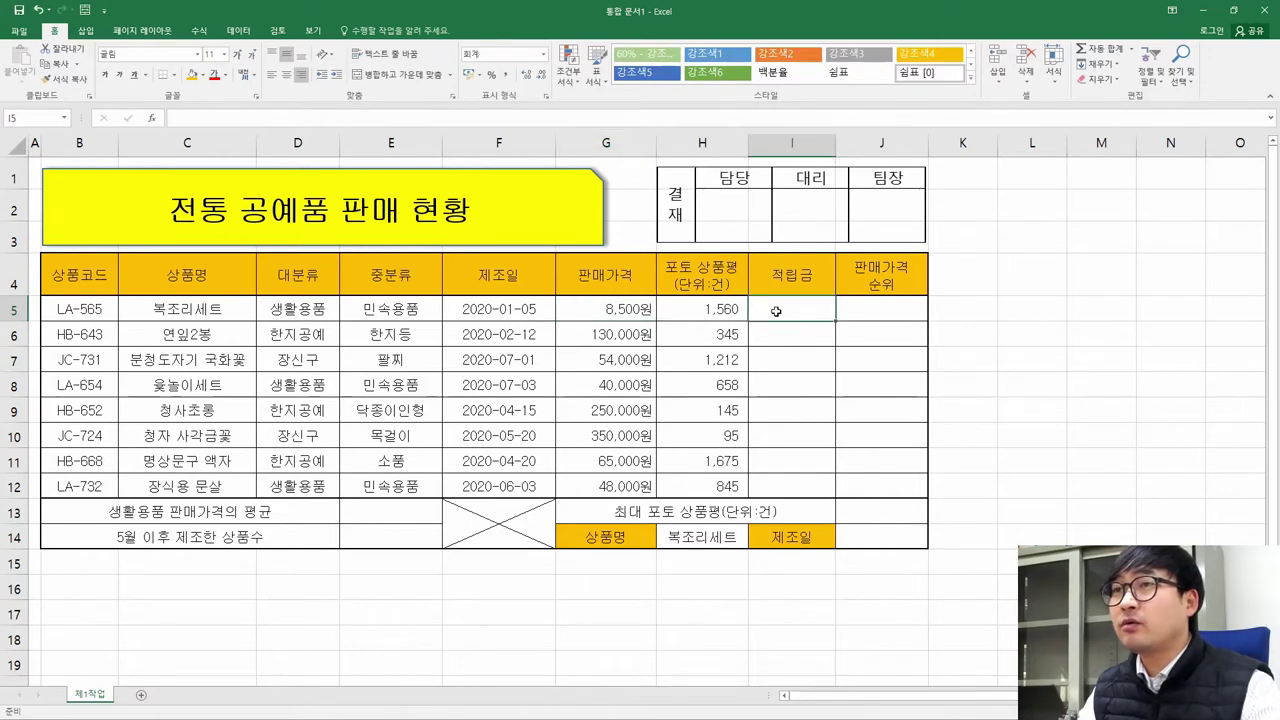
pyautogui.write('=')
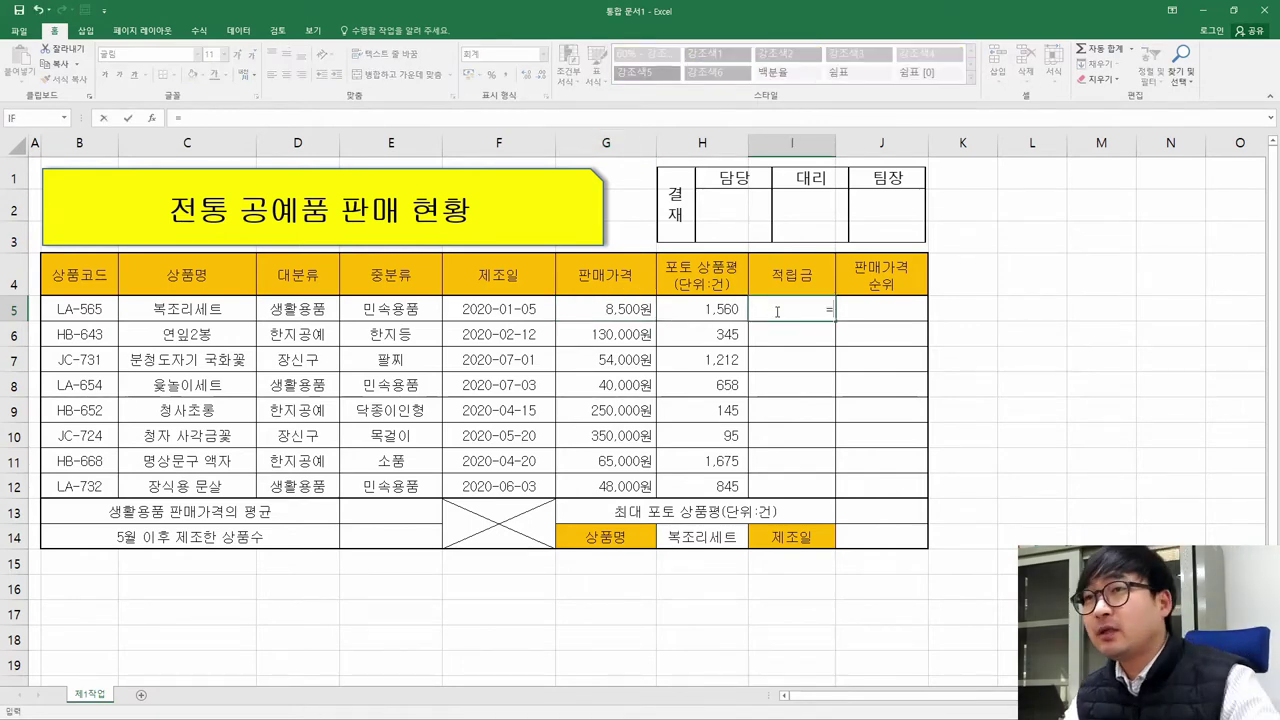
pyautogui.click(636, 309)
pyautogui.write('*')
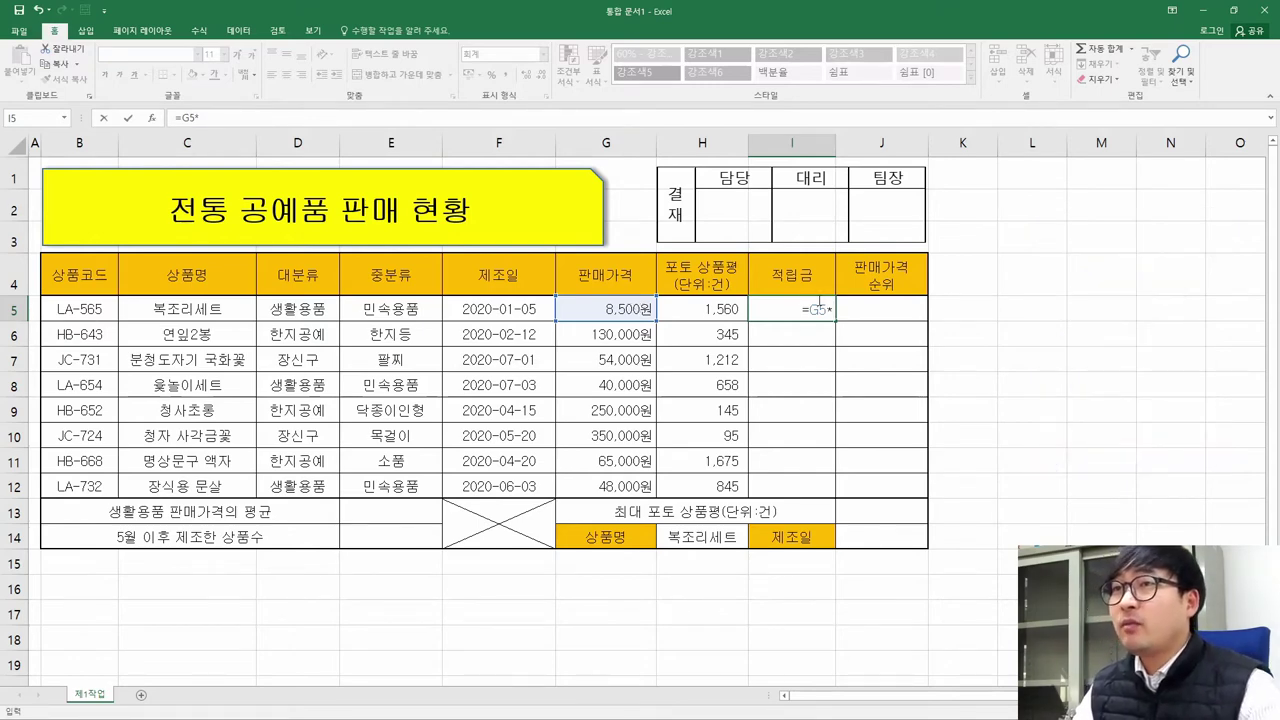
pyautogui.hotkey('alt', 'Tab')
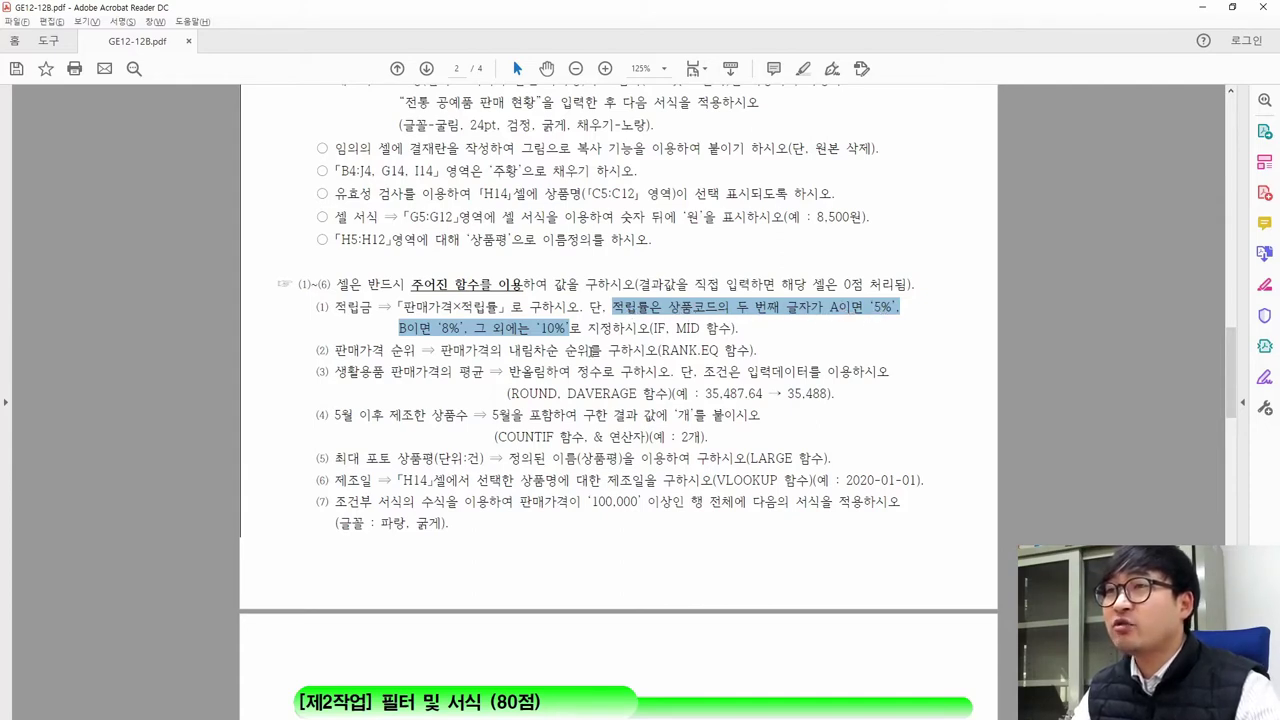
pyautogui.hotkey('alt', 'Tab')
pyautogui.press('Escape')
# Enter the note "1. 적립금 = 판매가격 * 적립률" in cell B16 and left-align it
pyautogui.click(80, 588)
pyautogui.write('1. ')
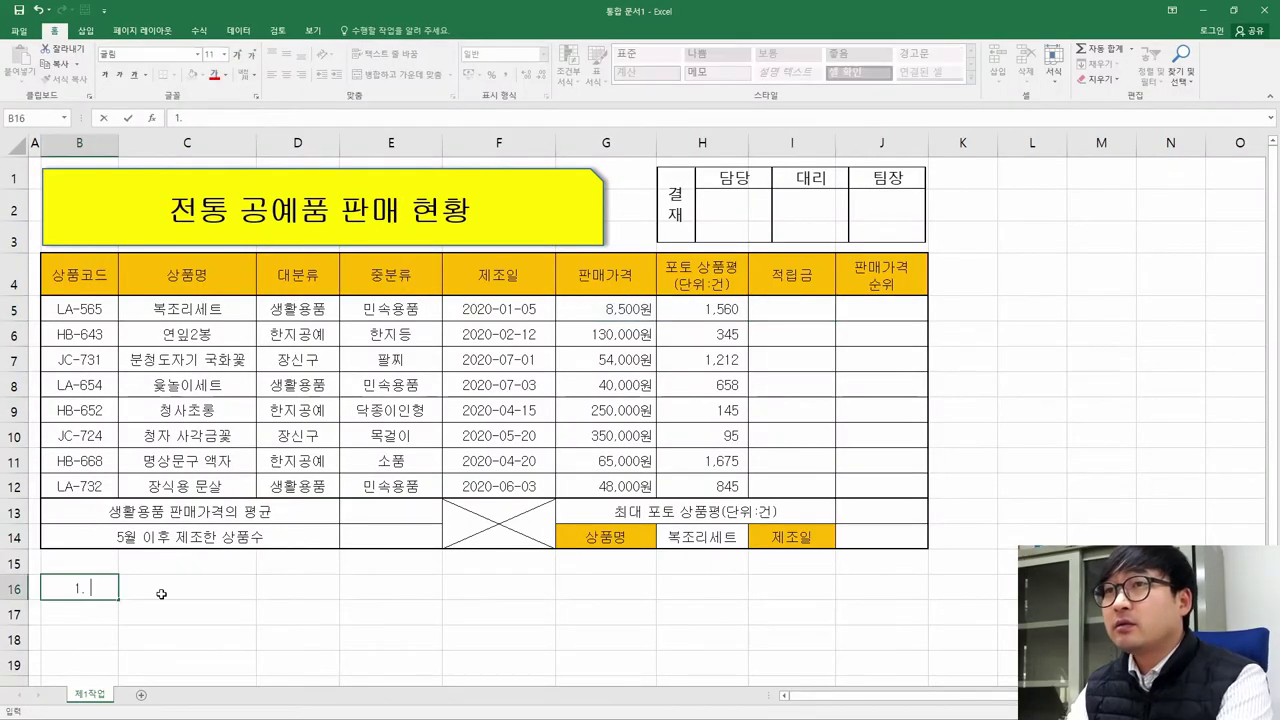
pyautogui.write('적ㄹ립금 =')
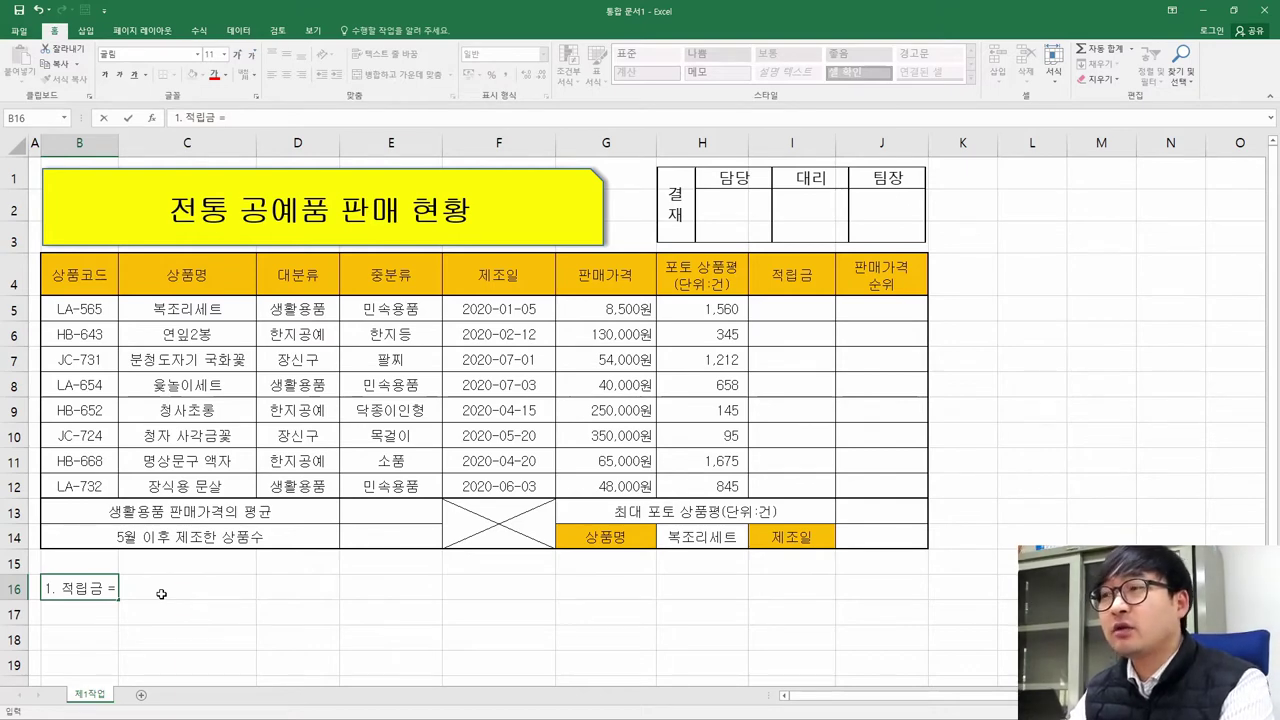
pyautogui.write('판매가격')
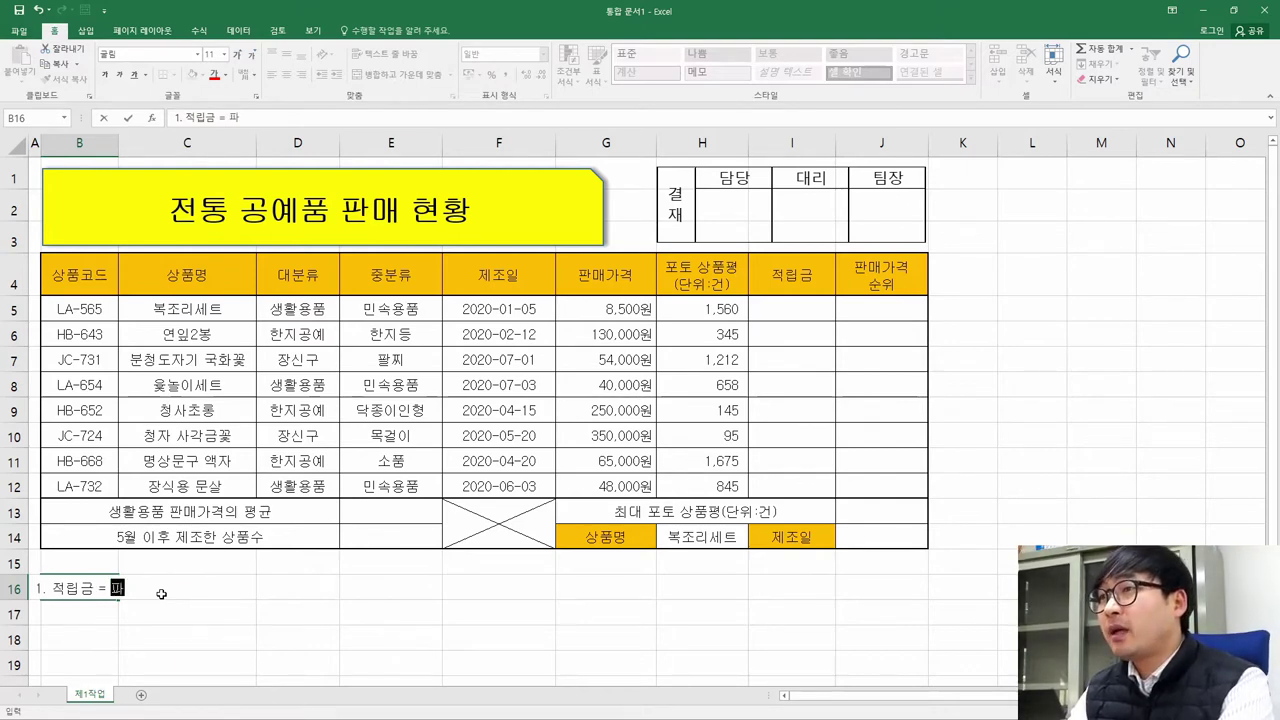
pyautogui.write(' *')
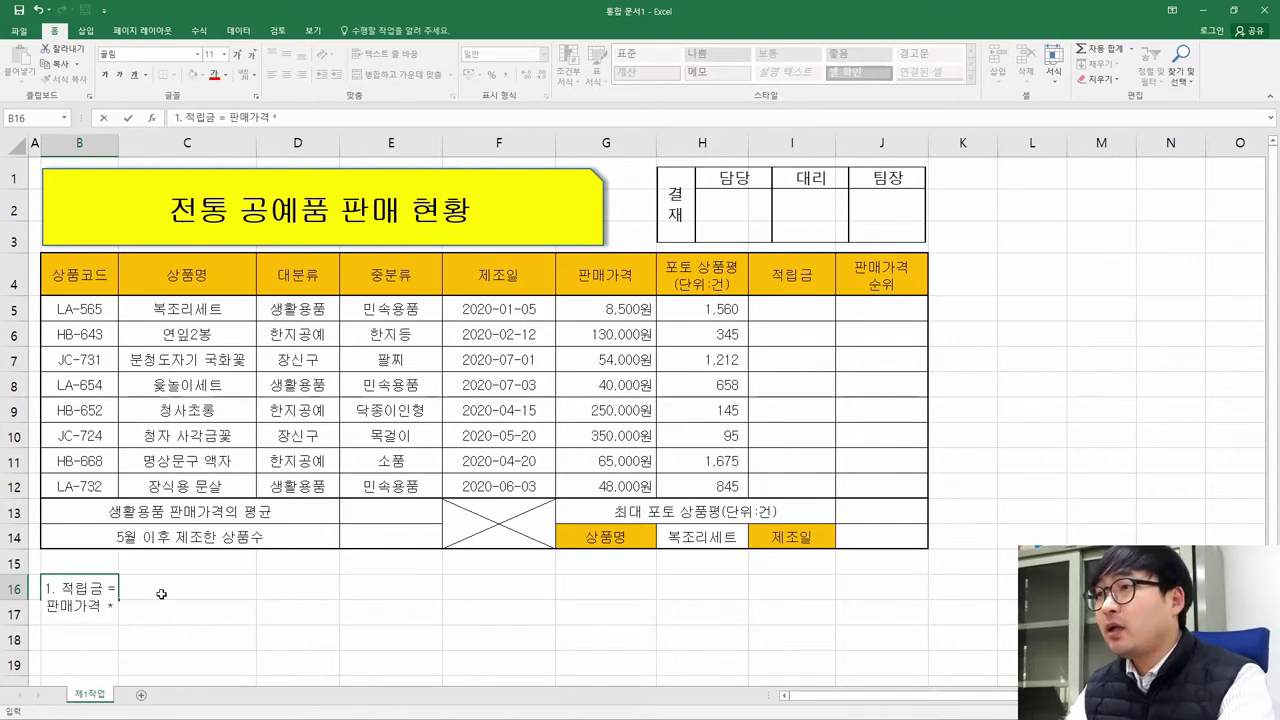
pyautogui.write(' 적립률')
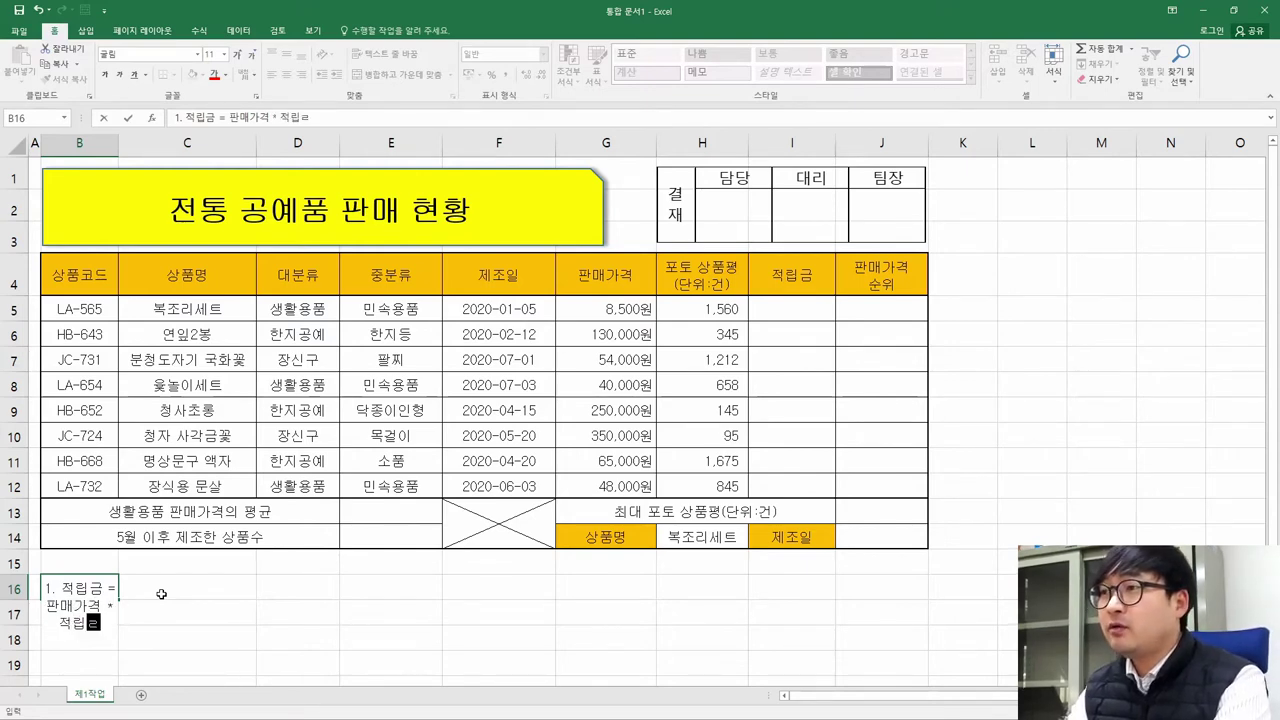
pyautogui.hotkey('ctrl', 'Return')
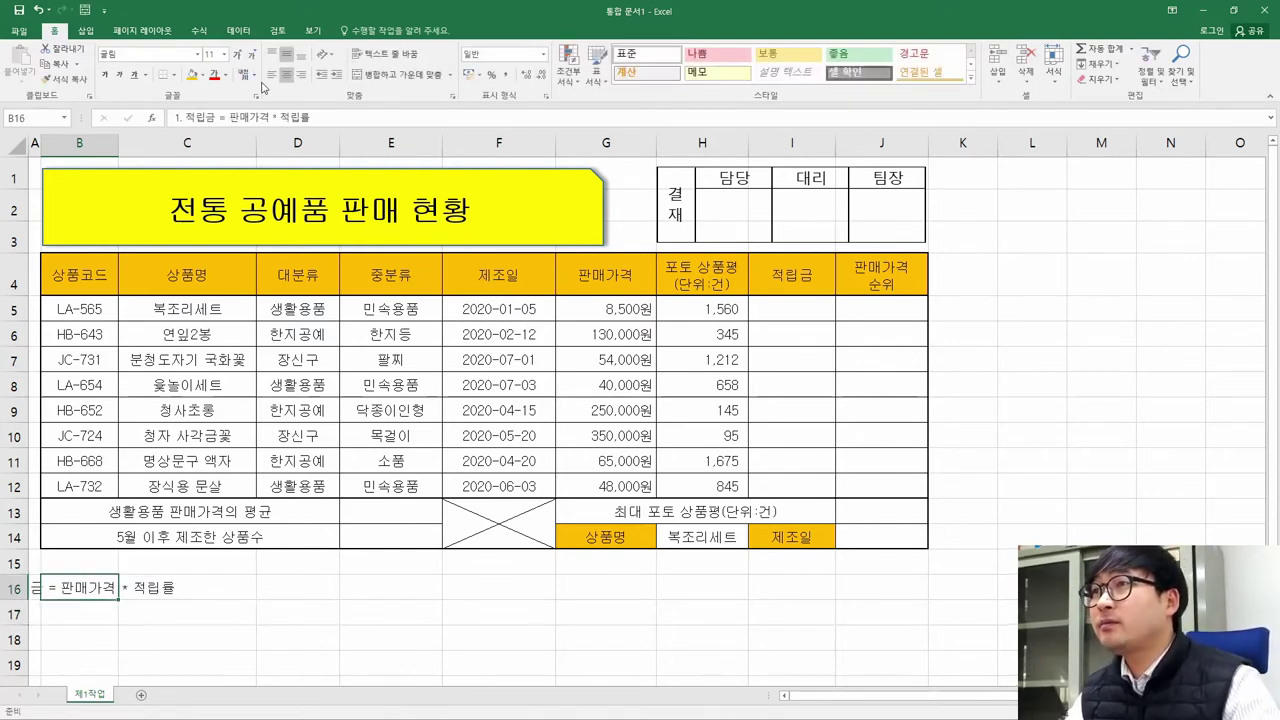
pyautogui.press('Return')
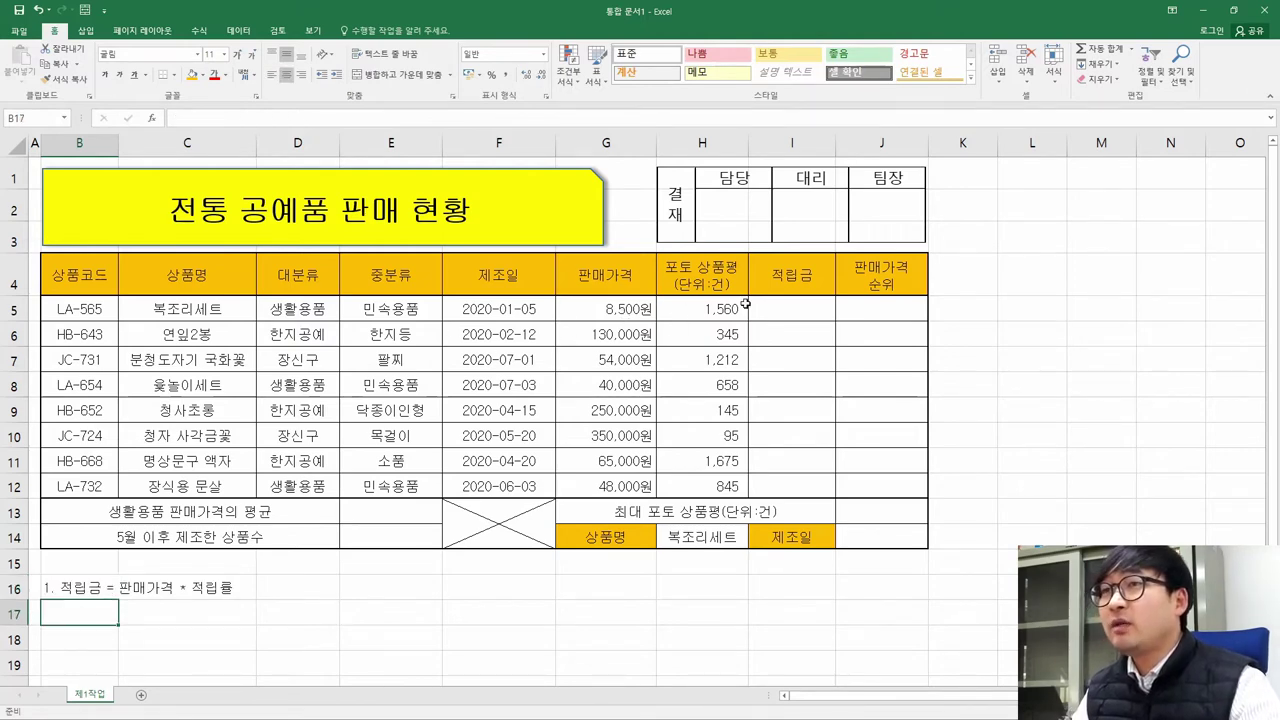
# Start a left-aligned note "적립률=" in cell B17 and check the 적립률 conditions in the exam PDF
pyautogui.write('적립')
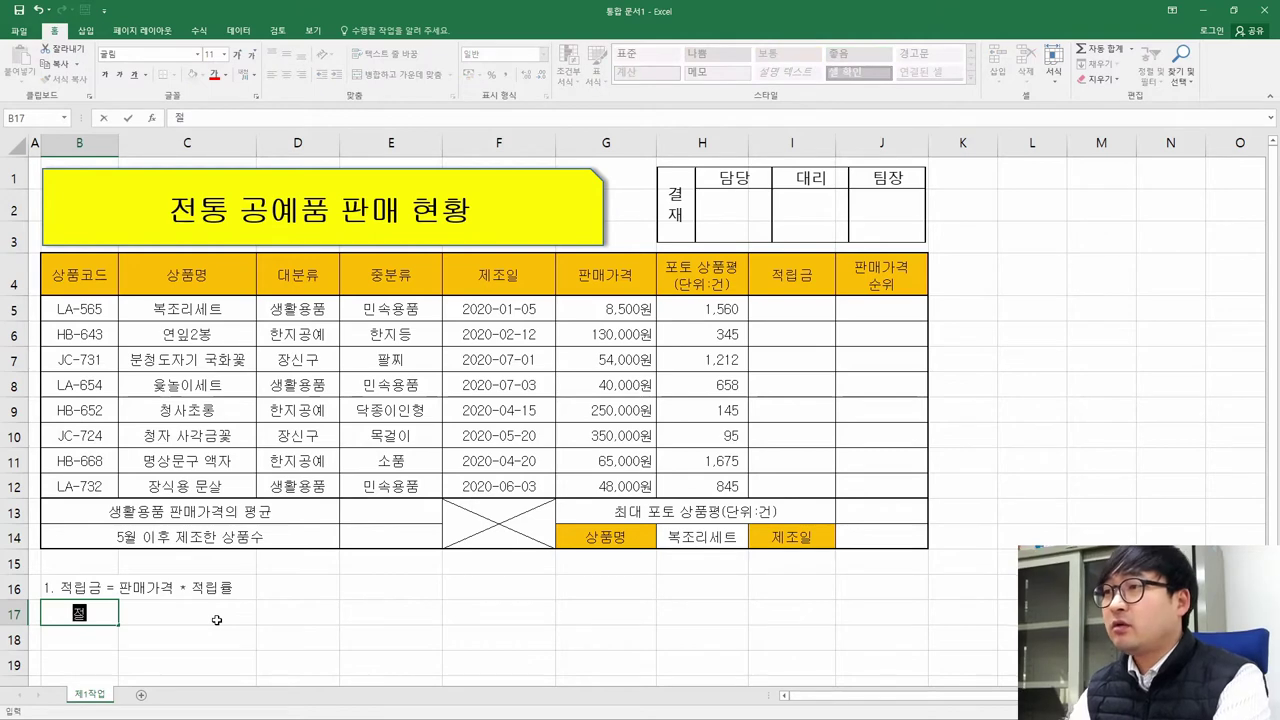
pyautogui.write('률=')
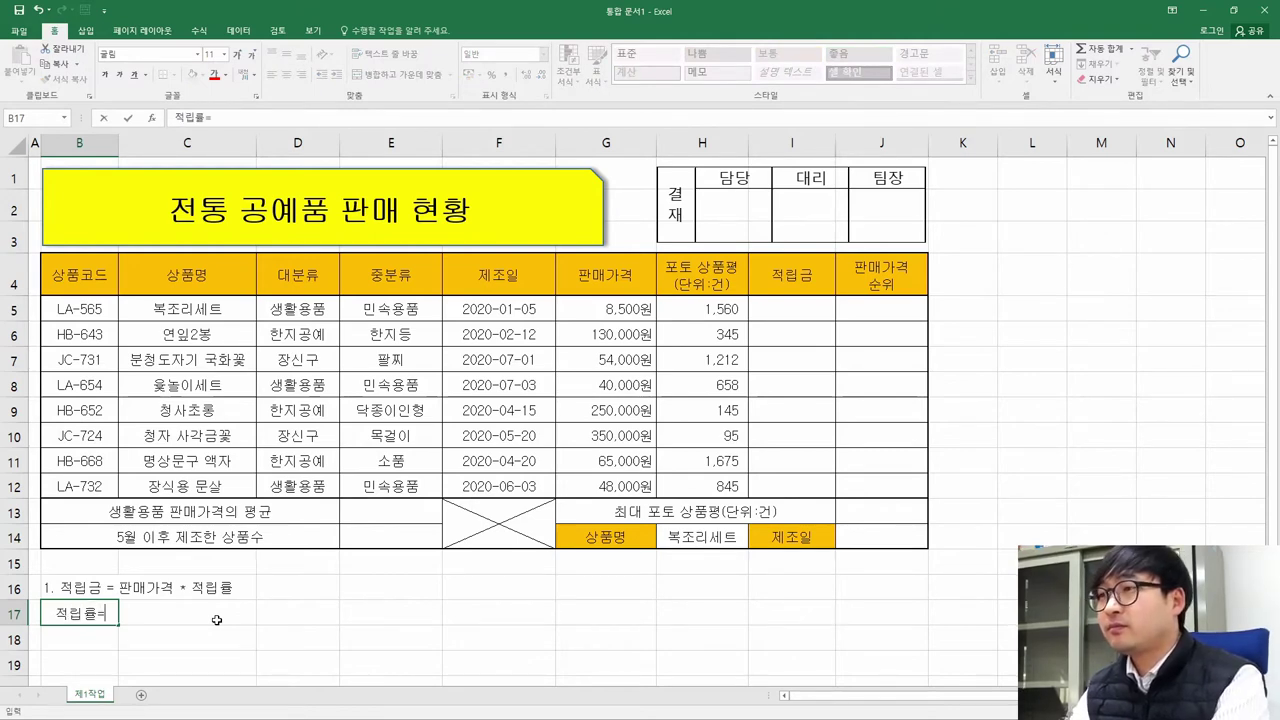
pyautogui.press('Return')
pyautogui.press('Up')
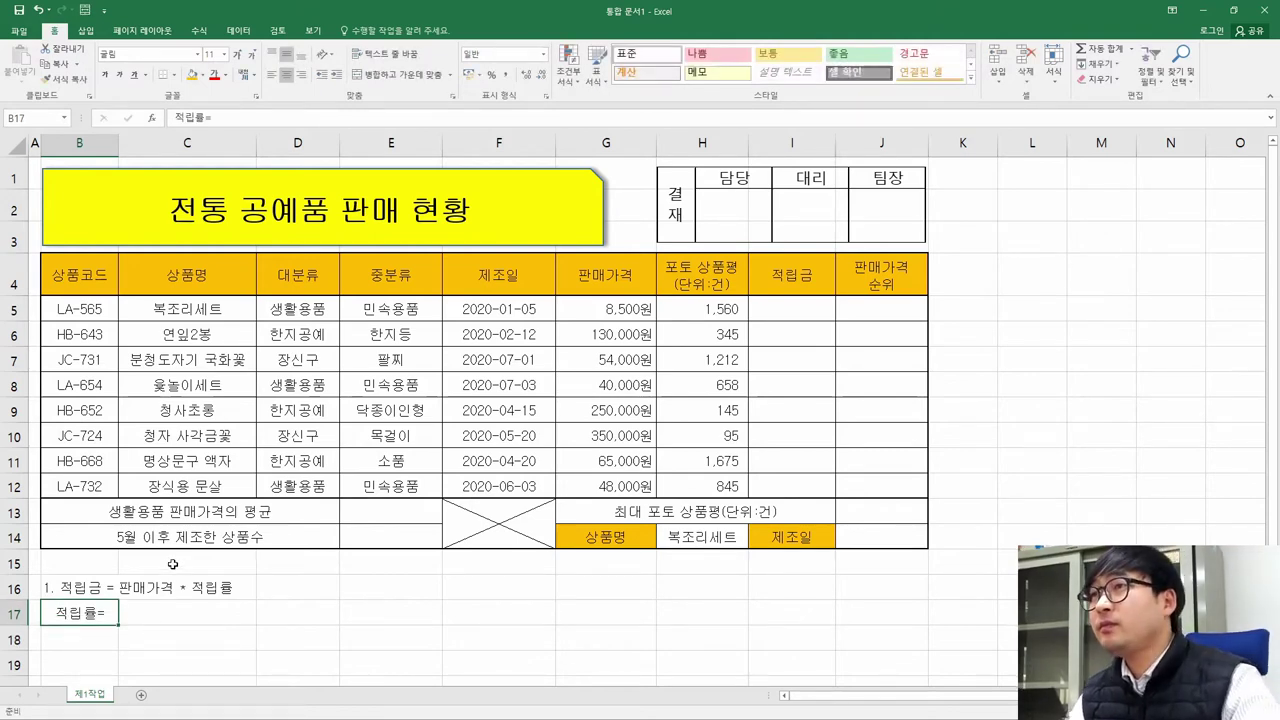
pyautogui.hotkey('alt', 'Tab')
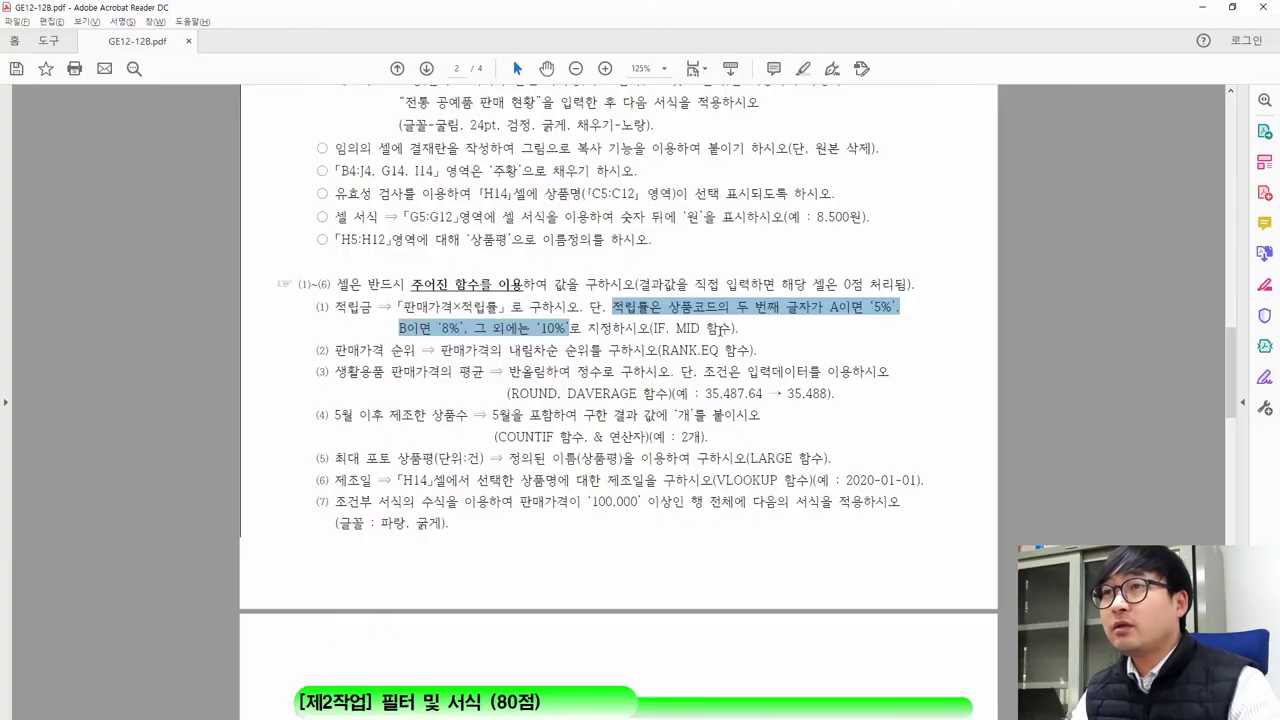
pyautogui.hotkey('alt', 'Tab')
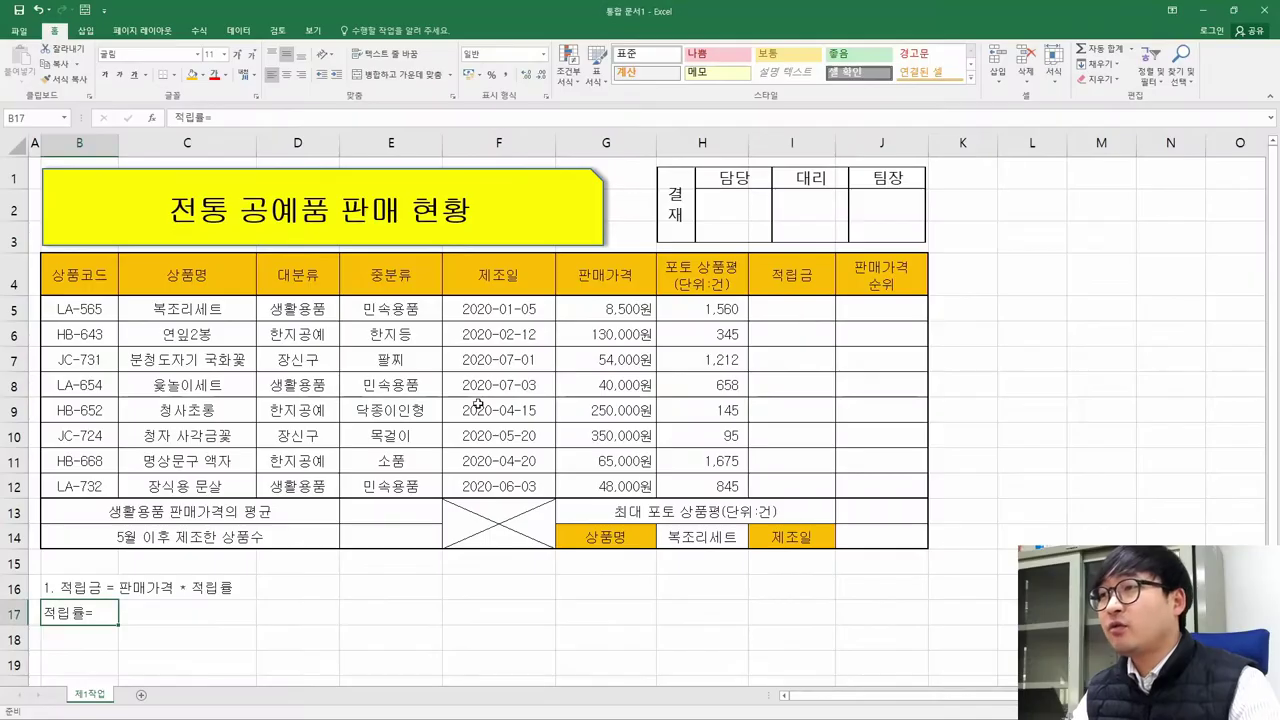
# Complete the note in B17 with the conditions "상품코드 2번째글자 A=5%, B=8%, 나머지 10%"
pyautogui.press('F2')
pyautogui.write('상품코드 ')
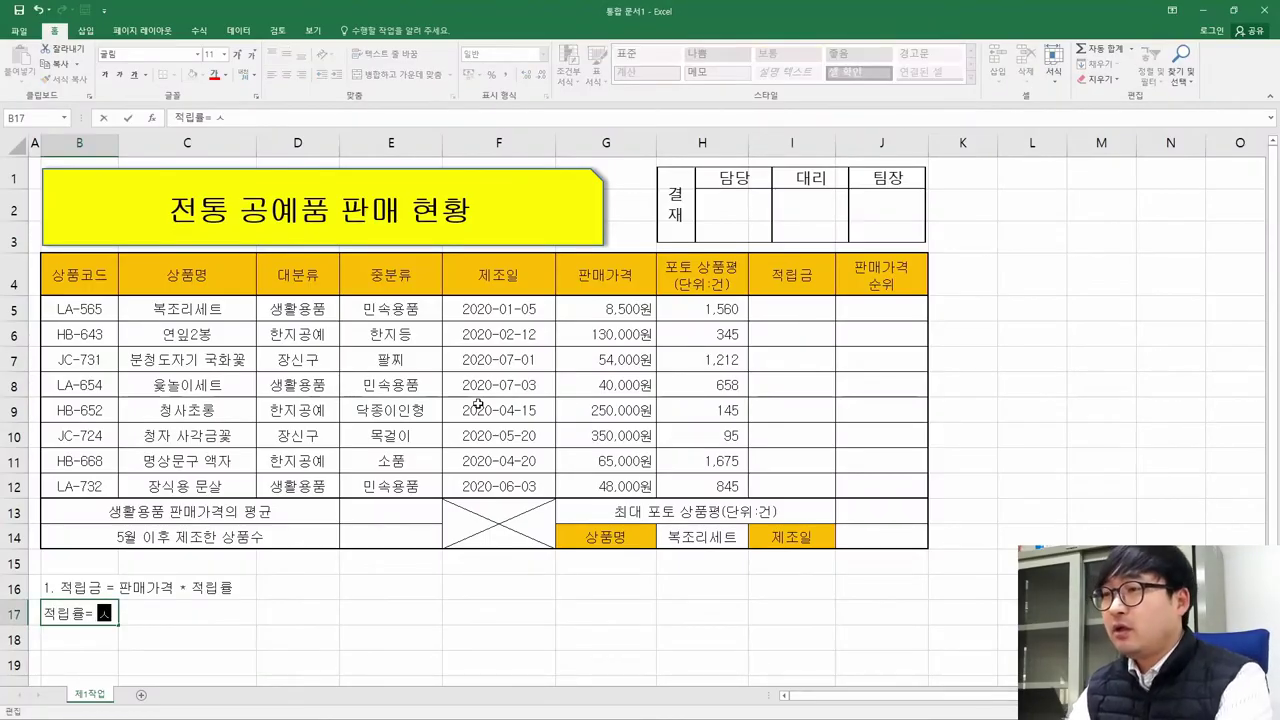
pyautogui.write('2')
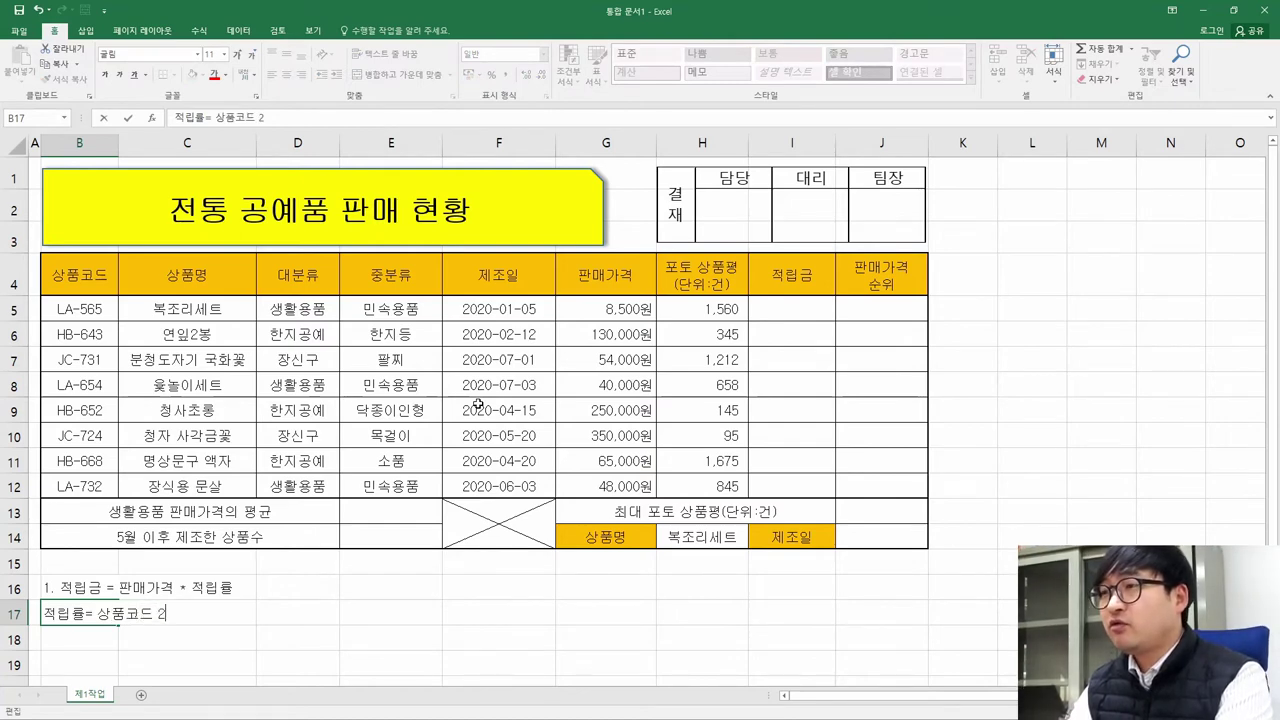
pyautogui.write('번째그ㄹ자')
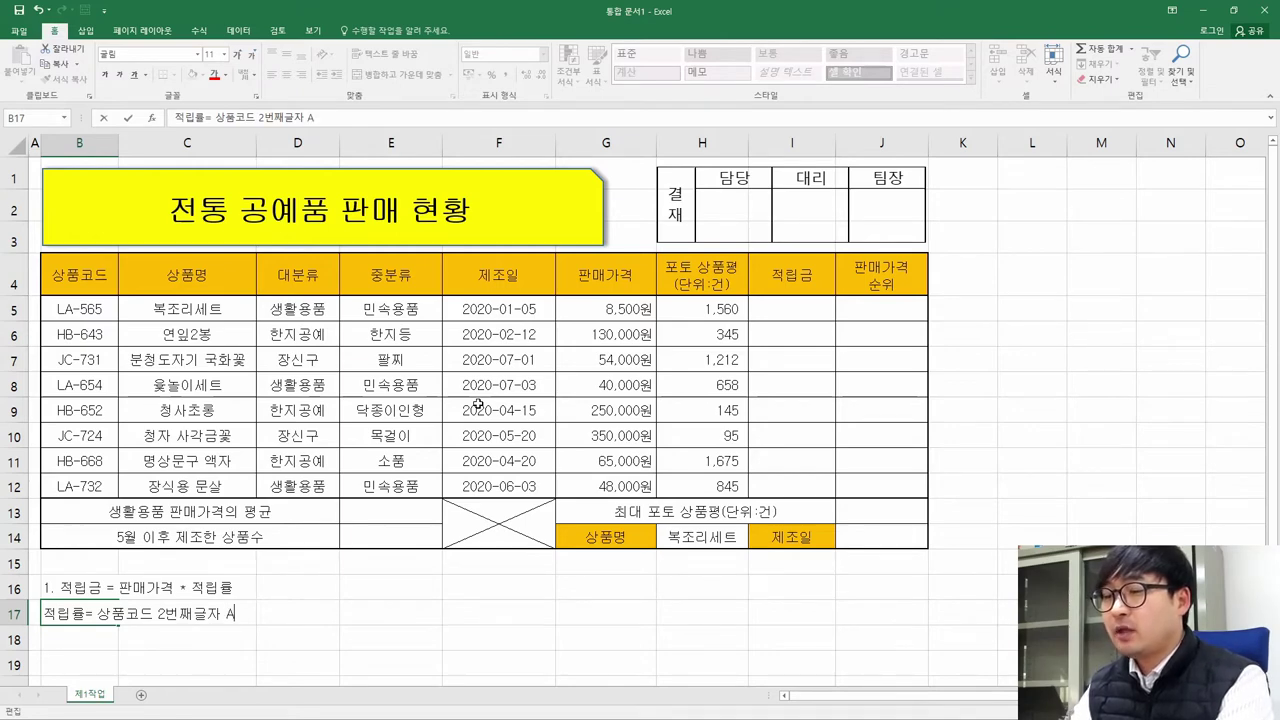
pyautogui.write('A=5%, B=8')
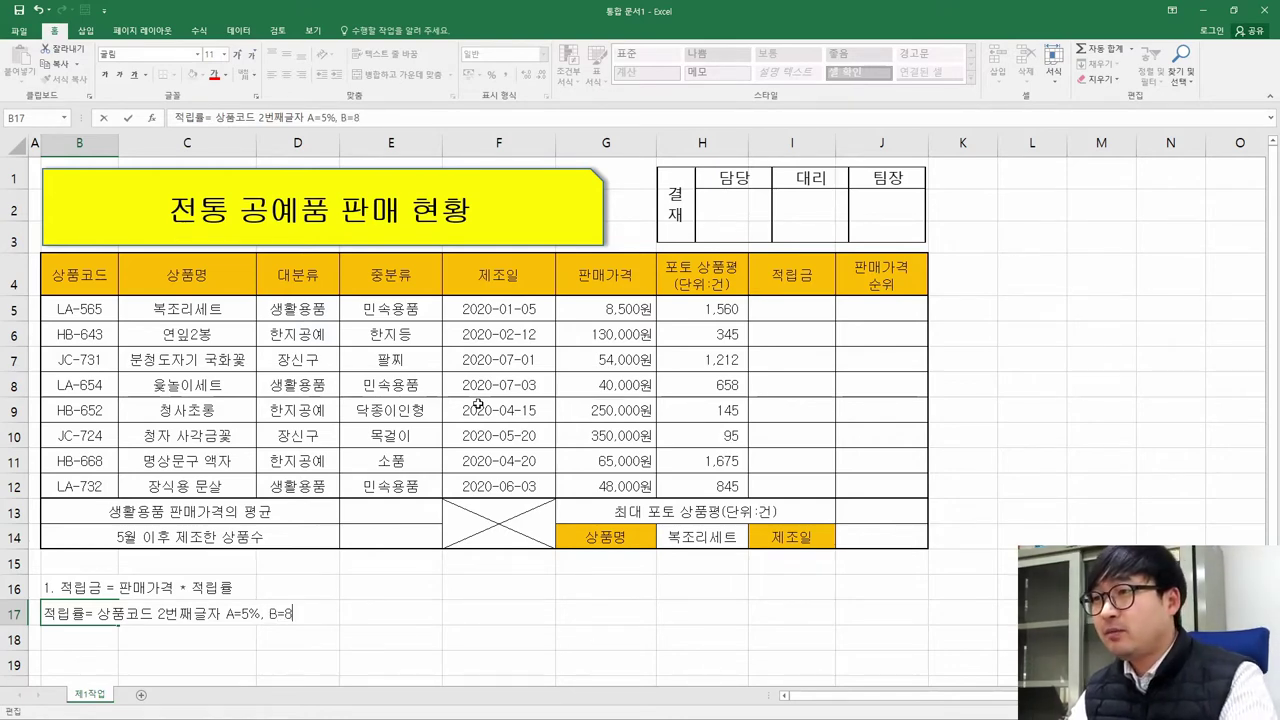
pyautogui.write('%')
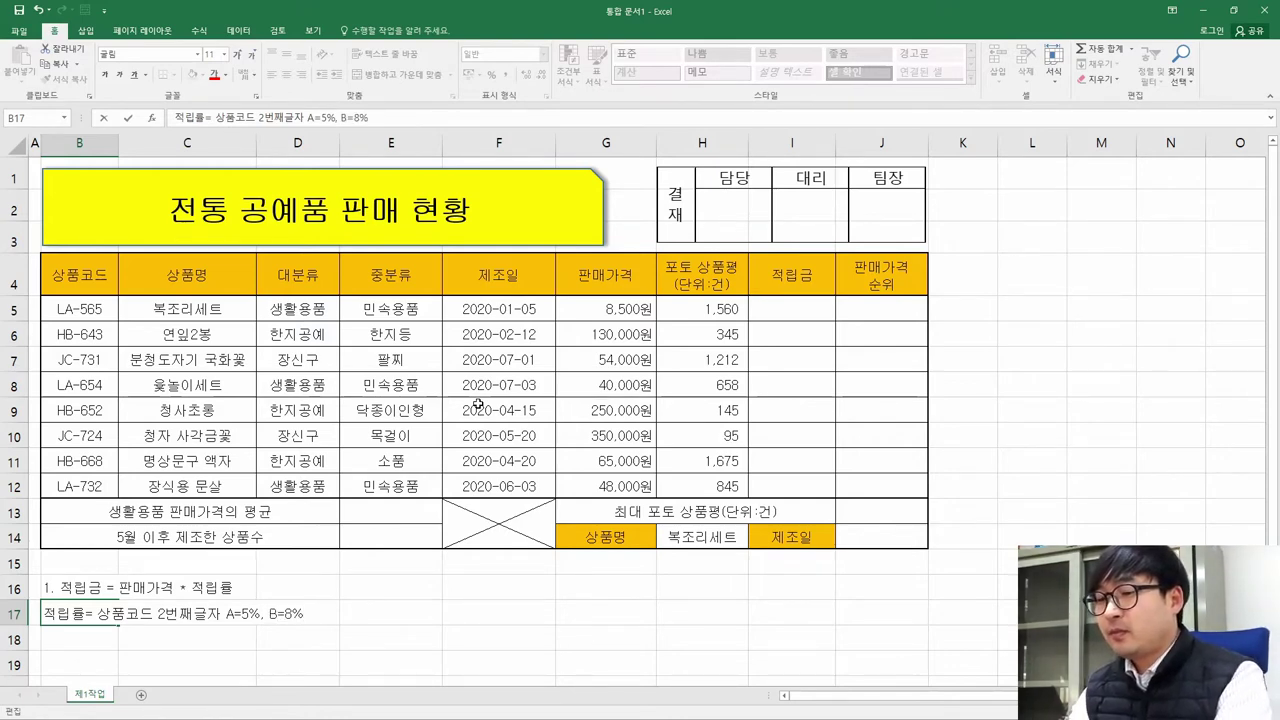
pyautogui.write(', 나머지')
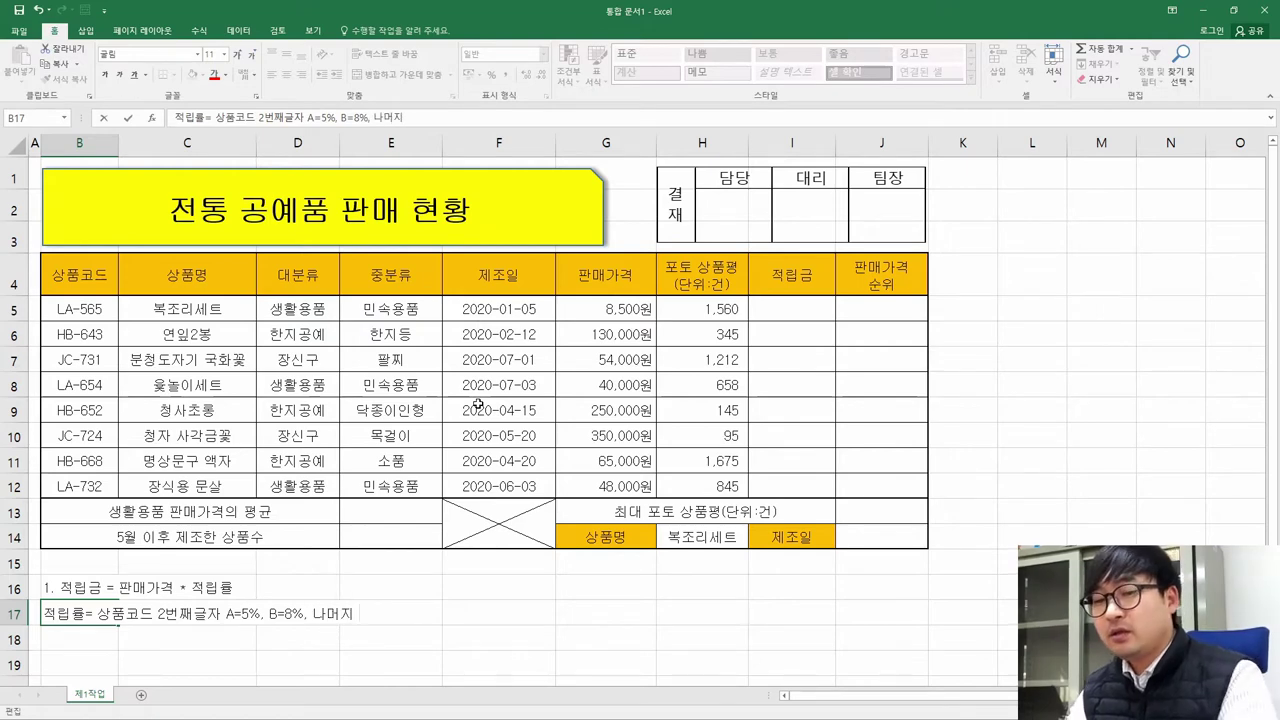
pyautogui.write(' 10%')
pyautogui.press('Return')
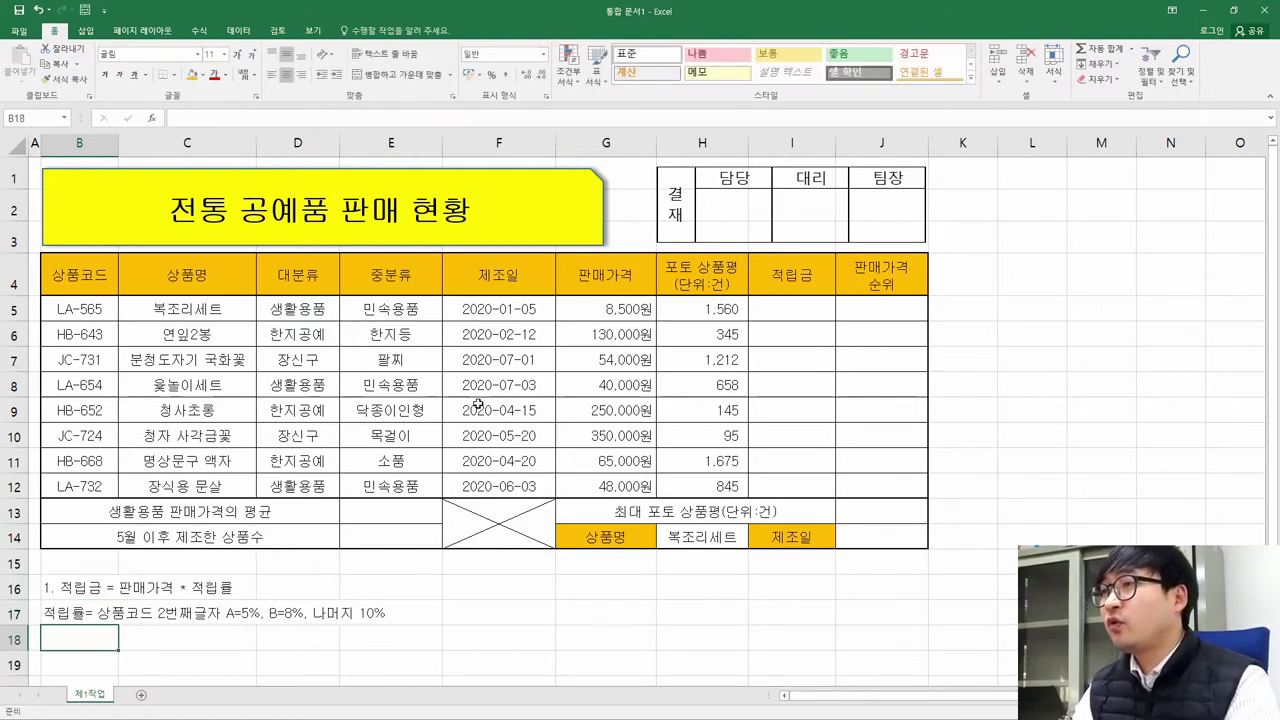
# Copy the phrase "상품코드 2번째글자" from the B17 note into cell B18 and left-align it
pyautogui.press('Up')
pyautogui.press('F2')
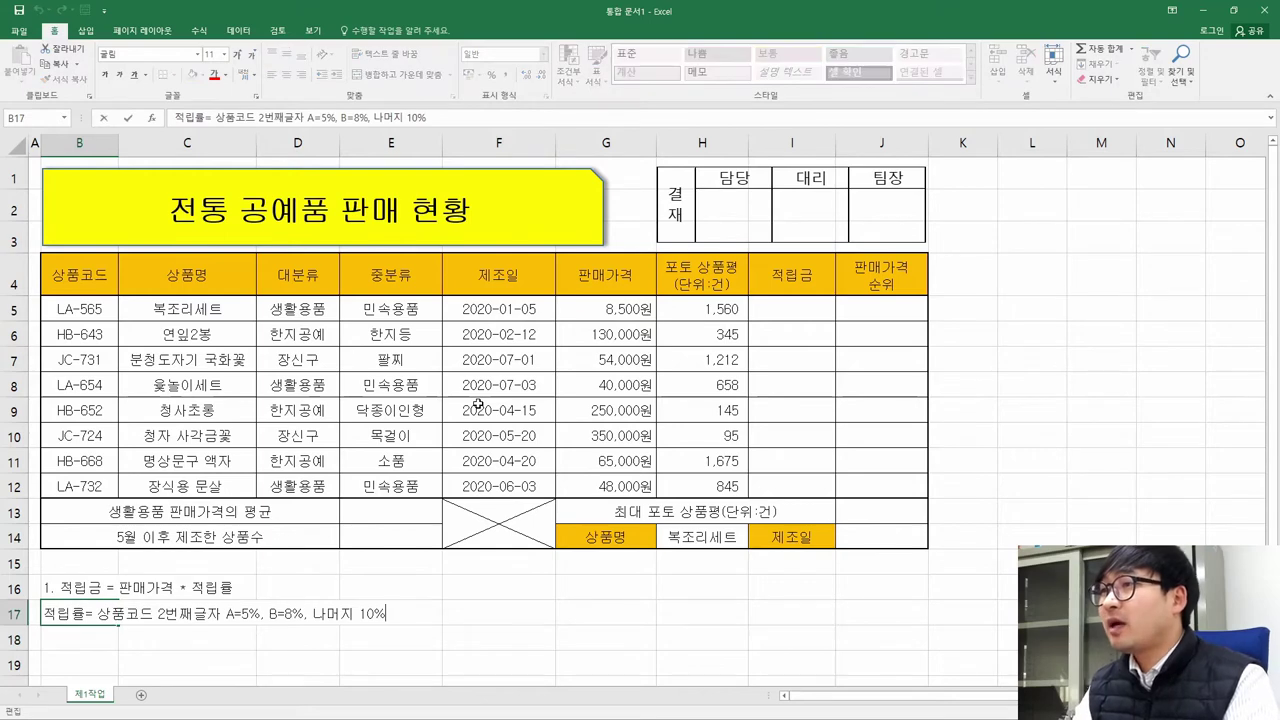
pyautogui.hotkey('shift', 'Left')
pyautogui.hotkey('shift', 'Left')
pyautogui.hotkey('shift', 'Left')
pyautogui.hotkey('shift', 'Left')
pyautogui.hotkey('shift', 'Left')
pyautogui.hotkey('shift', 'Left')
pyautogui.hotkey('shift', 'Left')
pyautogui.hotkey('shift', 'Left')
pyautogui.hotkey('shift', 'Left')
pyautogui.hotkey('shift', 'Left')
pyautogui.hotkey('ctrl', 'c')
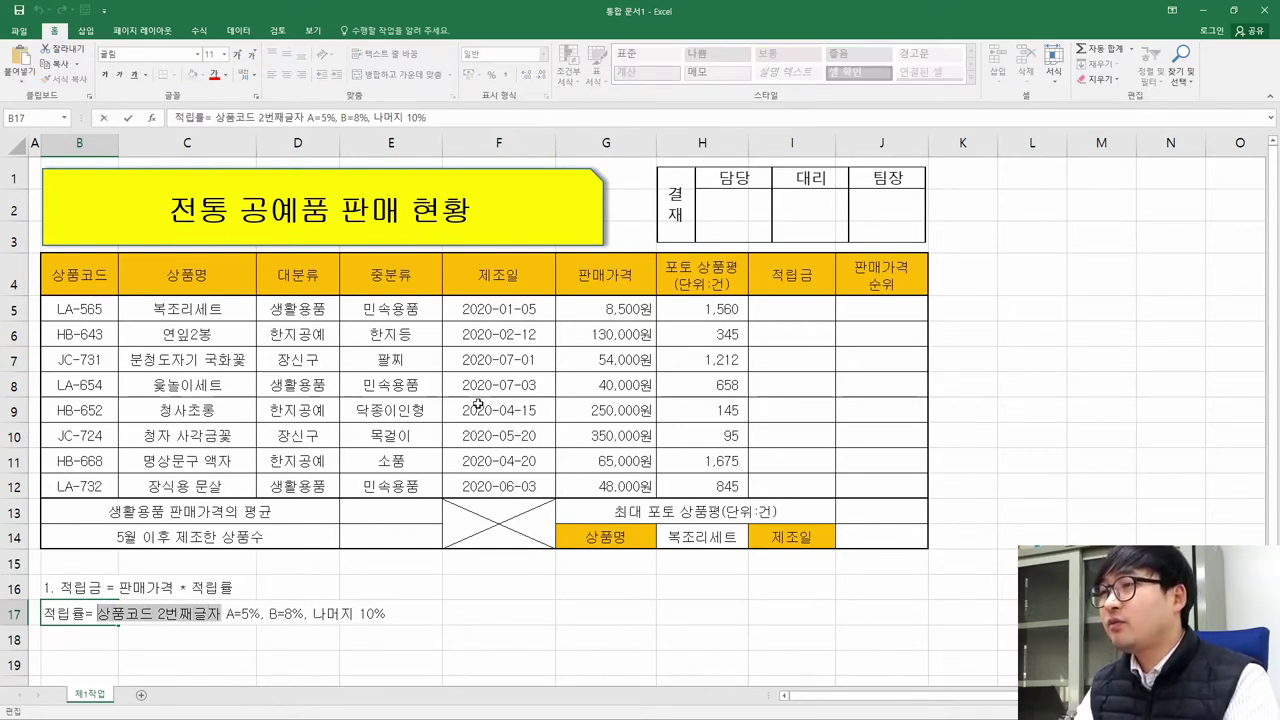
pyautogui.press('Return')
pyautogui.hotkey('ctrl', 'v')
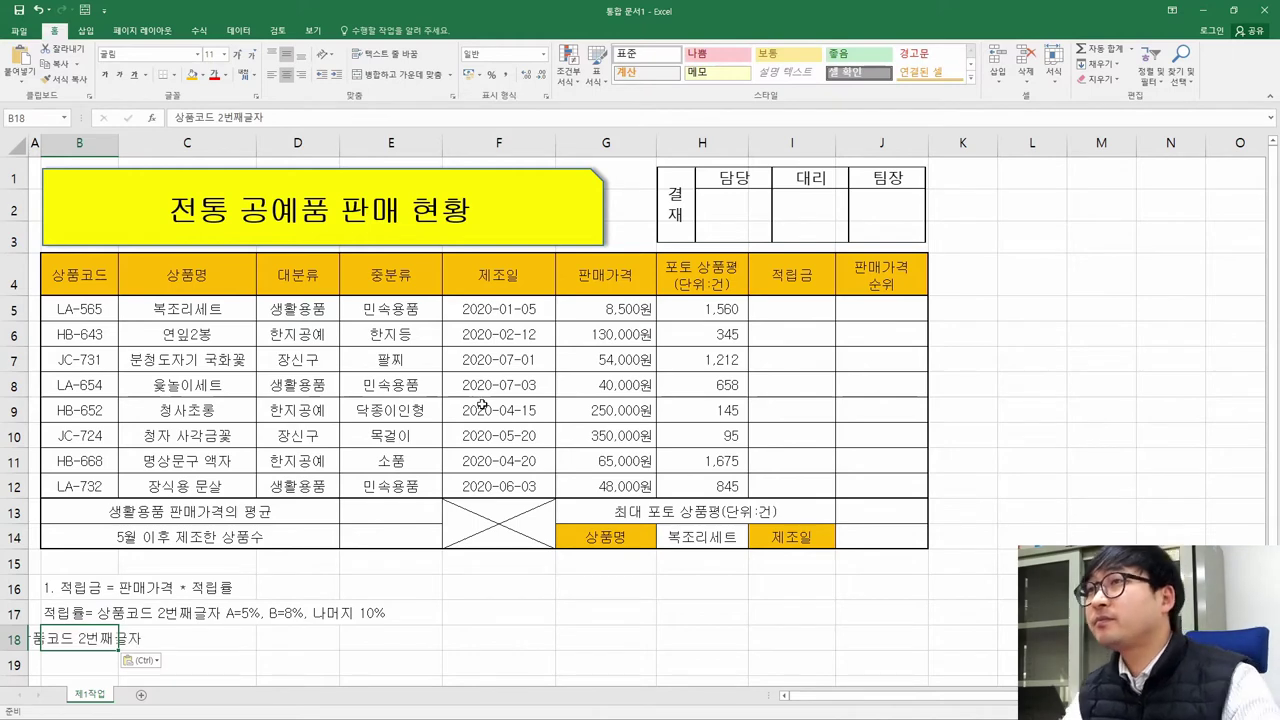
pyautogui.click(272, 74)
# Append an equals sign to the end of the "상품코드 2번째글자" note in cell B18
pyautogui.scroll(-2, 307, 390)
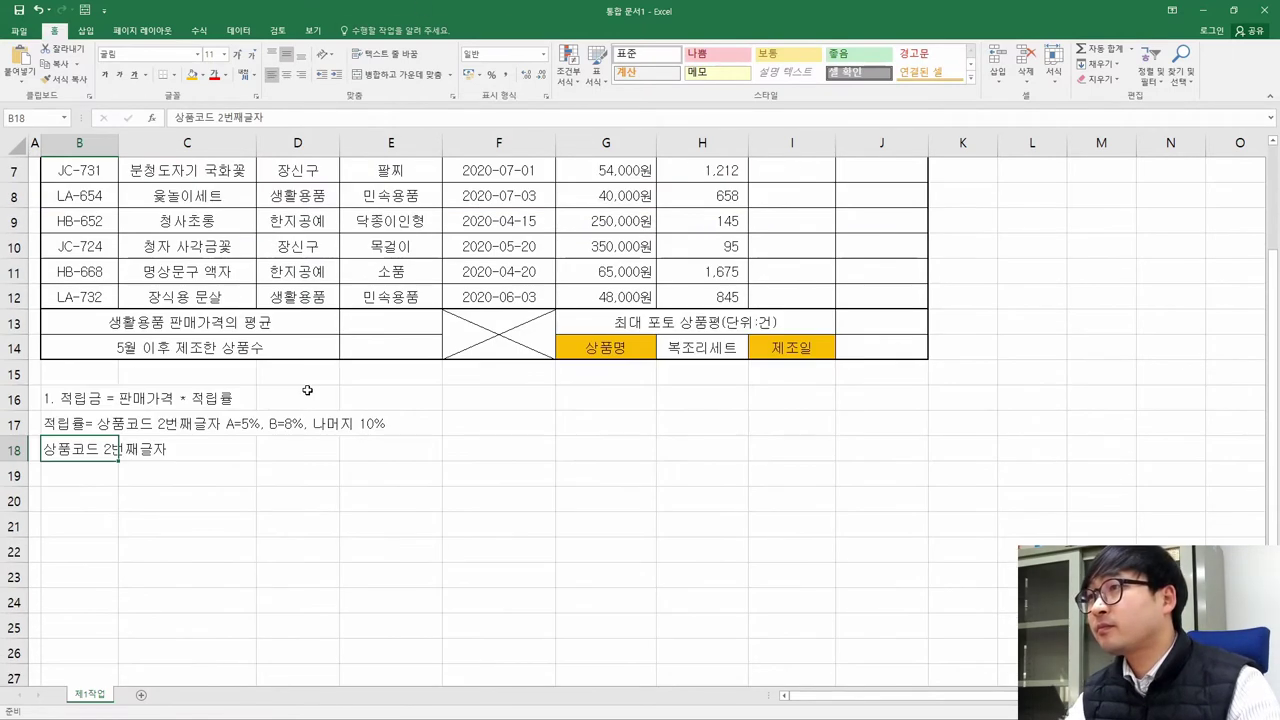
pyautogui.doubleClick(166, 453)
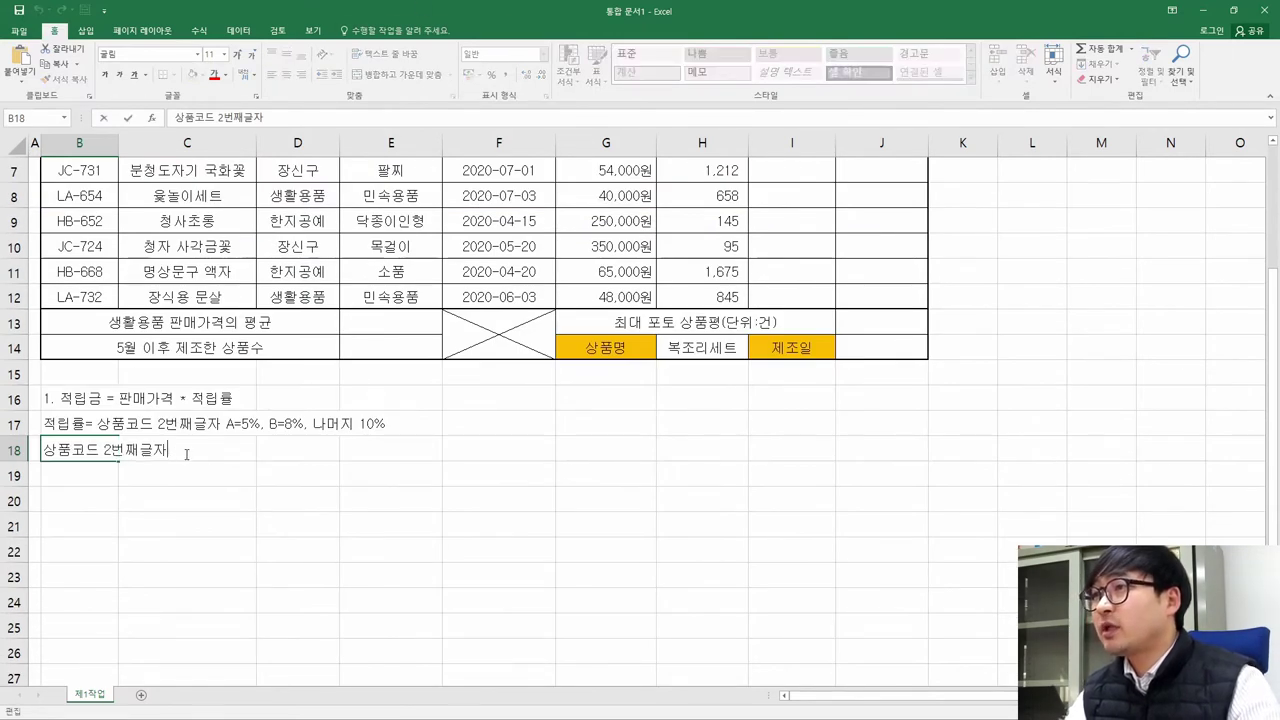
pyautogui.write('=')
pyautogui.press('Return')
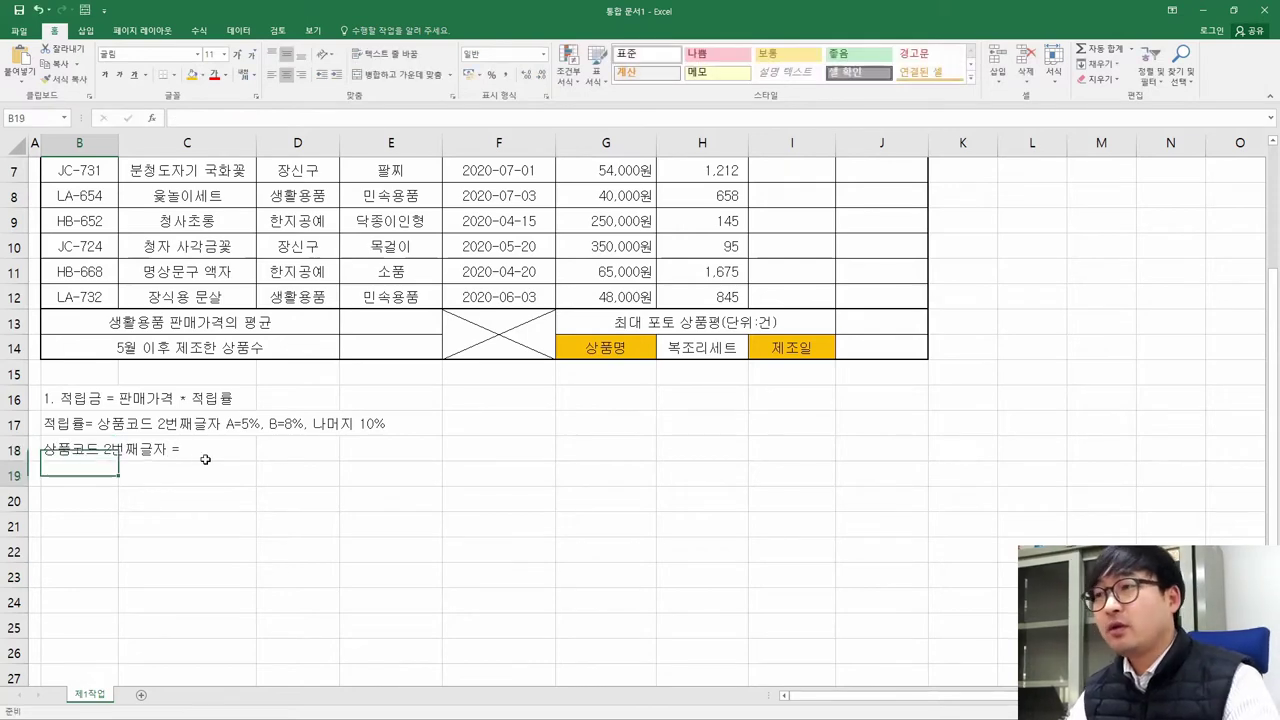
# Check the functions required for 적립금 in the exam PDF, highlight MID, and return to Excel
pyautogui.hotkey('alt', 'Tab')
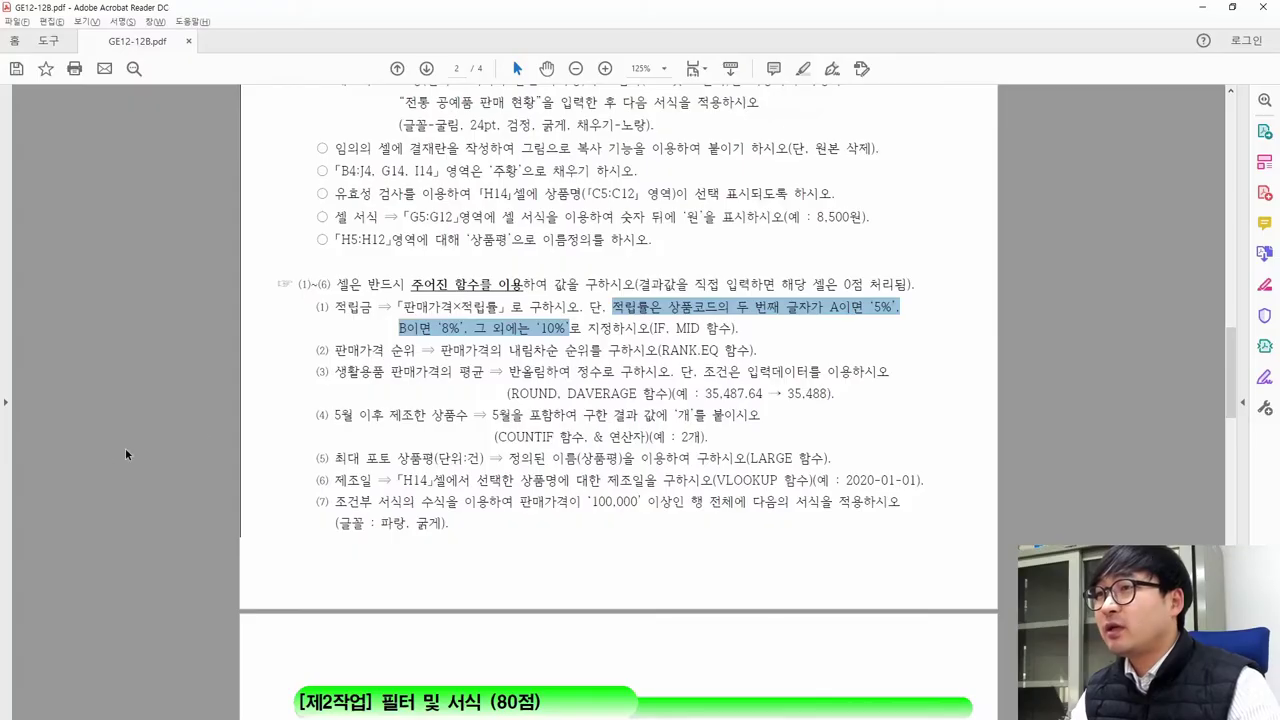
pyautogui.moveTo(676, 329); pyautogui.dragTo(697, 330)
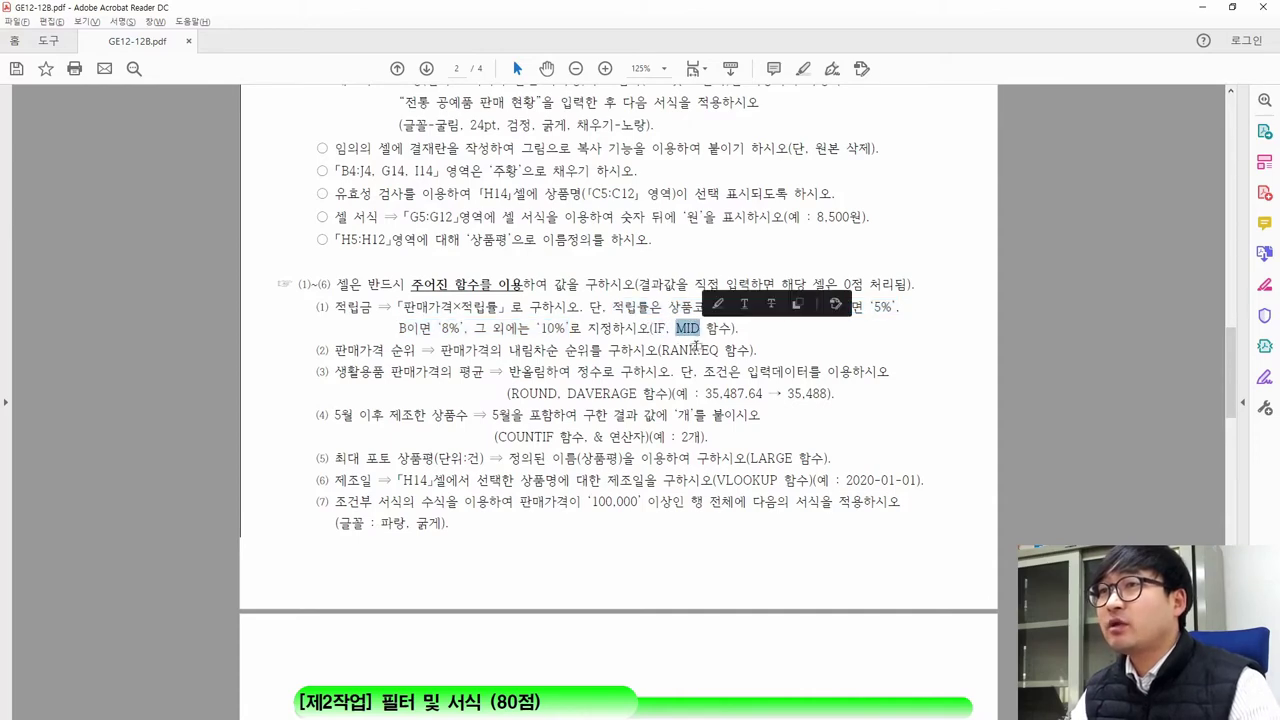
pyautogui.hotkey('alt', 'Tab')
# Search for the MID function and insert it into cell B19, opening its arguments
pyautogui.scroll(2, 170, 396)
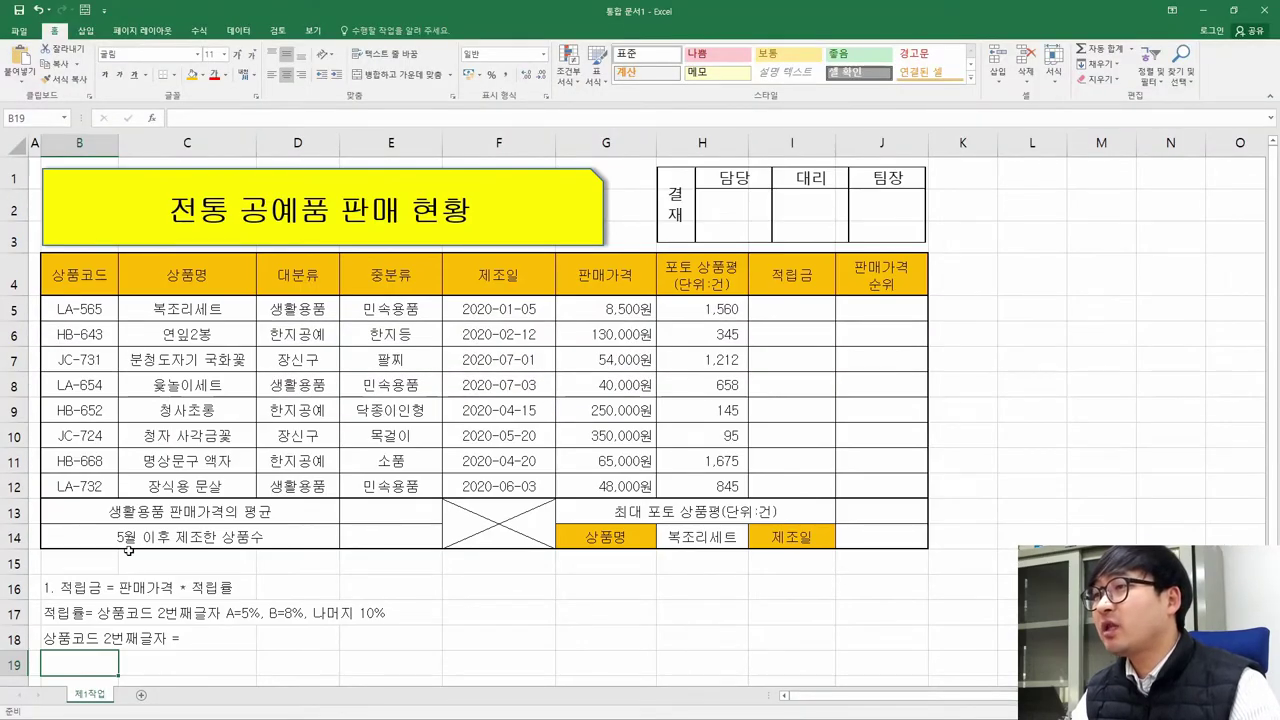
pyautogui.click(153, 120)
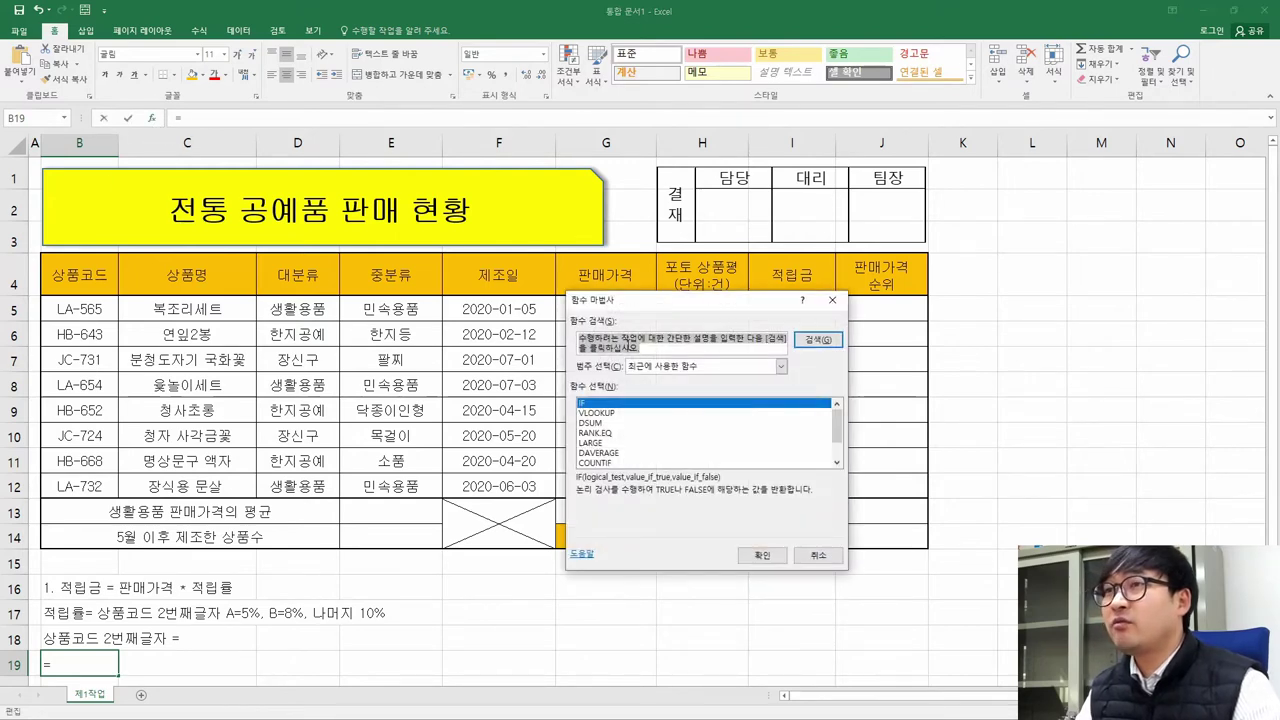
pyautogui.hotkey('ctrl', 'v')
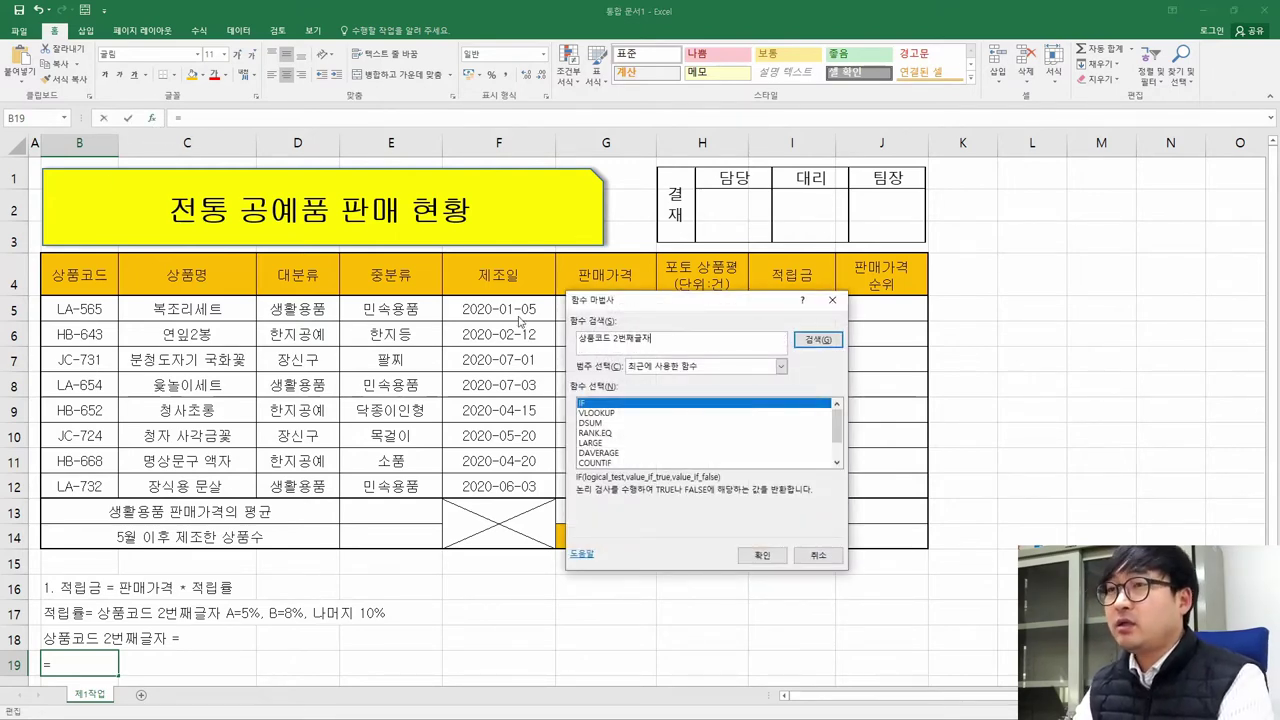
pyautogui.press('BackSpace')
pyautogui.press('BackSpace')
pyautogui.press('BackSpace')
pyautogui.press('BackSpace')
pyautogui.press('BackSpace')
pyautogui.press('BackSpace')
pyautogui.press('BackSpace')
pyautogui.press('BackSpace')
pyautogui.press('BackSpace')
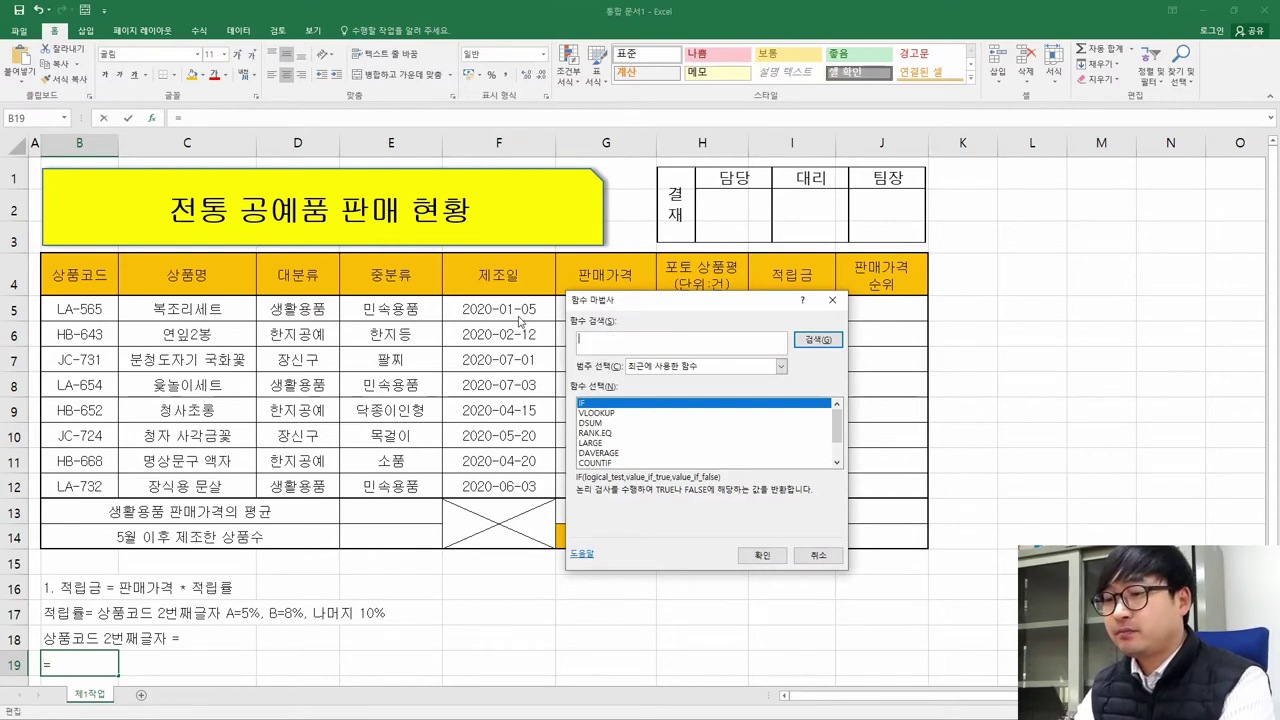
pyautogui.press('Return')
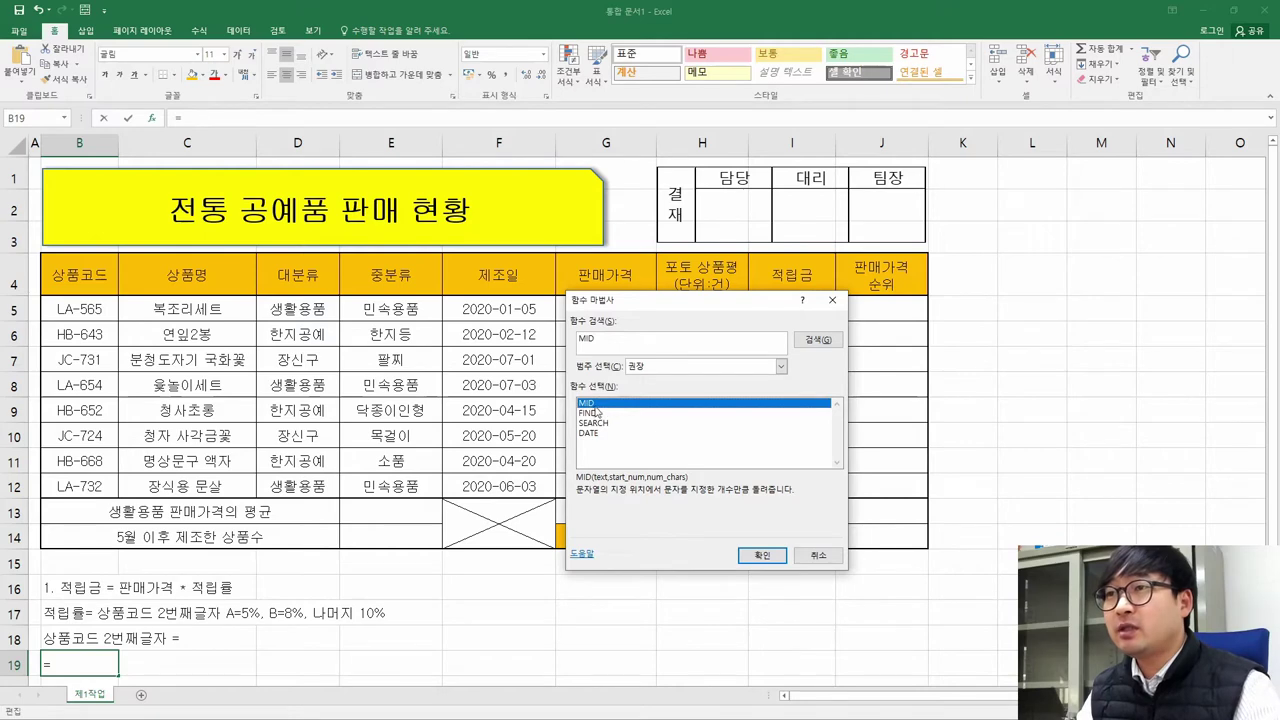
pyautogui.click(756, 554)
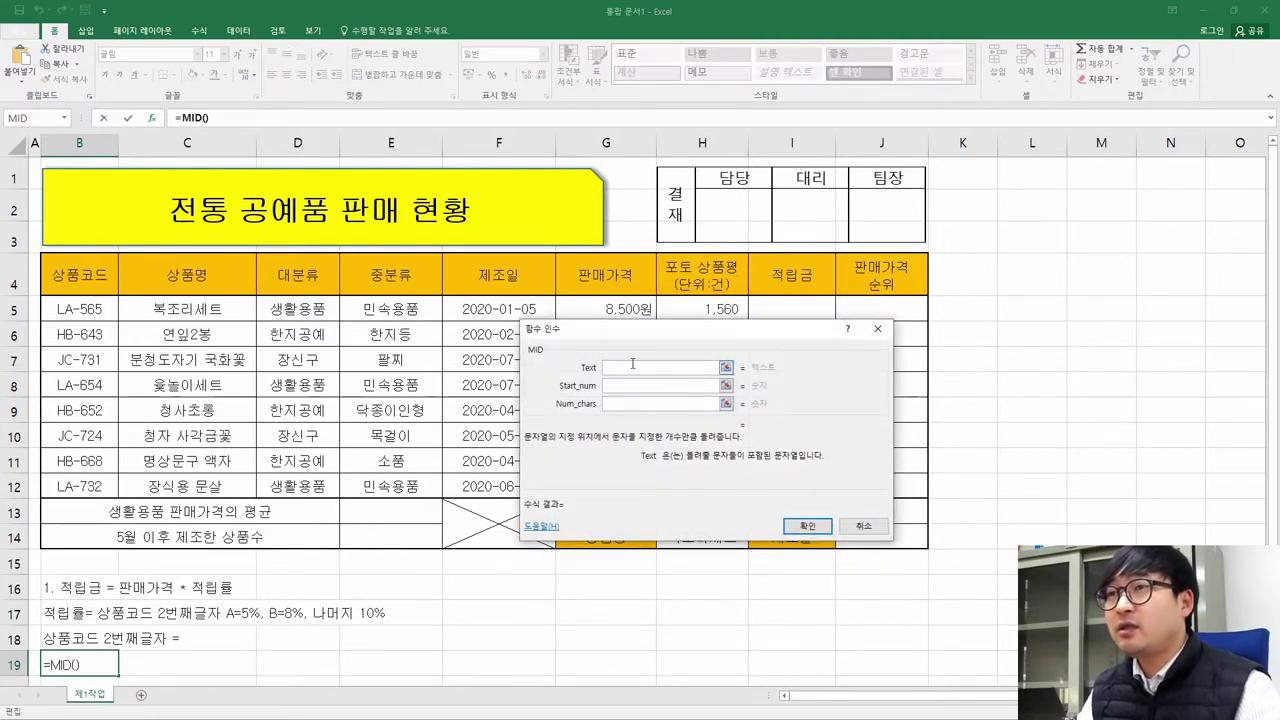
# Set the MID arguments to Text B5, Start_num 2 and Num_chars 1 to extract the product code's second character
pyautogui.moveTo(639, 344); pyautogui.dragTo(403, 375)
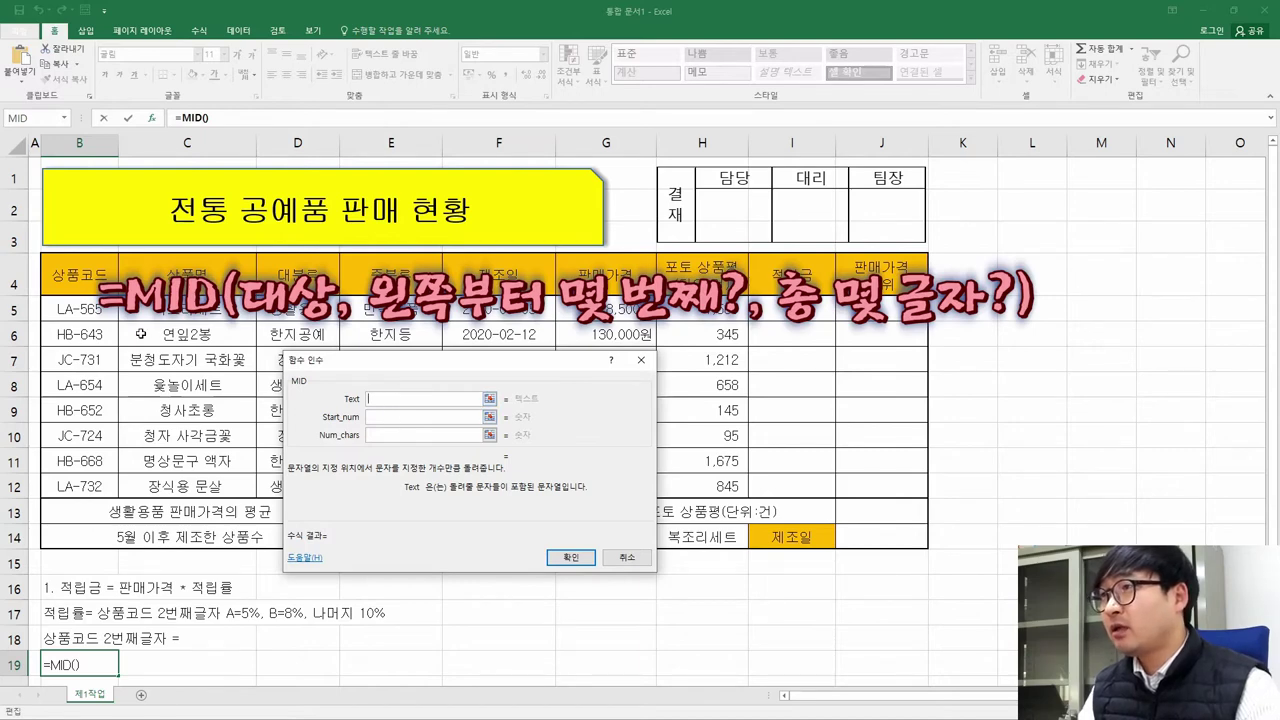
pyautogui.click(79, 311)
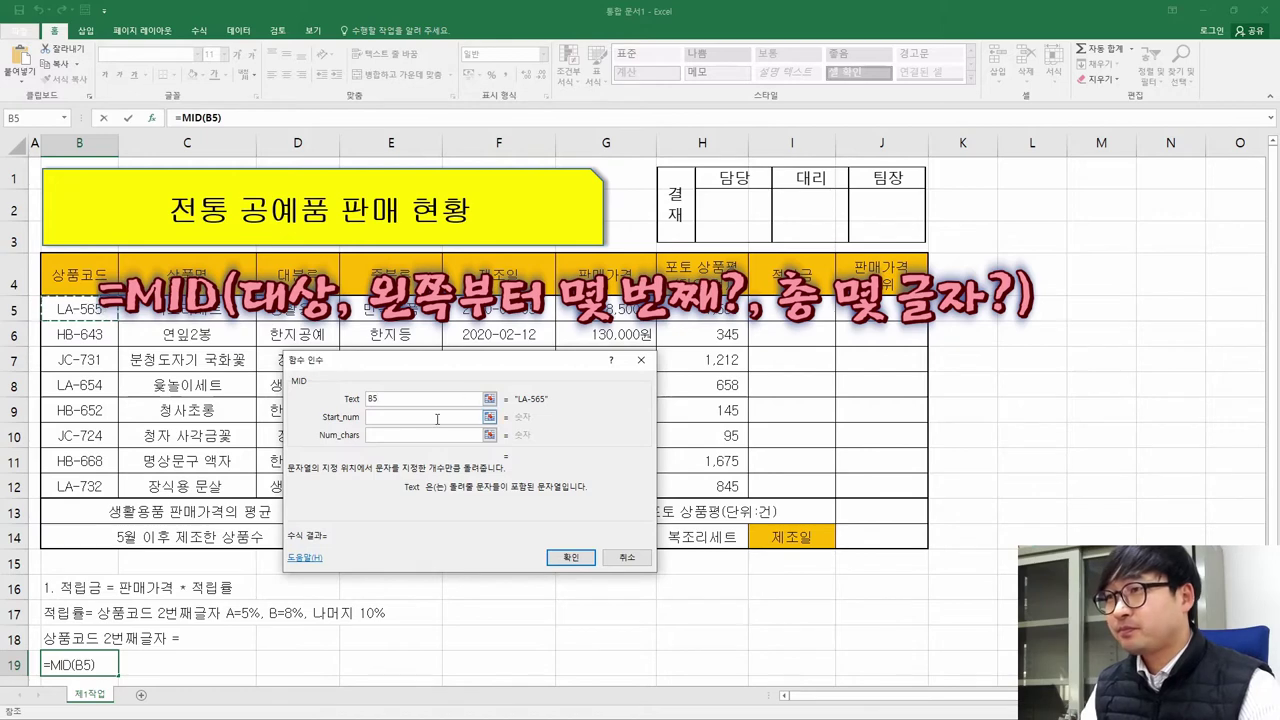
pyautogui.click(378, 419)
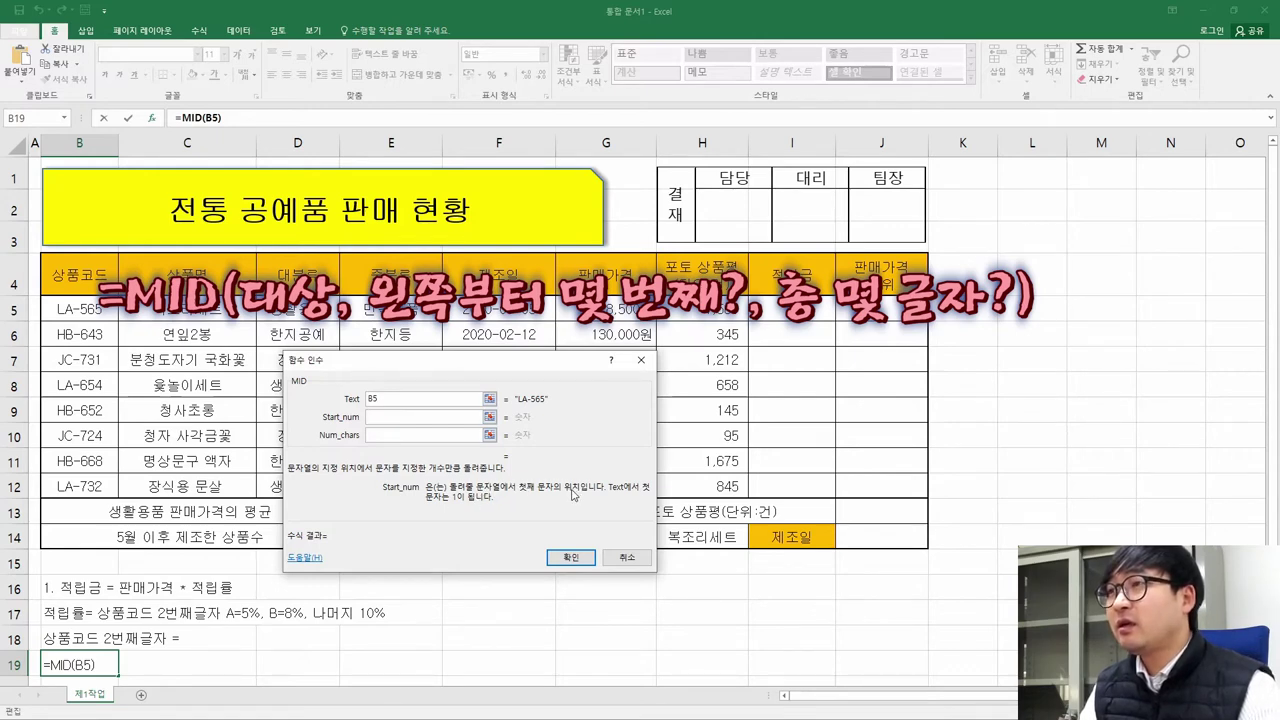
pyautogui.write('2')
pyautogui.click(406, 437)
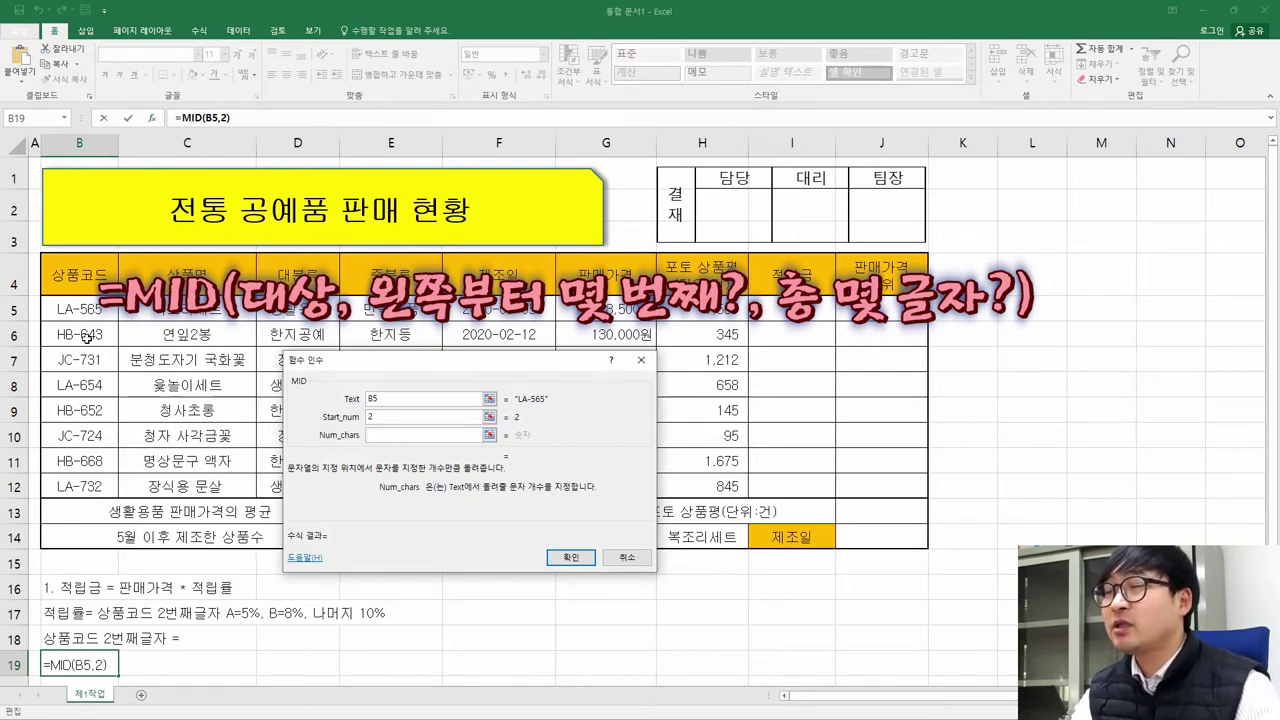
pyautogui.write('1')
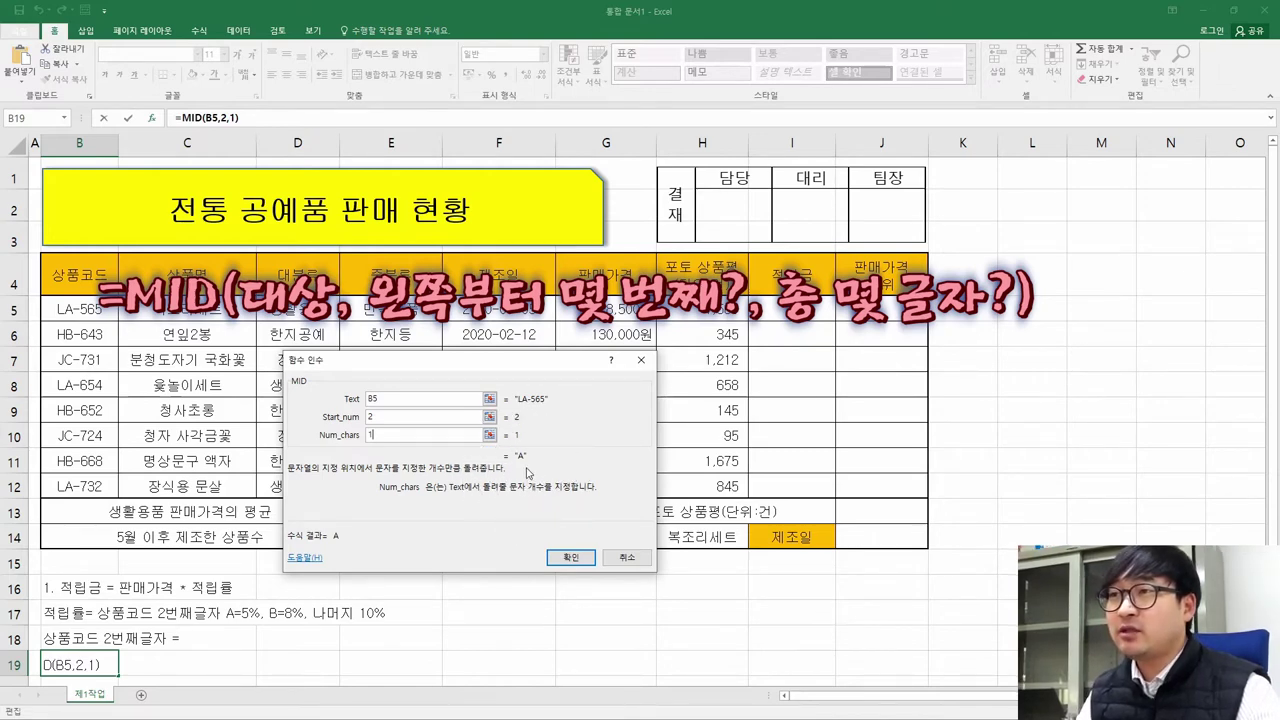
# Try other MID arguments on B5, with Start_num 4 and Num_chars 2
pyautogui.doubleClick(392, 416)
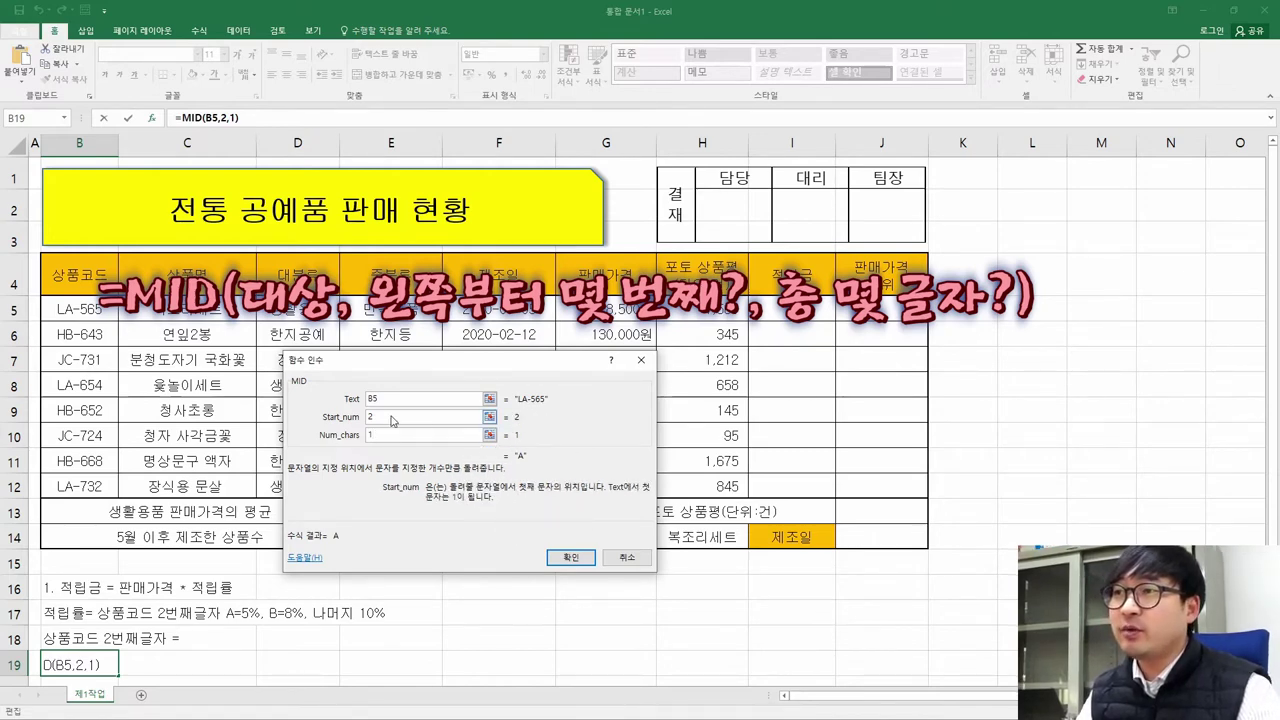
pyautogui.write('4')
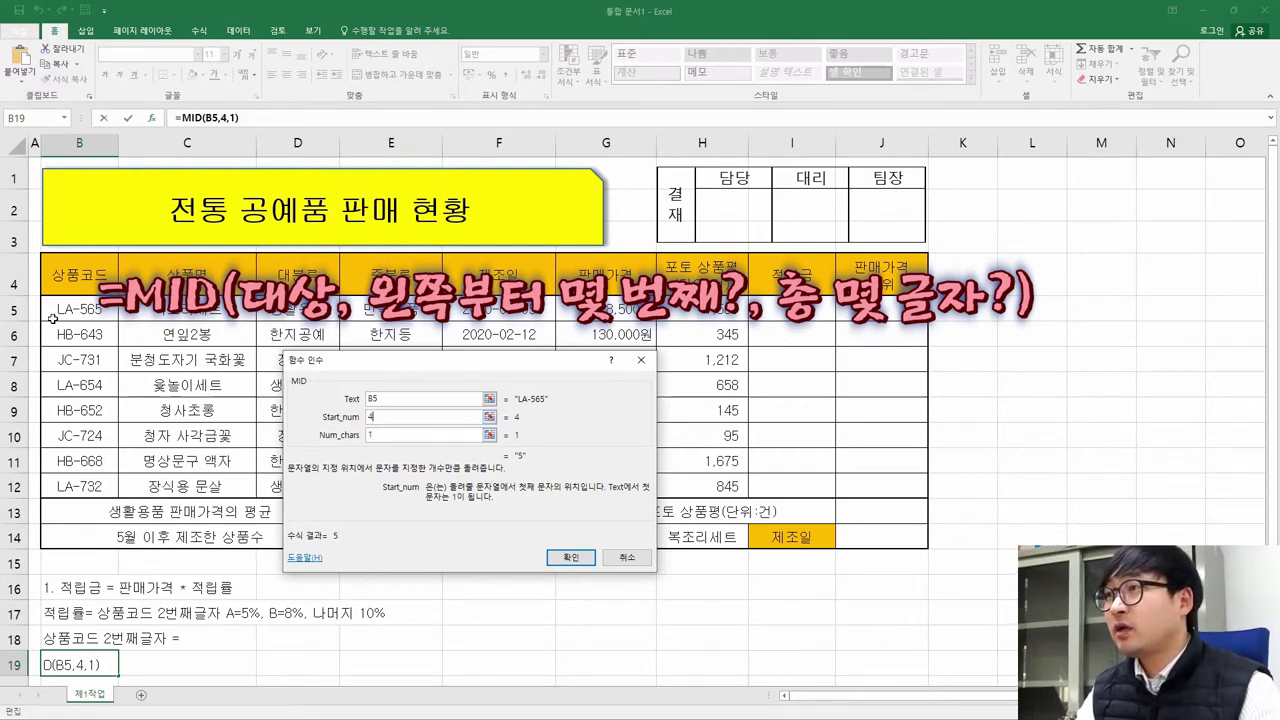
pyautogui.click(84, 318)
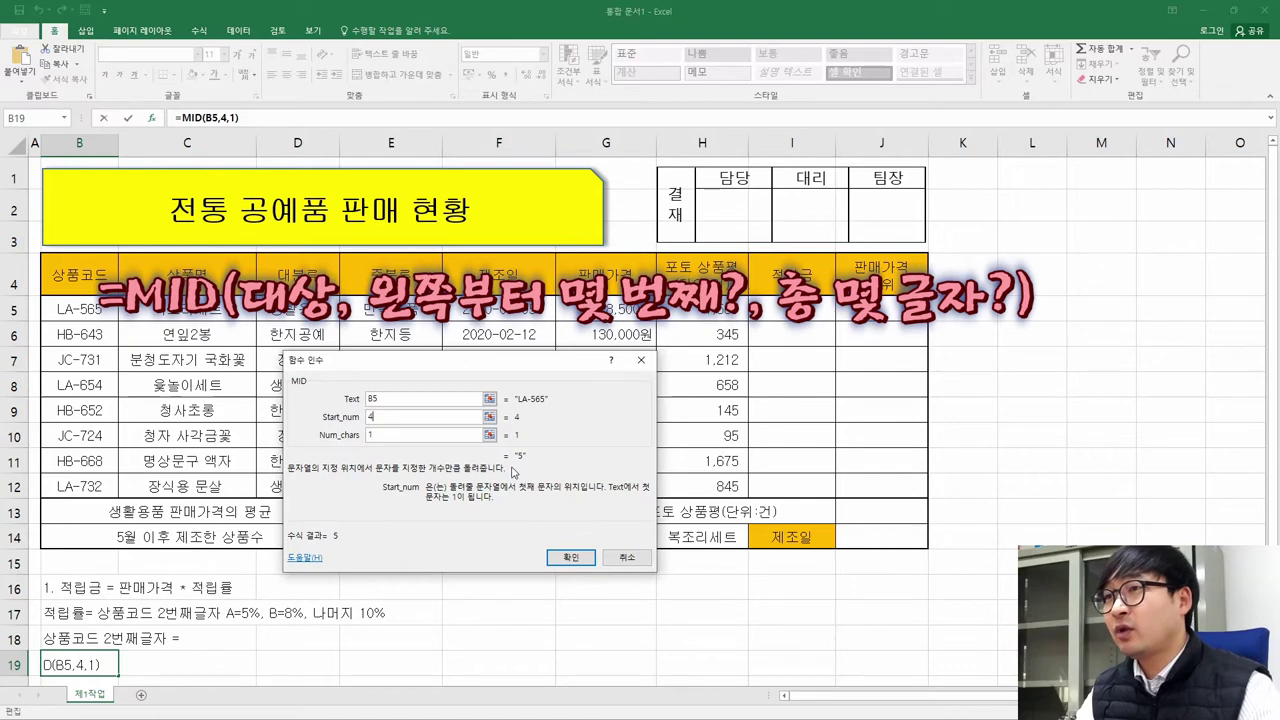
pyautogui.click(378, 435)
pyautogui.press('BackSpace')
pyautogui.write('2')
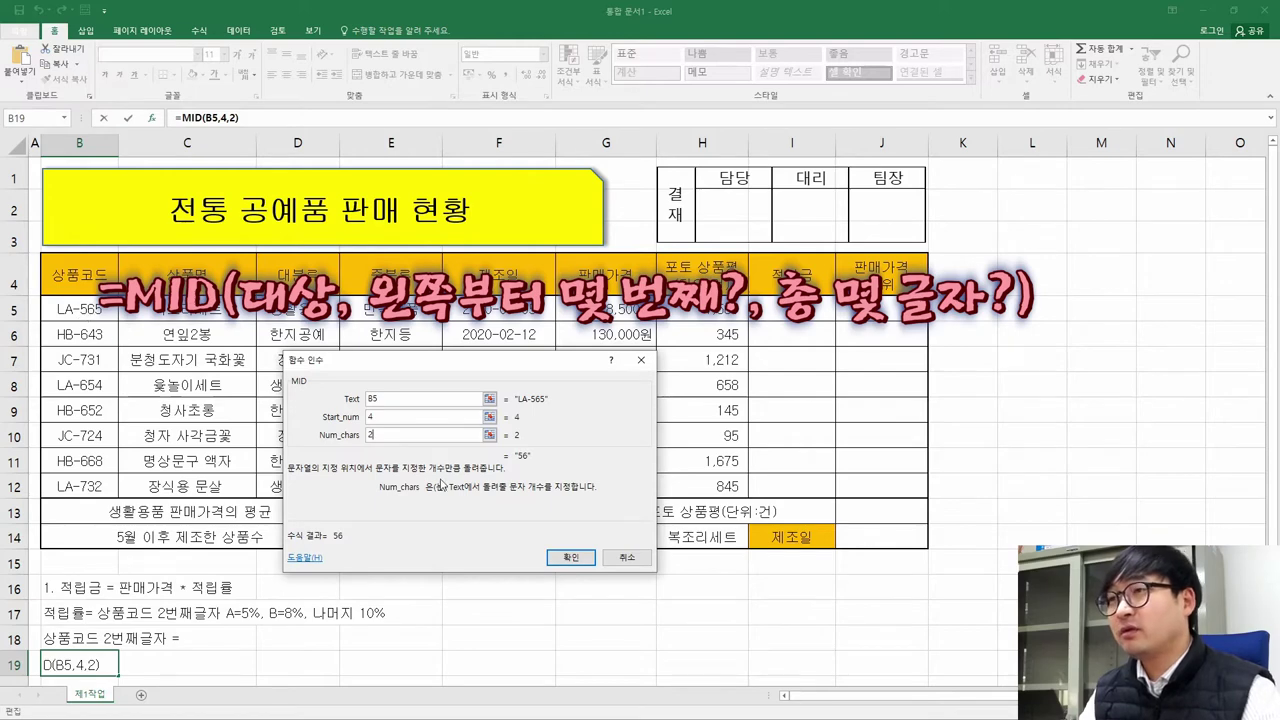
# Set the MID arguments back to Start_num 2 and Num_chars 1 and confirm the function in B19
pyautogui.click(380, 420)
pyautogui.press('BackSpace')
pyautogui.write('2')
pyautogui.press('Tab')
pyautogui.write('1')
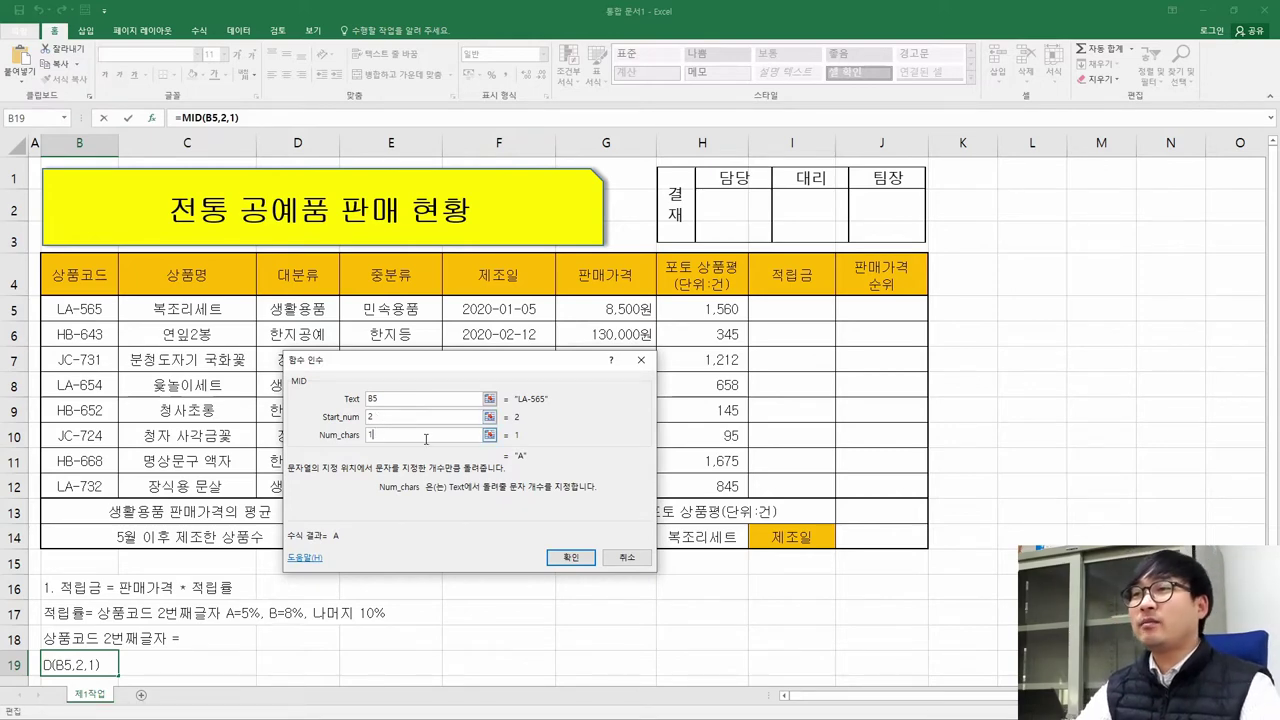
pyautogui.click(564, 558)
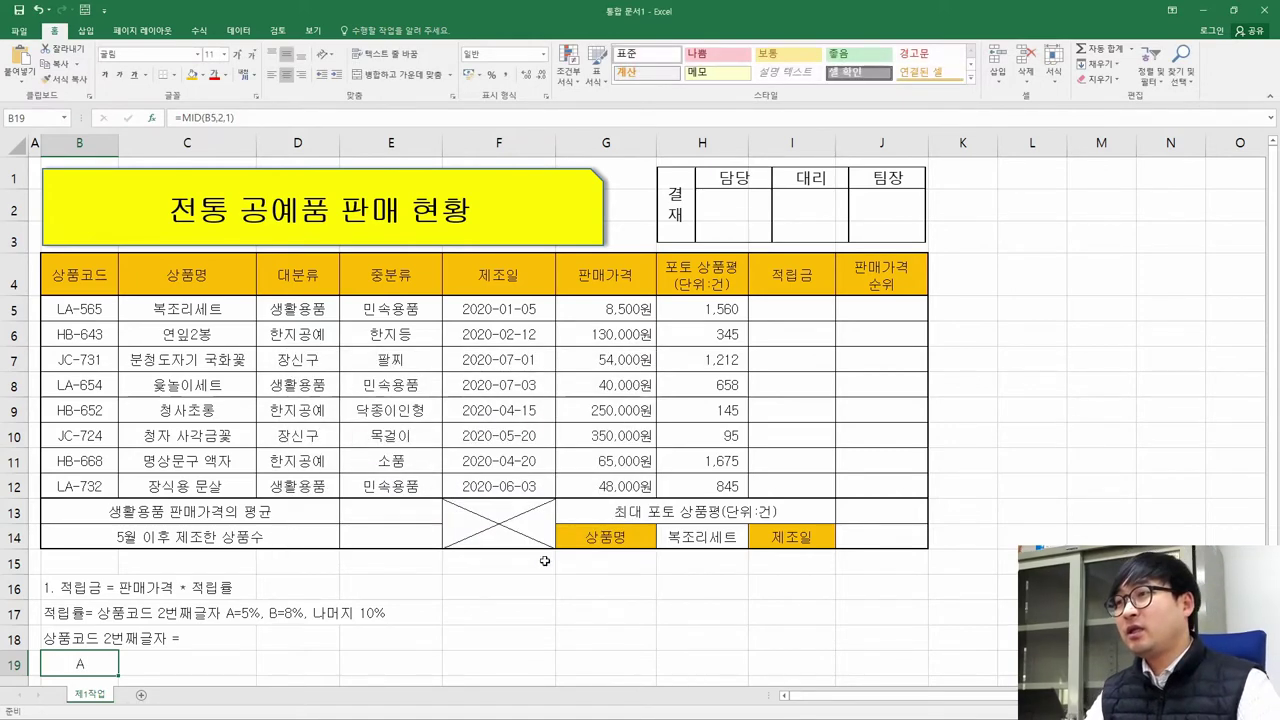
# Turn B19's MID formula into plain text and place =MID(B5,2,1) at the end of the 상품코드 2번째글자 note in B18
pyautogui.click(173, 122)
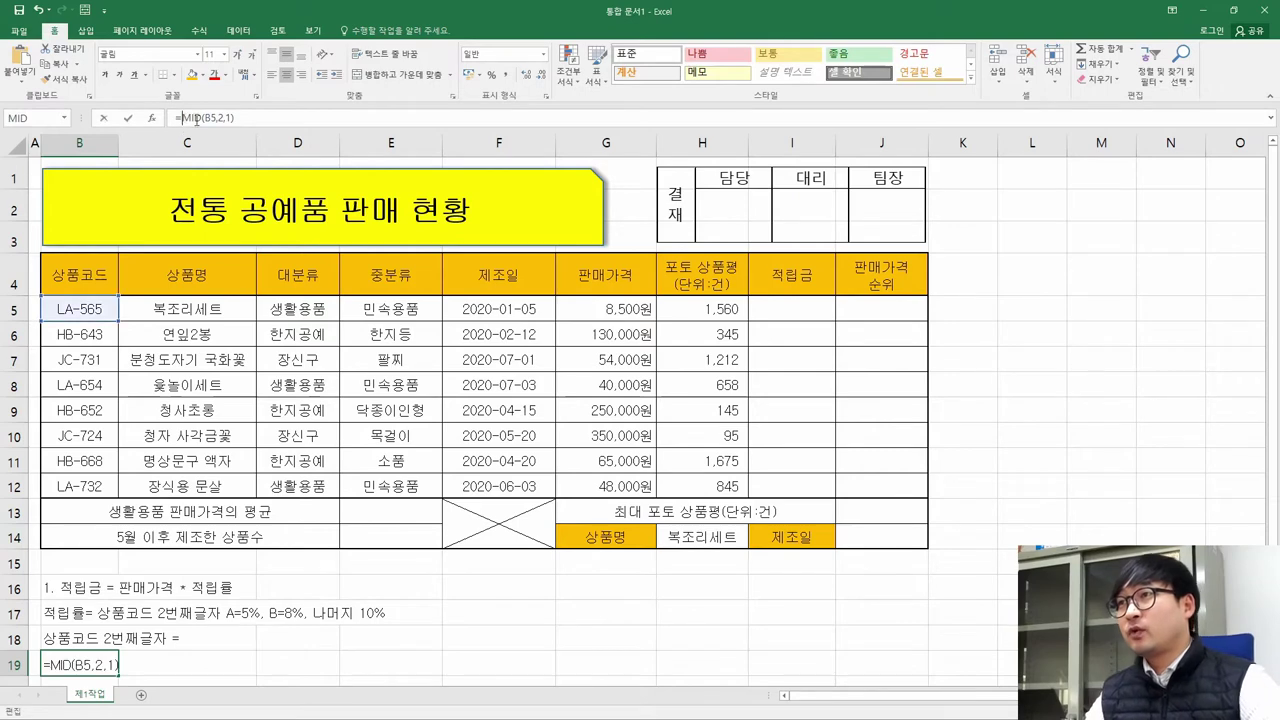
pyautogui.press('Return')
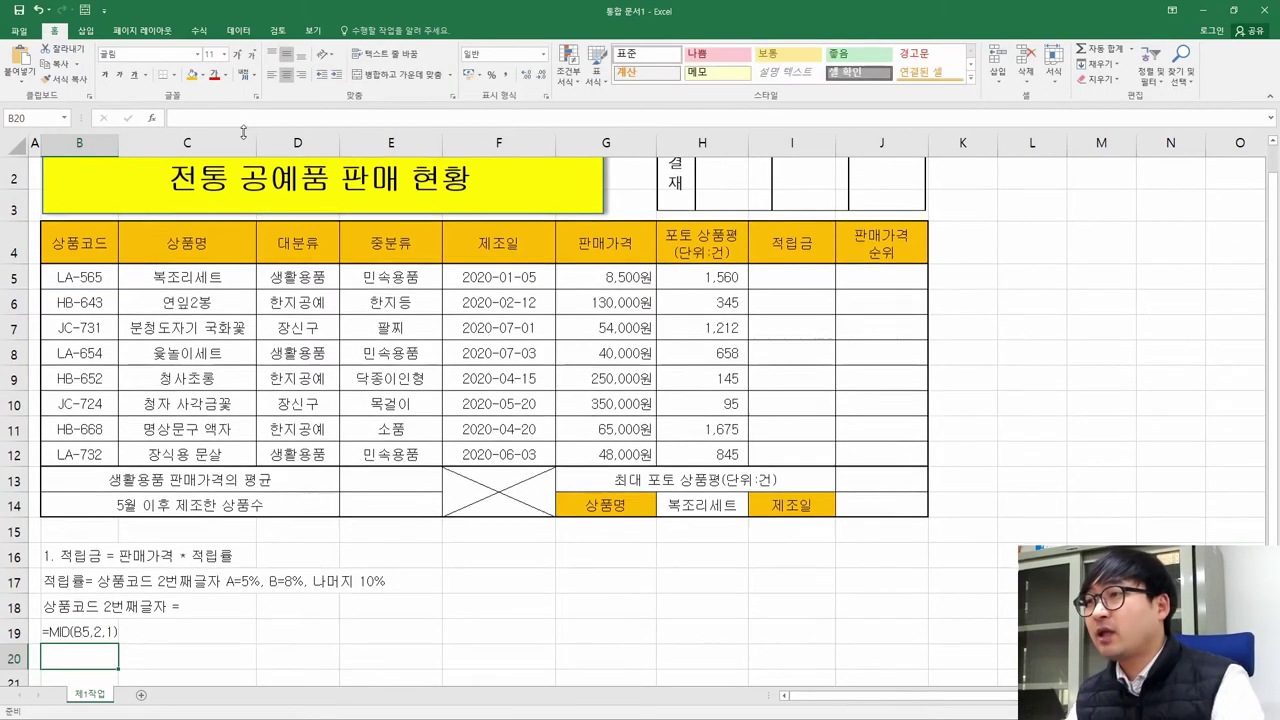
pyautogui.hotkey('ctrl', 'z')
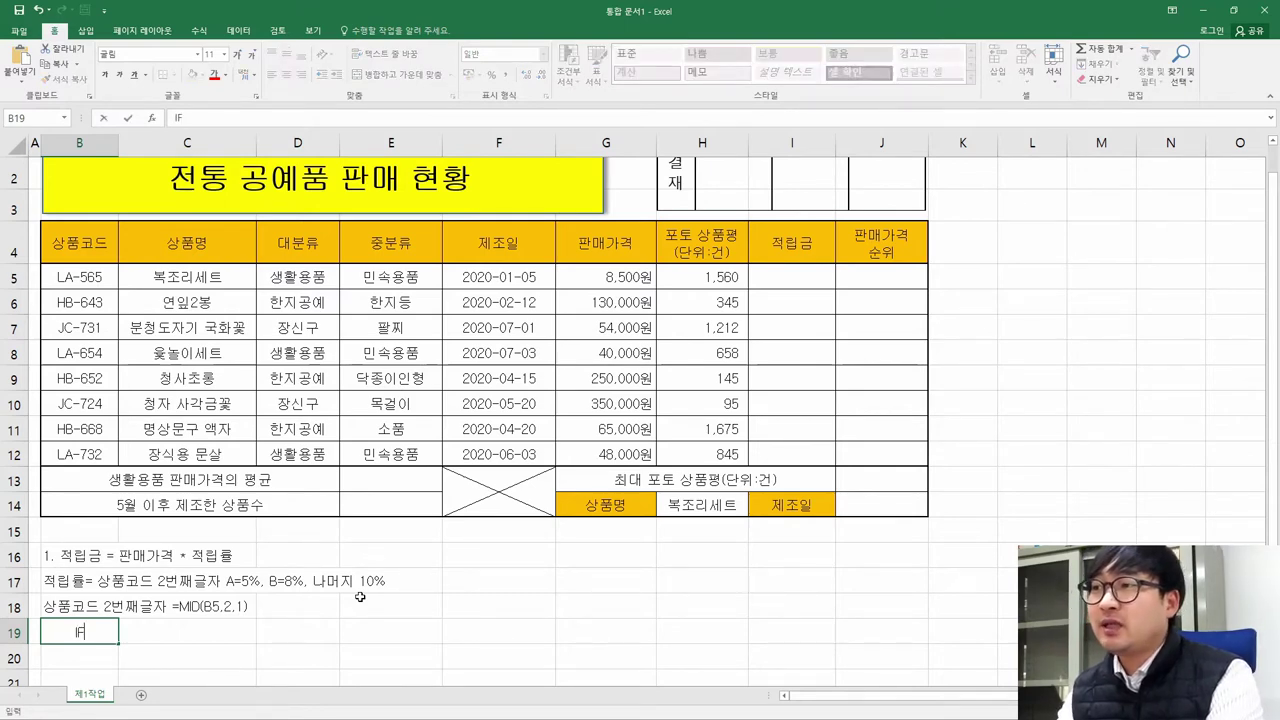
# Discard the text entry in B19, search for the IF function and insert it there, opening its arguments
pyautogui.press('Escape')
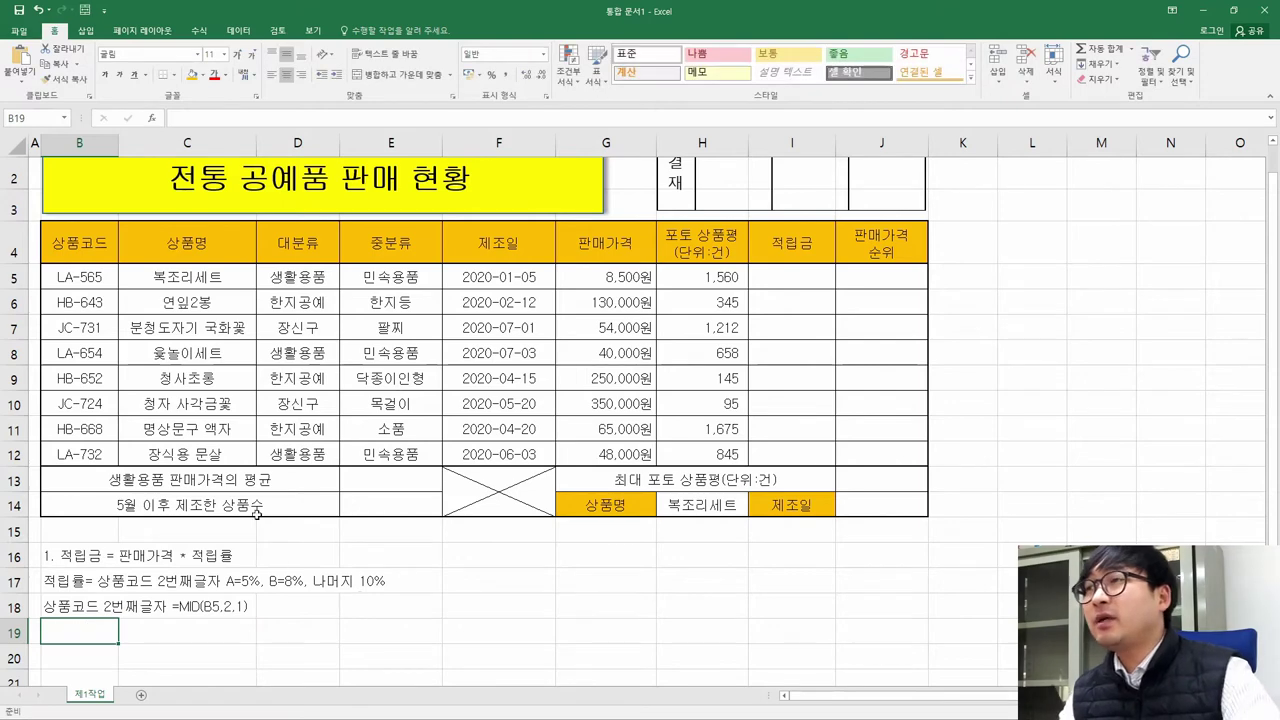
pyautogui.click(152, 118)
pyautogui.write('IF')
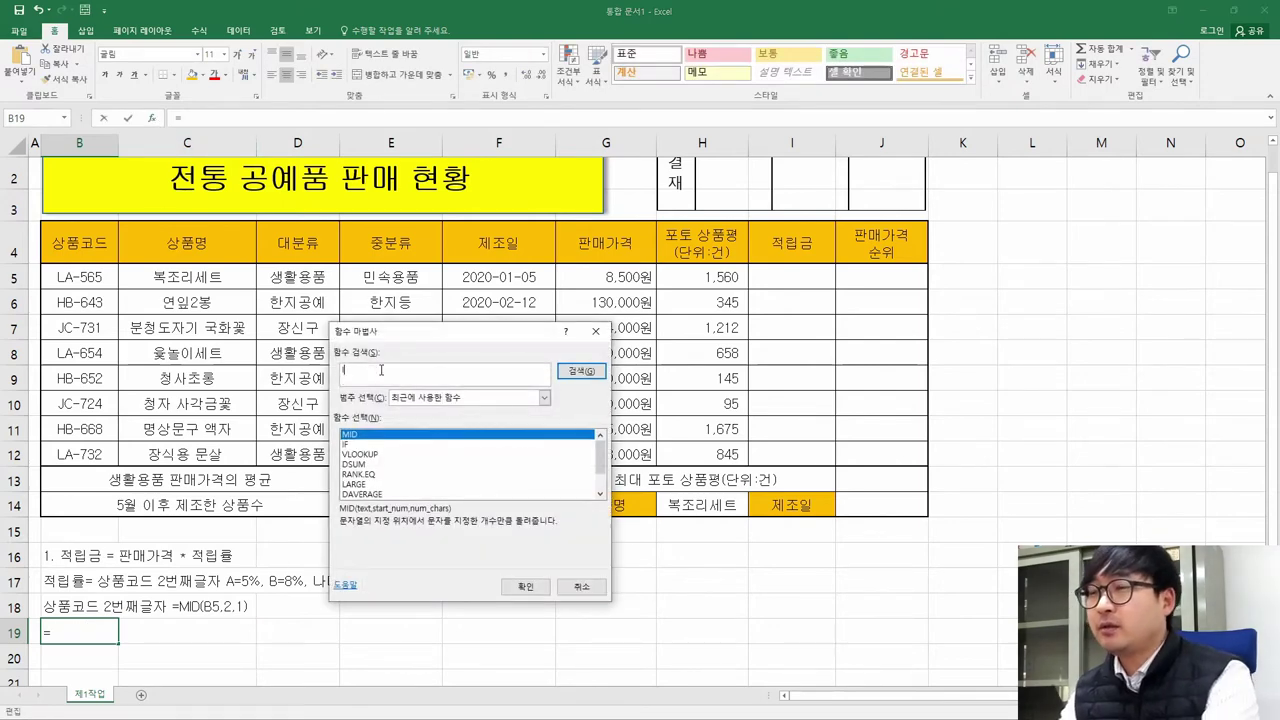
pyautogui.press('Return')
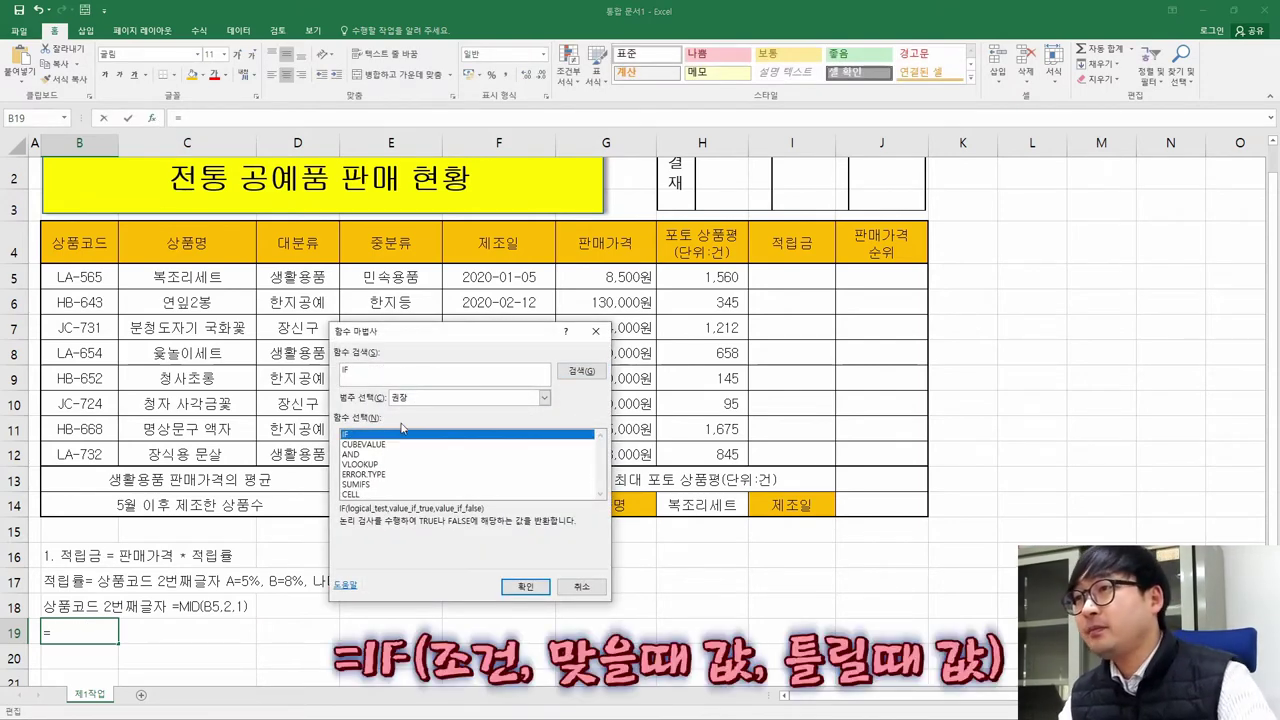
pyautogui.click(525, 586)
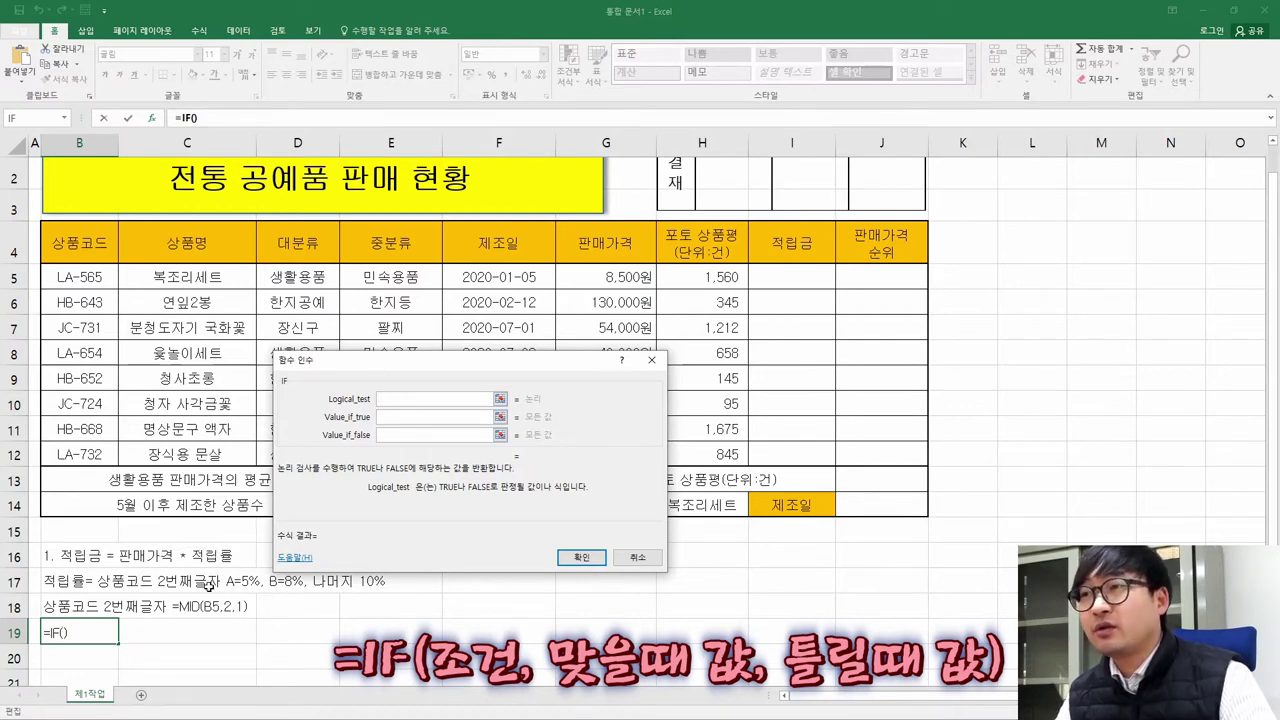
# Set the IF function's Value_if_true to 5%
pyautogui.click(399, 418)
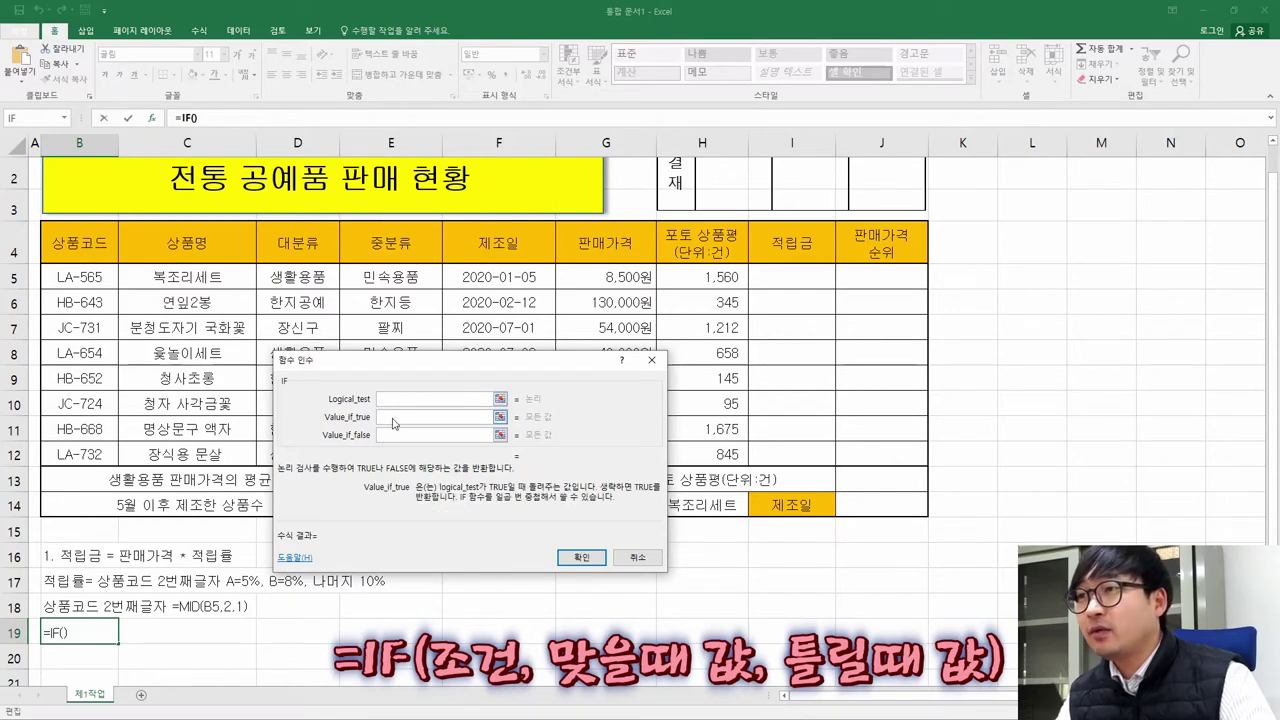
pyautogui.write('5')
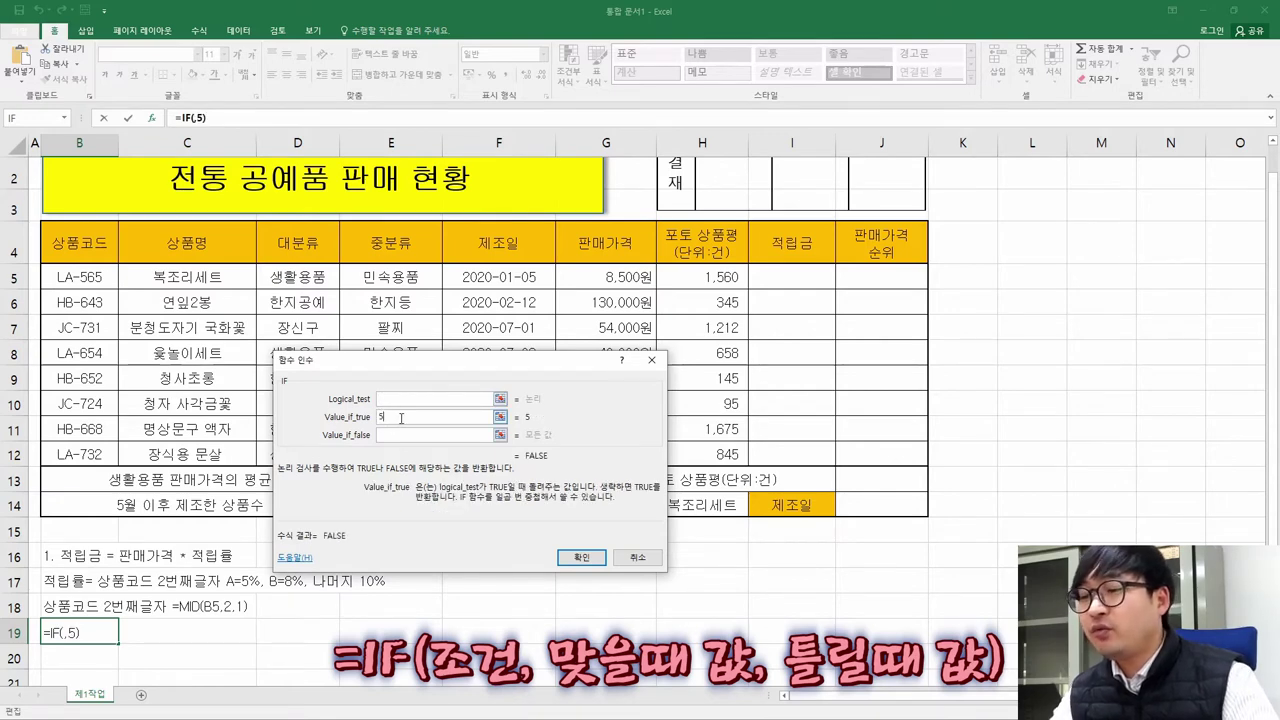
pyautogui.write('%')
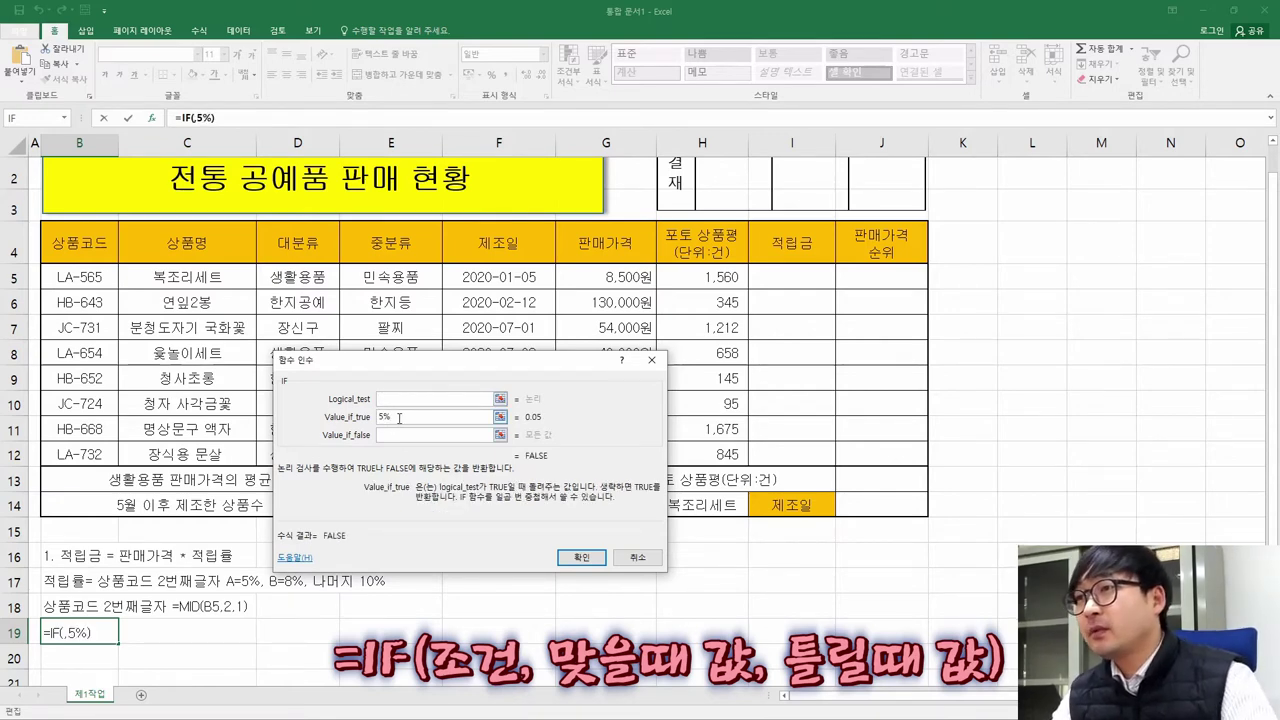
# Enter the explanatory placeholder 다시 판단 => B라면 8% 그것도 아니라면 10% as the IF function's Value_if_false
pyautogui.click(402, 435)
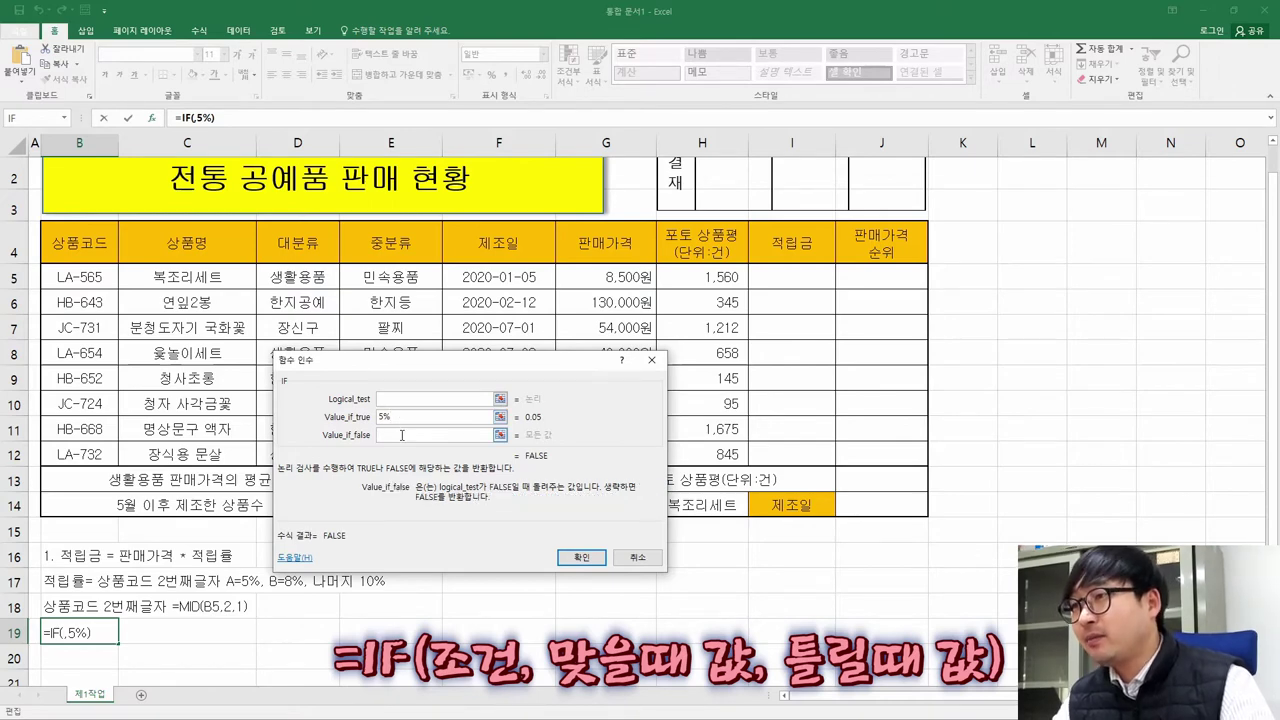
pyautogui.write('EKT')
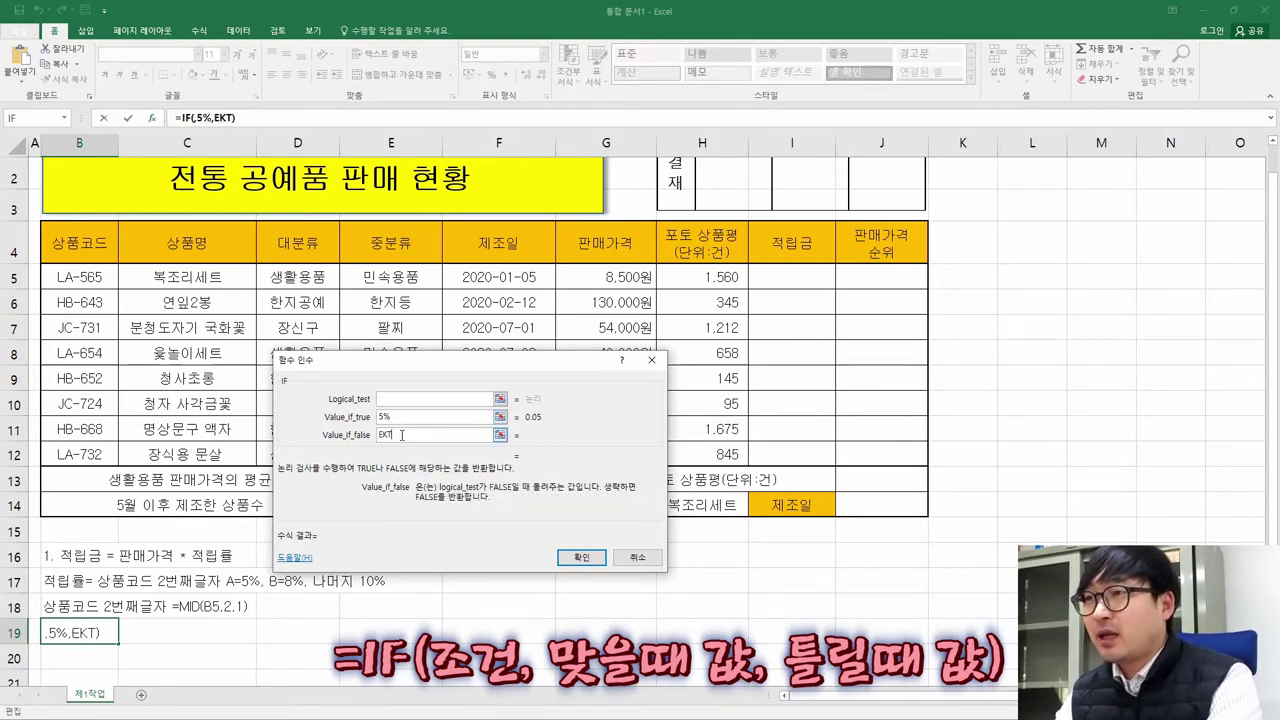
pyautogui.press('BackSpace')
pyautogui.press('BackSpace')
pyautogui.write('EK')
pyautogui.press('BackSpace')
pyautogui.press('BackSpace')
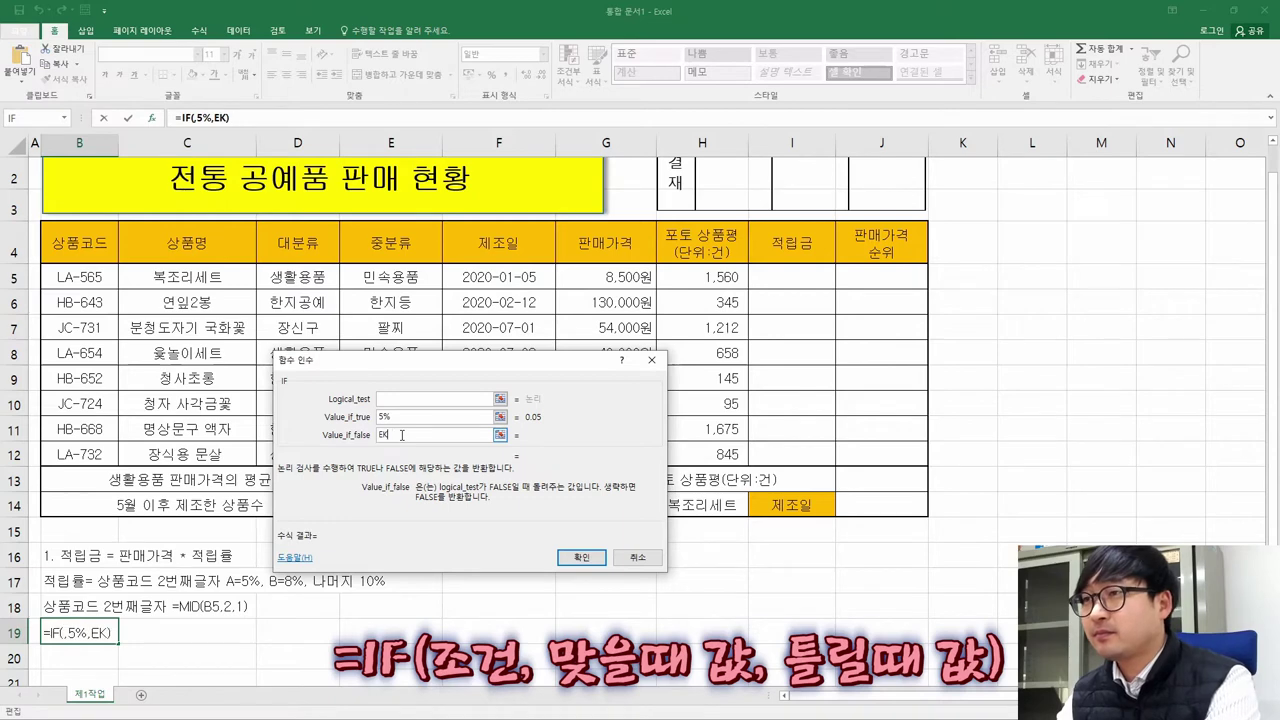
pyautogui.write('다시 파ㄴ단')
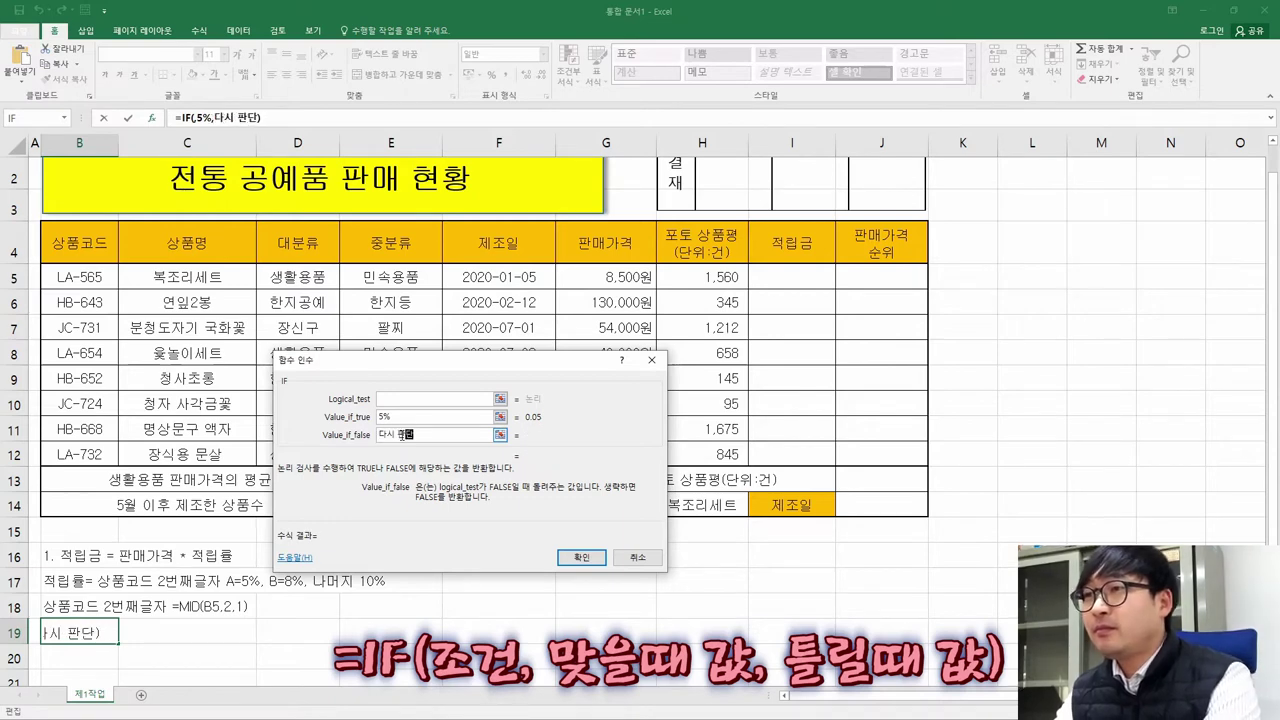
pyautogui.write(' =')
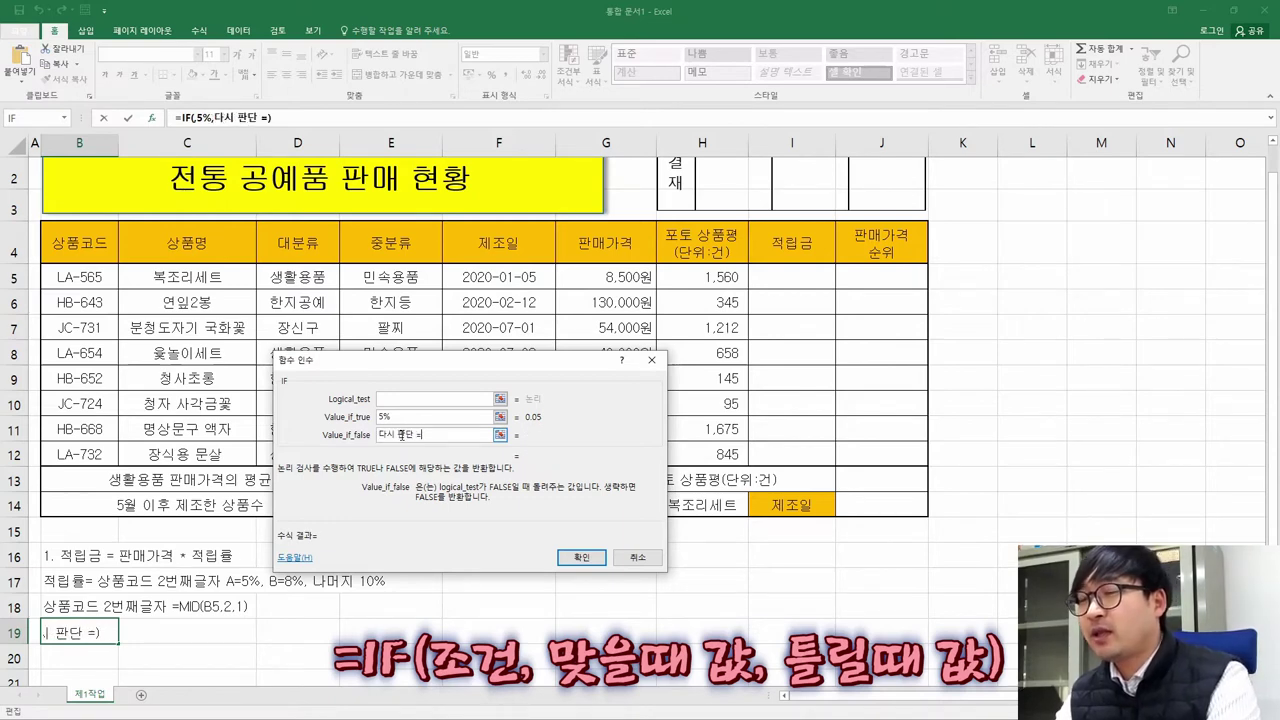
pyautogui.write('> b')
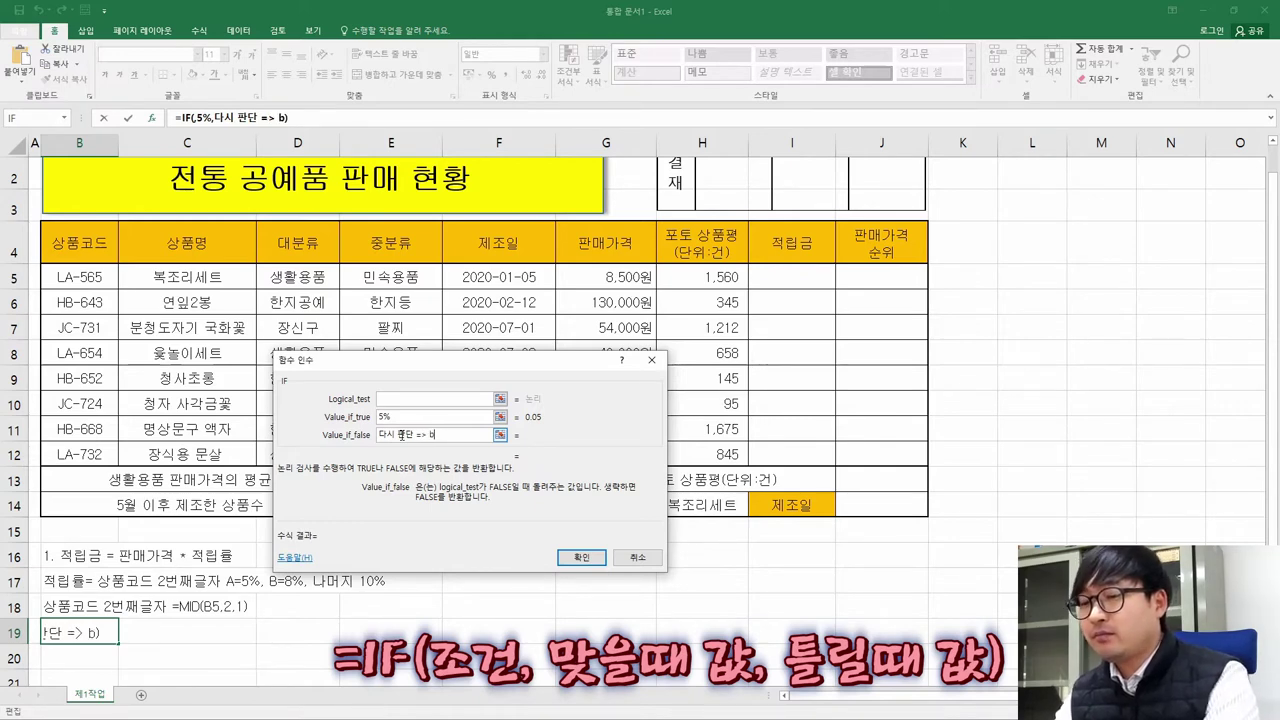
pyautogui.press('BackSpace')
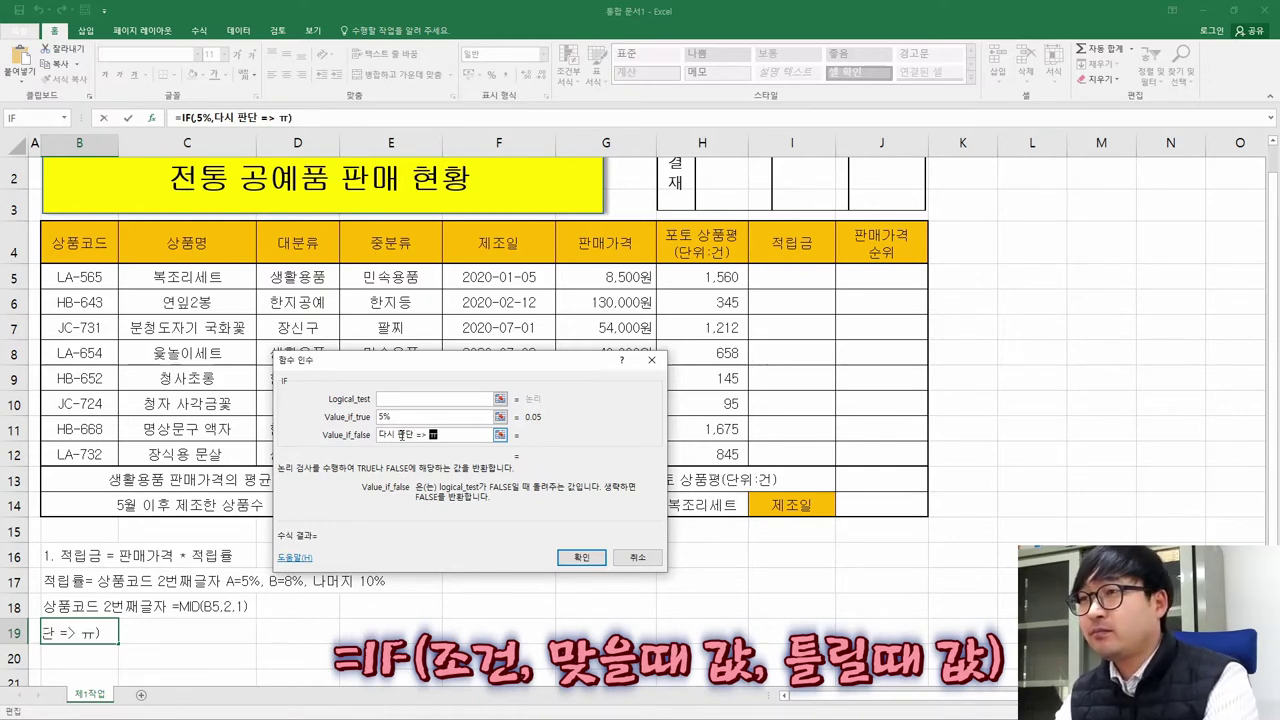
pyautogui.write('B라면 ')
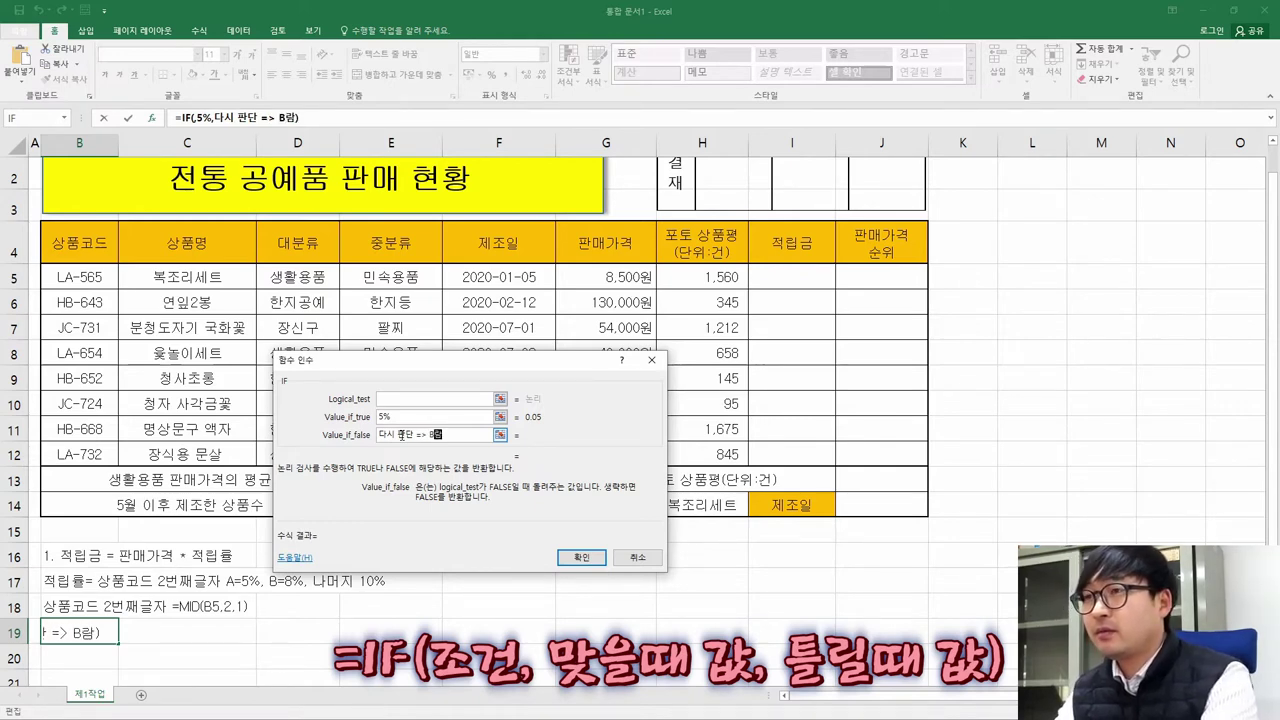
pyautogui.write('8%')
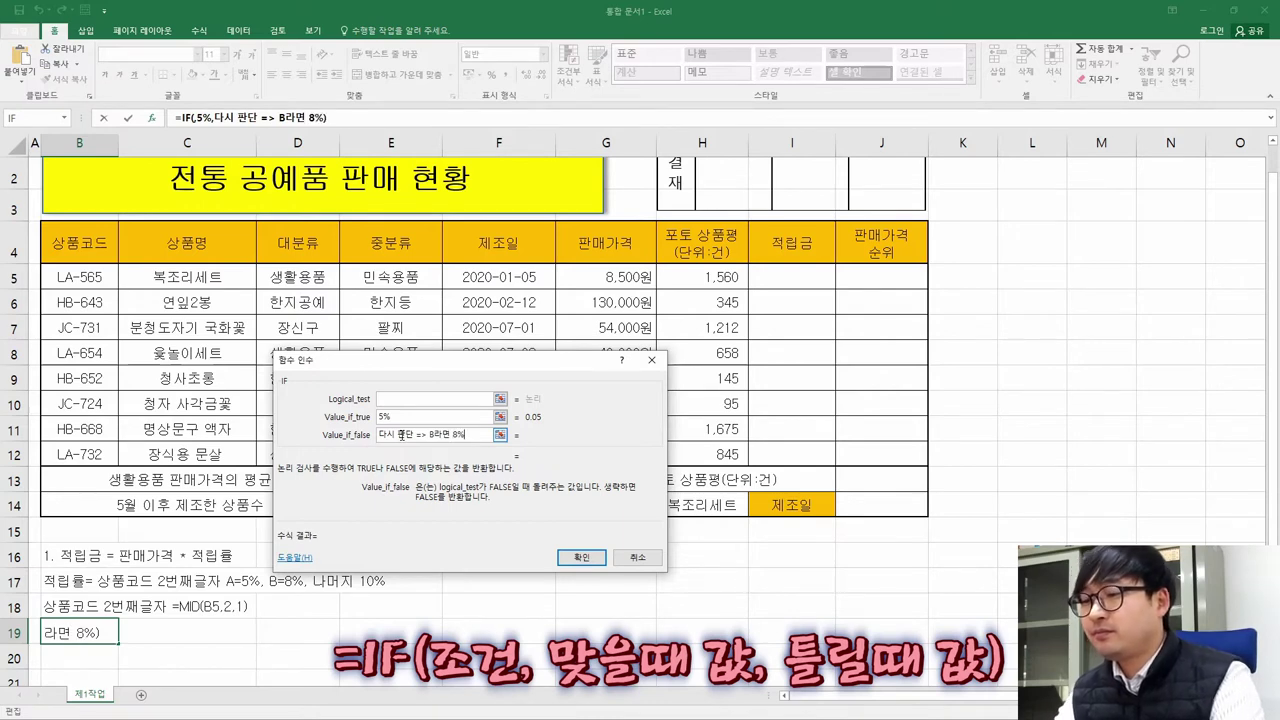
pyautogui.write(' 그것도 아니라면')
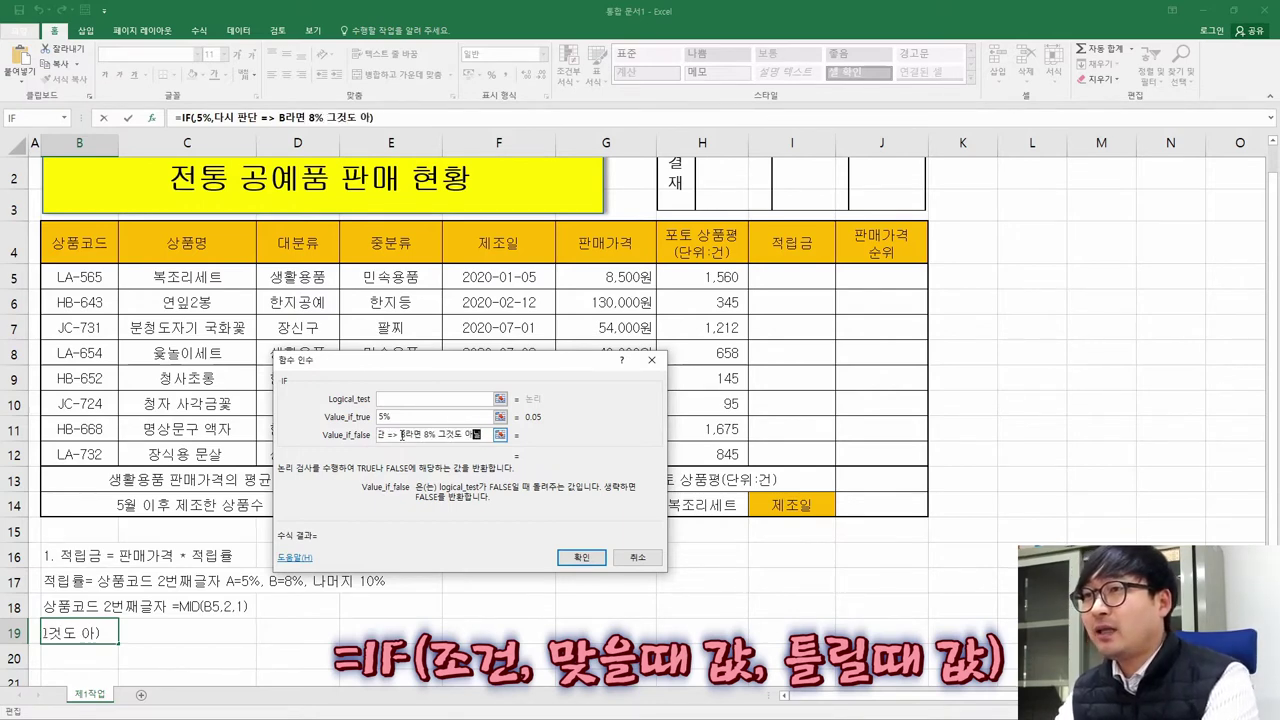
pyautogui.write(' 10')
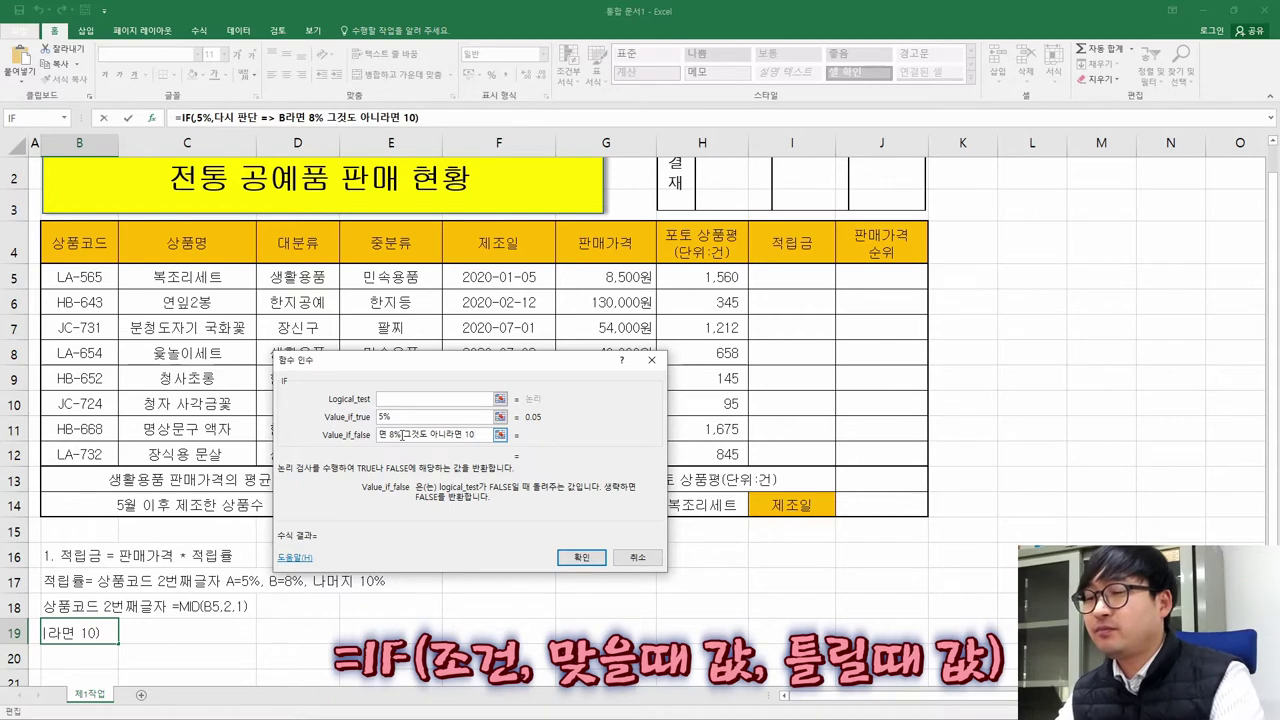
pyautogui.write('%')
# Enter MID(B5,2,1)=A as the IF function's Logical_test, referencing the first product code cell
pyautogui.click(410, 396)
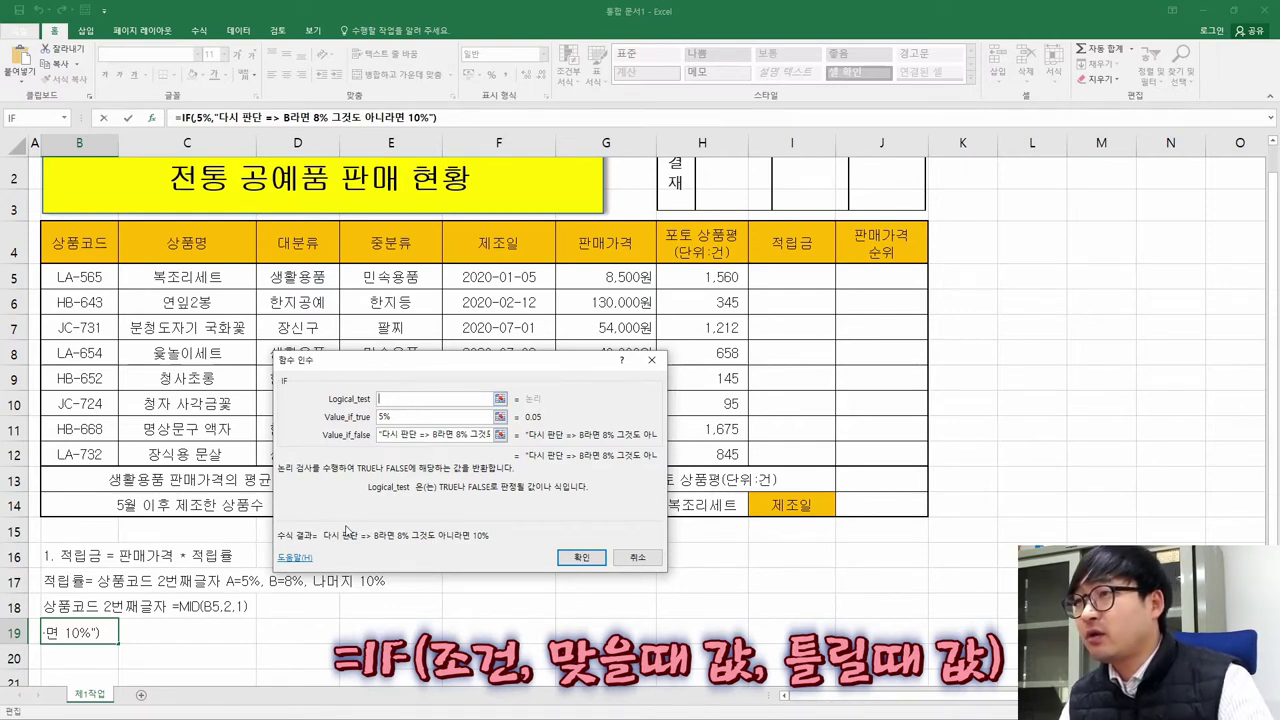
pyautogui.write('MID(')
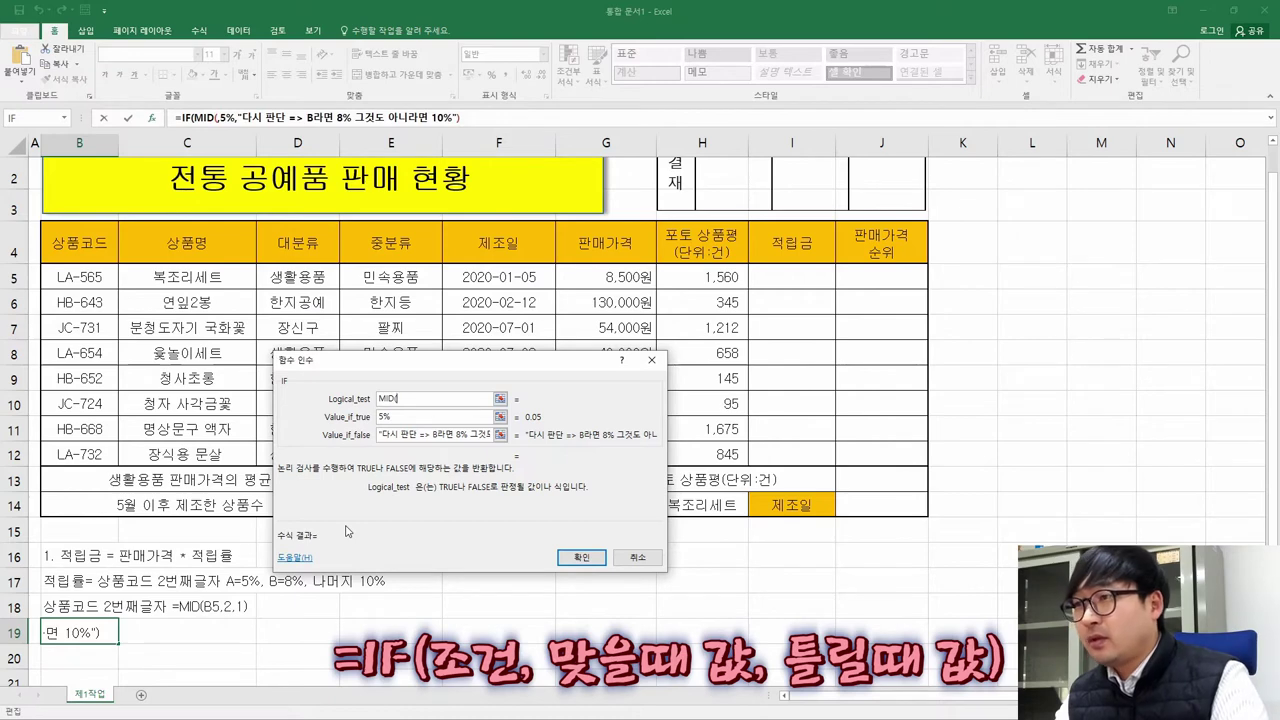
pyautogui.click(78, 279)
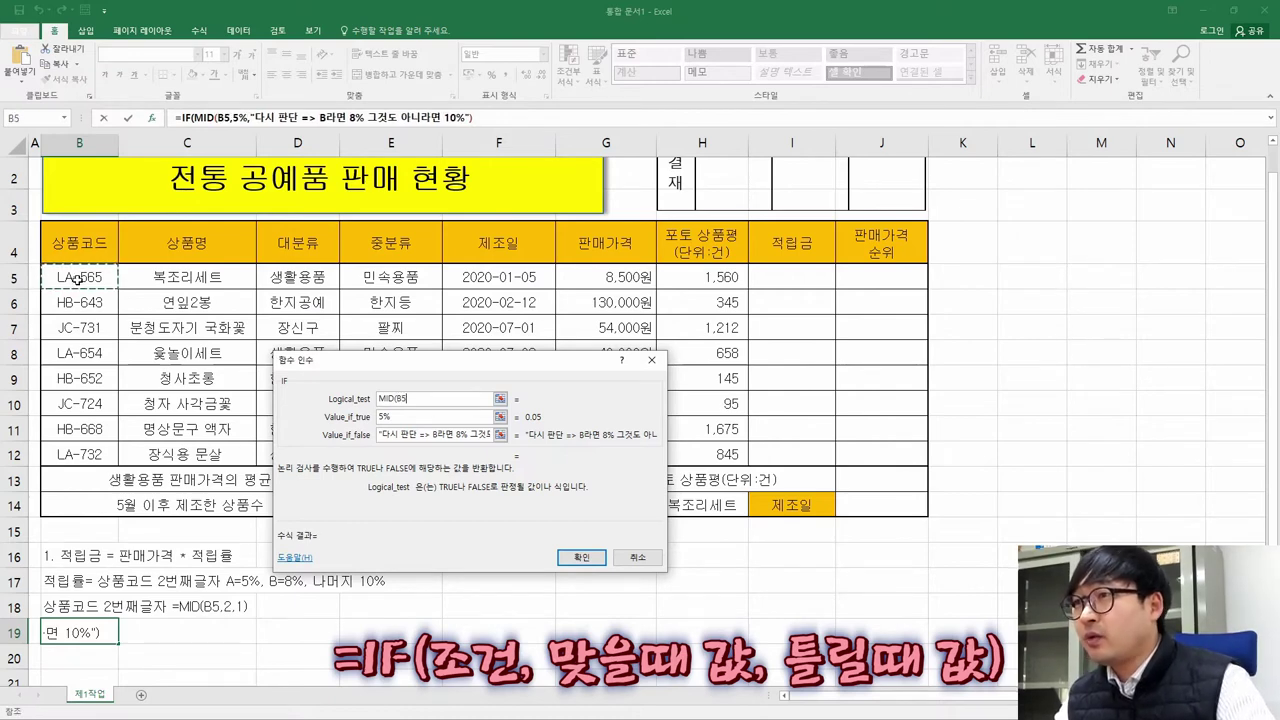
pyautogui.write(',2,')
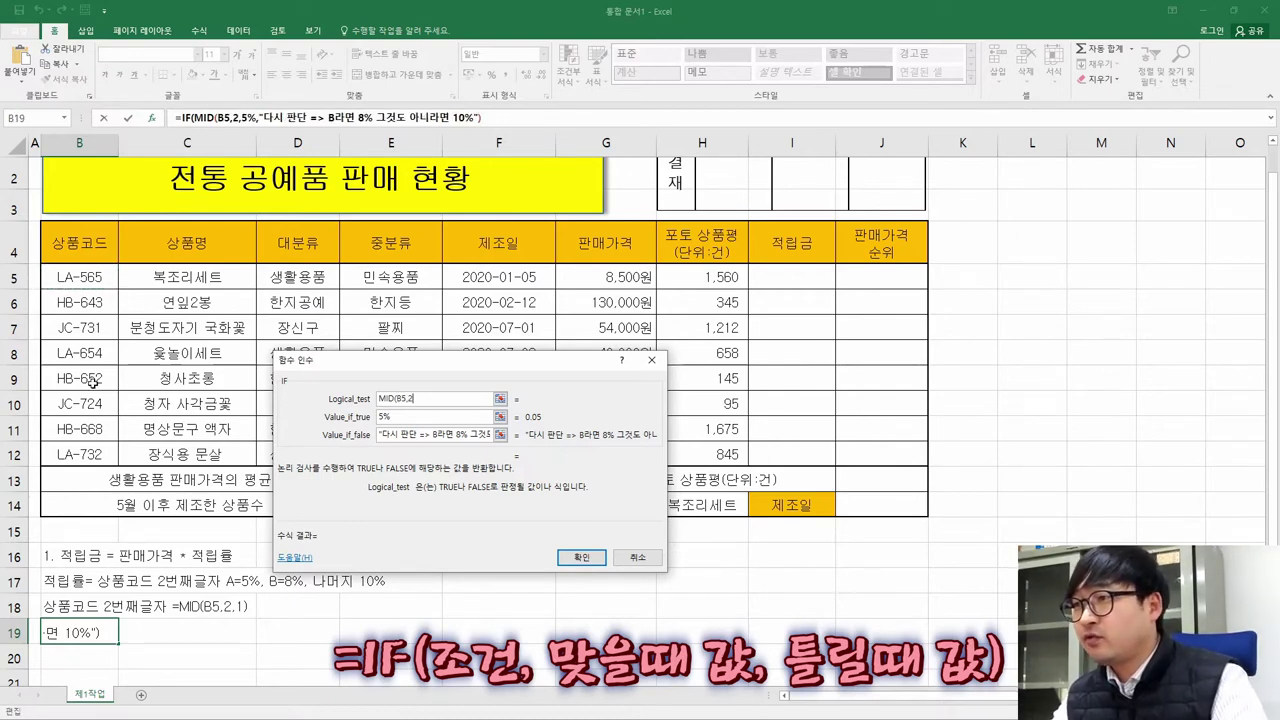
pyautogui.write('1)')
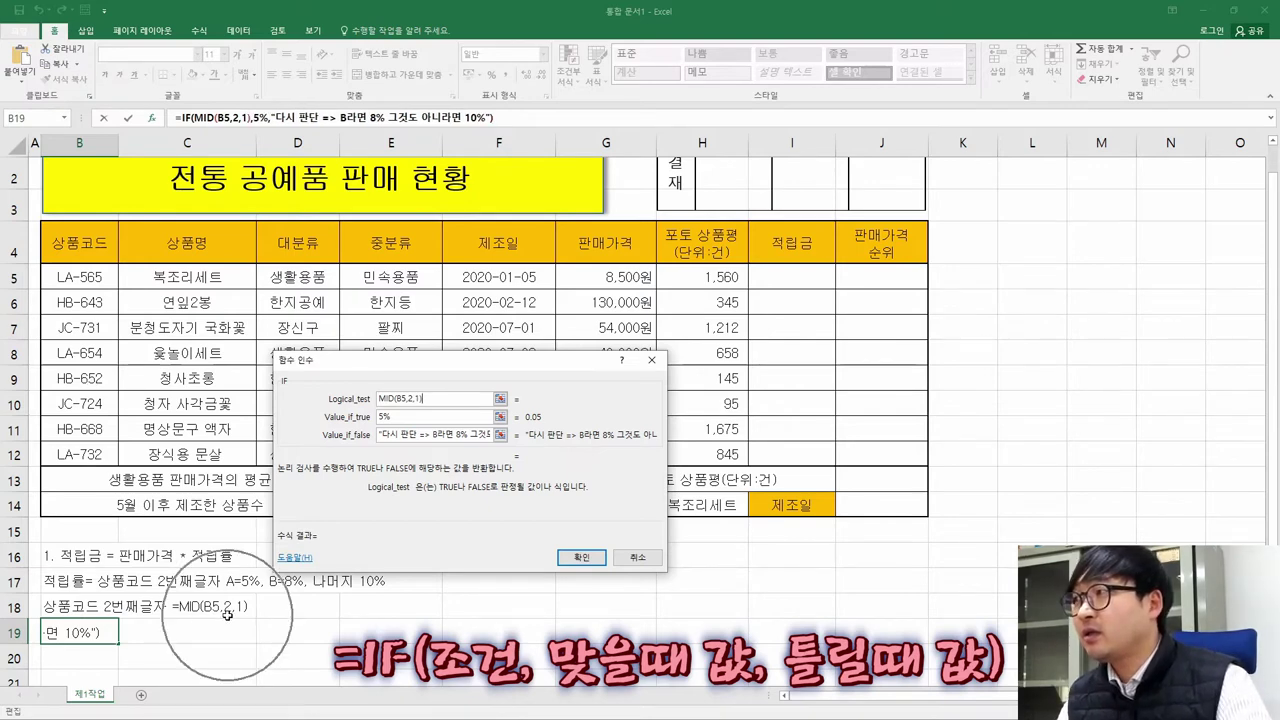
pyautogui.write('=A')
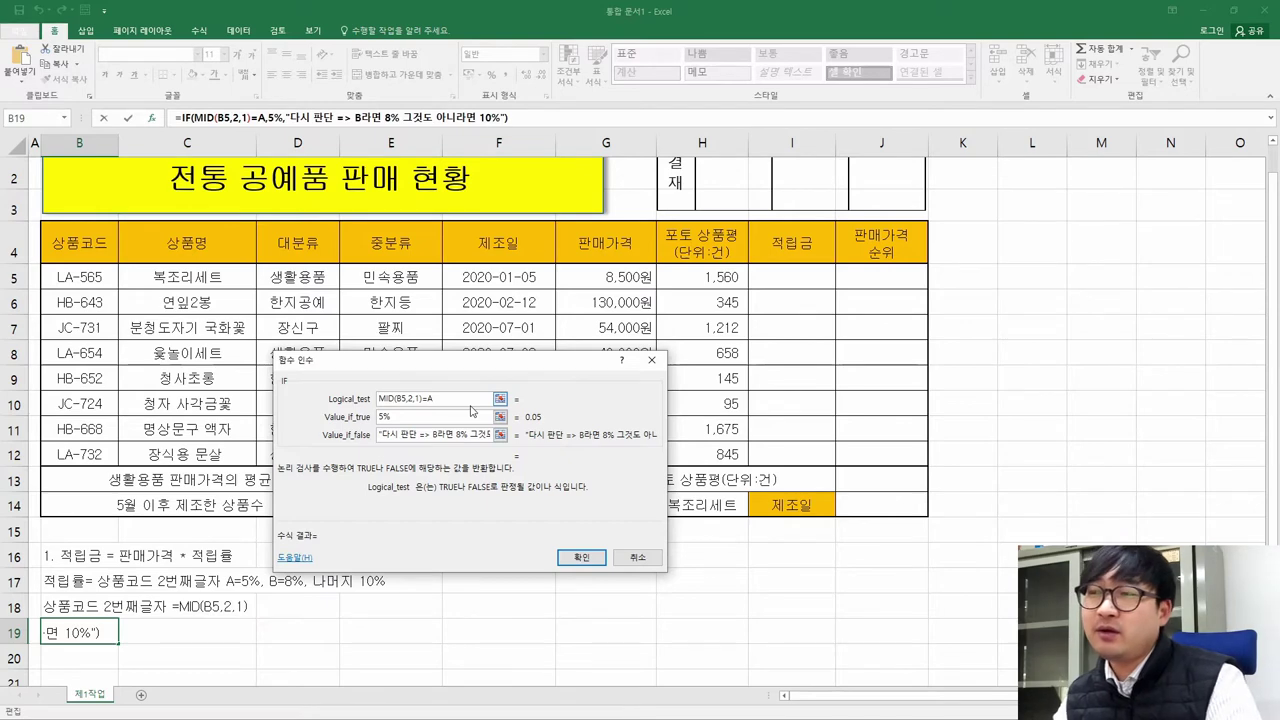
# Enclose the A in the Logical_test in double quotes, so it reads MID(B5,2,1)="A"
pyautogui.press('BackSpace')
pyautogui.write('"A')
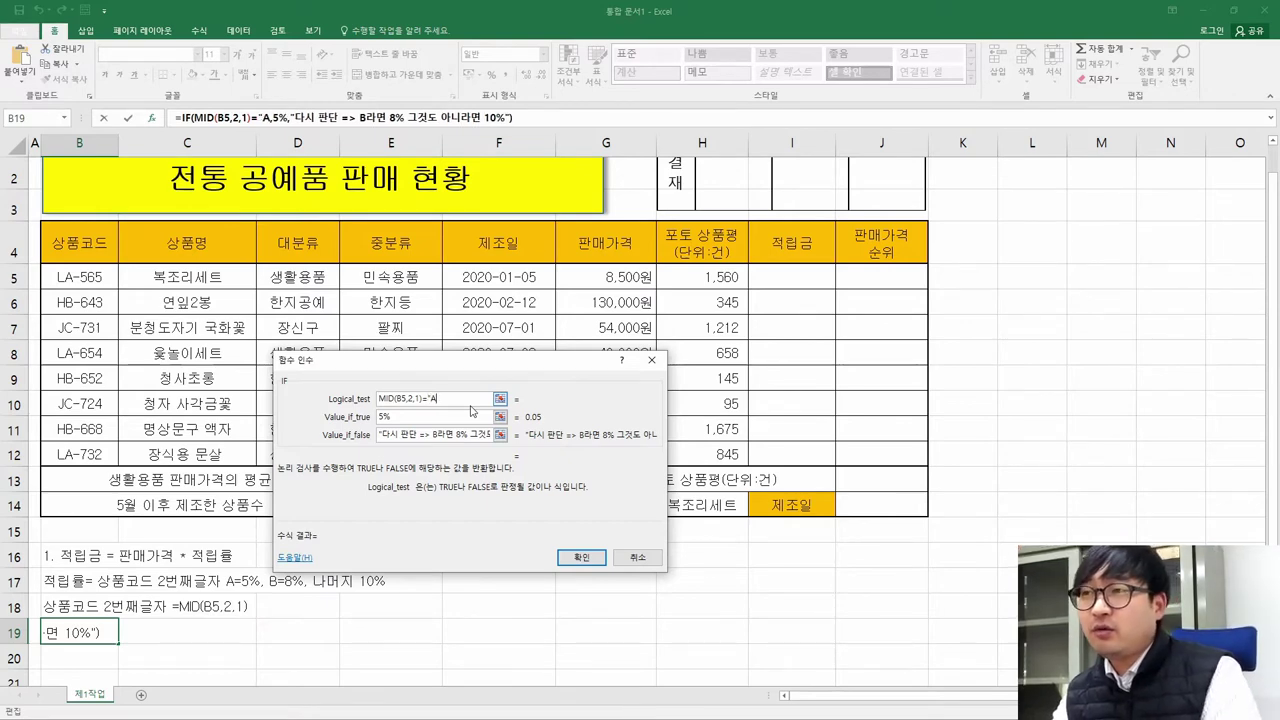
pyautogui.write('"')
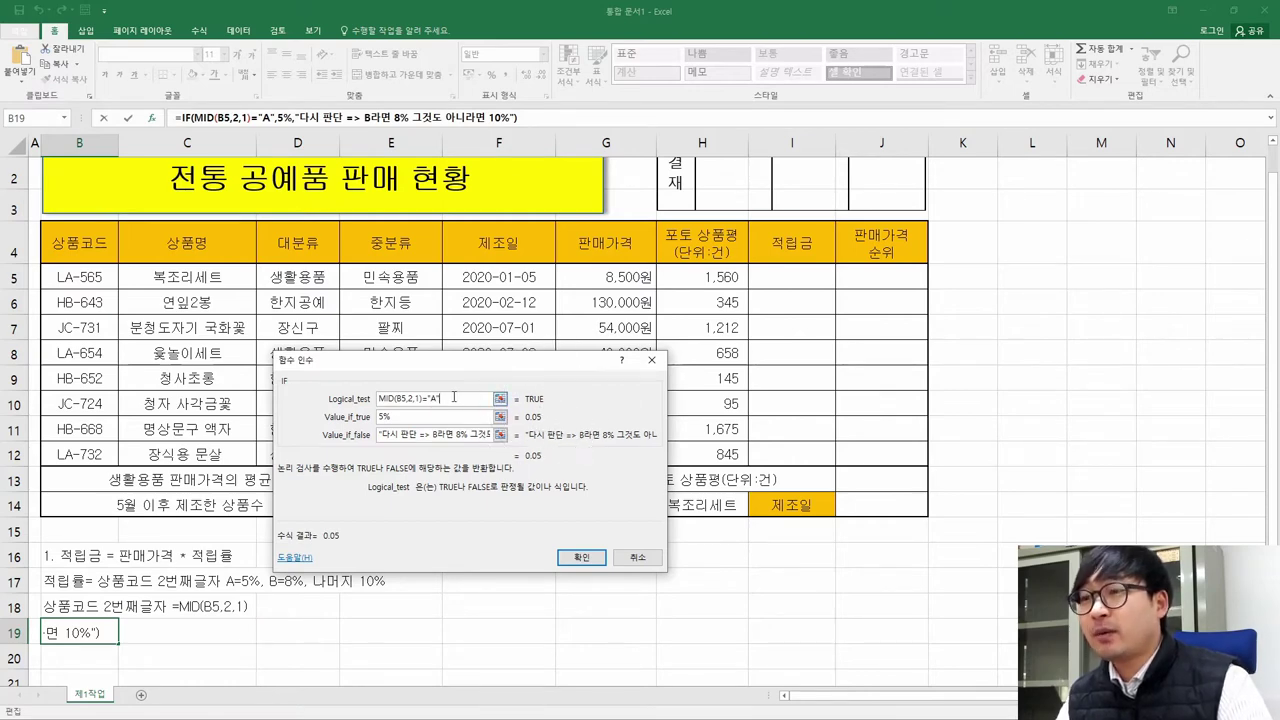
pyautogui.press('BackSpace')
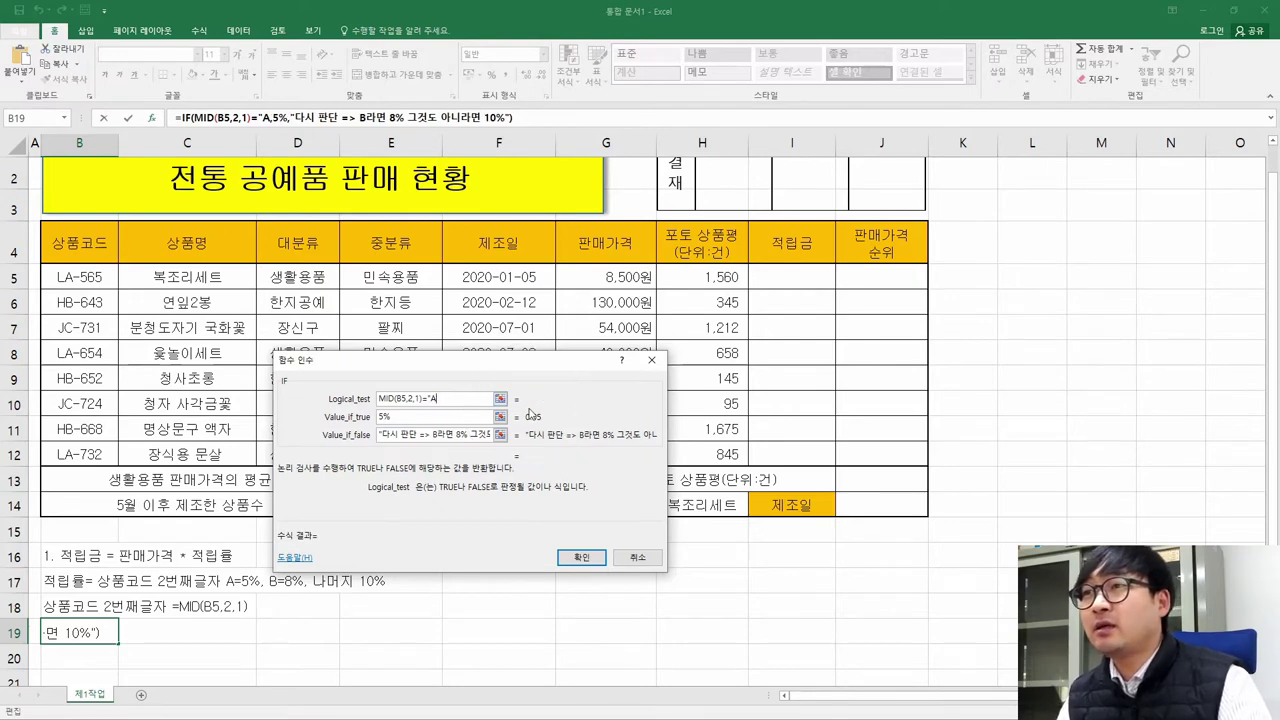
pyautogui.write('"')
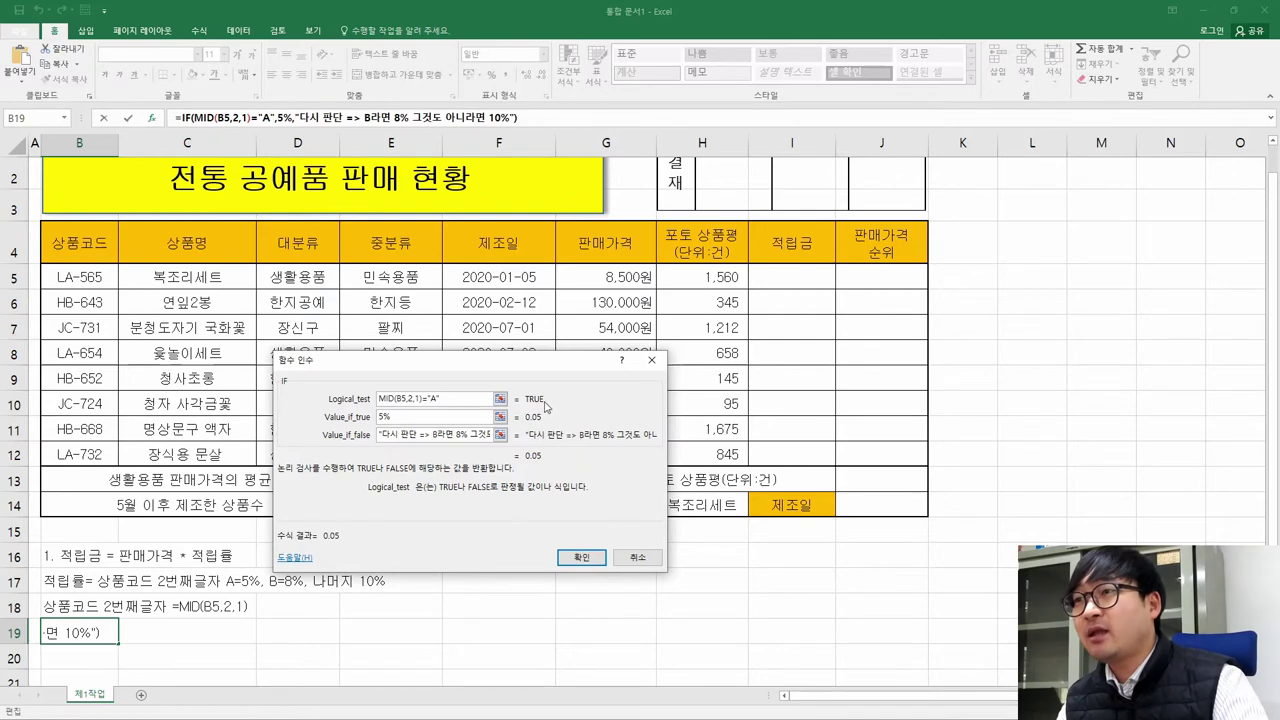
# Replace the opening quote and text 다시 판단 => in the Value_if_false placeholder with IF( to begin a nested IF
pyautogui.click(397, 420)
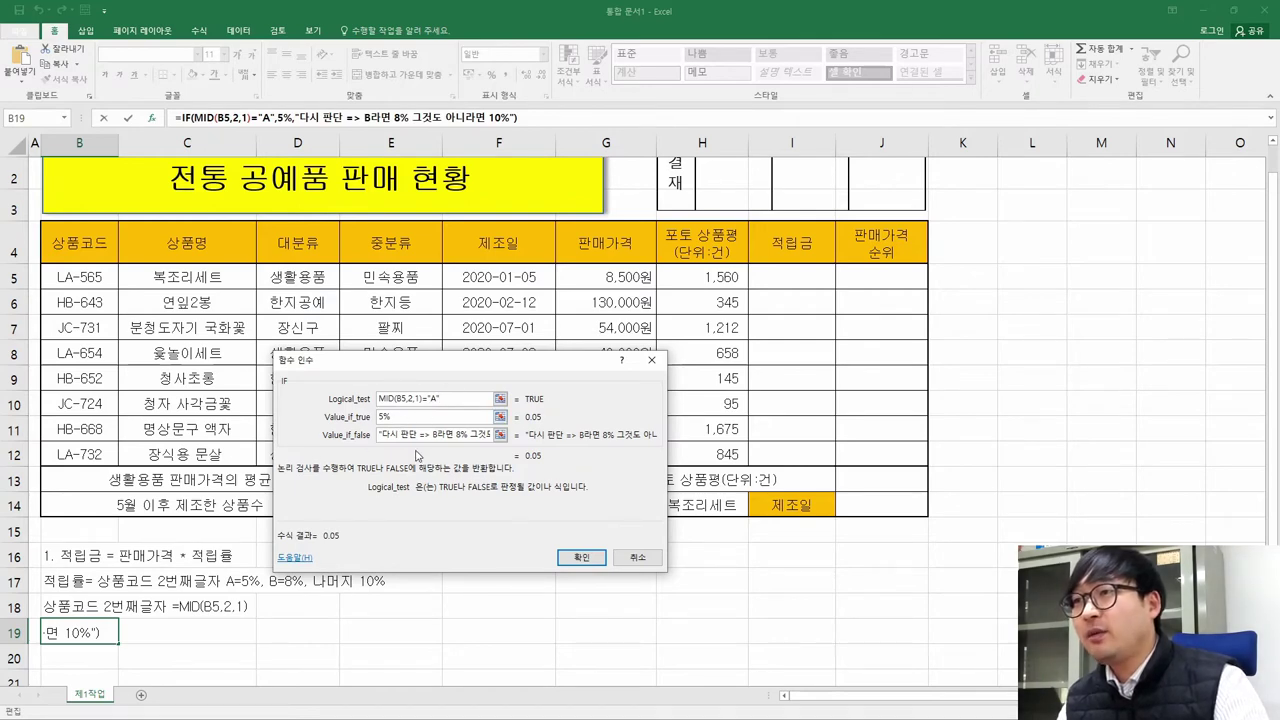
pyautogui.click(417, 439)
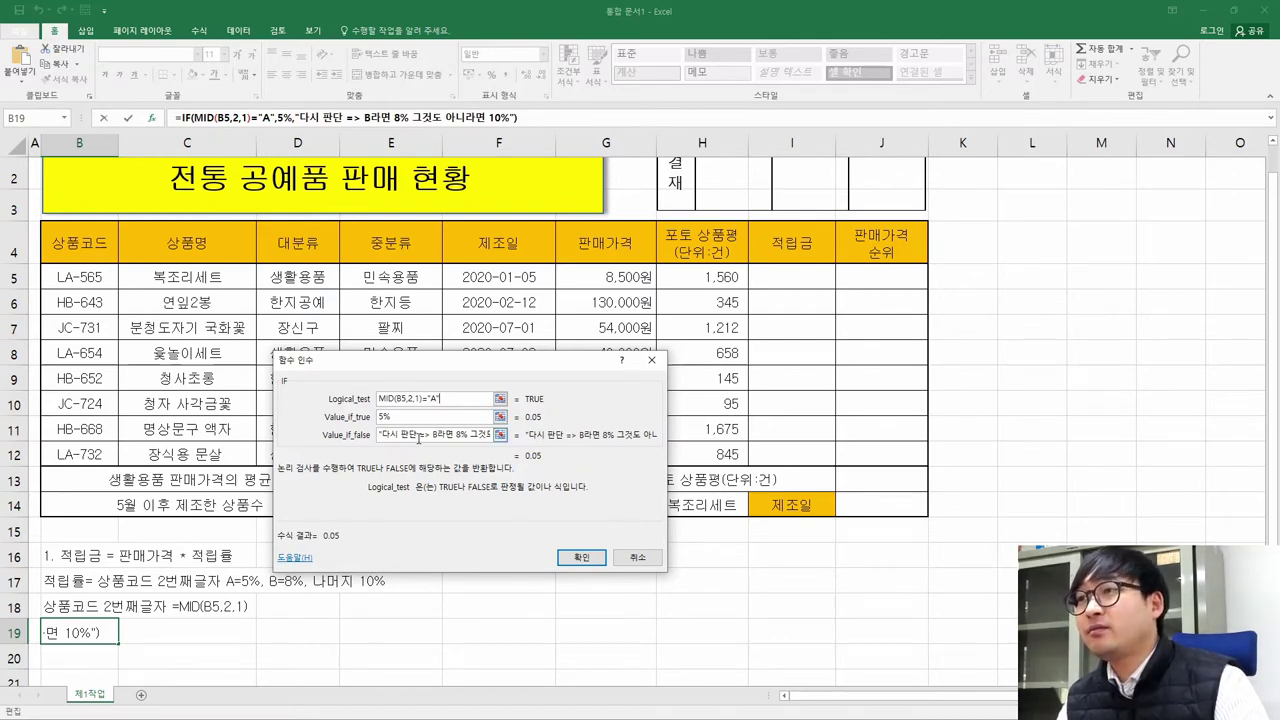
pyautogui.click(419, 399)
pyautogui.click(418, 435)
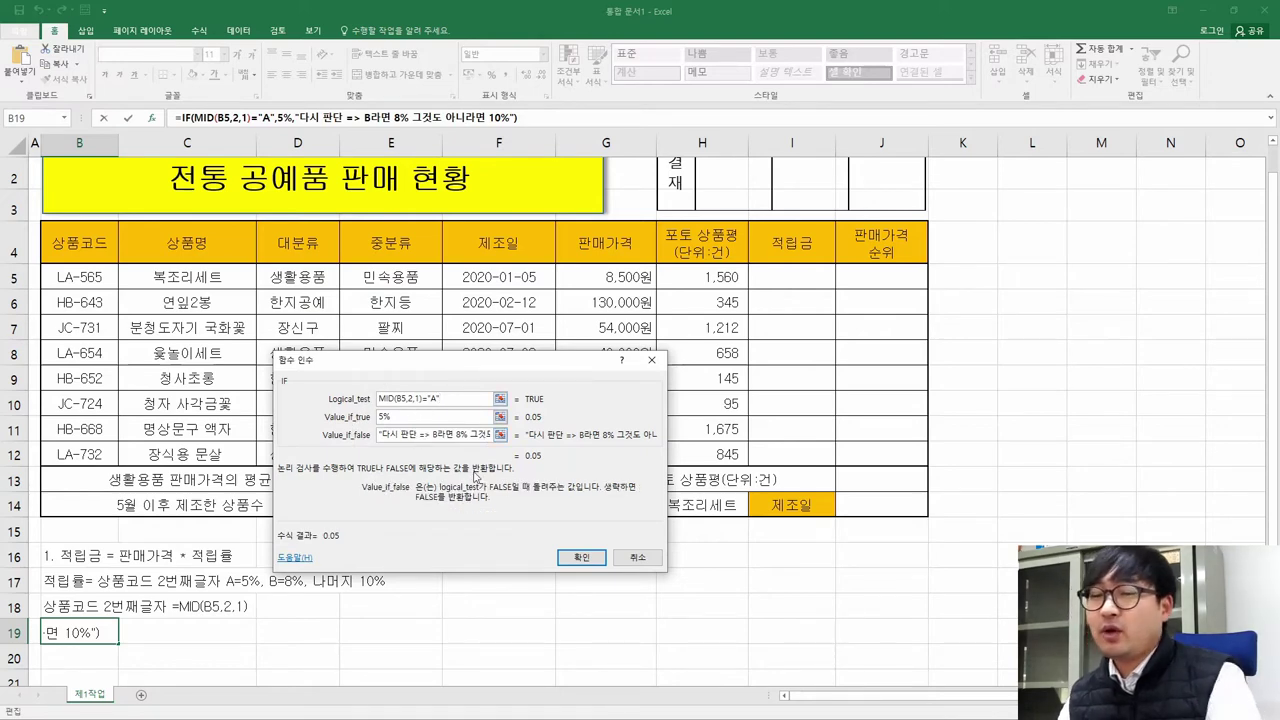
pyautogui.hotkey('shift', 'Home')
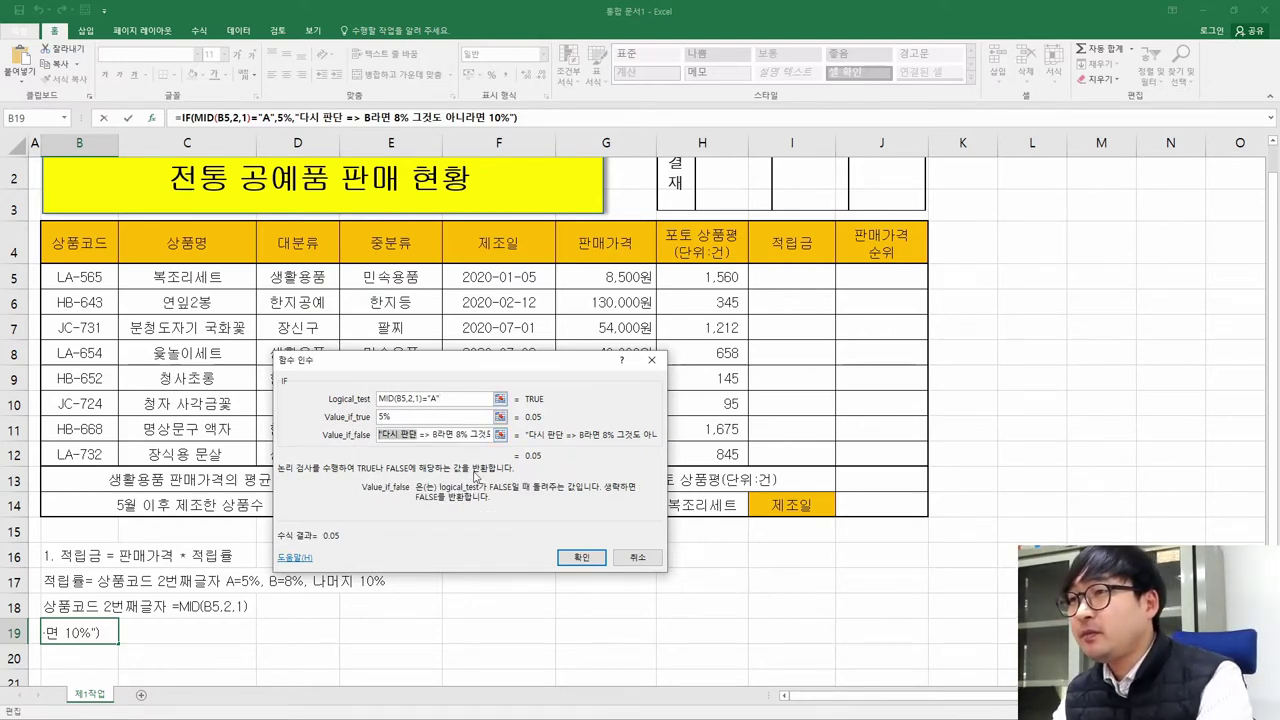
pyautogui.write('IF')
pyautogui.press('Delete')
pyautogui.press('Delete')
pyautogui.press('Delete')
pyautogui.press('Delete')
pyautogui.write('(')
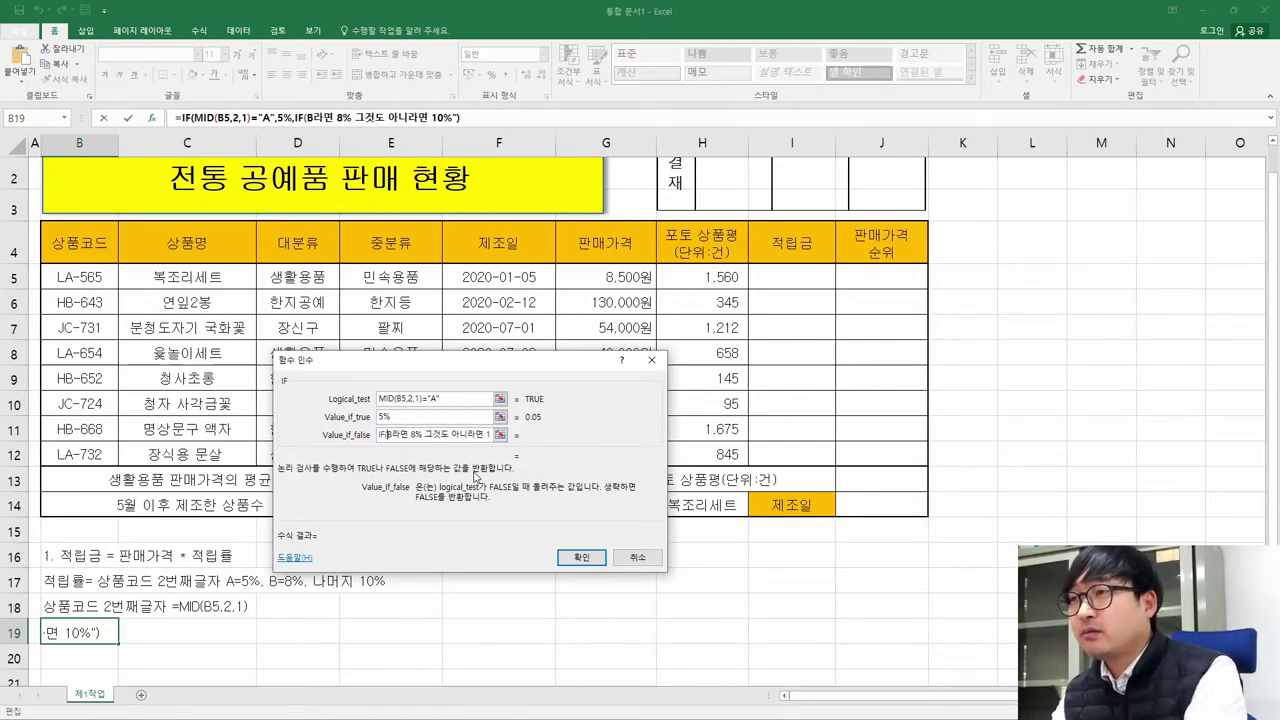
# Copy MID(B5,2,1)= from the Logical_test into the nested IF, directly before the B in Value_if_false
pyautogui.click(422, 399)
pyautogui.hotkey('ctrl', 'a')
pyautogui.hotkey('ctrl', 'c')
pyautogui.click(392, 434)
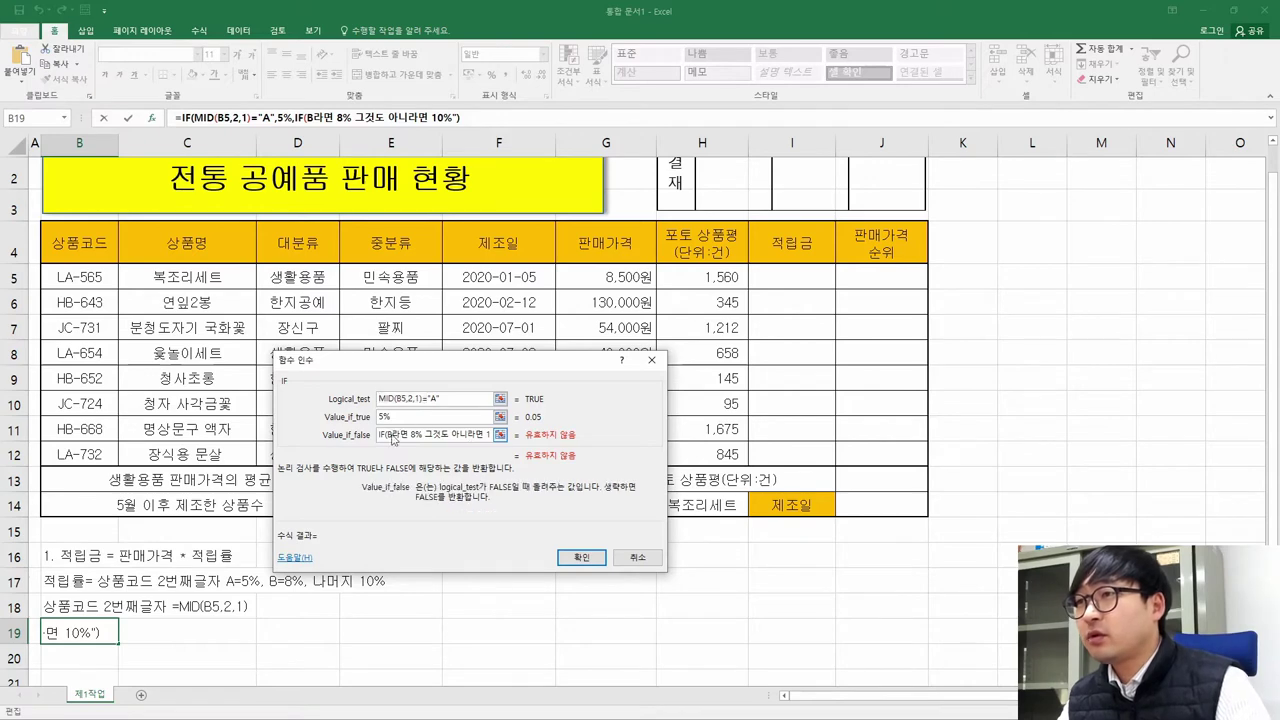
pyautogui.hotkey('ctrl', 'v')
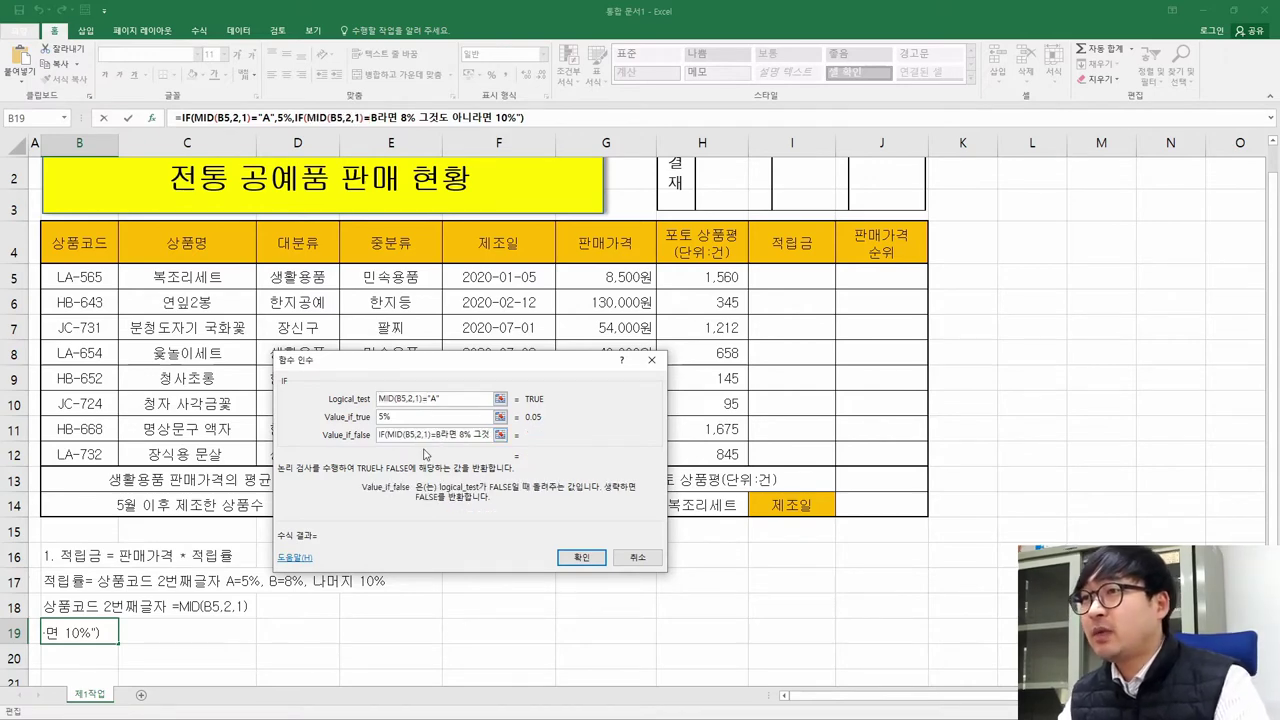
# Complete the nested condition as MID(B5,2,1)="B" without 라면, and separate 8% with commas as its true value
pyautogui.write('"')
pyautogui.press('Right')
pyautogui.write('"')
pyautogui.press('Delete')
pyautogui.press('Delete')
pyautogui.press('Delete')
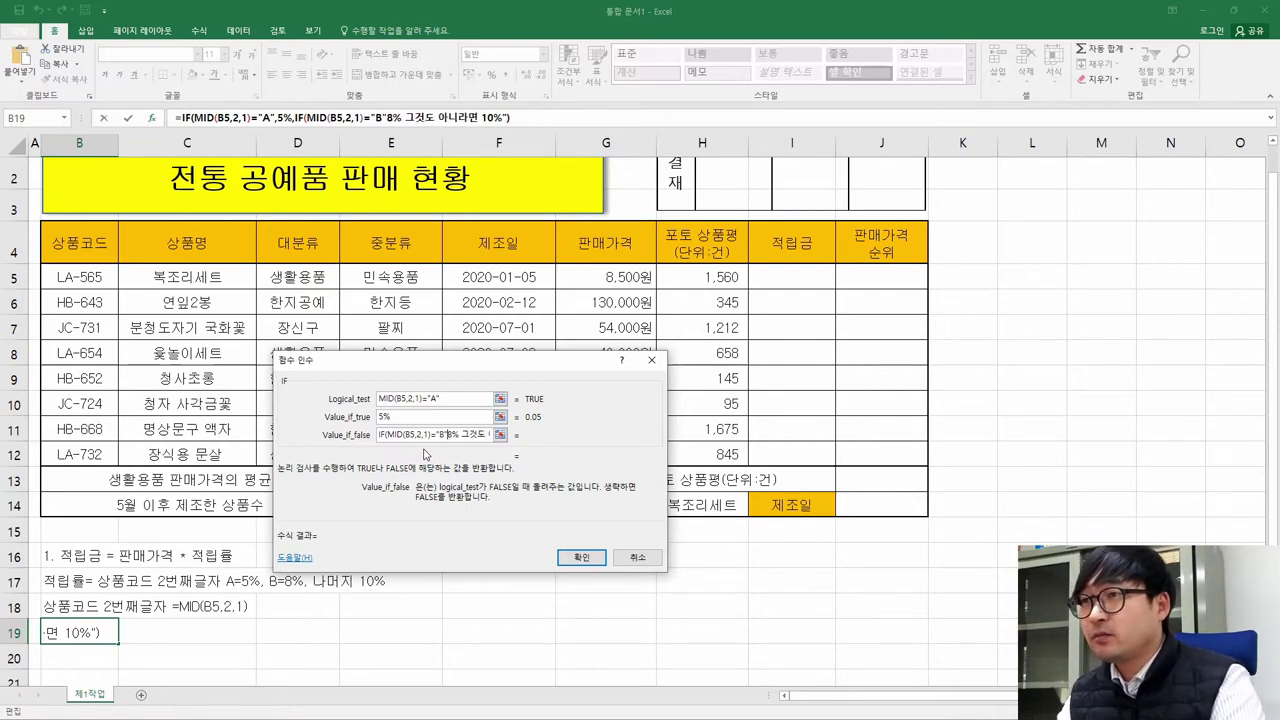
pyautogui.write(',2')
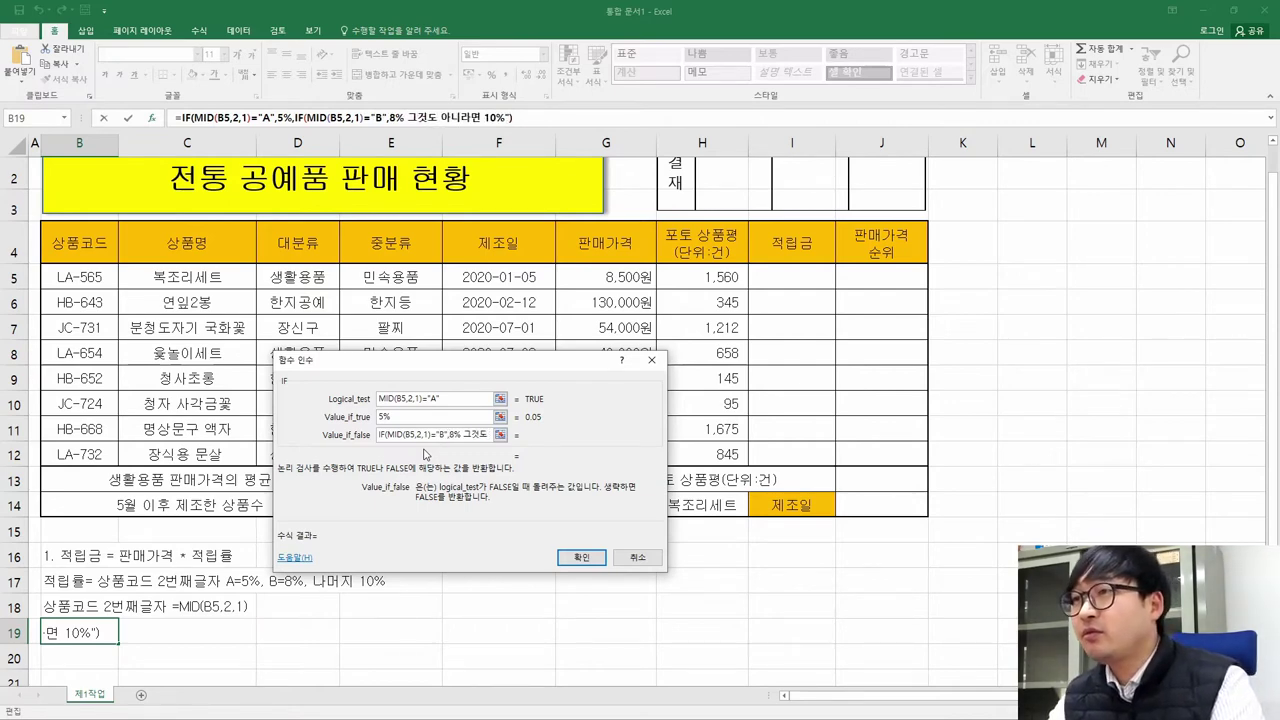
pyautogui.write(',')
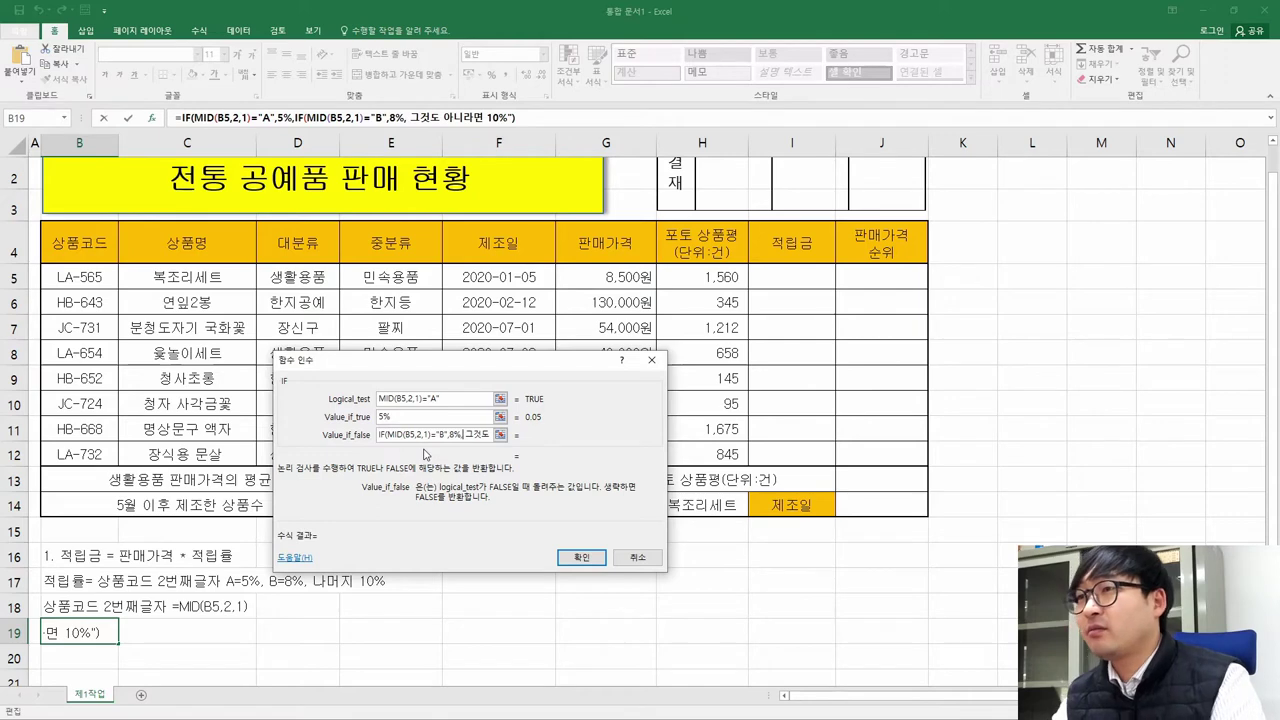
# Remove the words 그것도 아니라면 and the closing quote so 10% is the nested IF's last argument
pyautogui.press('End')
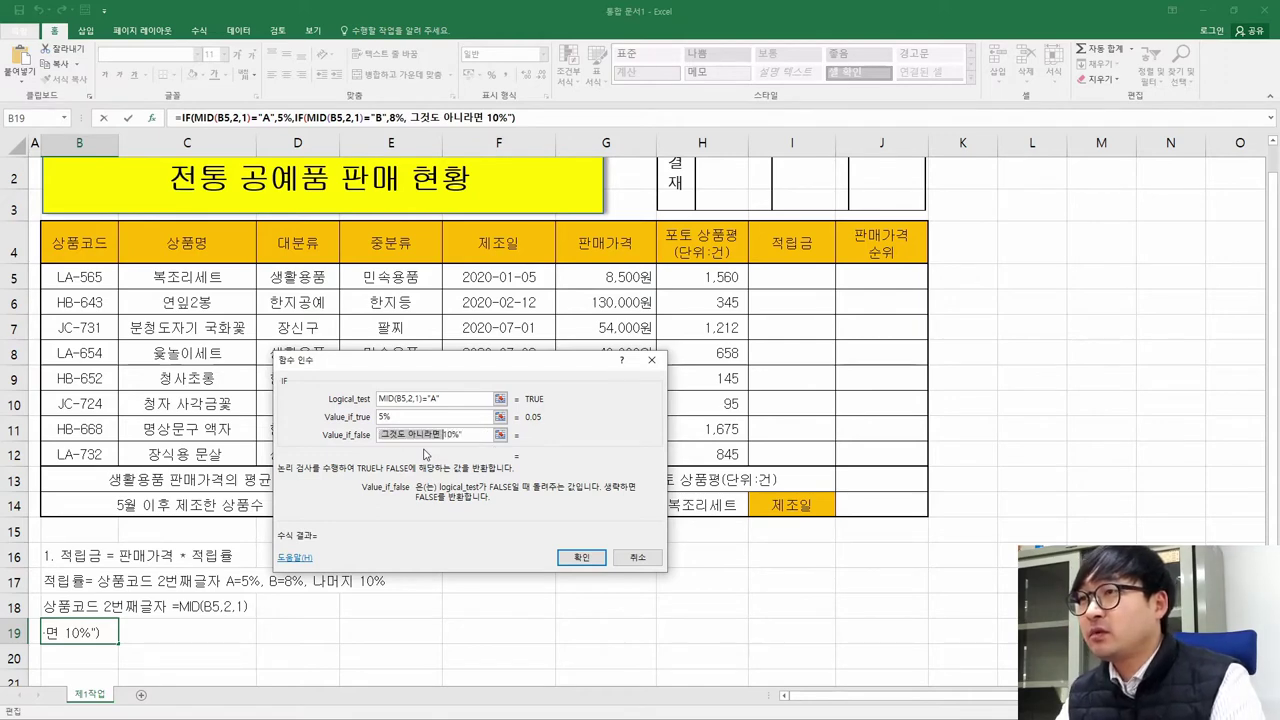
pyautogui.press('BackSpace')
pyautogui.press('End')
pyautogui.press('BackSpace')
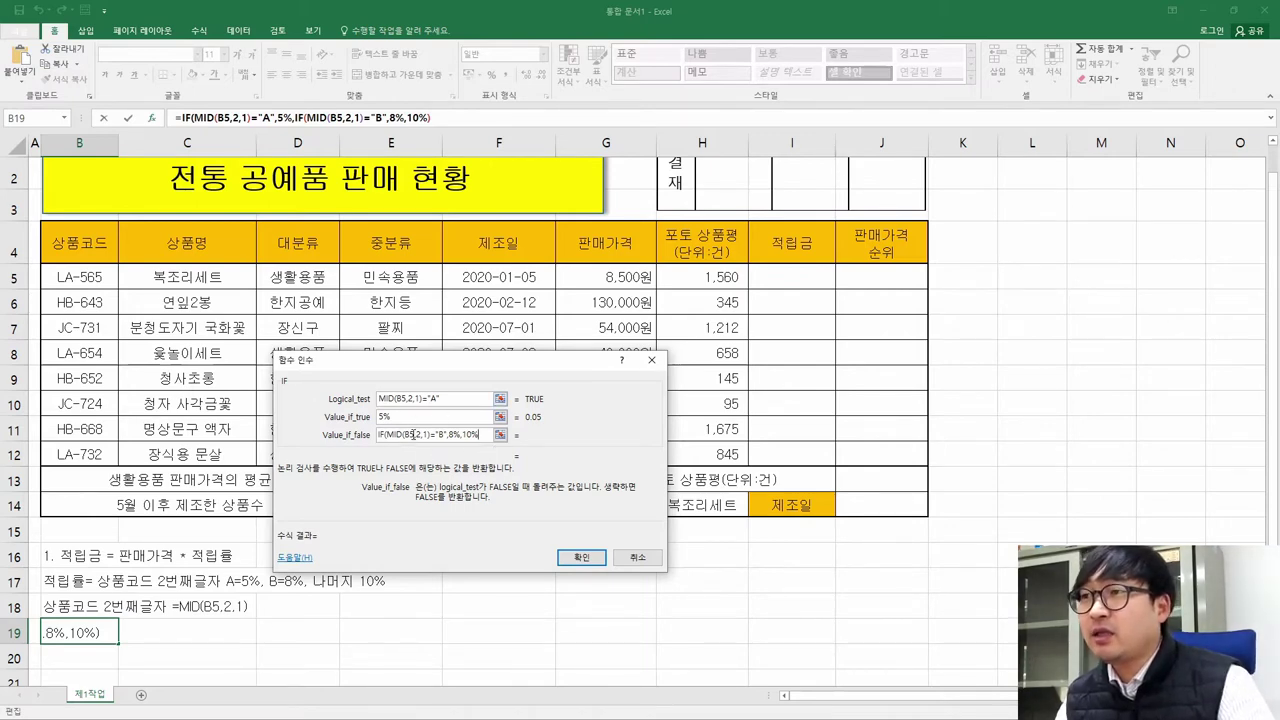
pyautogui.click(389, 399)
pyautogui.click(397, 398)
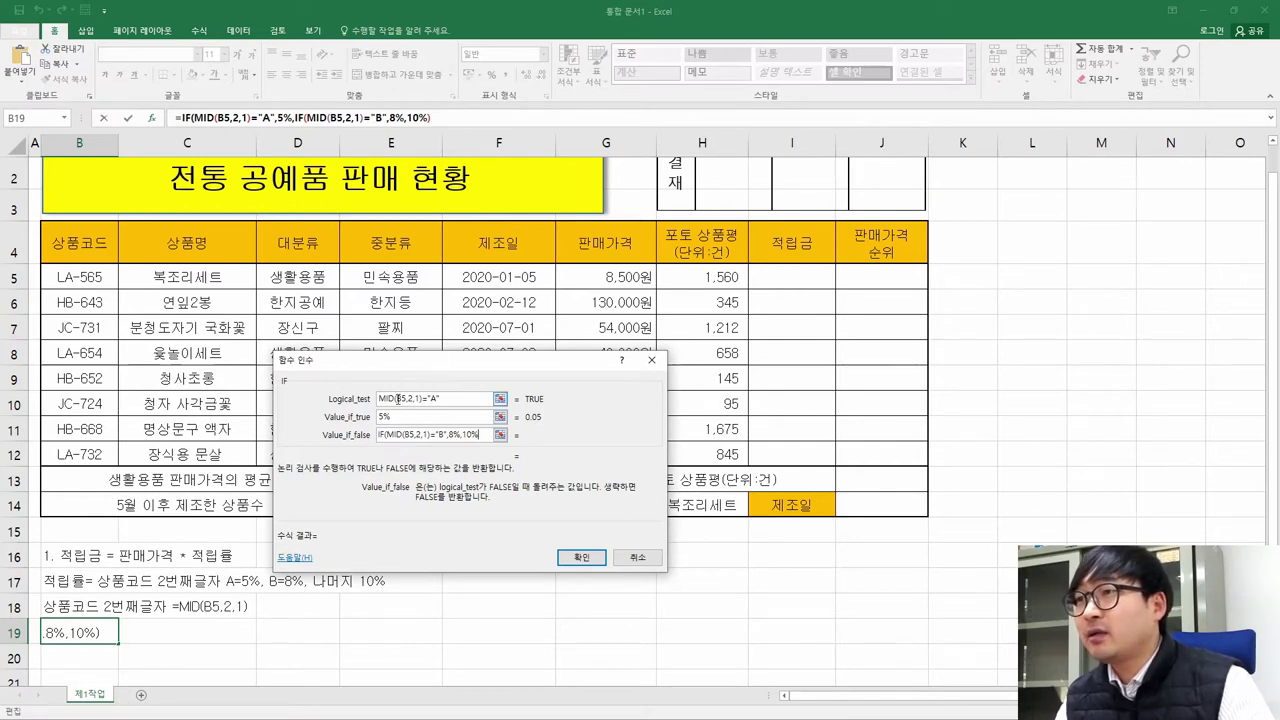
pyautogui.click(408, 401)
pyautogui.click(417, 400)
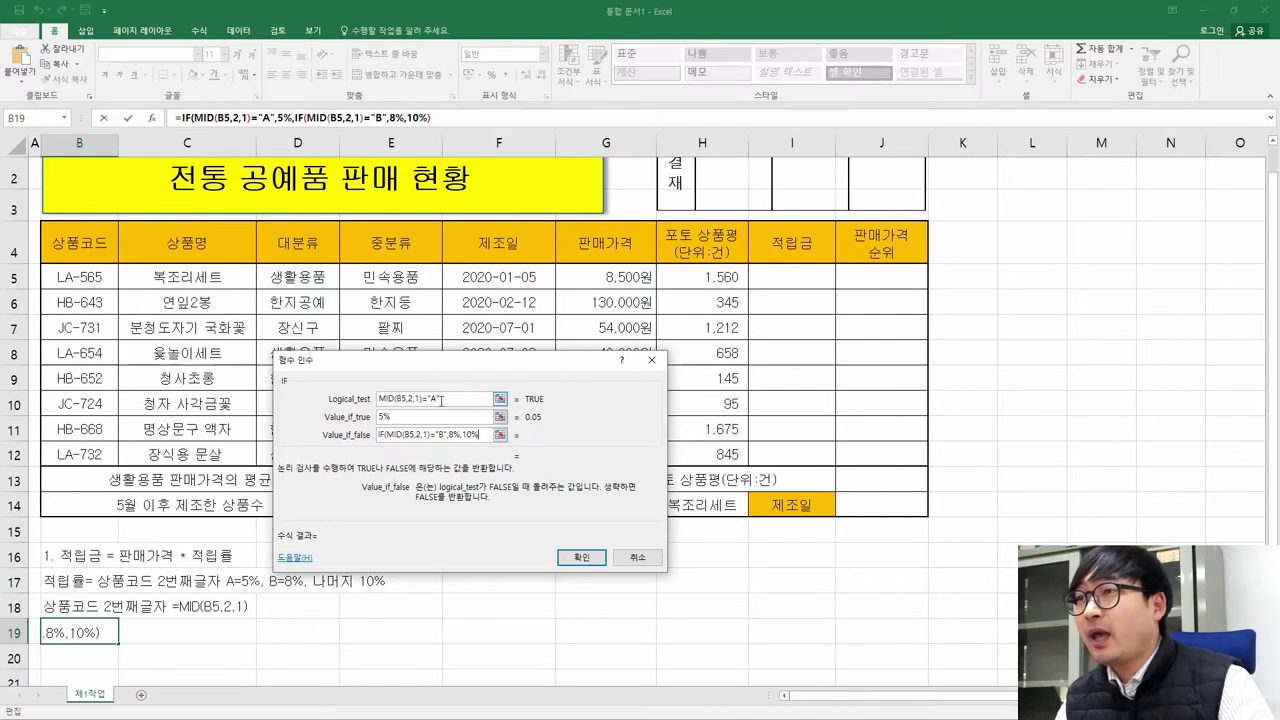
pyautogui.click(396, 418)
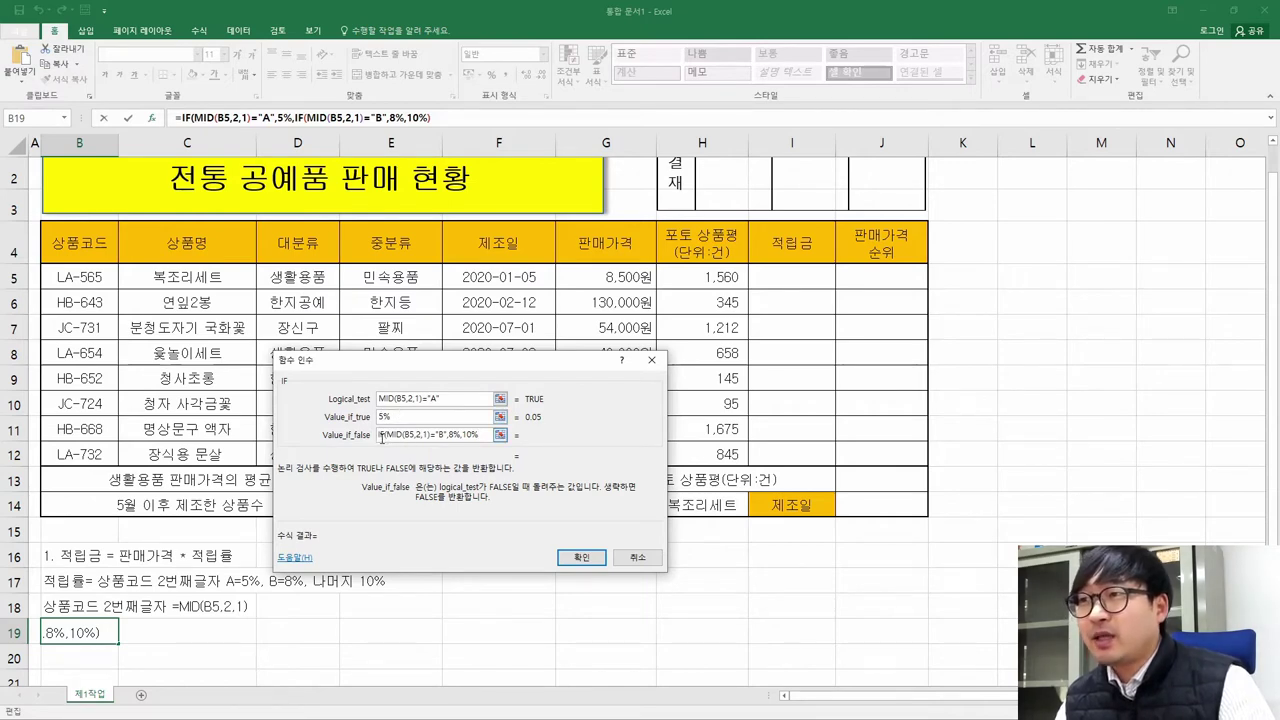
pyautogui.click(433, 437)
pyautogui.click(478, 437)
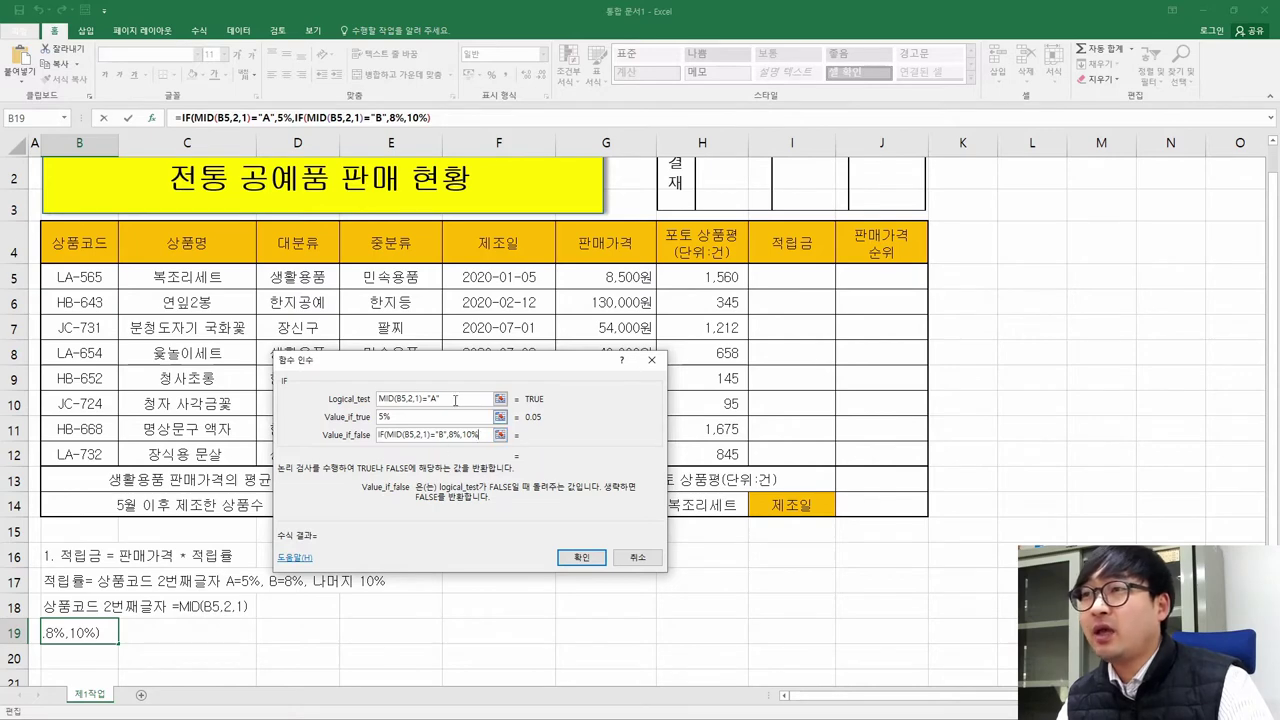
# Apply the IF function to B19 and accept the proposed correction that adds the missing closing parenthesis
pyautogui.click(588, 559)
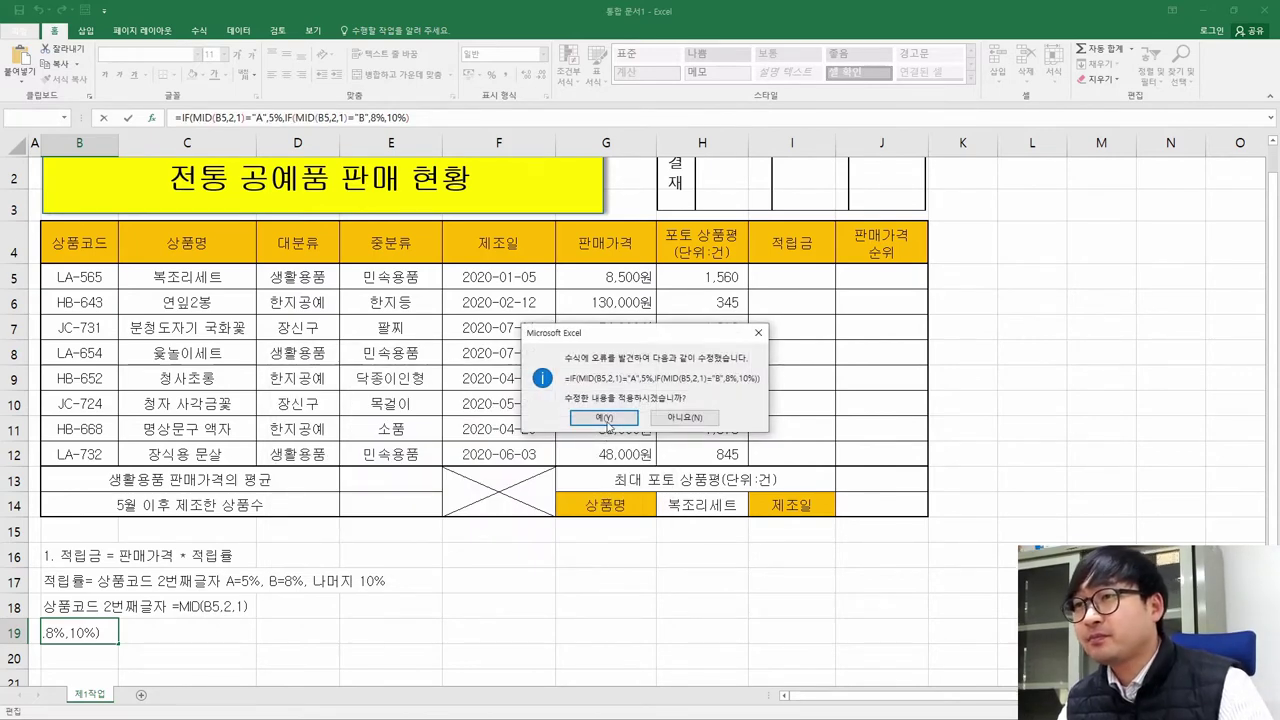
pyautogui.click(604, 417)
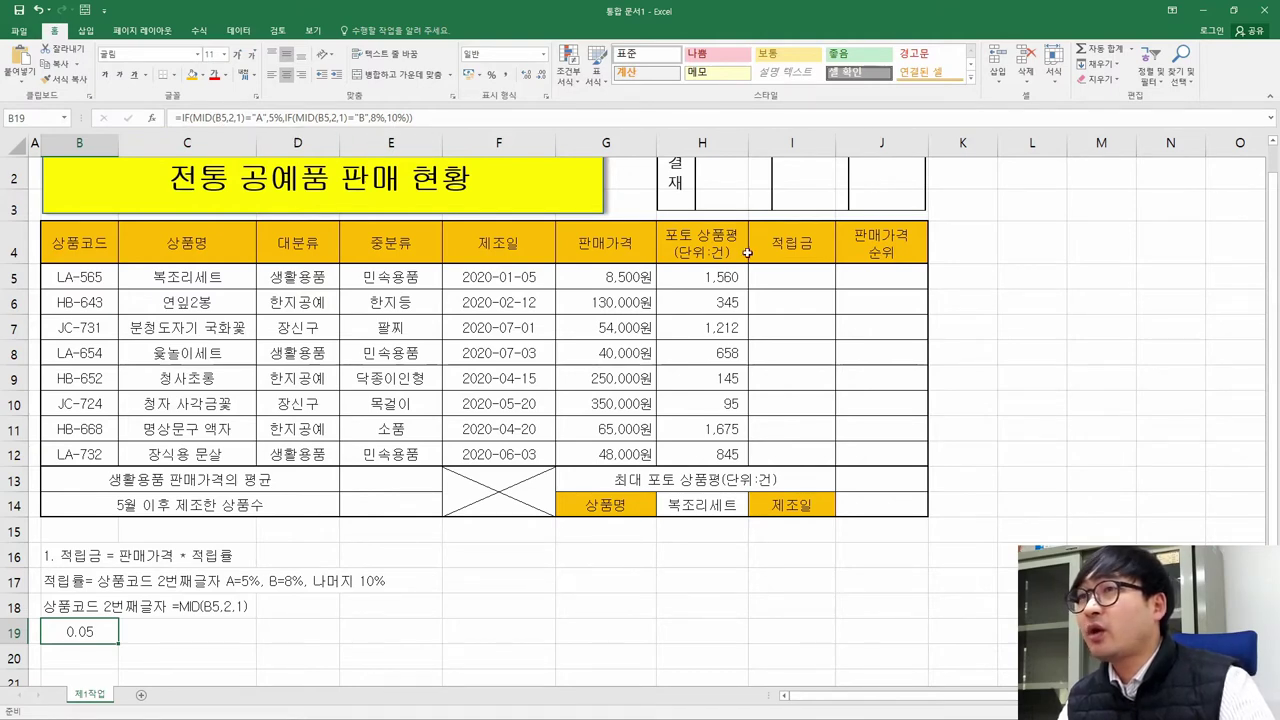
# Copy the nested IF formula from B19 into I5, and turn B19 into a text note with a leading apostrophe
pyautogui.click(872, 278)
pyautogui.click(812, 278)
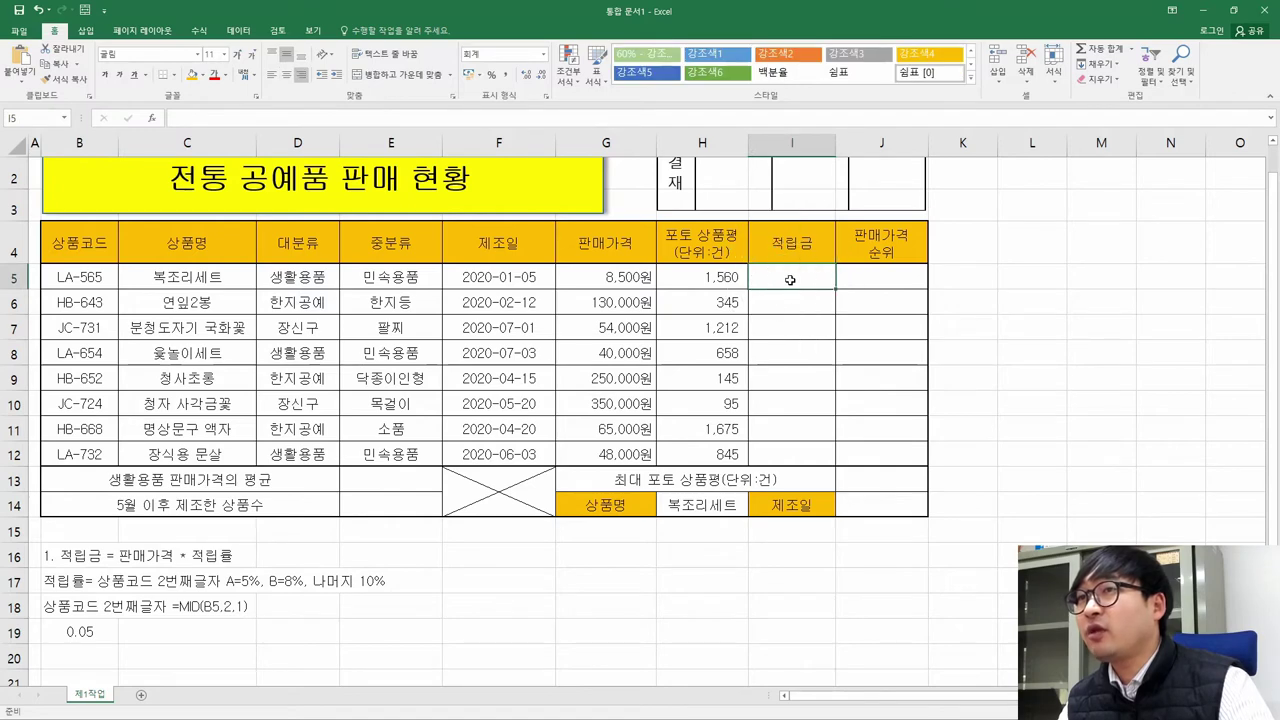
pyautogui.click(82, 634)
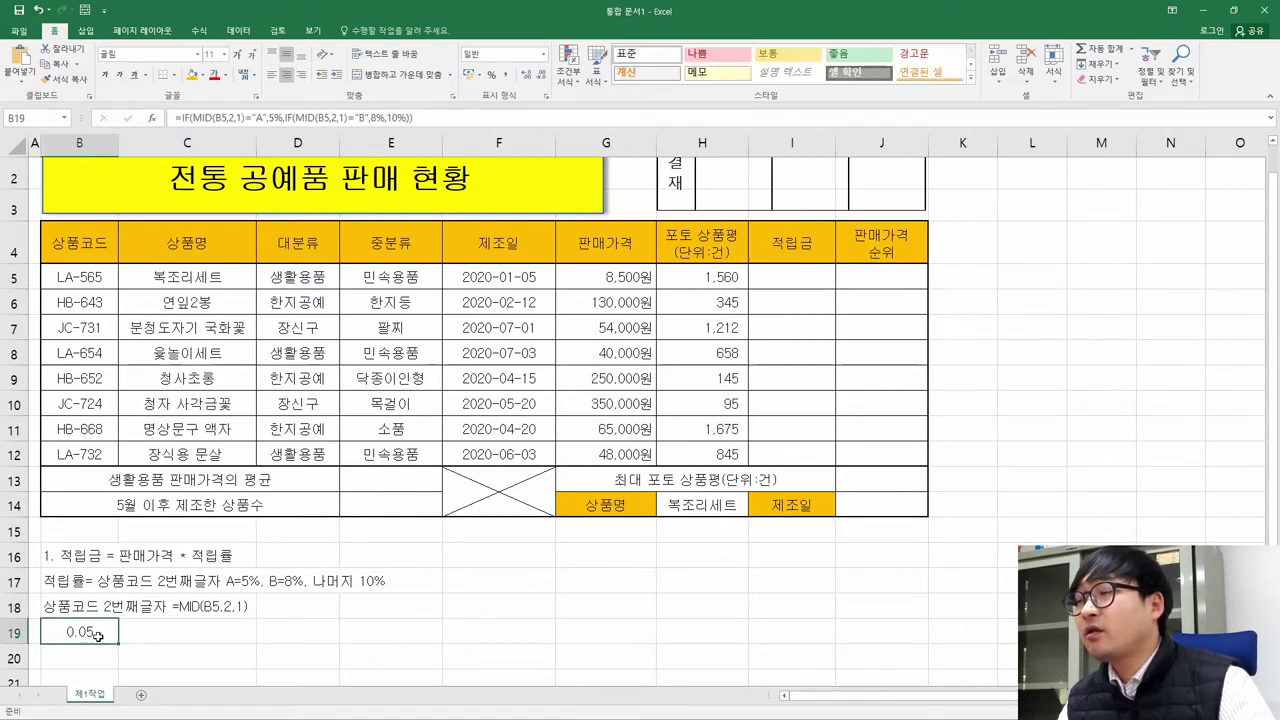
pyautogui.click(794, 276)
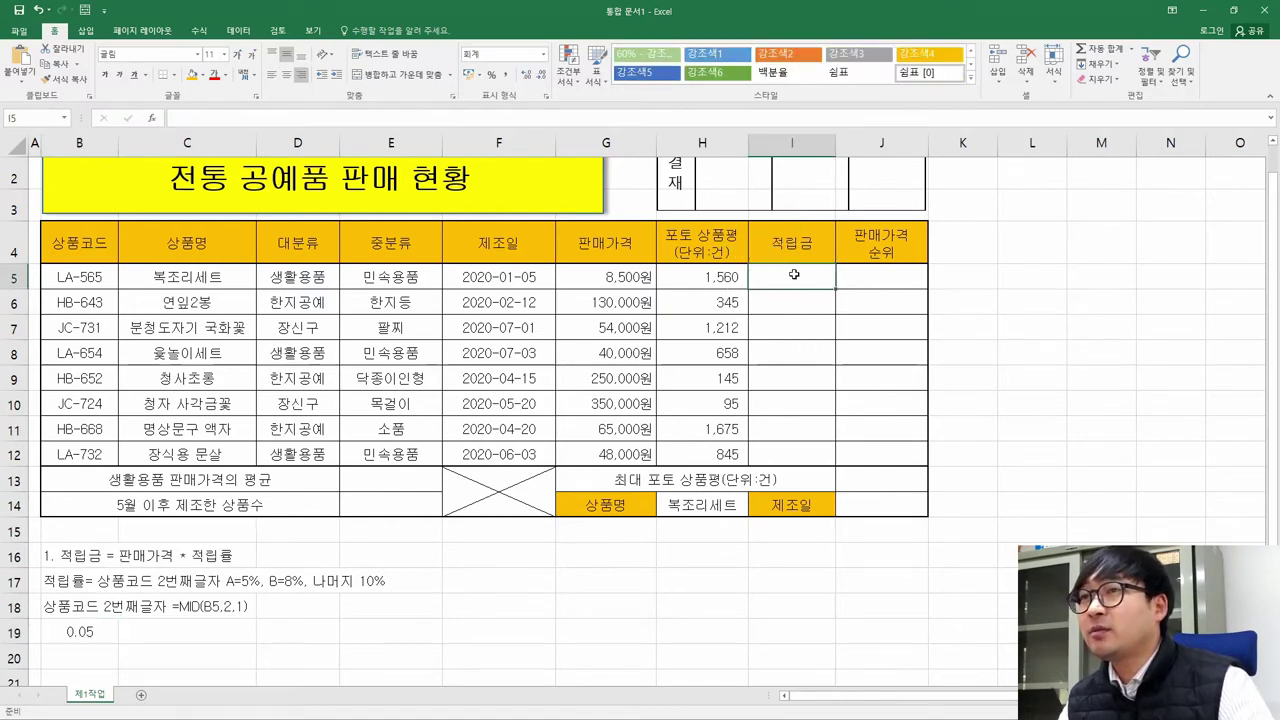
pyautogui.hotkey('ctrl', 'v')
pyautogui.click(72, 625)
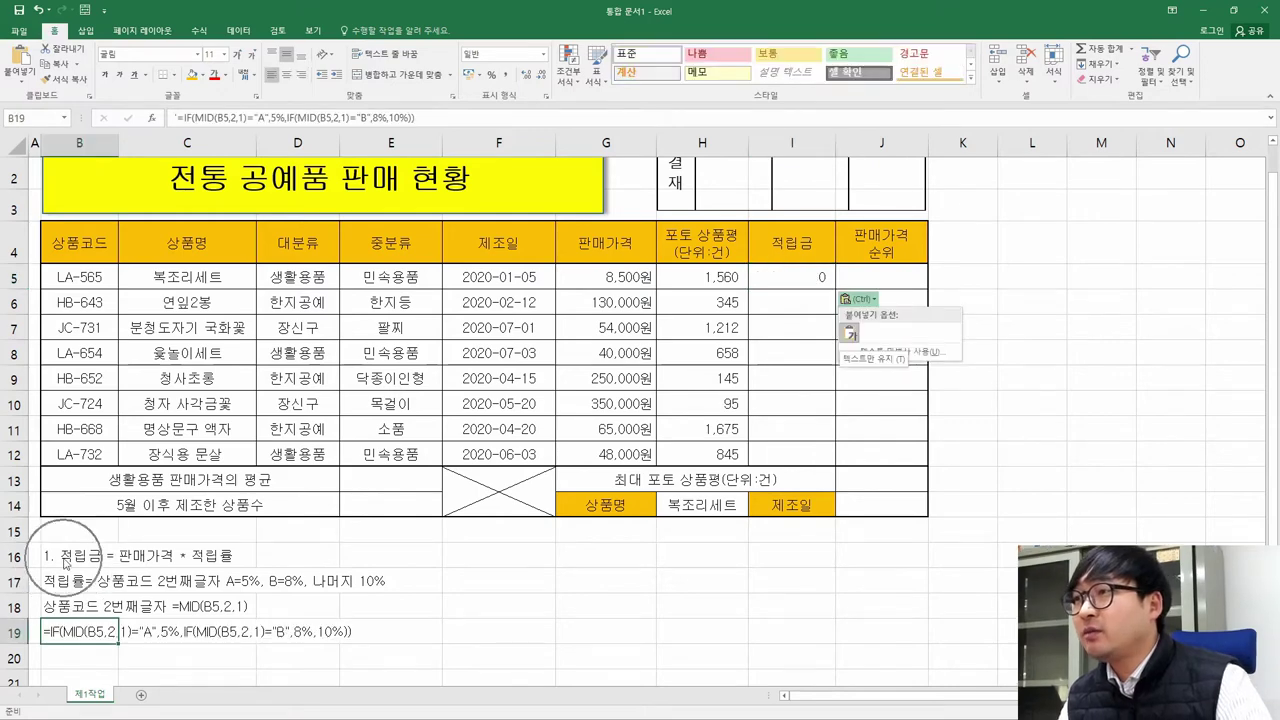
# Restart the first 적립금 formula in I5 with the selling price multiplied by the rate, beginning with =G5*
pyautogui.click(796, 284)
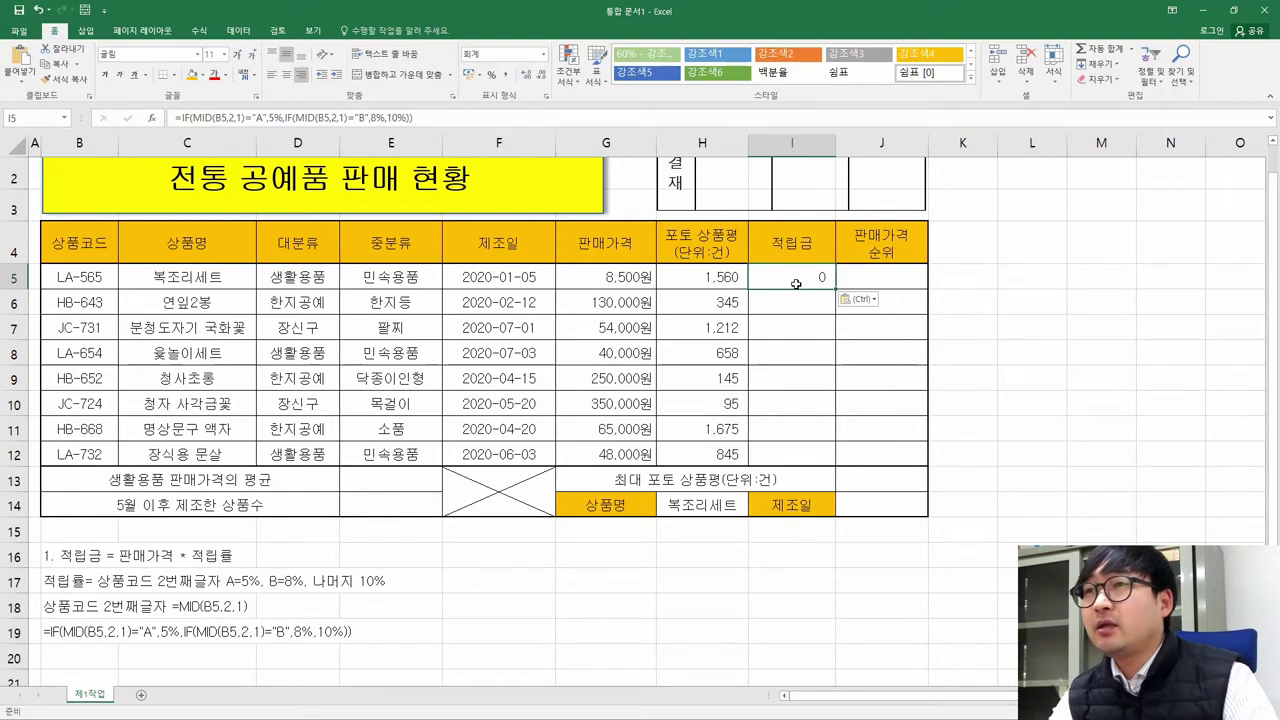
pyautogui.write('=')
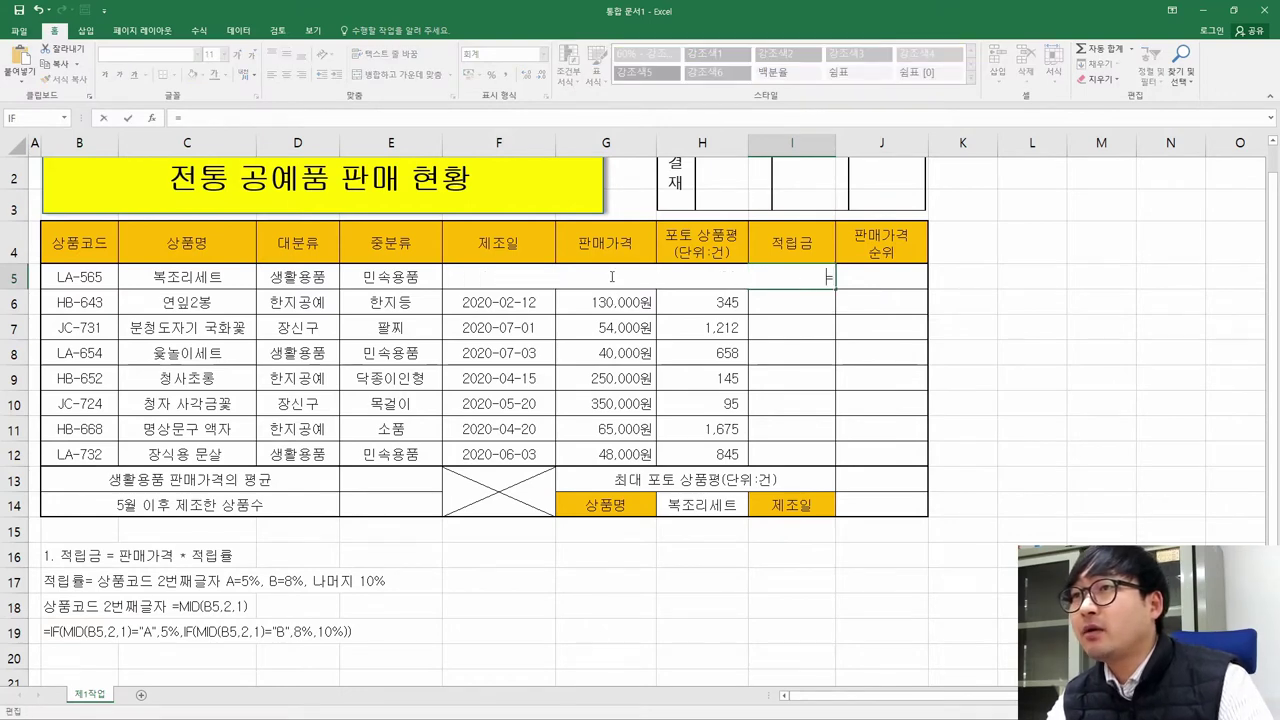
pyautogui.click(597, 296)
pyautogui.press('Up')
pyautogui.write('=')
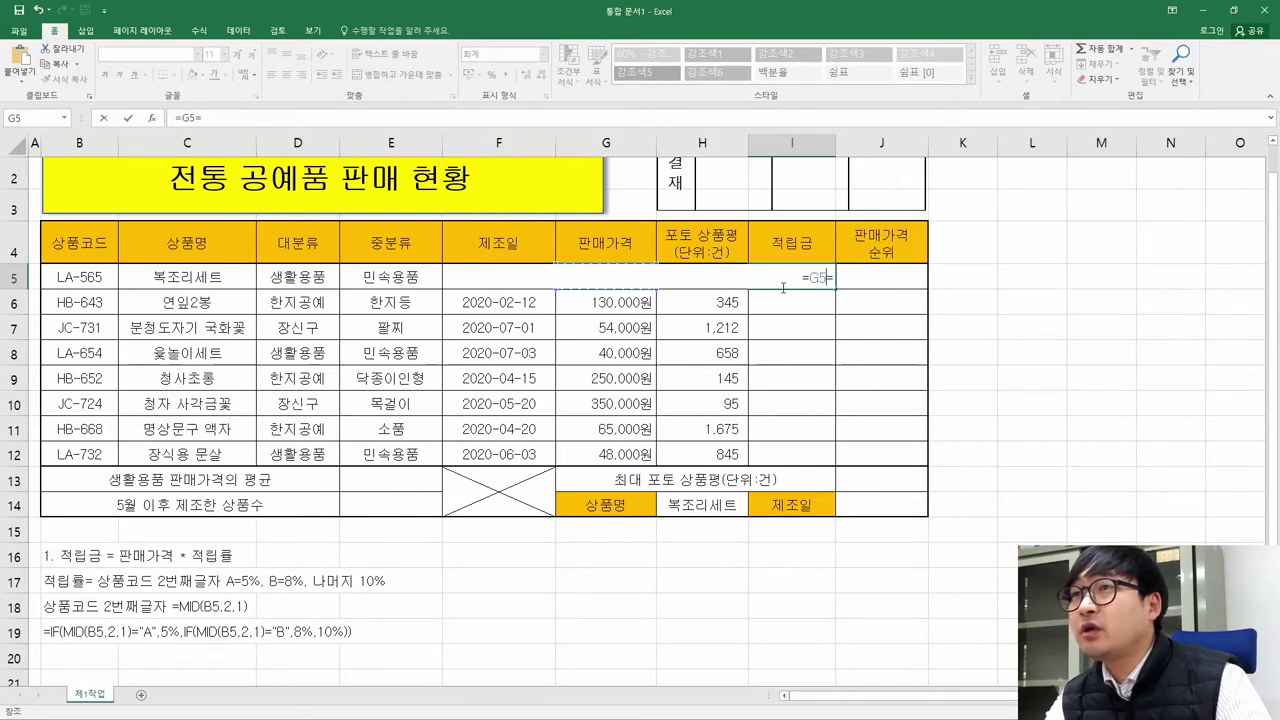
pyautogui.press('BackSpace')
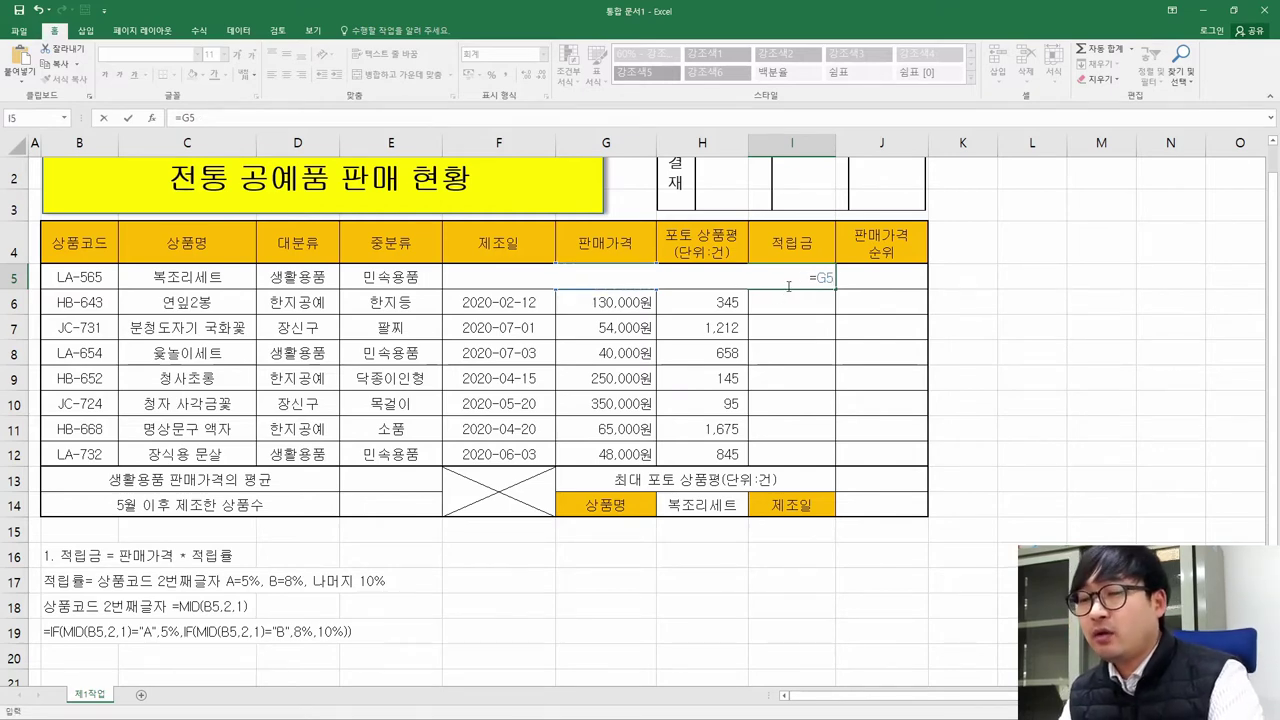
pyautogui.write('*')
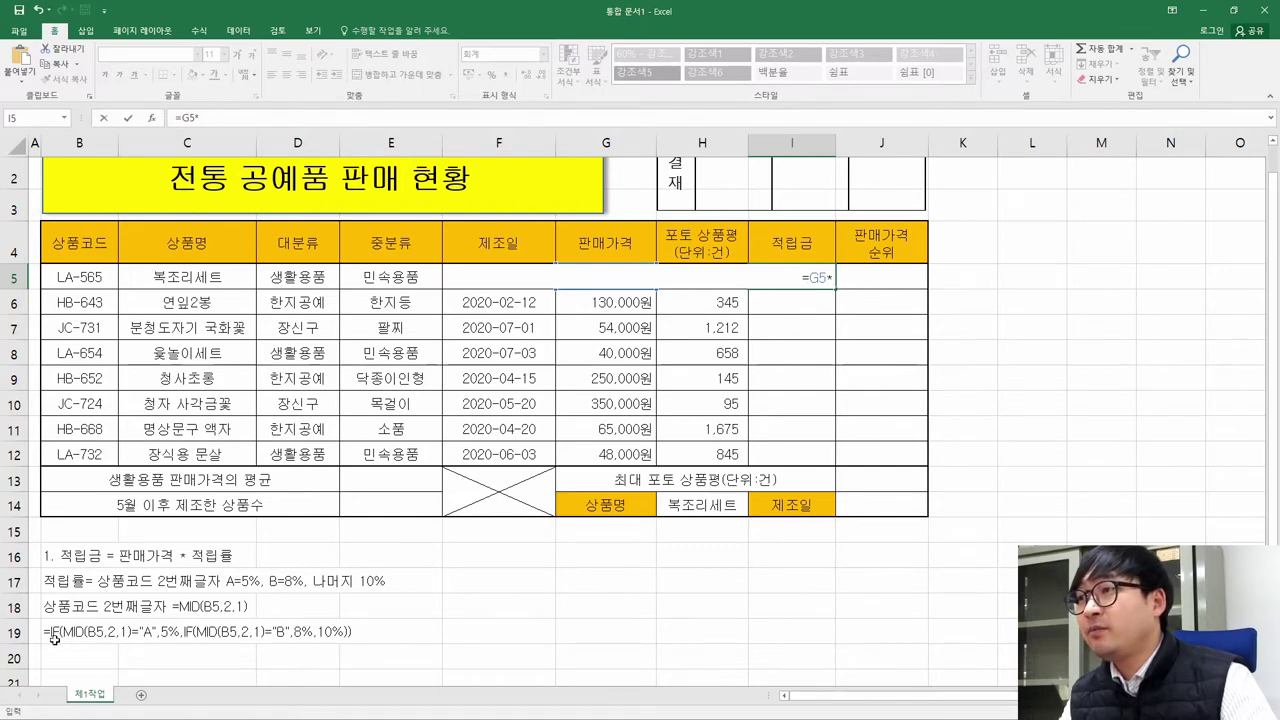
# Append IF(MID(B5,2,1)="A",5%,IF(MID(B5,2,1)="B",8%,10%)) to the I5 formula without its extra equals sign and commit it
pyautogui.write('=IF(MID(B5,2,1)="A",5%,IF(MID(B5,2,1)="B",8%,10%))')
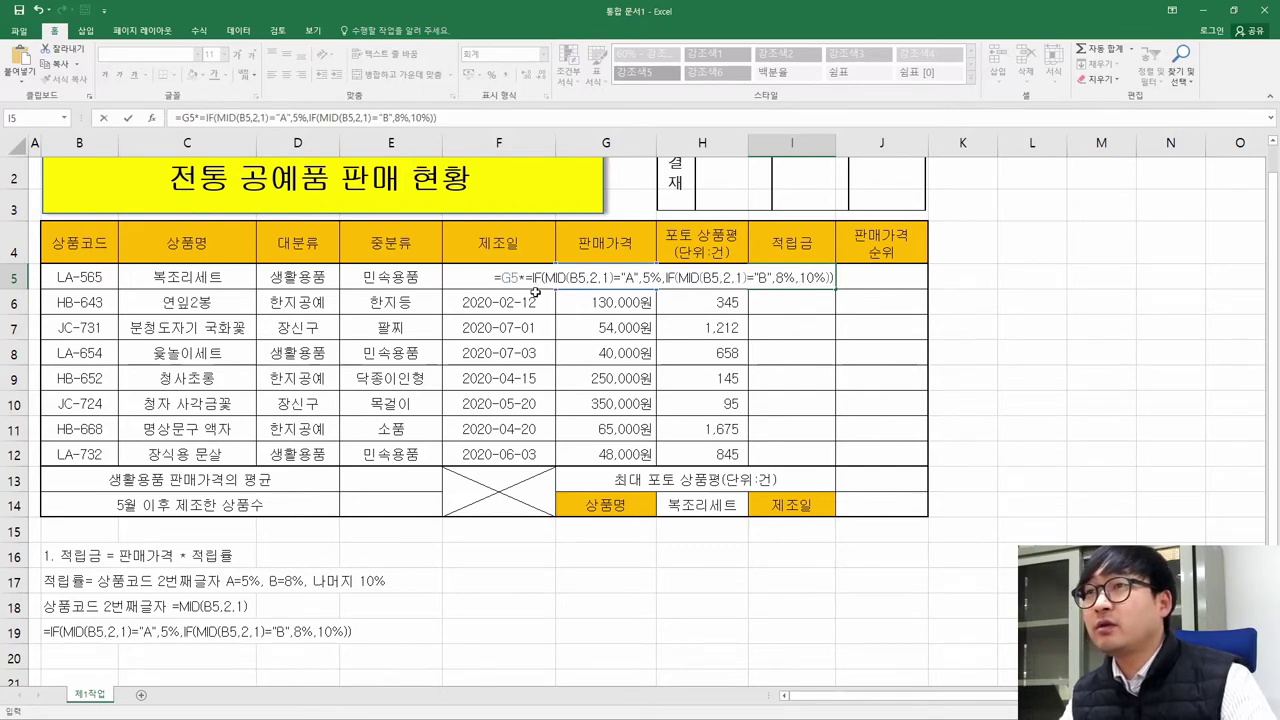
pyautogui.press('BackSpace')
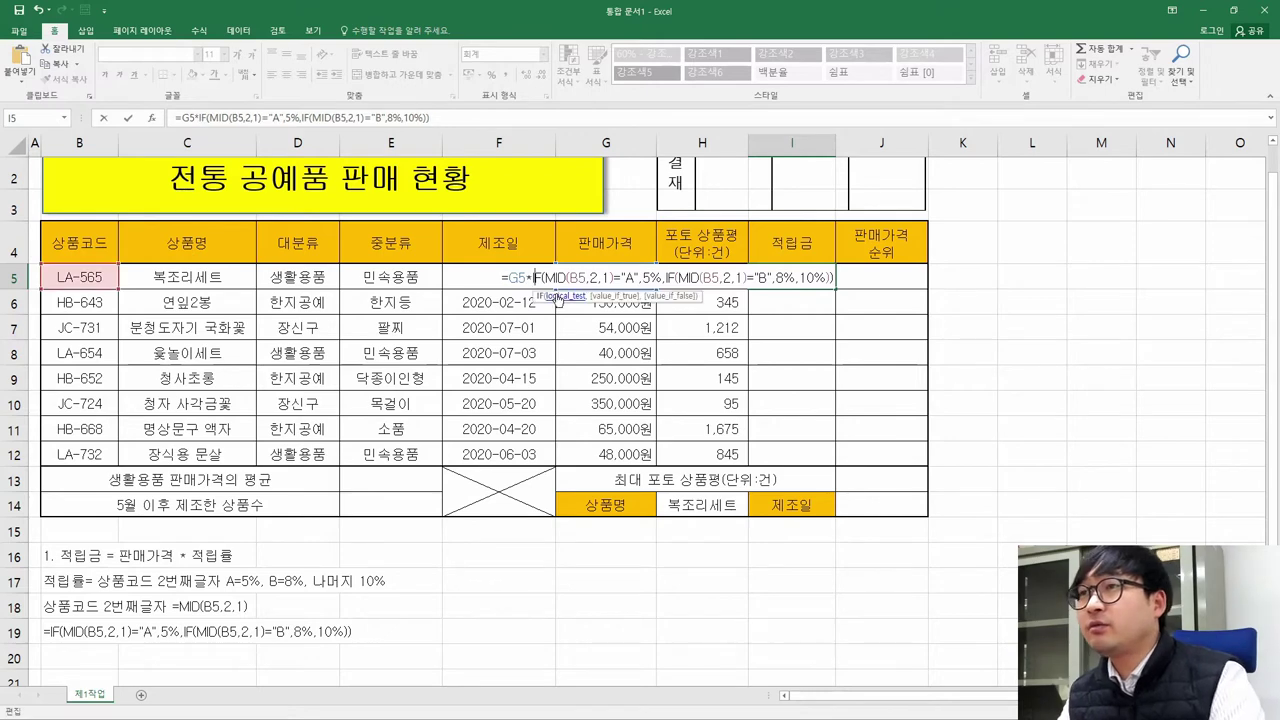
pyautogui.press('Right')
pyautogui.press('Right')
pyautogui.press('Right')
pyautogui.press('Right')
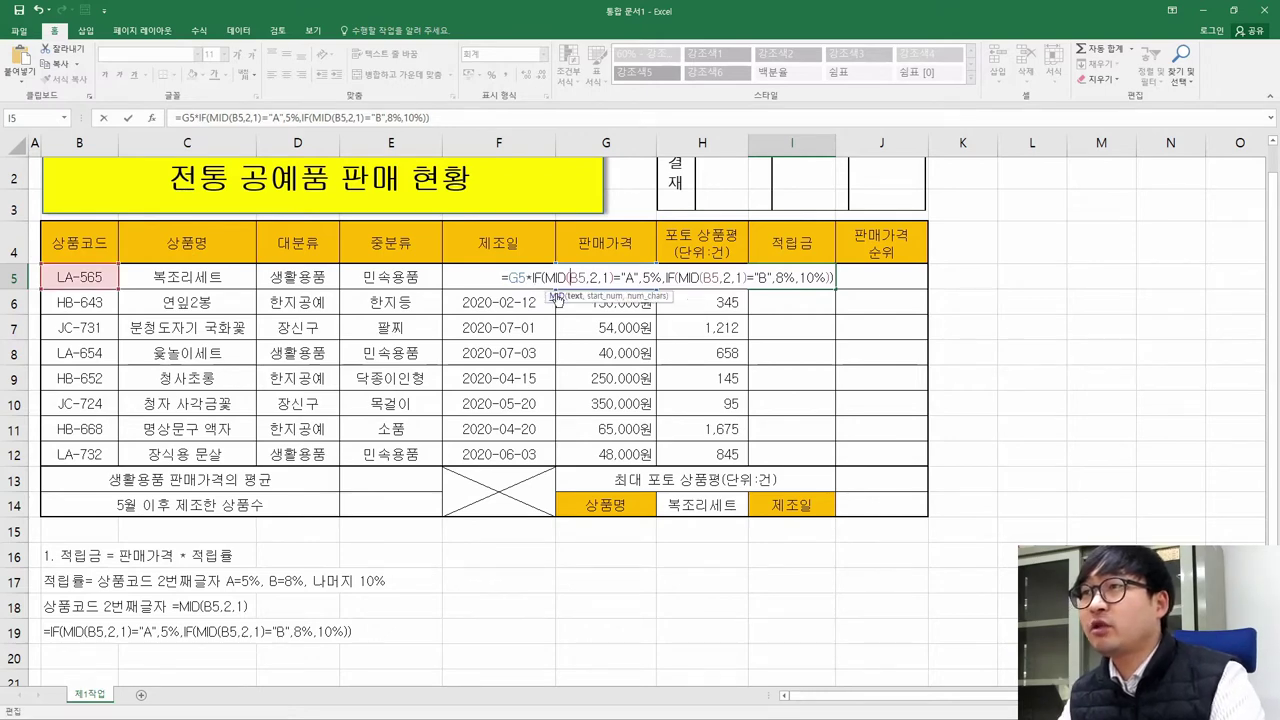
pyautogui.press('Return')
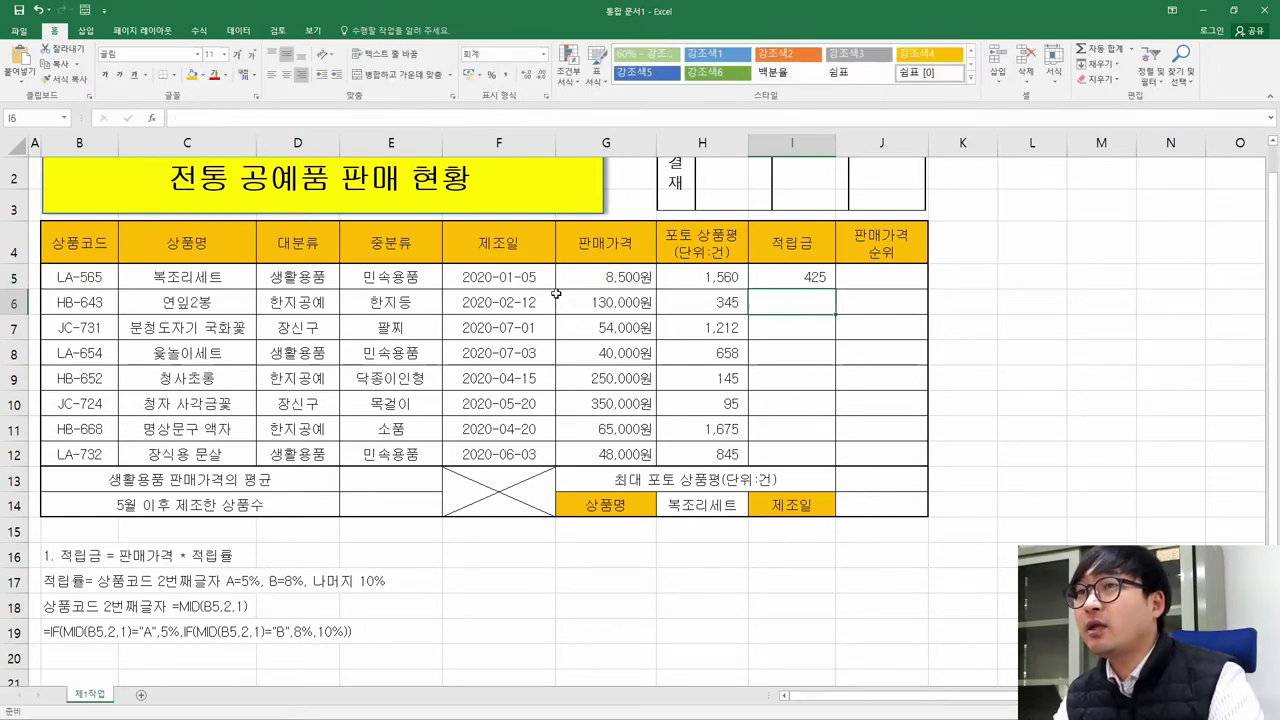
pyautogui.press('Up')
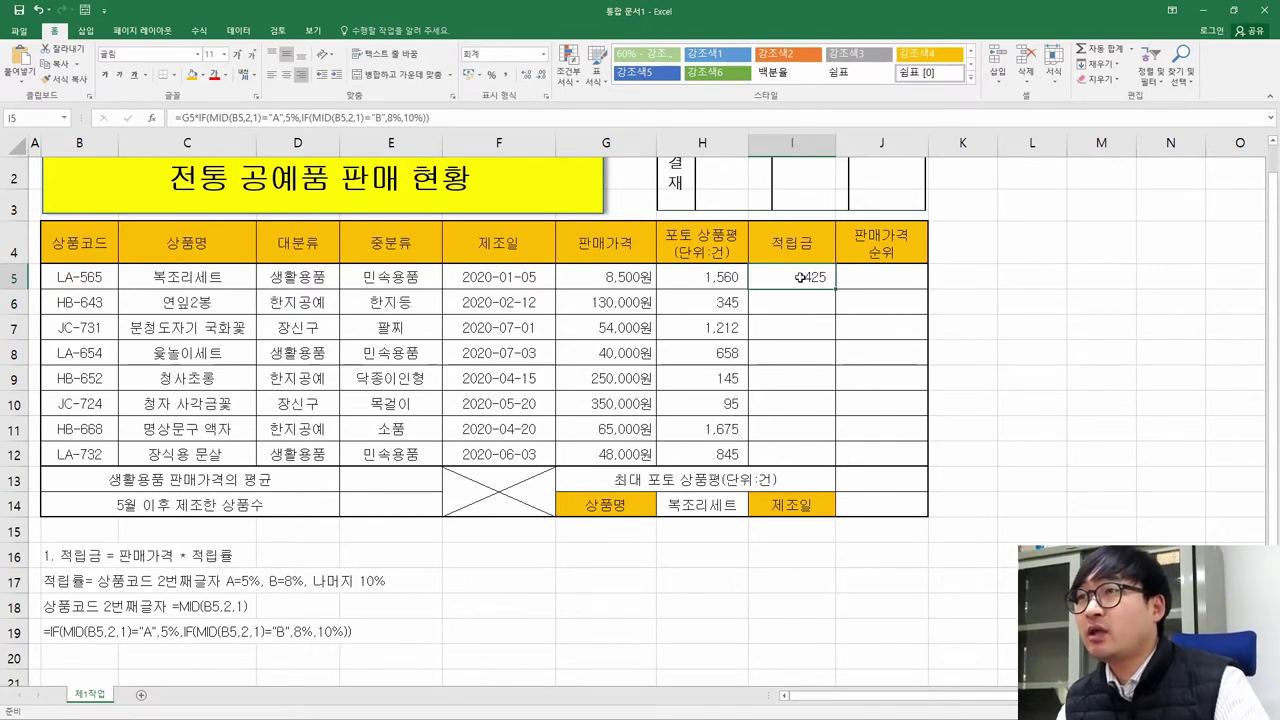
pyautogui.click(74, 634)
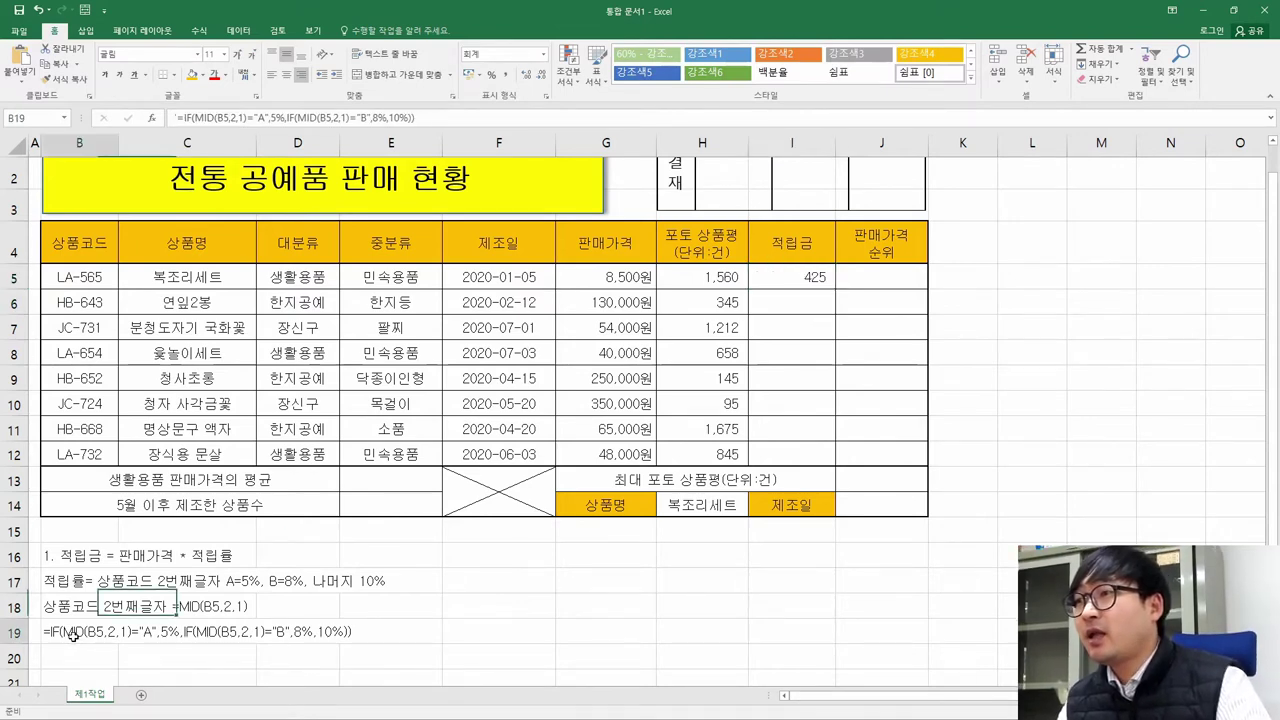
pyautogui.click(720, 281)
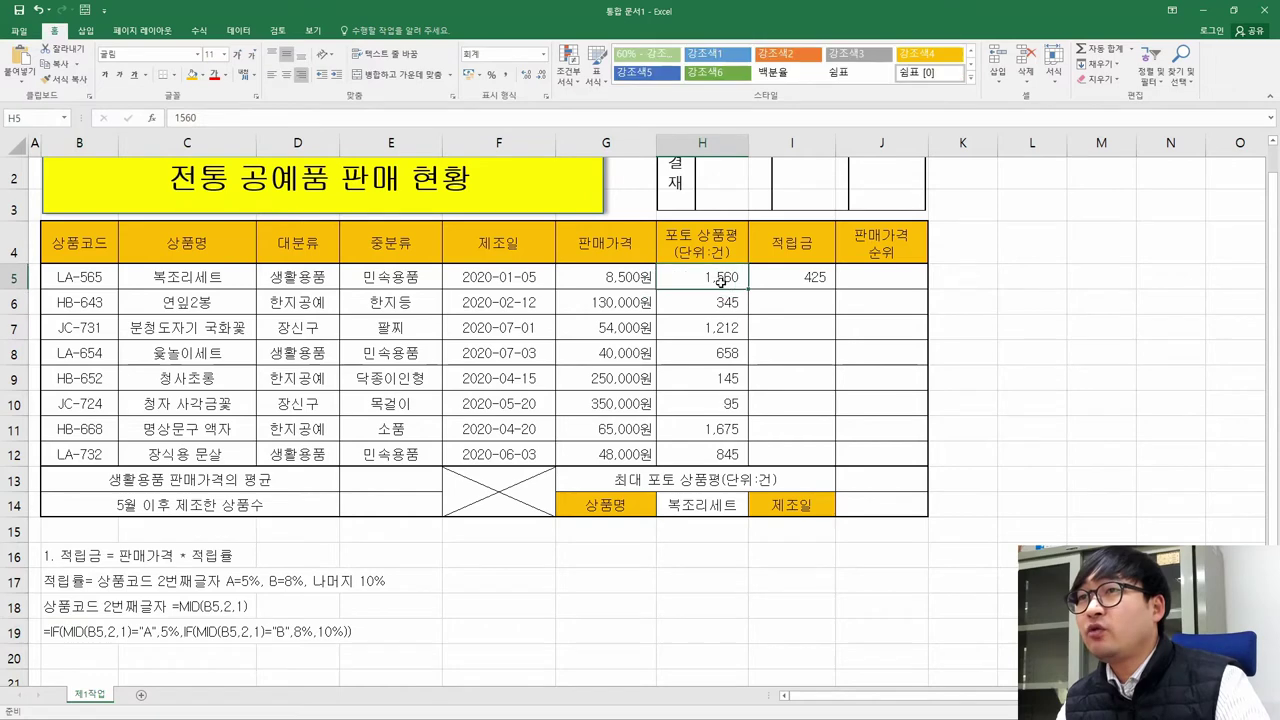
pyautogui.click(627, 284)
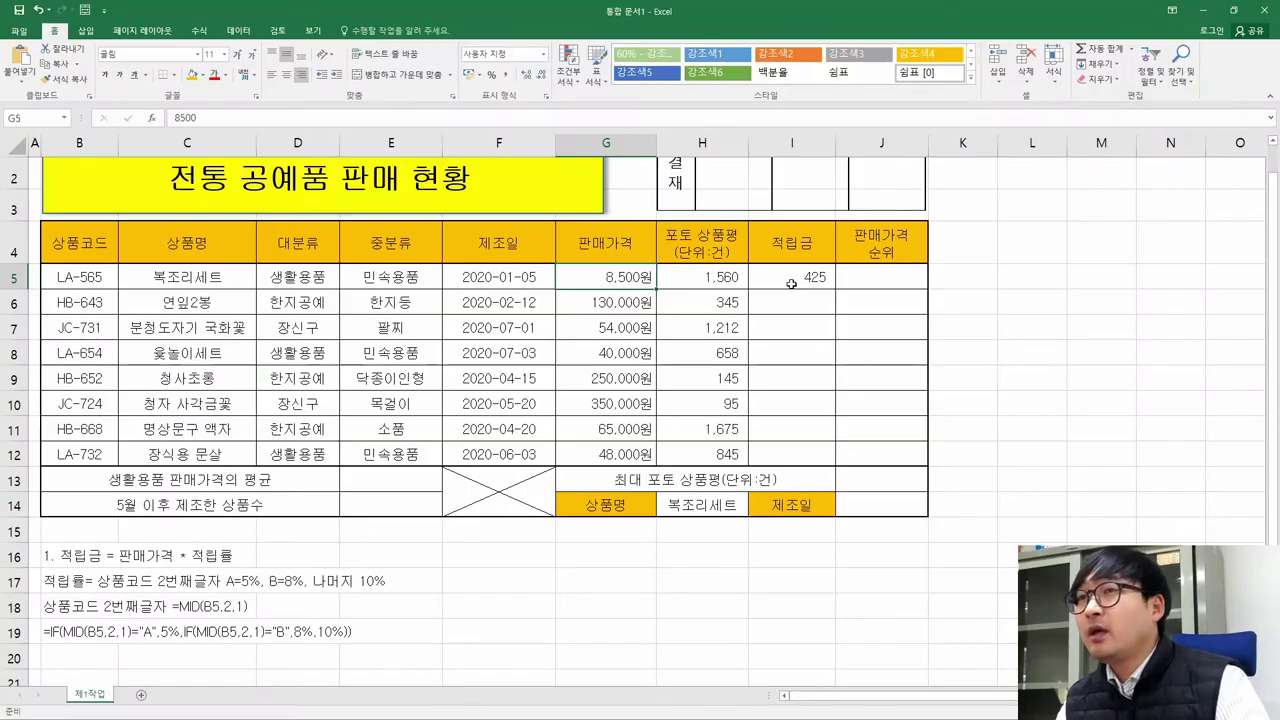
# Try filling the 적립금 formula from I5 down through I12, and undo the fill
pyautogui.click(785, 279)
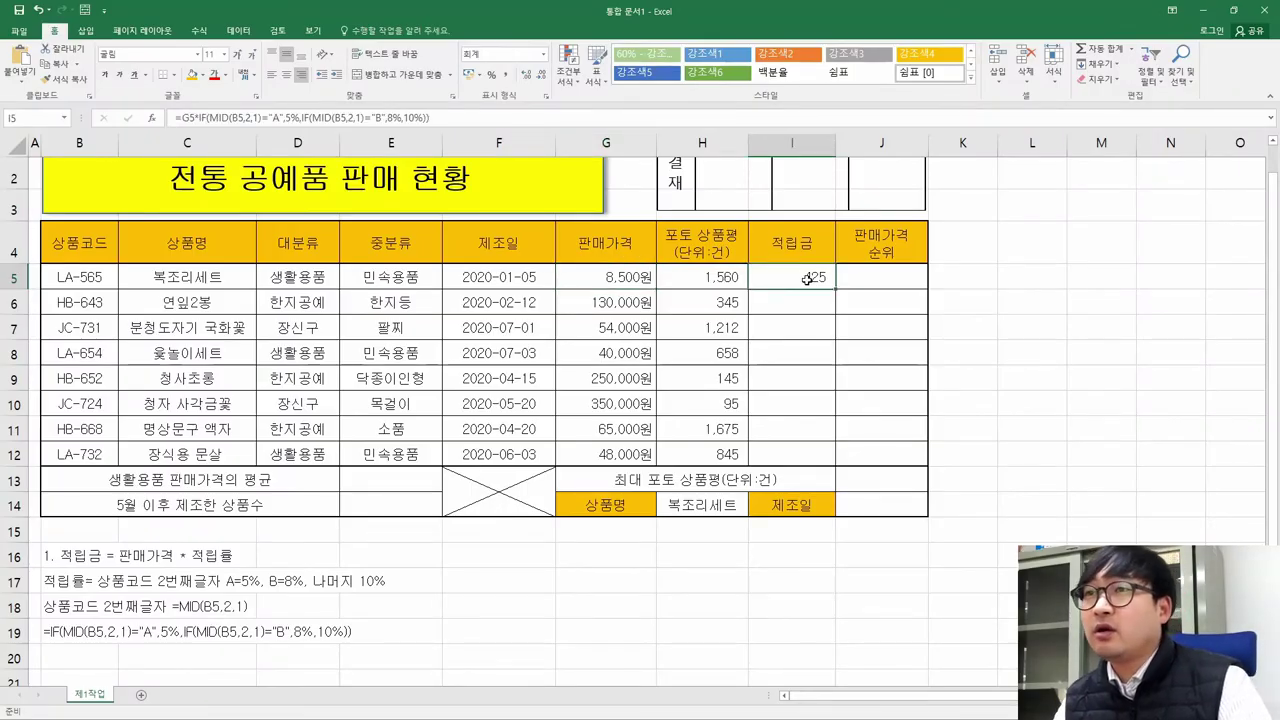
pyautogui.moveTo(837, 289); pyautogui.dragTo(830, 469)
pyautogui.click(868, 405)
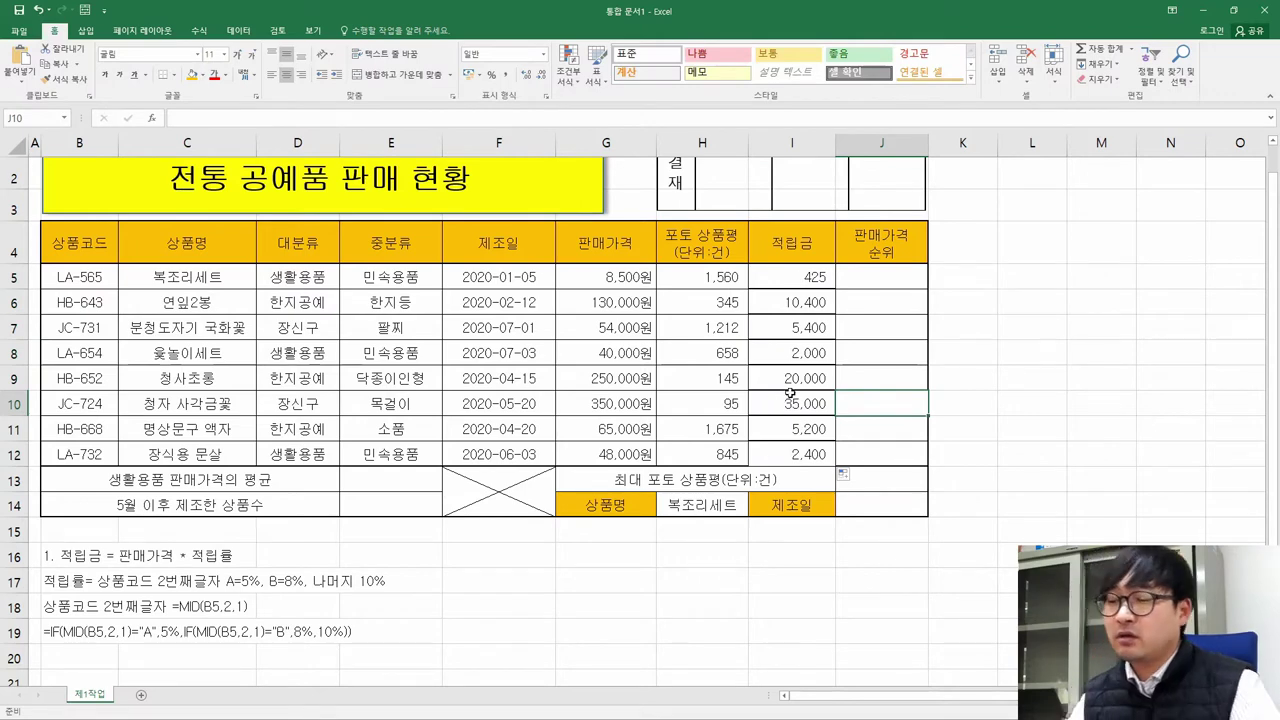
pyautogui.hotkey('ctrl', 'z')
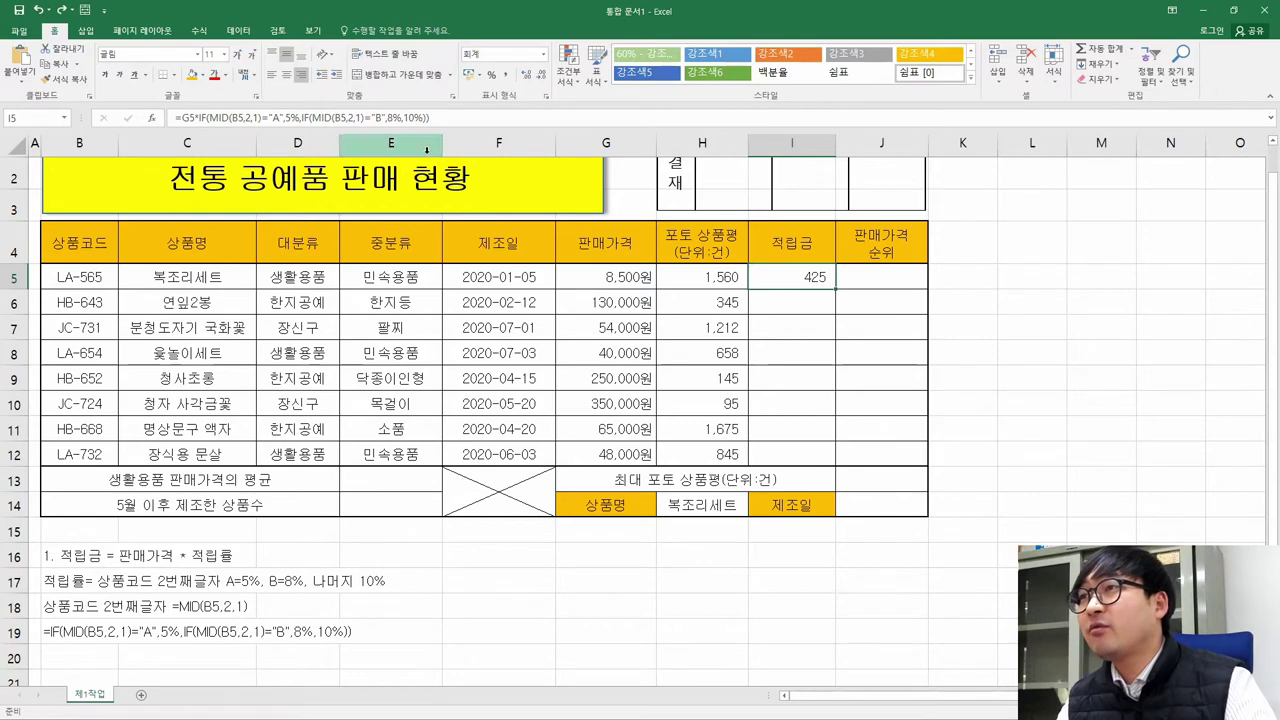
# Copy the 적립금 formula in I5 and paste only the formula into I6:I12
pyautogui.rightClick(792, 277)
pyautogui.click(828, 301)
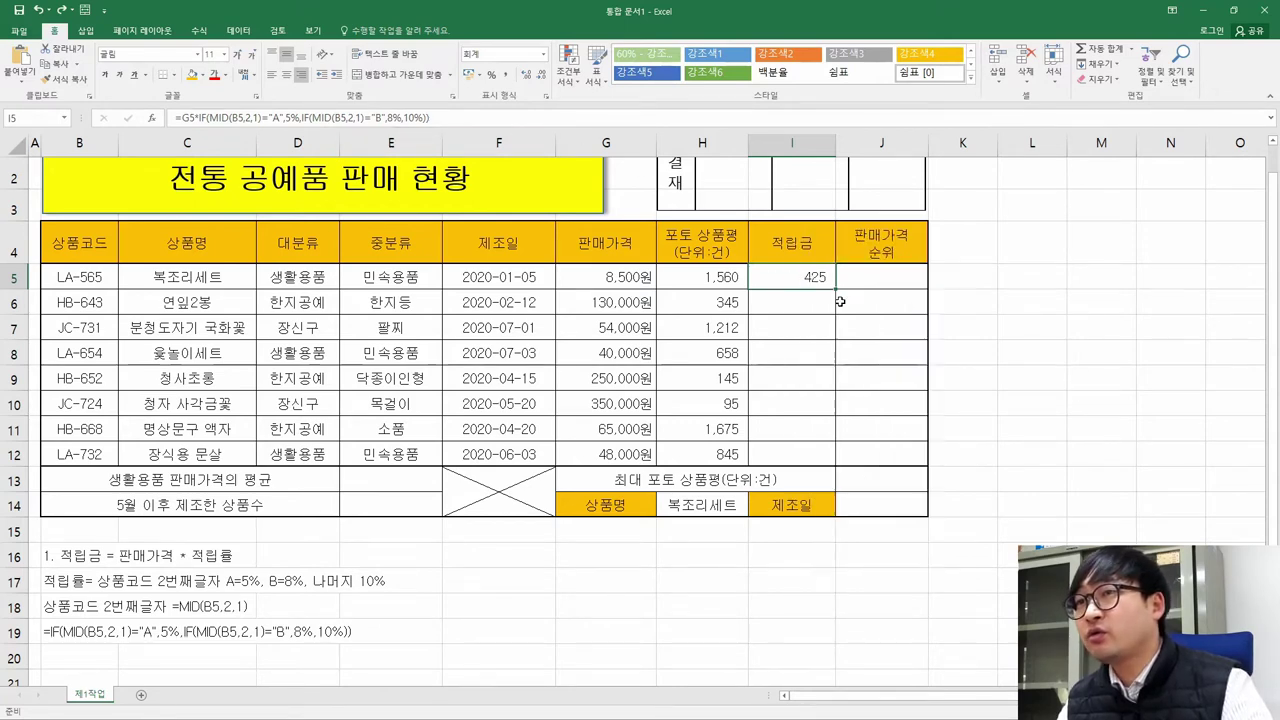
pyautogui.moveTo(811, 302); pyautogui.dragTo(814, 455)
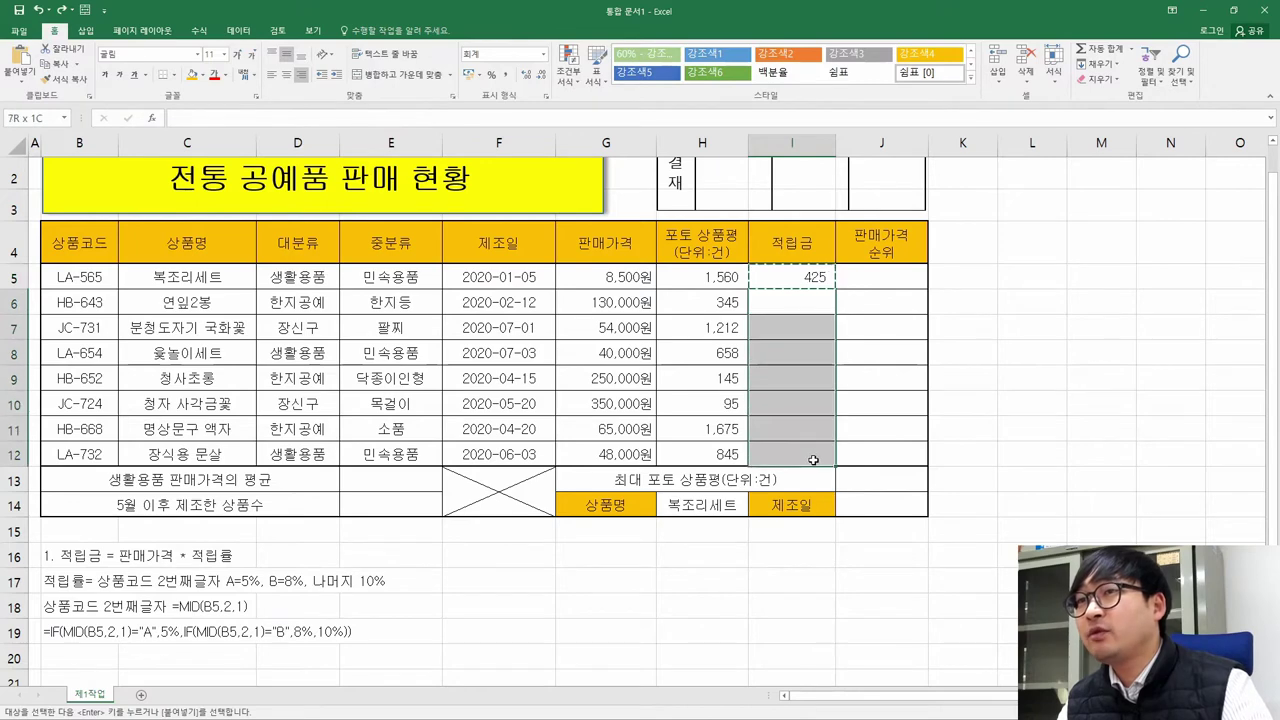
pyautogui.rightClick(799, 329)
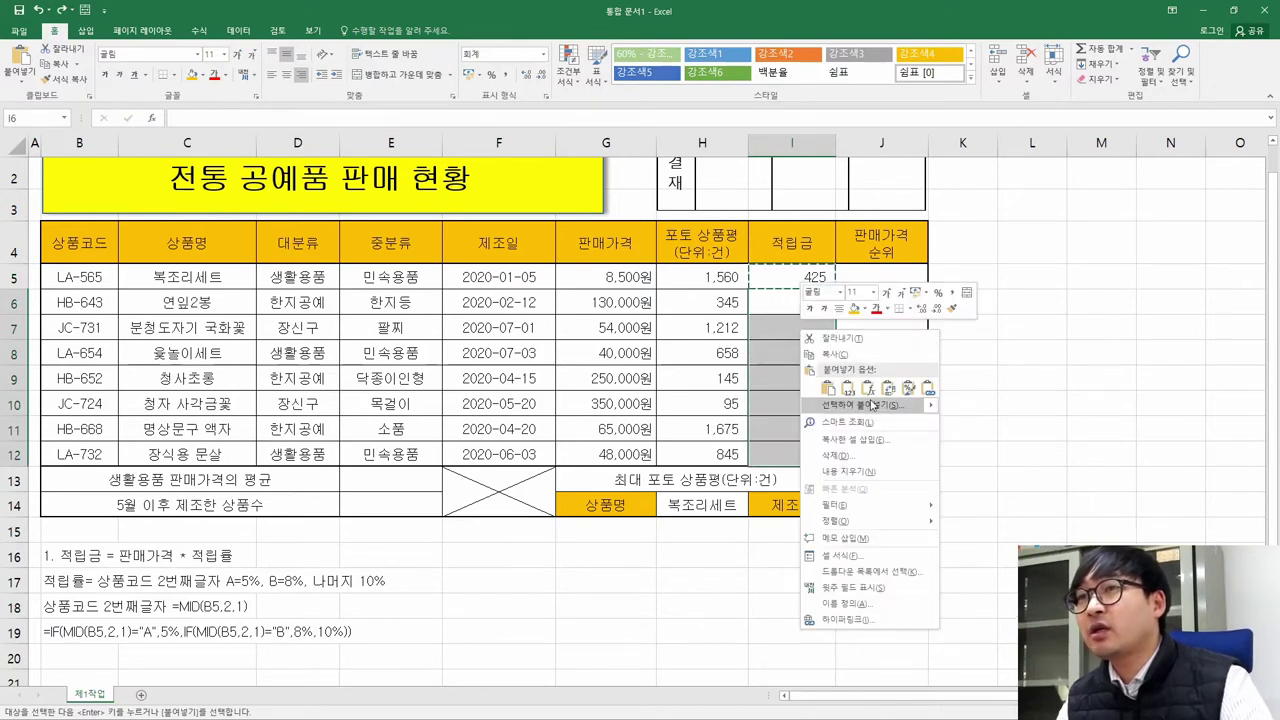
pyautogui.click(870, 390)
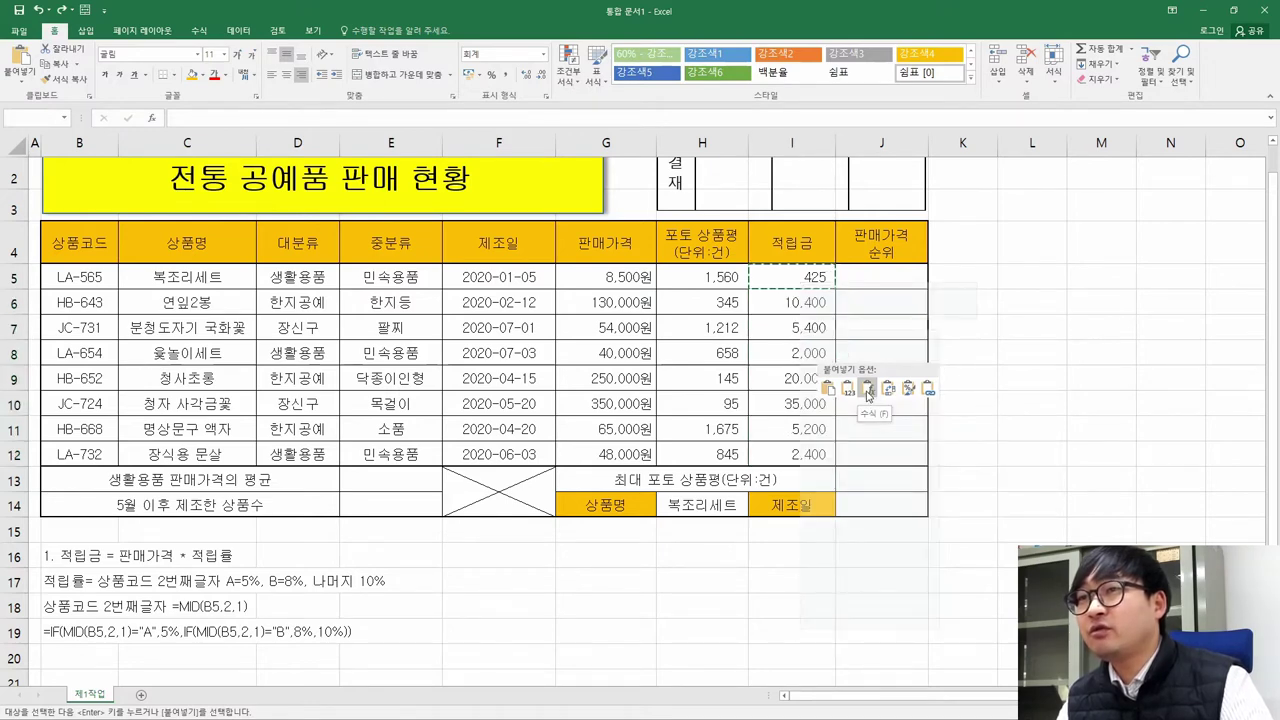
pyautogui.click(869, 392)
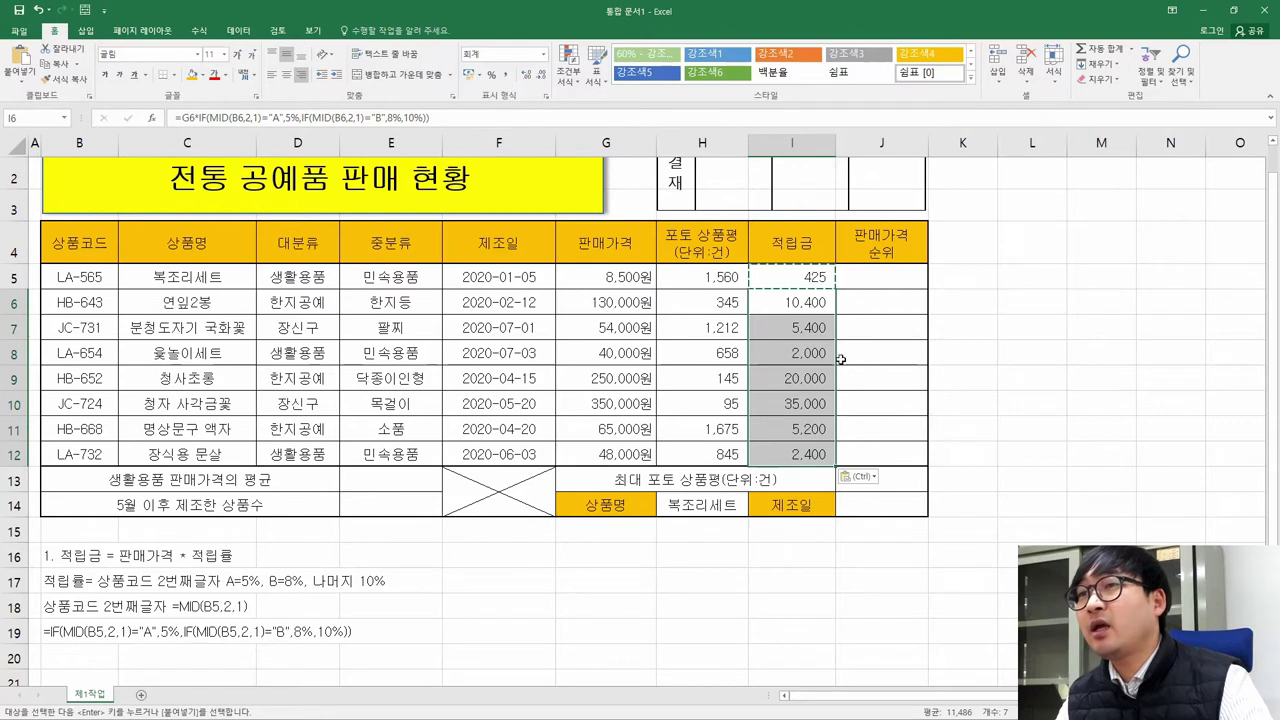
pyautogui.click(881, 335)
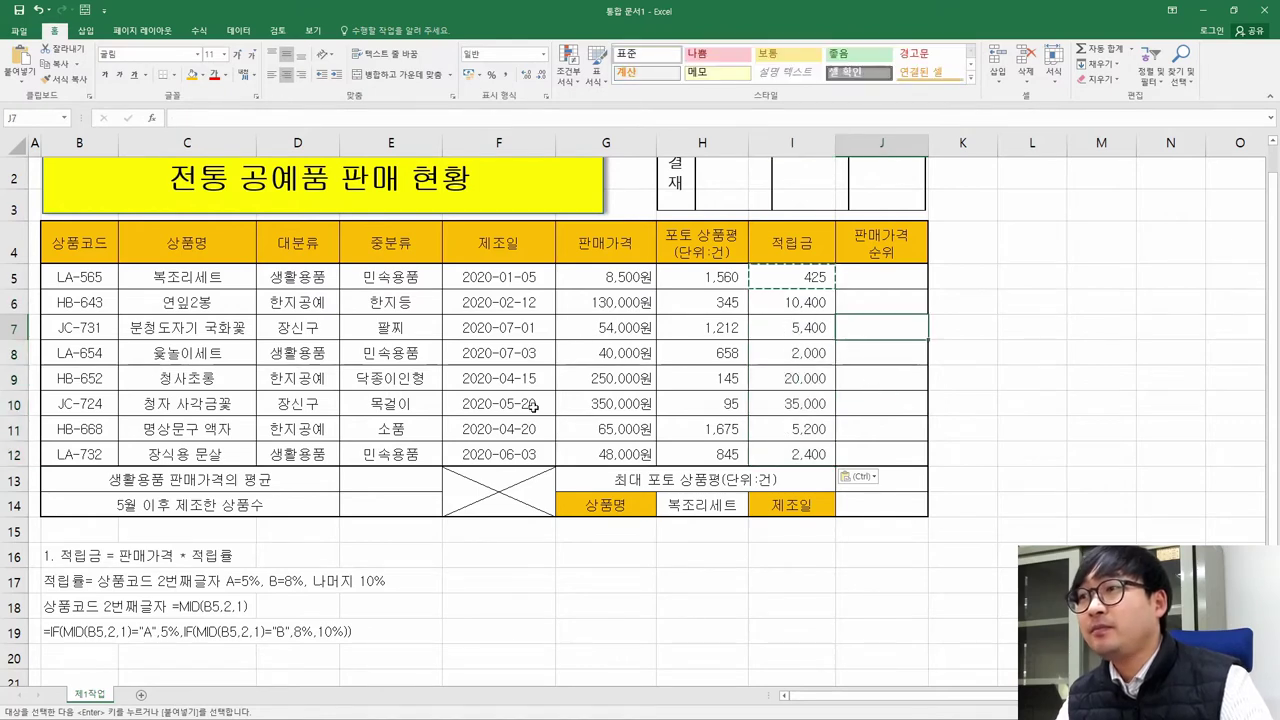
# Hide rows 16 to 19, which hold the 적립금 working notes
pyautogui.click(92, 562)
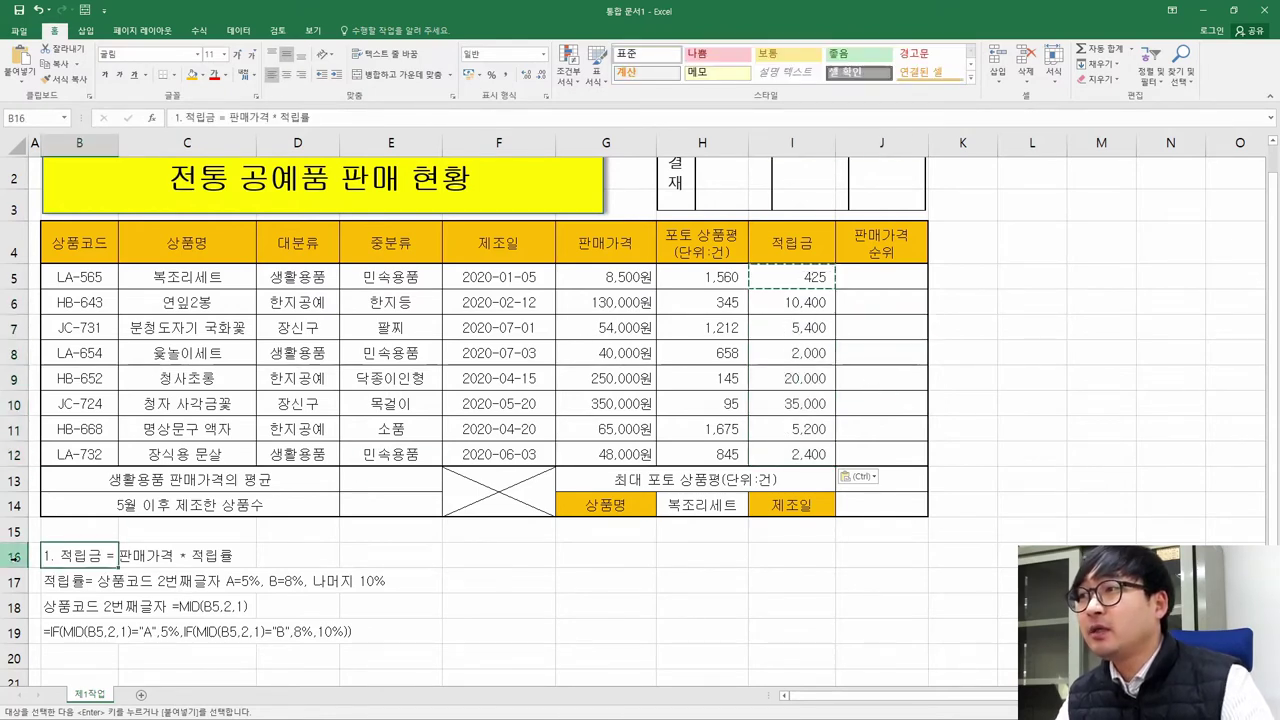
pyautogui.moveTo(10, 556); pyautogui.dragTo(5, 643)
pyautogui.rightClick(7, 640)
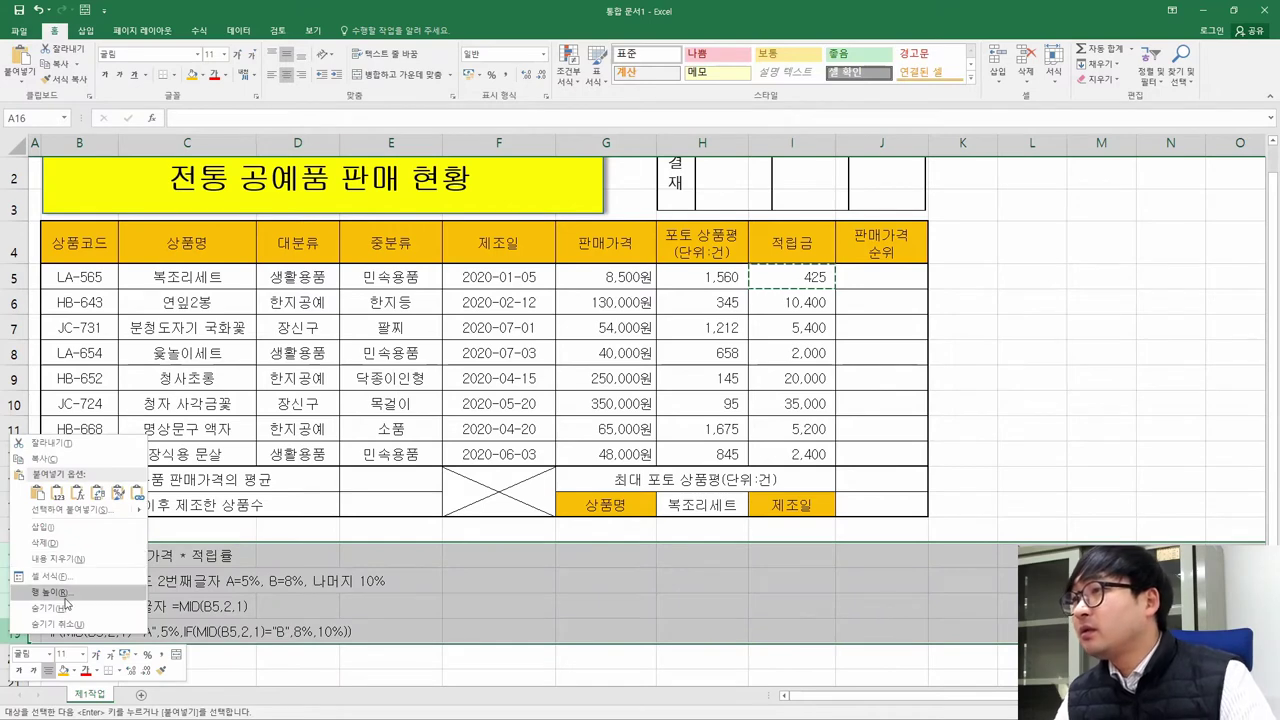
pyautogui.click(60, 607)
pyautogui.click(82, 560)
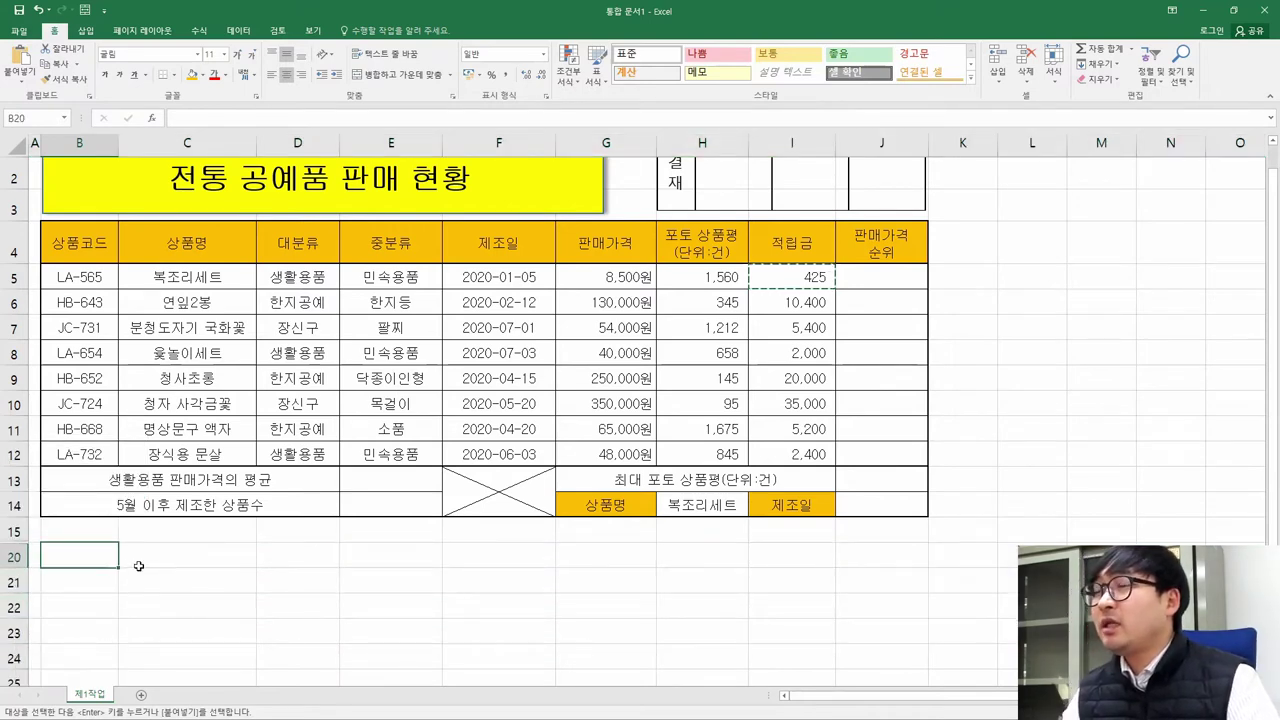
# Switch to the exam PDF to read task (2) on 판매가격 순위, and return to Excel to examine the 판매가격 values in G5:G12
pyautogui.hotkey('alt', 'Tab')
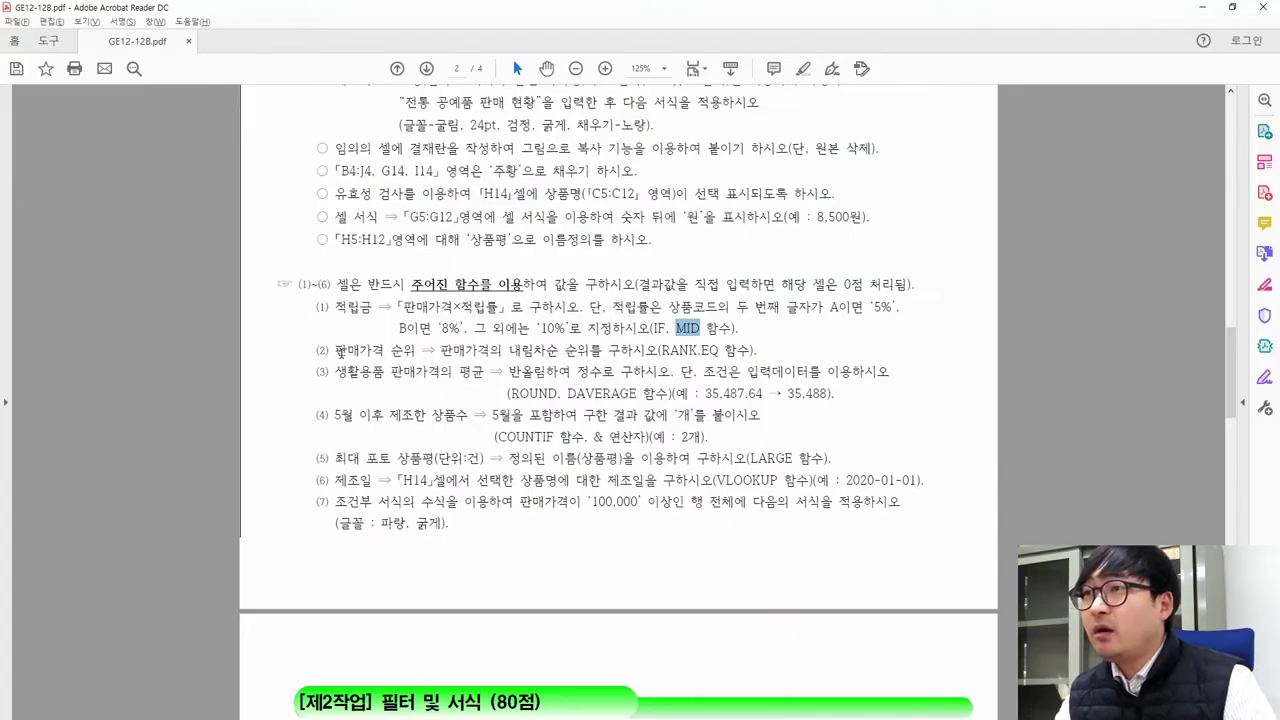
pyautogui.moveTo(340, 350); pyautogui.dragTo(719, 352)
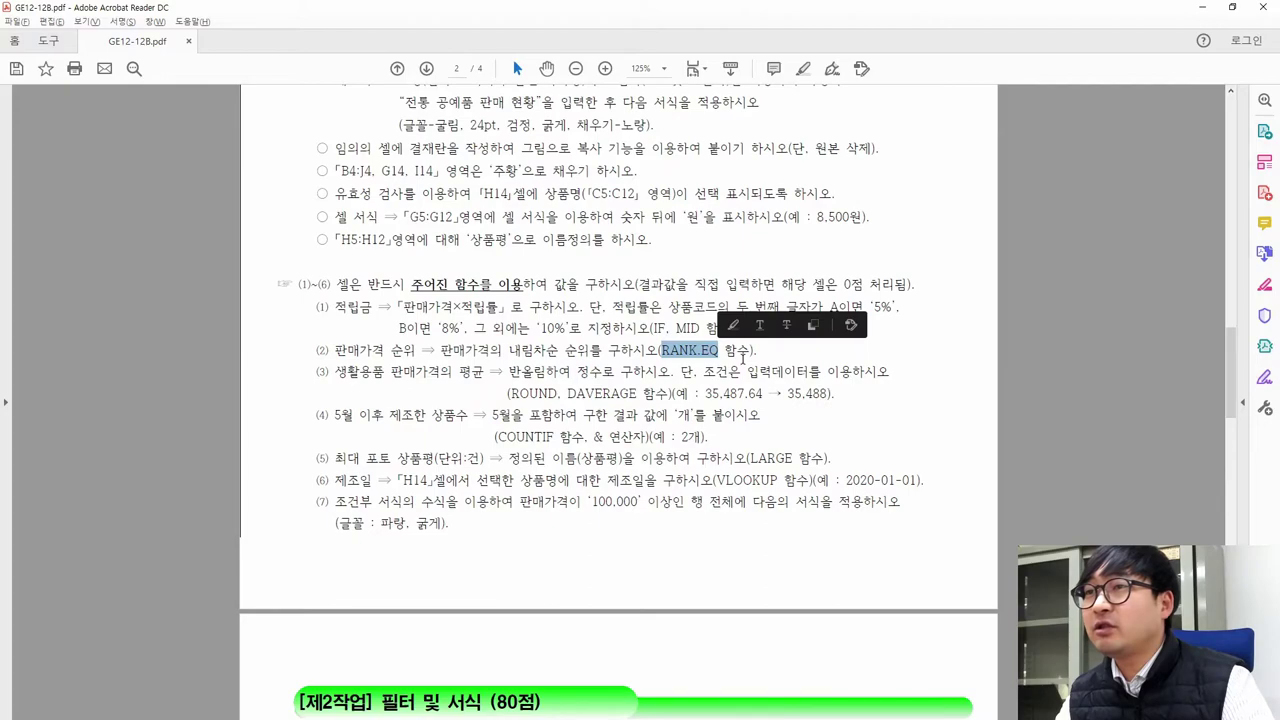
pyautogui.click(484, 356)
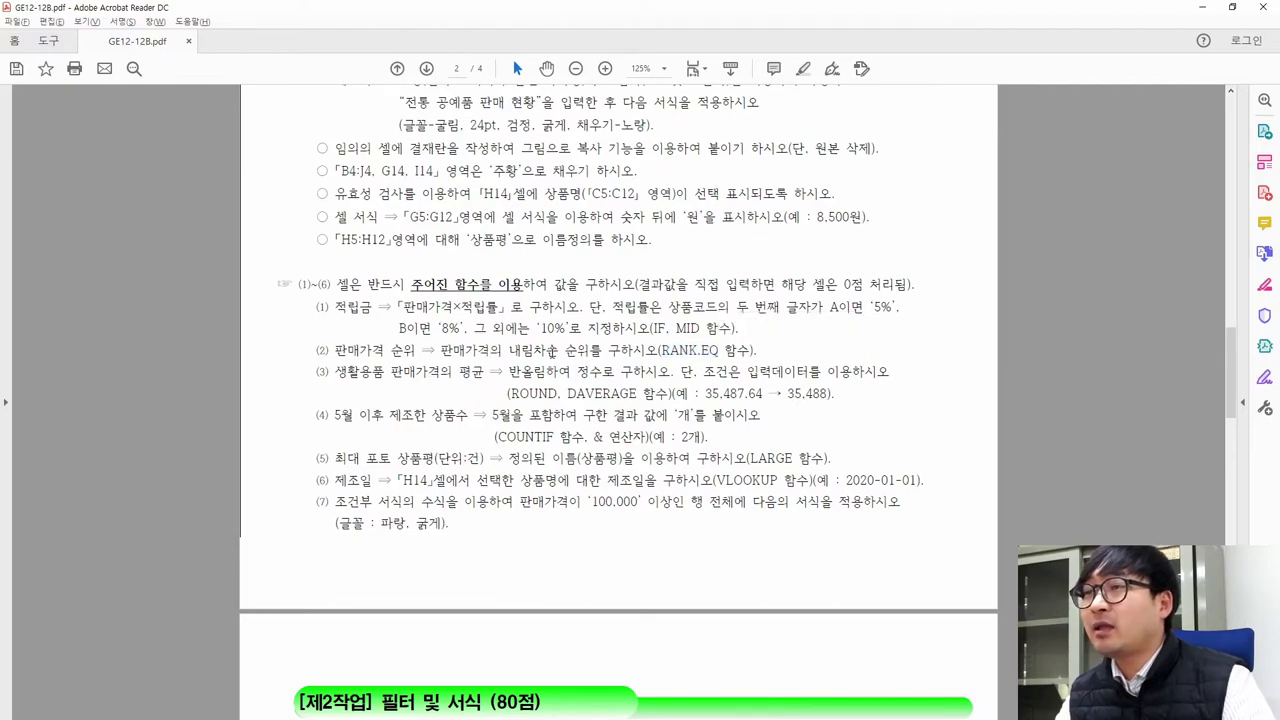
pyautogui.hotkey('alt', 'Tab')
pyautogui.click(620, 277)
pyautogui.moveTo(620, 277); pyautogui.dragTo(610, 444)
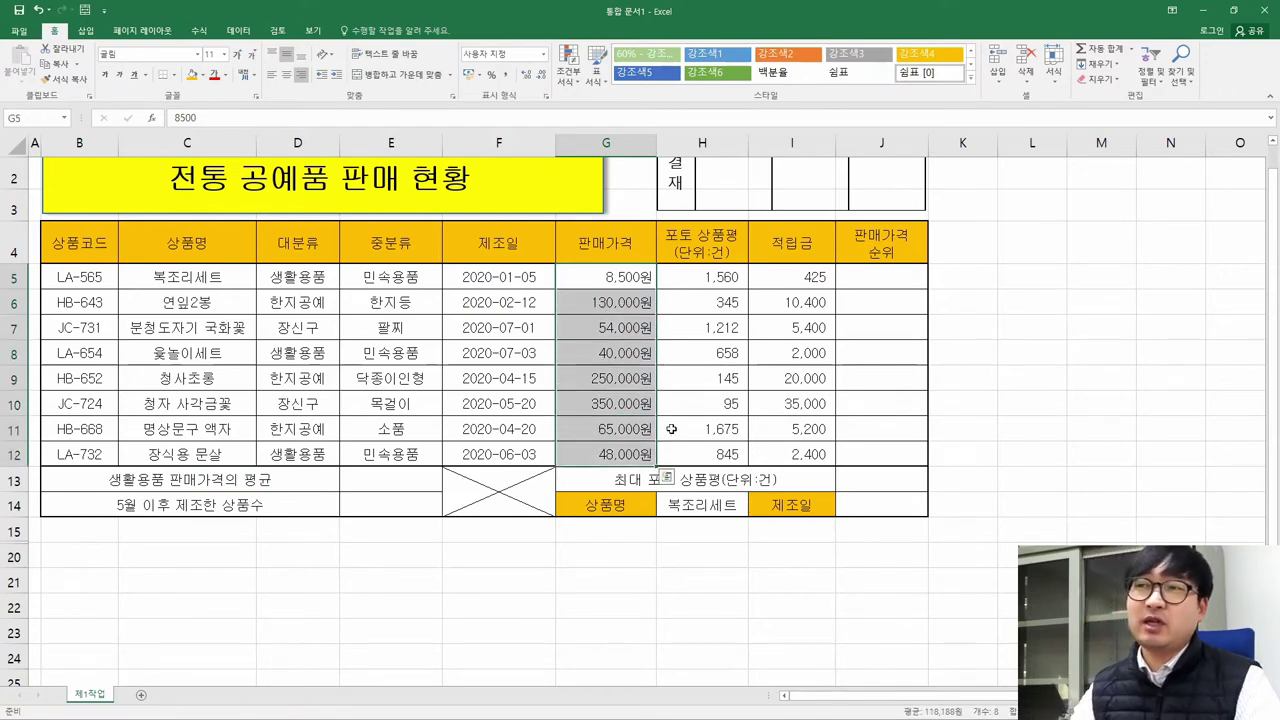
# Check the required function in the exam PDF, and insert RANK.EQ into J5 by searching the functions for RANK
pyautogui.click(875, 278)
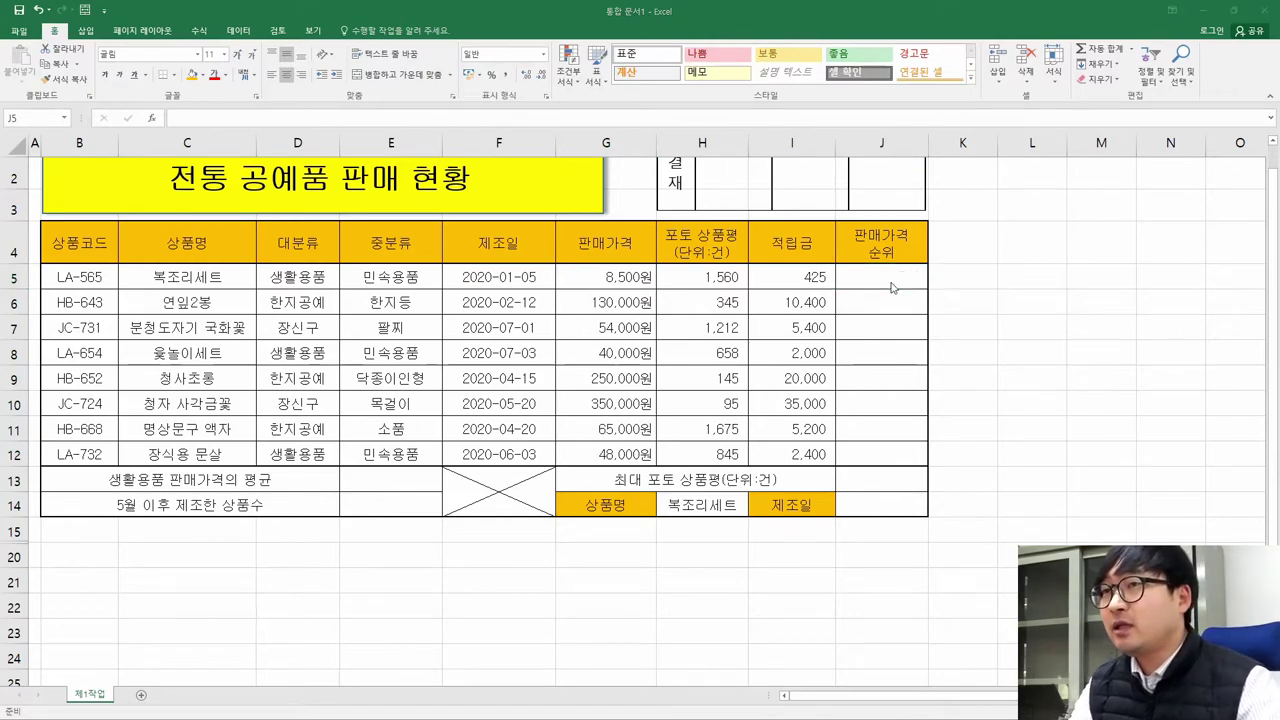
pyautogui.hotkey('alt', 'Tab')
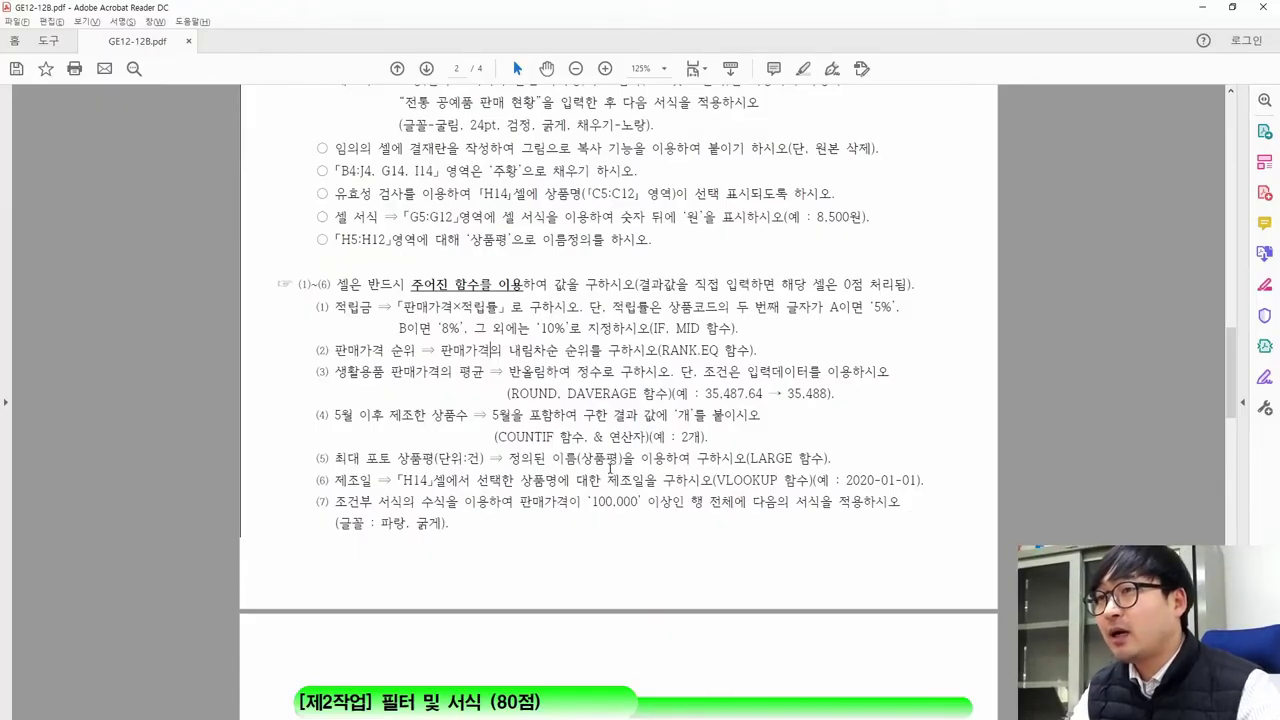
pyautogui.moveTo(661, 350); pyautogui.dragTo(720, 351)
pyautogui.hotkey('alt', 'Tab')
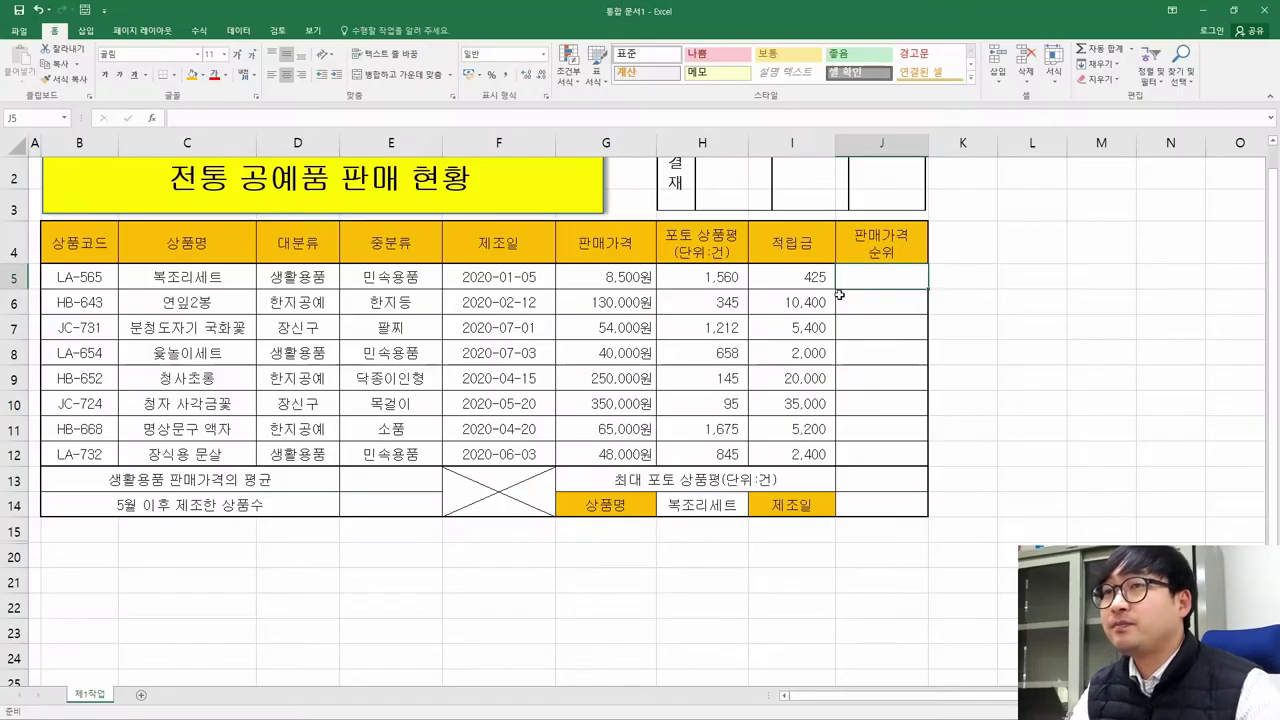
pyautogui.click(153, 120)
pyautogui.write('RNA')
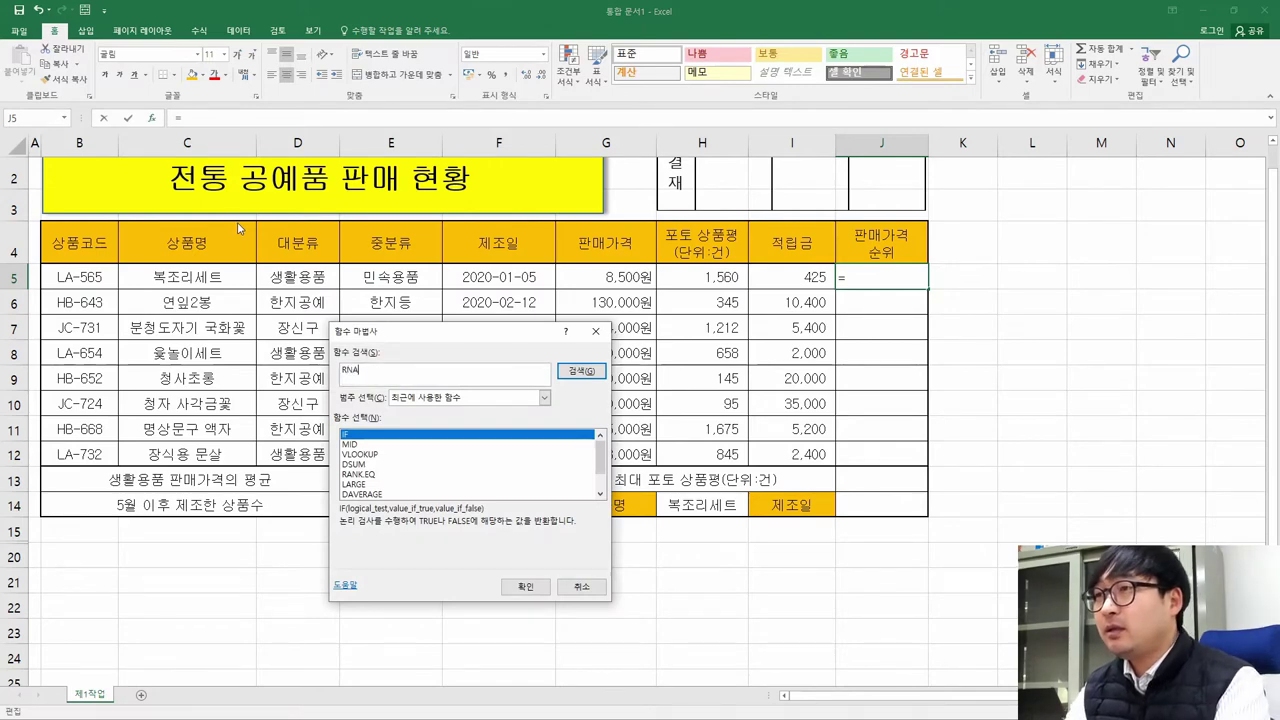
pyautogui.write('NK')
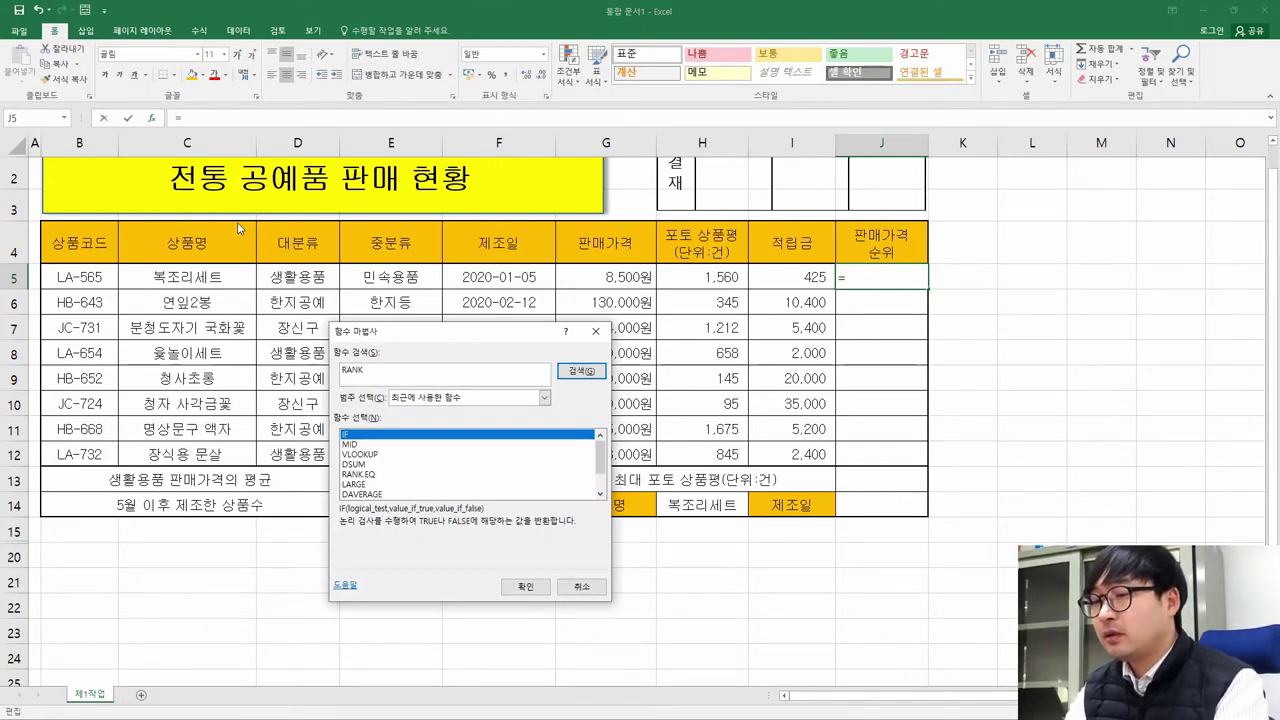
pyautogui.press('Return')
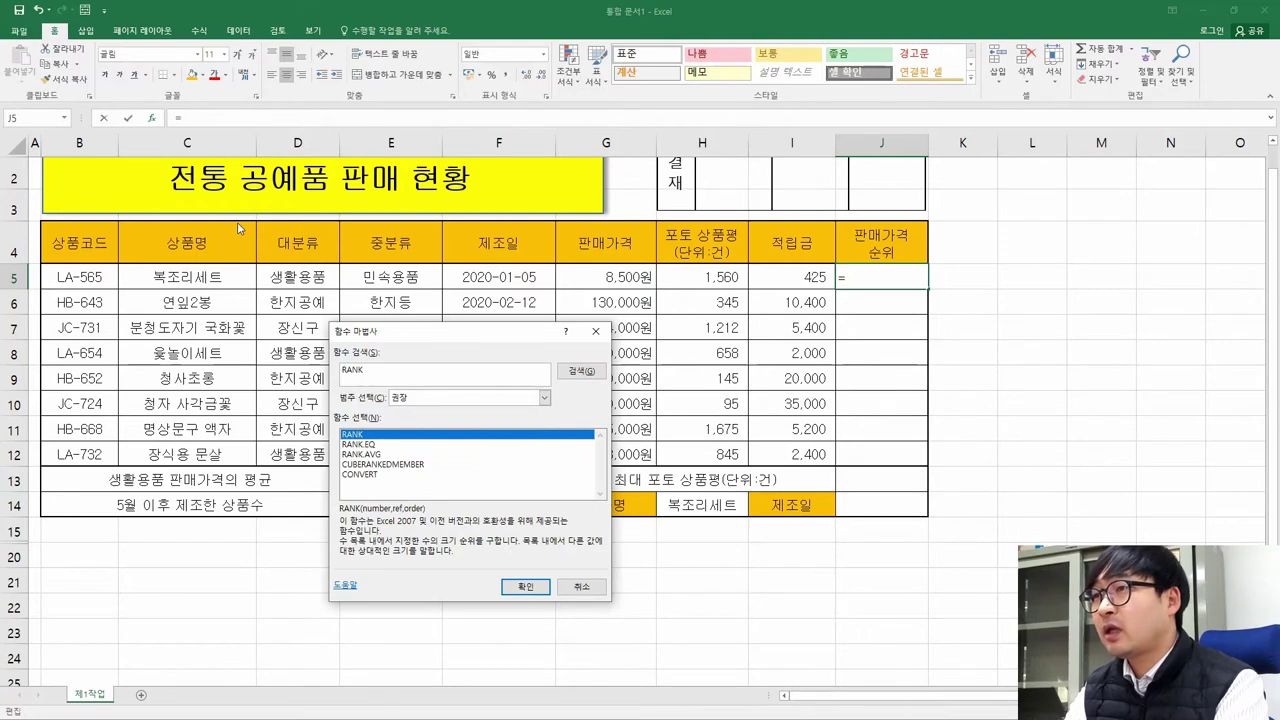
pyautogui.click(378, 445)
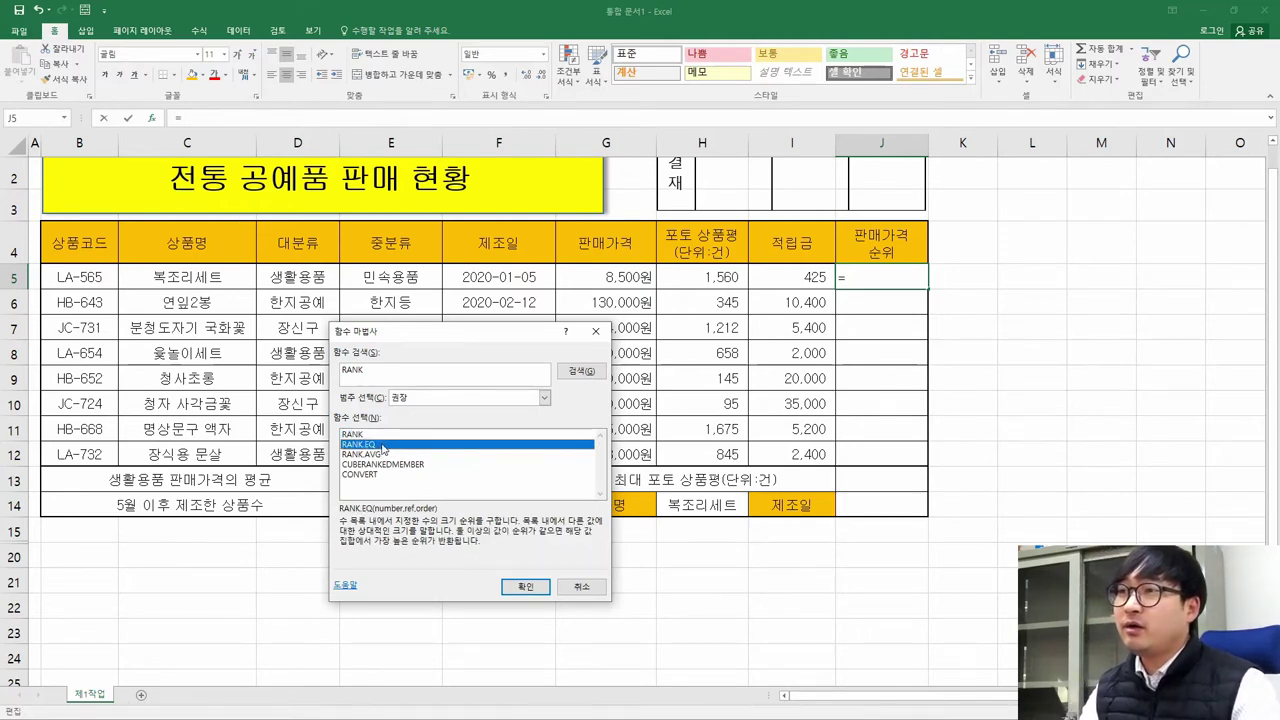
pyautogui.click(524, 587)
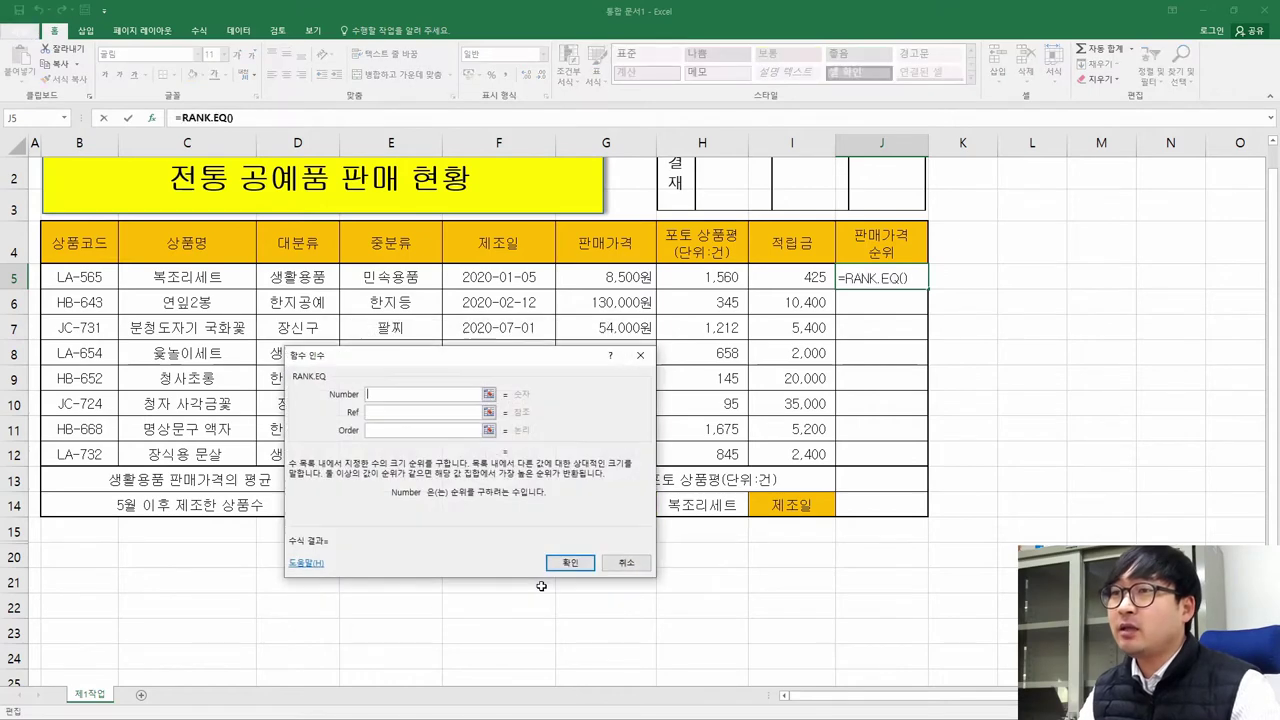
# Set the RANK.EQ arguments to Number G5 and Ref G5:G12, moving the arguments dialog off the price column
pyautogui.moveTo(496, 452); pyautogui.dragTo(885, 423)
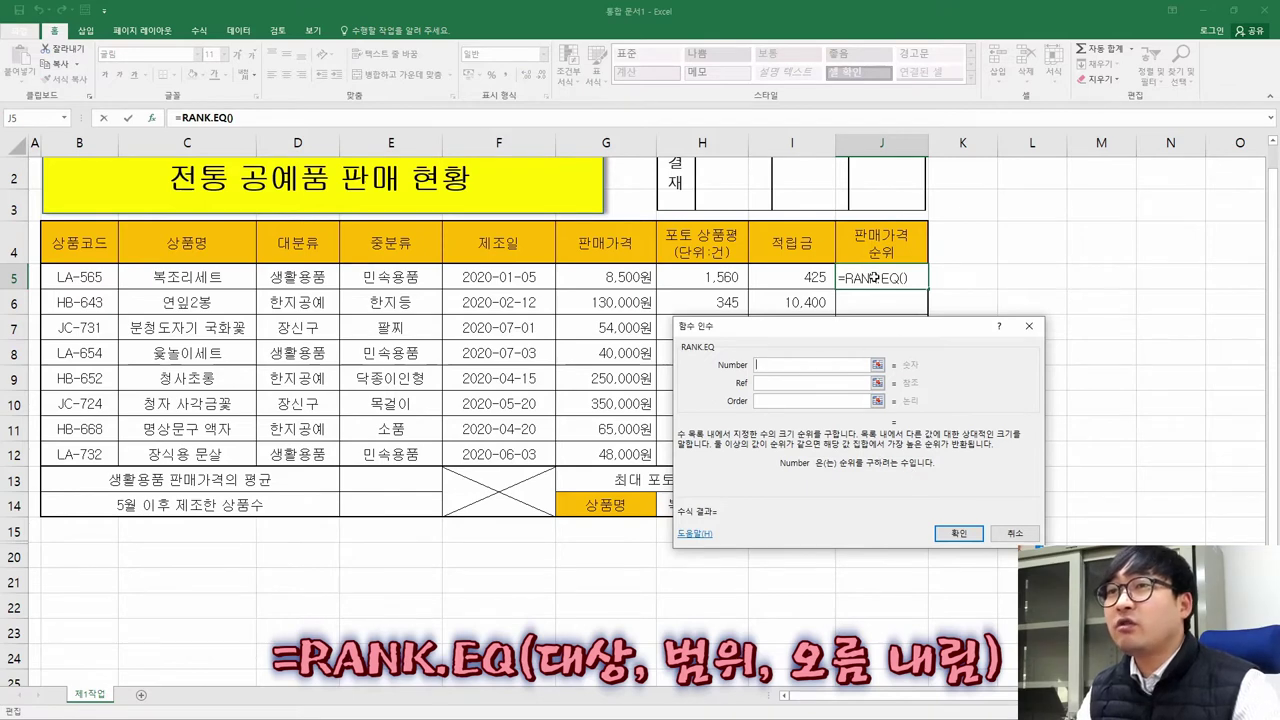
pyautogui.click(618, 278)
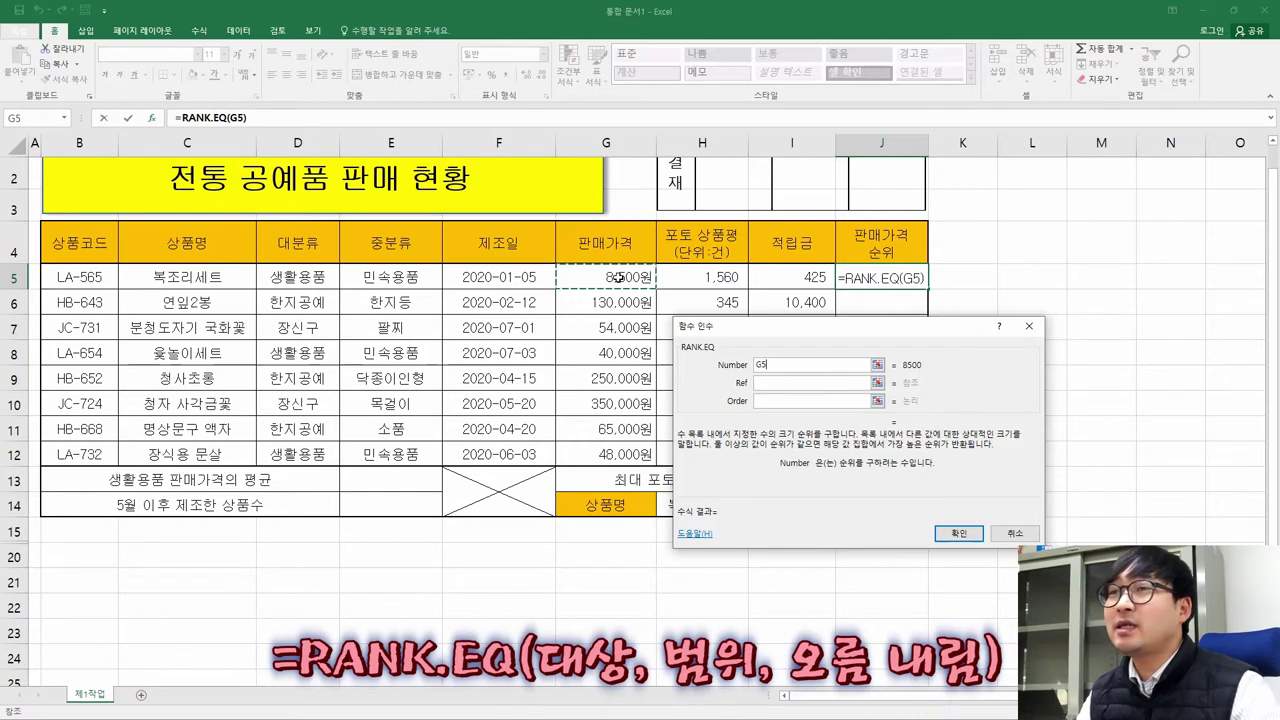
pyautogui.press('Tab')
pyautogui.click(756, 389)
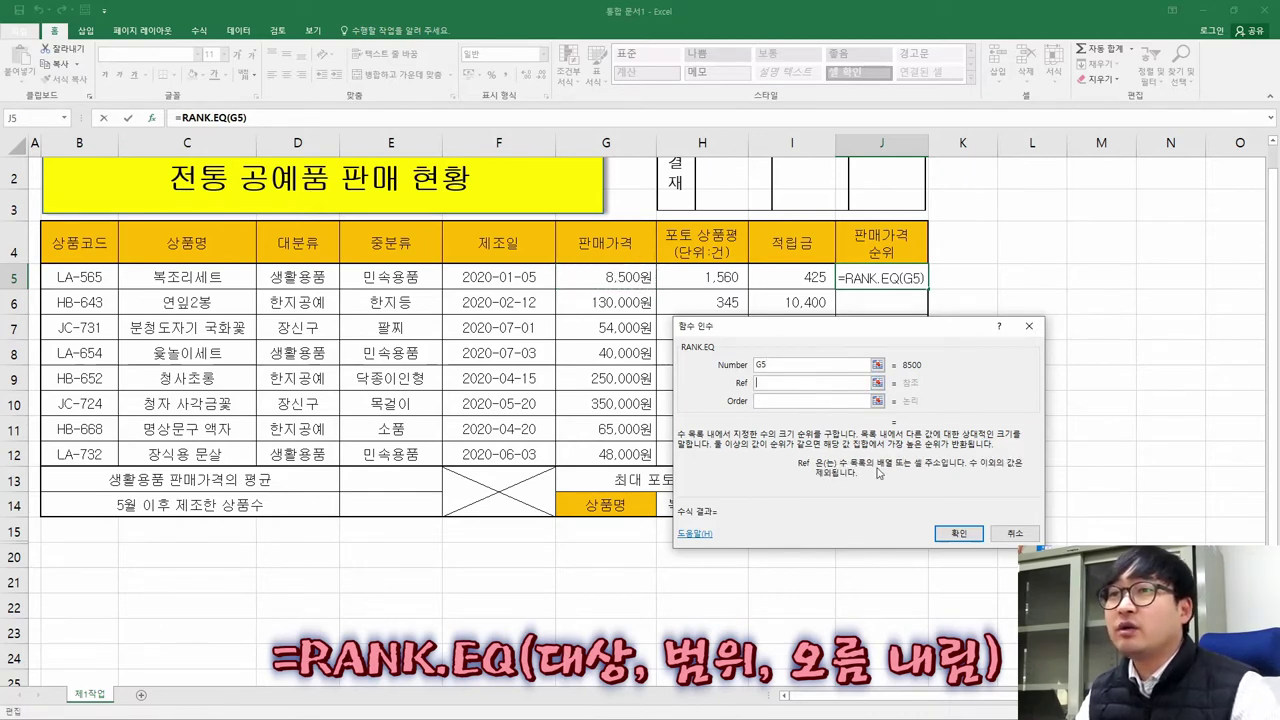
pyautogui.moveTo(611, 281); pyautogui.dragTo(608, 454)
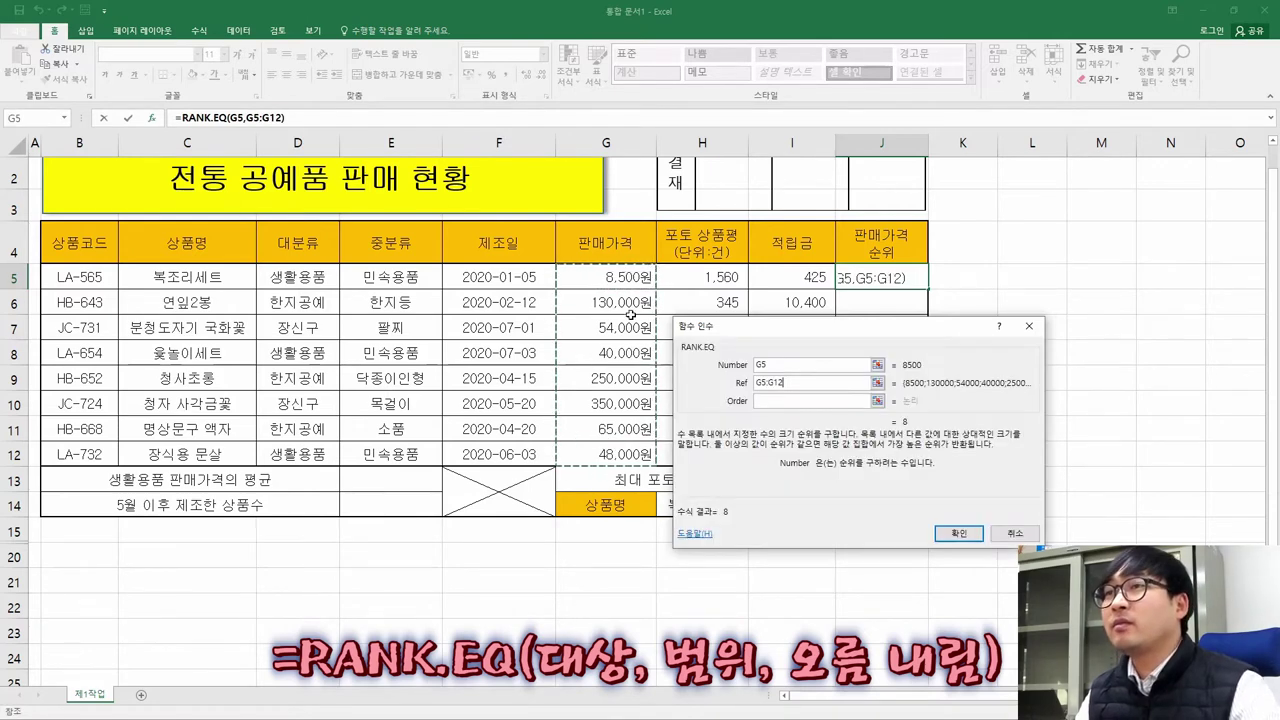
# Check the 내림차순 requirement in the exam PDF, and commit the RANK.EQ formula with its Order argument left empty
pyautogui.click(830, 401)
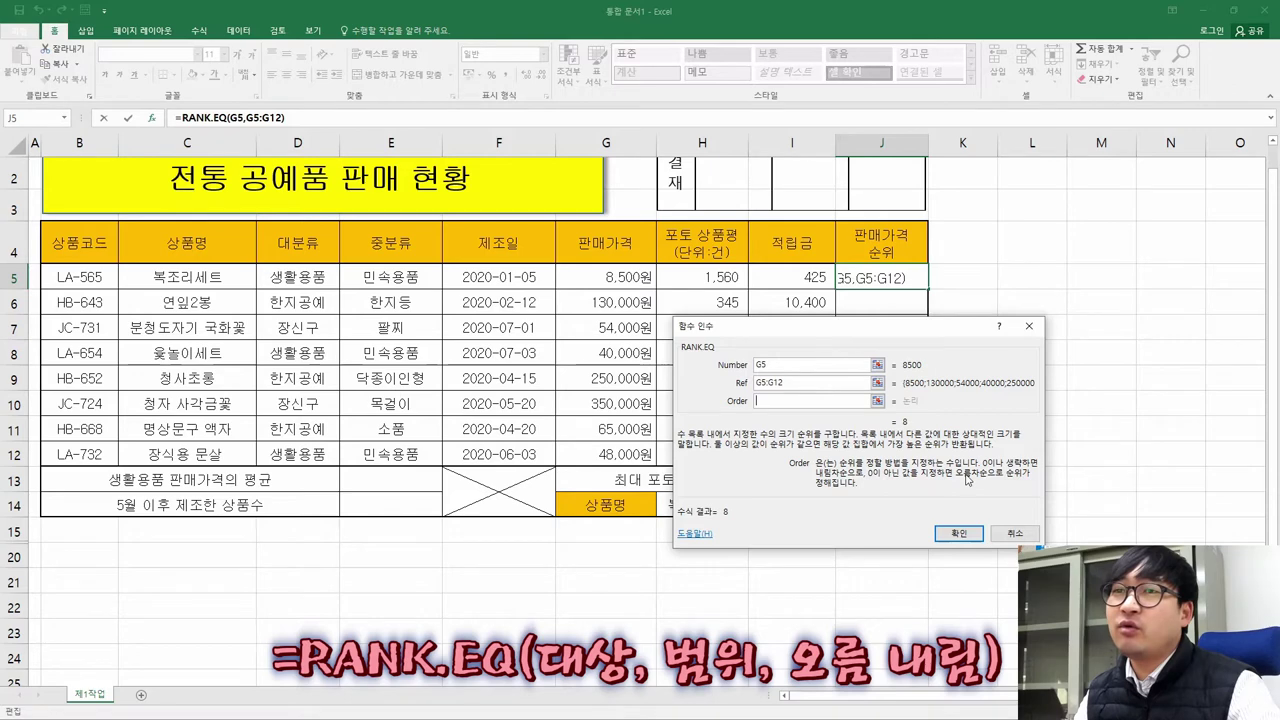
pyautogui.hotkey('alt', 'Tab')
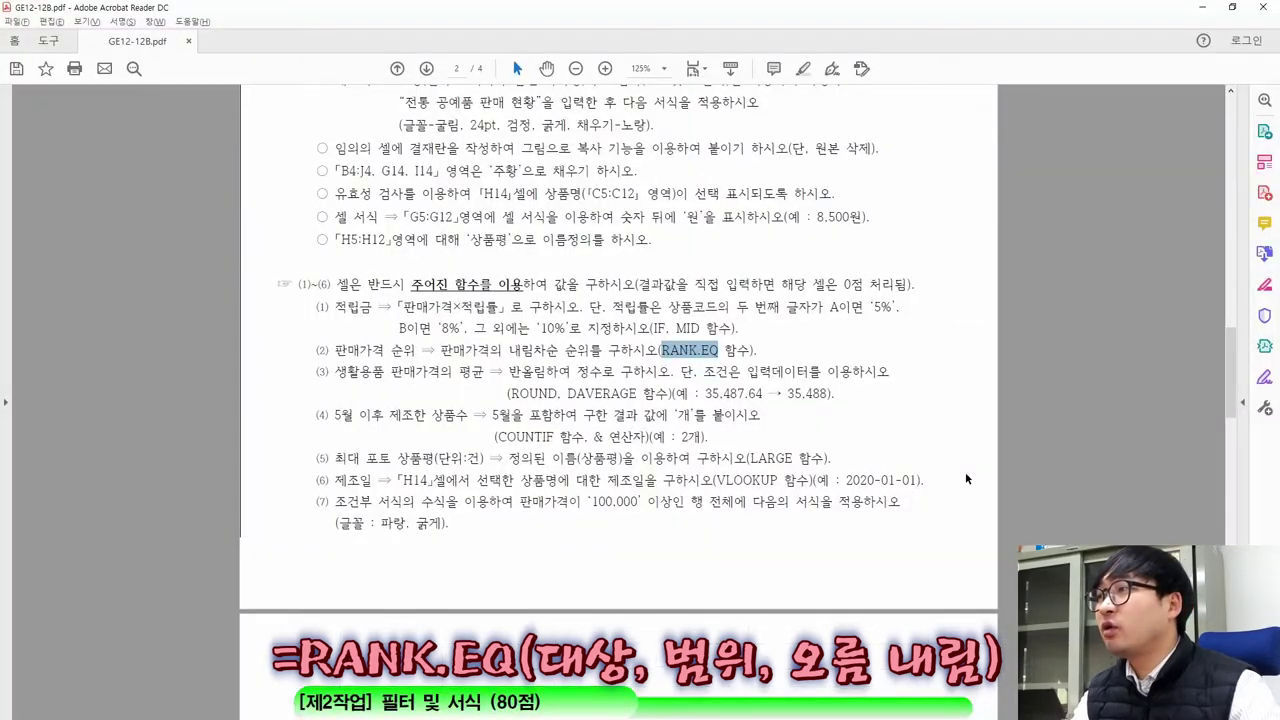
pyautogui.moveTo(511, 350); pyautogui.dragTo(568, 350)
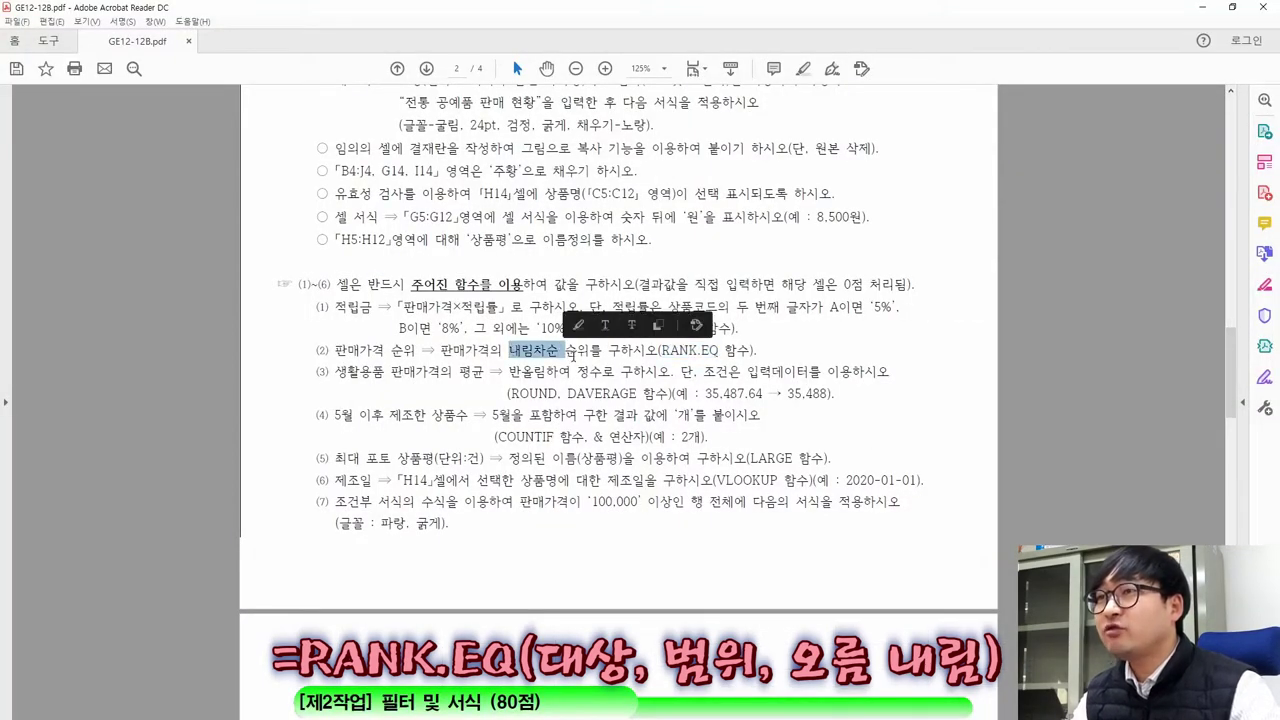
pyautogui.hotkey('alt', 'Tab')
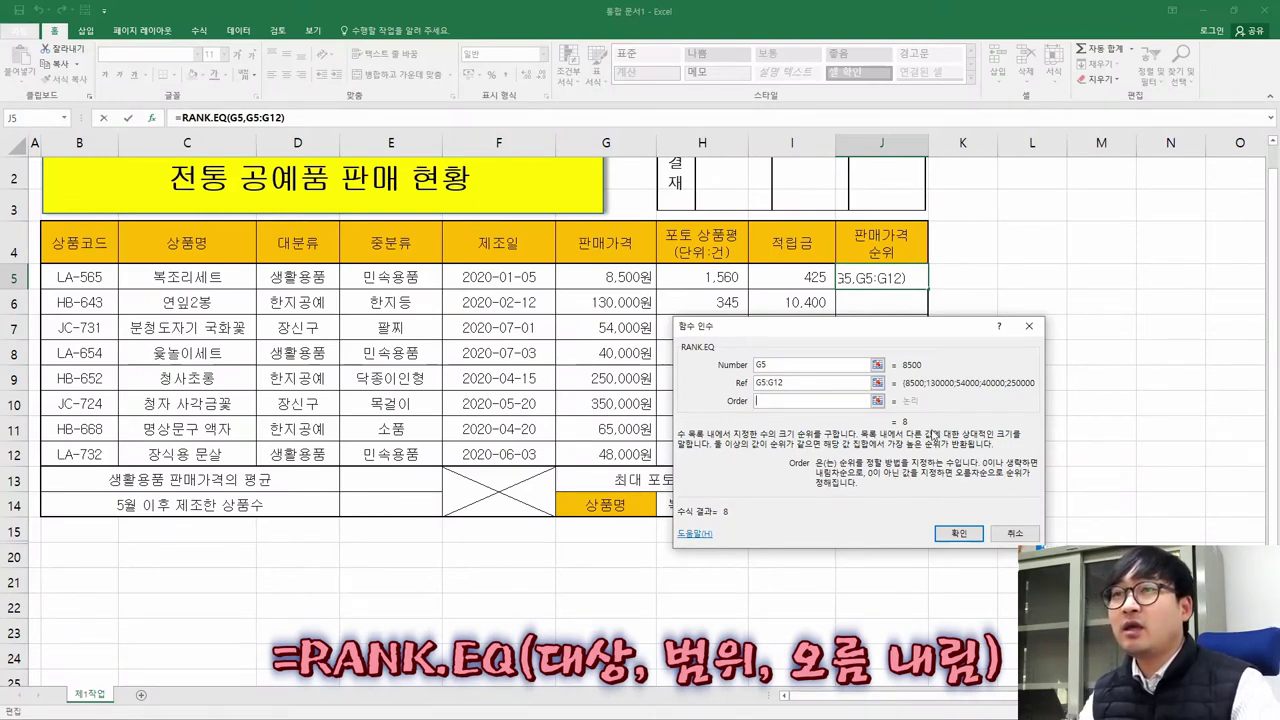
pyautogui.click(967, 535)
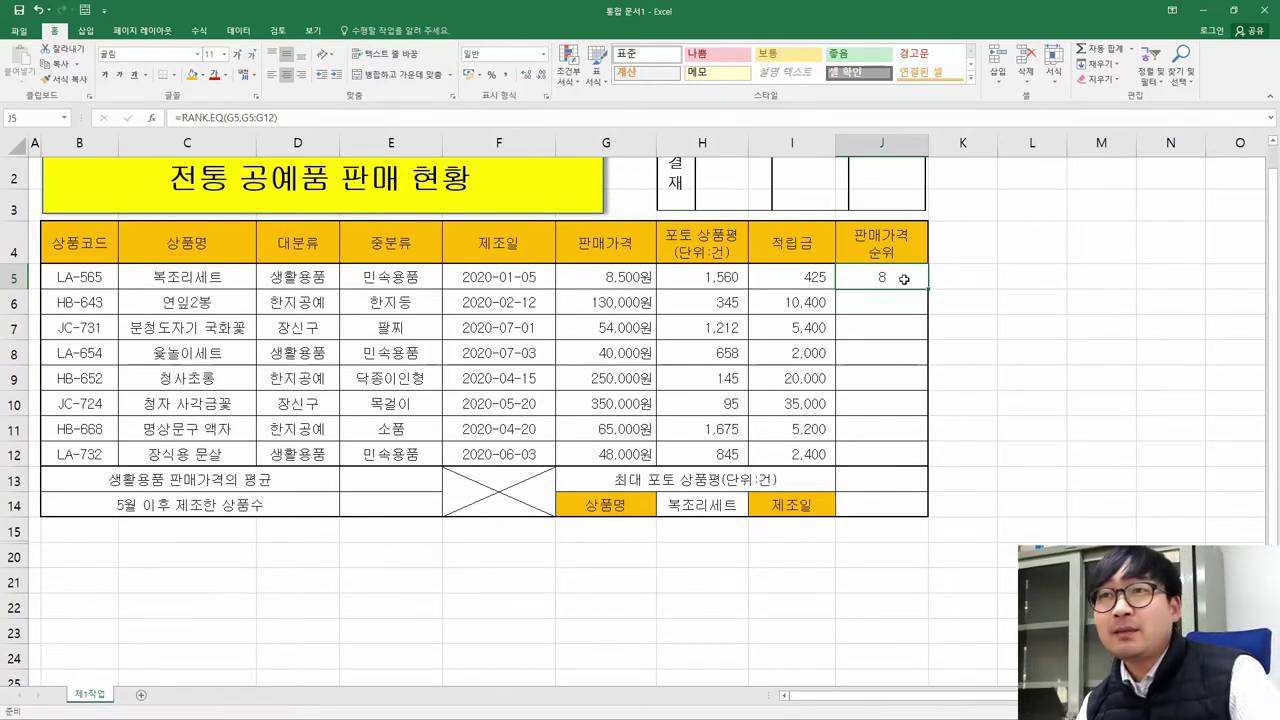
# Copy the RANK.EQ formula from J5 and paste it into J6:J12 to fill the 판매가격 순위 column
pyautogui.hotkey('ctrl', 'c')
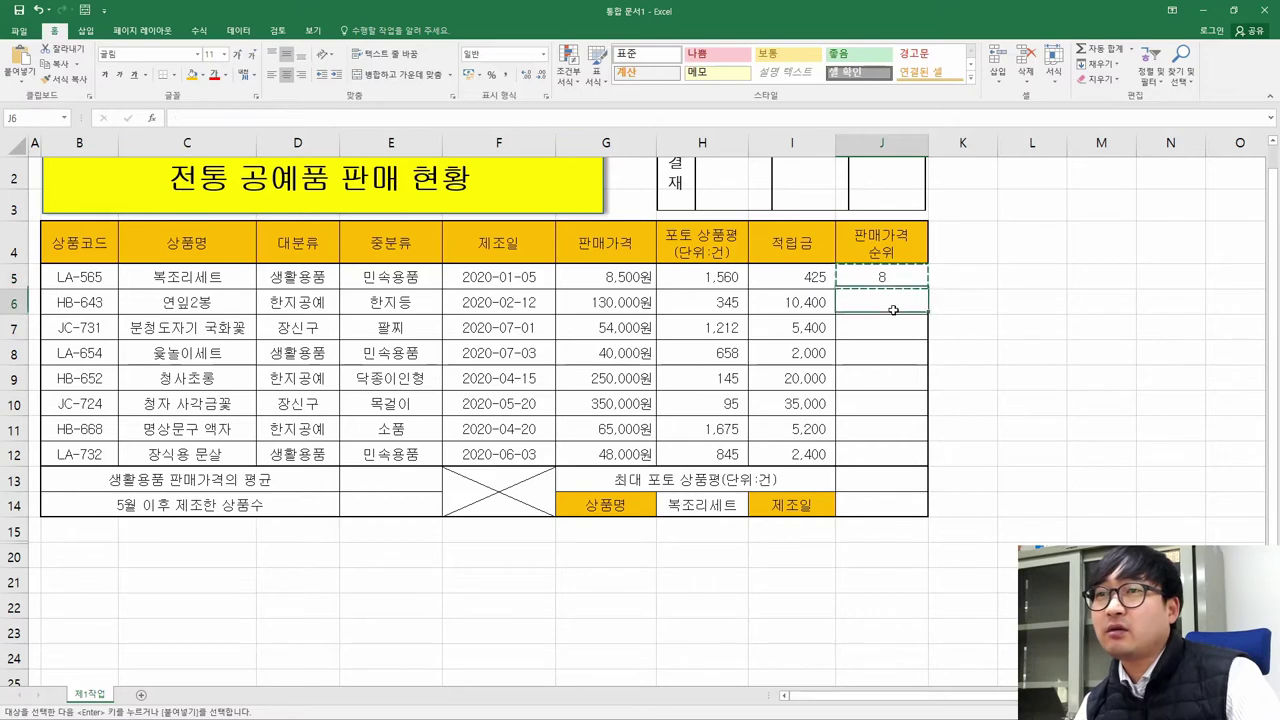
pyautogui.rightClick(896, 283)
pyautogui.click(913, 308)
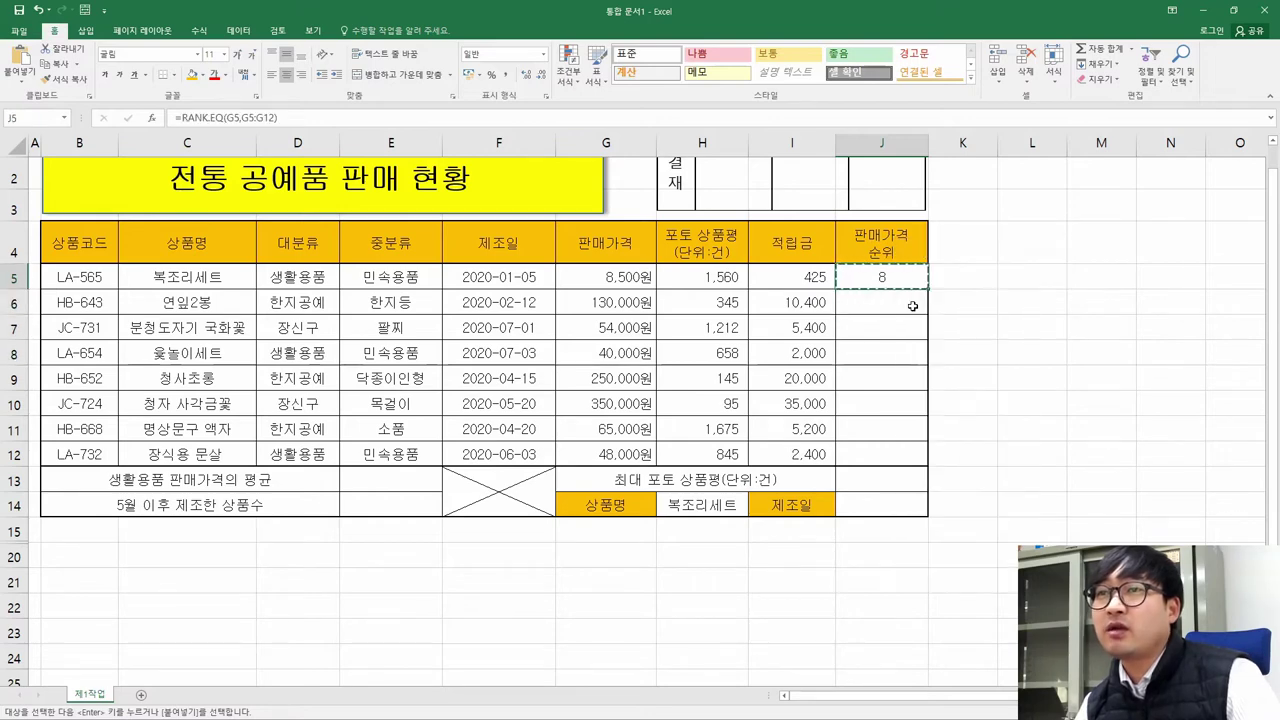
pyautogui.moveTo(888, 302); pyautogui.dragTo(884, 454)
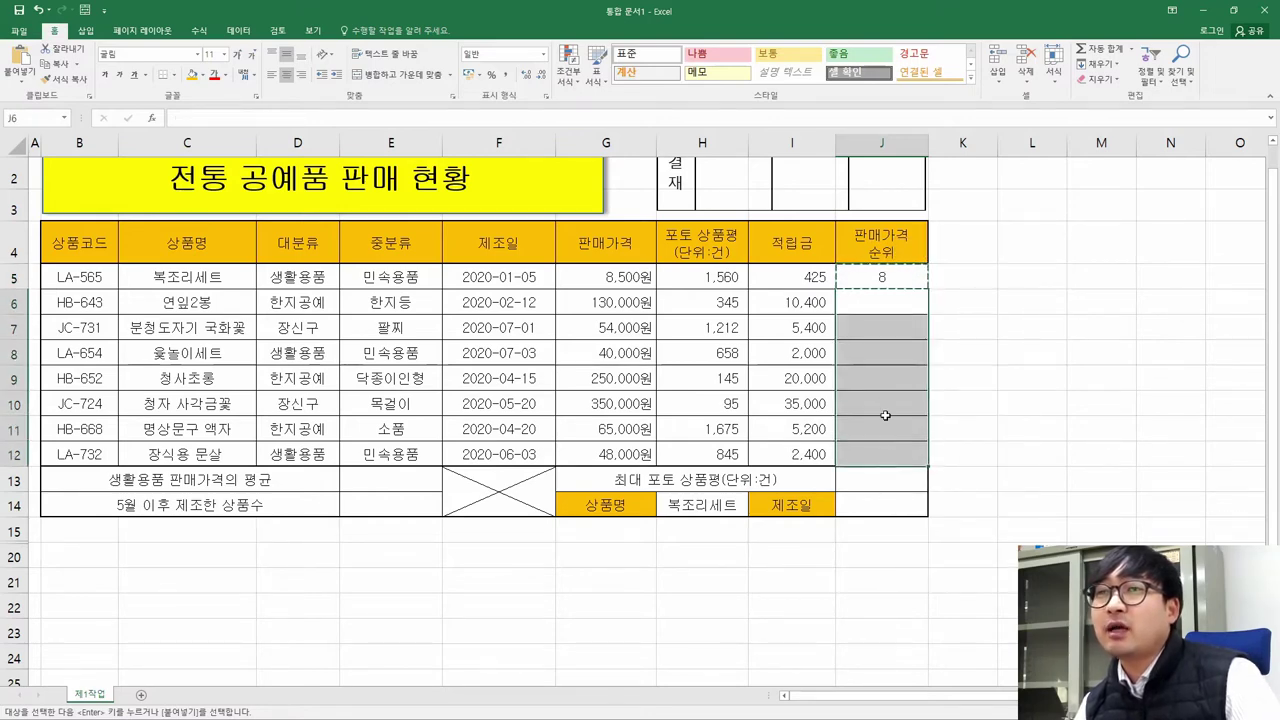
pyautogui.rightClick(888, 415)
pyautogui.click(956, 471)
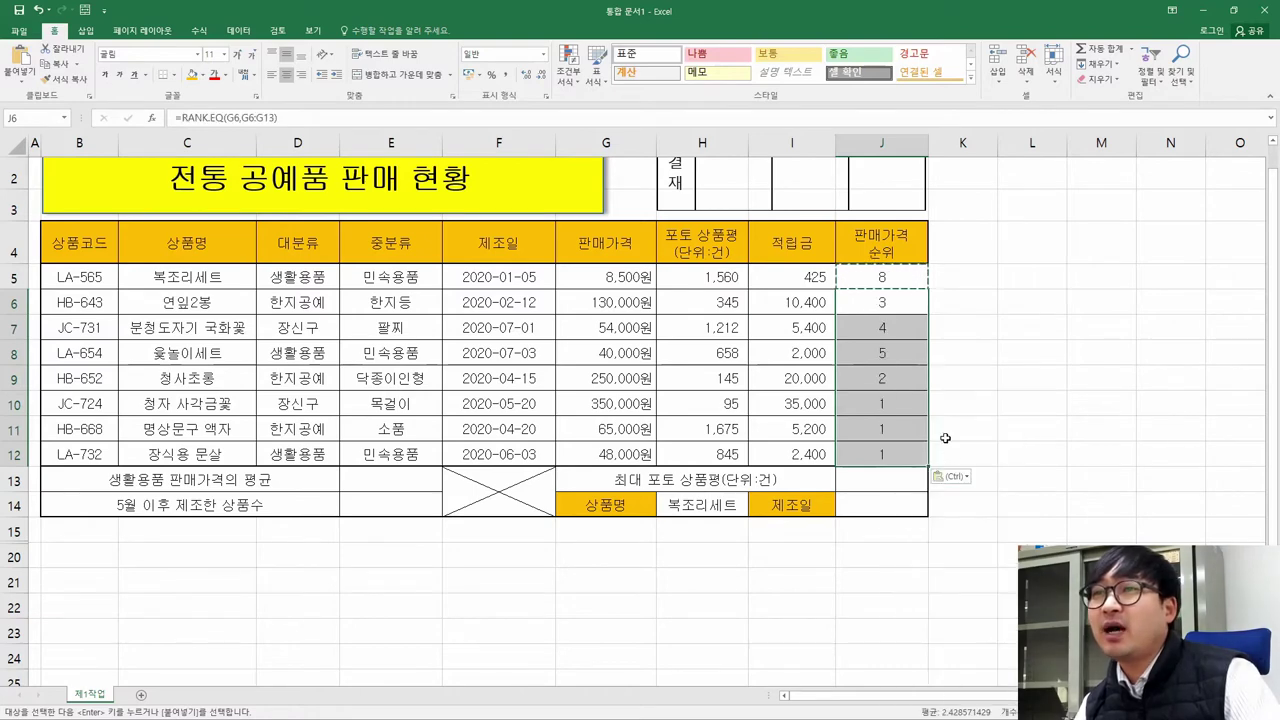
# Compare the ranks in J10:J12 with the 판매가격 values in G10:G12
pyautogui.click(818, 302)
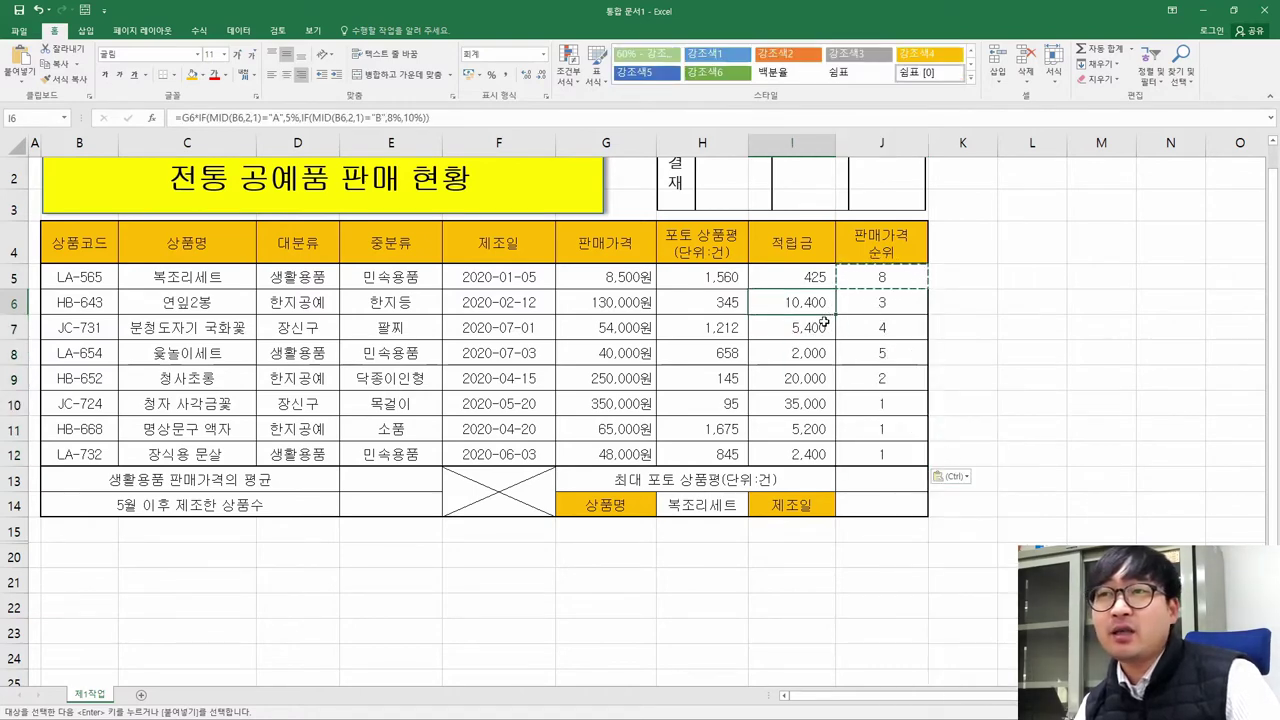
pyautogui.moveTo(888, 405); pyautogui.dragTo(888, 452)
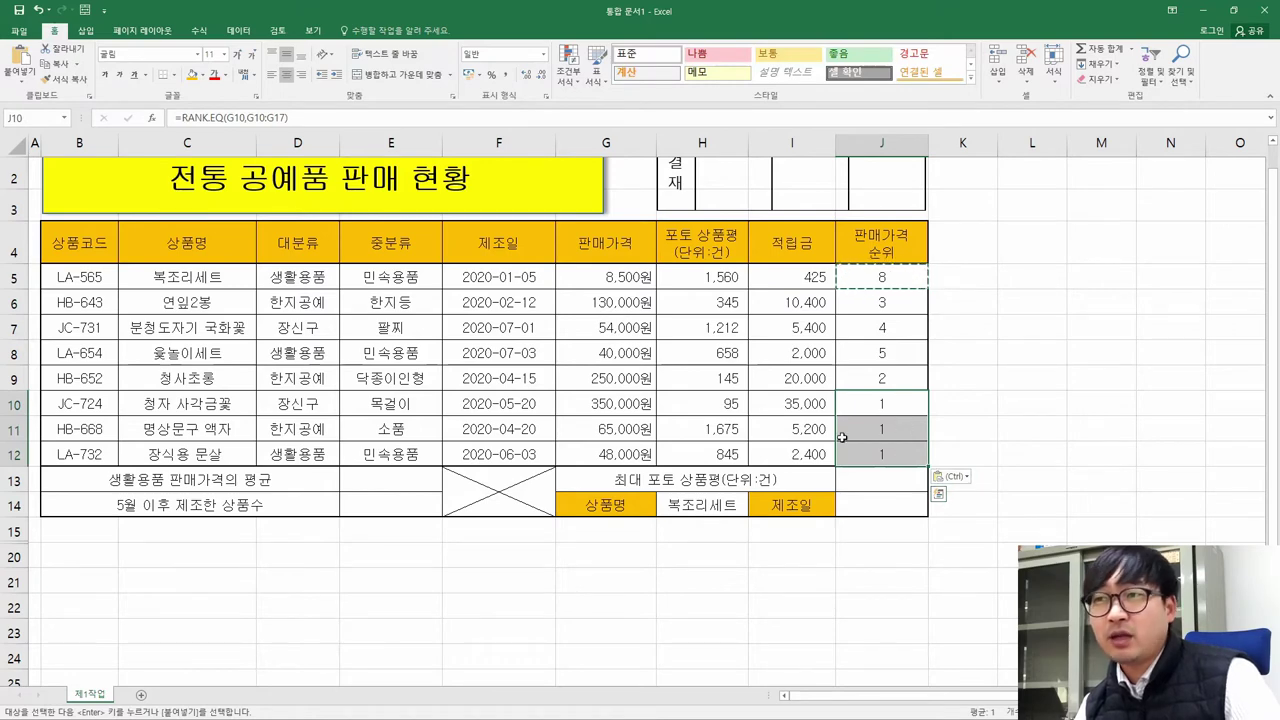
pyautogui.moveTo(634, 402); pyautogui.dragTo(630, 450)
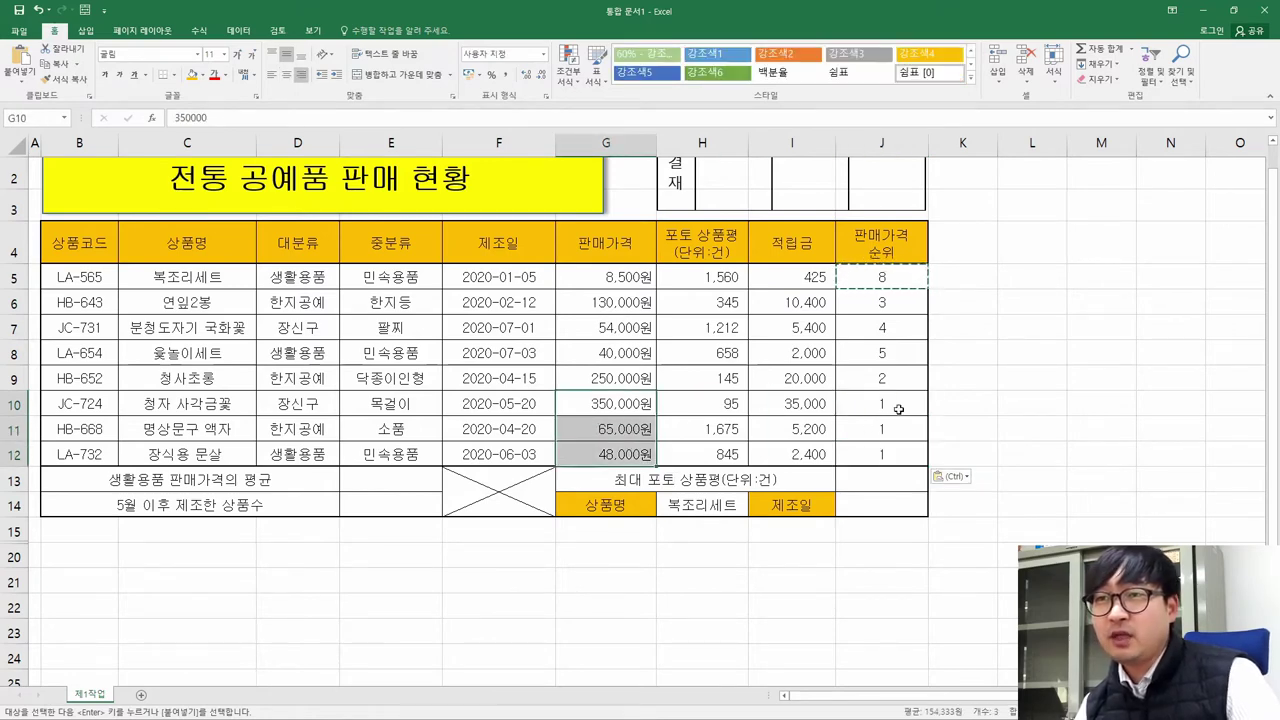
pyautogui.click(899, 405)
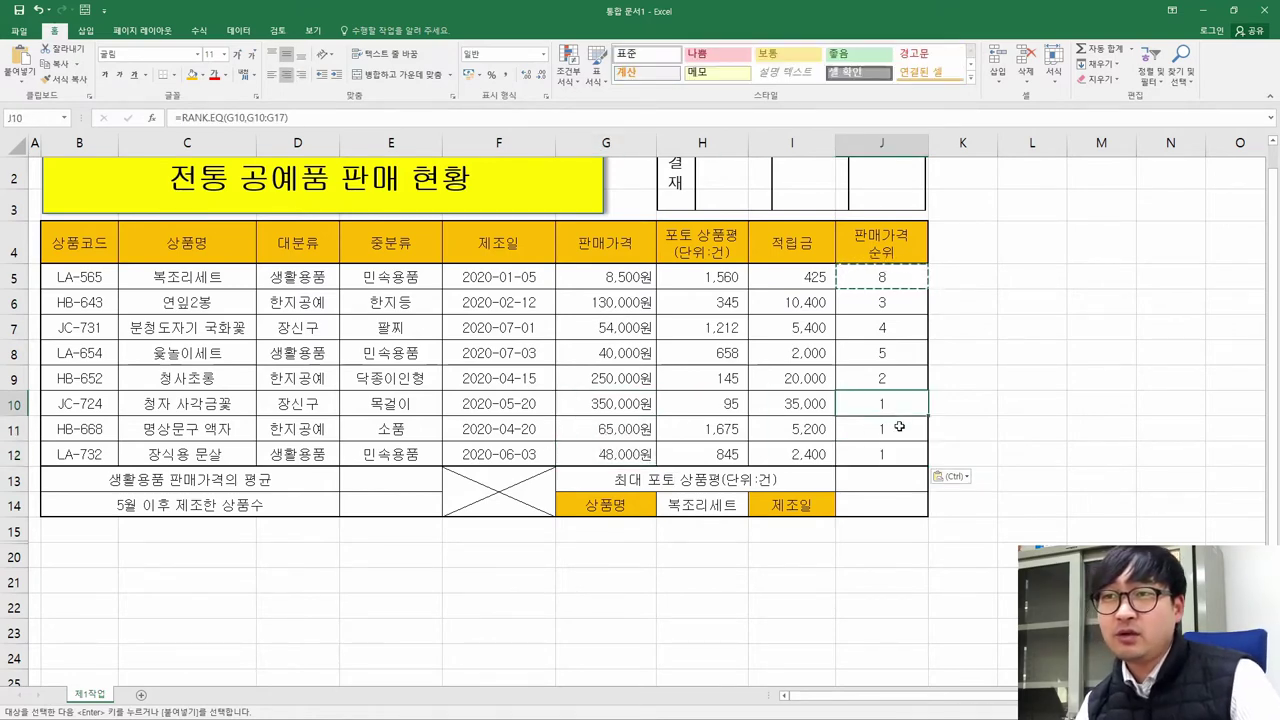
# Examine the Ref ranges of the RANK.EQ formulas in J5 and J6, trying G5:G12 as J6's range and reverting it
pyautogui.doubleClick(901, 276)
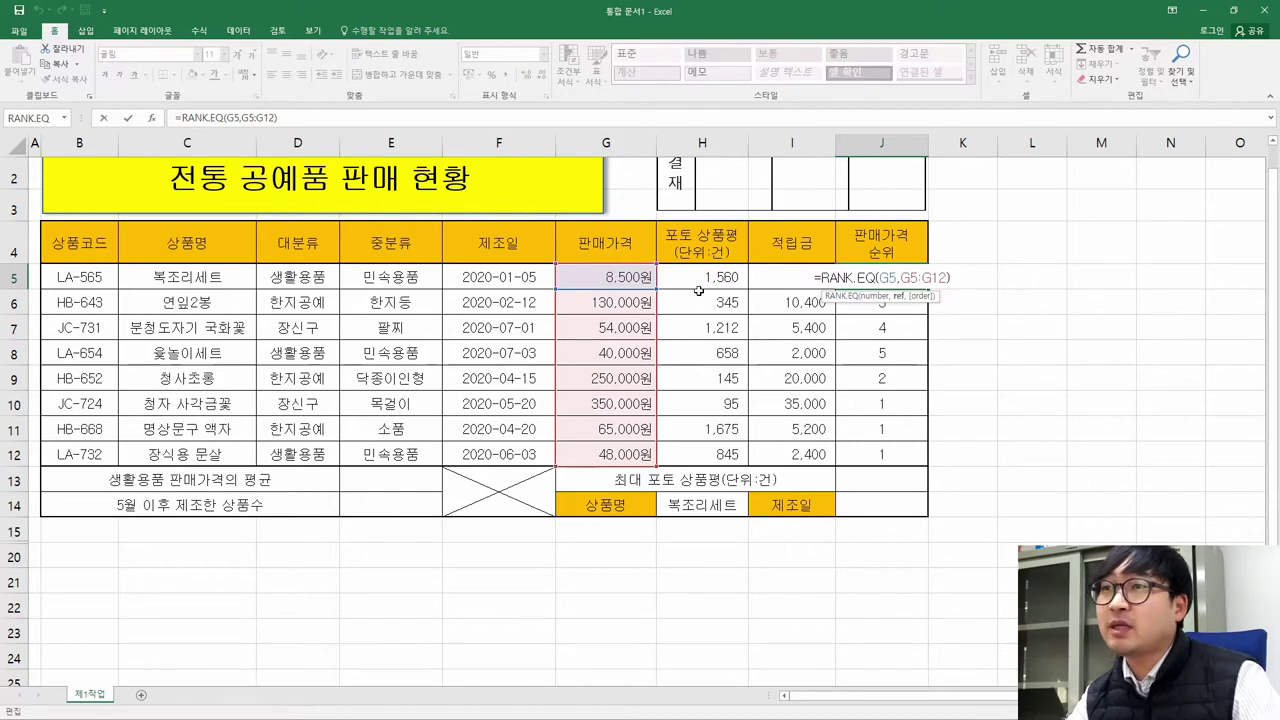
pyautogui.press('Return')
pyautogui.doubleClick(900, 322)
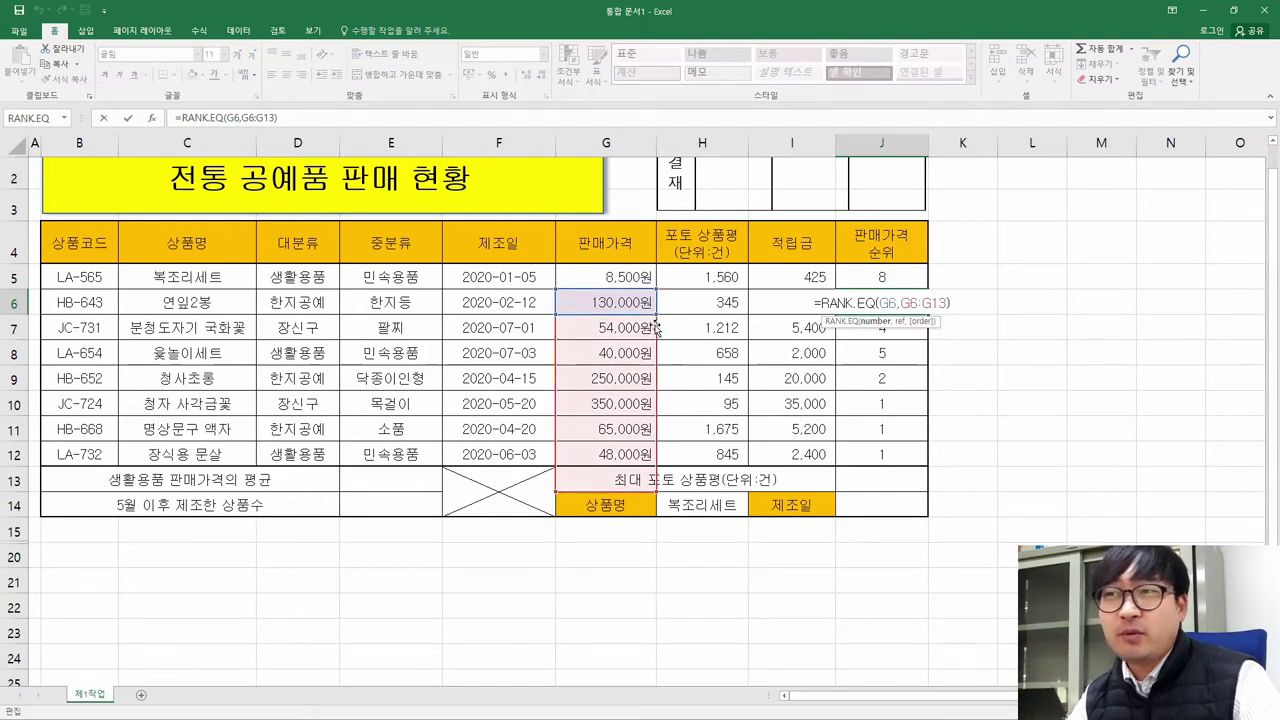
pyautogui.moveTo(649, 379)
pyautogui.mouseDown()
pyautogui.moveTo(700, 372)
pyautogui.moveTo(650, 354)
pyautogui.mouseUp()
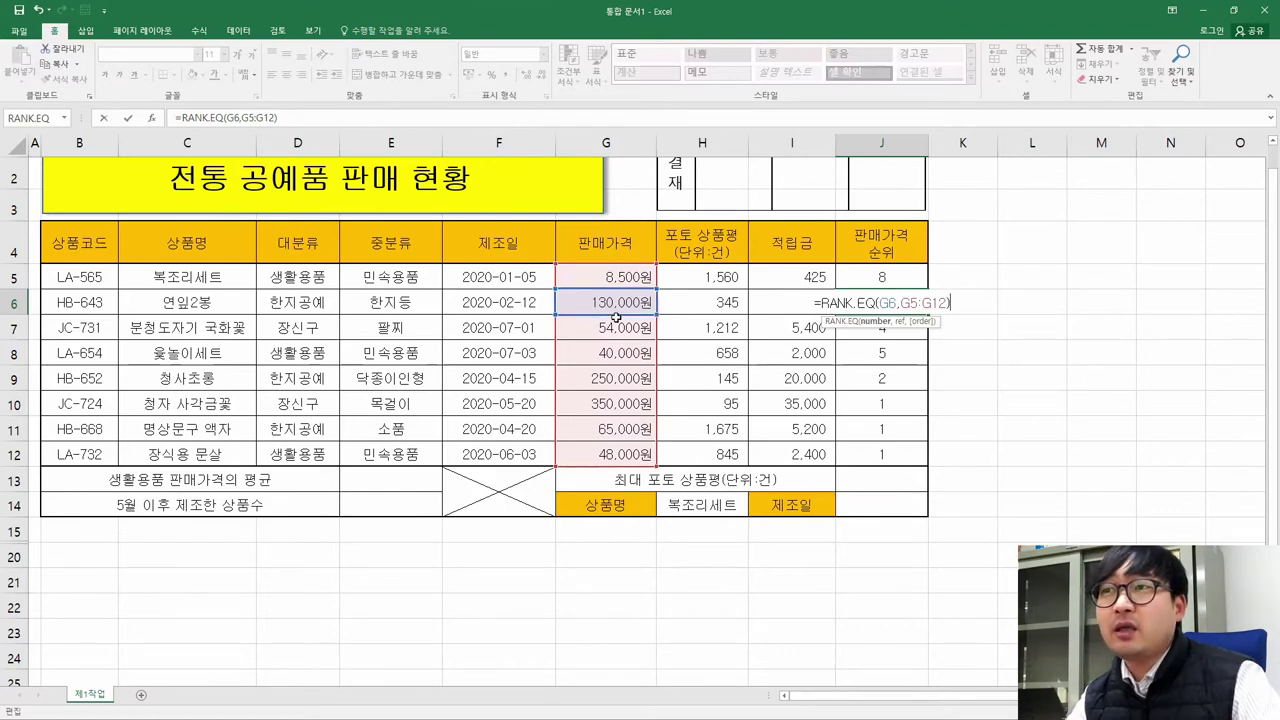
pyautogui.moveTo(617, 324); pyautogui.dragTo(634, 352)
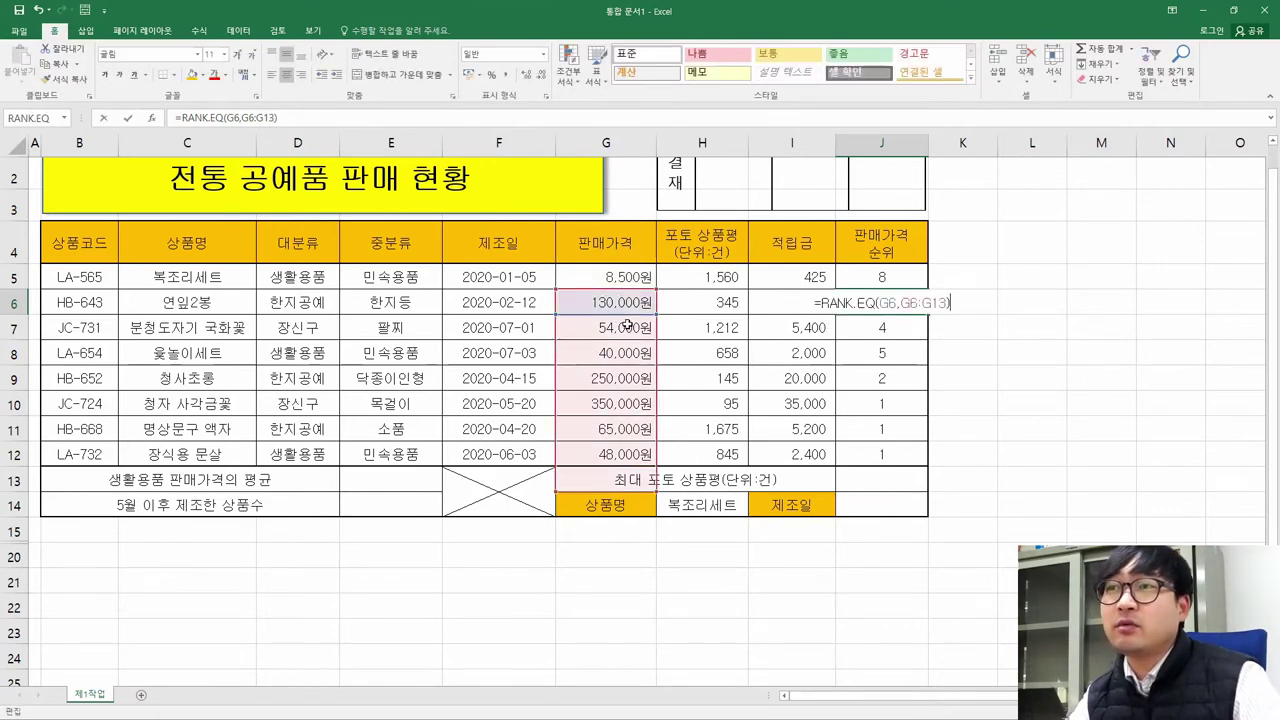
# Inspect the cells referenced by the RANK.EQ formula in J7 and compare them with those in J5
pyautogui.click(890, 328)
pyautogui.doubleClick(890, 328)
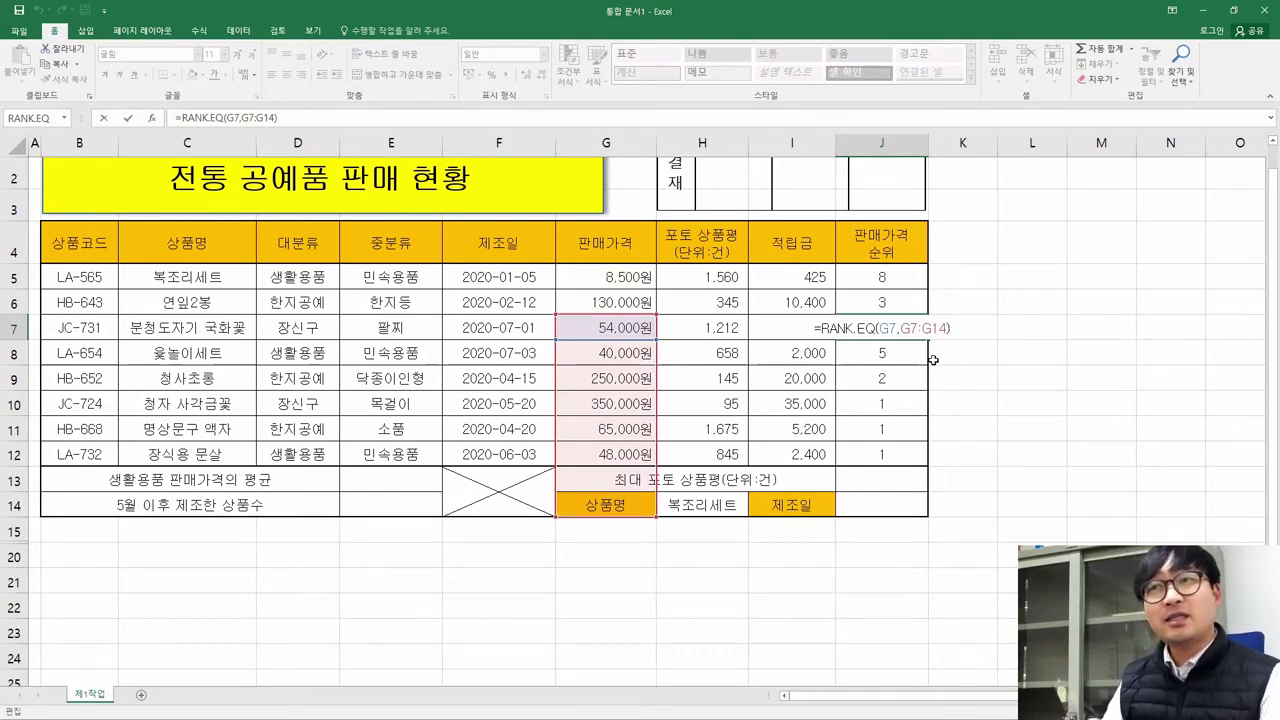
pyautogui.click(889, 285)
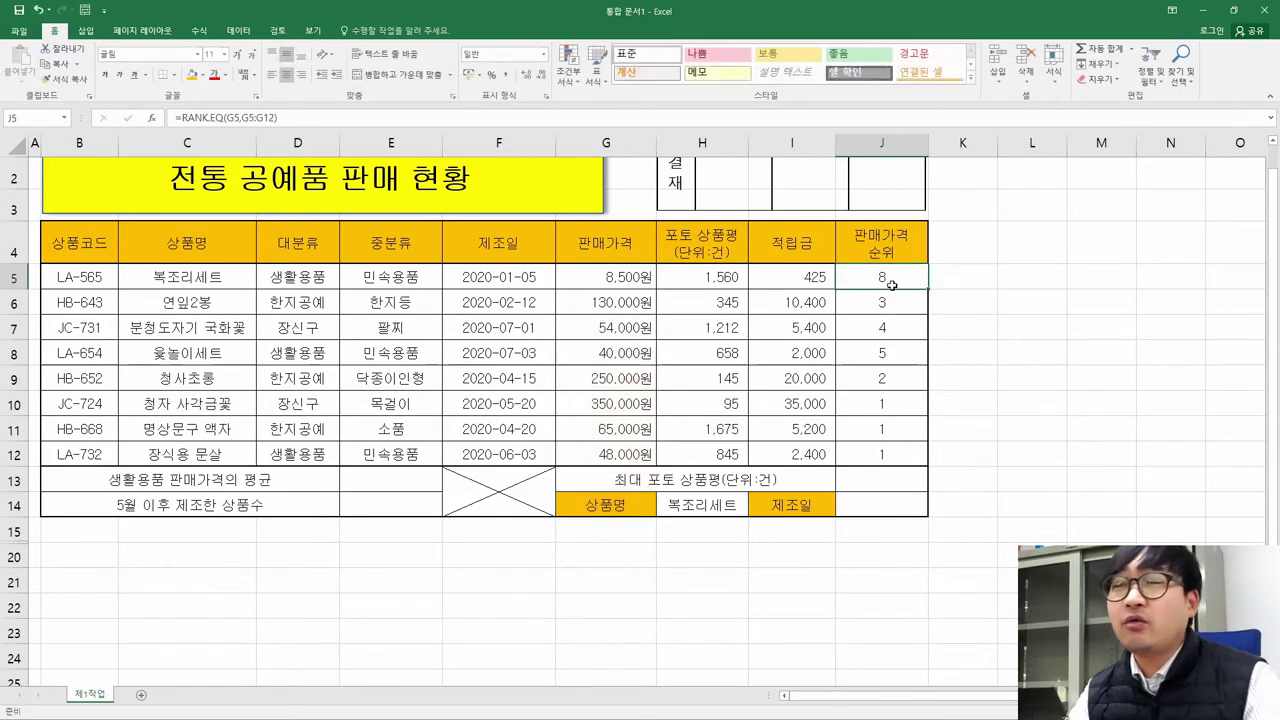
pyautogui.doubleClick(891, 285)
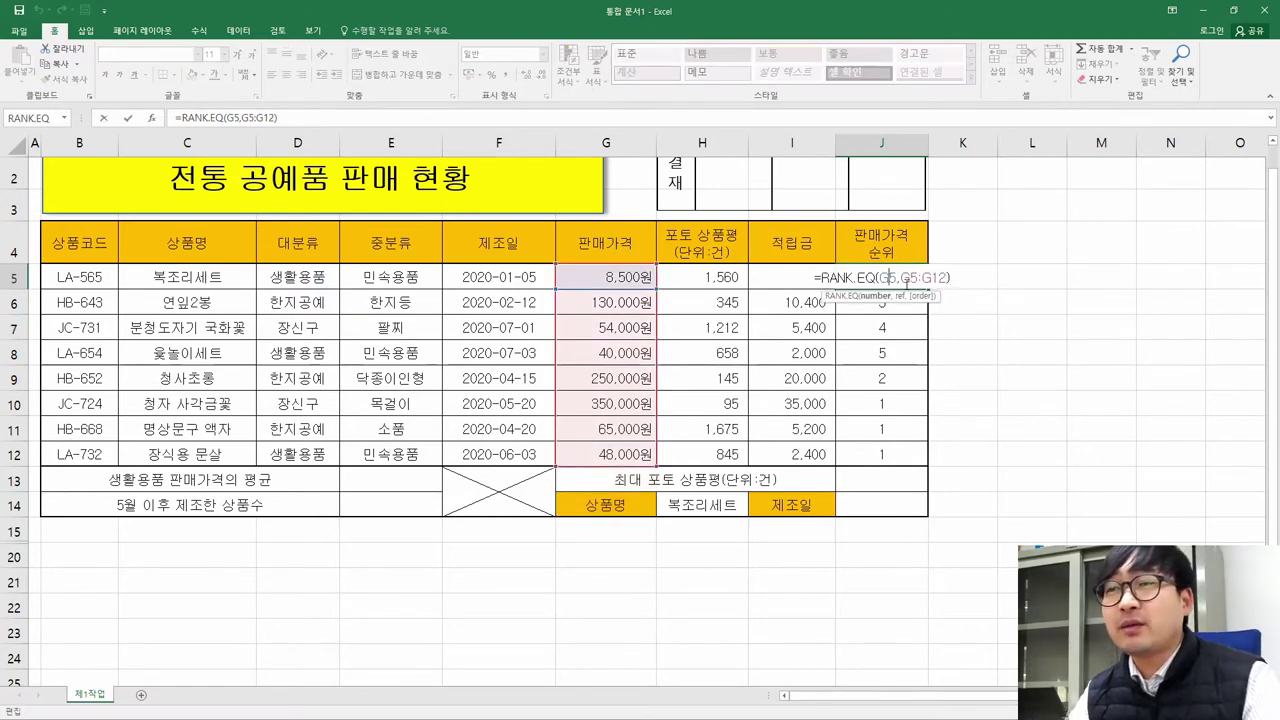
pyautogui.hotkey('ctrl', 'Return')
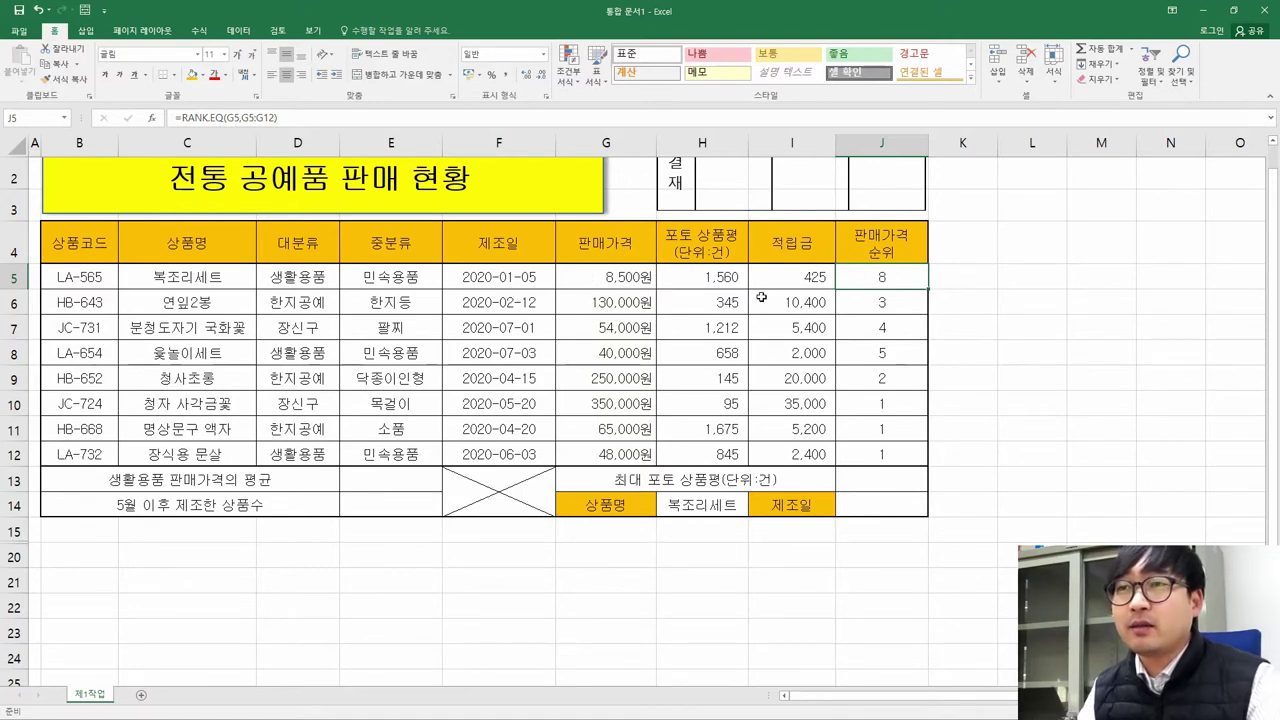
# Examine the RANK.EQ formulas in J6 through J9 one by one to check which rows each Ref range covers
pyautogui.doubleClick(873, 303)
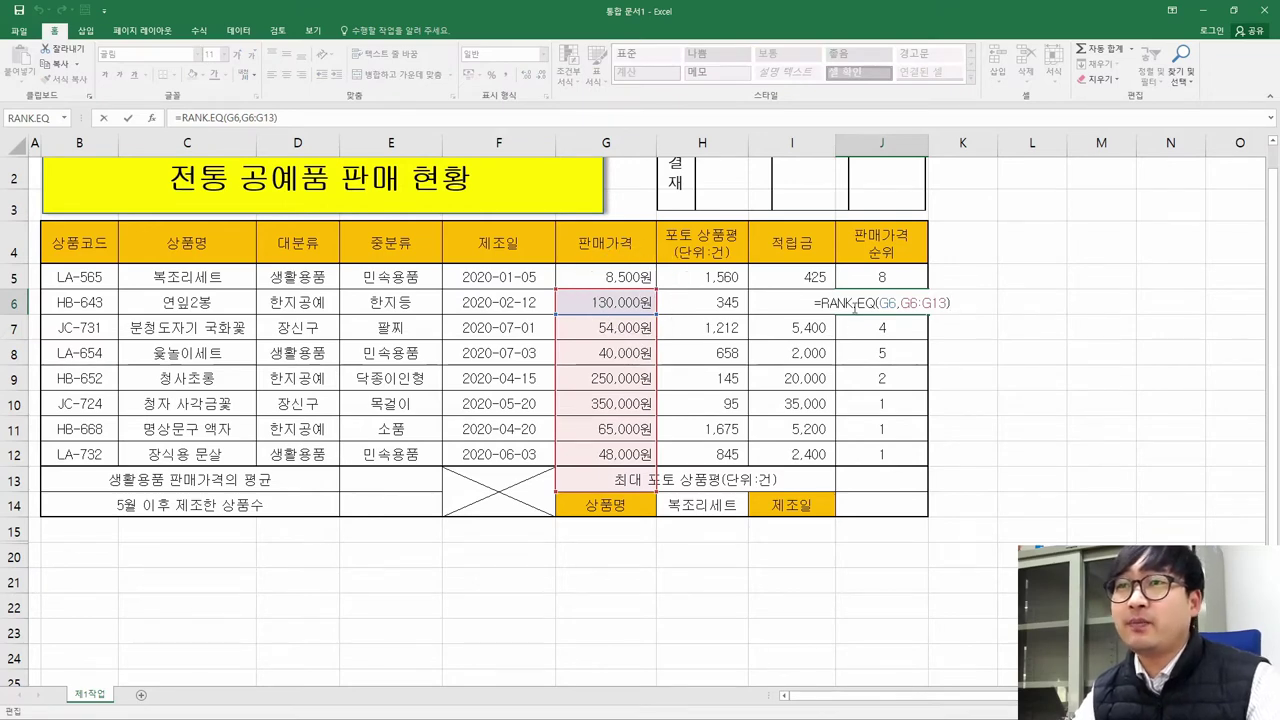
pyautogui.click(884, 282)
pyautogui.doubleClick(884, 306)
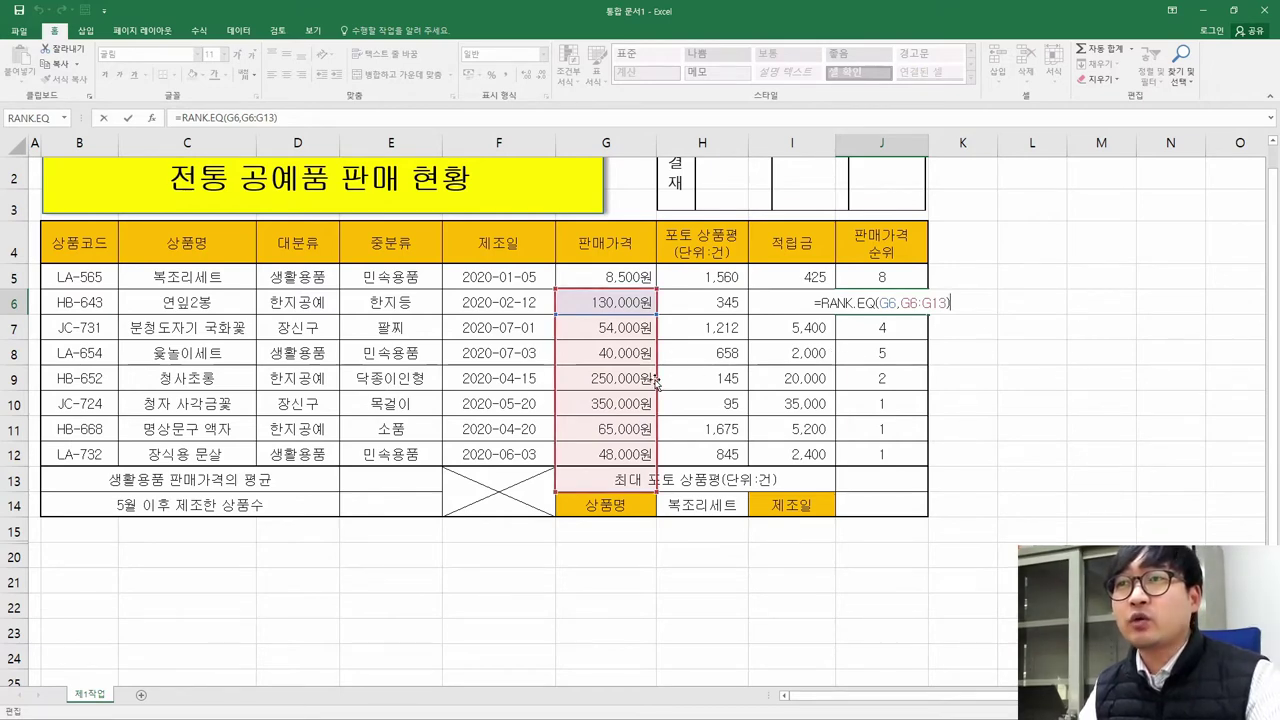
pyautogui.press('Return')
pyautogui.press('F2')
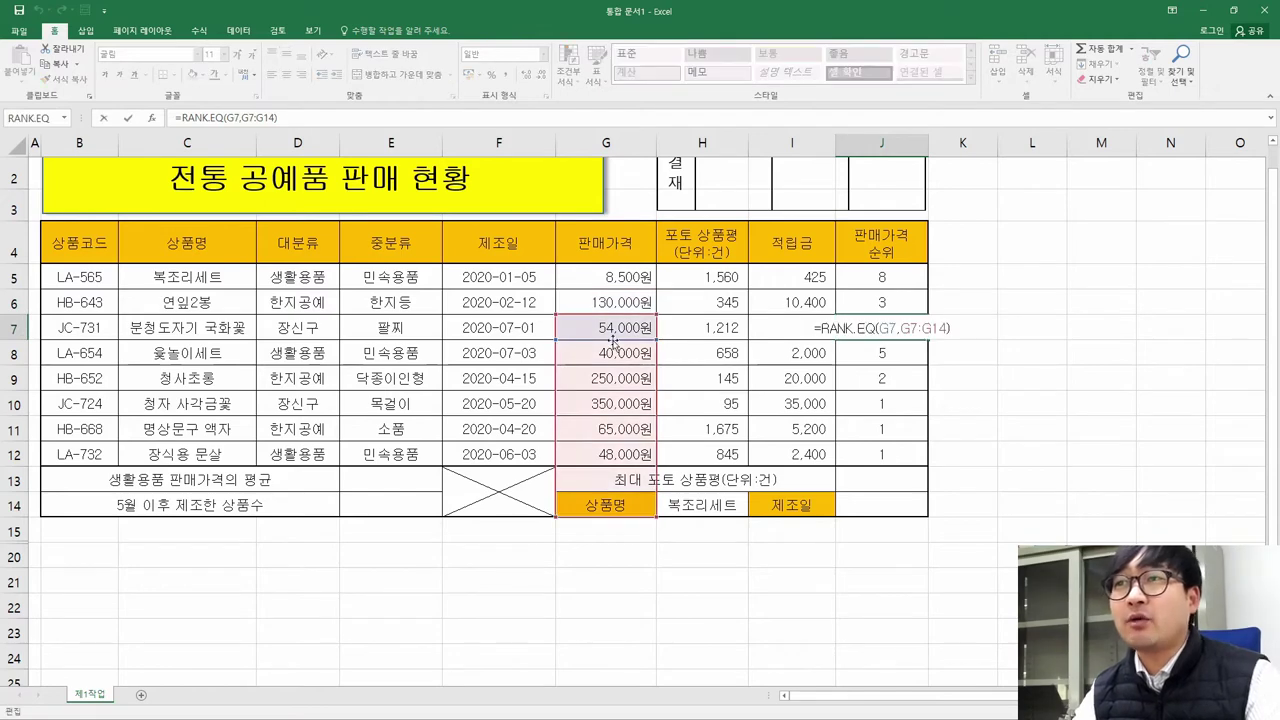
pyautogui.press('Return')
pyautogui.press('F2')
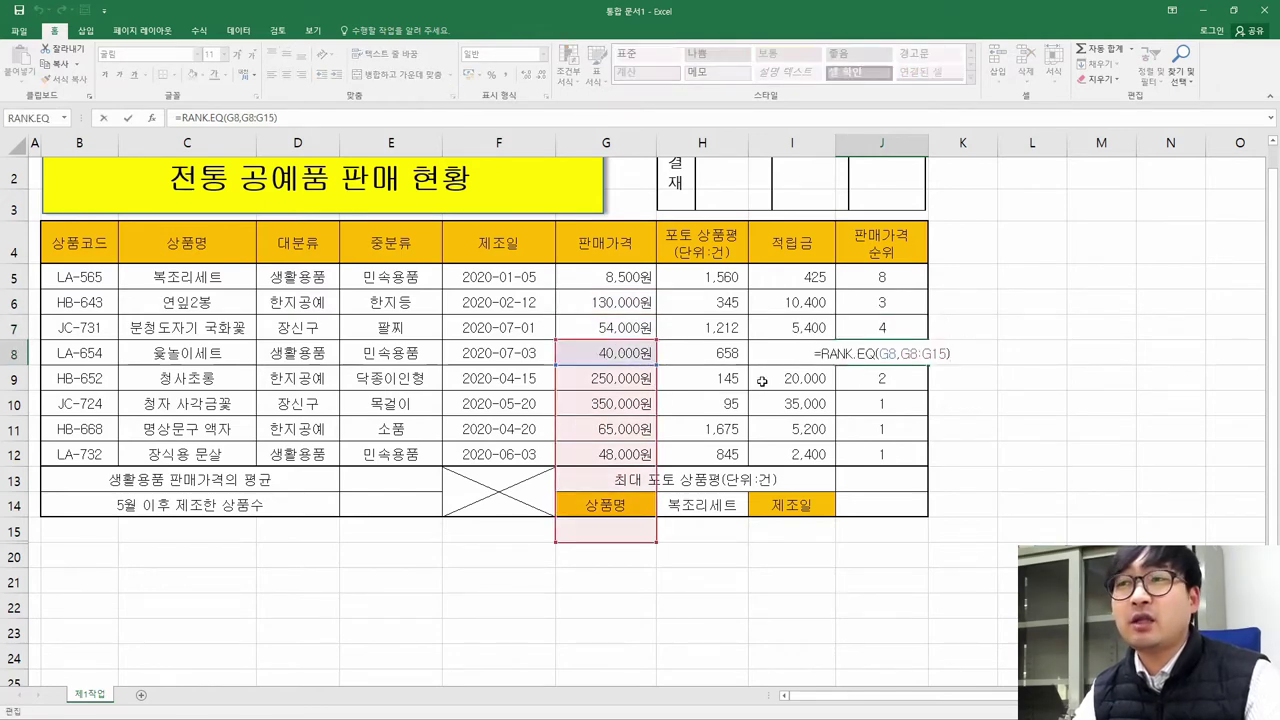
pyautogui.press('Return')
pyautogui.press('F2')
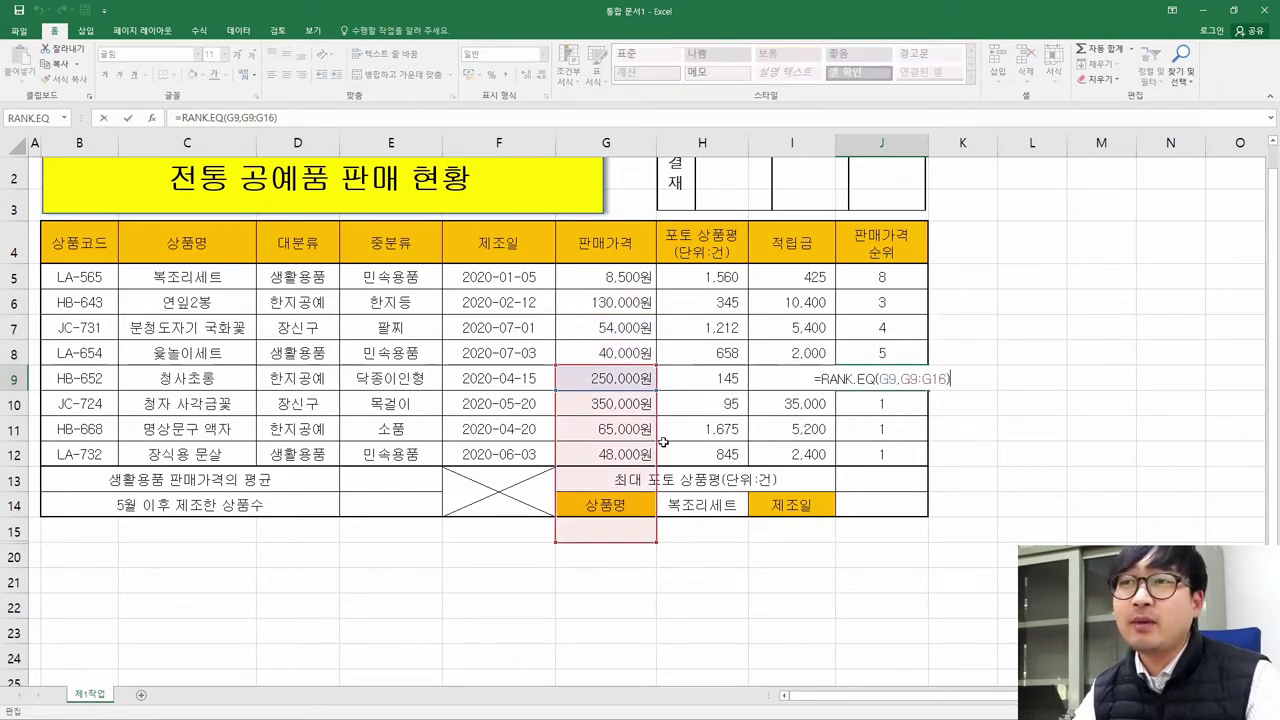
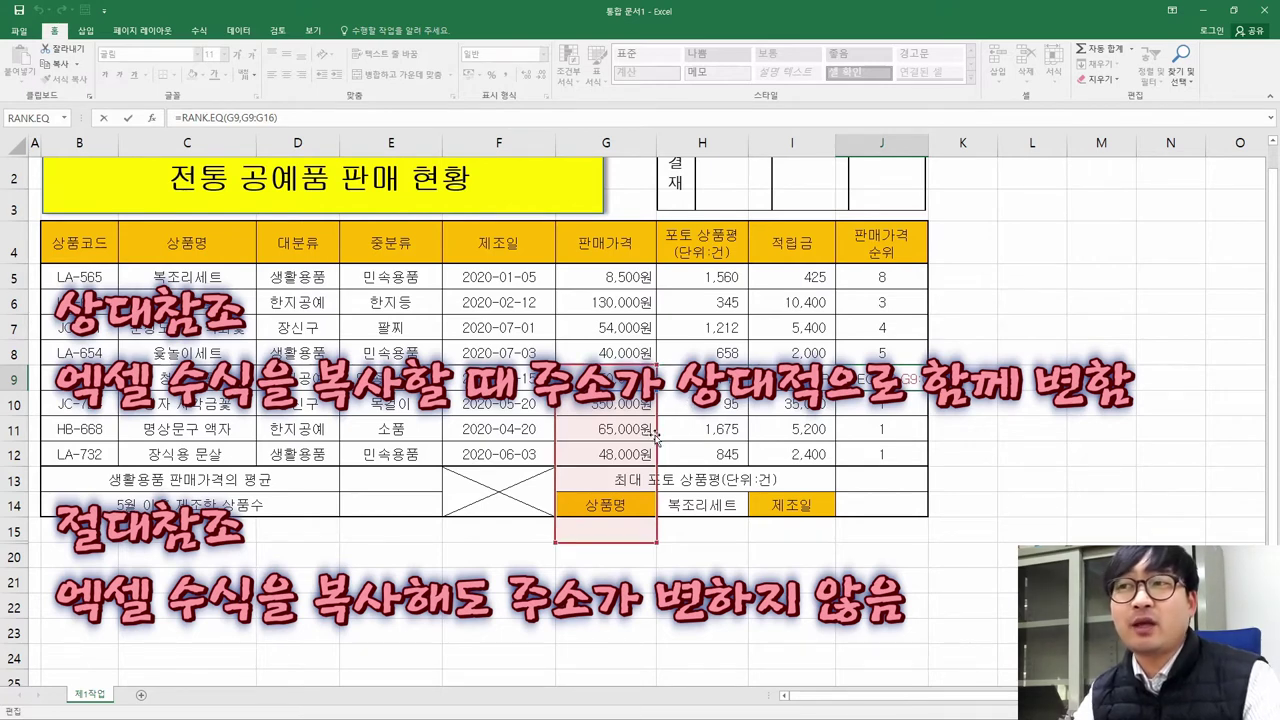
pyautogui.press('Escape')
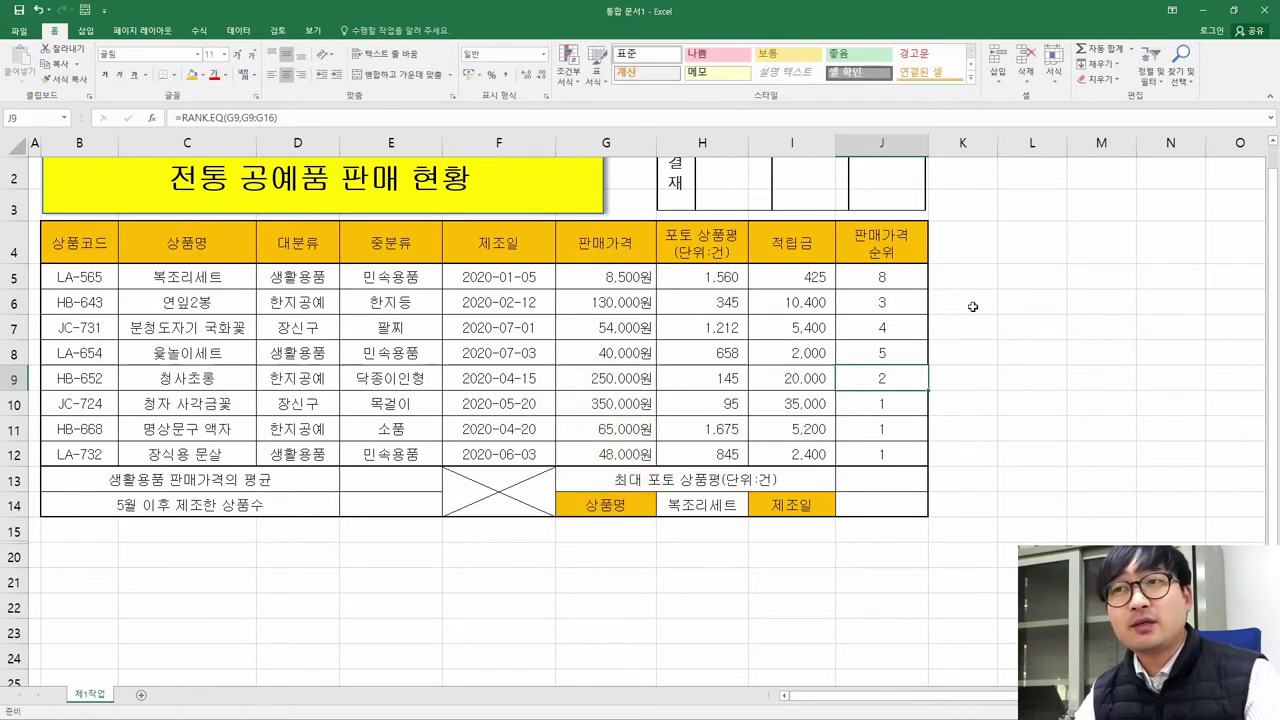
# Try converting the Ref range in J5's formula to absolute references one cell at a time, as $G$5:$G$12
pyautogui.click(880, 279)
pyautogui.press('F2')
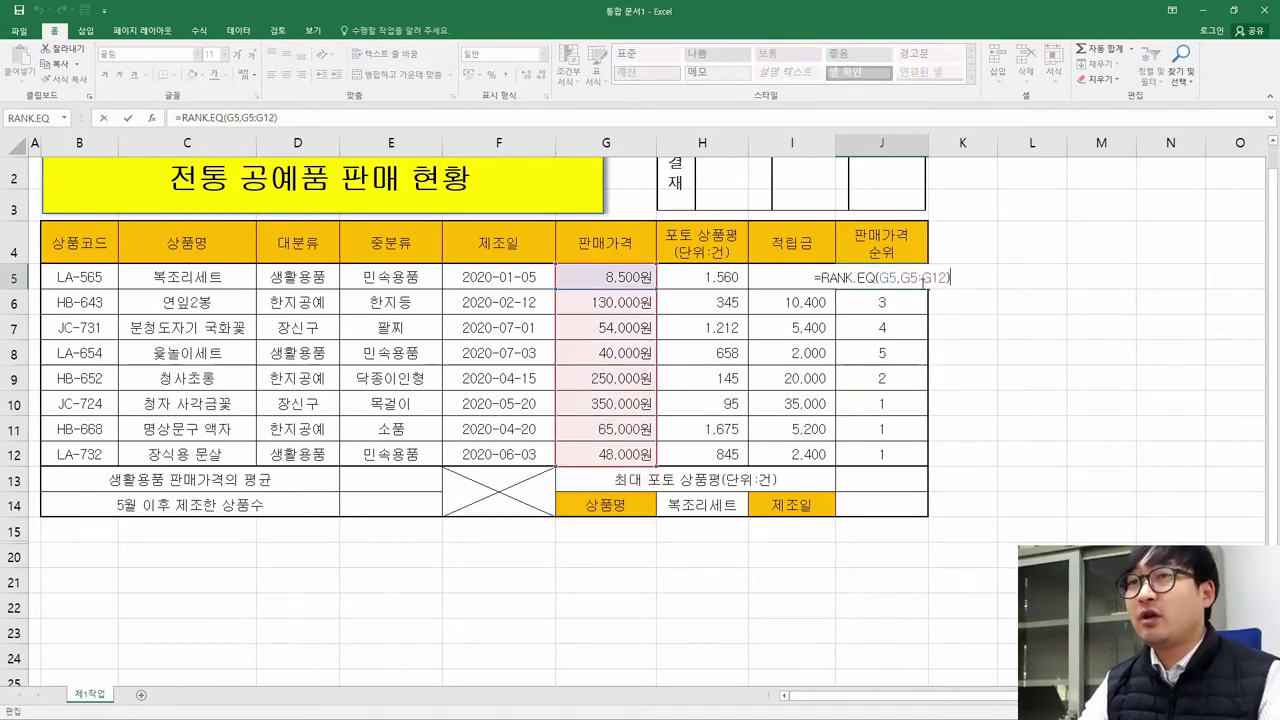
pyautogui.click(917, 280)
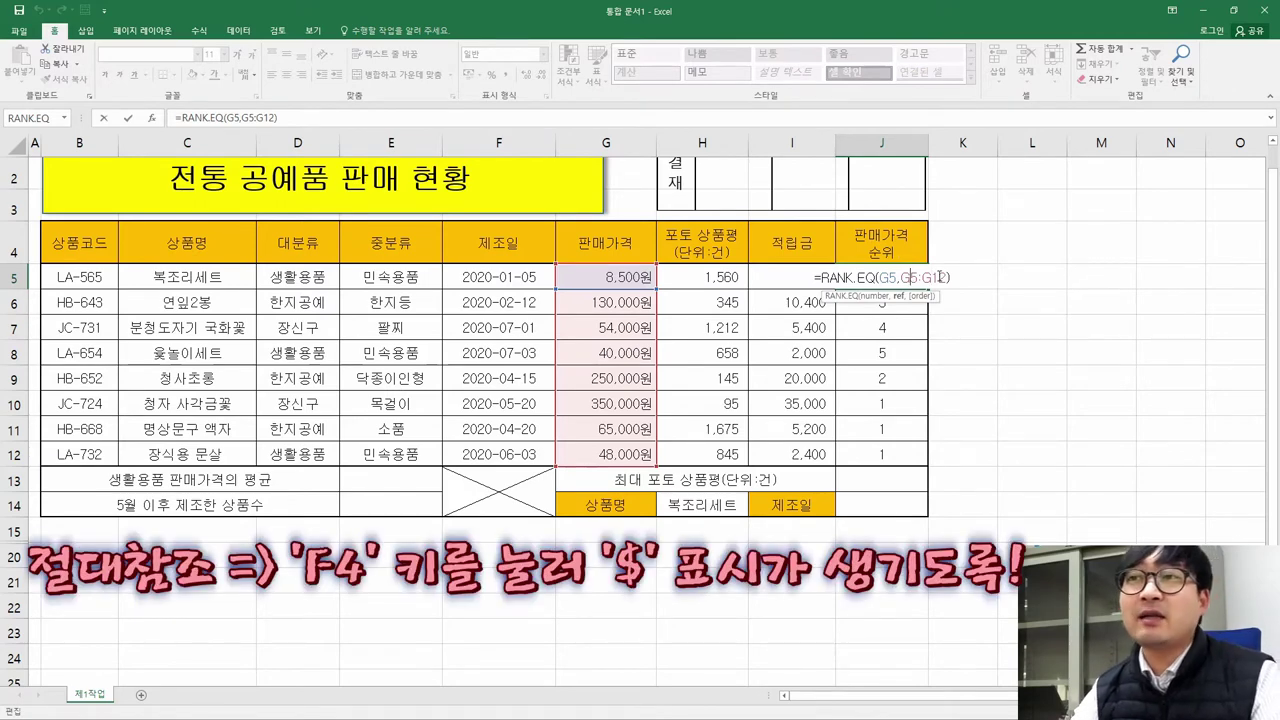
pyautogui.press('F4')
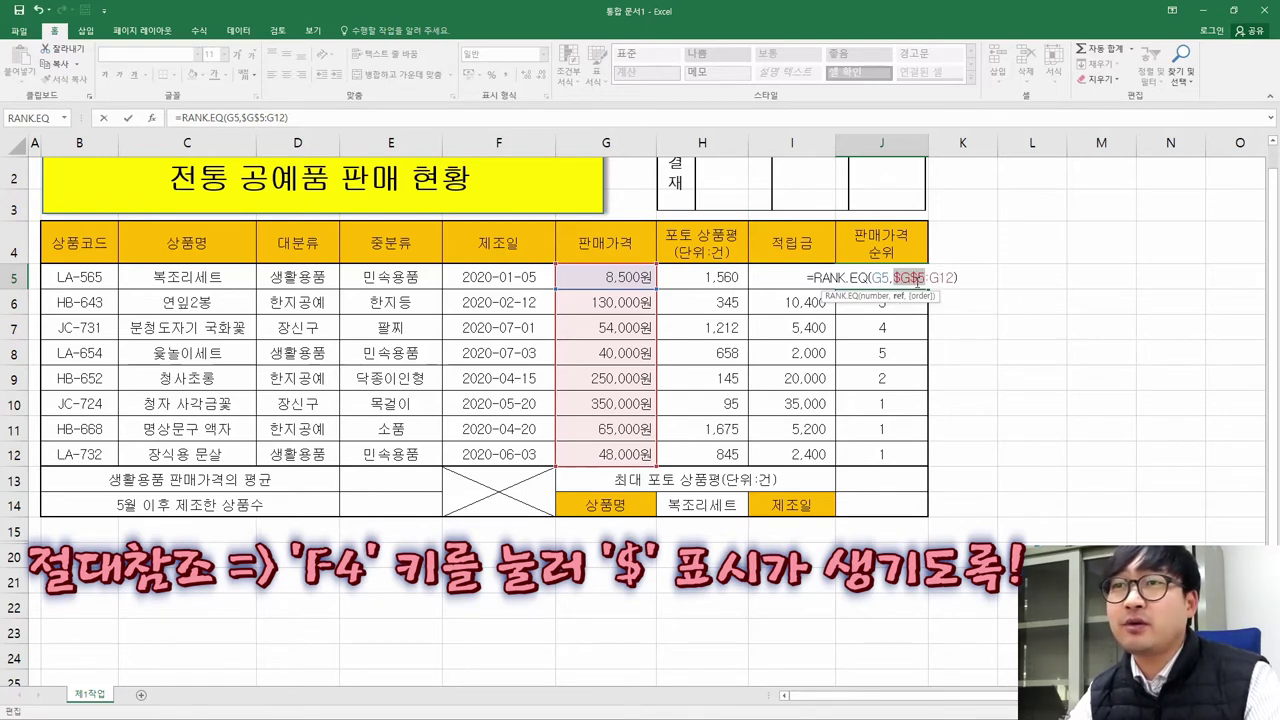
pyautogui.click(946, 280)
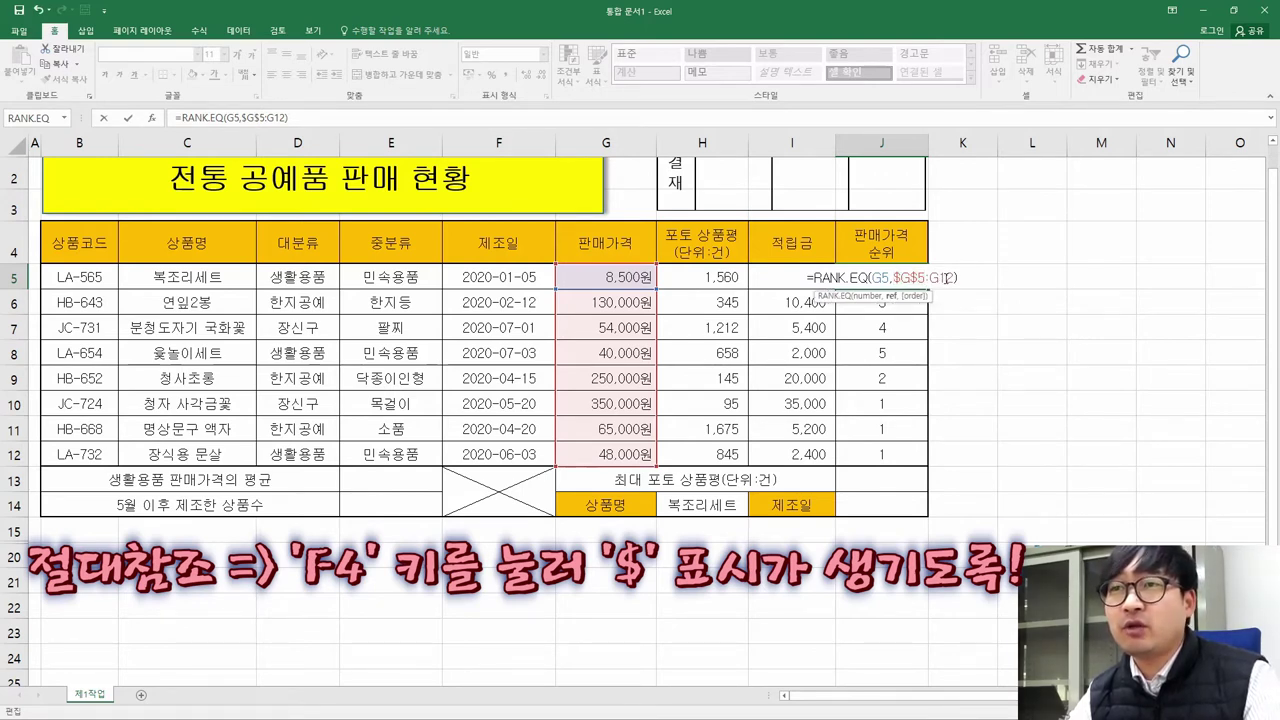
pyautogui.press('F4')
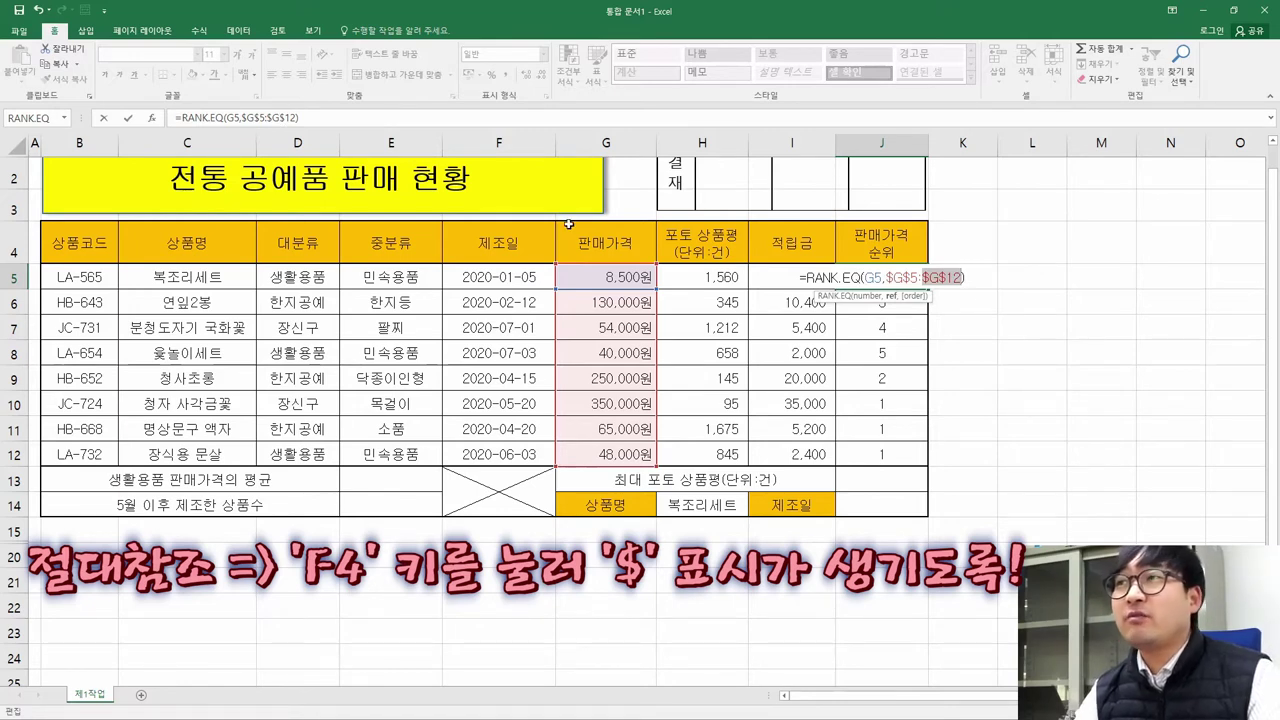
# Try clearing Ref in J5's function arguments, reselecting G5:G12, and making it absolute as $G$5:$G$12
pyautogui.click(152, 119)
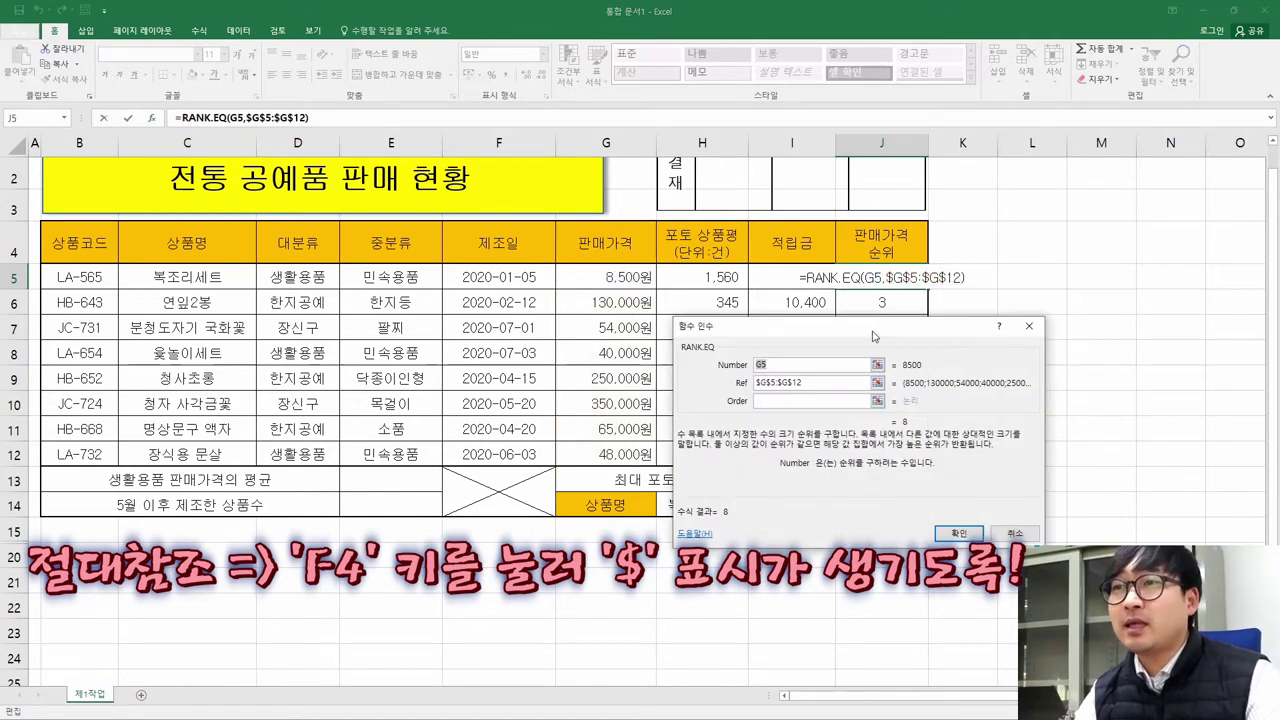
pyautogui.moveTo(820, 378); pyautogui.dragTo(752, 384)
pyautogui.press('BackSpace')
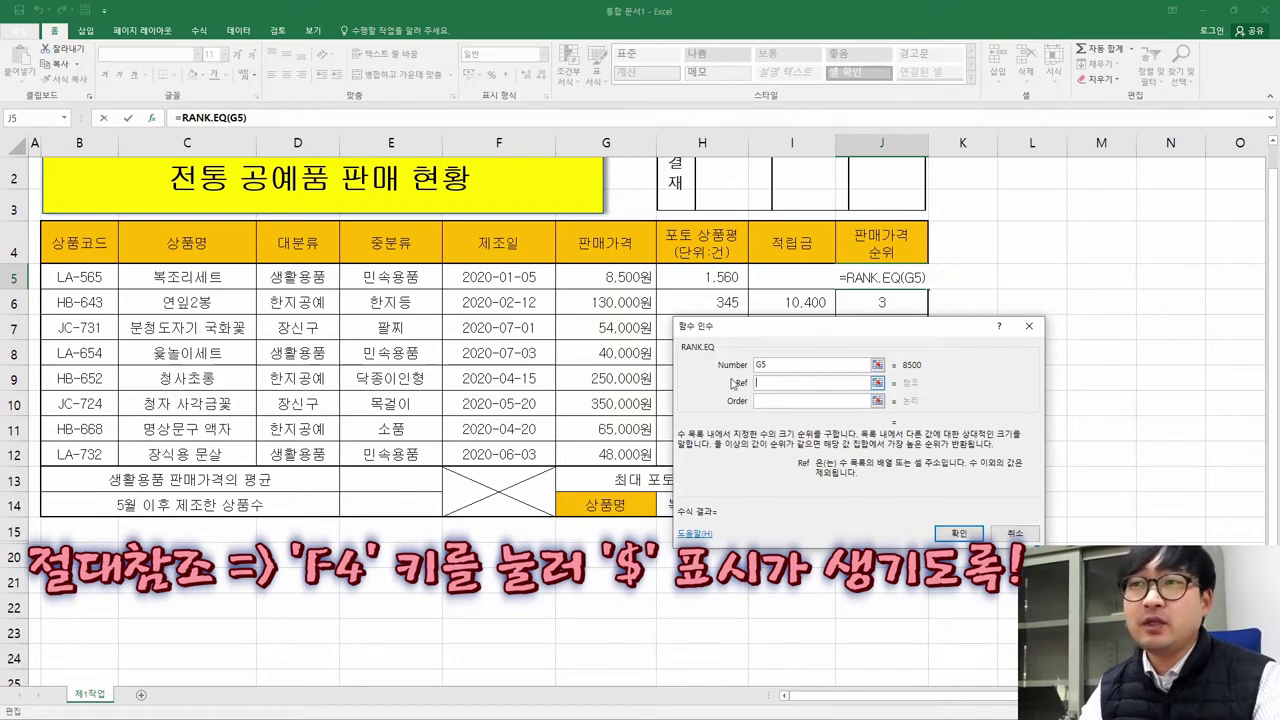
pyautogui.moveTo(583, 273); pyautogui.dragTo(600, 456)
pyautogui.press('F4')
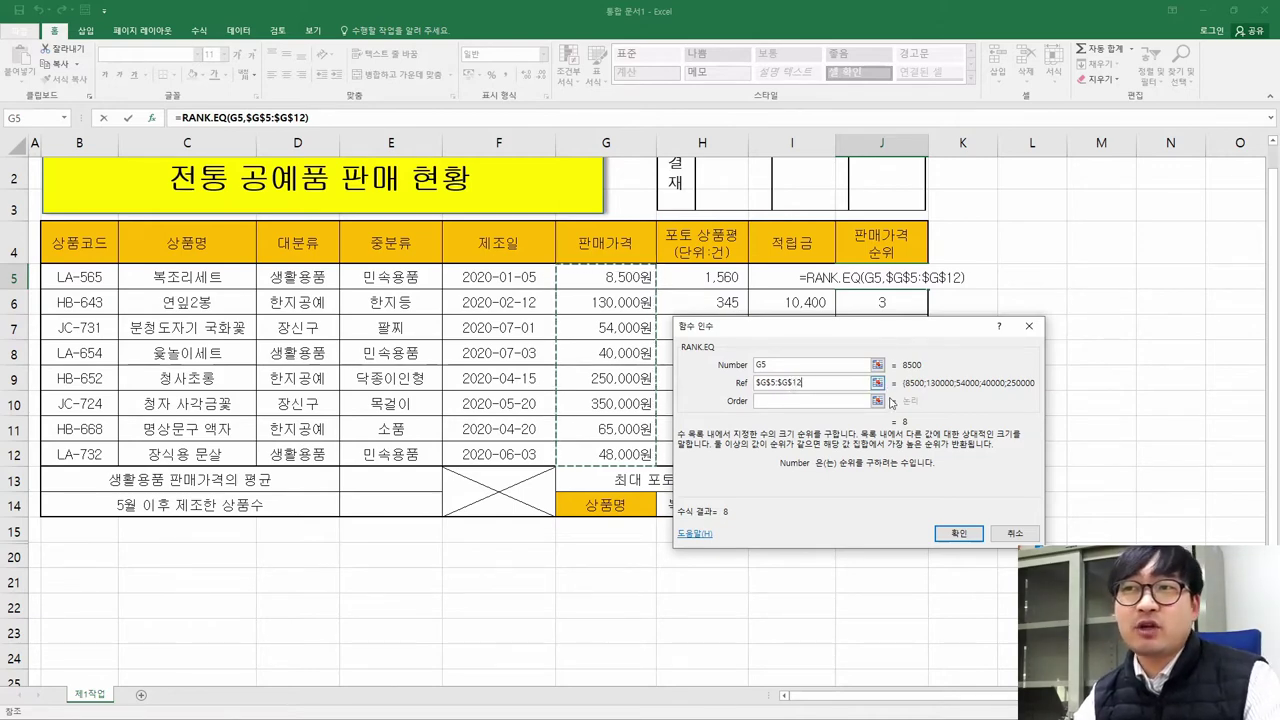
pyautogui.press('Return')
# Make the whole Ref range in J5's RANK.EQ formula absolute as $G$5:$G$12, commit it, and reselect J5
pyautogui.doubleClick(877, 280)
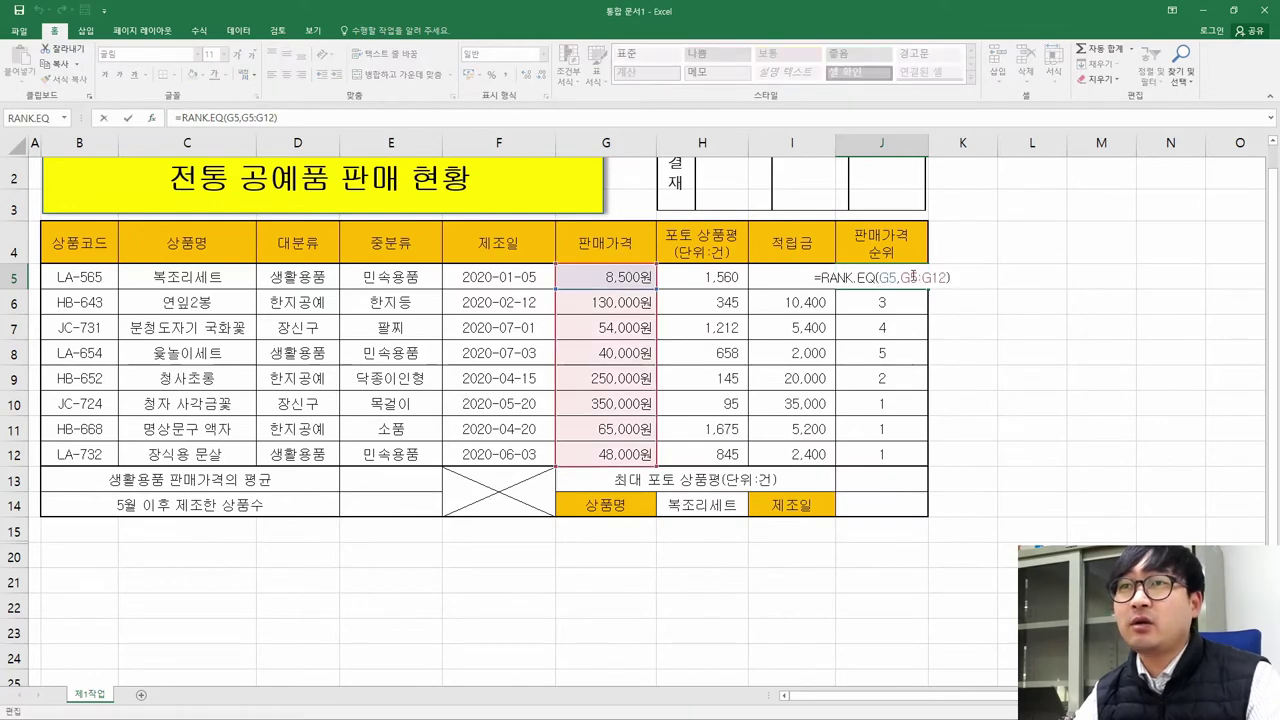
pyautogui.moveTo(903, 284); pyautogui.dragTo(948, 286)
pyautogui.press('F4')
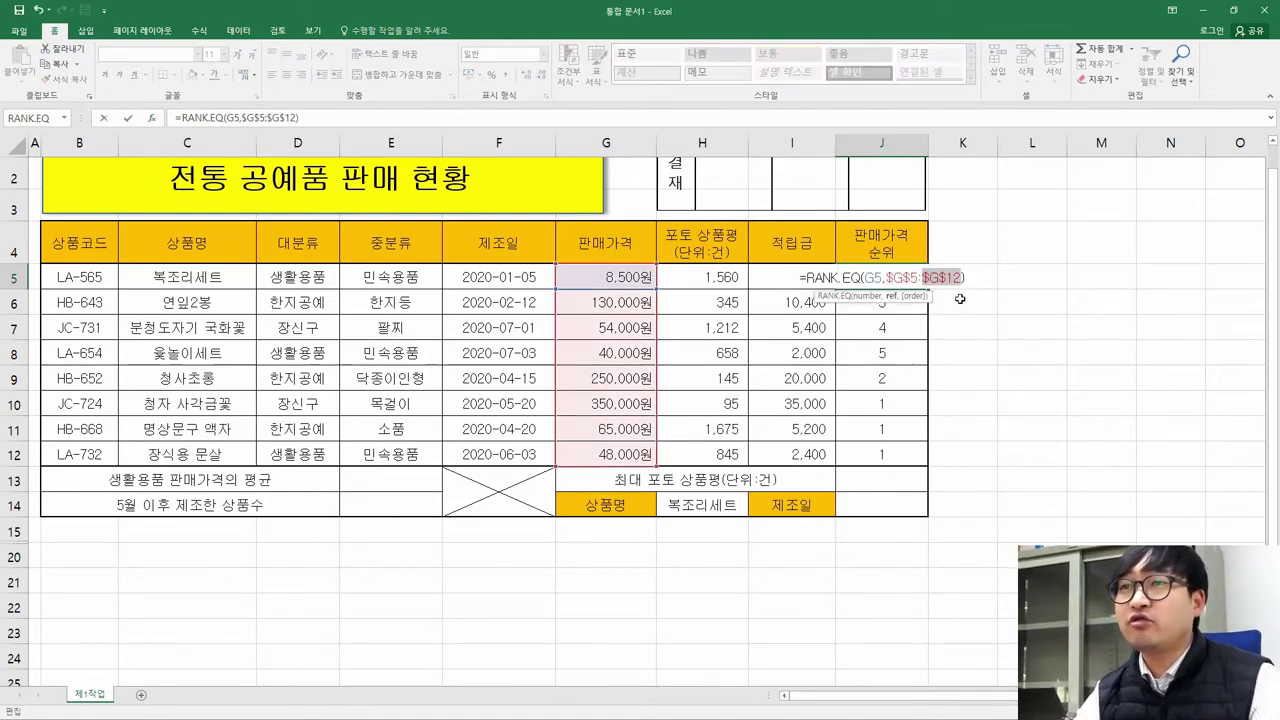
pyautogui.press('F4')
pyautogui.press('F4')
pyautogui.press('F4')
pyautogui.press('F4')
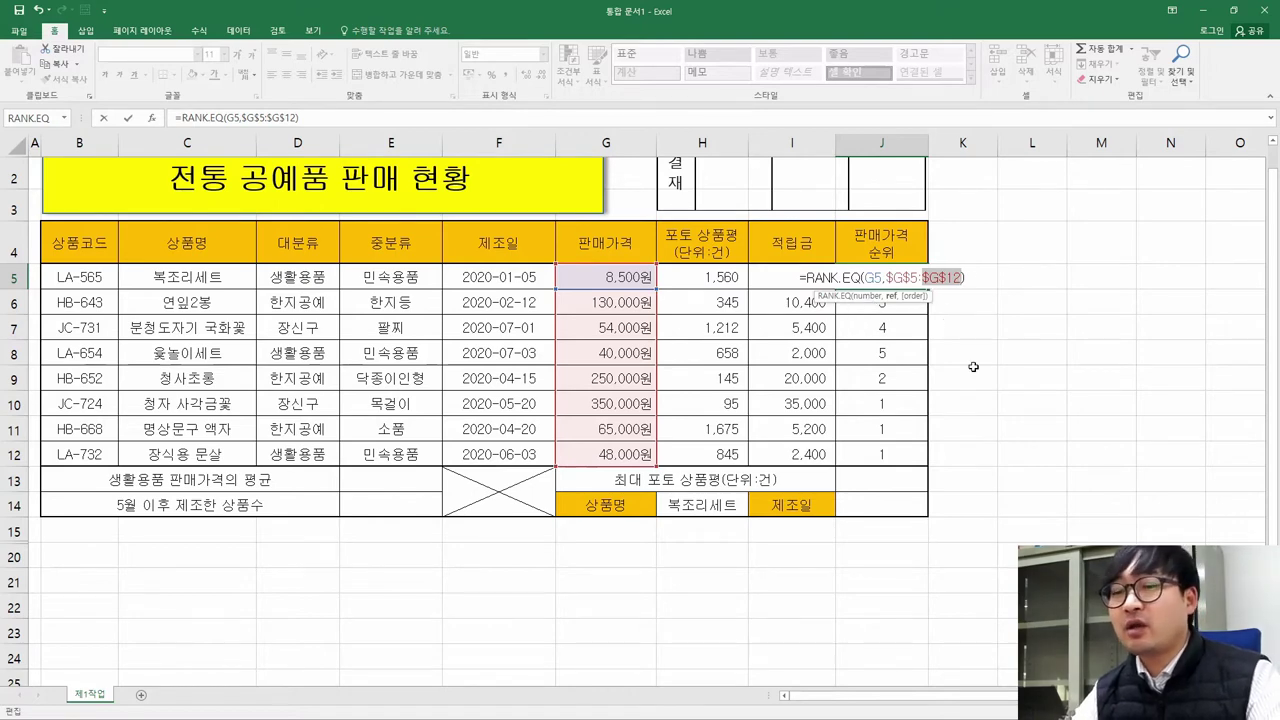
pyautogui.press('Return')
pyautogui.click(899, 279)
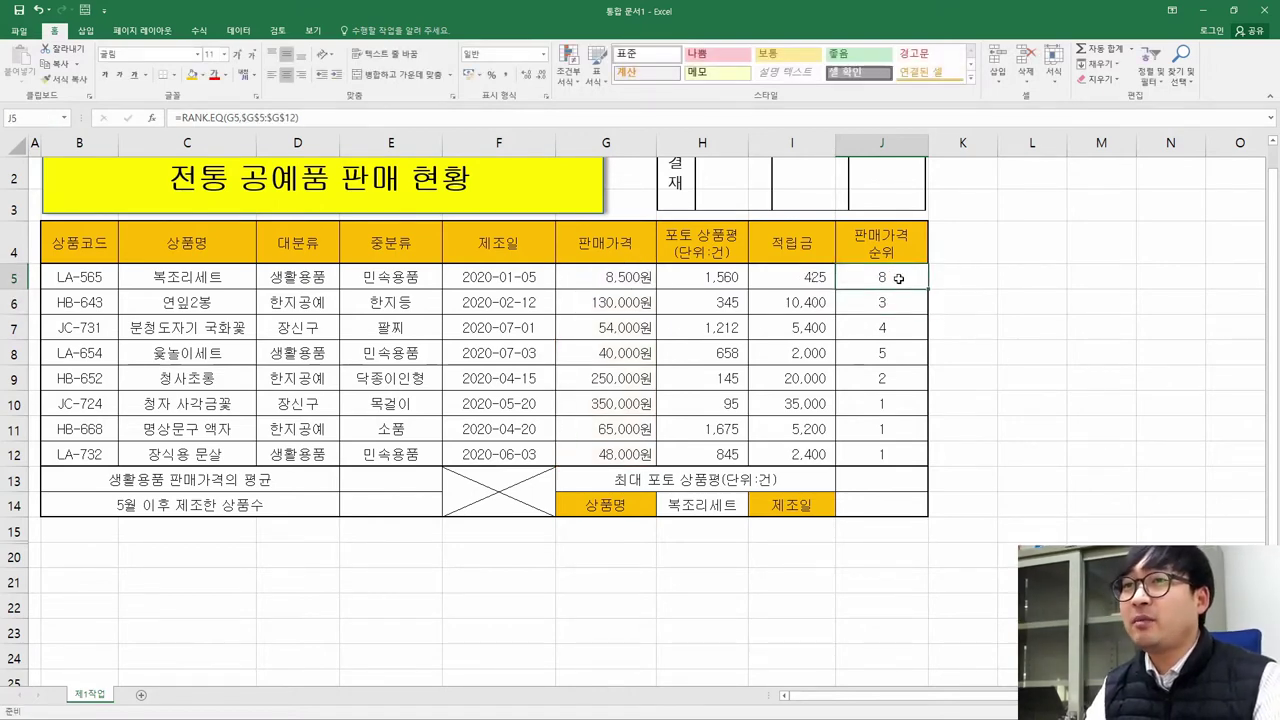
# Copy J5 and paste only its RANK.EQ formula into J6:J12 of the 판매가격 순위 column, and clear the copy marquee
pyautogui.hotkey('ctrl', 'c')
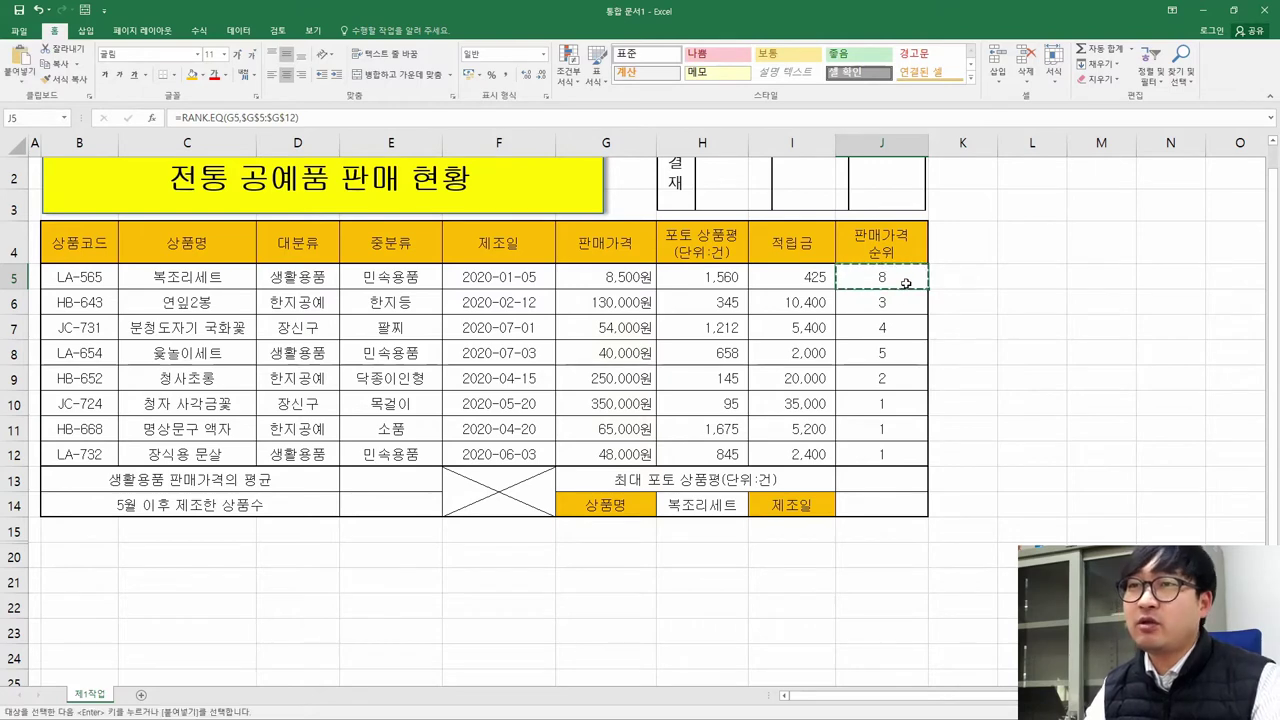
pyautogui.rightClick(893, 284)
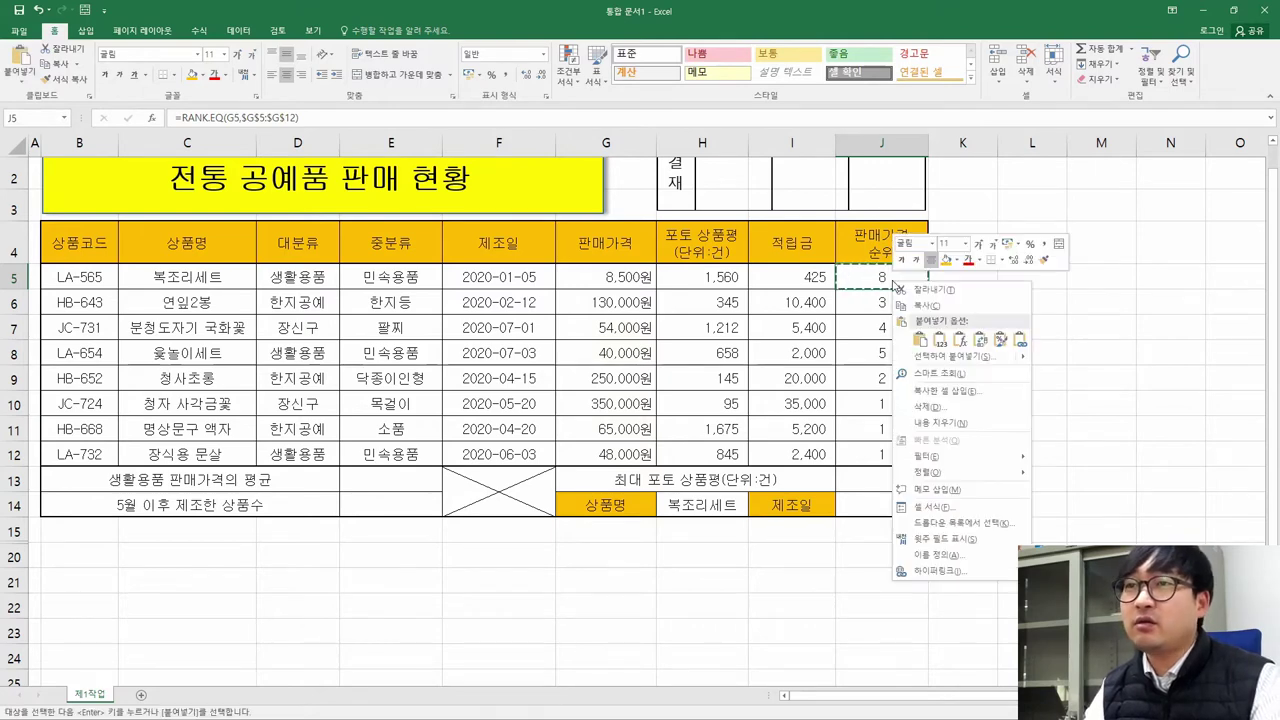
pyautogui.click(918, 280)
pyautogui.moveTo(882, 302); pyautogui.dragTo(884, 455)
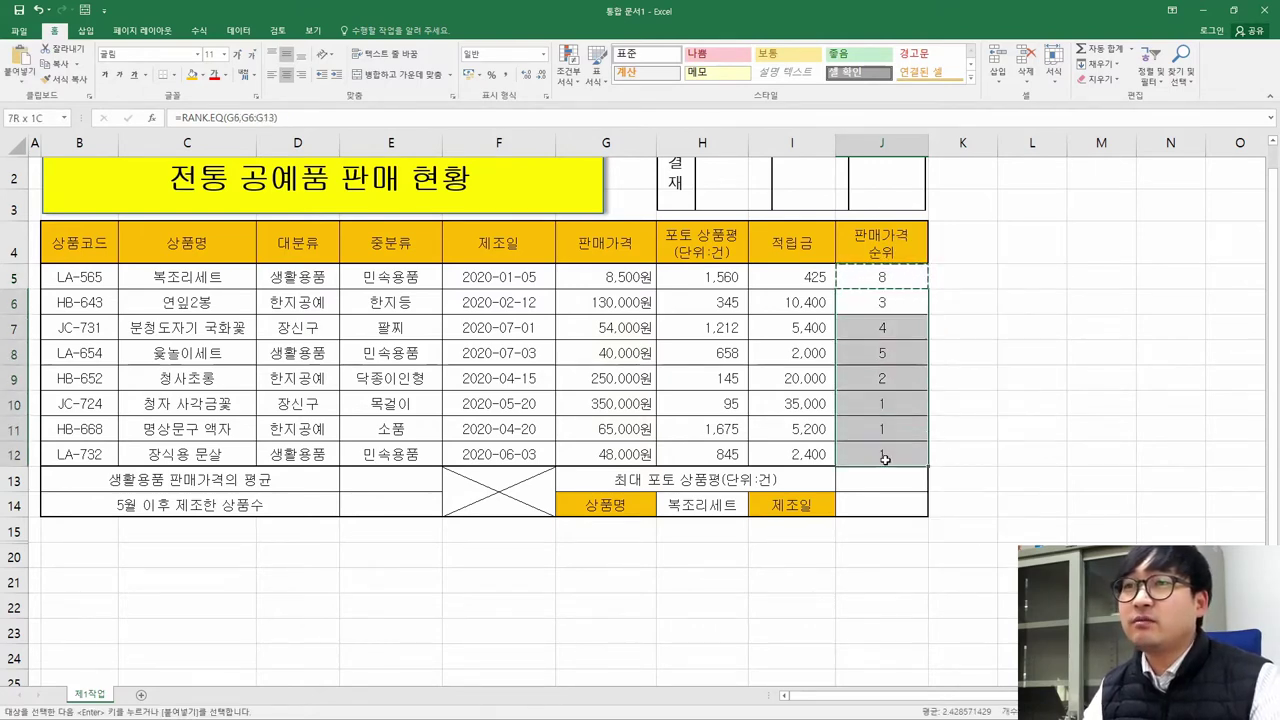
pyautogui.rightClick(866, 385)
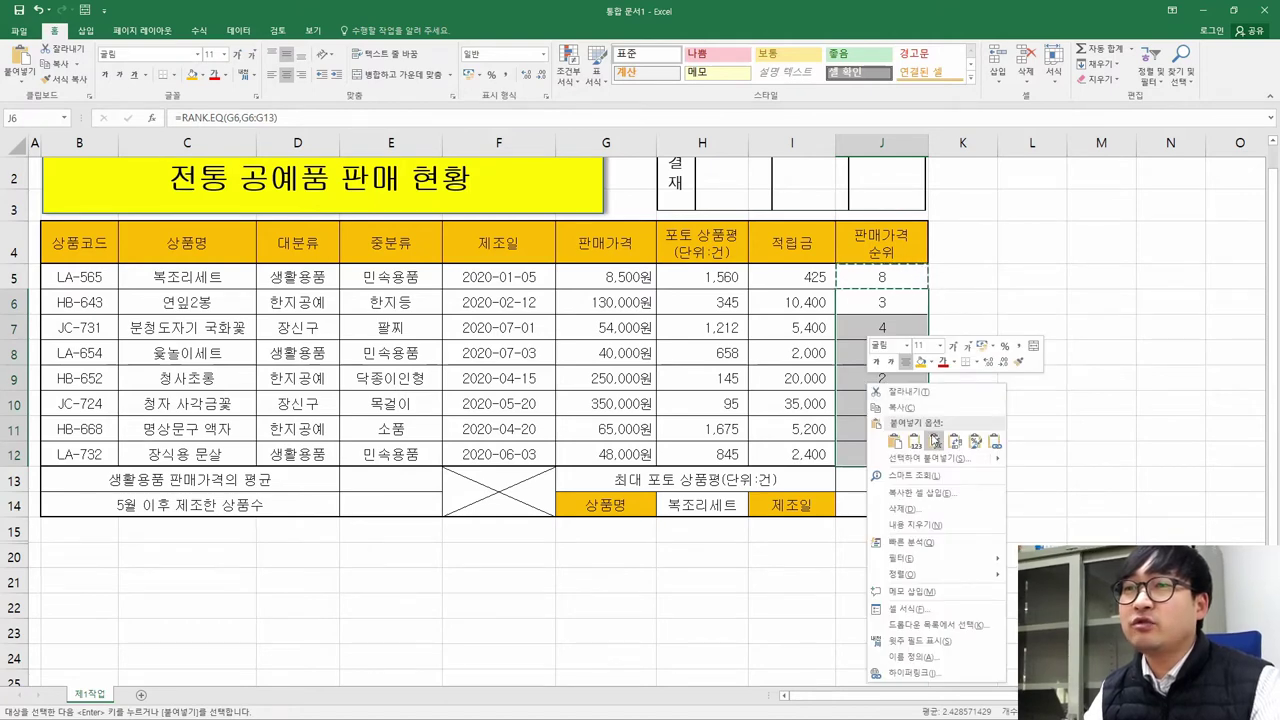
pyautogui.click(934, 441)
pyautogui.click(908, 351)
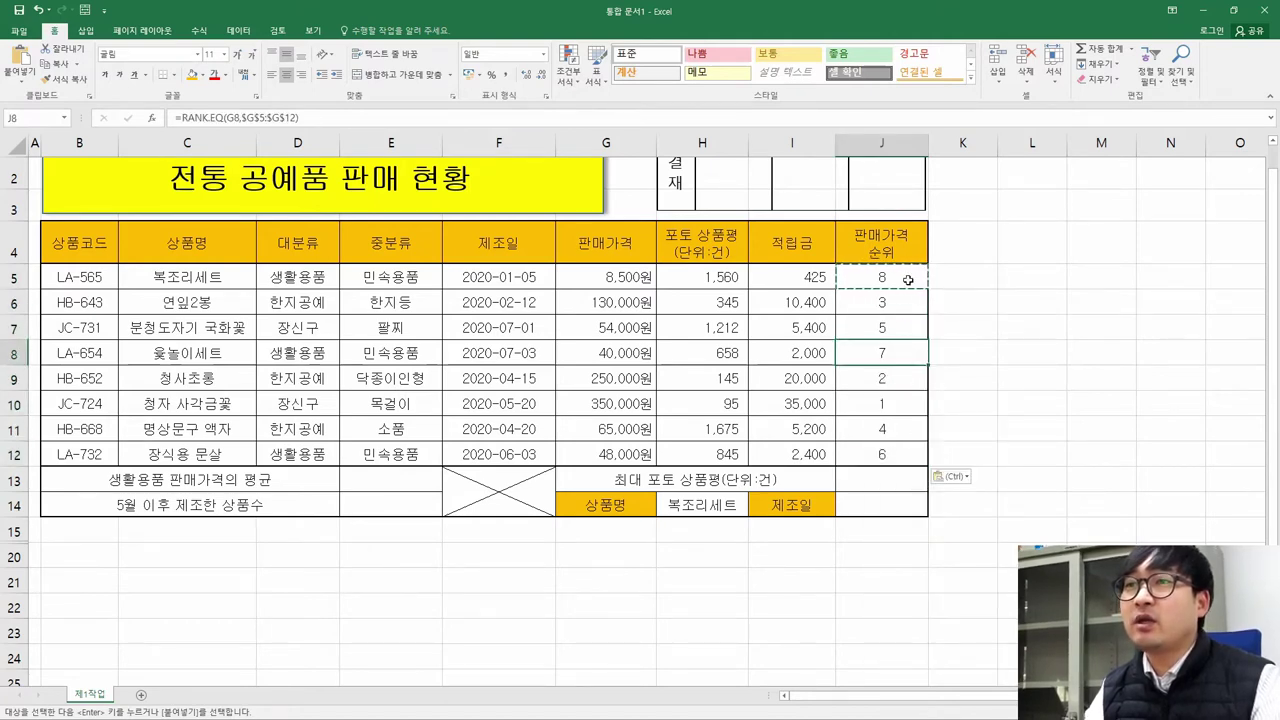
pyautogui.press('Escape')
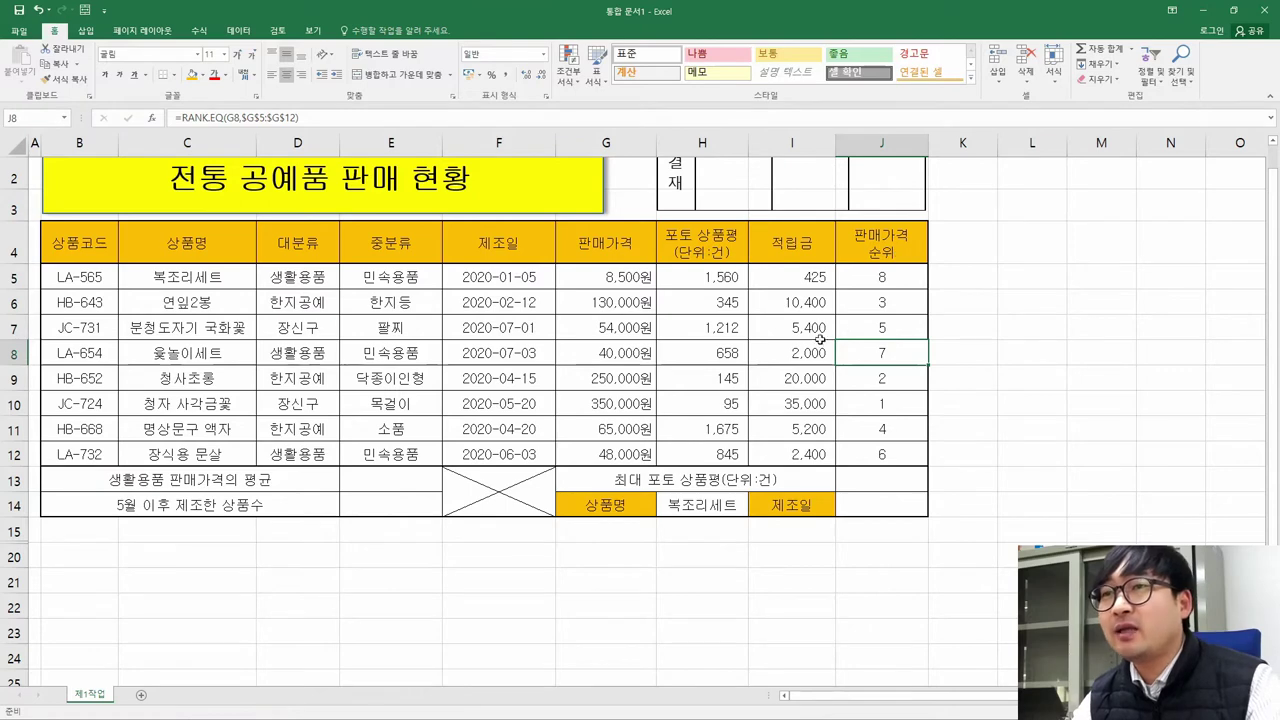
pyautogui.click(818, 423)
pyautogui.moveTo(878, 282); pyautogui.dragTo(884, 454)
pyautogui.click(893, 386)
pyautogui.click(885, 280)
# Switch to the exam PDF in Acrobat Reader, examine item (3) on 생활용품 판매가격의 평균, and return to Excel
pyautogui.hotkey('alt', 'Tab')
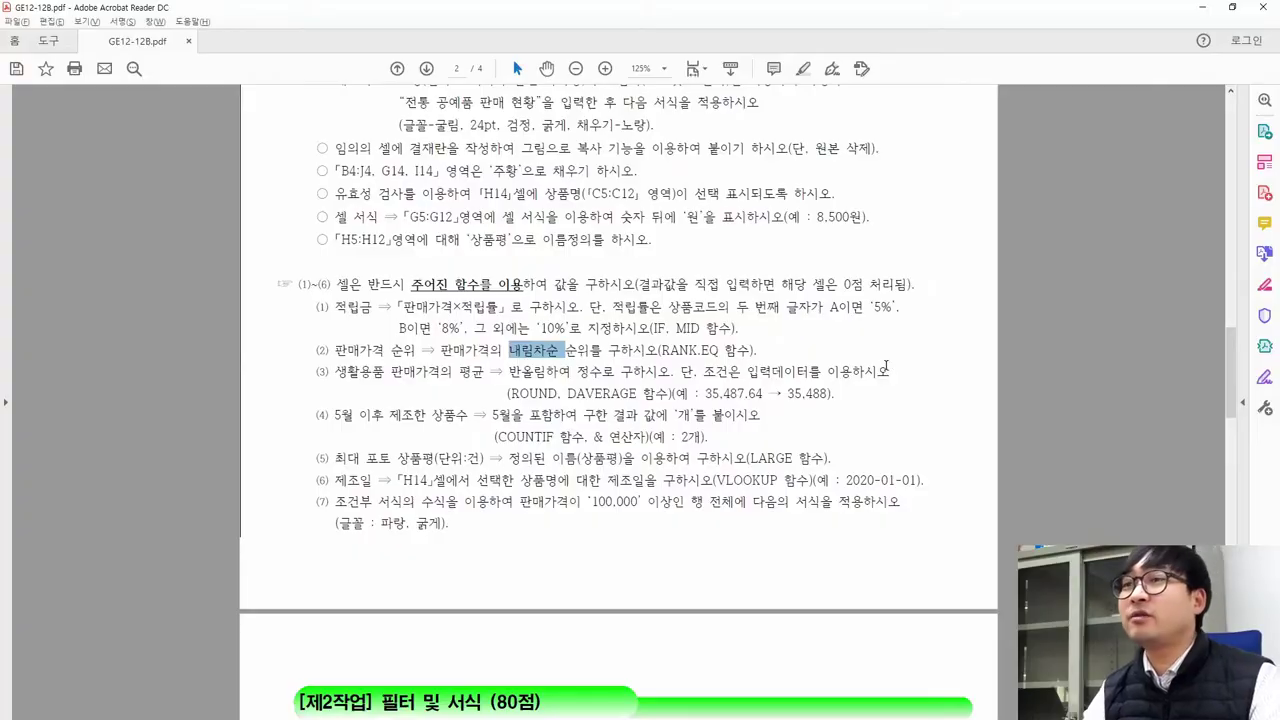
pyautogui.click(531, 371)
pyautogui.moveTo(336, 372); pyautogui.dragTo(484, 373)
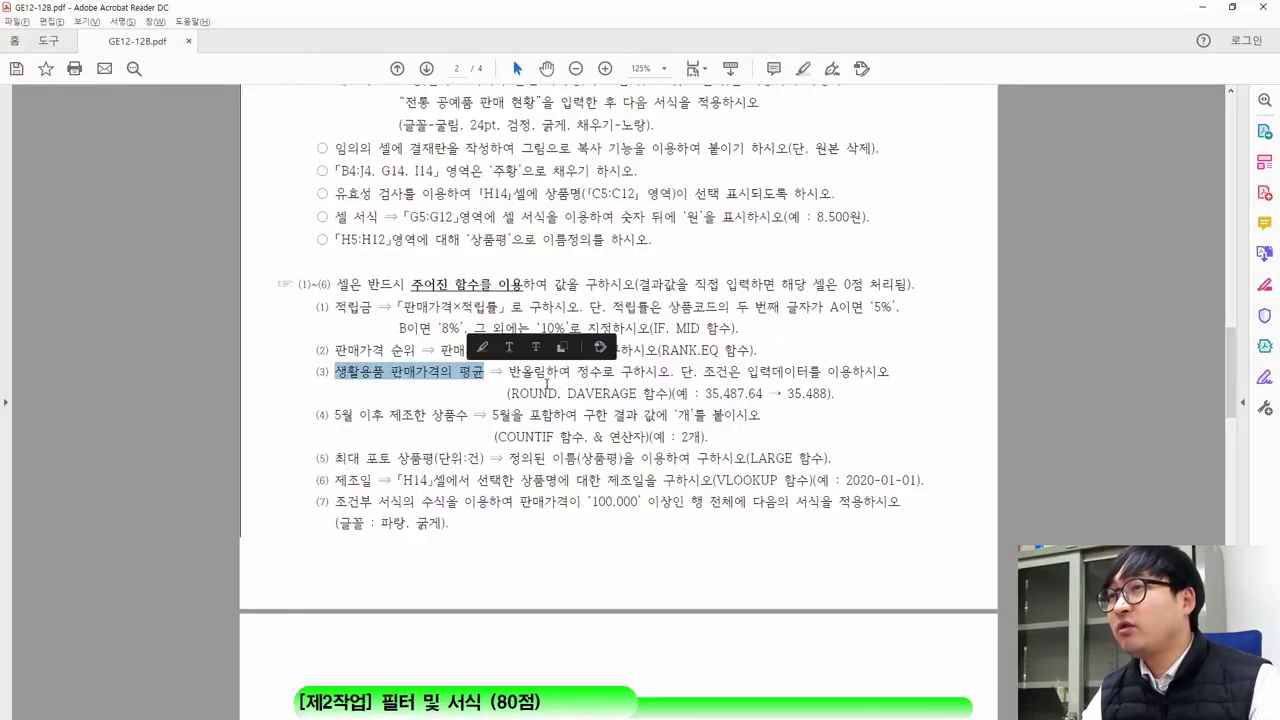
pyautogui.hotkey('alt', 'Tab')
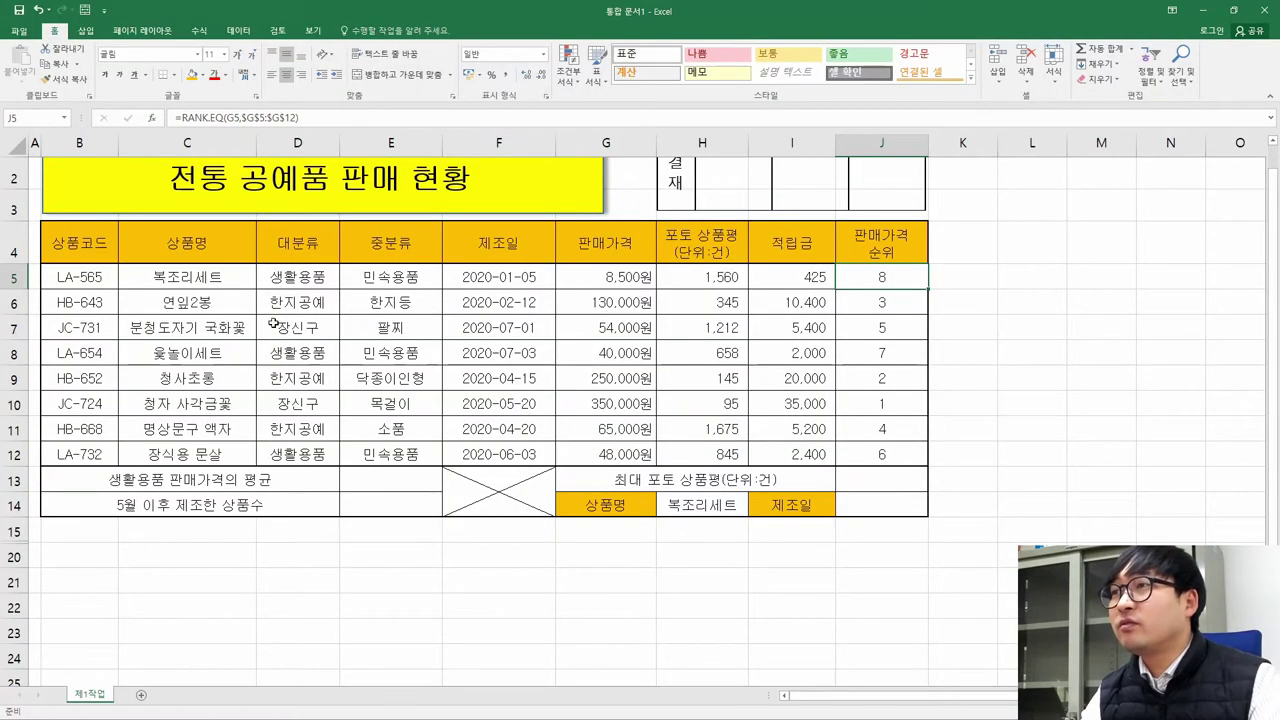
pyautogui.hotkey('alt', 'Tab')
pyautogui.moveTo(508, 372); pyautogui.dragTo(616, 372)
pyautogui.click(694, 376)
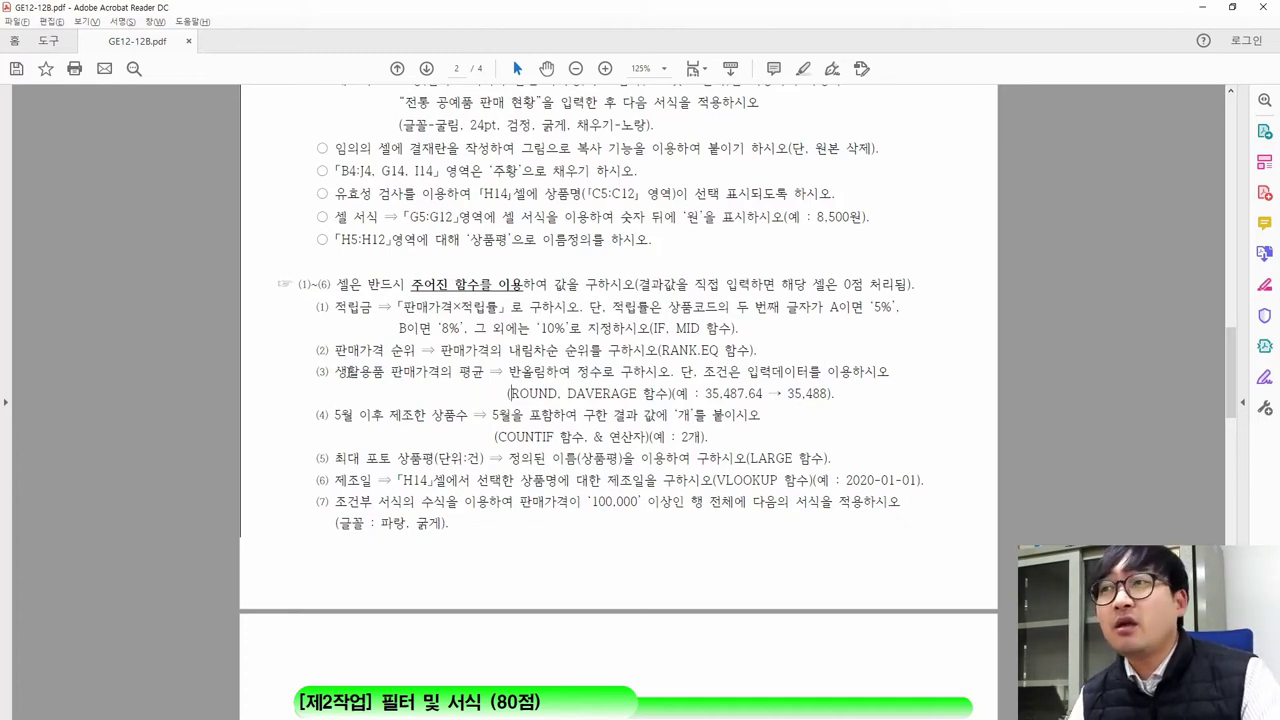
pyautogui.moveTo(336, 372); pyautogui.dragTo(455, 380)
pyautogui.hotkey('alt', 'Tab')
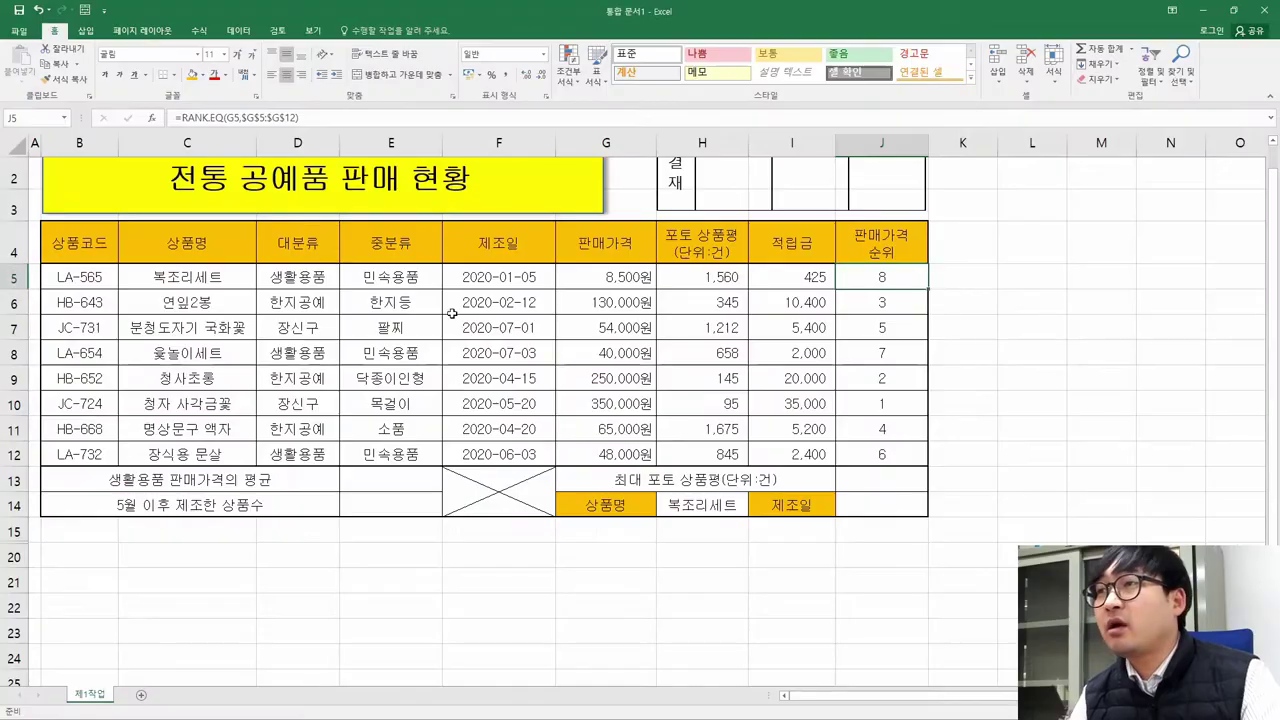
# Fill the 복조리세트 row's 대분류 cell D5 and 판매가격 cell G5 with yellow
pyautogui.click(321, 273)
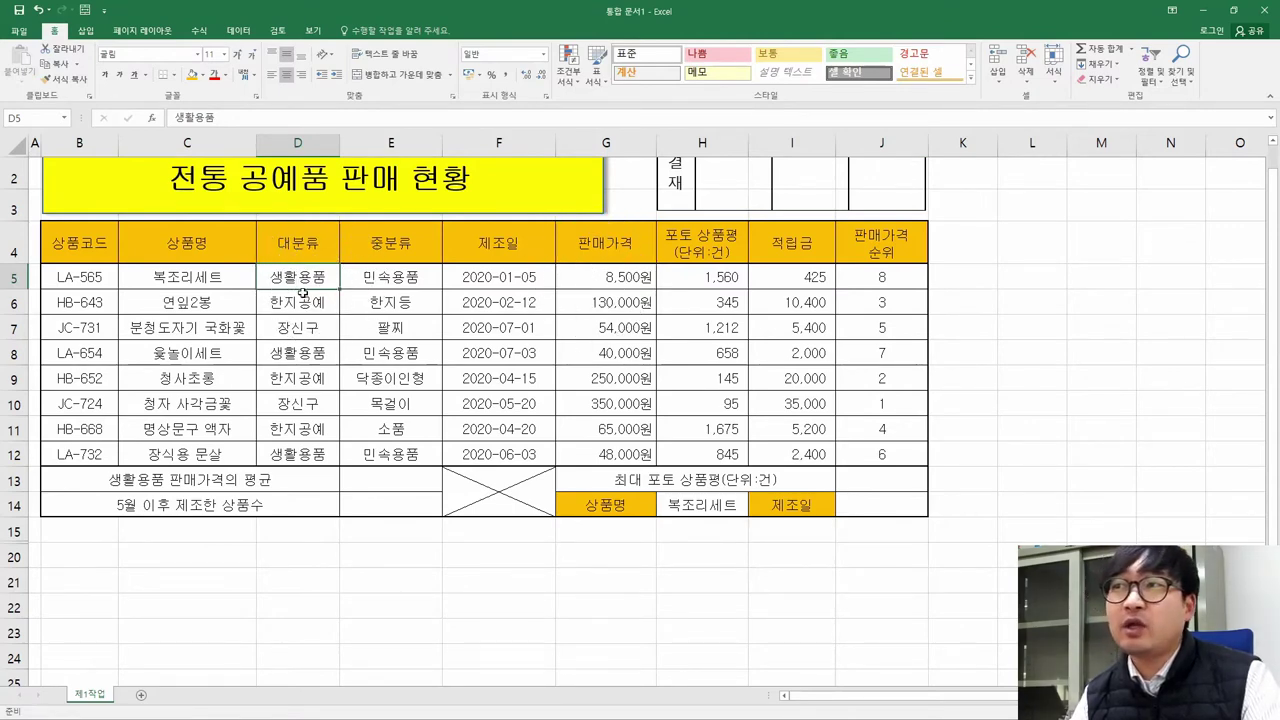
pyautogui.click(202, 75)
pyautogui.click(225, 179)
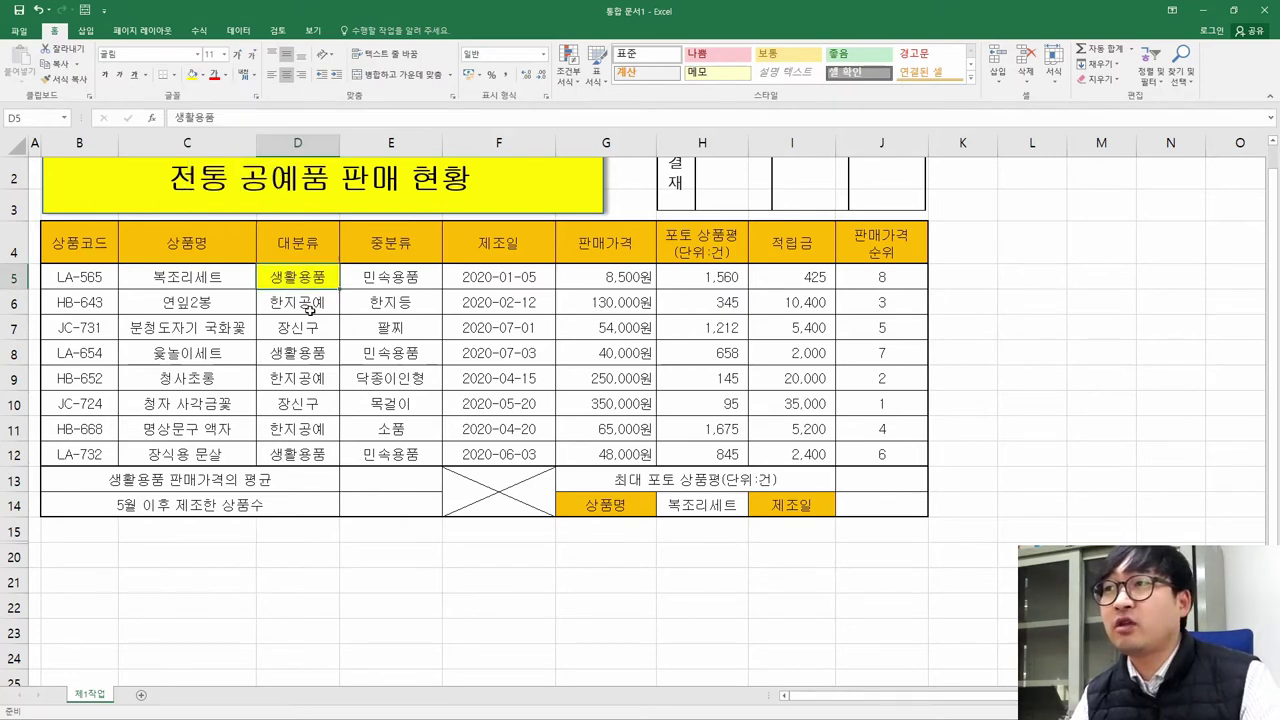
pyautogui.click(614, 278)
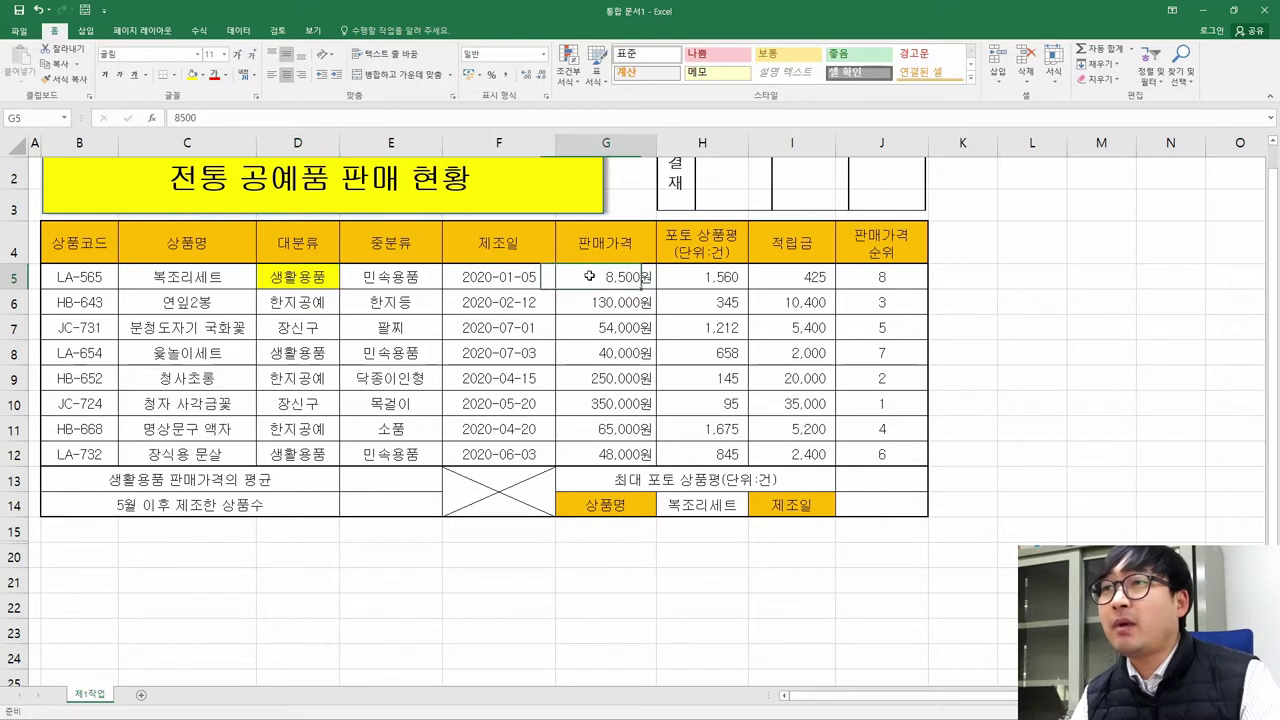
pyautogui.click(191, 78)
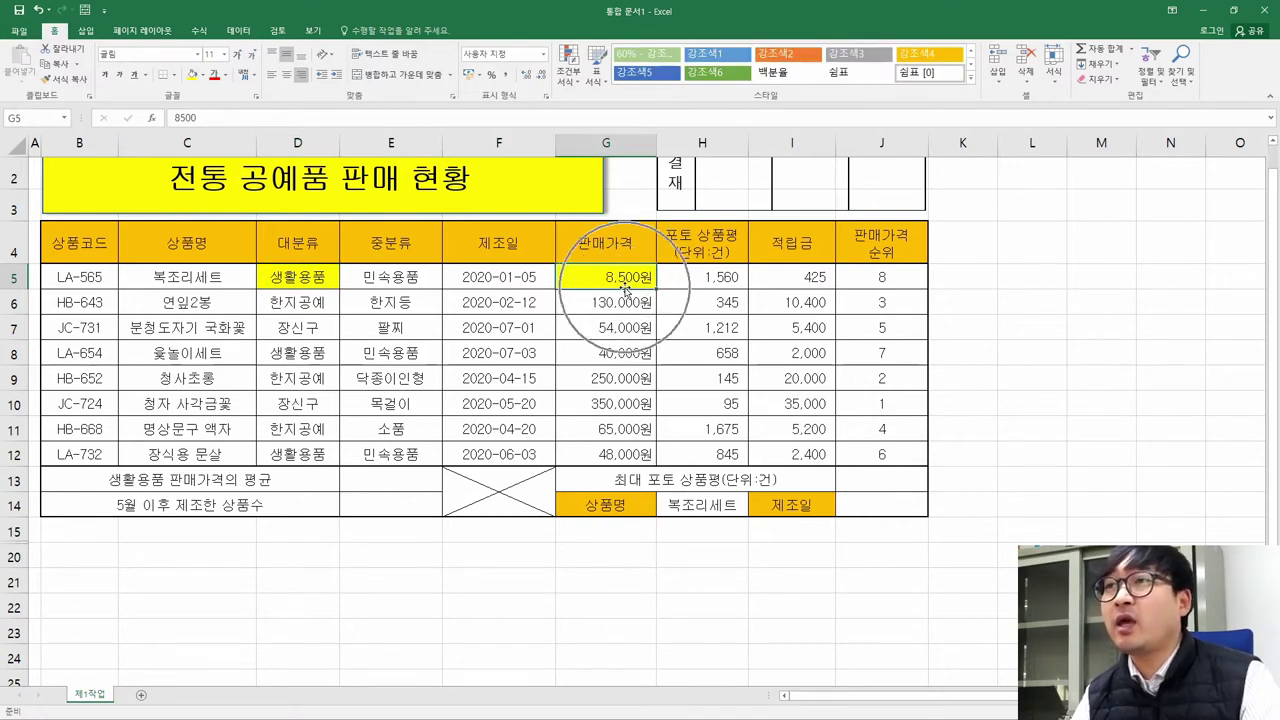
# Highlight the remaining 생활용품 cells D8 and D12 and their 판매가격 cells G8 and G12 in yellow
pyautogui.hotkey('alt', 'Tab')
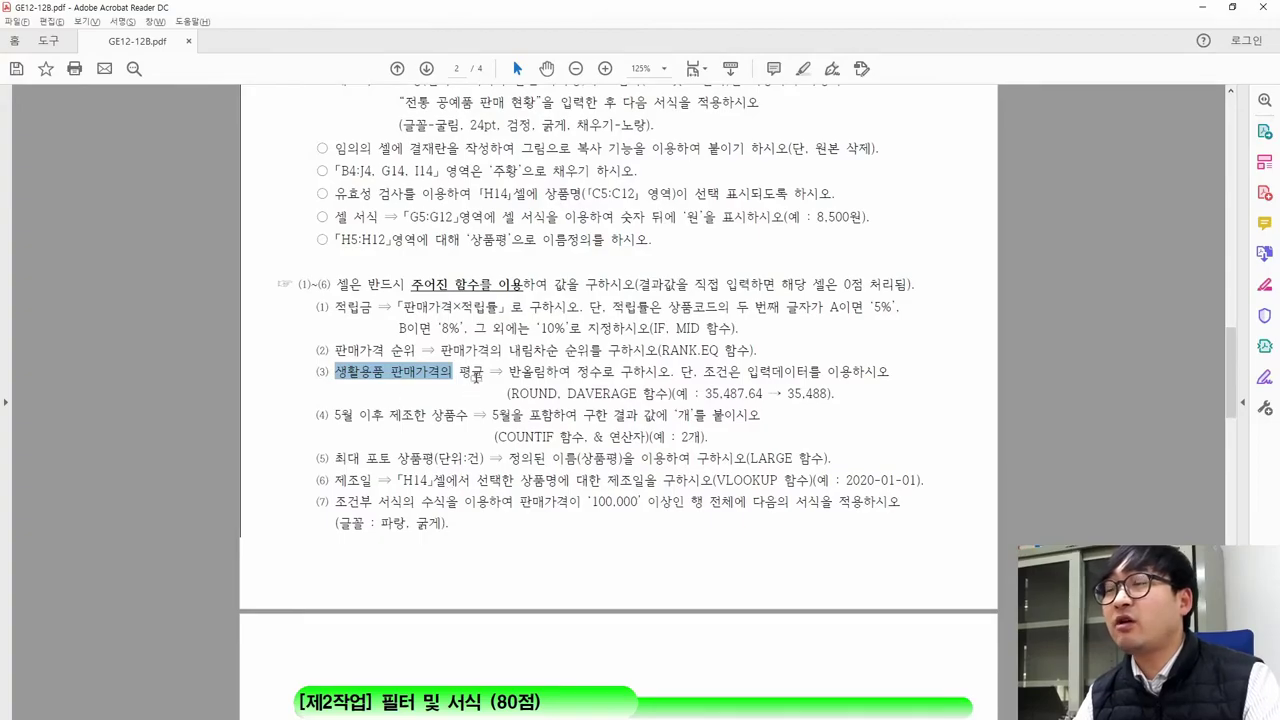
pyautogui.hotkey('alt', 'Tab')
pyautogui.click(316, 352)
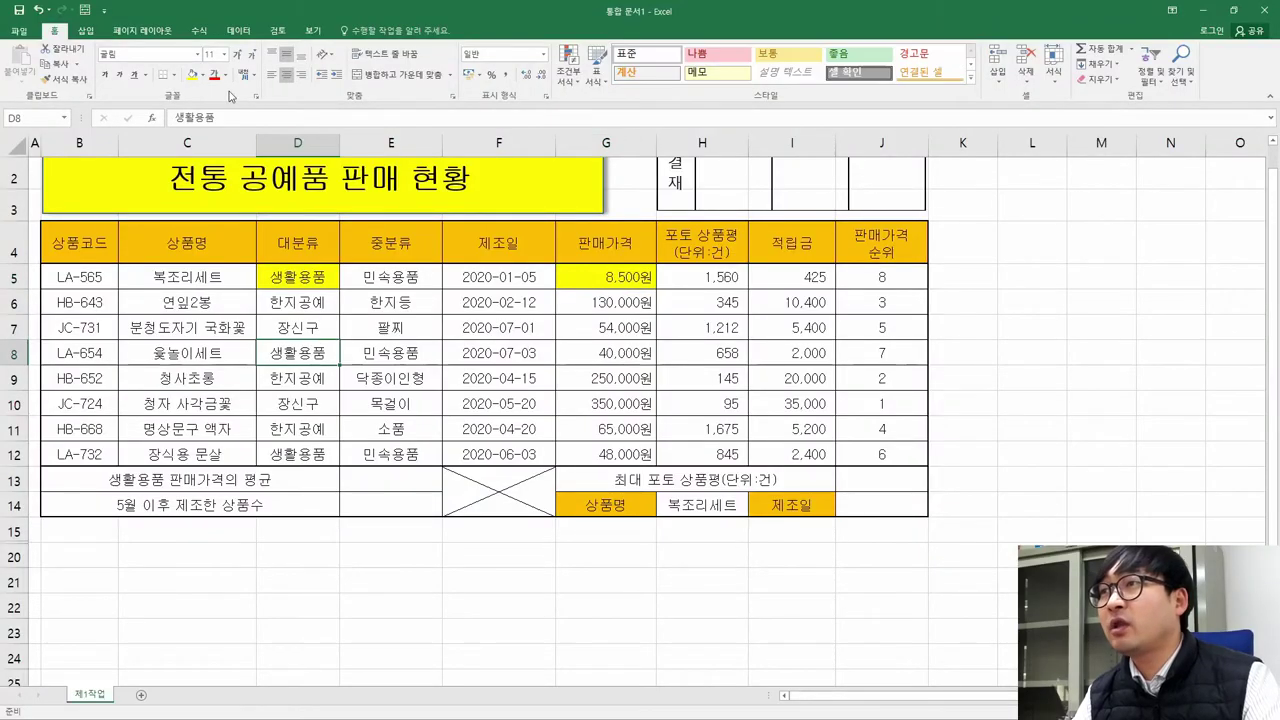
pyautogui.click(191, 78)
pyautogui.click(313, 442)
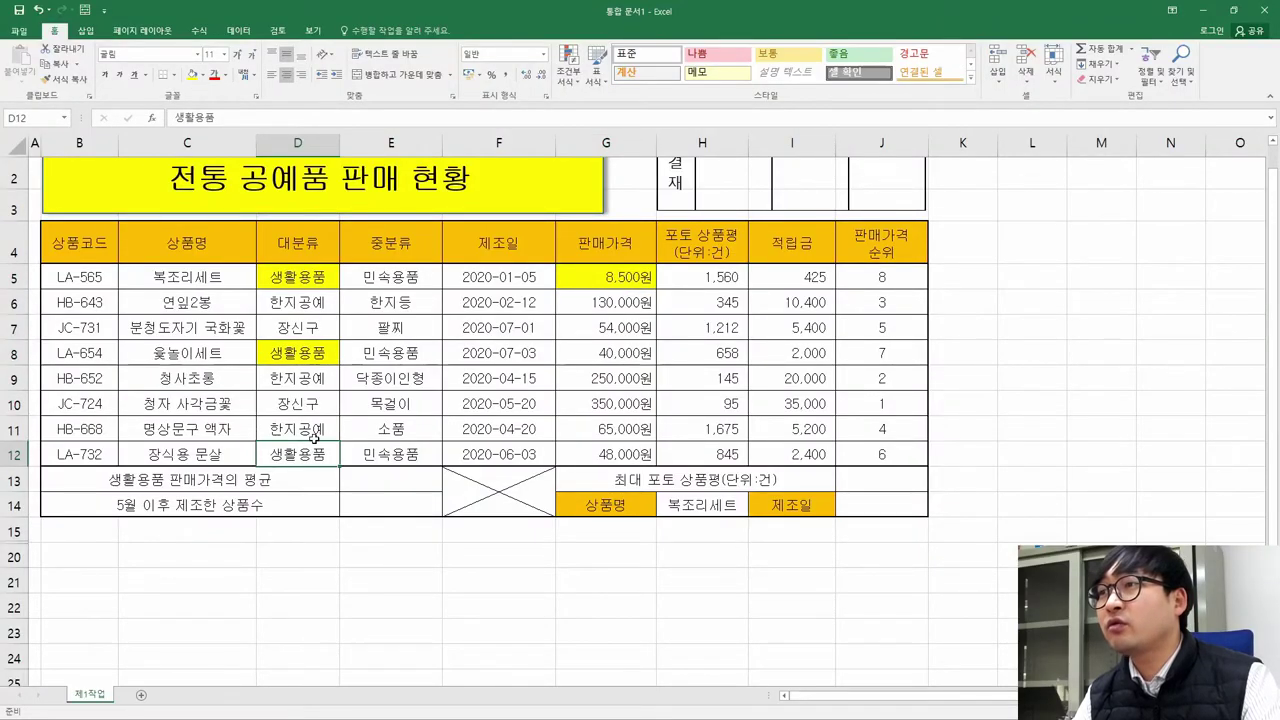
pyautogui.click(191, 76)
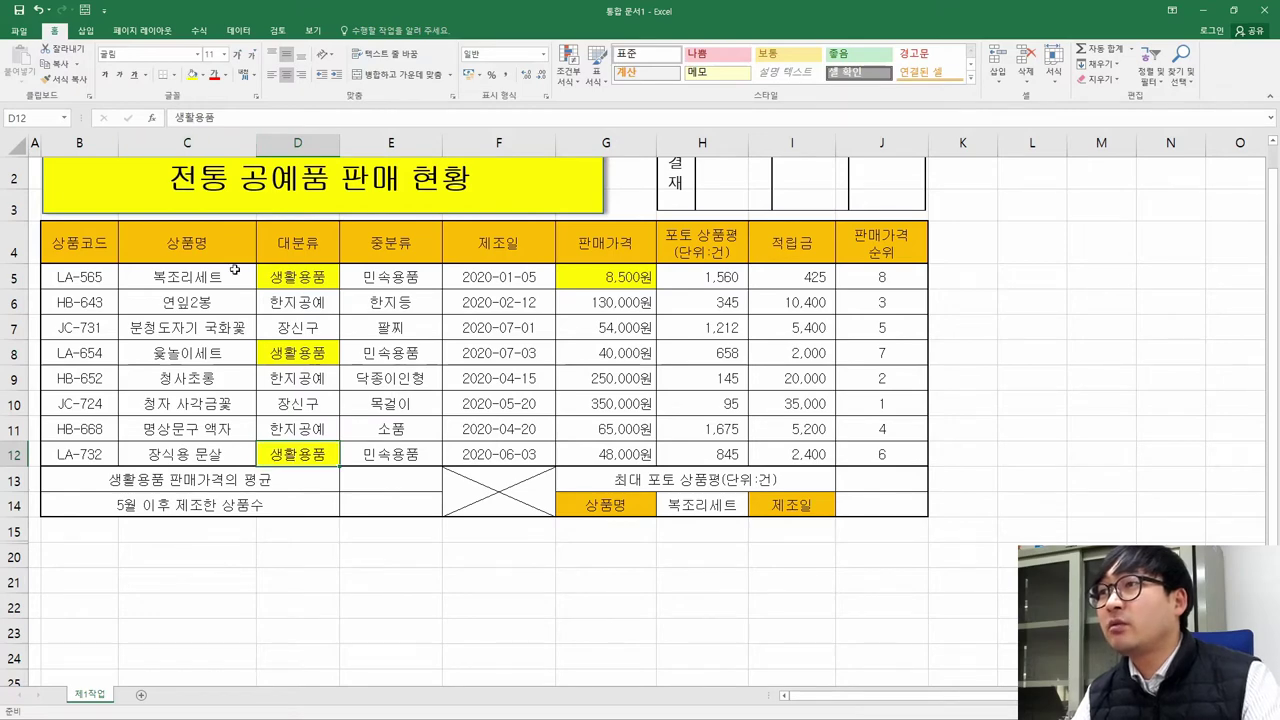
pyautogui.click(566, 354)
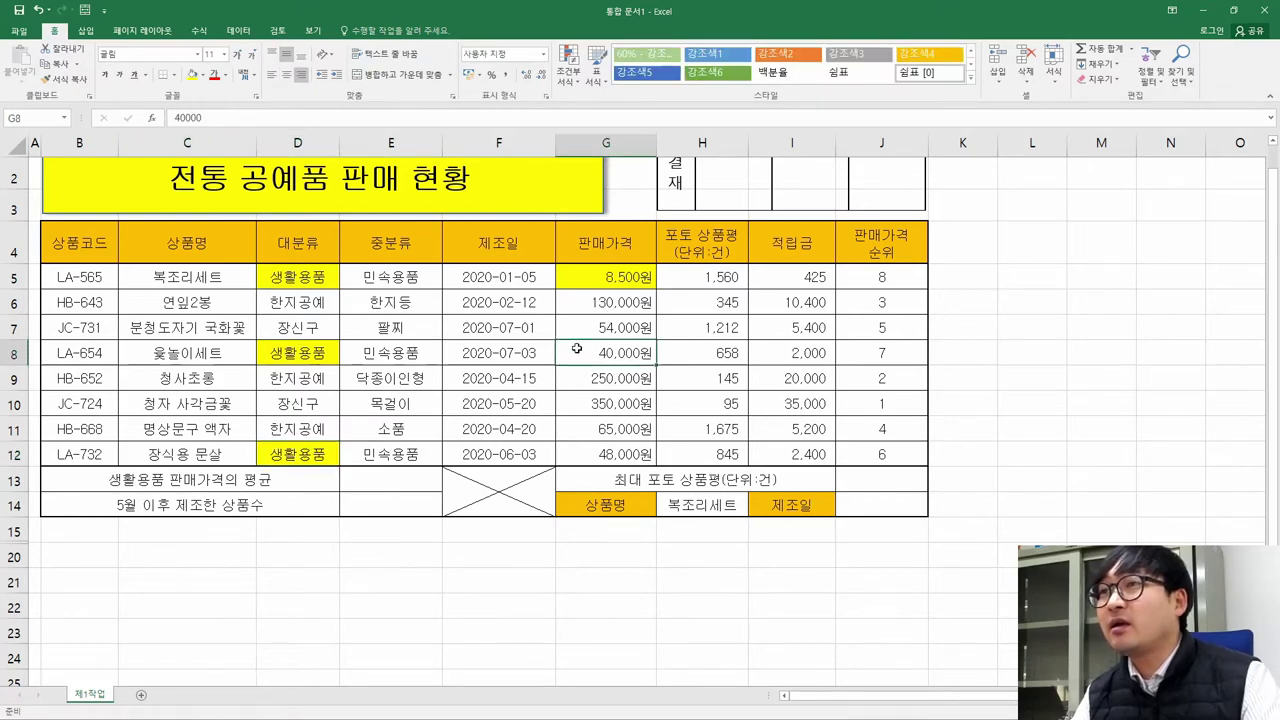
pyautogui.click(191, 76)
pyautogui.click(584, 450)
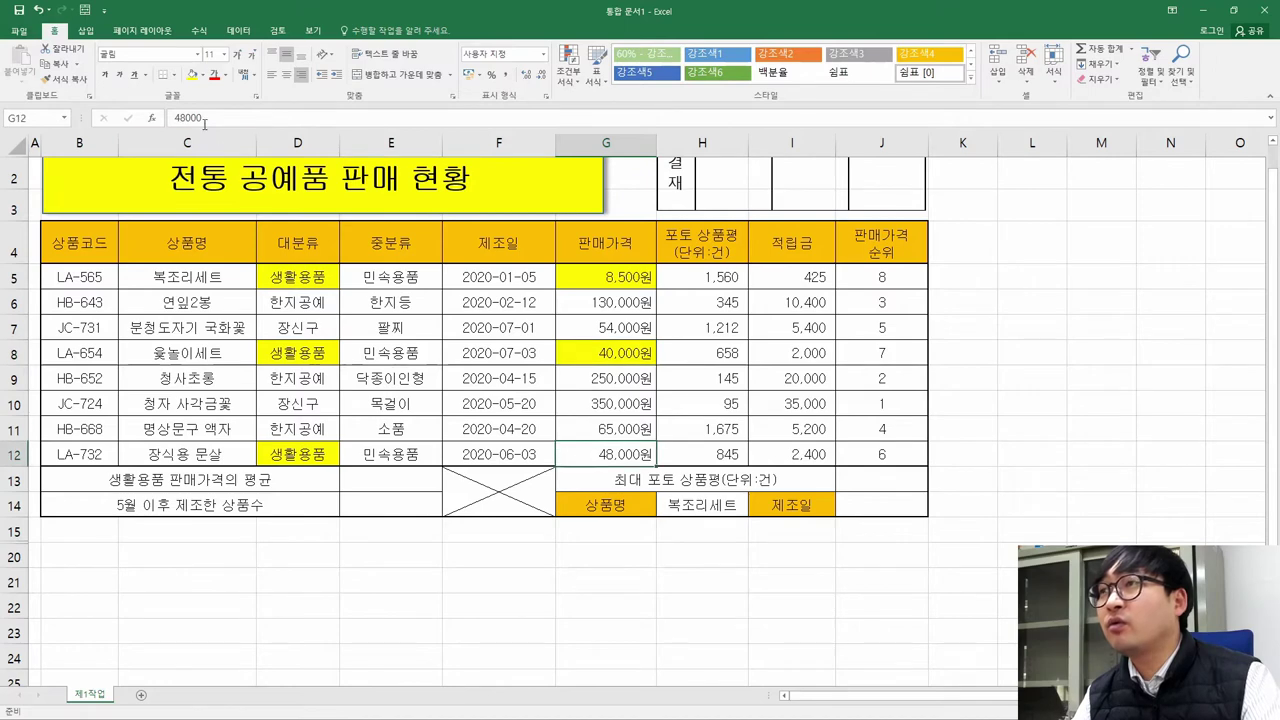
pyautogui.click(191, 76)
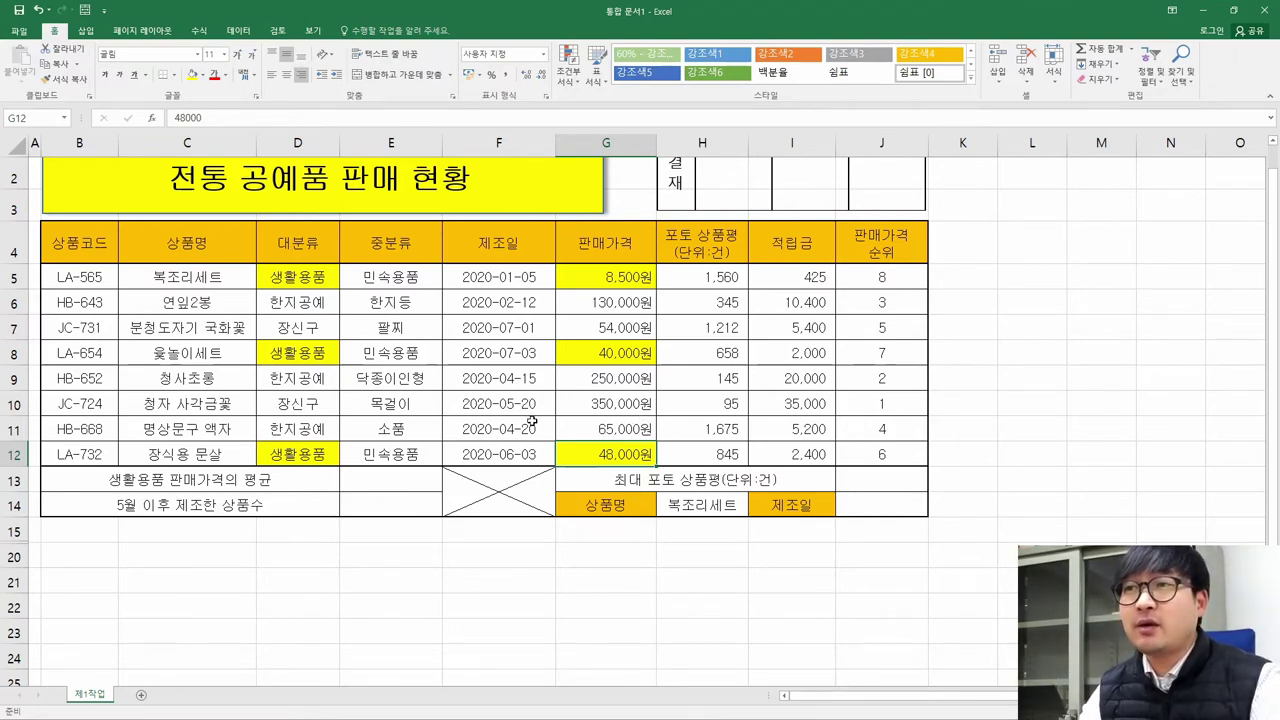
# Switch to the exam PDF, examine item (3)'s required functions, rounding rule and example, and return to Excel
pyautogui.hotkey('alt', 'Tab')
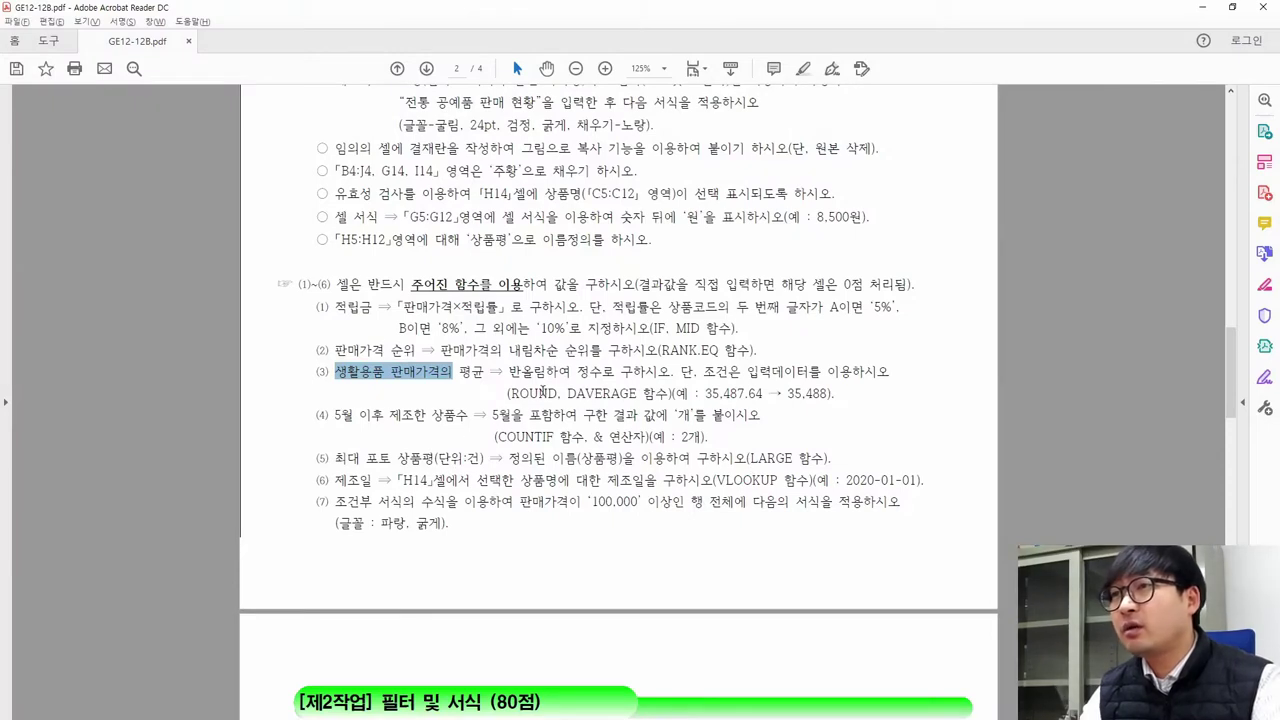
pyautogui.moveTo(512, 394); pyautogui.dragTo(633, 400)
pyautogui.click(553, 370)
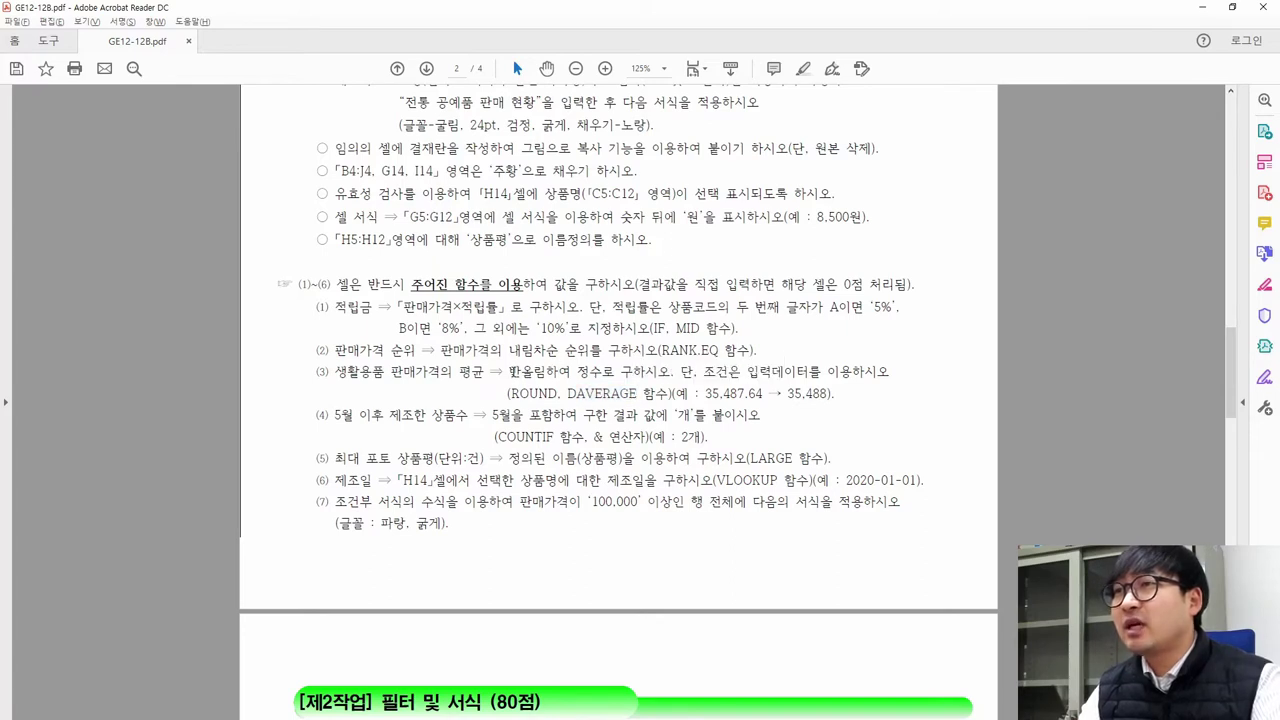
pyautogui.moveTo(510, 372); pyautogui.dragTo(761, 393)
pyautogui.click(707, 393)
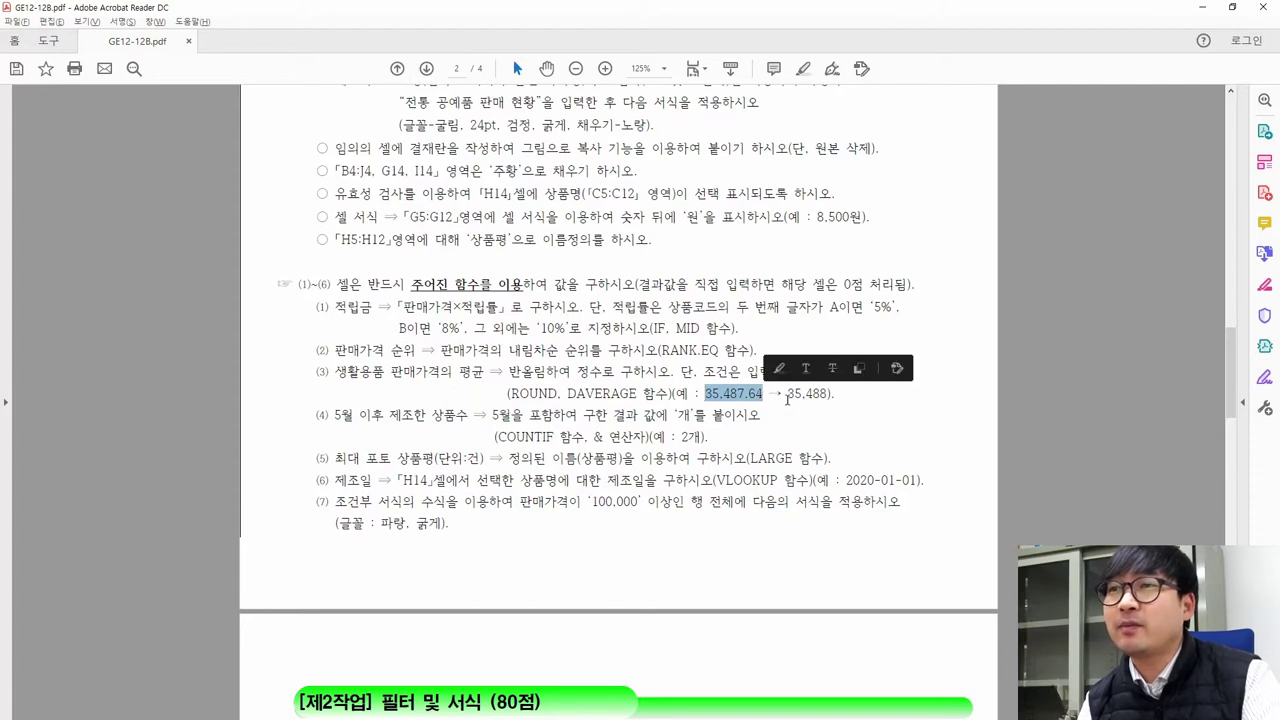
pyautogui.moveTo(826, 393); pyautogui.dragTo(854, 399)
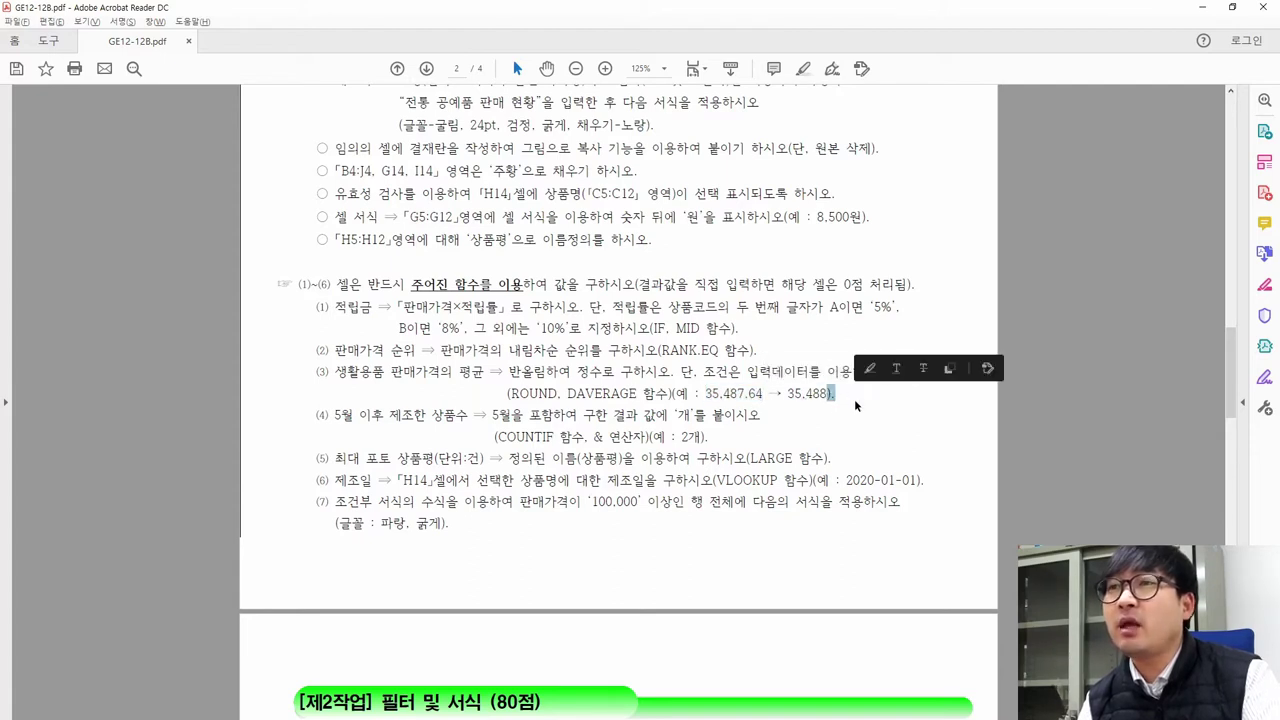
pyautogui.click(754, 403)
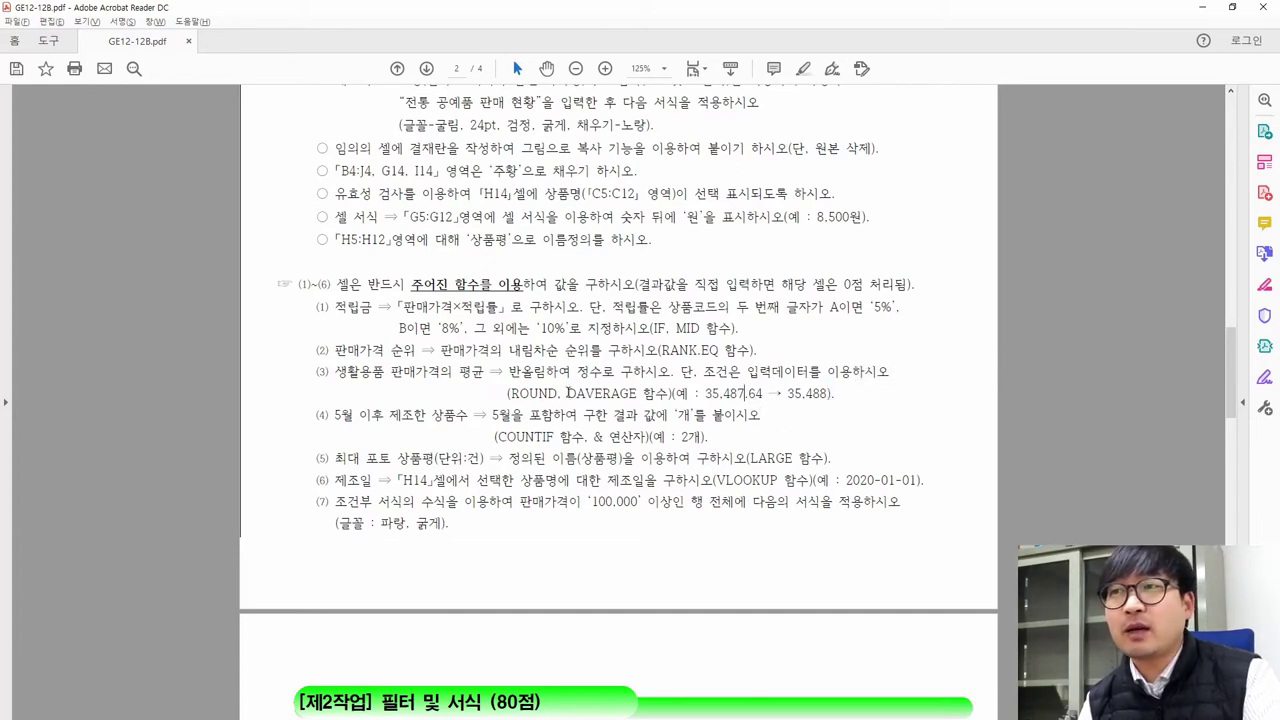
pyautogui.moveTo(559, 393); pyautogui.dragTo(511, 393)
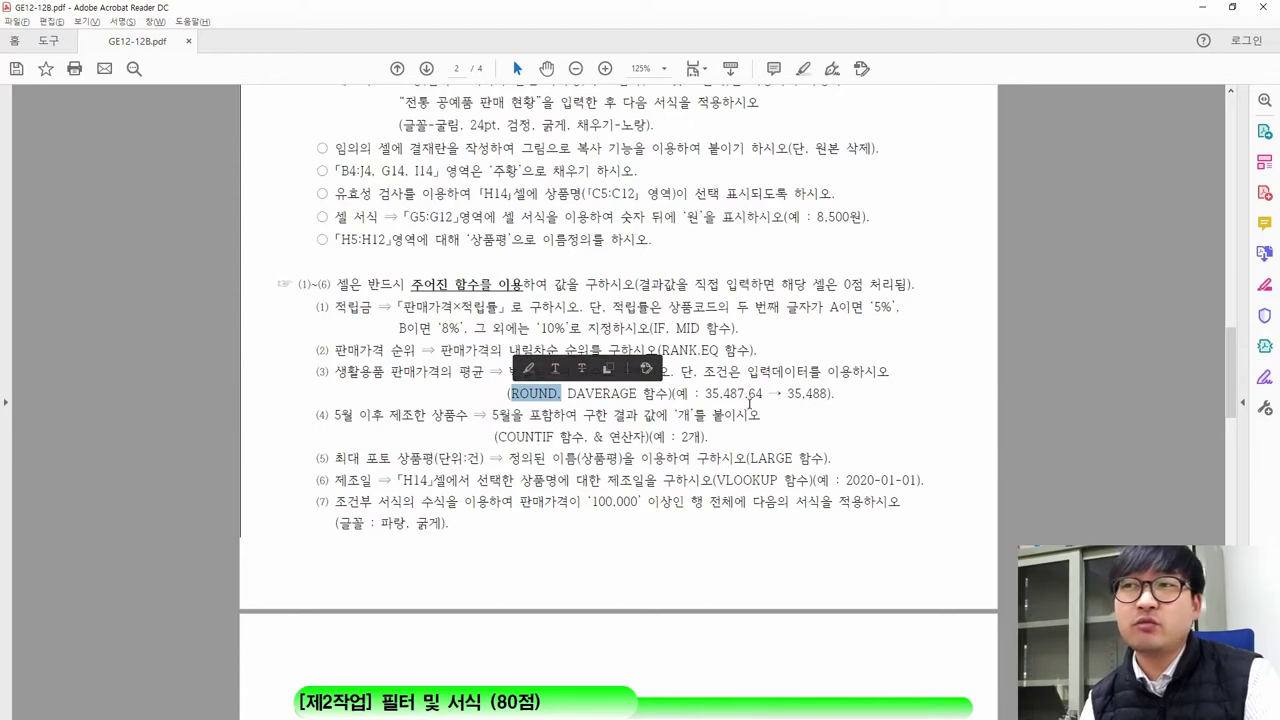
pyautogui.click(797, 393)
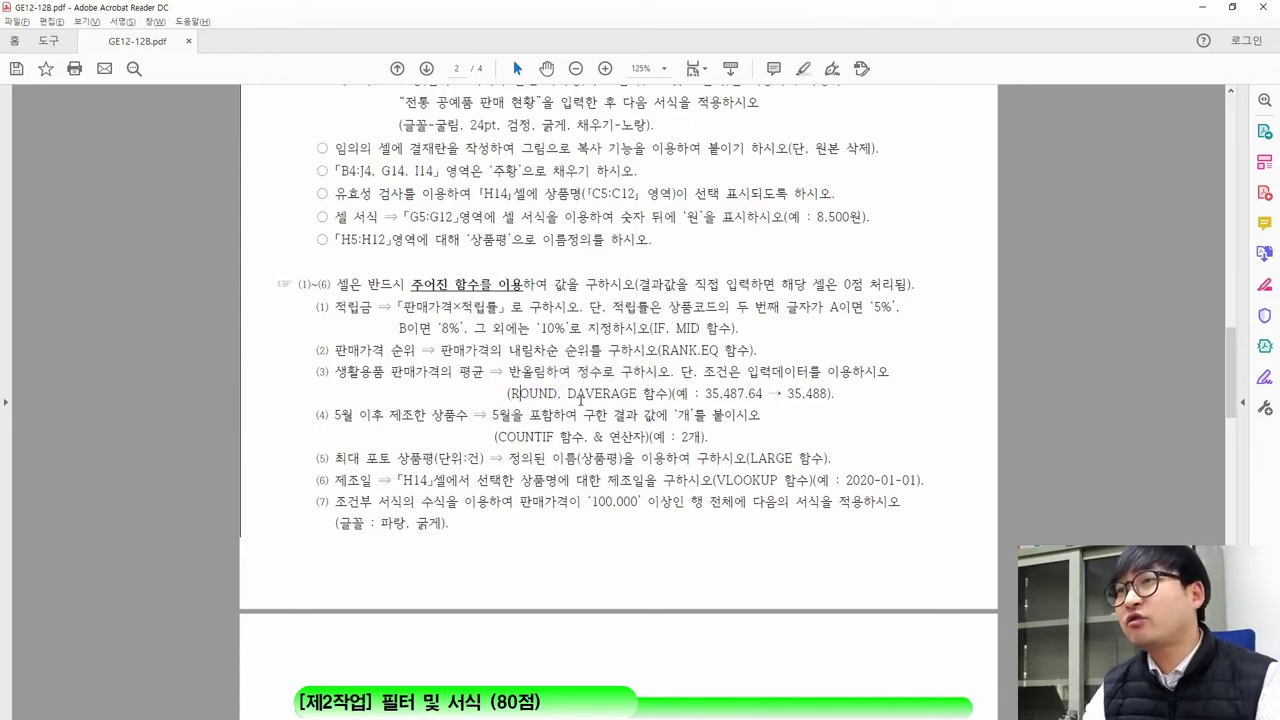
pyautogui.hotkey('alt', 'Tab')
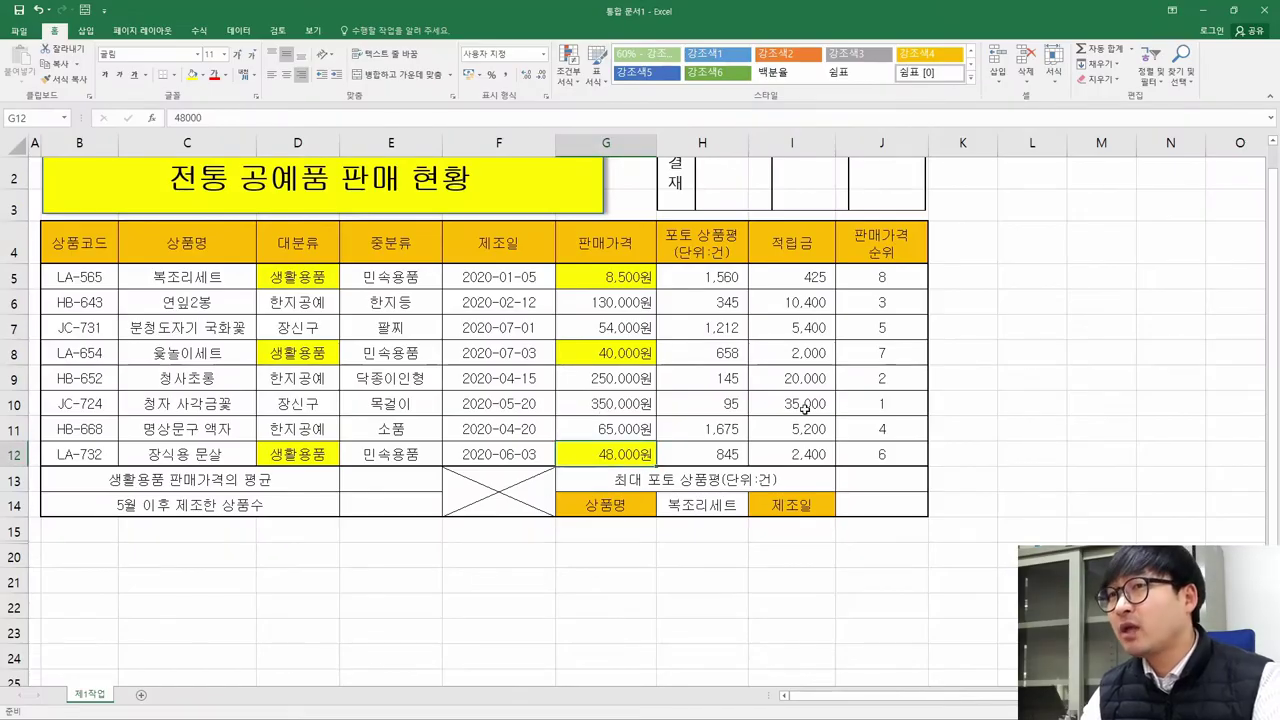
pyautogui.click(398, 482)
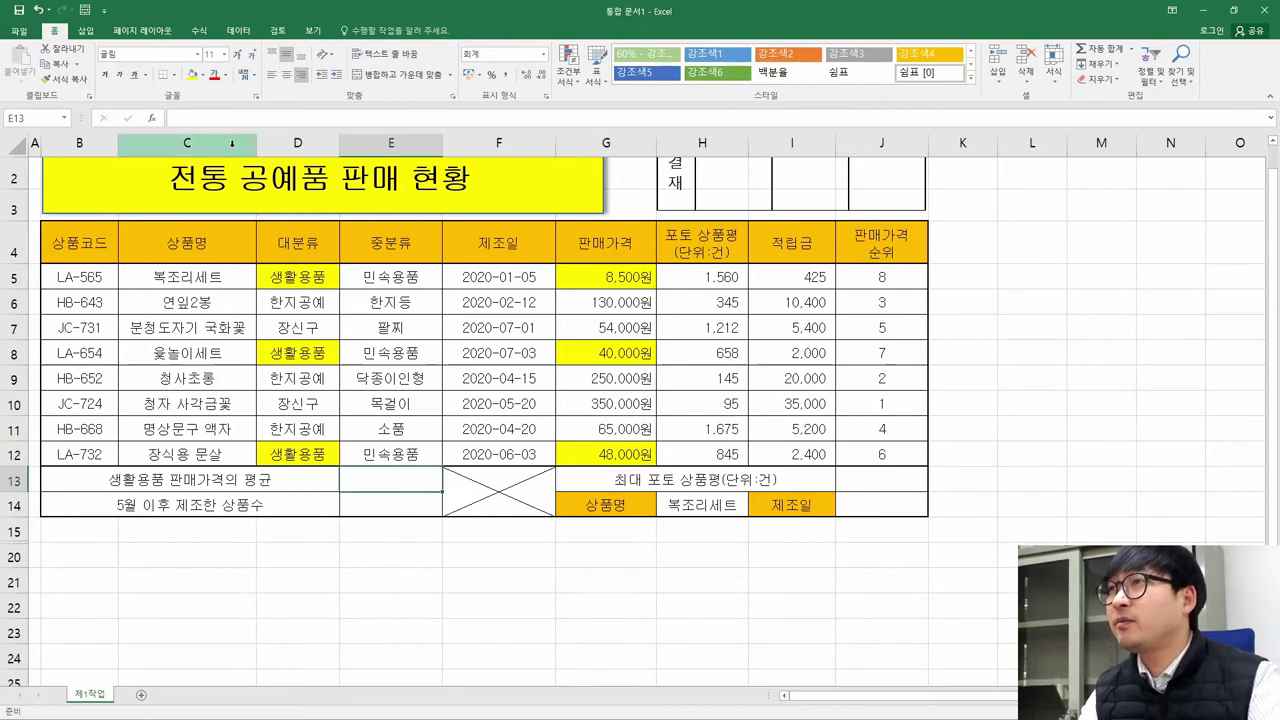
pyautogui.click(153, 119)
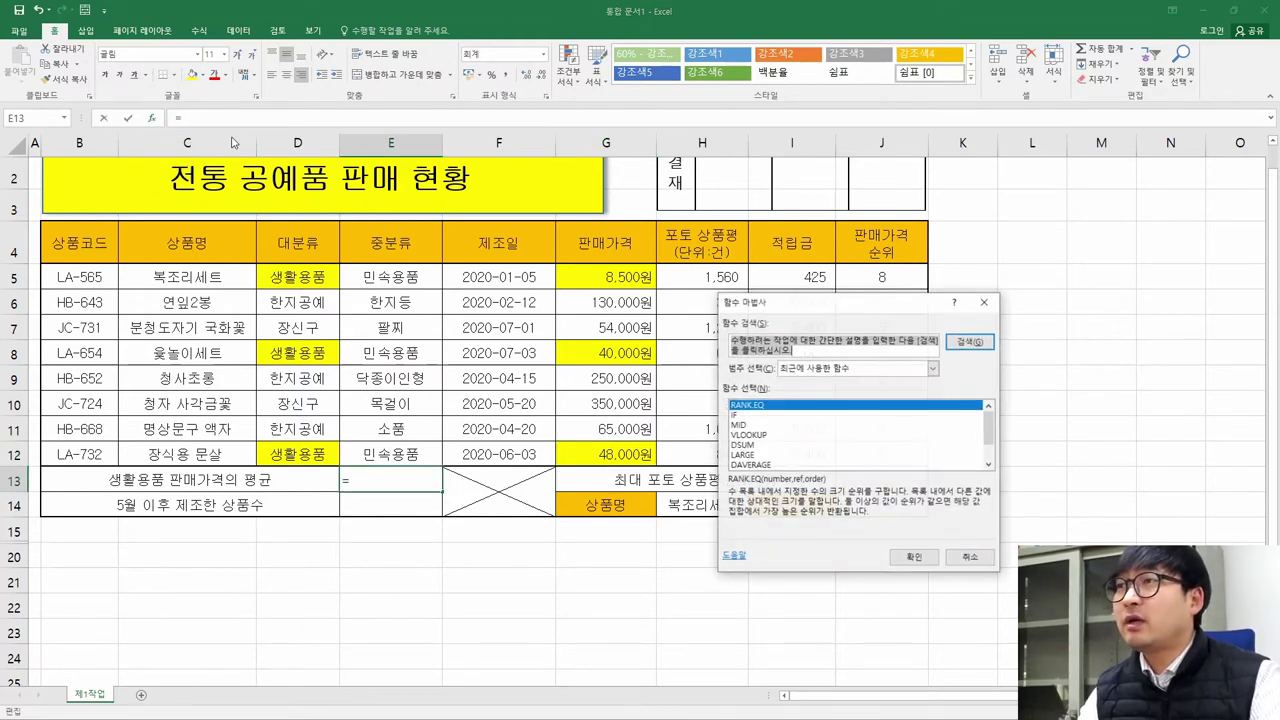
pyautogui.write('ROUND')
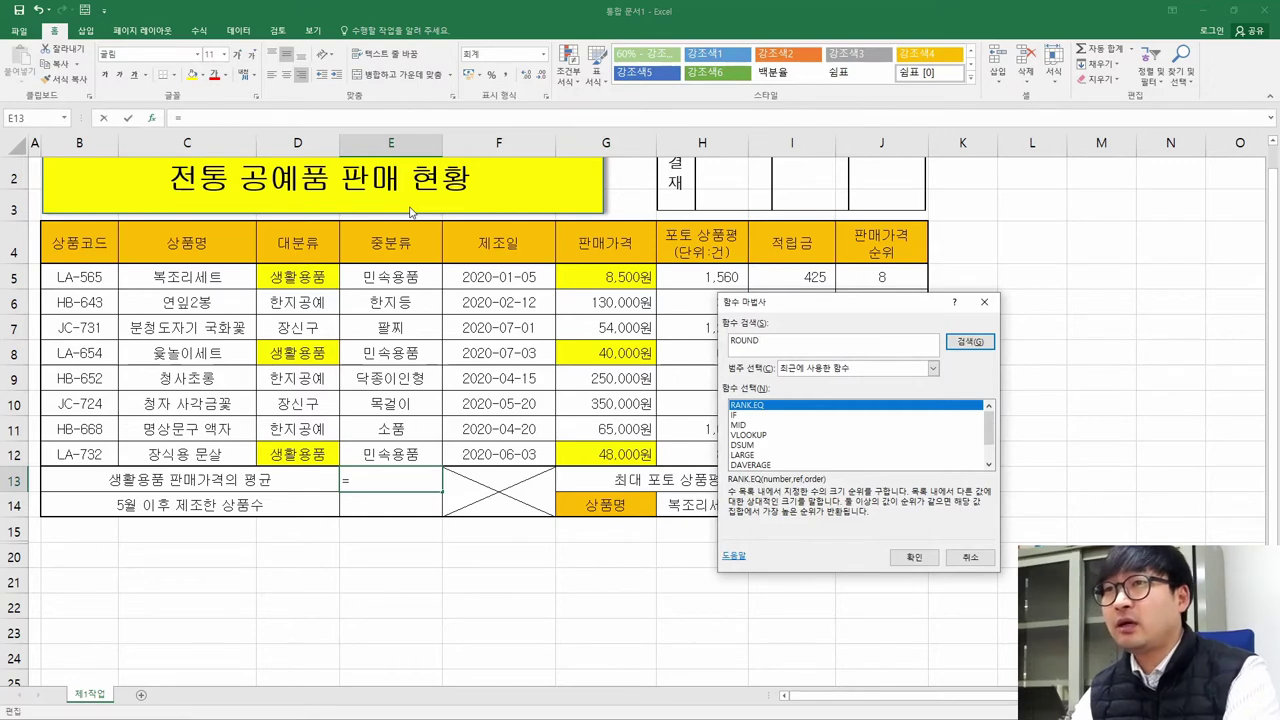
pyautogui.press('Return')
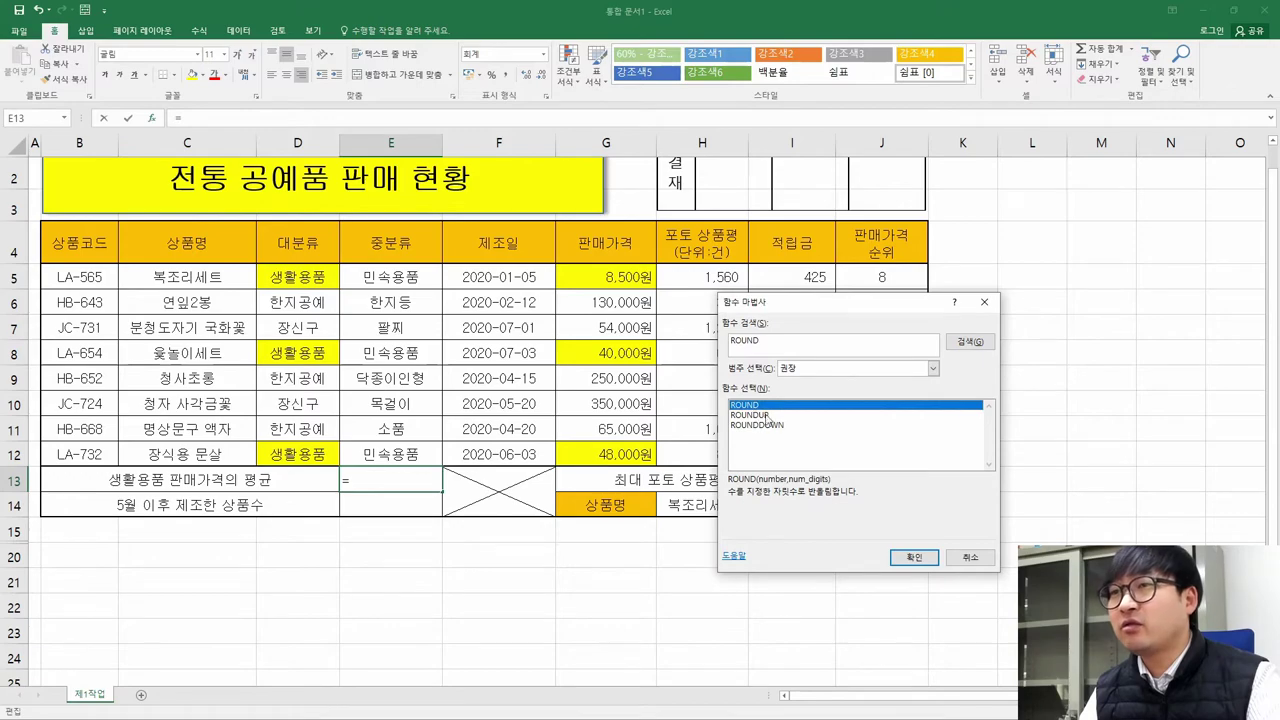
pyautogui.click(968, 557)
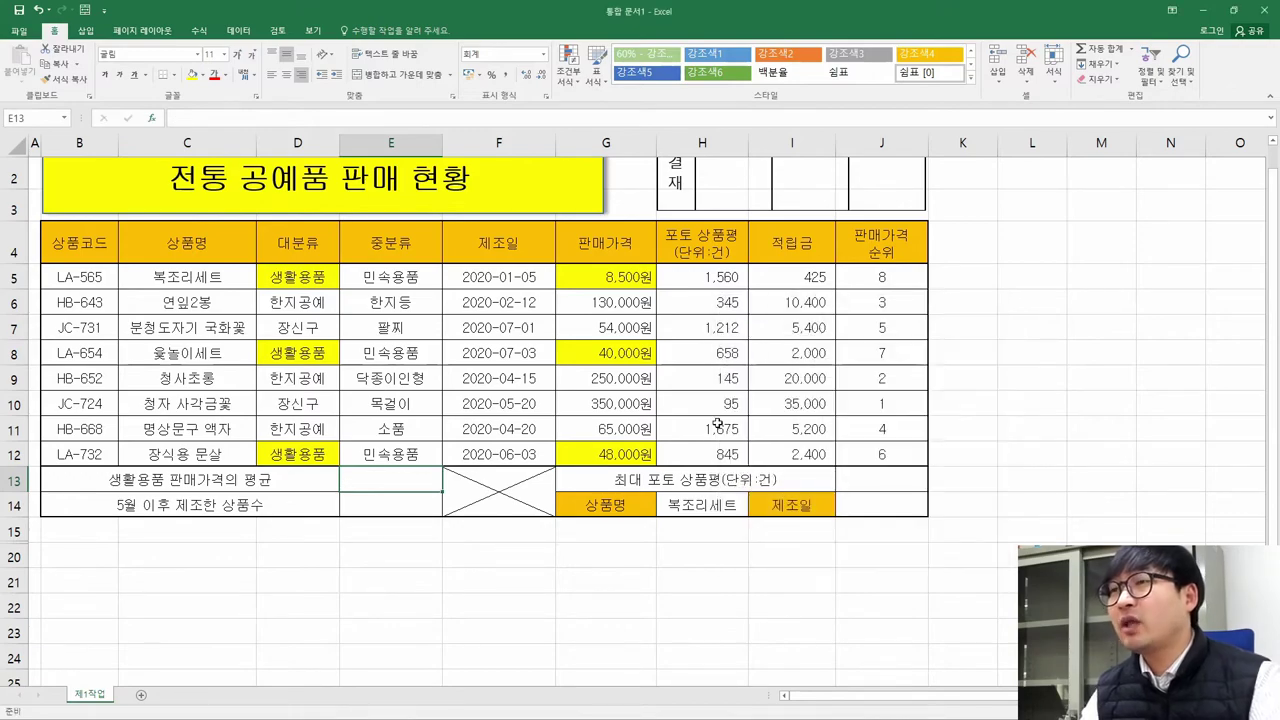
# Switch to the exam PDF, examine the DAVERAGE function and the 판매가격의 평균 wording in item (3), and return to Excel
pyautogui.hotkey('alt', 'Tab')
pyautogui.moveTo(567, 393); pyautogui.dragTo(637, 393)
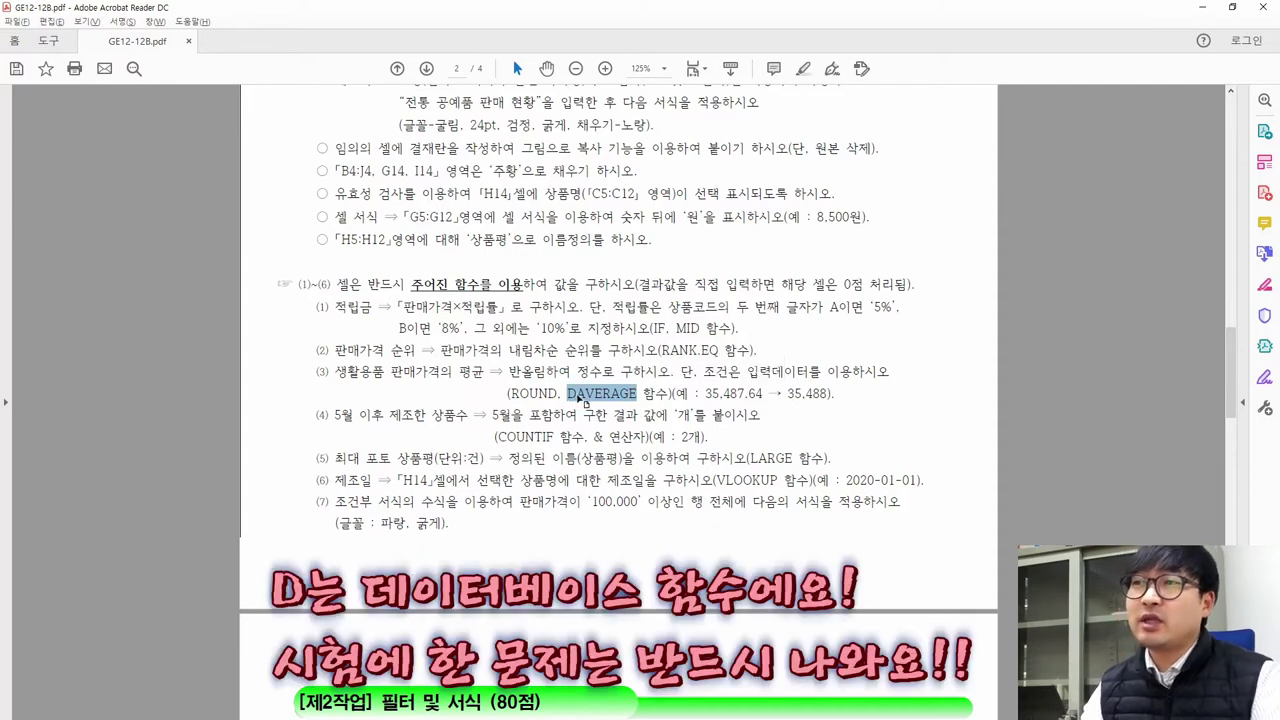
pyautogui.click(577, 395)
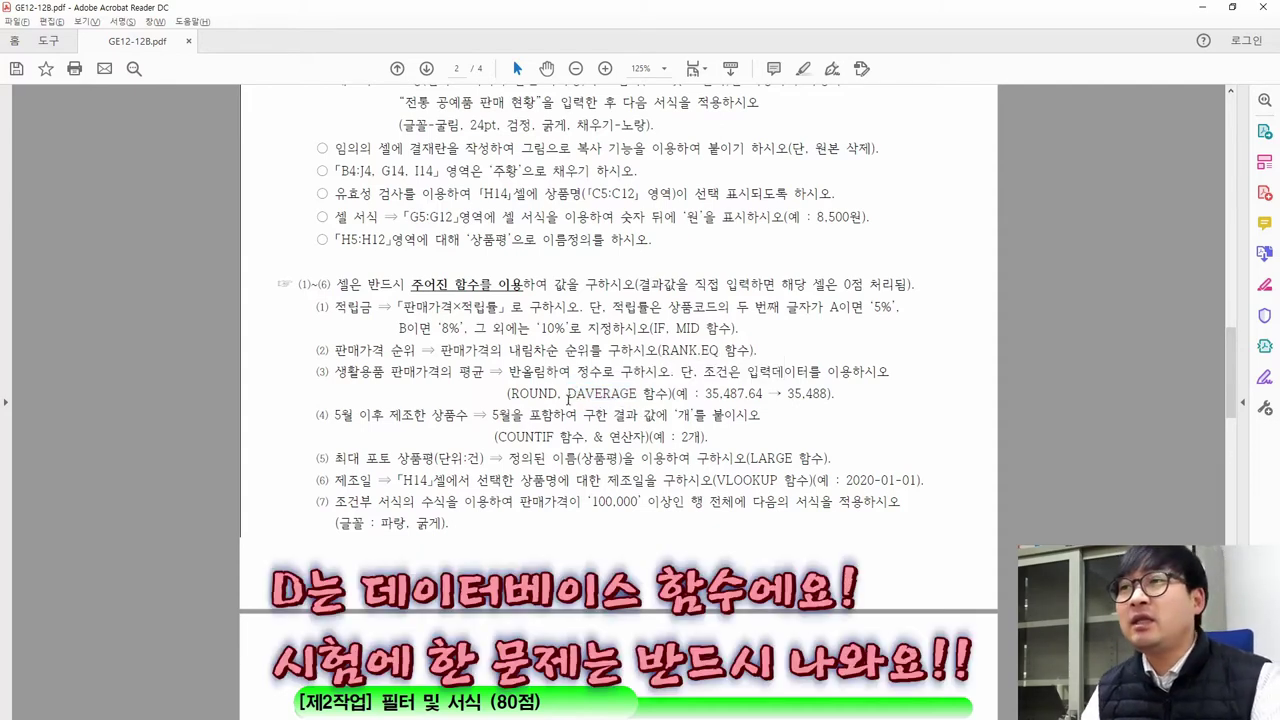
pyautogui.moveTo(574, 400); pyautogui.dragTo(581, 403)
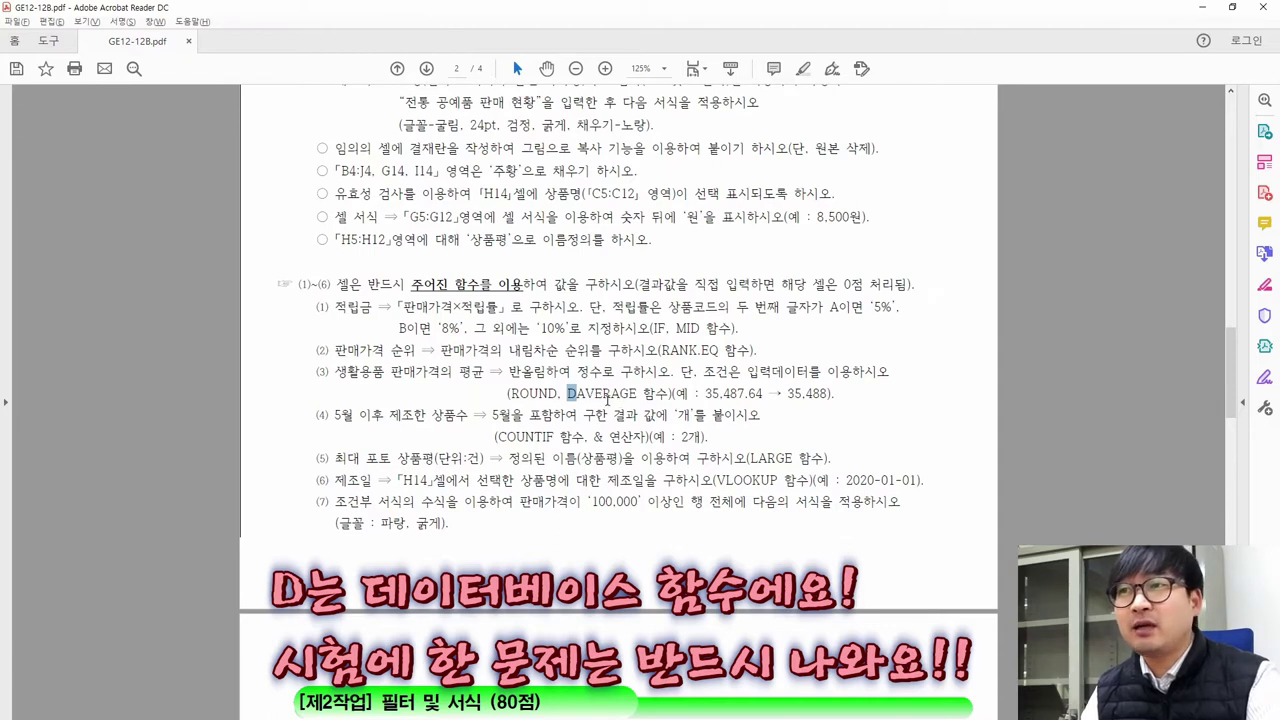
pyautogui.click(570, 395)
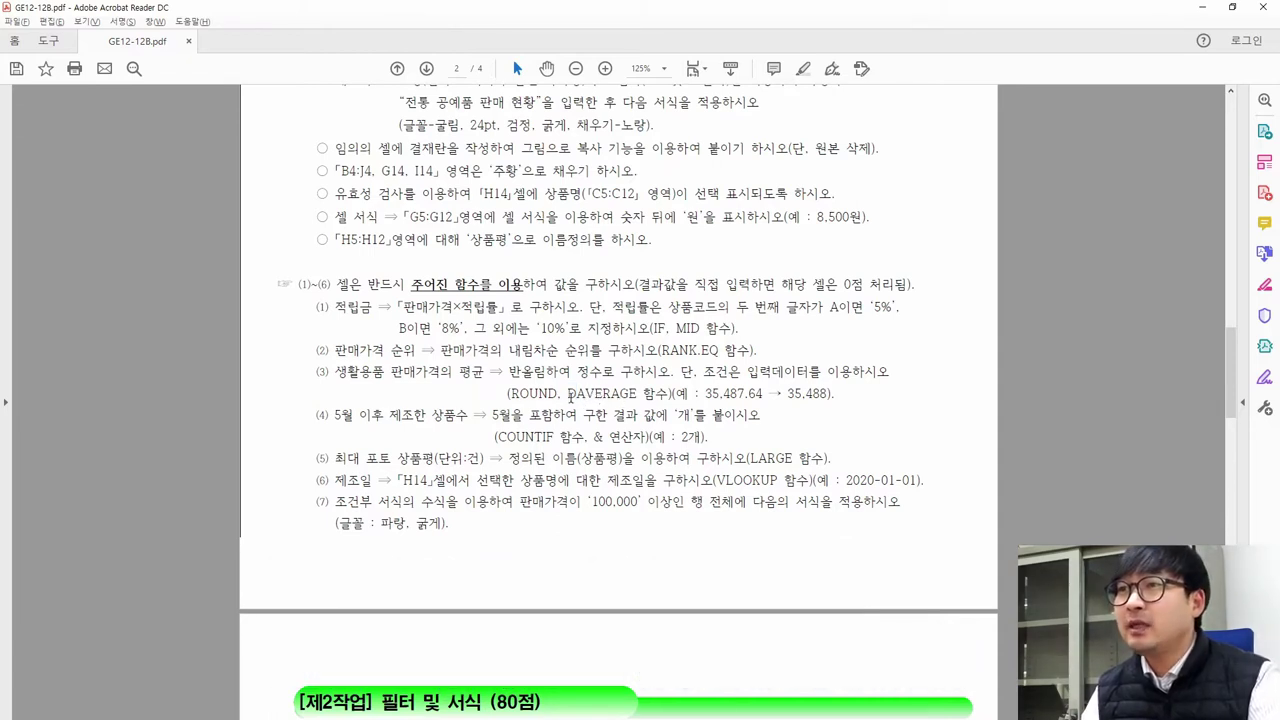
pyautogui.moveTo(578, 395); pyautogui.dragTo(640, 397)
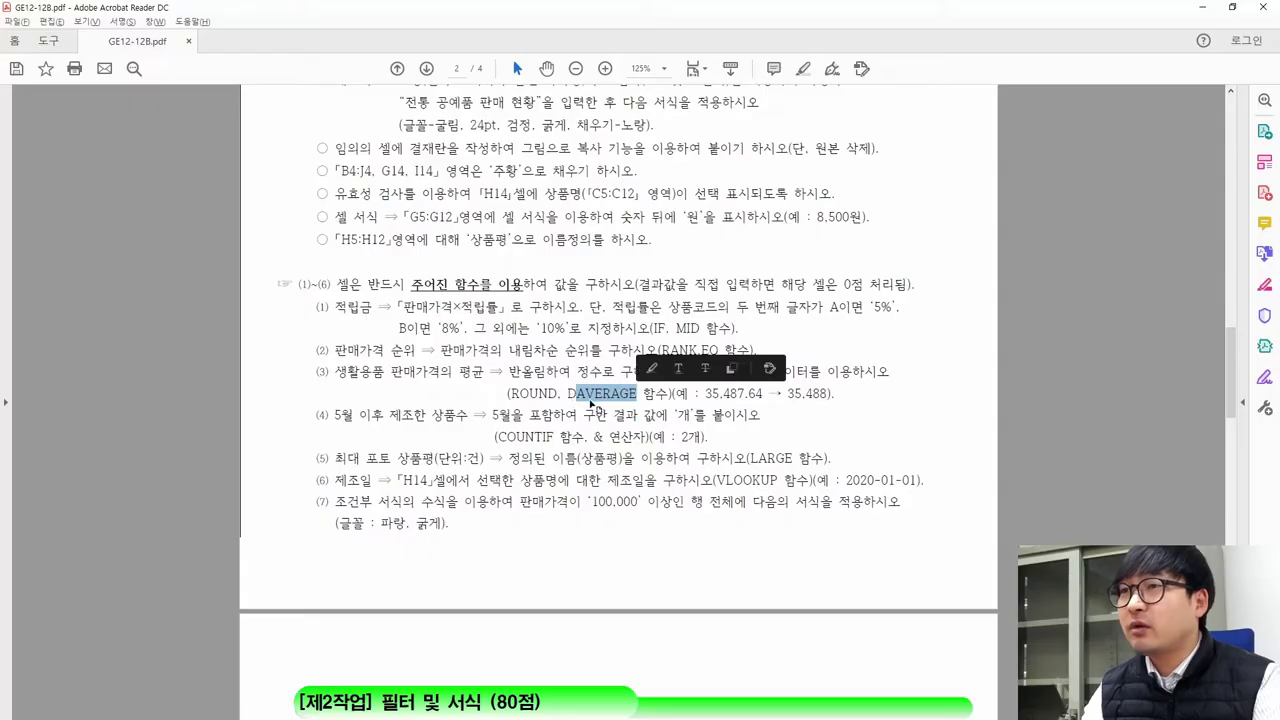
pyautogui.click(499, 386)
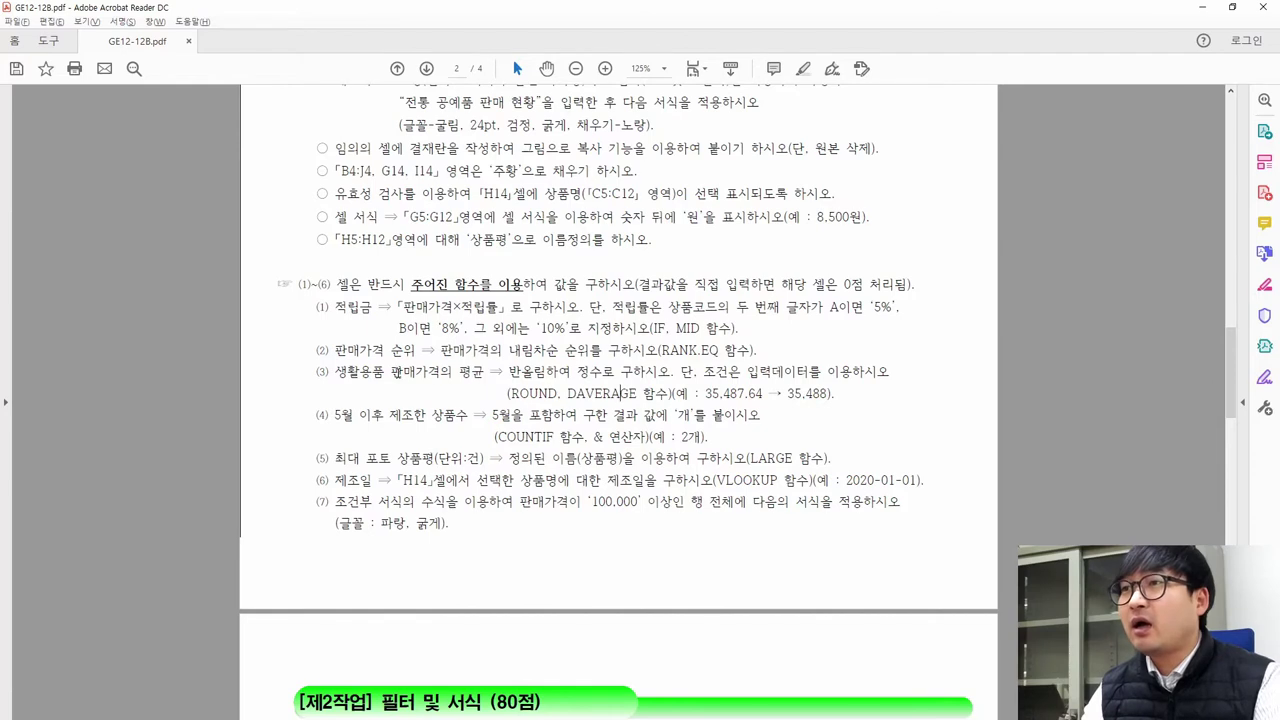
pyautogui.moveTo(390, 371); pyautogui.dragTo(484, 371)
pyautogui.moveTo(566, 393); pyautogui.dragTo(612, 395)
pyautogui.click(634, 398)
pyautogui.moveTo(704, 393); pyautogui.dragTo(845, 400)
pyautogui.click(699, 403)
pyautogui.moveTo(569, 394); pyautogui.dragTo(637, 395)
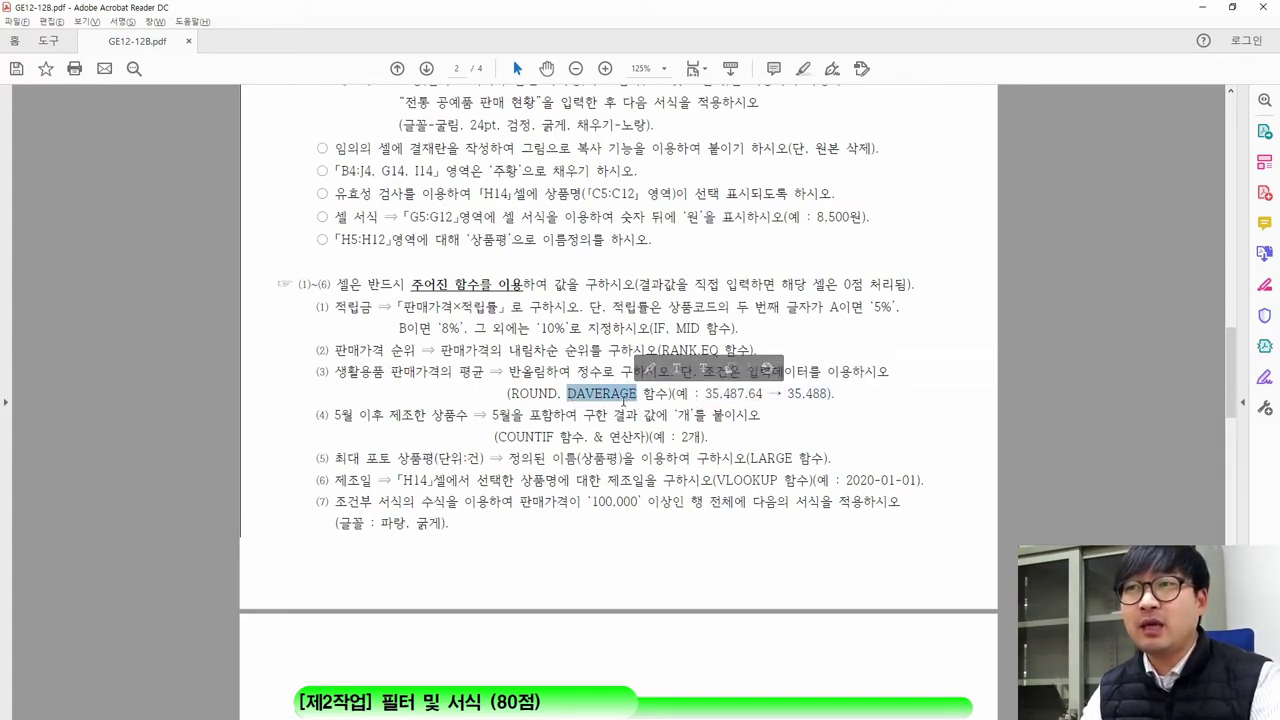
pyautogui.hotkey('alt', 'Tab')
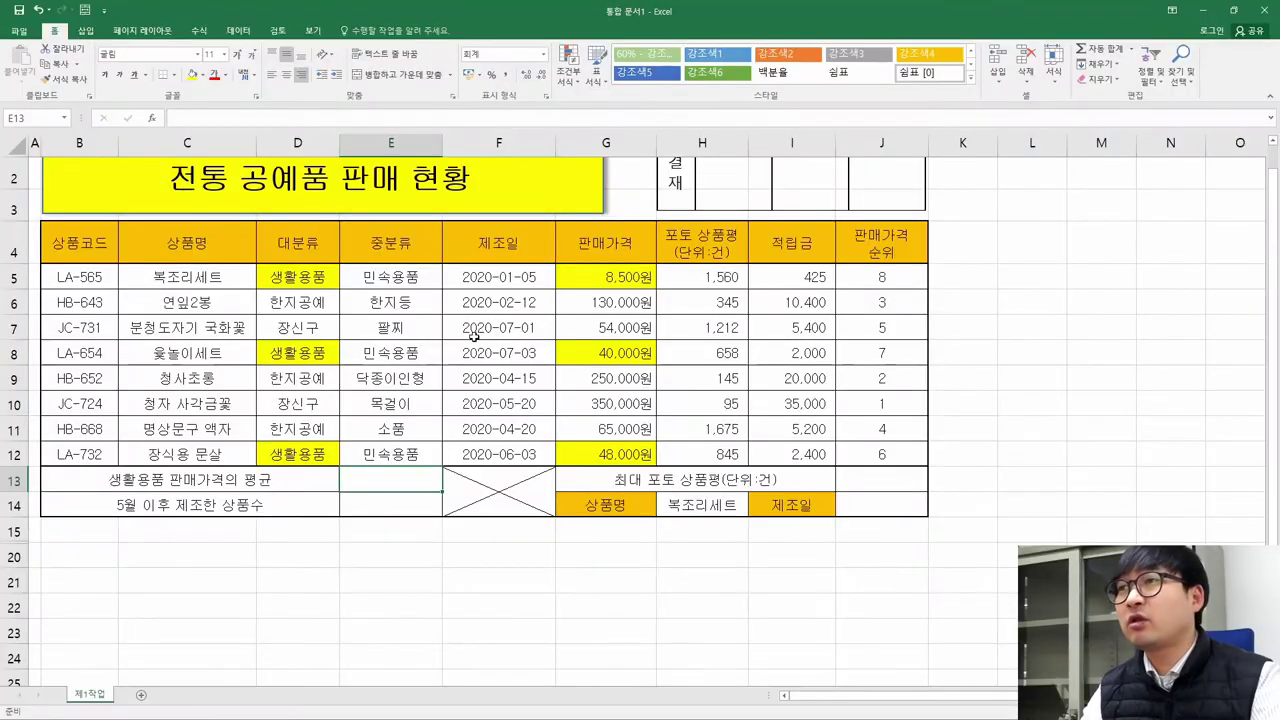
pyautogui.click(152, 118)
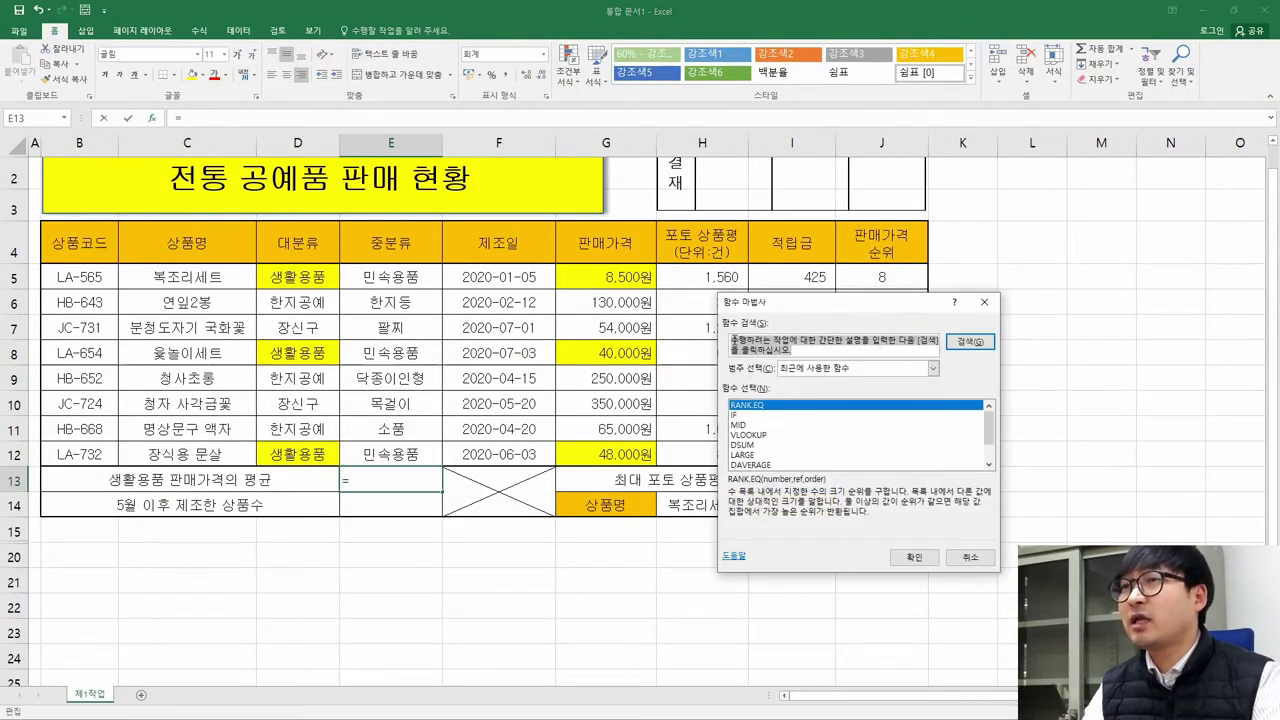
pyautogui.write('DA')
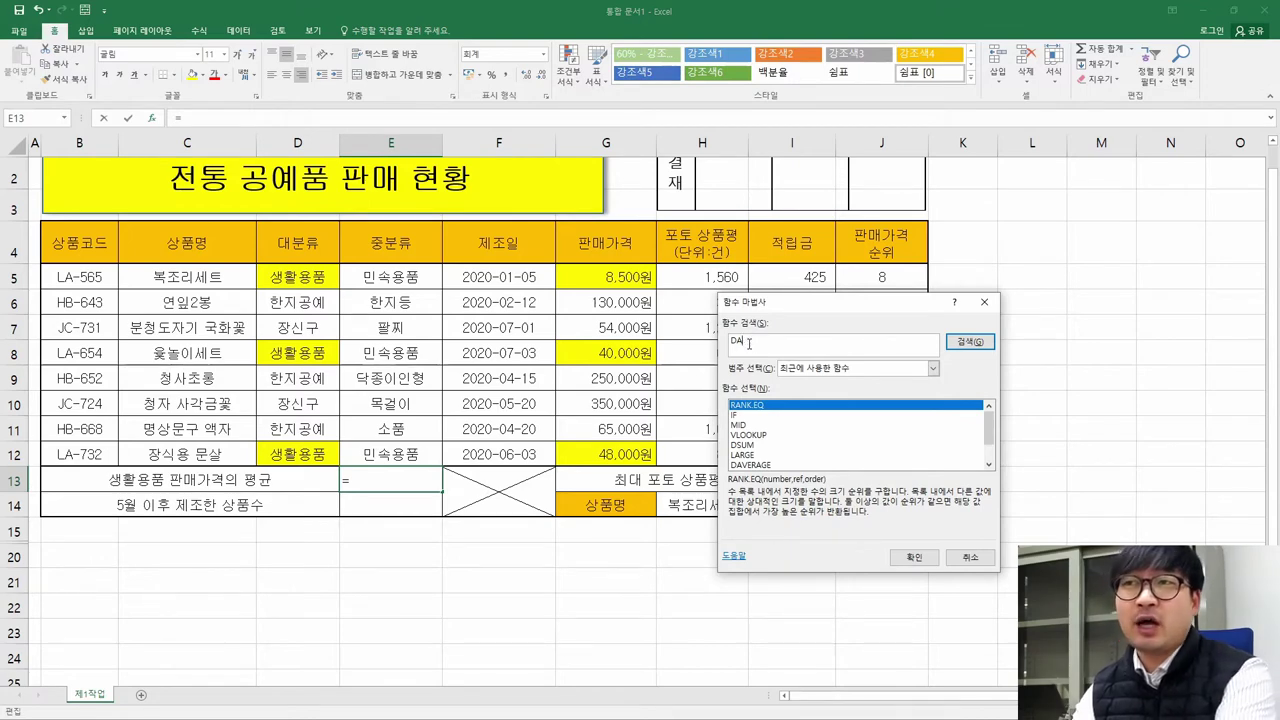
pyautogui.press('BackSpace')
pyautogui.press('BackSpace')
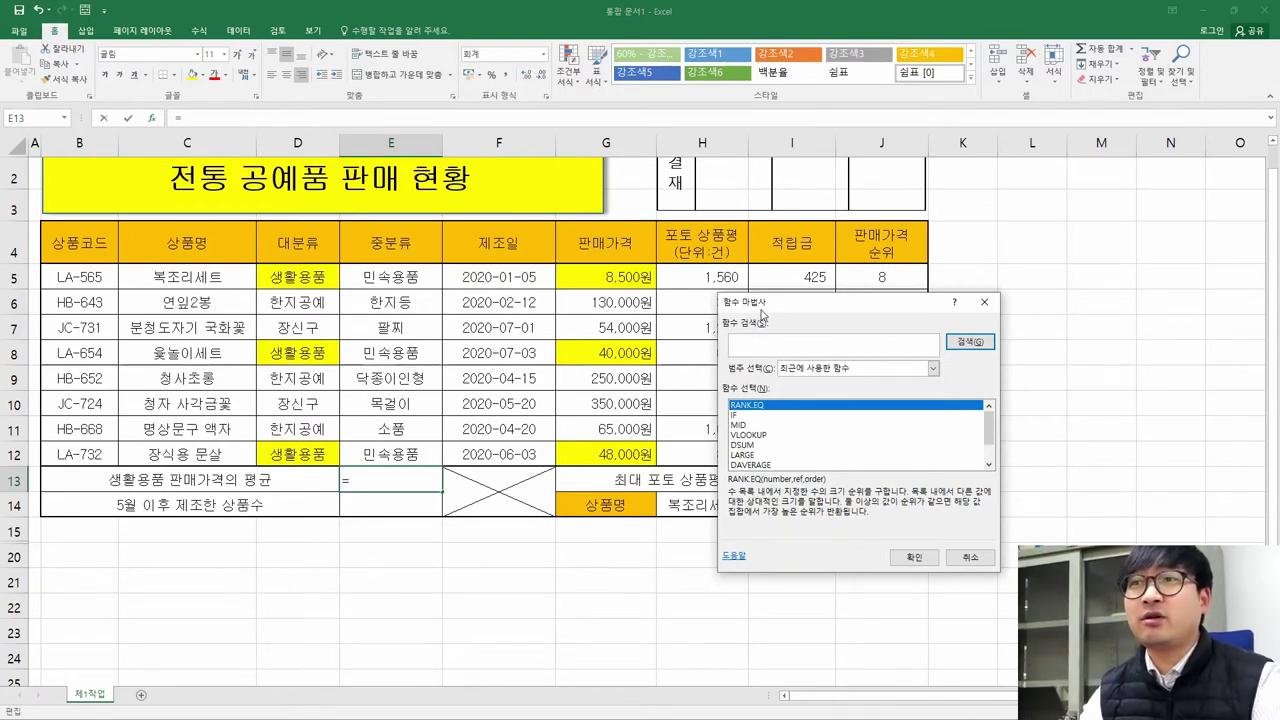
pyautogui.press('Escape')
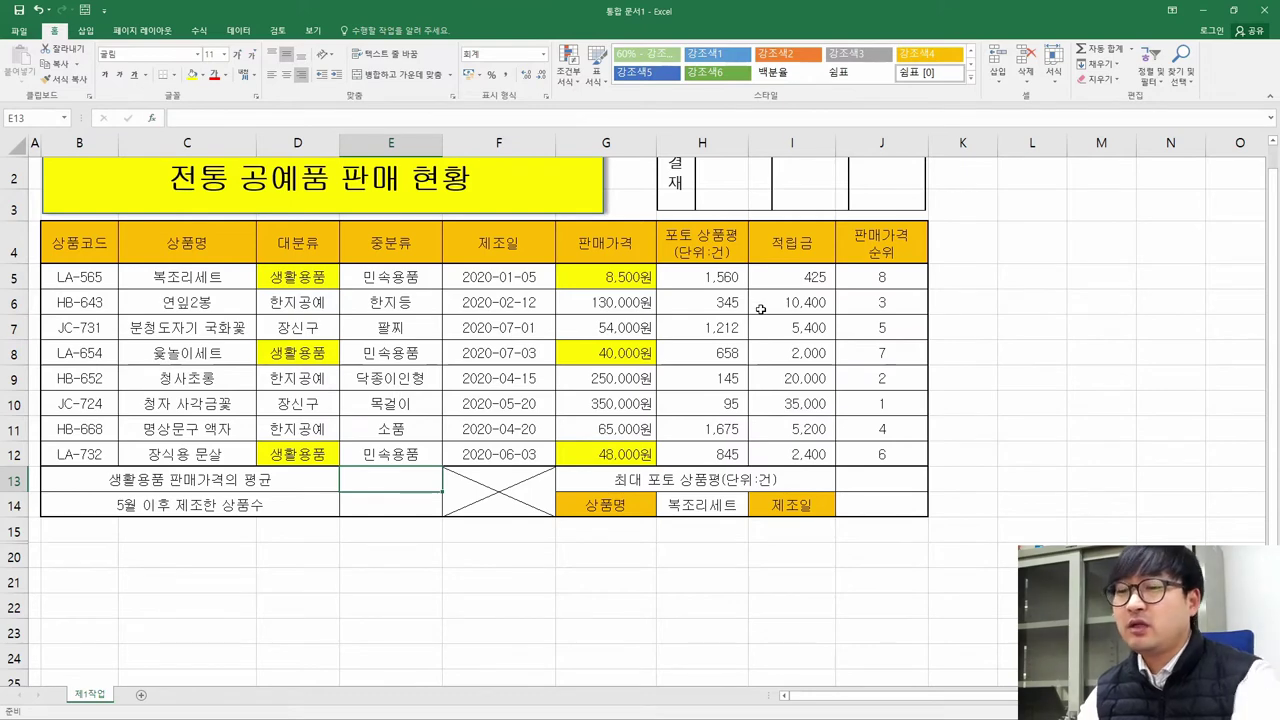
# Start a DAVERAGE formula in E13, open its function arguments, and move the dialog clear of the data table
pyautogui.click(386, 481)
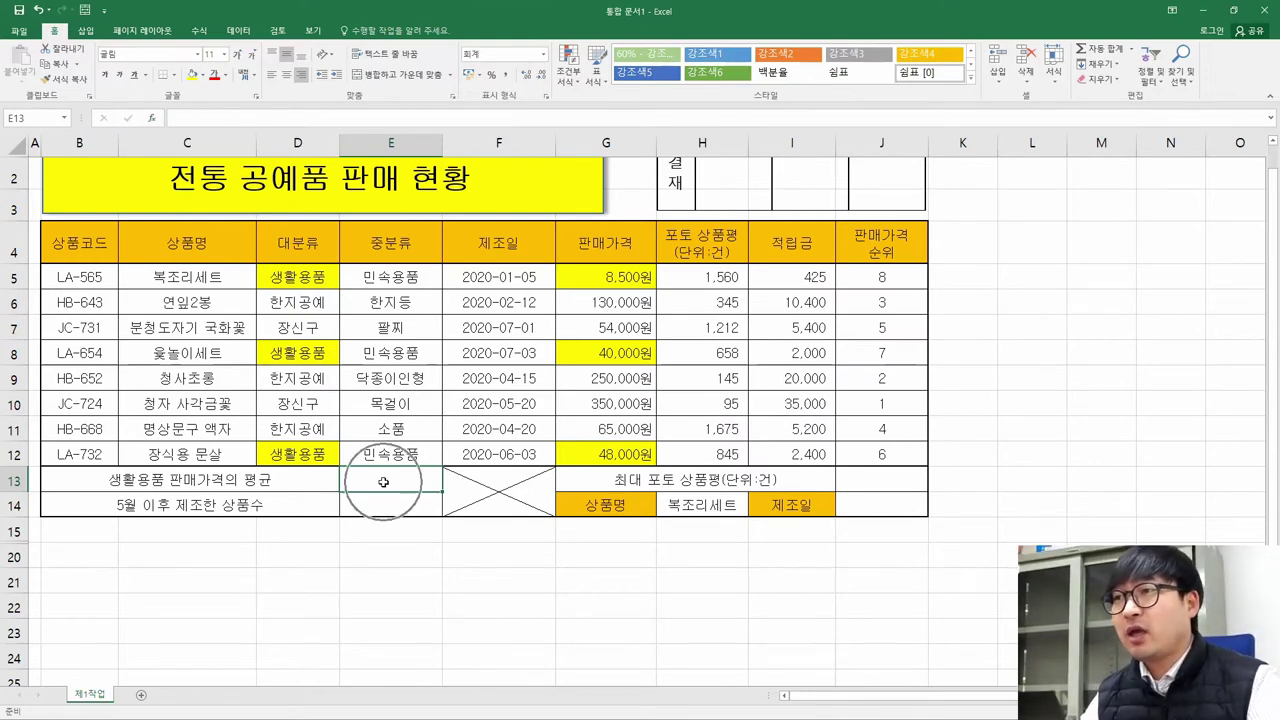
pyautogui.write('=')
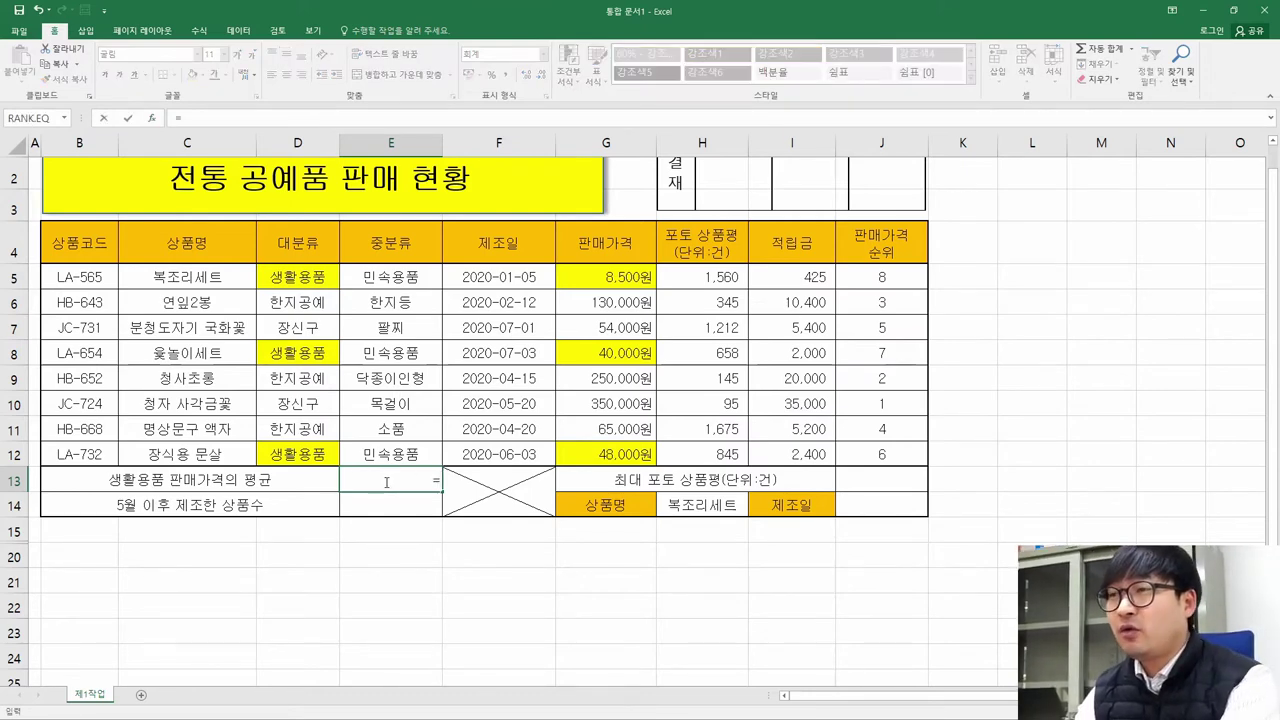
pyautogui.write('DAV')
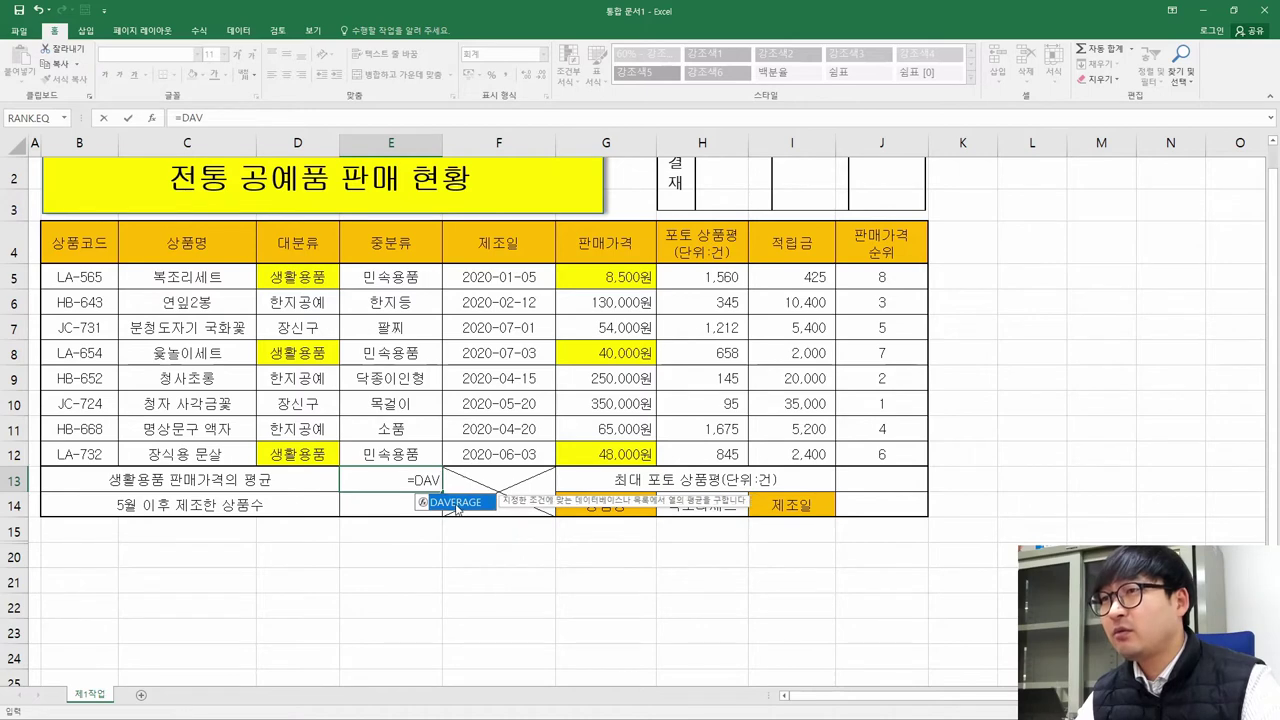
pyautogui.doubleClick(455, 503)
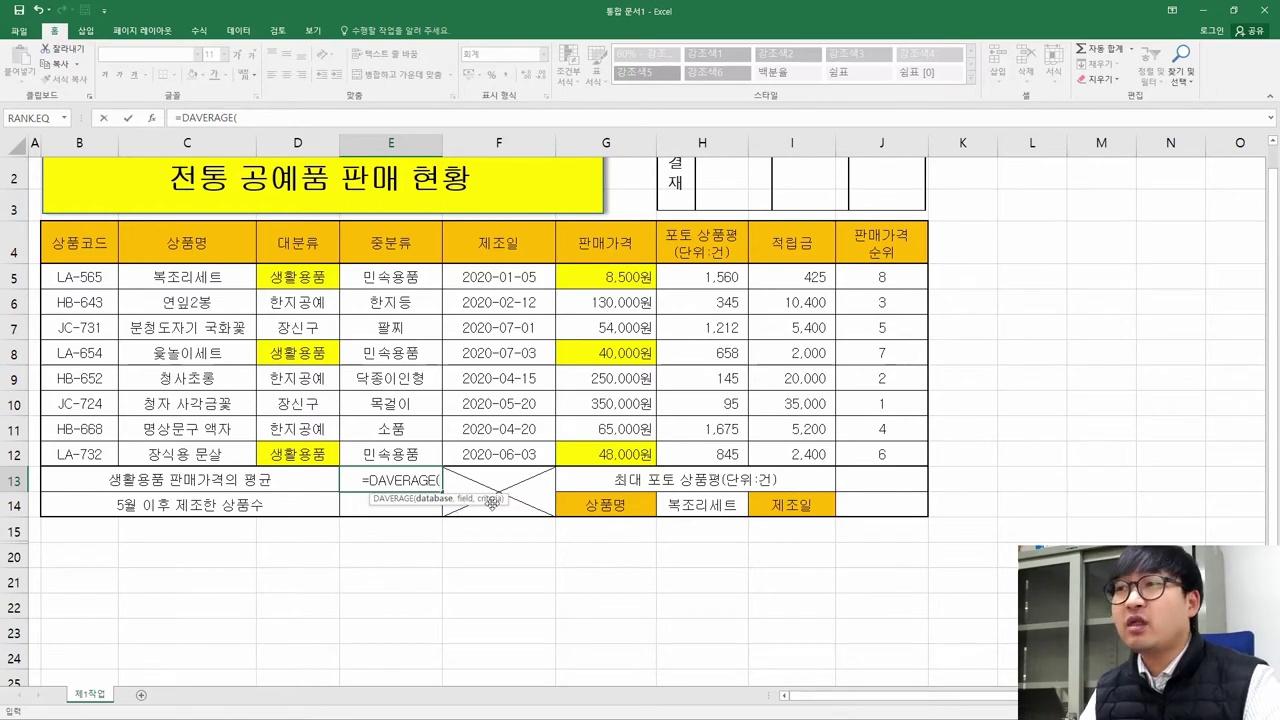
pyautogui.click(156, 117)
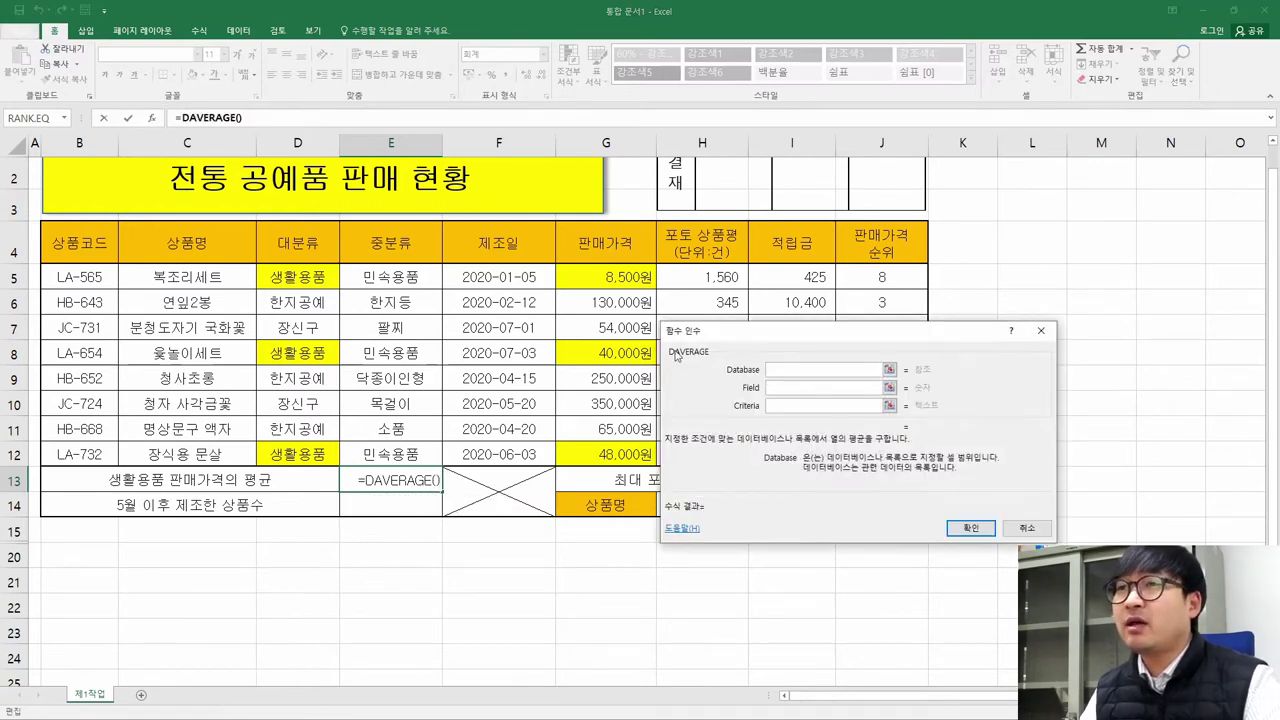
pyautogui.moveTo(853, 330); pyautogui.dragTo(558, 220)
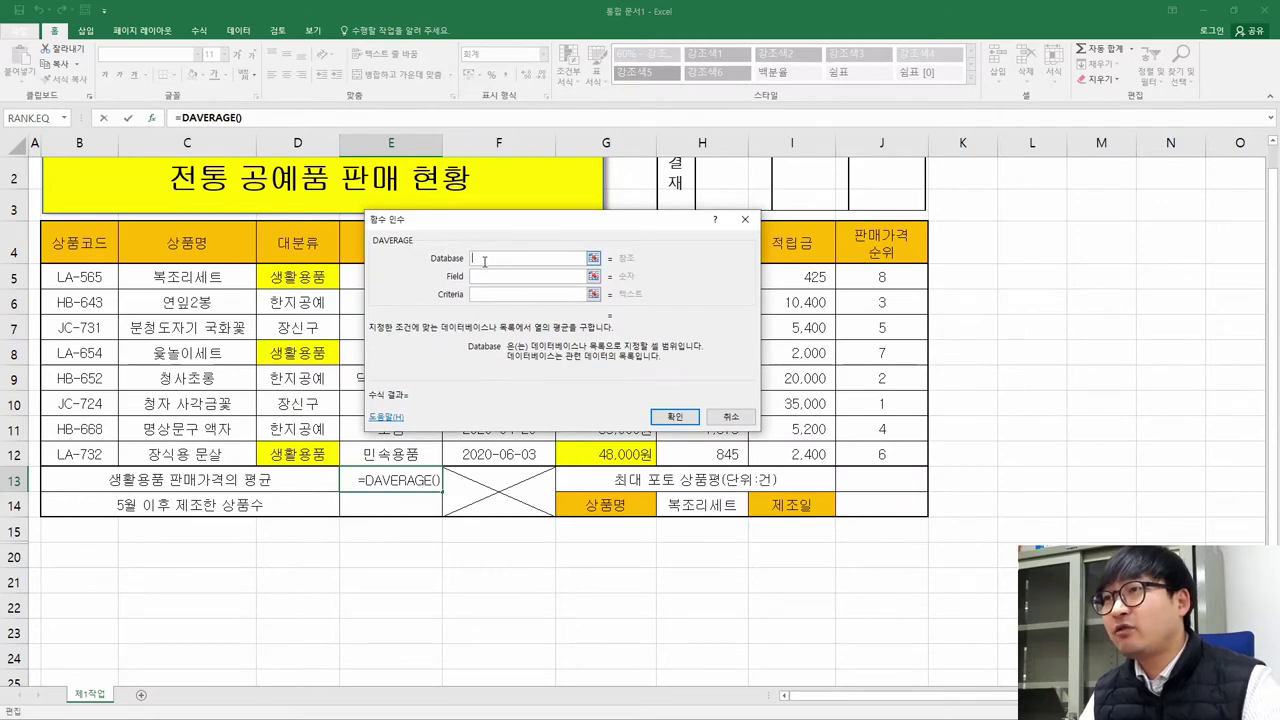
pyautogui.moveTo(520, 222); pyautogui.dragTo(692, 491)
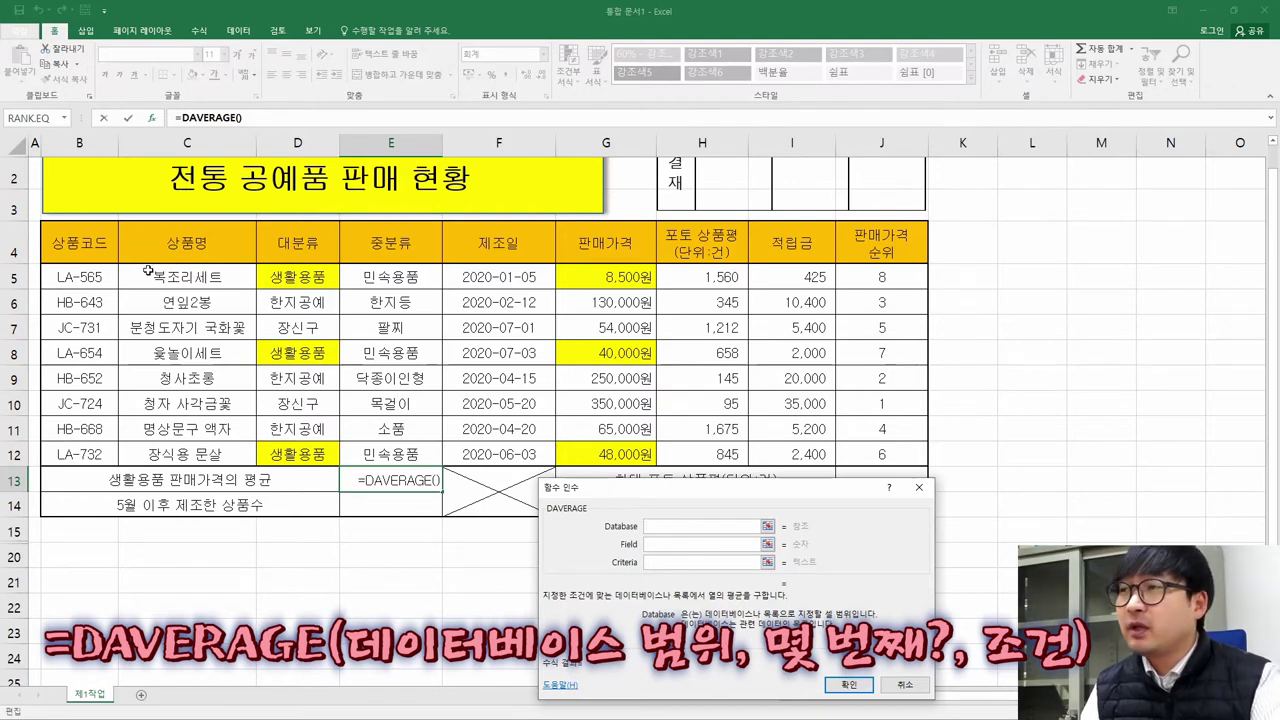
# Try B4:H12 as the DAVERAGE Database range and compare it with the data table in the exam PDF
pyautogui.moveTo(66, 240); pyautogui.dragTo(681, 444)
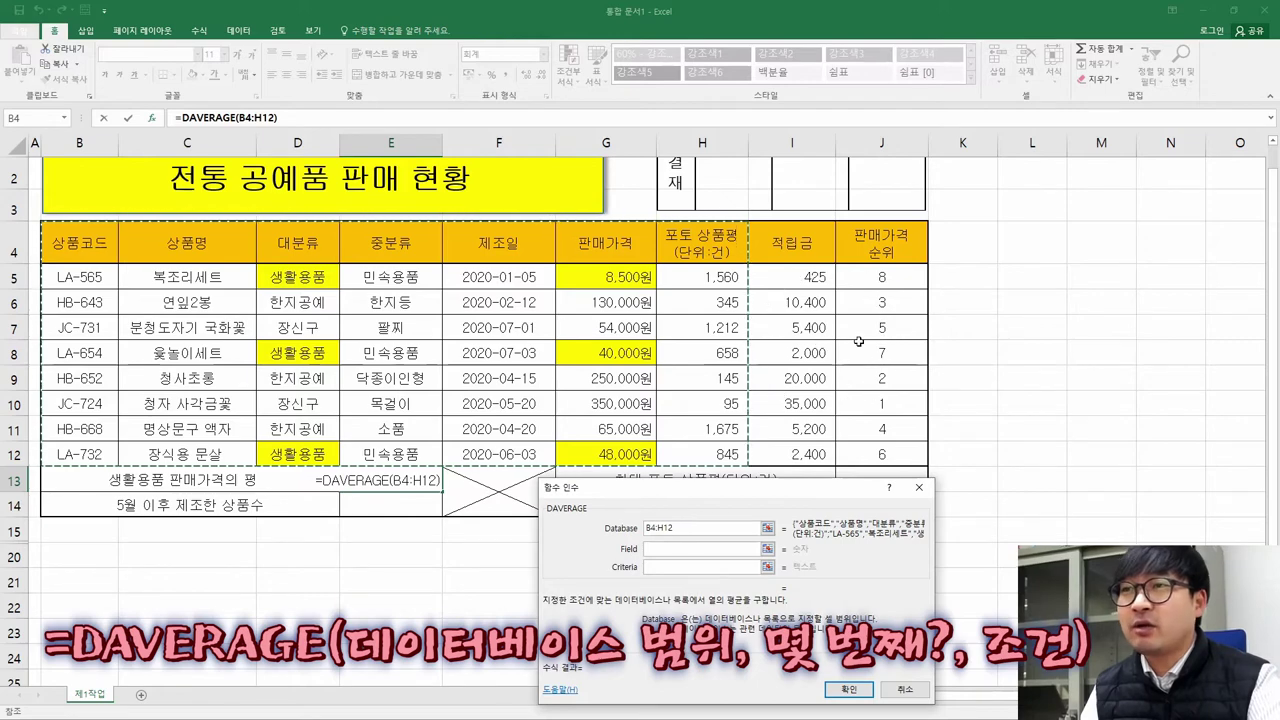
pyautogui.hotkey('alt', 'Tab')
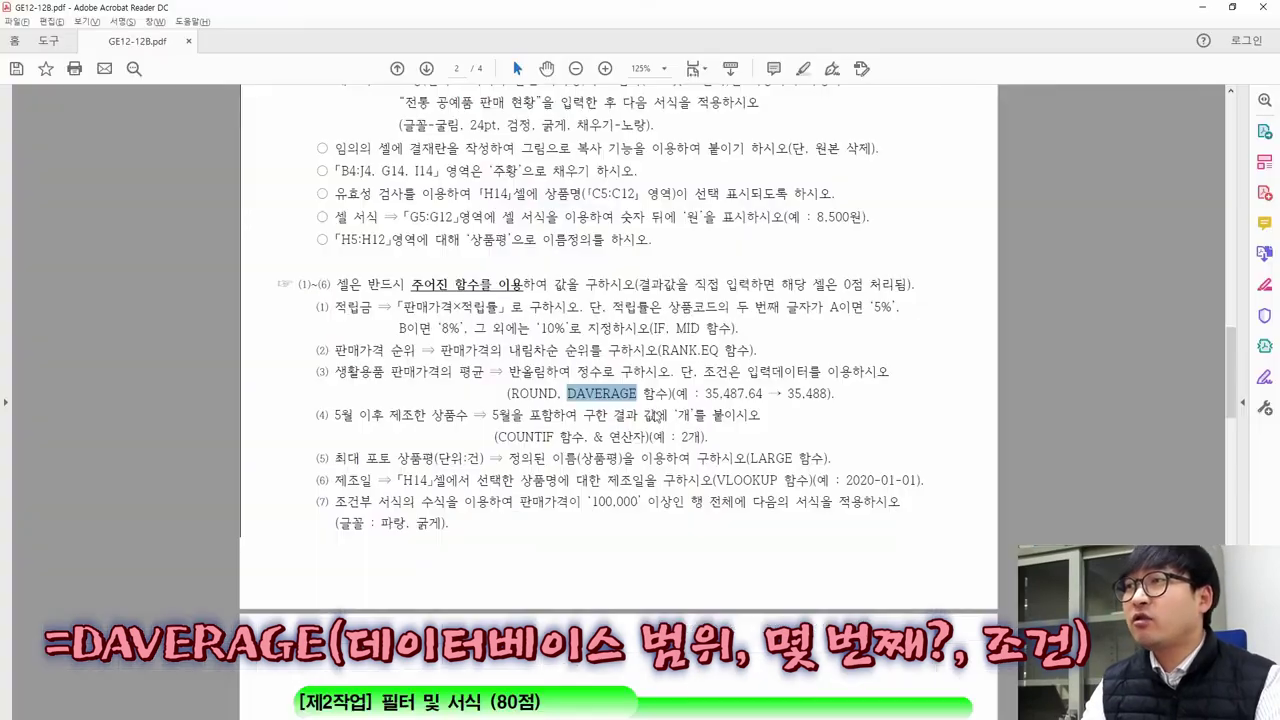
pyautogui.scroll(5, 647, 383)
pyautogui.scroll(5, 647, 383)
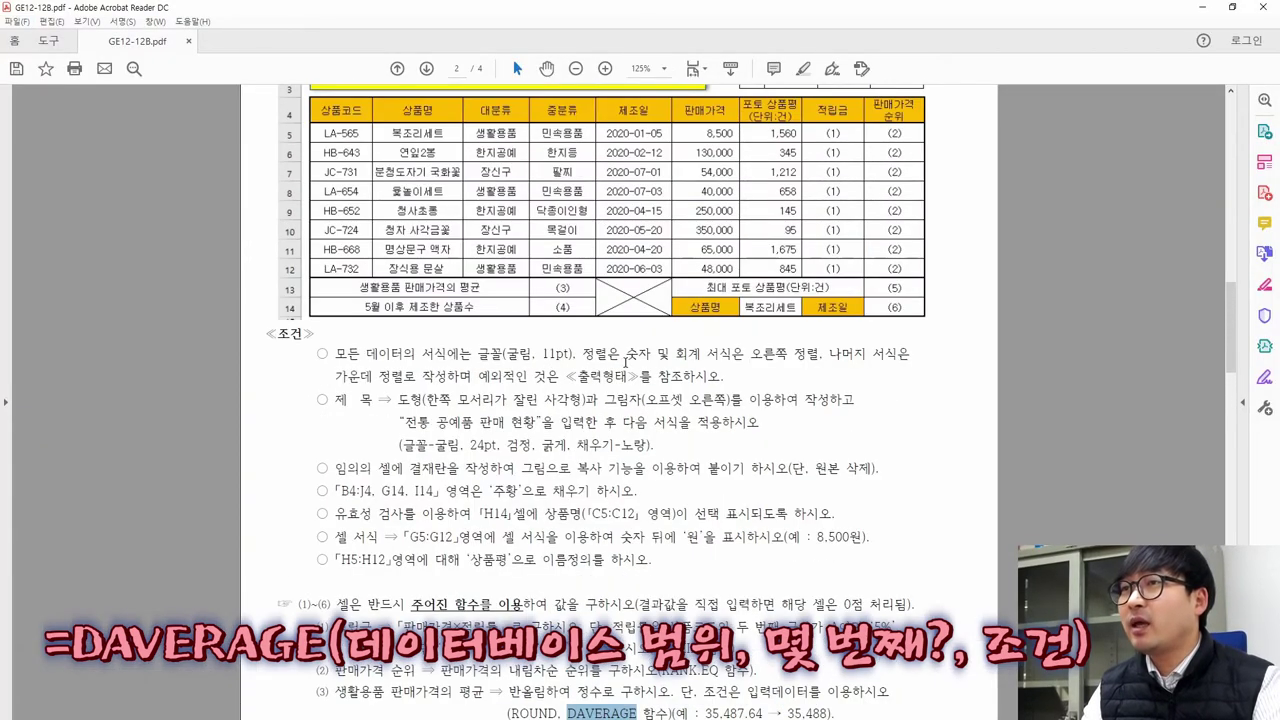
pyautogui.moveTo(310, 168); pyautogui.dragTo(805, 345)
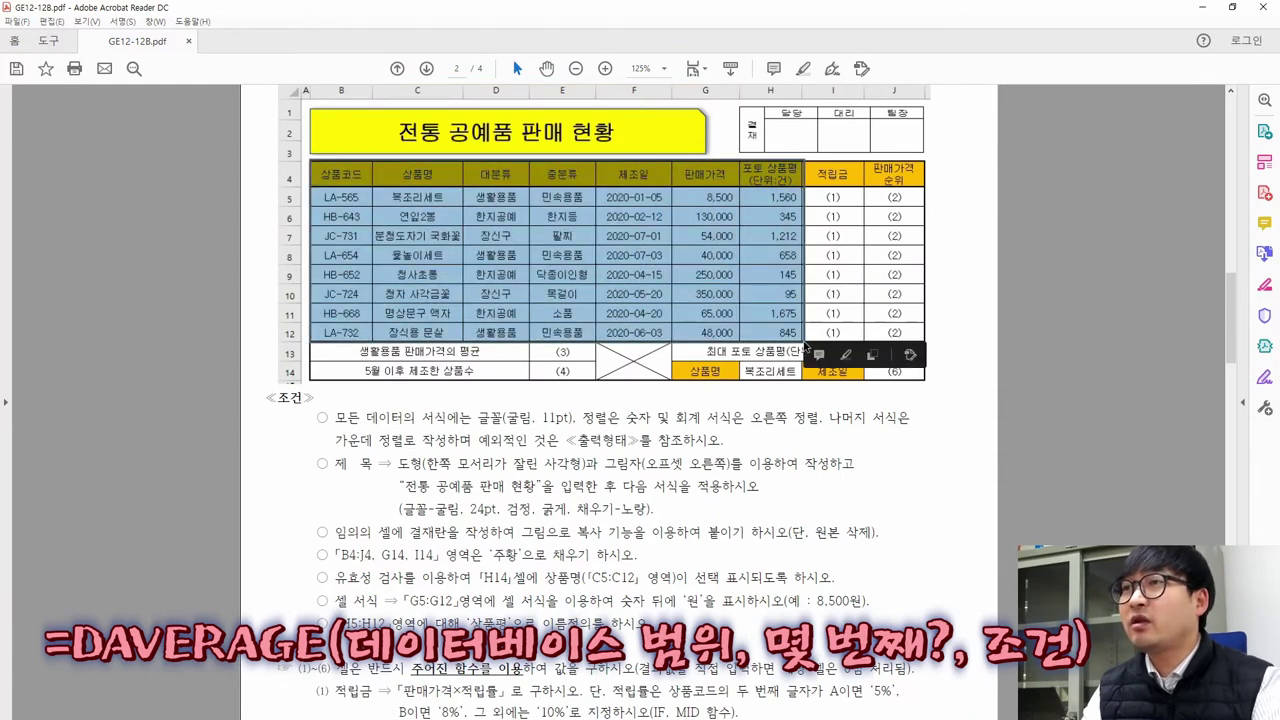
pyautogui.hotkey('alt', 'Tab')
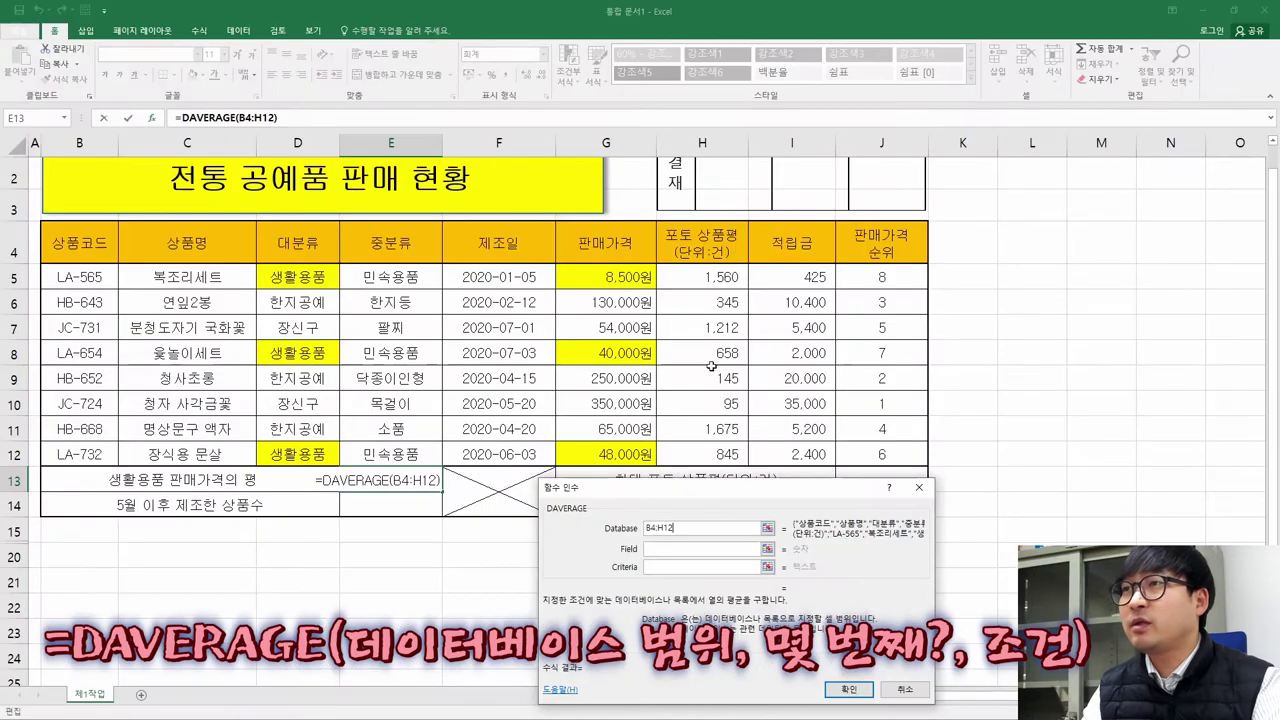
# Reselect B4:H12 for the Database argument, glance at the exam PDF, and clear the argument again
pyautogui.moveTo(689, 527); pyautogui.dragTo(577, 529)
pyautogui.press('BackSpace')
pyautogui.moveTo(76, 245); pyautogui.dragTo(699, 453)
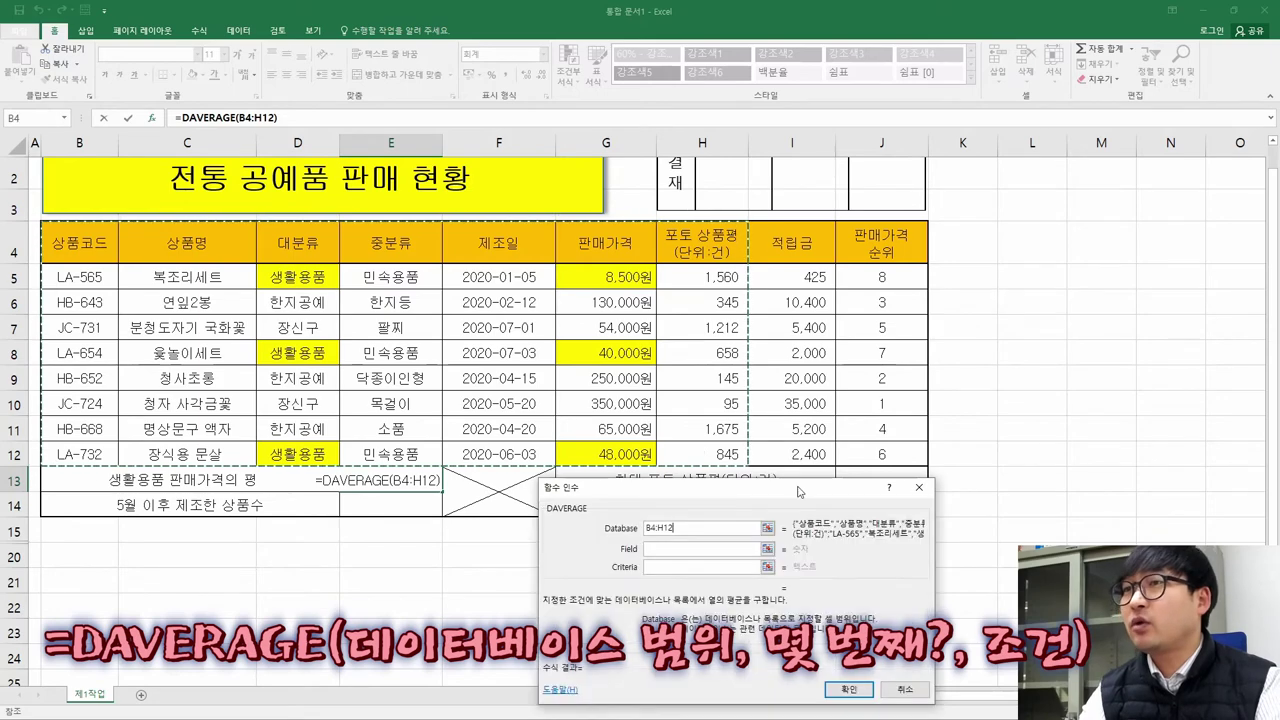
pyautogui.hotkey('alt', 'Tab')
pyautogui.hotkey('alt', 'Tab')
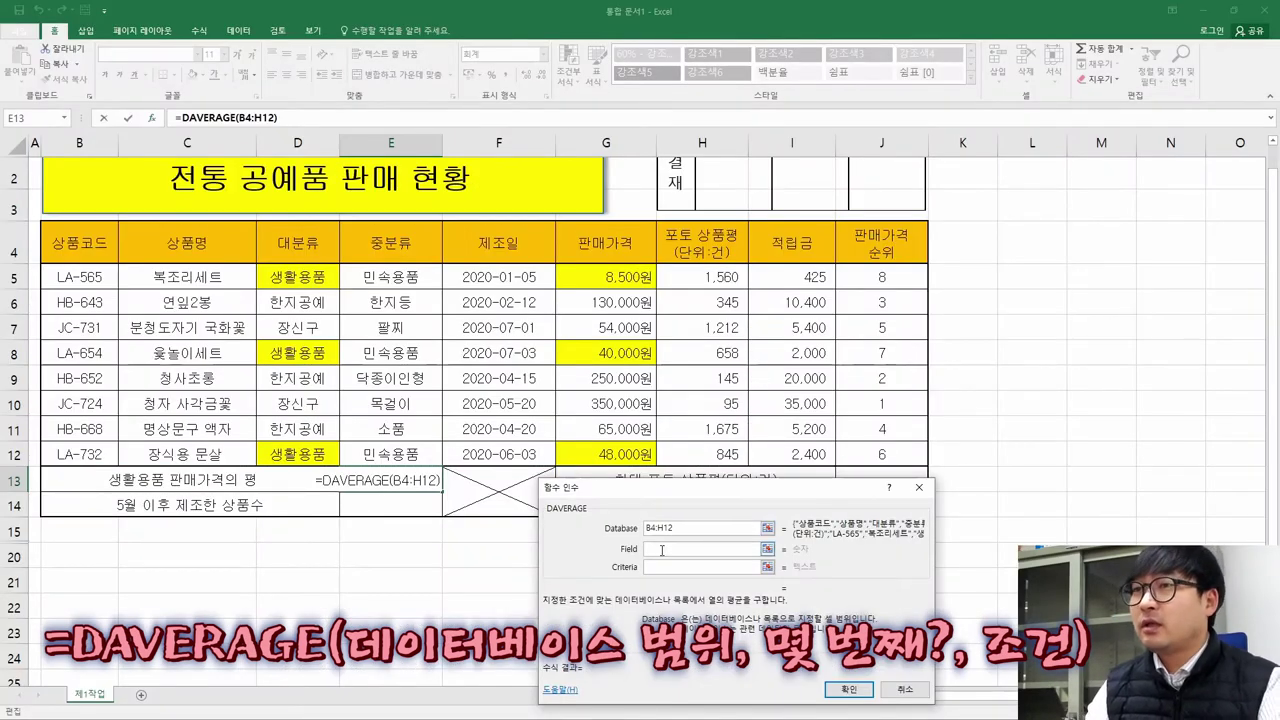
pyautogui.moveTo(707, 527); pyautogui.dragTo(586, 519)
pyautogui.press('BackSpace')
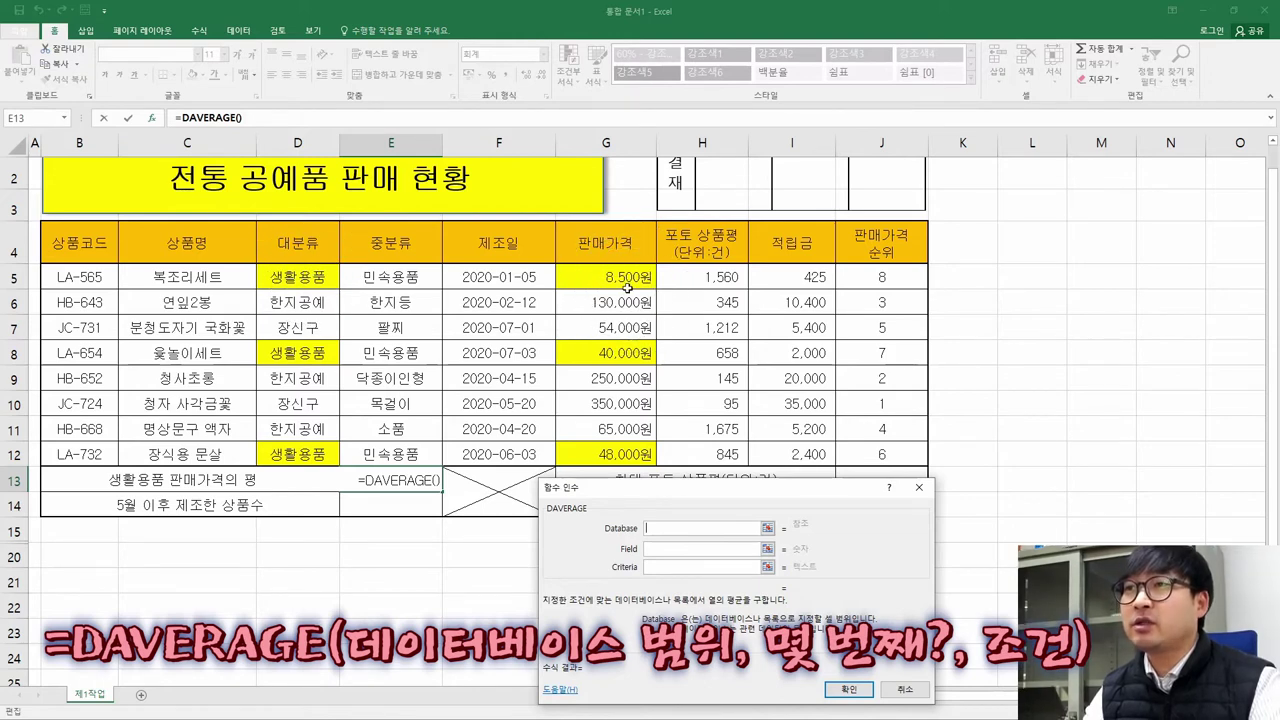
# Set the DAVERAGE arguments to Database D4:G12, Field 4 and Criteria D4:D5
pyautogui.moveTo(298, 243); pyautogui.dragTo(605, 450)
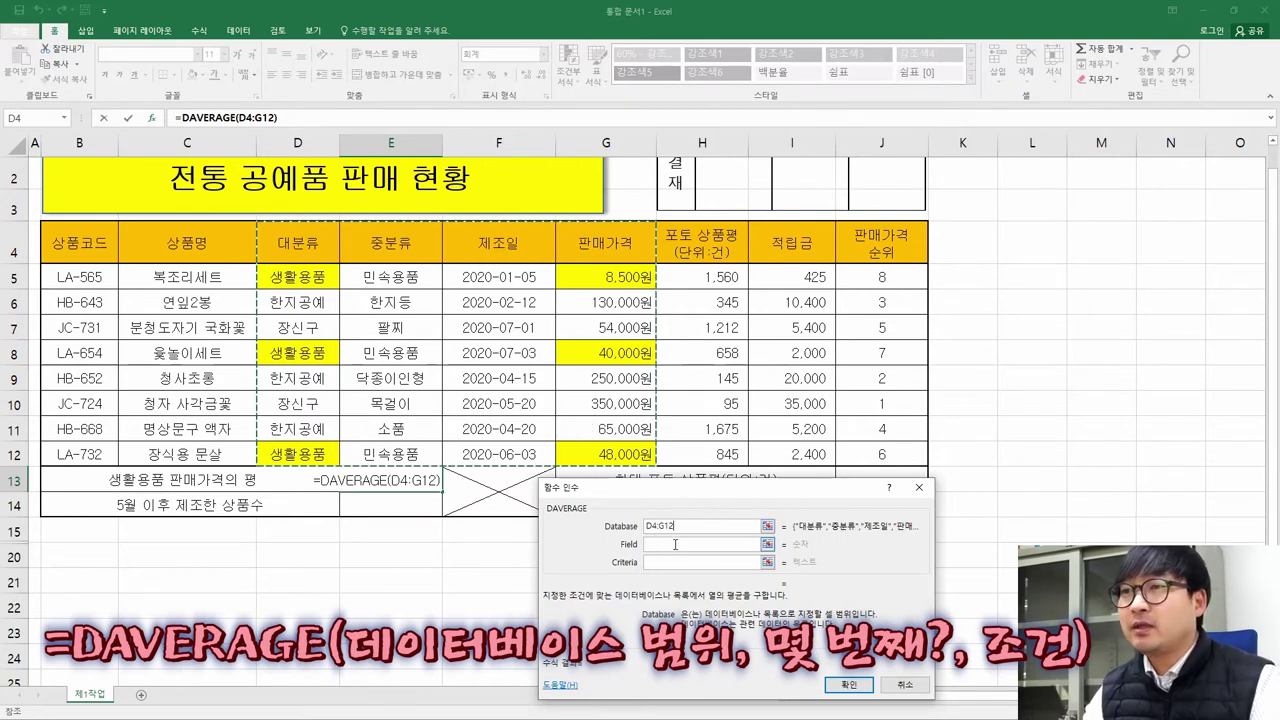
pyautogui.click(675, 544)
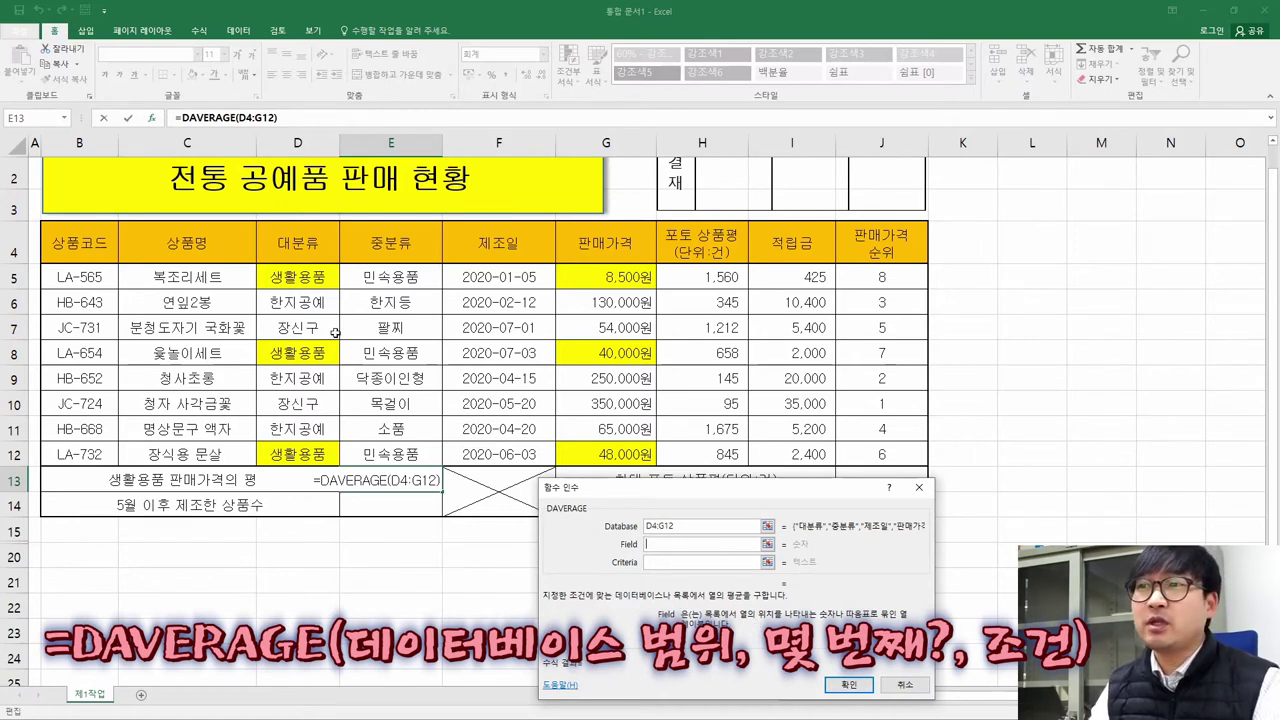
pyautogui.press('Tab')
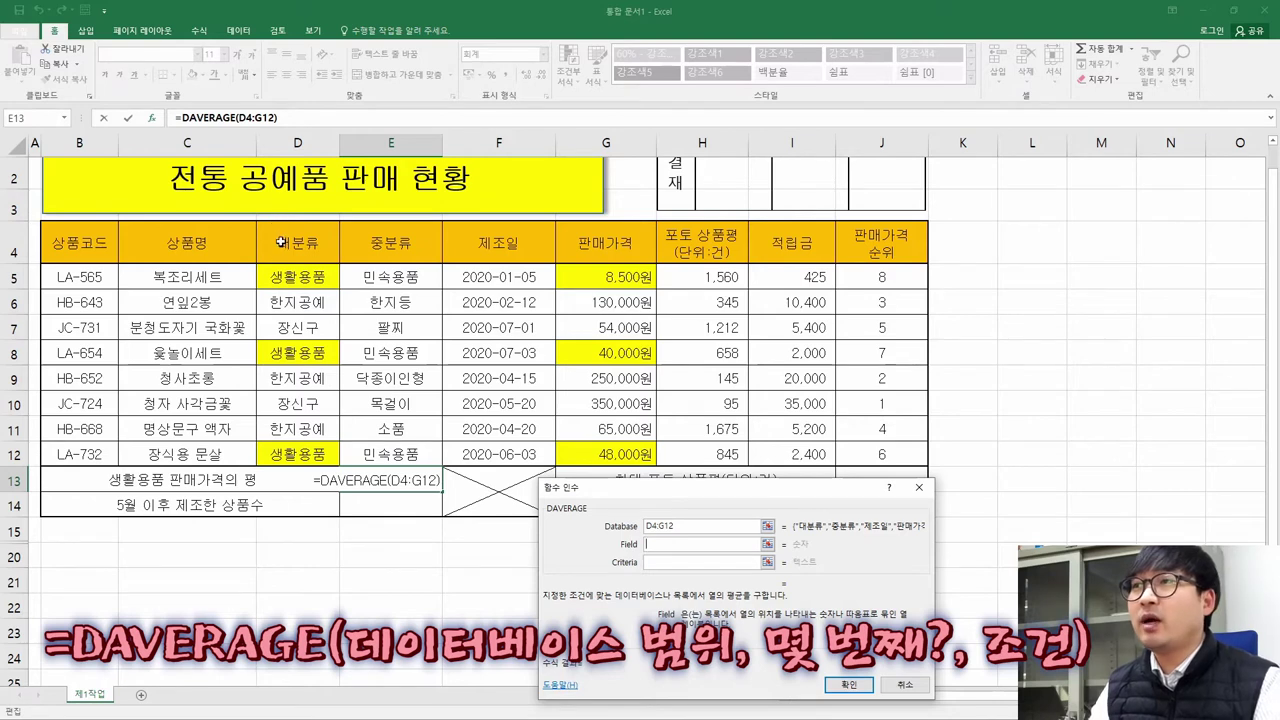
pyautogui.moveTo(283, 241); pyautogui.dragTo(615, 451)
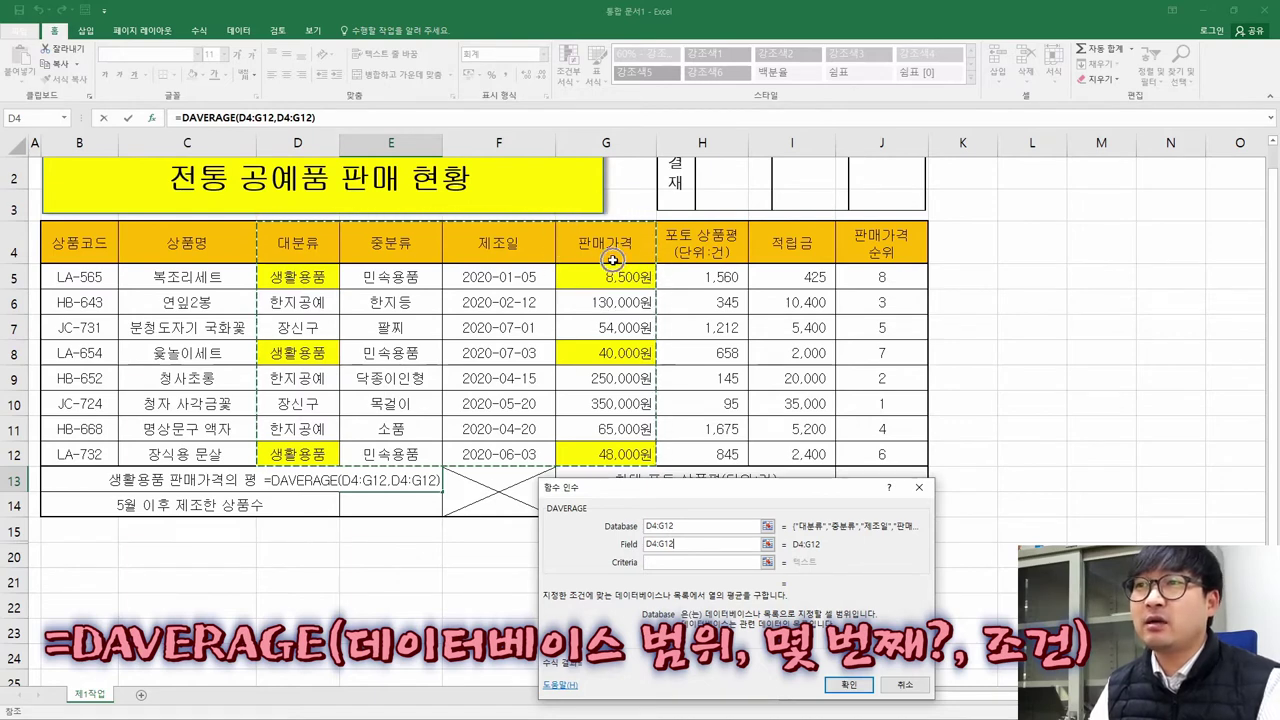
pyautogui.click(647, 544)
pyautogui.moveTo(678, 546); pyautogui.dragTo(580, 541)
pyautogui.write('4')
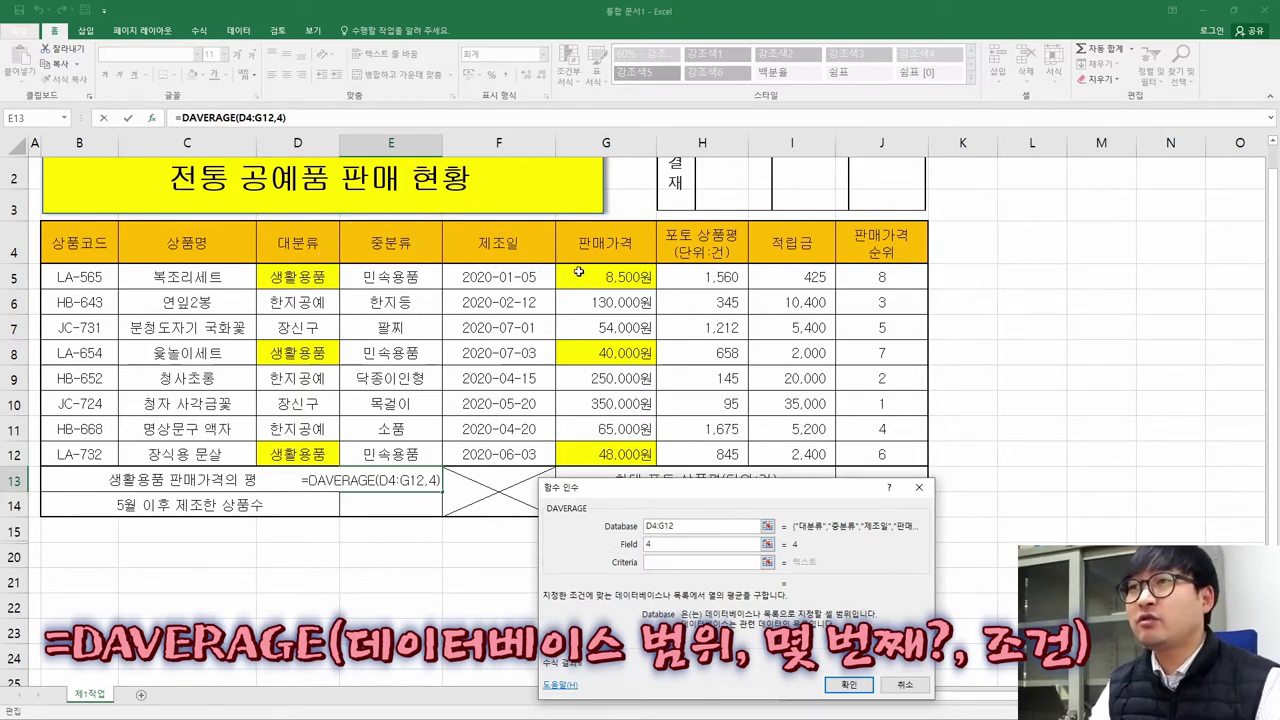
pyautogui.click(656, 564)
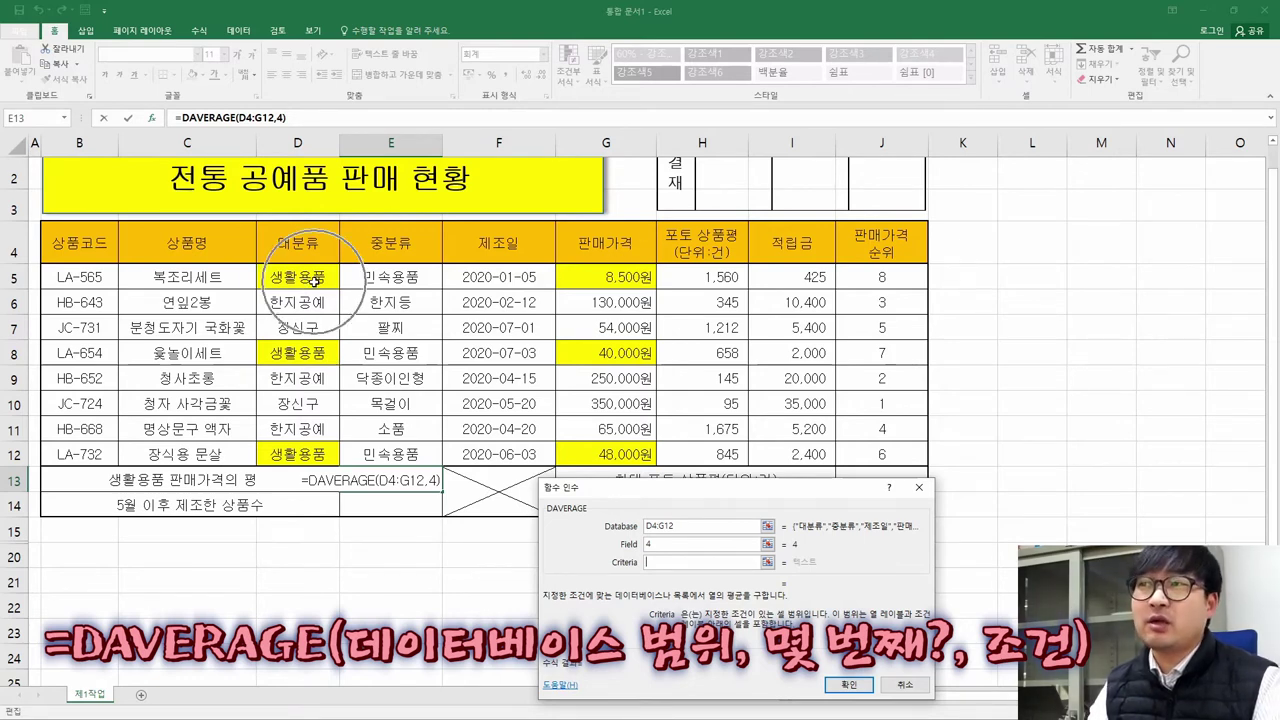
pyautogui.moveTo(297, 244); pyautogui.dragTo(297, 277)
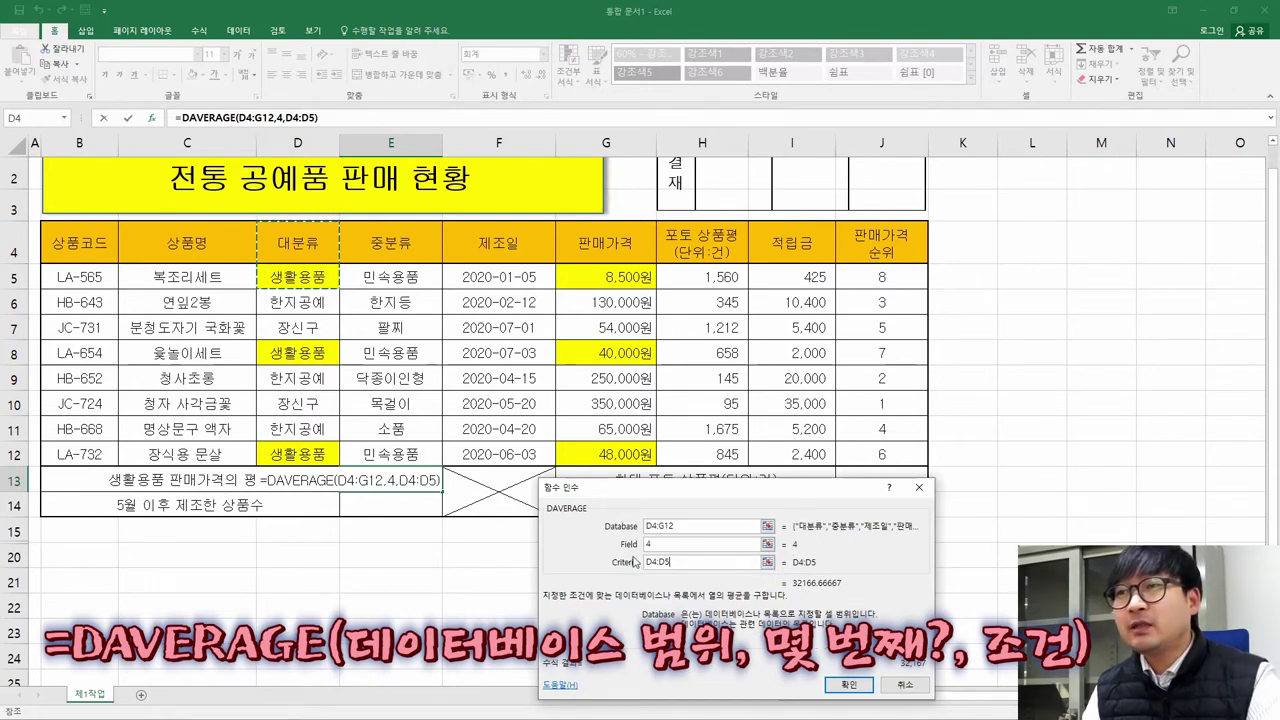
# Clear the Criteria, Field and Database arguments of the DAVERAGE function
pyautogui.moveTo(674, 563); pyautogui.dragTo(646, 562)
pyautogui.press('BackSpace')
pyautogui.hotkey('shift', 'Tab')
pyautogui.press('BackSpace')
pyautogui.hotkey('shift', 'Tab')
pyautogui.press('BackSpace')
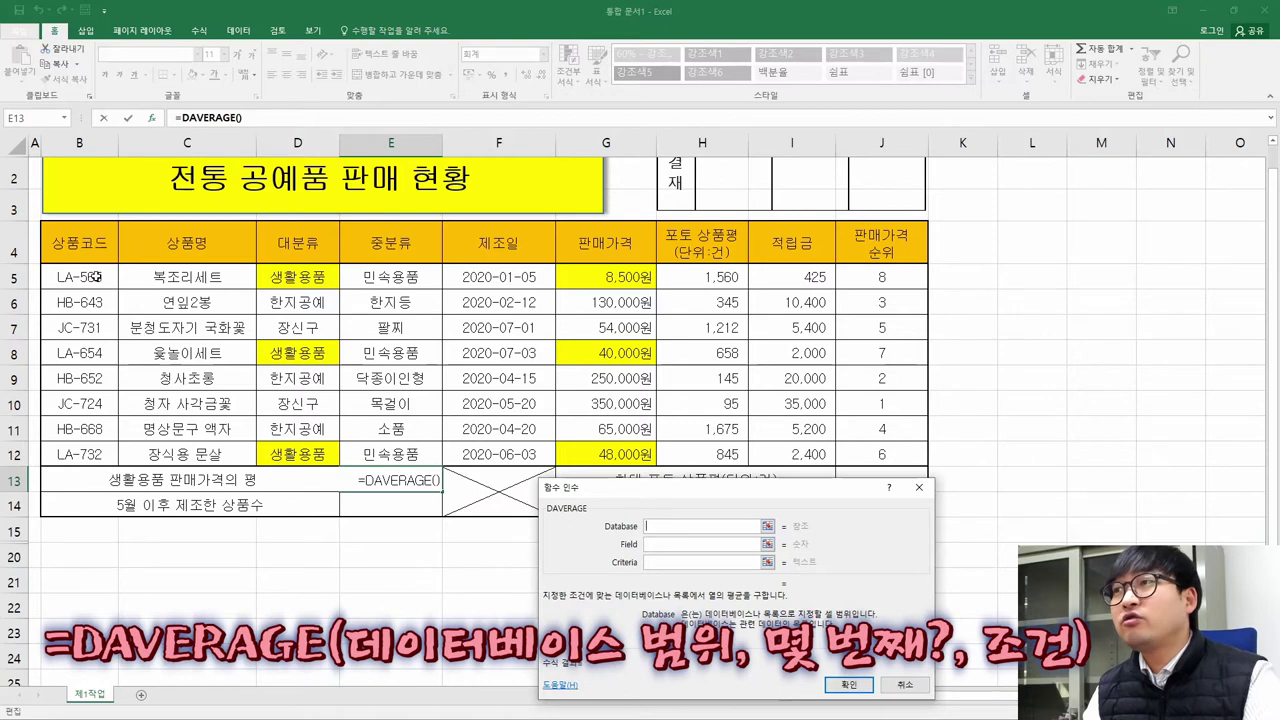
# Set the DAVERAGE arguments to Database B4:H12, Field 6 and Criteria D4:D5, and confirm the formula in E13
pyautogui.moveTo(79, 243); pyautogui.dragTo(693, 453)
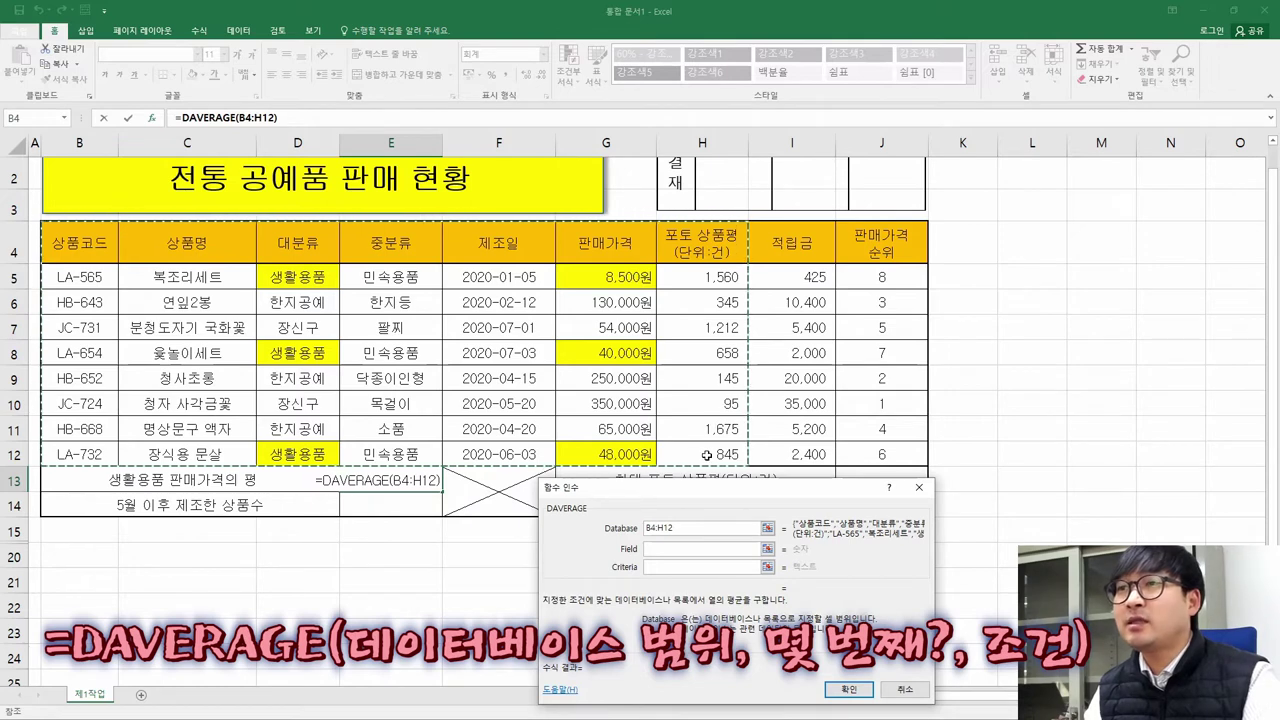
pyautogui.click(679, 550)
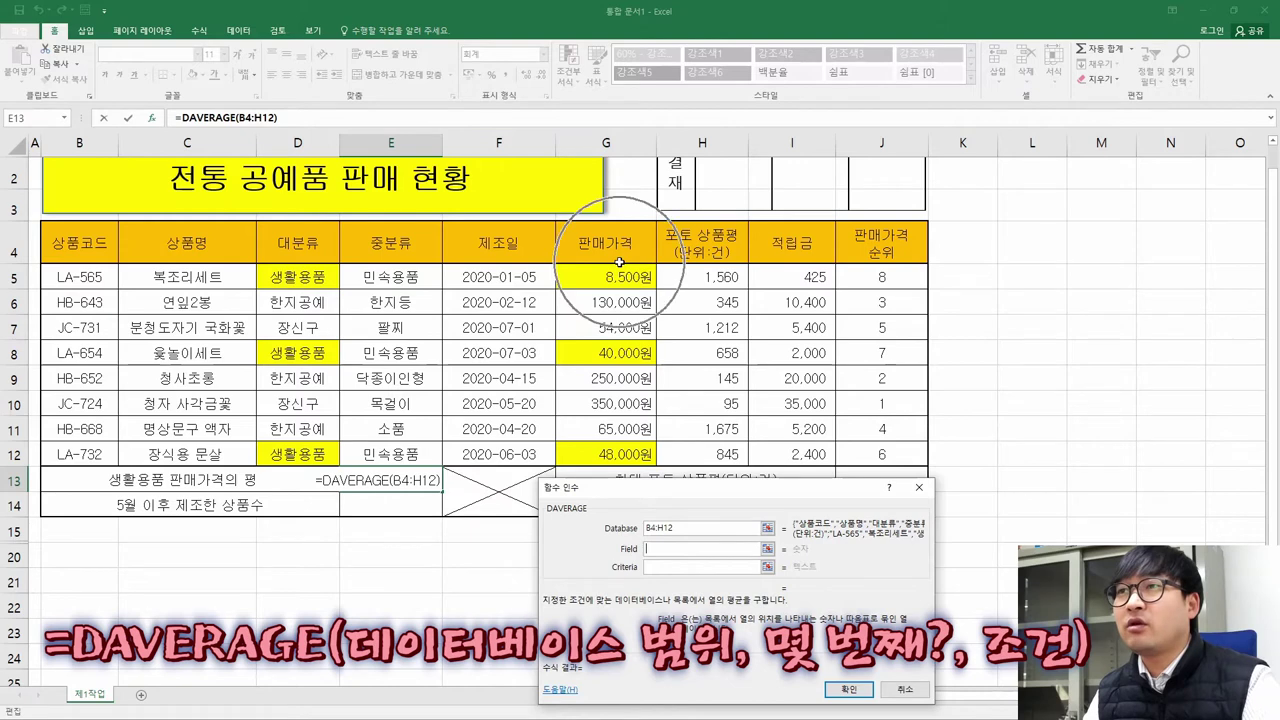
pyautogui.write('6')
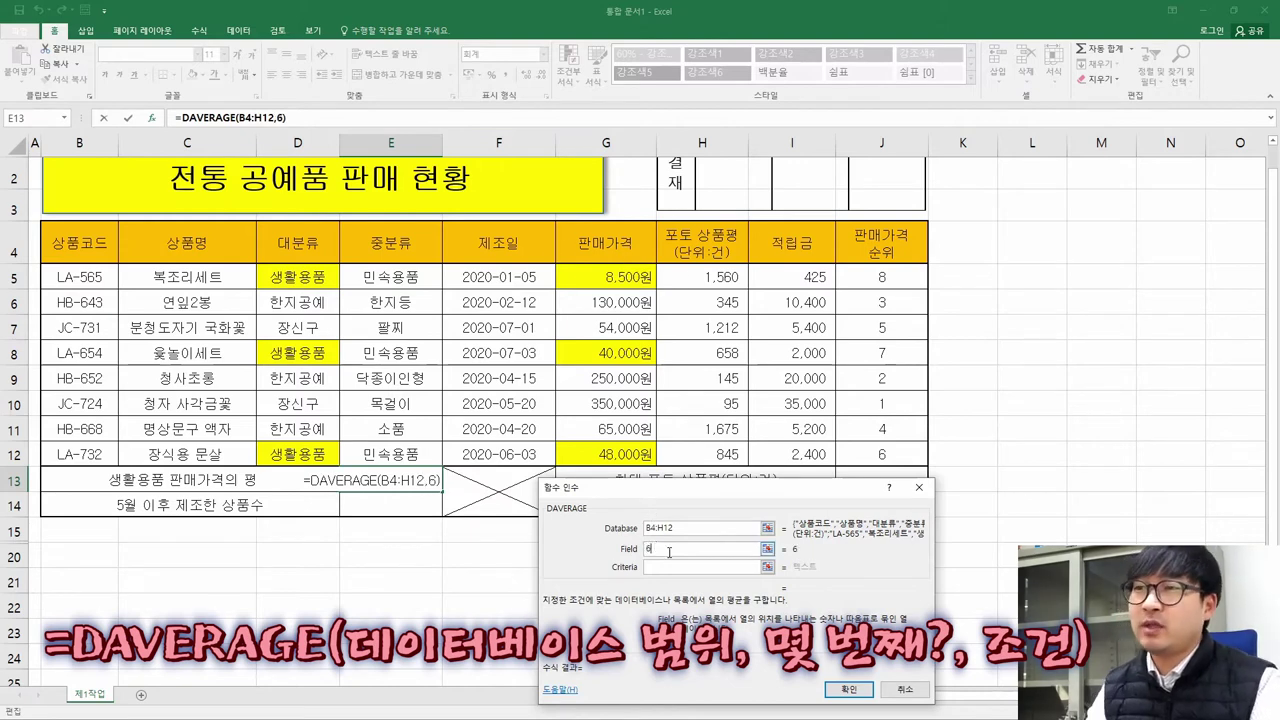
pyautogui.click(667, 567)
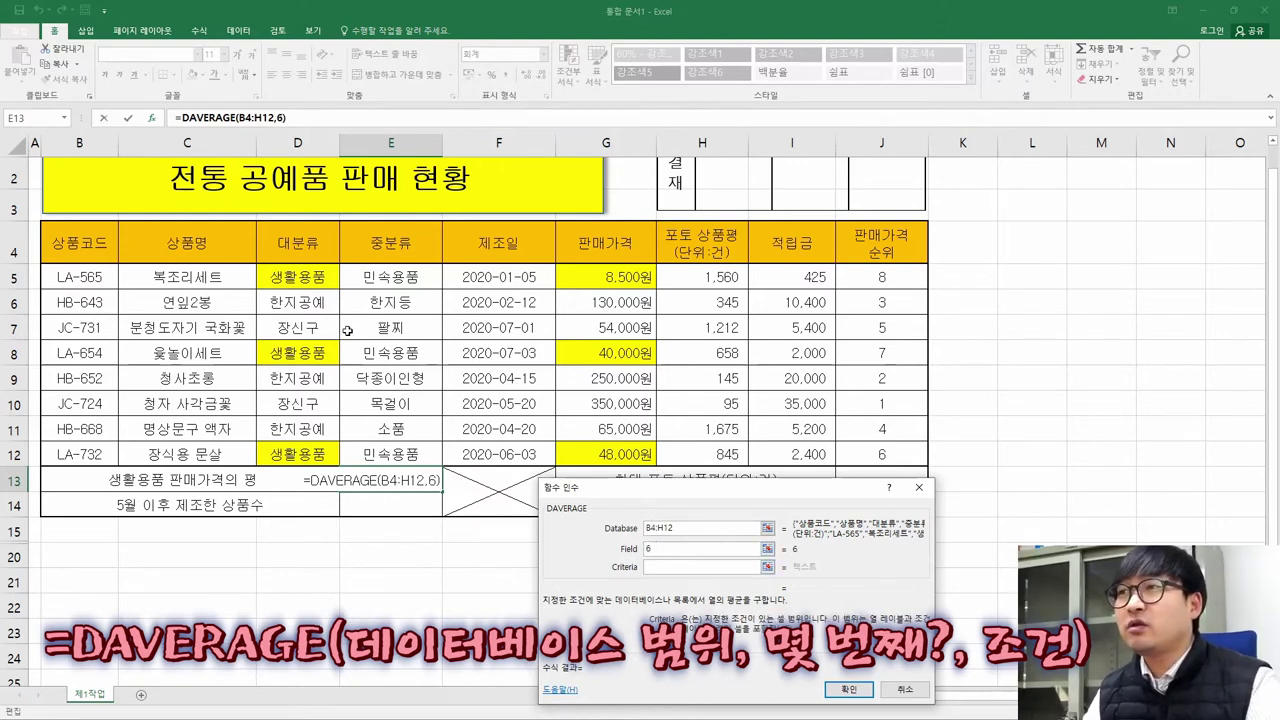
pyautogui.moveTo(302, 246); pyautogui.dragTo(303, 281)
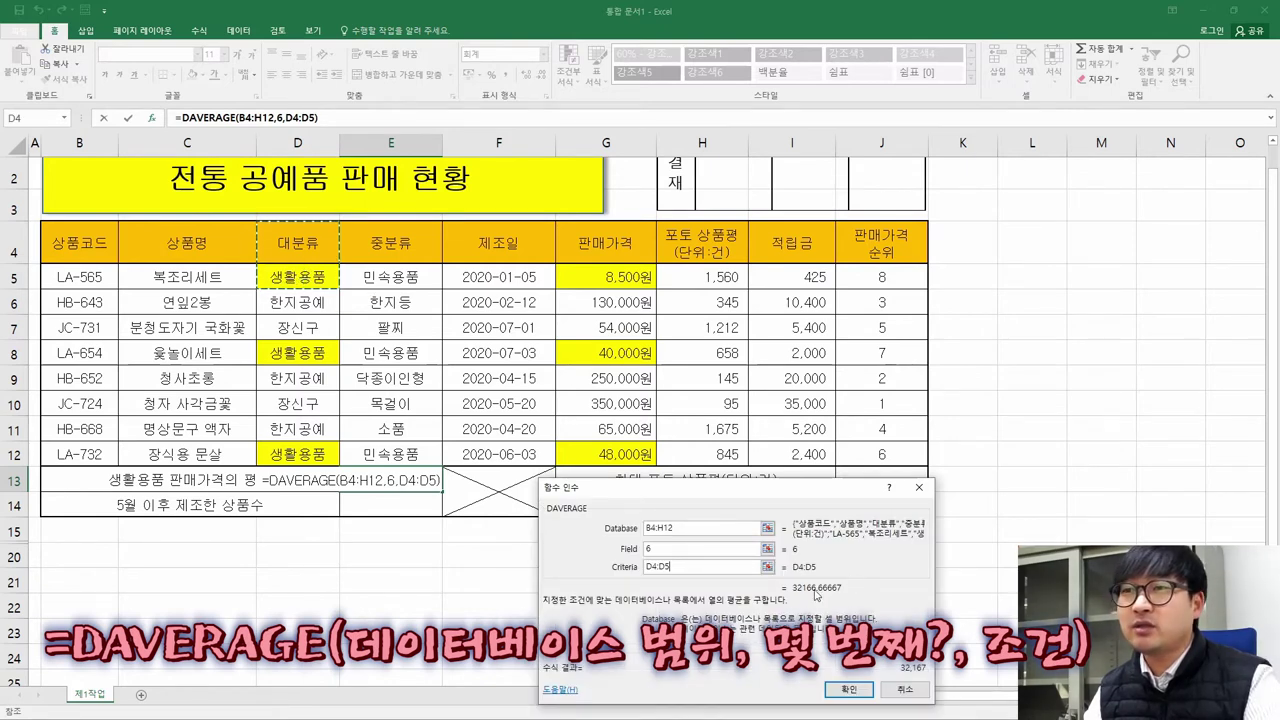
pyautogui.click(661, 548)
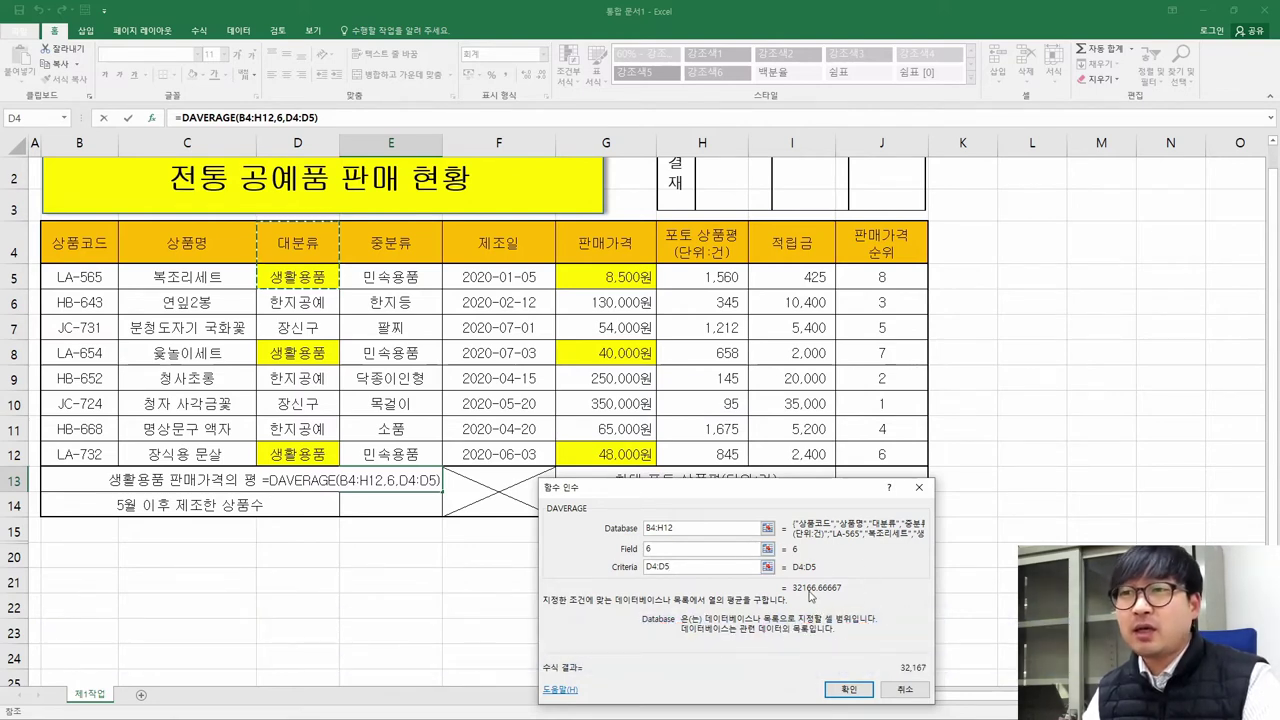
pyautogui.click(847, 688)
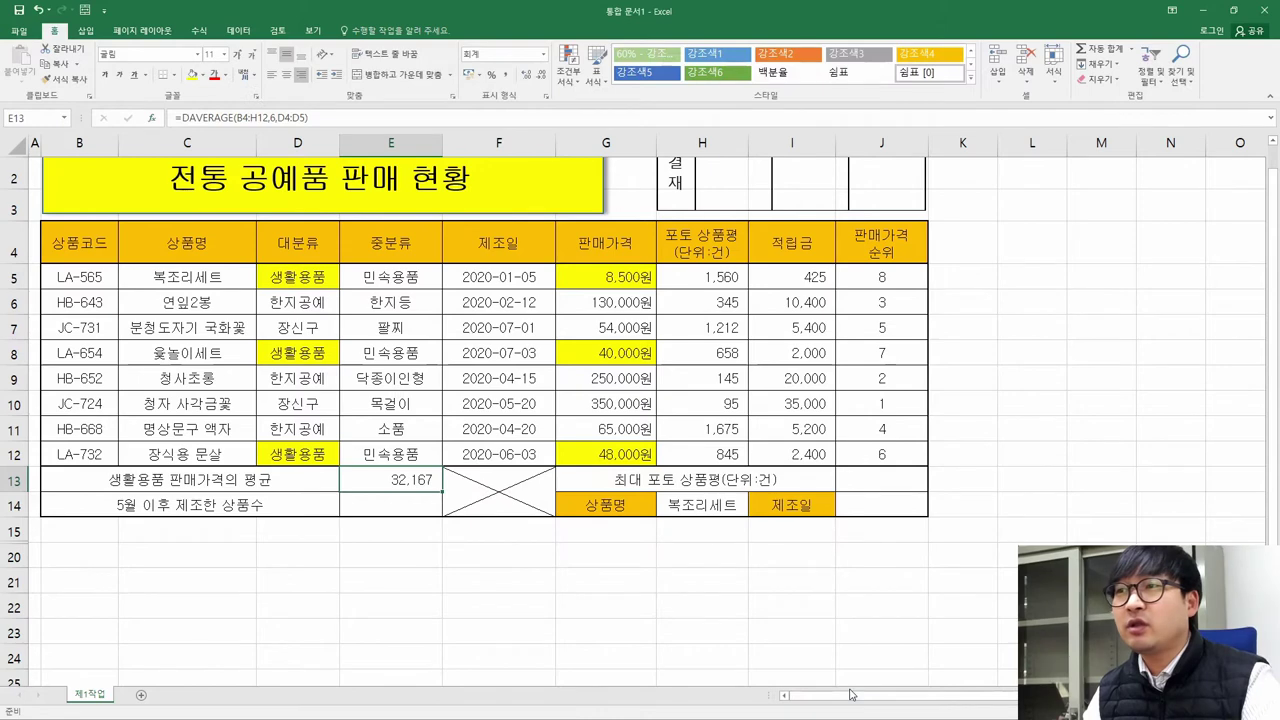
# Reopen the function arguments of E13 to examine the unrounded DAVERAGE result and close them
pyautogui.click(424, 481)
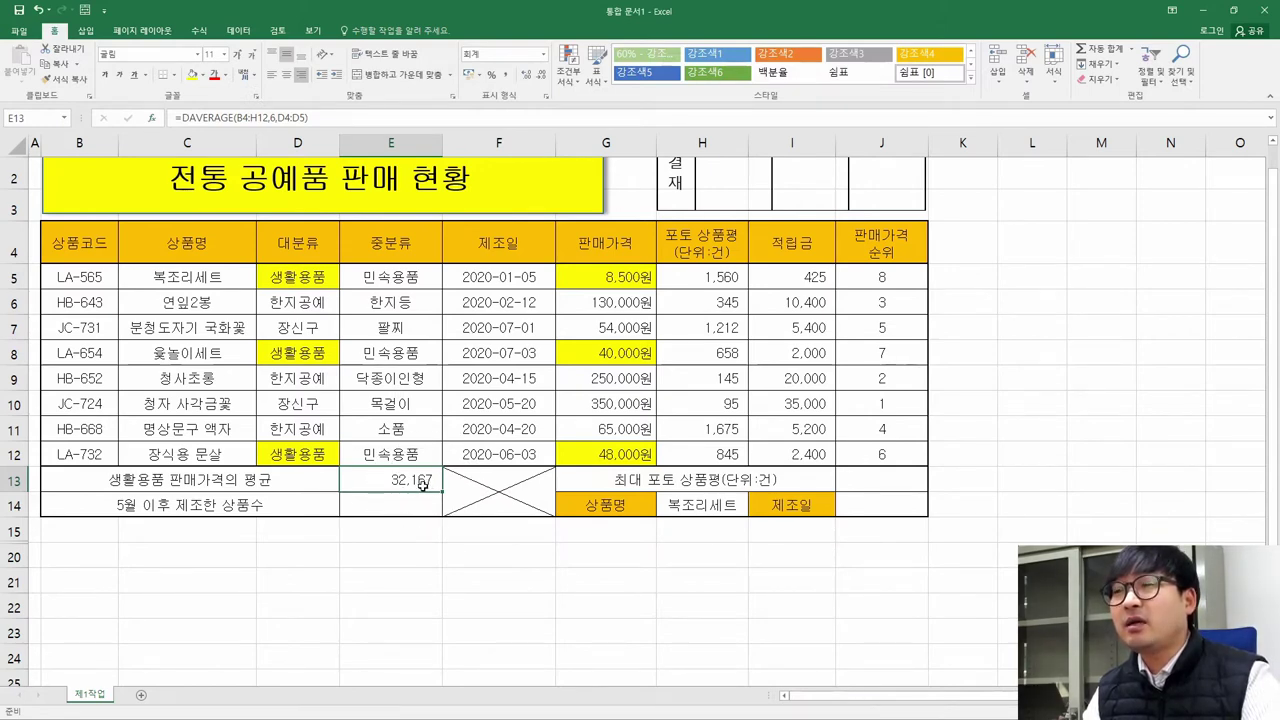
pyautogui.click(152, 118)
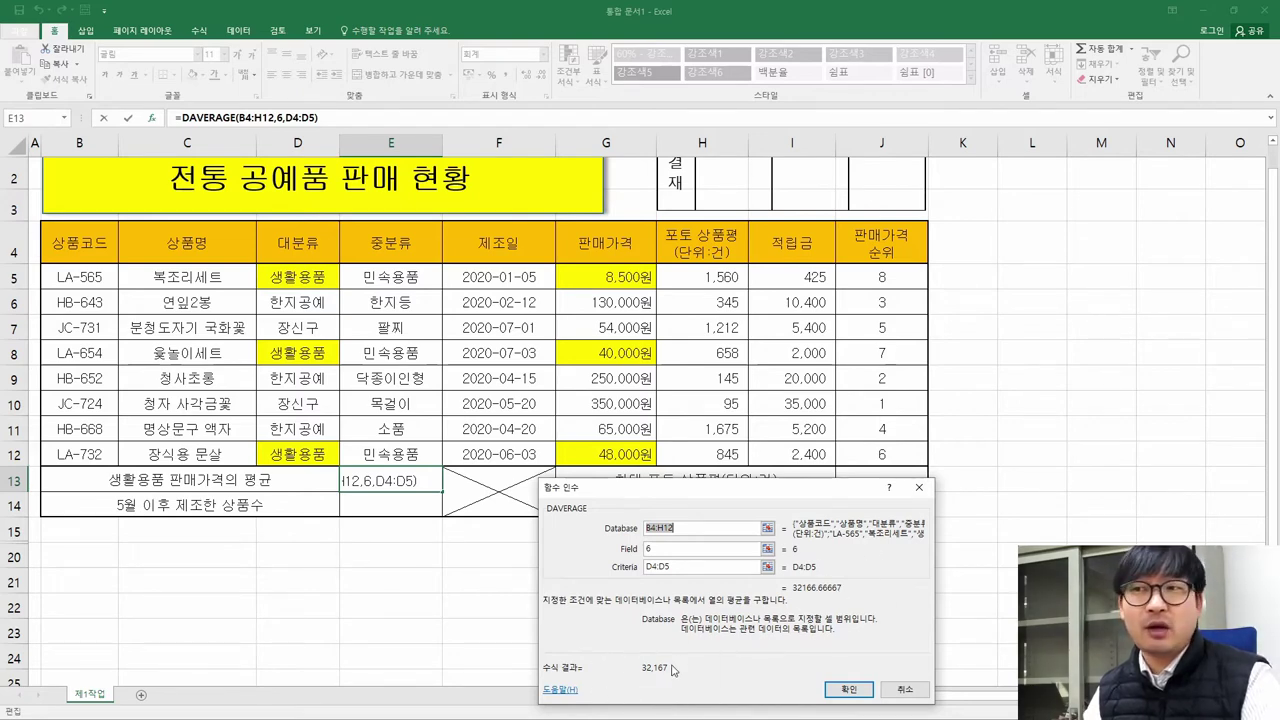
pyautogui.click(848, 689)
# Review condition (3) in the exam PDF, examining the required ROUND function and its decimal rounding example, and return to Excel
pyautogui.hotkey('alt', 'Tab')
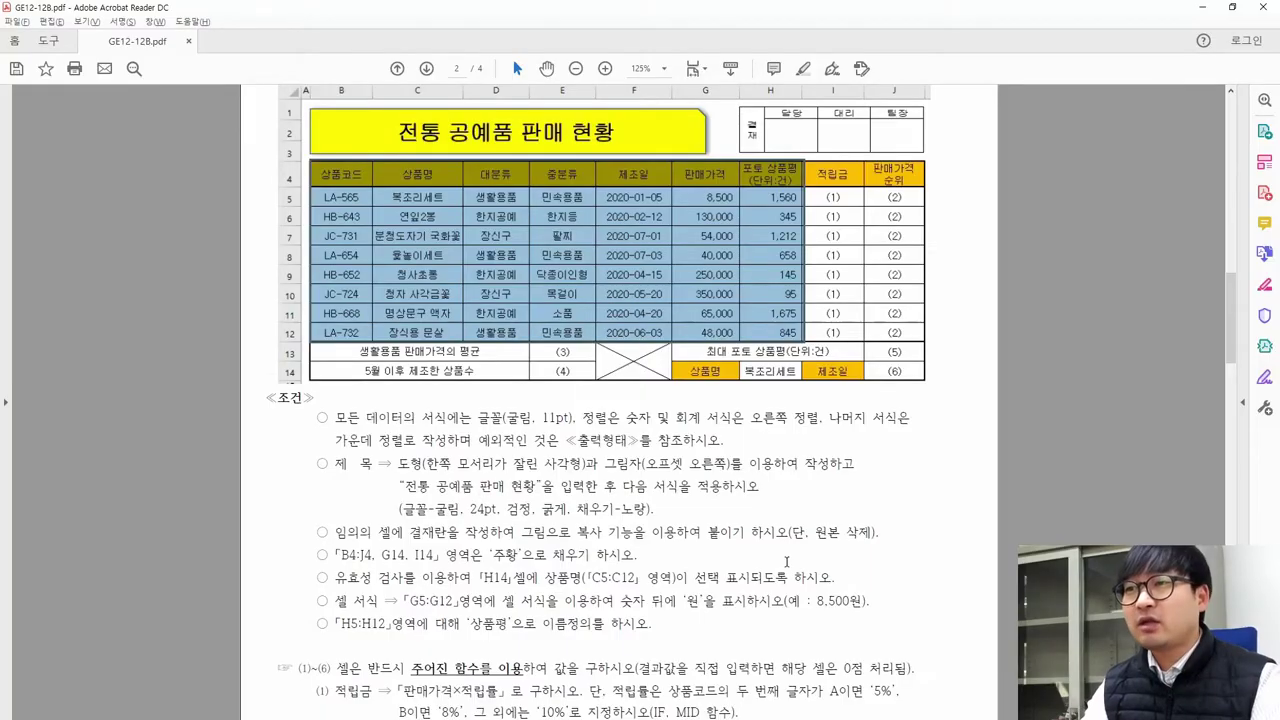
pyautogui.scroll(-3, 490, 492)
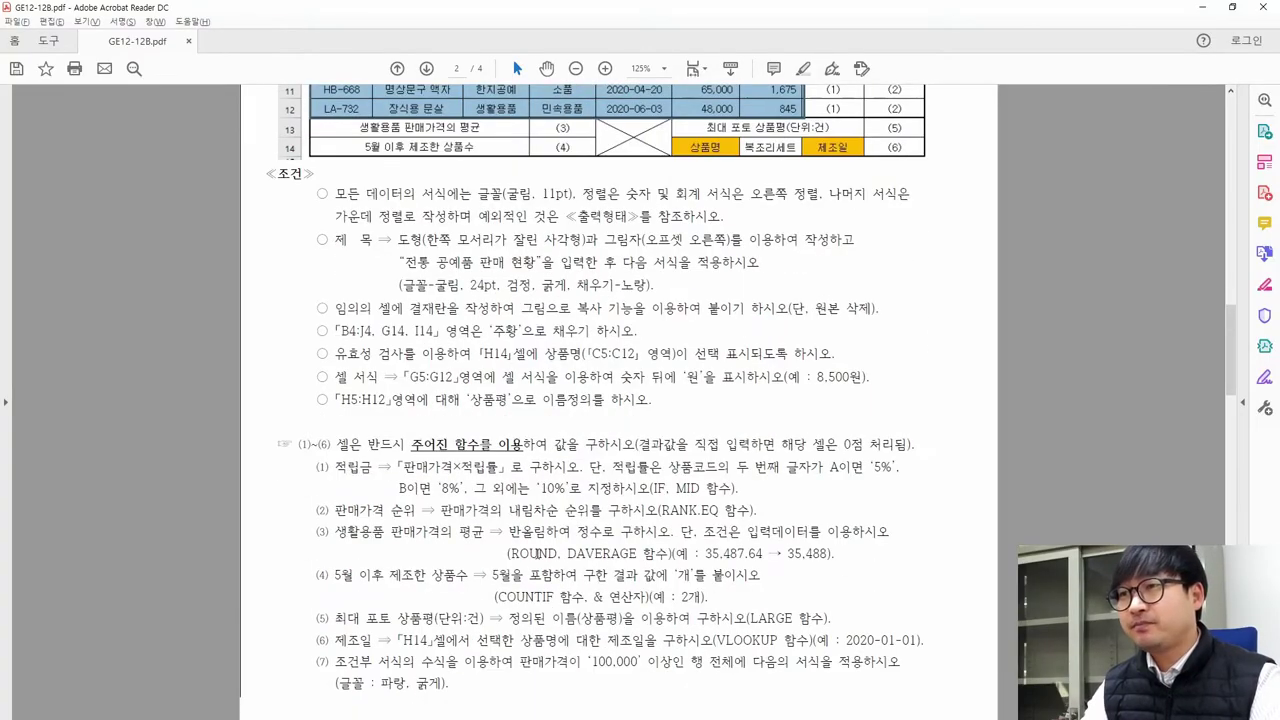
pyautogui.doubleClick(537, 553)
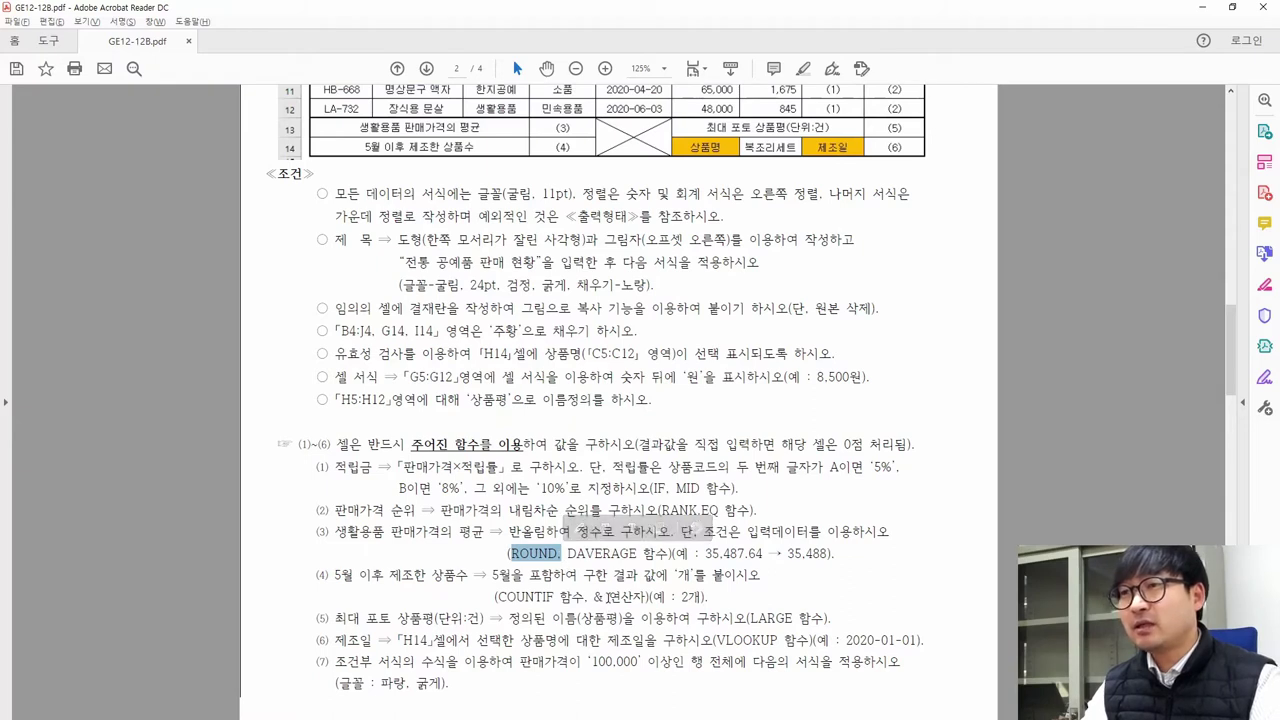
pyautogui.moveTo(705, 553); pyautogui.dragTo(766, 555)
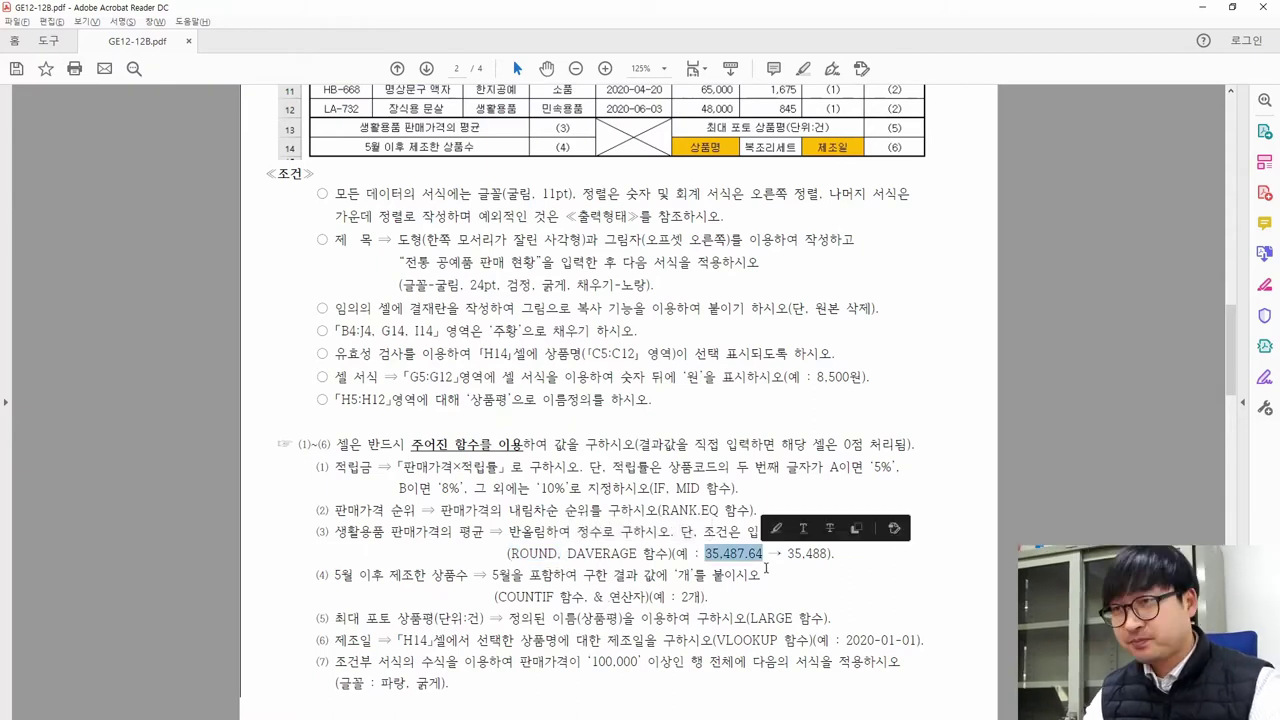
pyautogui.click(768, 556)
pyautogui.moveTo(748, 553); pyautogui.dragTo(772, 555)
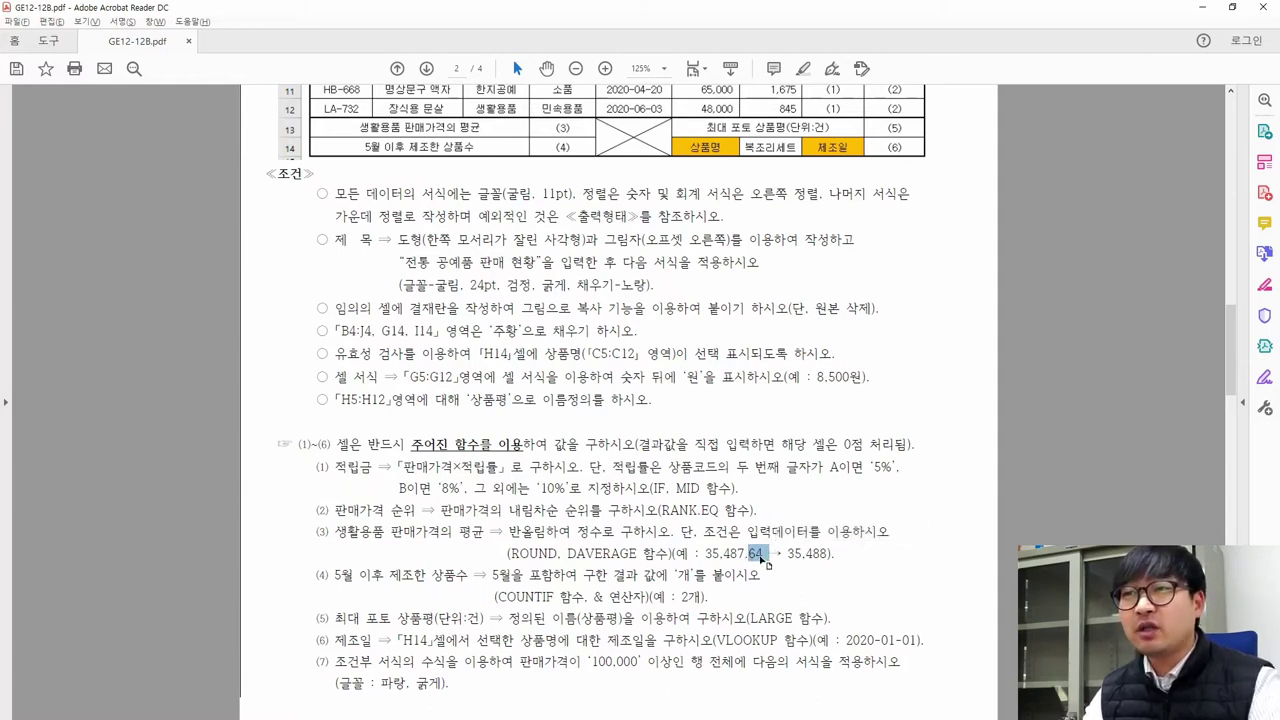
pyautogui.click(728, 555)
pyautogui.moveTo(728, 553); pyautogui.dragTo(765, 553)
pyautogui.click(565, 553)
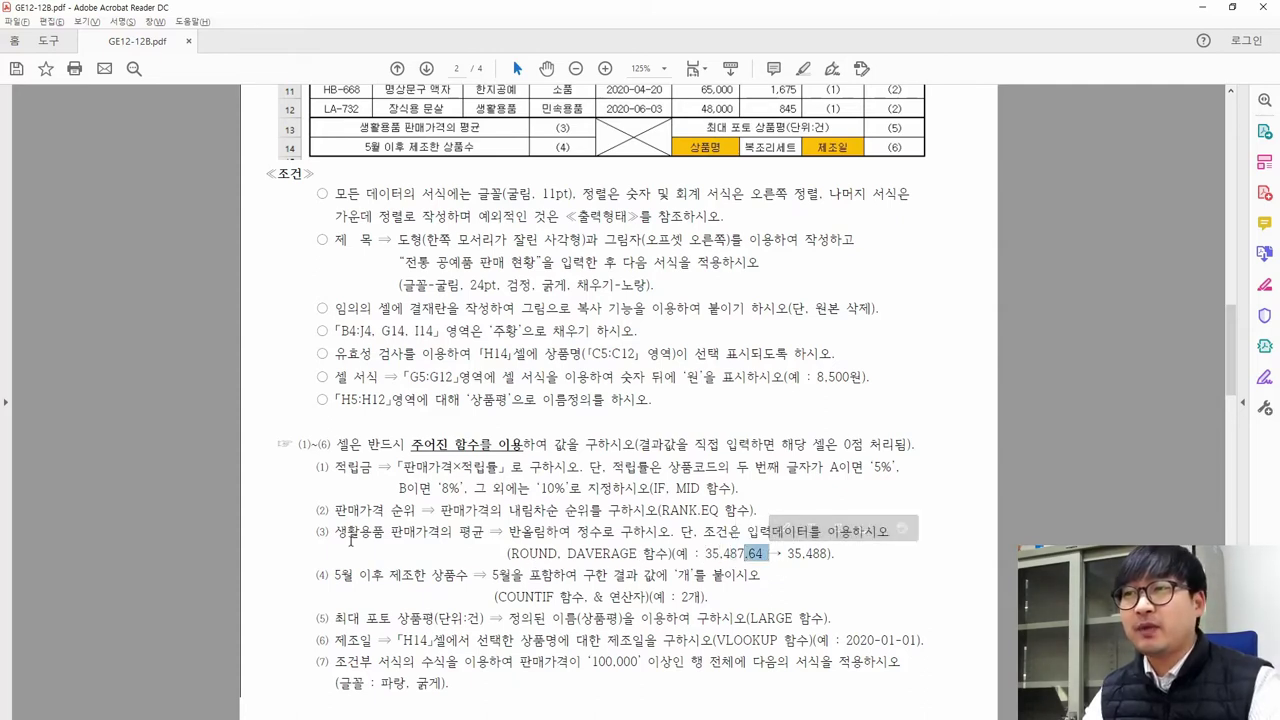
pyautogui.hotkey('alt', 'Tab')
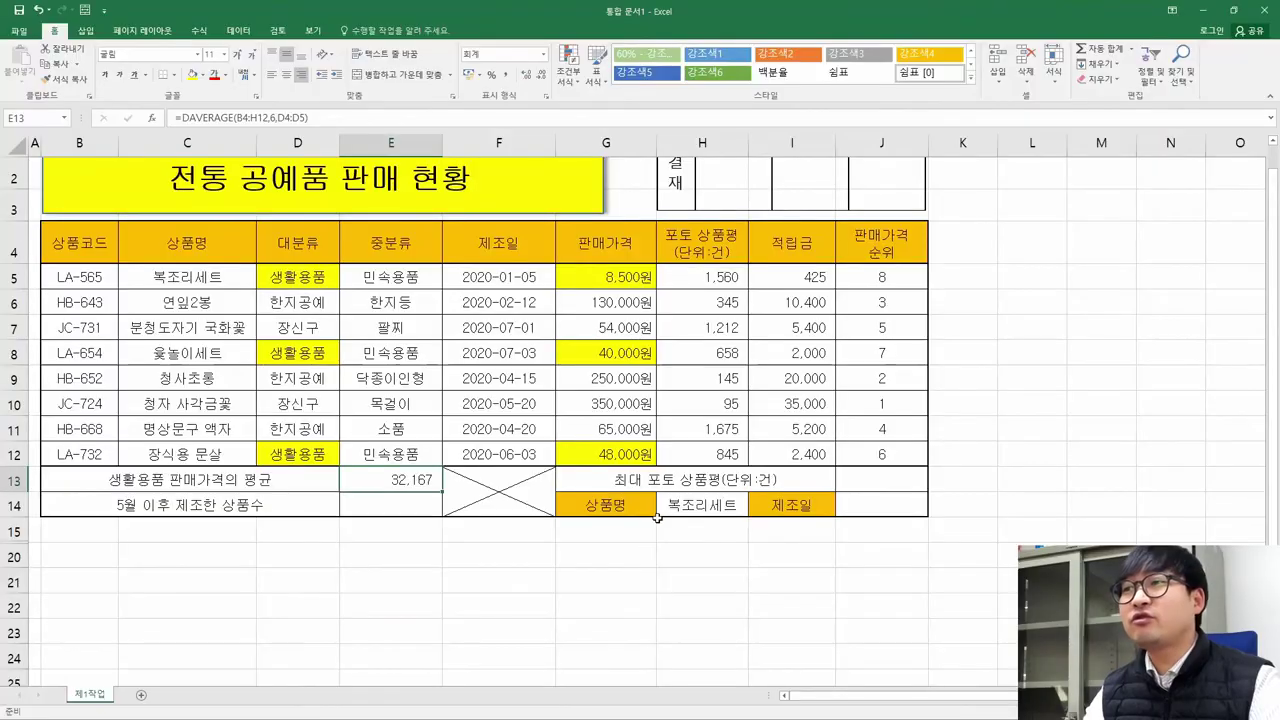
# Edit the formula in E13 and insert the ROUND function directly in front of DAVERAGE
pyautogui.doubleClick(409, 481)
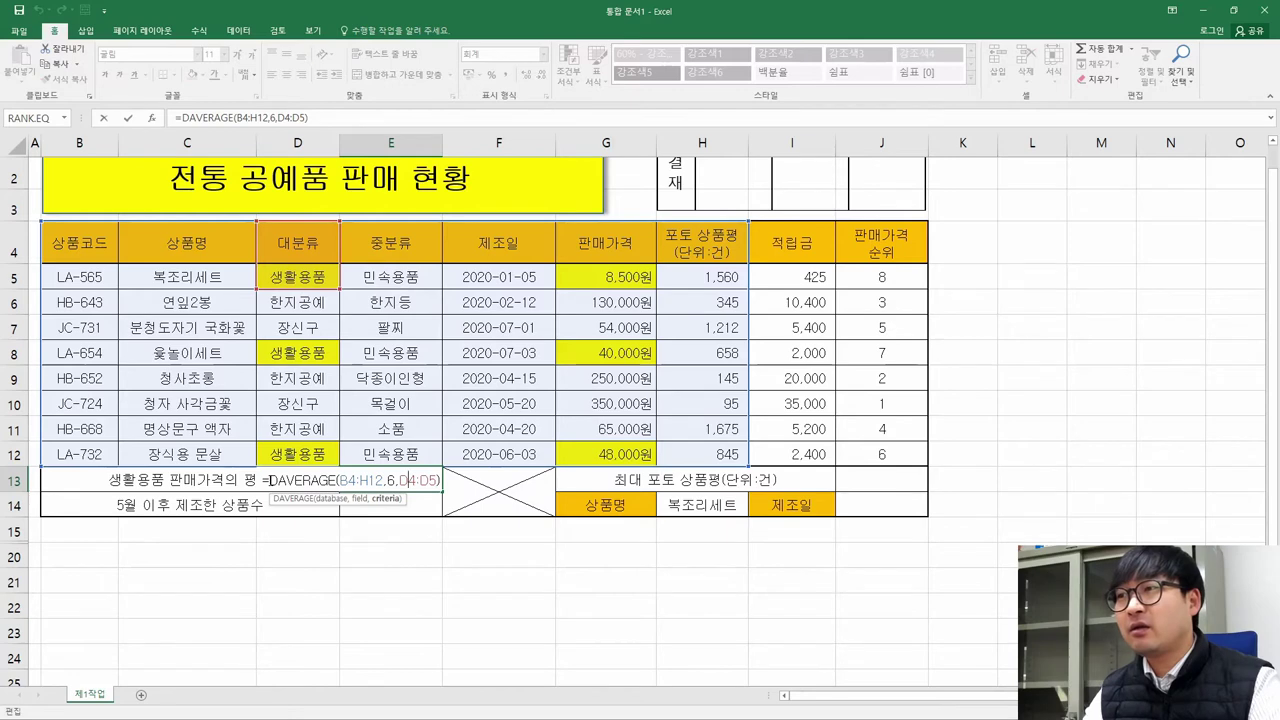
pyautogui.click(269, 481)
pyautogui.write('R')
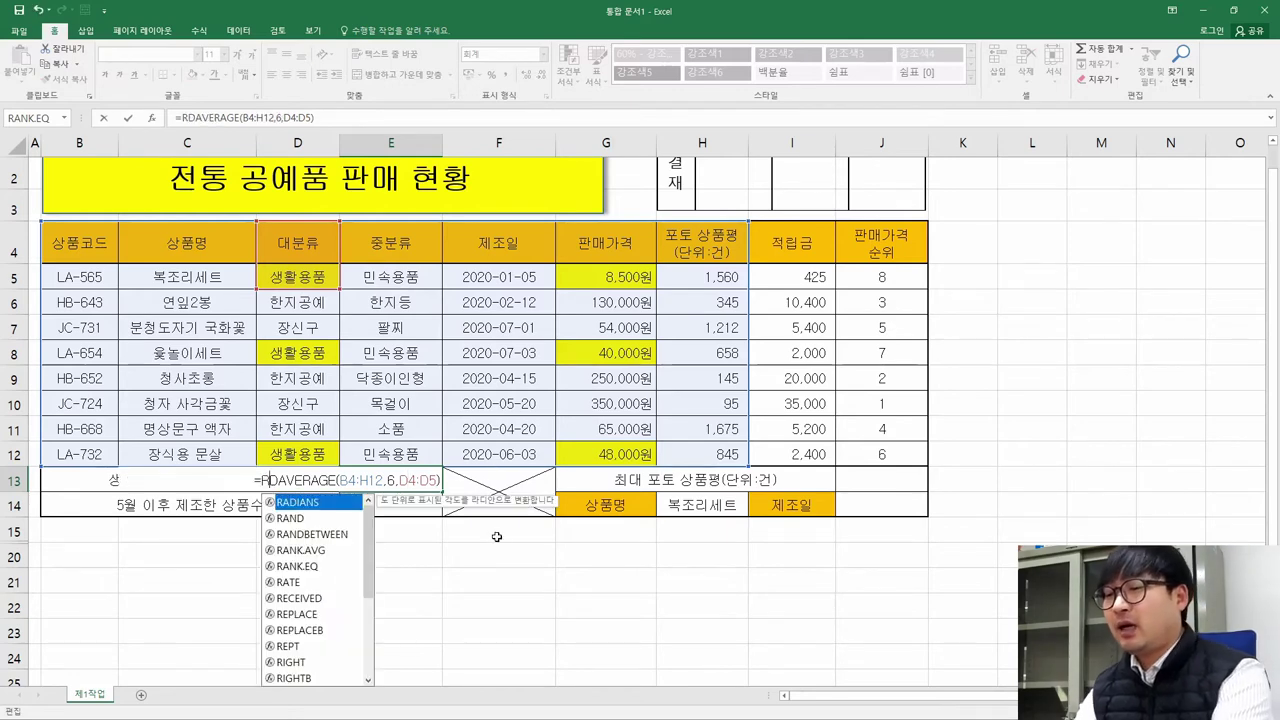
pyautogui.write('OU')
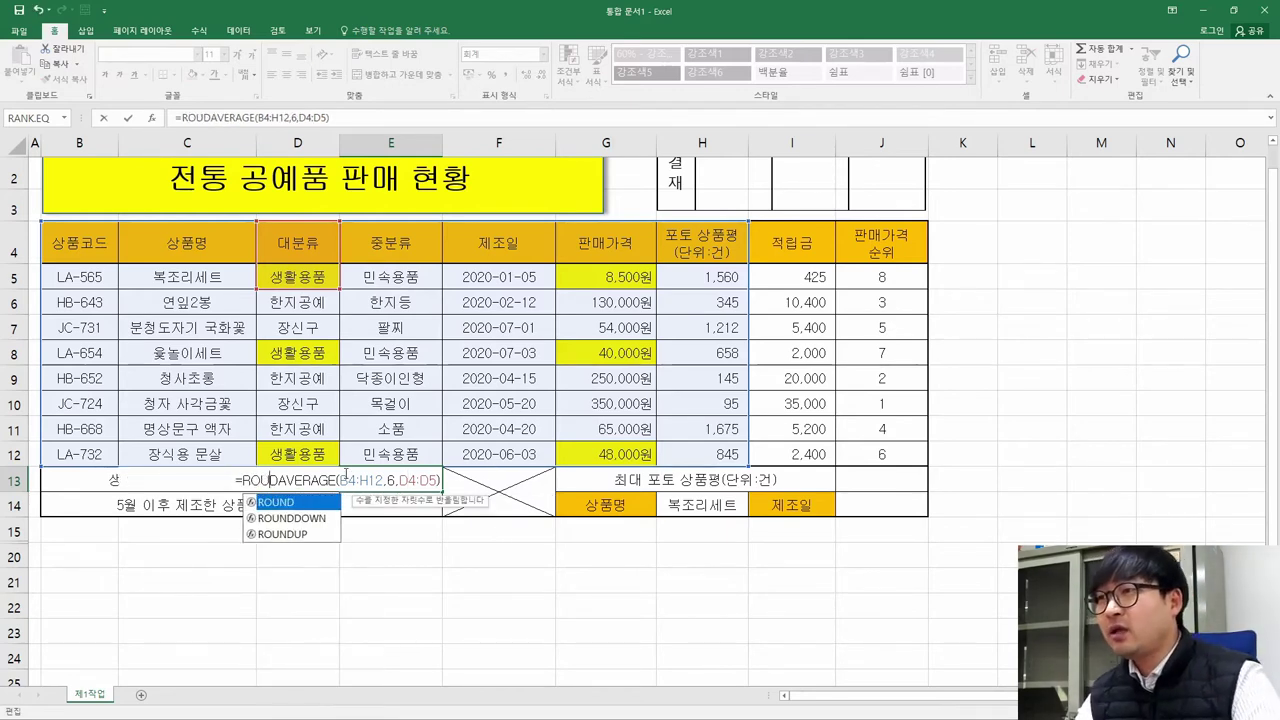
pyautogui.doubleClick(272, 503)
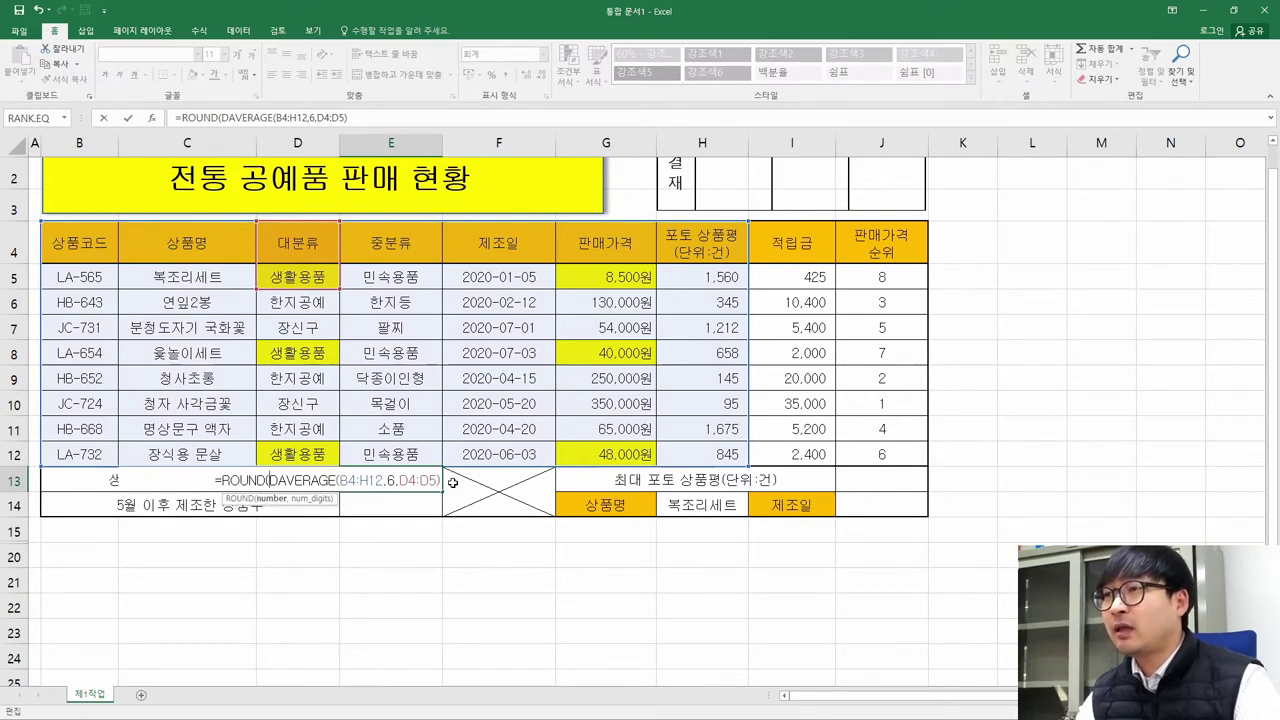
# Remove ROUND from in front of DAVERAGE in the E13 formula and insert it again
pyautogui.press('BackSpace')
pyautogui.press('BackSpace')
pyautogui.press('BackSpace')
pyautogui.press('BackSpace')
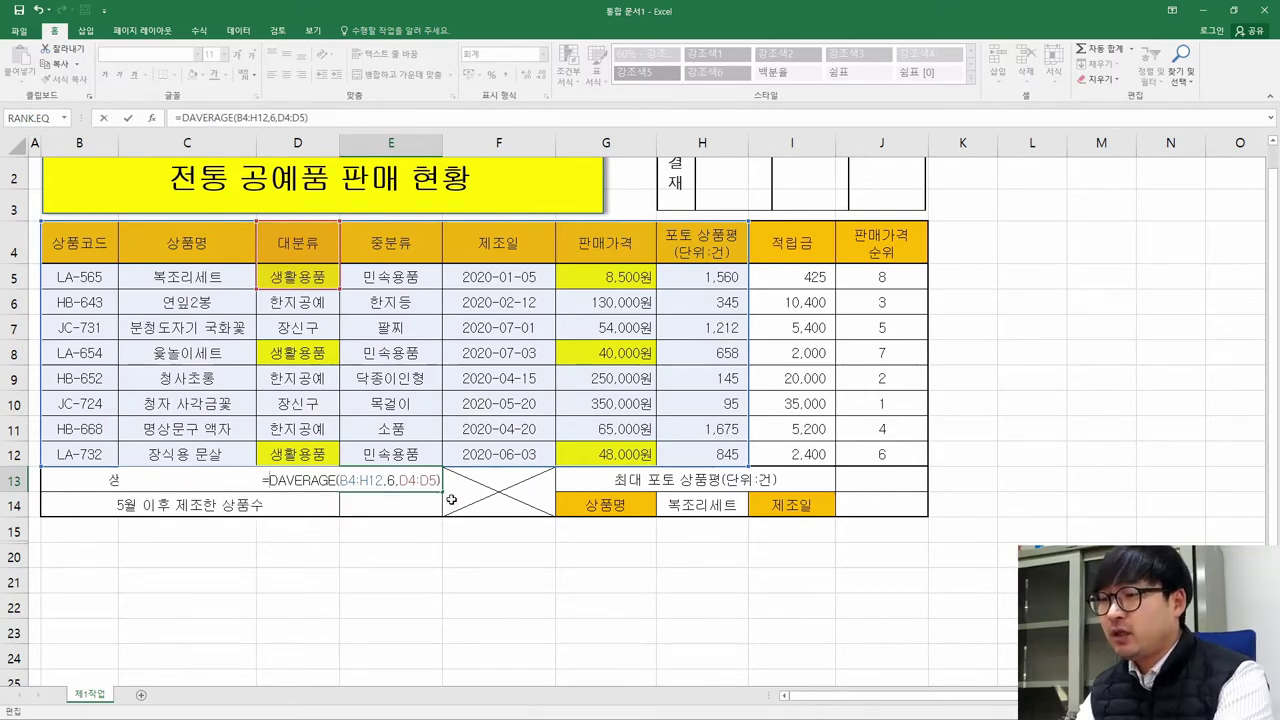
pyautogui.write('U')
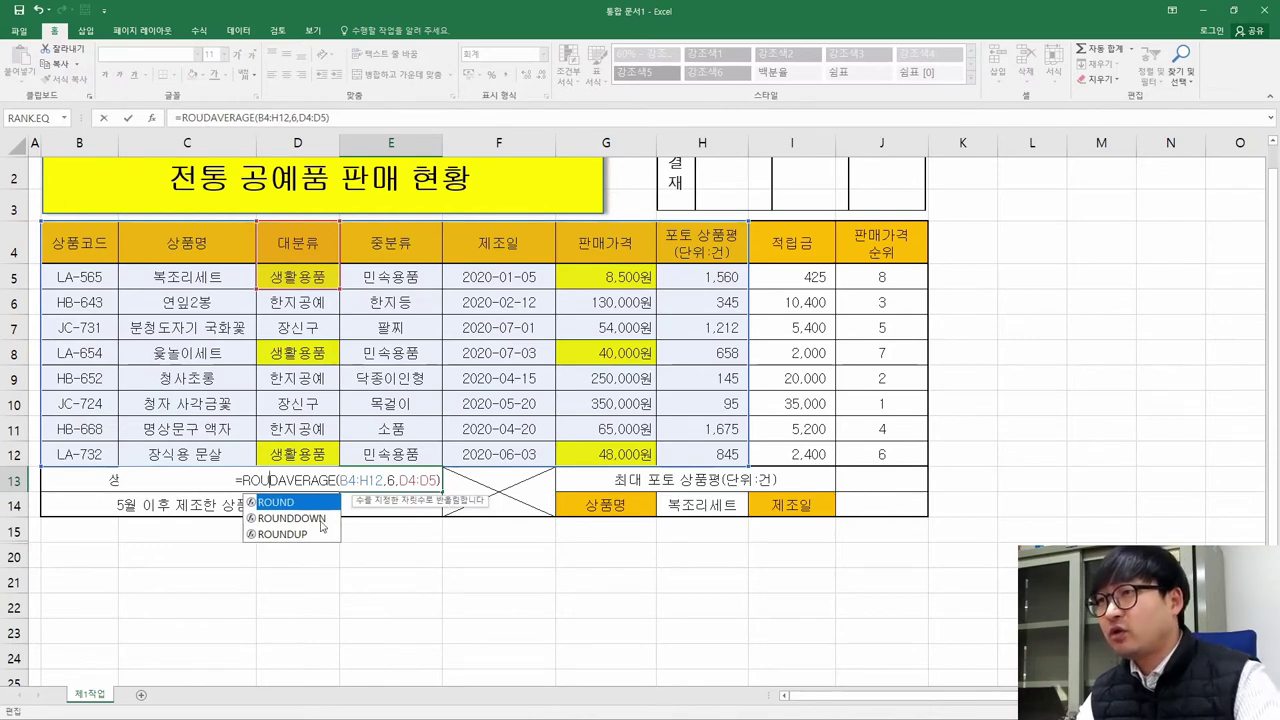
pyautogui.doubleClick(288, 504)
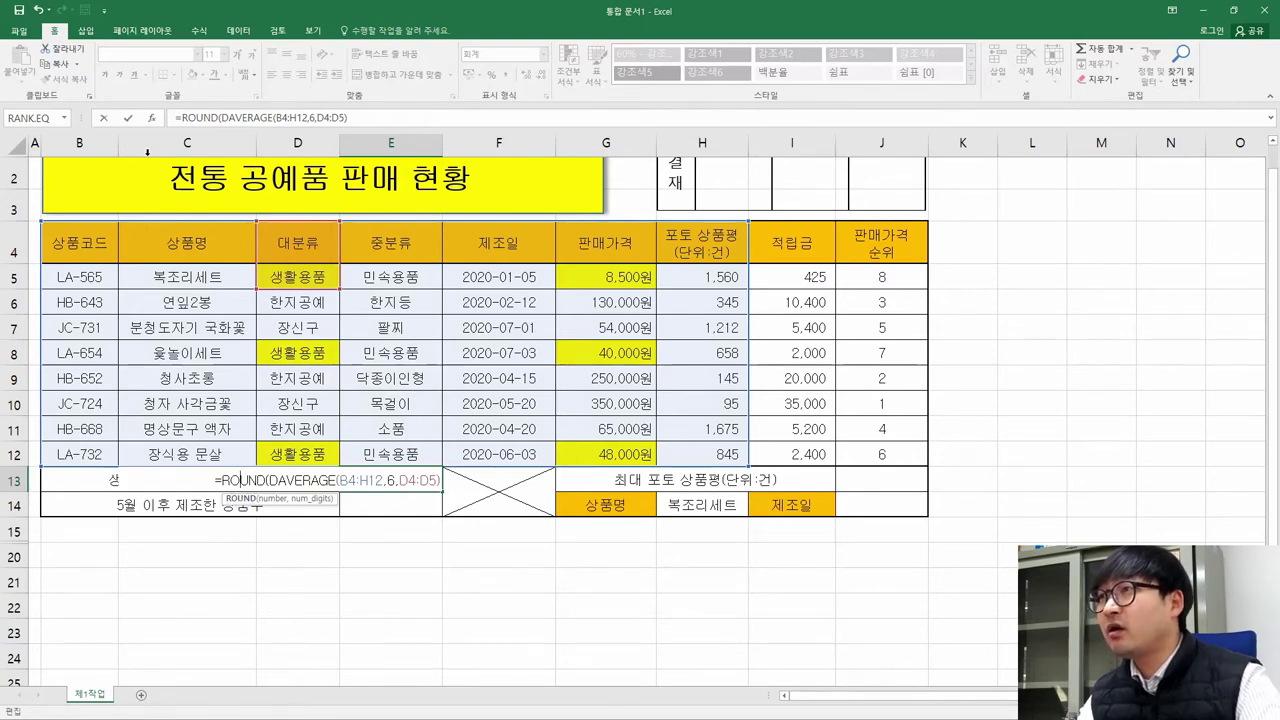
# Open the function arguments of ROUND in the E13 formula, reposition the dialog over the table and activate Num_digits
pyautogui.click(240, 499)
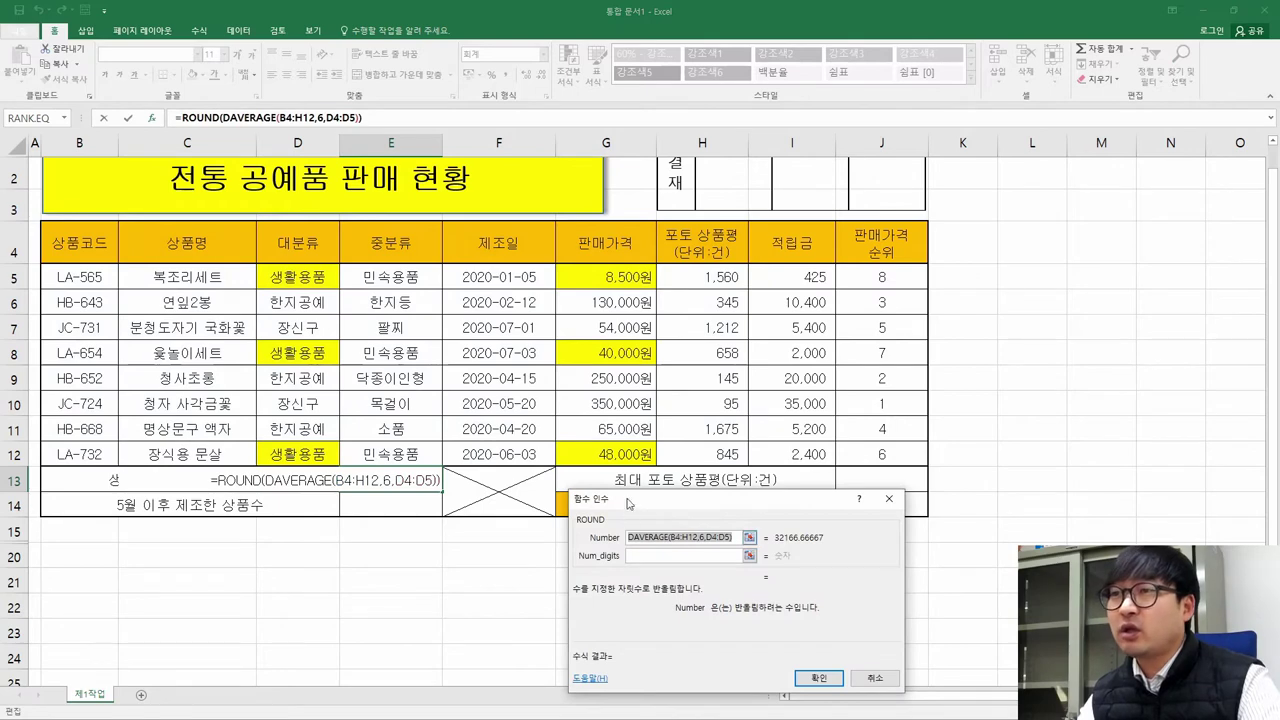
pyautogui.click(590, 528)
pyautogui.moveTo(645, 503); pyautogui.dragTo(527, 342)
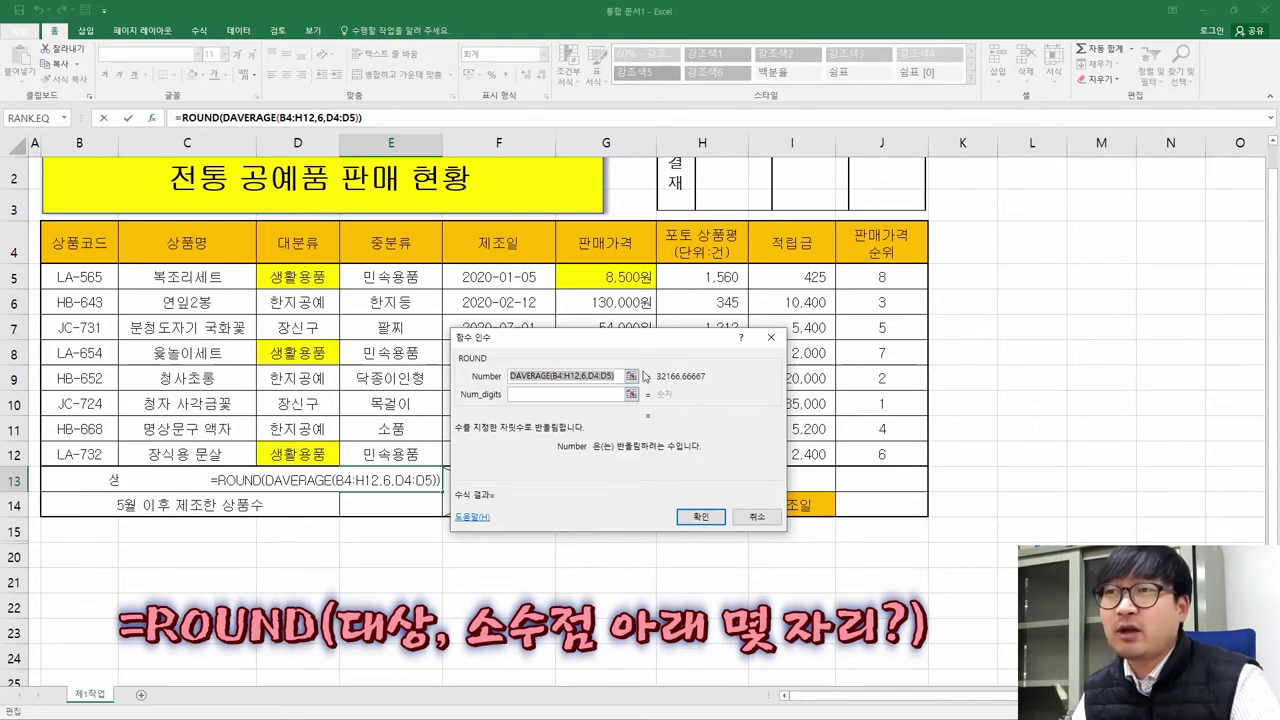
pyautogui.click(566, 394)
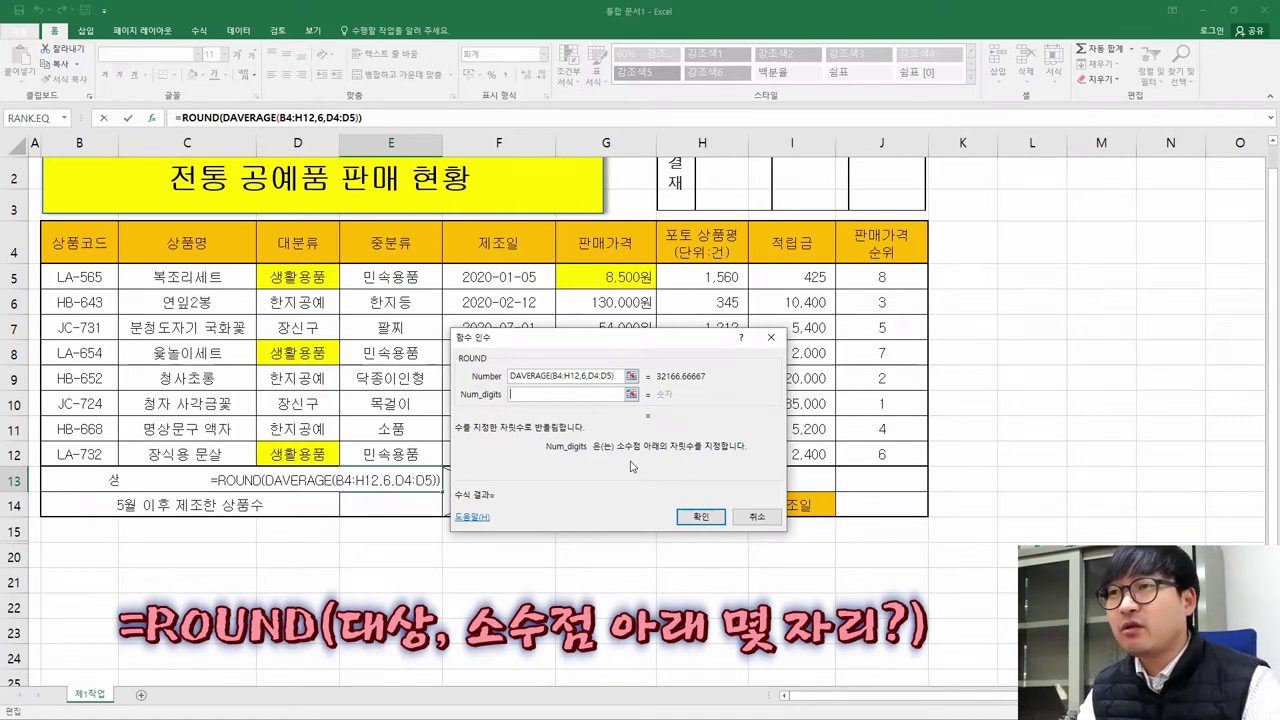
# Check the integer rounding requirement of condition (3) in the exam PDF and set ROUND's Num_digits to 0 in Excel
pyautogui.hotkey('alt', 'Tab')
pyautogui.click(720, 556)
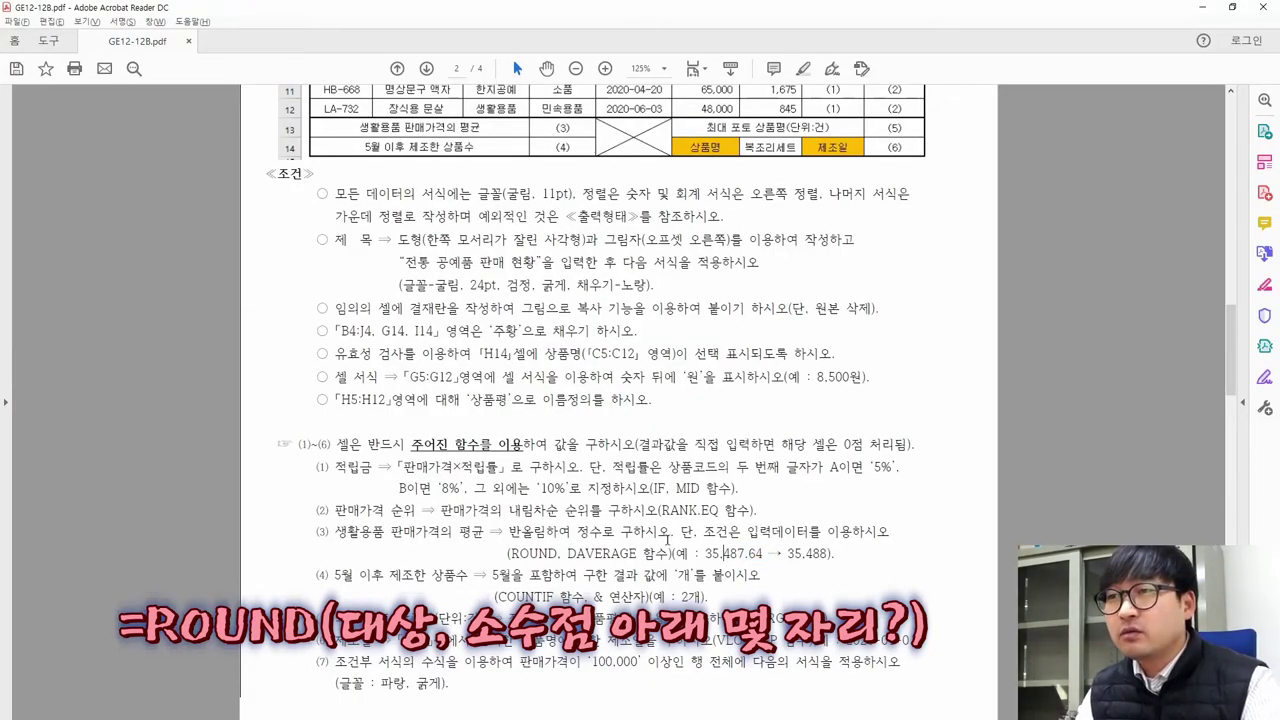
pyautogui.moveTo(575, 531); pyautogui.dragTo(600, 531)
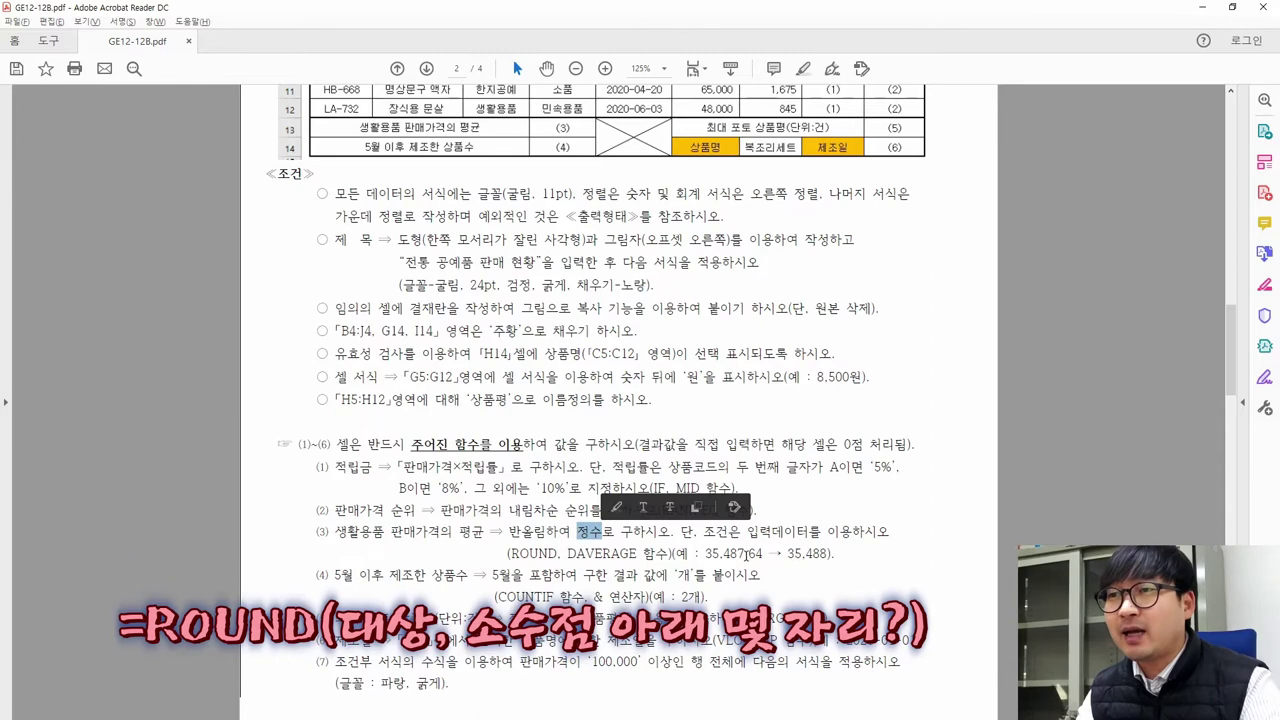
pyautogui.click(743, 556)
pyautogui.moveTo(743, 556); pyautogui.dragTo(766, 556)
pyautogui.hotkey('alt', 'Tab')
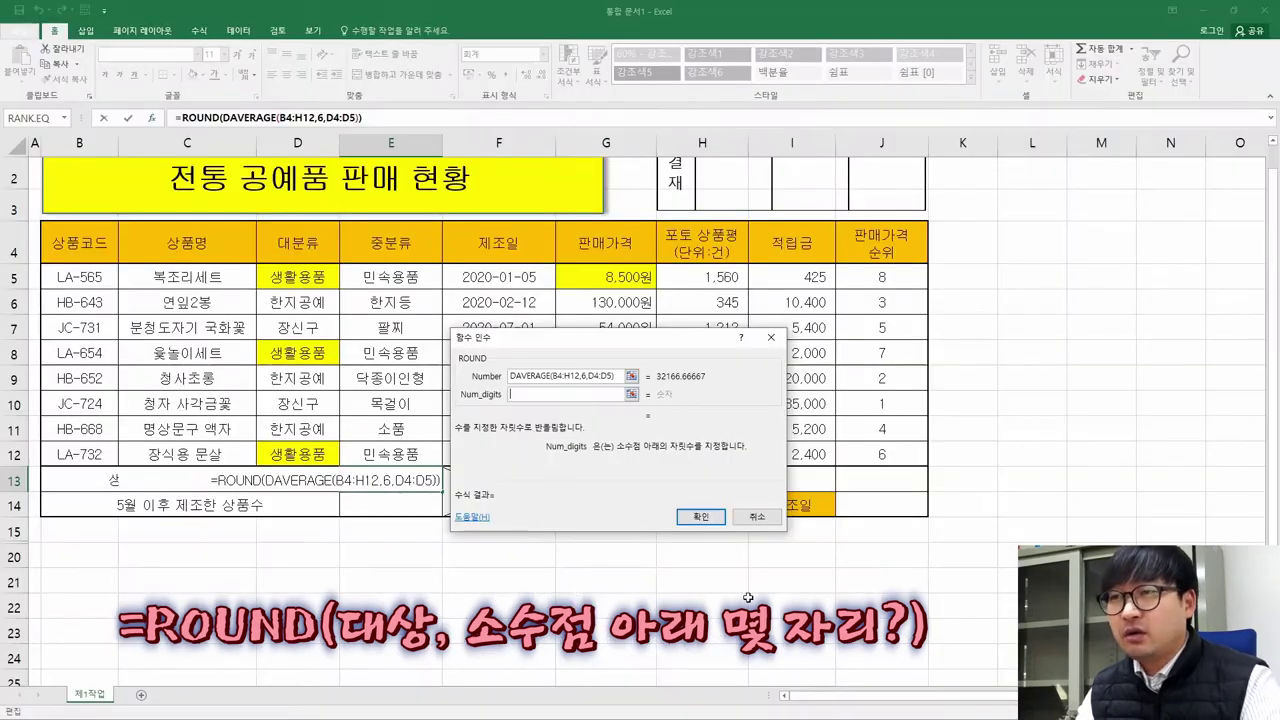
pyautogui.write('0')
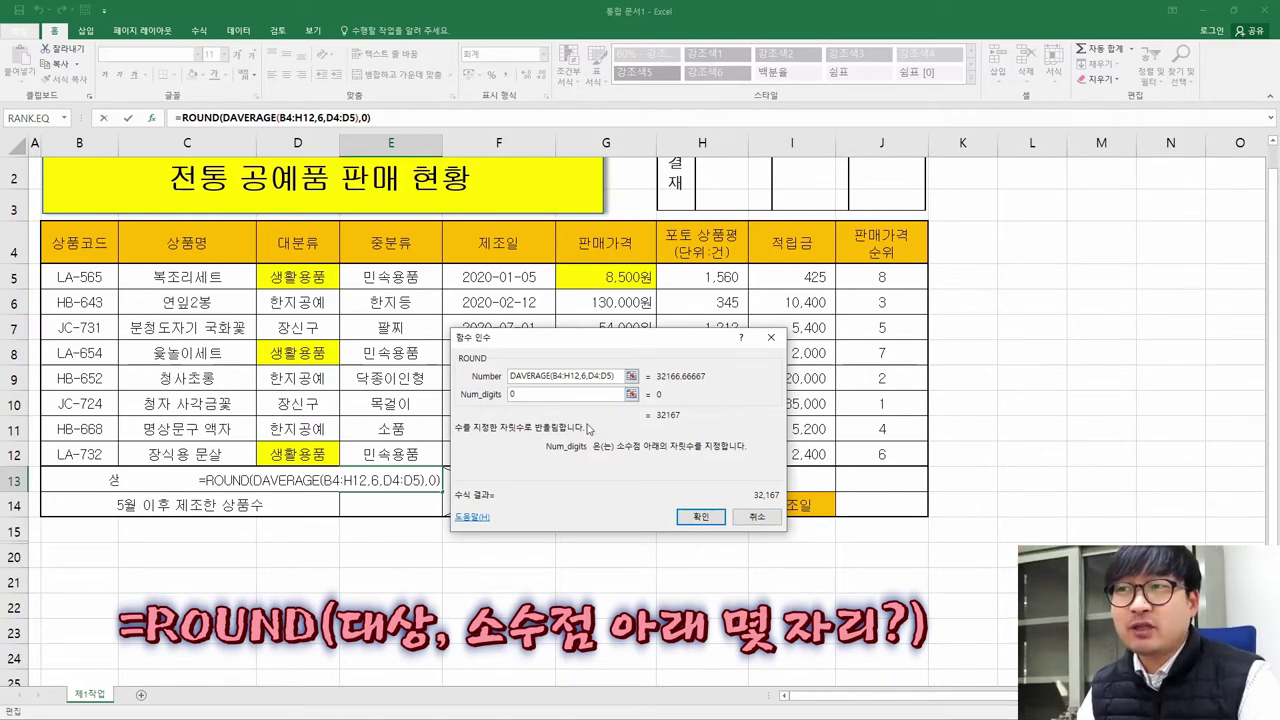
# Try 1, 2, 3 and -1 as the Num_digits value of ROUND to compare the rounded results
pyautogui.press('BackSpace')
pyautogui.write('1')
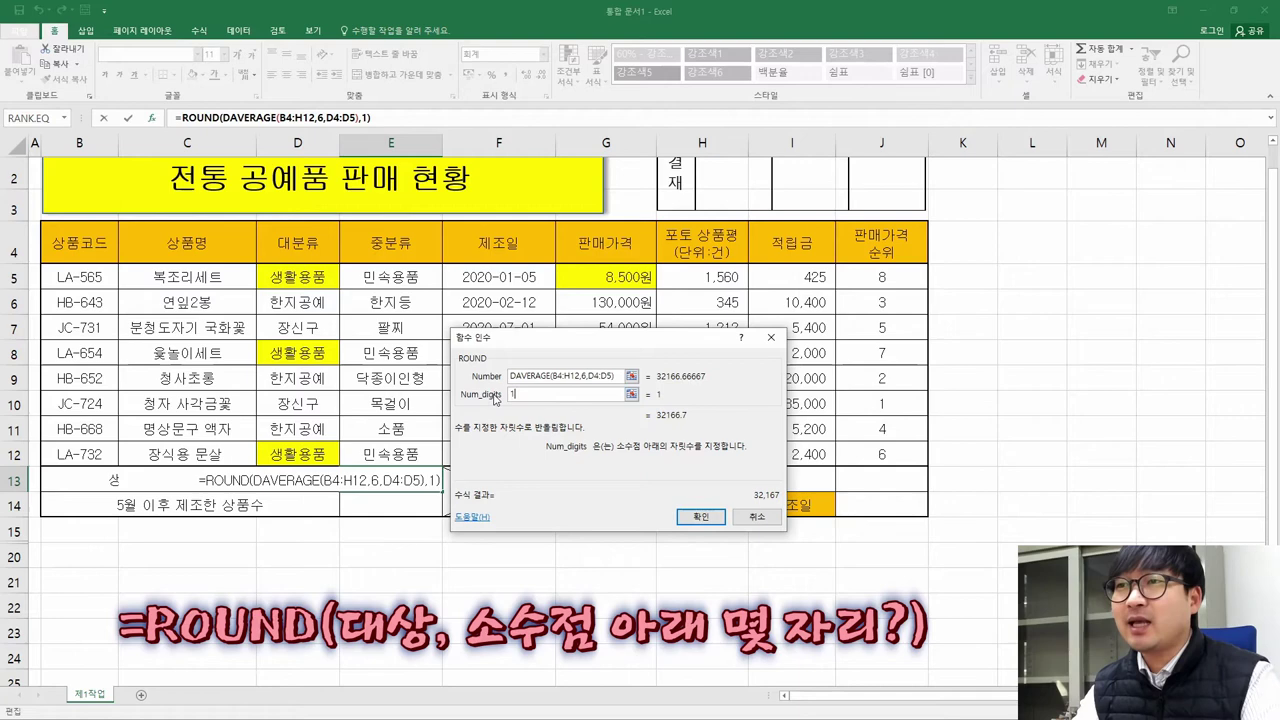
pyautogui.press('BackSpace')
pyautogui.write('2')
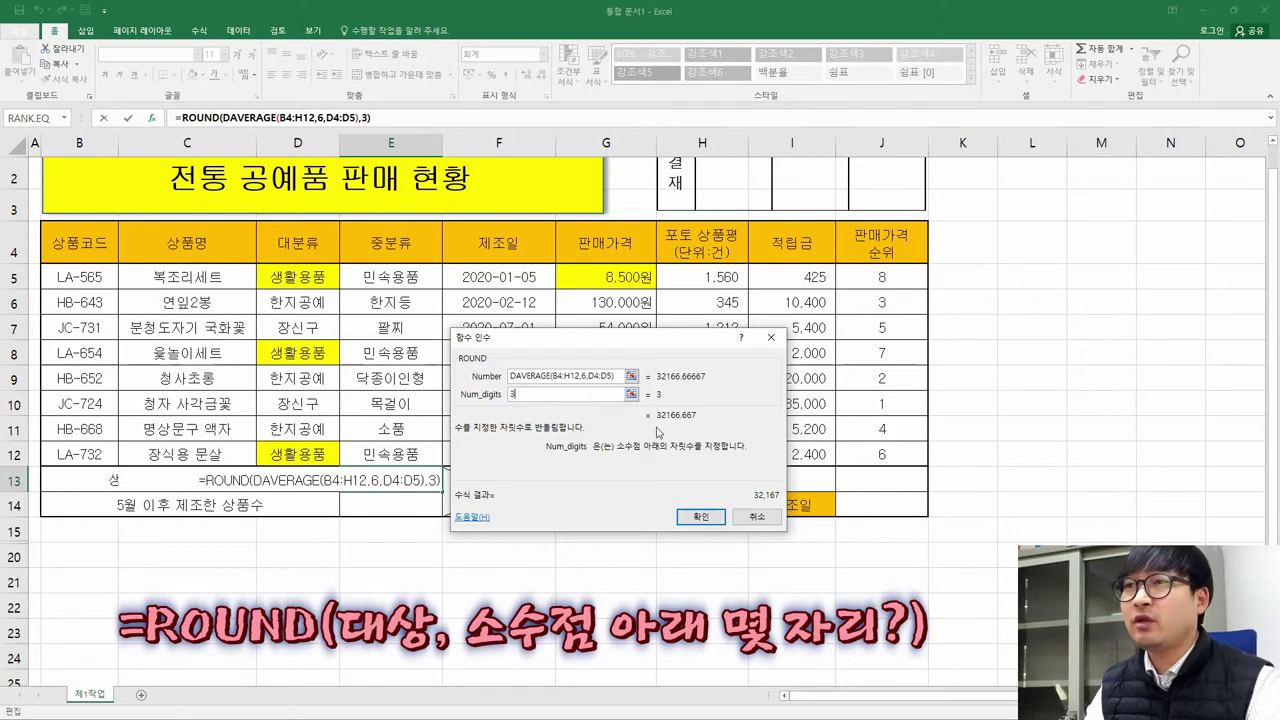
pyautogui.press('BackSpace')
pyautogui.write('3')
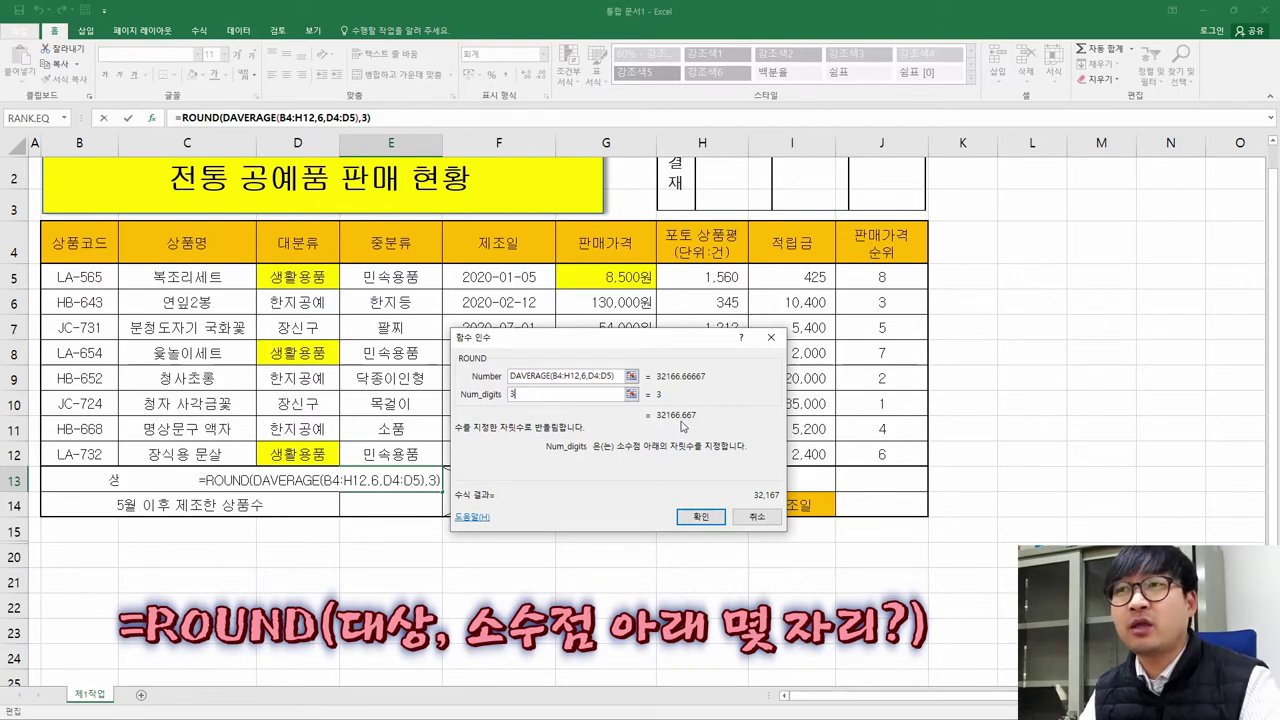
pyautogui.press('BackSpace')
pyautogui.write('-1')
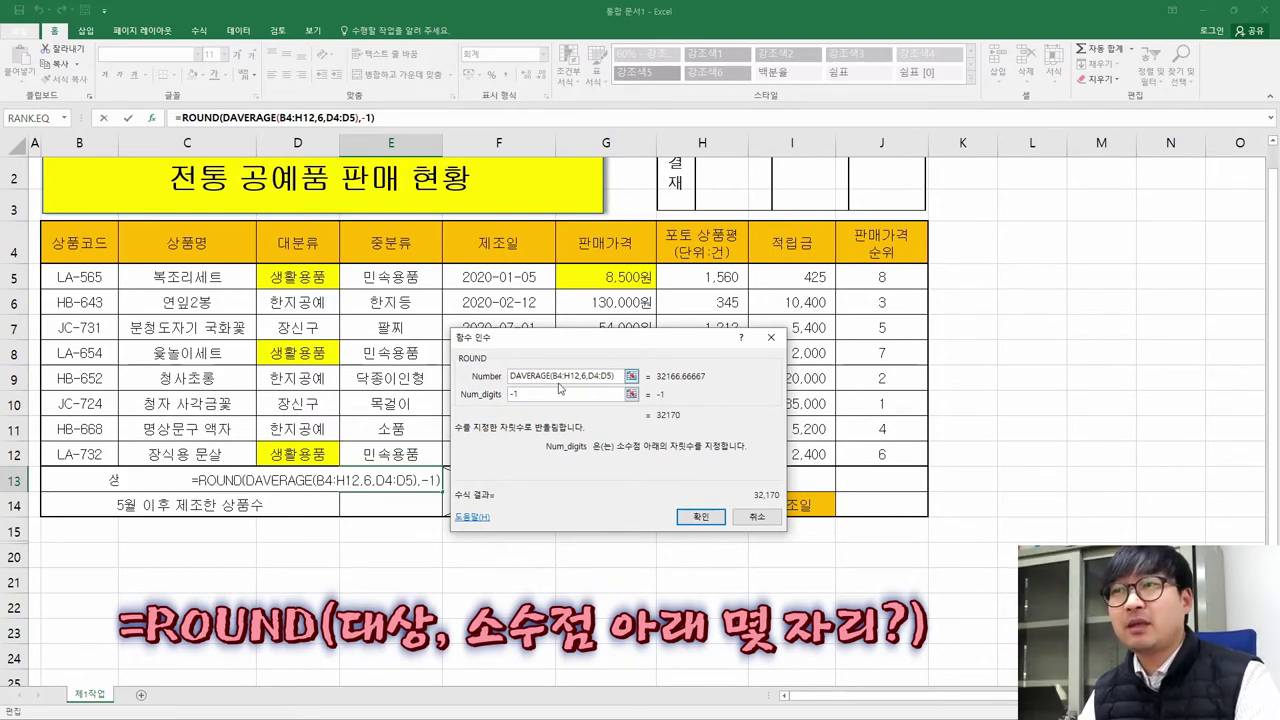
# Try -3, 0 and 1 as the number of digits for the ROUND formula in E13
pyautogui.press('BackSpace')
pyautogui.write('2')
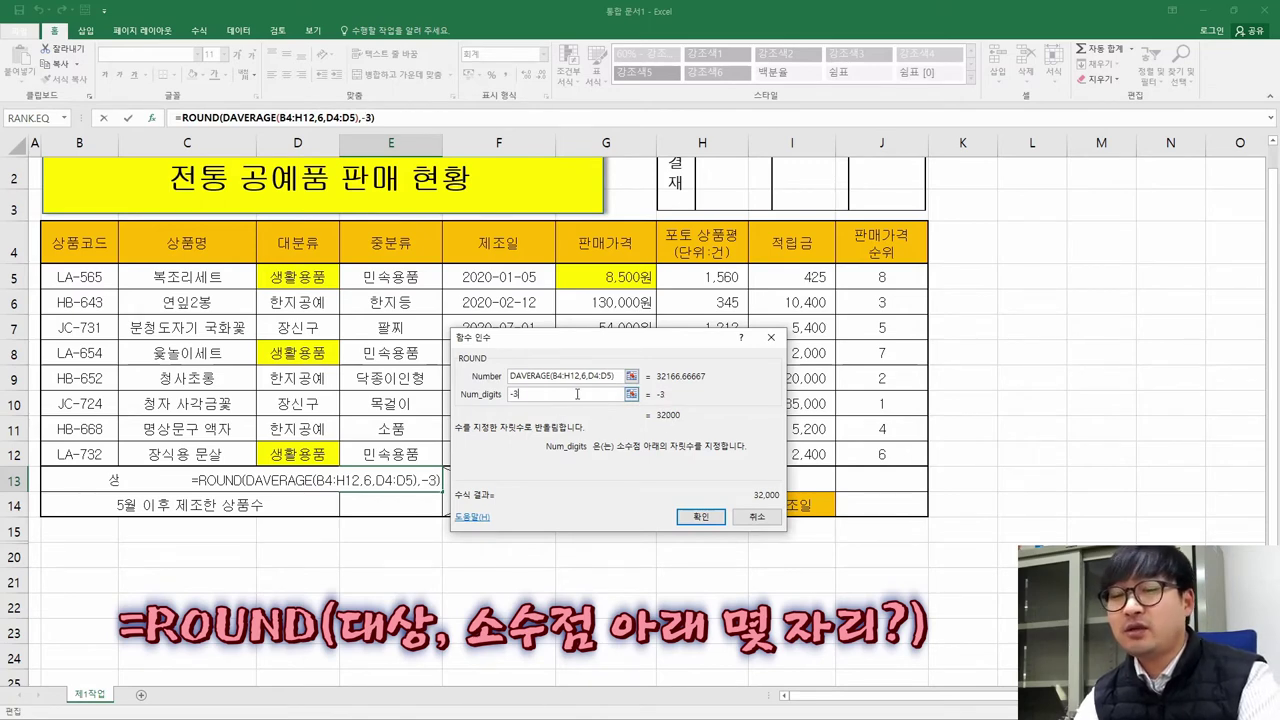
pyautogui.press('BackSpace')
pyautogui.press('BackSpace')
pyautogui.write('0')
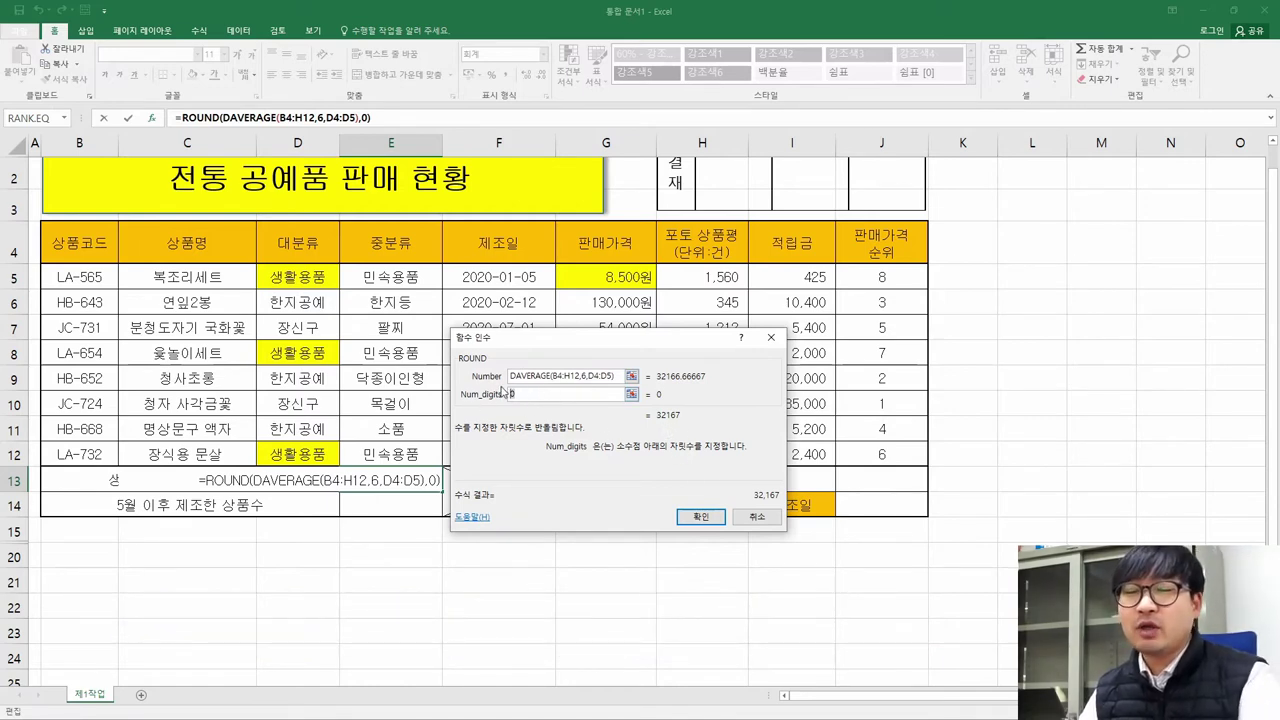
pyautogui.press('BackSpace')
pyautogui.write('1')
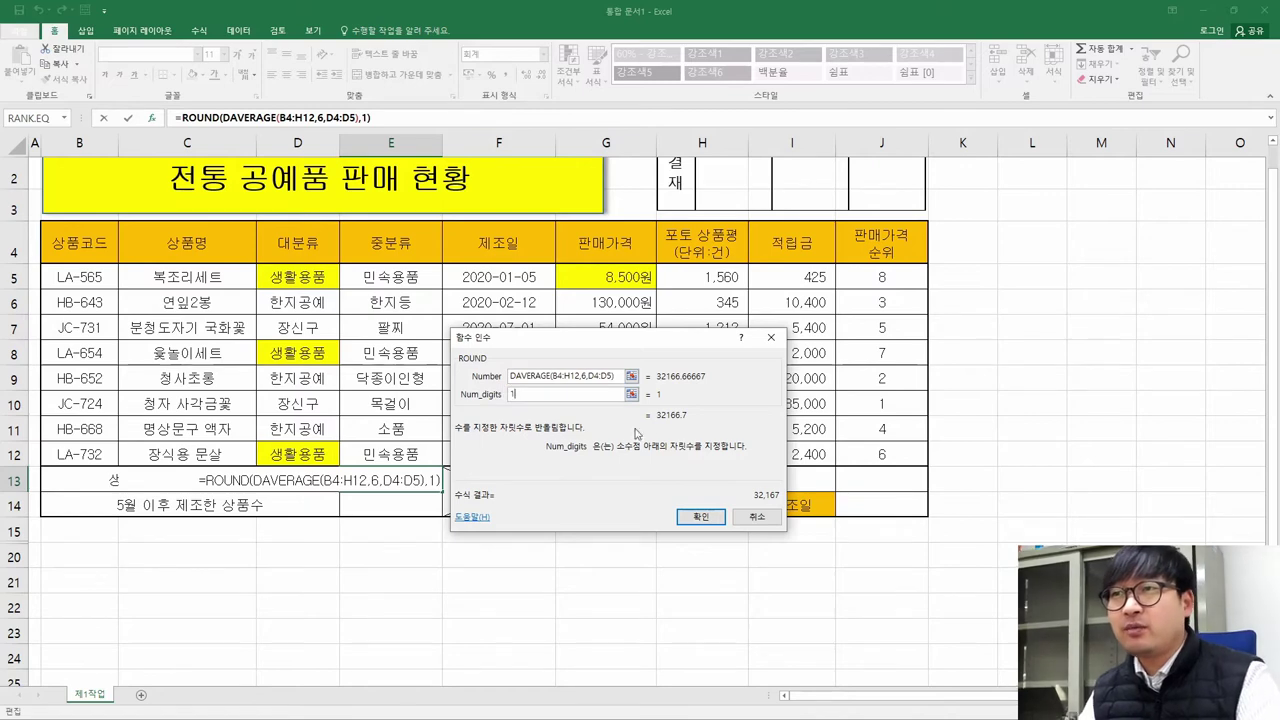
# Set the ROUND number of digits to 0 and complete the E13 average formula
pyautogui.click(677, 428)
pyautogui.press('BackSpace')
pyautogui.write('0')
pyautogui.click(704, 517)
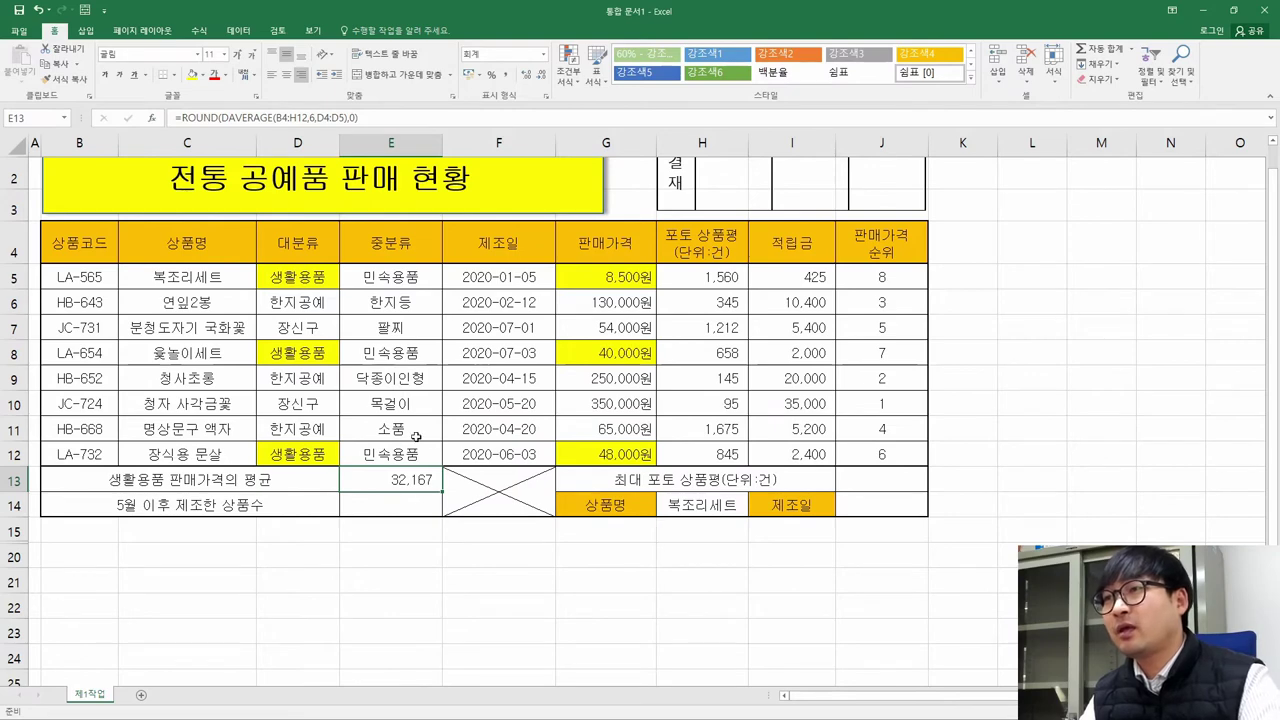
# Switch to GE12-12B.pdf in Acrobat Reader and read task (4), highlighting its title "5월 이후 제조한 상품수"
pyautogui.hotkey('alt', 'Tab')
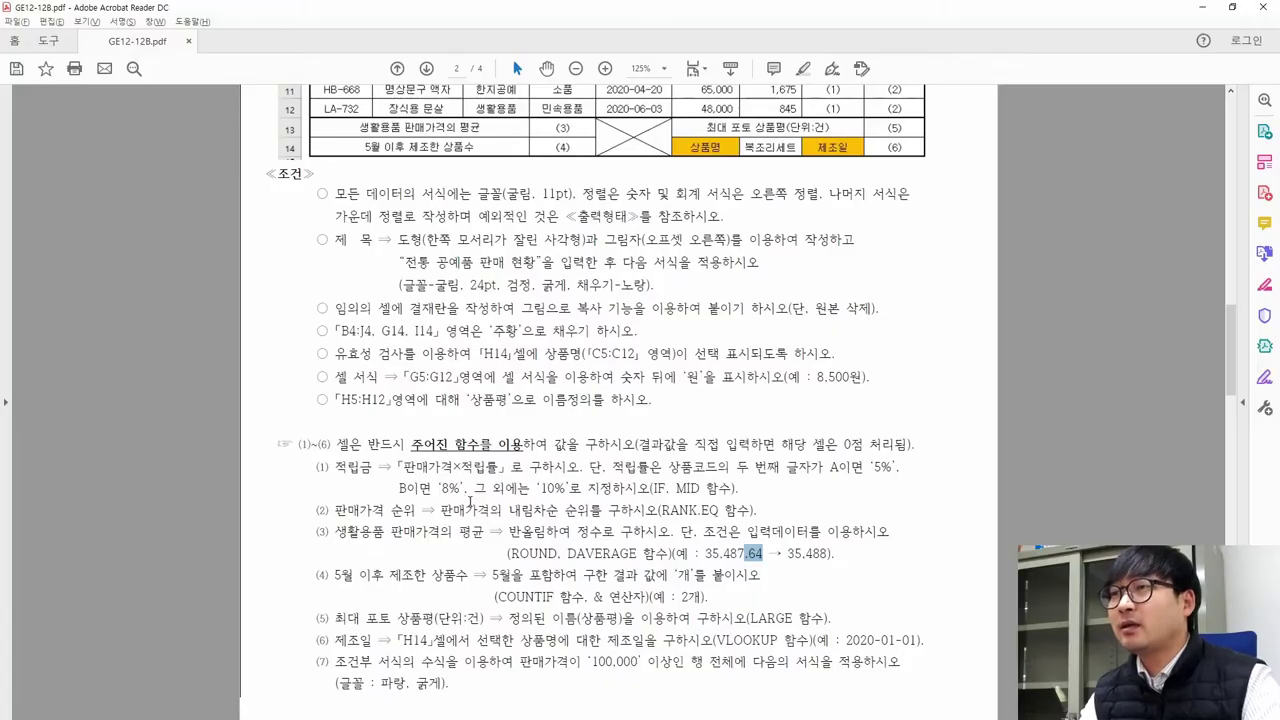
pyautogui.scroll(-1, 594, 551)
pyautogui.moveTo(334, 511); pyautogui.dragTo(468, 512)
# Switch back to Excel and examine the B14 label against the 제조일 dates in F5:F12 and the result cell E14
pyautogui.hotkey('alt', 'Tab')
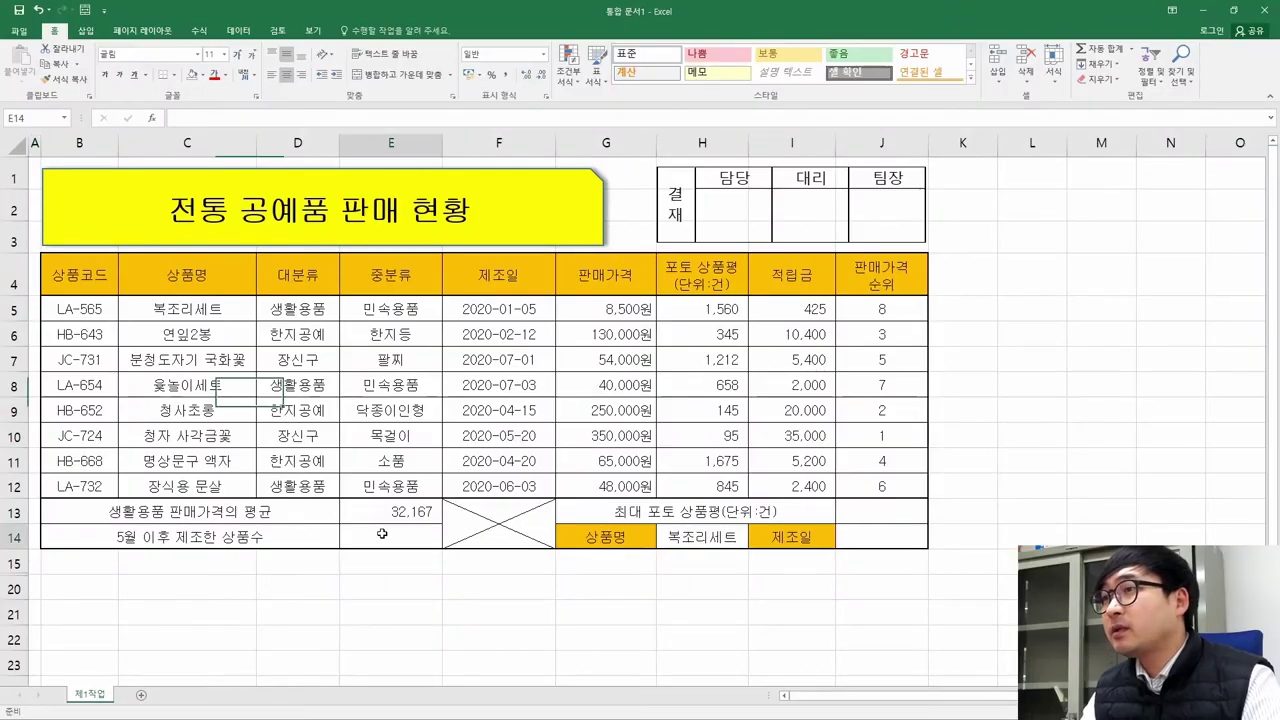
pyautogui.click(111, 536)
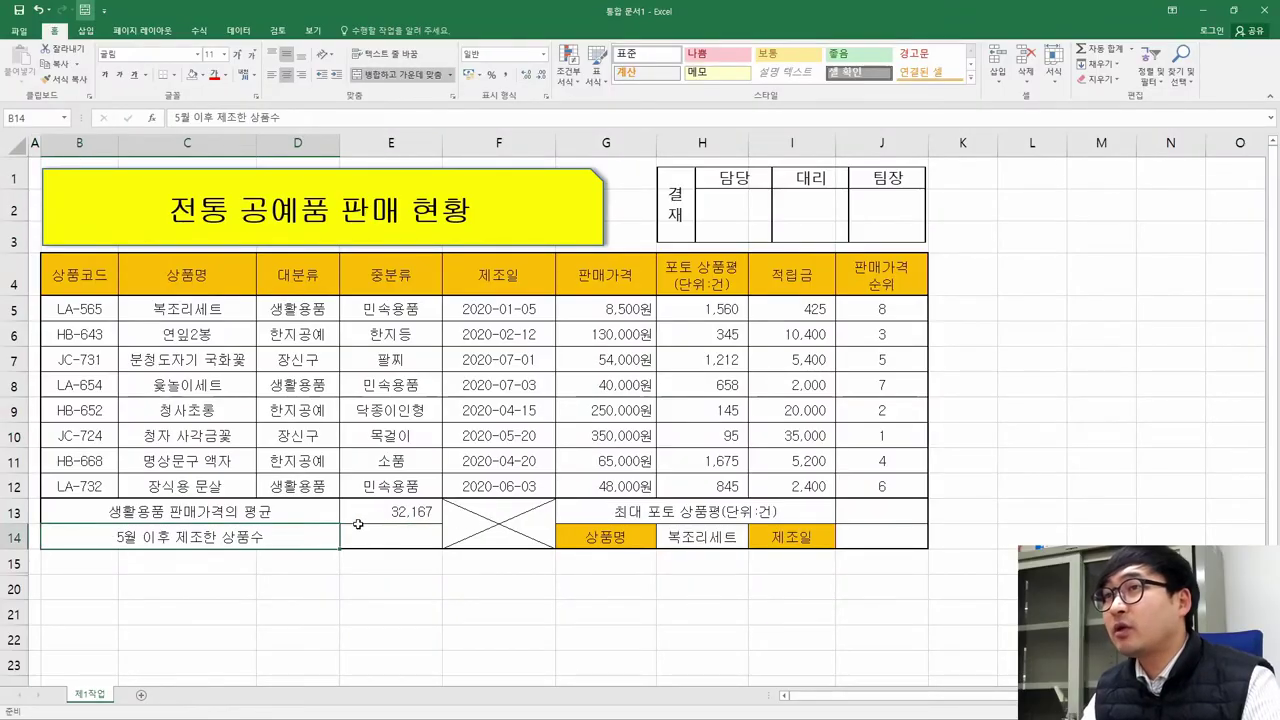
pyautogui.moveTo(526, 312); pyautogui.dragTo(528, 486)
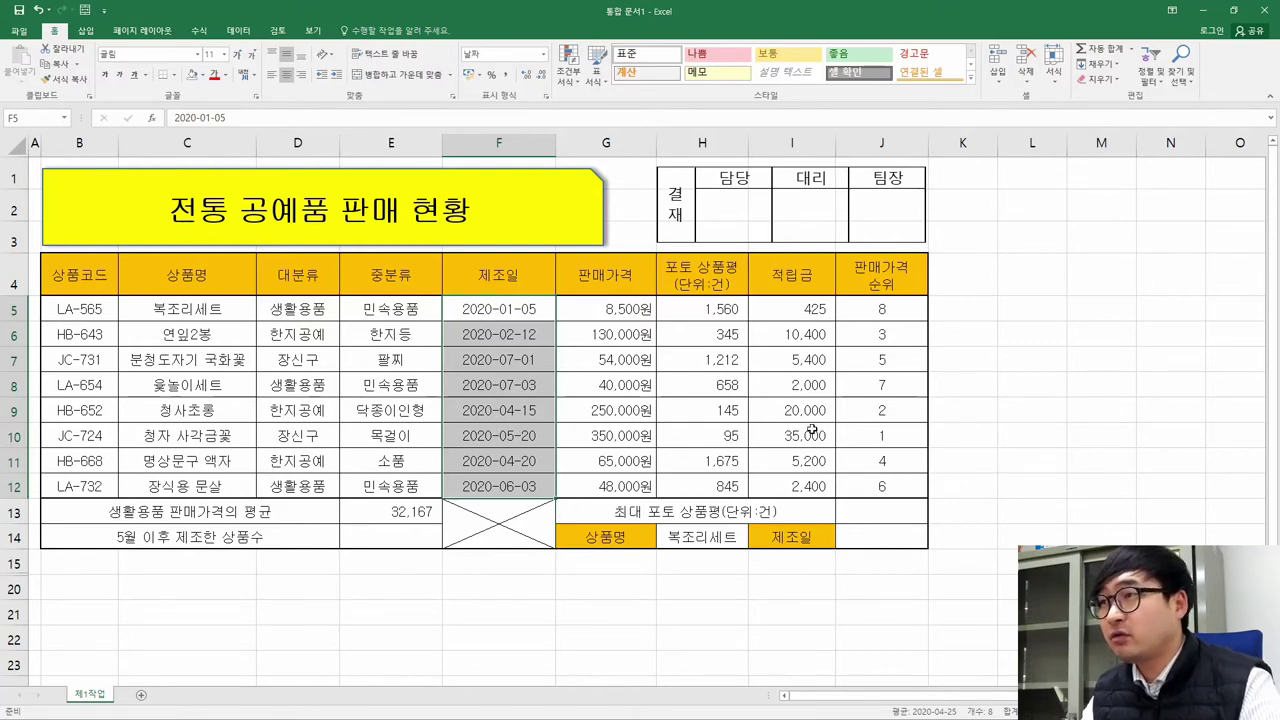
pyautogui.click(230, 537)
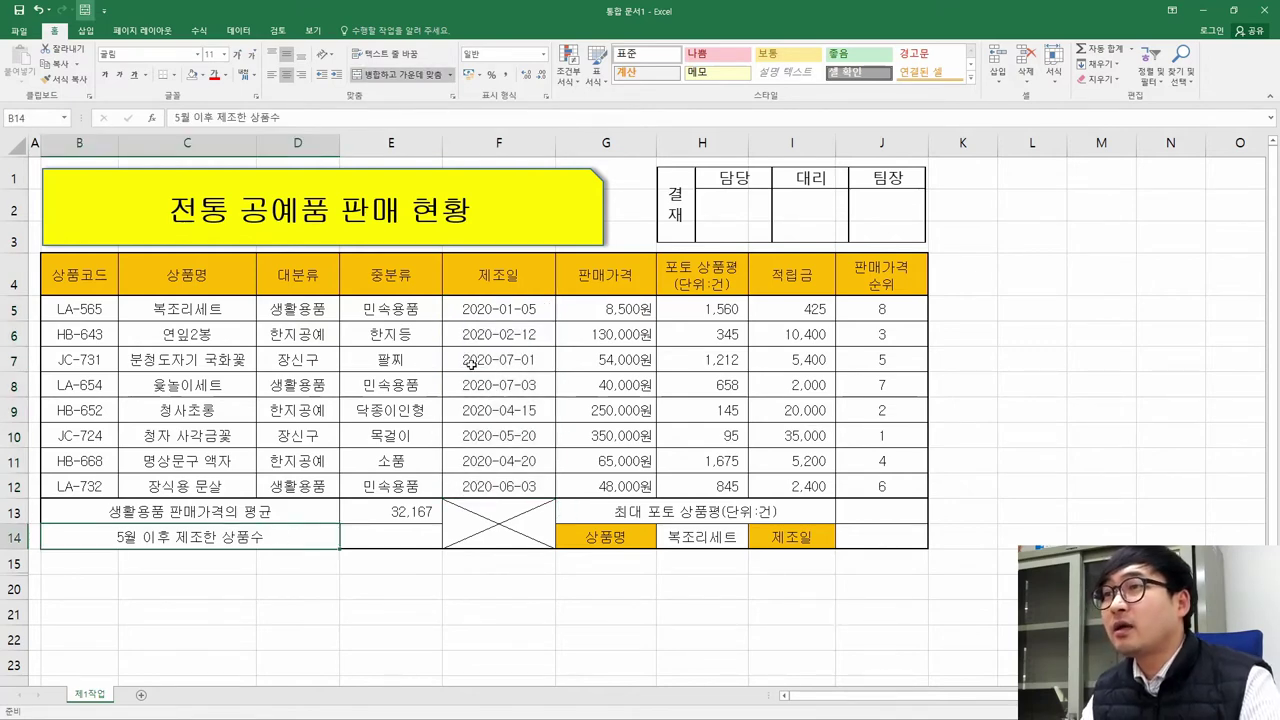
pyautogui.moveTo(517, 309); pyautogui.dragTo(532, 486)
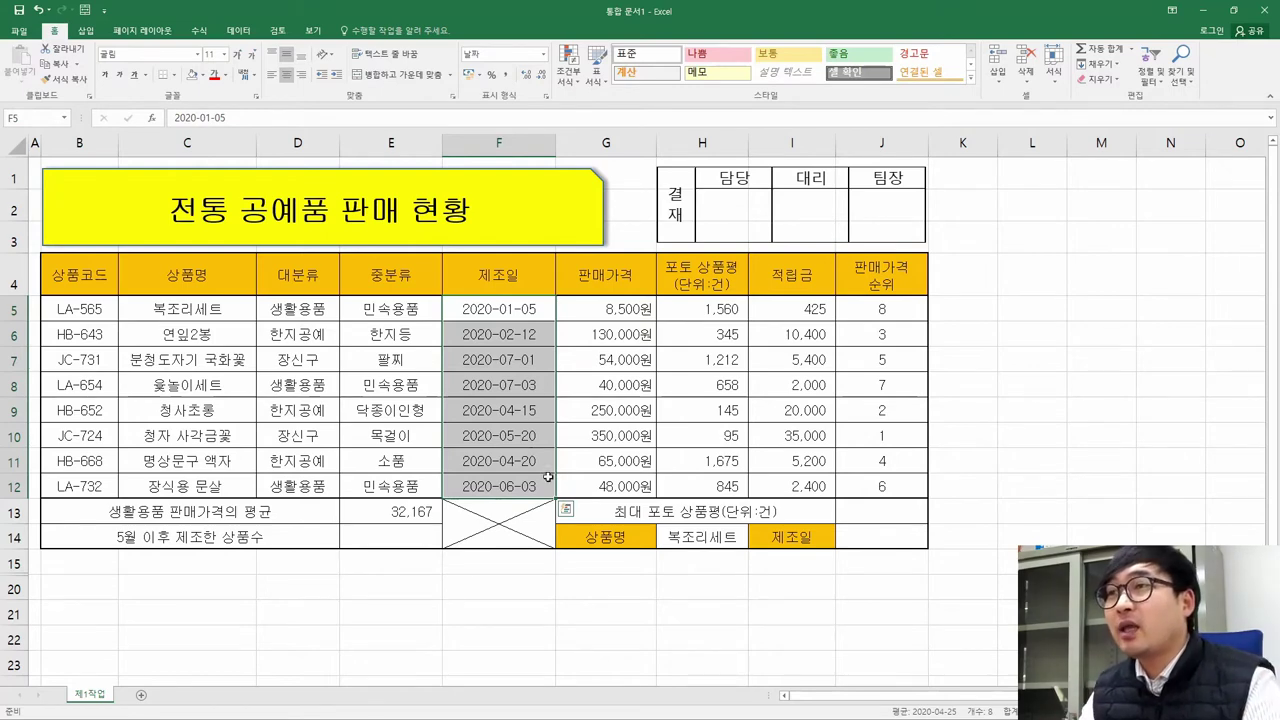
pyautogui.click(350, 528)
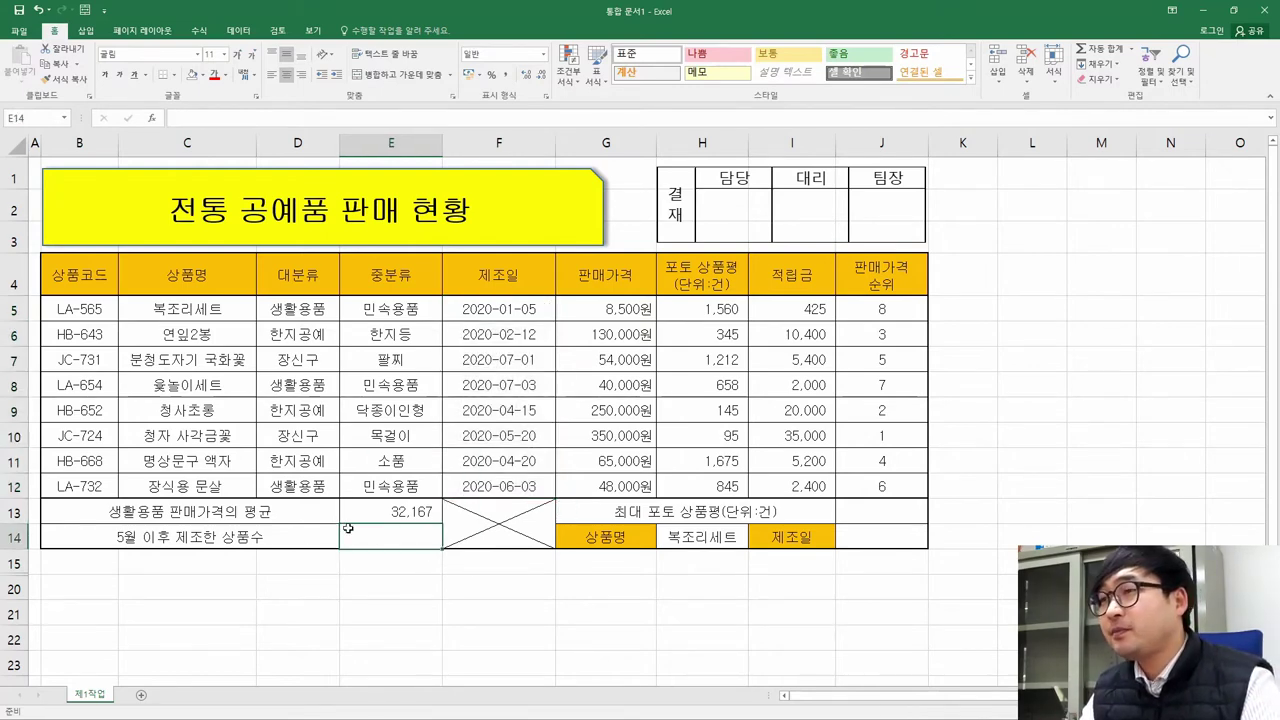
# Switch to the PDF in Acrobat Reader and examine which function and result format task (4) requires
pyautogui.hotkey('alt', 'Tab')
pyautogui.hotkey('alt', 'Tab')
pyautogui.hotkey('alt', 'Tab')
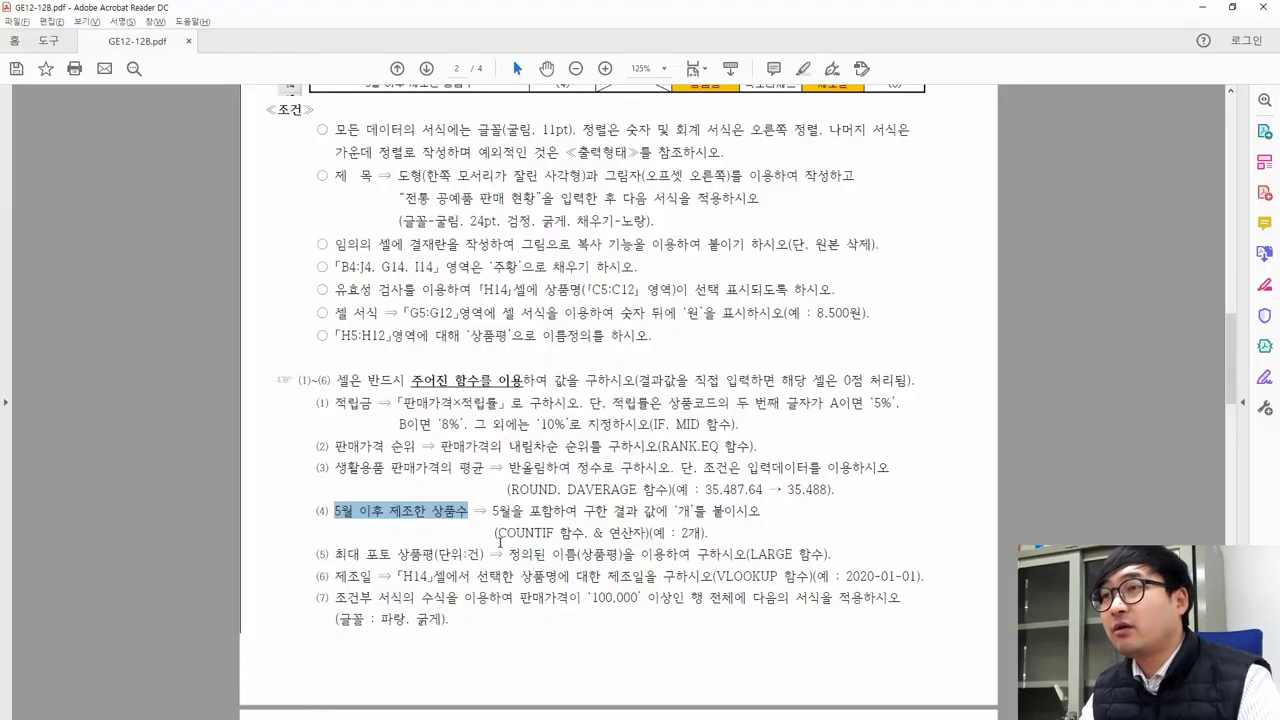
pyautogui.moveTo(498, 535); pyautogui.dragTo(587, 538)
pyautogui.click(502, 533)
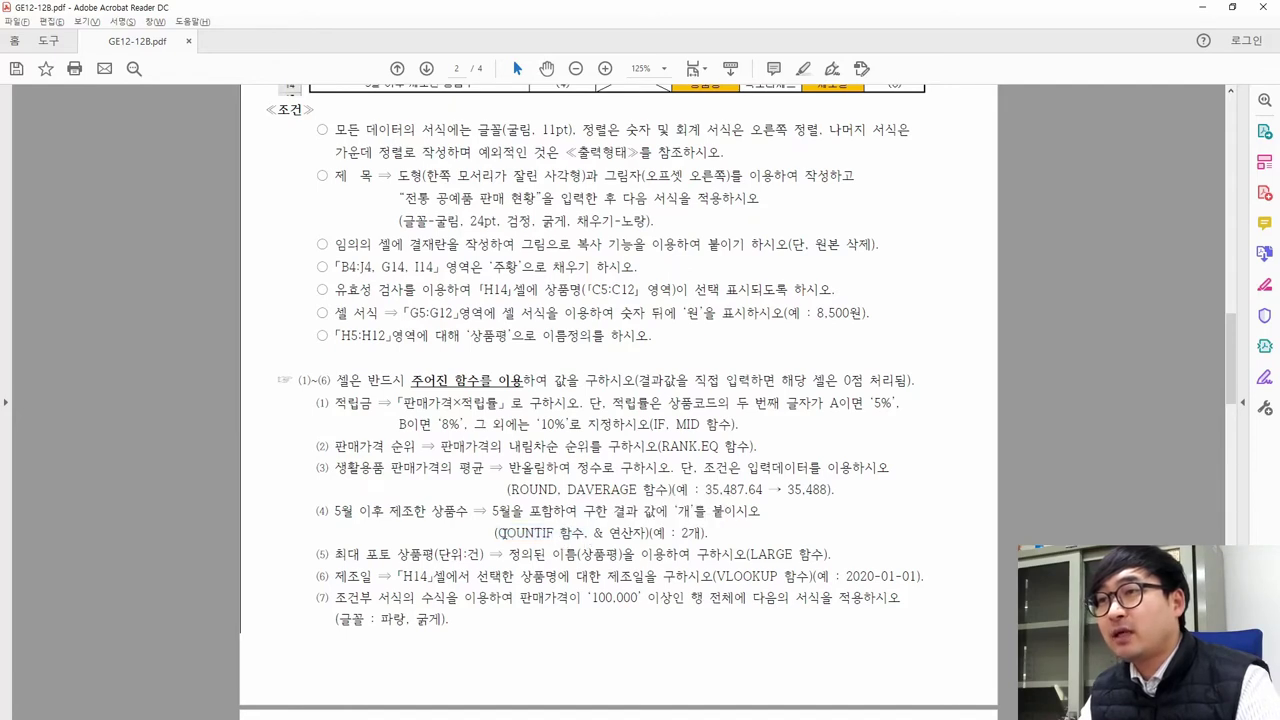
pyautogui.moveTo(500, 533); pyautogui.dragTo(555, 535)
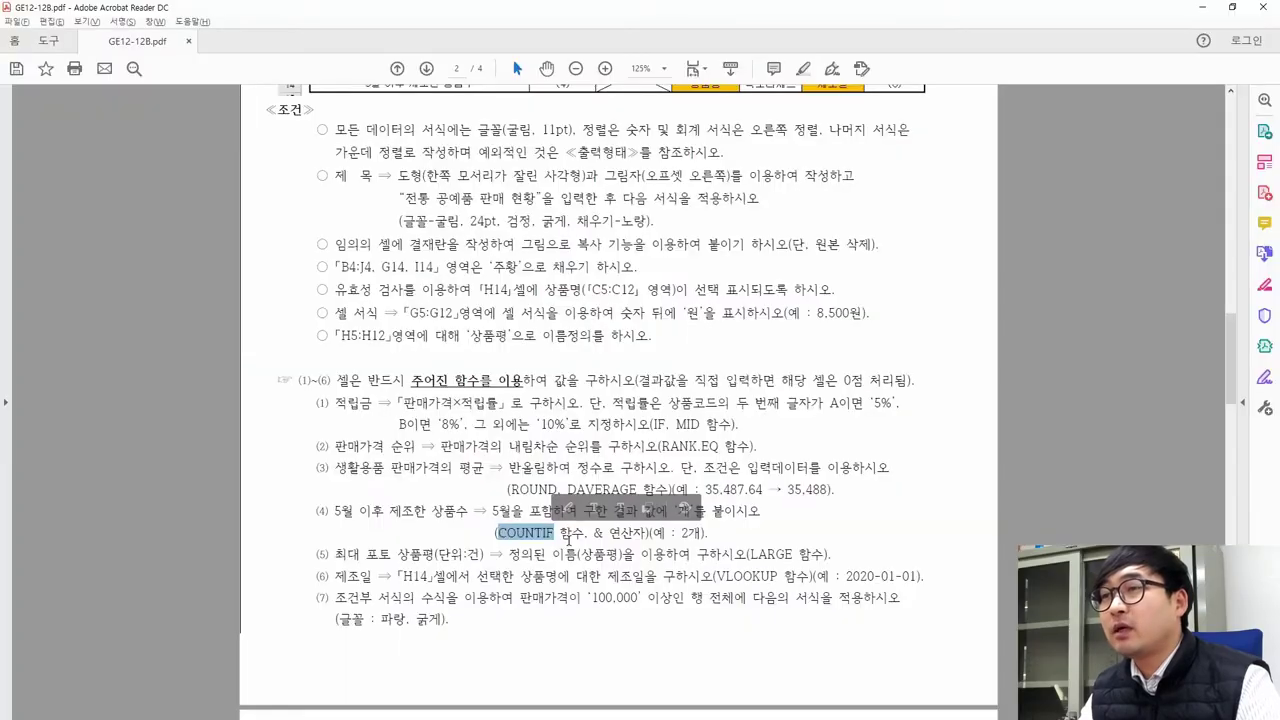
pyautogui.click(519, 523)
pyautogui.moveTo(497, 512); pyautogui.dragTo(642, 519)
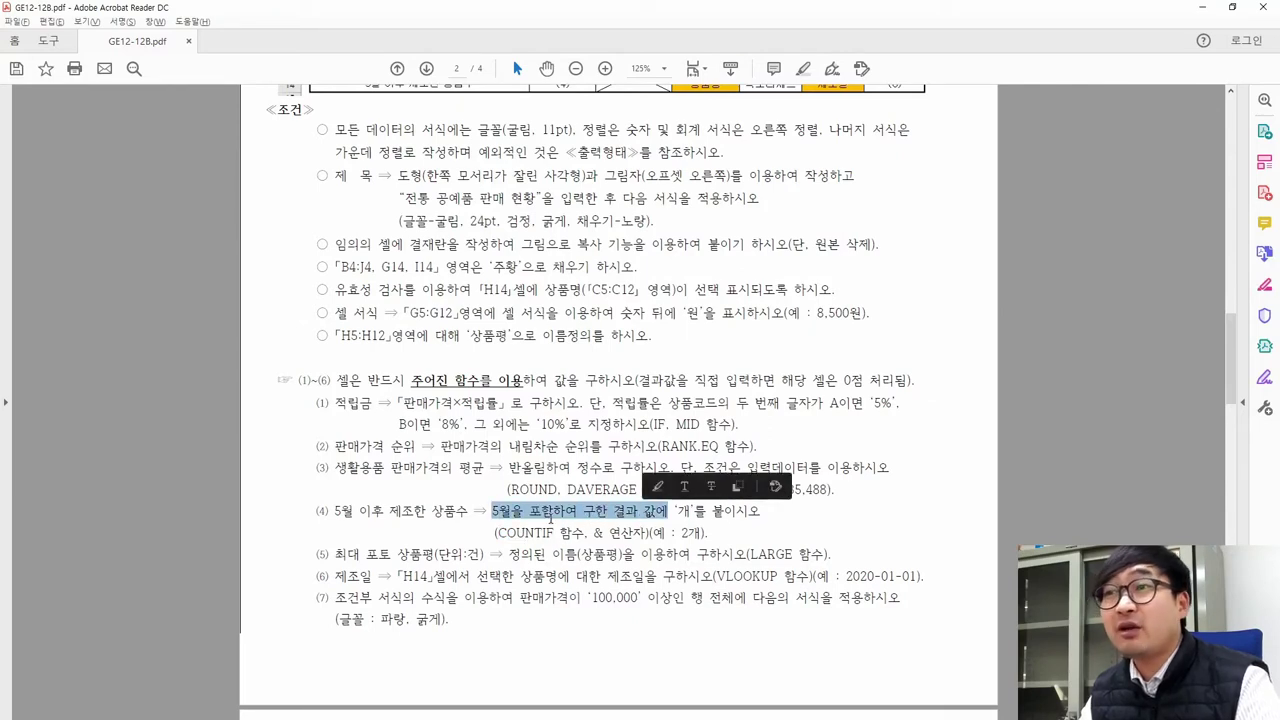
# Switch back to Excel and start a COUNTIF formula in E14 with F5:F12 as its range argument
pyautogui.hotkey('alt', 'Tab')
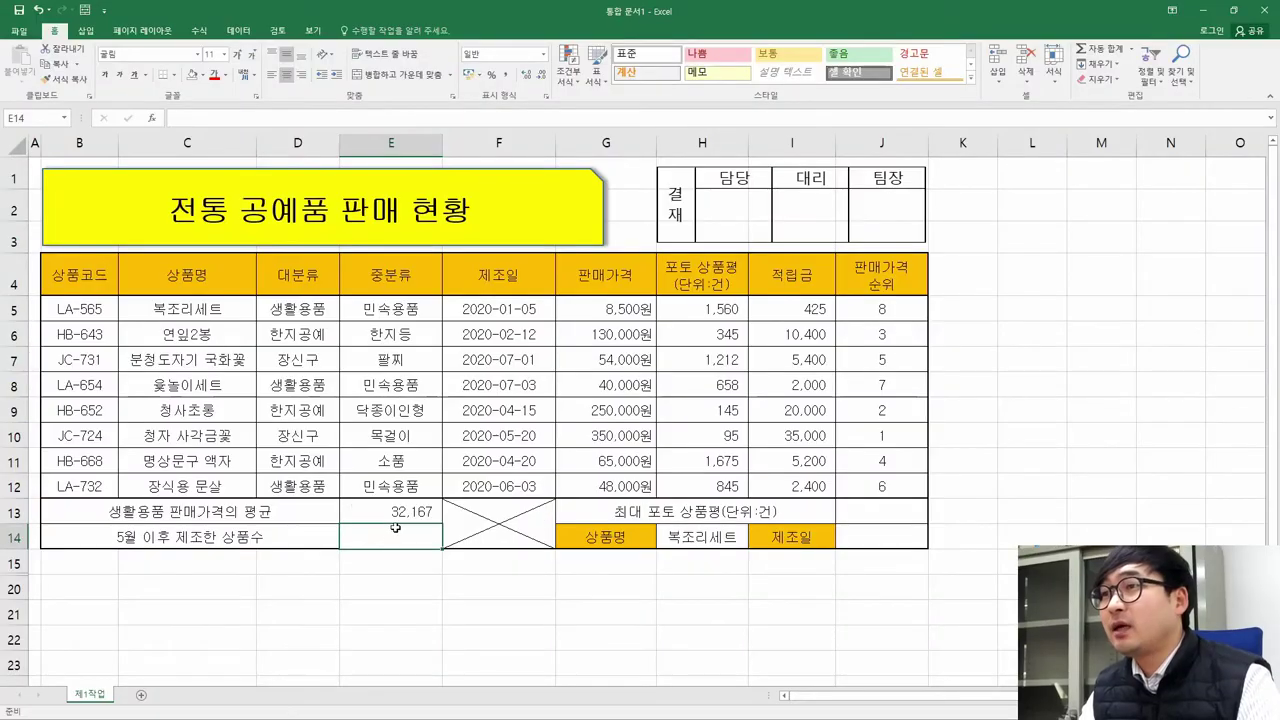
pyautogui.write('=COU')
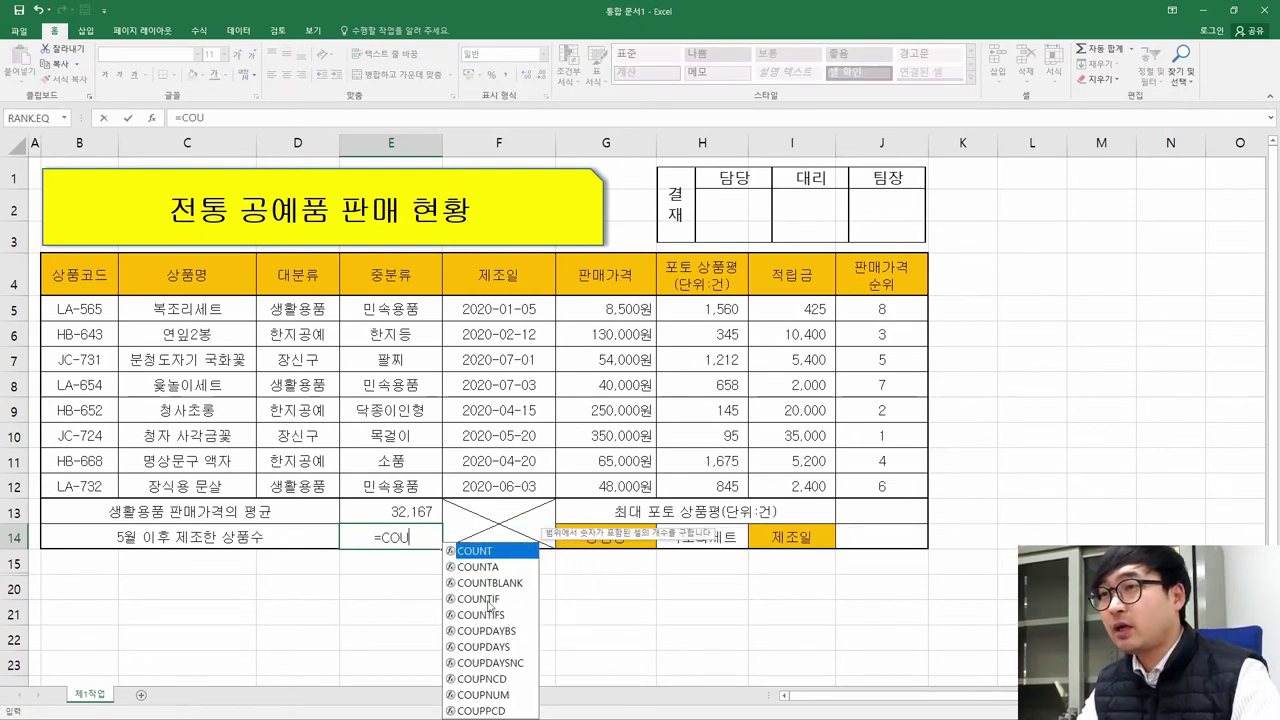
pyautogui.click(491, 600)
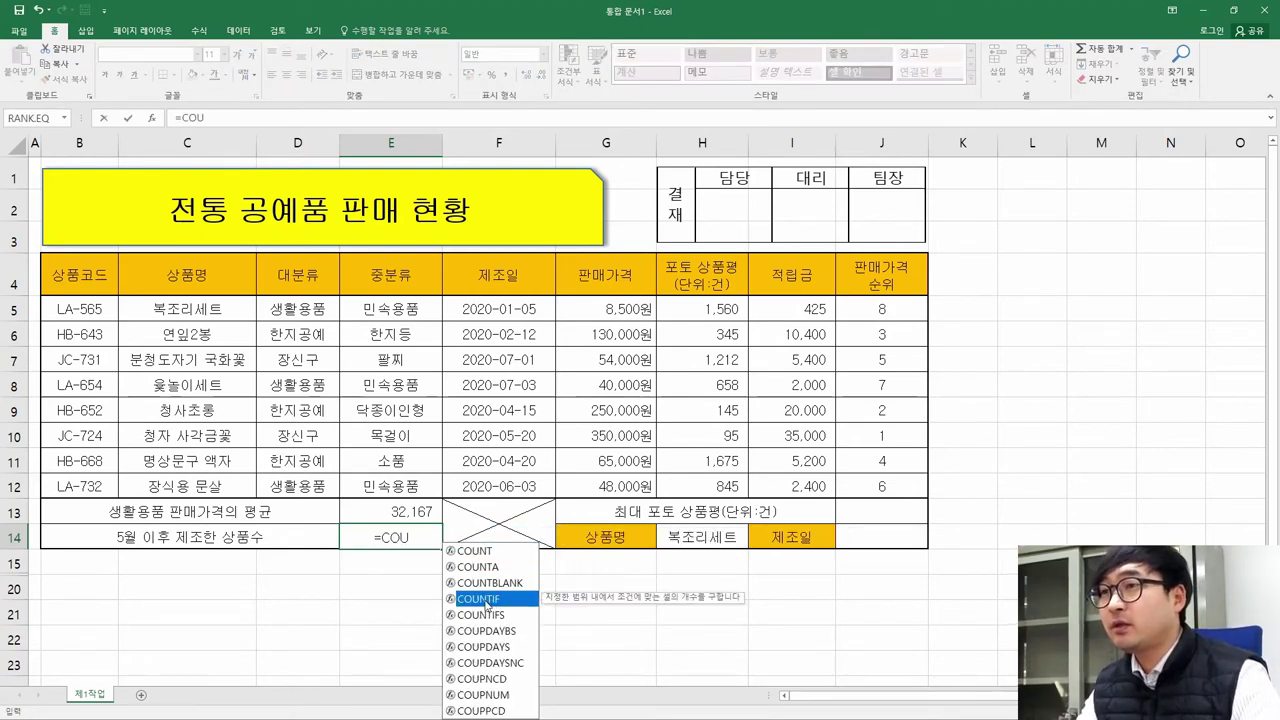
pyautogui.doubleClick(487, 600)
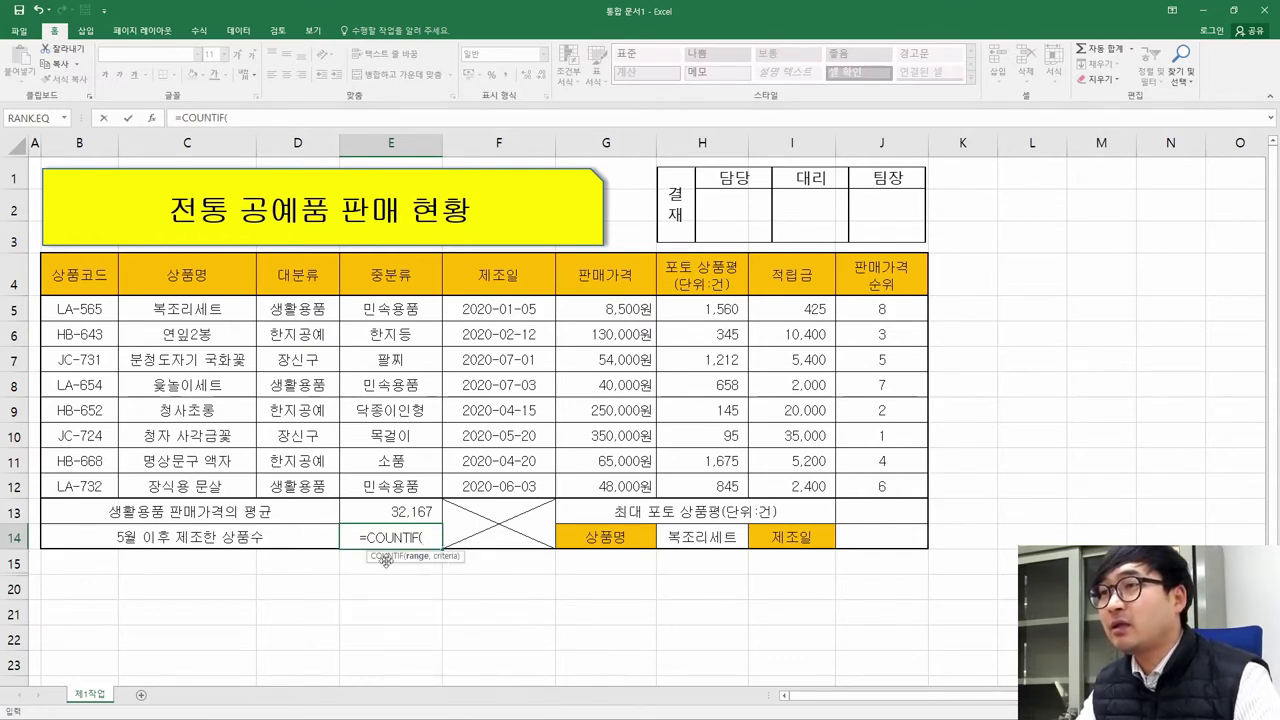
pyautogui.click(152, 118)
pyautogui.moveTo(602, 350); pyautogui.dragTo(723, 359)
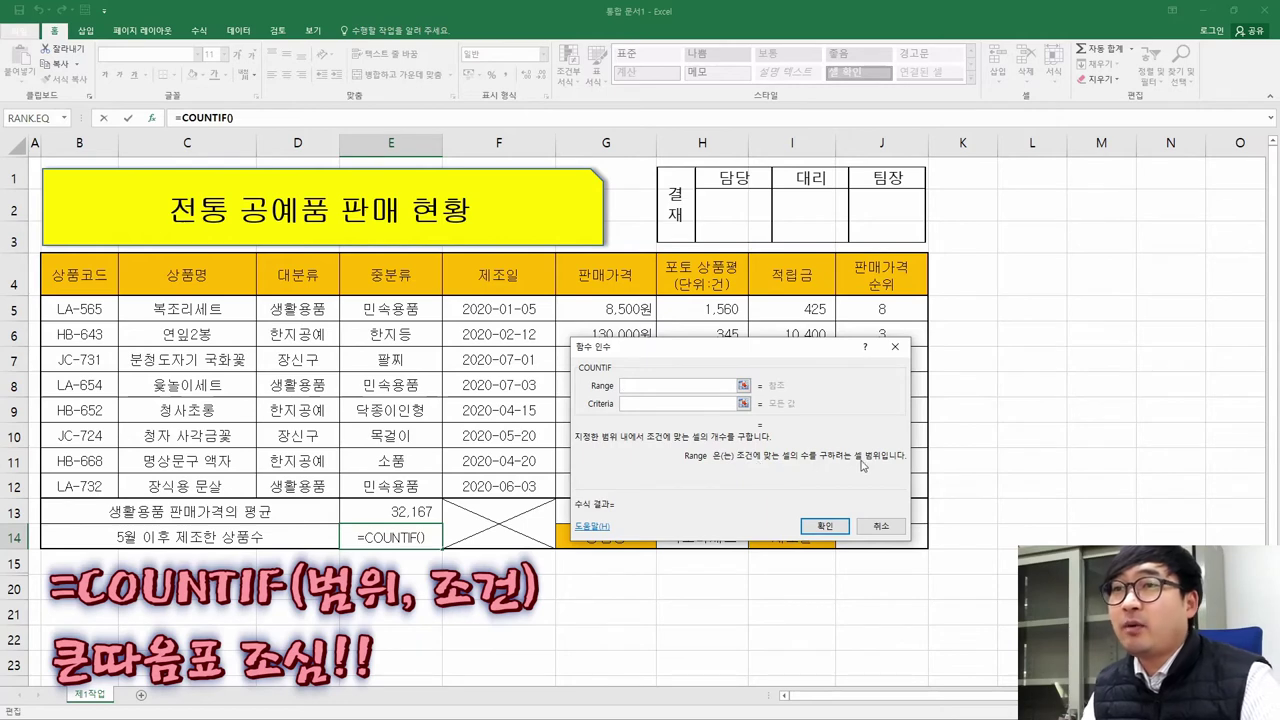
pyautogui.moveTo(508, 310); pyautogui.dragTo(512, 485)
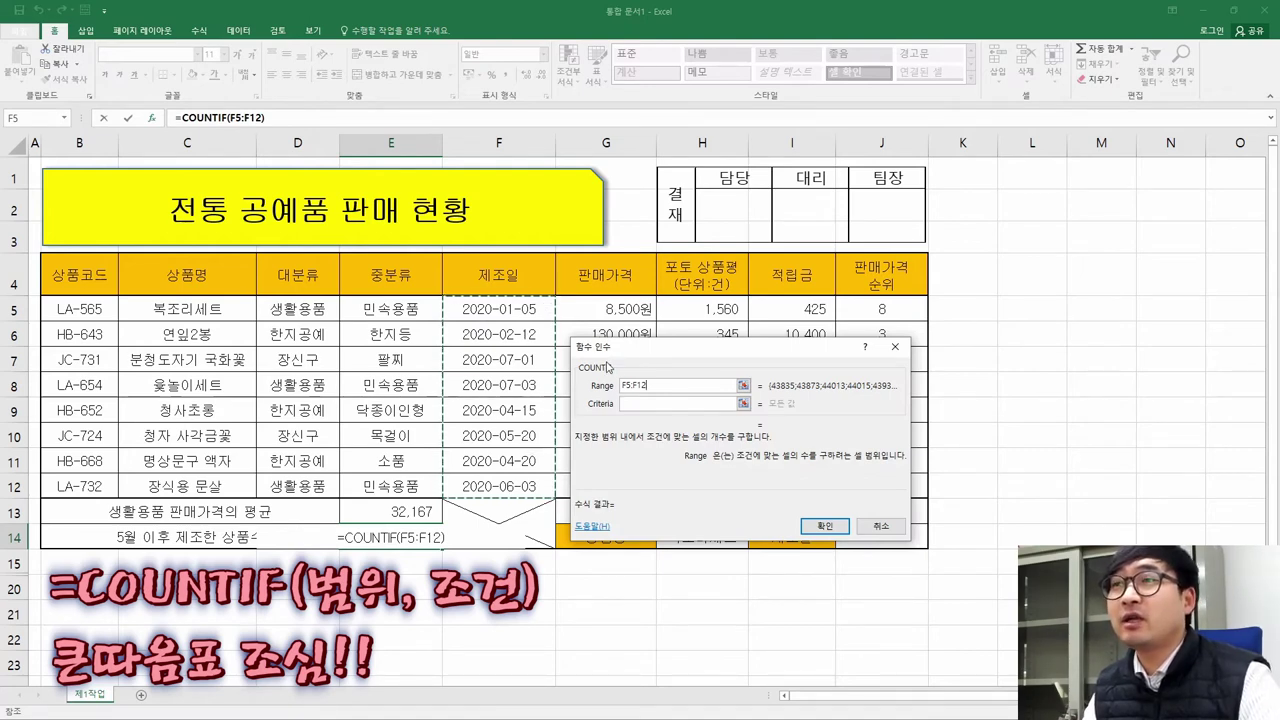
# Enter >=2020-05-01 as the COUNTIF criteria
pyautogui.click(650, 404)
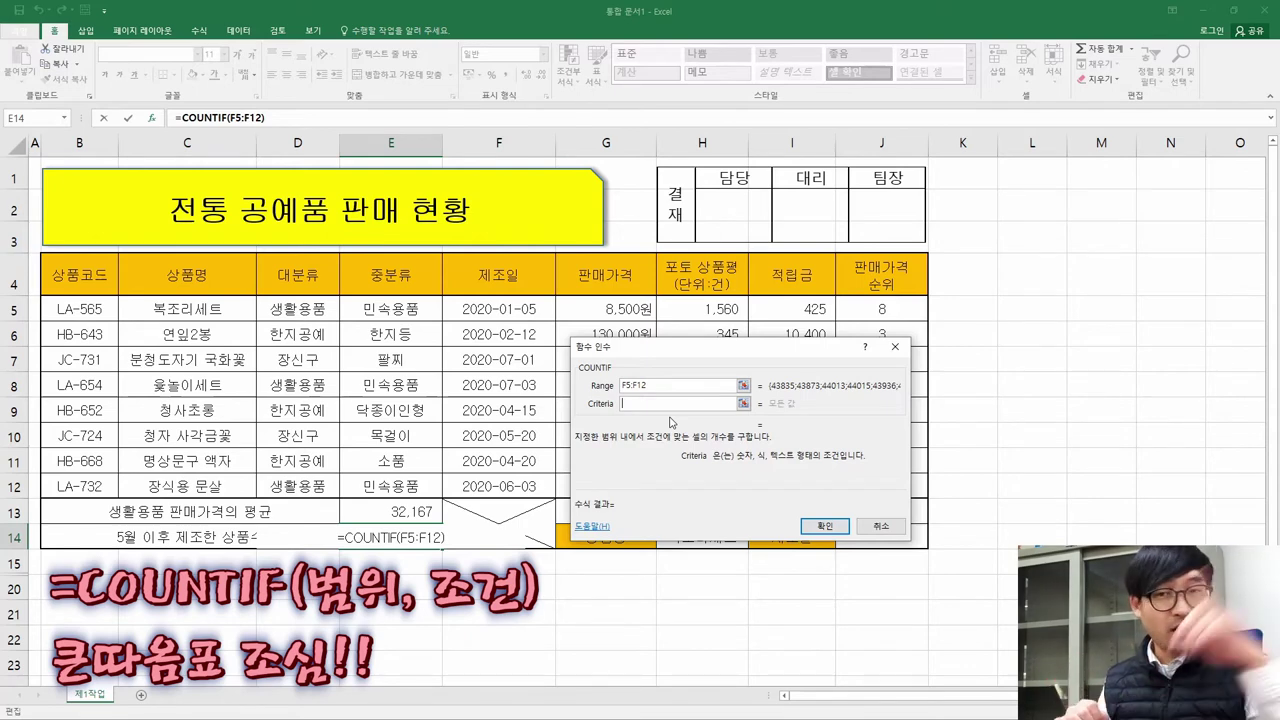
pyautogui.write('>')
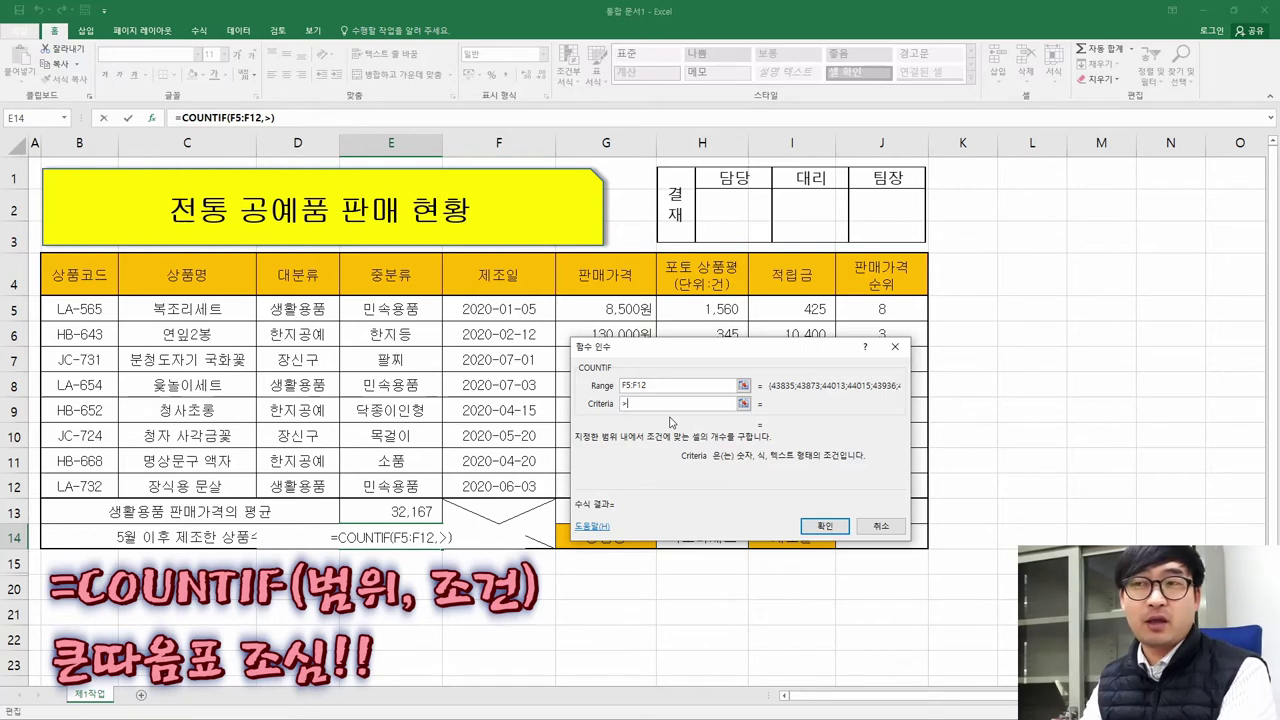
pyautogui.write('=')
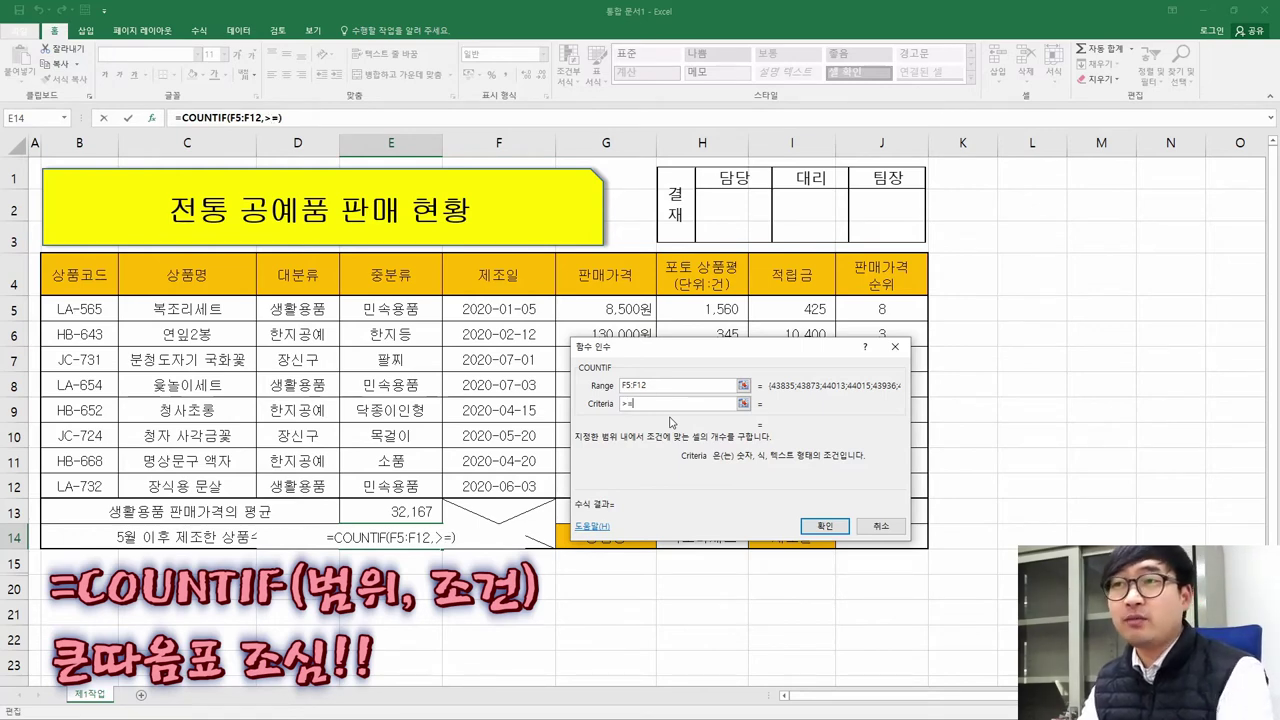
pyautogui.write('202')
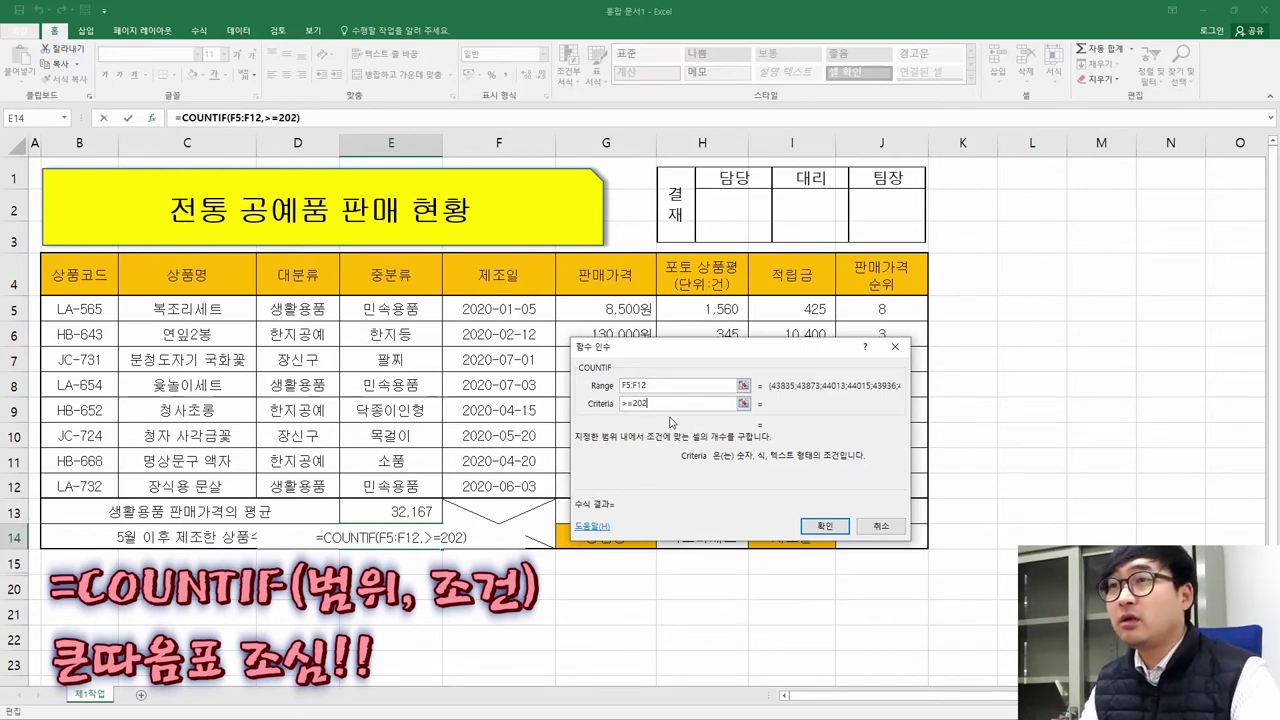
pyautogui.write('0-0')
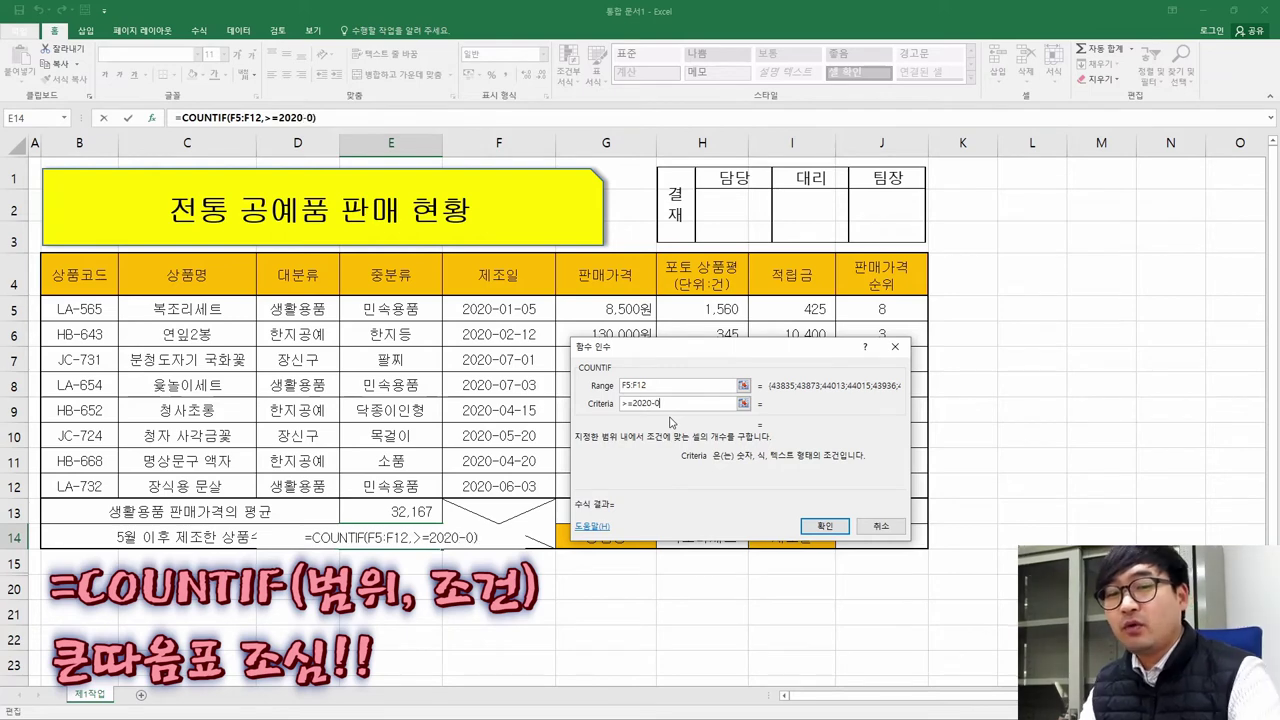
pyautogui.write('5-01')
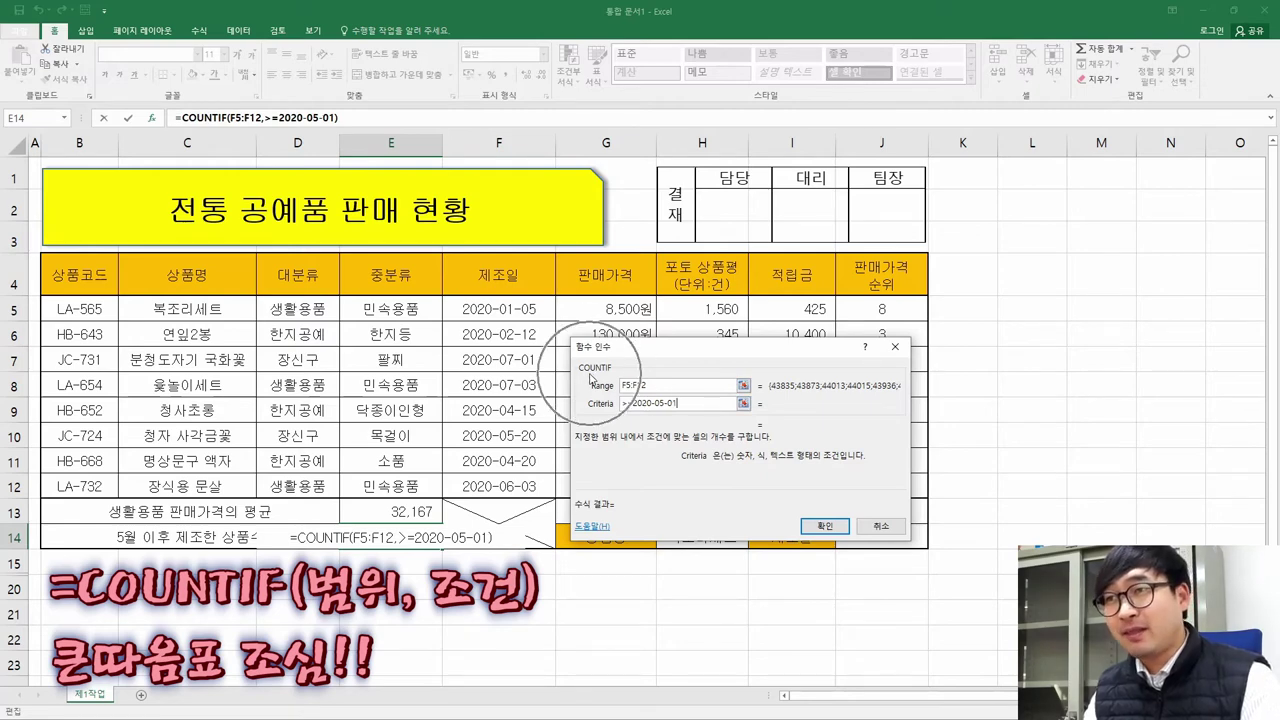
# Enclose the whole COUNTIF criterion in double quotes as ">=2020-05-01" and complete the E14 formula
pyautogui.write('">=')
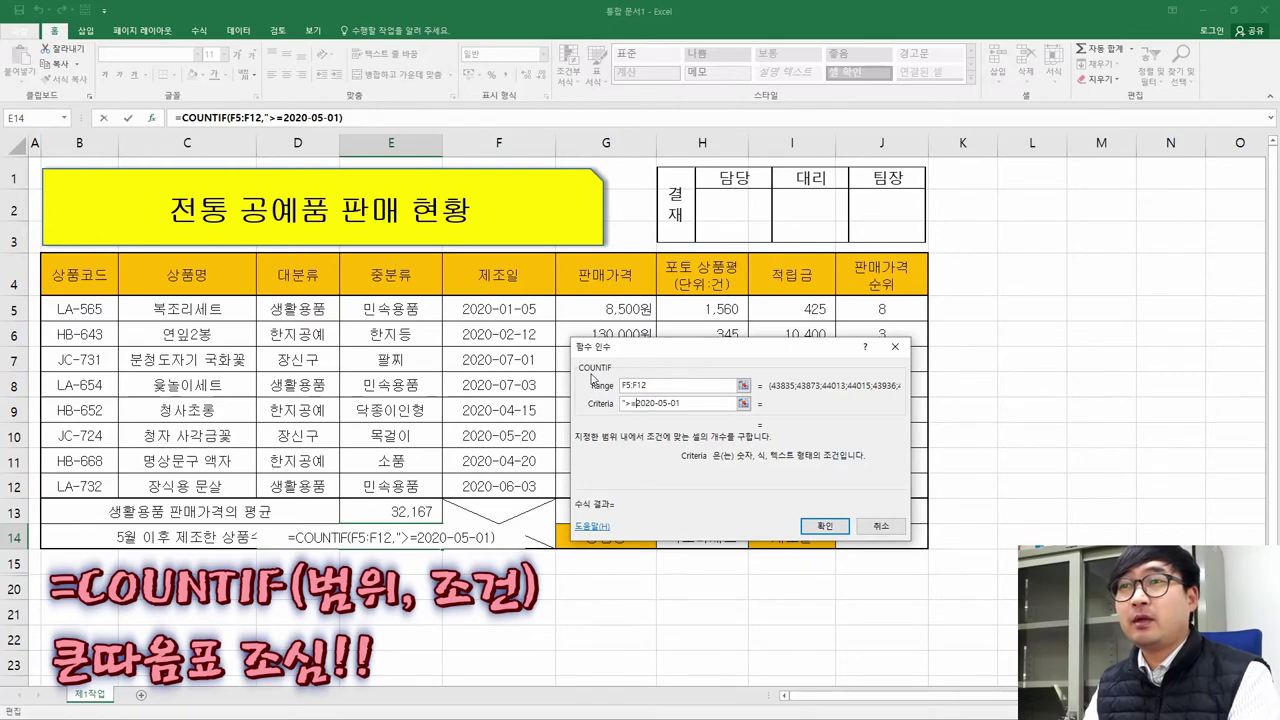
pyautogui.write('"')
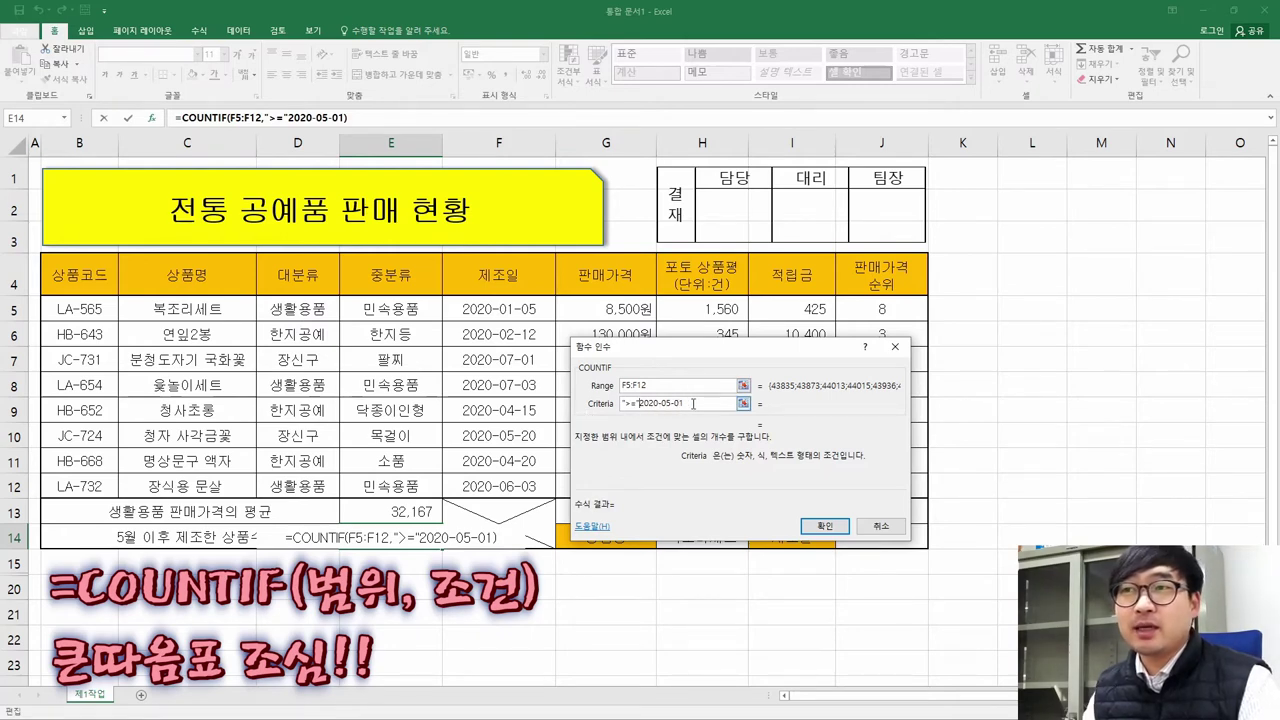
pyautogui.press('BackSpace')
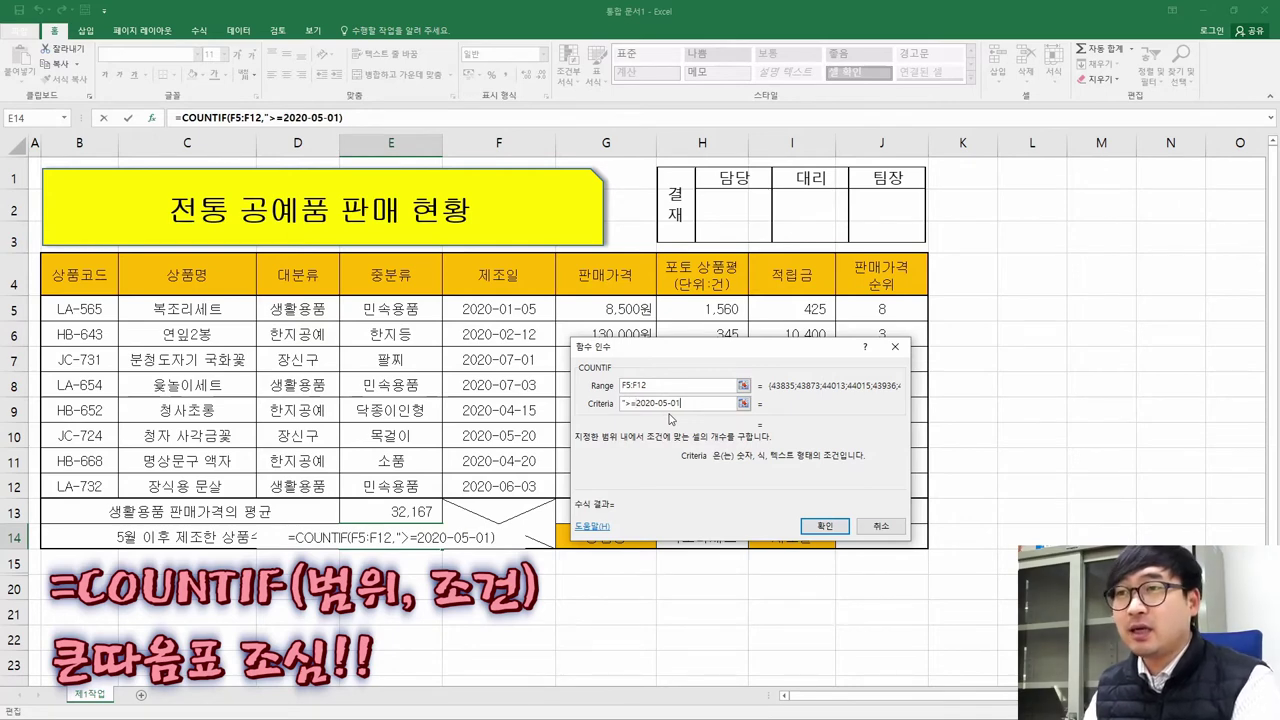
pyautogui.write('"')
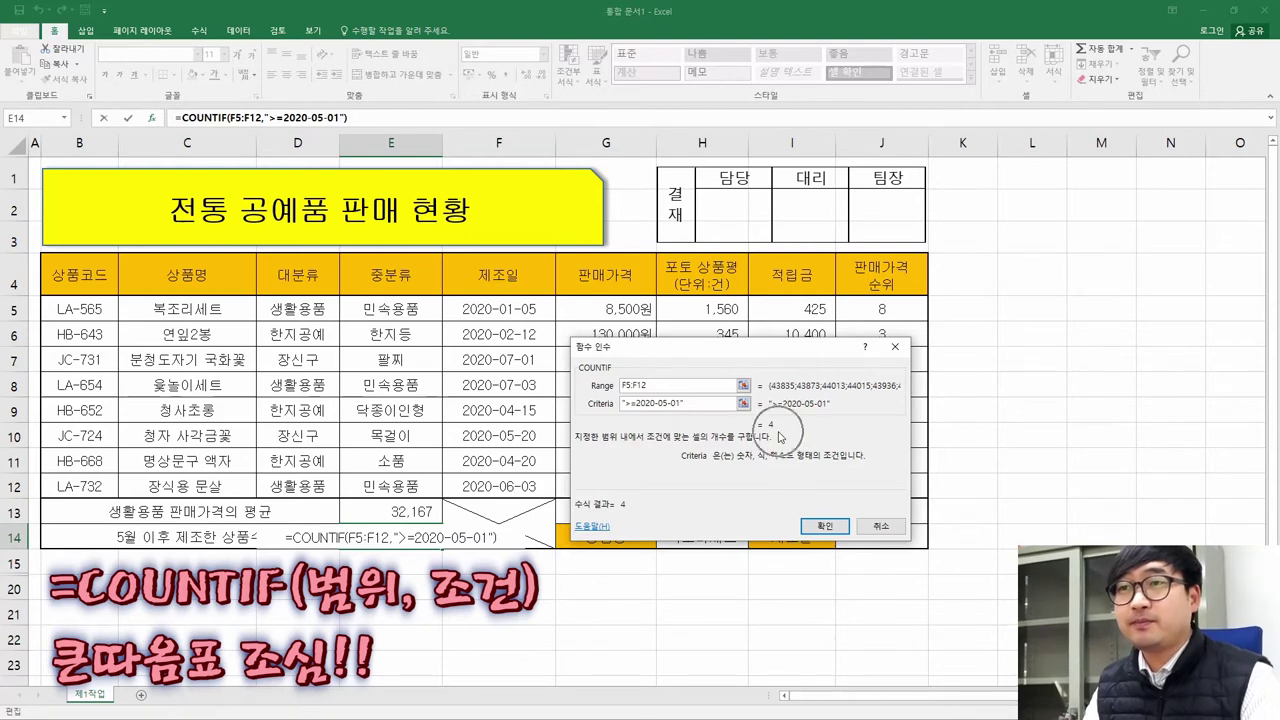
pyautogui.moveTo(636, 404); pyautogui.dragTo(679, 403)
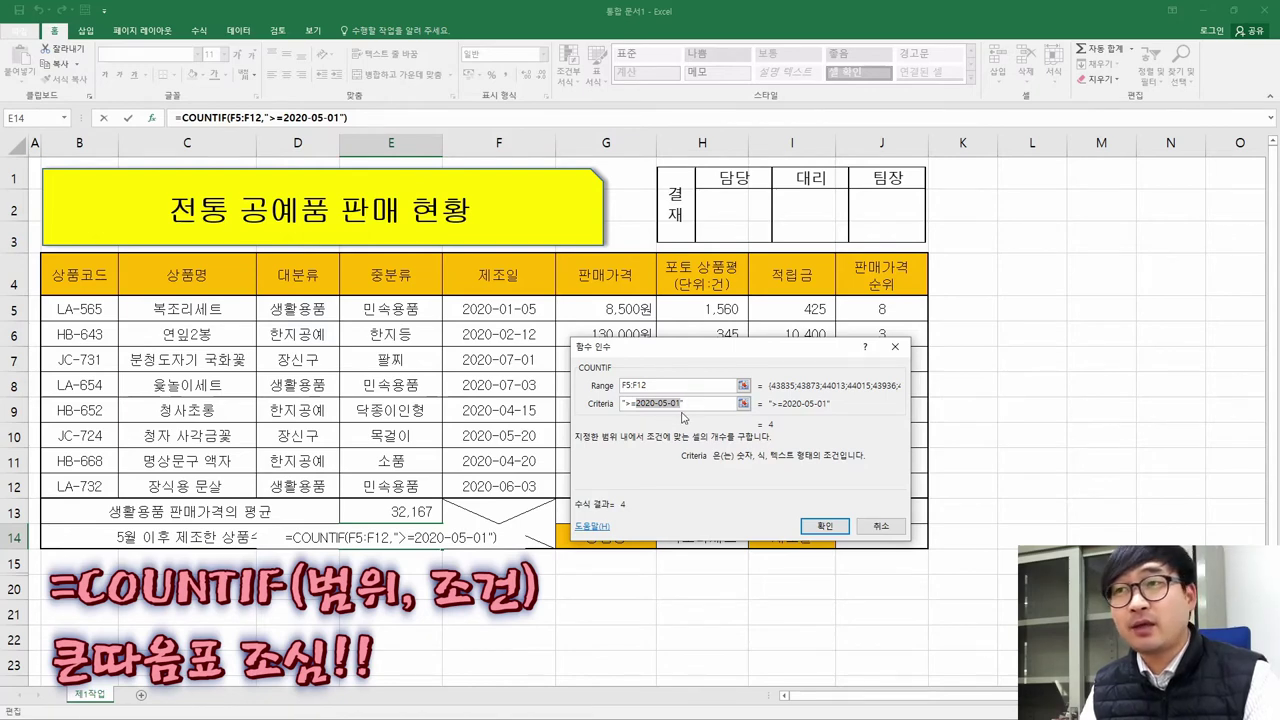
pyautogui.click(626, 404)
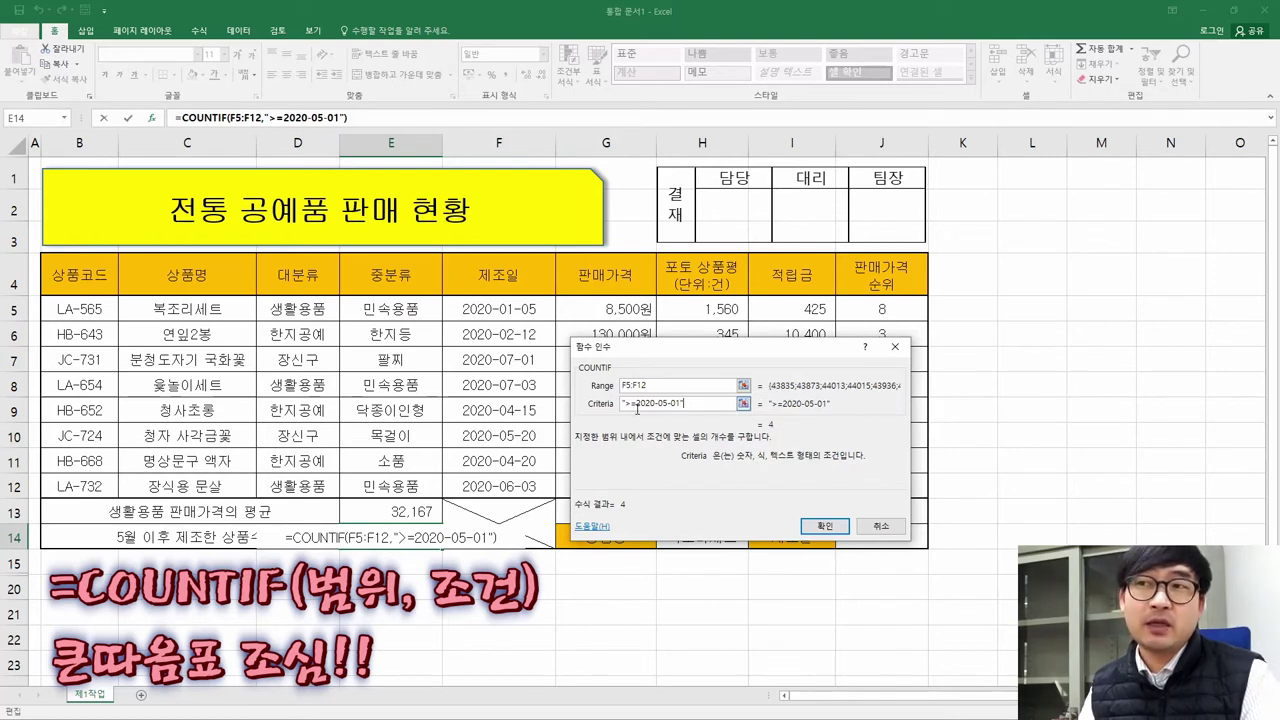
pyautogui.click(774, 436)
pyautogui.click(775, 440)
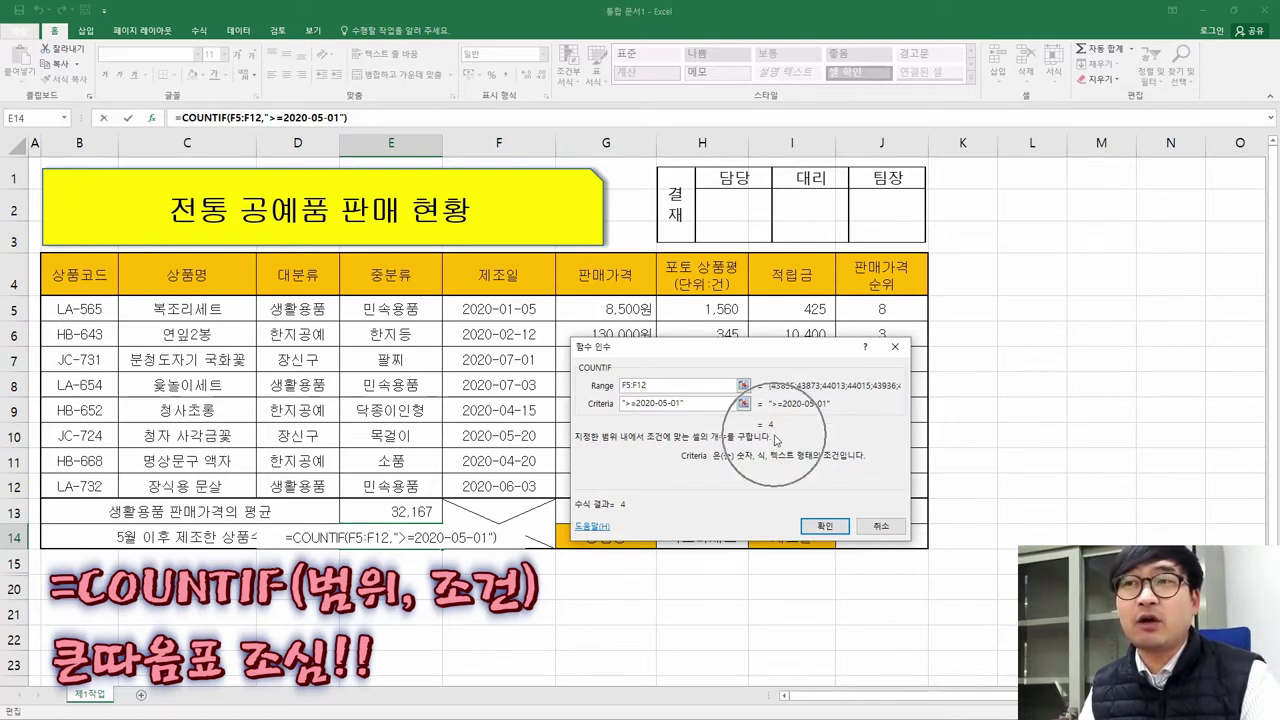
pyautogui.click(814, 527)
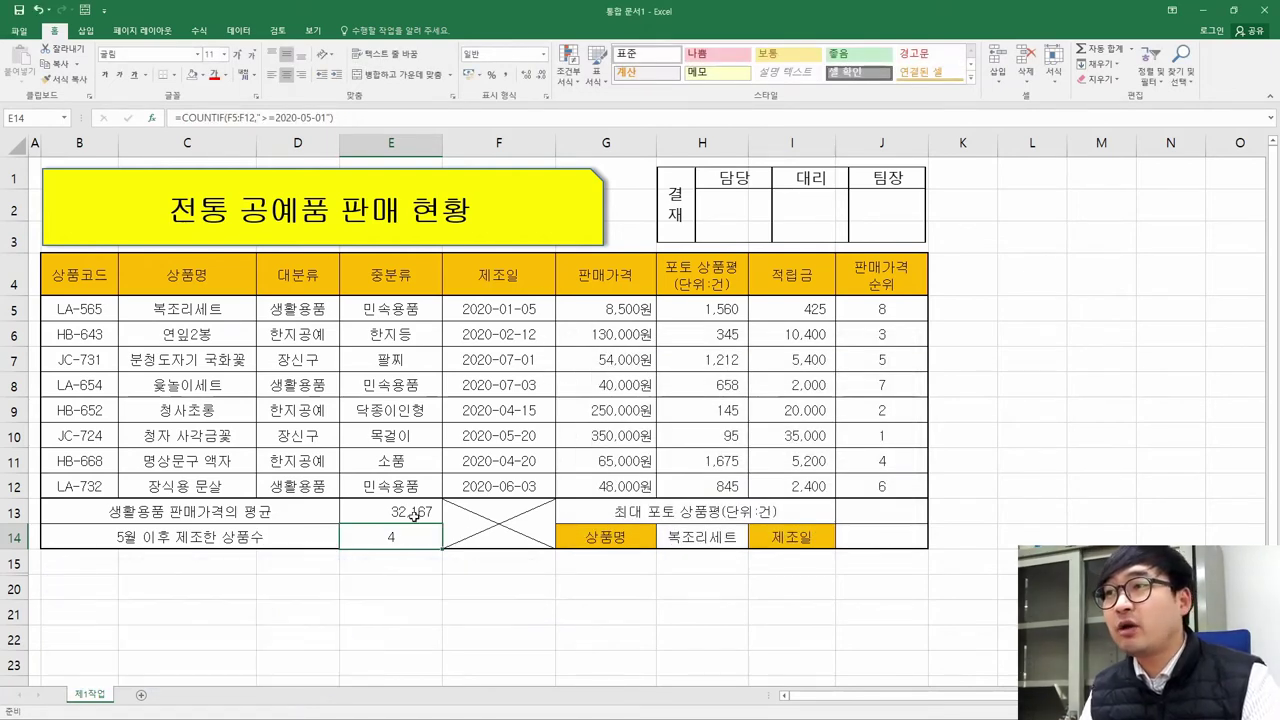
# Check the manufacture dates in F6:F12 one by one against the product count in E14
pyautogui.click(524, 335)
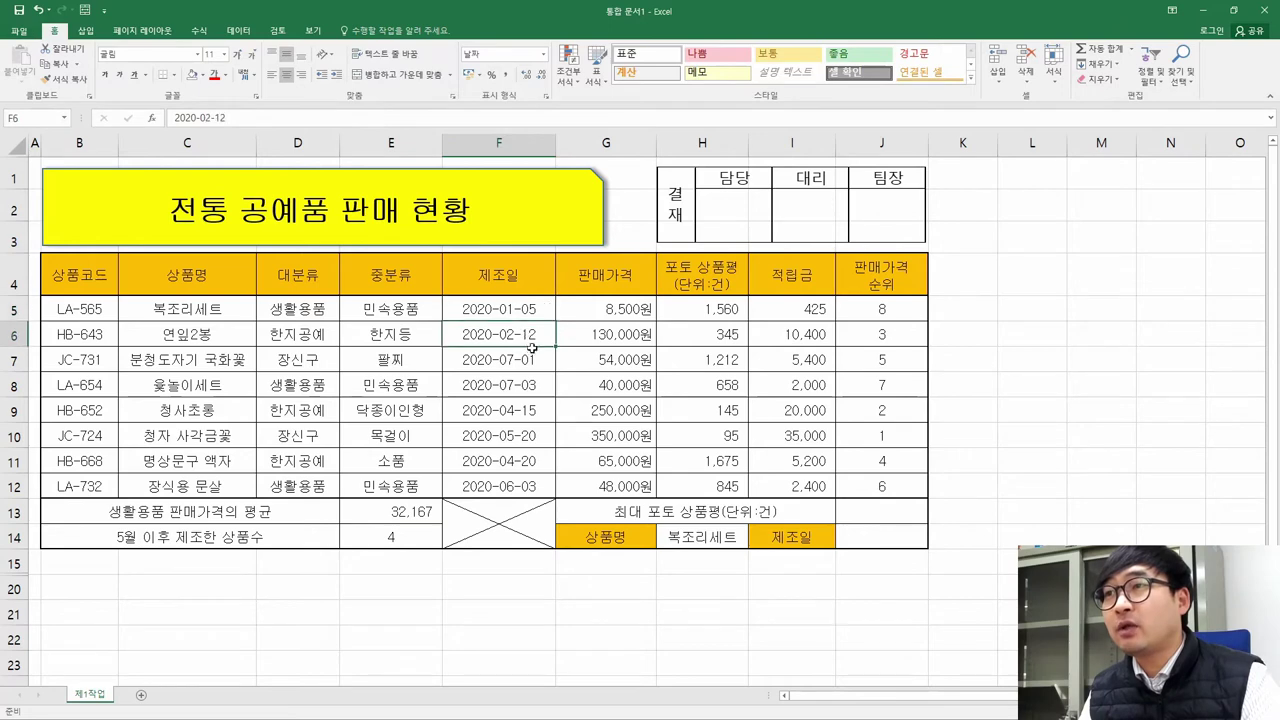
pyautogui.click(522, 360)
pyautogui.click(520, 385)
pyautogui.click(520, 410)
pyautogui.click(520, 438)
pyautogui.click(519, 462)
pyautogui.click(518, 487)
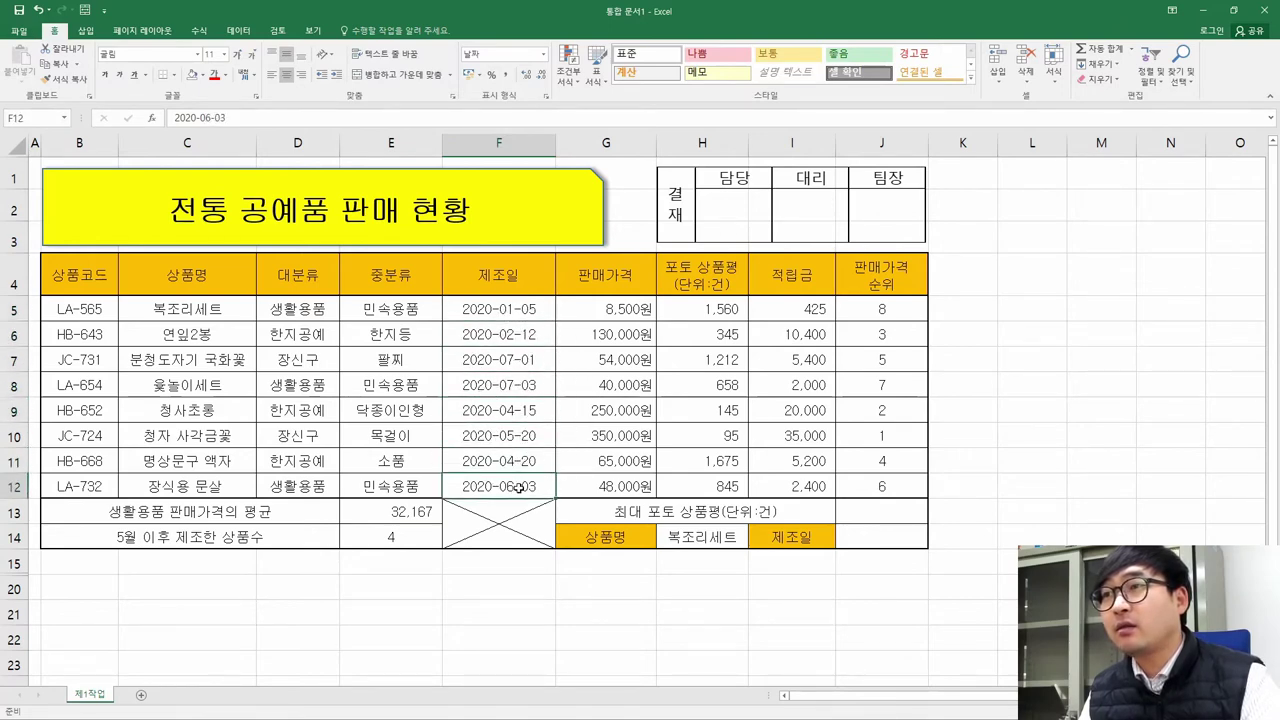
pyautogui.click(405, 543)
# Switch to the PDF in Acrobat Reader and examine how task (4) wants the unit attached, comparing it with the cell format and validation conditions
pyautogui.hotkey('alt', 'Tab')
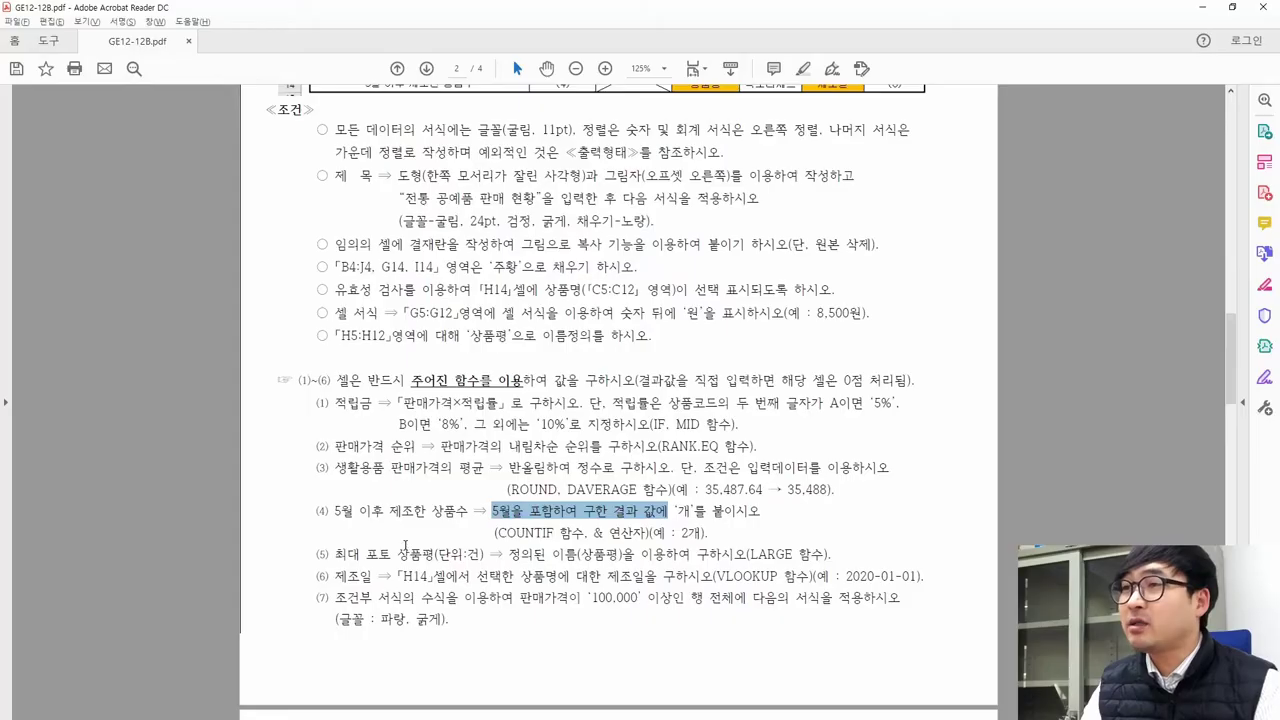
pyautogui.moveTo(582, 511); pyautogui.dragTo(703, 533)
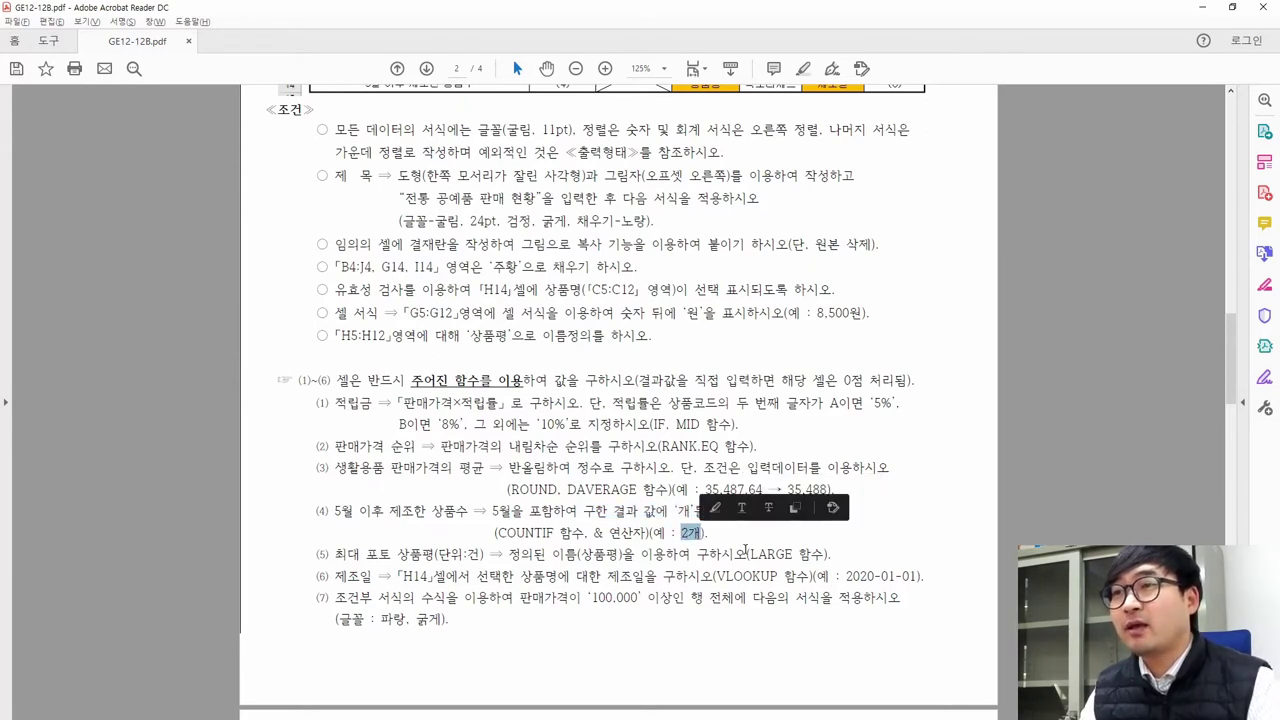
pyautogui.click(636, 531)
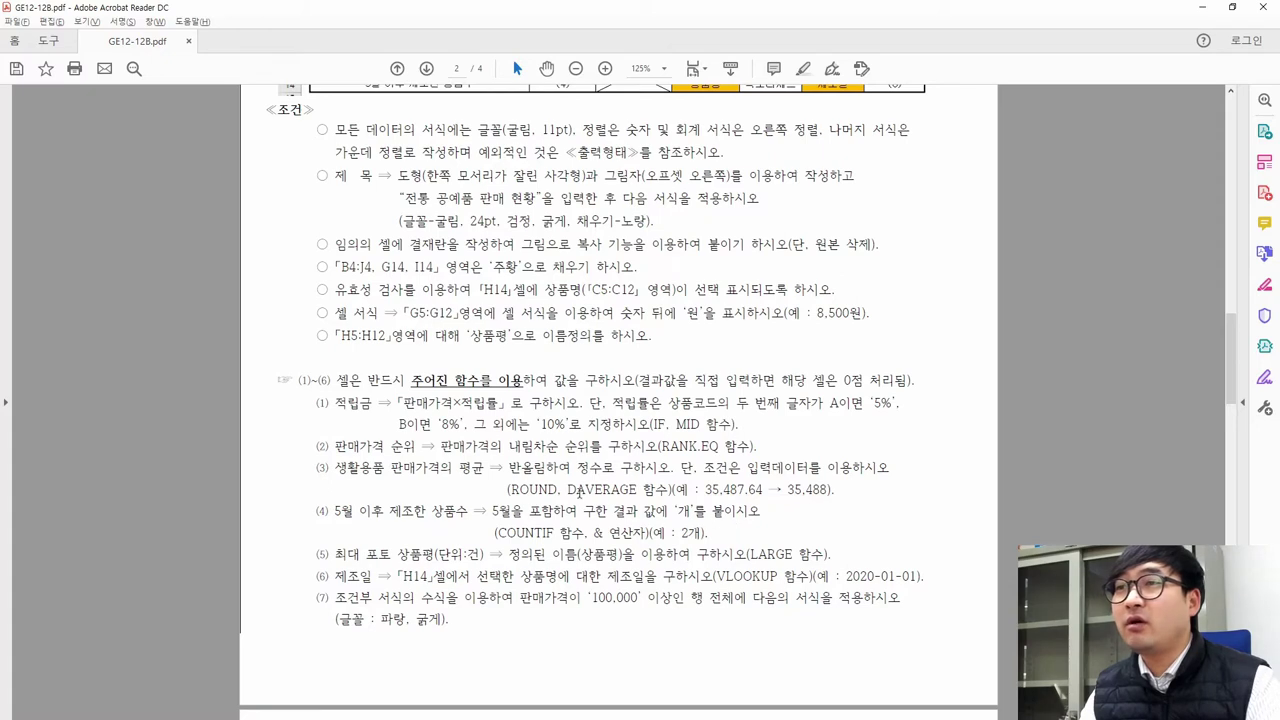
pyautogui.moveTo(612, 511); pyautogui.dragTo(760, 512)
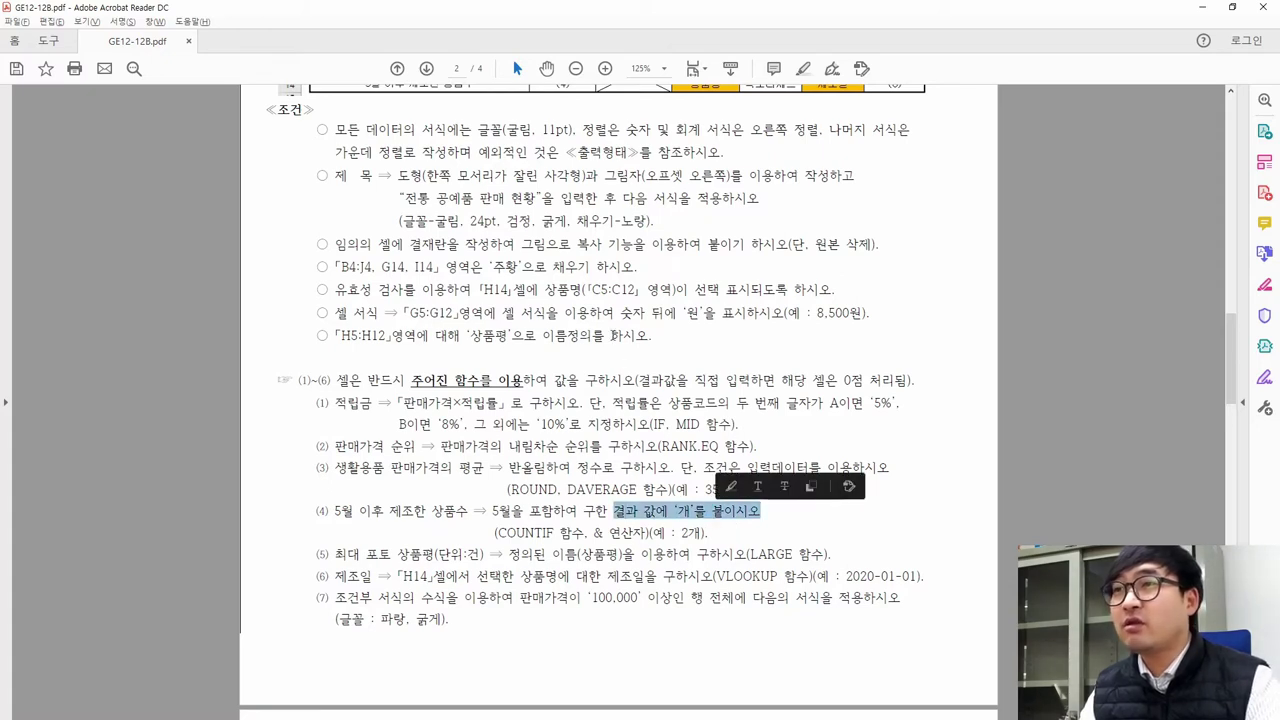
pyautogui.moveTo(727, 290); pyautogui.dragTo(473, 298)
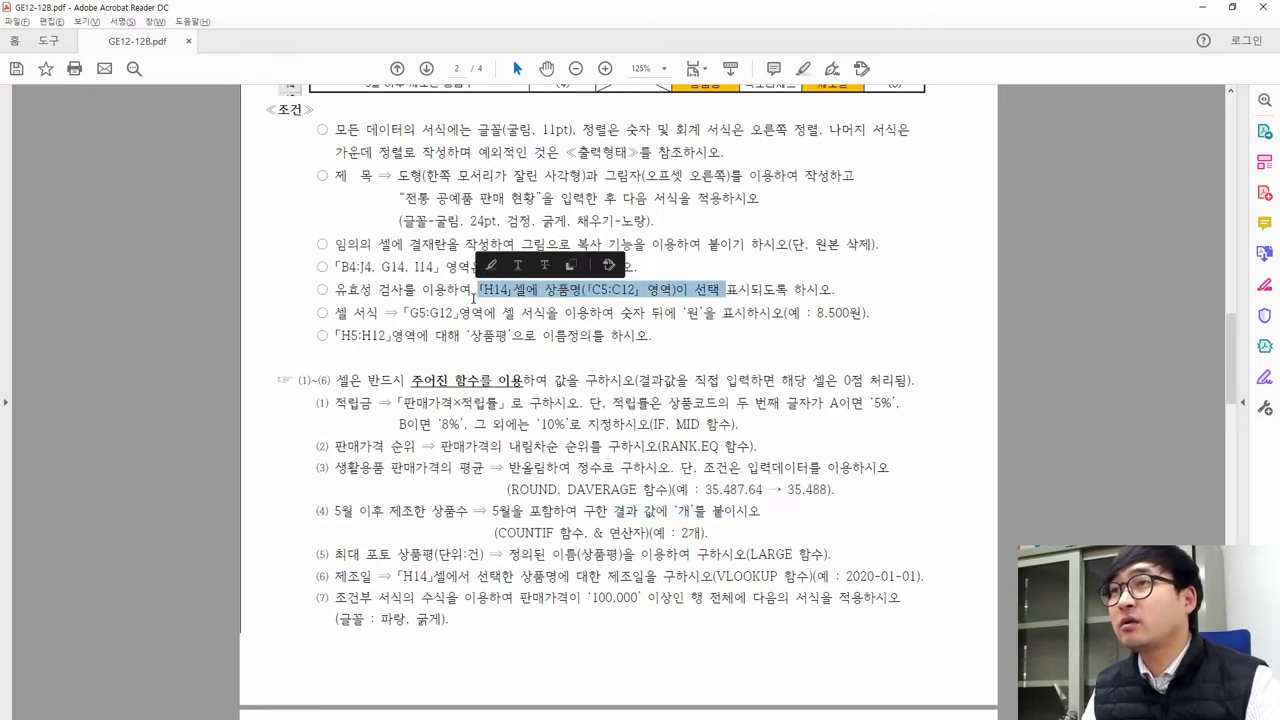
pyautogui.moveTo(664, 313); pyautogui.dragTo(507, 318)
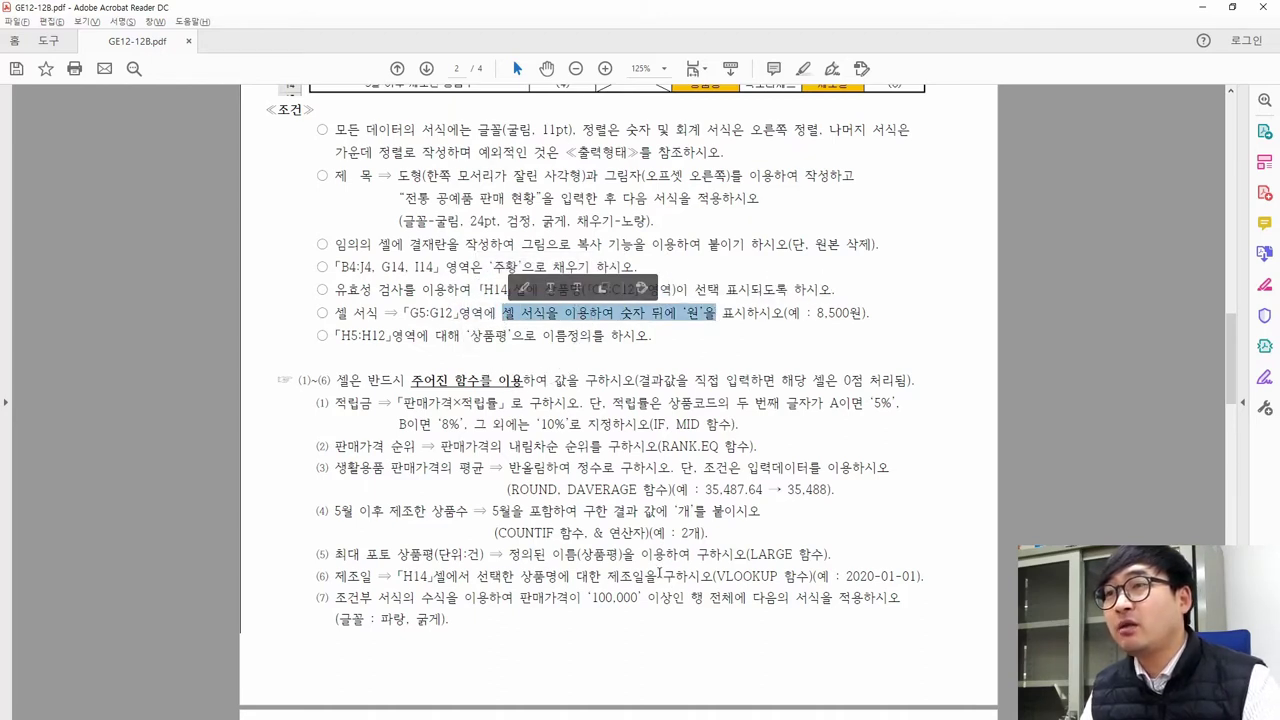
pyautogui.click(667, 511)
pyautogui.moveTo(593, 532); pyautogui.dragTo(646, 533)
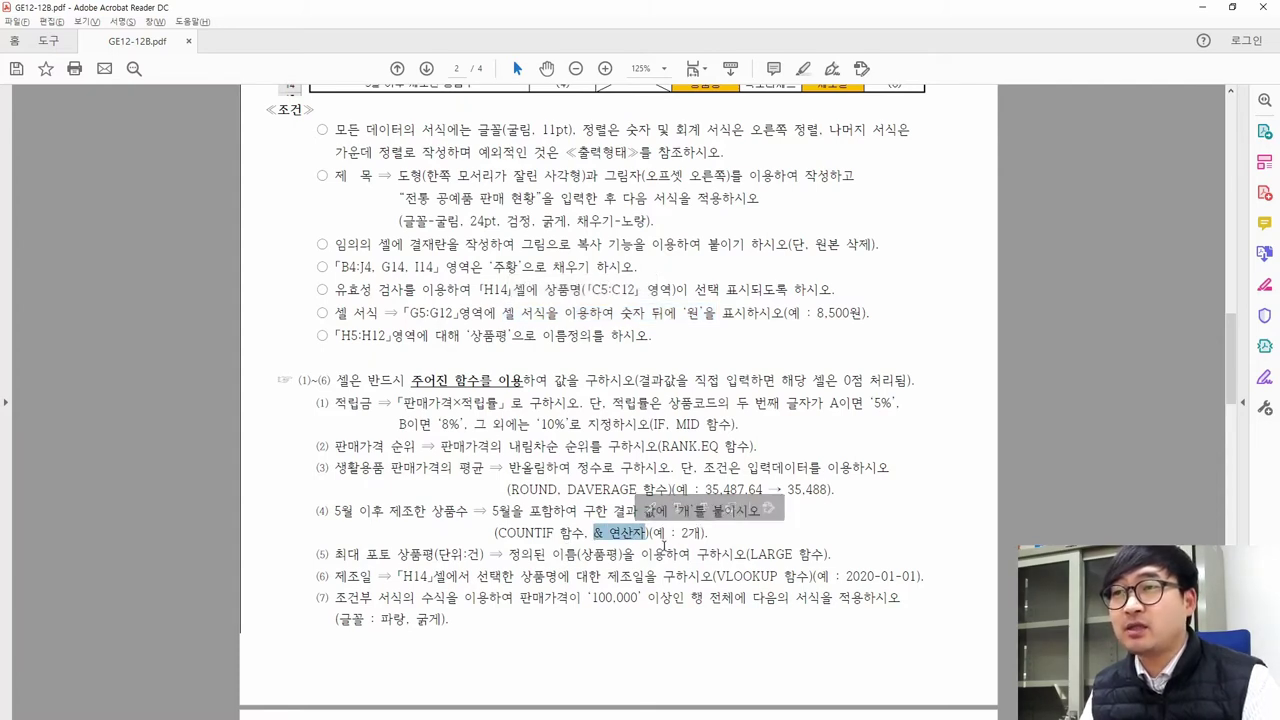
pyautogui.click(634, 535)
# Switch back to Excel and append &"개" to the end of the COUNTIF formula in E14
pyautogui.hotkey('alt', 'Tab')
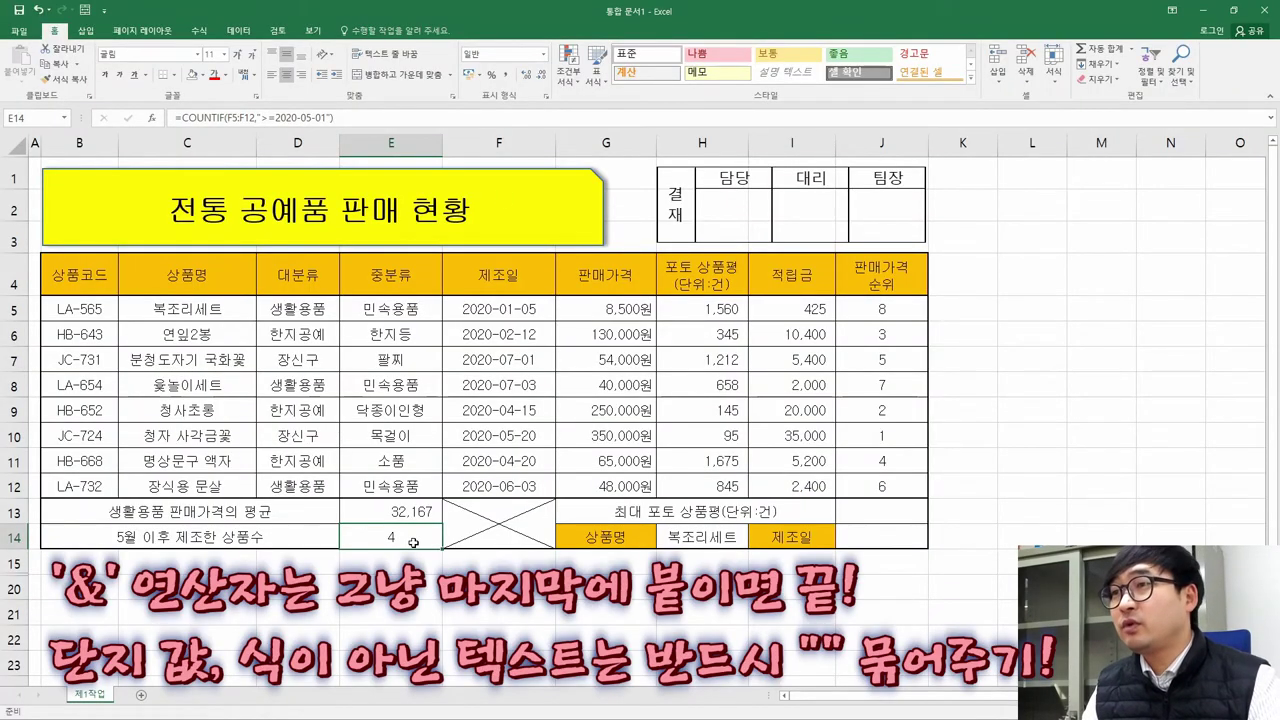
pyautogui.click(355, 115)
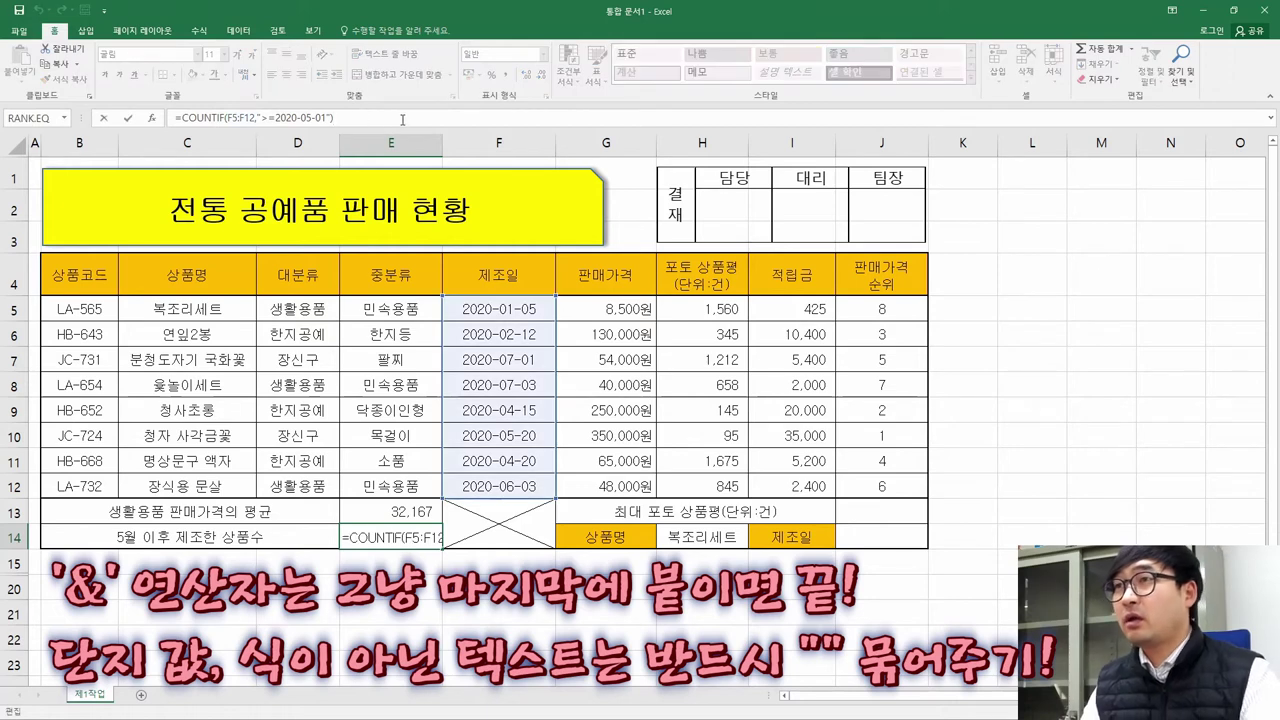
pyautogui.click(405, 118)
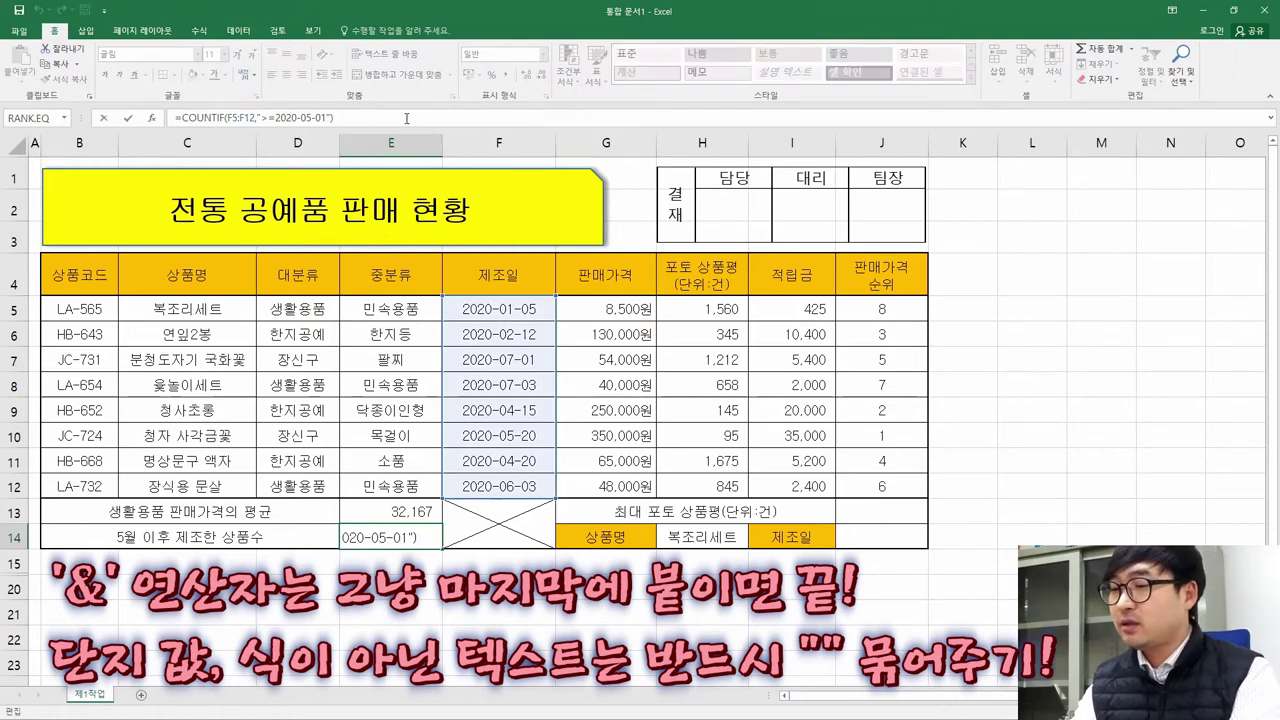
pyautogui.write('&')
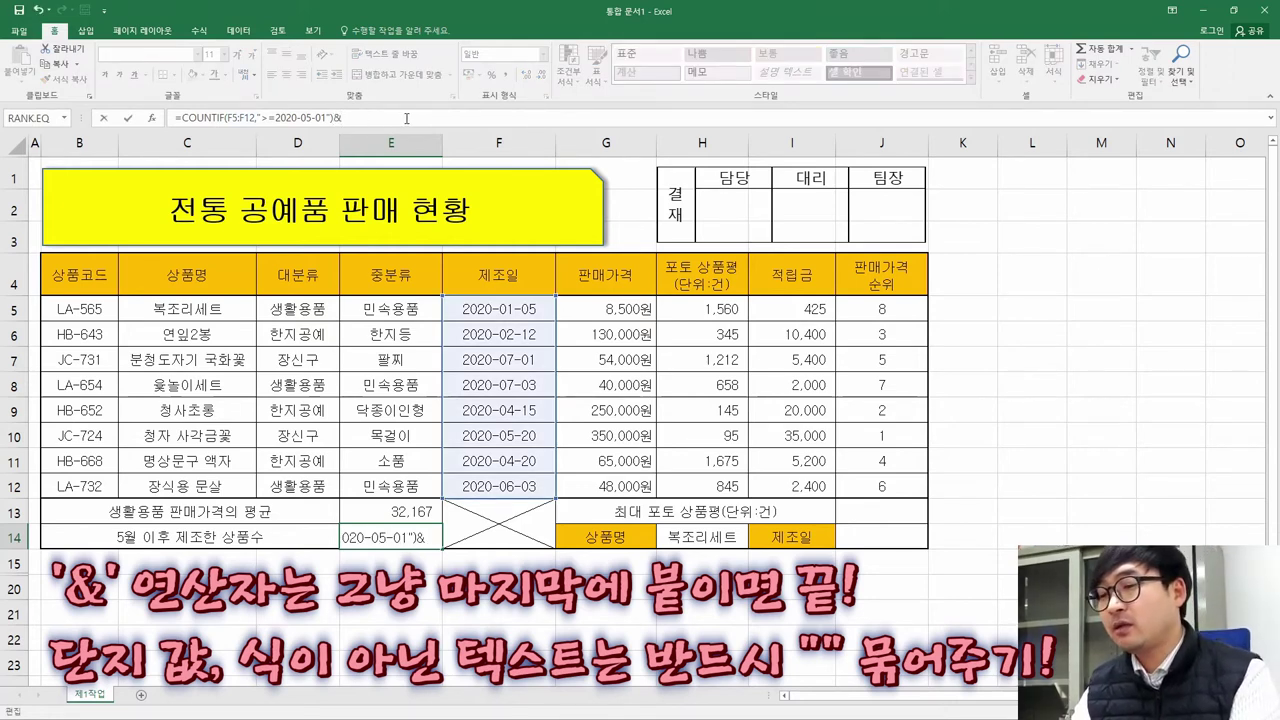
pyautogui.write('개')
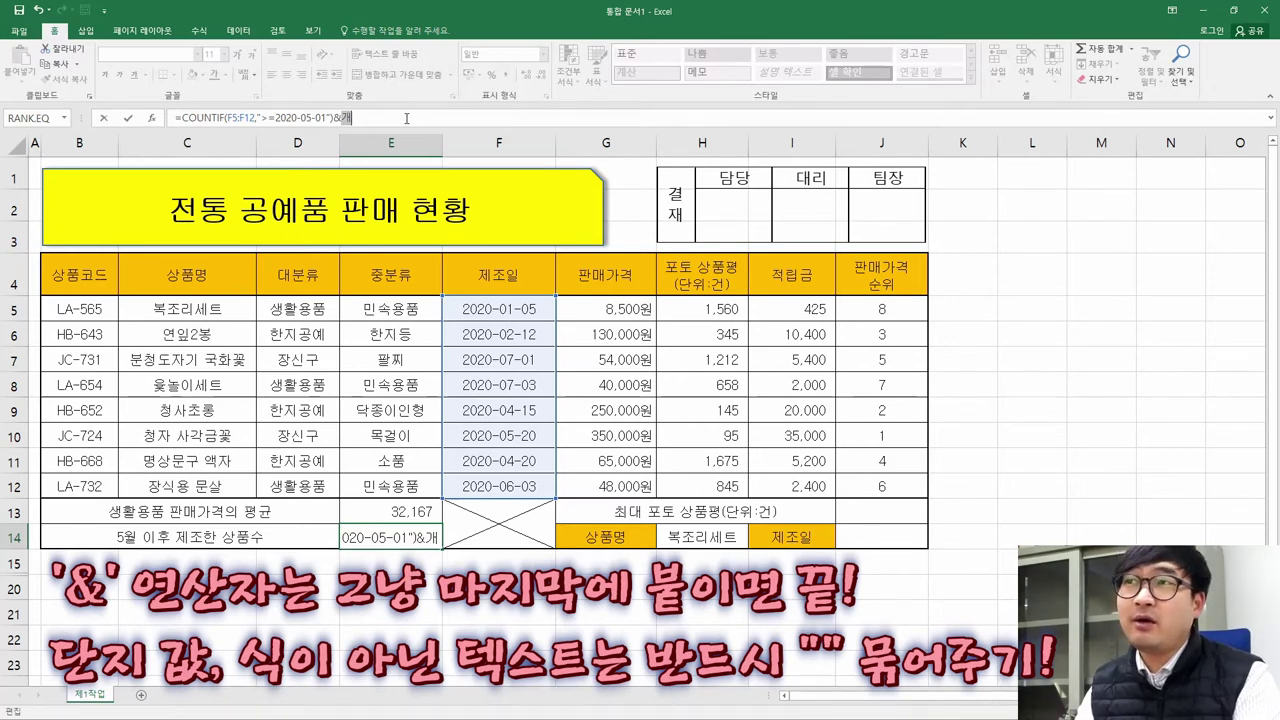
pyautogui.press('Left')
pyautogui.write('"')
pyautogui.press('Right')
pyautogui.write('"')
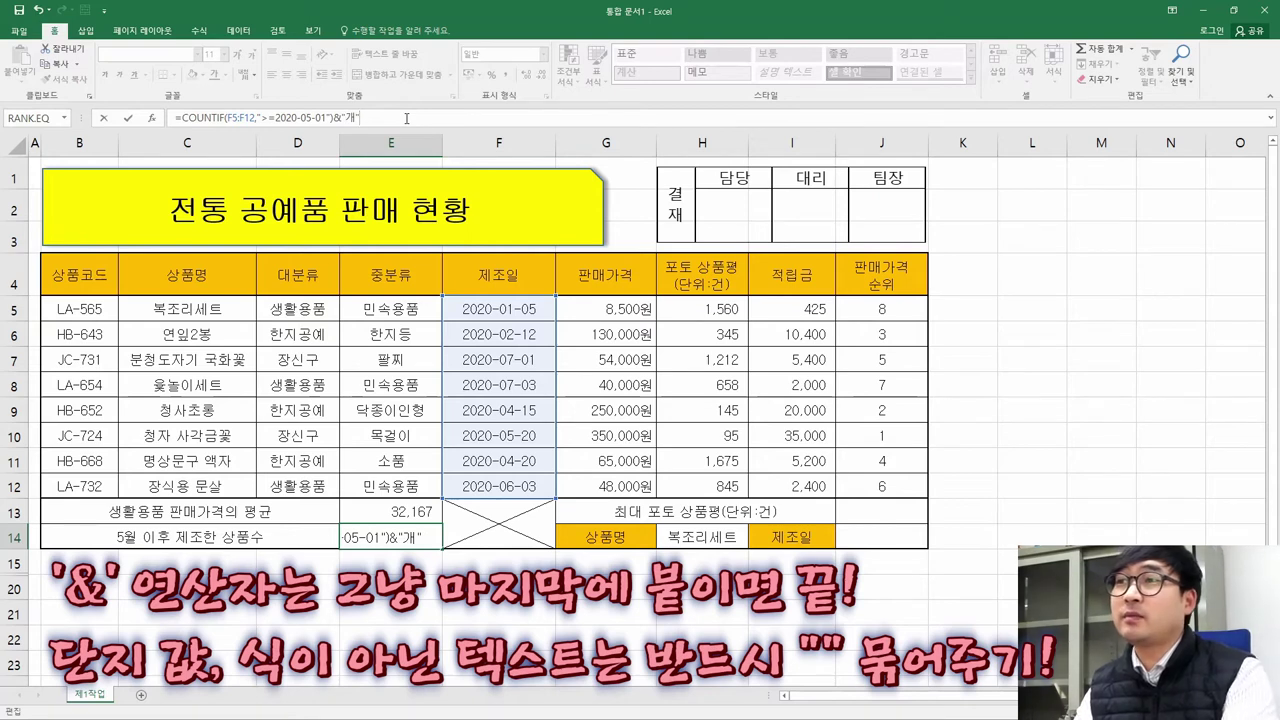
pyautogui.hotkey('ctrl', 'Return')
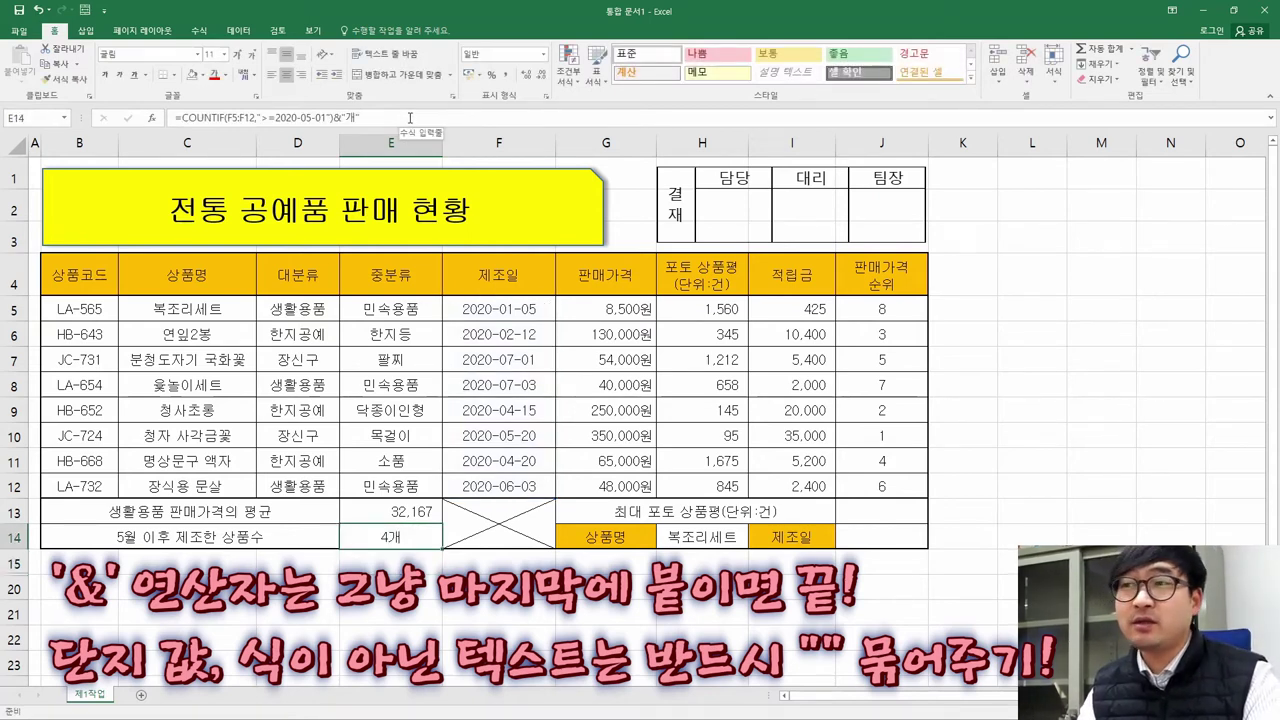
# Read the title of task (5) in the Acrobat Reader PDF, and return to Excel to look for the largest photo review value in H5:H12
pyautogui.hotkey('alt', 'Tab')
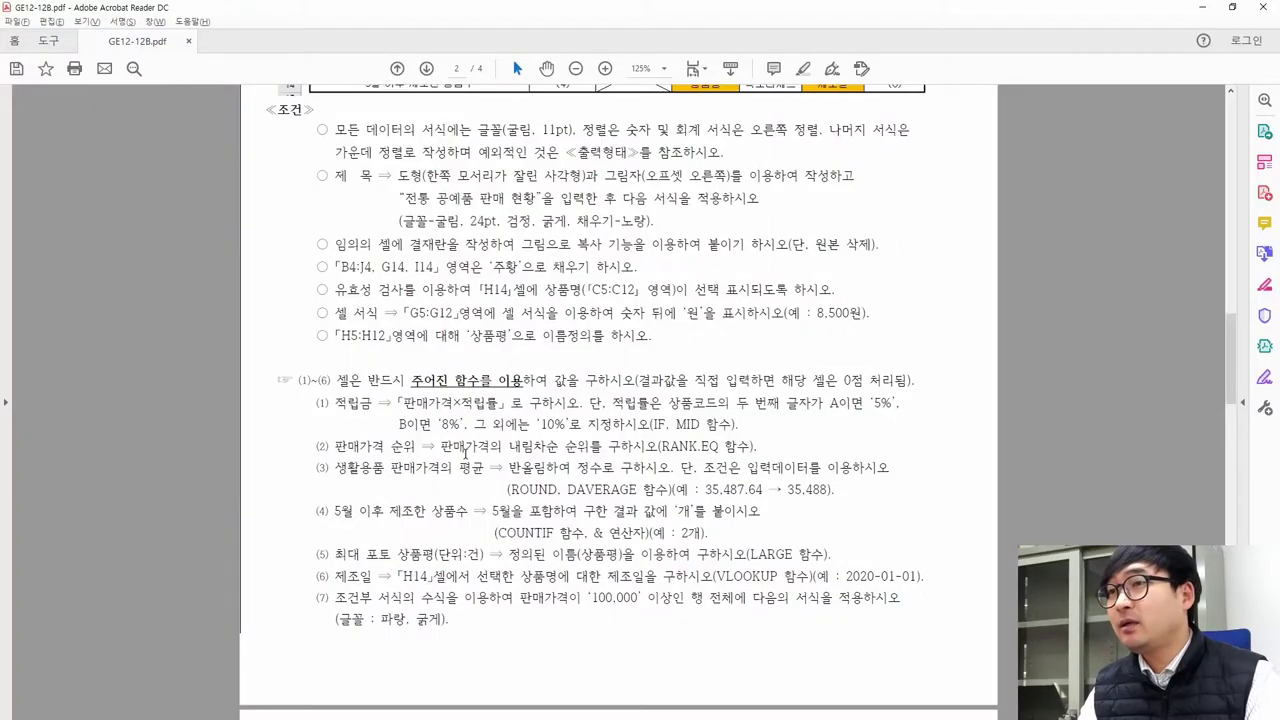
pyautogui.moveTo(336, 554); pyautogui.dragTo(483, 559)
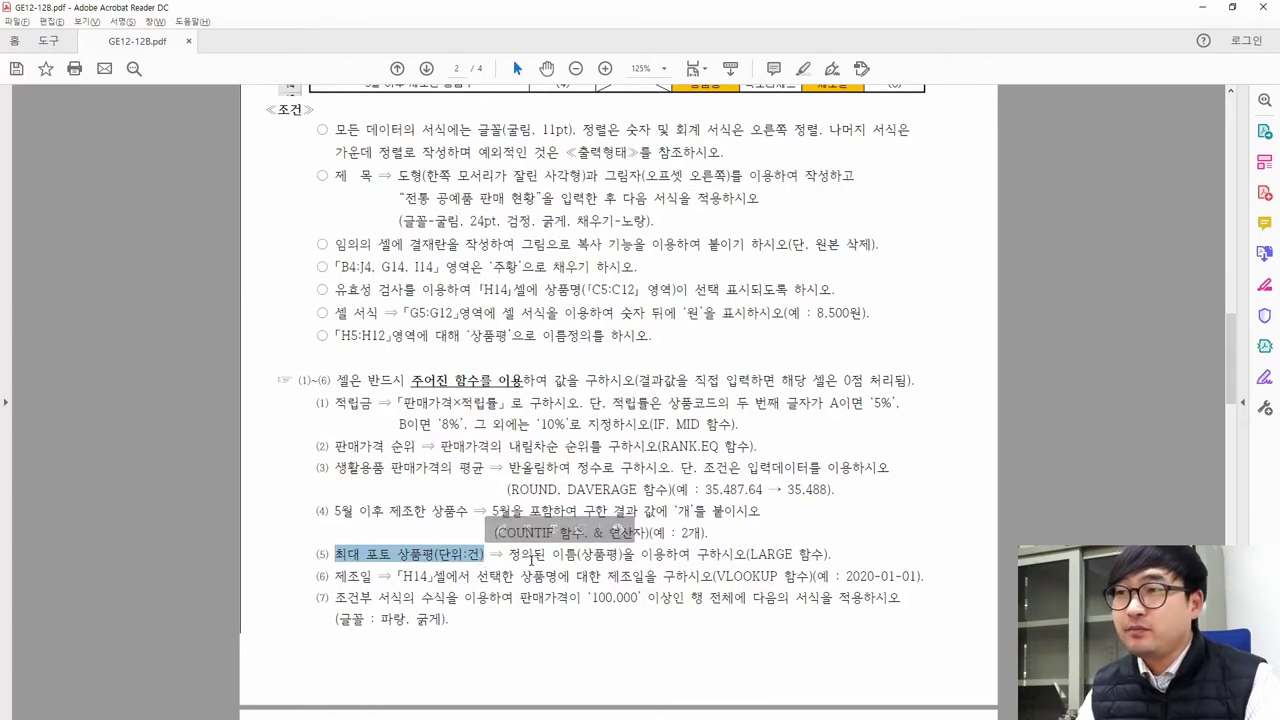
pyautogui.hotkey('alt', 'Tab')
pyautogui.click(712, 516)
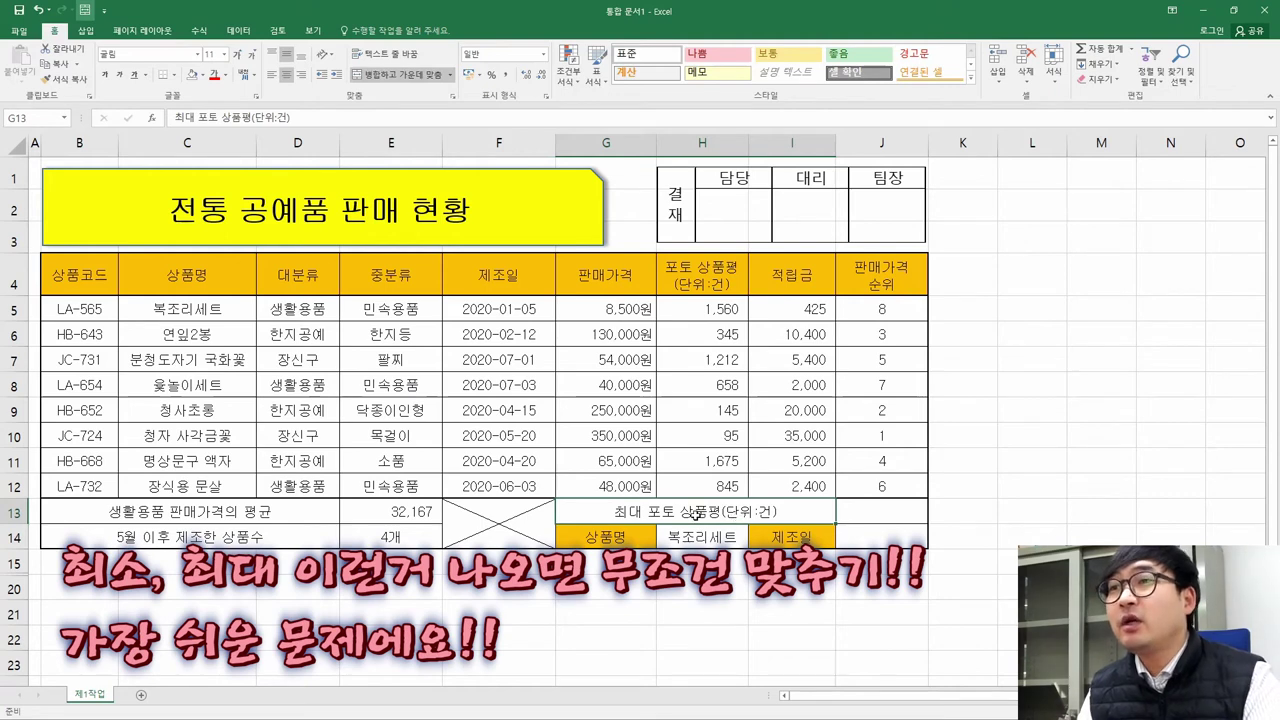
pyautogui.moveTo(706, 311); pyautogui.dragTo(707, 487)
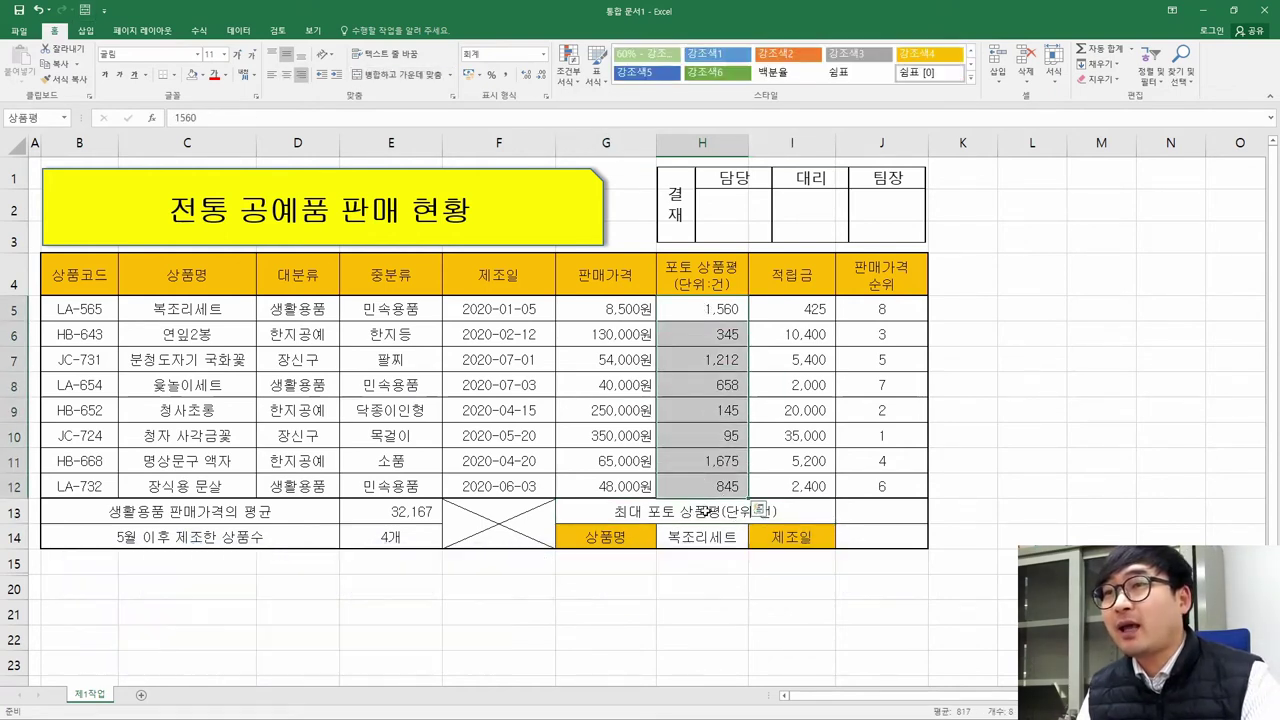
pyautogui.click(720, 476)
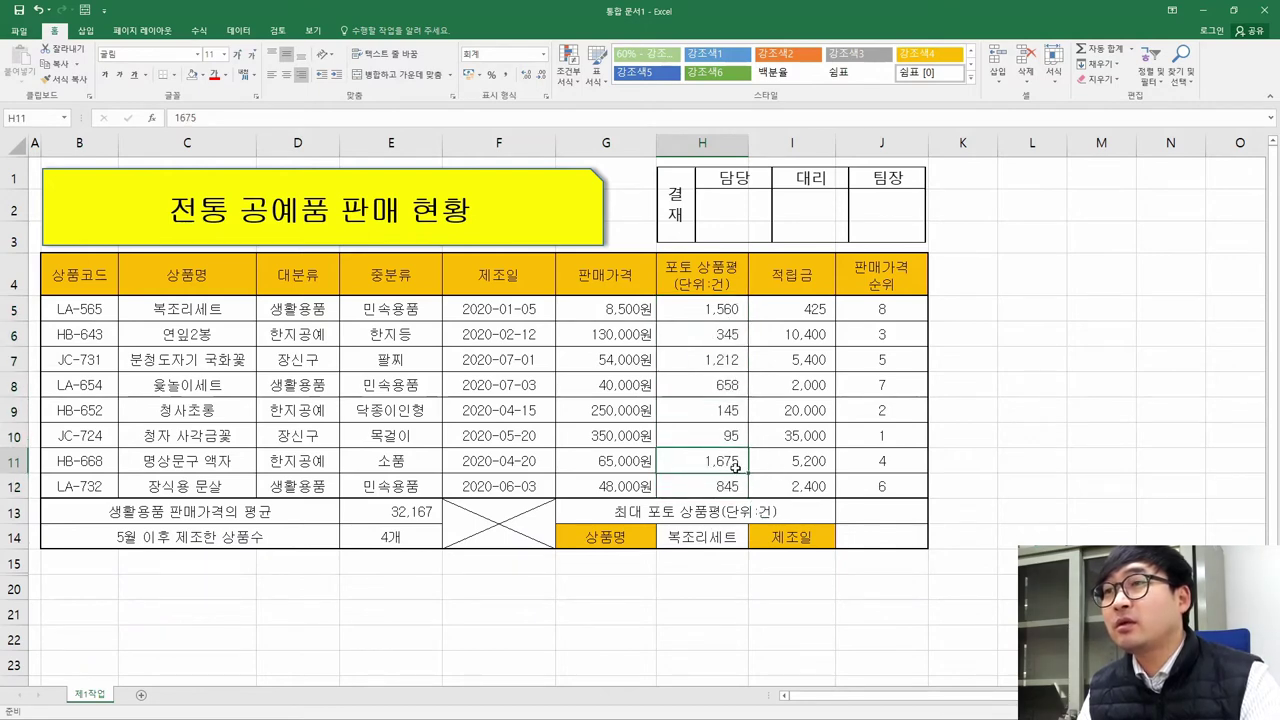
pyautogui.click(872, 506)
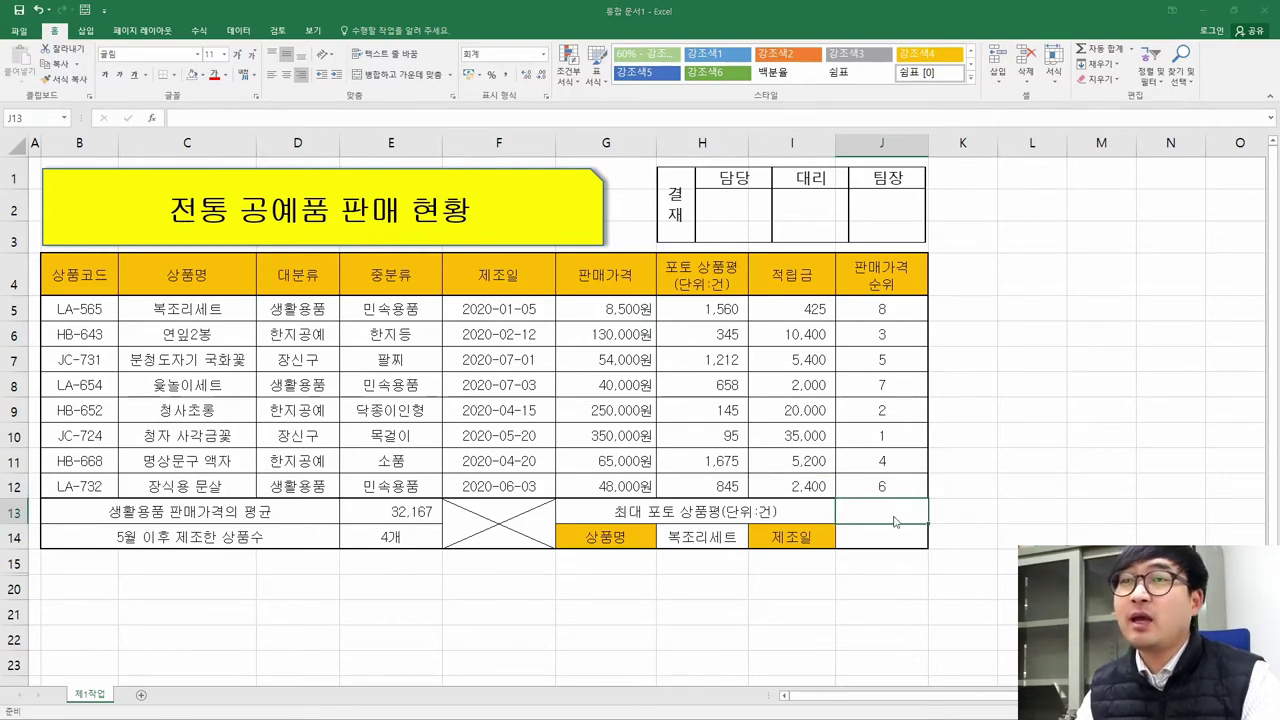
# Switch to the PDF in Acrobat Reader and examine which defined name and function task (5) requires
pyautogui.hotkey('alt', 'Tab')
pyautogui.moveTo(694, 380); pyautogui.dragTo(862, 380)
pyautogui.press('Escape')
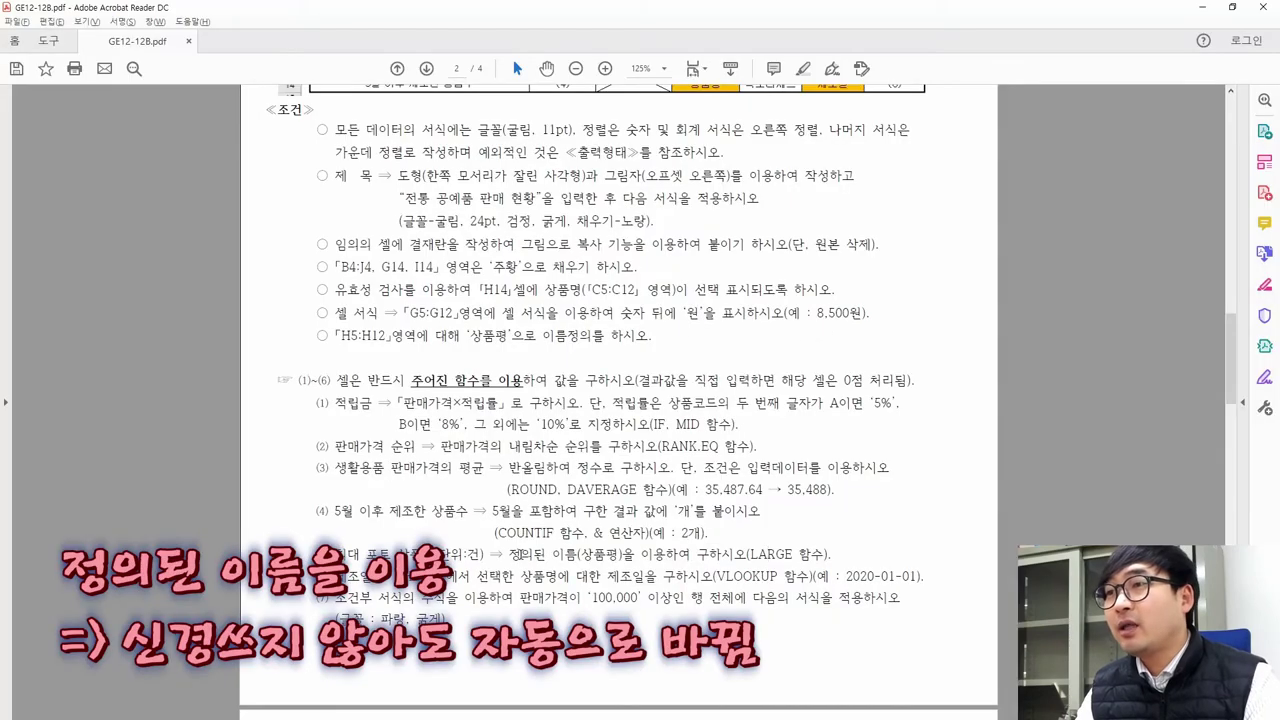
pyautogui.moveTo(510, 554); pyautogui.dragTo(706, 562)
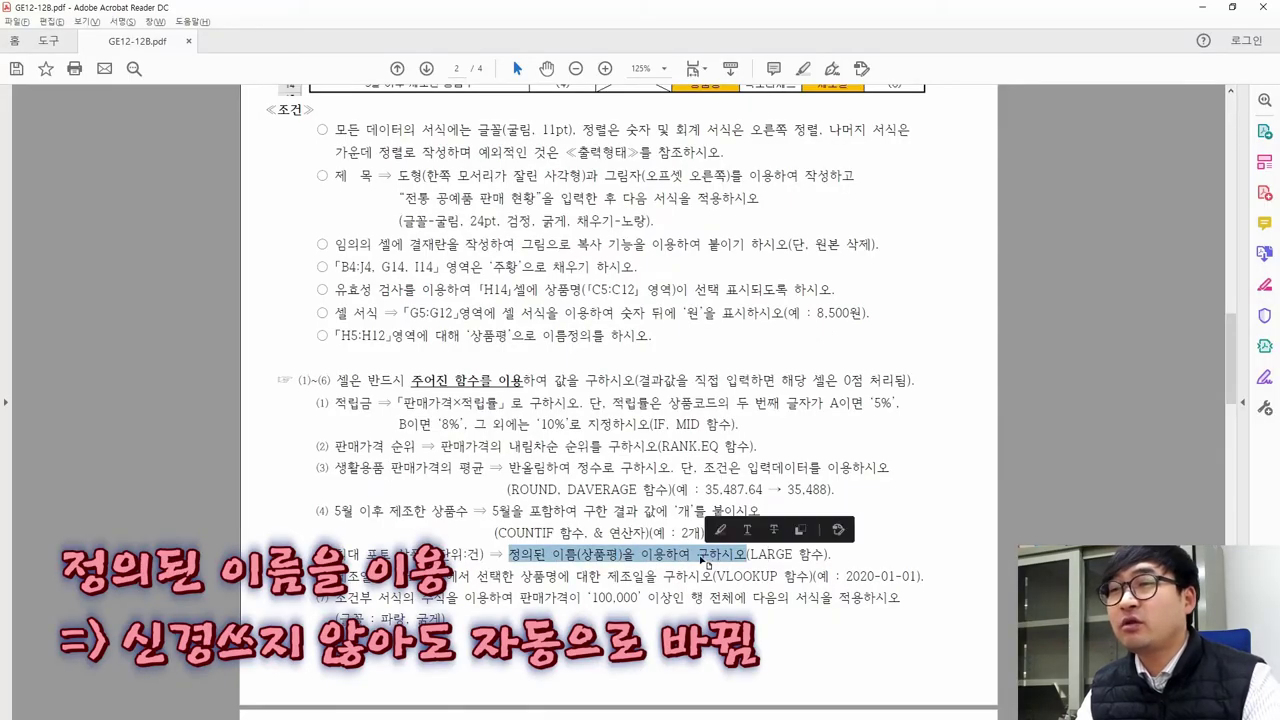
pyautogui.click(632, 566)
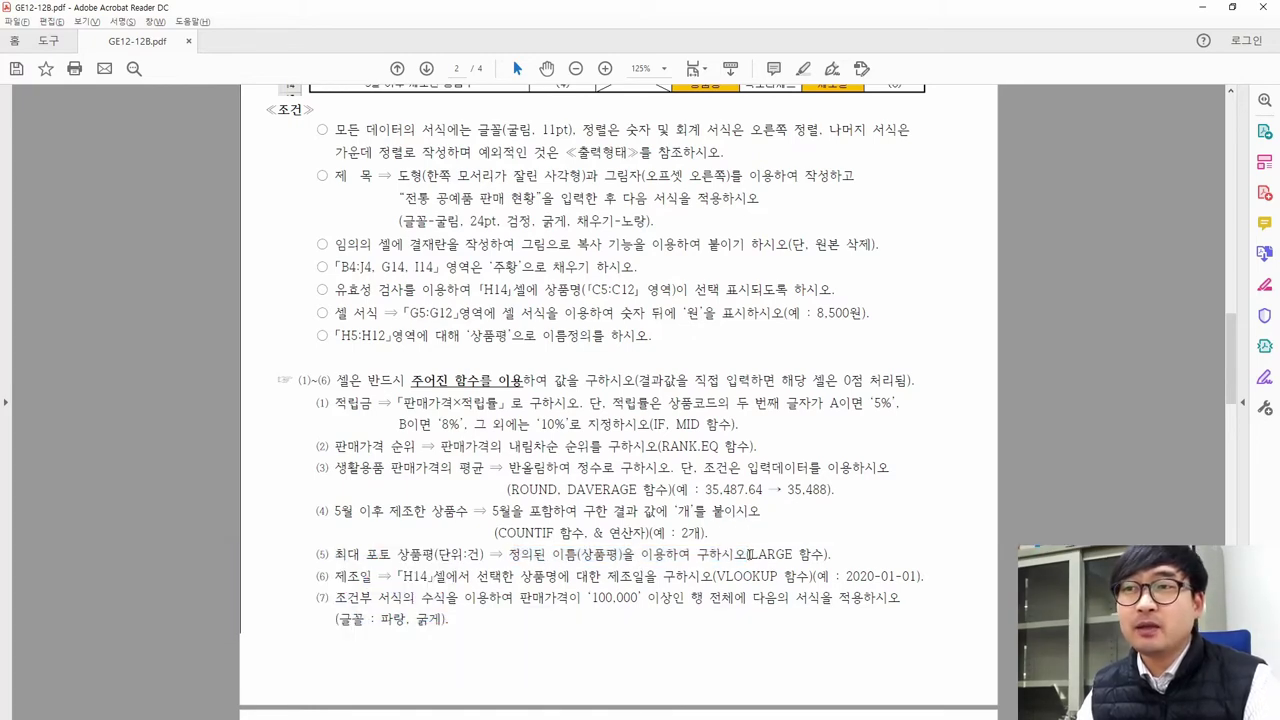
pyautogui.moveTo(770, 553); pyautogui.dragTo(772, 553)
# Switch back to Excel, start a LARGE formula in J13 and open its function arguments
pyautogui.hotkey('alt', 'Tab')
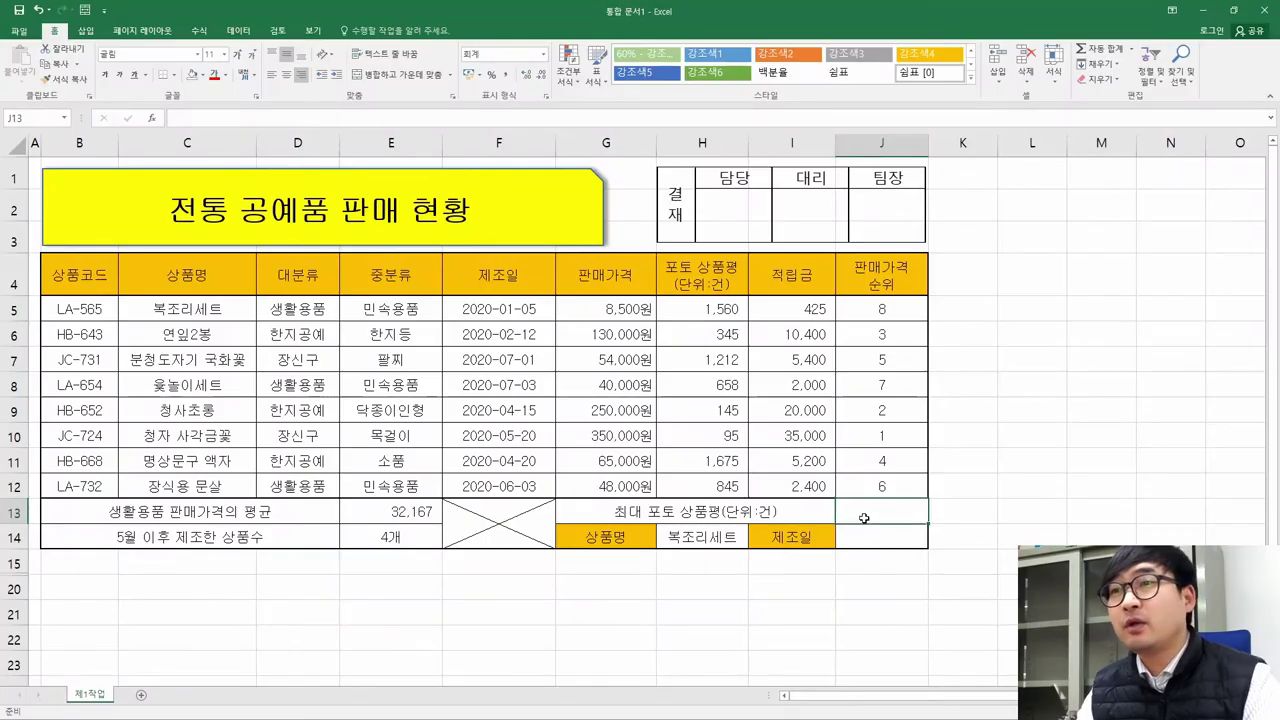
pyautogui.write('=')
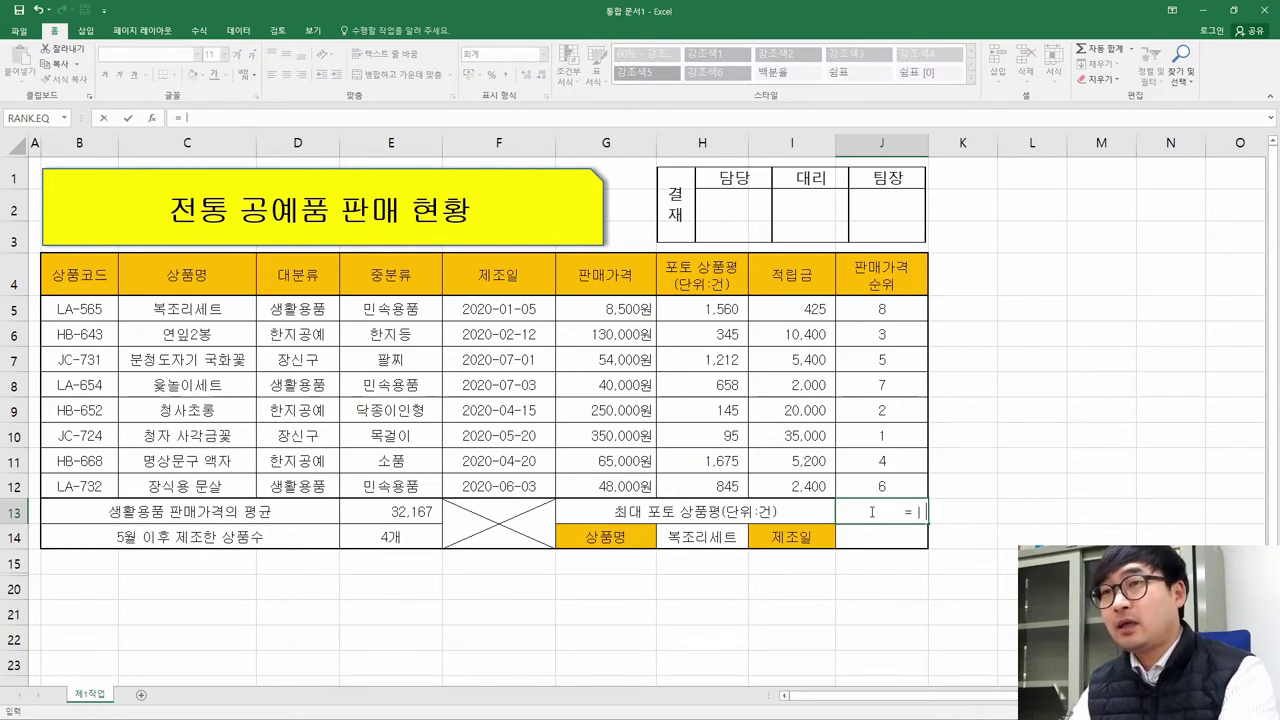
pyautogui.write('LA')
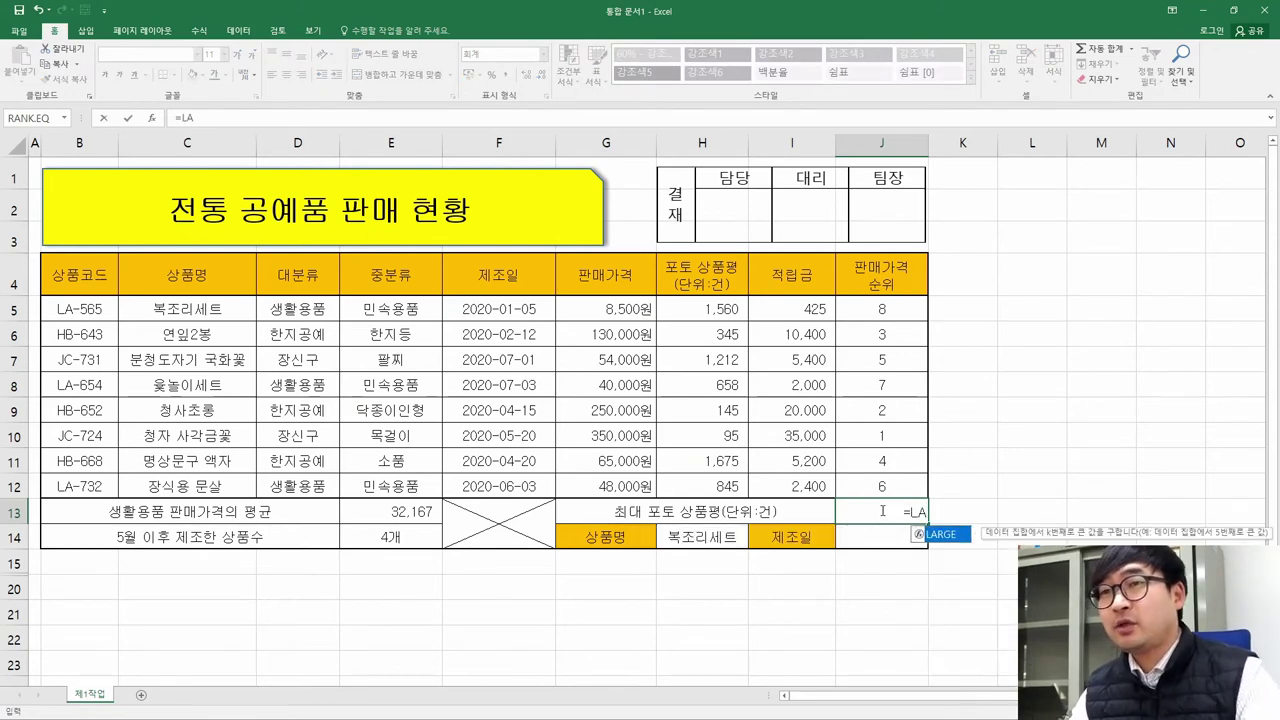
pyautogui.doubleClick(950, 535)
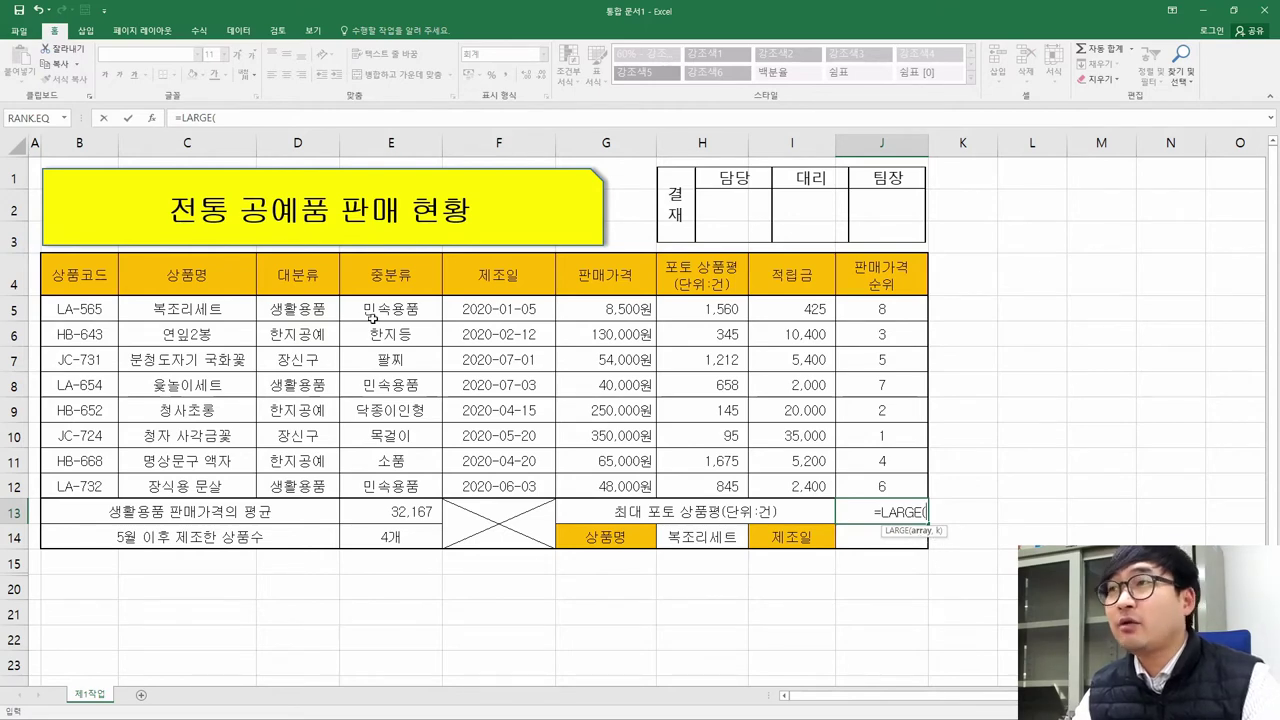
pyautogui.click(152, 117)
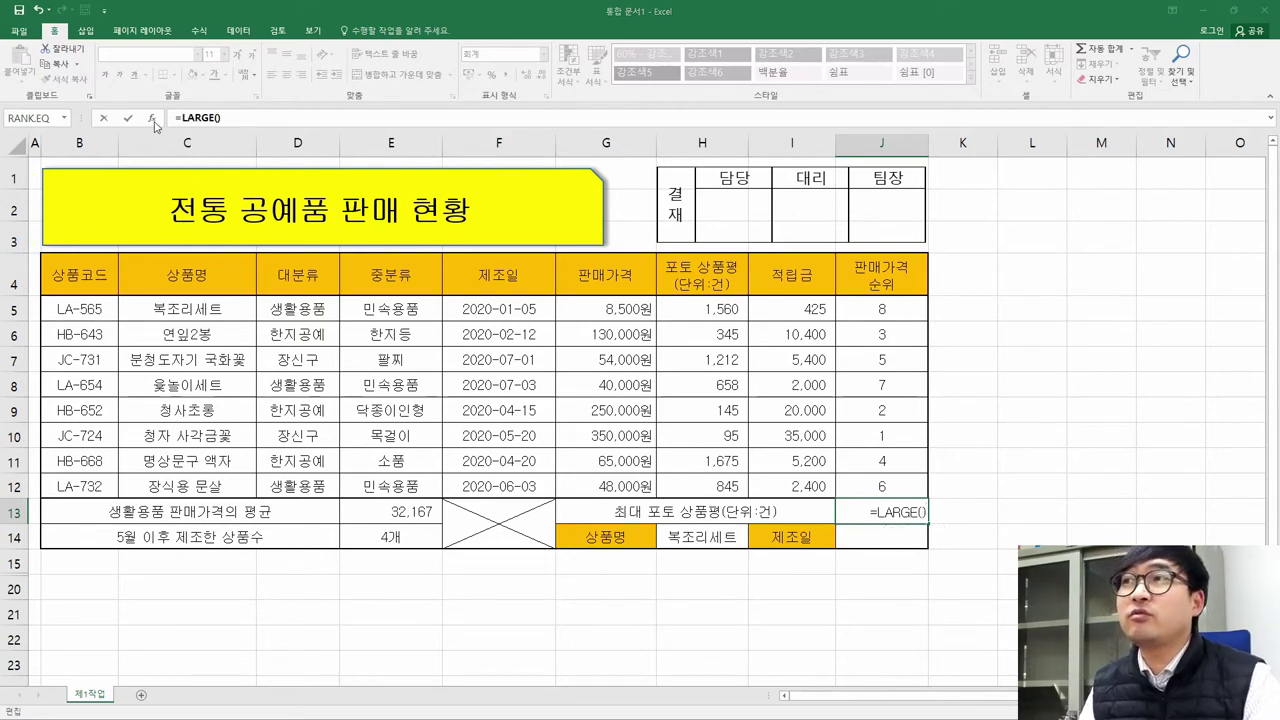
pyautogui.moveTo(762, 347); pyautogui.dragTo(1051, 287)
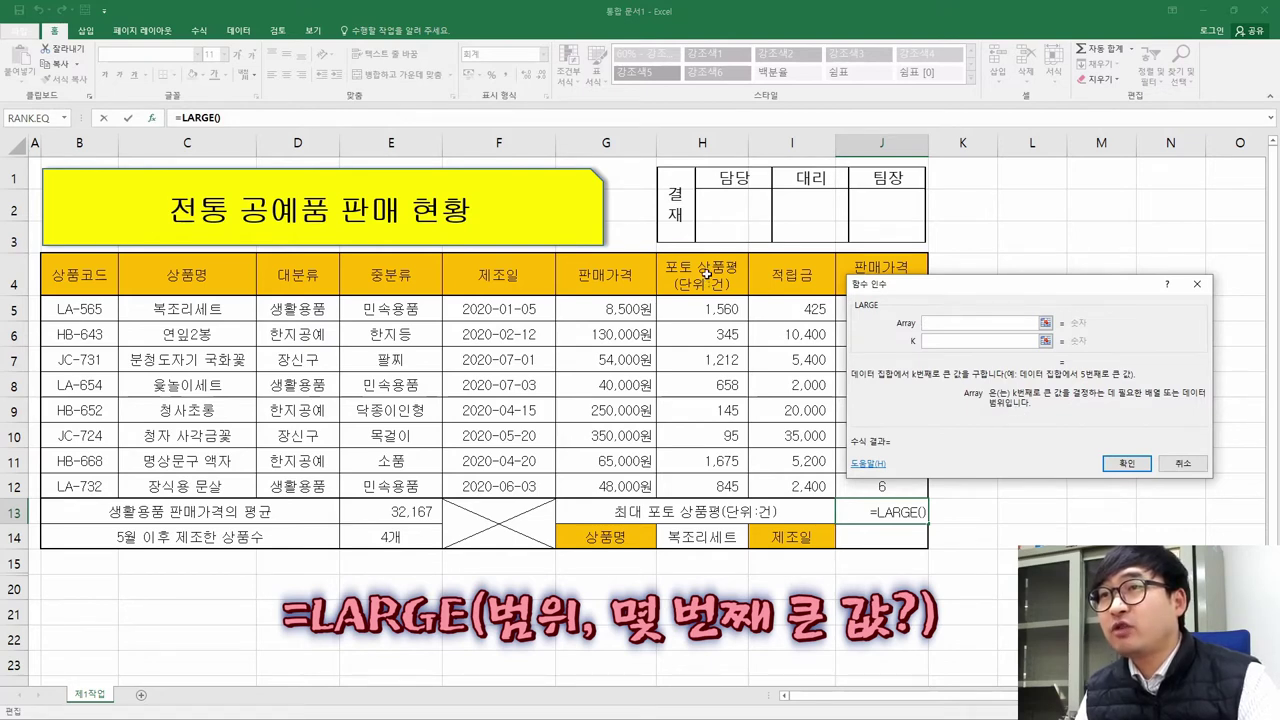
# Set the LARGE array to H5:H12 (상품평) and K to 1, and complete the J13 formula
pyautogui.moveTo(709, 307); pyautogui.dragTo(780, 488)
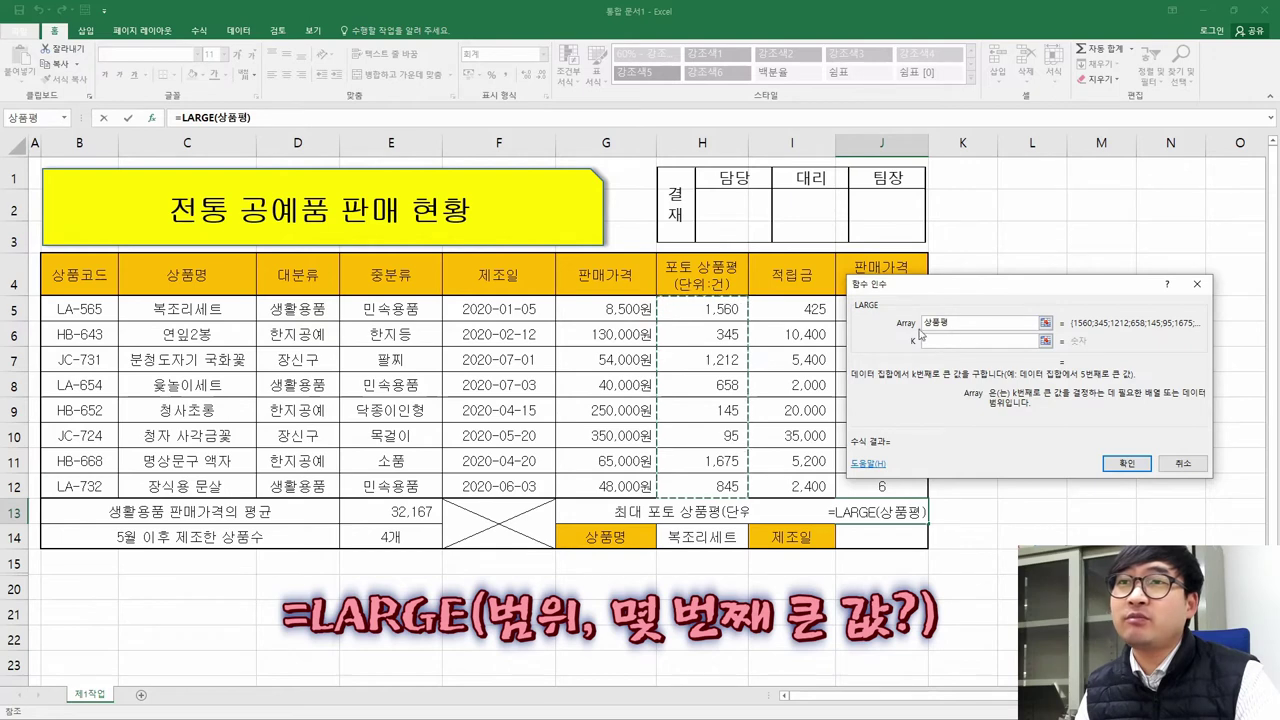
pyautogui.click(952, 341)
pyautogui.click(952, 341)
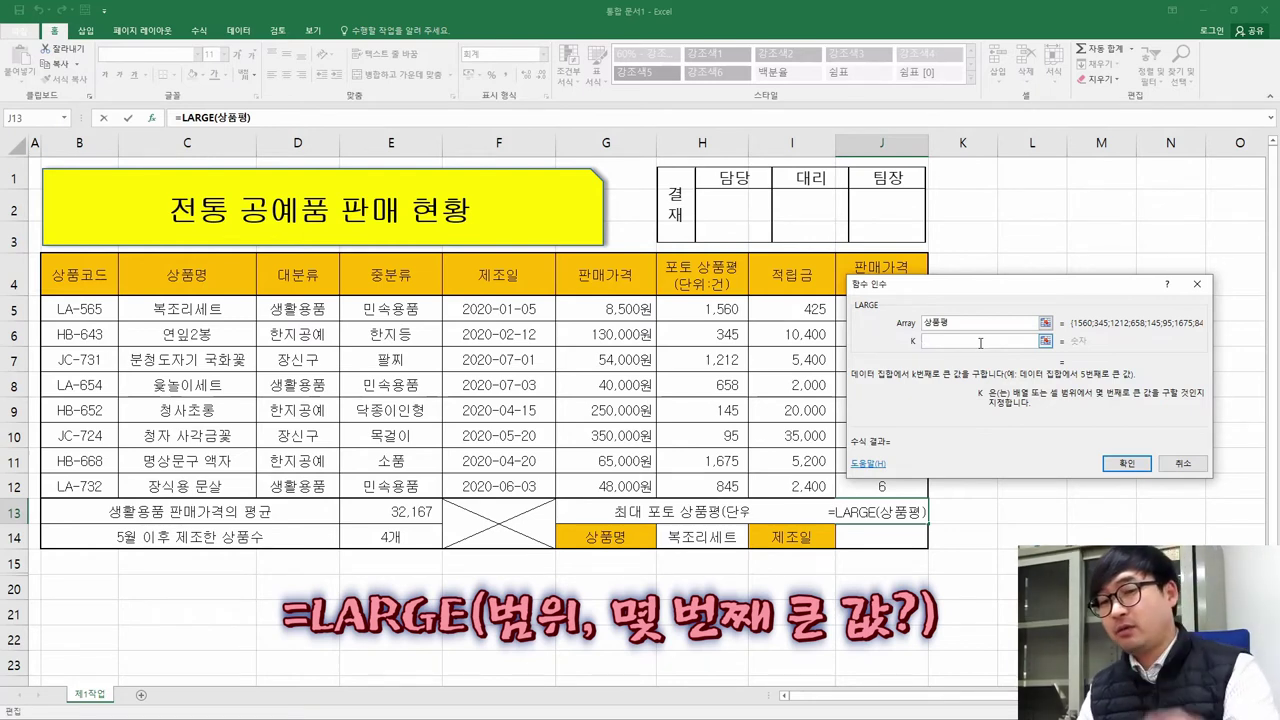
pyautogui.write('1')
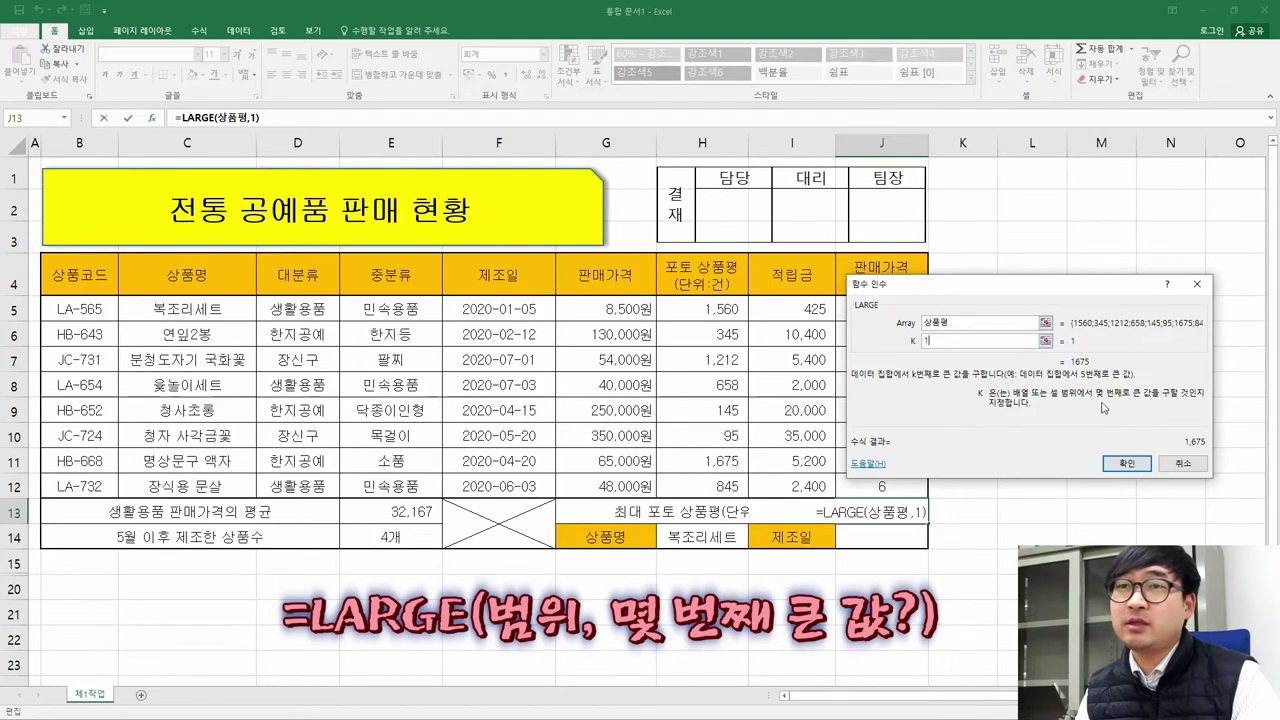
pyautogui.click(1124, 463)
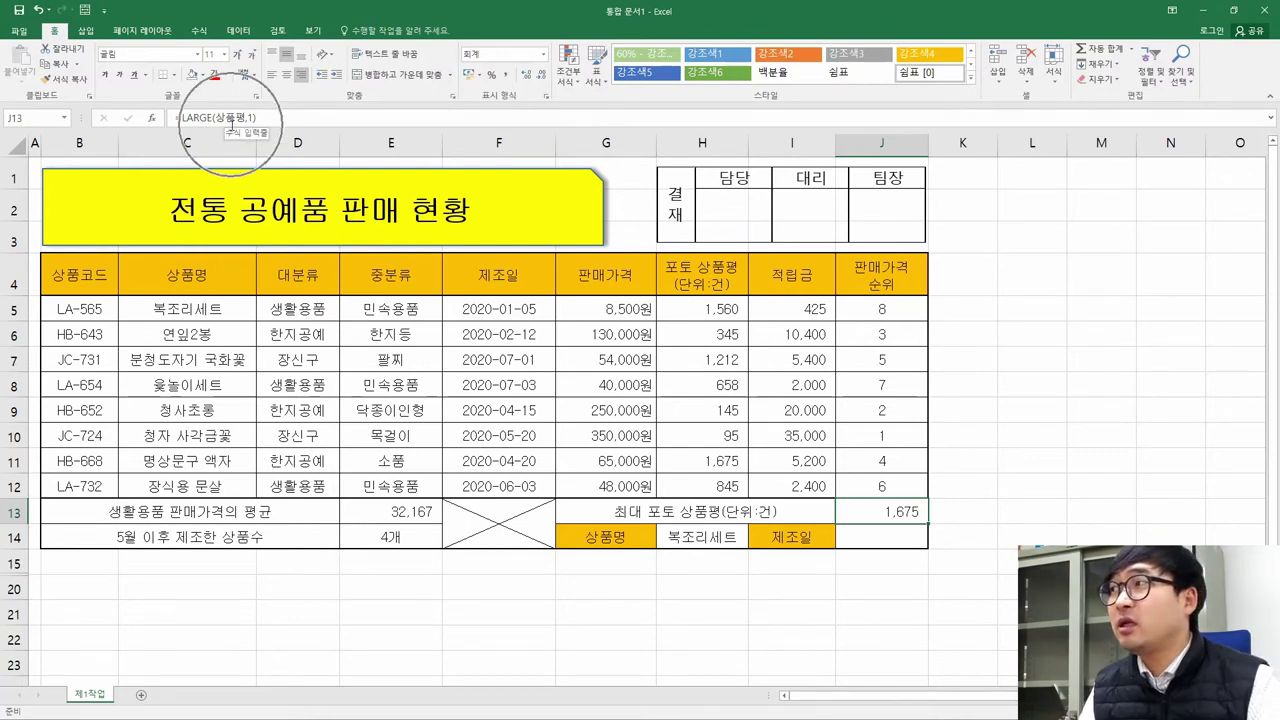
# Switch to the PDF in Acrobat Reader and compare the H5:H12 name-definition condition with task (5), checking it against the J13 formula in Excel
pyautogui.hotkey('alt', 'Tab')
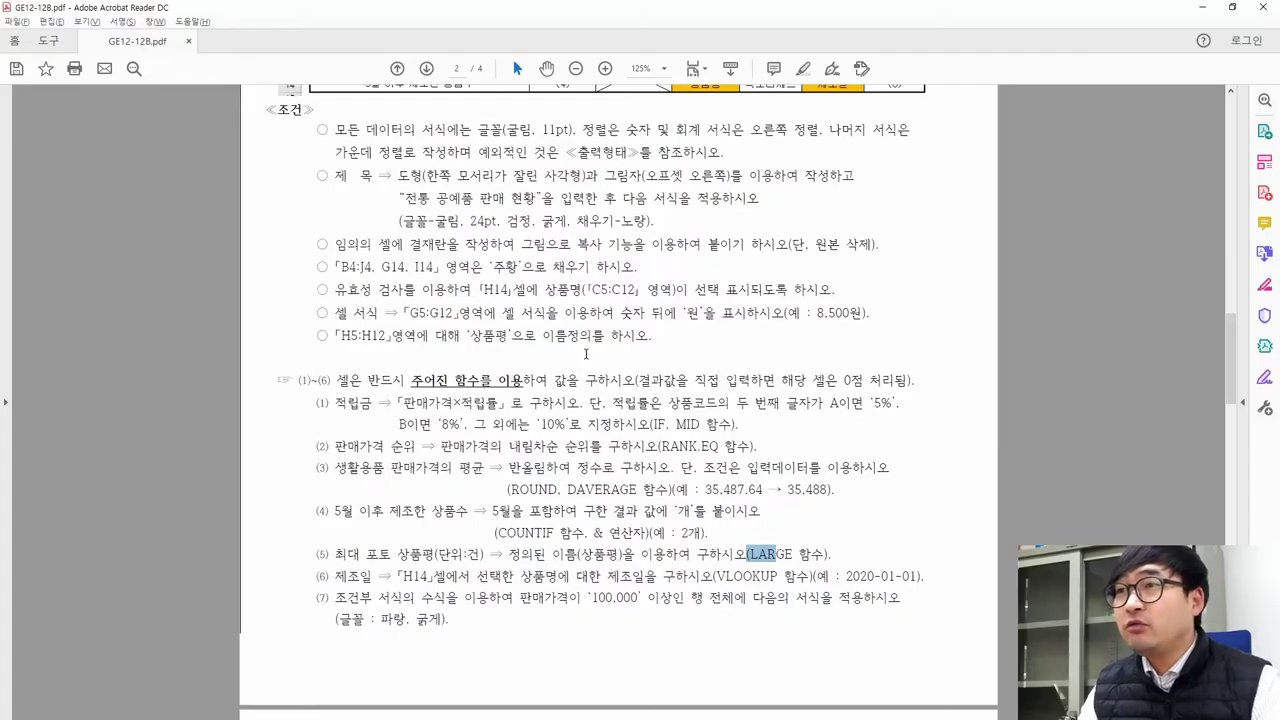
pyautogui.moveTo(342, 335); pyautogui.dragTo(614, 342)
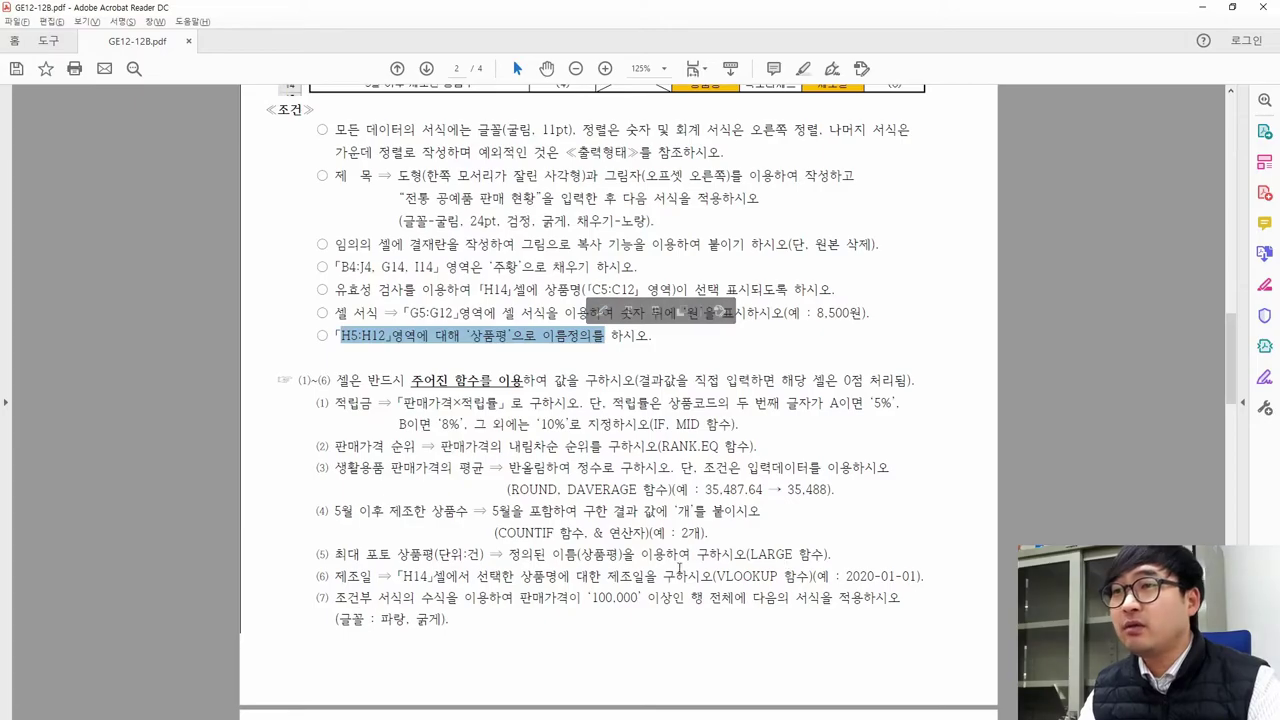
pyautogui.moveTo(537, 554); pyautogui.dragTo(650, 556)
pyautogui.hotkey('alt', 'Tab')
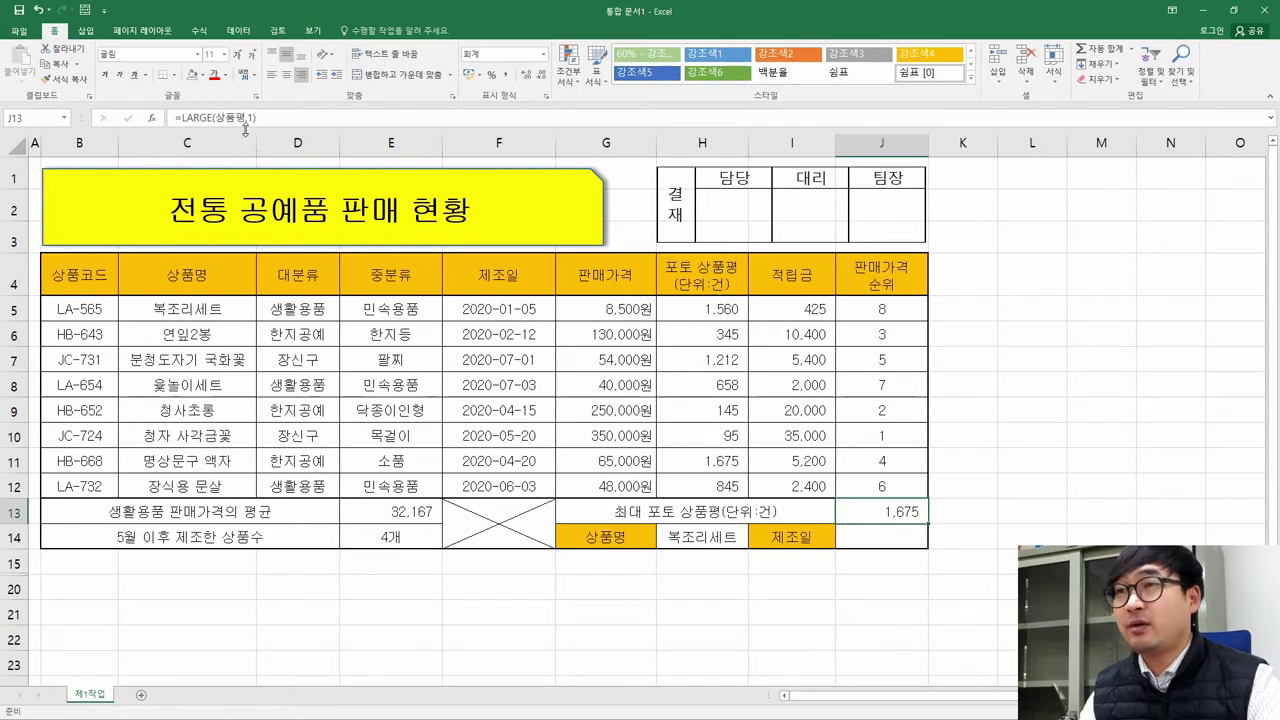
pyautogui.hotkey('alt', 'Tab')
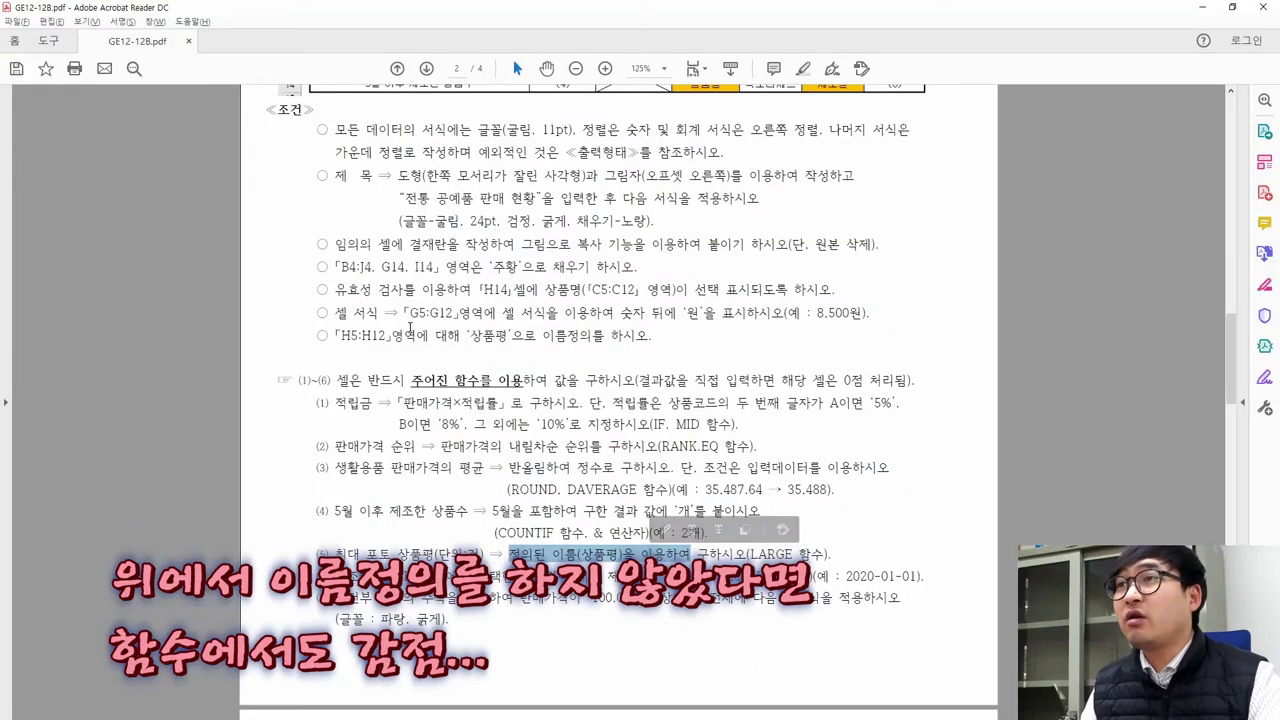
pyautogui.moveTo(392, 335); pyautogui.dragTo(574, 343)
pyautogui.moveTo(553, 554); pyautogui.dragTo(690, 555)
pyautogui.moveTo(510, 555); pyautogui.dragTo(618, 556)
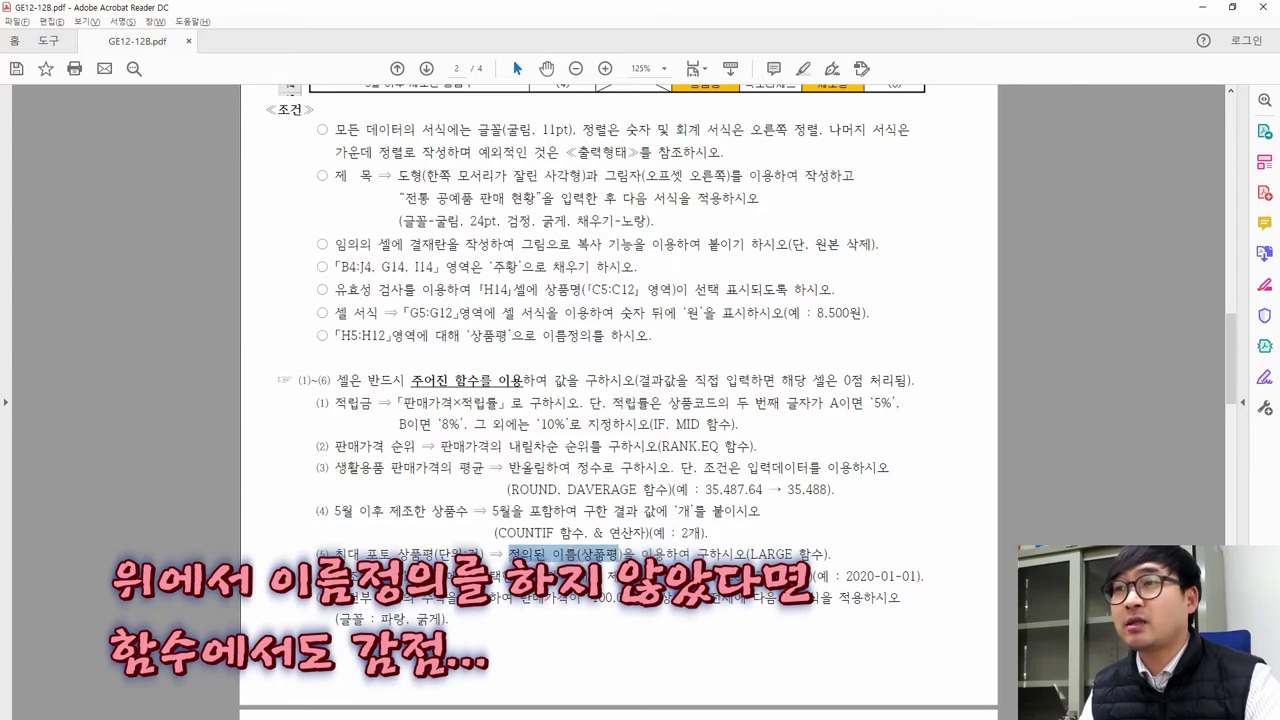
pyautogui.moveTo(392, 336); pyautogui.dragTo(605, 345)
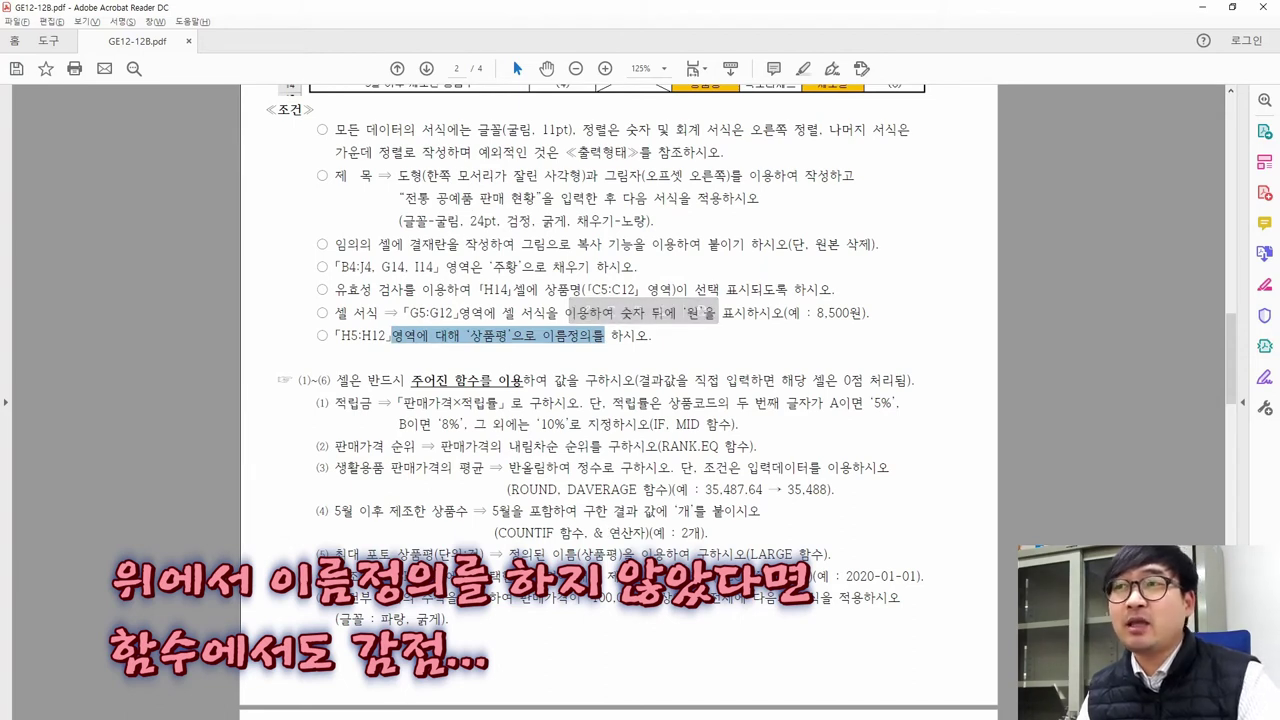
pyautogui.click(815, 568)
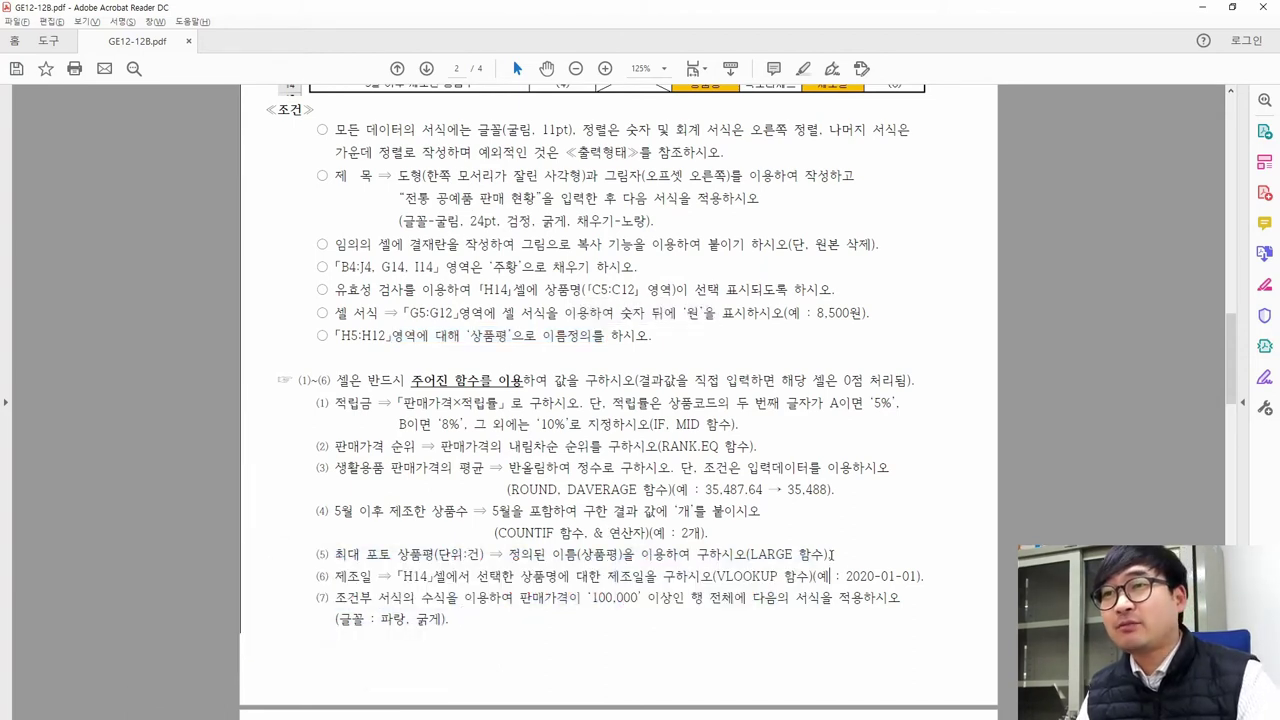
# Read task (6) in the PDF, locate its answer cell J14 in Excel, and examine the required function and lookup cell in Acrobat Reader
pyautogui.moveTo(326, 576); pyautogui.dragTo(472, 577)
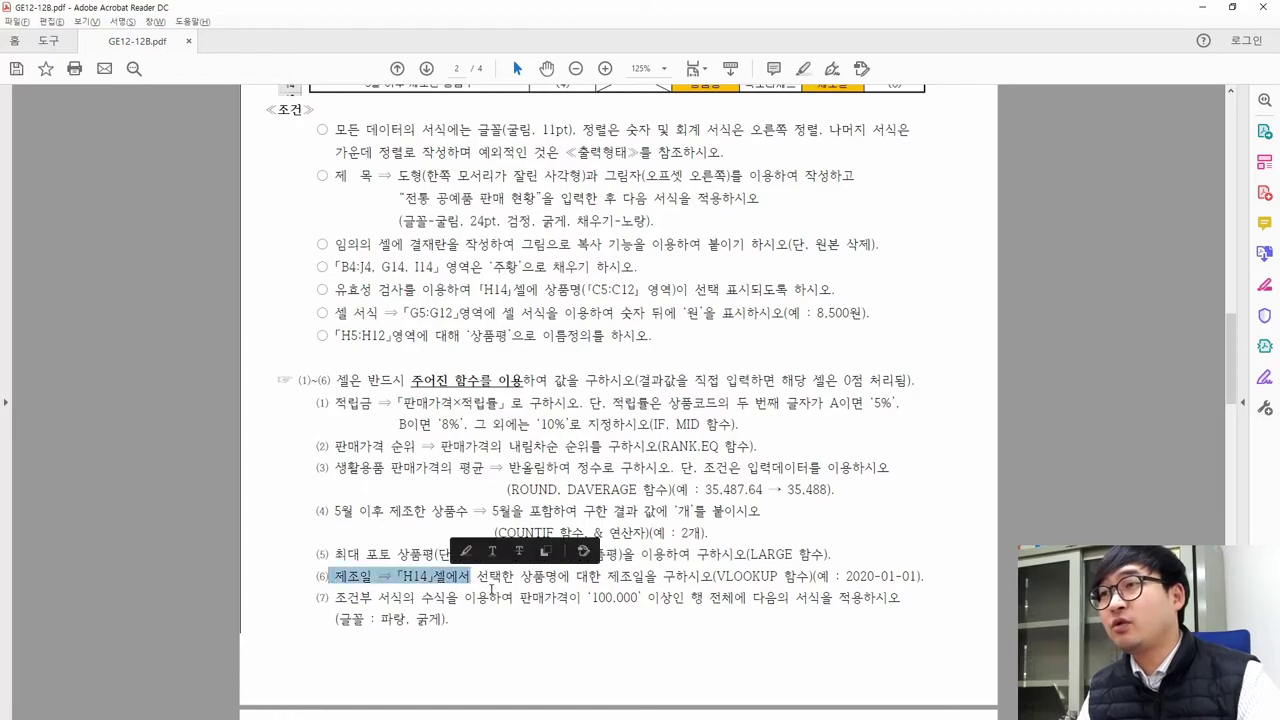
pyautogui.hotkey('alt', 'Tab')
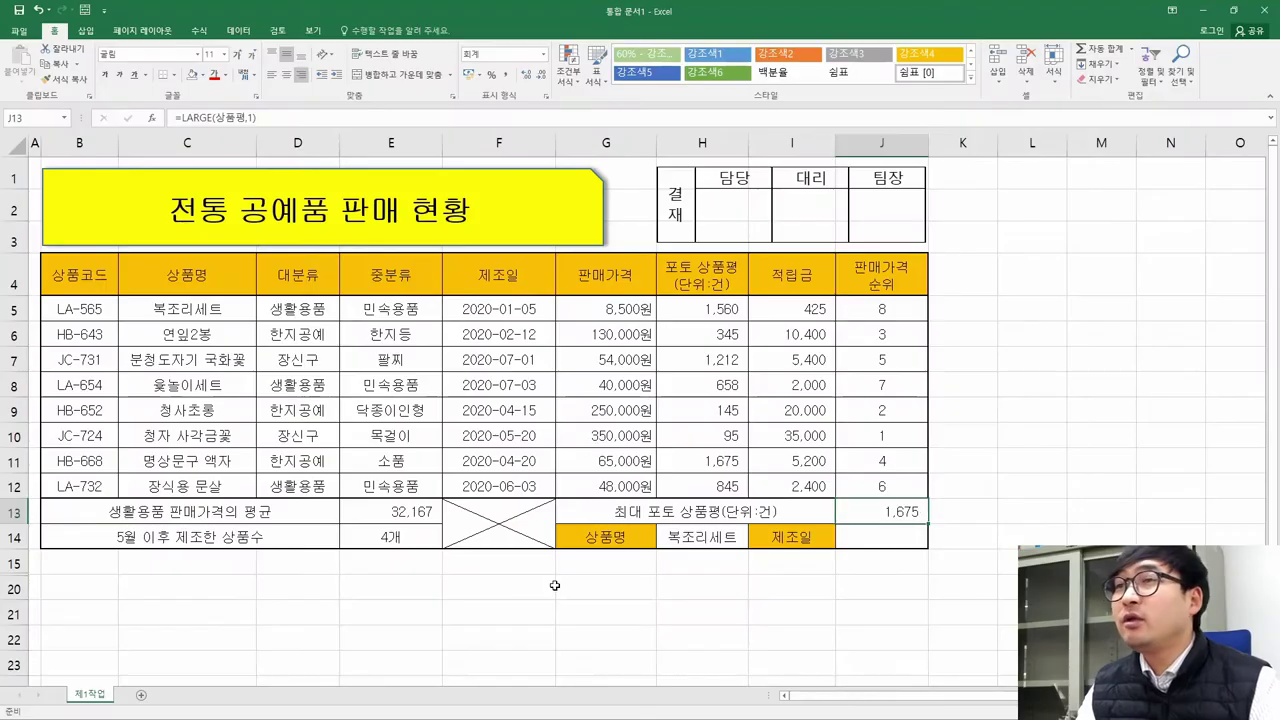
pyautogui.click(872, 538)
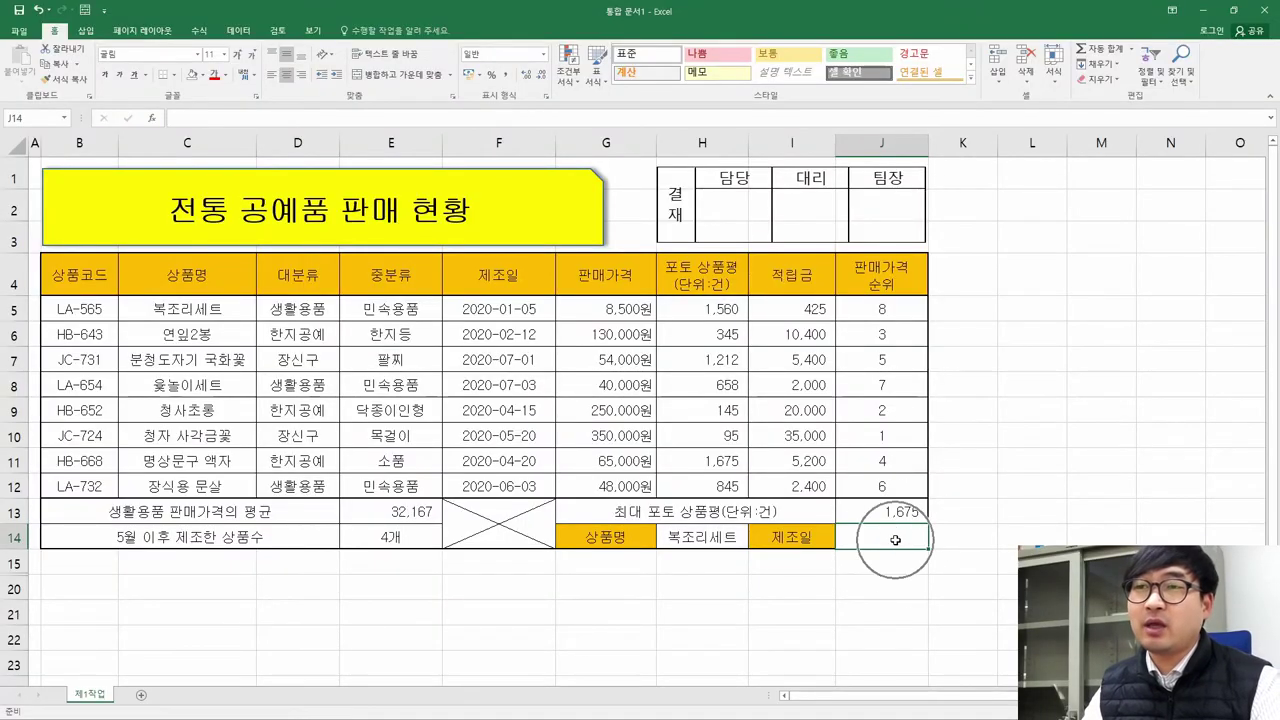
pyautogui.hotkey('alt', 'Tab')
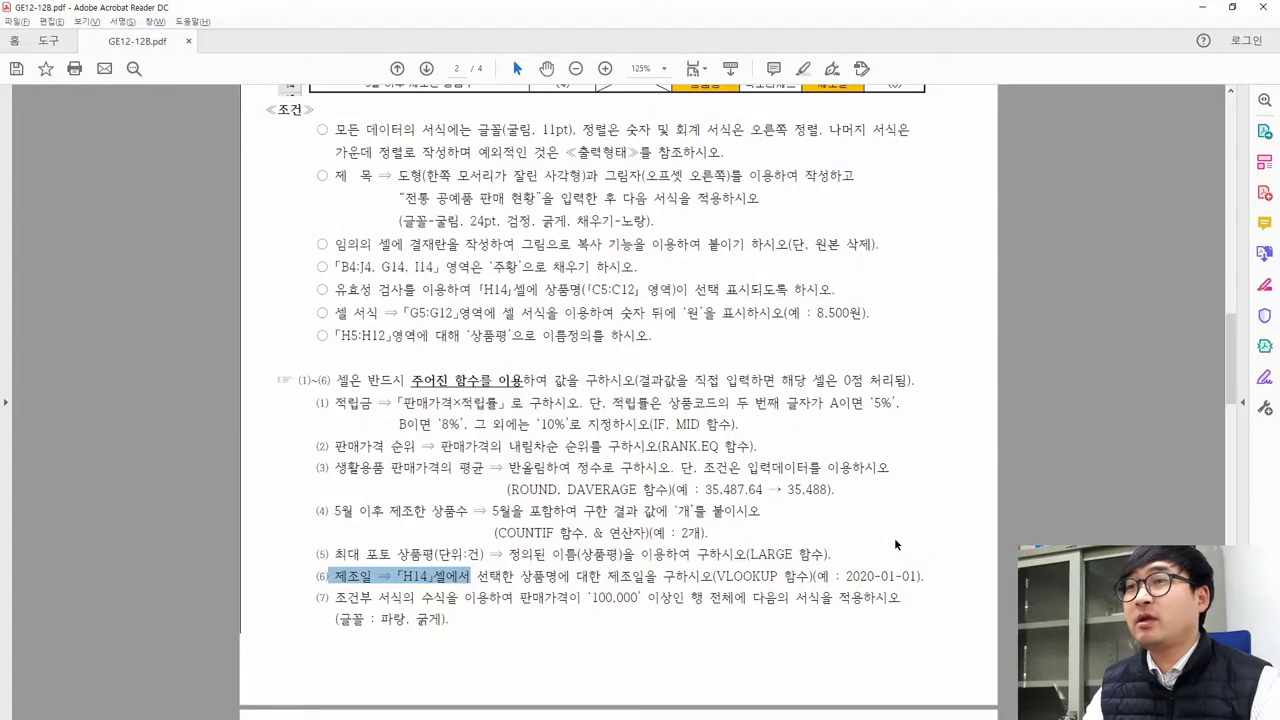
pyautogui.moveTo(716, 576); pyautogui.dragTo(778, 578)
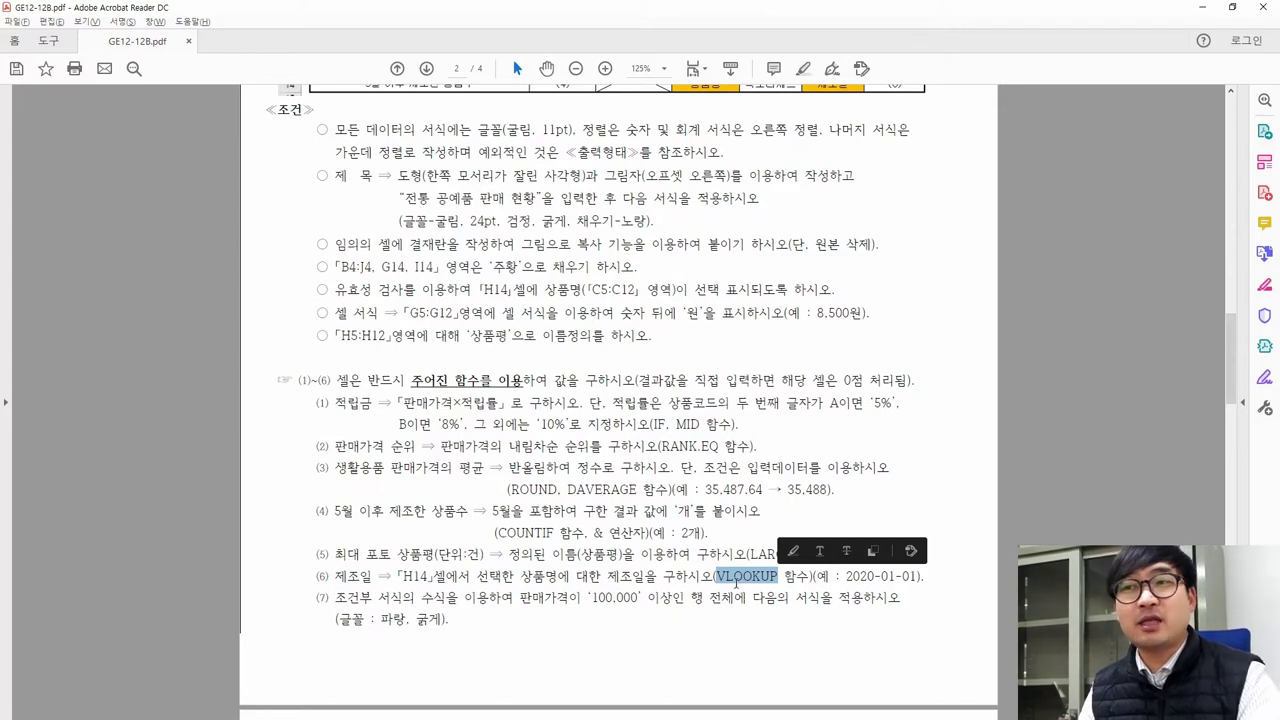
pyautogui.moveTo(398, 576); pyautogui.dragTo(570, 578)
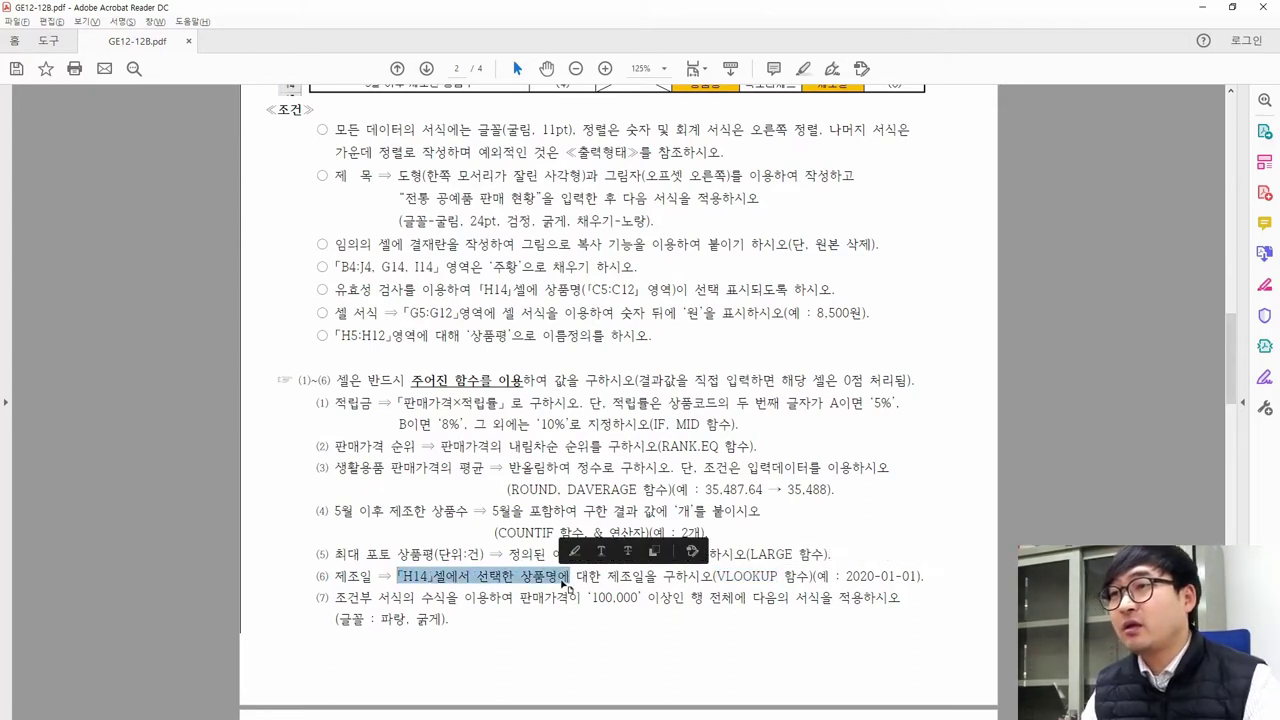
# Switch to Excel to view the product list offered in H14, and recheck in the PDF which value task (6) asks for
pyautogui.hotkey('alt', 'Tab')
pyautogui.click(718, 537)
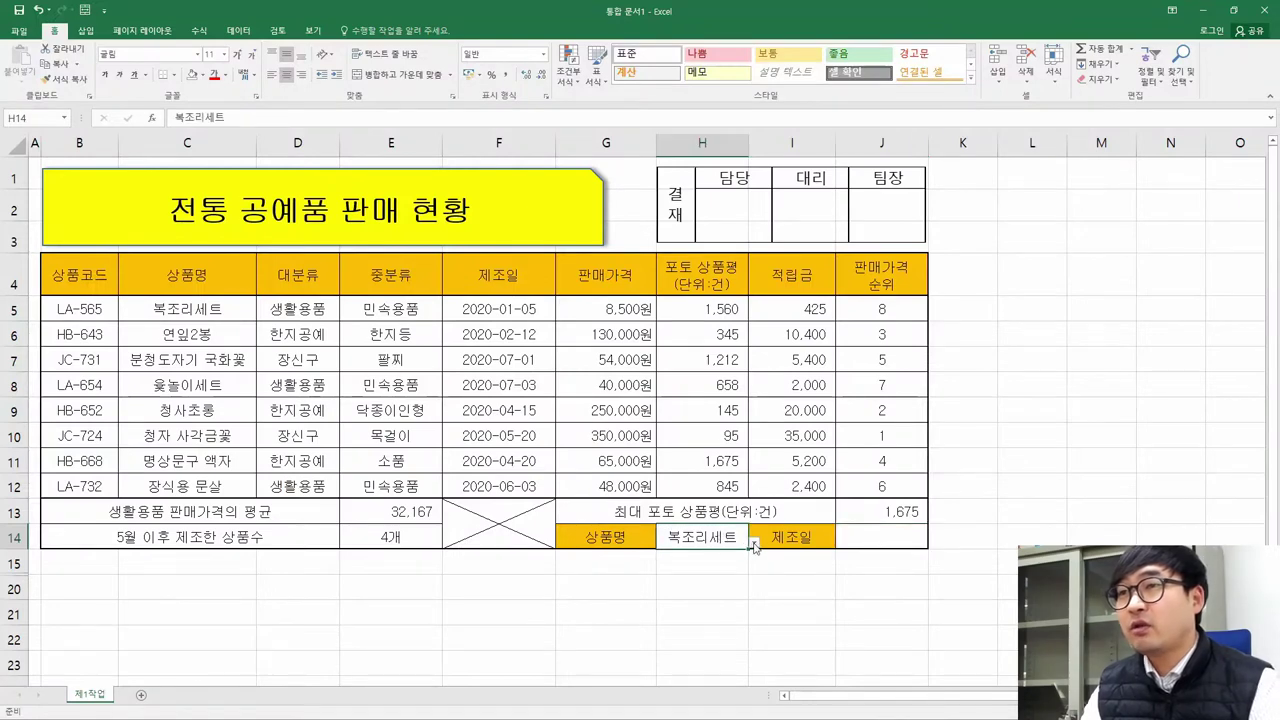
pyautogui.click(754, 542)
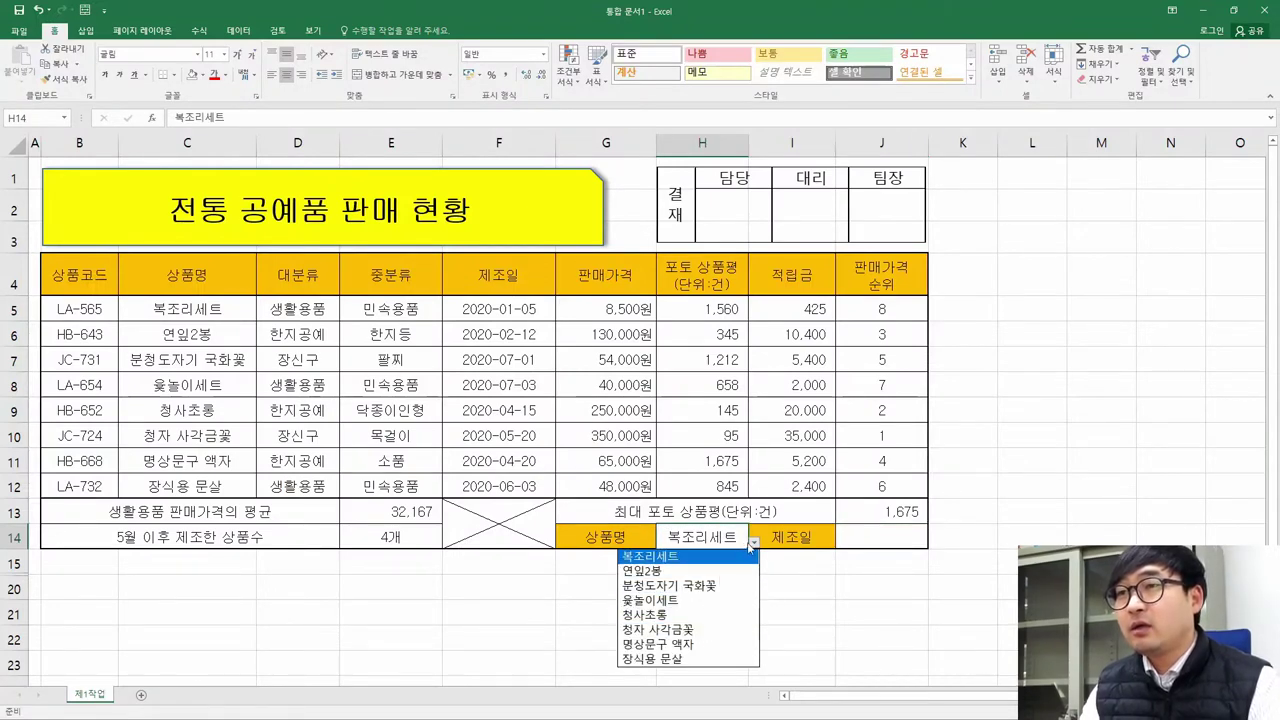
pyautogui.hotkey('alt', 'Tab')
pyautogui.moveTo(607, 578); pyautogui.dragTo(668, 578)
pyautogui.hotkey('alt', 'Tab')
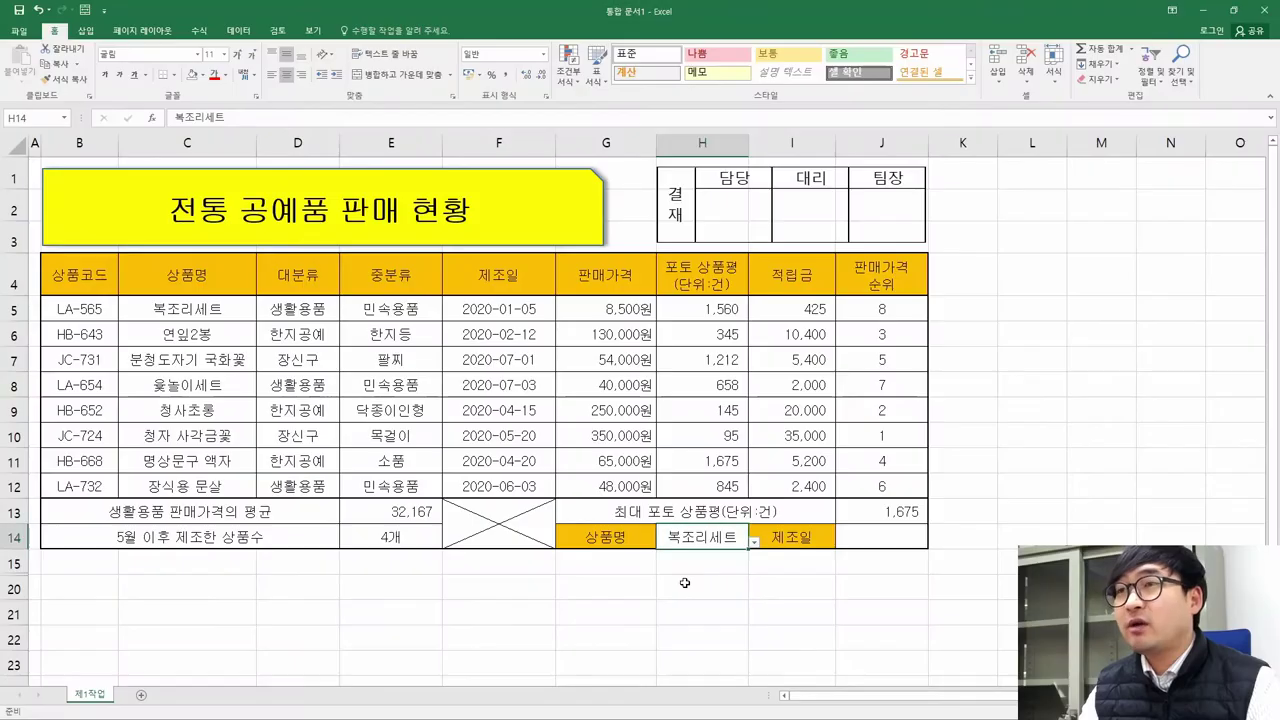
# Examine the 제조일 dates in F5:F12, match 복조리세트 in C5 with its date, and go to the answer cell J14
pyautogui.moveTo(494, 316); pyautogui.dragTo(507, 486)
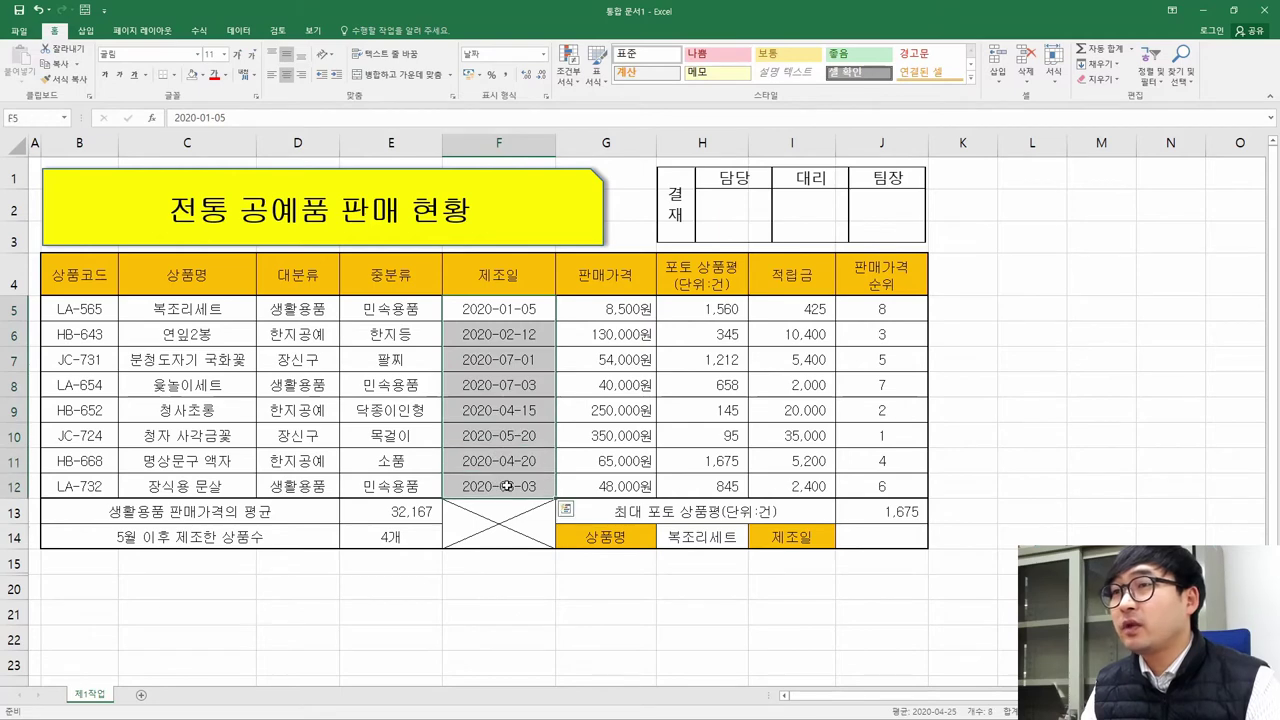
pyautogui.hotkey('ctrl', 'q')
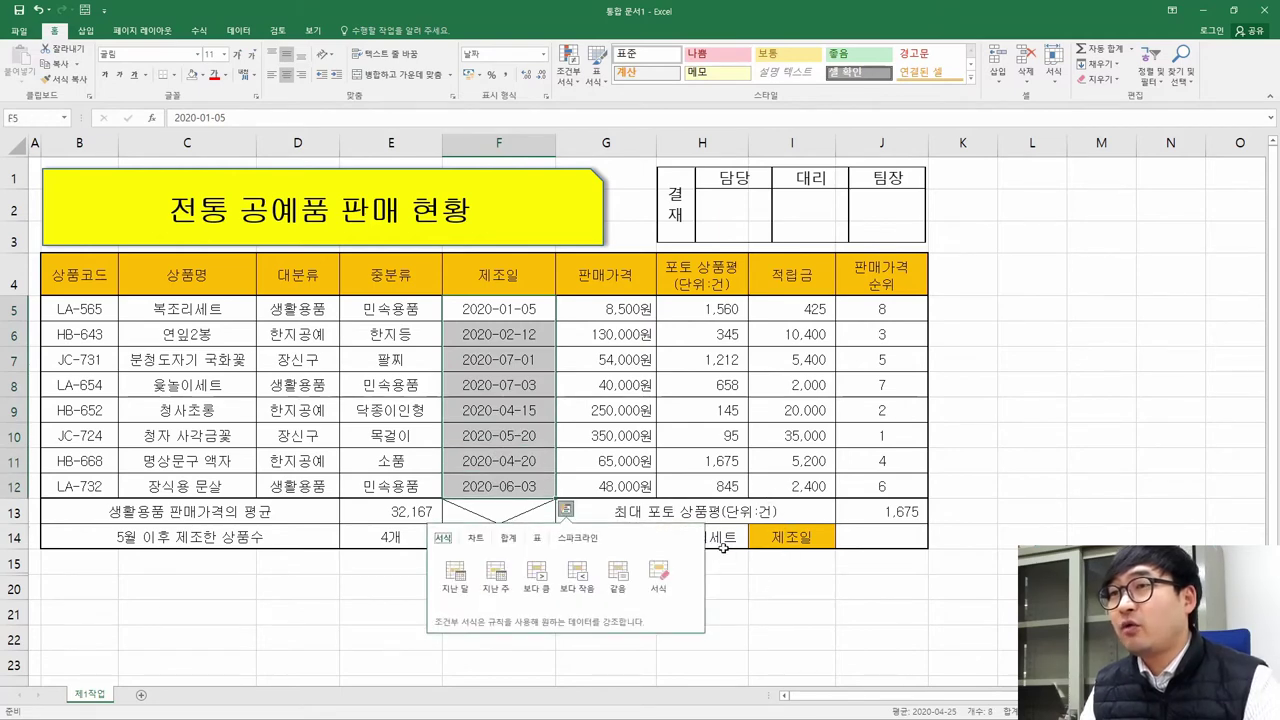
pyautogui.click(202, 312)
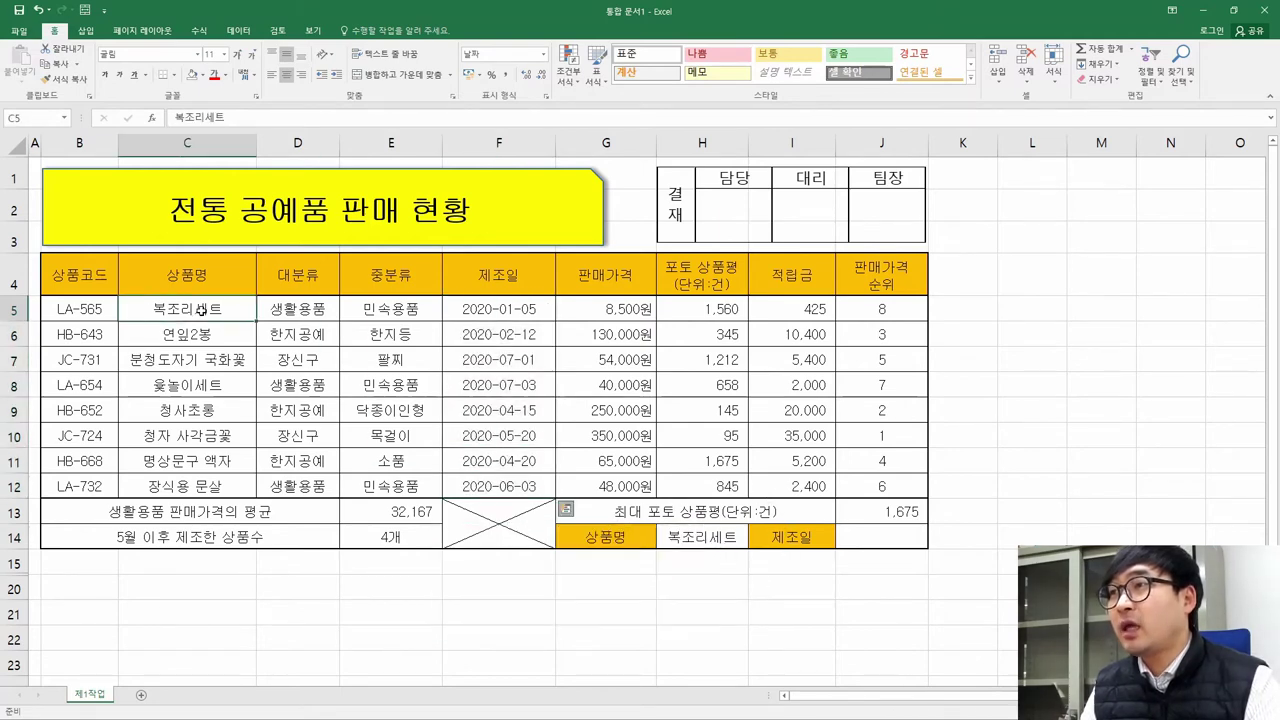
pyautogui.click(485, 310)
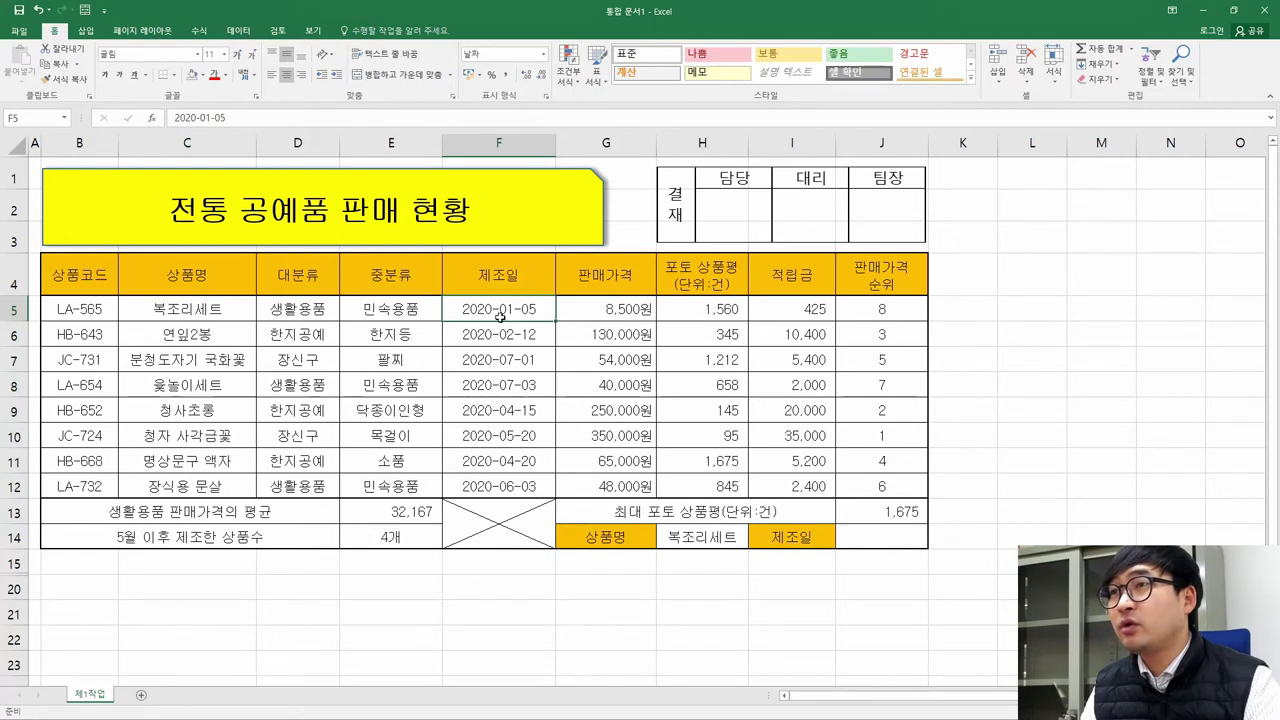
pyautogui.click(879, 541)
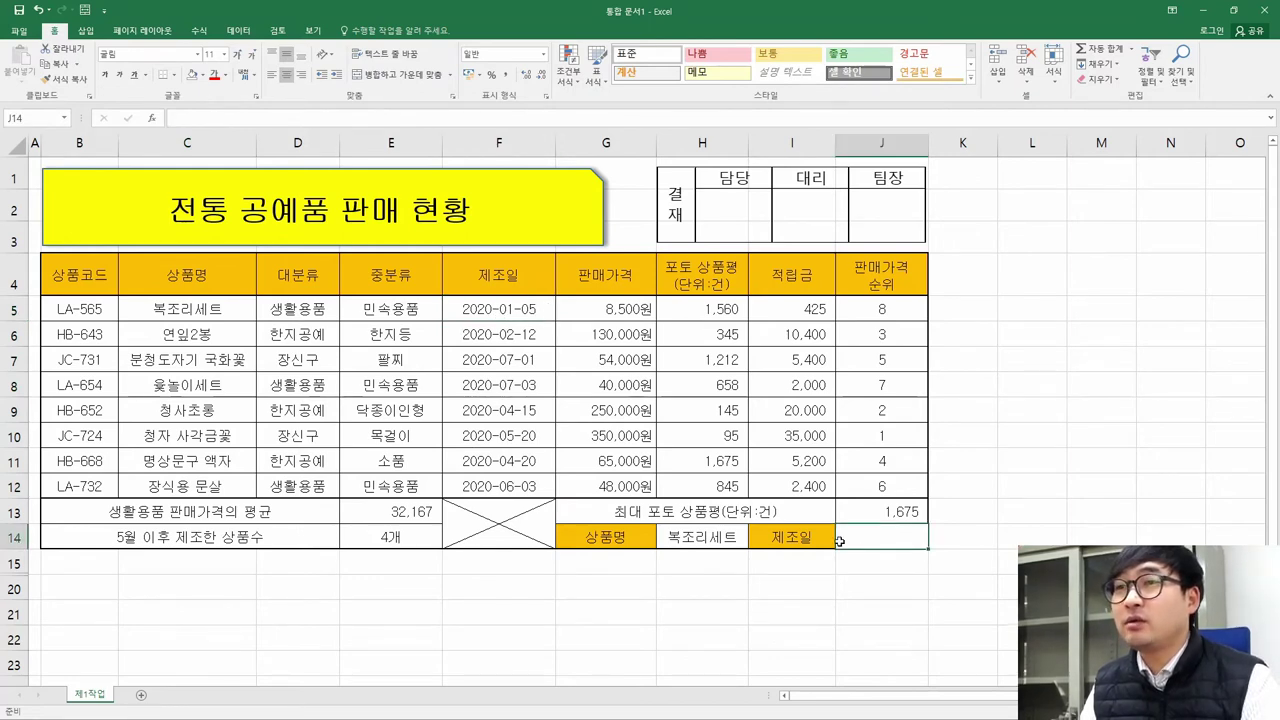
# Choose 연잎2봉 as the product in H14 and trace its 제조일 in row 6 for cell J14
pyautogui.click(695, 537)
pyautogui.click(754, 541)
pyautogui.click(700, 586)
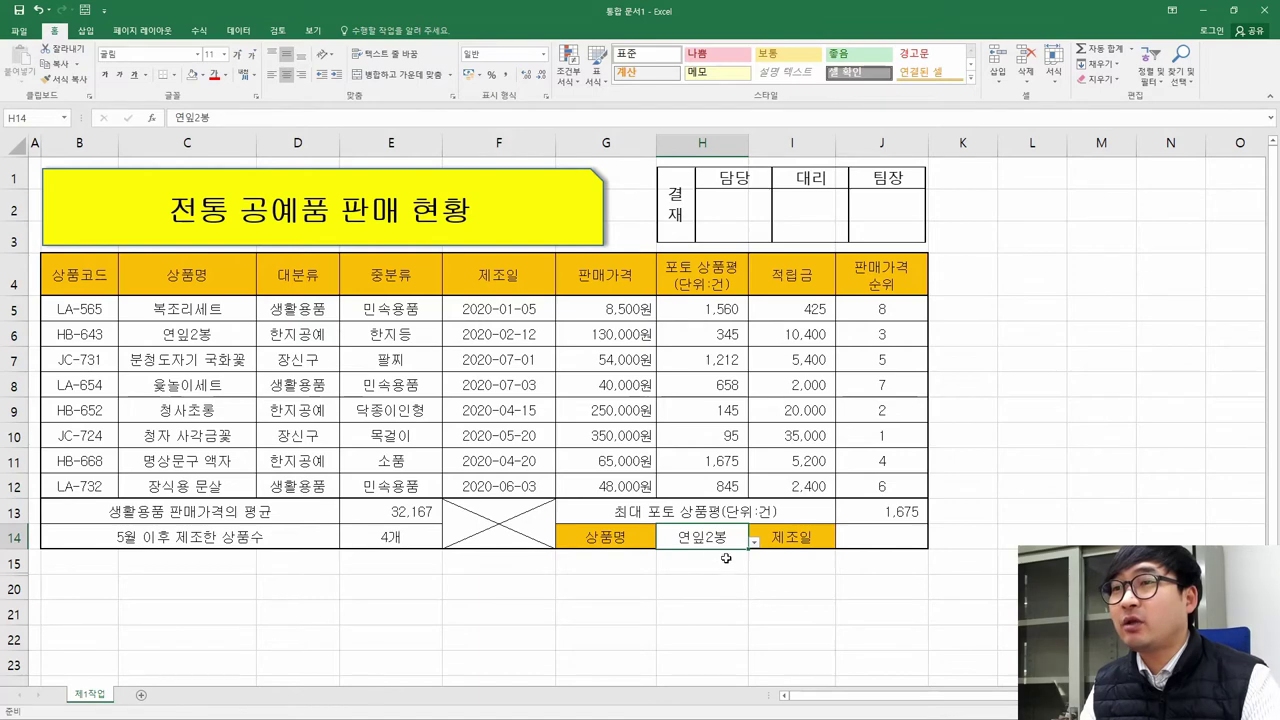
pyautogui.click(201, 335)
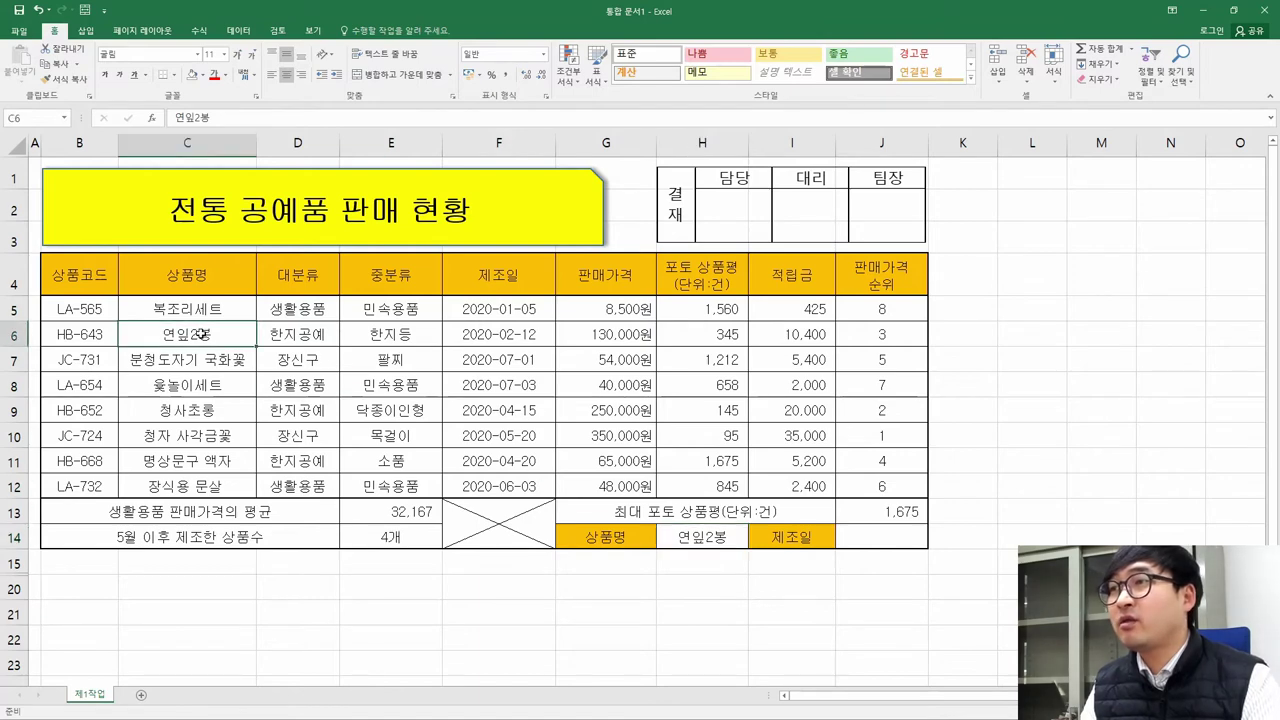
pyautogui.click(500, 336)
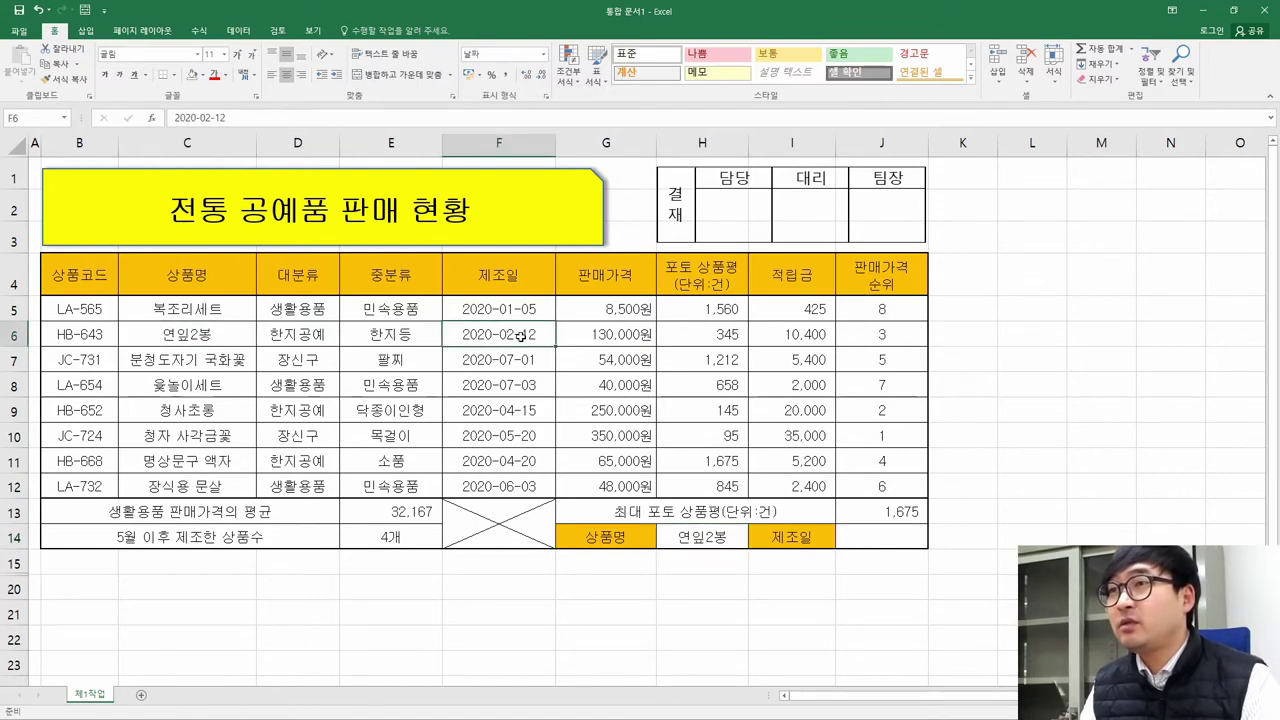
pyautogui.click(880, 540)
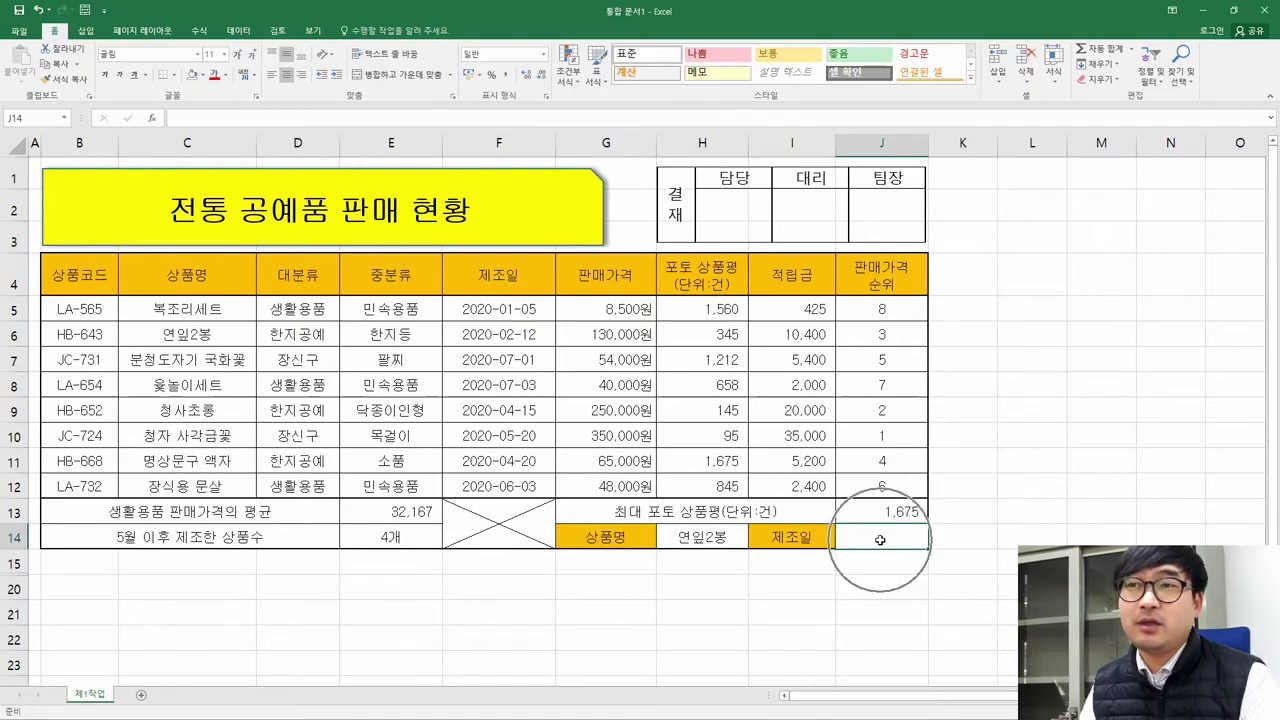
# Set the product in H14 back to 복조리세트 and select J14
pyautogui.click(730, 540)
pyautogui.click(755, 540)
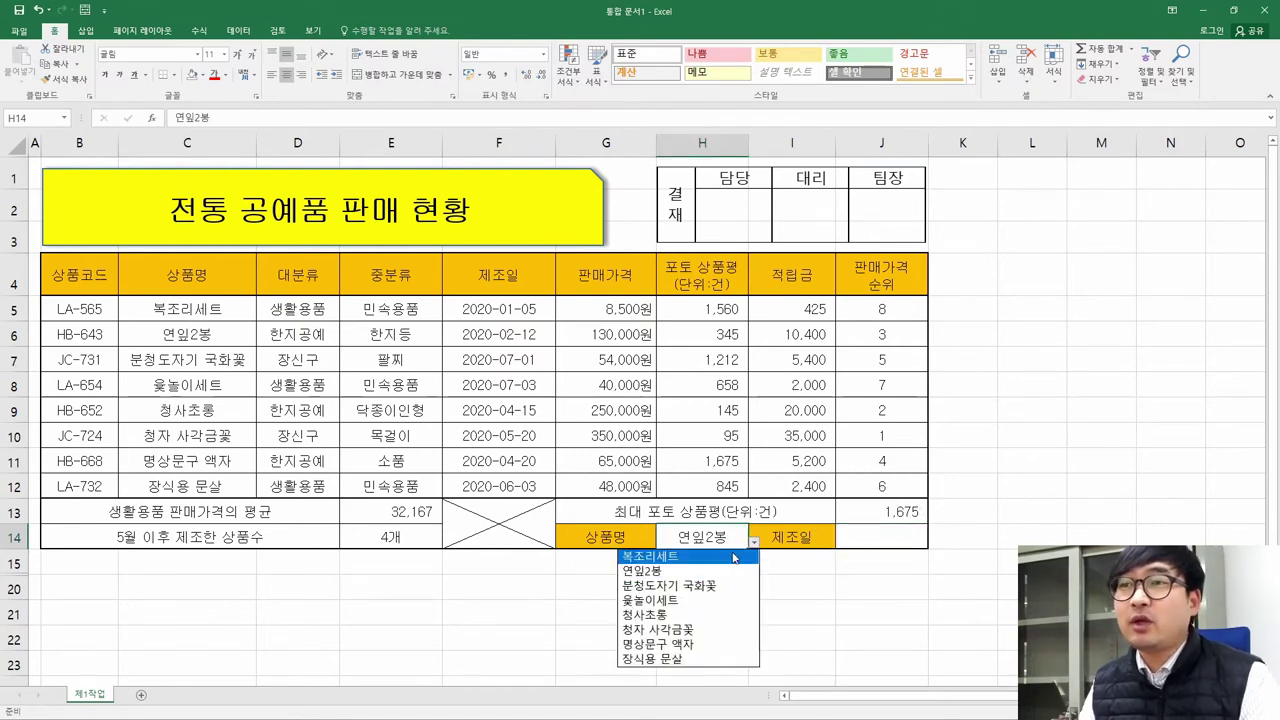
pyautogui.click(725, 557)
pyautogui.click(884, 533)
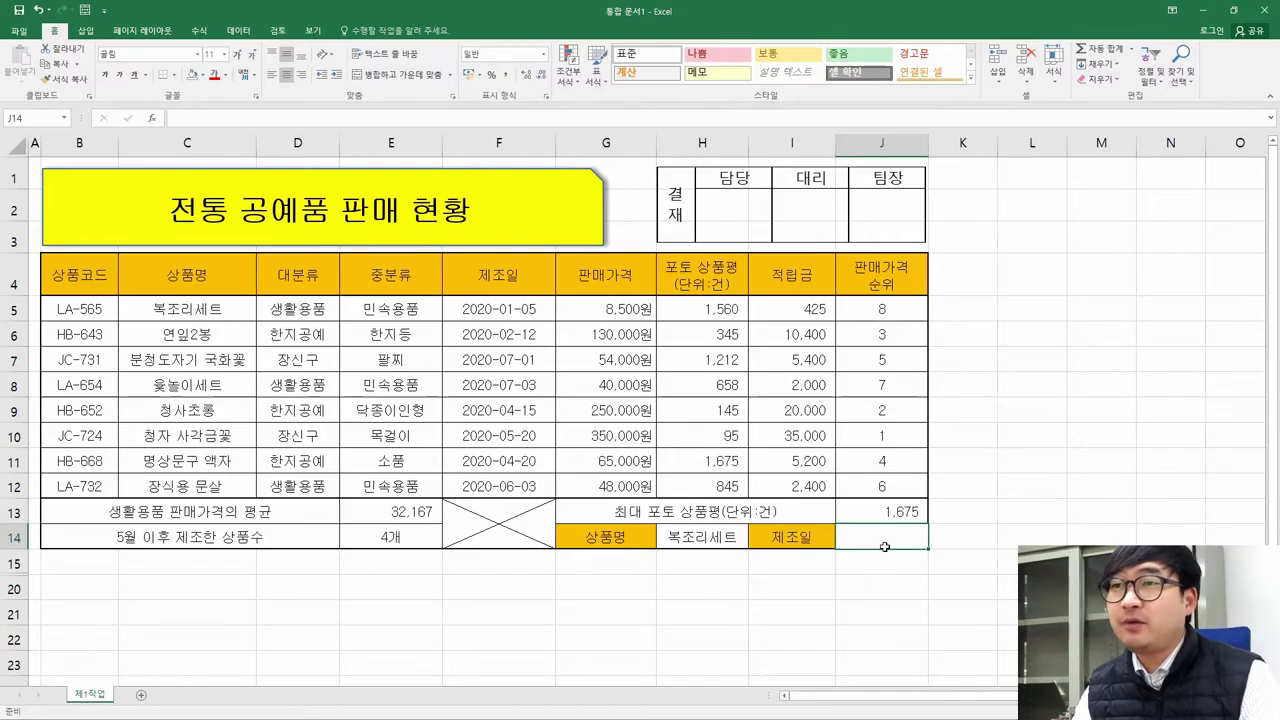
# Check in the Acrobat Reader PDF which function task (6) requires, and return to Excel
pyautogui.hotkey('alt', 'Tab')
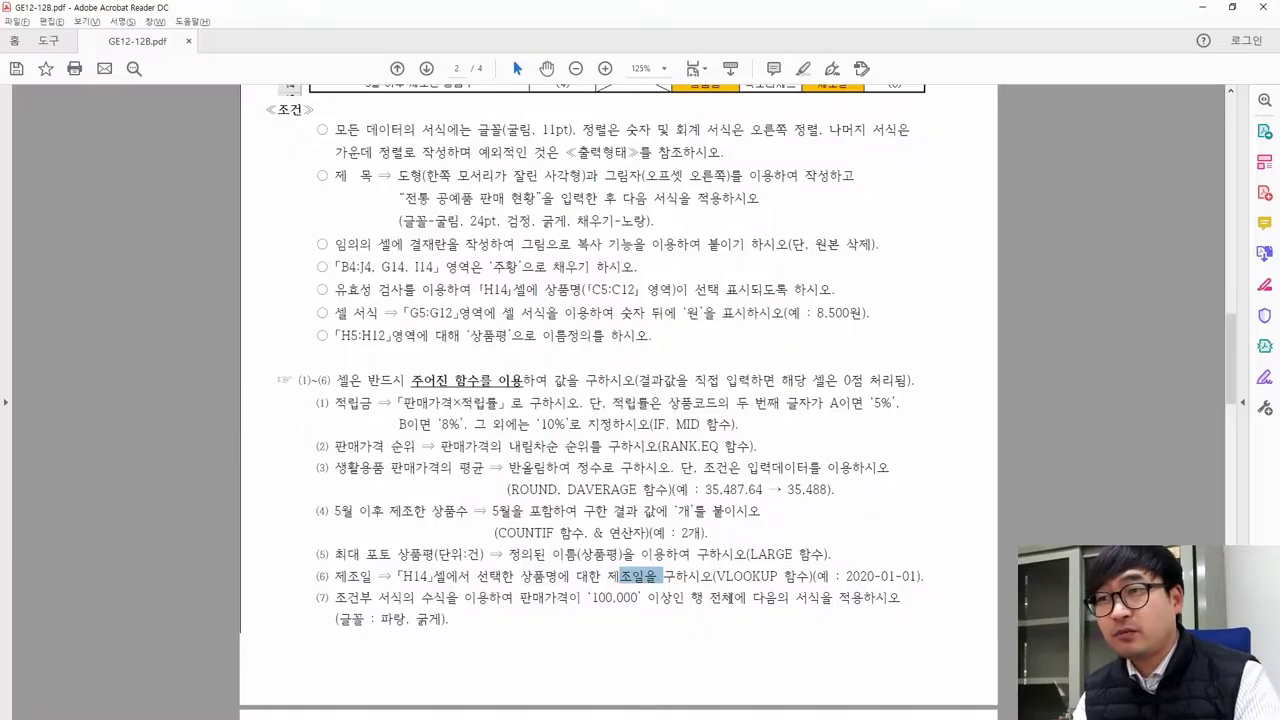
pyautogui.moveTo(717, 580); pyautogui.dragTo(779, 578)
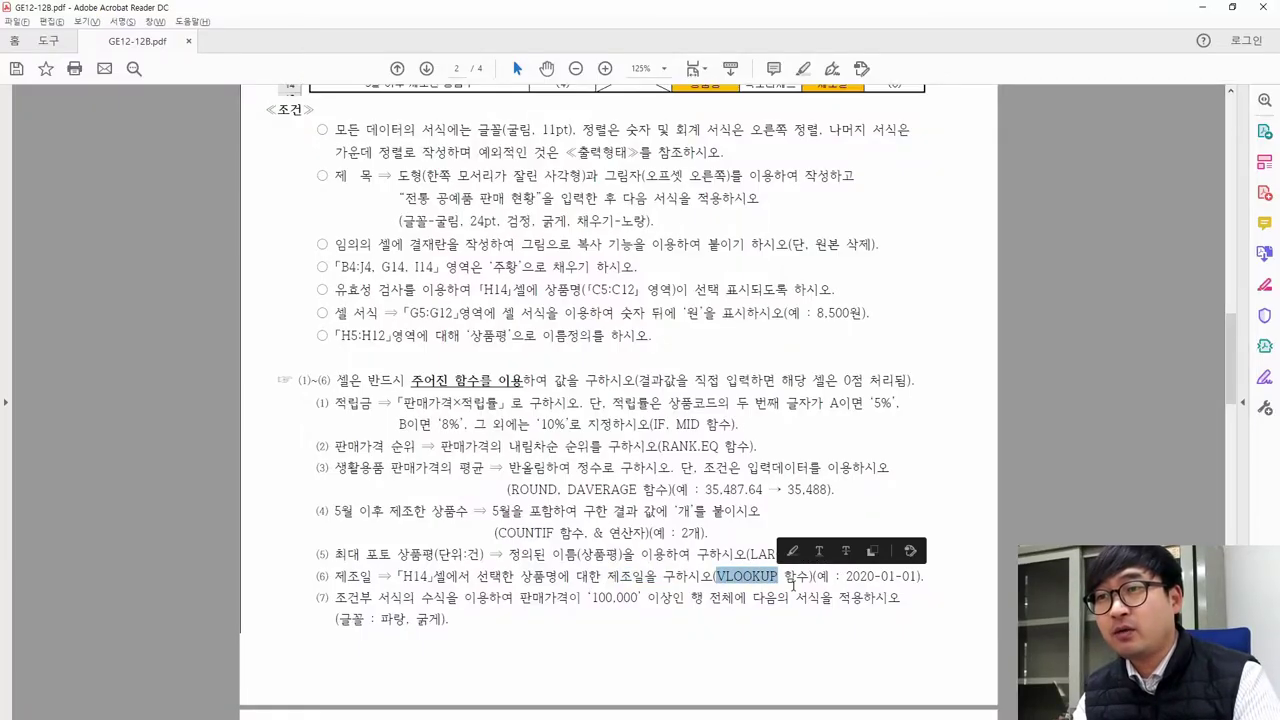
pyautogui.hotkey('alt', 'Tab')
# Start a VLOOKUP formula in J14 with its function arguments open and use H14 as the lookup value
pyautogui.write('=')
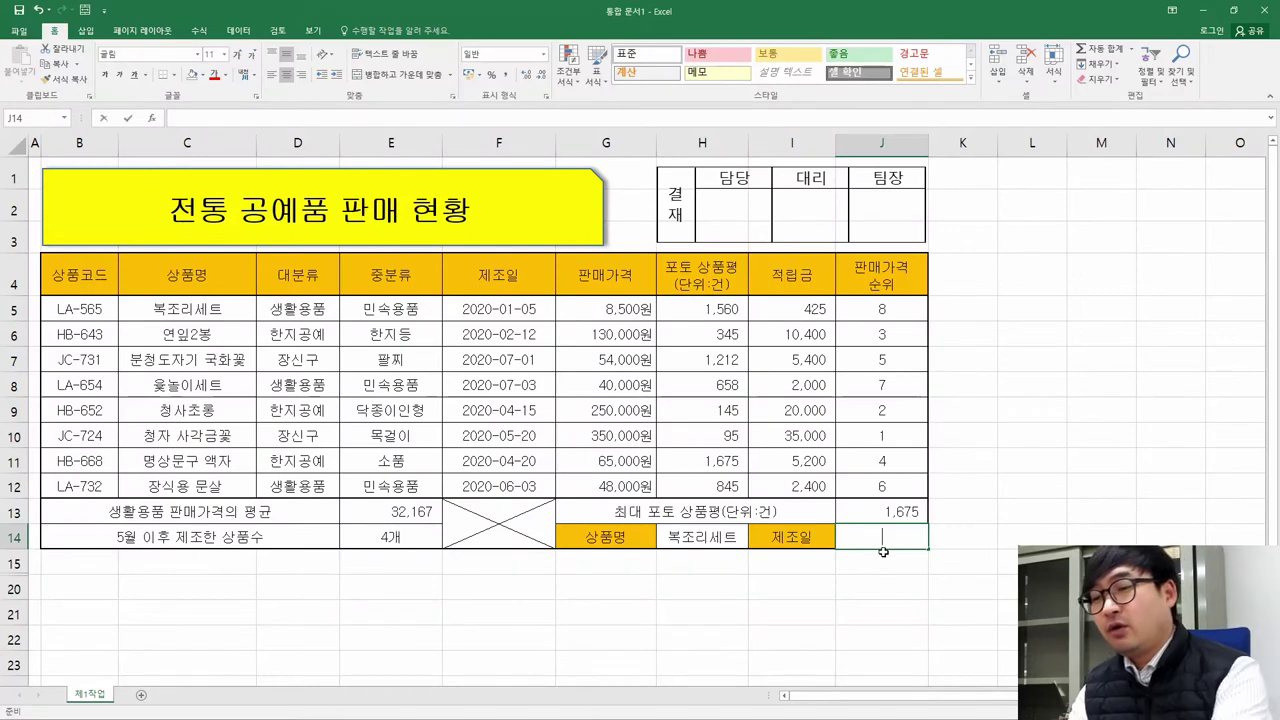
pyautogui.write('VL')
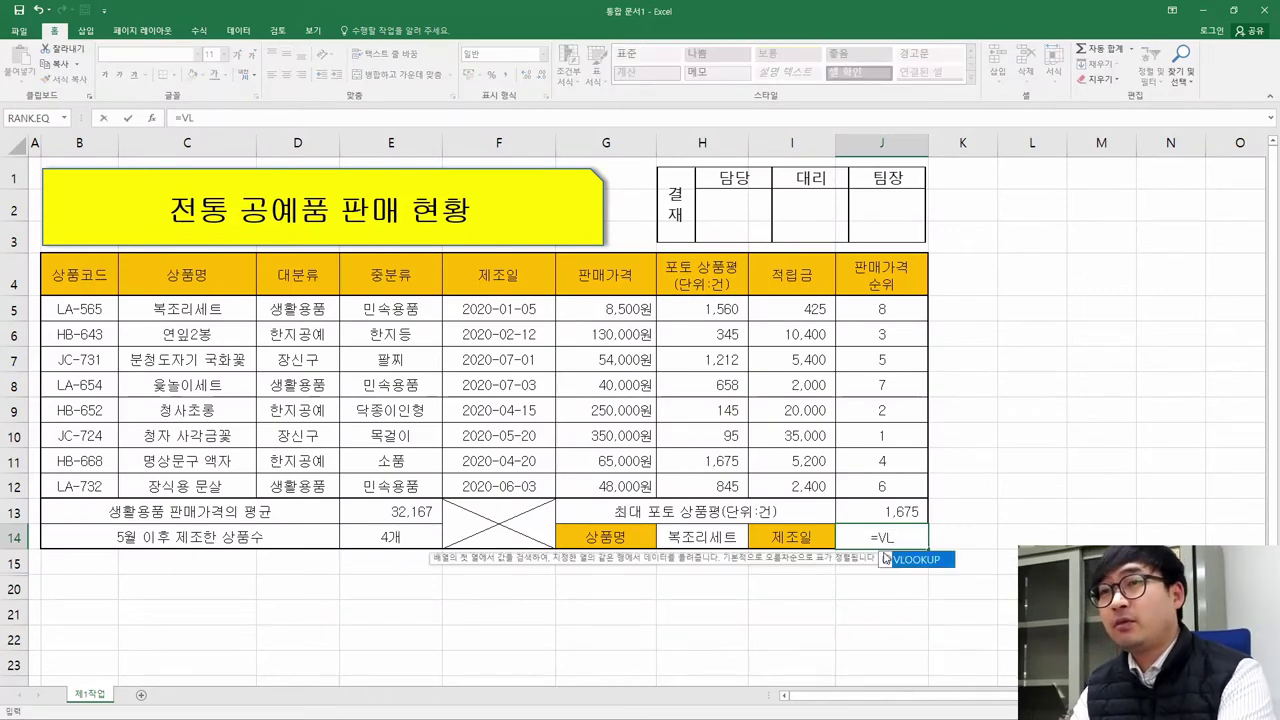
pyautogui.doubleClick(916, 560)
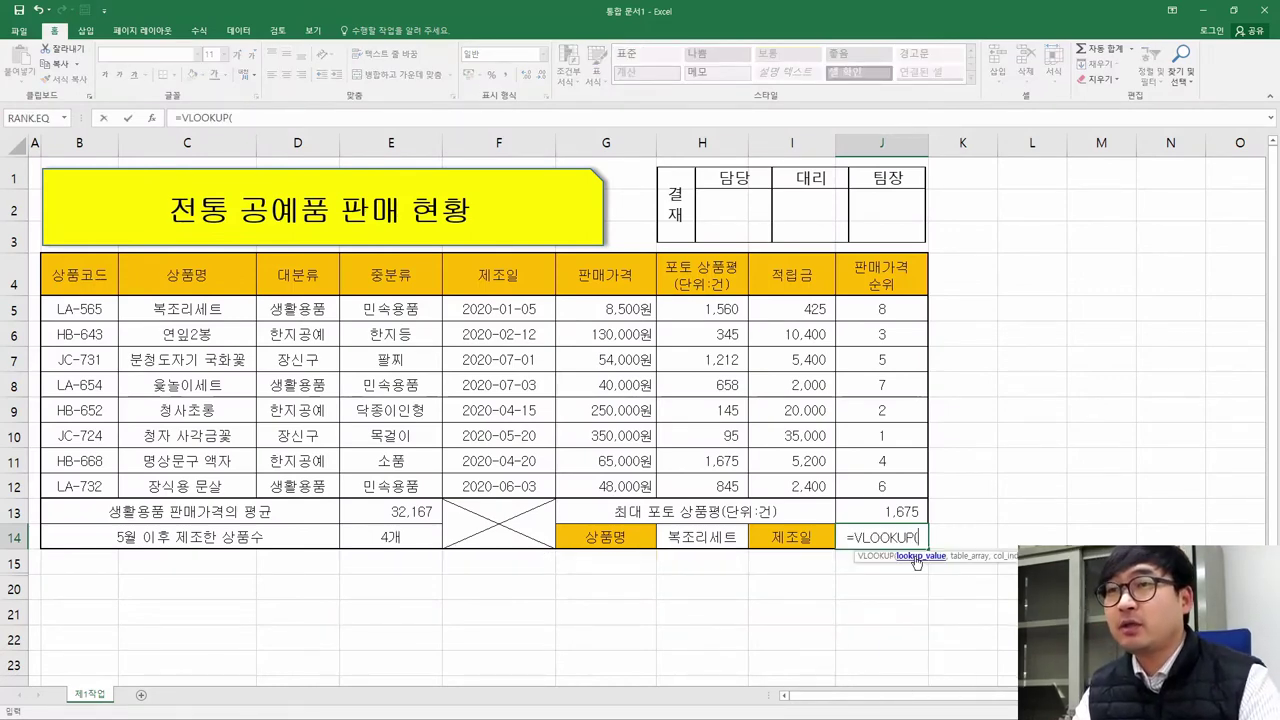
pyautogui.click(153, 118)
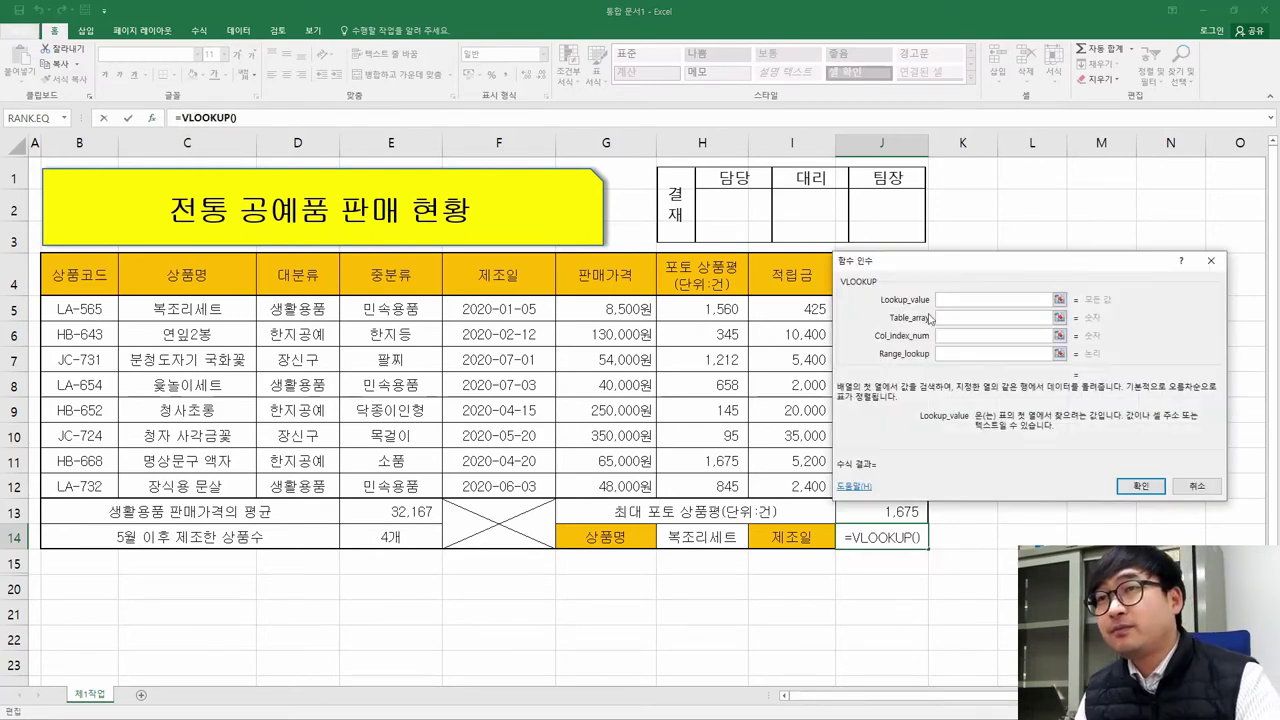
pyautogui.moveTo(967, 272); pyautogui.dragTo(867, 246)
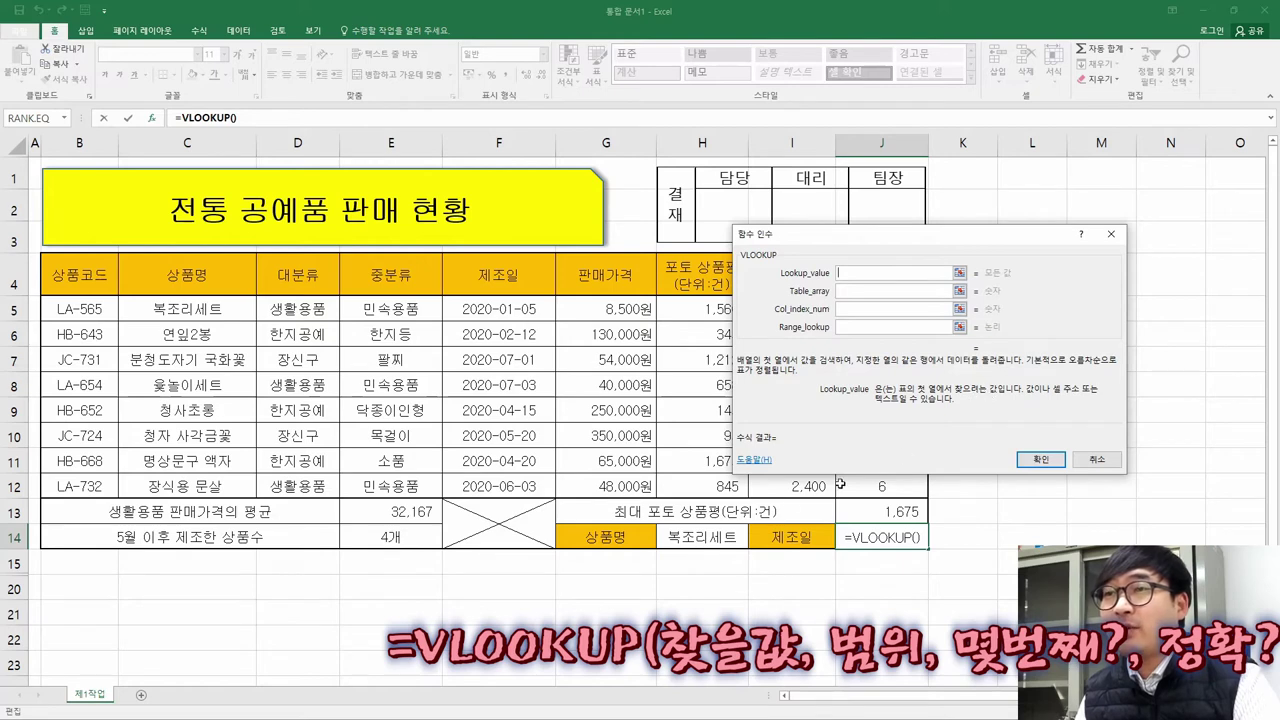
pyautogui.click(718, 537)
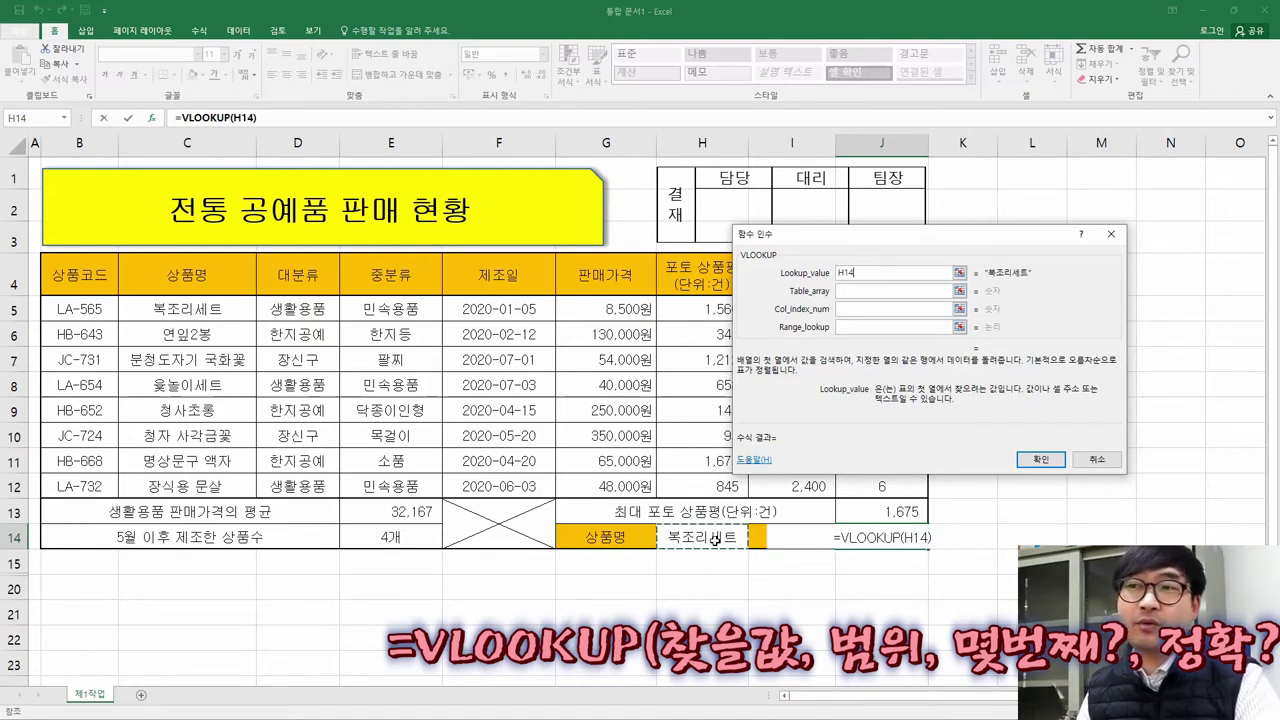
# Set the VLOOKUP table array to C5:F12, from the 상품명 column through the 제조일 column
pyautogui.click(860, 292)
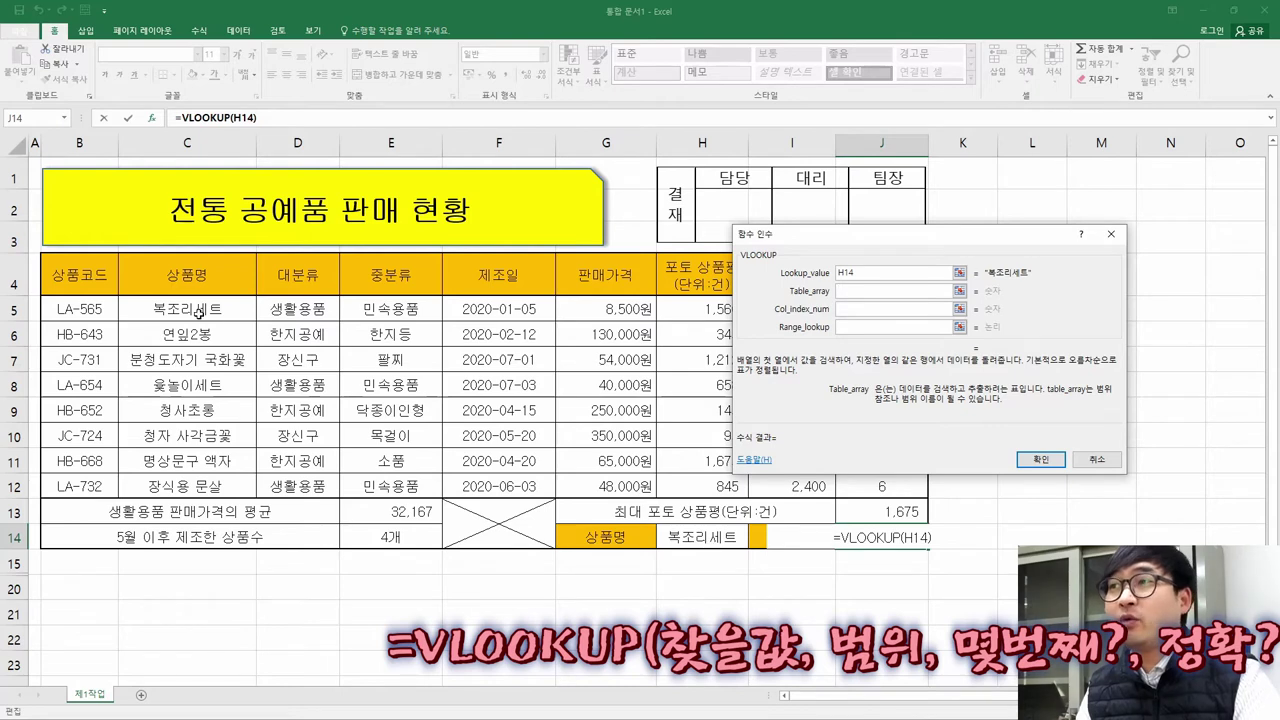
pyautogui.moveTo(197, 312); pyautogui.dragTo(517, 405)
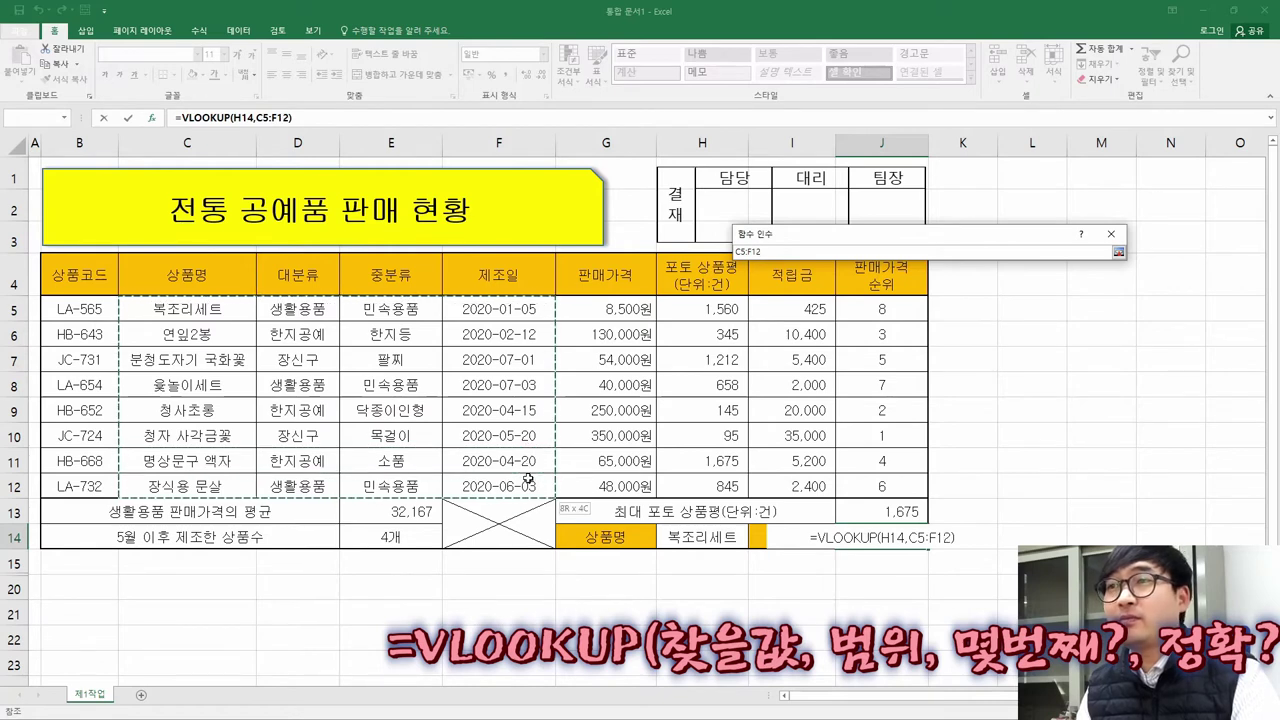
pyautogui.moveTo(528, 480); pyautogui.dragTo(679, 482)
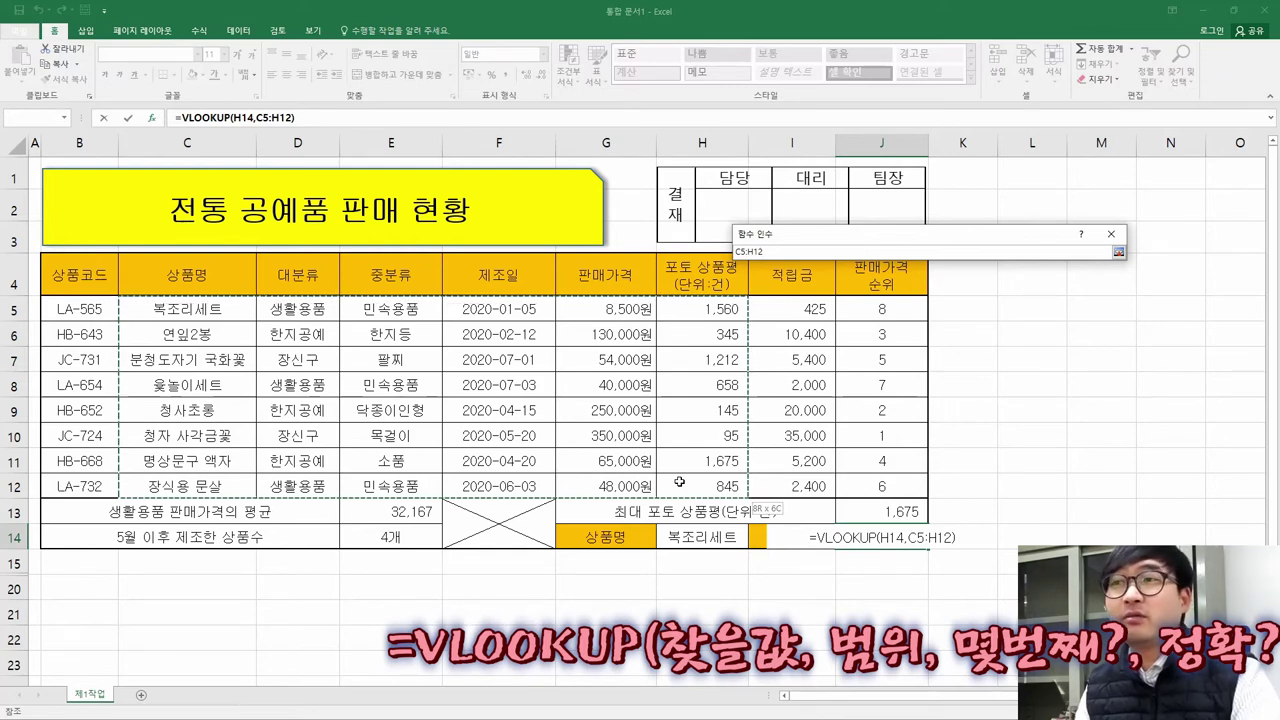
pyautogui.moveTo(679, 482); pyautogui.dragTo(541, 486)
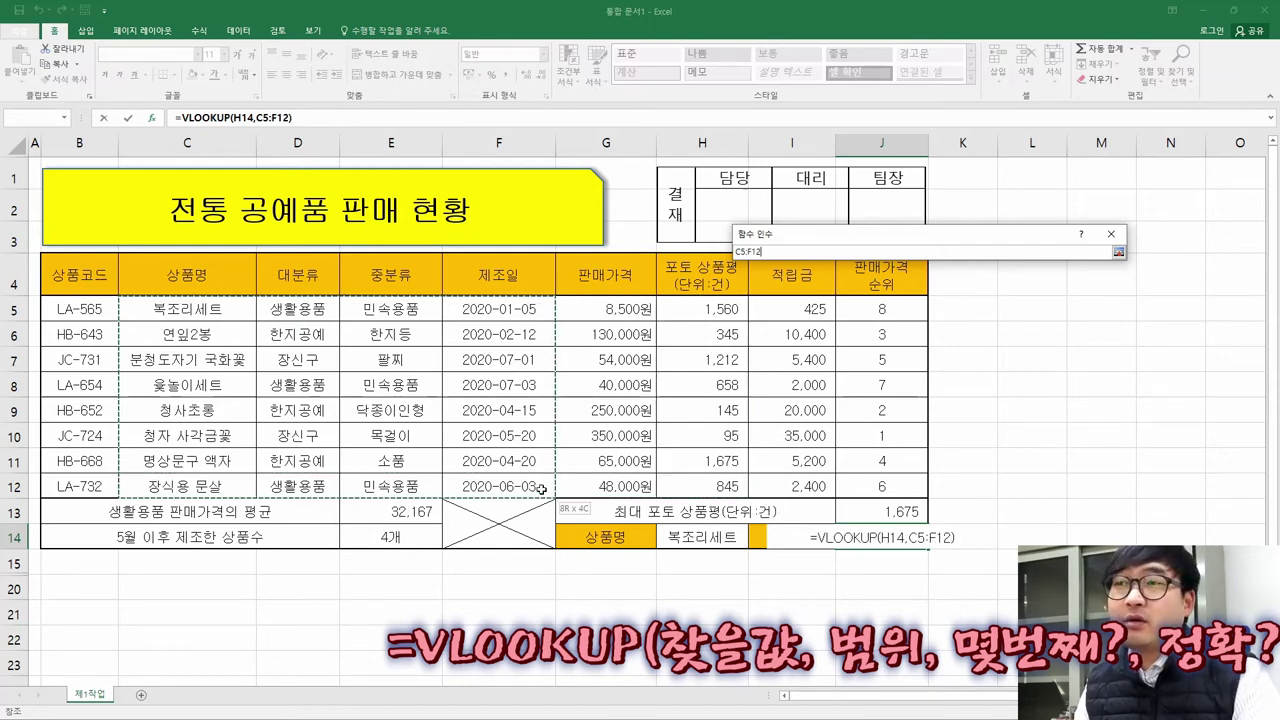
pyautogui.moveTo(541, 487); pyautogui.dragTo(541, 487)
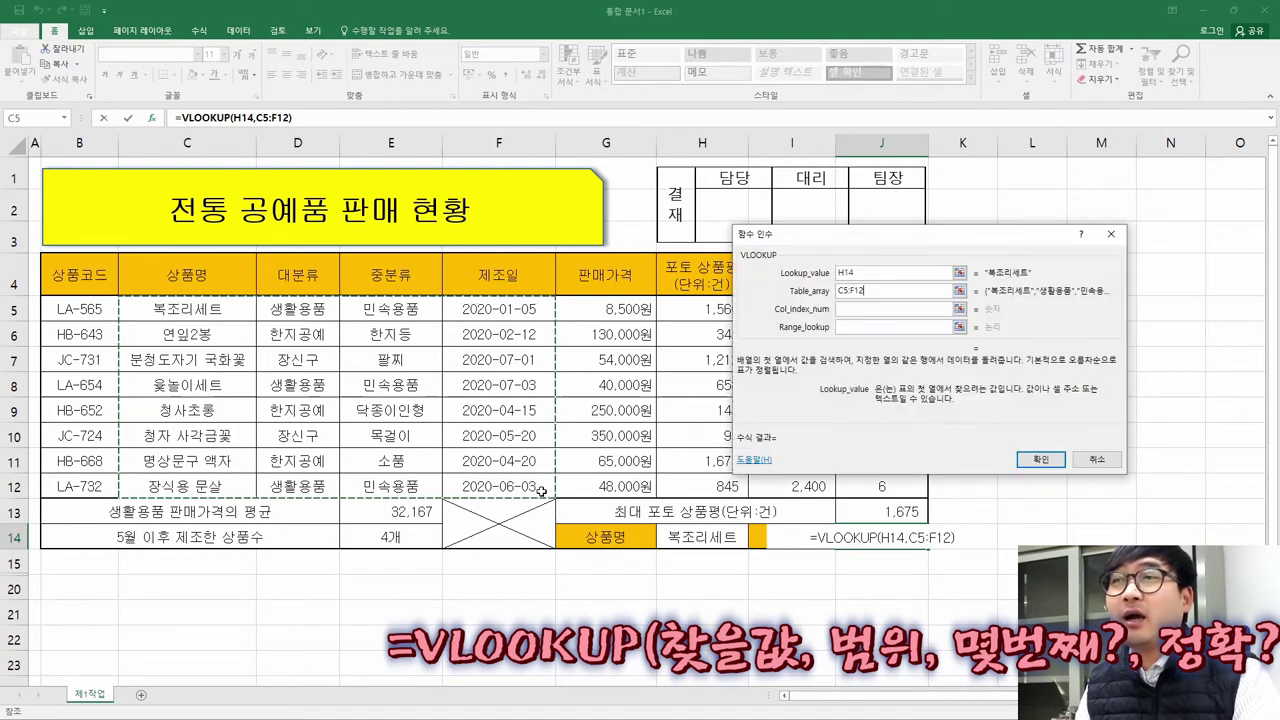
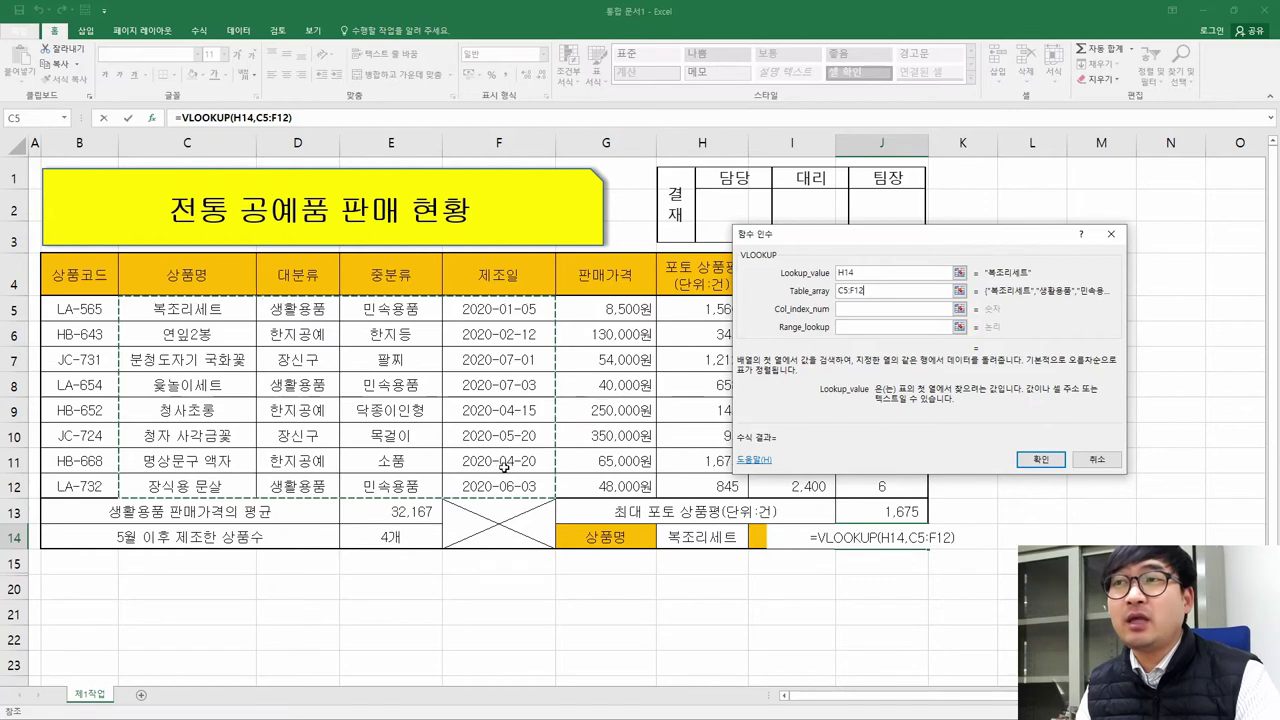
# Complete the VLOOKUP with column index 4 and range lookup FALSE, and format J14 as a short date (간단한 날짜)
pyautogui.click(881, 309)
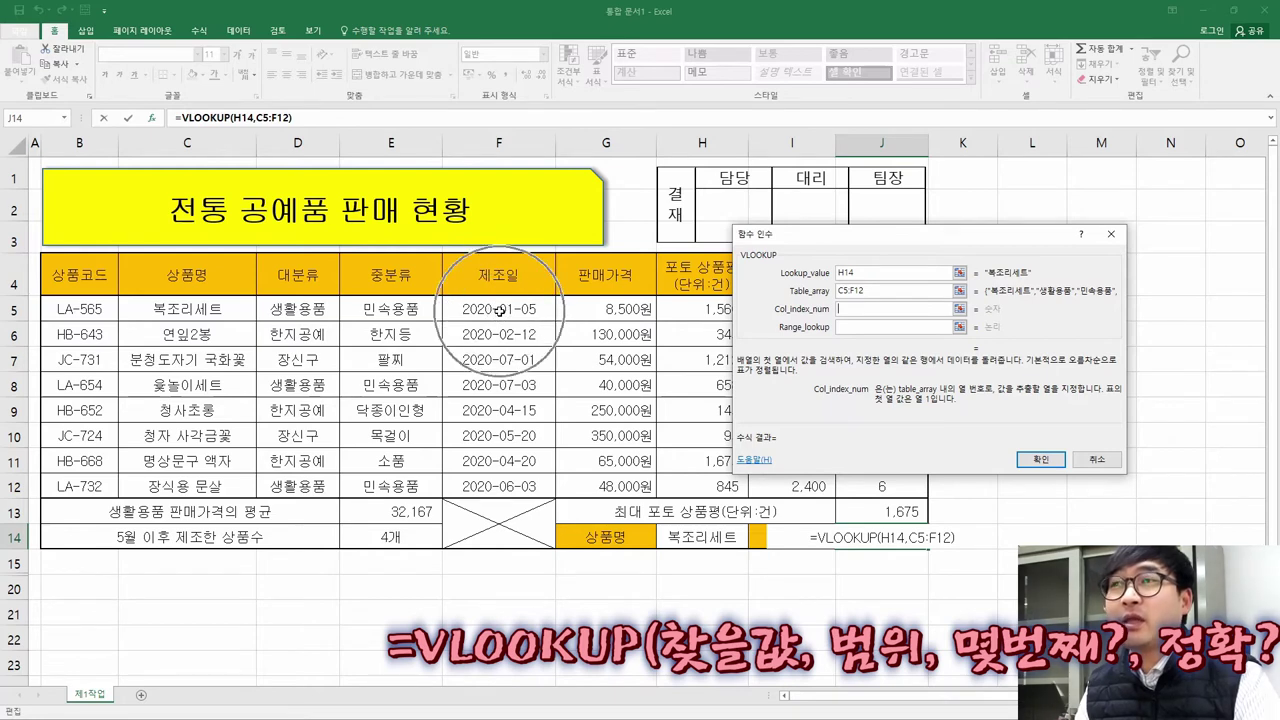
pyautogui.write('4')
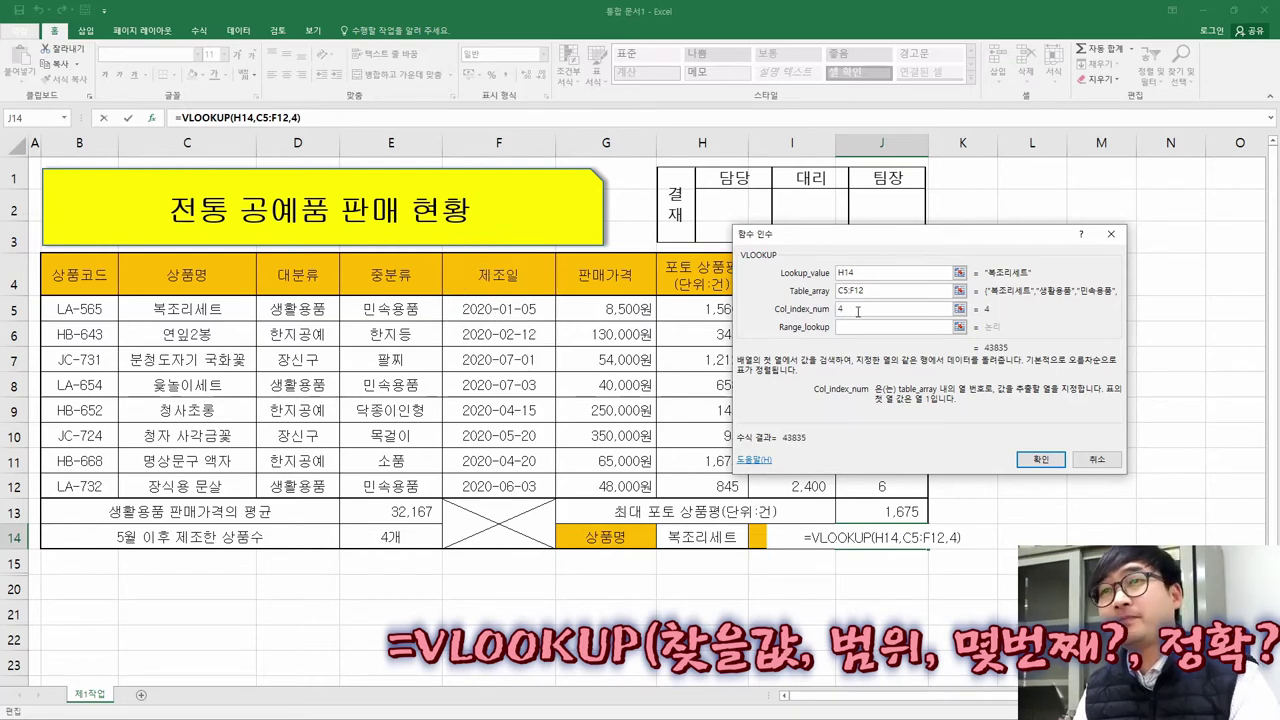
pyautogui.click(856, 327)
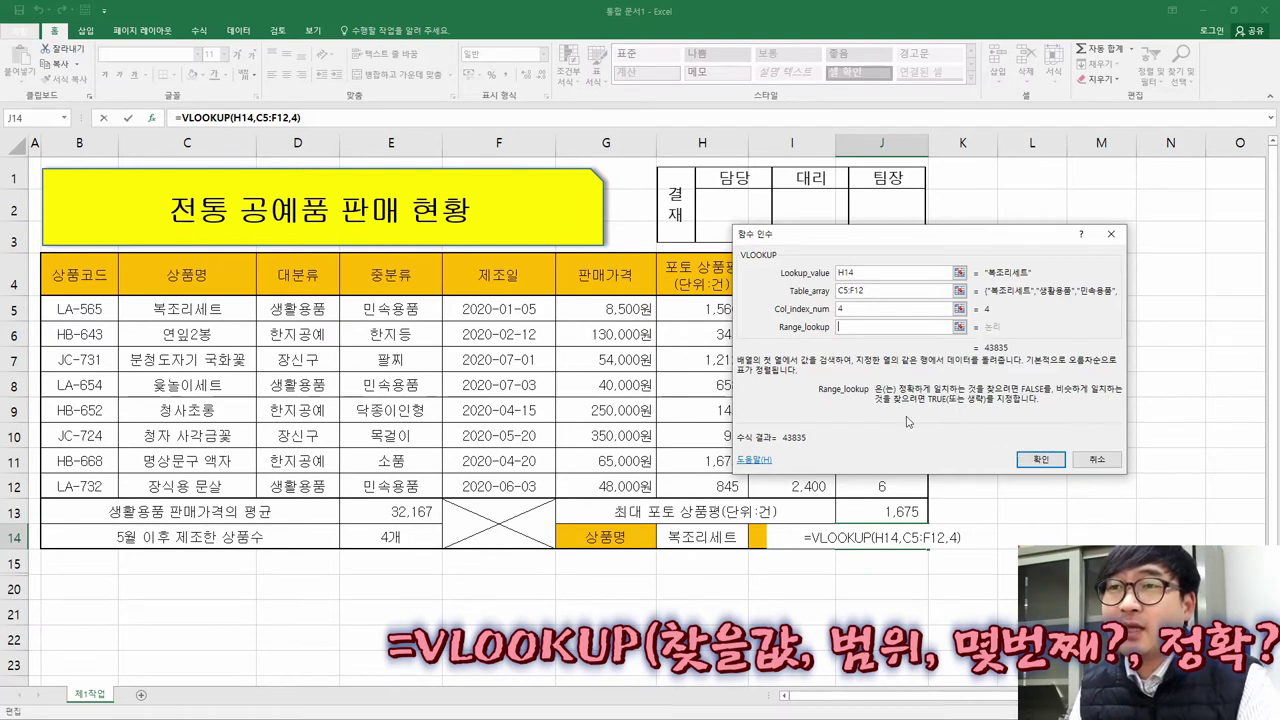
pyautogui.press('ctrl')
pyautogui.press('ctrl')
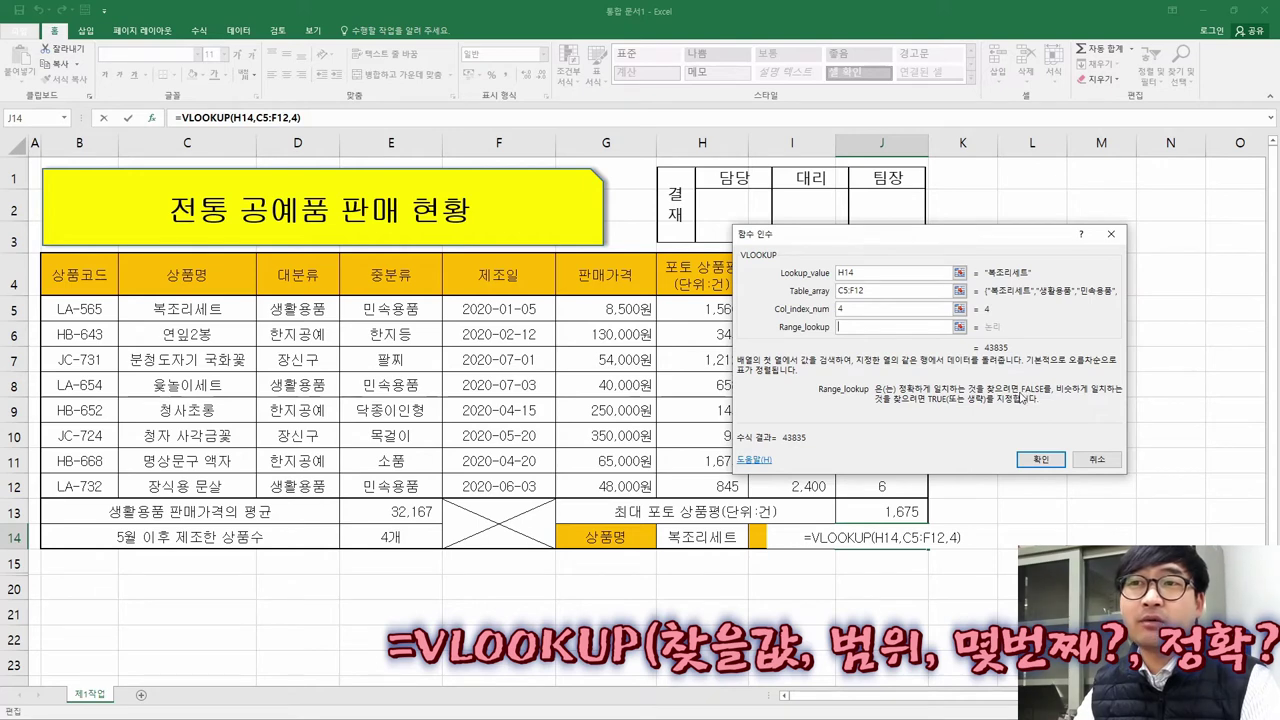
pyautogui.write('F')
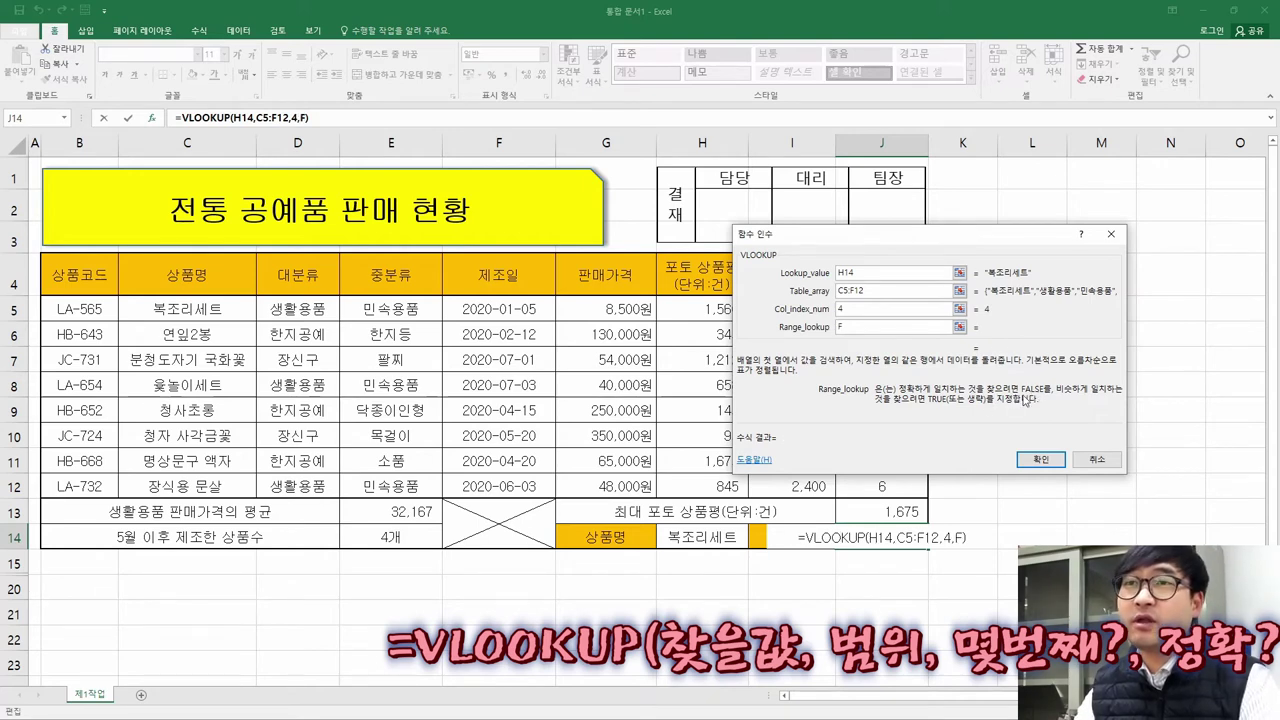
pyautogui.write('ALSE')
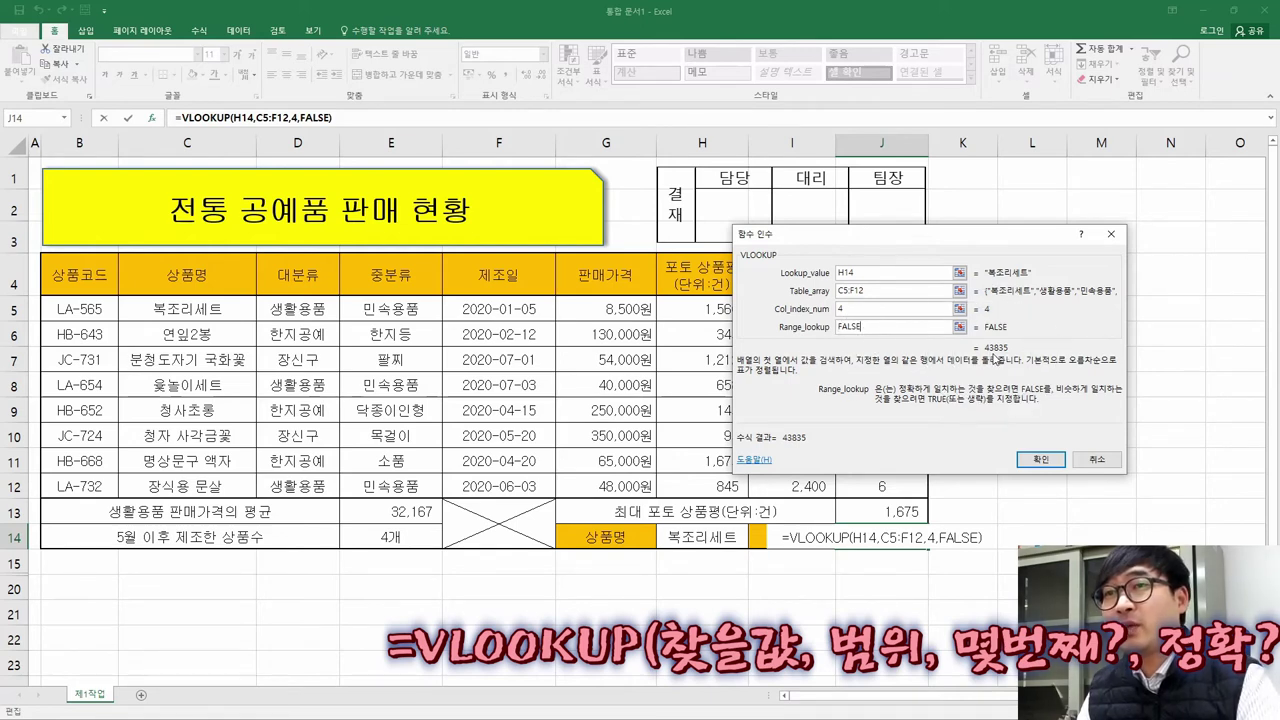
pyautogui.click(1040, 459)
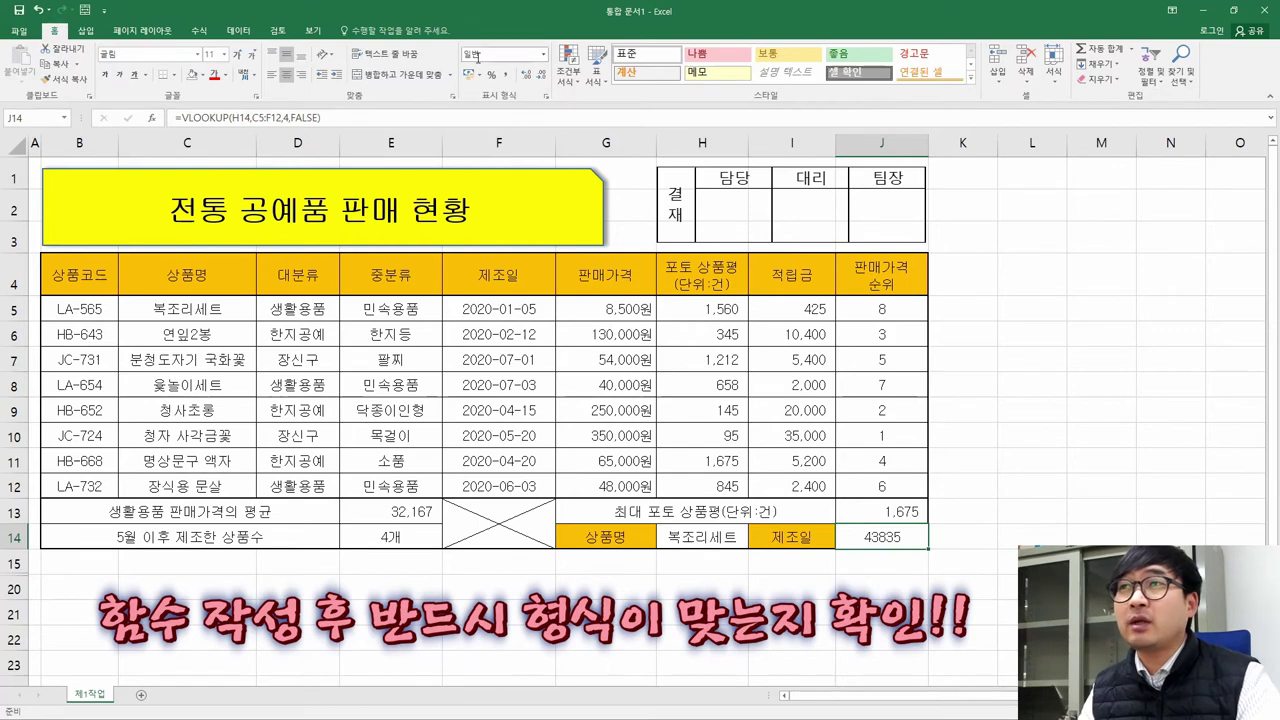
pyautogui.click(545, 56)
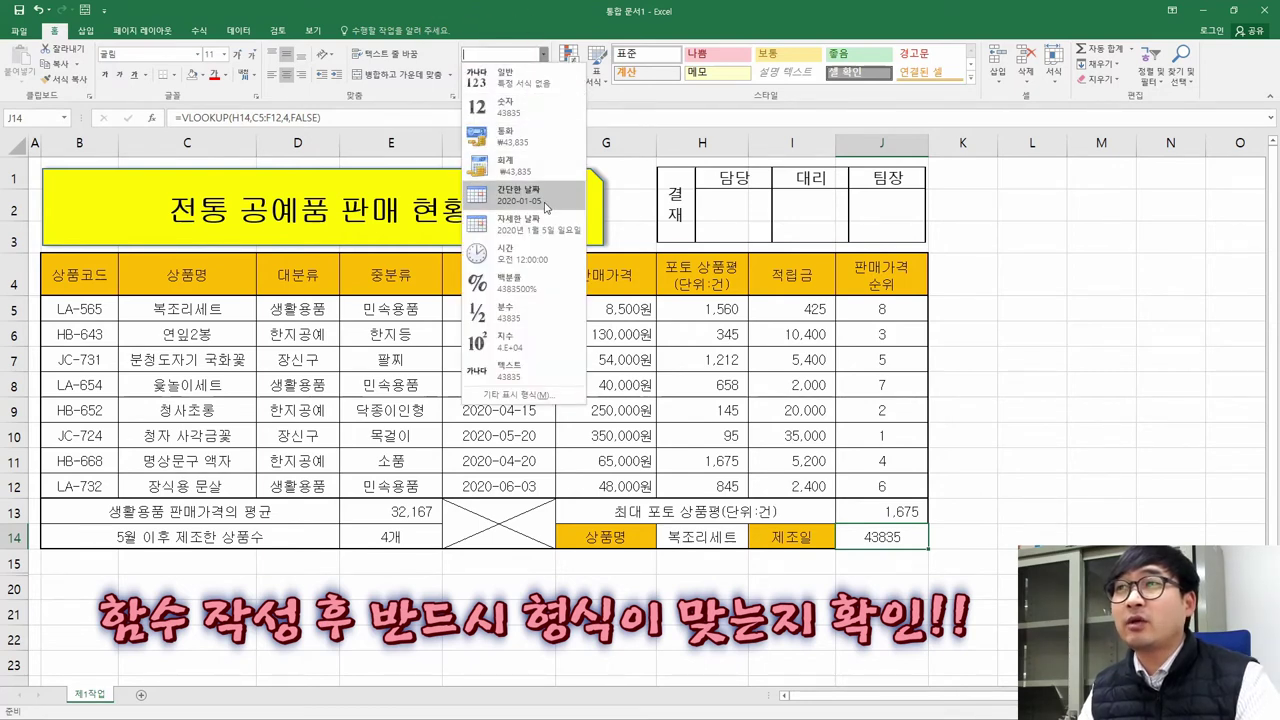
pyautogui.click(535, 198)
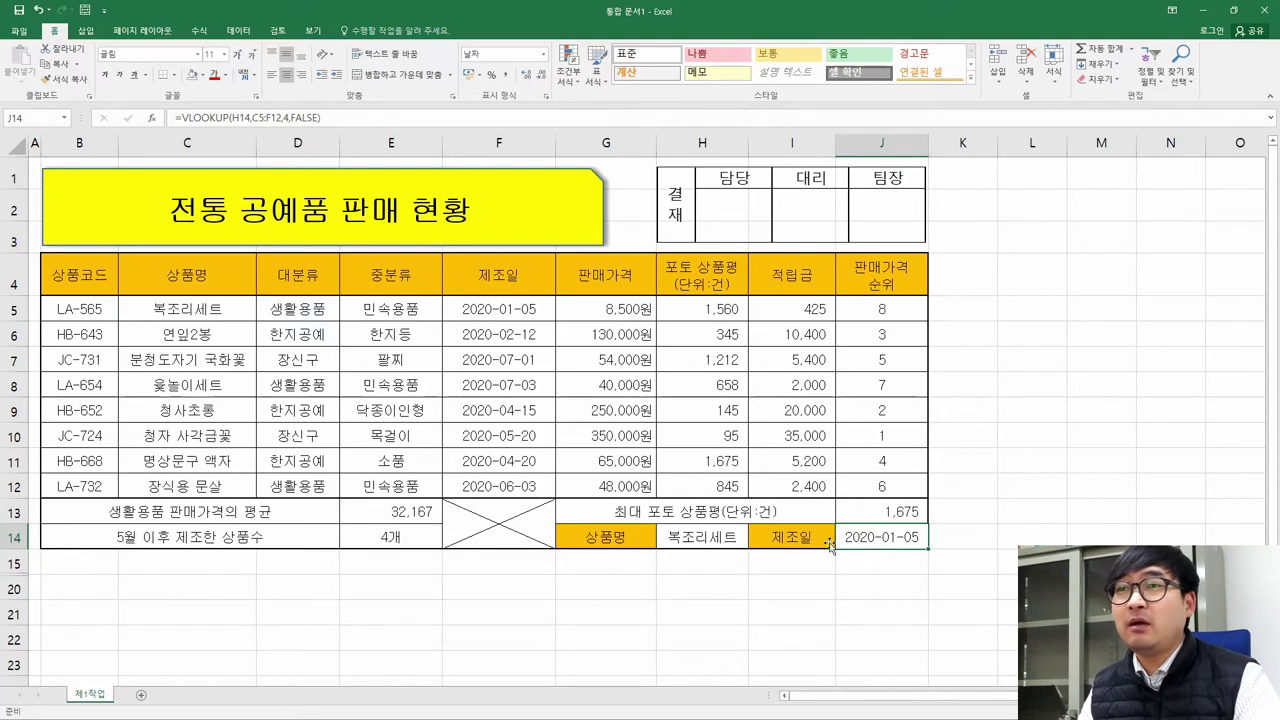
# Test the lookup by choosing 분청도자기 국화꽃 and 청자 사각금꽃 in H14, and set the product back to 복조리세트
pyautogui.click(744, 542)
pyautogui.click(754, 541)
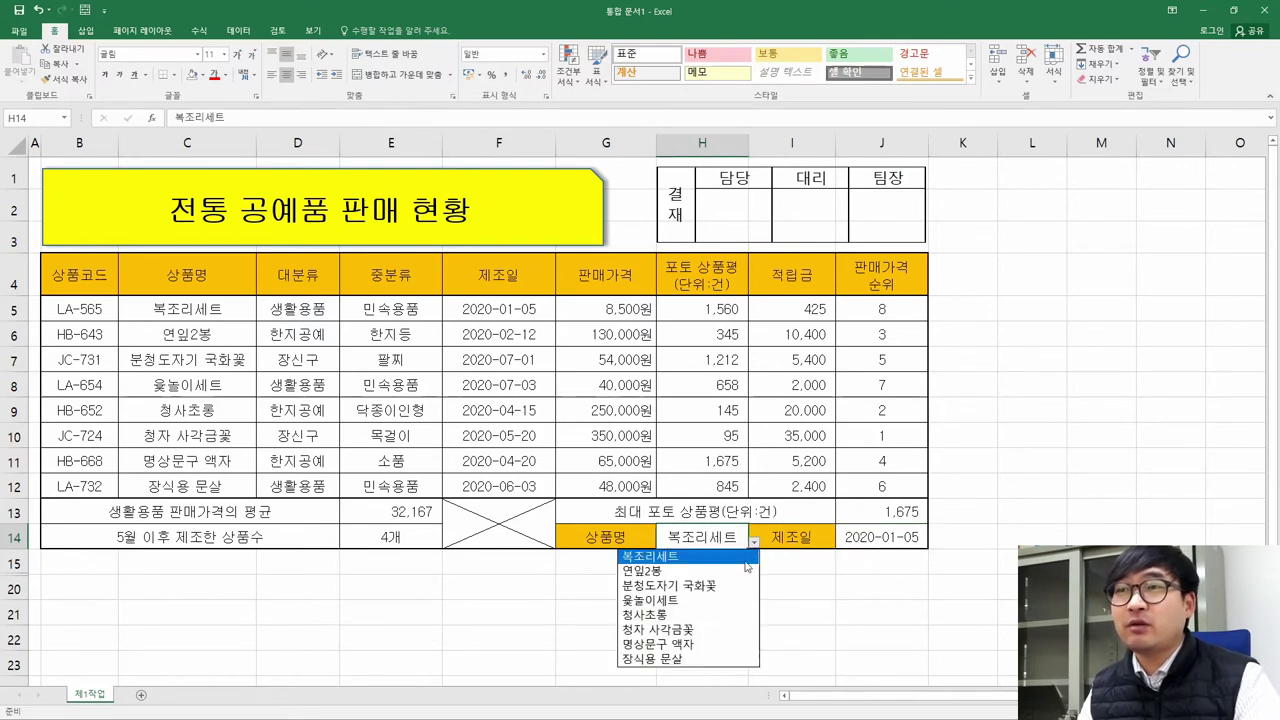
pyautogui.click(708, 585)
pyautogui.click(756, 543)
pyautogui.click(728, 629)
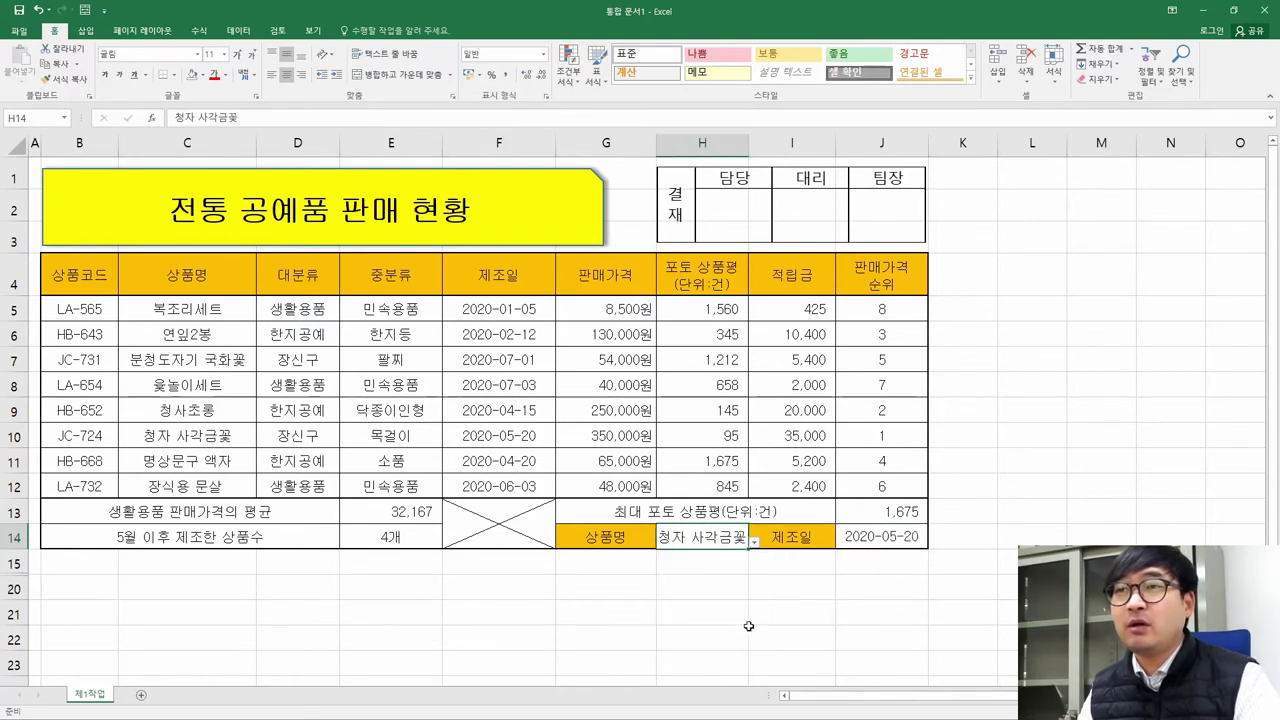
pyautogui.click(754, 543)
pyautogui.click(680, 557)
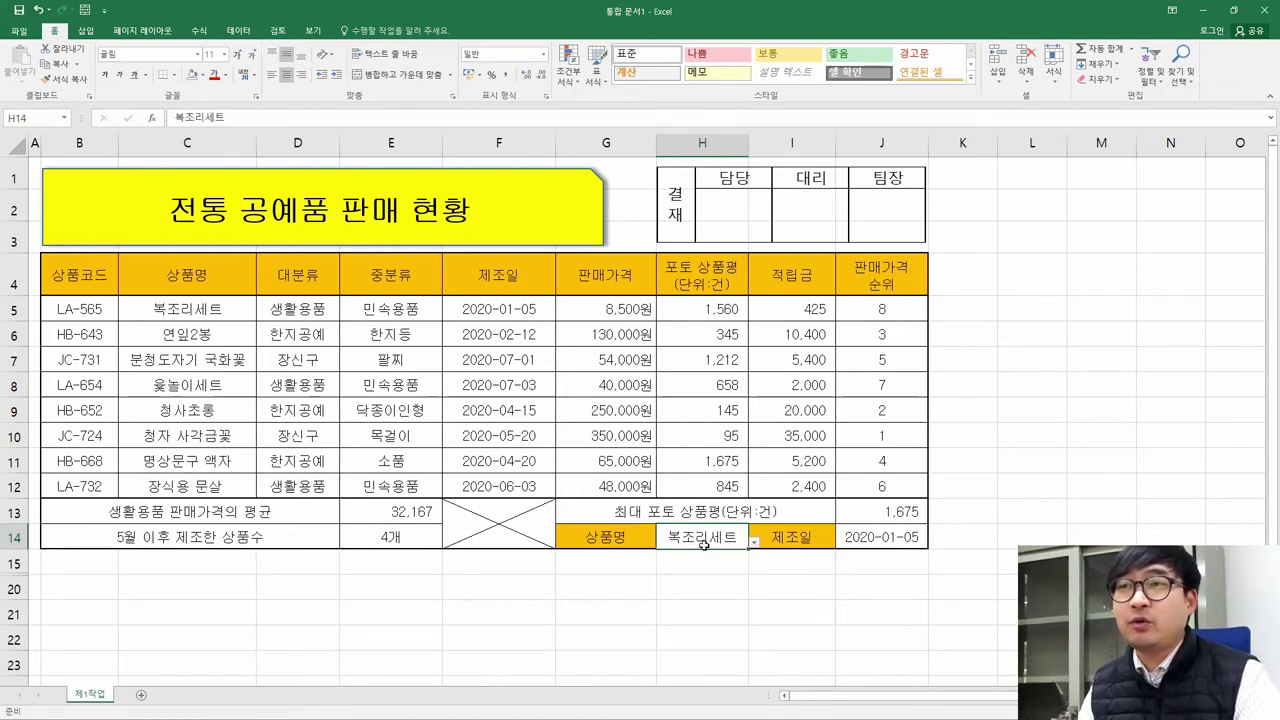
# Check the H14 product in the output table of the Acrobat Reader PDF, and return to J14 in Excel
pyautogui.hotkey('alt', 'Tab')
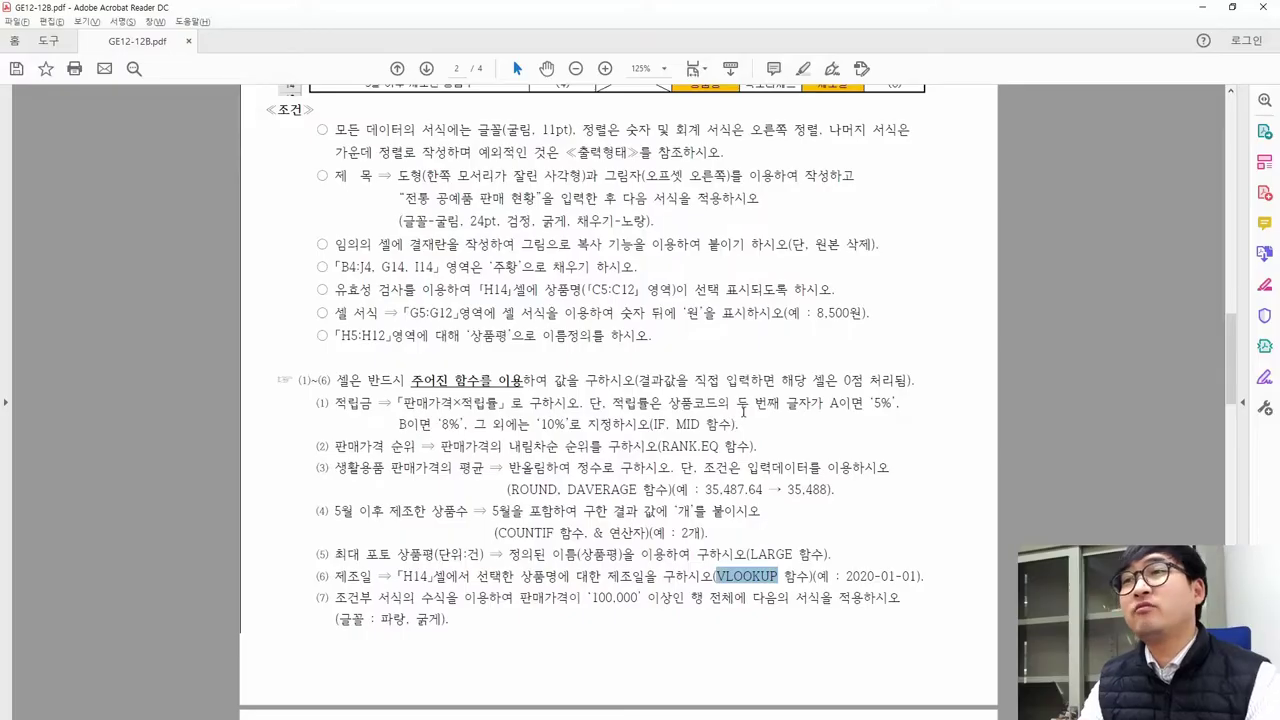
pyautogui.scroll(3, 752, 326)
pyautogui.moveTo(731, 203); pyautogui.dragTo(800, 215)
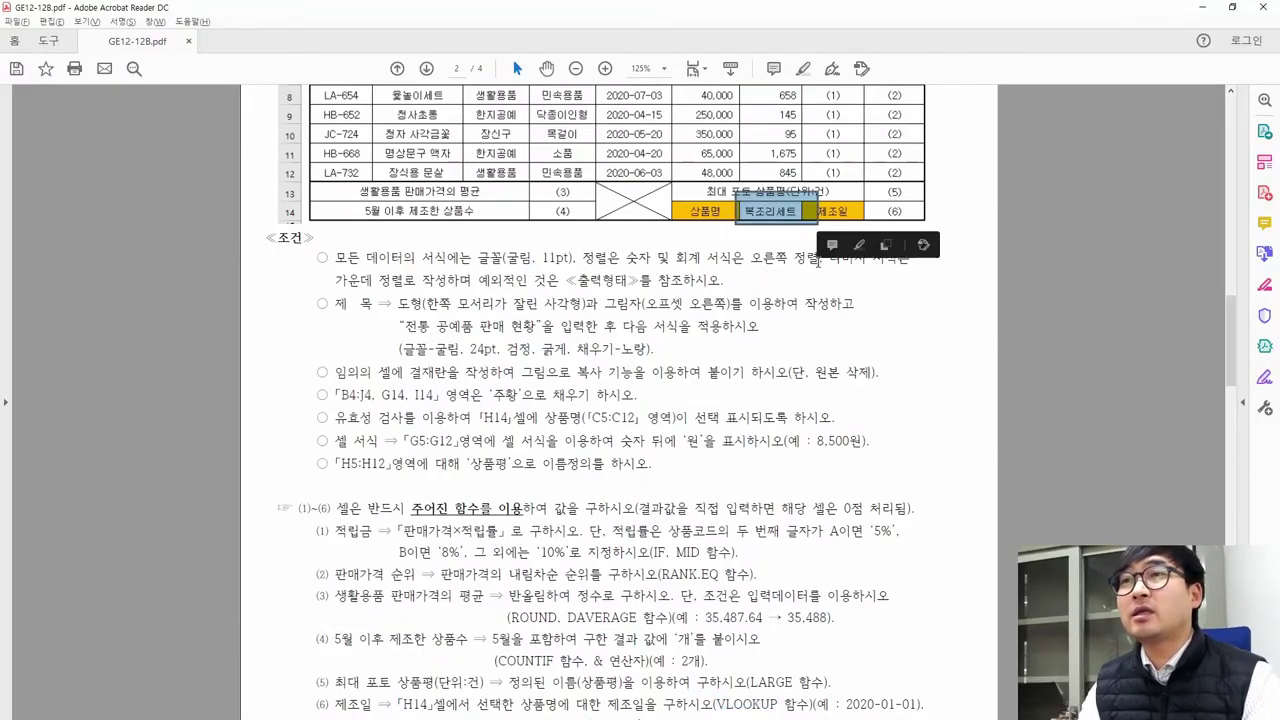
pyautogui.click(802, 346)
pyautogui.scroll(5, 802, 346)
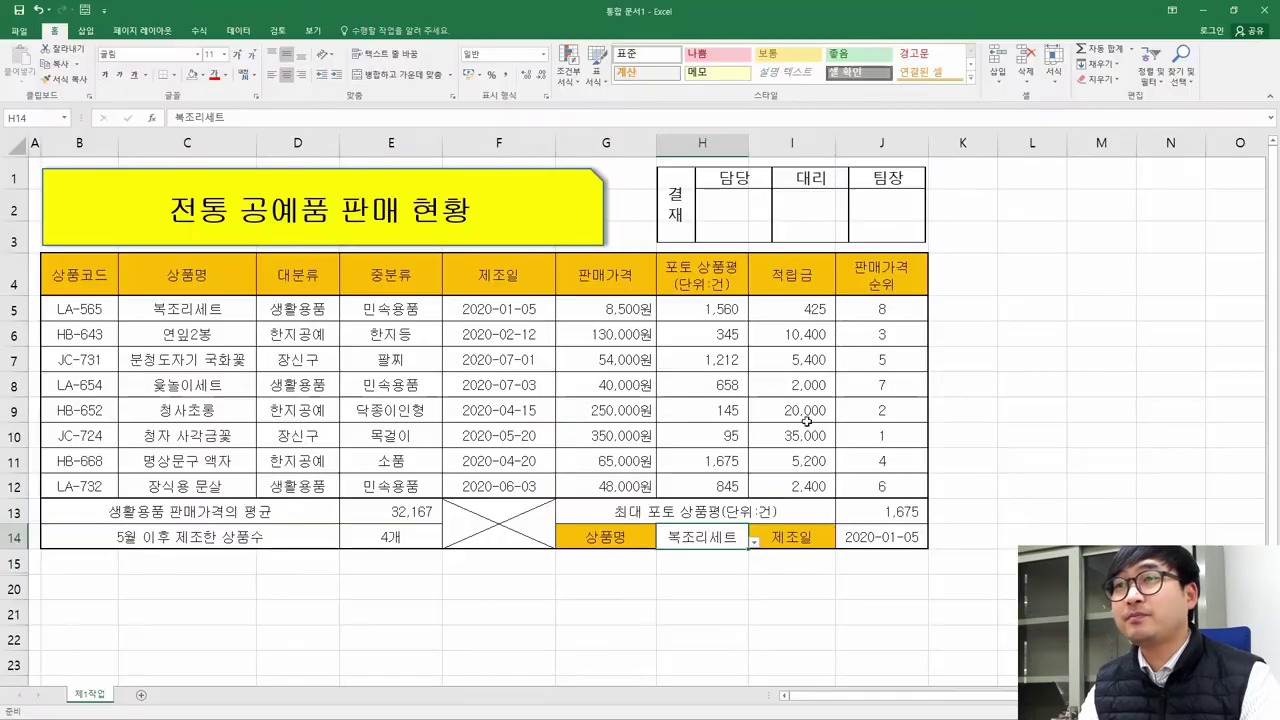
pyautogui.hotkey('alt', 'Tab')
pyautogui.click(869, 540)
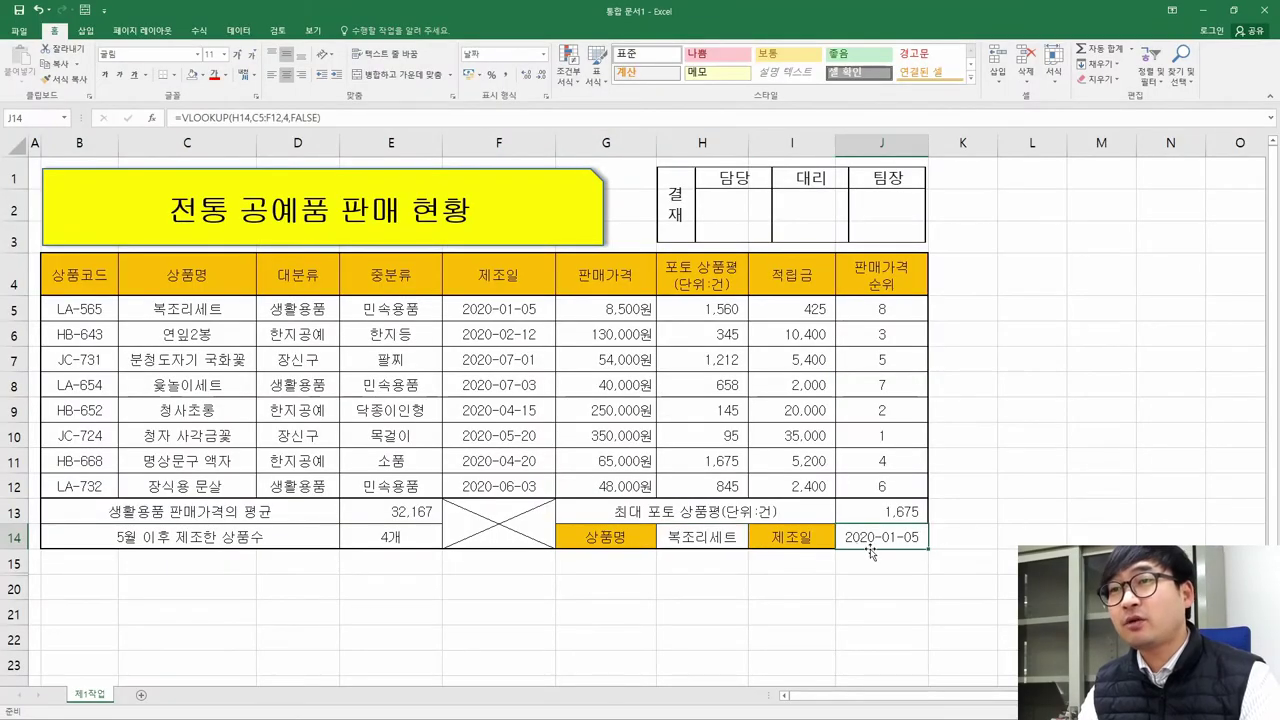
# Read task (7) on conditional formatting in the Acrobat Reader PDF, and return to Excel
pyautogui.hotkey('alt', 'Tab')
pyautogui.scroll(-5, 650, 509)
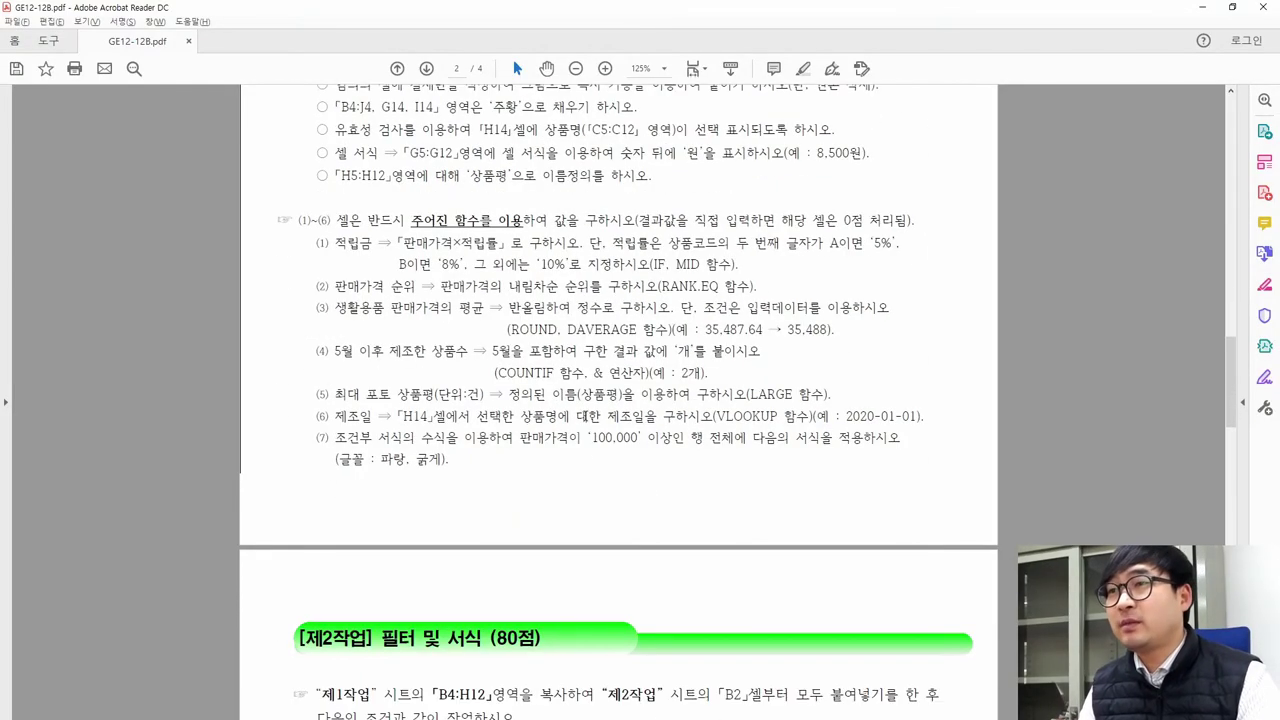
pyautogui.moveTo(334, 437); pyautogui.dragTo(414, 440)
pyautogui.click(445, 439)
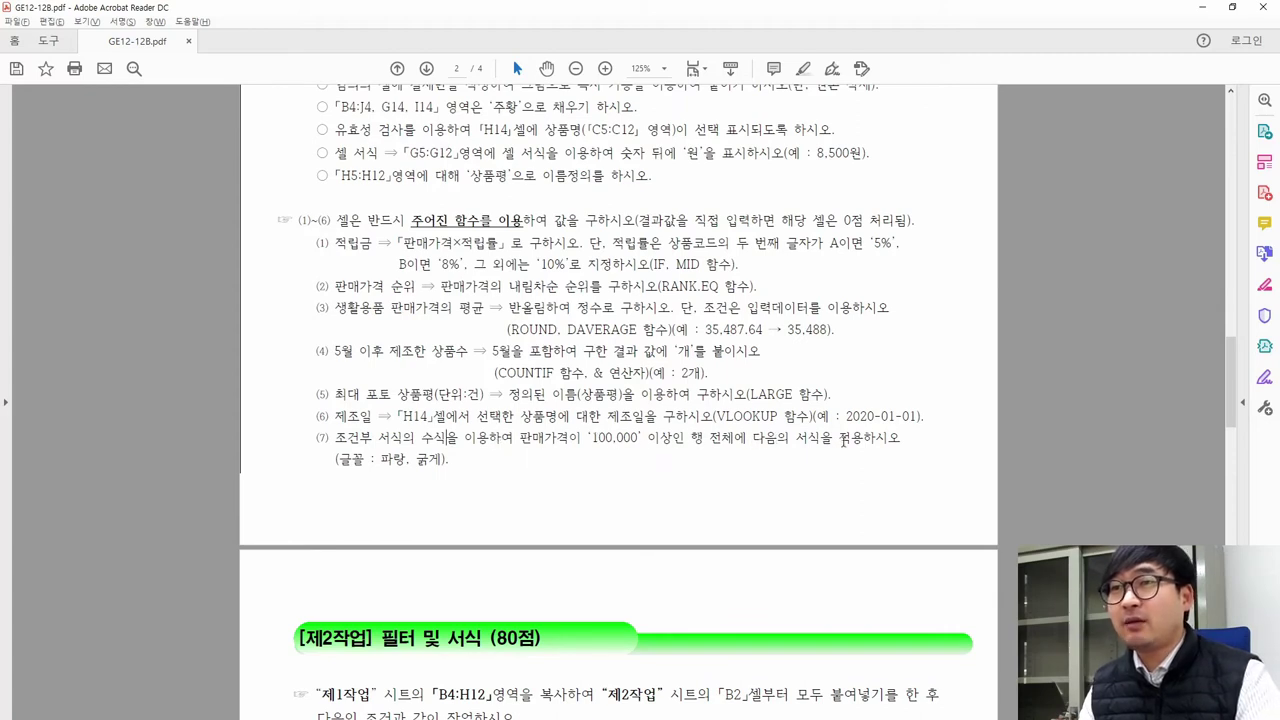
pyautogui.moveTo(749, 439); pyautogui.dragTo(792, 440)
pyautogui.hotkey('alt', 'Tab')
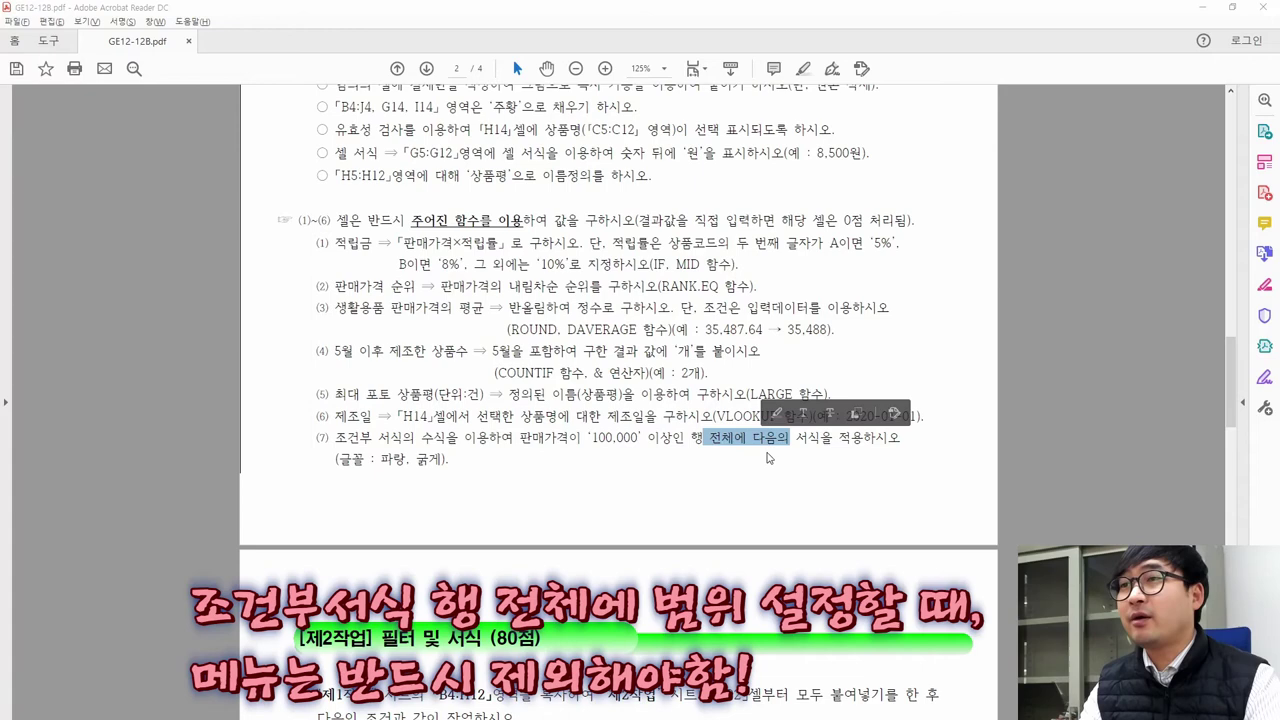
# Examine which 판매가격 values in G5:G12 reach 100,000 and their full table rows, and check task (7)'s font format in the Acrobat Reader PDF
pyautogui.click(621, 272)
pyautogui.moveTo(619, 318); pyautogui.dragTo(608, 486)
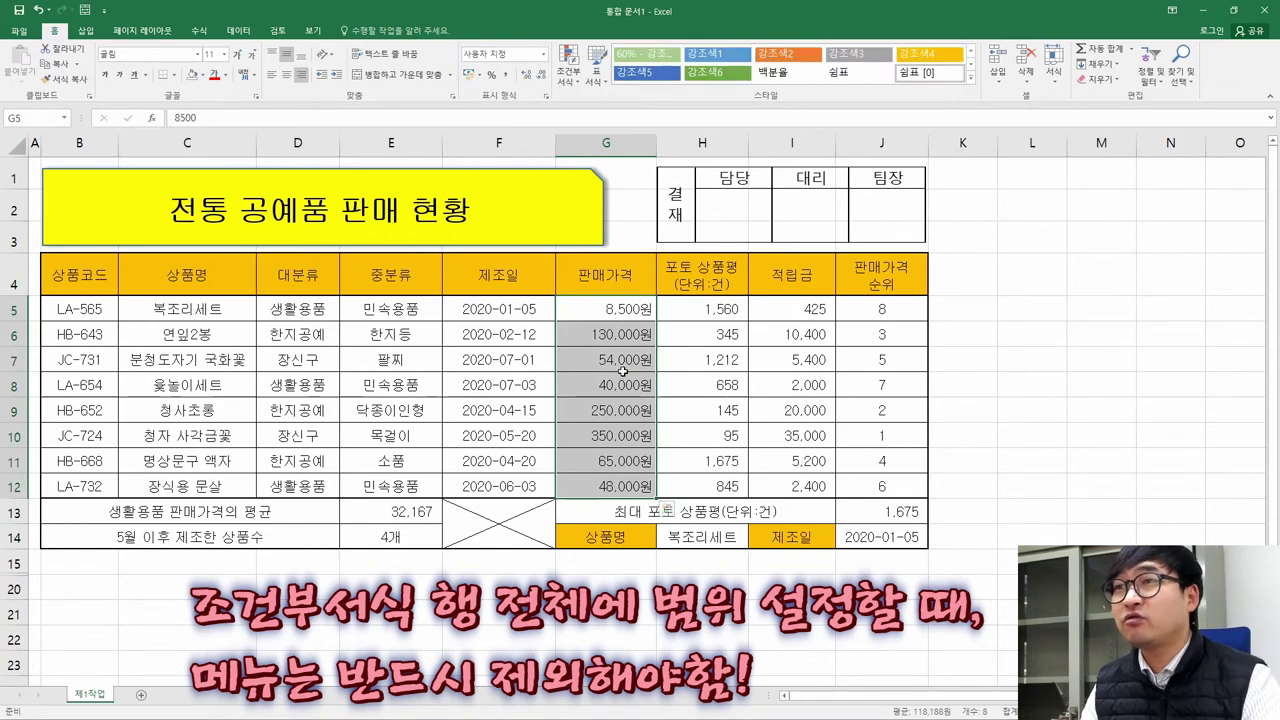
pyautogui.click(630, 331)
pyautogui.click(628, 405)
pyautogui.click(627, 430)
pyautogui.moveTo(625, 310); pyautogui.dragTo(610, 490)
pyautogui.moveTo(106, 308); pyautogui.dragTo(911, 336)
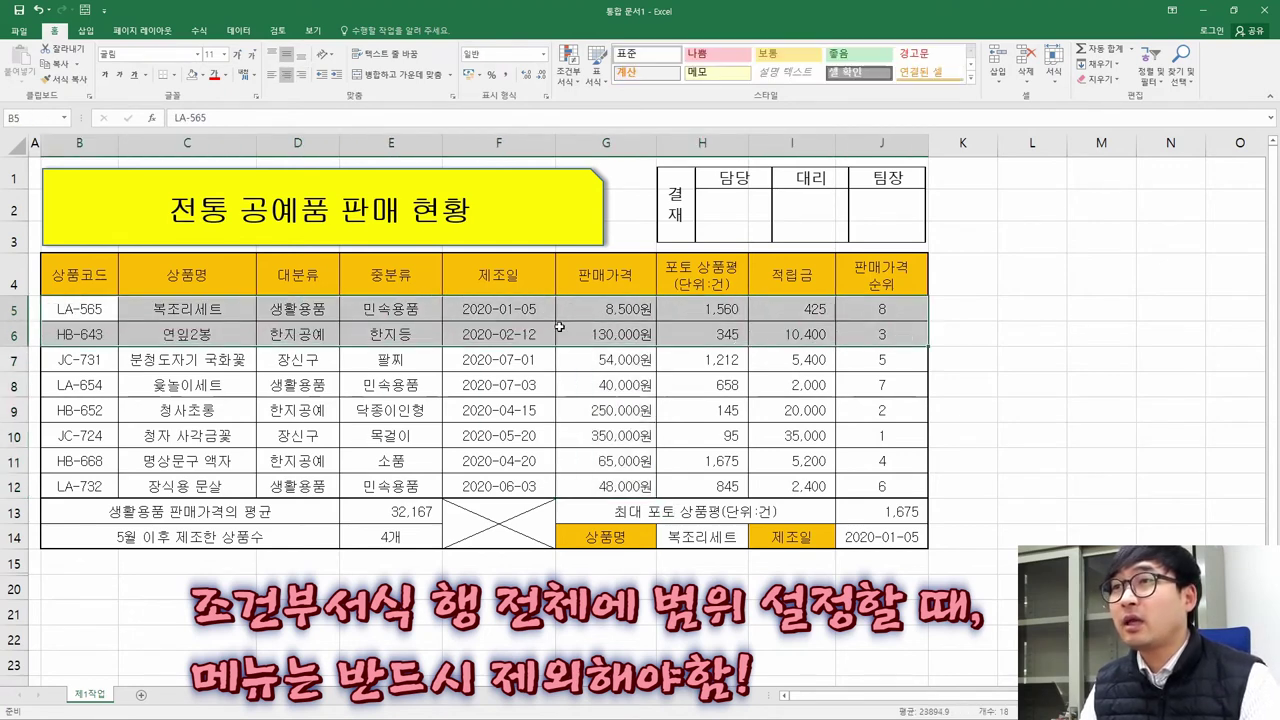
pyautogui.click(626, 336)
pyautogui.moveTo(82, 337); pyautogui.dragTo(868, 340)
pyautogui.hotkey('alt', 'Tab')
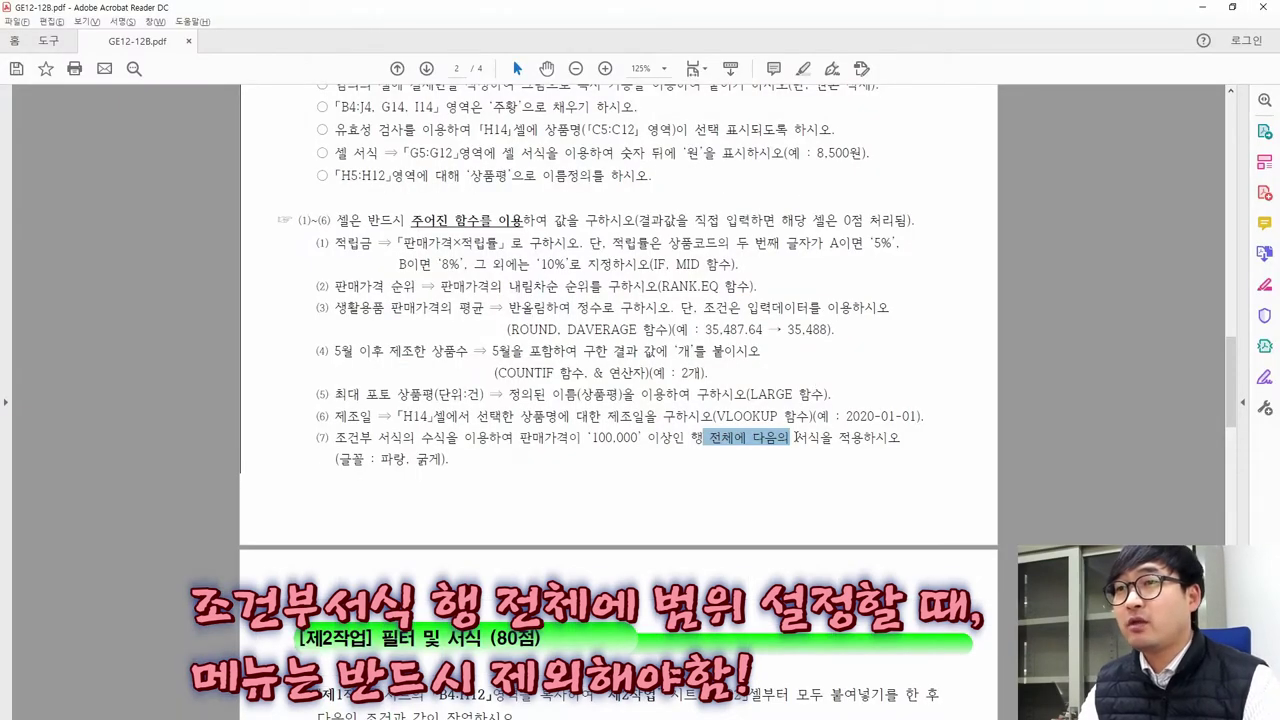
pyautogui.moveTo(381, 461); pyautogui.dragTo(450, 461)
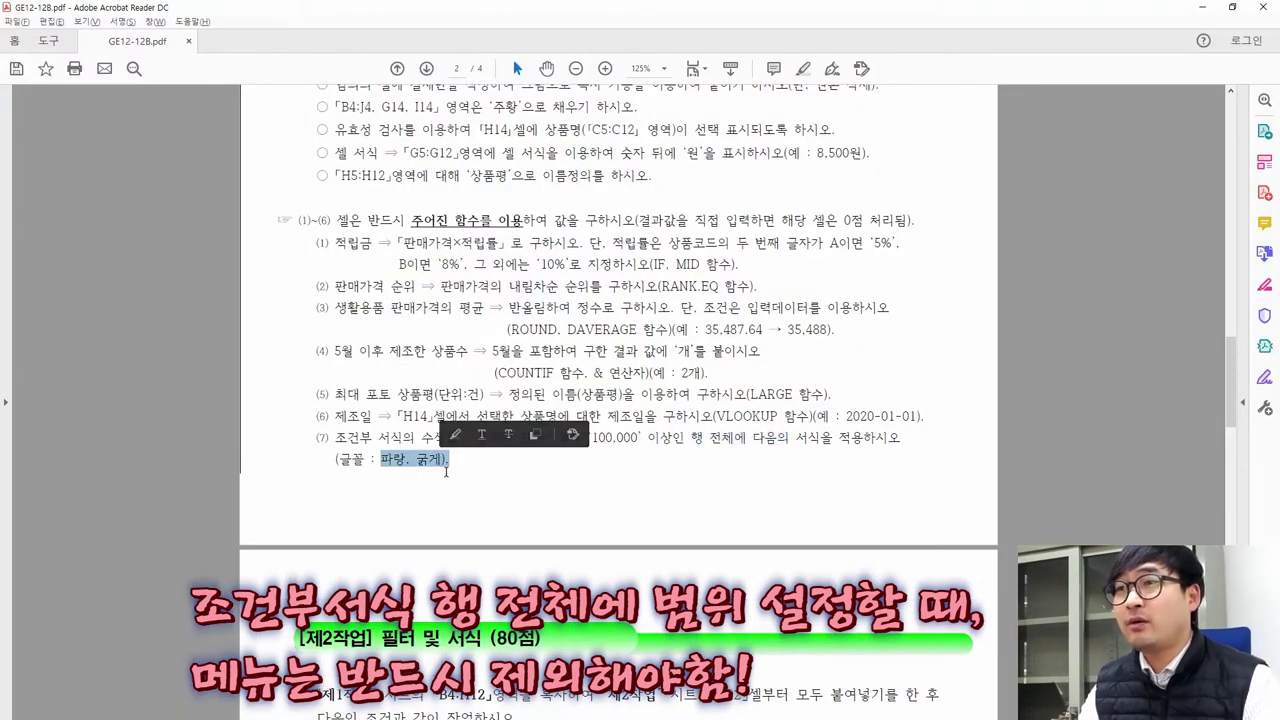
# Switch to Excel, select the table data B5:J12 without its header row, and start a new formula-based conditional formatting rule
pyautogui.click(561, 438)
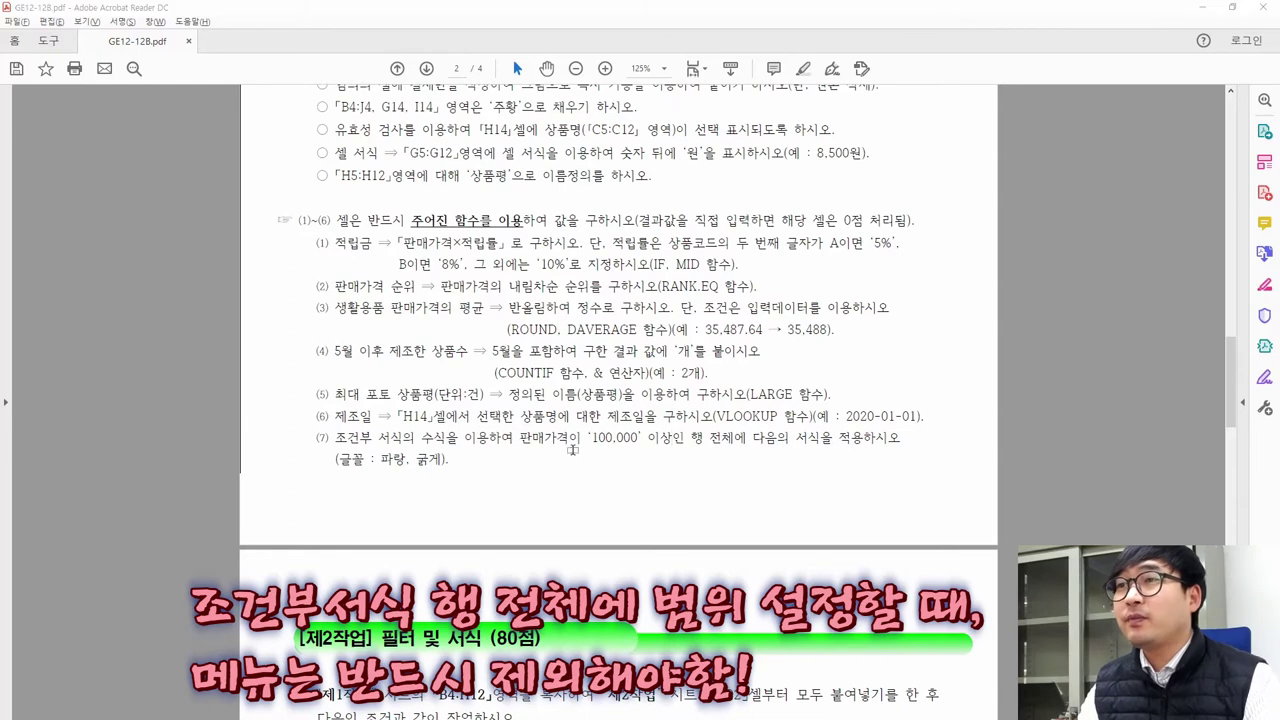
pyautogui.hotkey('alt', 'Tab')
pyautogui.moveTo(841, 376); pyautogui.dragTo(915, 486)
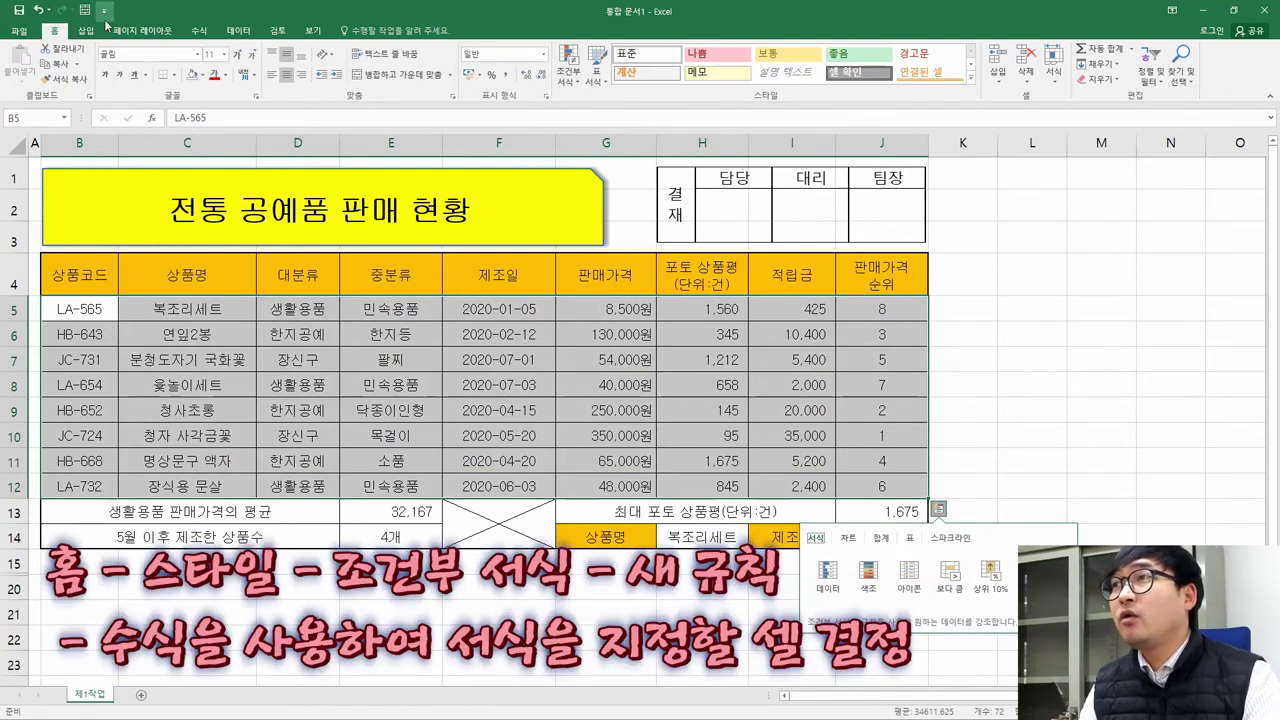
pyautogui.click(569, 80)
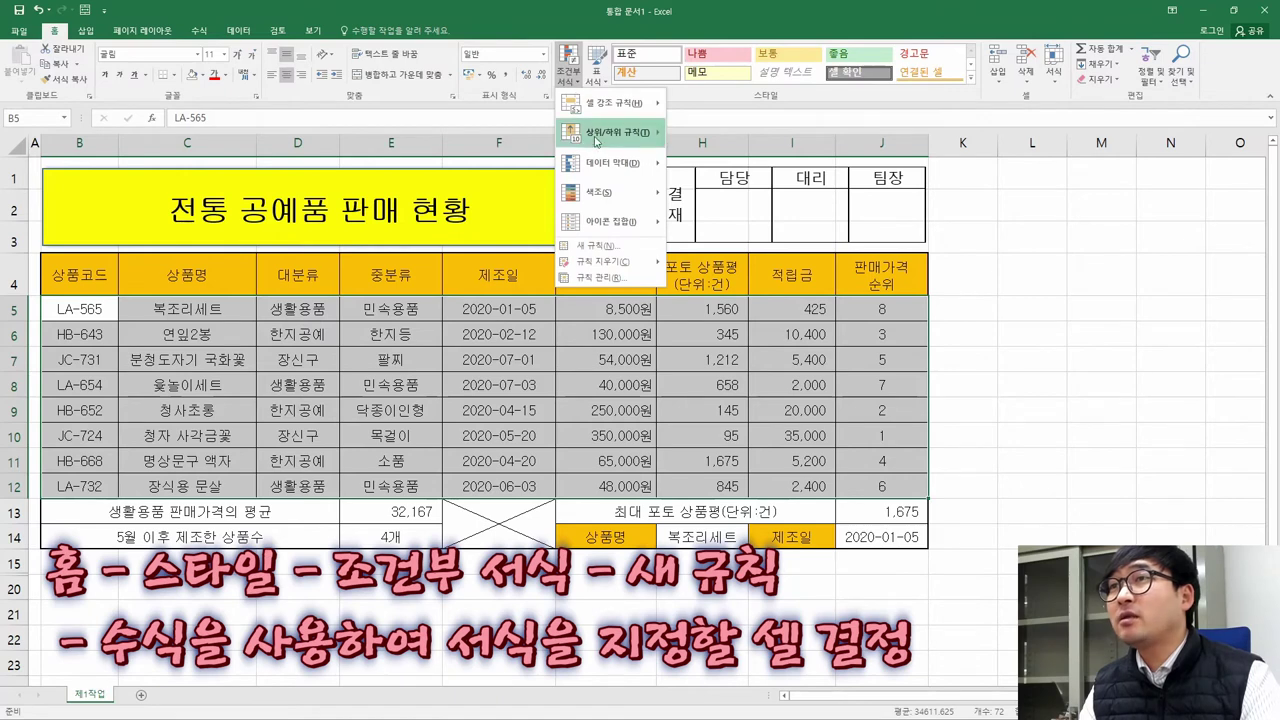
pyautogui.click(595, 246)
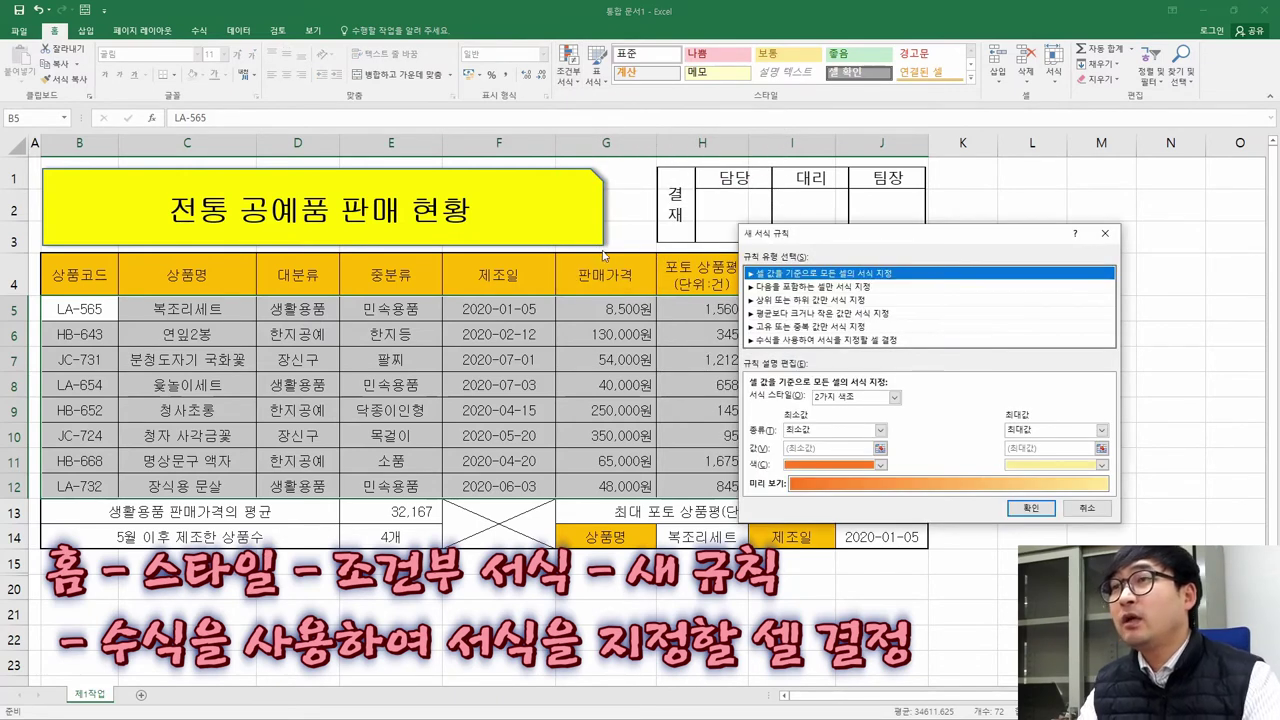
pyautogui.hotkey('alt', 'Tab')
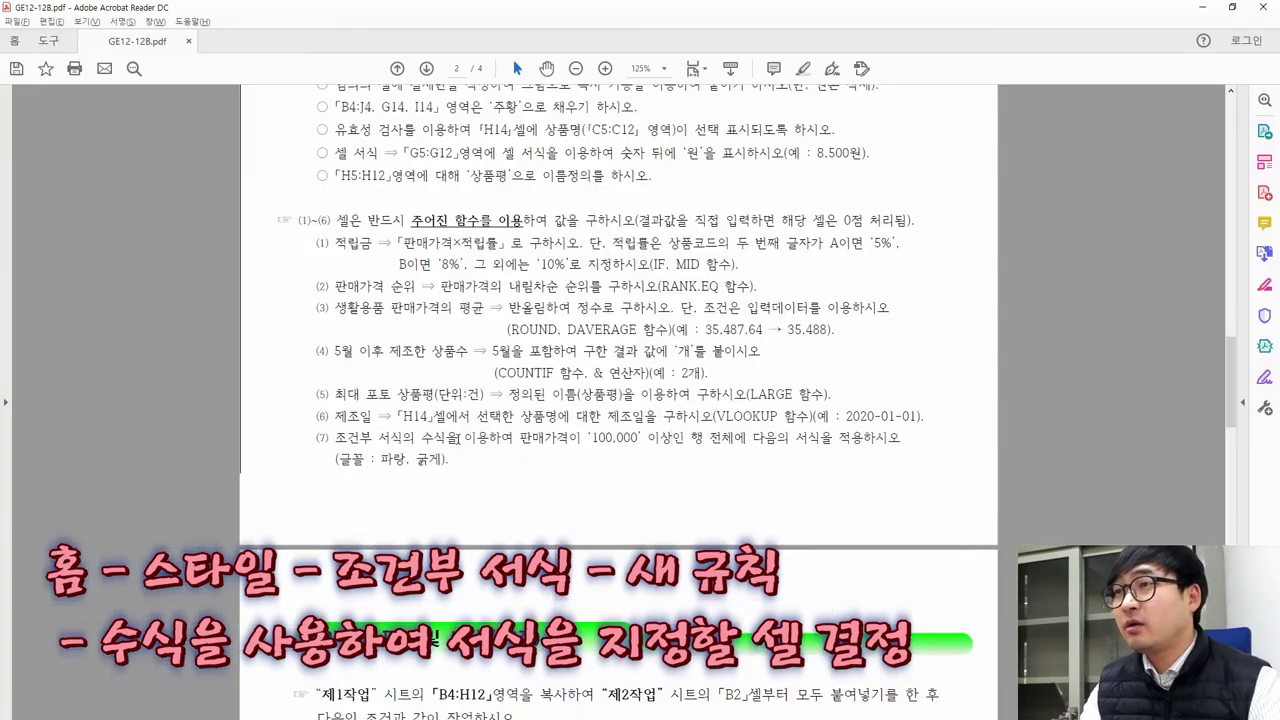
pyautogui.moveTo(424, 437); pyautogui.dragTo(516, 437)
pyautogui.hotkey('alt', 'Tab')
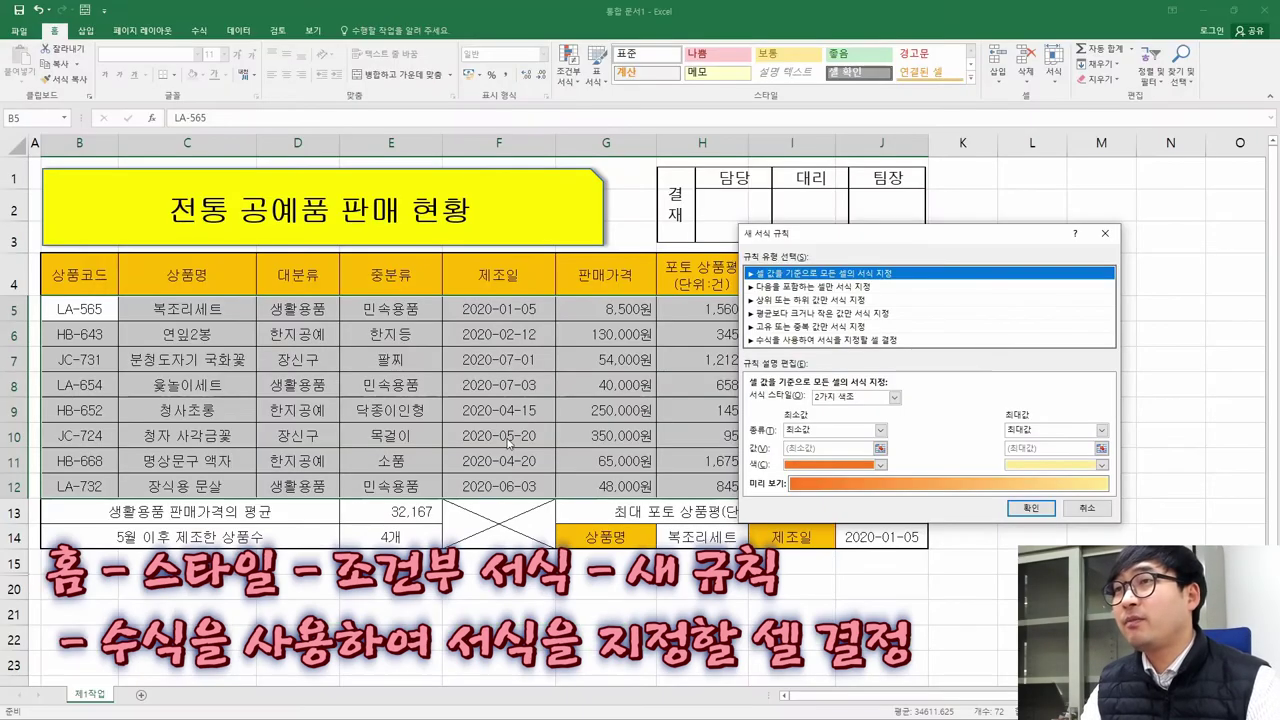
pyautogui.click(779, 341)
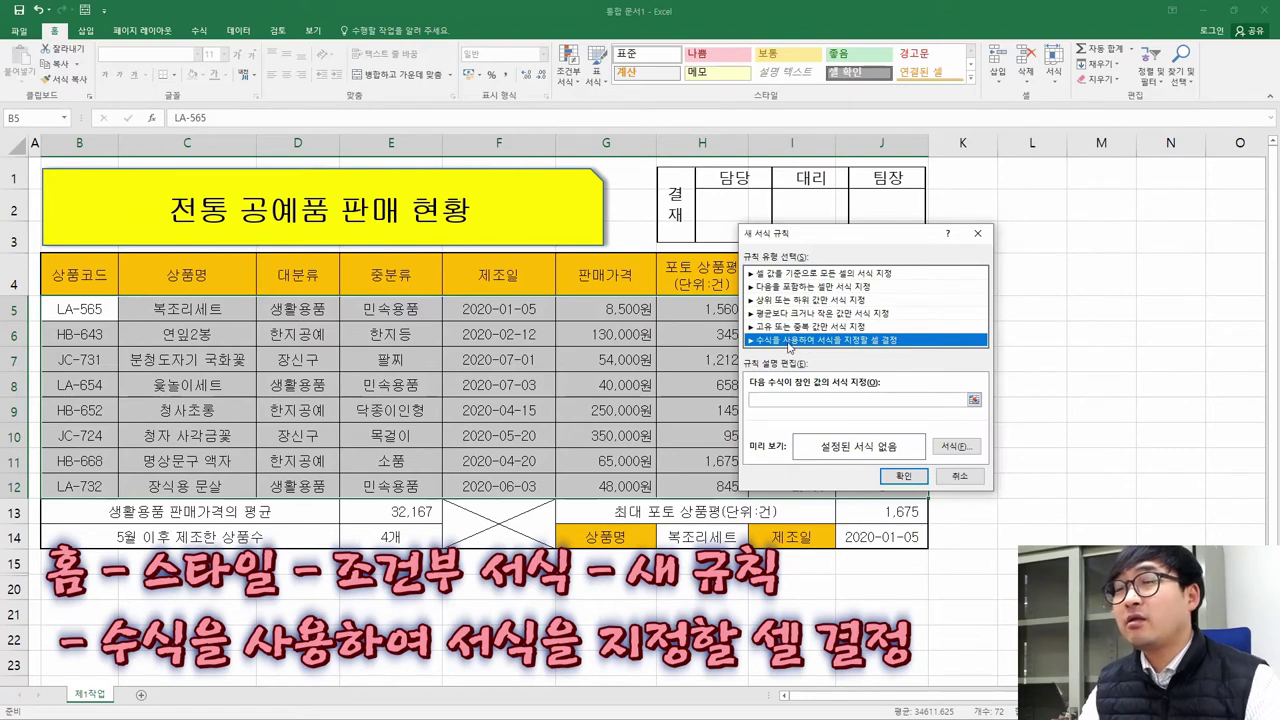
pyautogui.click(790, 399)
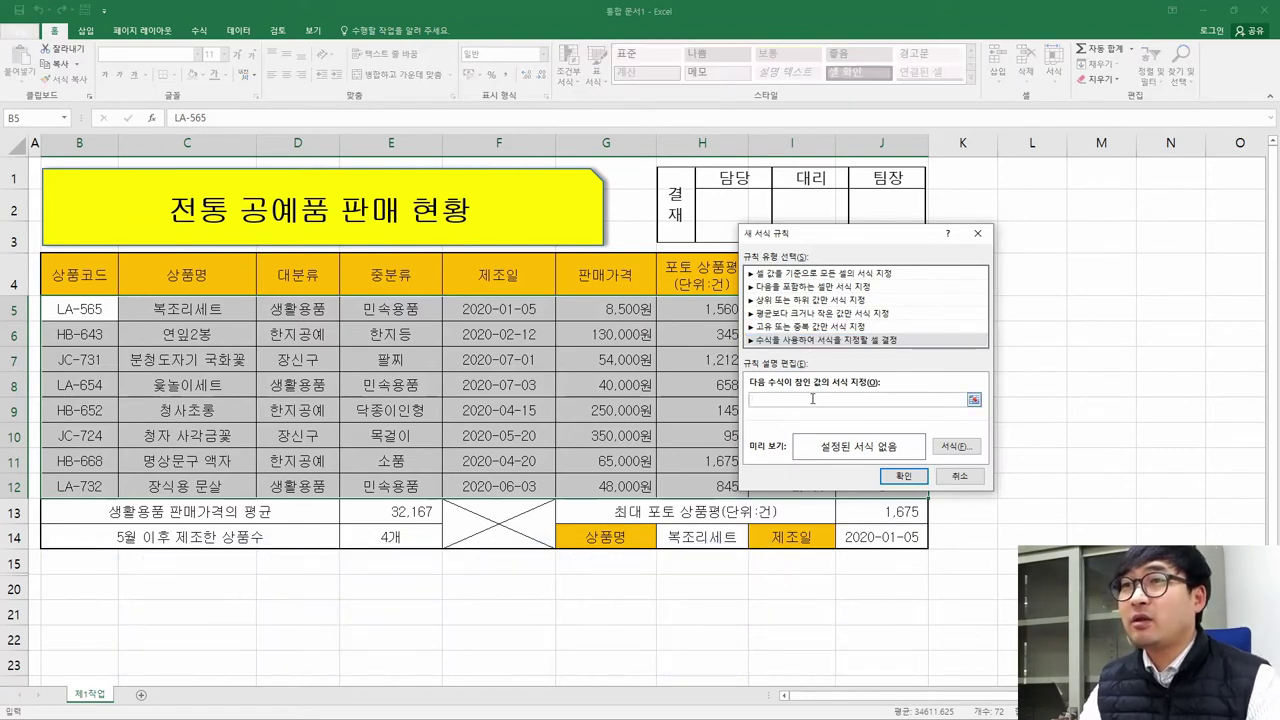
# Check task (7)'s 판매가격 condition in the Acrobat Reader PDF, and return to the rule in Excel
pyautogui.hotkey('alt', 'Tab')
pyautogui.moveTo(560, 440); pyautogui.dragTo(656, 446)
pyautogui.hotkey('alt', 'Tab')
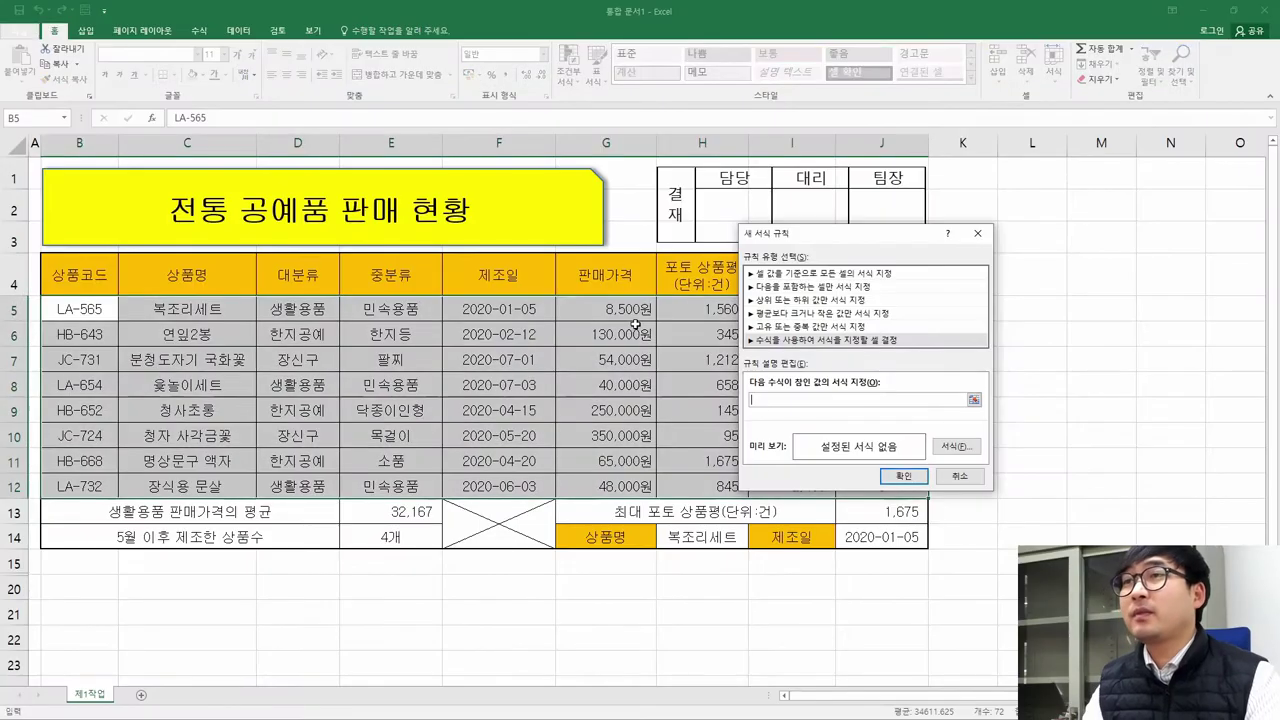
pyautogui.moveTo(616, 308); pyautogui.dragTo(825, 515)
pyautogui.moveTo(598, 502); pyautogui.dragTo(600, 487)
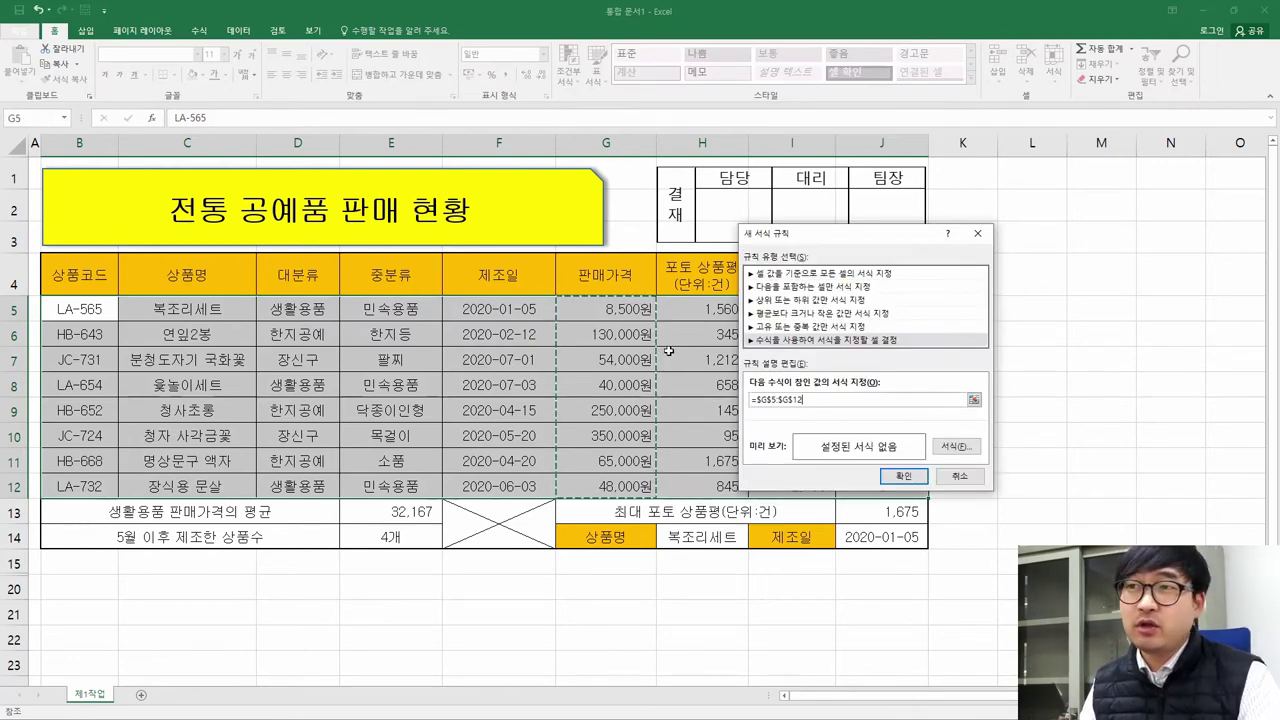
pyautogui.press('BackSpace')
pyautogui.press('BackSpace')
pyautogui.press('BackSpace')
pyautogui.press('BackSpace')
pyautogui.press('BackSpace')
pyautogui.press('BackSpace')
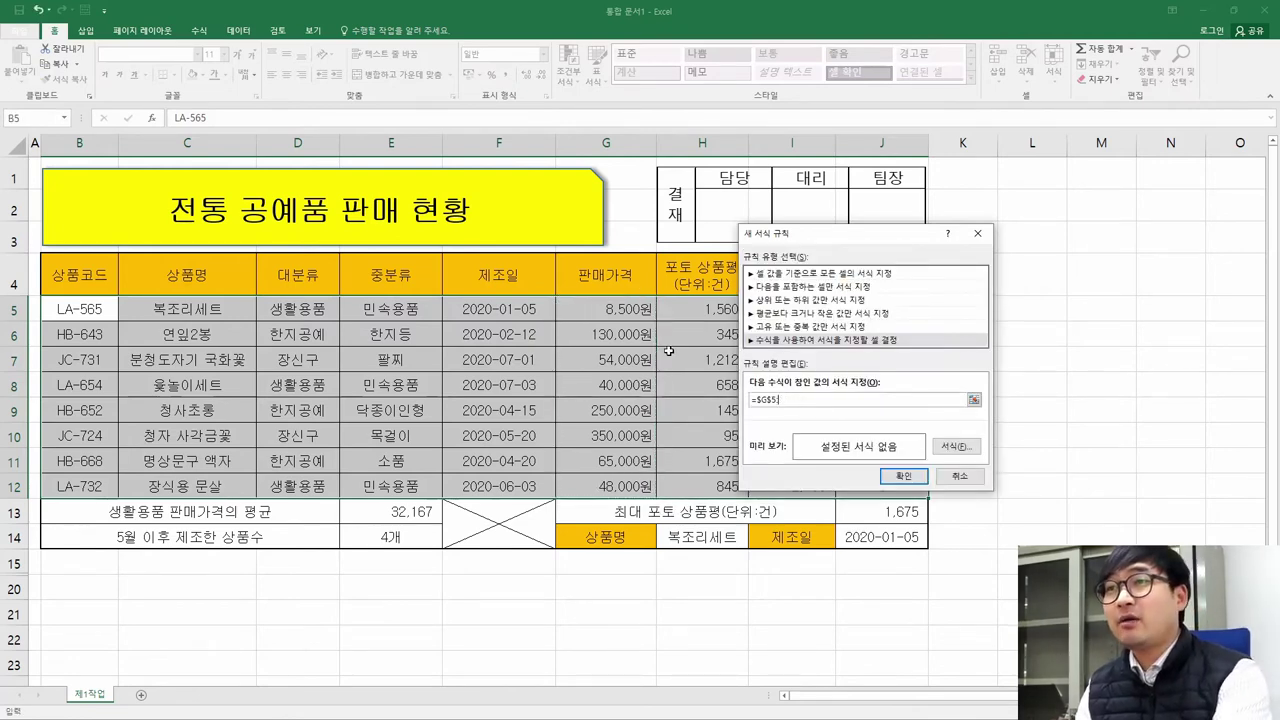
# Reference the first 판매가격 cell in the rule formula as =$G5, with an absolute column and a relative row
pyautogui.click(608, 309)
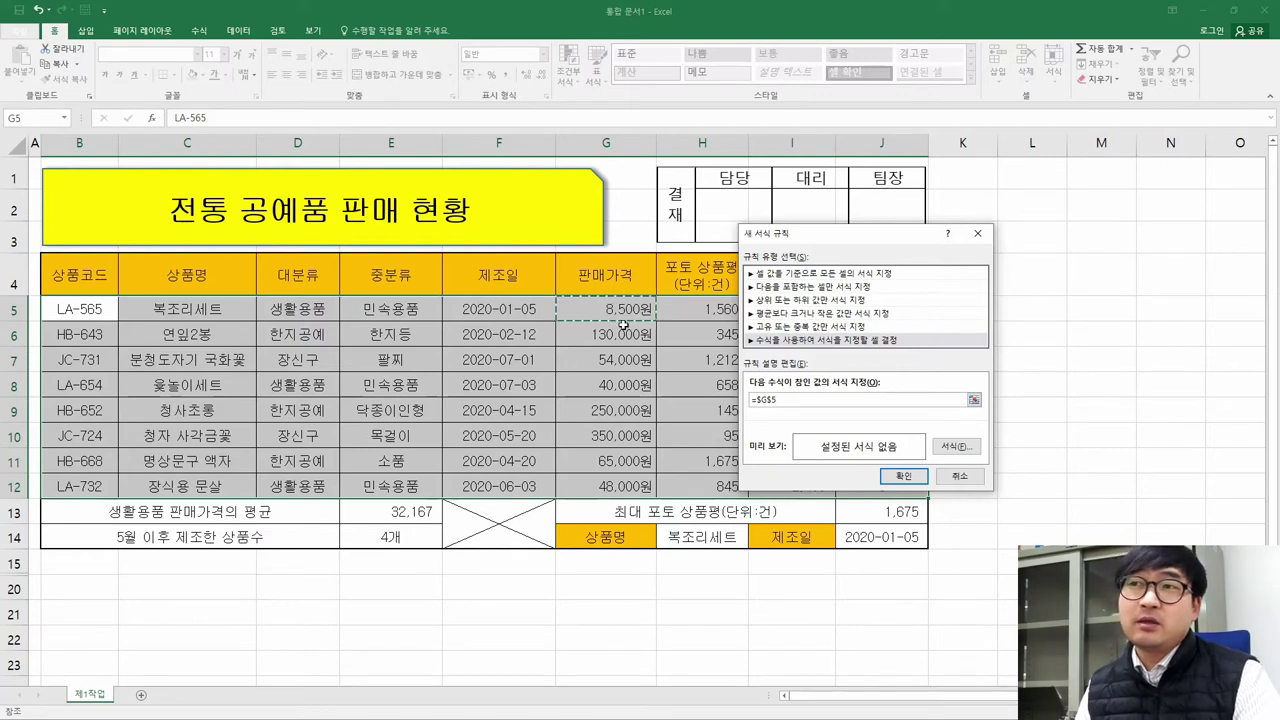
pyautogui.moveTo(774, 241); pyautogui.dragTo(942, 237)
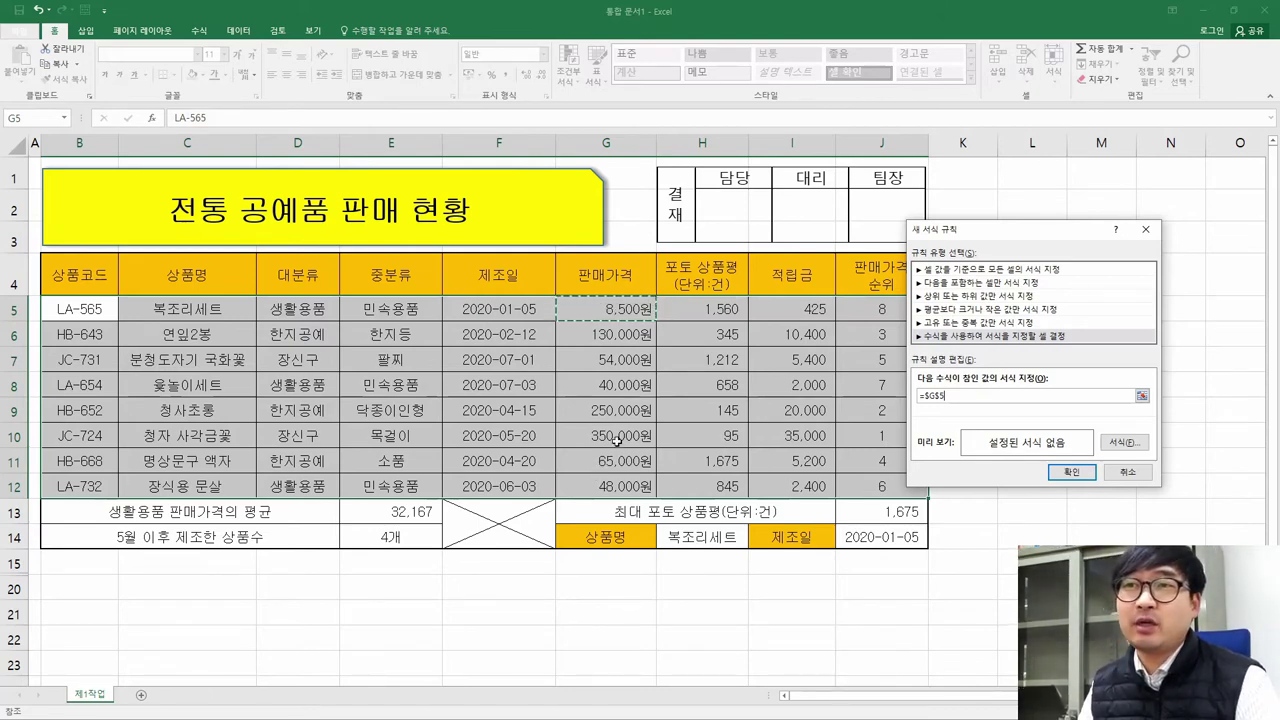
pyautogui.click(950, 400)
pyautogui.click(950, 400)
pyautogui.click(934, 402)
pyautogui.click(924, 397)
pyautogui.click(947, 397)
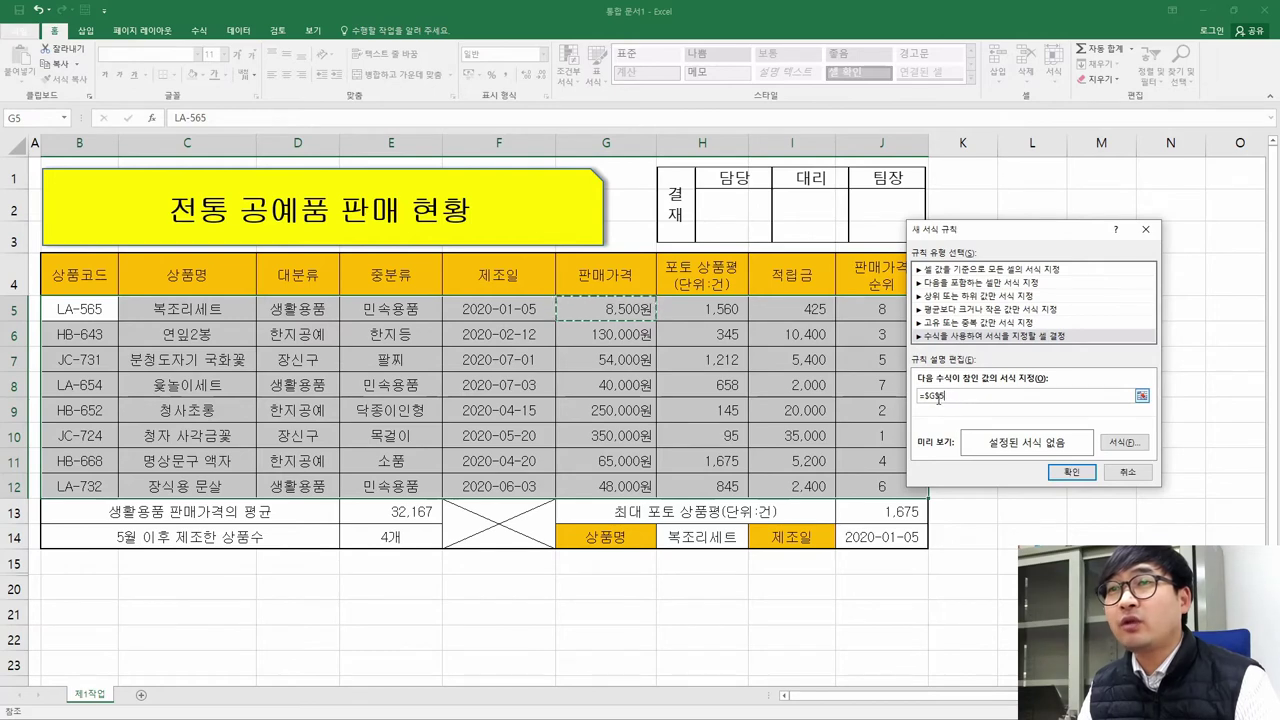
pyautogui.click(937, 399)
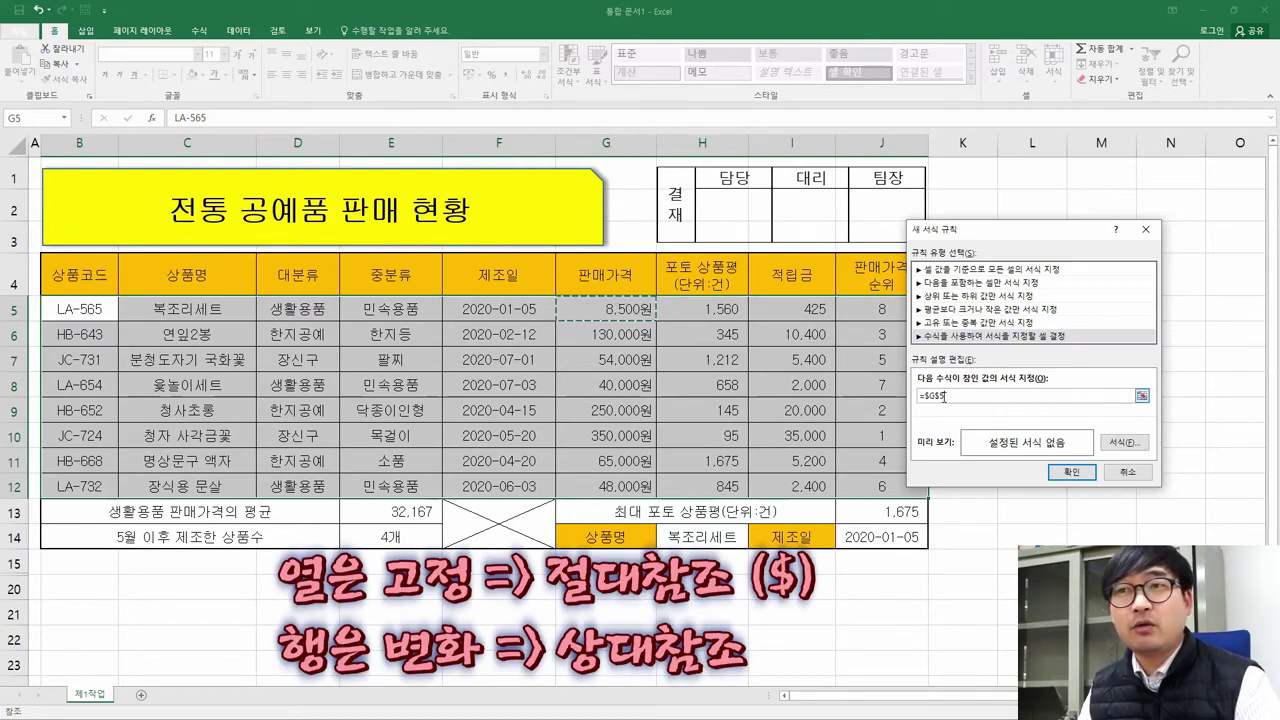
pyautogui.press('Left')
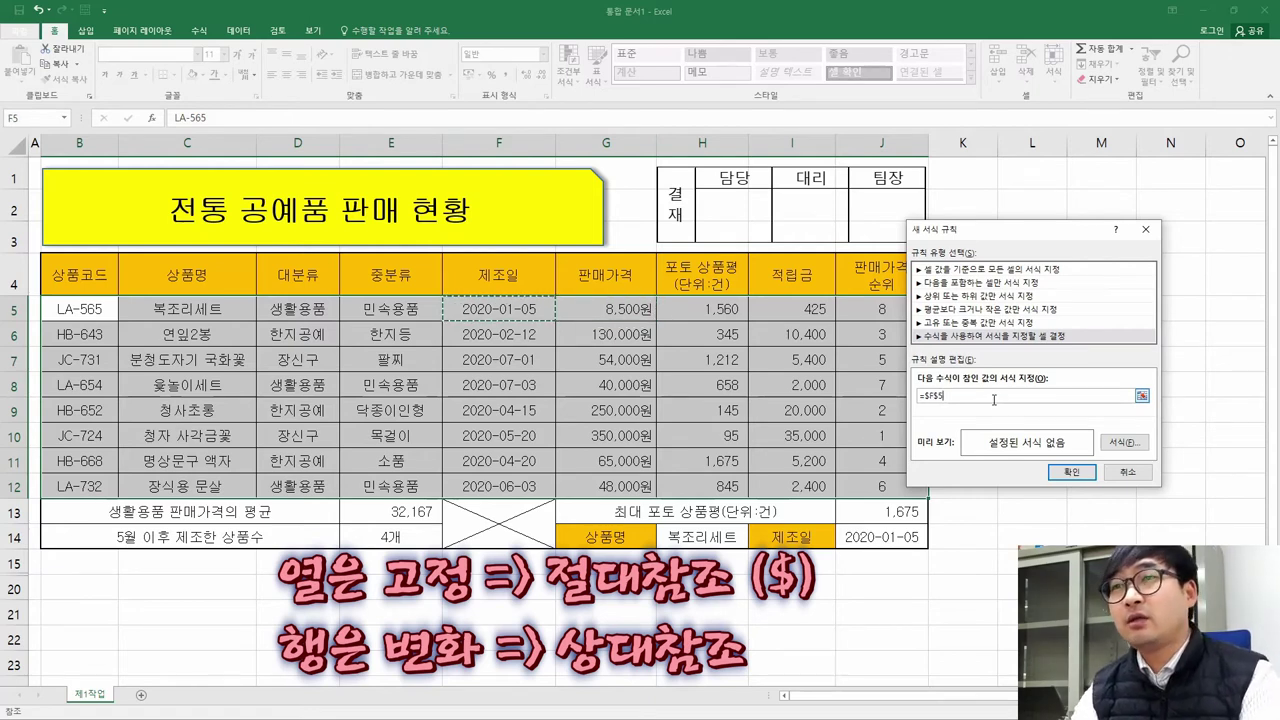
pyautogui.press('Right')
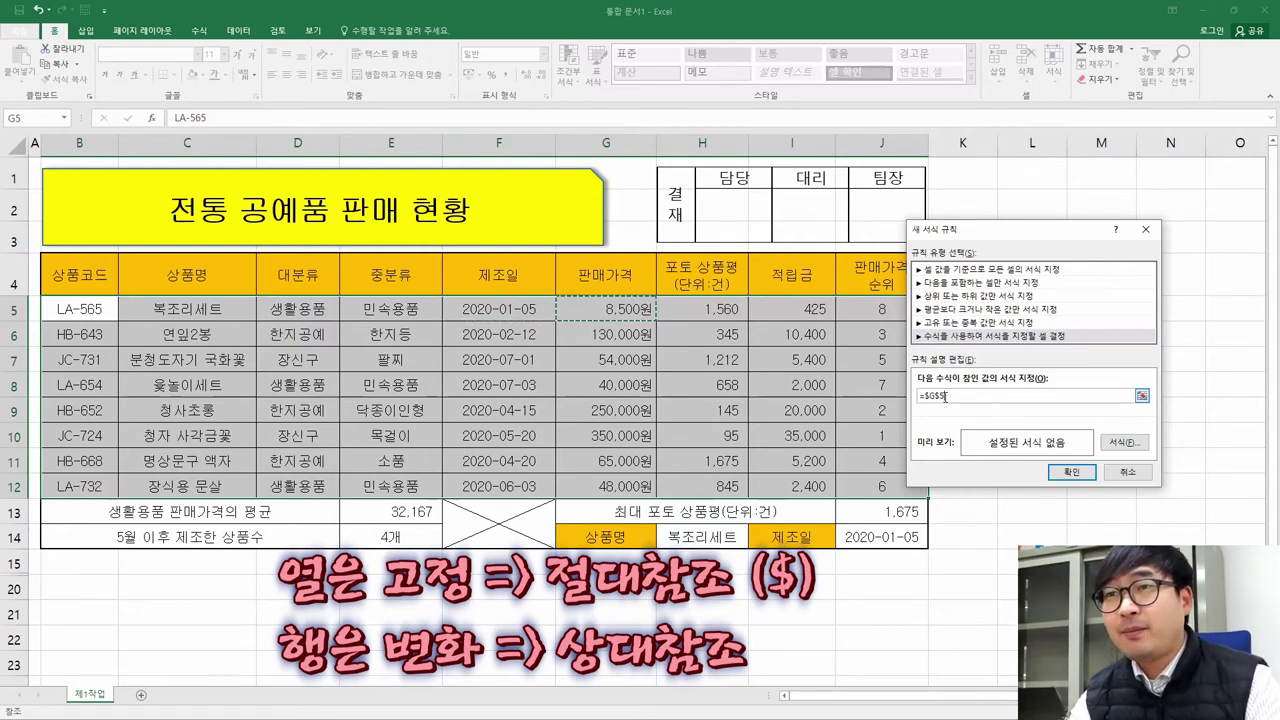
pyautogui.click(940, 397)
pyautogui.press('BackSpace')
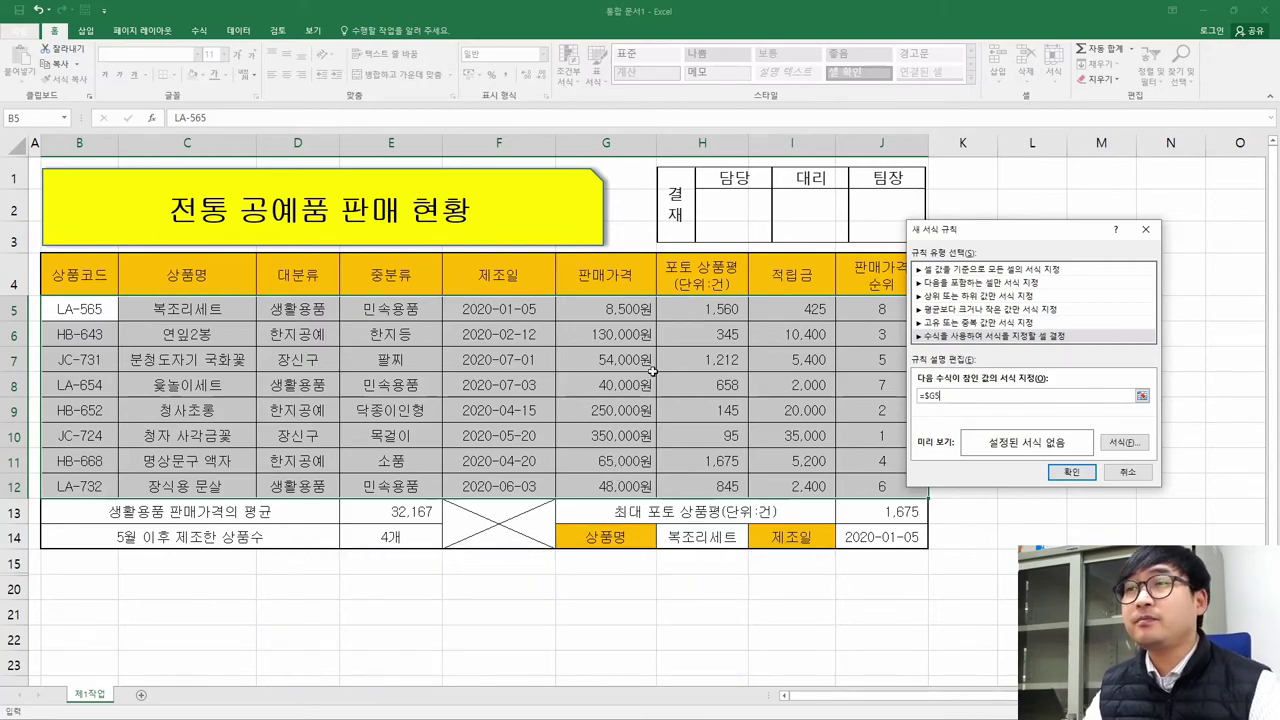
# Recheck the price threshold in the Acrobat Reader PDF and complete the rule formula in Excel as =$G5>=100000
pyautogui.hotkey('alt', 'Tab')
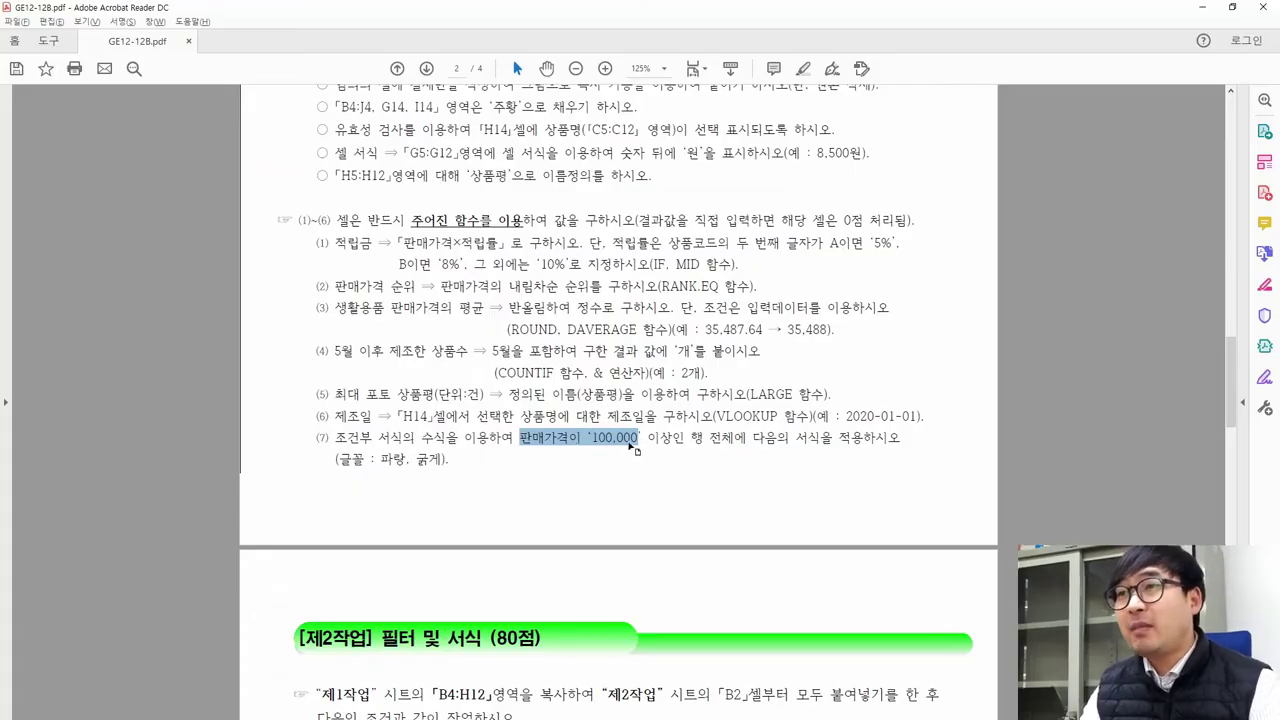
pyautogui.hotkey('alt', 'Tab')
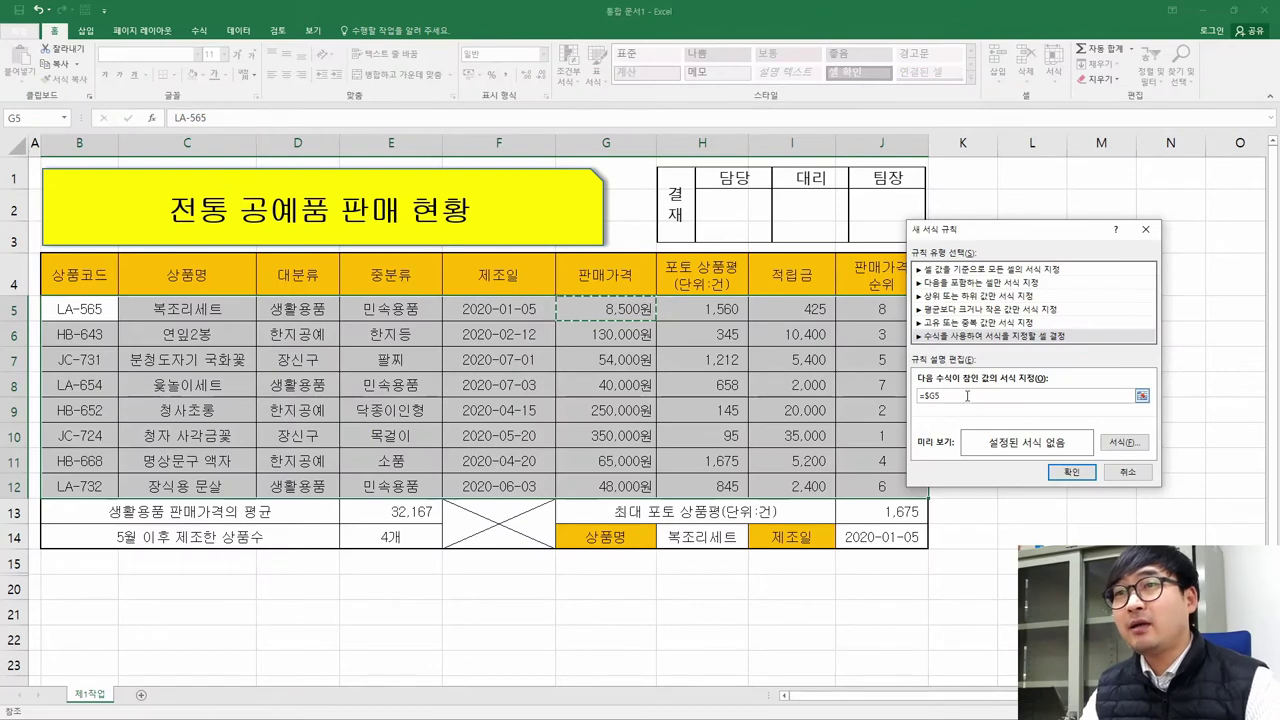
pyautogui.write('>')
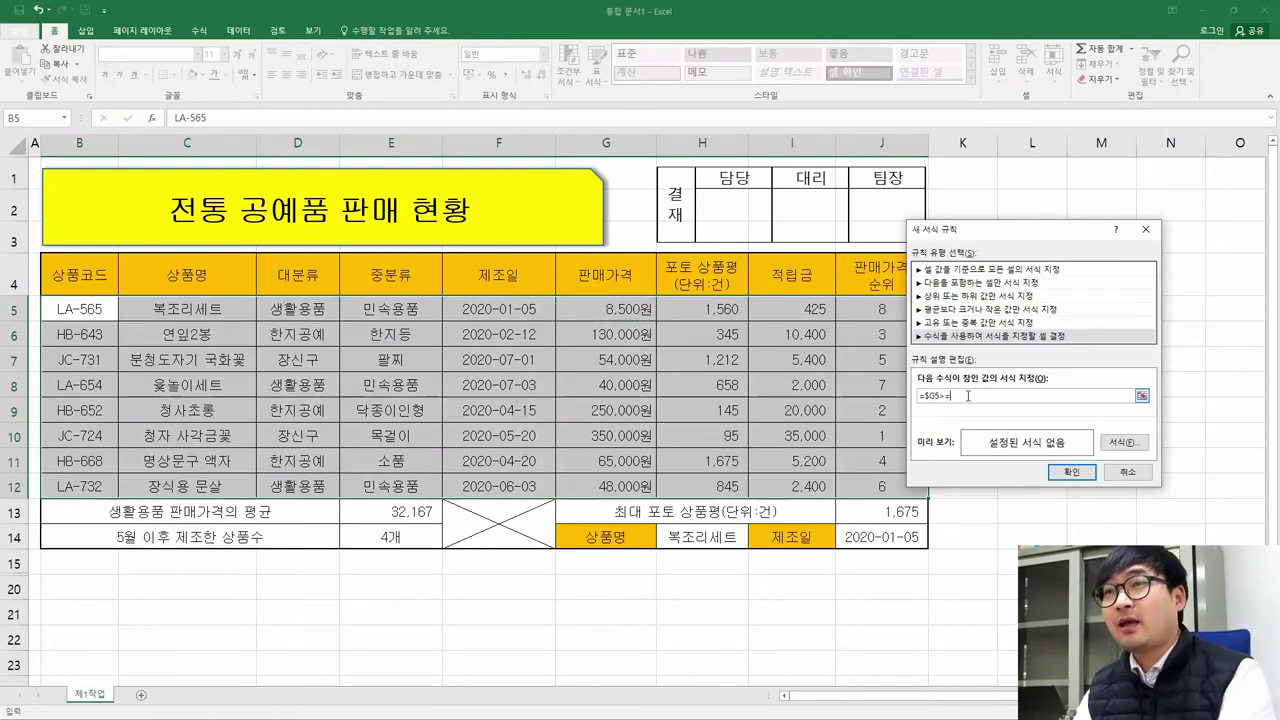
pyautogui.write('=100000')
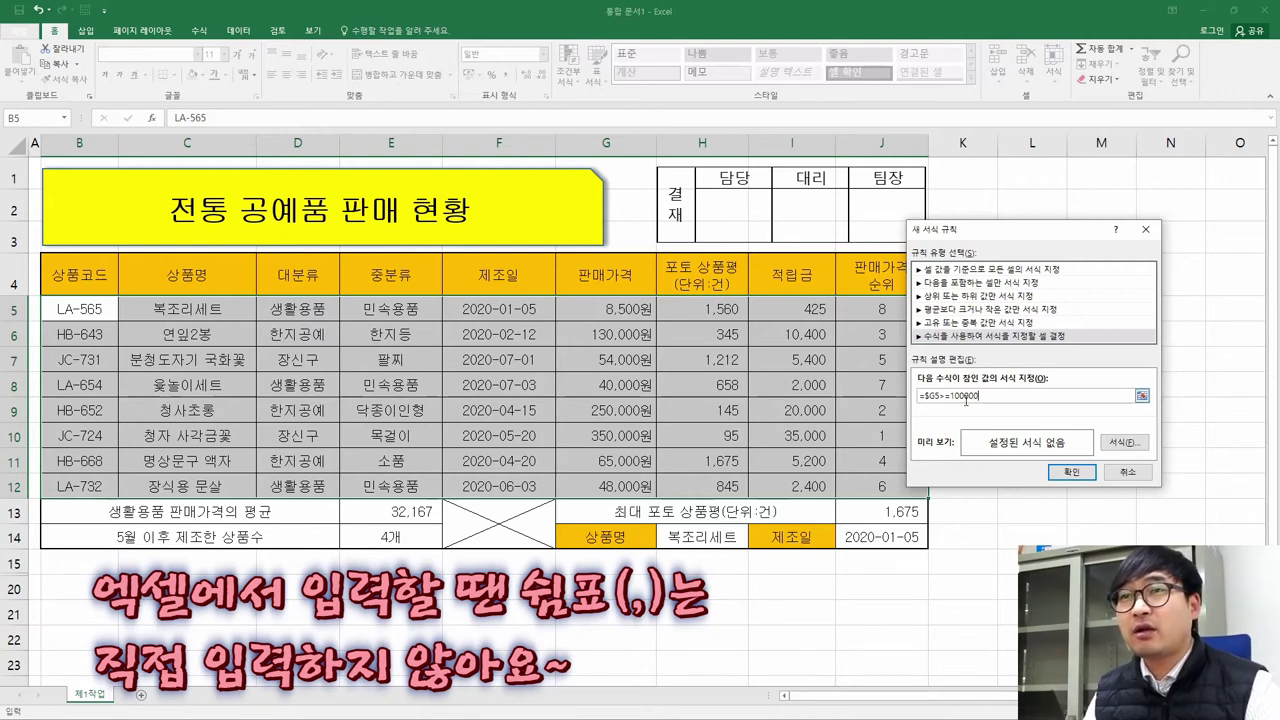
# Open the rule's format settings, check task (7)'s font format in the Acrobat Reader PDF, and return to Excel
pyautogui.click(1112, 441)
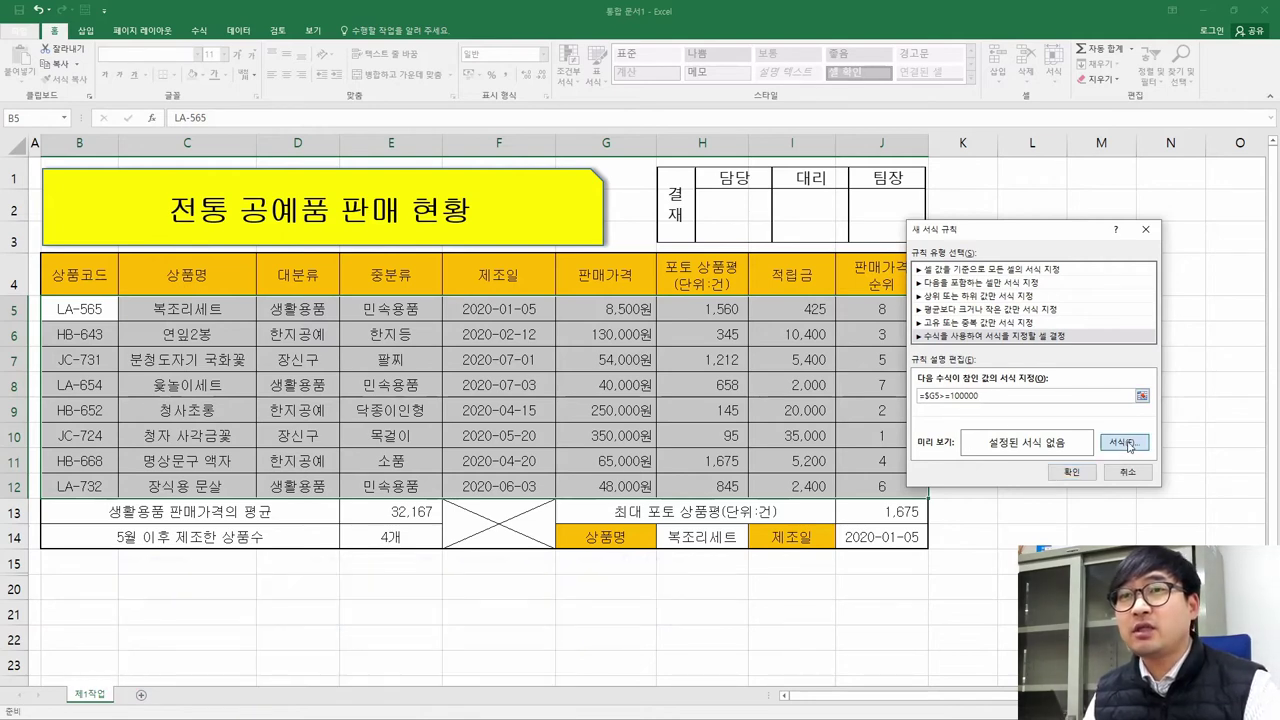
pyautogui.hotkey('alt', 'Tab')
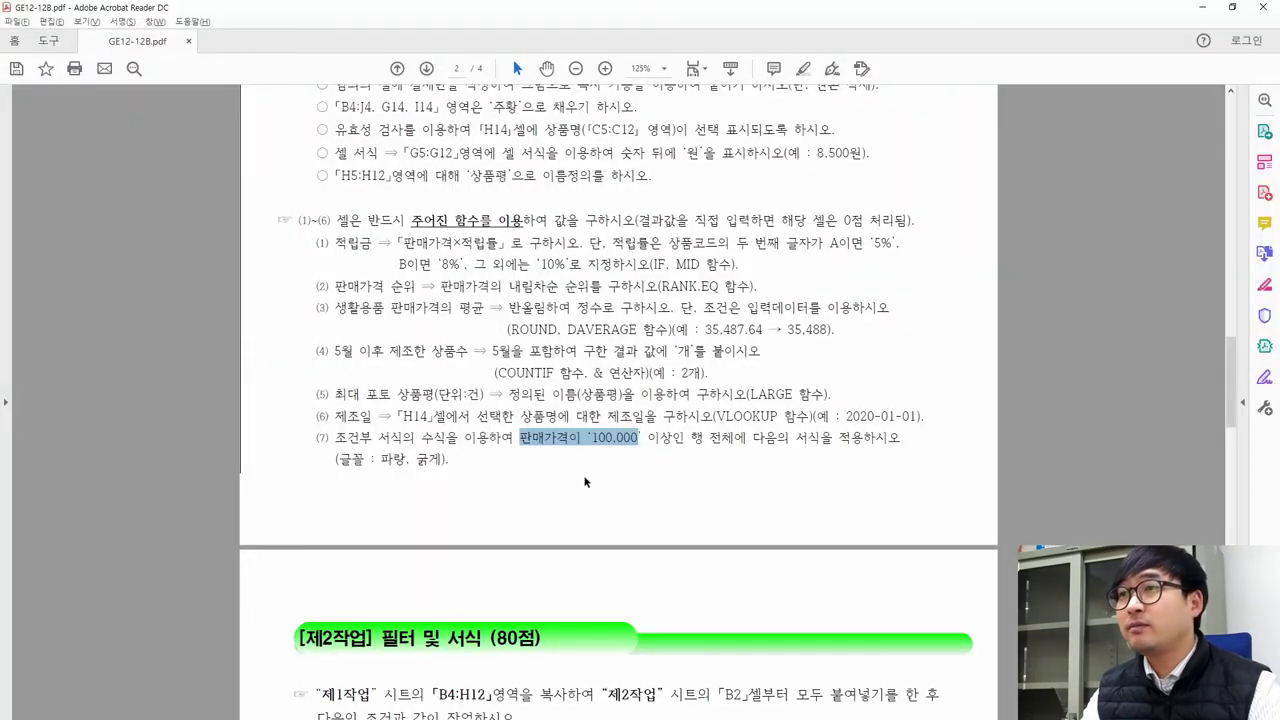
pyautogui.moveTo(345, 462); pyautogui.dragTo(442, 462)
pyautogui.hotkey('alt', 'Tab')
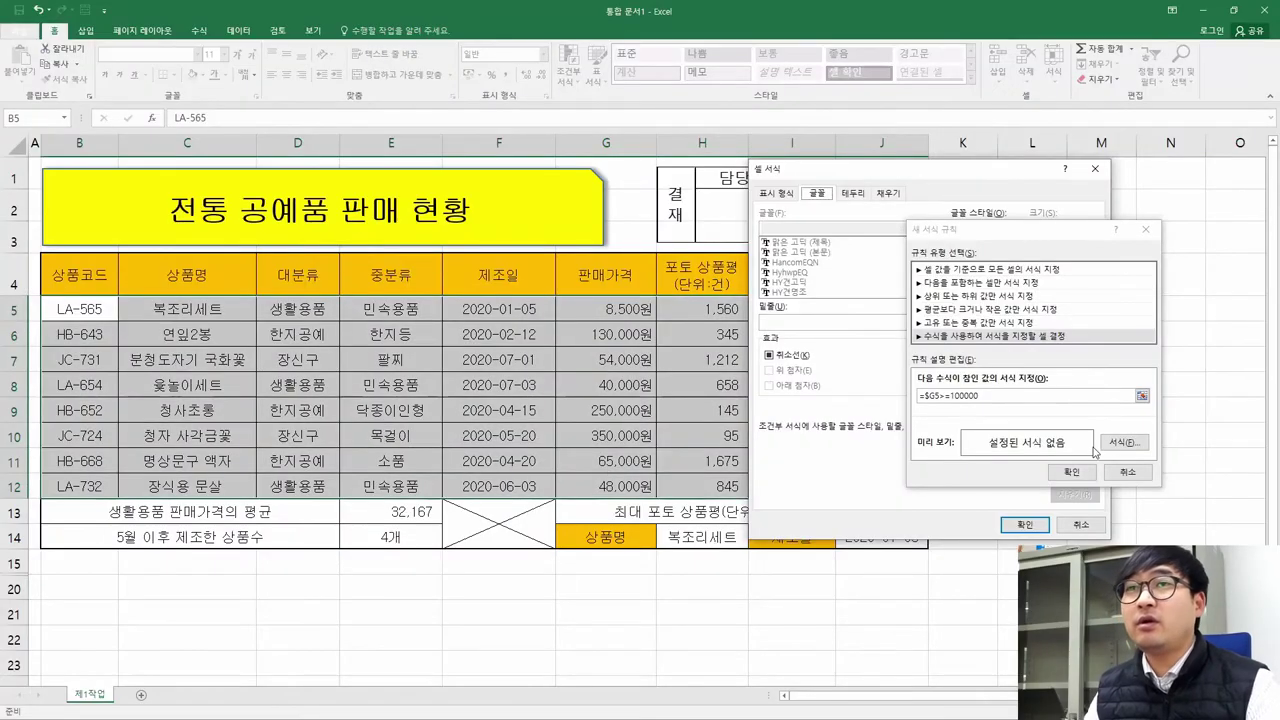
# Set the rule's font to standard blue and 굵게, and apply the rule to the selected rows
pyautogui.click(1128, 450)
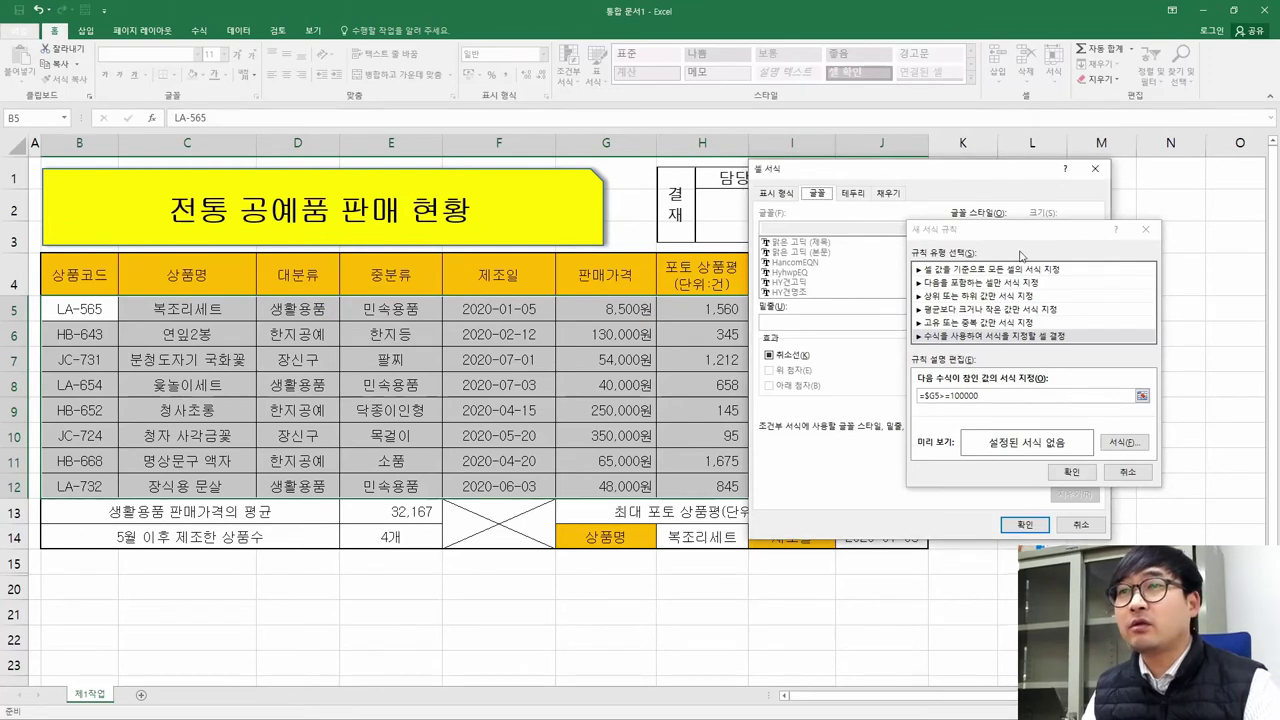
pyautogui.moveTo(920, 175); pyautogui.dragTo(718, 188)
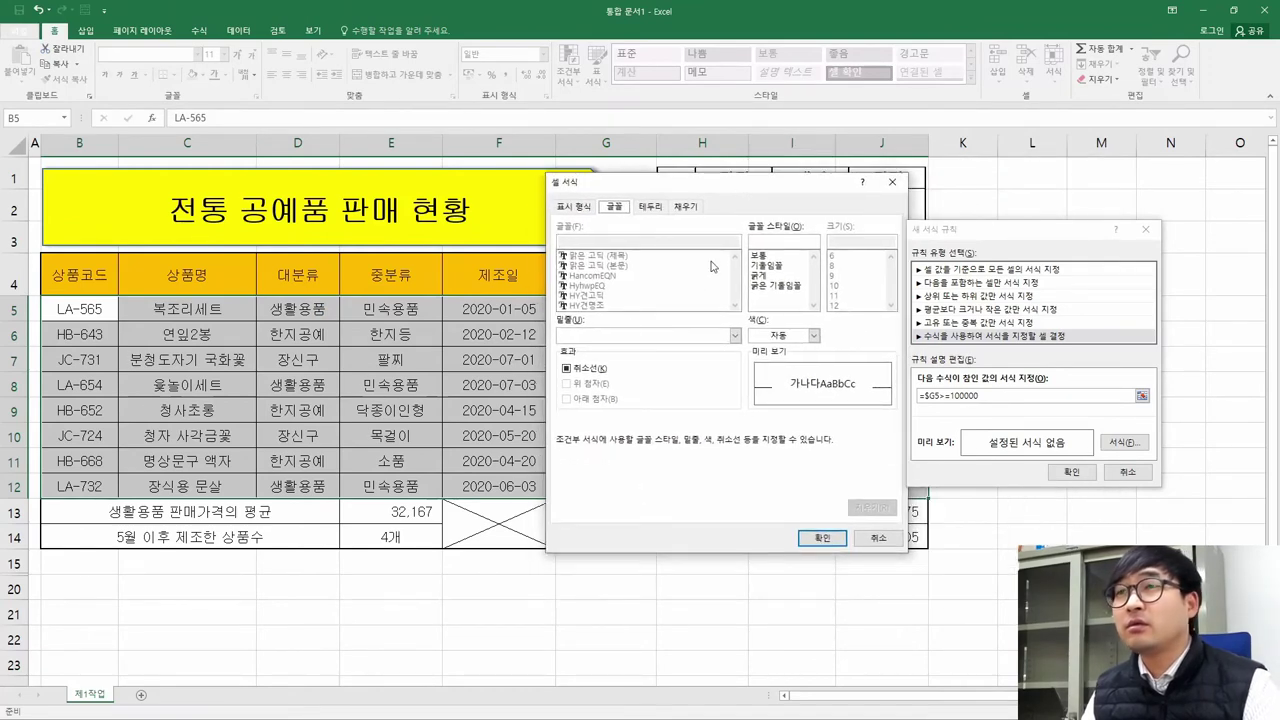
pyautogui.click(815, 336)
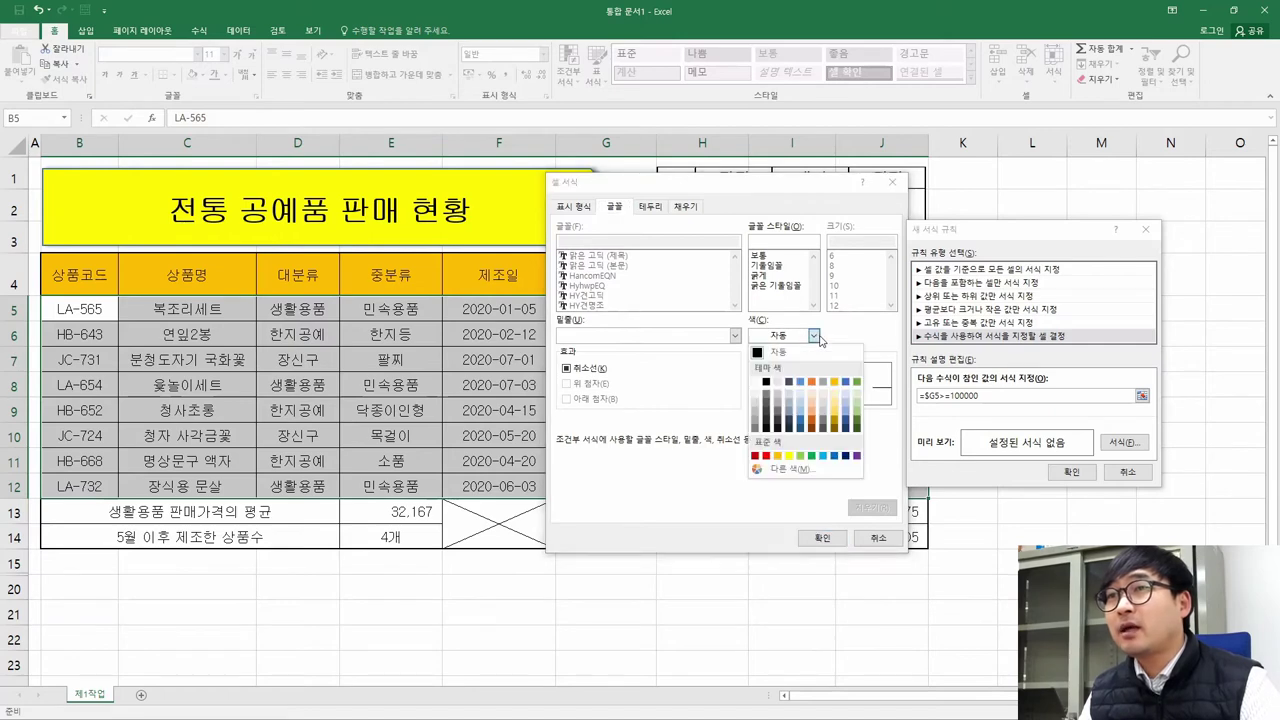
pyautogui.click(834, 456)
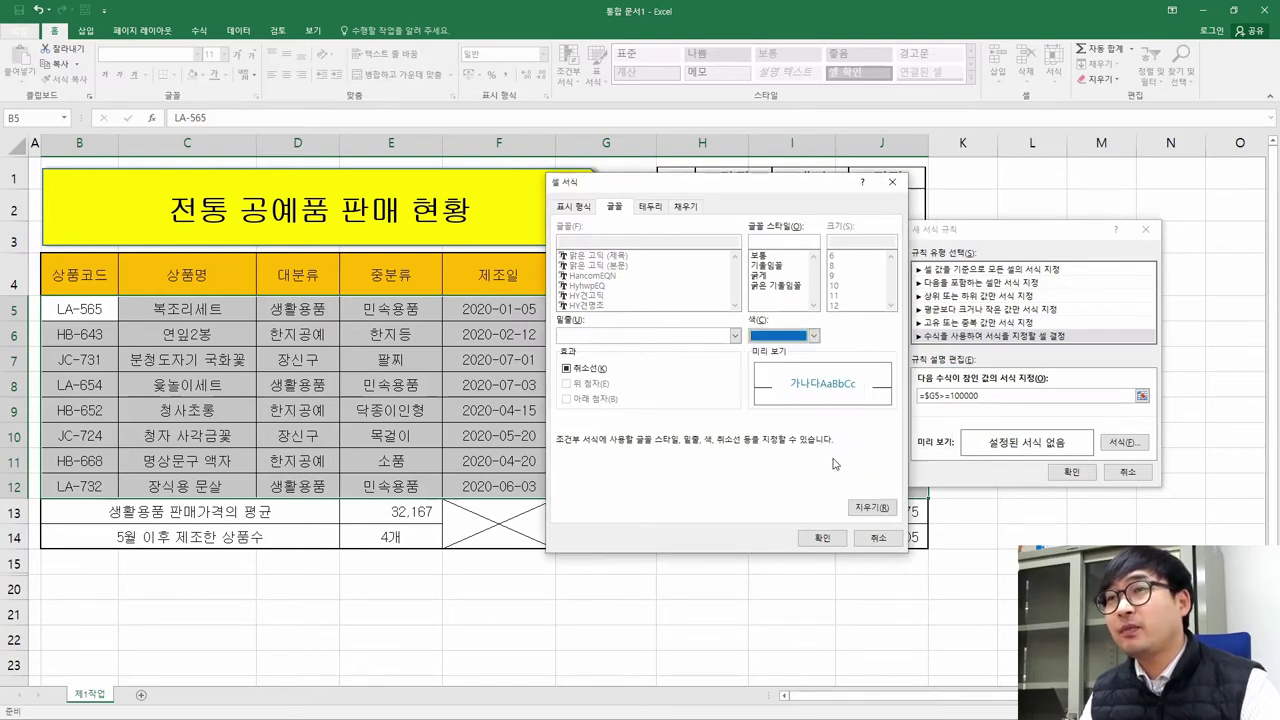
pyautogui.click(760, 277)
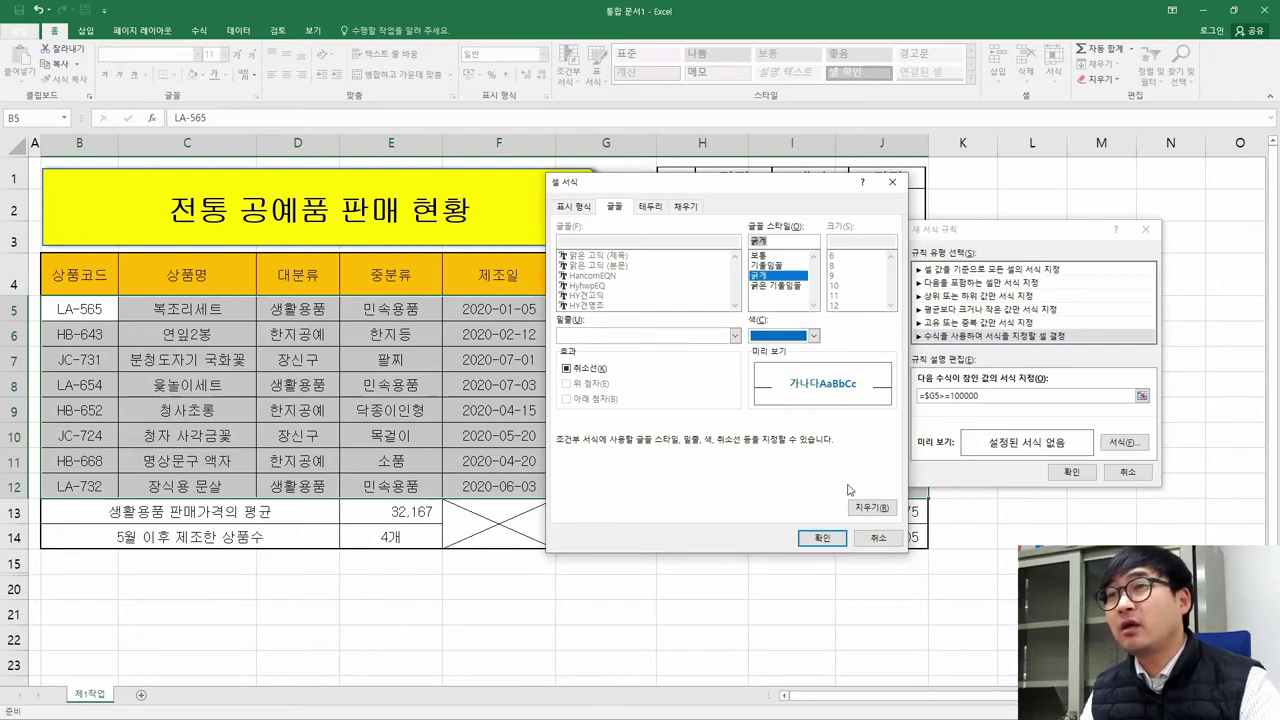
pyautogui.click(818, 541)
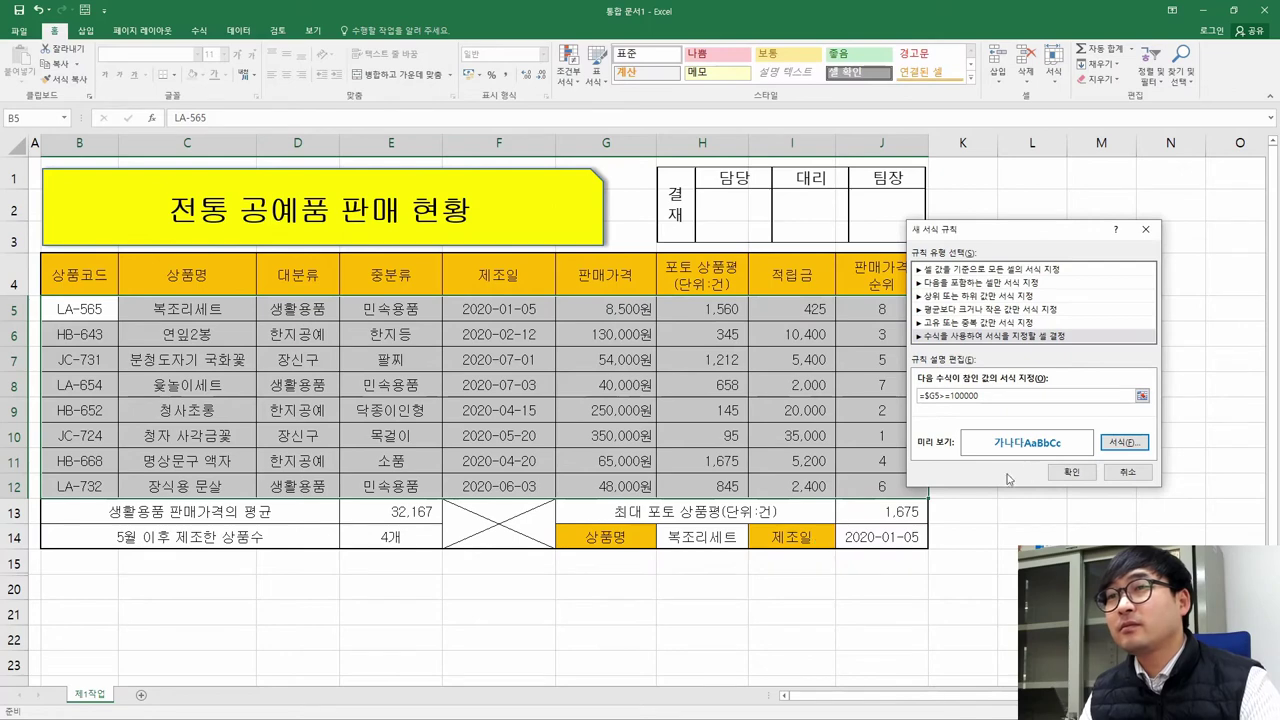
pyautogui.click(1069, 474)
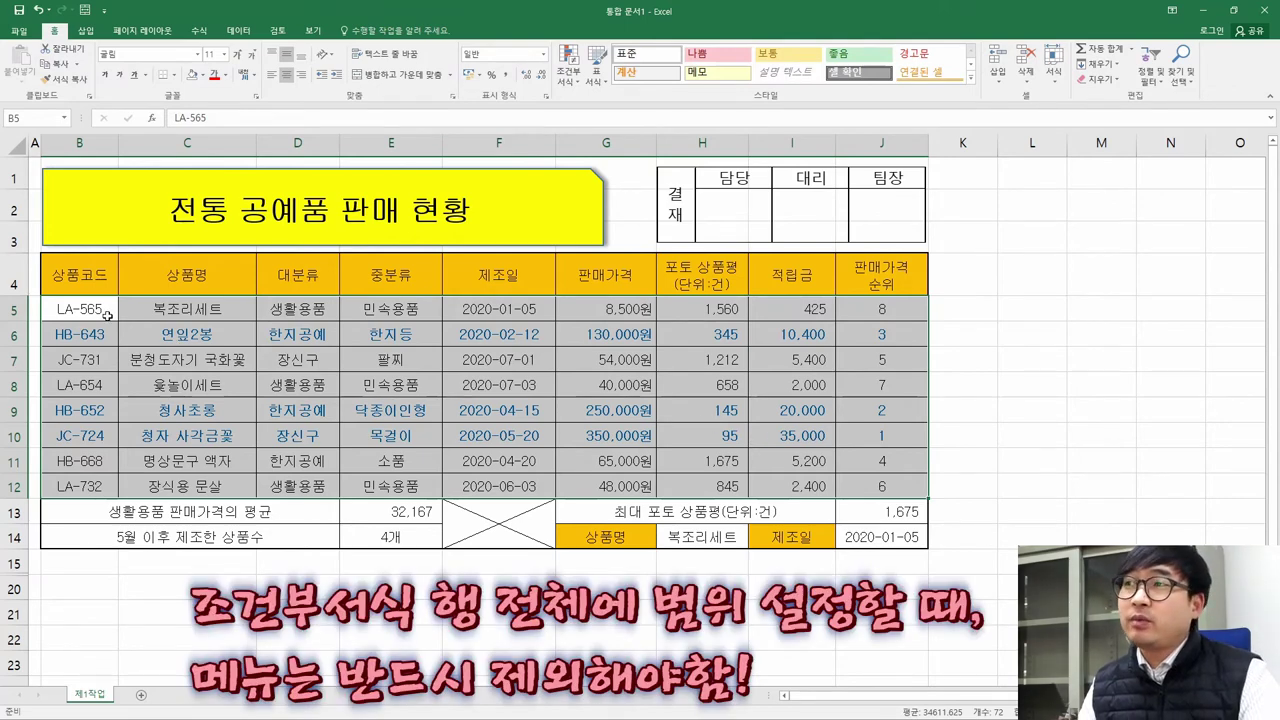
# Compare the table range with its header (B4:J12) and without it (B5:J12), and examine the prices in G5:G12
pyautogui.moveTo(80, 269); pyautogui.dragTo(880, 486)
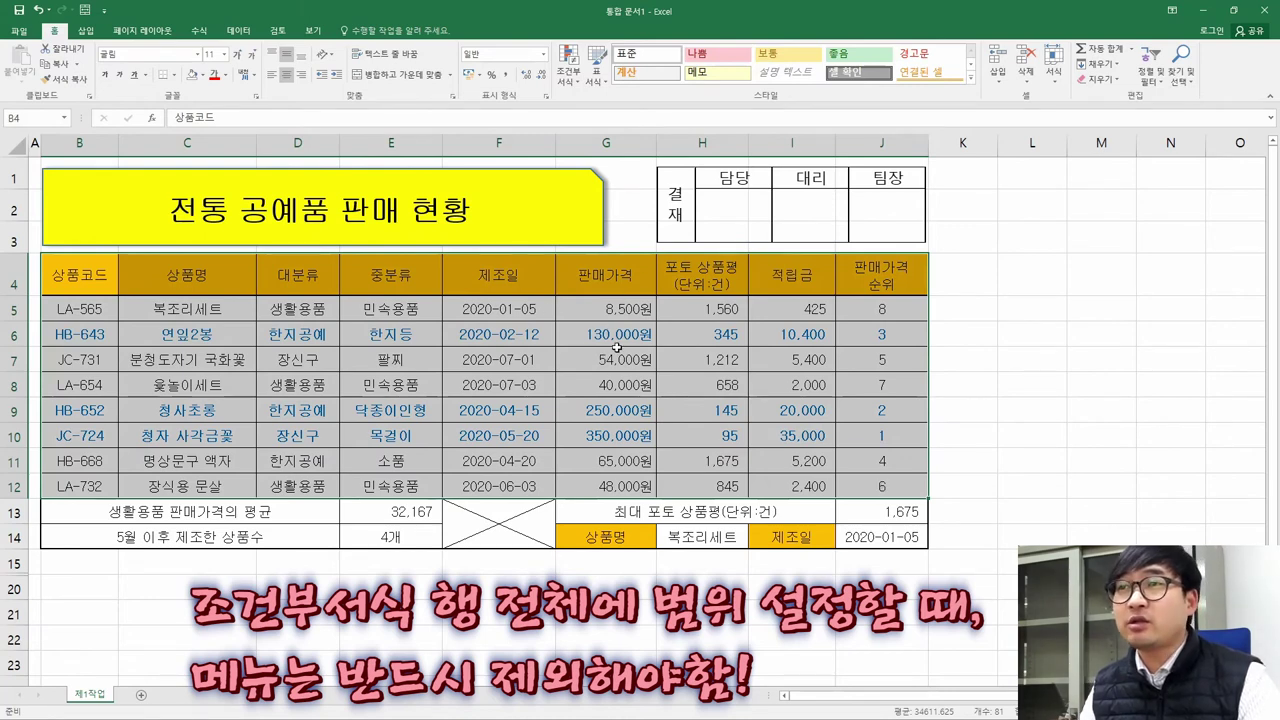
pyautogui.moveTo(92, 306); pyautogui.dragTo(937, 508)
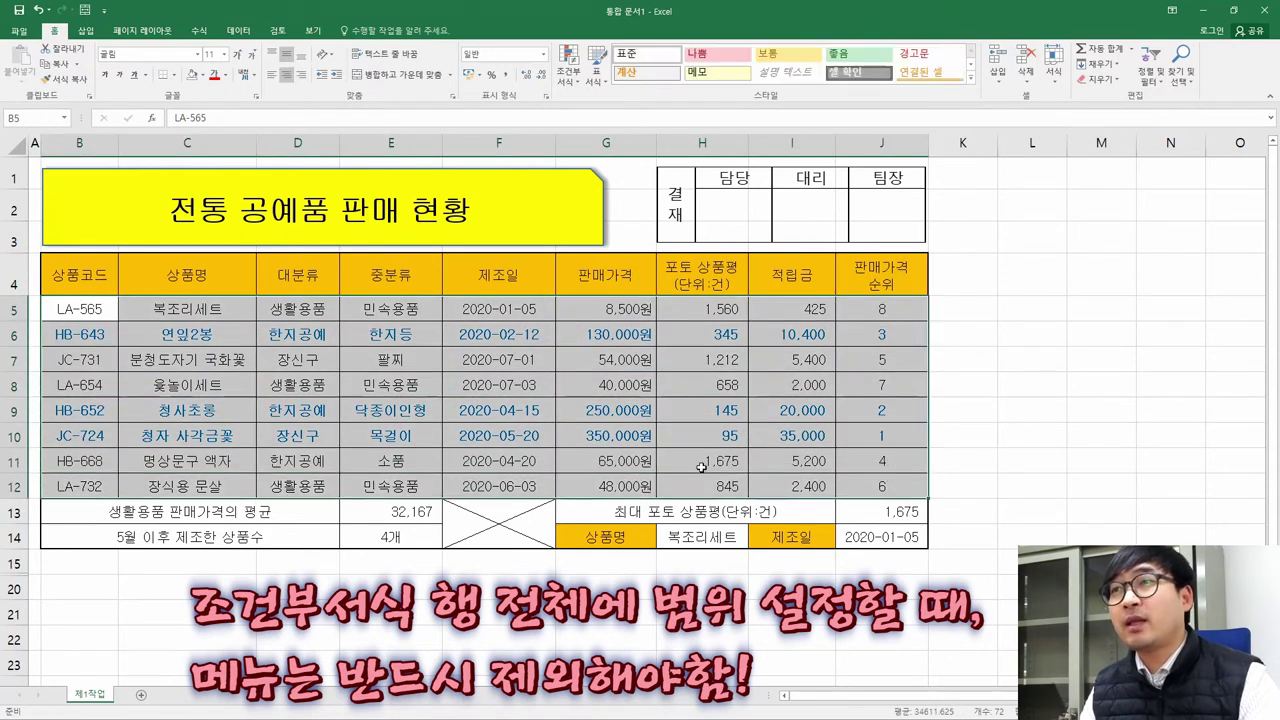
pyautogui.click(622, 313)
pyautogui.hotkey('shift', 'Down')
pyautogui.hotkey('shift', 'Down')
pyautogui.hotkey('shift', 'Down')
pyautogui.hotkey('shift', 'Down')
pyautogui.hotkey('shift', 'Down')
pyautogui.hotkey('shift', 'Down')
pyautogui.hotkey('shift', 'Down')
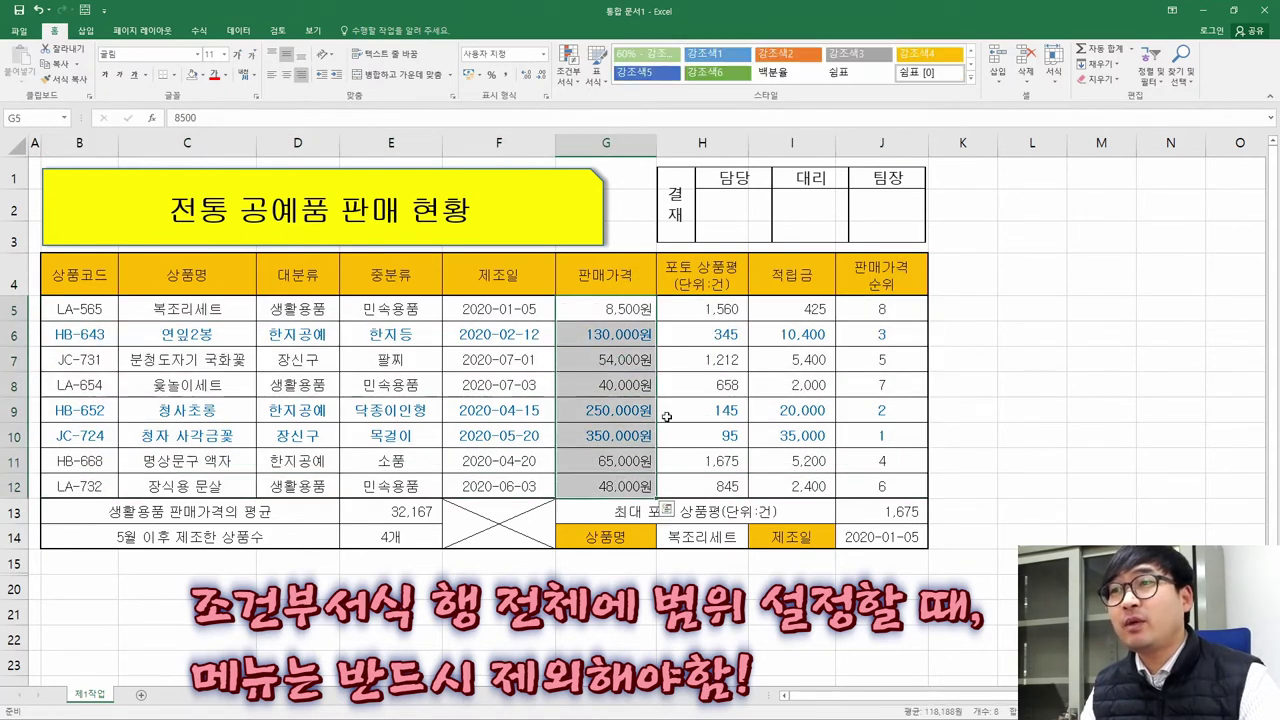
# Recheck the conditional formatting range B5:J12, read the 제2작업 section in the Acrobat Reader PDF, and return to Excel
pyautogui.moveTo(85, 310); pyautogui.dragTo(905, 486)
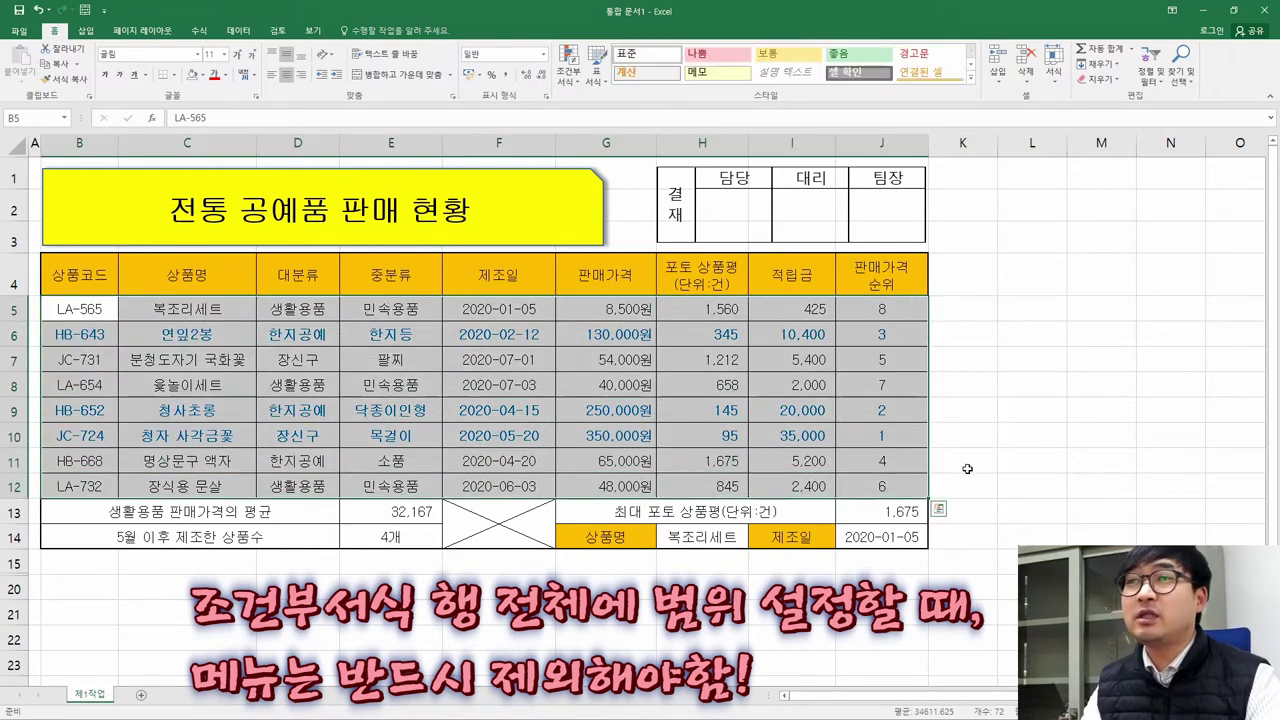
pyautogui.hotkey('alt', 'Tab')
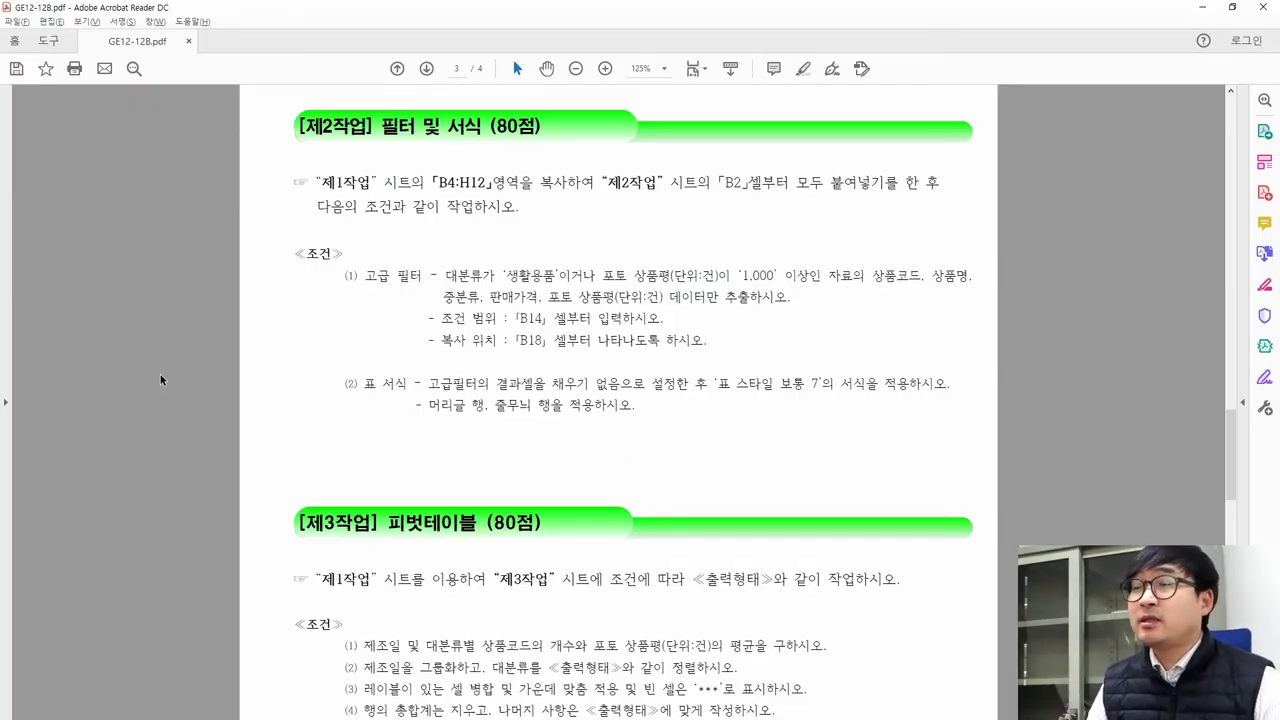
pyautogui.scroll(10, 463, 383)
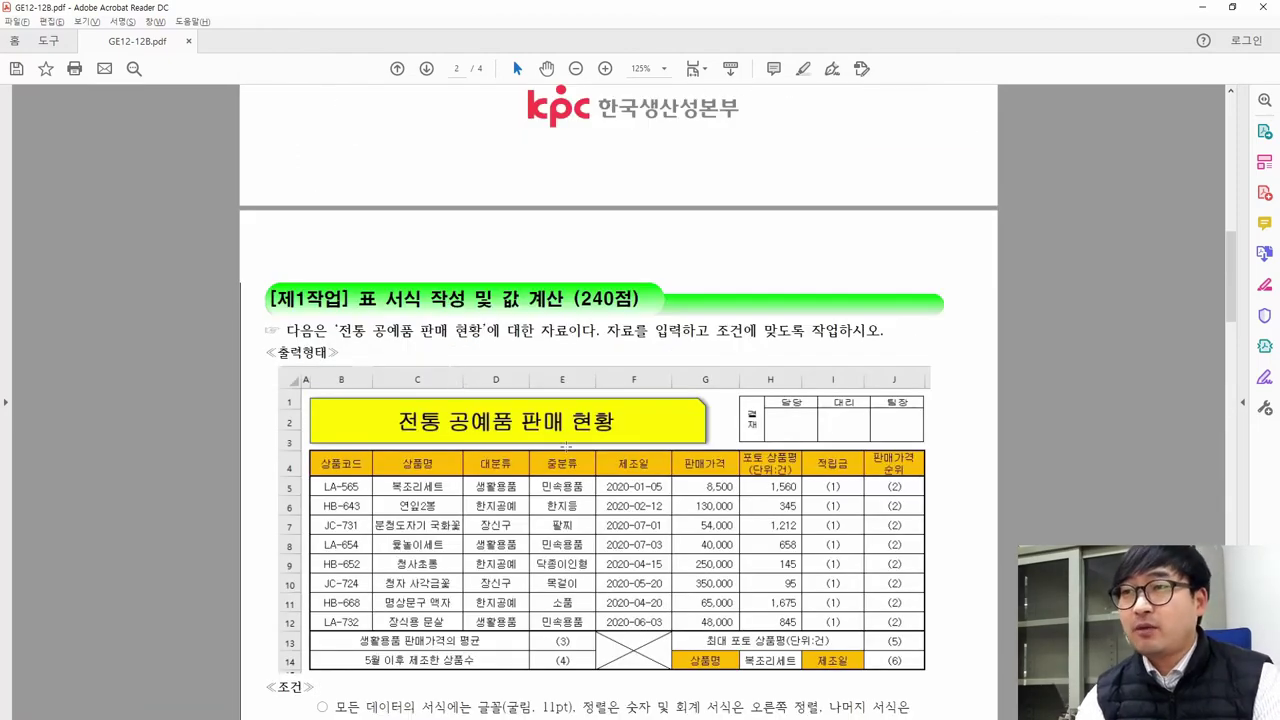
pyautogui.scroll(-20, 566, 445)
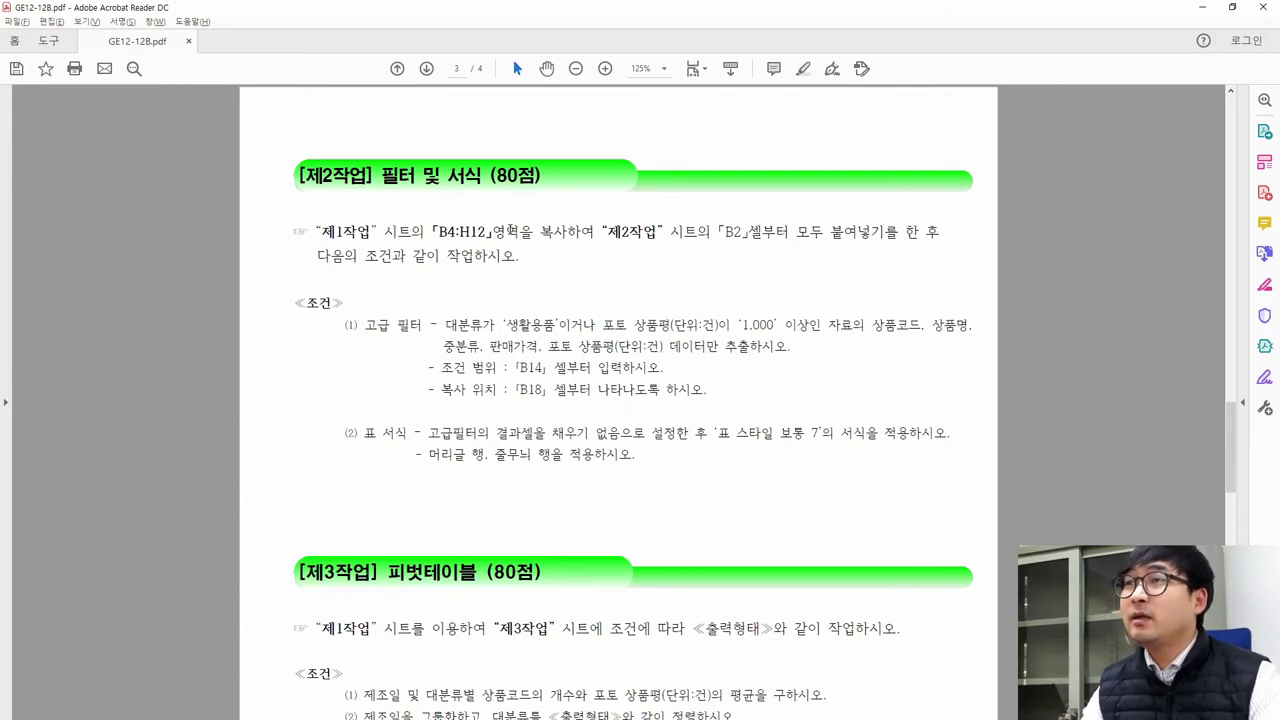
pyautogui.hotkey('alt', 'Tab')
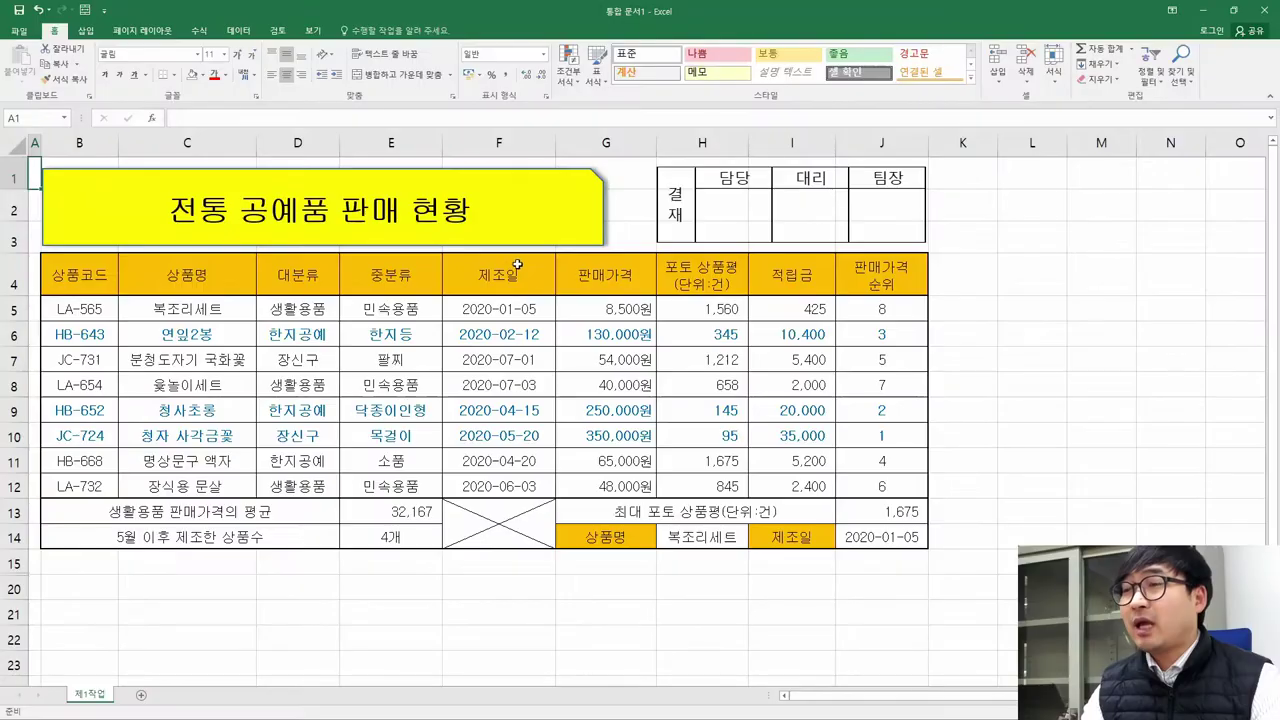
# Add a new worksheet after 제1작업 and name it 제2작업
pyautogui.click(139, 697)
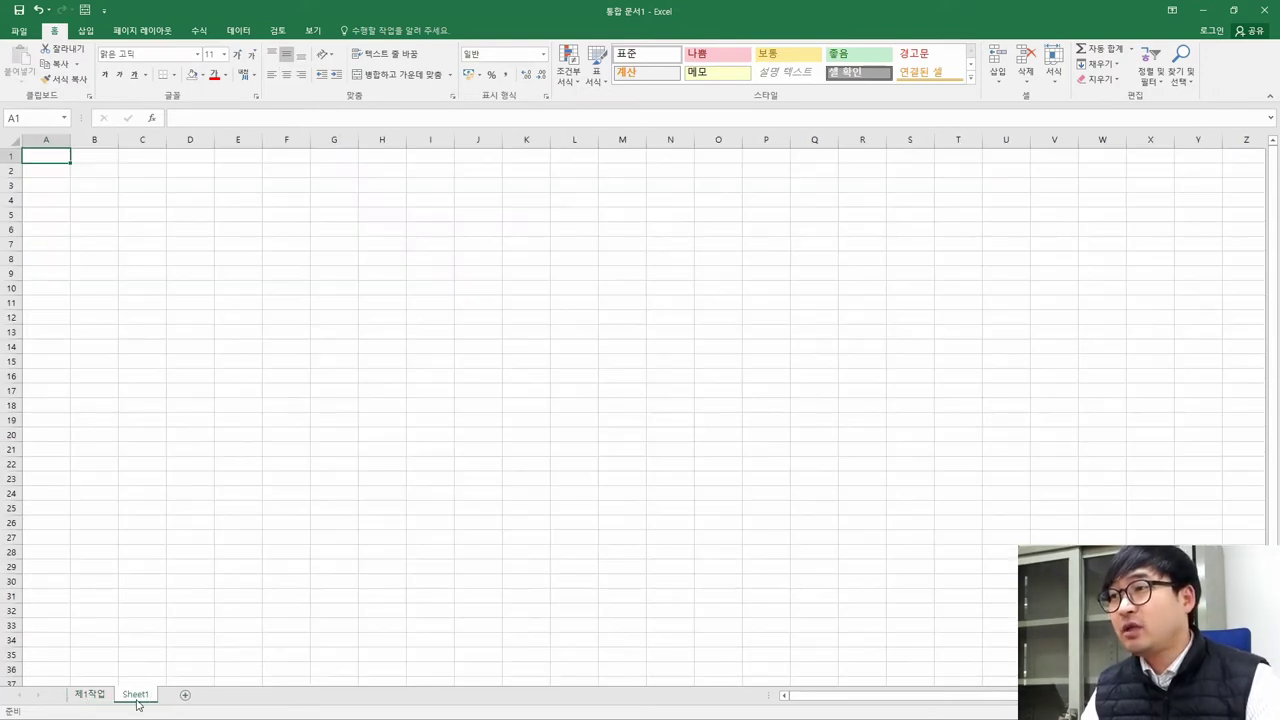
pyautogui.doubleClick(127, 697)
pyautogui.write('WP2WKRD')
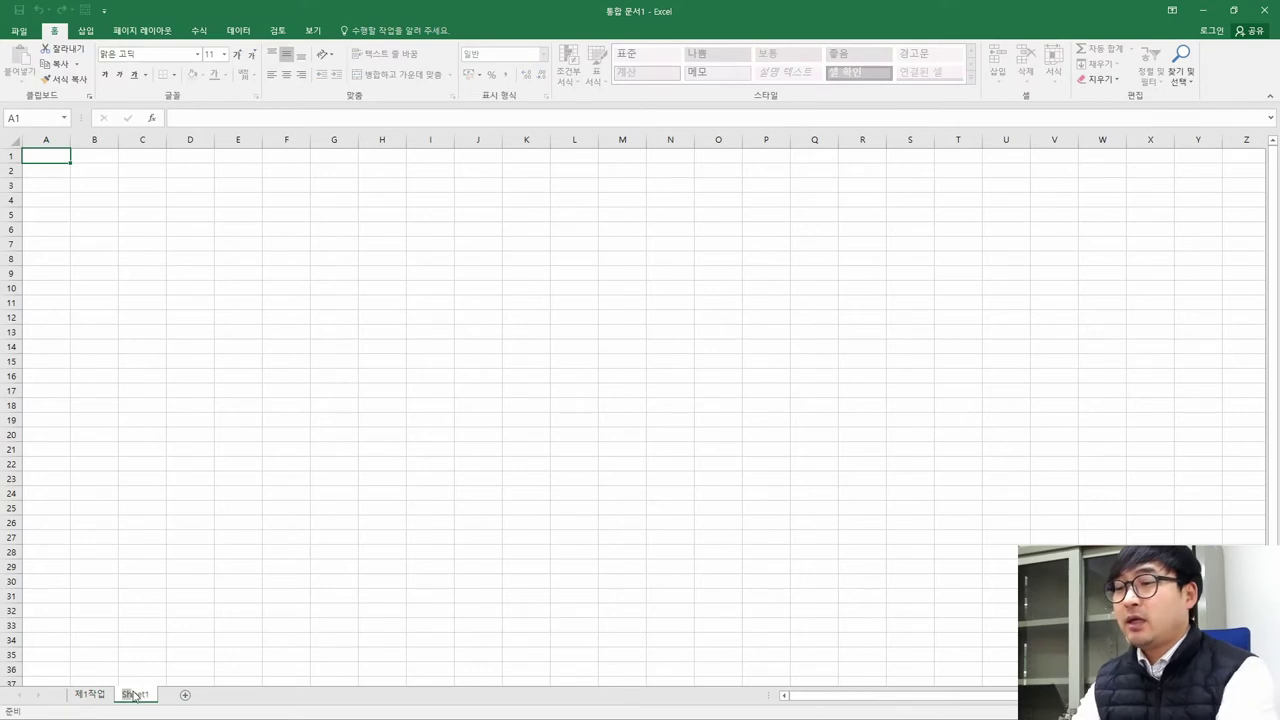
pyautogui.write('JQ')
pyautogui.press('Return')
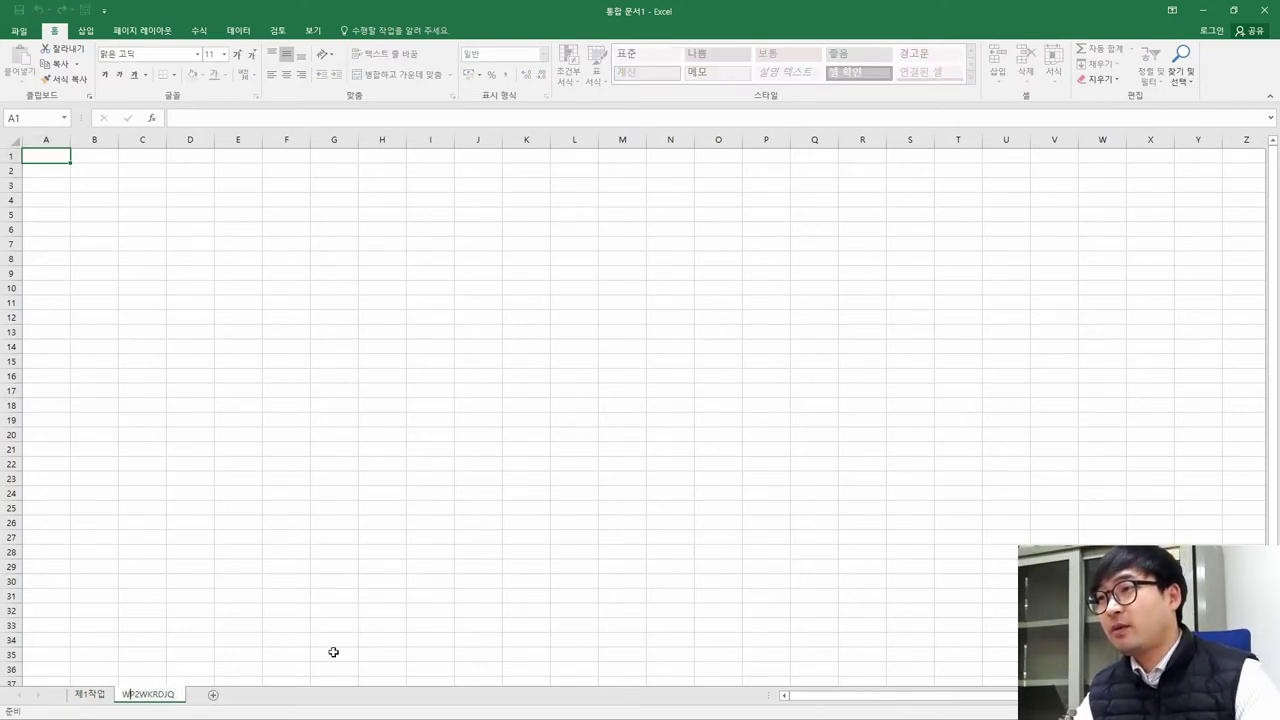
pyautogui.doubleClick(172, 694)
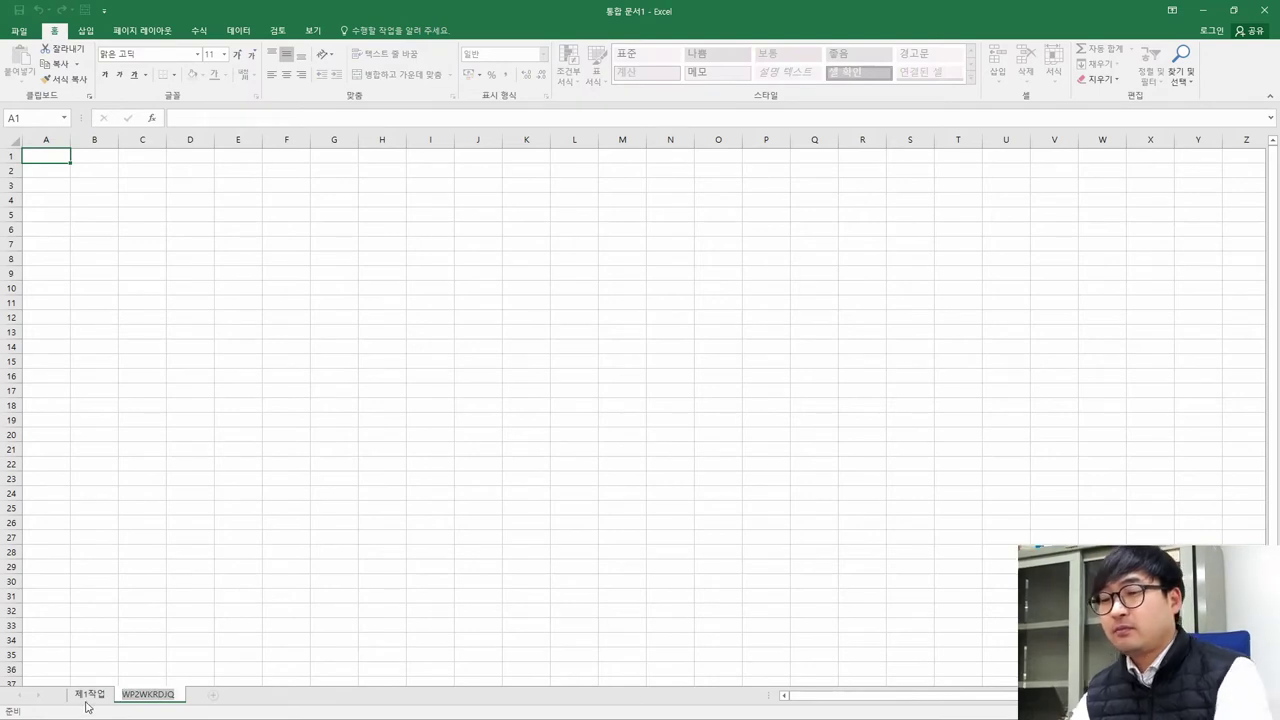
pyautogui.write('제2작업')
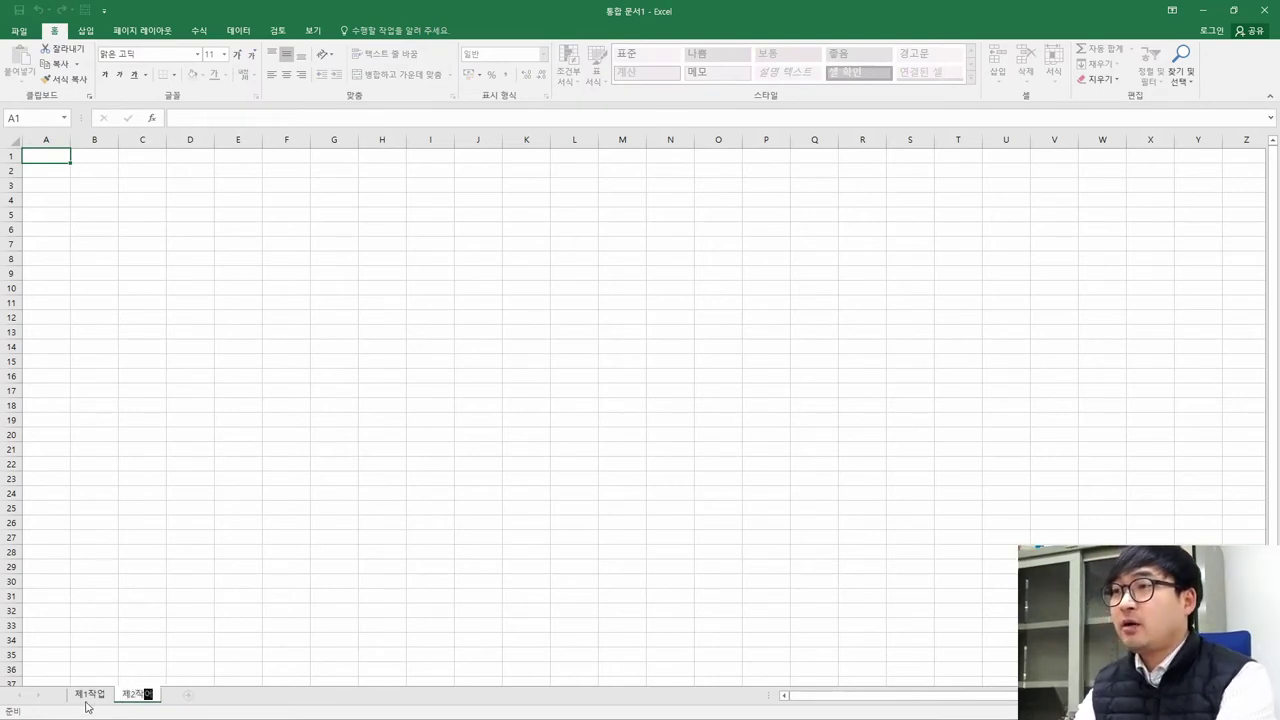
pyautogui.press('Return')
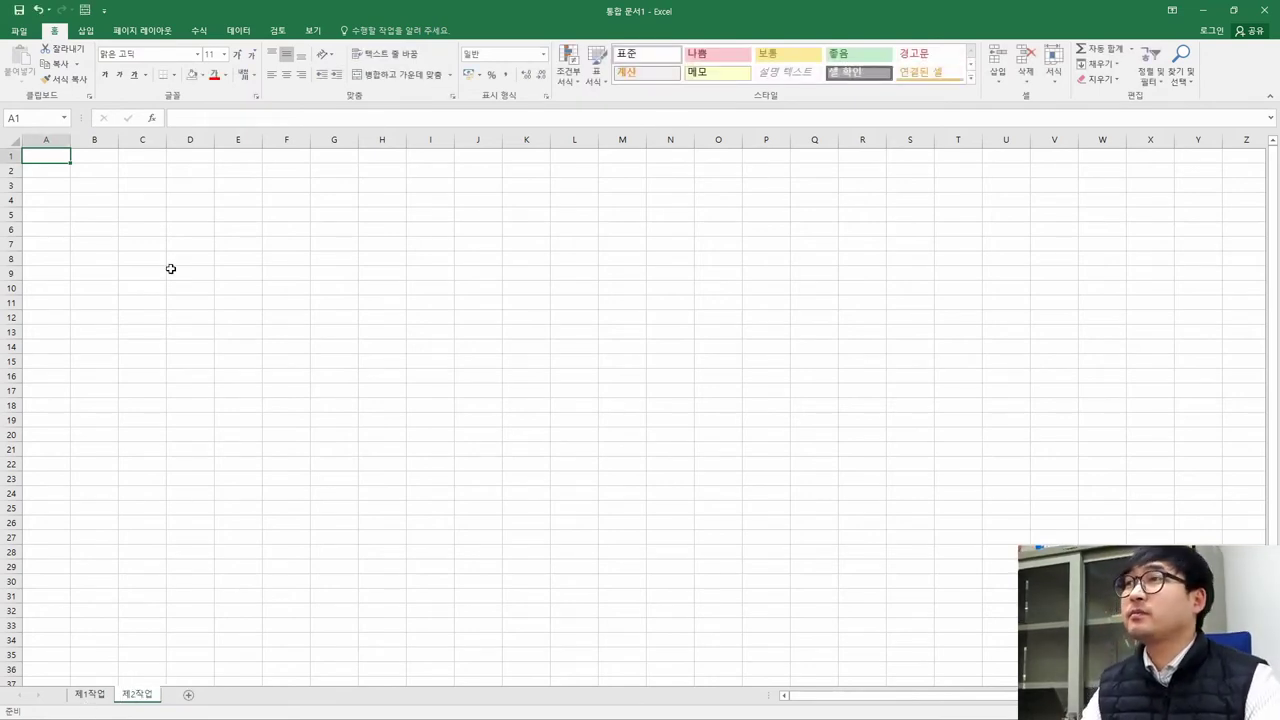
# Set the width of column A in the 제2작업 sheet to 1
pyautogui.rightClick(54, 143)
pyautogui.click(86, 288)
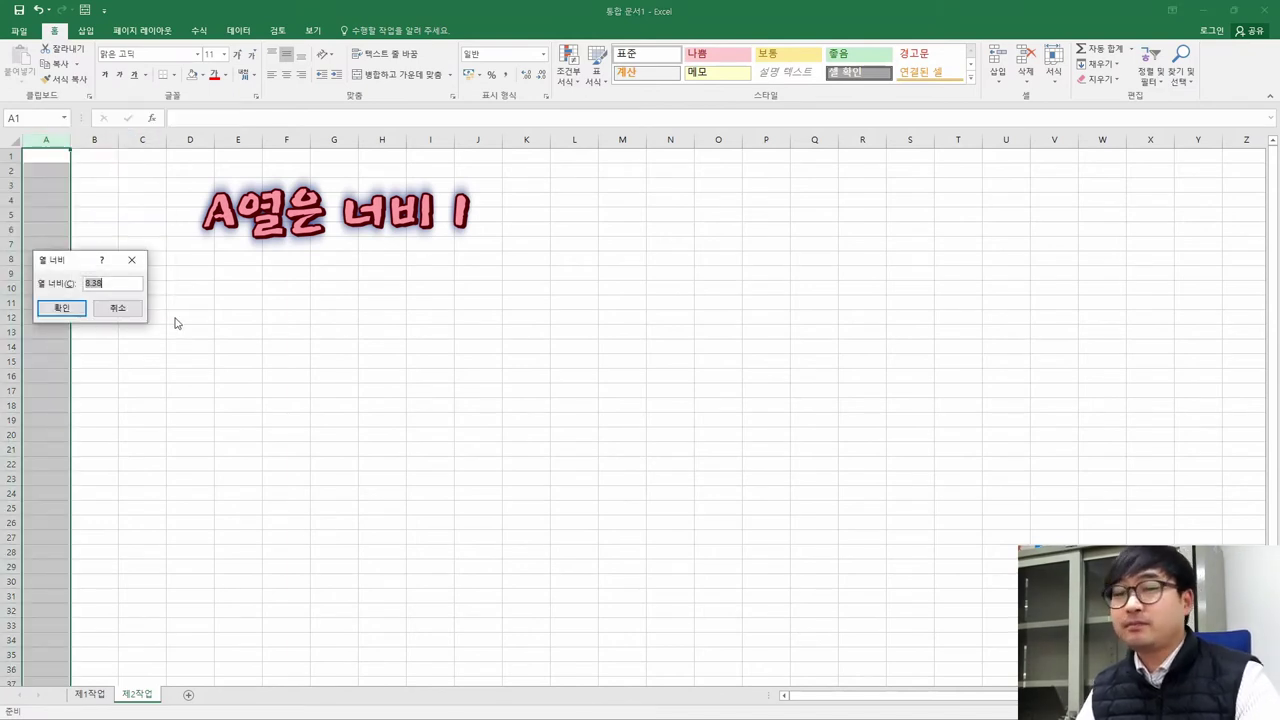
pyautogui.press('Return')
pyautogui.click(55, 161)
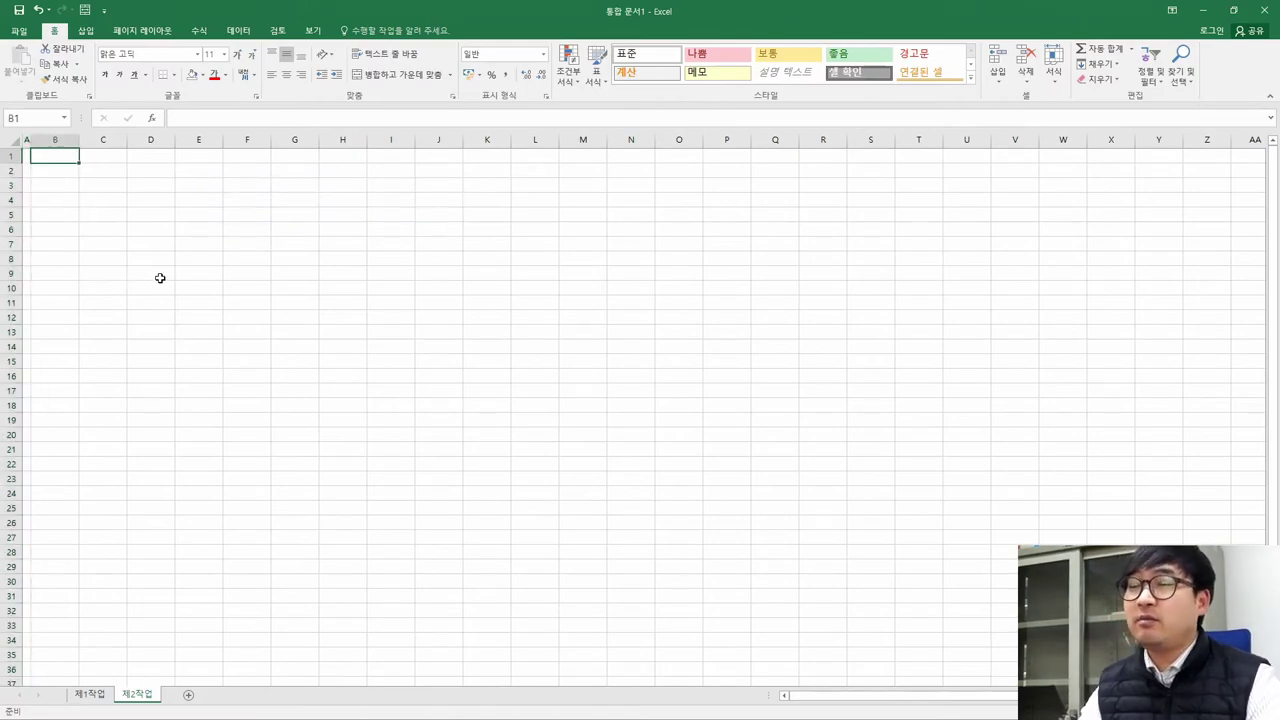
# Check the source range for 제2작업 in the Acrobat Reader PDF, and copy B4:H12 from the 제1작업 sheet in Excel
pyautogui.hotkey('alt', 'Tab')
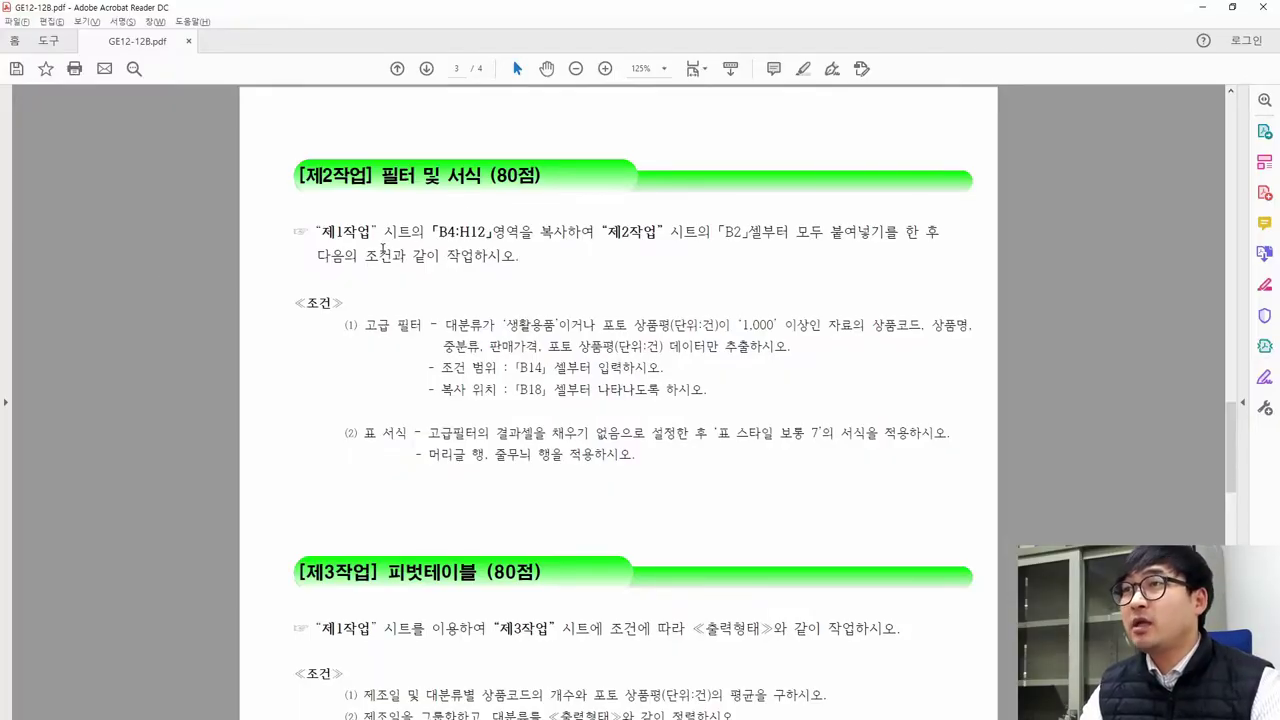
pyautogui.moveTo(366, 324); pyautogui.dragTo(502, 338)
pyautogui.click(552, 360)
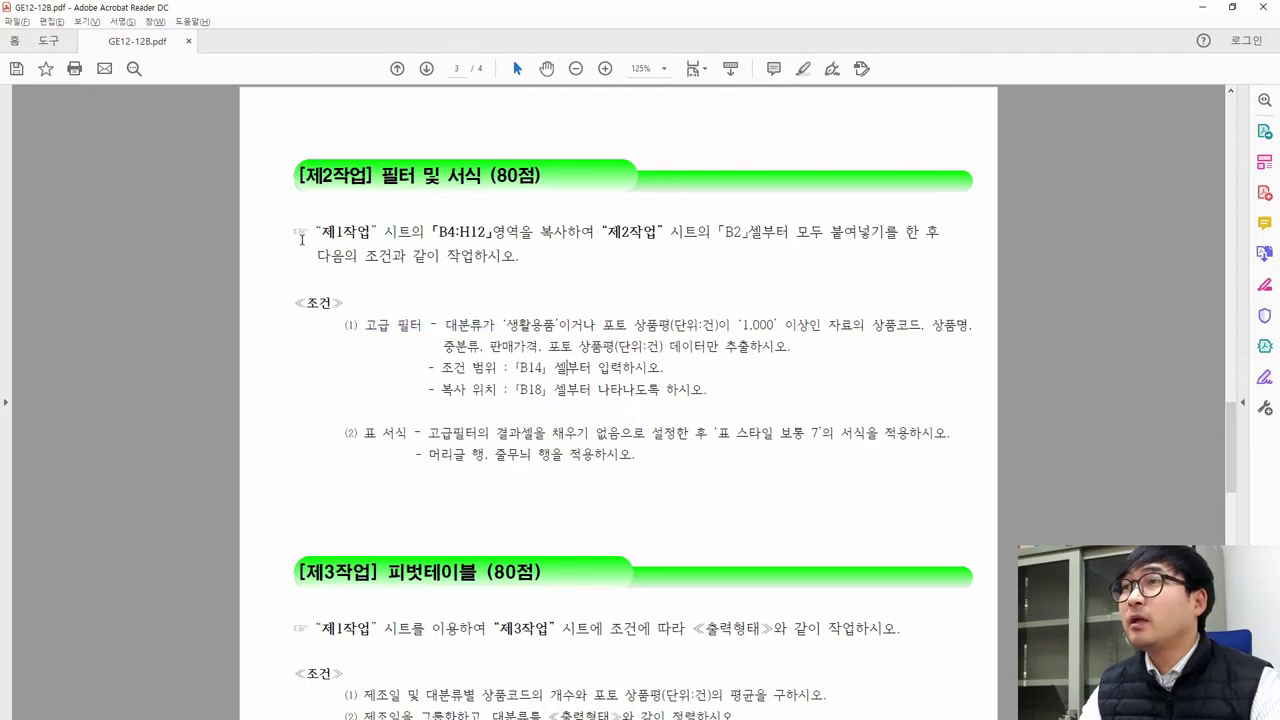
pyautogui.moveTo(322, 231); pyautogui.dragTo(487, 234)
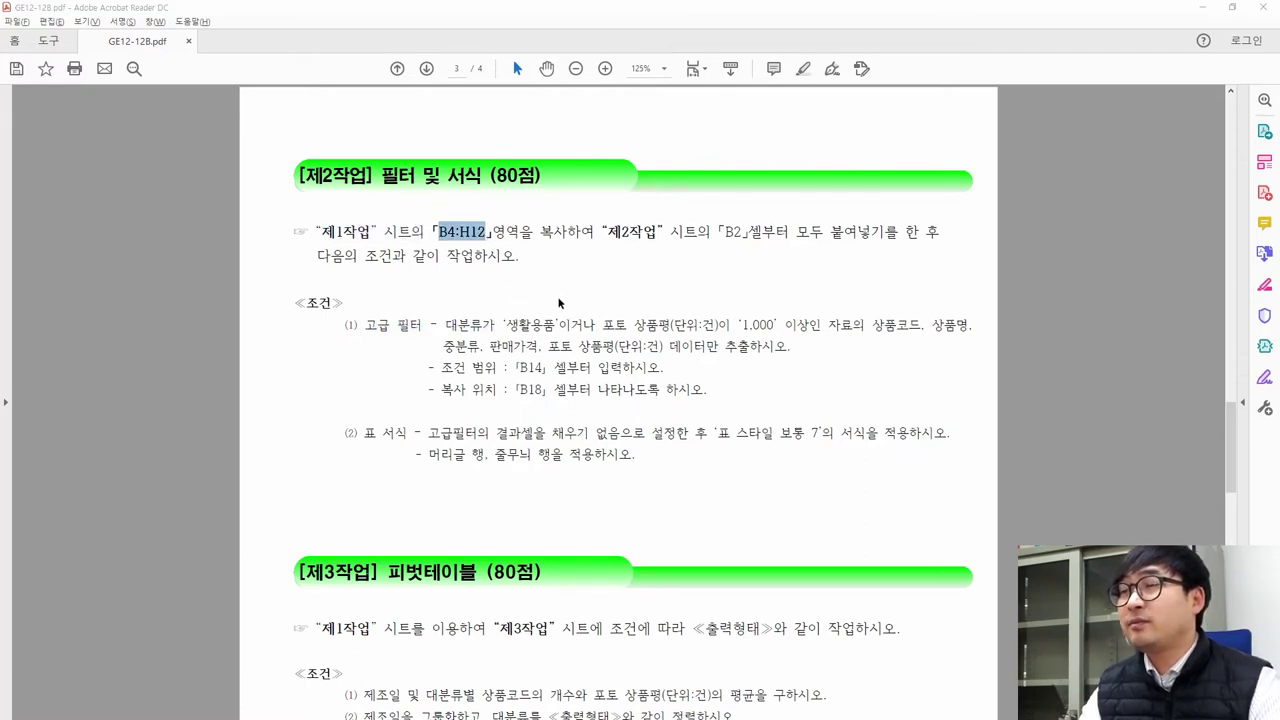
pyautogui.hotkey('alt', 'Tab')
pyautogui.click(89, 693)
pyautogui.moveTo(88, 284); pyautogui.dragTo(706, 491)
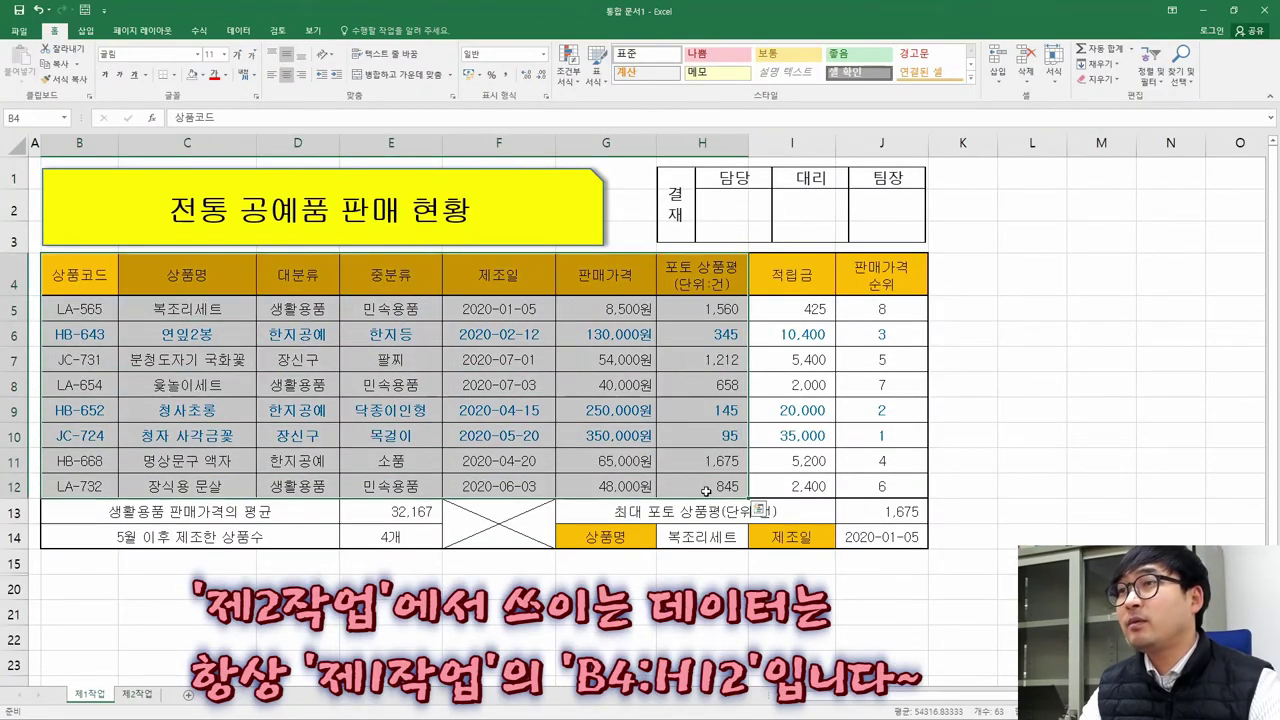
pyautogui.rightClick(362, 320)
pyautogui.click(397, 347)
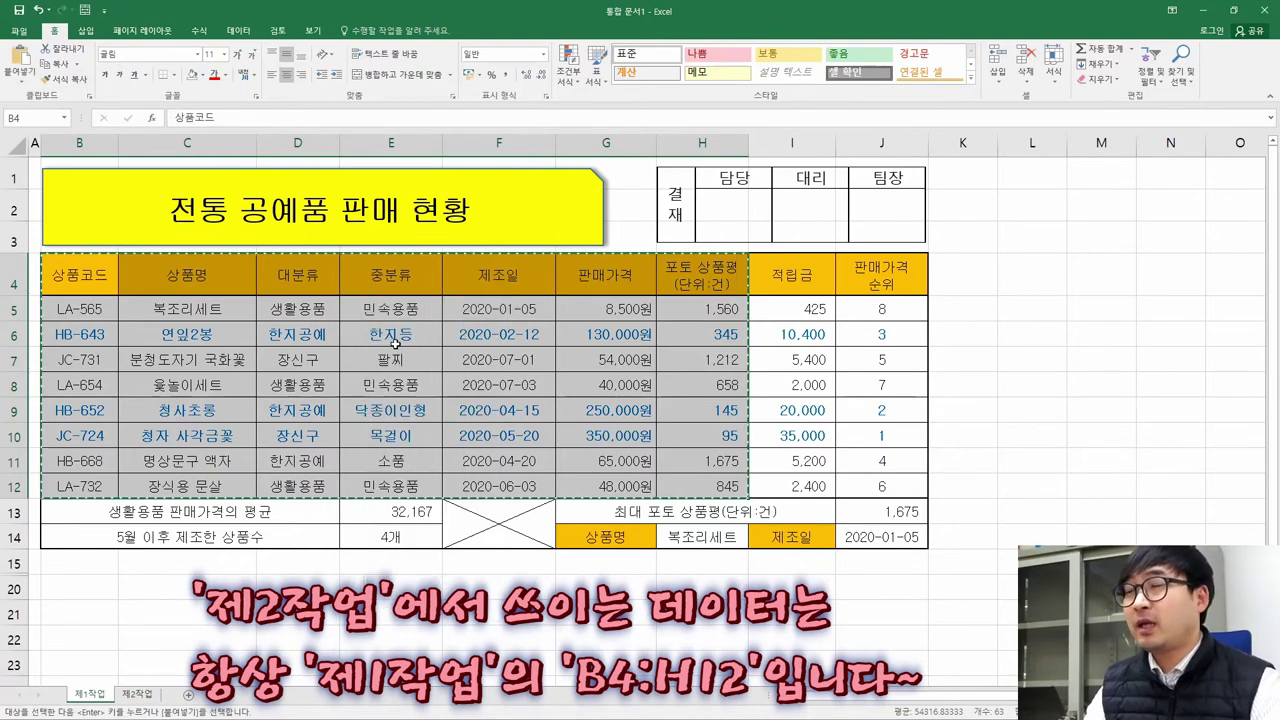
# Check the paste location in the Acrobat Reader PDF, and paste the copied table with all formatting at B2 of Excel's 제2작업 sheet
pyautogui.click(146, 697)
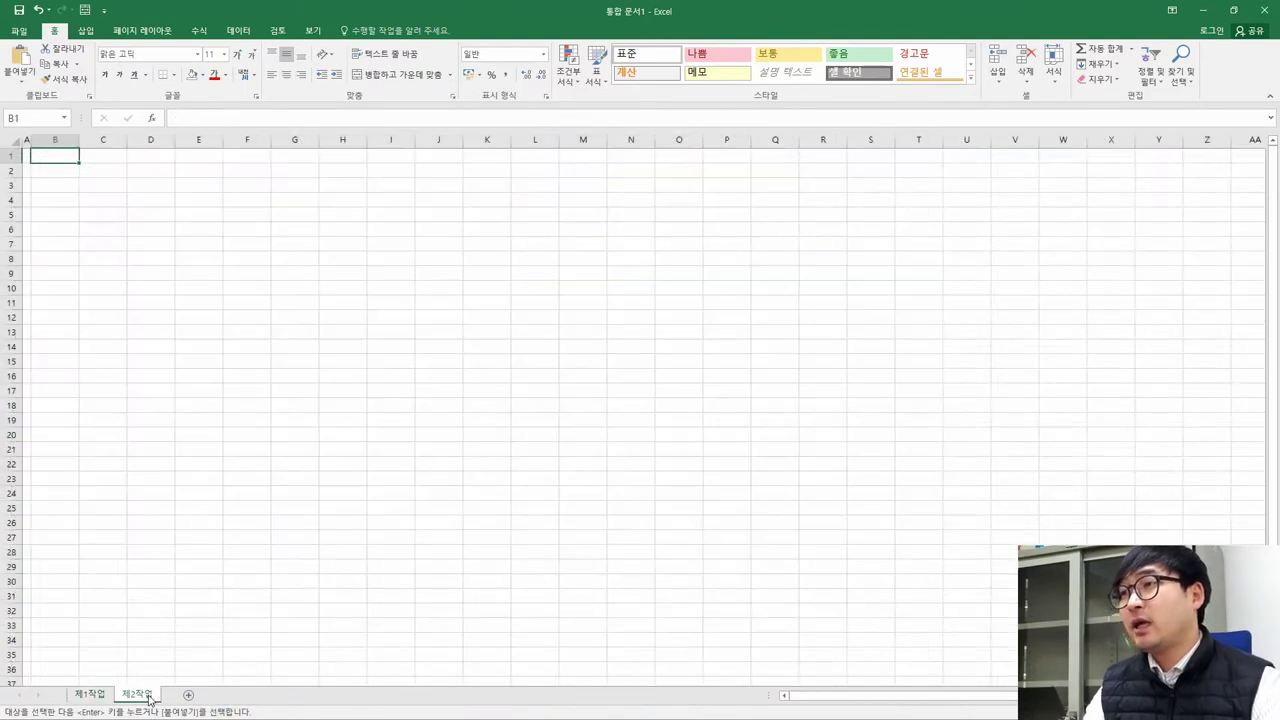
pyautogui.hotkey('alt', 'Tab')
pyautogui.moveTo(597, 231); pyautogui.dragTo(905, 233)
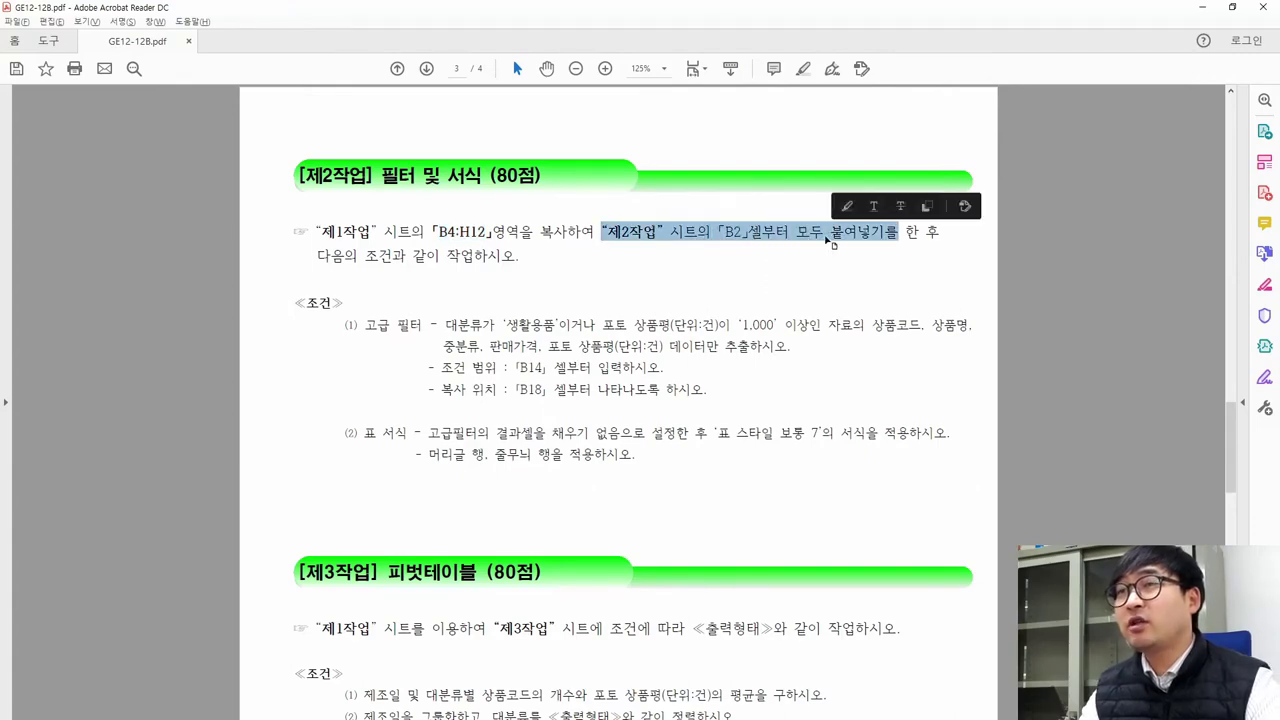
pyautogui.hotkey('alt', 'Tab')
pyautogui.click(50, 155)
pyautogui.click(51, 172)
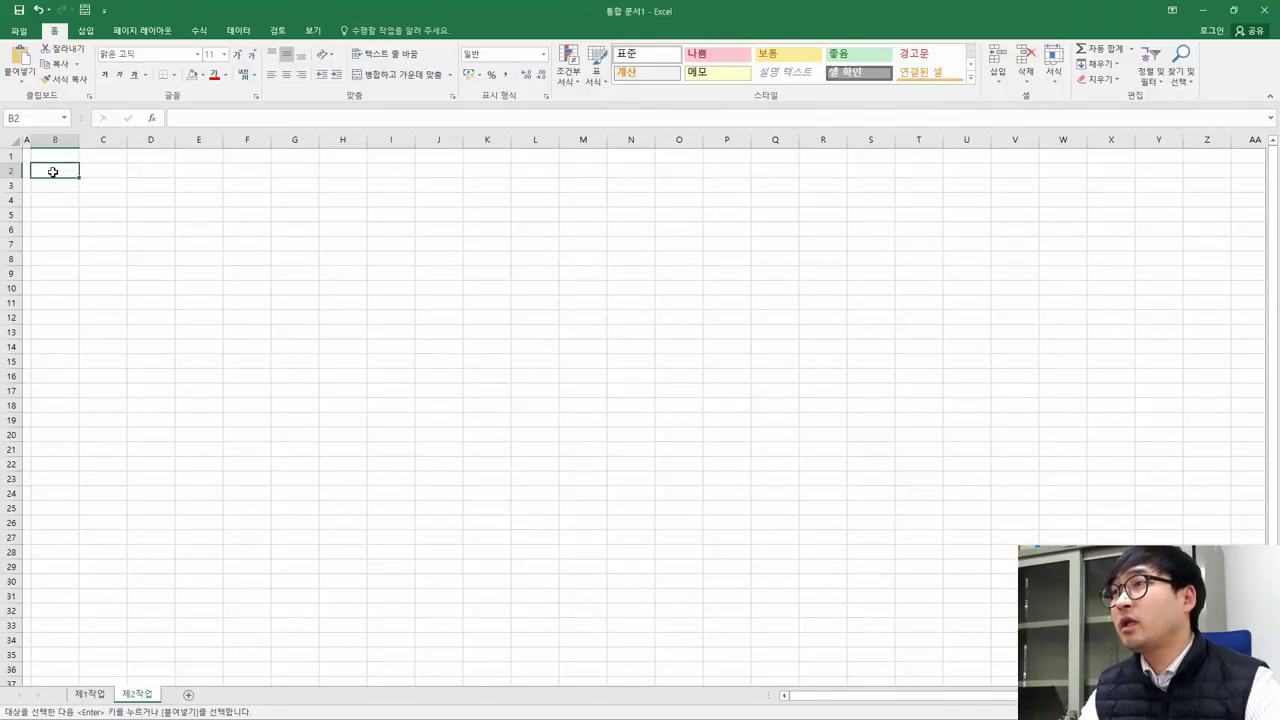
pyautogui.scroll(5, 53, 172)
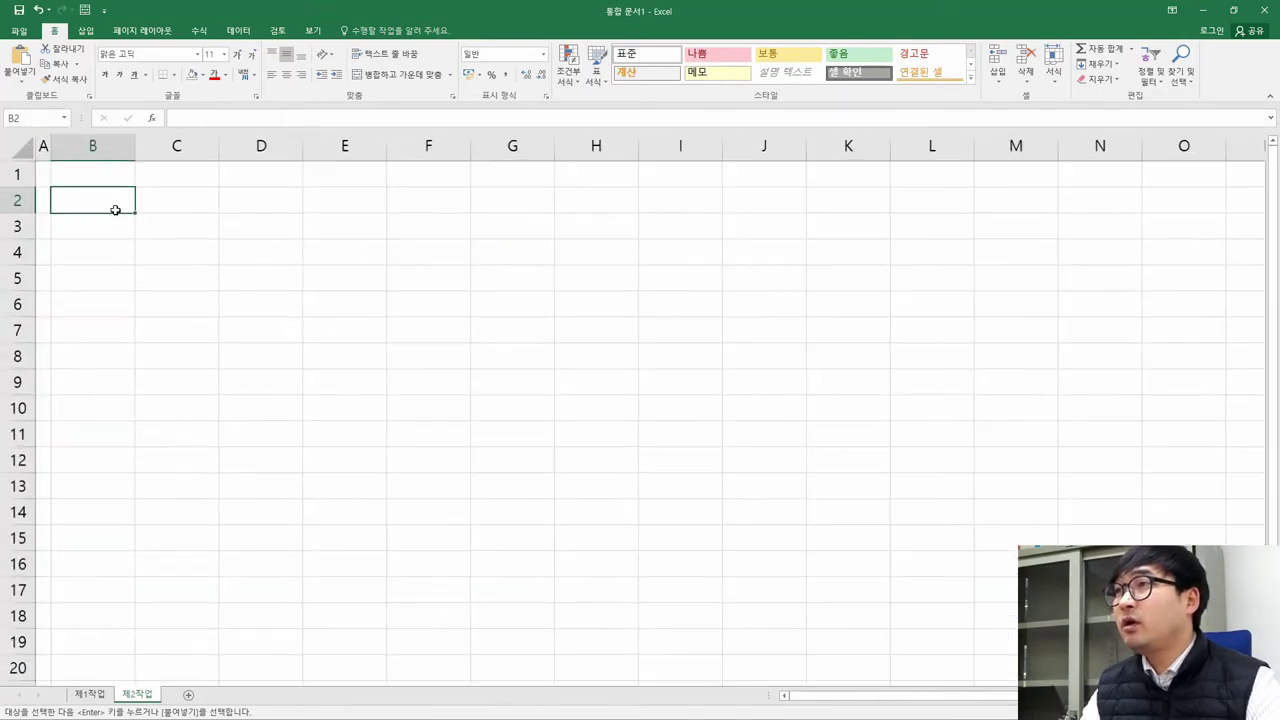
pyautogui.rightClick(89, 200)
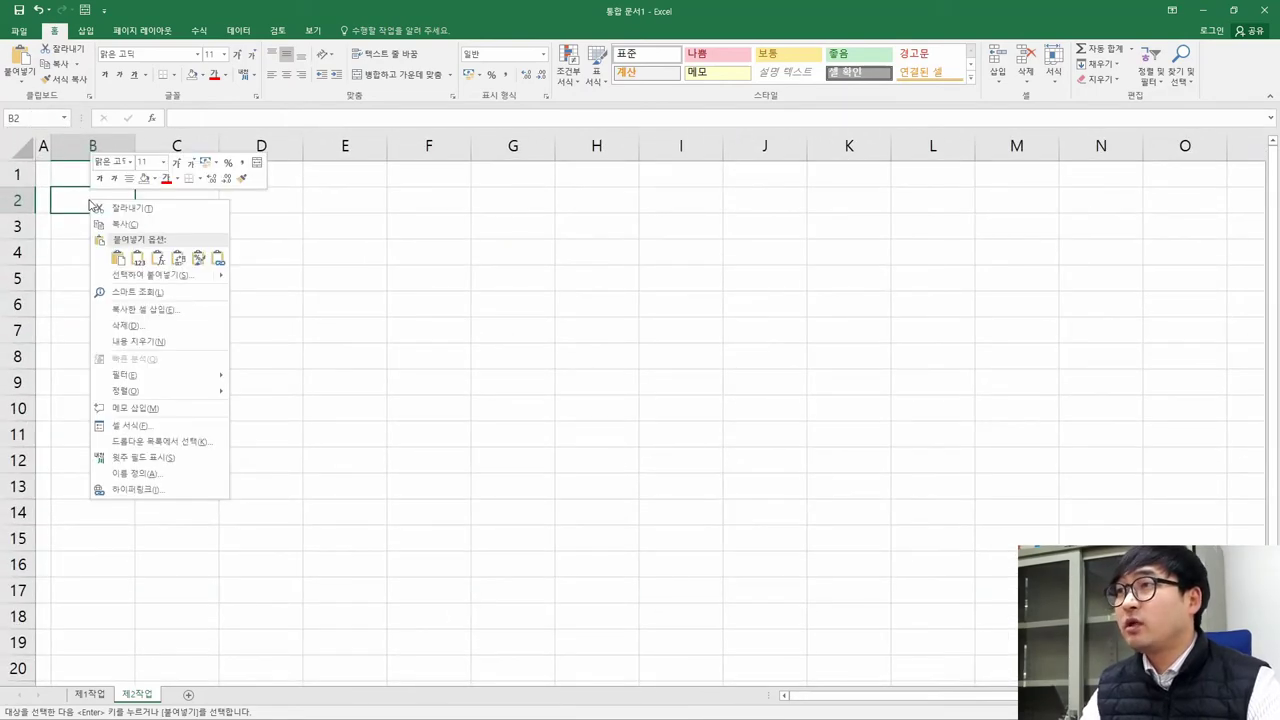
pyautogui.moveTo(212, 282)
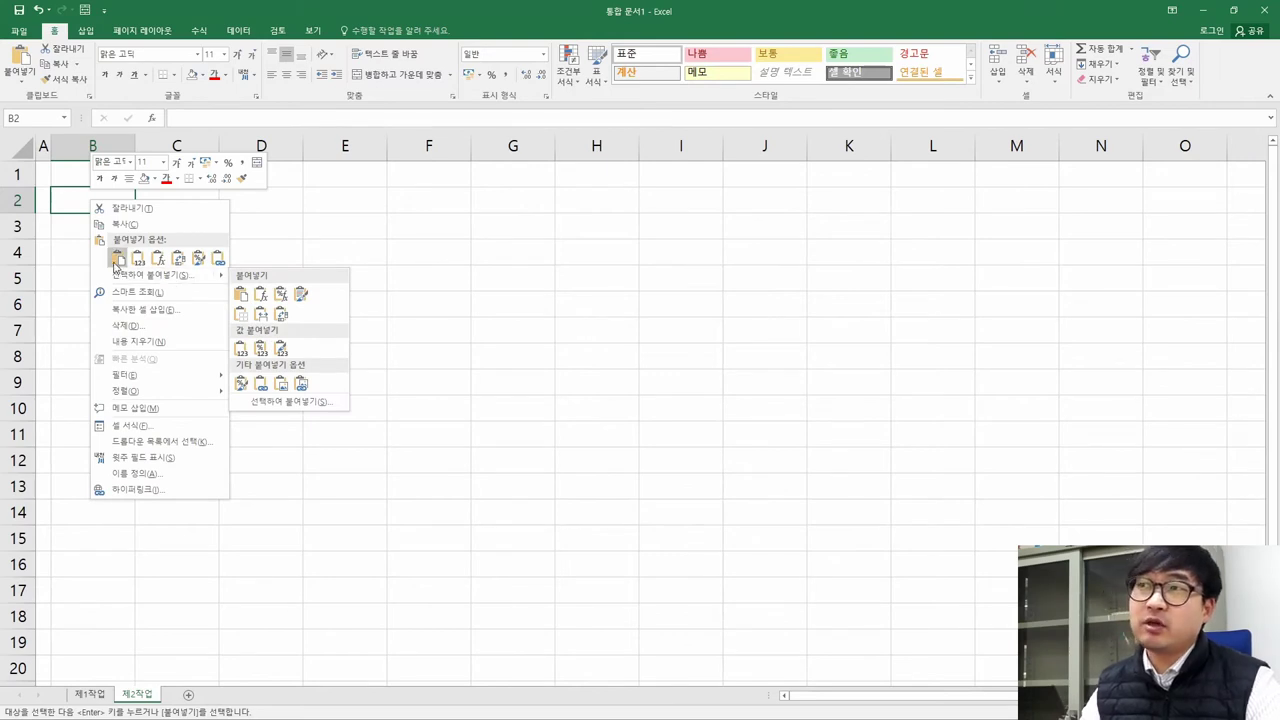
pyautogui.click(117, 258)
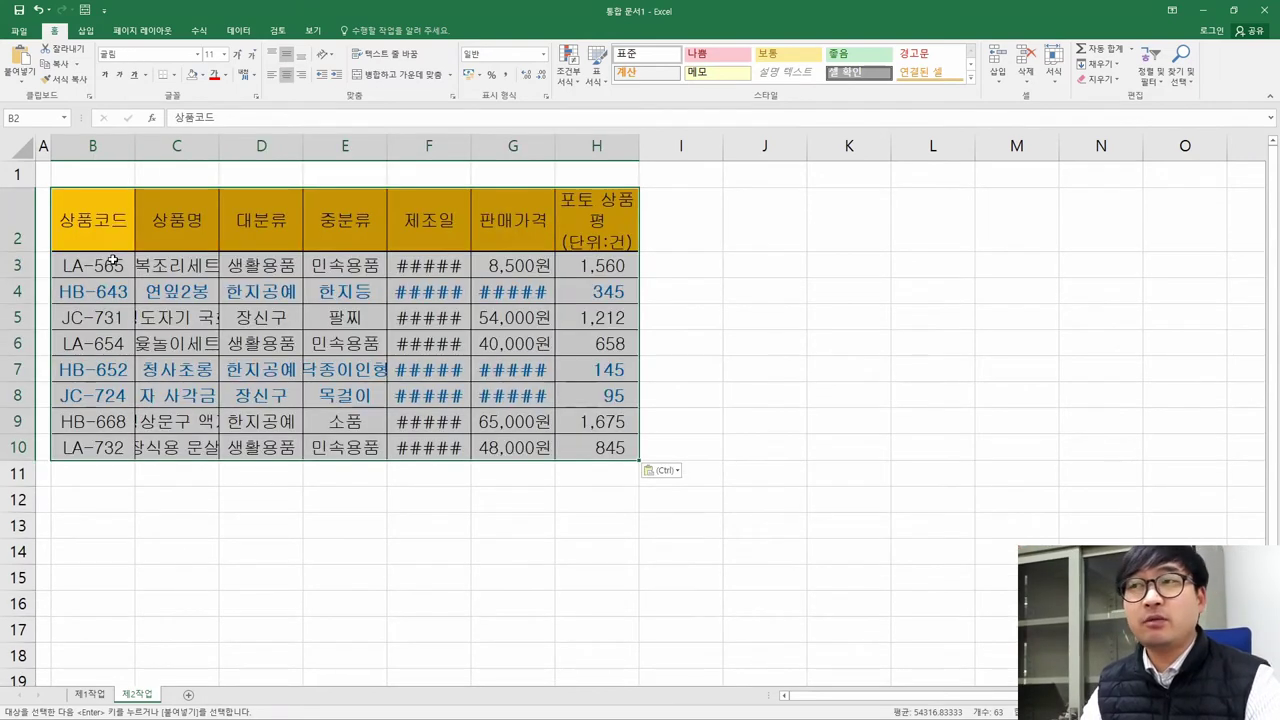
# Auto-fit all column widths in the 제2작업 sheet to their contents
pyautogui.click(421, 289)
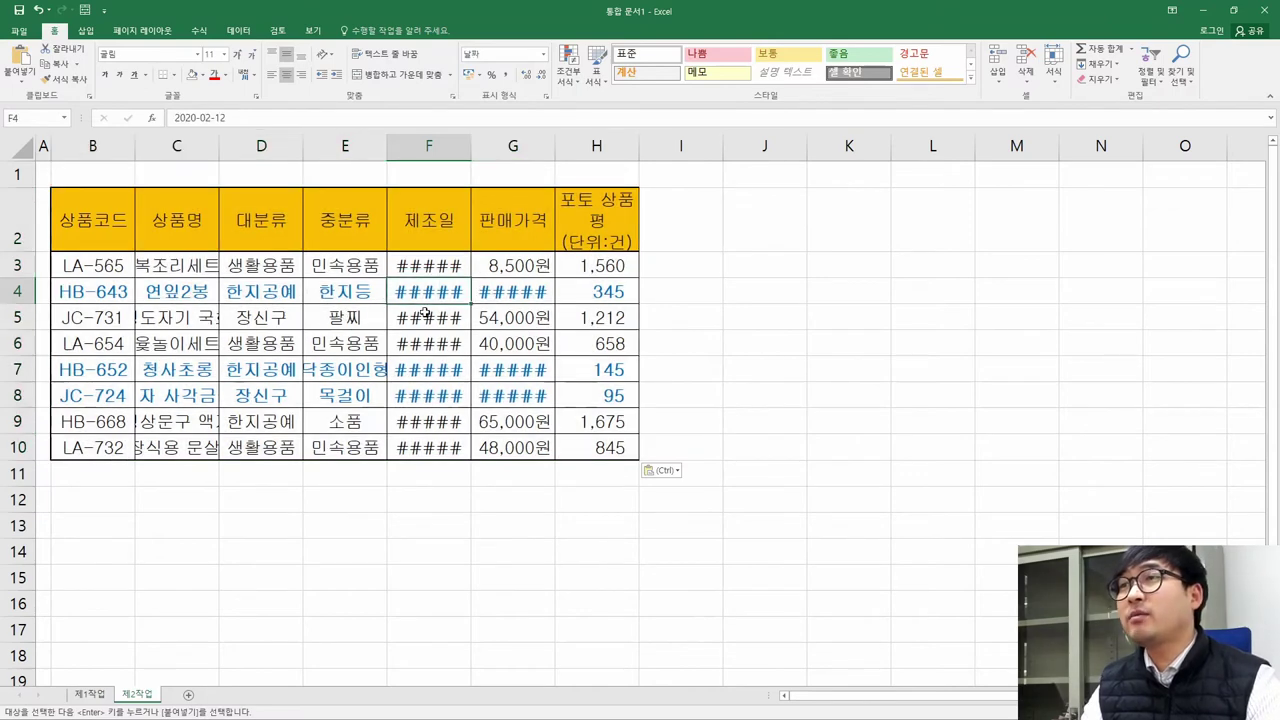
pyautogui.click(22, 150)
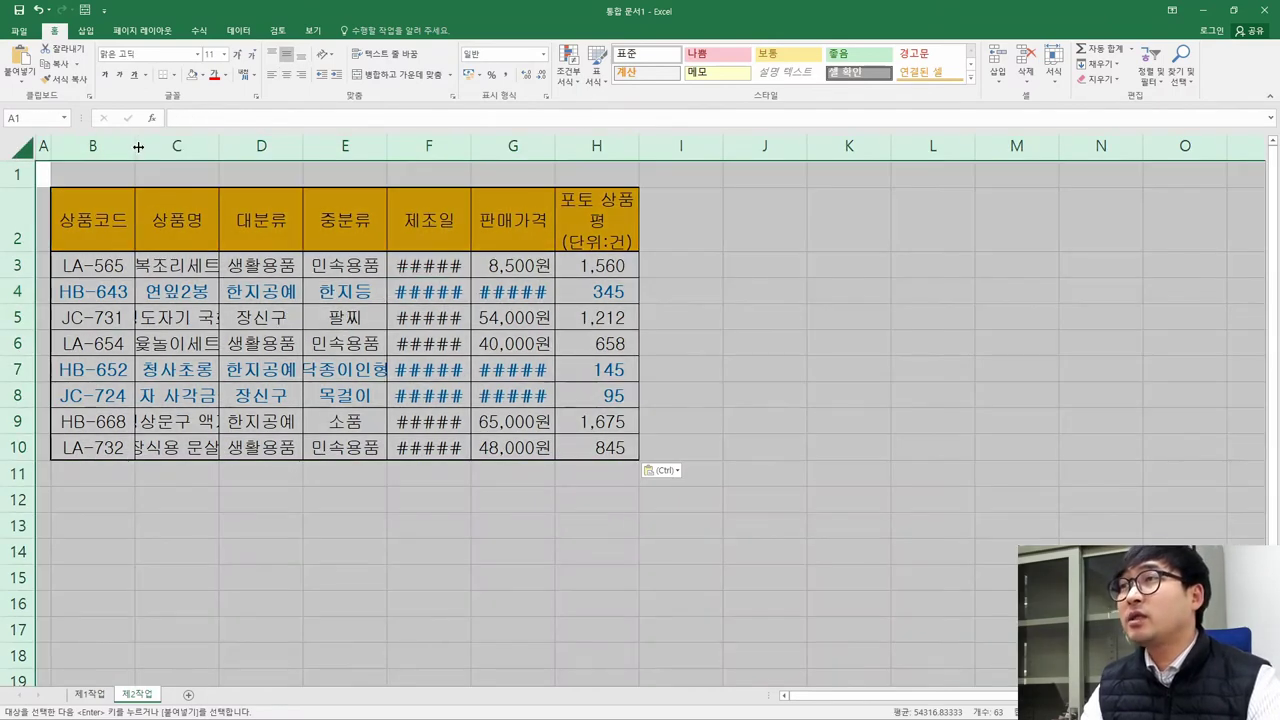
pyautogui.doubleClick(135, 146)
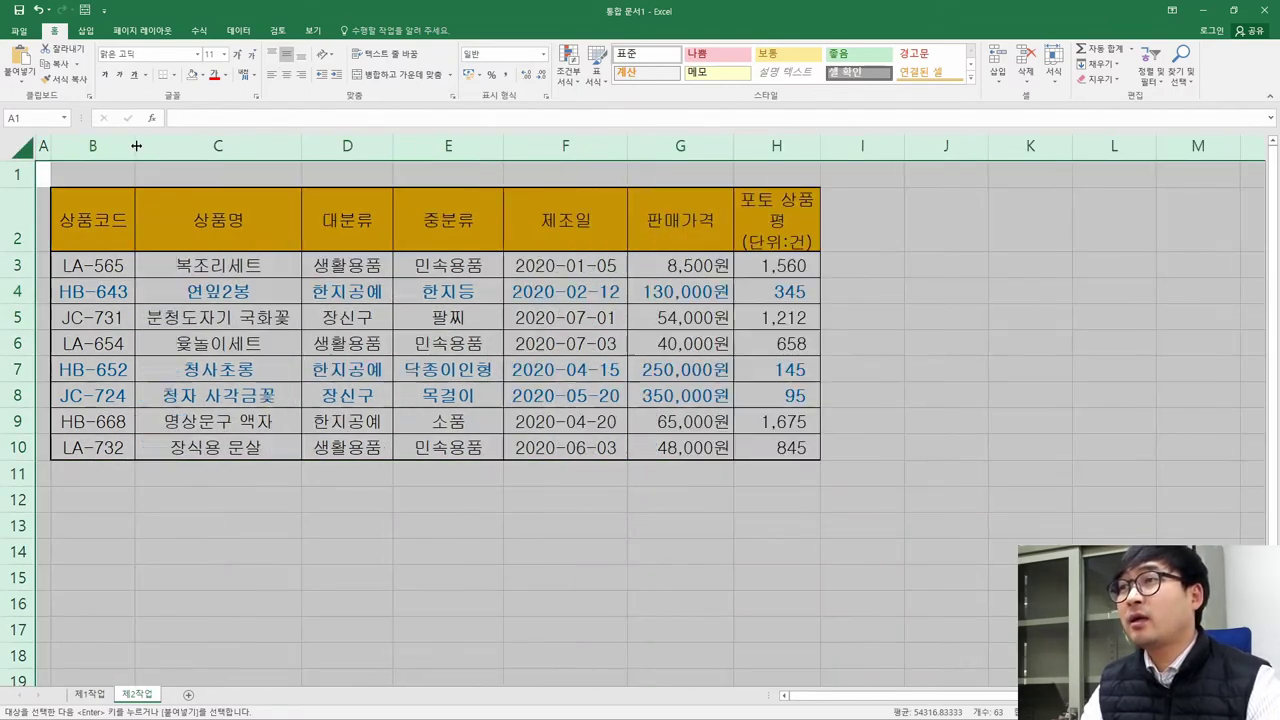
pyautogui.click(290, 369)
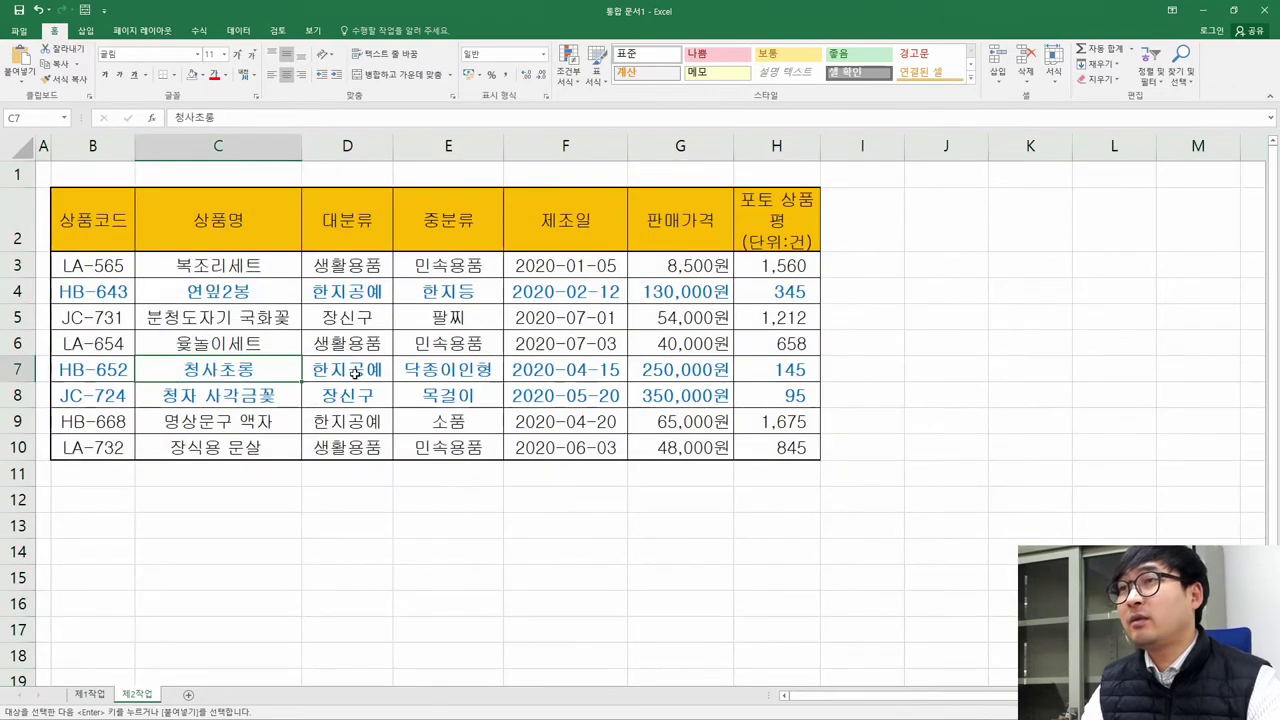
pyautogui.click(108, 283)
# Read the advanced filter condition in the Acrobat Reader PDF and compare it with the 생활용품 entries under 대분류 in Excel
pyautogui.hotkey('alt', 'Tab')
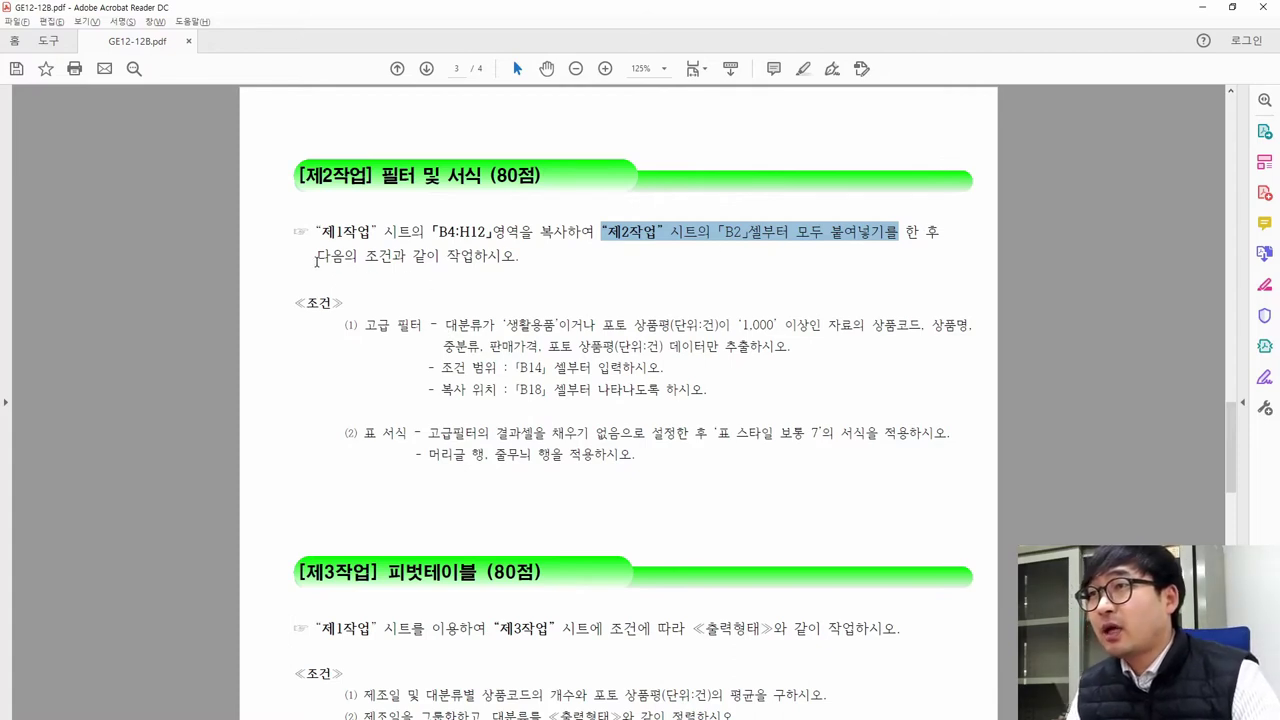
pyautogui.moveTo(316, 260); pyautogui.dragTo(518, 258)
pyautogui.click(369, 325)
pyautogui.moveTo(367, 326); pyautogui.dragTo(560, 328)
pyautogui.hotkey('alt', 'Tab')
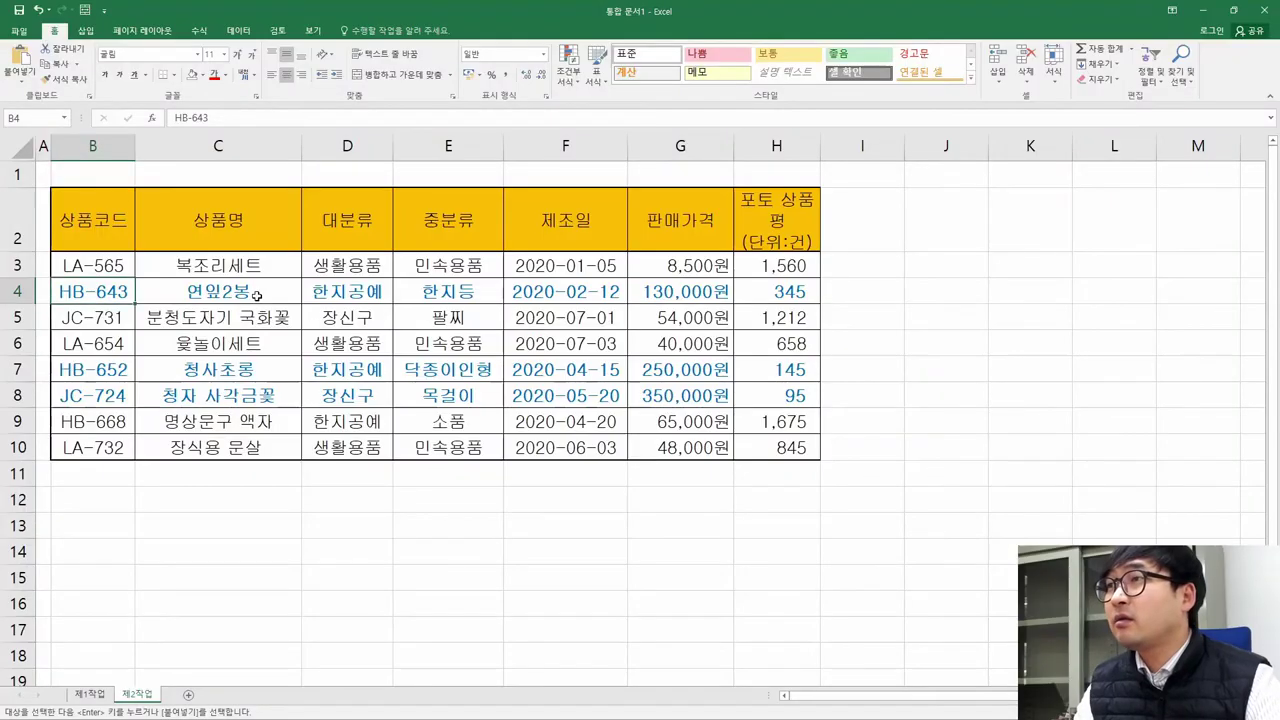
pyautogui.click(340, 232)
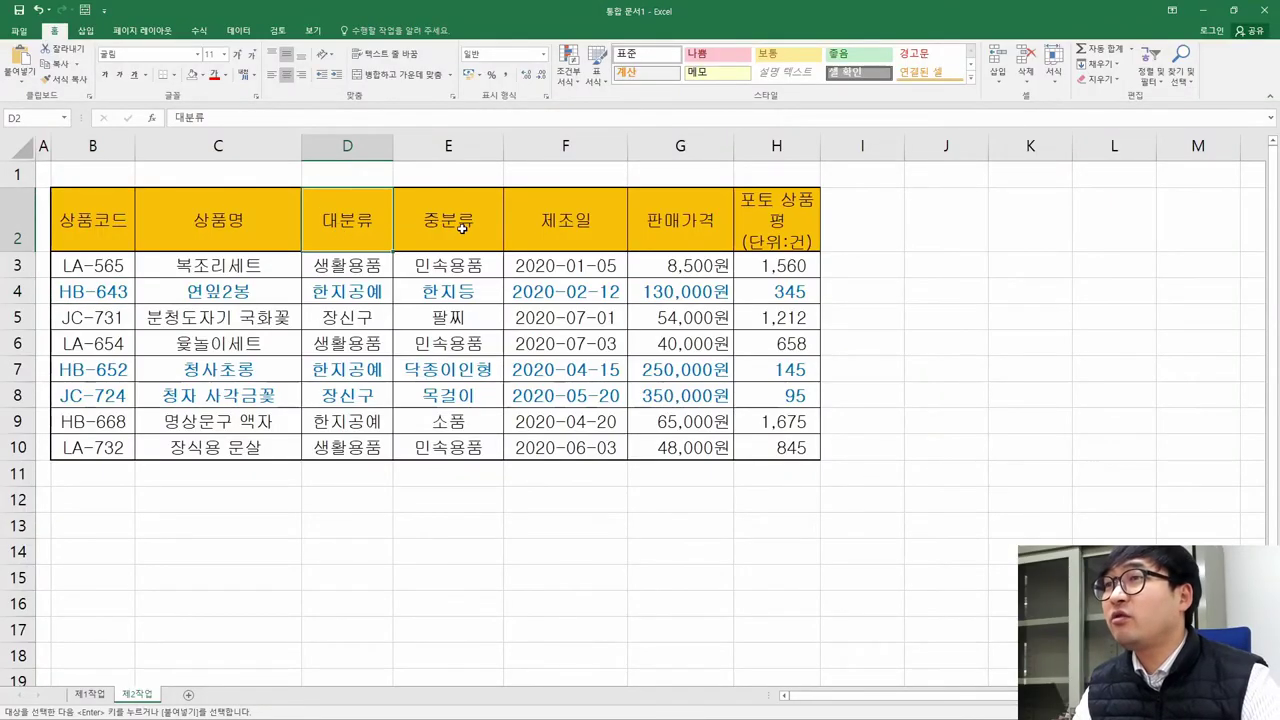
pyautogui.click(366, 265)
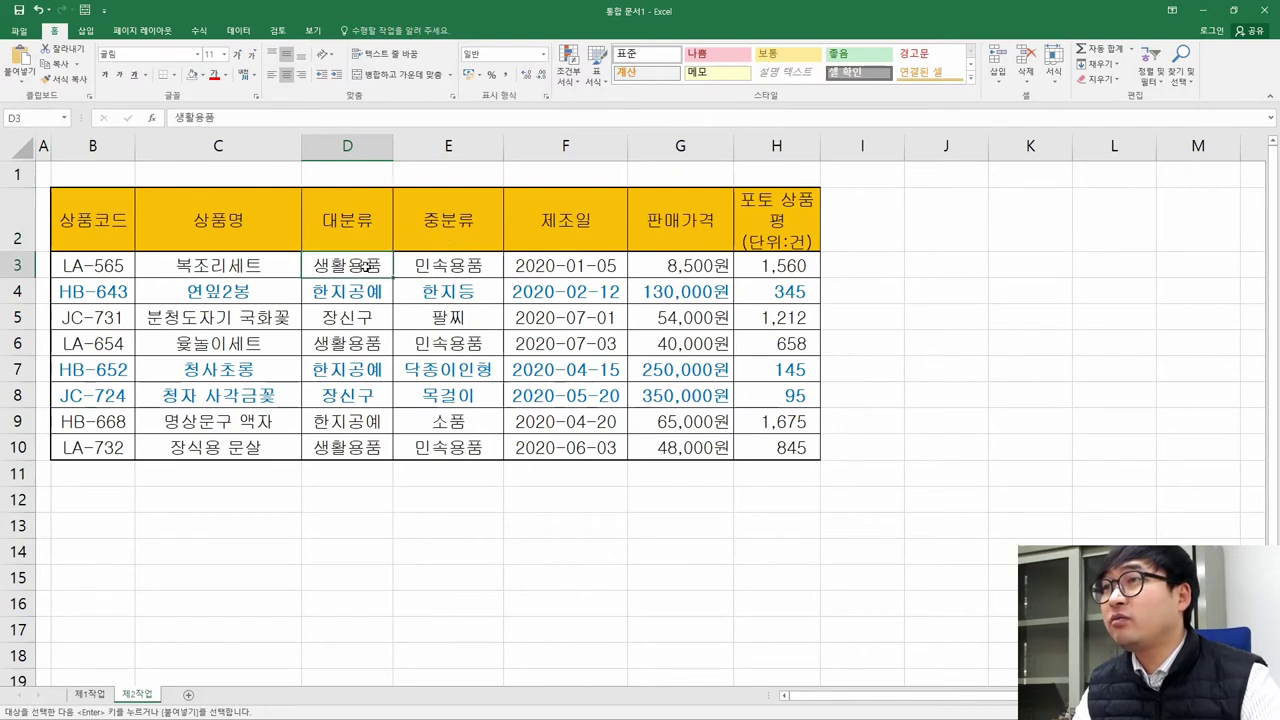
pyautogui.click(358, 340)
pyautogui.click(348, 447)
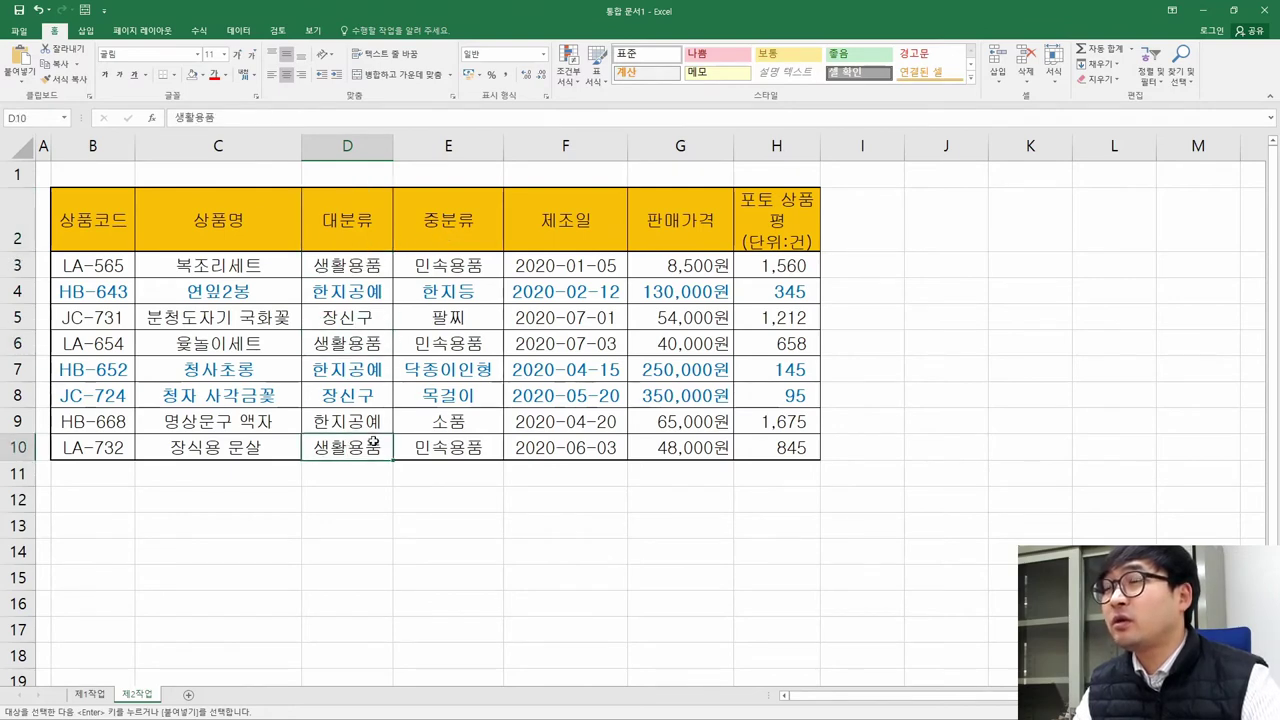
pyautogui.hotkey('alt', 'Tab')
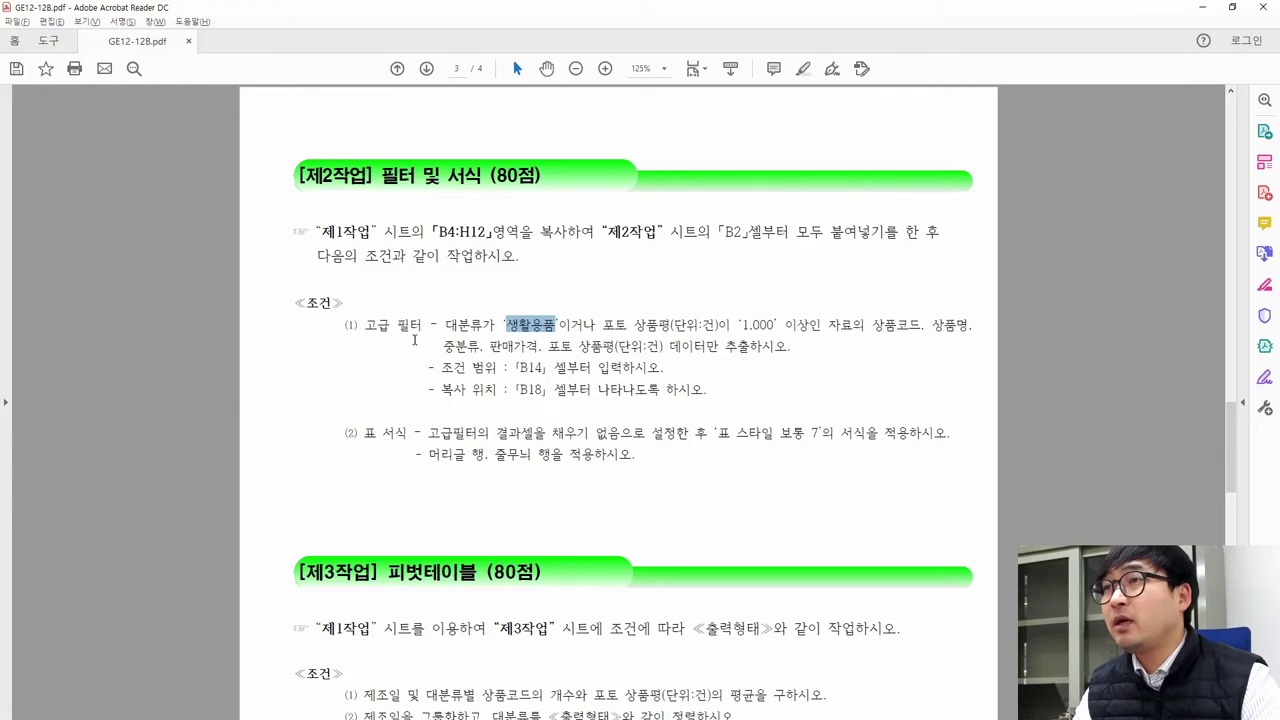
# Check the criteria range's start cell in the Acrobat Reader PDF, and enter 대분류 in B14 of Excel's 제2작업 sheet
pyautogui.moveTo(445, 372); pyautogui.dragTo(546, 369)
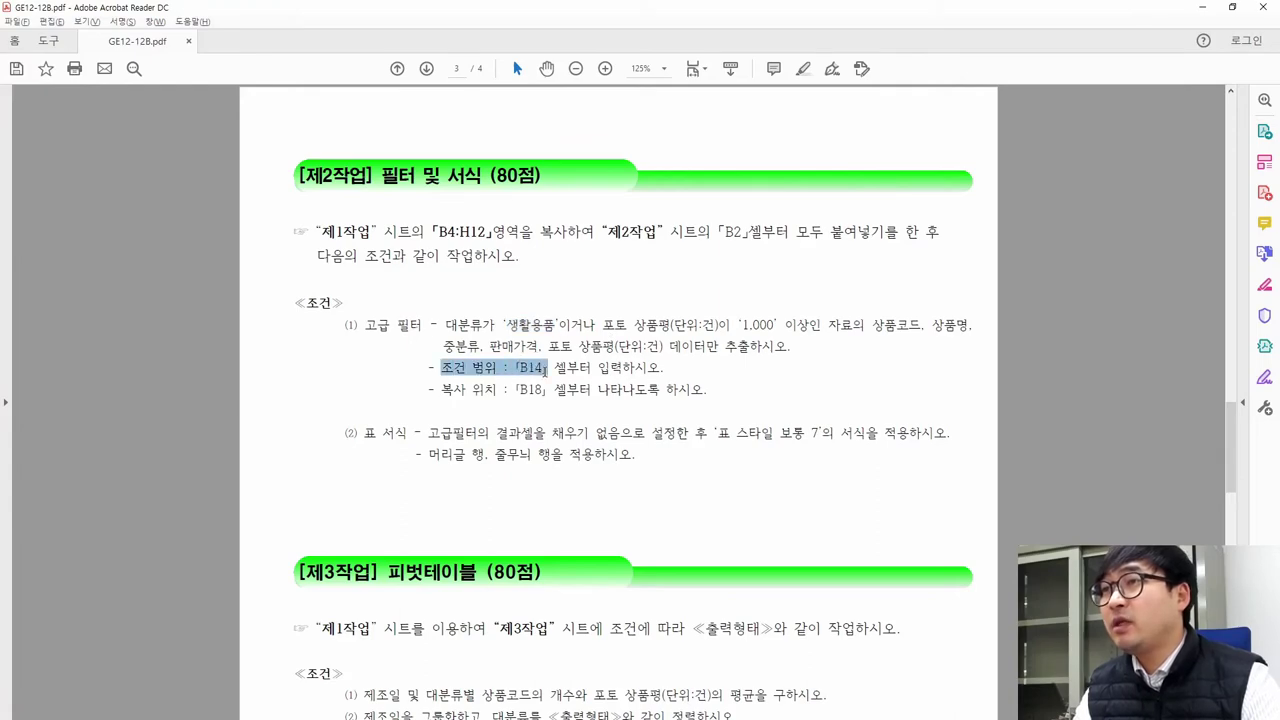
pyautogui.hotkey('alt', 'Tab')
pyautogui.click(91, 558)
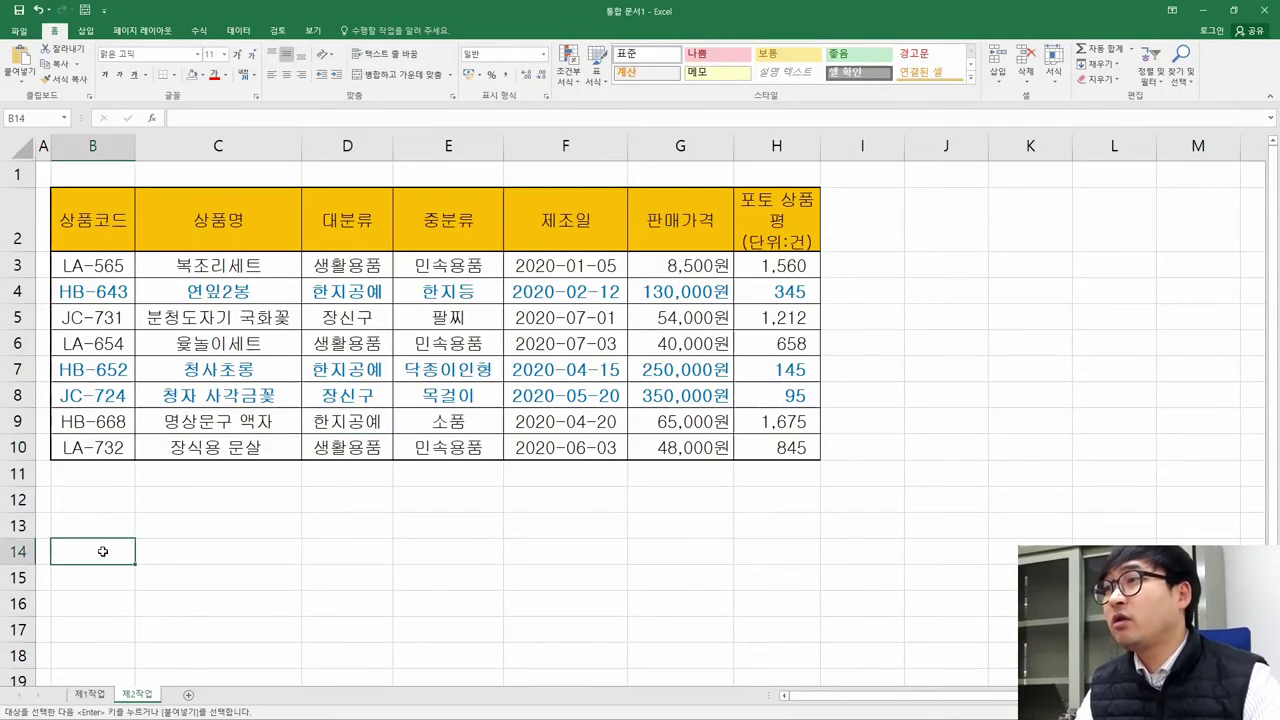
pyautogui.hotkey('alt', 'Tab')
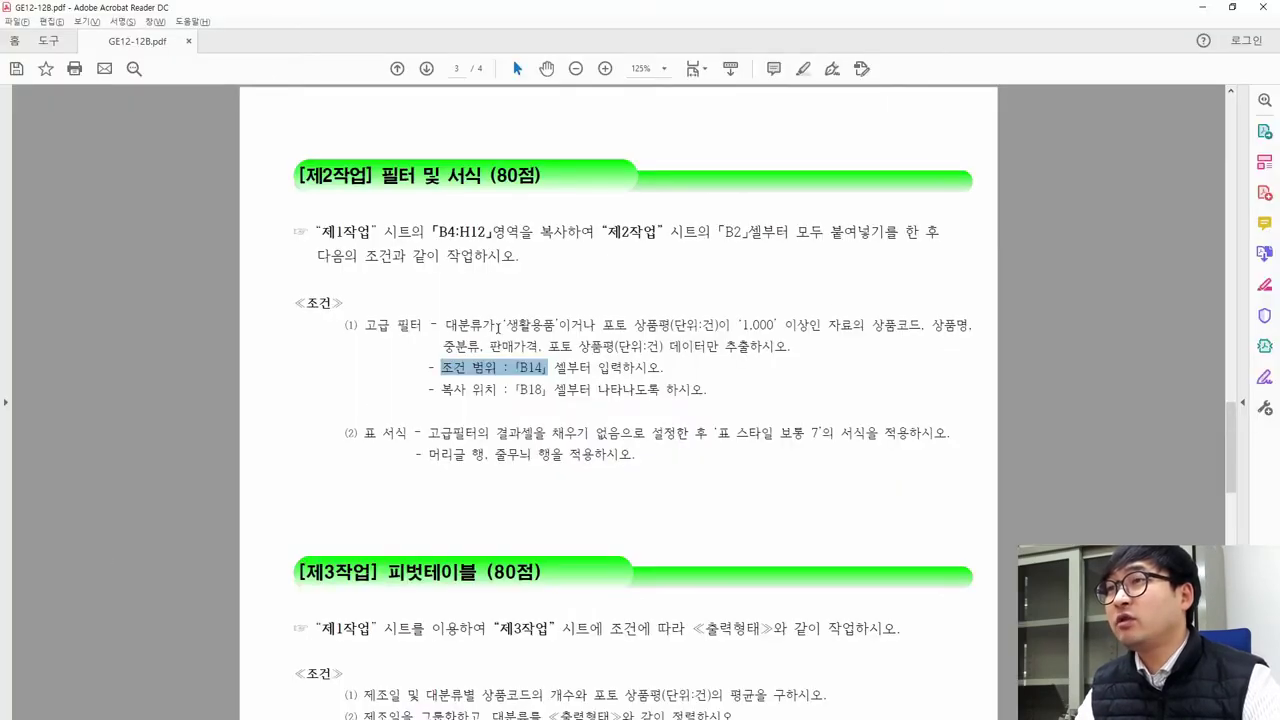
pyautogui.hotkey('alt', 'Tab')
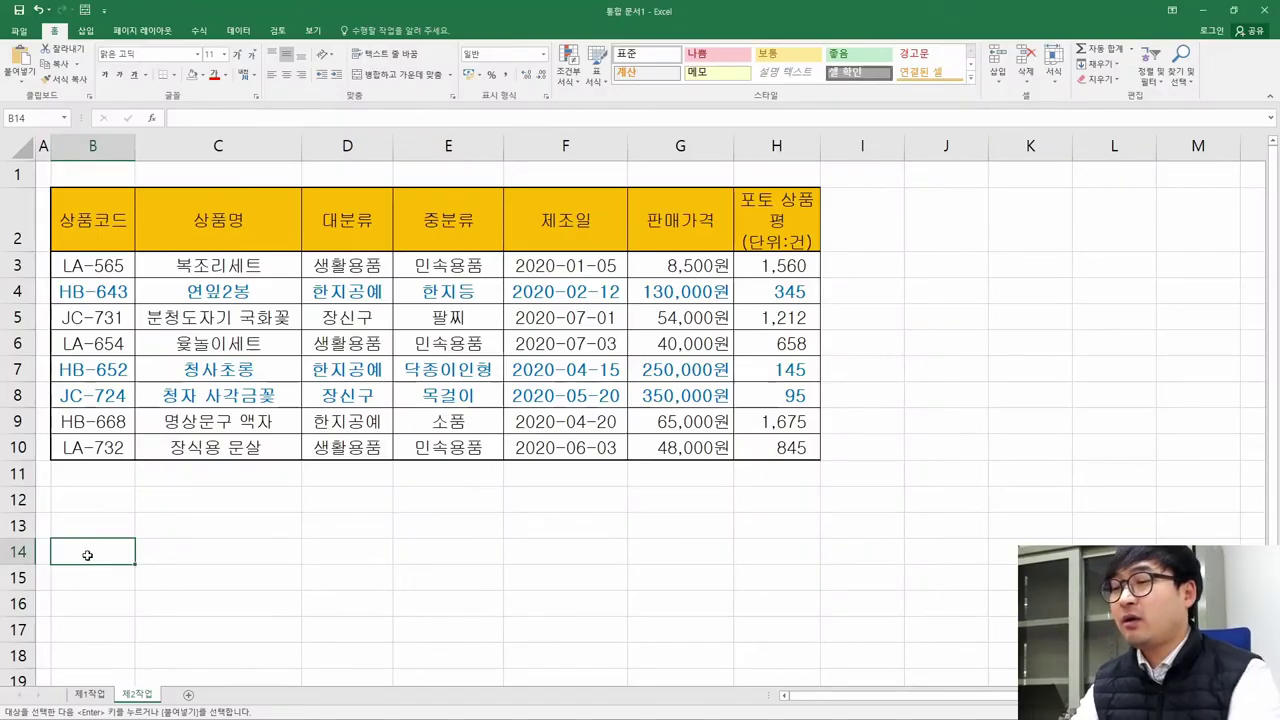
pyautogui.write('대분류')
pyautogui.press('Return')
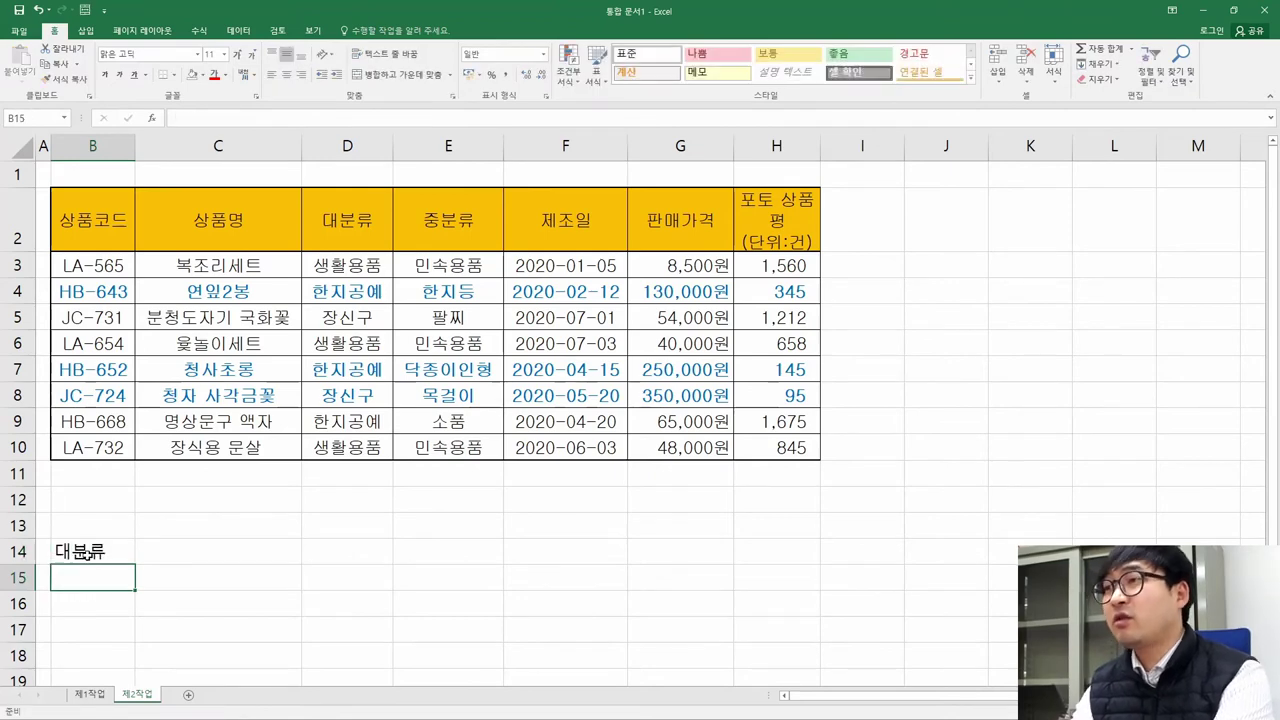
# Widen column H so the 포토 상품평(단위:건) header fits on two lines
pyautogui.click(88, 551)
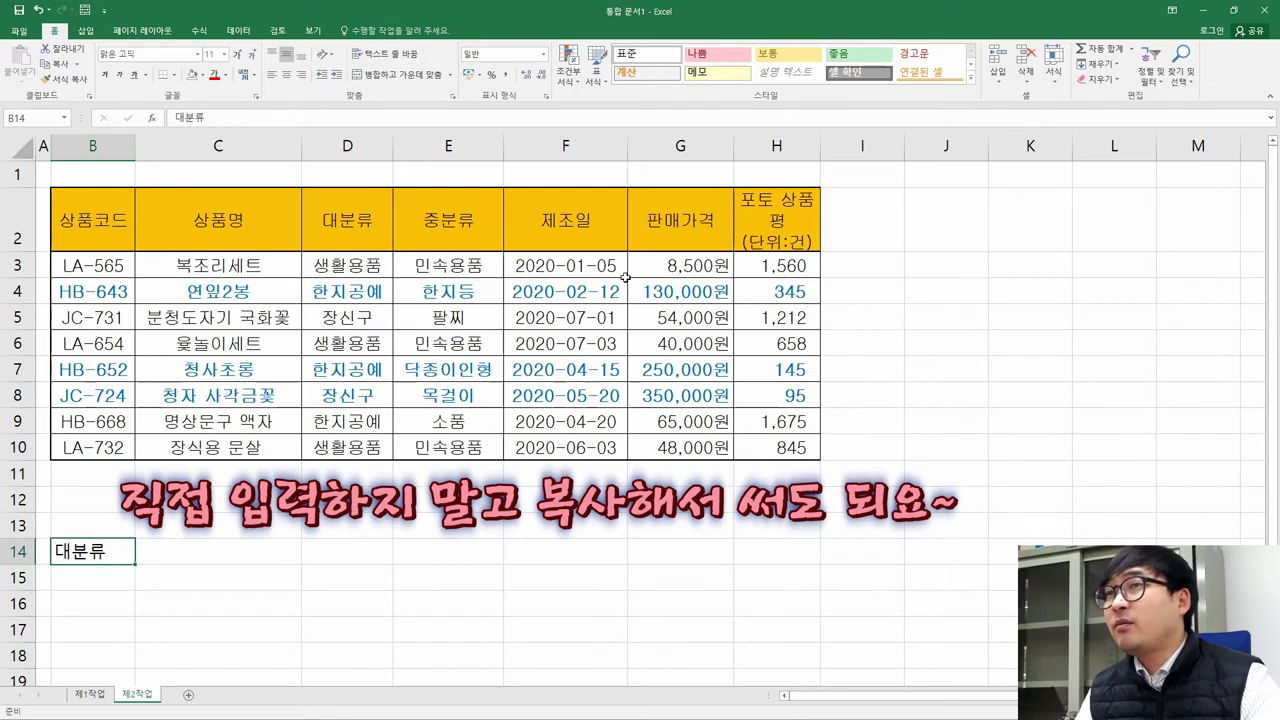
pyautogui.click(805, 225)
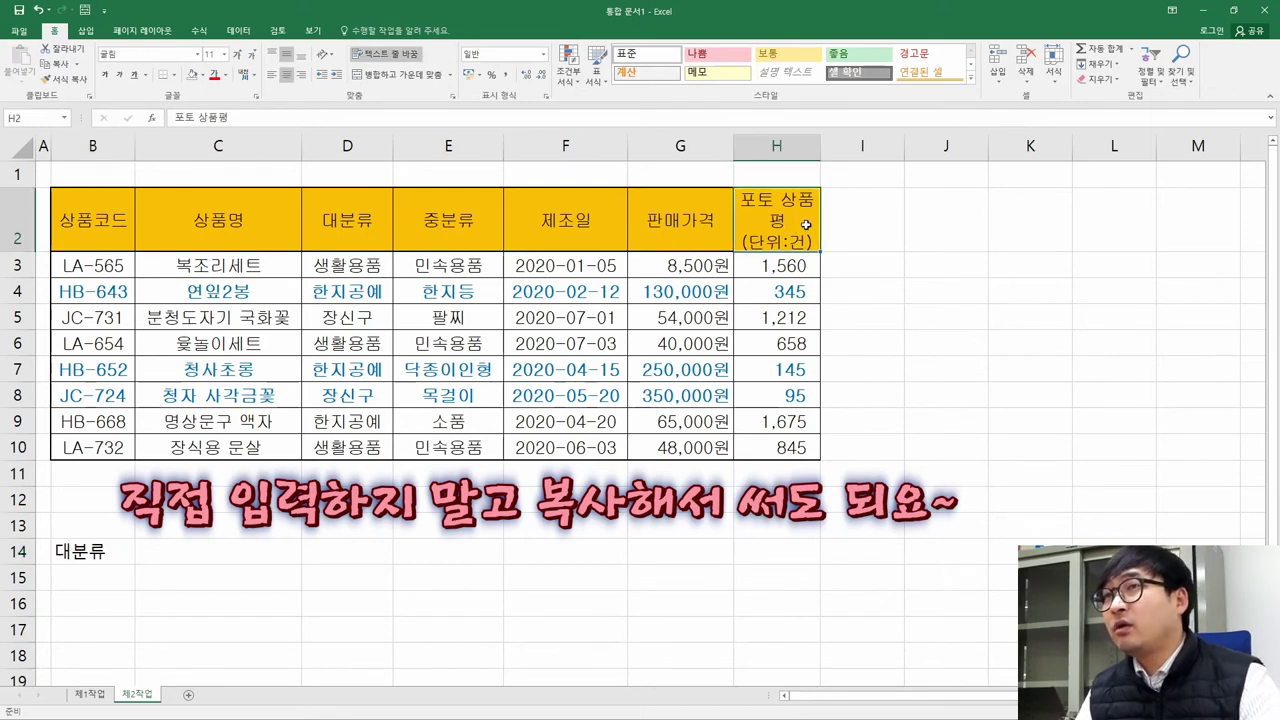
pyautogui.moveTo(820, 159); pyautogui.dragTo(842, 159)
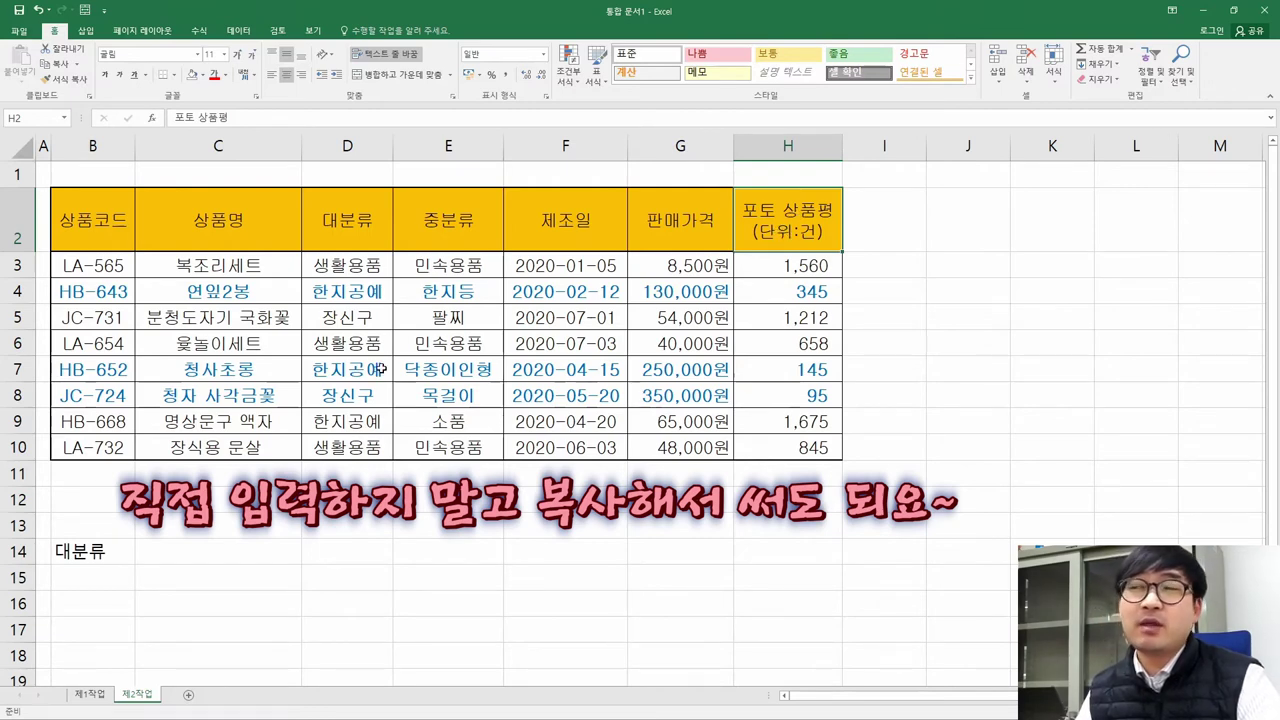
# Copy the 대분류 header from D2 and paste it with its formatting over B14
pyautogui.click(343, 224)
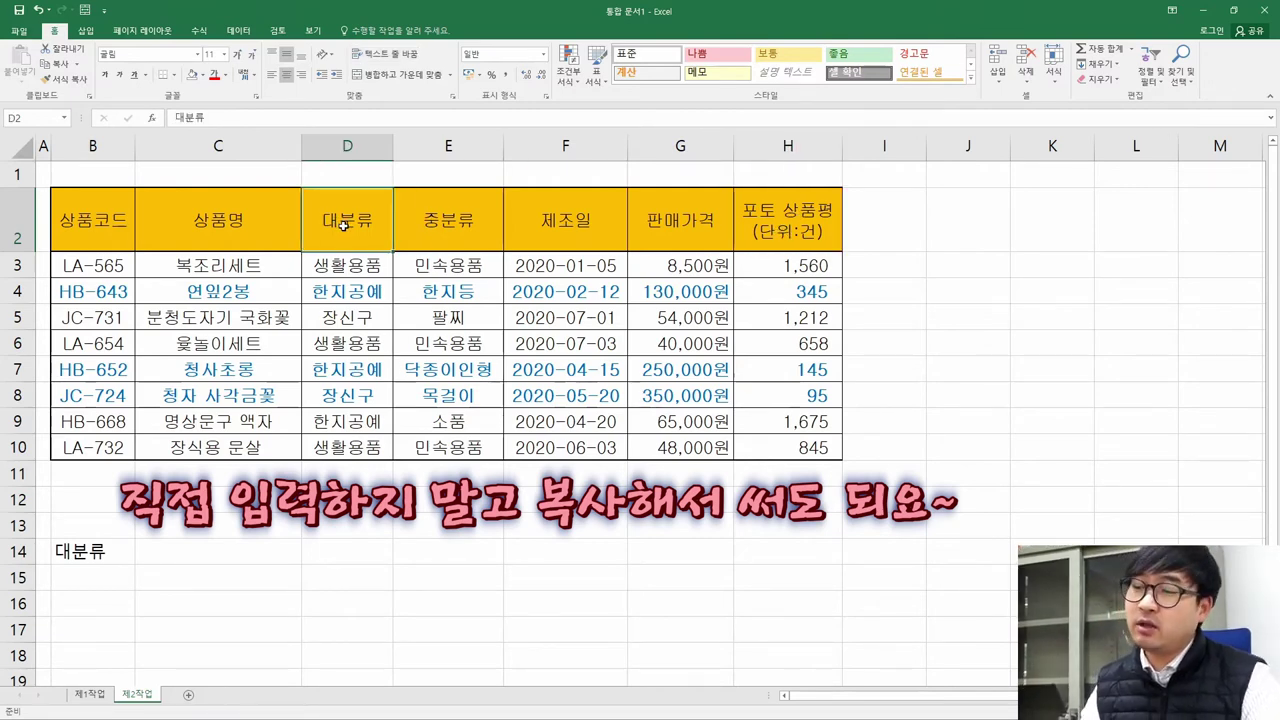
pyautogui.hotkey('ctrl', 'c')
pyautogui.rightClick(344, 227)
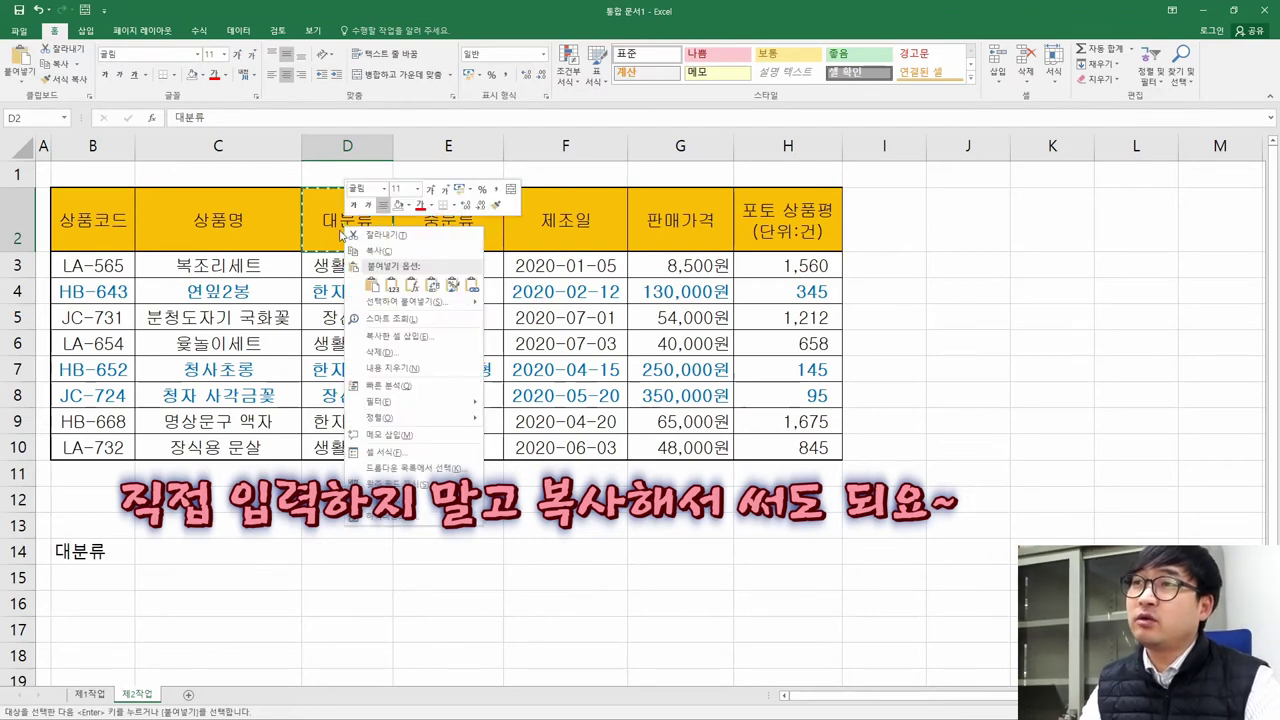
pyautogui.click(393, 250)
pyautogui.click(90, 552)
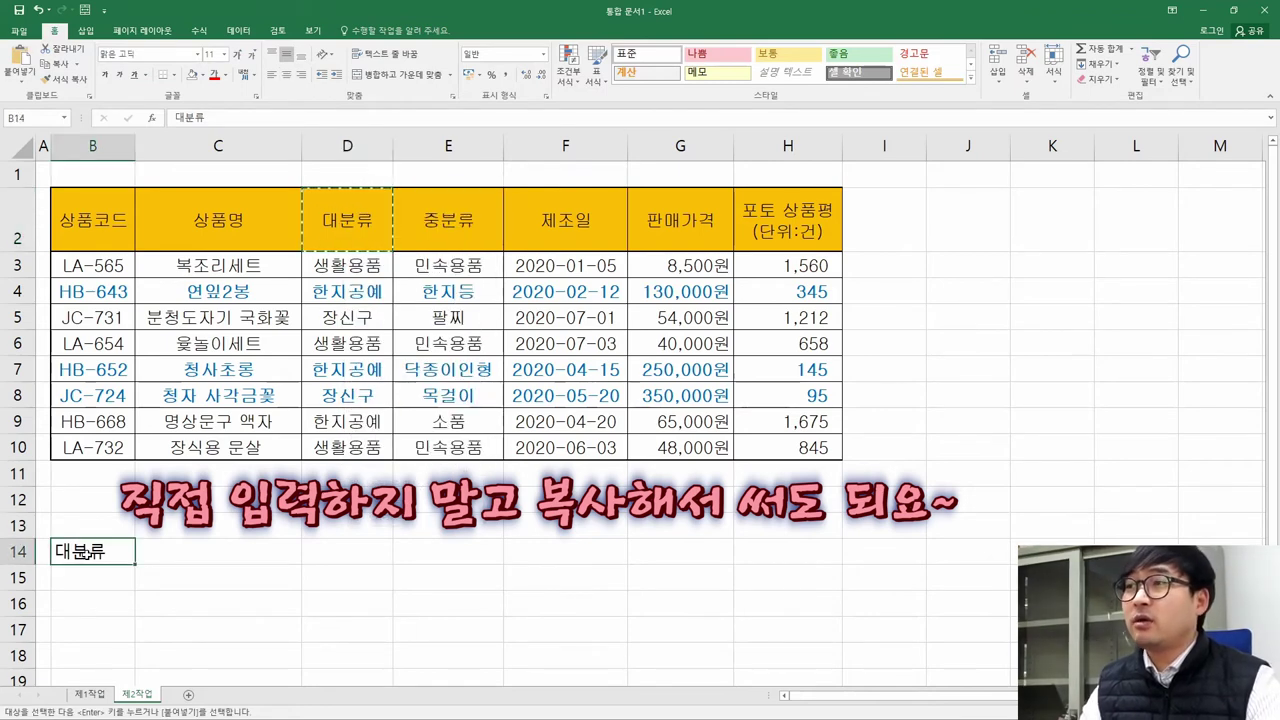
pyautogui.rightClick(105, 551)
pyautogui.click(128, 312)
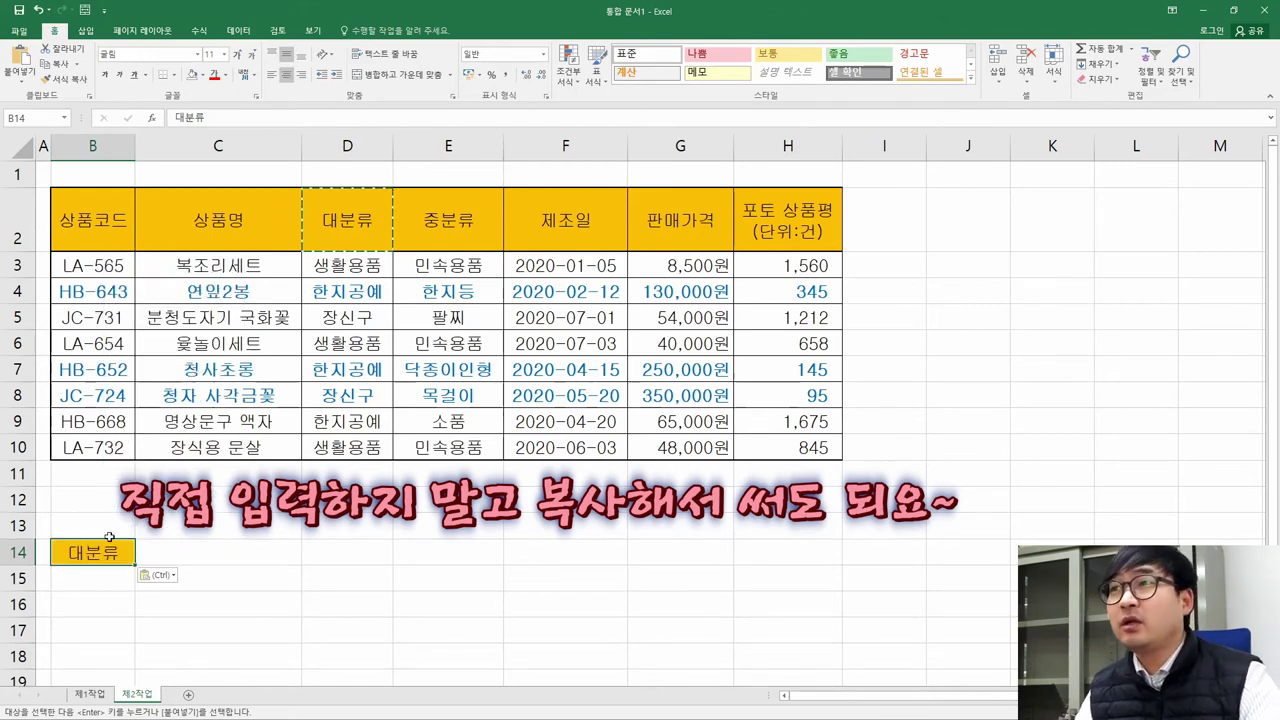
# Check the 대분류 criterion in the Acrobat Reader PDF, and copy 생활용품 from D3 to B15 in Excel
pyautogui.hotkey('alt', 'Tab')
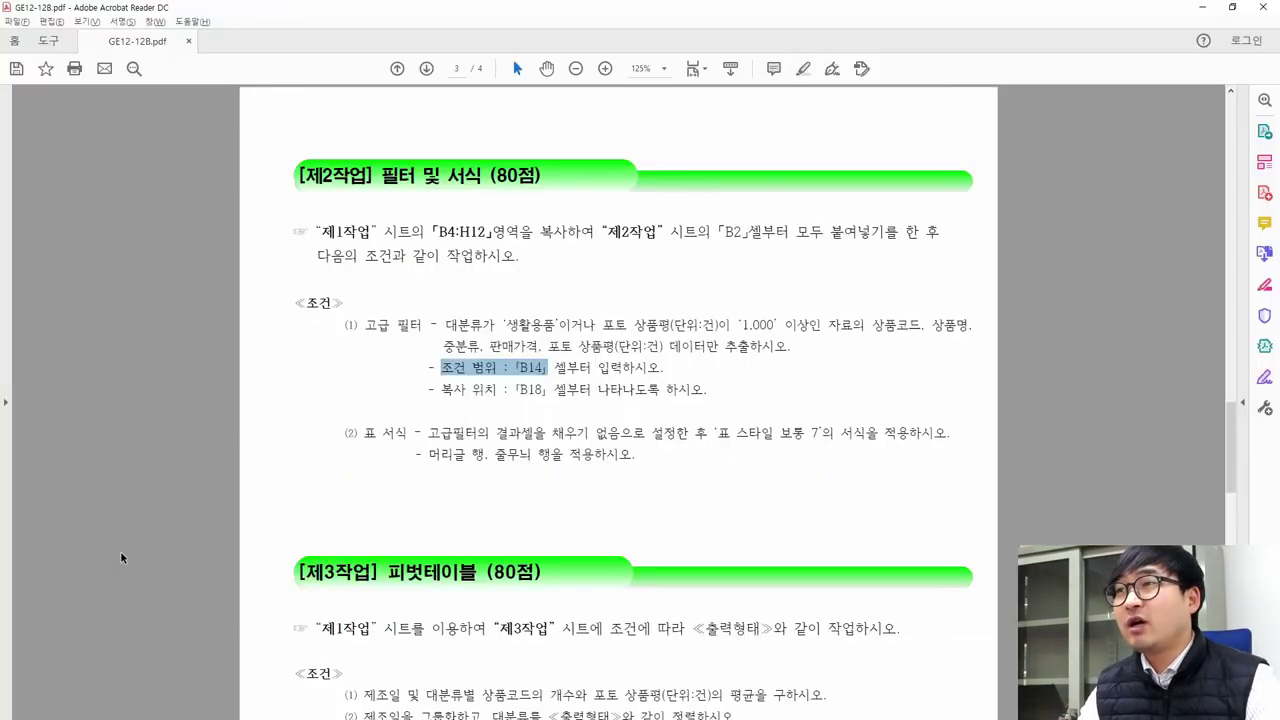
pyautogui.doubleClick(521, 324)
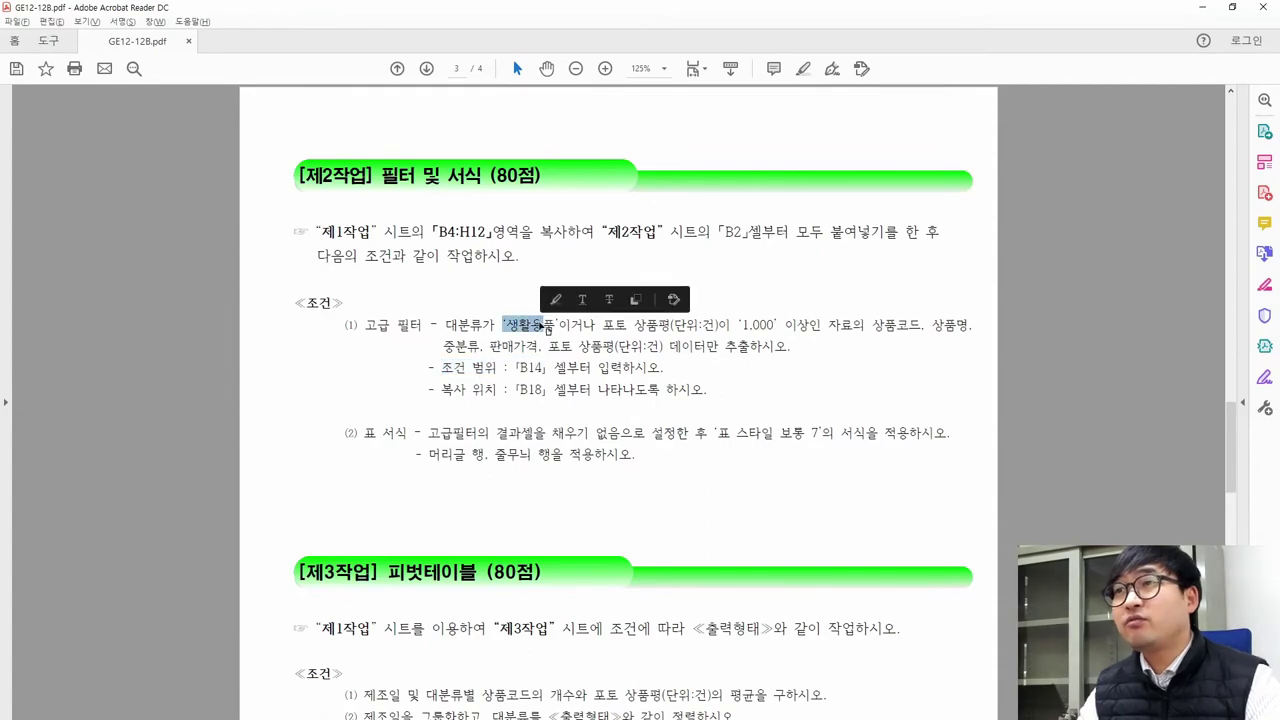
pyautogui.hotkey('alt', 'Tab')
pyautogui.click(331, 261)
pyautogui.hotkey('ctrl', 'c')
pyautogui.click(111, 586)
pyautogui.hotkey('ctrl', 'v')
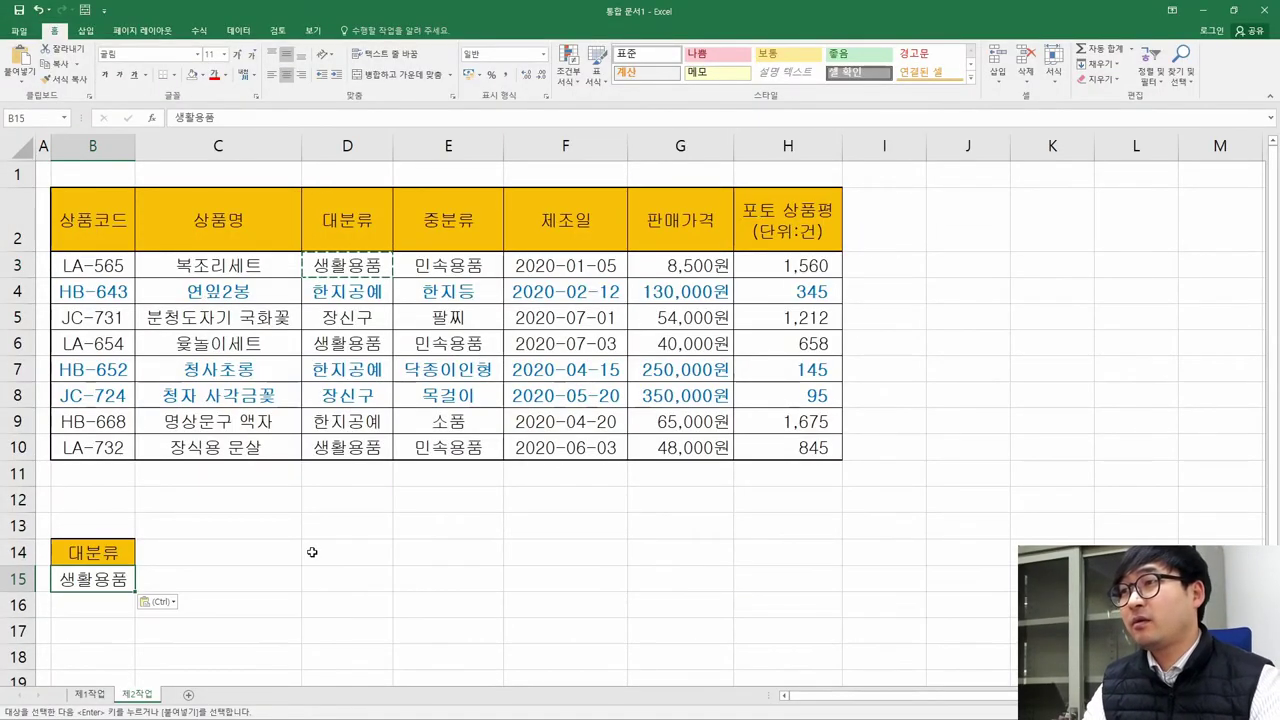
# Check the second criterion's field in the Acrobat Reader PDF, and copy the 포토 상품평(단위:건) header from H2 to C14 in Excel
pyautogui.hotkey('alt', 'Tab')
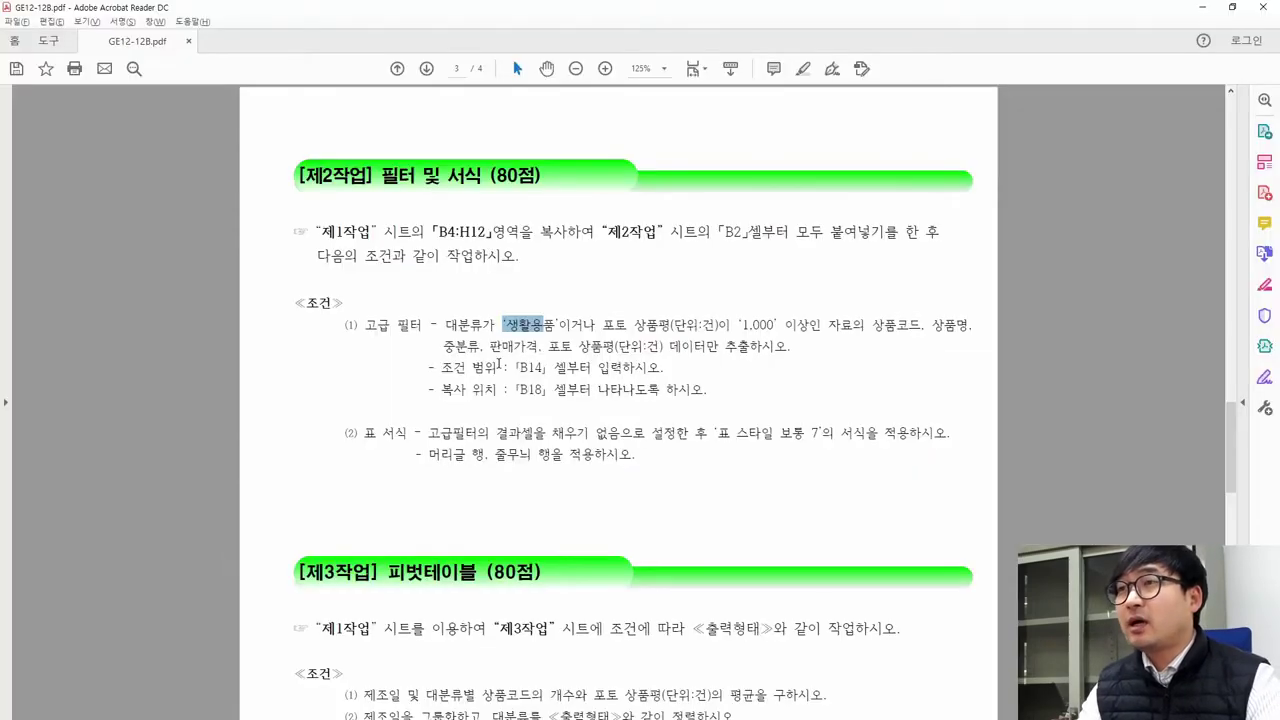
pyautogui.moveTo(589, 327); pyautogui.dragTo(734, 330)
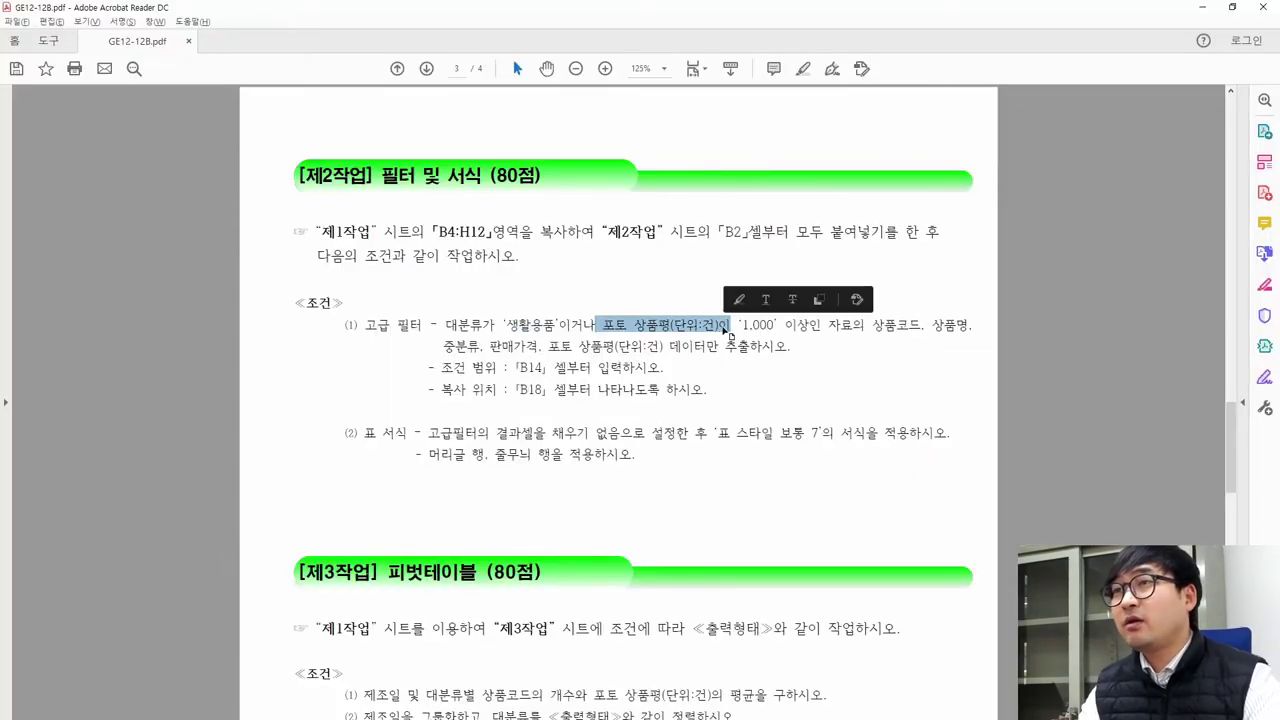
pyautogui.hotkey('alt', 'Tab')
pyautogui.click(775, 227)
pyautogui.hotkey('ctrl', 'c')
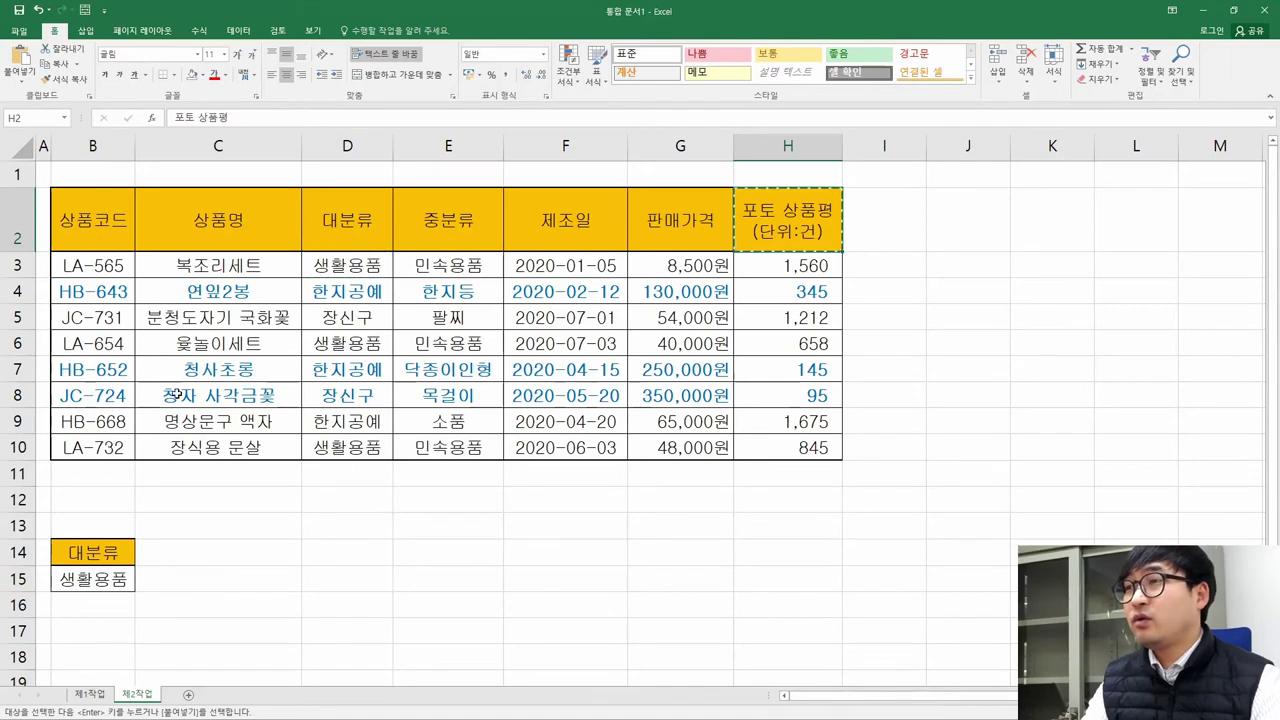
pyautogui.click(178, 562)
pyautogui.hotkey('ctrl', 'v')
# Check the 포토 상품평 threshold in the Acrobat Reader PDF, and enter >=1000 in C15 of the Excel sheet
pyautogui.hotkey('alt', 'Tab')
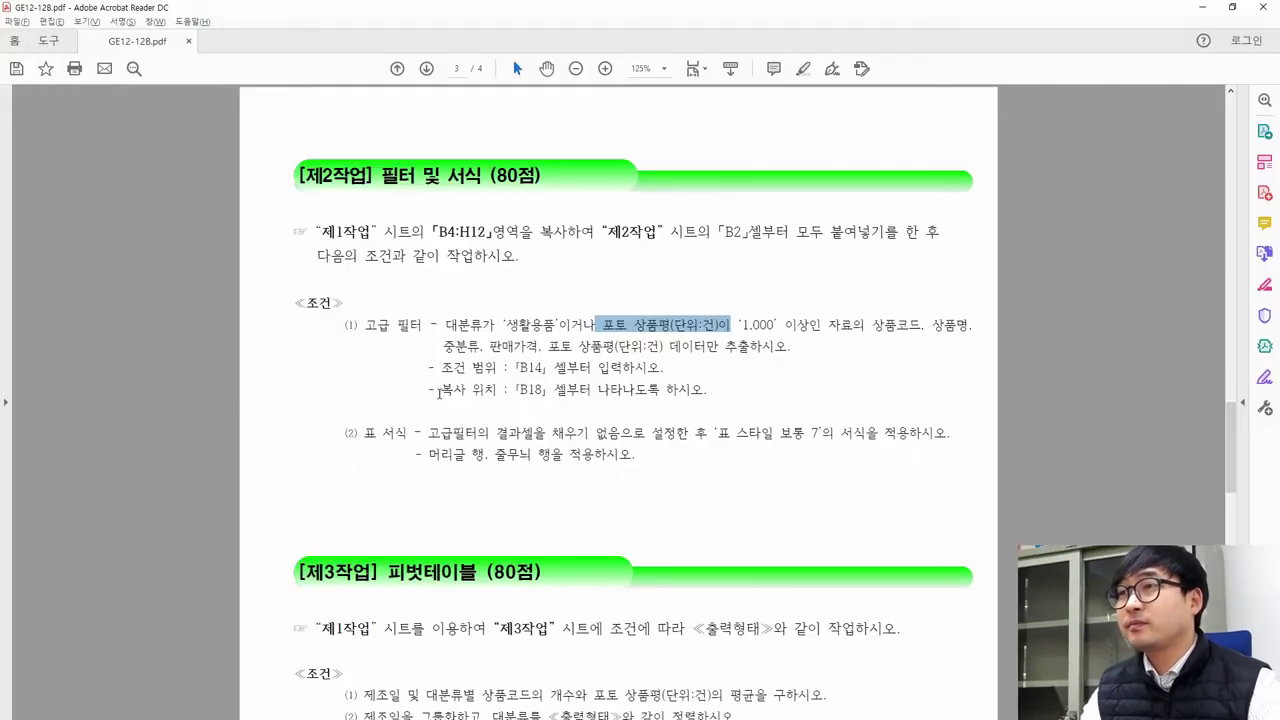
pyautogui.moveTo(740, 326); pyautogui.dragTo(780, 326)
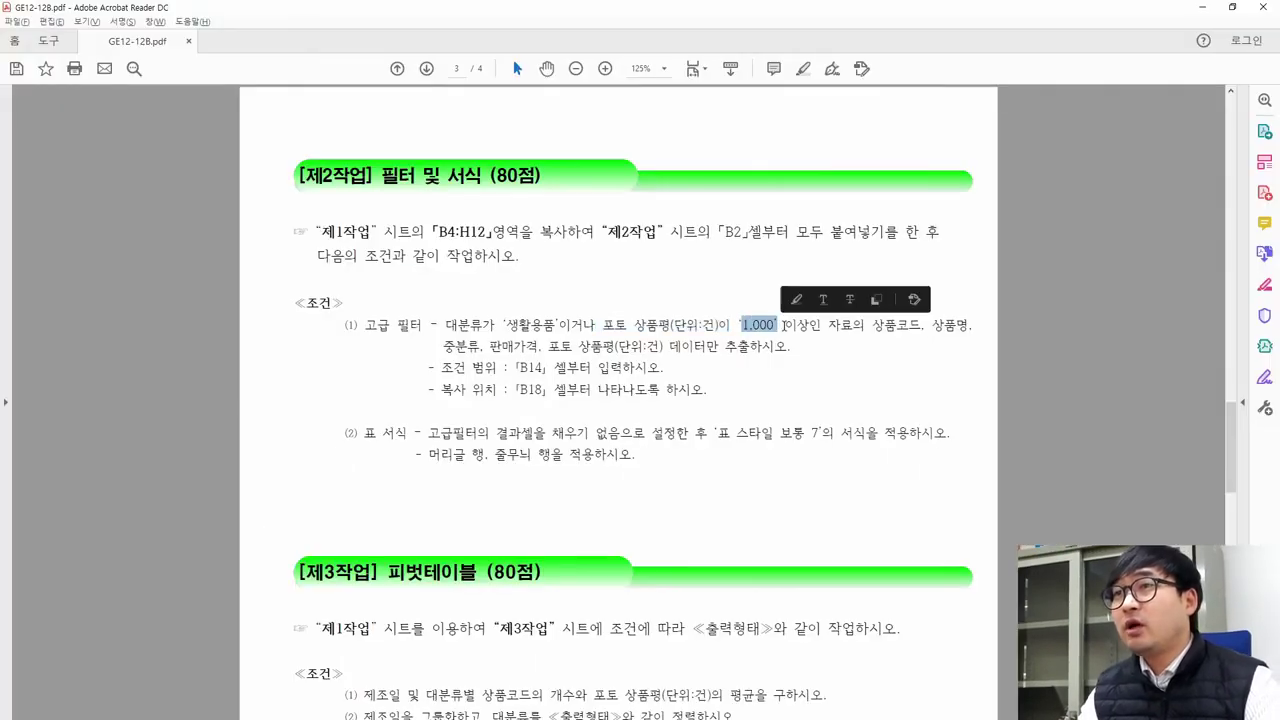
pyautogui.hotkey('alt', 'Tab')
pyautogui.click(240, 595)
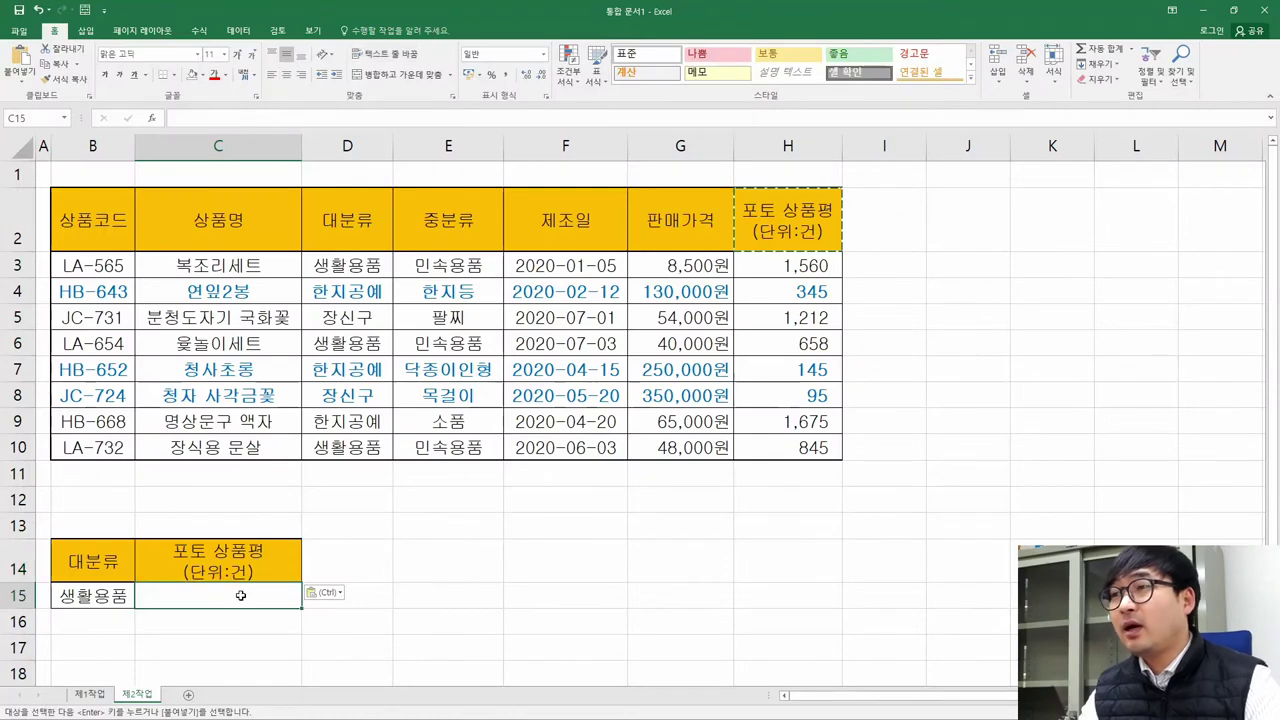
pyautogui.write('>=1000')
pyautogui.press('Return')
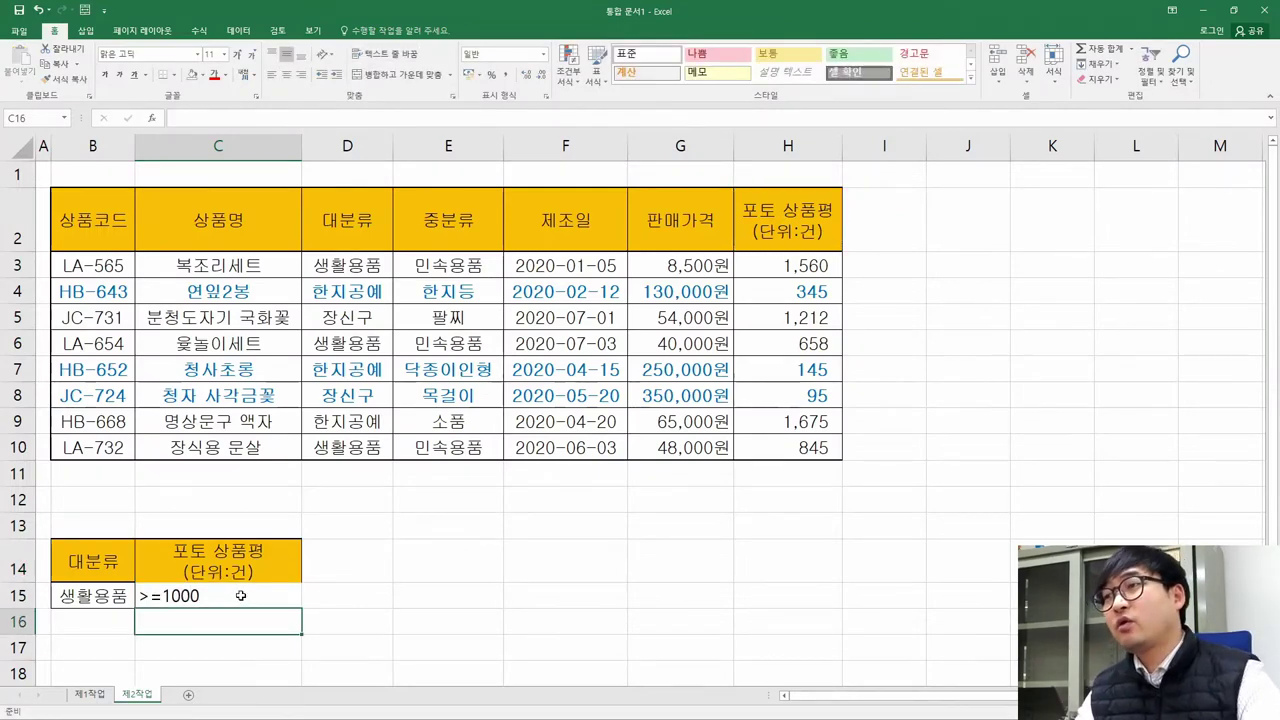
# Reread the advanced filter condition in the Acrobat Reader PDF, examining how 이거나 links the 대분류 and 포토 상품평(단위:건) criteria
pyautogui.hotkey('alt', 'Tab')
pyautogui.moveTo(786, 328); pyautogui.dragTo(864, 329)
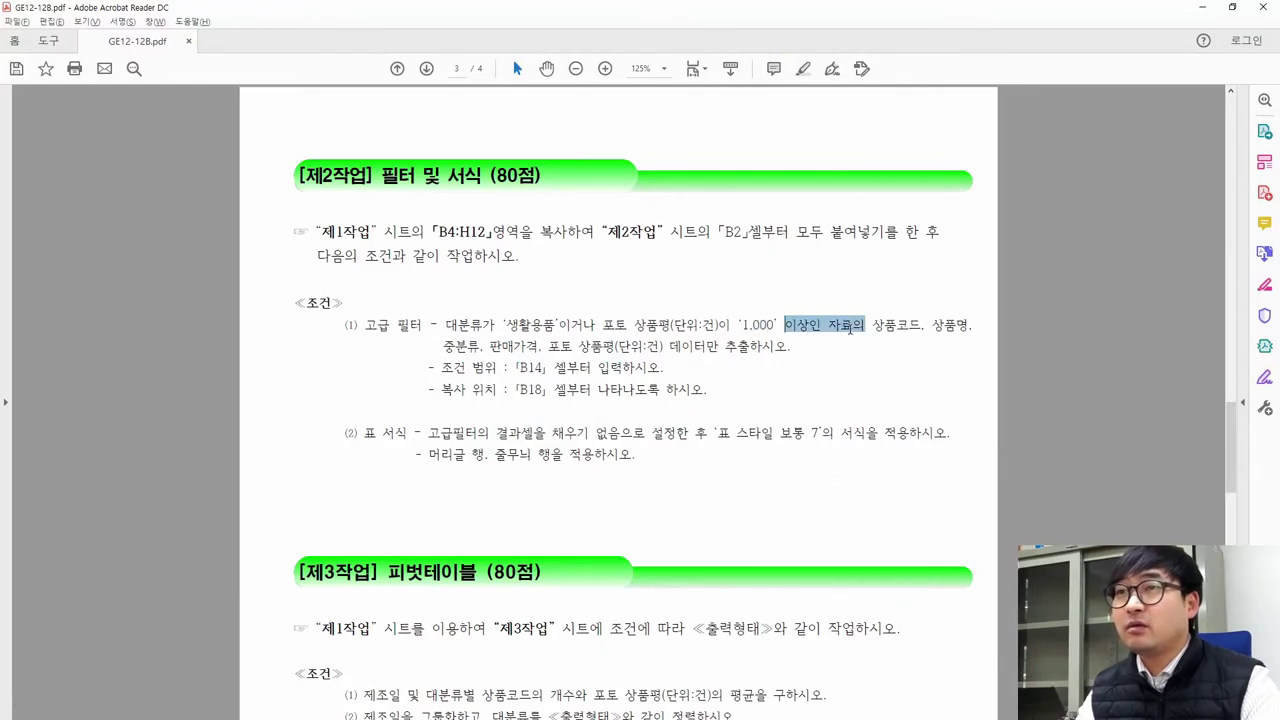
pyautogui.click(745, 332)
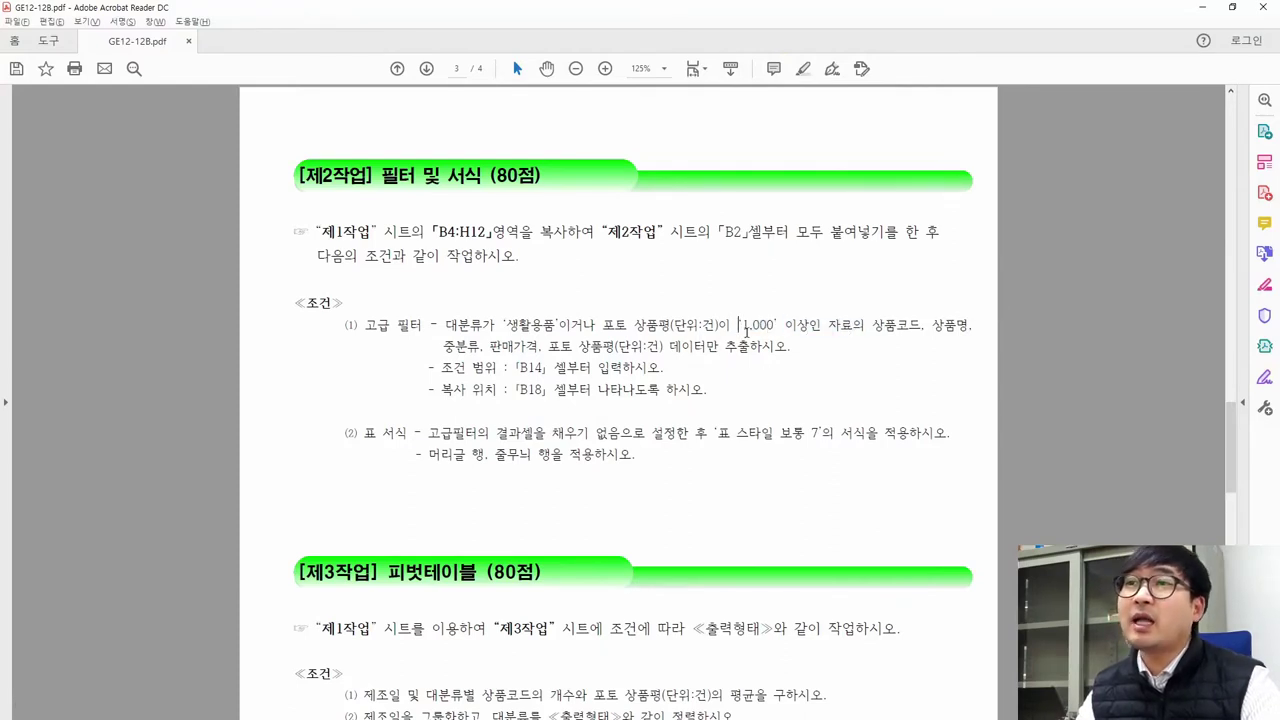
pyautogui.moveTo(446, 328); pyautogui.dragTo(821, 330)
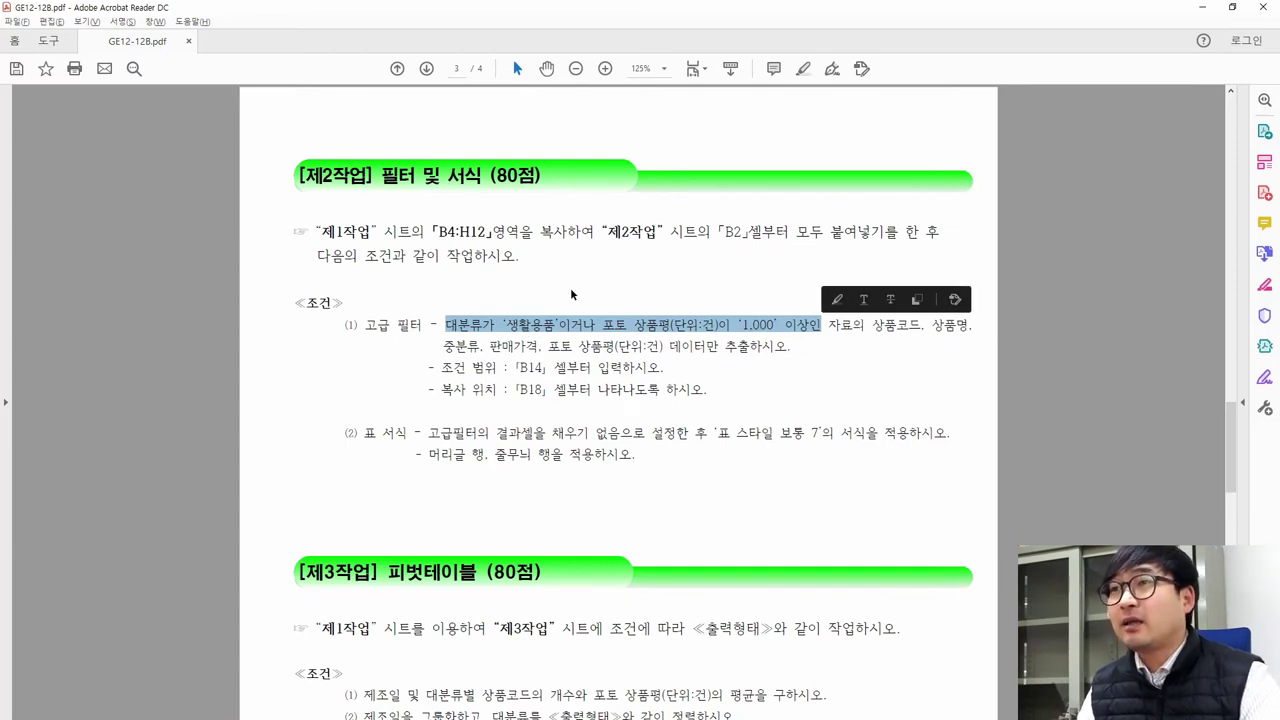
pyautogui.moveTo(560, 328); pyautogui.dragTo(598, 347)
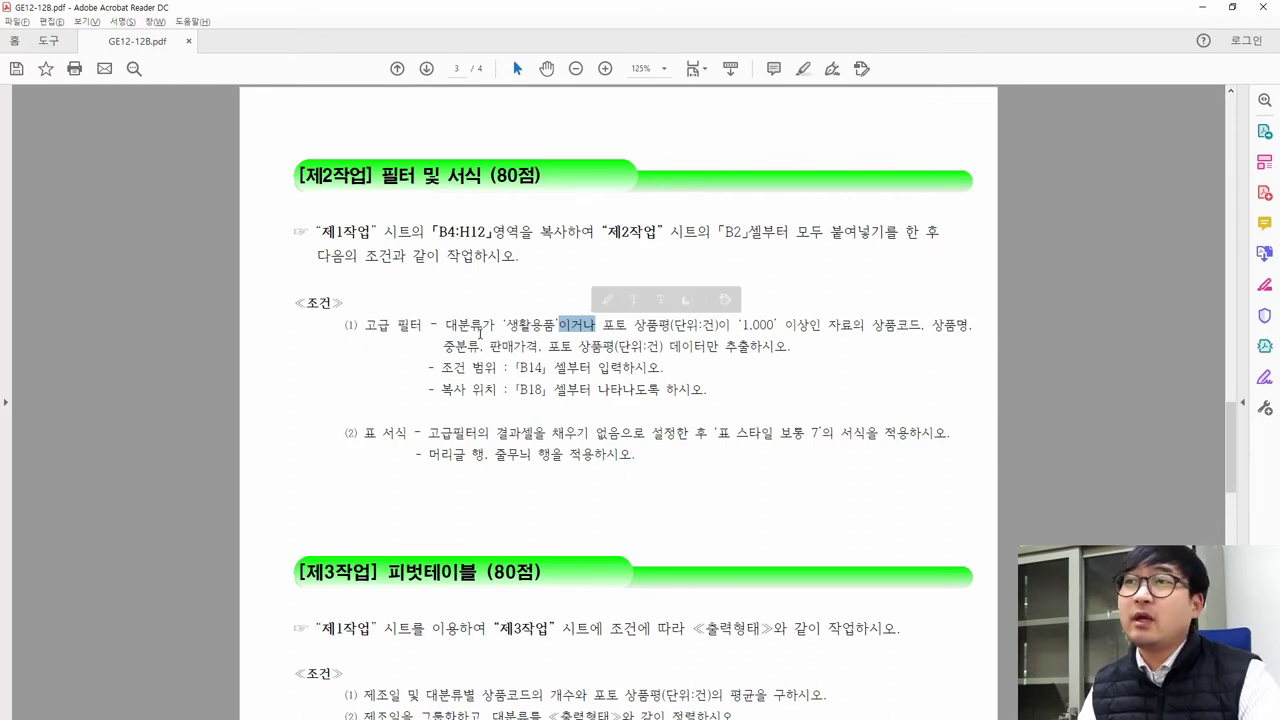
pyautogui.moveTo(446, 326); pyautogui.dragTo(596, 328)
pyautogui.moveTo(788, 347); pyautogui.dragTo(607, 323)
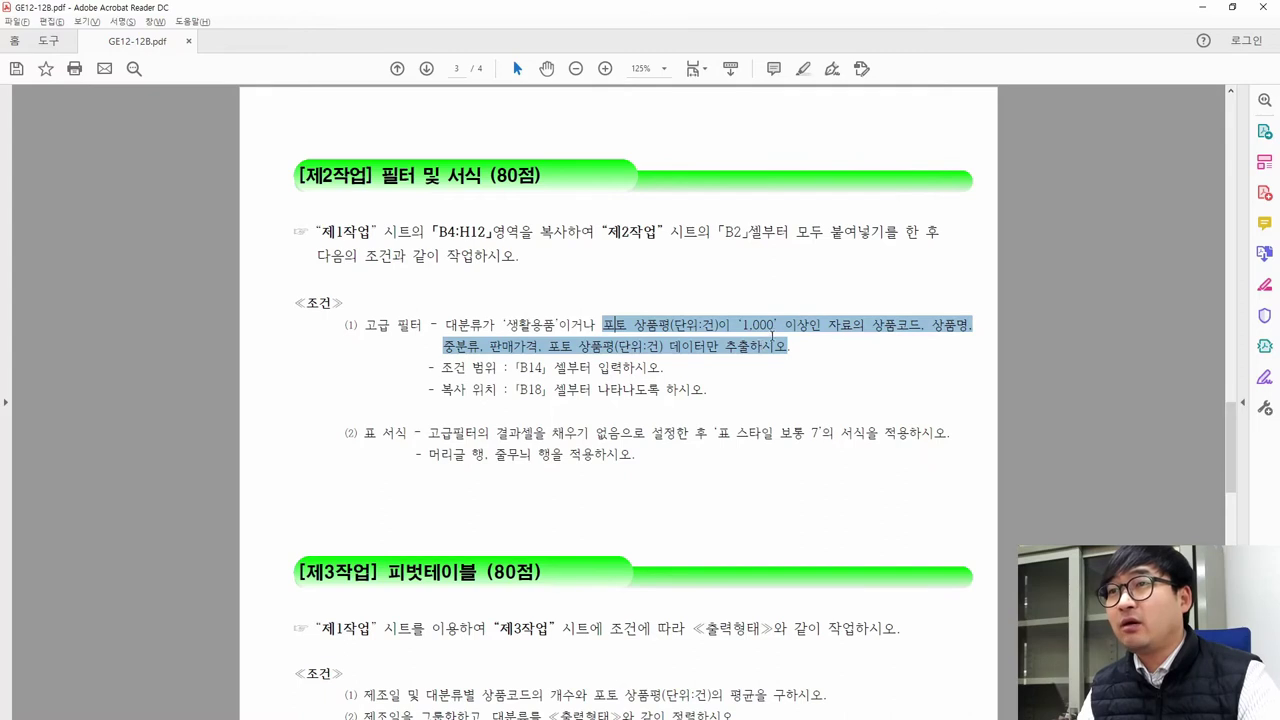
pyautogui.moveTo(771, 334); pyautogui.dragTo(779, 333)
pyautogui.moveTo(560, 326); pyautogui.dragTo(597, 326)
pyautogui.click(582, 333)
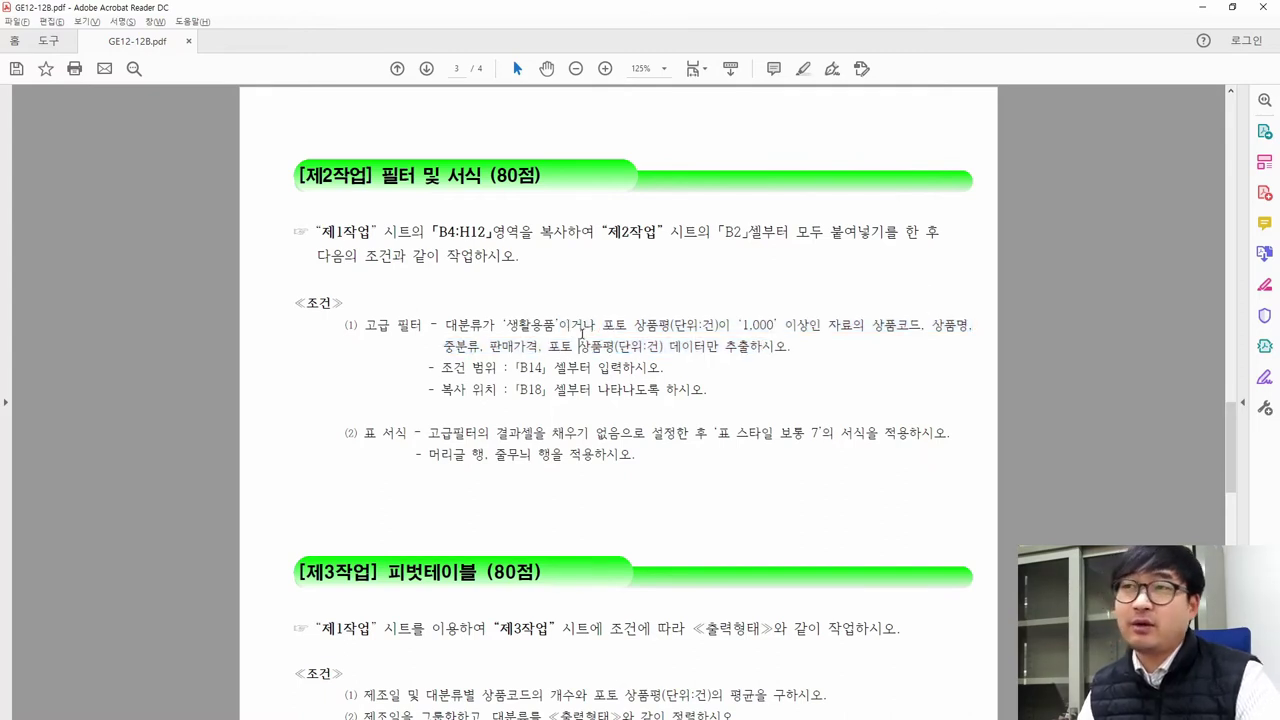
pyautogui.moveTo(557, 326); pyautogui.dragTo(445, 326)
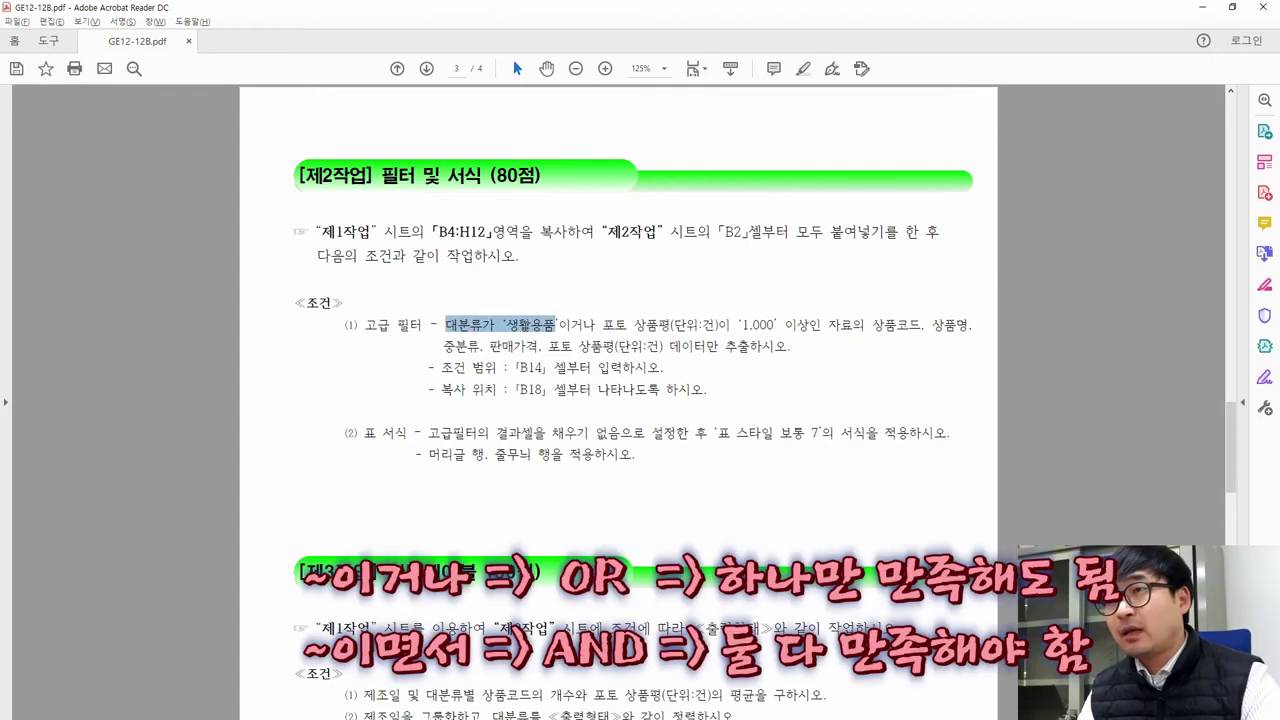
pyautogui.moveTo(602, 326); pyautogui.dragTo(774, 327)
pyautogui.moveTo(559, 326); pyautogui.dragTo(445, 326)
pyautogui.moveTo(602, 326); pyautogui.dragTo(730, 326)
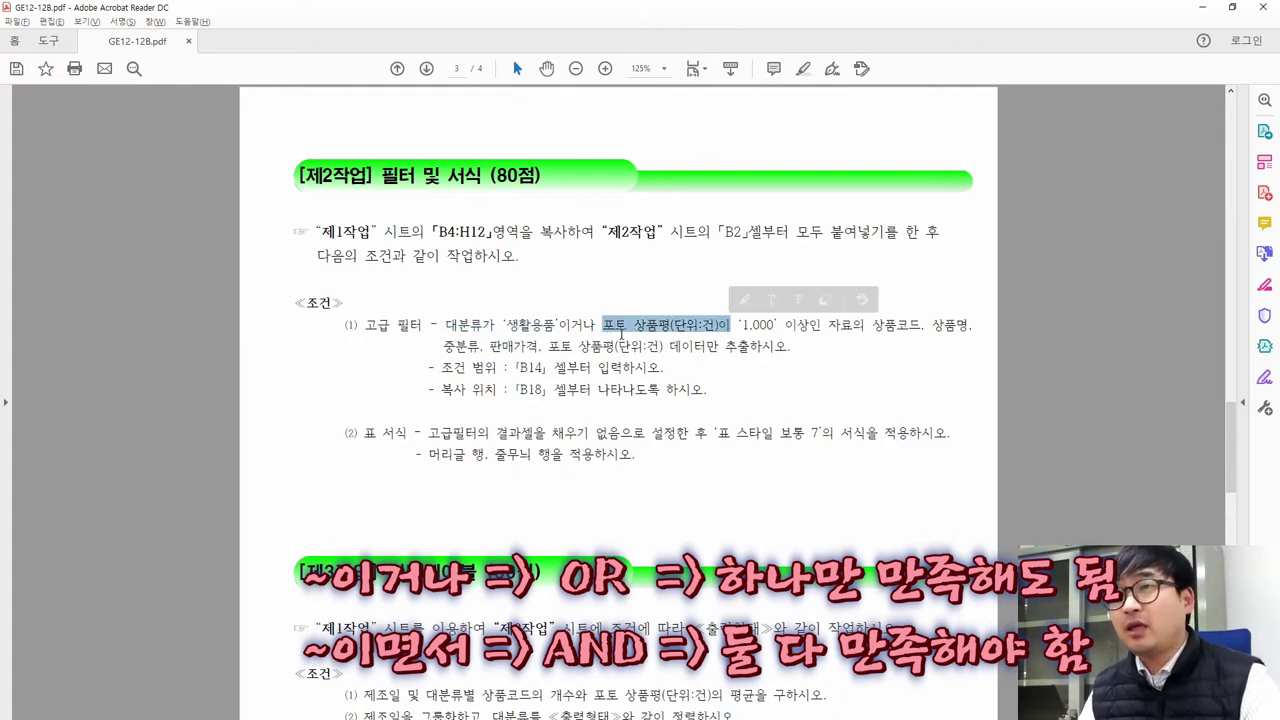
pyautogui.click(452, 328)
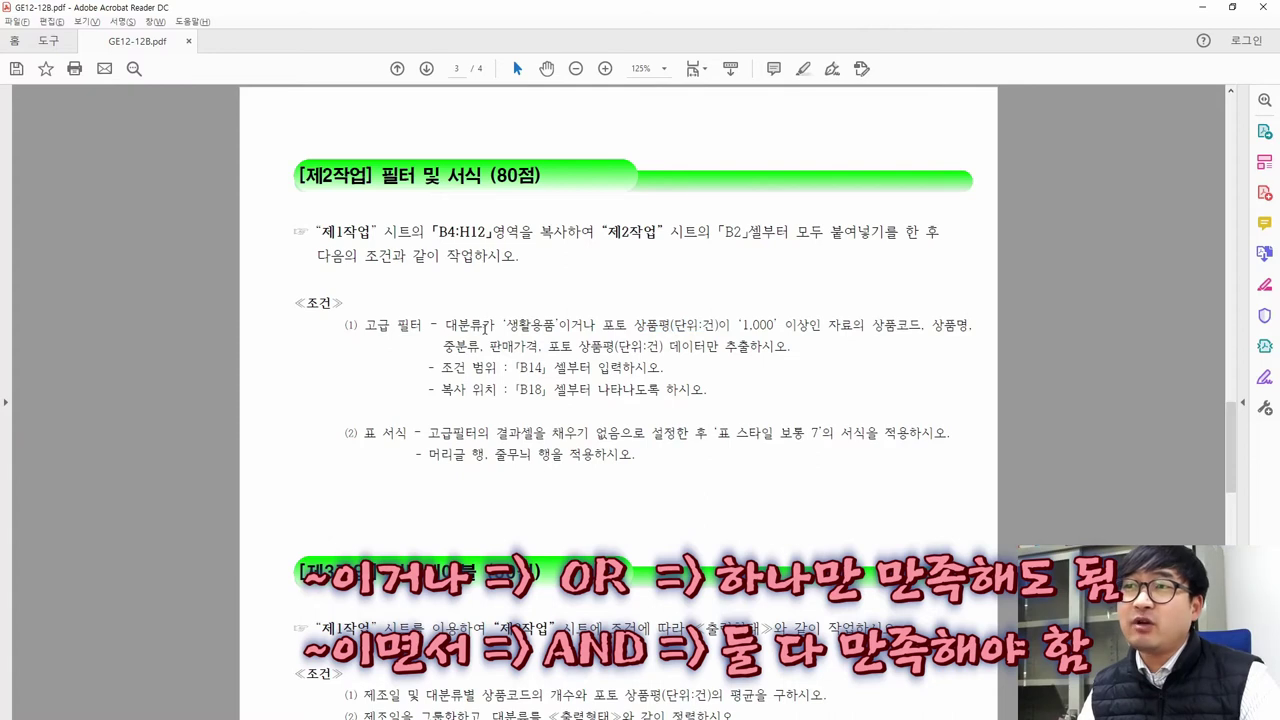
pyautogui.moveTo(602, 325); pyautogui.dragTo(741, 325)
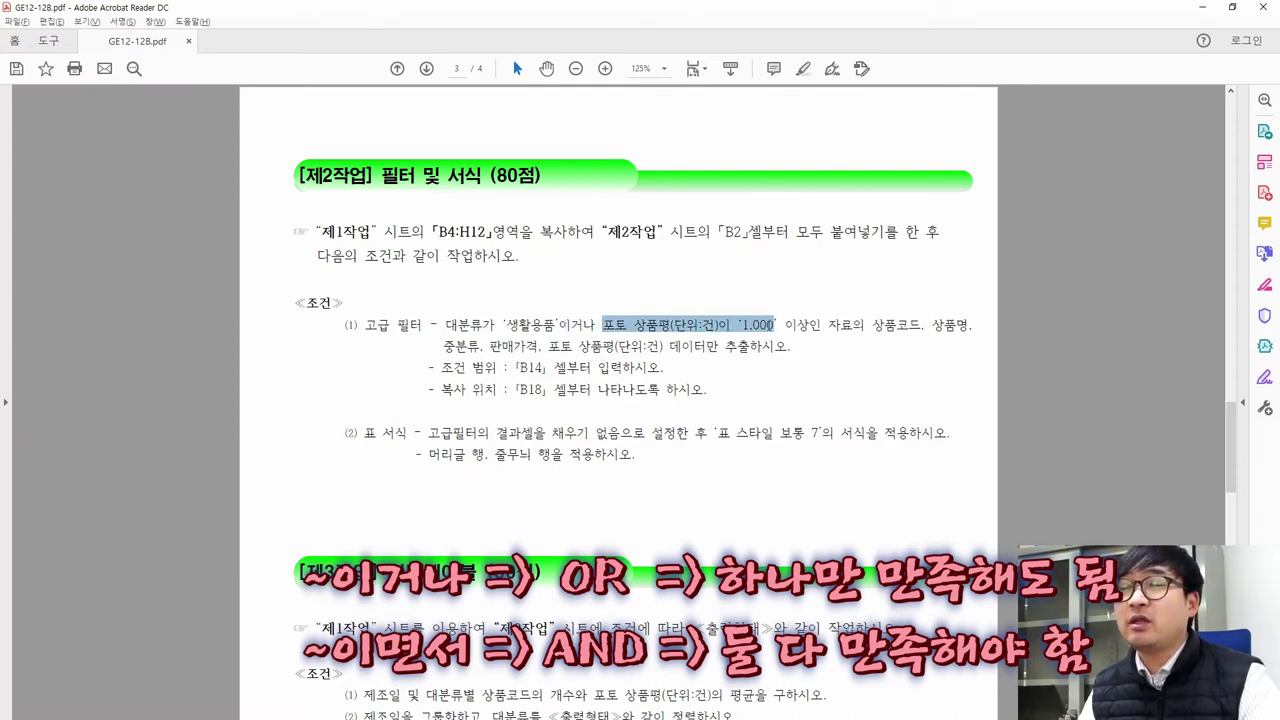
pyautogui.click(628, 325)
pyautogui.moveTo(509, 325); pyautogui.dragTo(684, 327)
pyautogui.click(684, 327)
pyautogui.moveTo(447, 325); pyautogui.dragTo(596, 325)
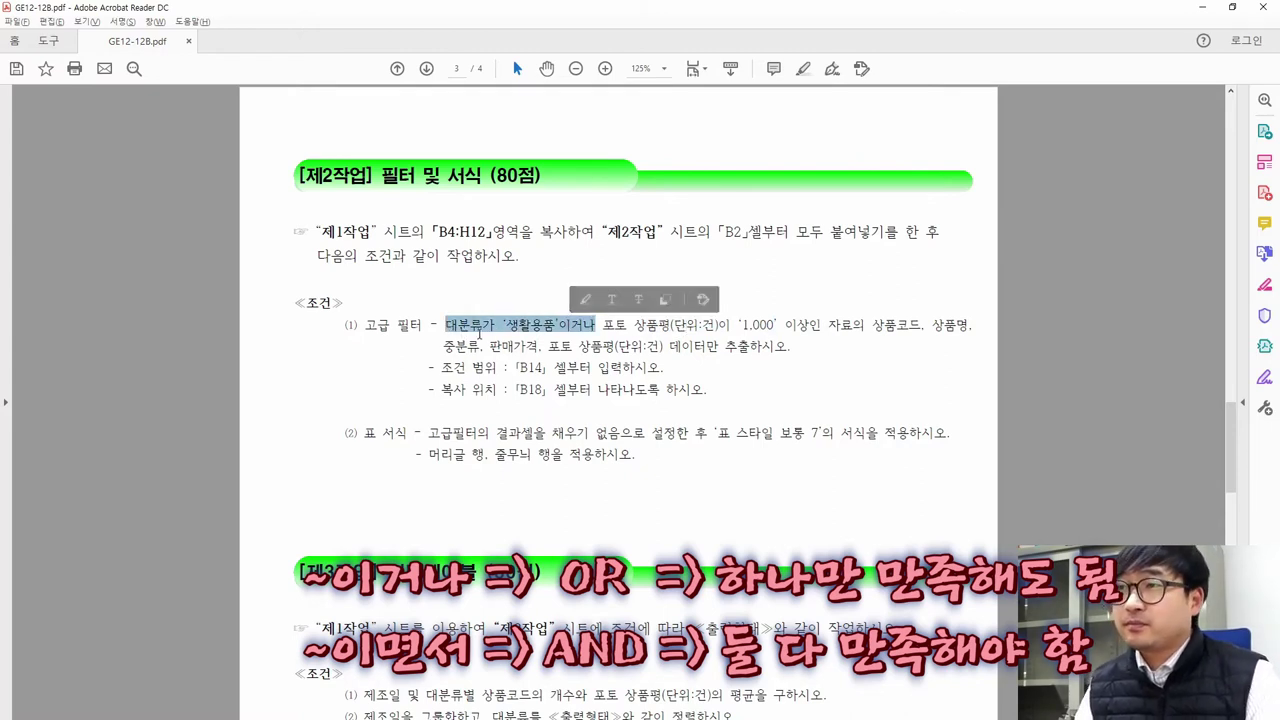
pyautogui.click(479, 332)
pyautogui.moveTo(565, 325); pyautogui.dragTo(596, 325)
pyautogui.click(521, 325)
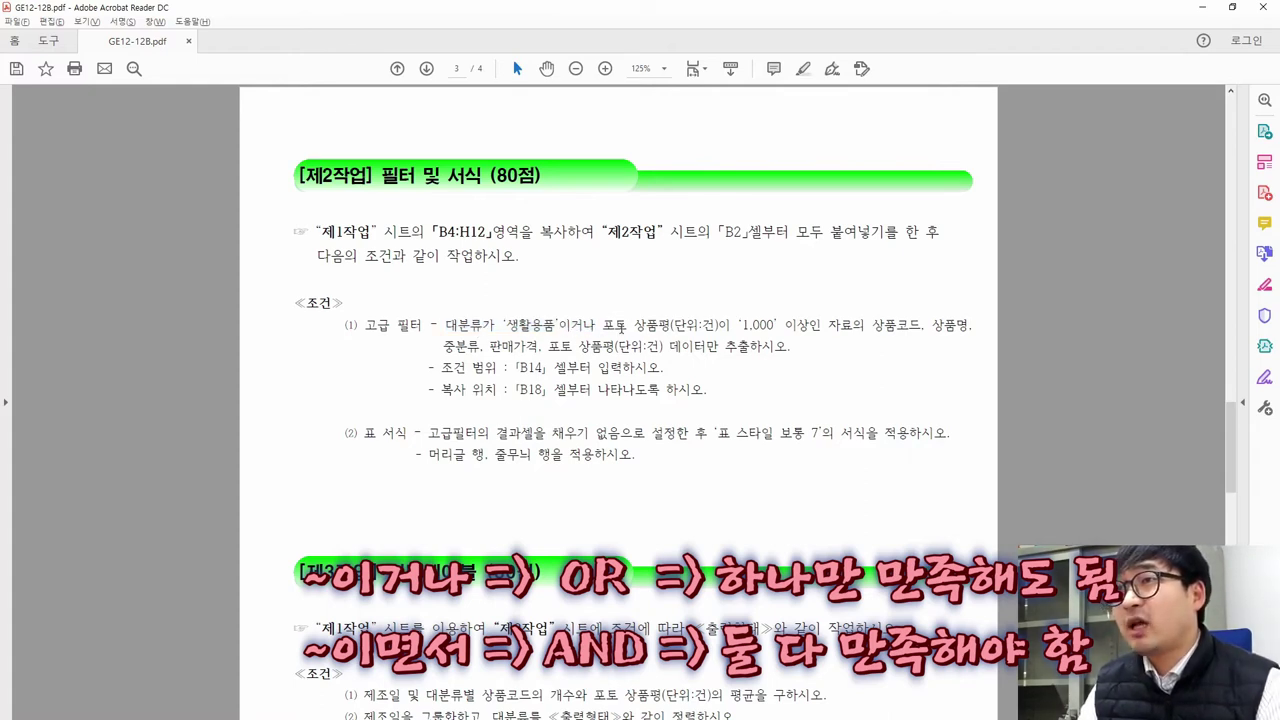
pyautogui.moveTo(560, 327); pyautogui.dragTo(597, 334)
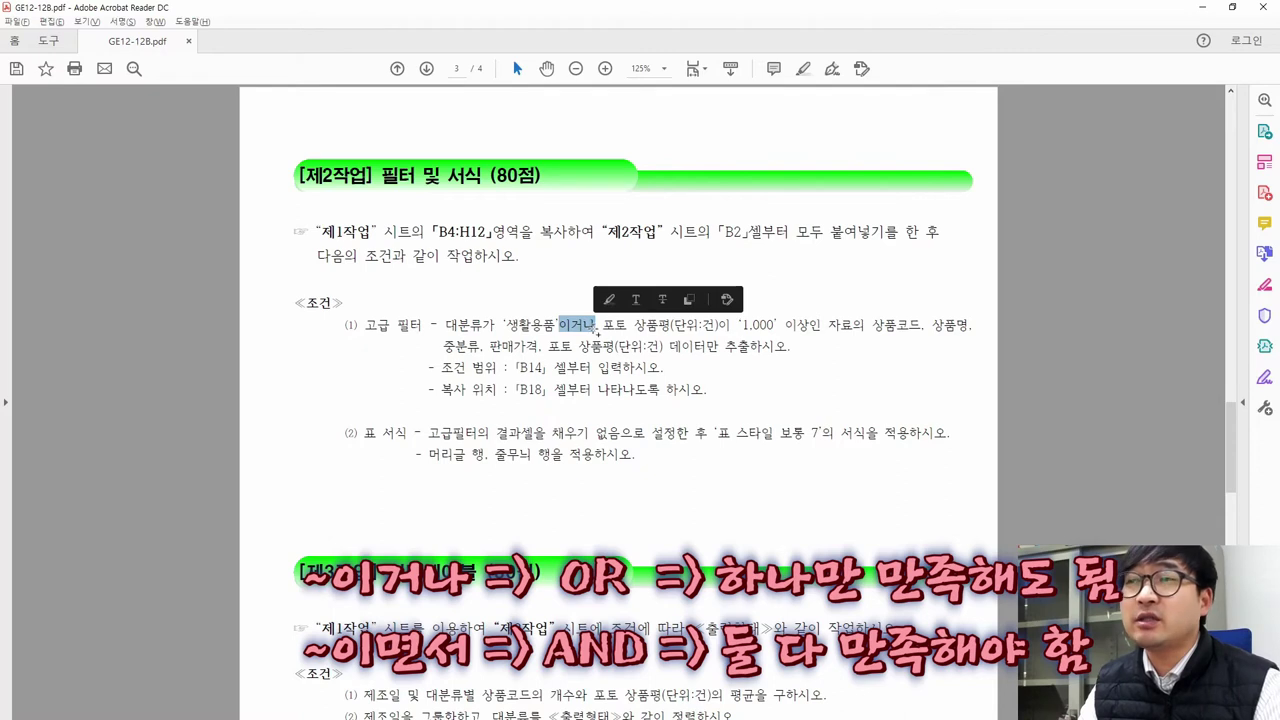
# Reread 이거나 in the Acrobat Reader PDF condition, and examine how the B15 and C15 criteria are arranged in Excel
pyautogui.click(515, 328)
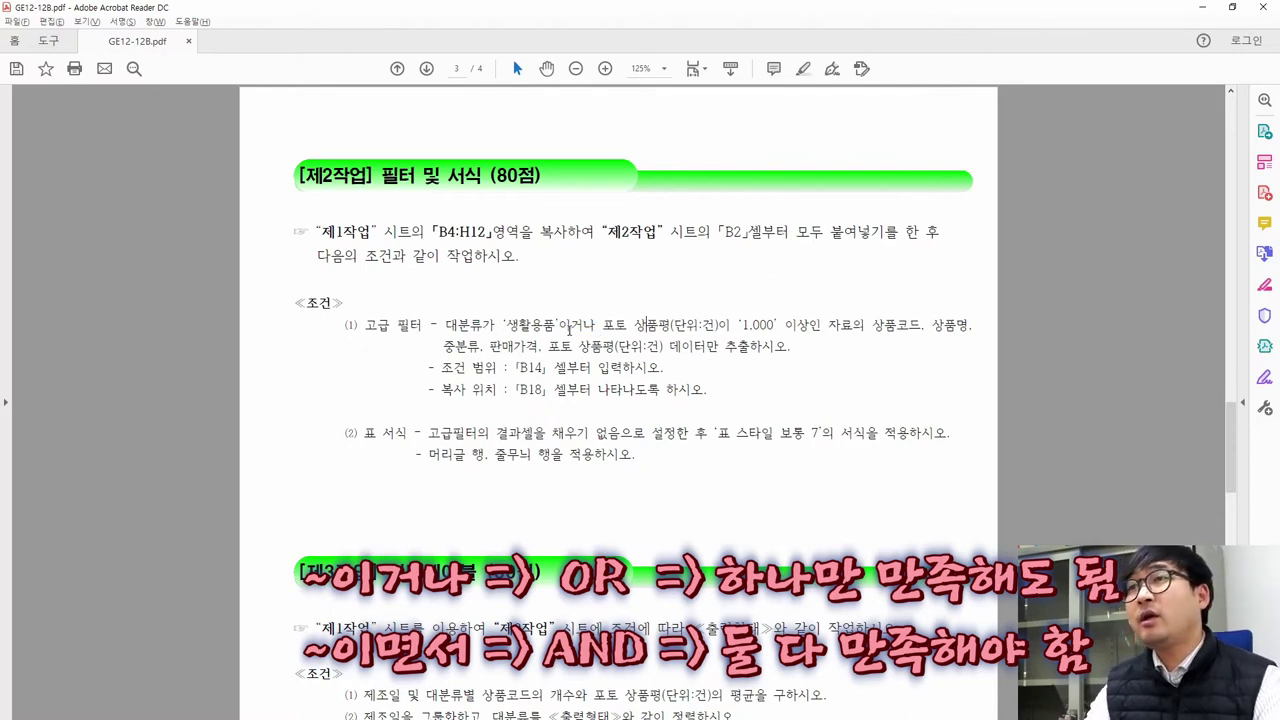
pyautogui.moveTo(564, 328); pyautogui.dragTo(603, 334)
pyautogui.click(573, 334)
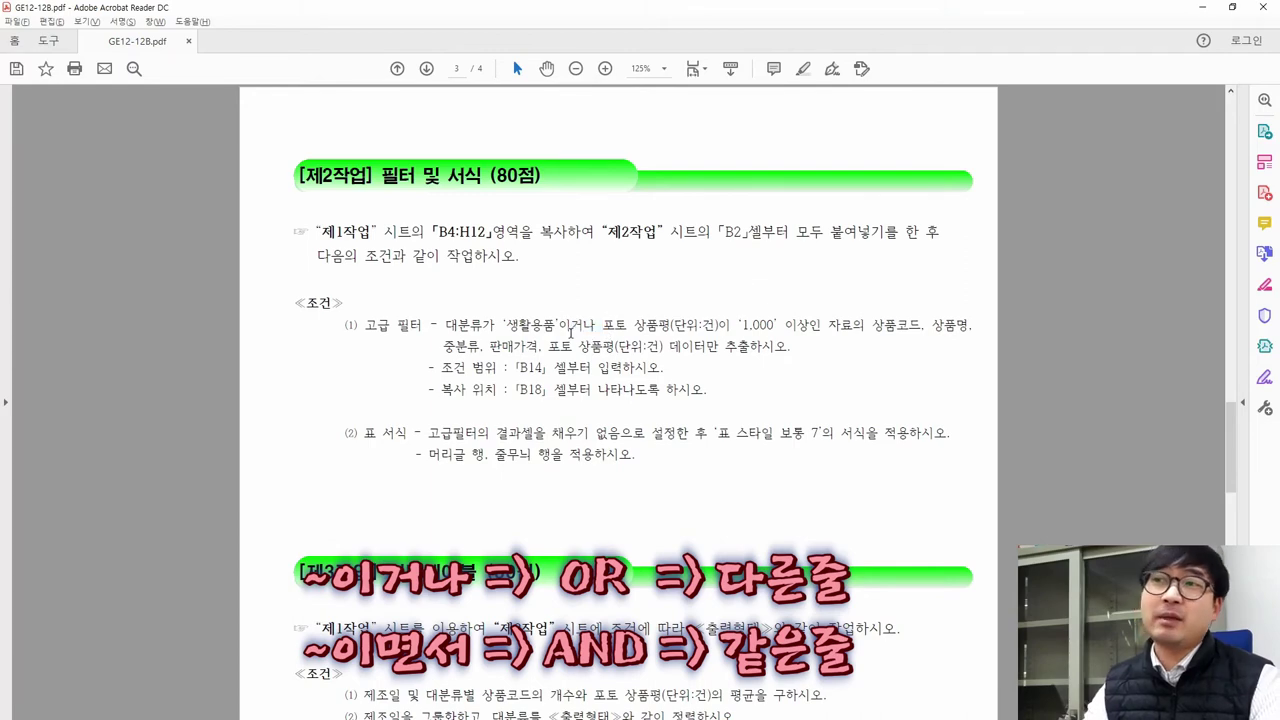
pyautogui.hotkey('alt', 'Tab')
pyautogui.click(95, 596)
pyautogui.click(193, 597)
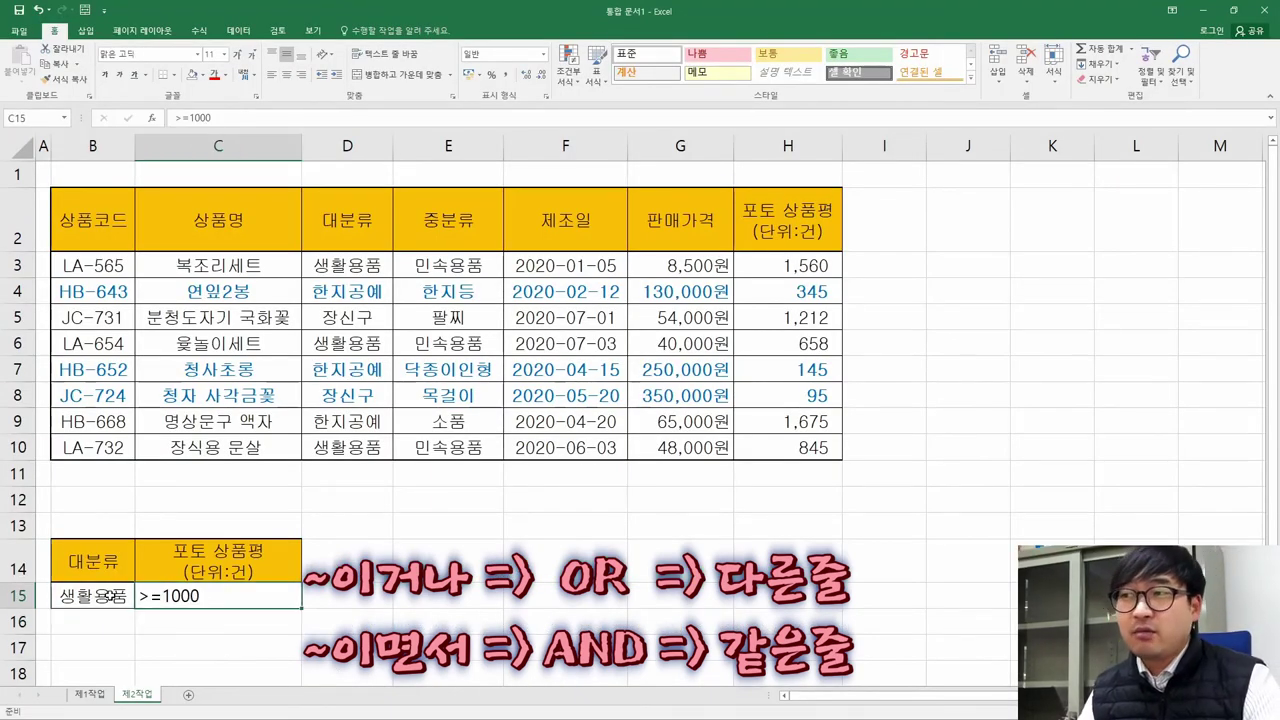
pyautogui.click(112, 596)
pyautogui.click(230, 597)
pyautogui.click(118, 597)
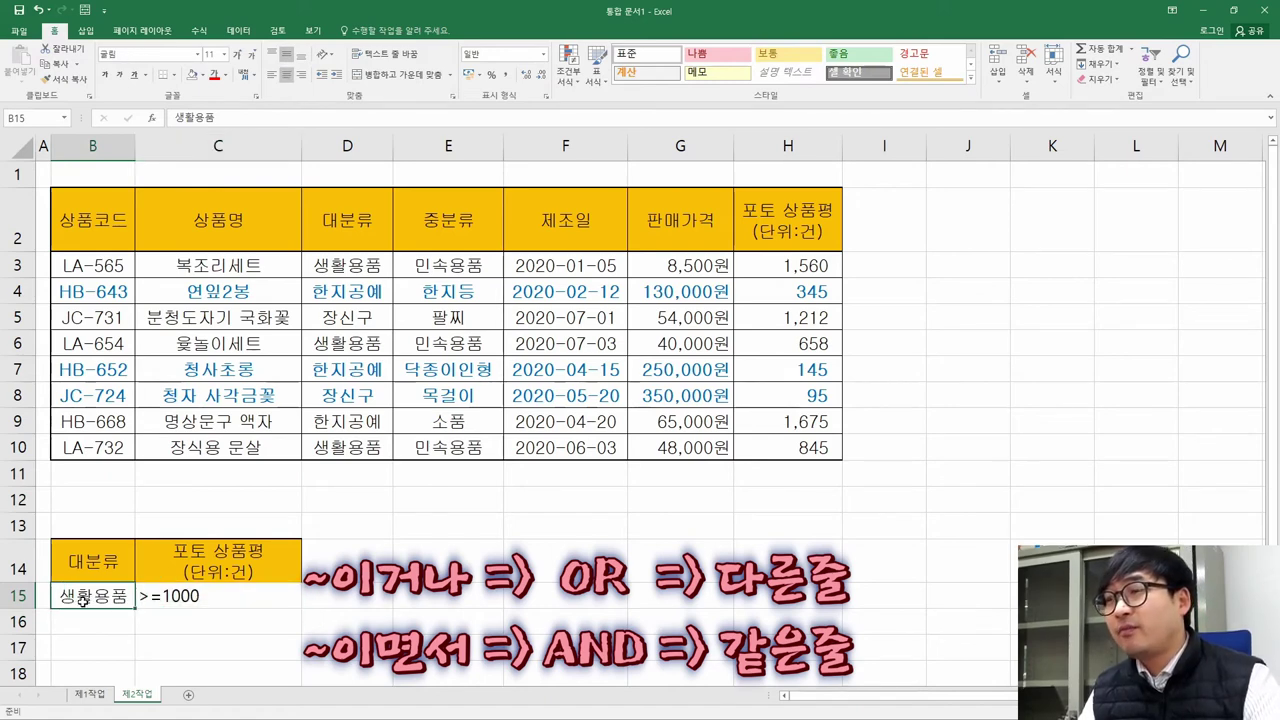
pyautogui.click(189, 603)
pyautogui.click(100, 592)
pyautogui.click(190, 600)
pyautogui.click(100, 596)
pyautogui.click(183, 596)
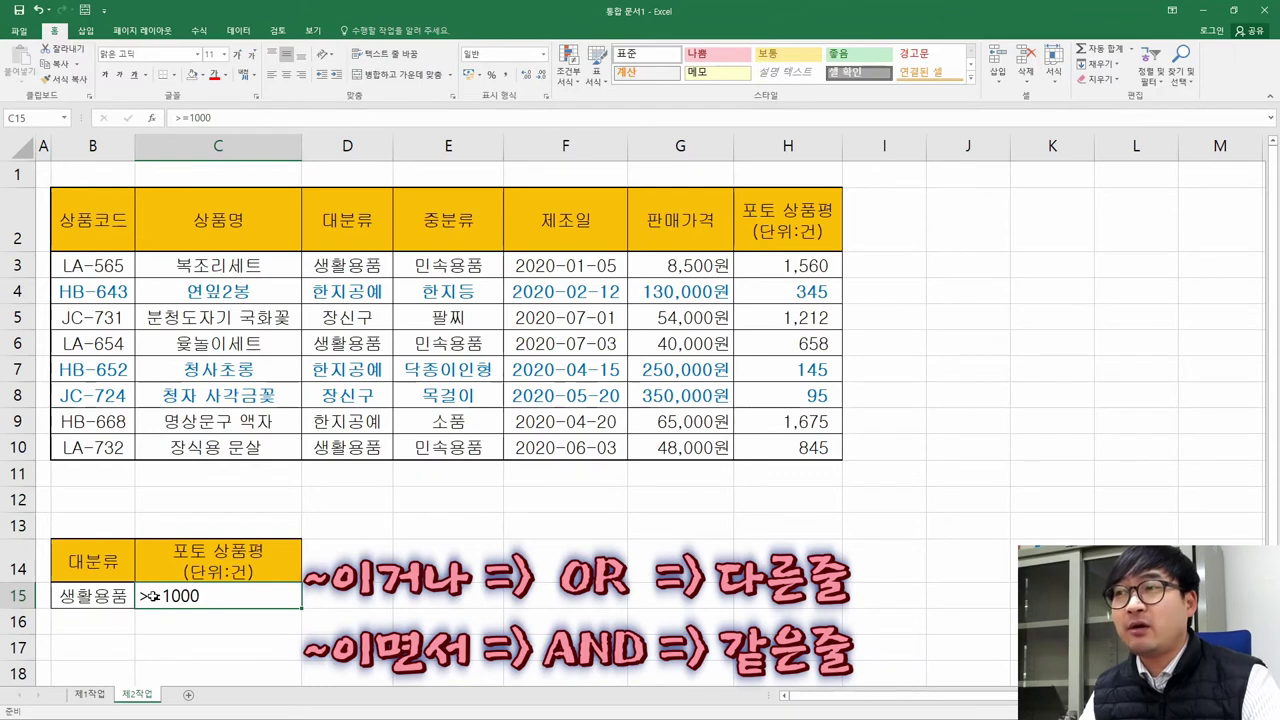
# Clear the criterion in C15 and enter >=1000 in C16 instead
pyautogui.press('Delete')
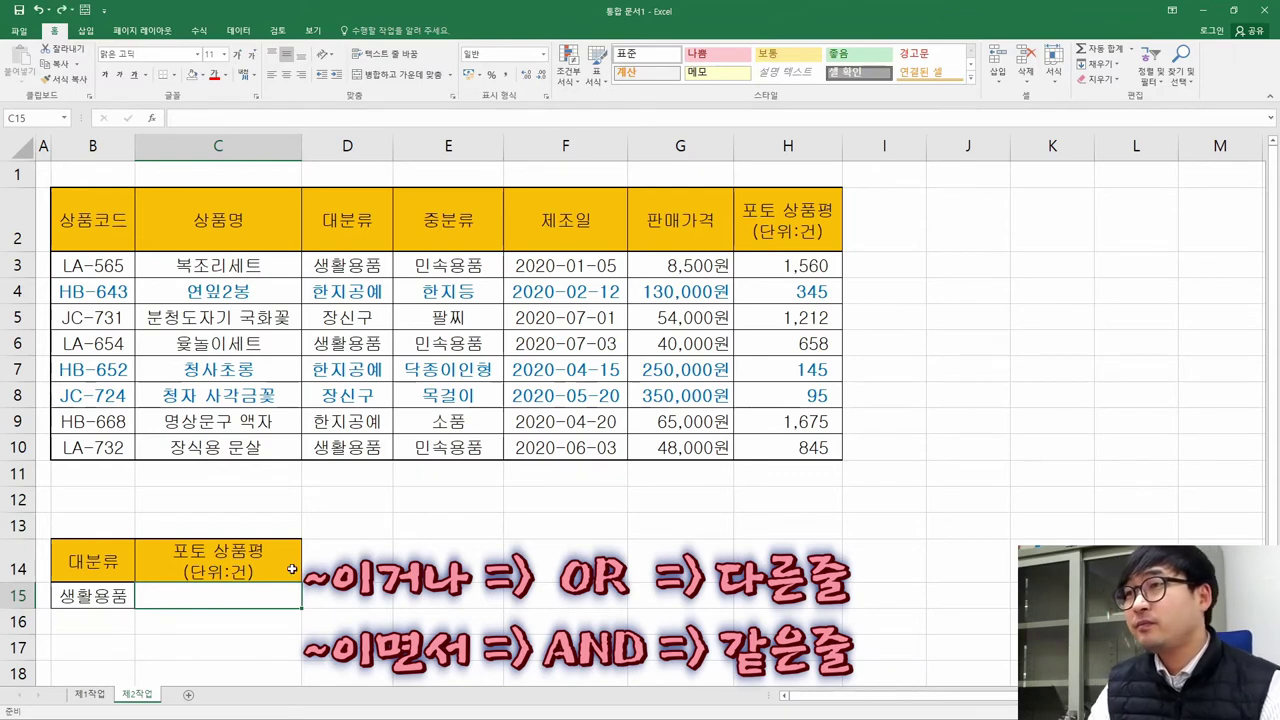
pyautogui.click(199, 621)
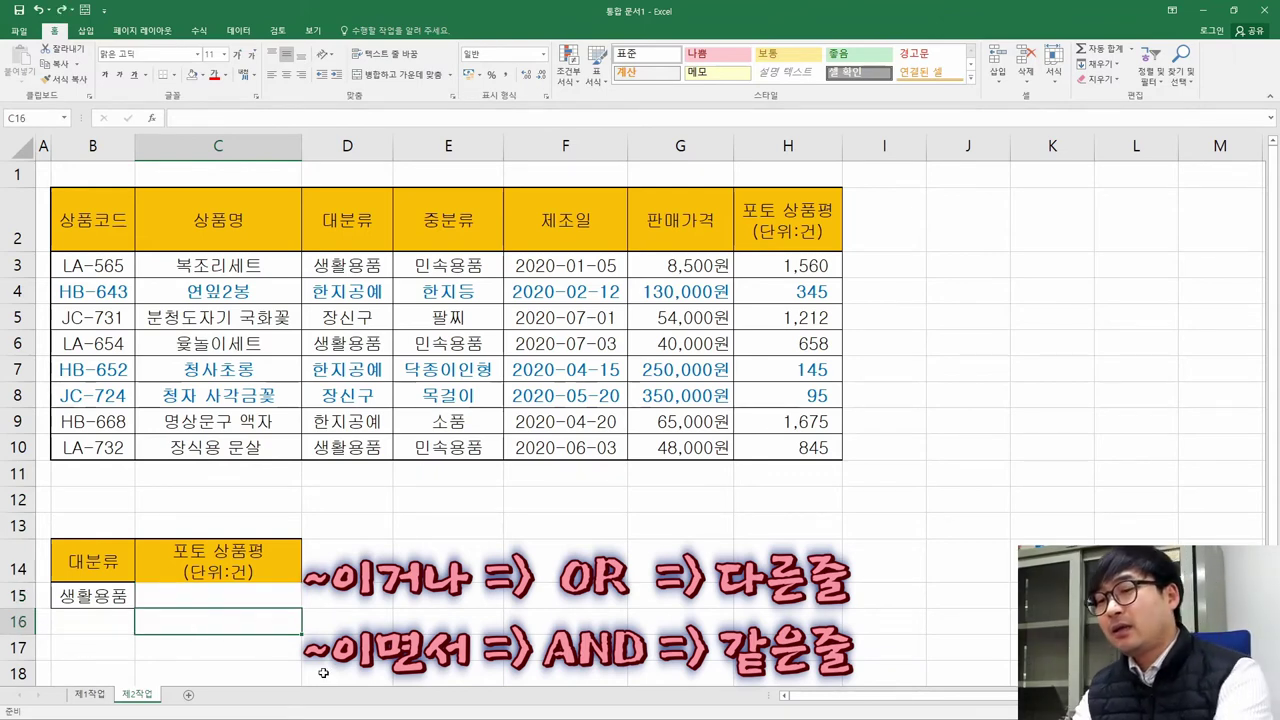
pyautogui.write('=')
pyautogui.press('Escape')
pyautogui.write('>=1')
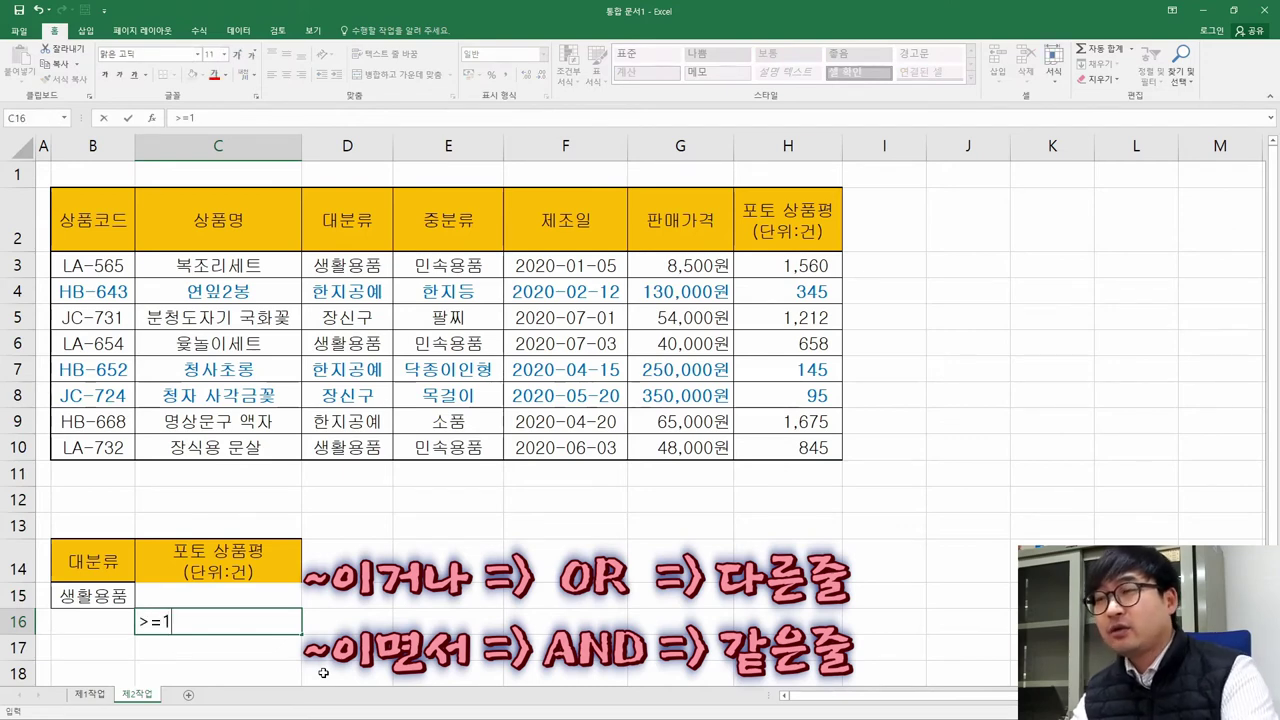
pyautogui.write('000')
pyautogui.press('Return')
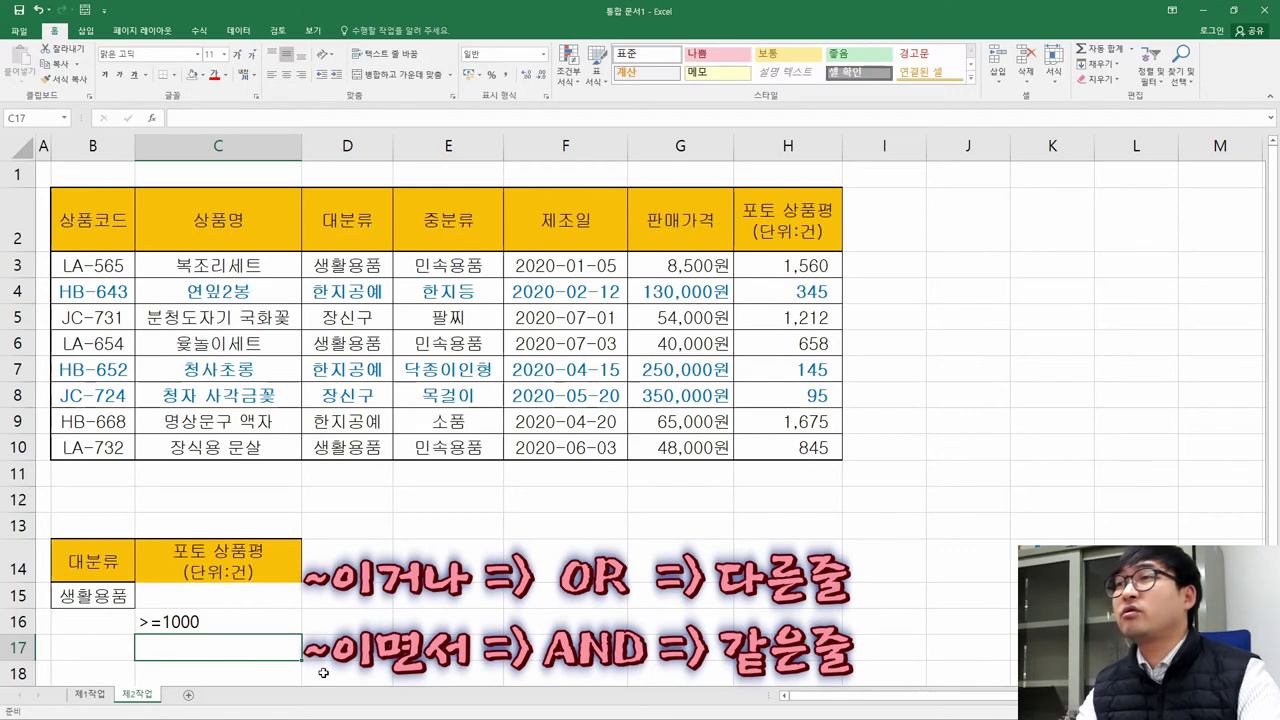
# Examine criteria rows 15 and 16, comparing the placement of the 대분류 and 포토 상품평 conditions
pyautogui.moveTo(90, 597); pyautogui.dragTo(226, 601)
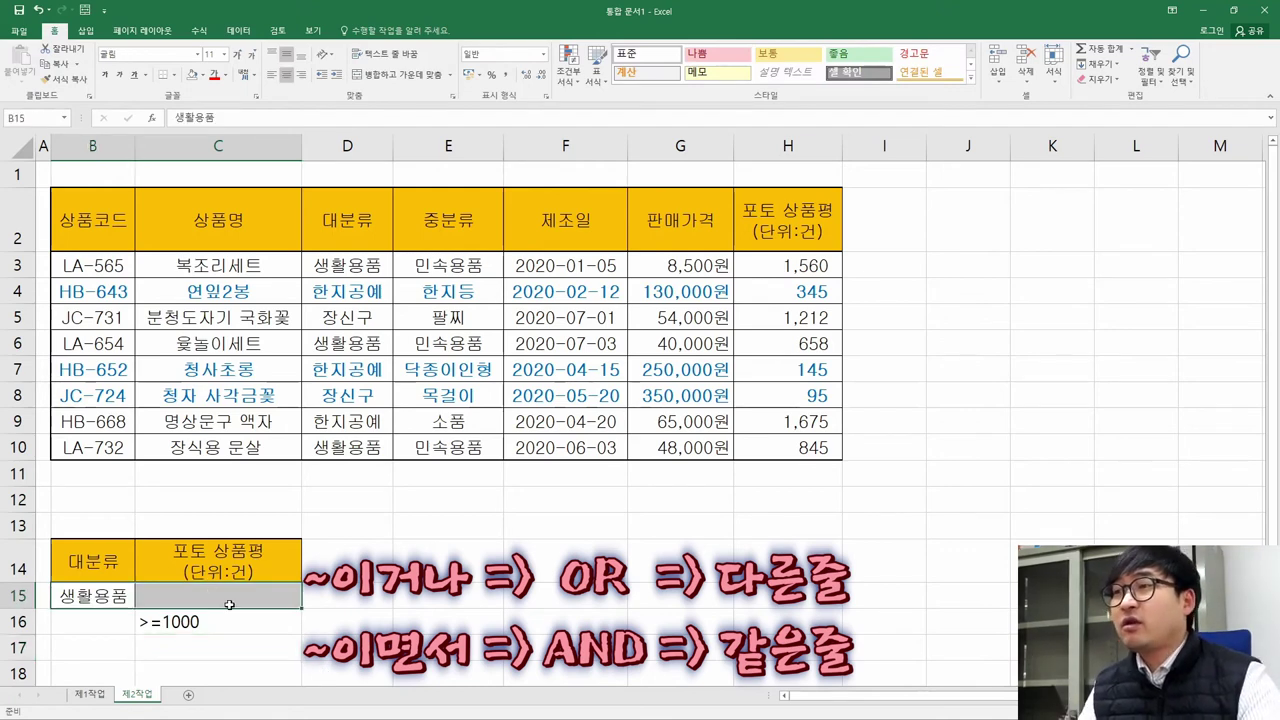
pyautogui.moveTo(363, 597); pyautogui.dragTo(506, 612)
pyautogui.moveTo(90, 621); pyautogui.dragTo(178, 621)
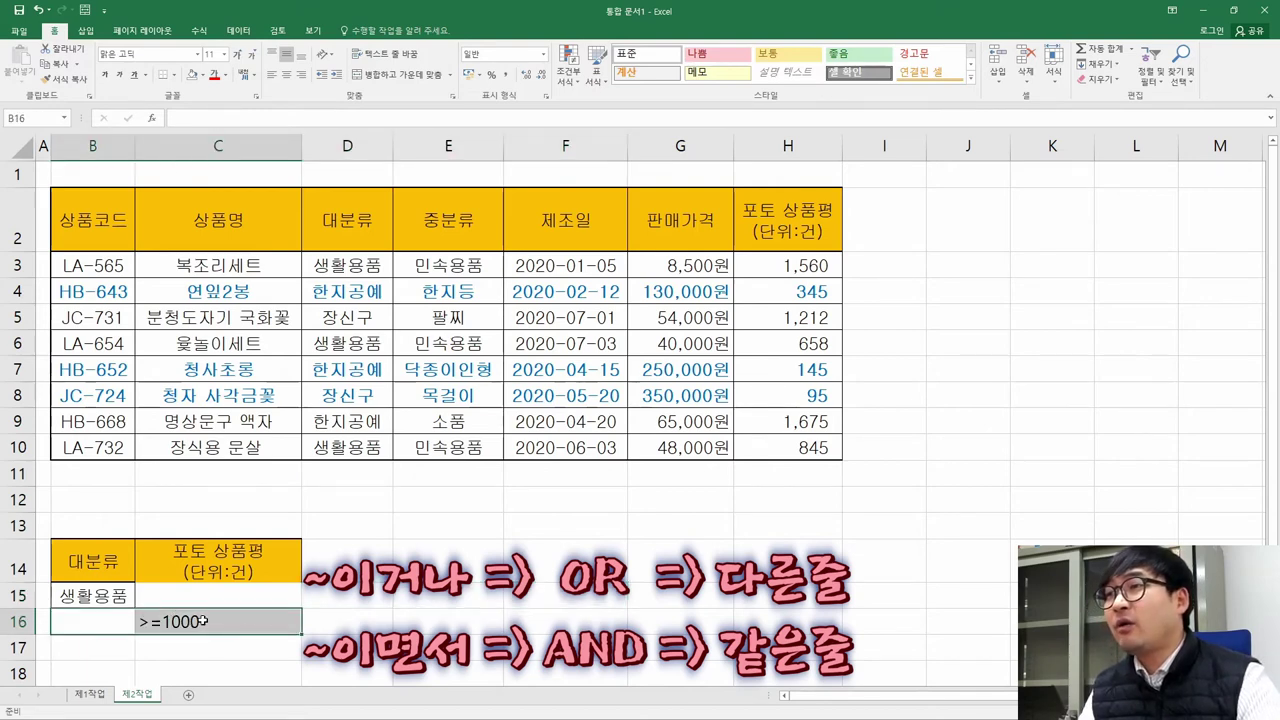
pyautogui.moveTo(364, 629); pyautogui.dragTo(569, 618)
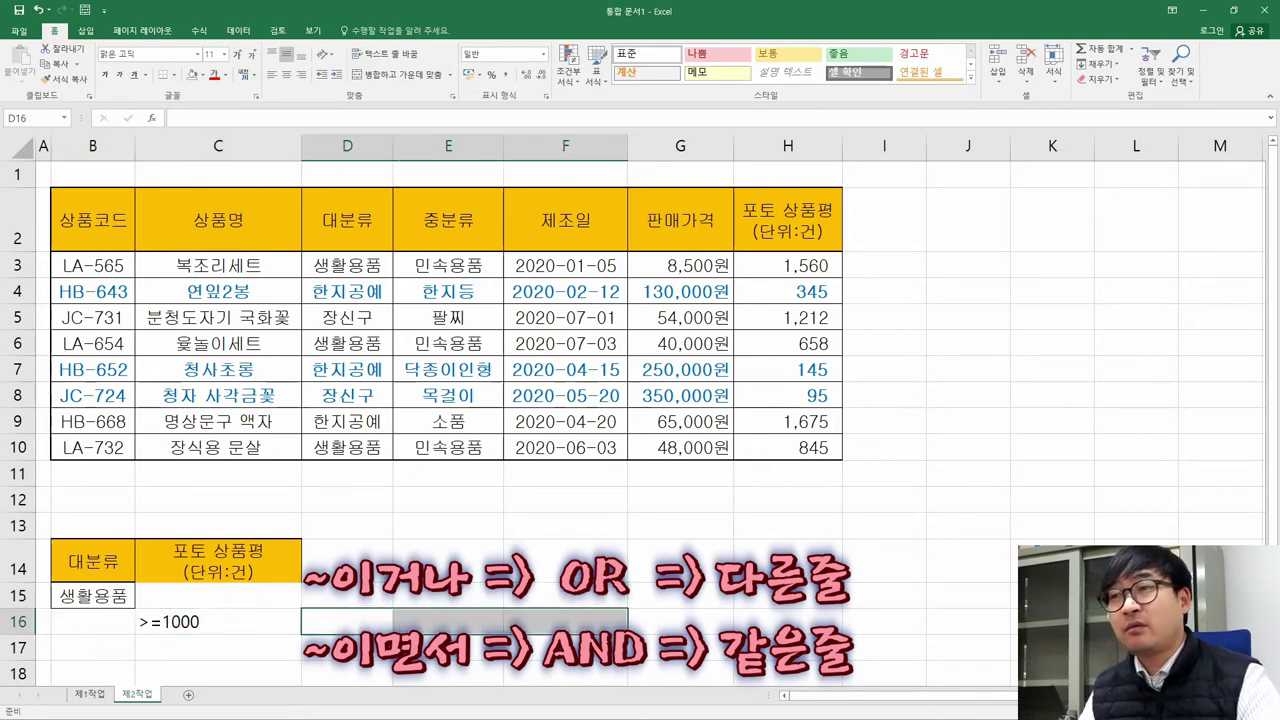
pyautogui.moveTo(365, 596); pyautogui.dragTo(530, 614)
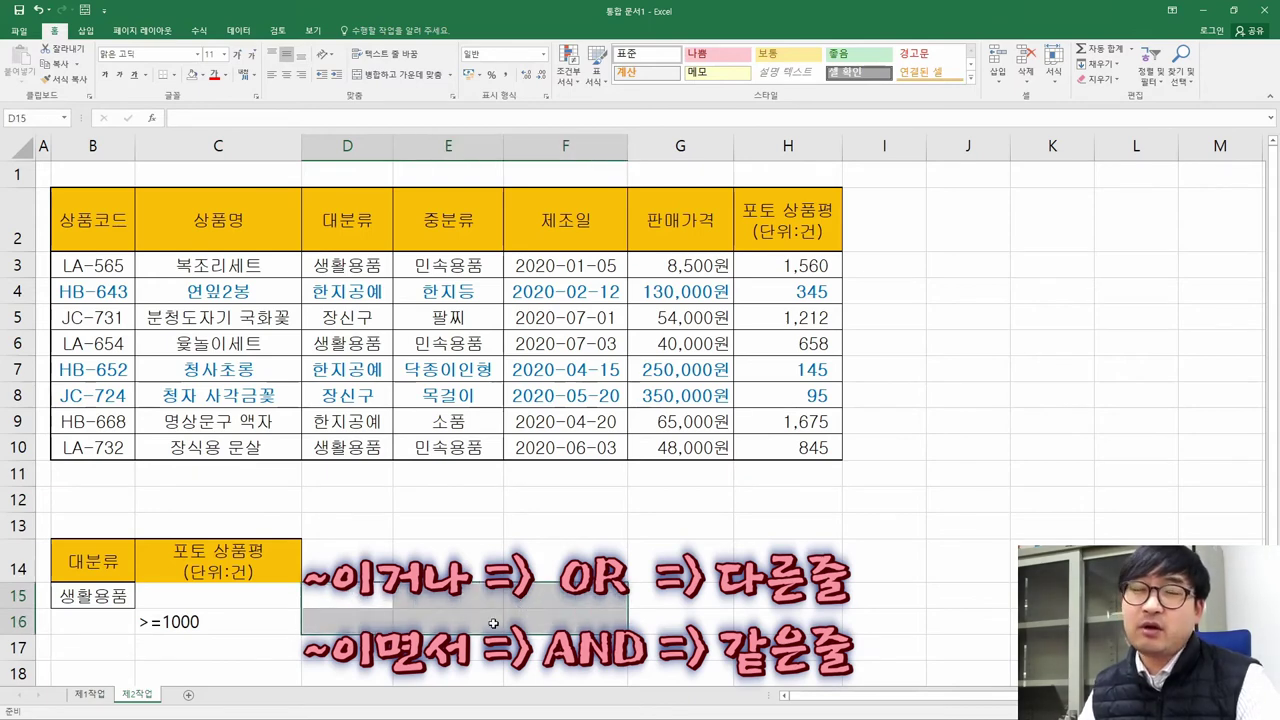
pyautogui.click(168, 622)
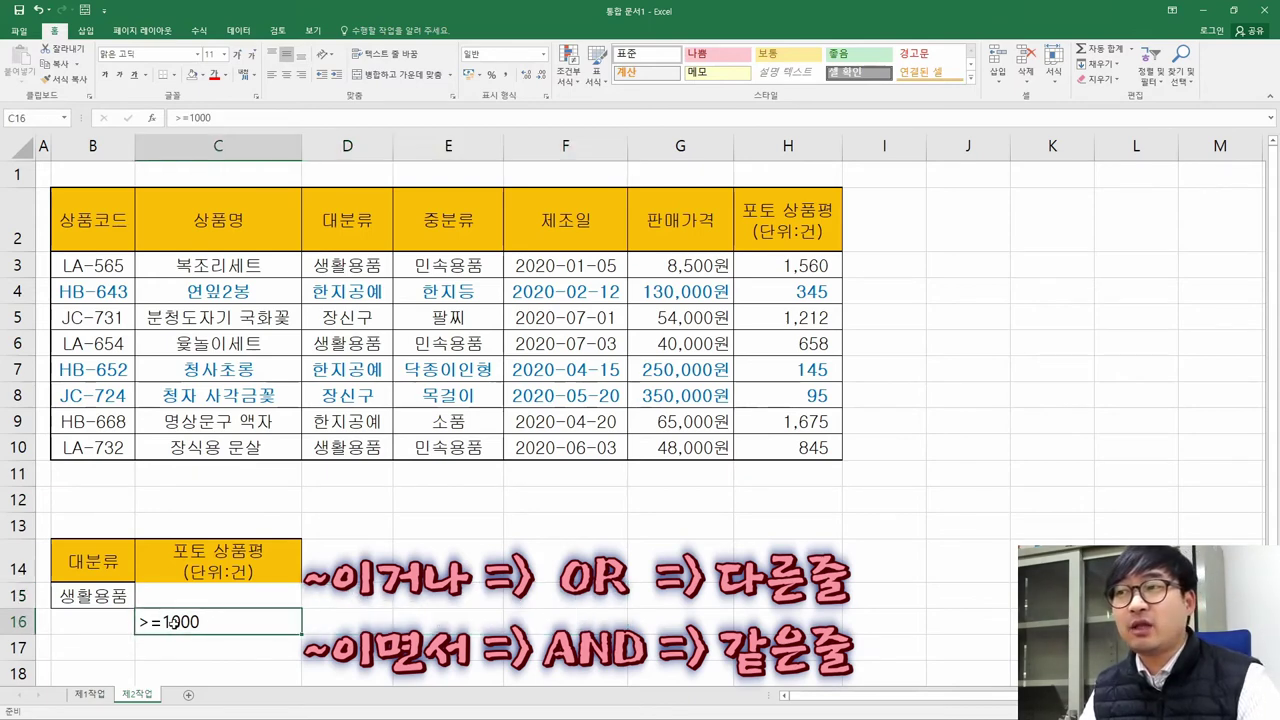
pyautogui.moveTo(93, 596); pyautogui.dragTo(200, 622)
pyautogui.click(93, 596)
pyautogui.moveTo(93, 596); pyautogui.dragTo(135, 566)
# Compare the 이거나 wording in the Acrobat Reader PDF with the criteria layout in Excel, looking at C15 and C16
pyautogui.hotkey('alt', 'Tab')
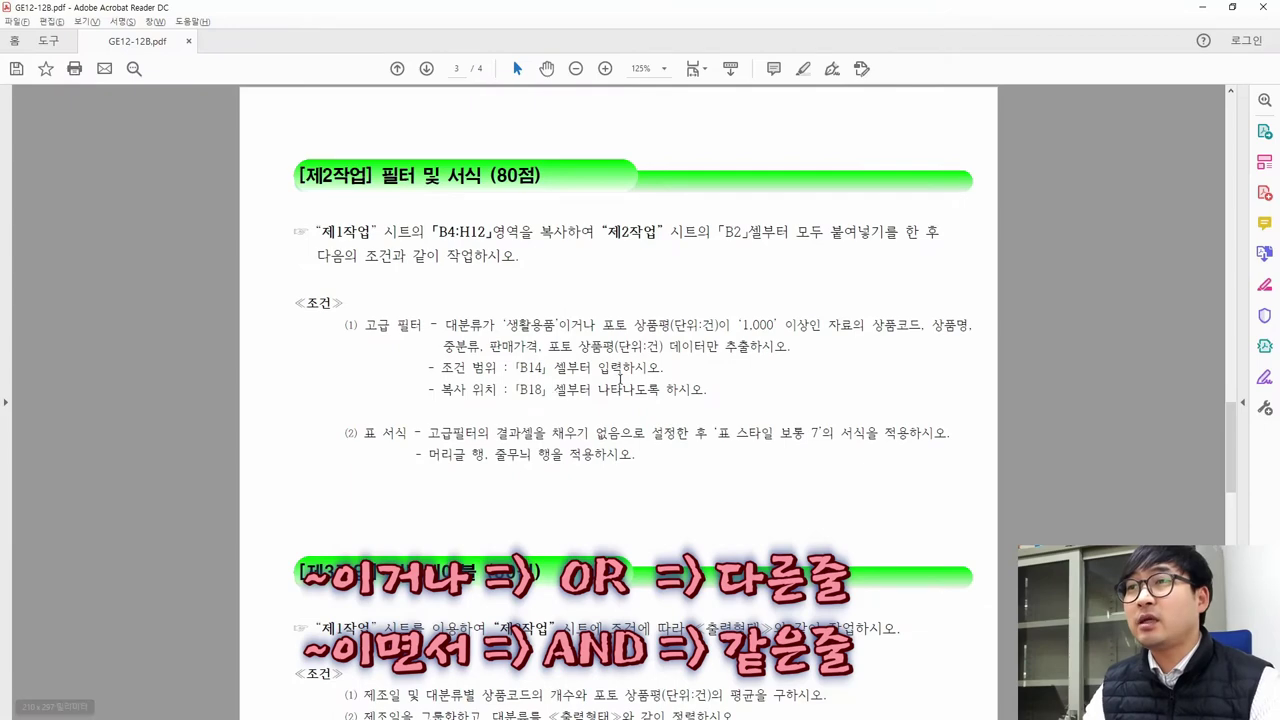
pyautogui.moveTo(558, 326); pyautogui.dragTo(594, 328)
pyautogui.hotkey('alt', 'Tab')
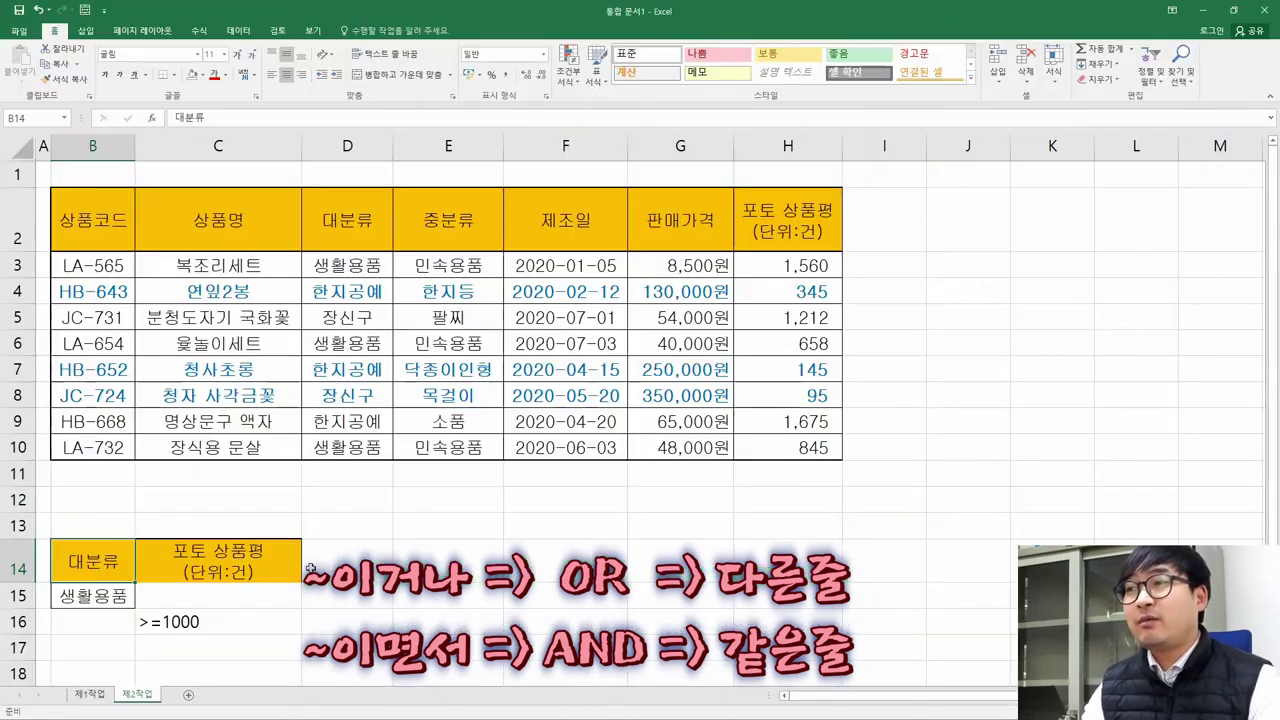
pyautogui.hotkey('alt', 'Tab')
pyautogui.moveTo(558, 326); pyautogui.dragTo(571, 326)
pyautogui.hotkey('alt', 'Tab')
pyautogui.click(170, 621)
pyautogui.click(170, 595)
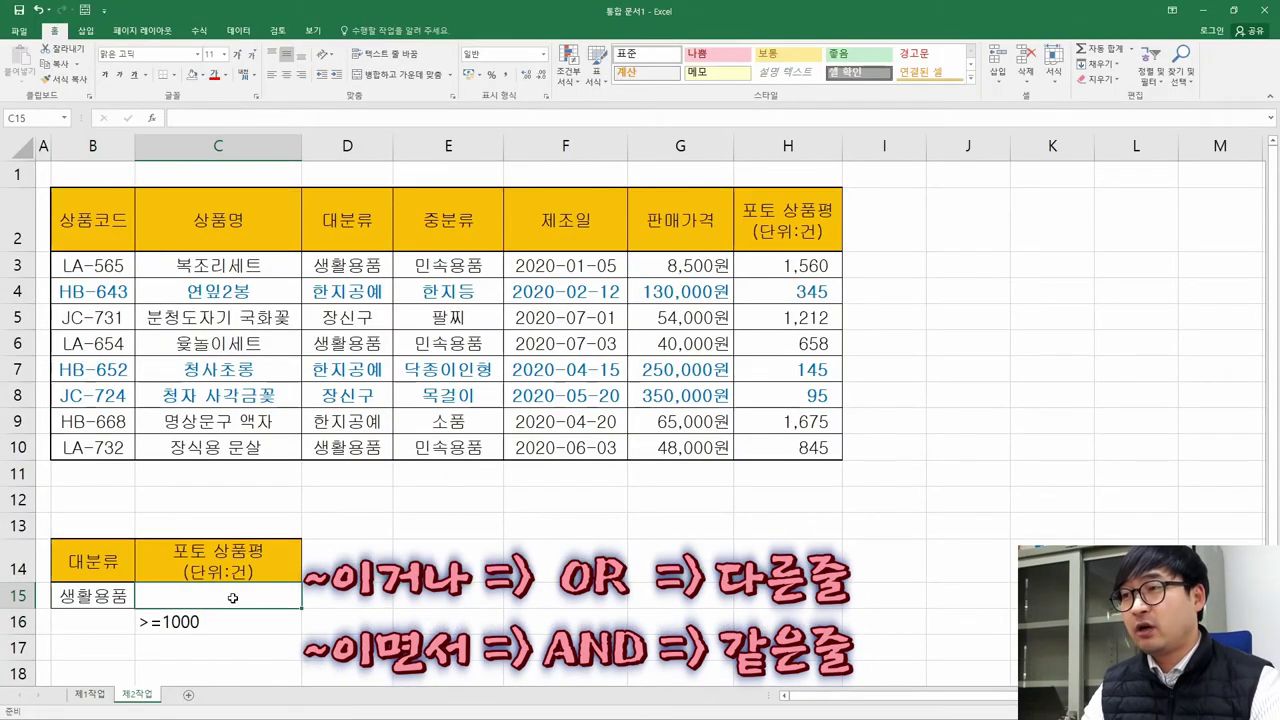
# Check the fields to extract and the copy location in the Acrobat Reader PDF, and copy the 상품코드 header from B2 to B18 in Excel
pyautogui.hotkey('alt', 'Tab')
pyautogui.moveTo(741, 326); pyautogui.dragTo(663, 346)
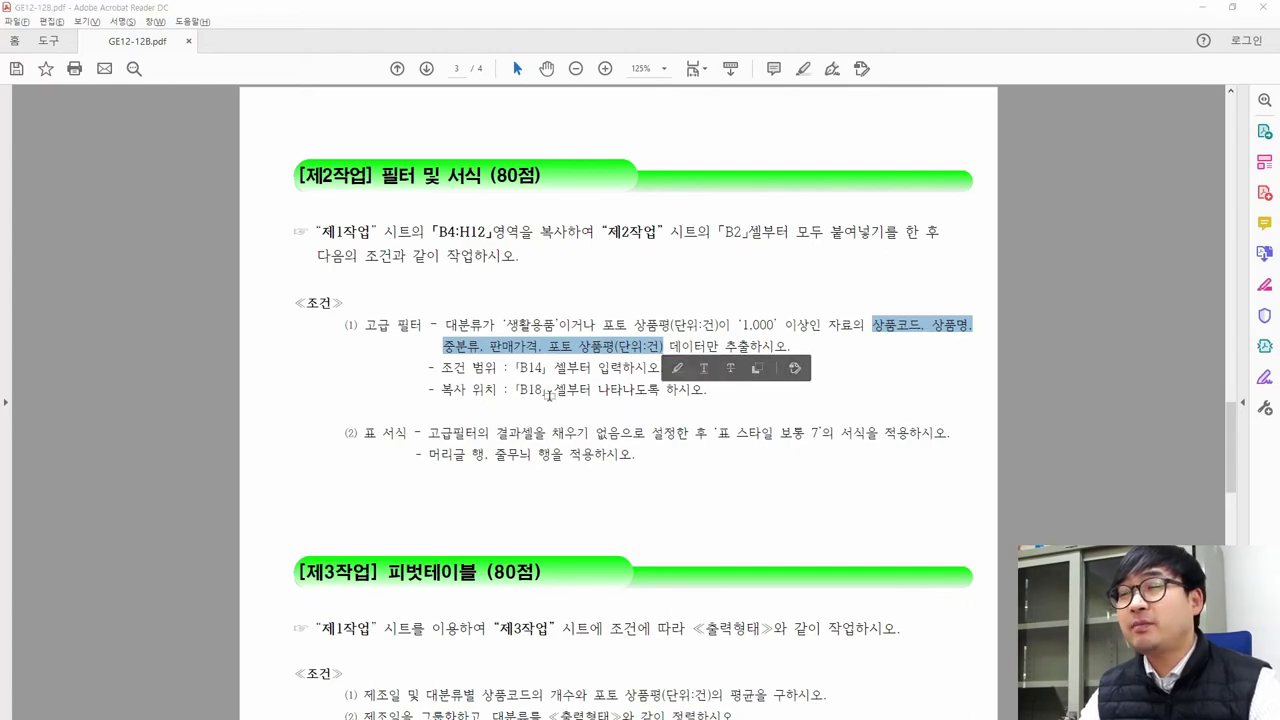
pyautogui.hotkey('alt', 'Tab')
pyautogui.scroll(-1, 104, 615)
pyautogui.click(84, 561)
pyautogui.scroll(-1, 267, 449)
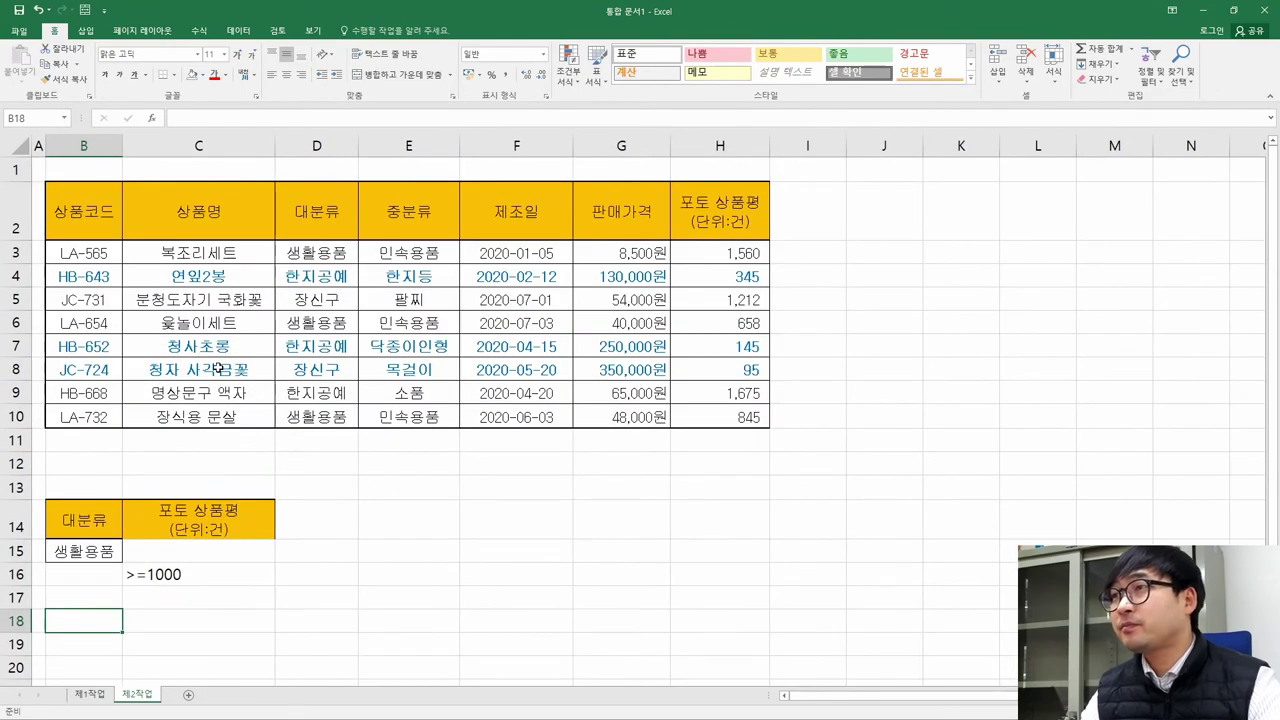
pyautogui.click(84, 230)
pyautogui.hotkey('ctrl', 'c')
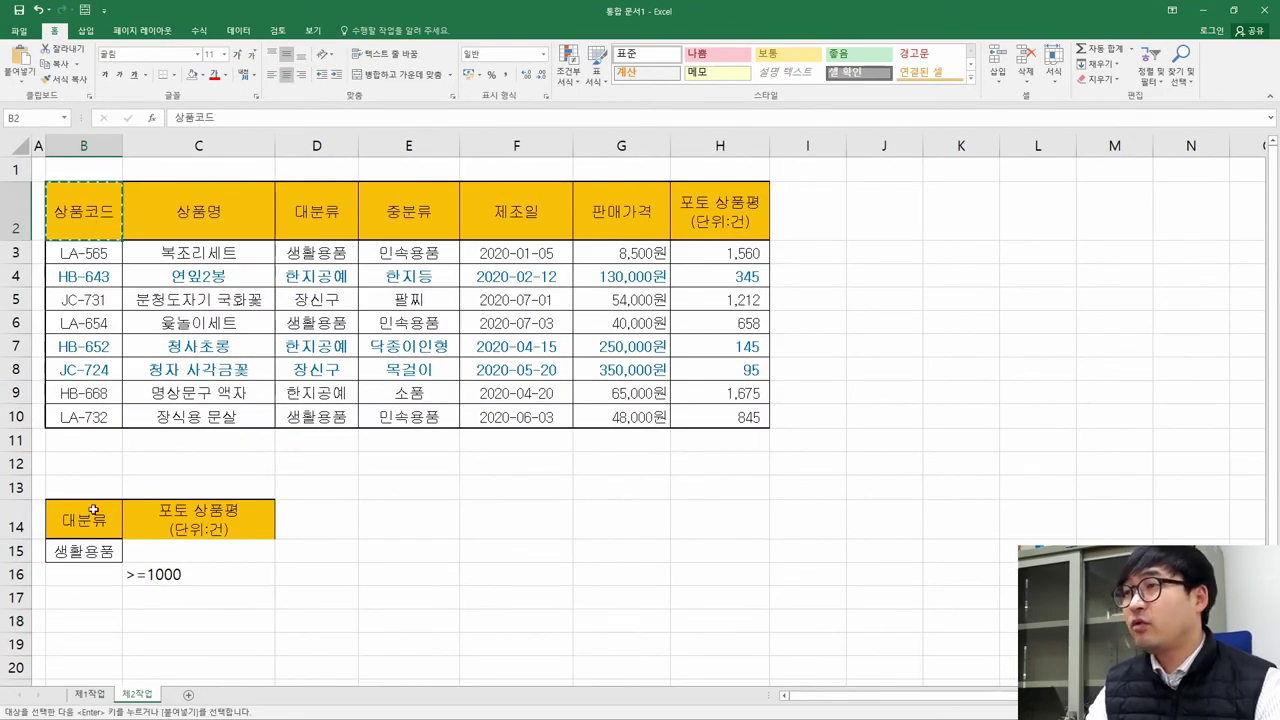
pyautogui.click(82, 622)
pyautogui.hotkey('ctrl', 'v')
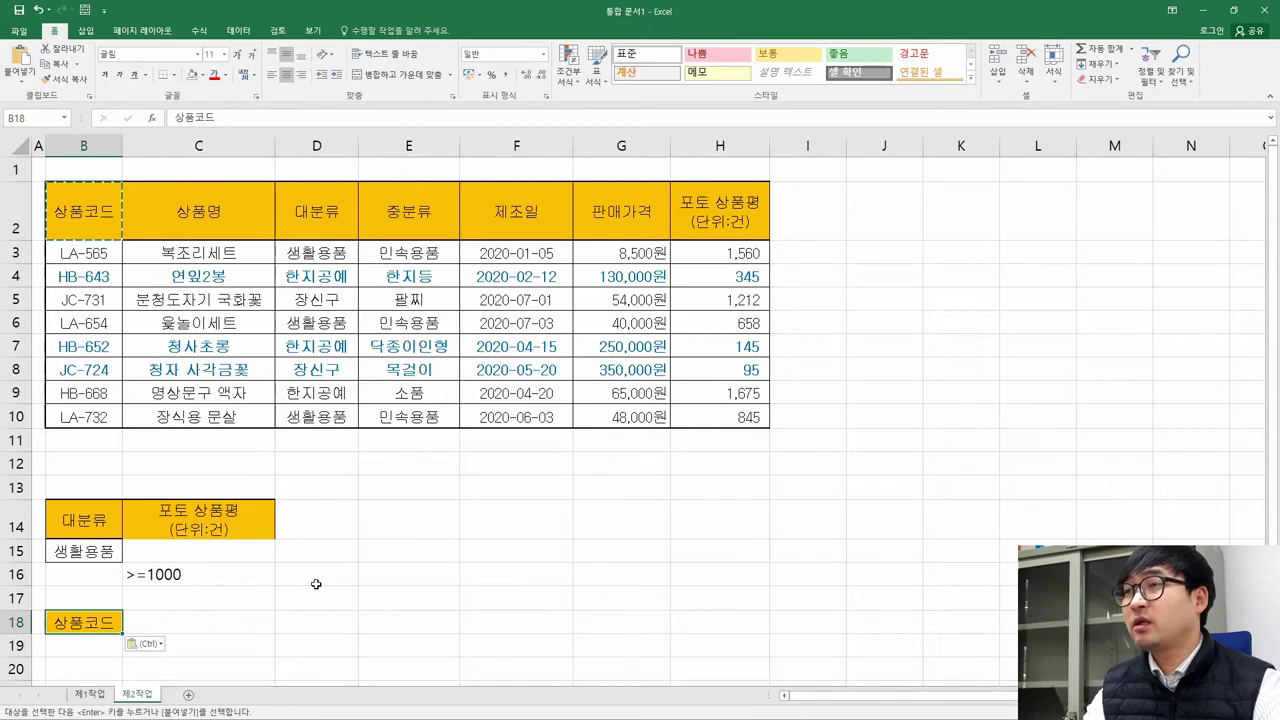
# Recheck the output fields in the Acrobat Reader PDF, and copy the 상품명 header to C18 and the 중분류 header to D18 in Excel
pyautogui.hotkey('alt', 'Tab')
pyautogui.hotkey('alt', 'Tab')
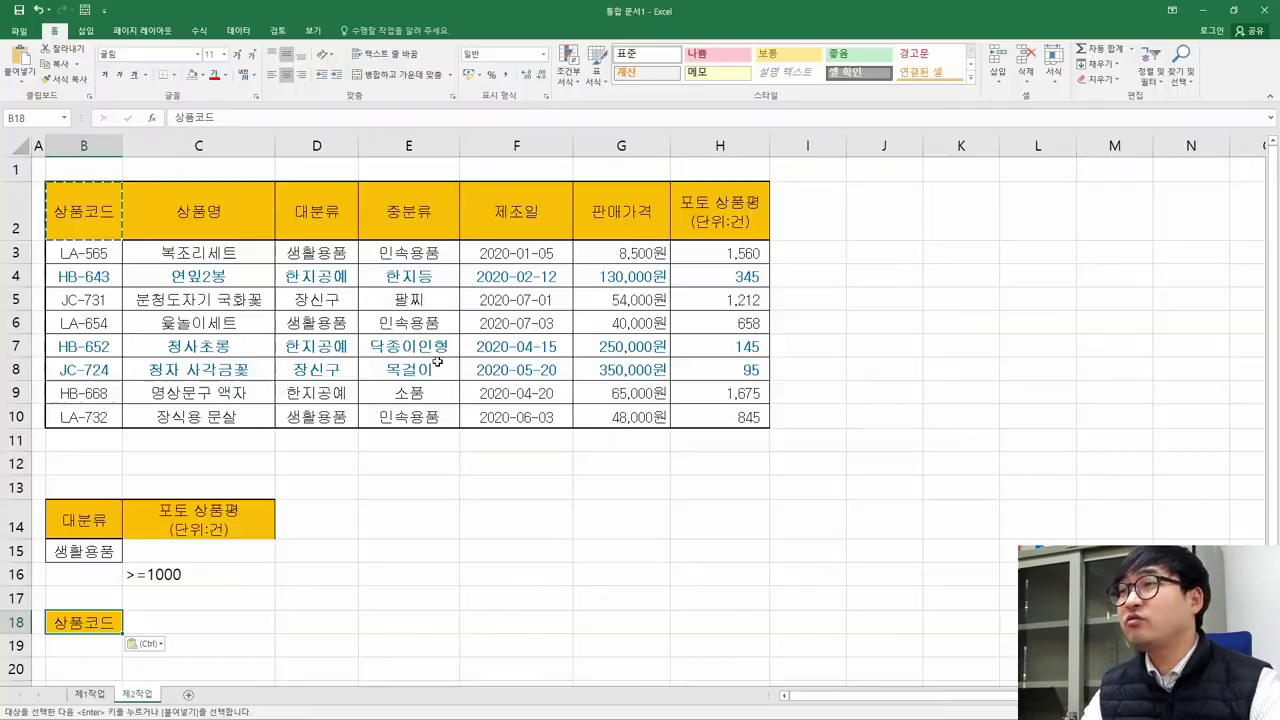
pyautogui.click(184, 212)
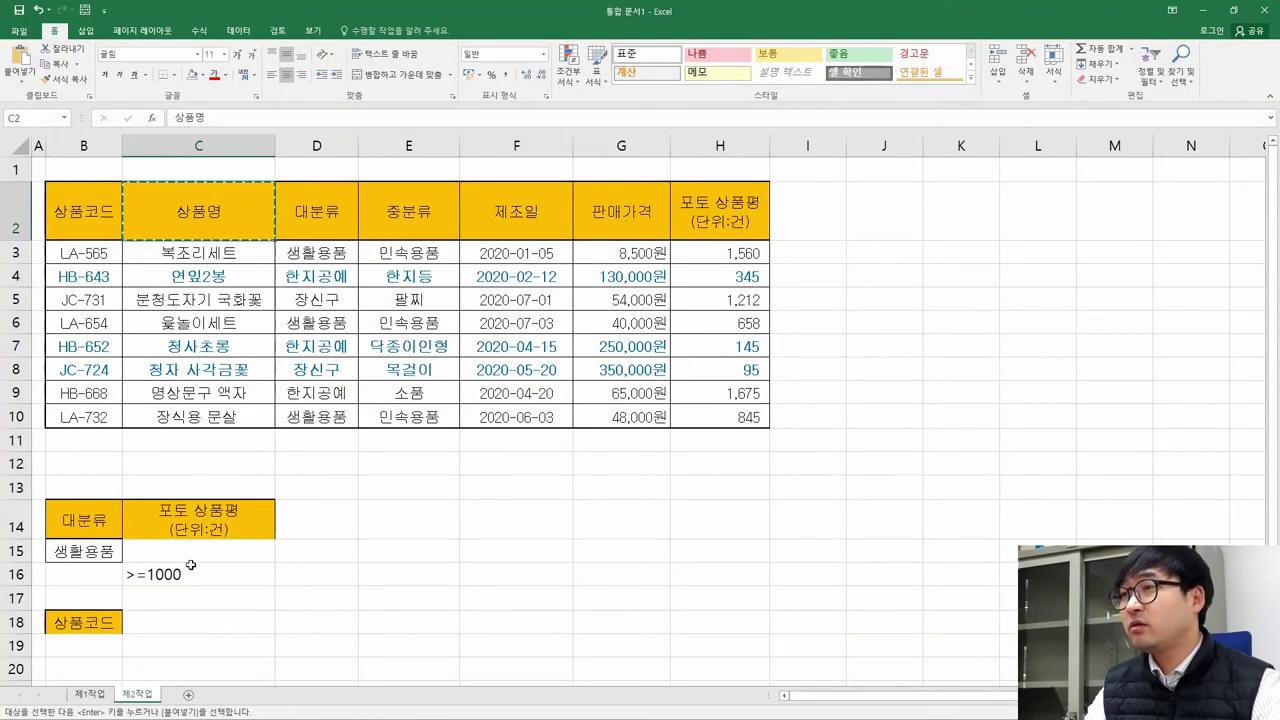
pyautogui.hotkey('ctrl', 'c')
pyautogui.click(198, 622)
pyautogui.hotkey('ctrl', 'v')
pyautogui.click(399, 208)
pyautogui.hotkey('ctrl', 'c')
pyautogui.click(310, 620)
pyautogui.hotkey('ctrl', 'v')
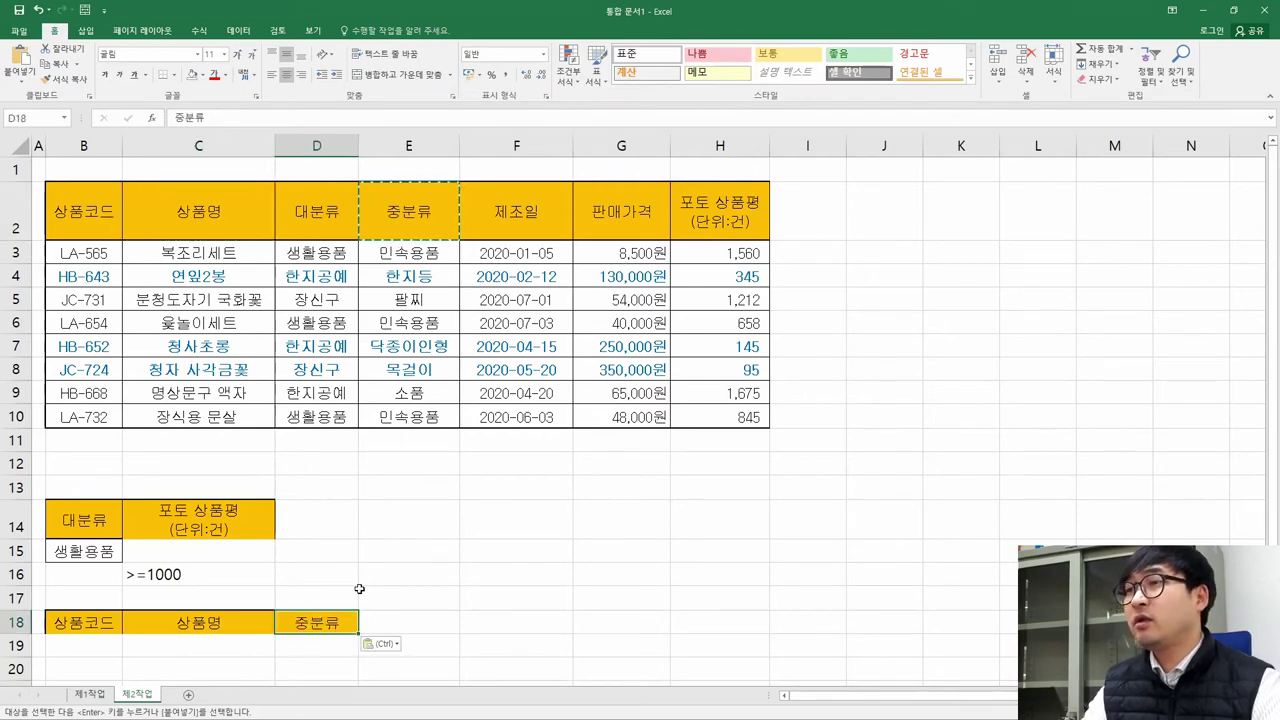
# Check the remaining output fields in the Acrobat Reader PDF, and copy the 판매가격 and 포토 상품평(단위:건) headers from G2:H2 to E18:F18 in Excel
pyautogui.hotkey('alt', 'Tab')
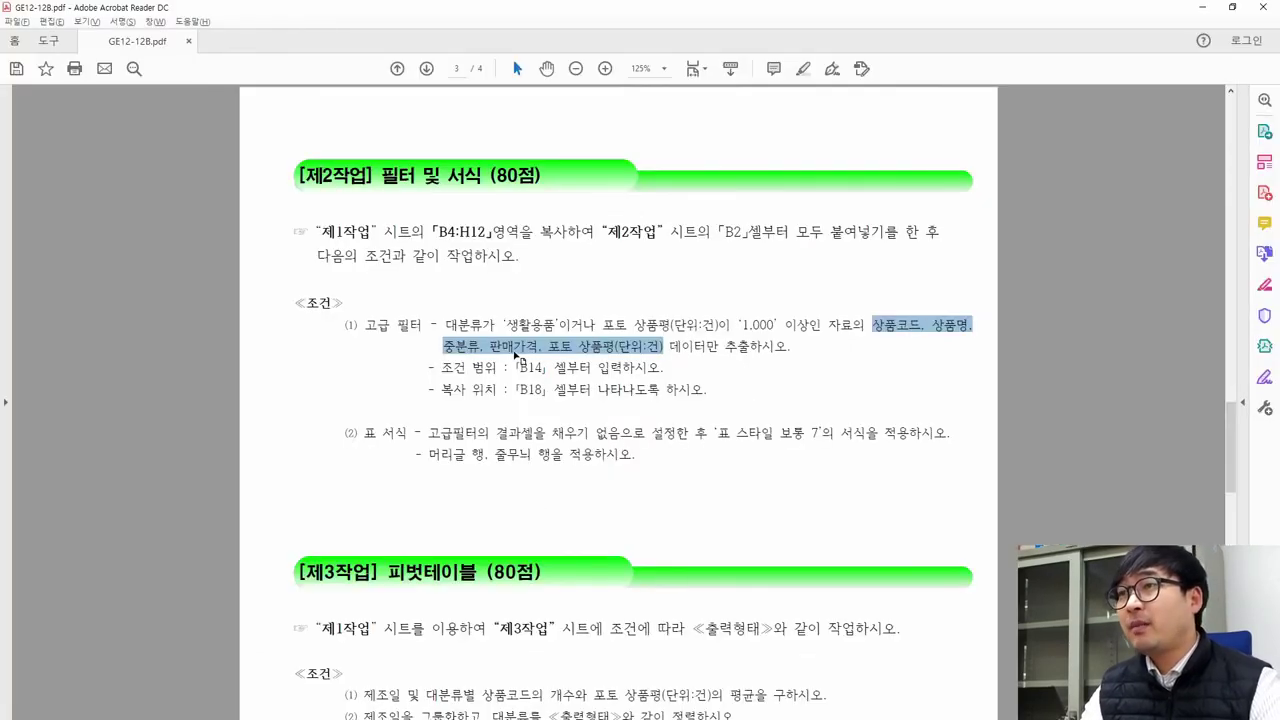
pyautogui.hotkey('alt', 'Tab')
pyautogui.moveTo(595, 209); pyautogui.dragTo(733, 205)
pyautogui.hotkey('ctrl', 'c')
pyautogui.hotkey('ctrl', 'q')
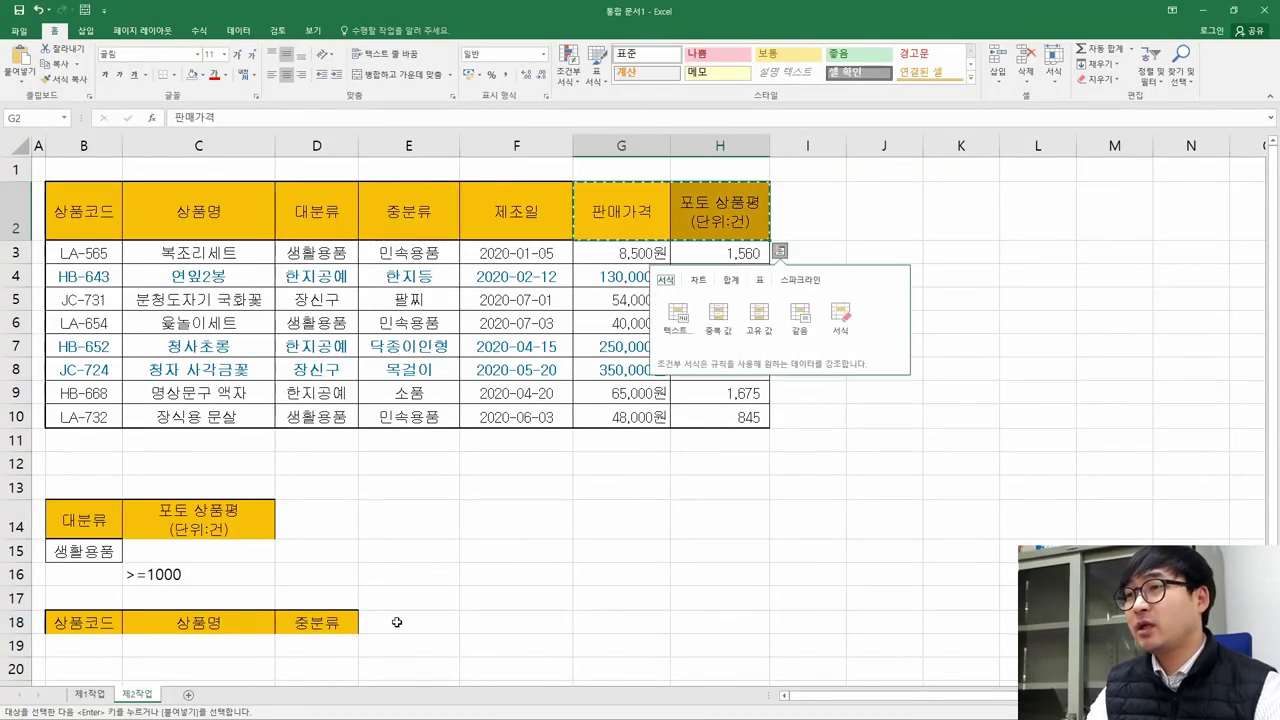
pyautogui.click(396, 622)
pyautogui.hotkey('ctrl', 'v')
pyautogui.moveTo(70, 642); pyautogui.dragTo(500, 636)
pyautogui.click(95, 636)
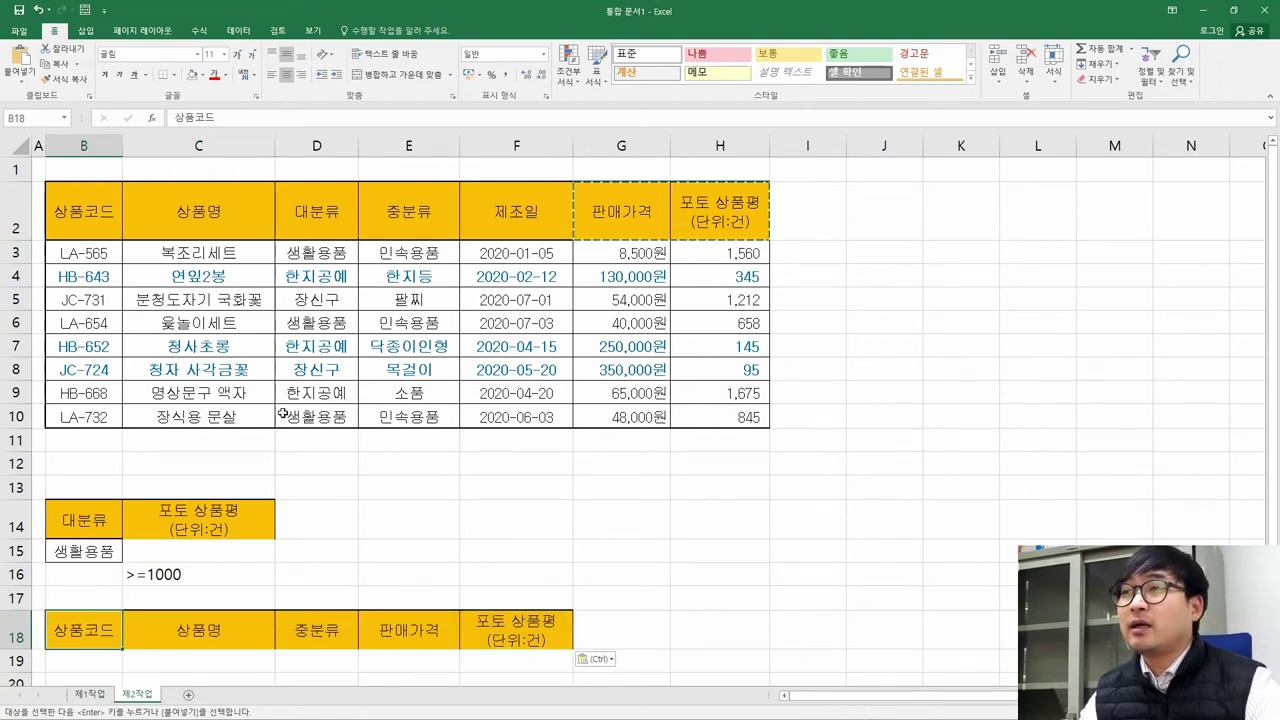
# Check the 고급 필터 instruction in the Acrobat Reader PDF, and start an advanced filter on the list range B2:H10 in Excel
pyautogui.hotkey('alt', 'Tab')
pyautogui.moveTo(366, 324); pyautogui.dragTo(421, 325)
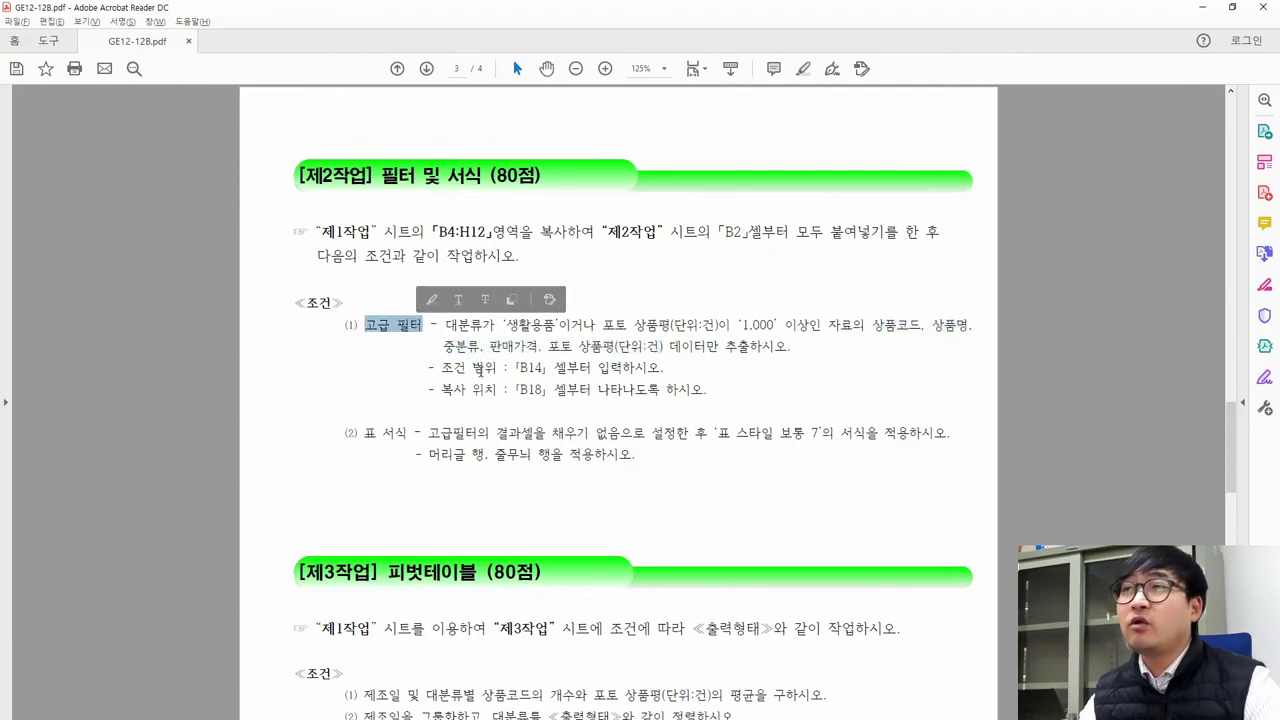
pyautogui.hotkey('alt', 'Tab')
pyautogui.moveTo(71, 202); pyautogui.dragTo(703, 410)
pyautogui.press('Escape')
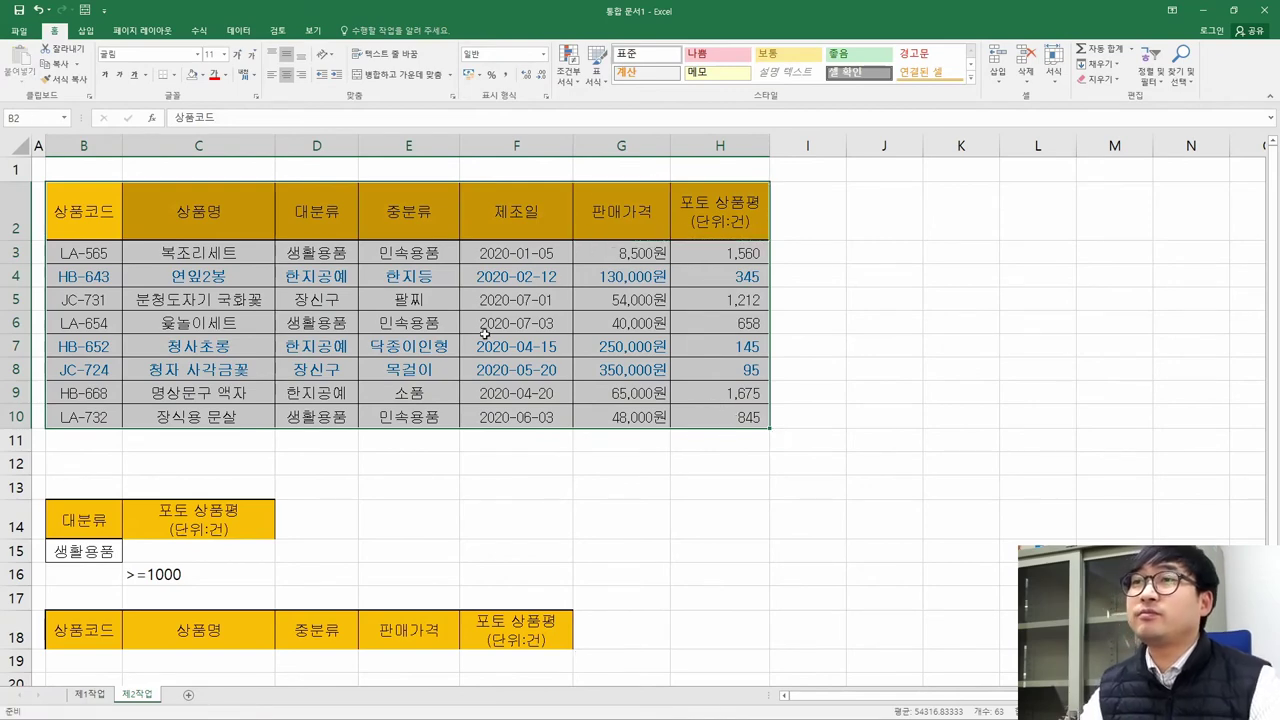
pyautogui.click(238, 31)
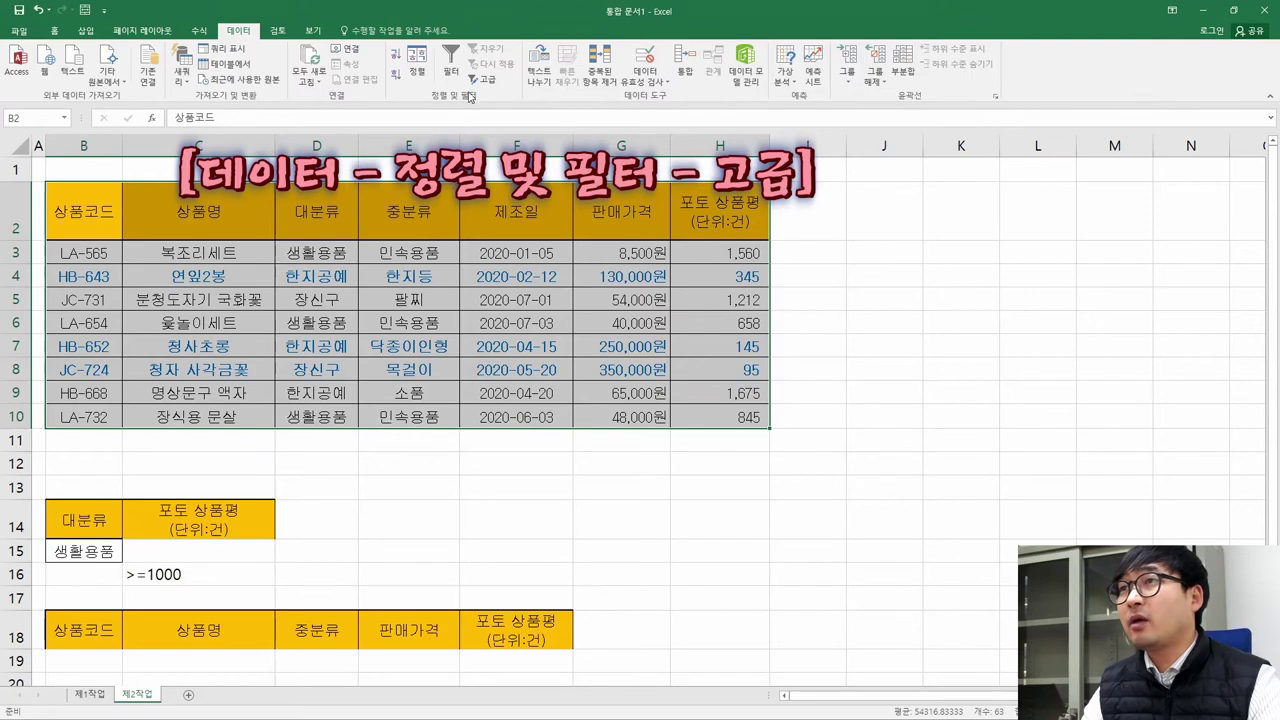
pyautogui.click(499, 87)
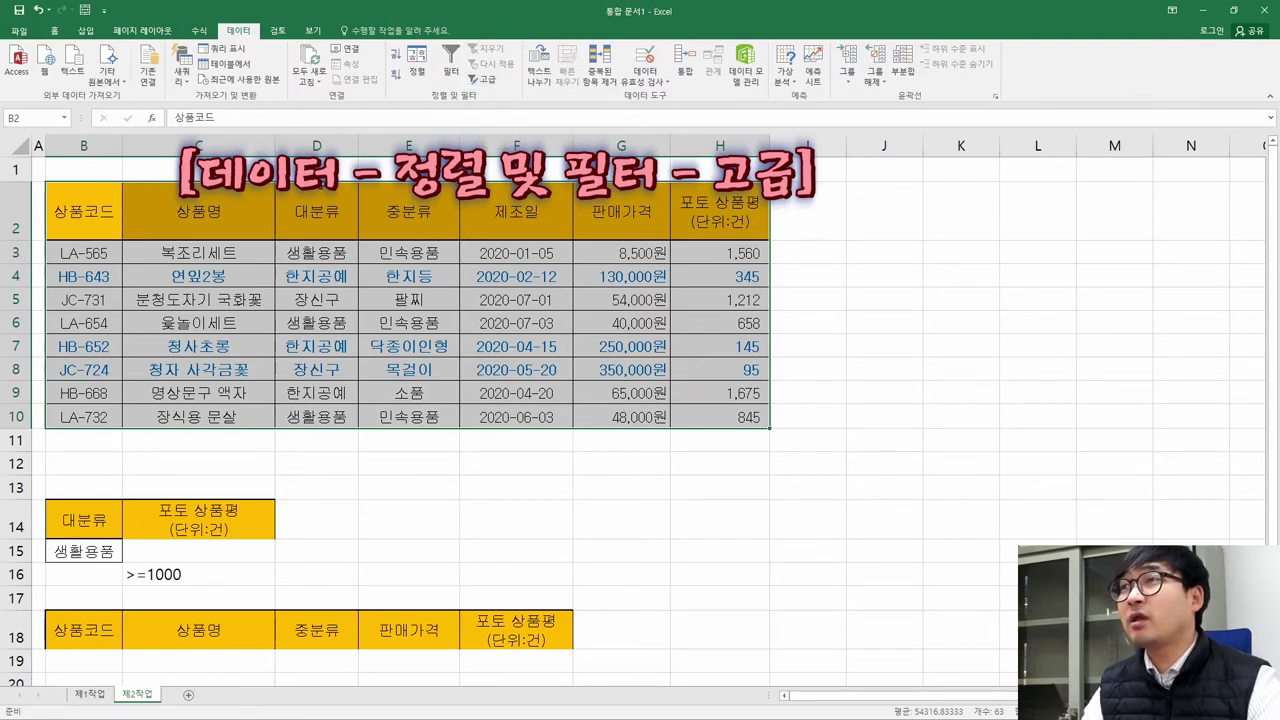
pyautogui.moveTo(110, 219); pyautogui.dragTo(729, 413)
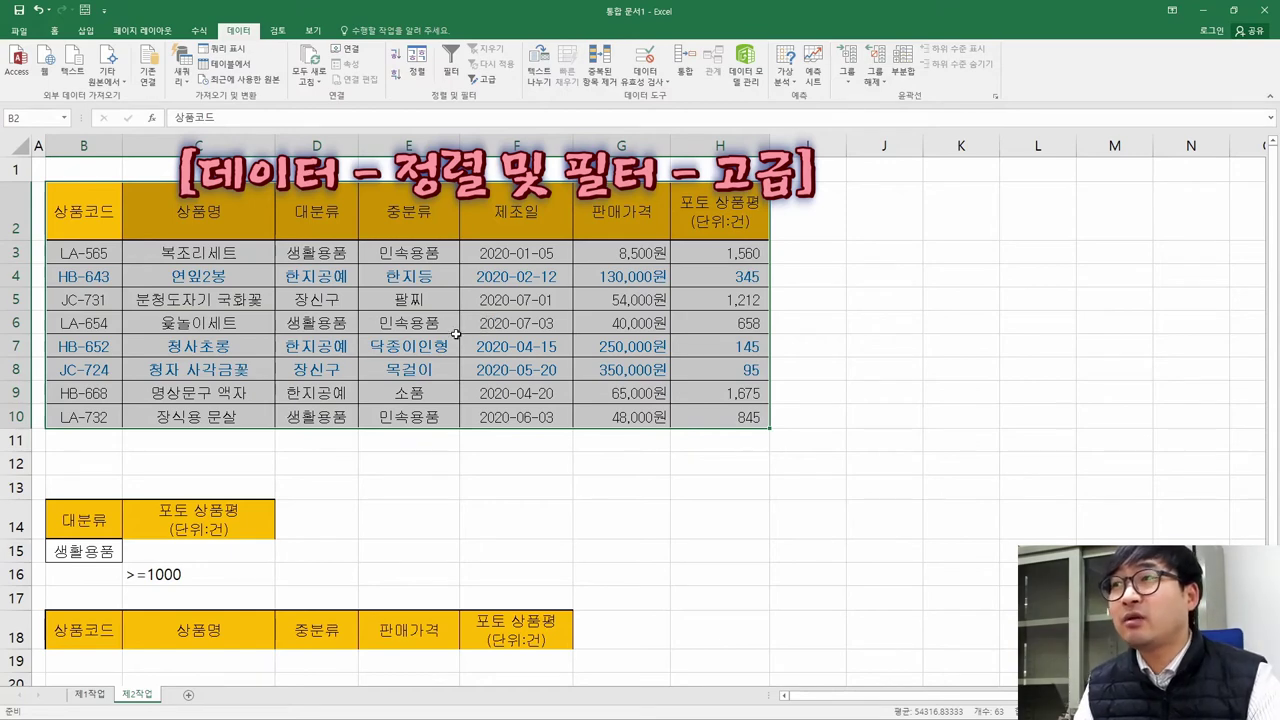
pyautogui.click(489, 82)
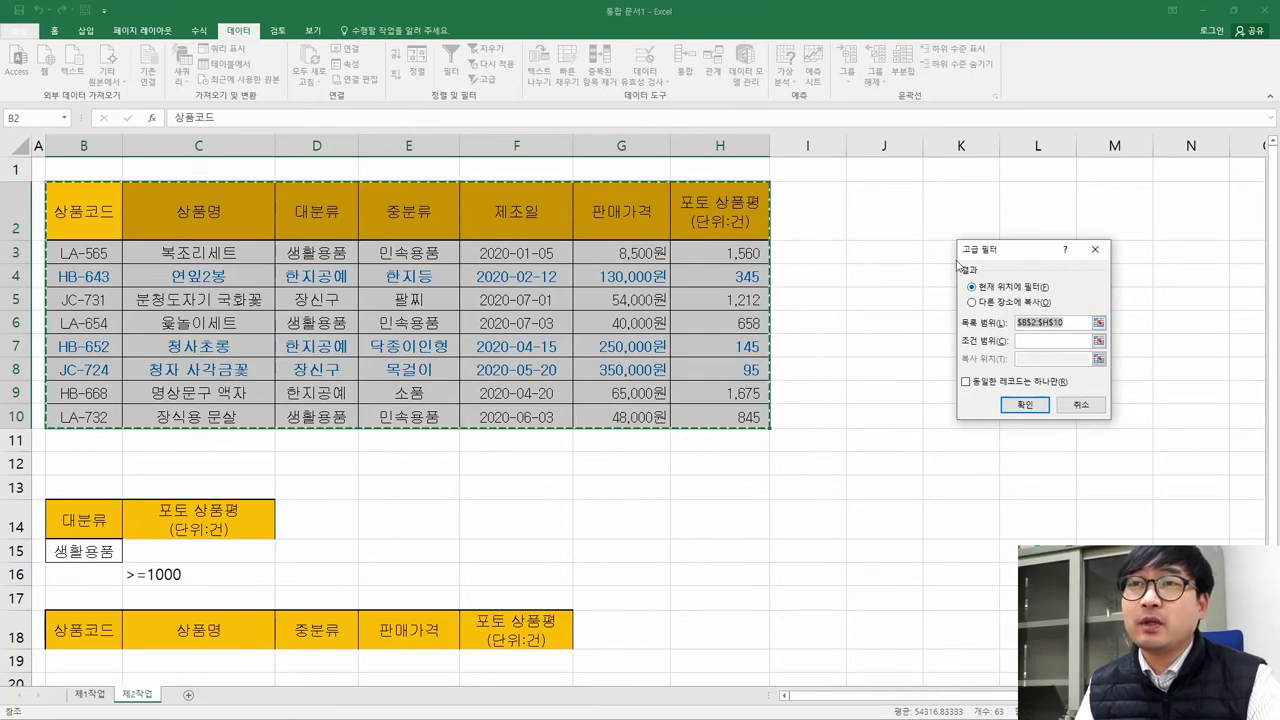
# Run the advanced filter with criteria range B14:C16, copying the results to another location at B18:F18
pyautogui.click(1041, 341)
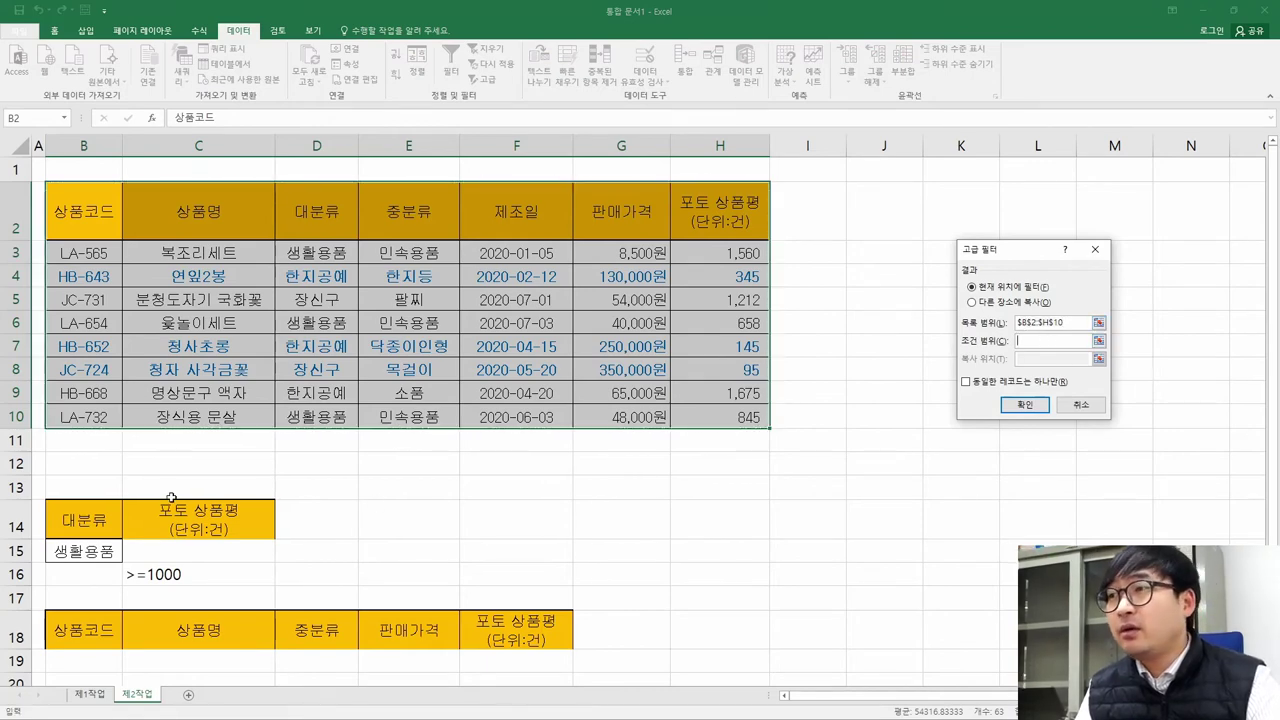
pyautogui.moveTo(68, 519); pyautogui.dragTo(218, 575)
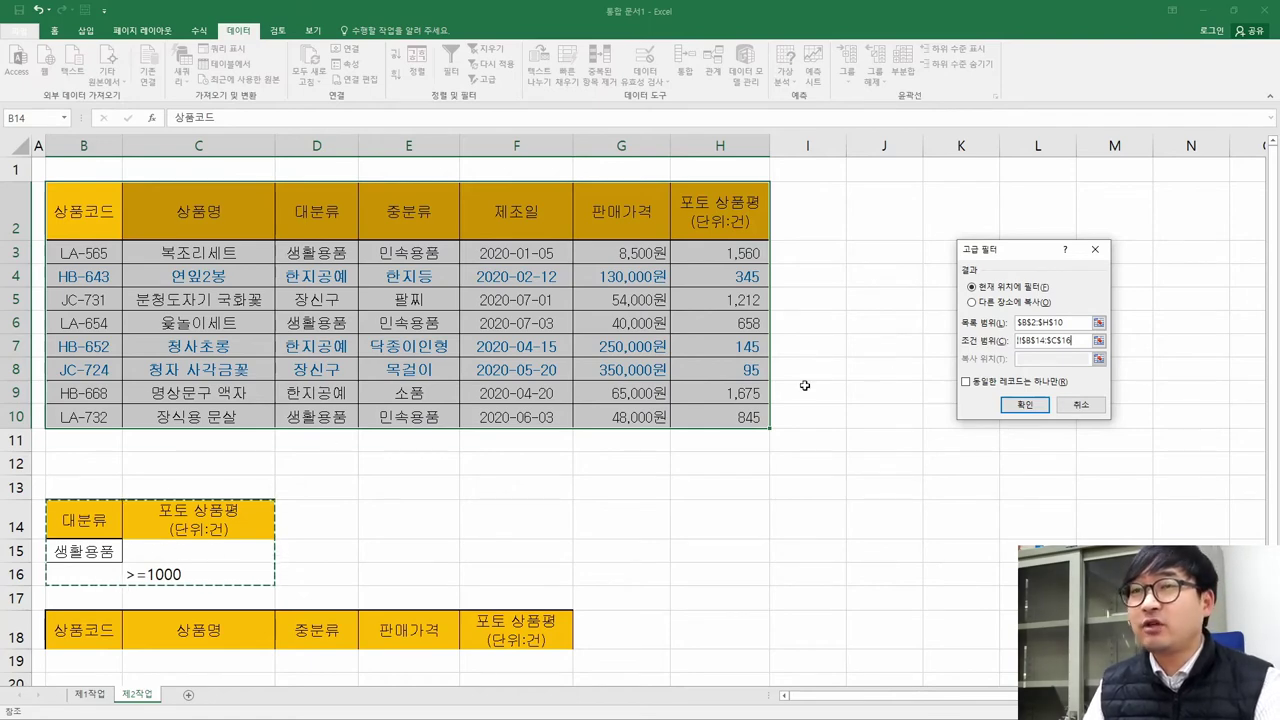
pyautogui.click(1043, 364)
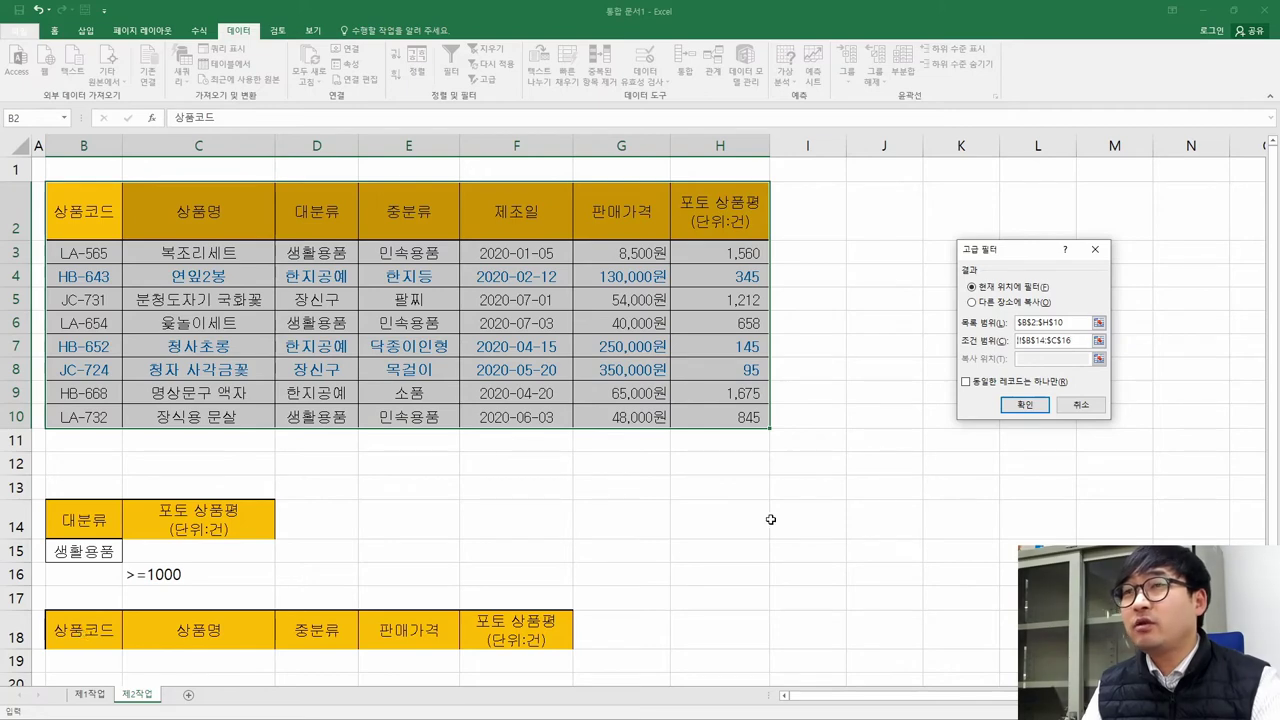
pyautogui.click(998, 304)
pyautogui.click(1043, 359)
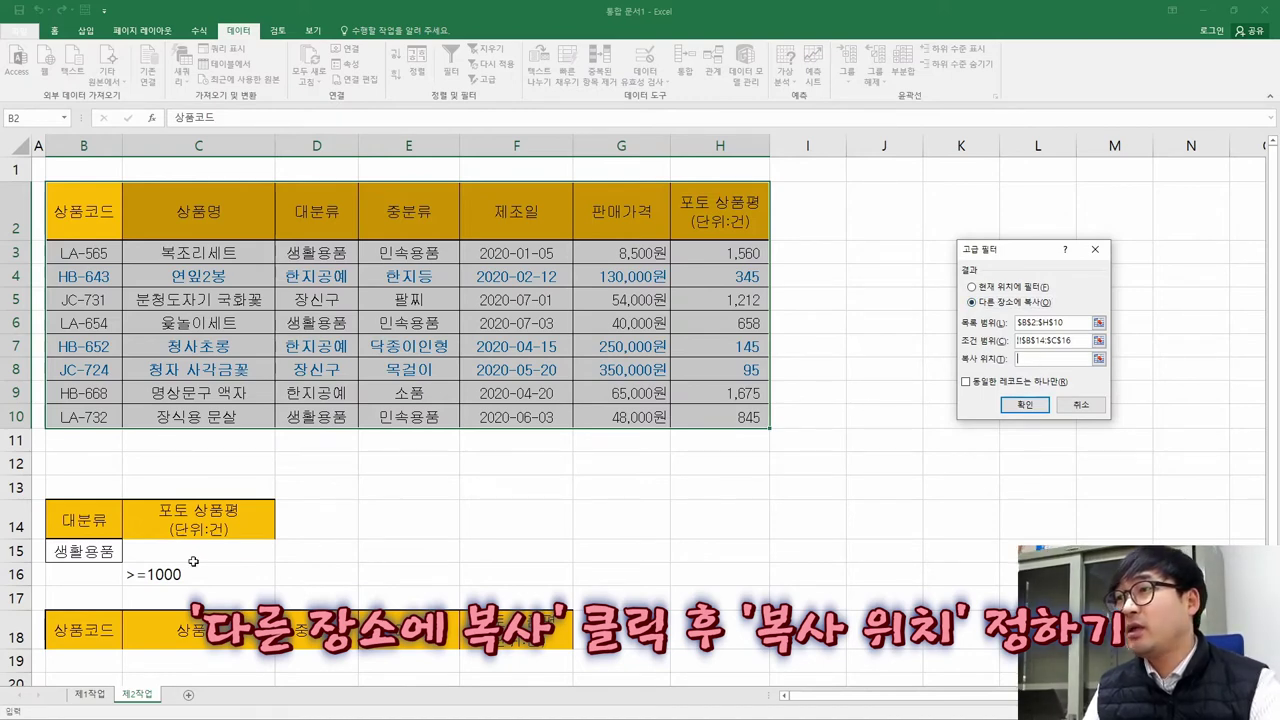
pyautogui.moveTo(77, 635); pyautogui.dragTo(497, 626)
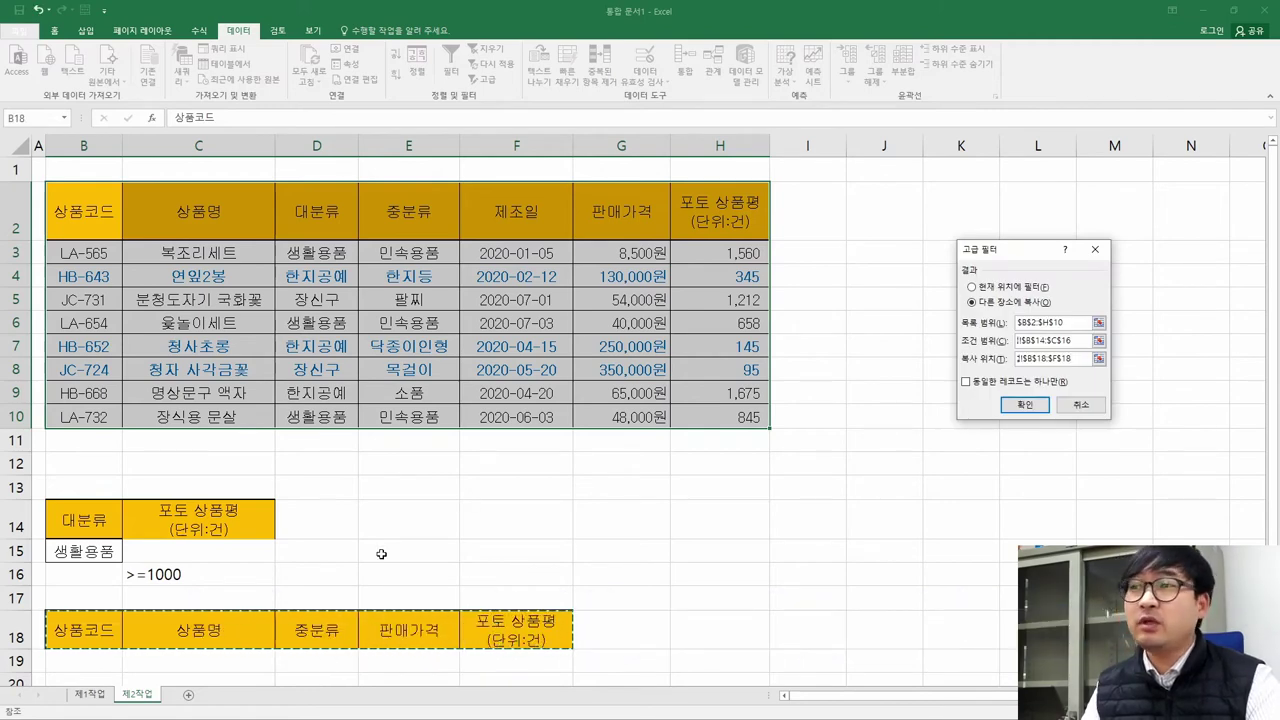
pyautogui.scroll(-2, 229, 643)
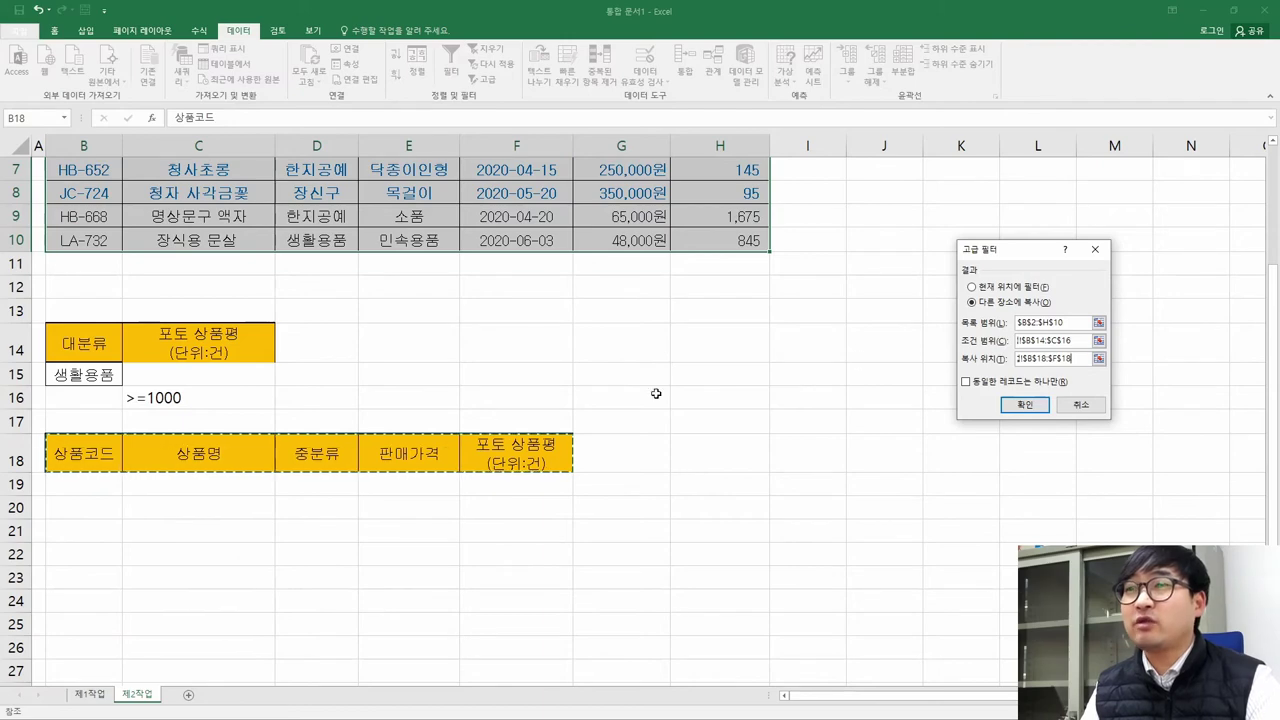
pyautogui.click(1024, 405)
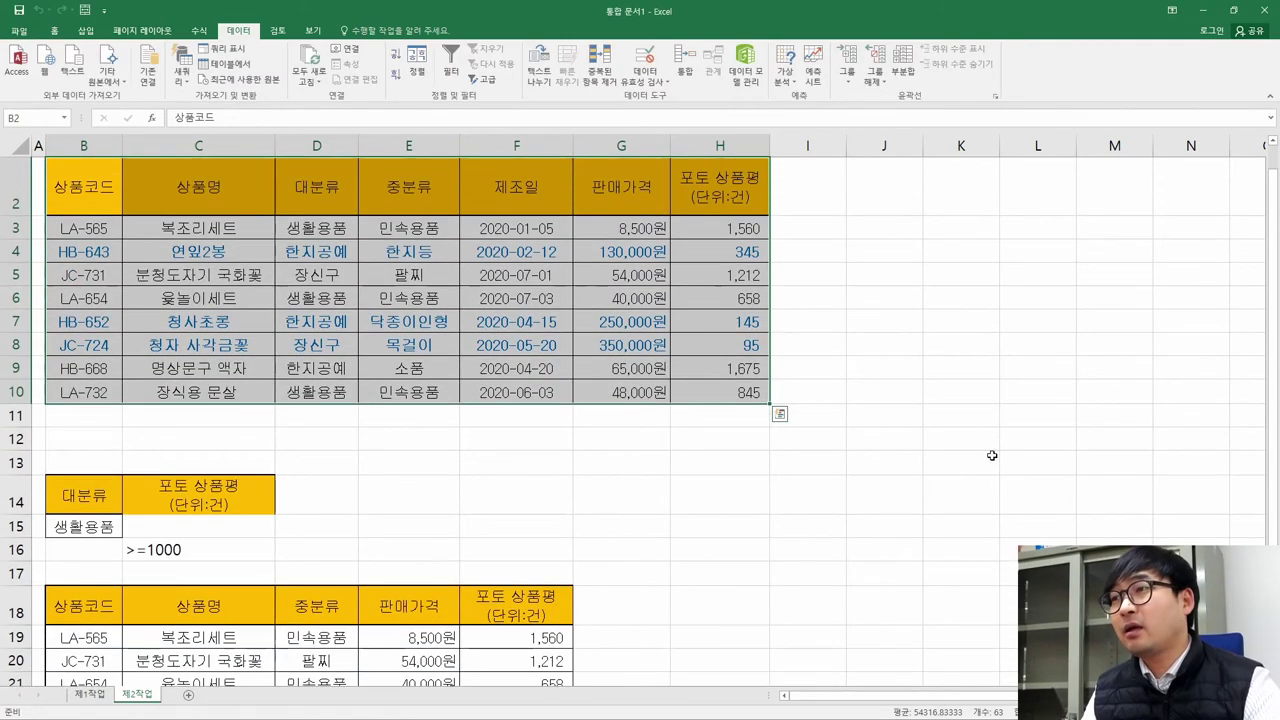
pyautogui.scroll(-2, 550, 511)
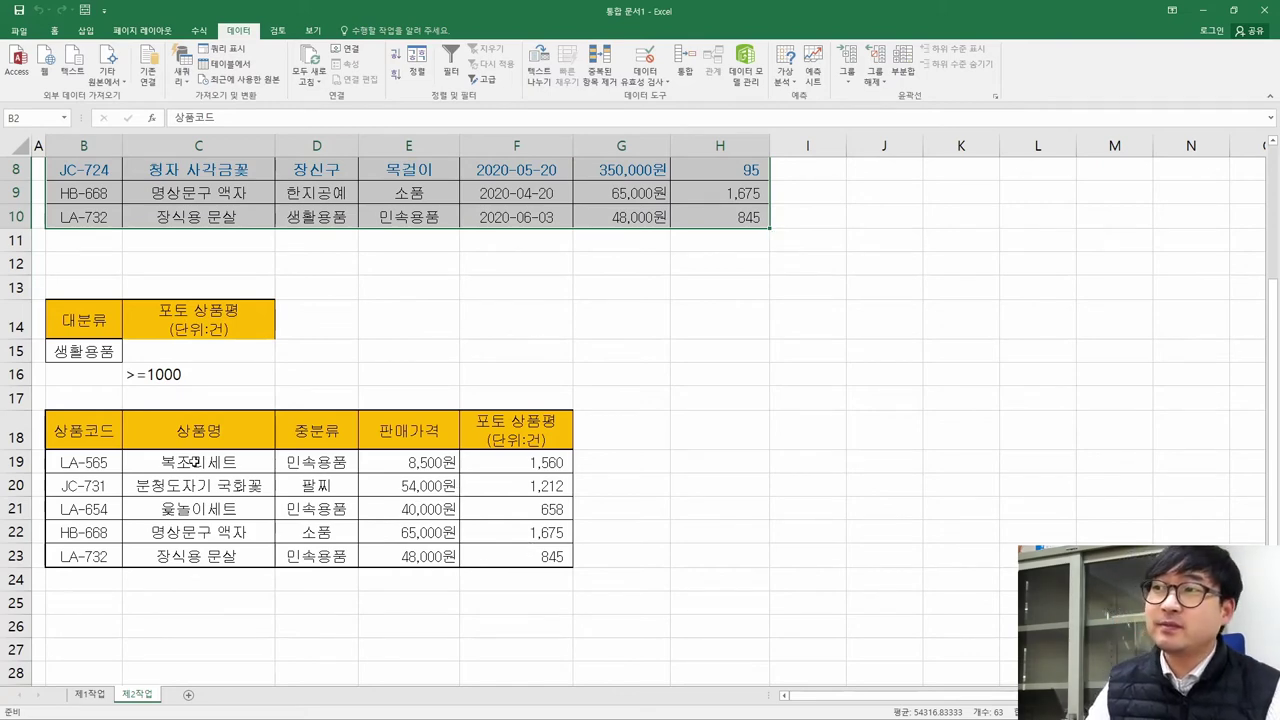
# Check the fill requirement under 표 서식 in the Acrobat Reader PDF, and set the filter results B18:F23 to no fill in Excel
pyautogui.hotkey('alt', 'Tab')
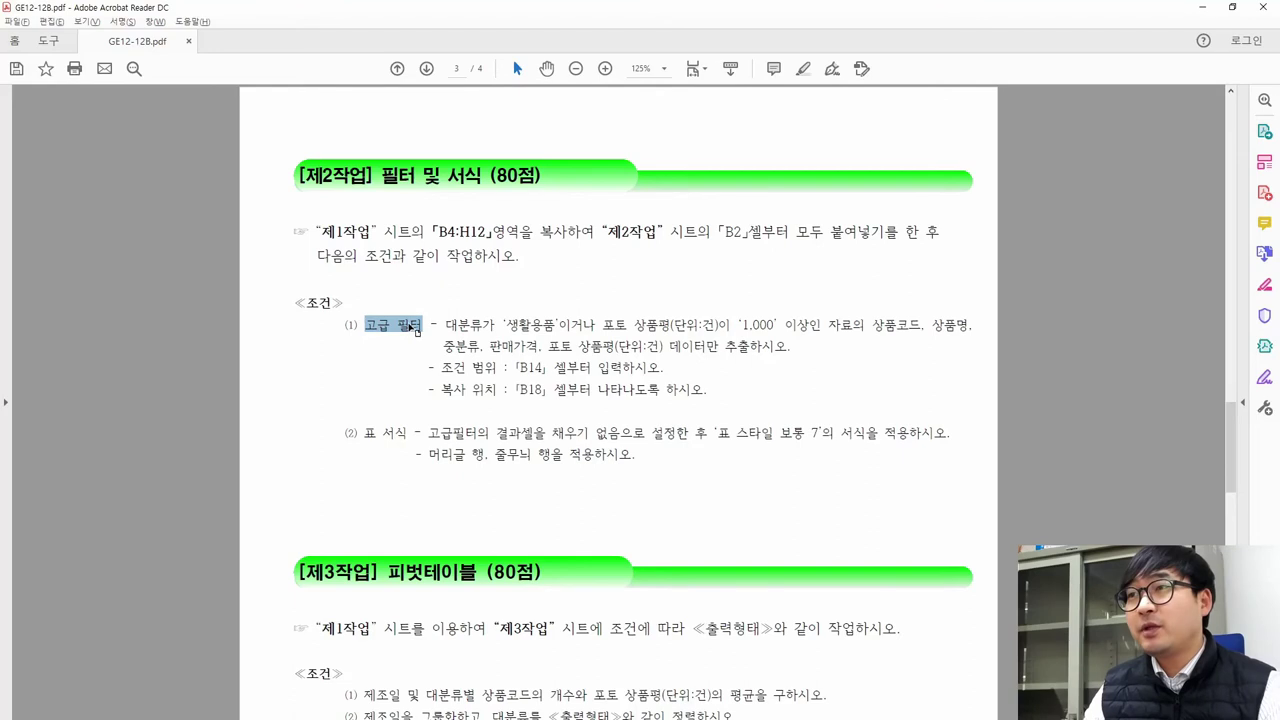
pyautogui.moveTo(361, 441); pyautogui.dragTo(709, 437)
pyautogui.click(458, 440)
pyautogui.hotkey('alt', 'Tab')
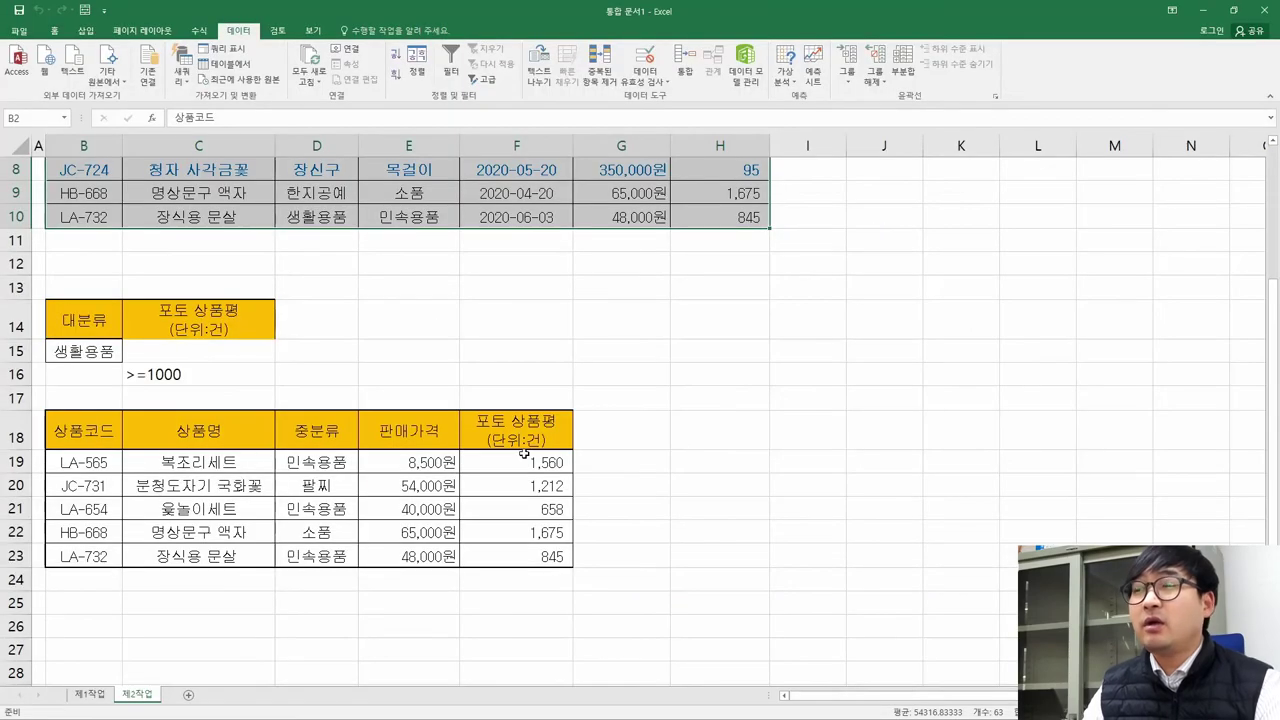
pyautogui.moveTo(84, 432); pyautogui.dragTo(501, 562)
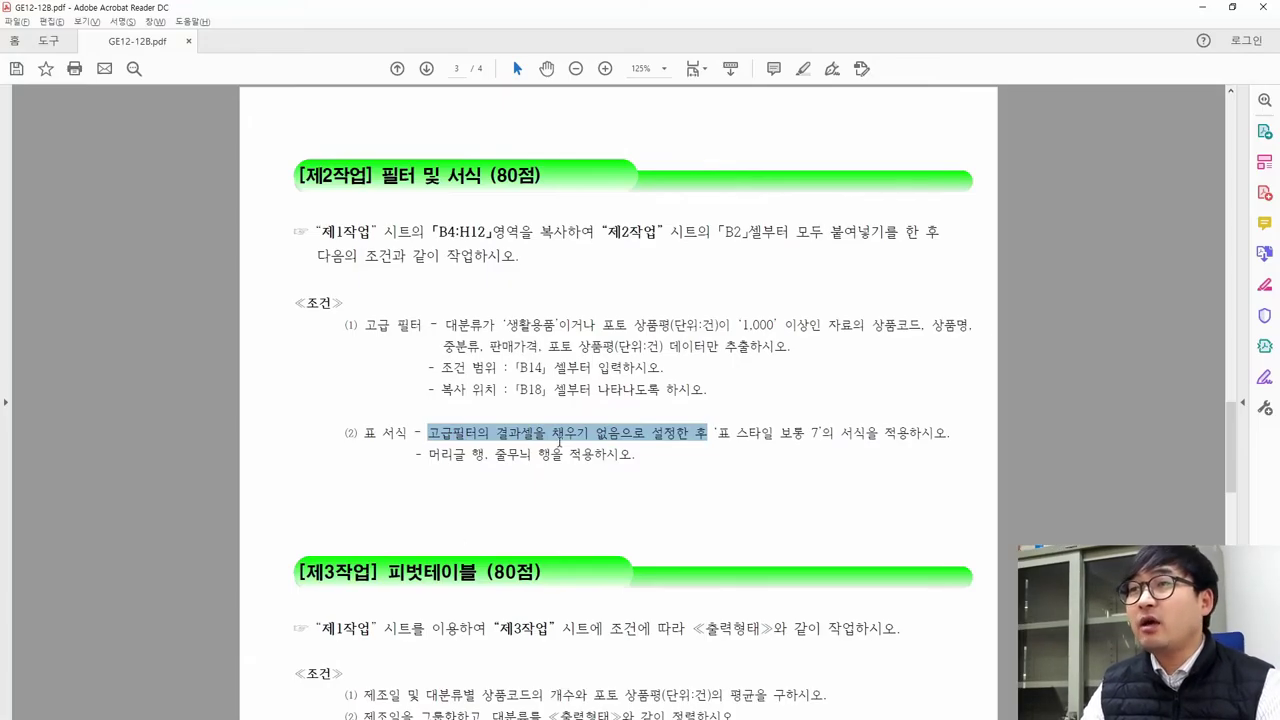
pyautogui.tripleClick(559, 437)
pyautogui.click(559, 433)
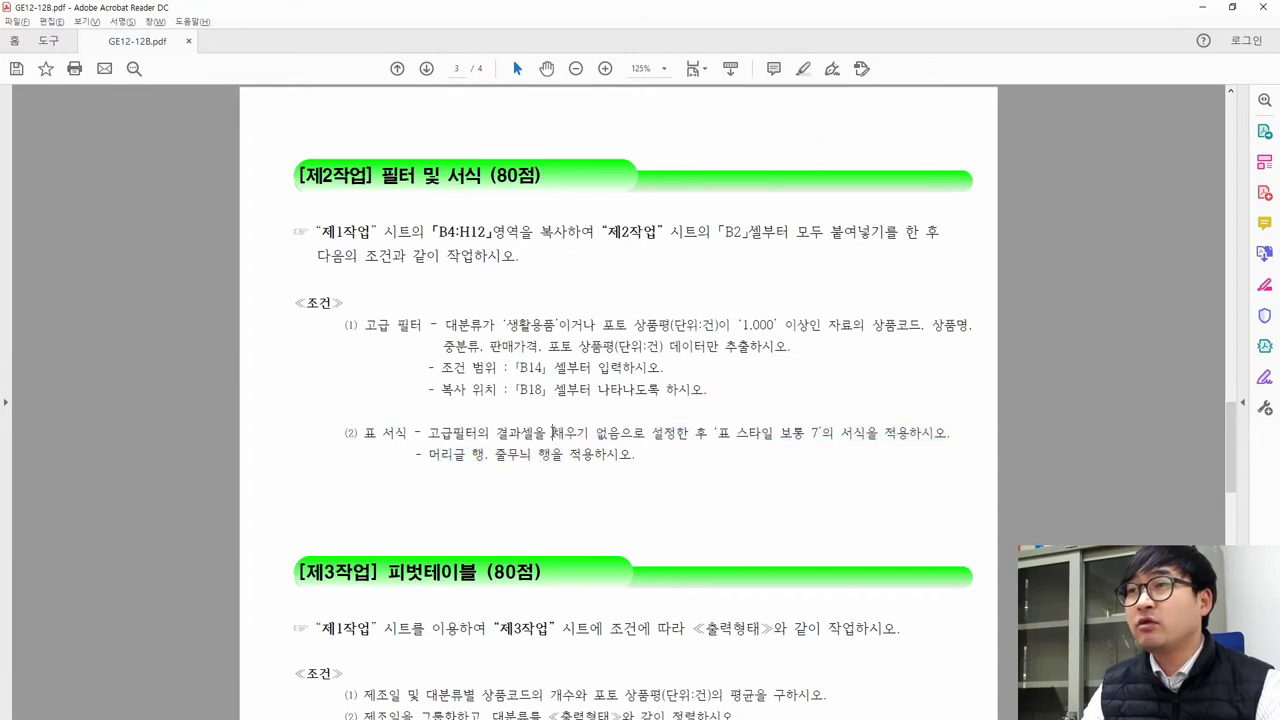
pyautogui.moveTo(553, 432); pyautogui.dragTo(615, 436)
pyautogui.hotkey('alt', 'Tab')
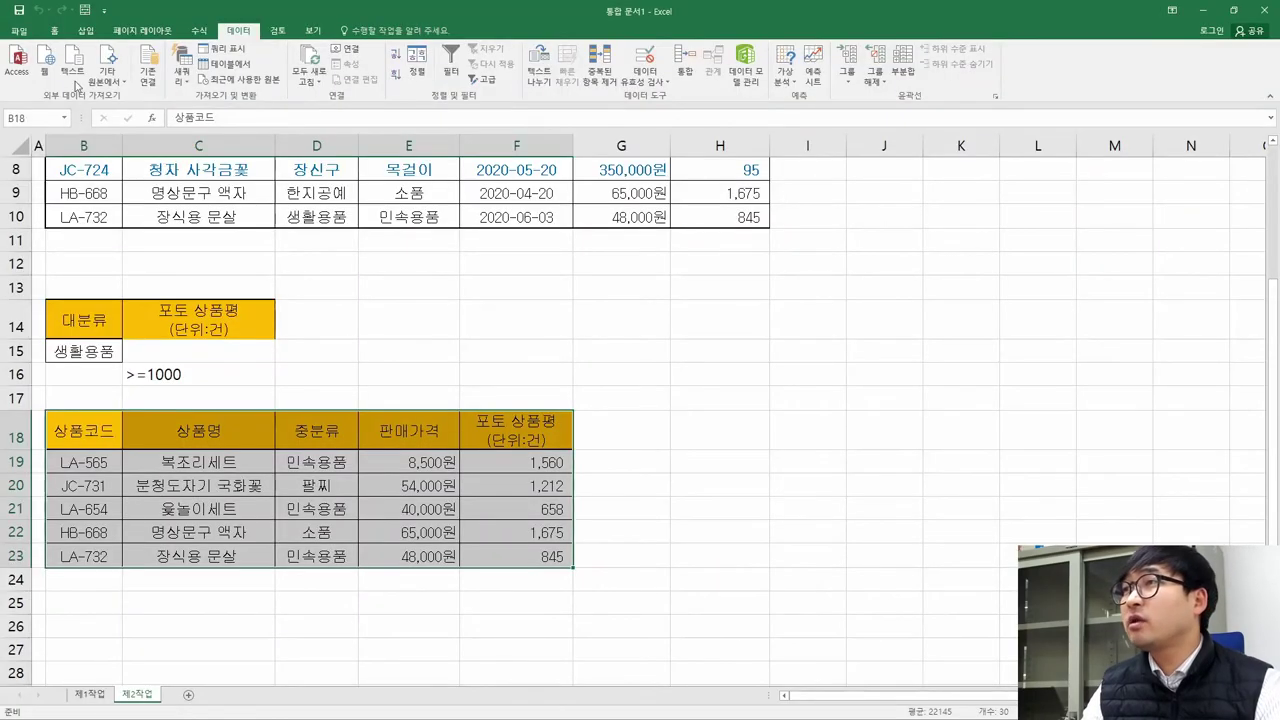
pyautogui.click(60, 34)
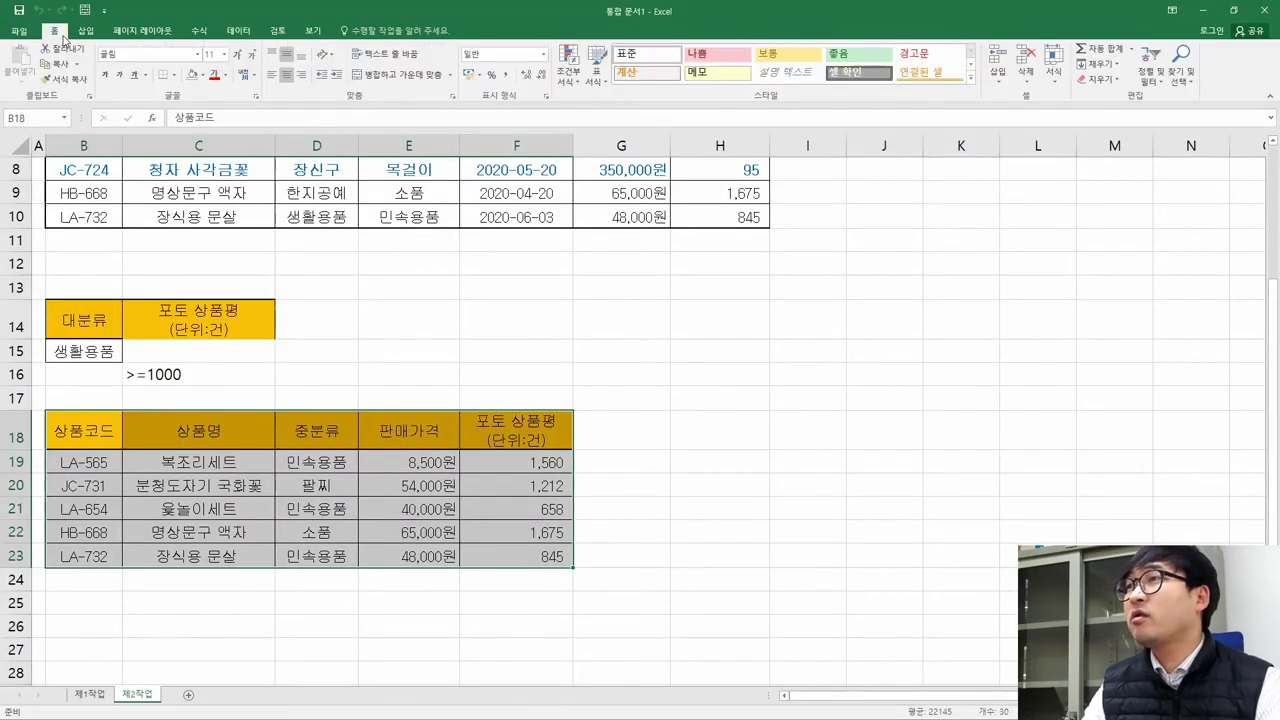
pyautogui.click(204, 75)
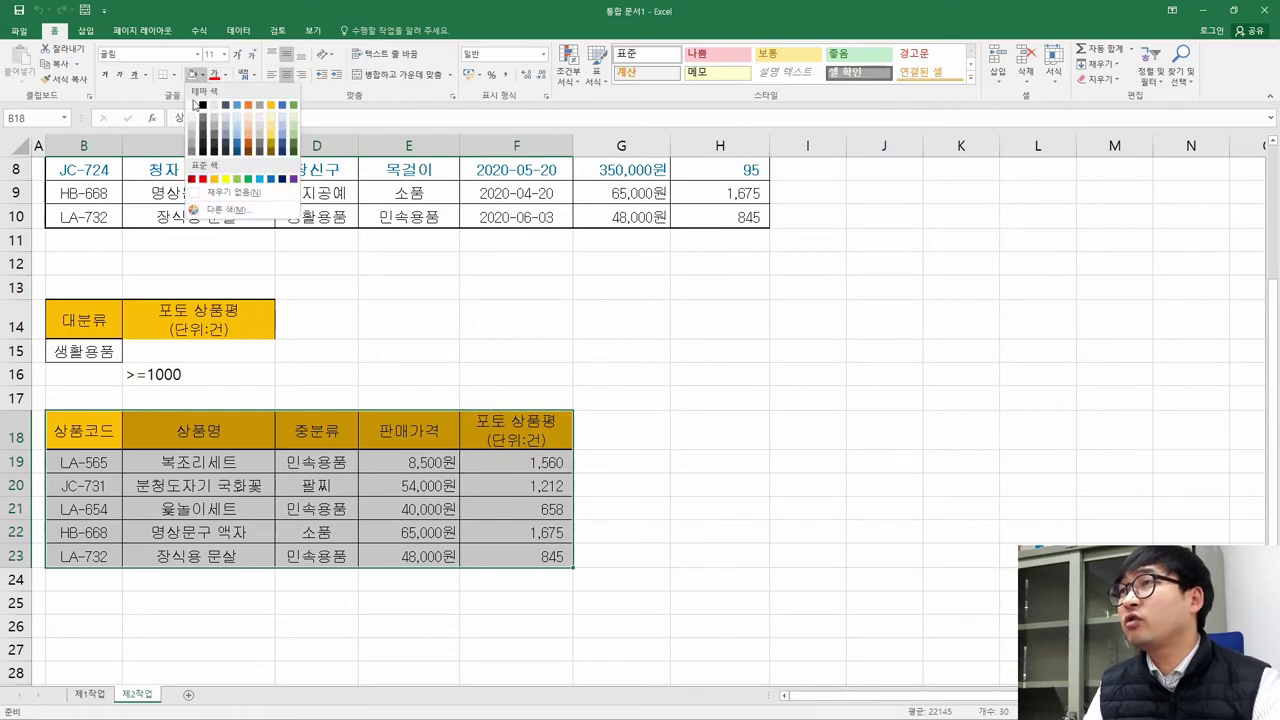
pyautogui.click(224, 197)
# Check the required table style in the Acrobat Reader PDF, and format B18:F23 in Excel as 표 스타일 보통 7 with headers included
pyautogui.hotkey('alt', 'Tab')
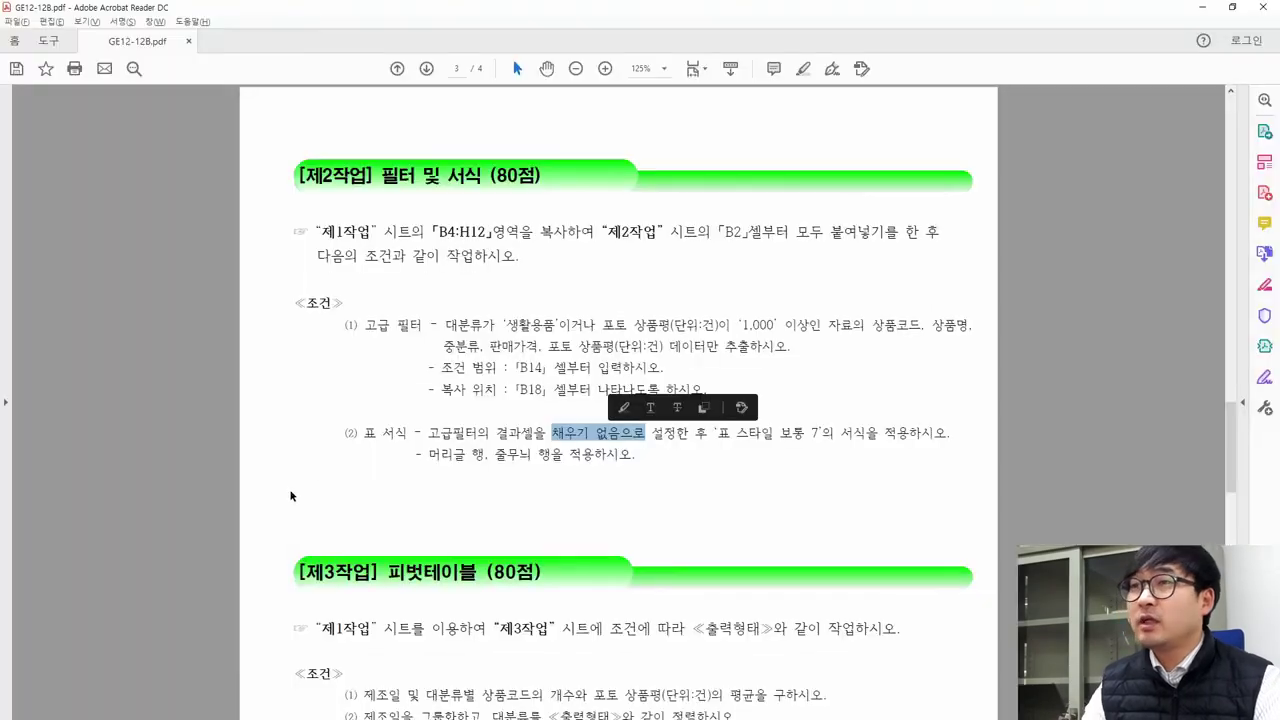
pyautogui.moveTo(716, 433); pyautogui.dragTo(946, 436)
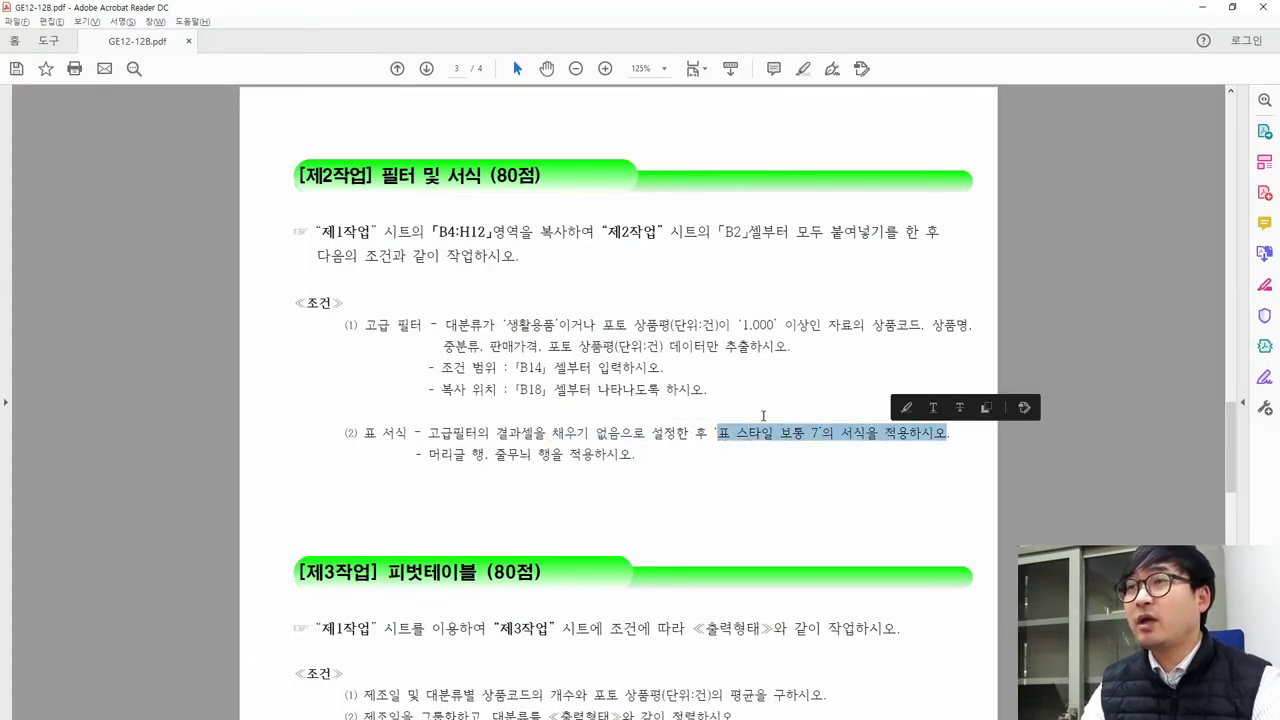
pyautogui.hotkey('alt', 'Tab')
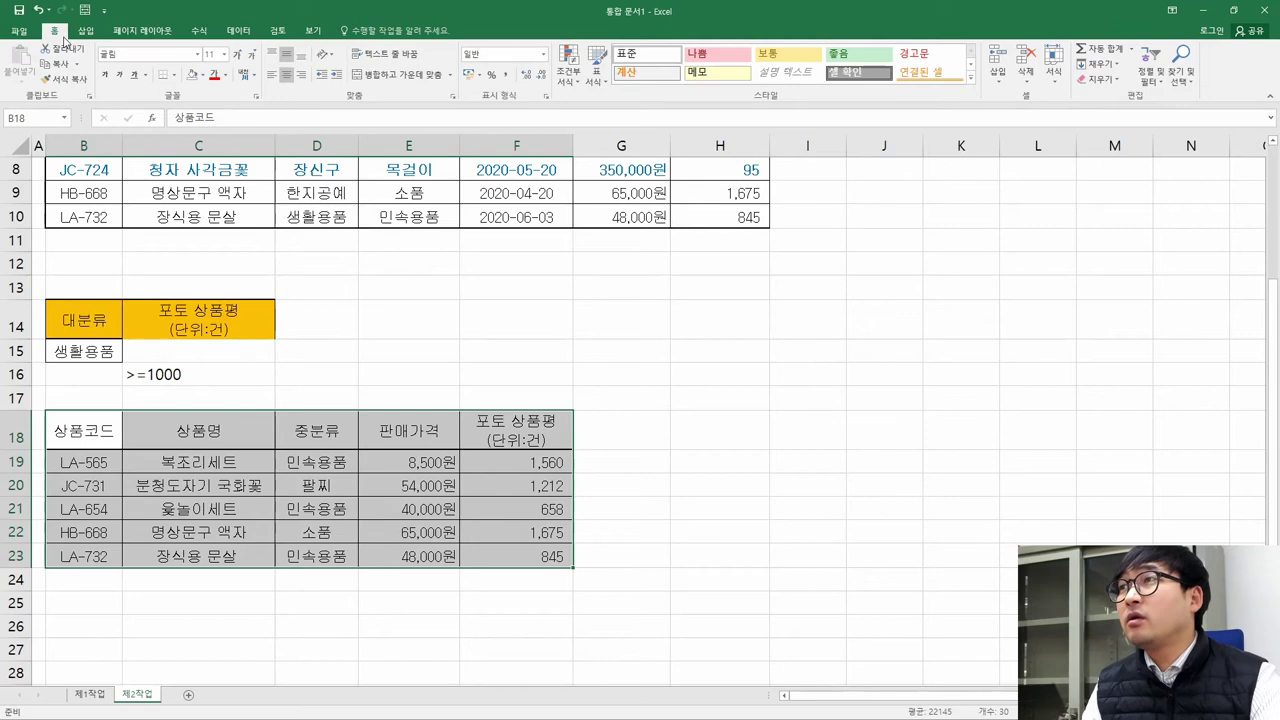
pyautogui.hotkey('ctrl', 'q')
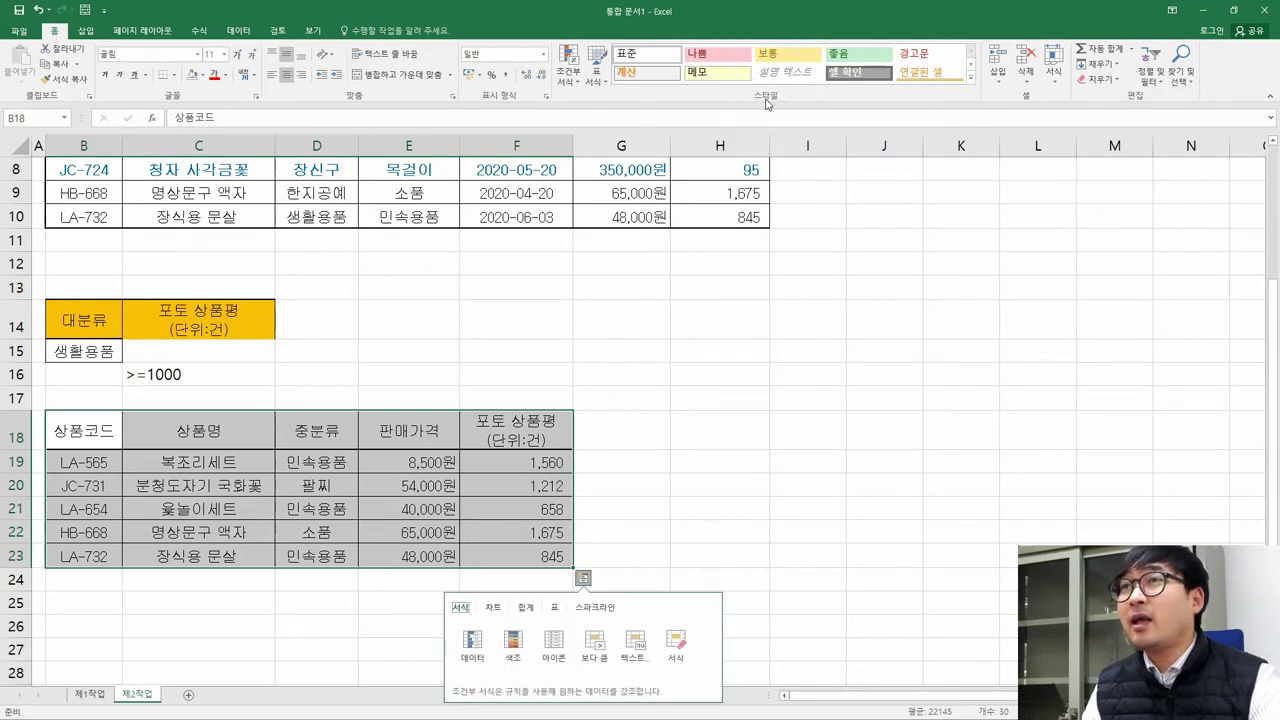
pyautogui.click(600, 86)
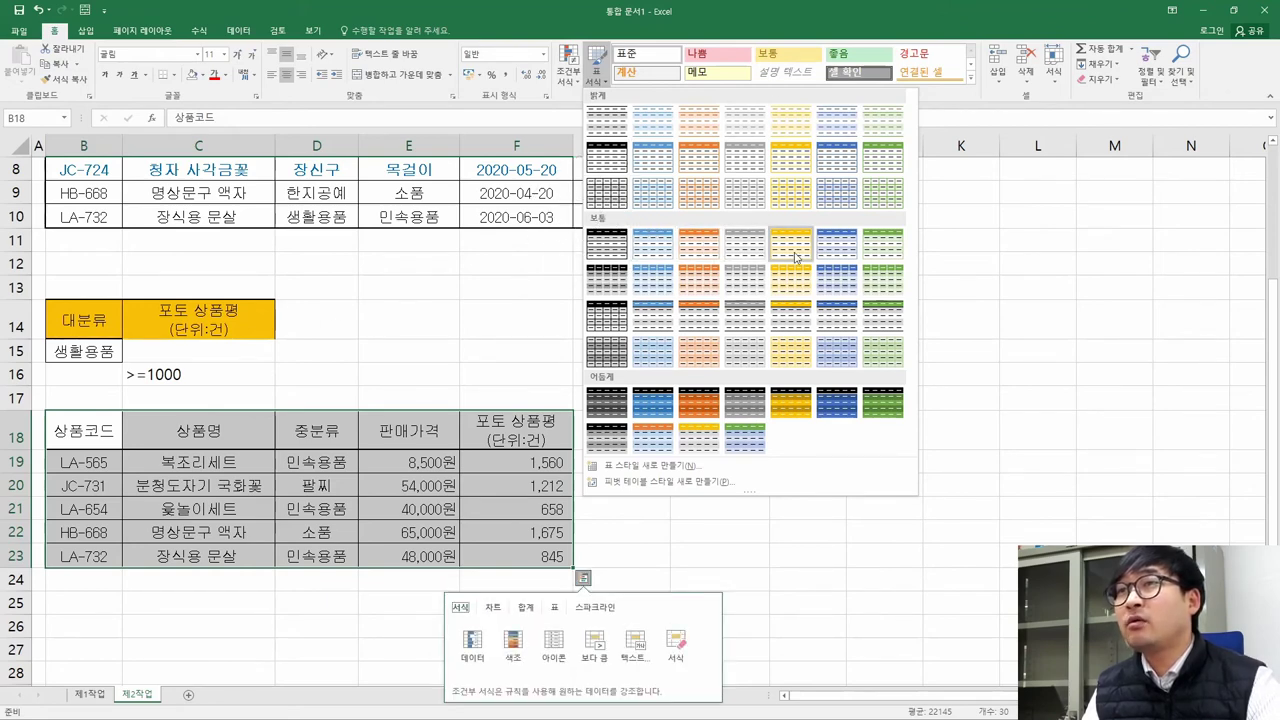
pyautogui.click(886, 258)
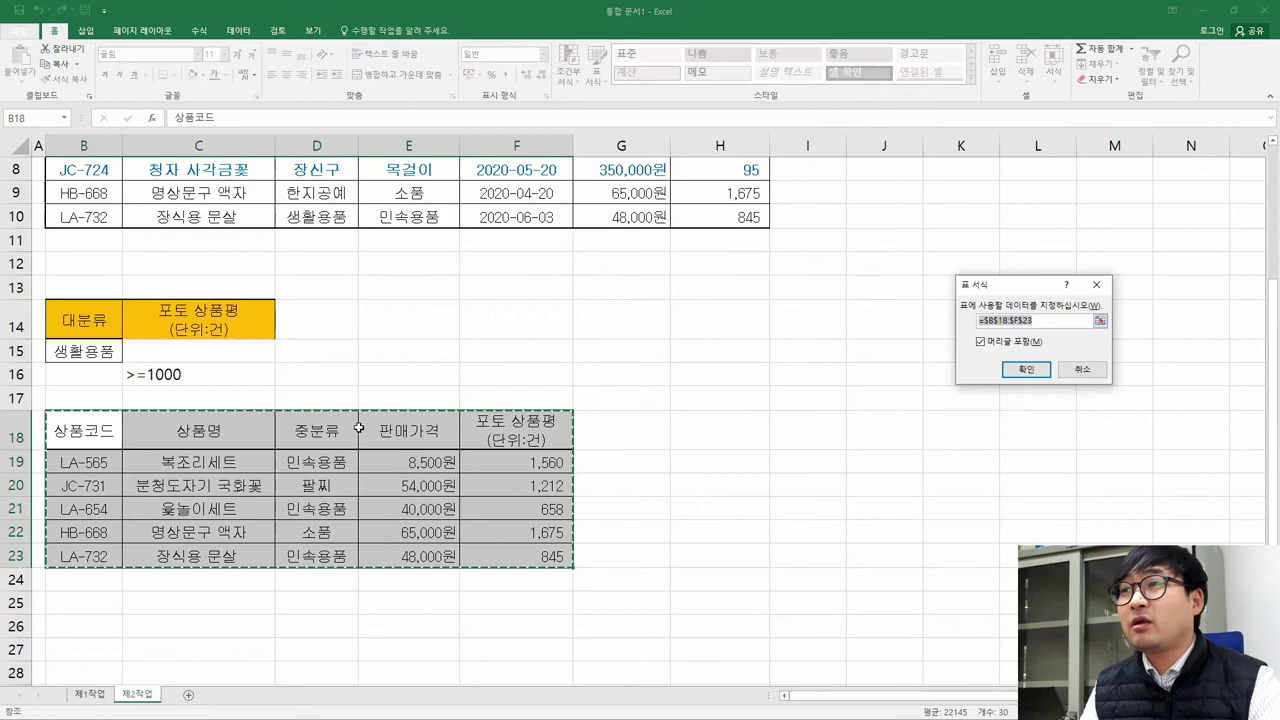
pyautogui.click(1027, 369)
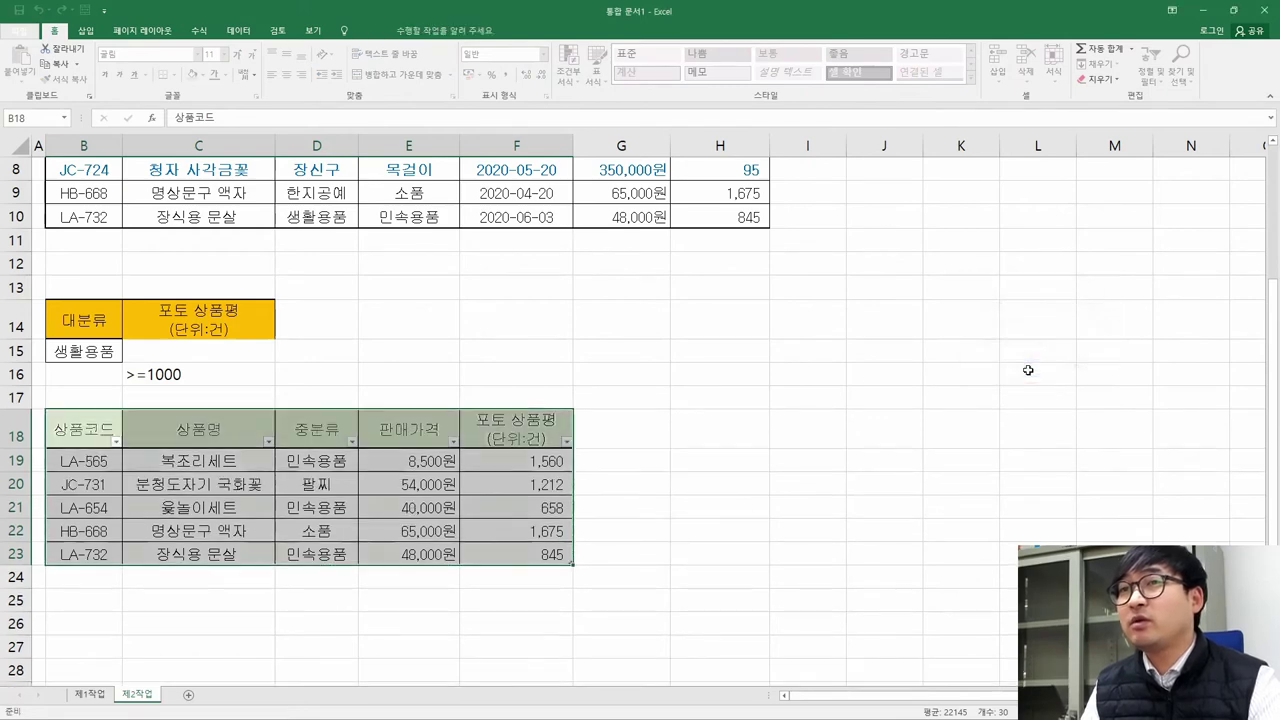
# Compare the 머리글 행 and 줄무늬 행 requirement in the Acrobat Reader PDF with the table's style options in Excel, and return to cell A1
pyautogui.hotkey('alt', 'Tab')
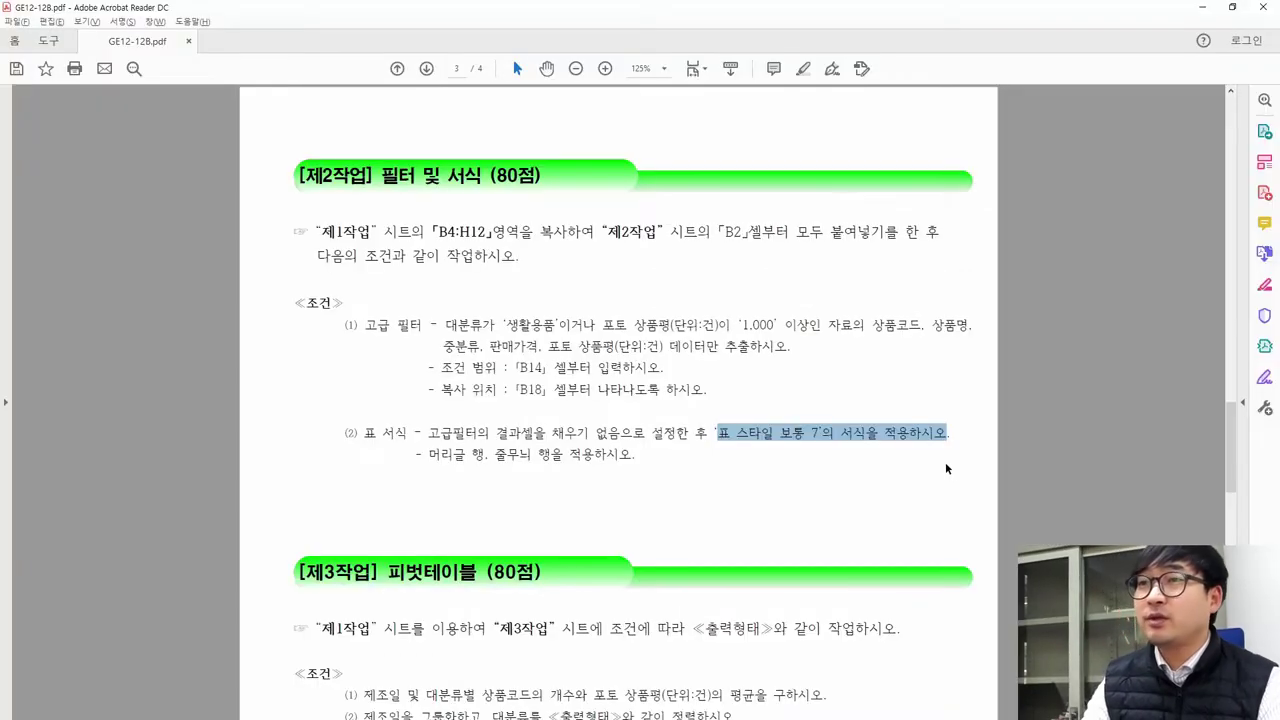
pyautogui.moveTo(430, 456); pyautogui.dragTo(600, 468)
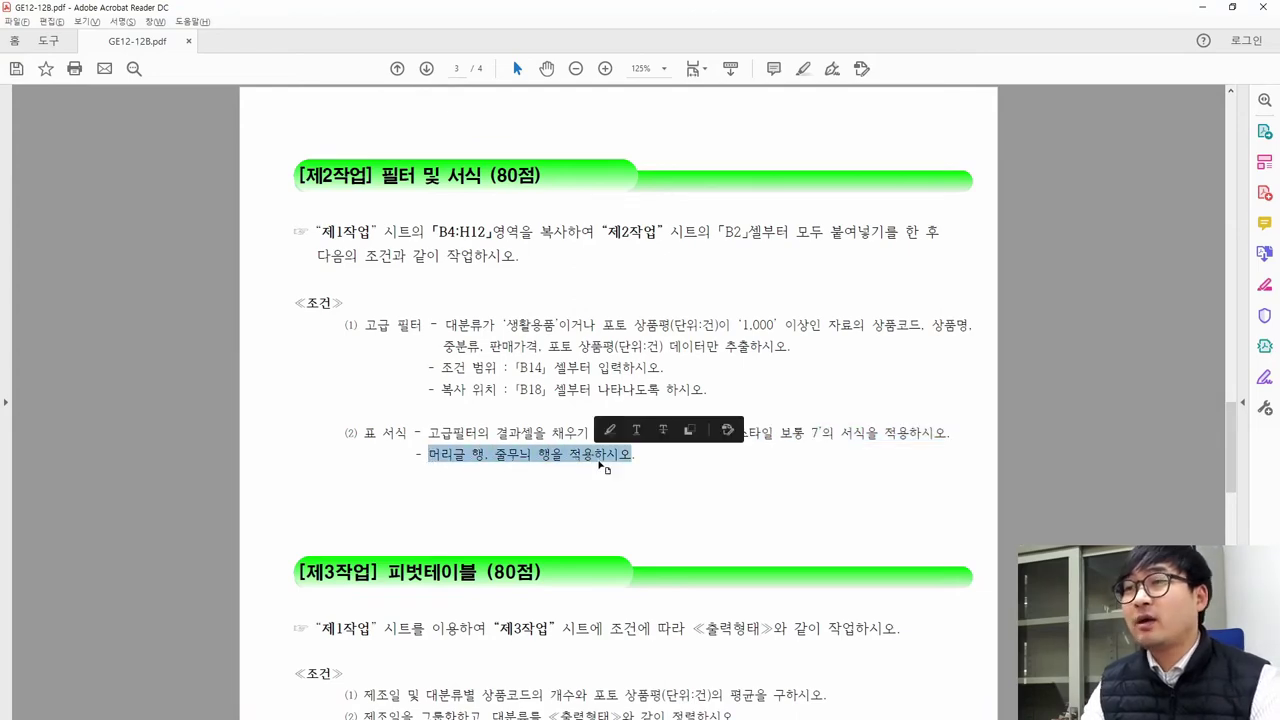
pyautogui.hotkey('alt', 'Tab')
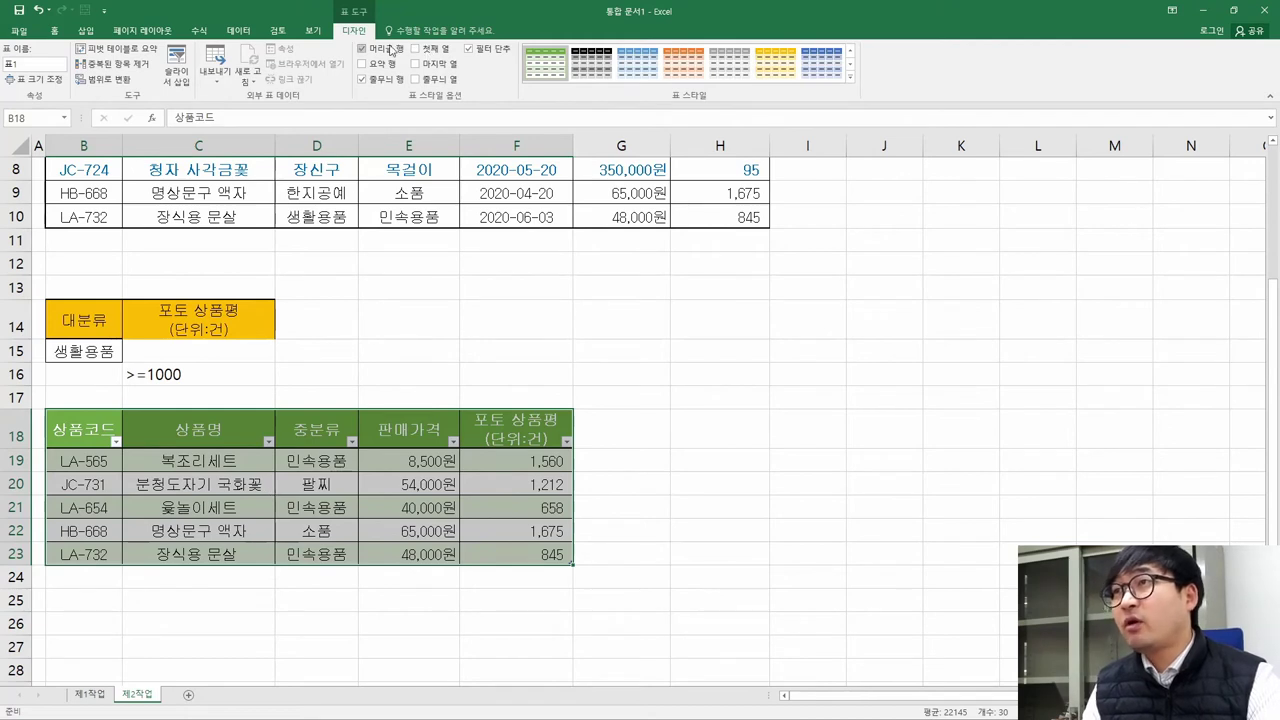
pyautogui.hotkey('ctrl', 'q')
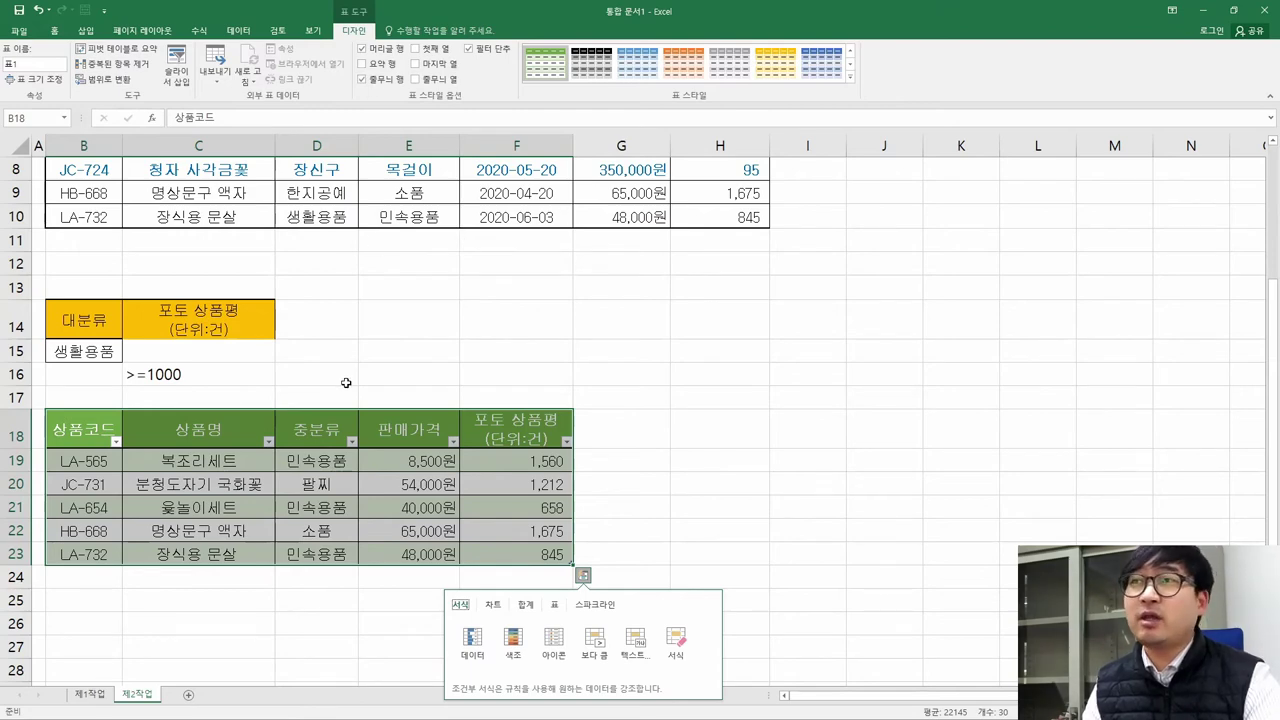
pyautogui.hotkey('alt', 'Tab')
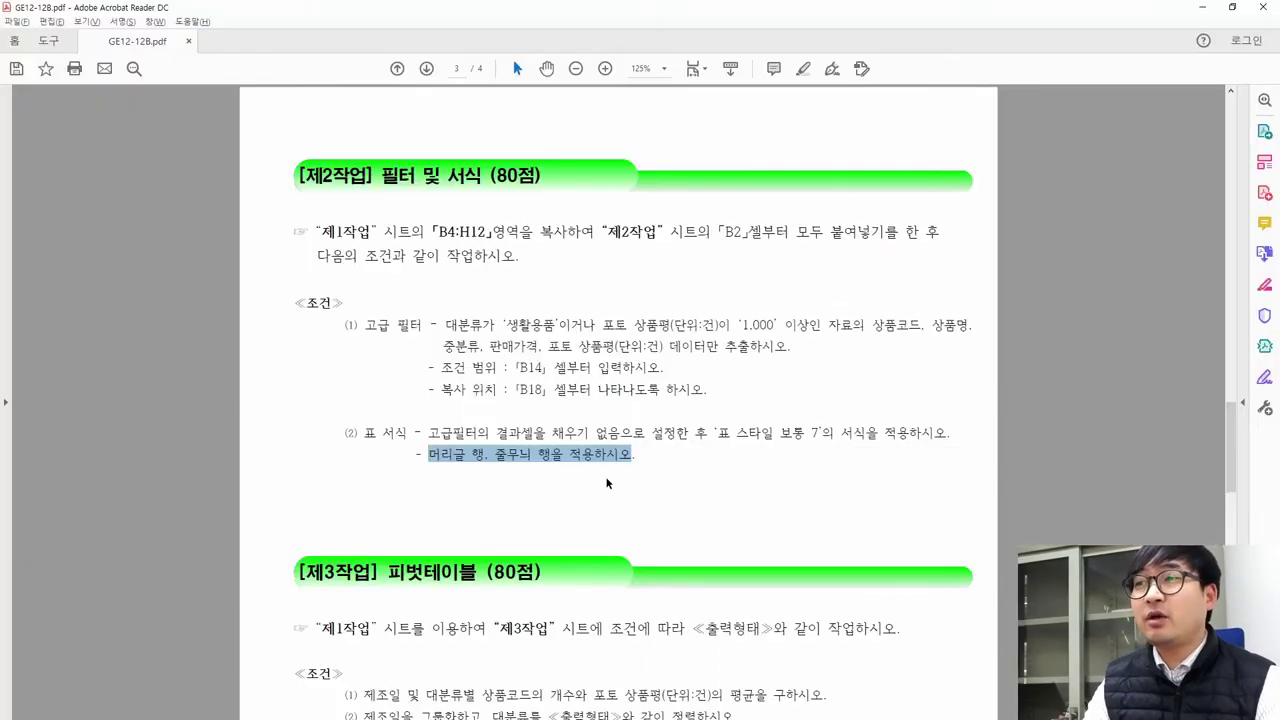
pyautogui.hotkey('alt', 'Tab')
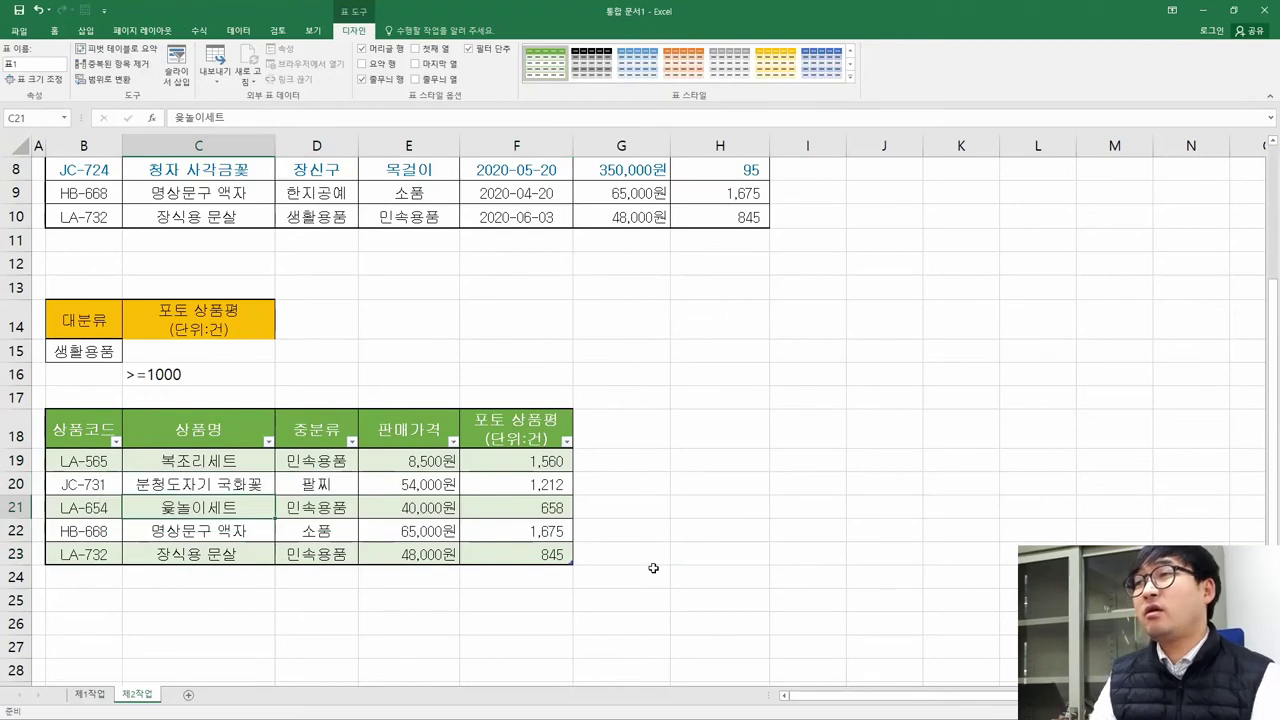
pyautogui.hotkey('ctrl', 'Home')
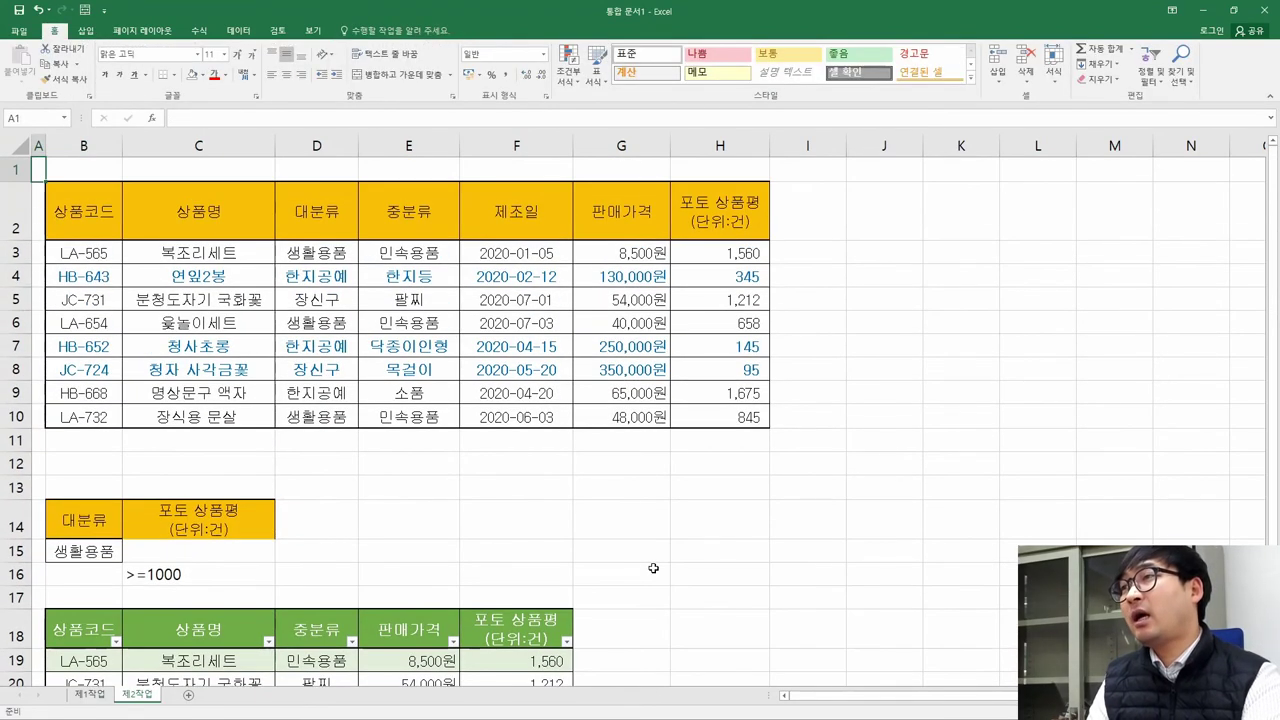
# Examine the 제3작업 pivot table conditions and output form on page 3 of the GE12-12B PDF in Acrobat Reader
pyautogui.hotkey('alt', 'Tab')
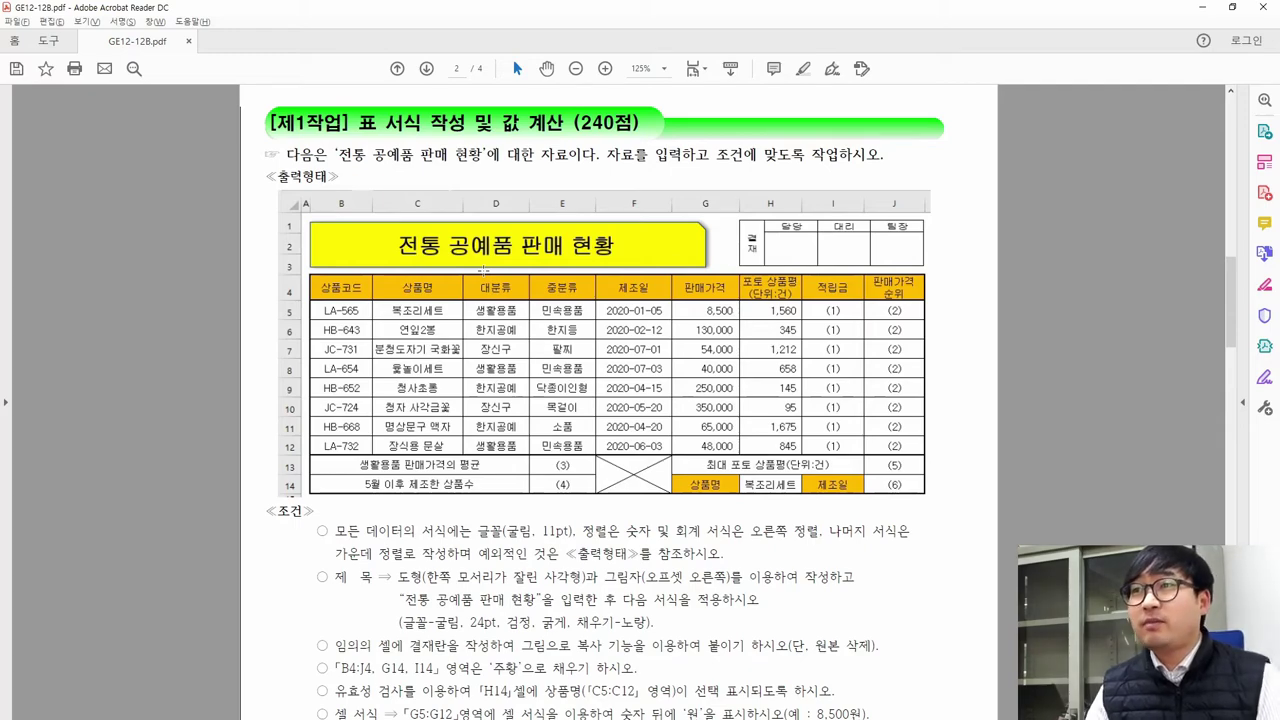
pyautogui.scroll(-15, 510, 320)
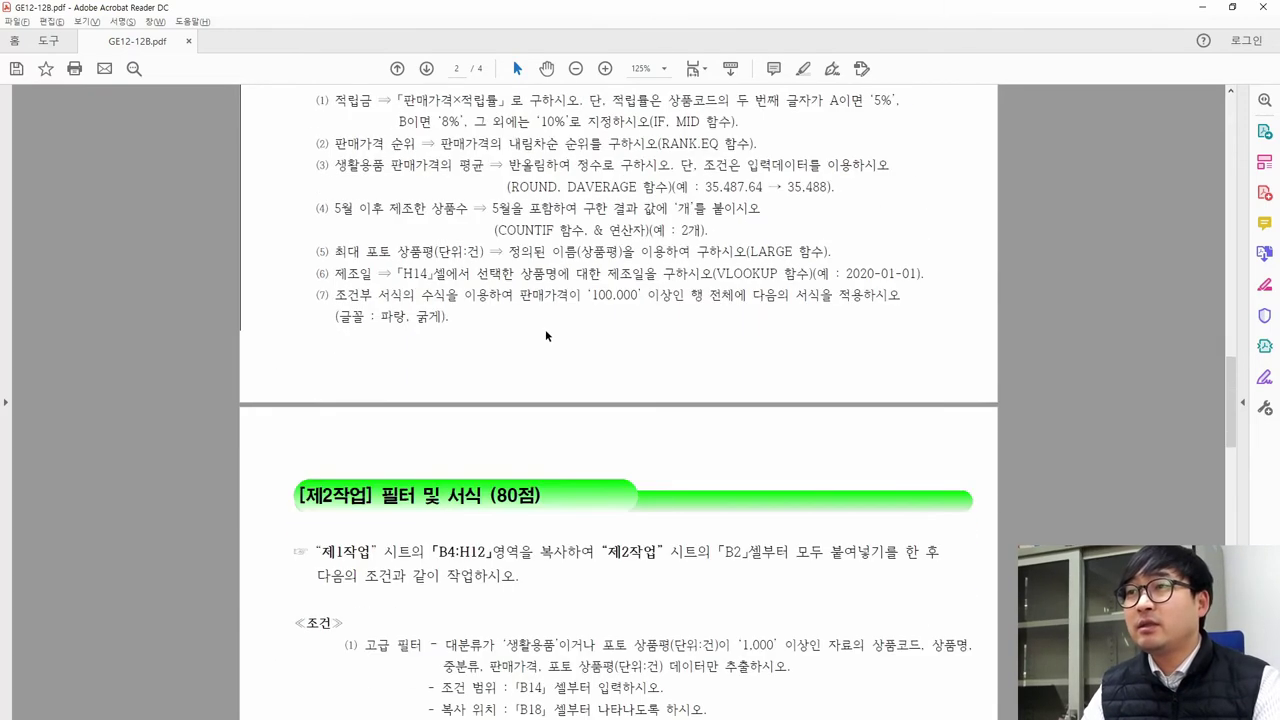
pyautogui.scroll(-4, 537, 369)
pyautogui.moveTo(386, 297); pyautogui.dragTo(541, 316)
pyautogui.scroll(-3, 490, 320)
pyautogui.click(477, 295)
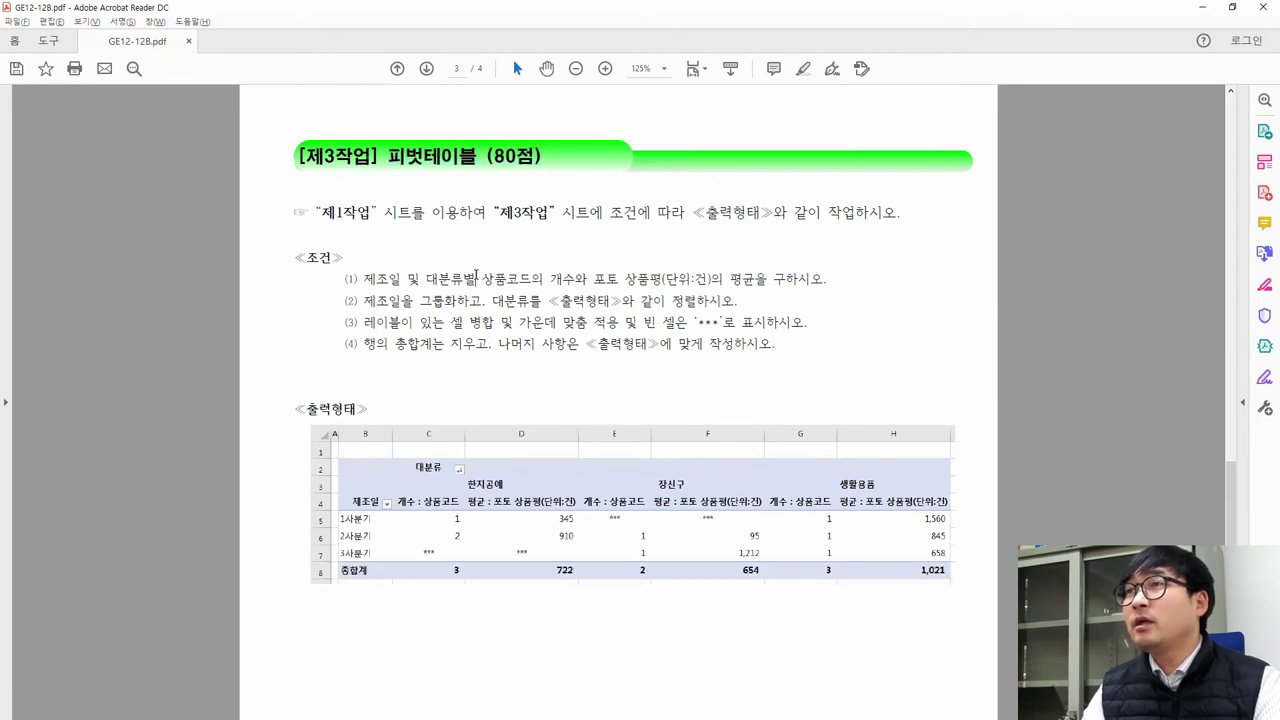
pyautogui.scroll(-1, 476, 274)
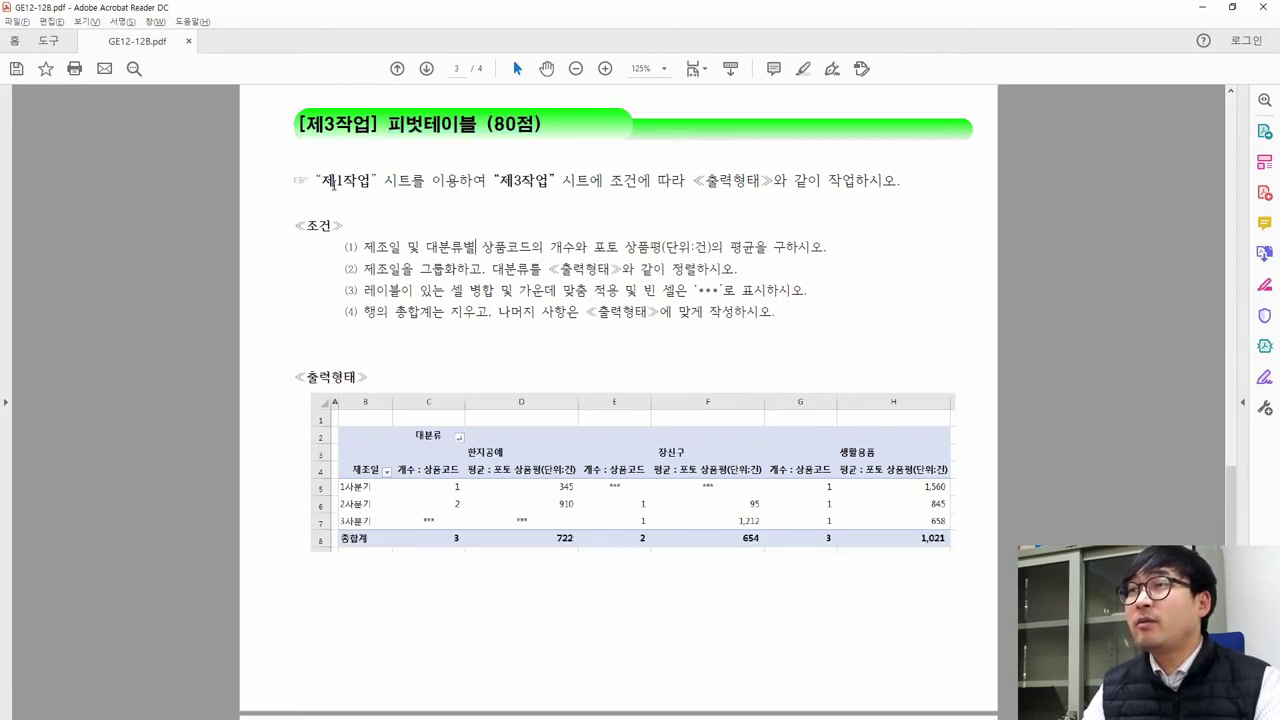
pyautogui.moveTo(321, 180)
pyautogui.mouseDown()
pyautogui.moveTo(710, 182)
pyautogui.moveTo(318, 181)
pyautogui.mouseUp()
# Switch to Excel and add a new worksheet named 제3작업 after the 제2작업 sheet
pyautogui.hotkey('alt', 'Tab')
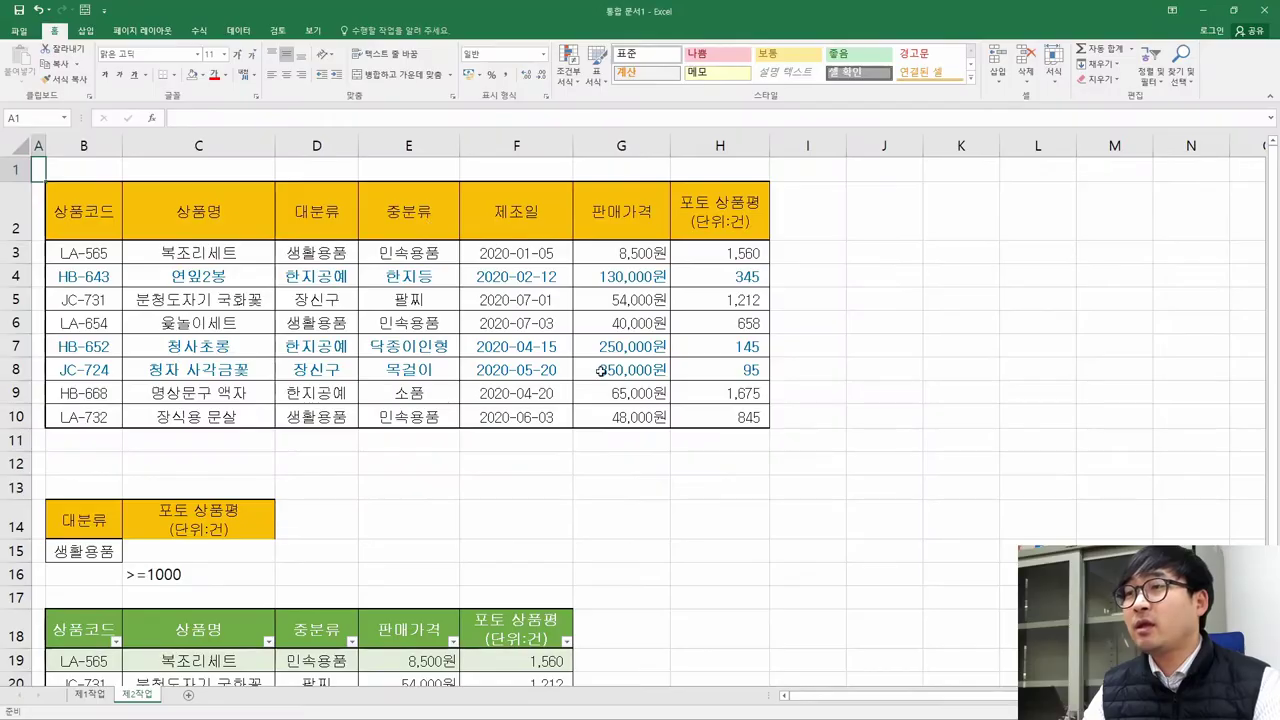
pyautogui.click(189, 698)
pyautogui.doubleClick(180, 695)
pyautogui.write('제3작업')
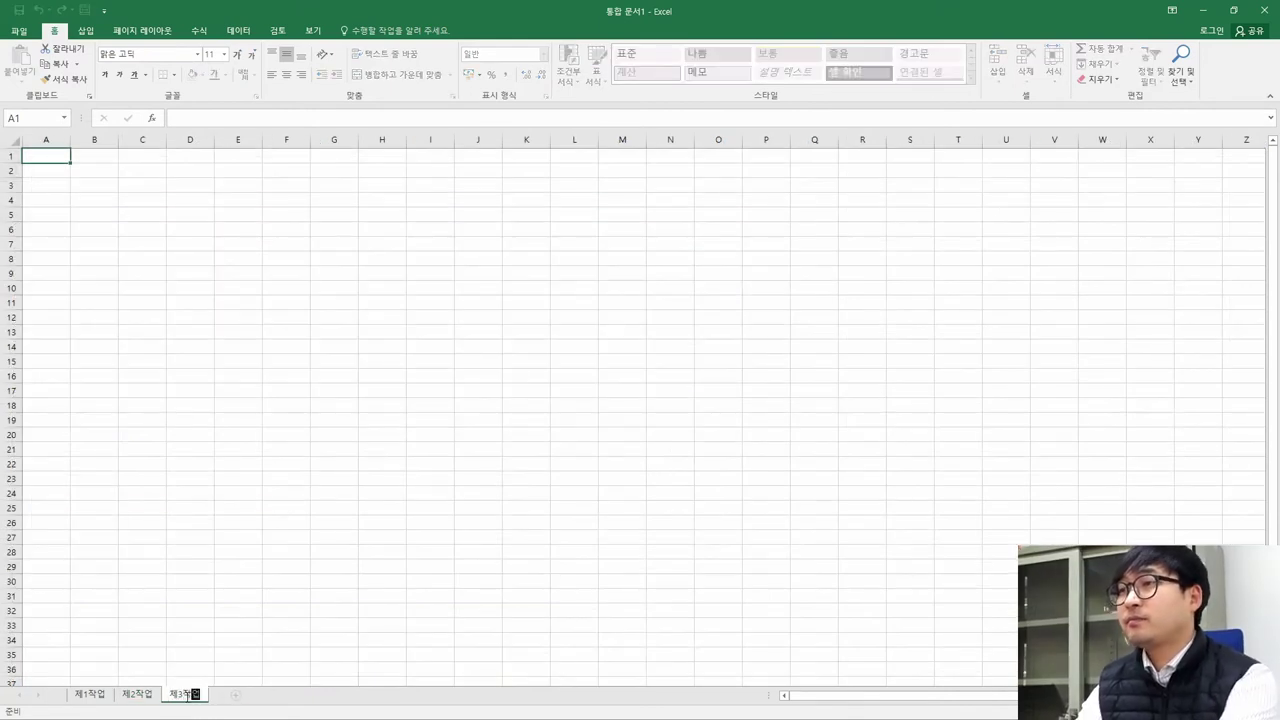
pyautogui.press('Return')
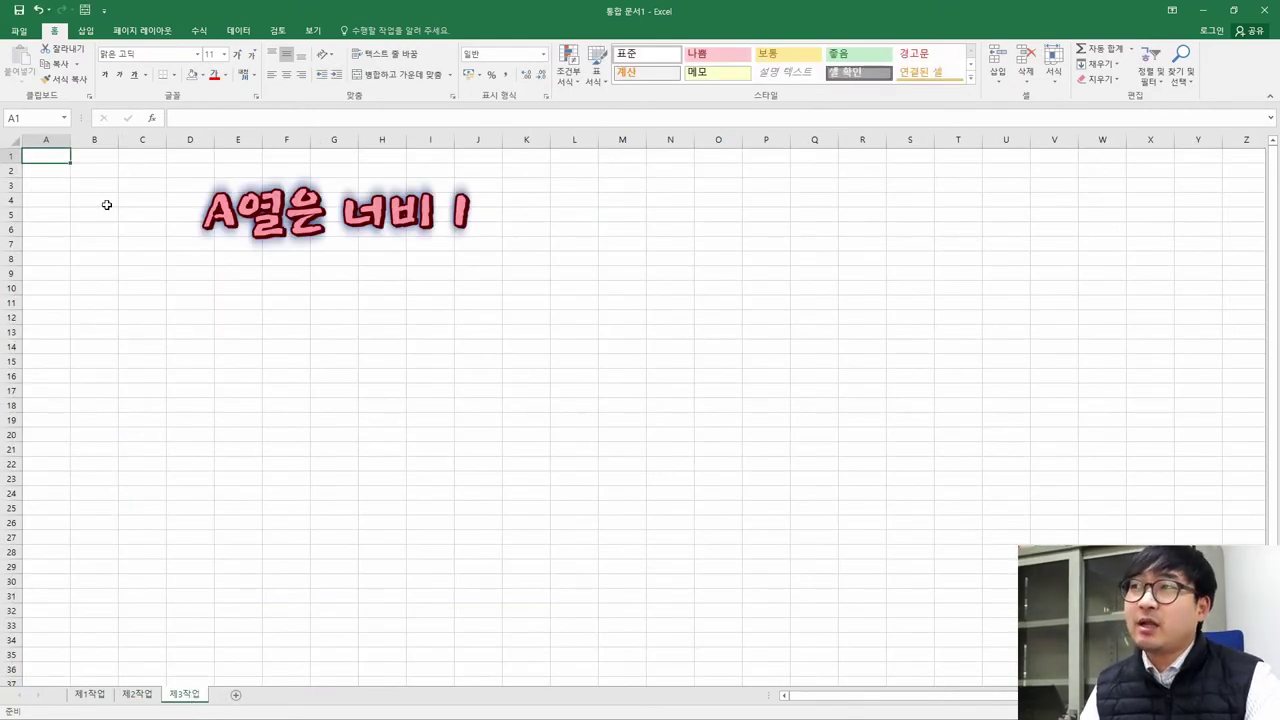
# Set column A's width to 1 on the 제3작업 sheet, select cell B3, and return to the pivot table instructions in Acrobat Reader
pyautogui.rightClick(48, 141)
pyautogui.click(95, 298)
pyautogui.write('1')
pyautogui.press('Return')
pyautogui.click(60, 185)
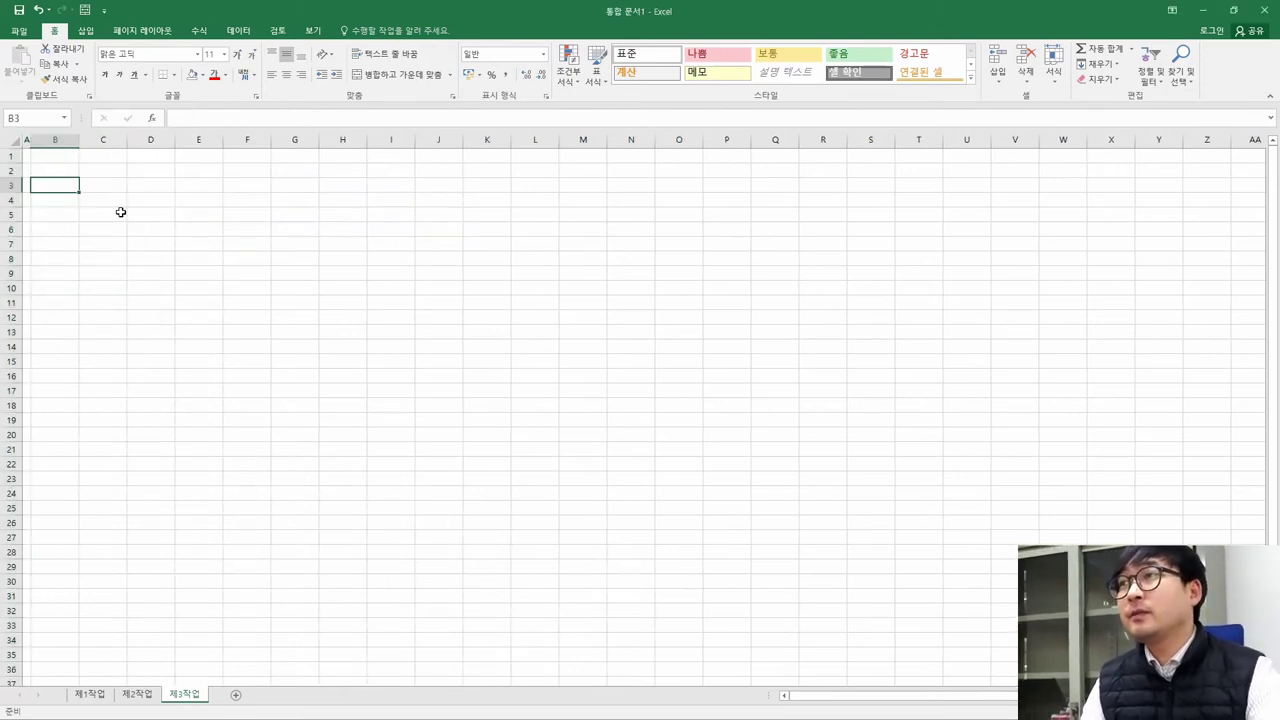
pyautogui.hotkey('alt', 'Tab')
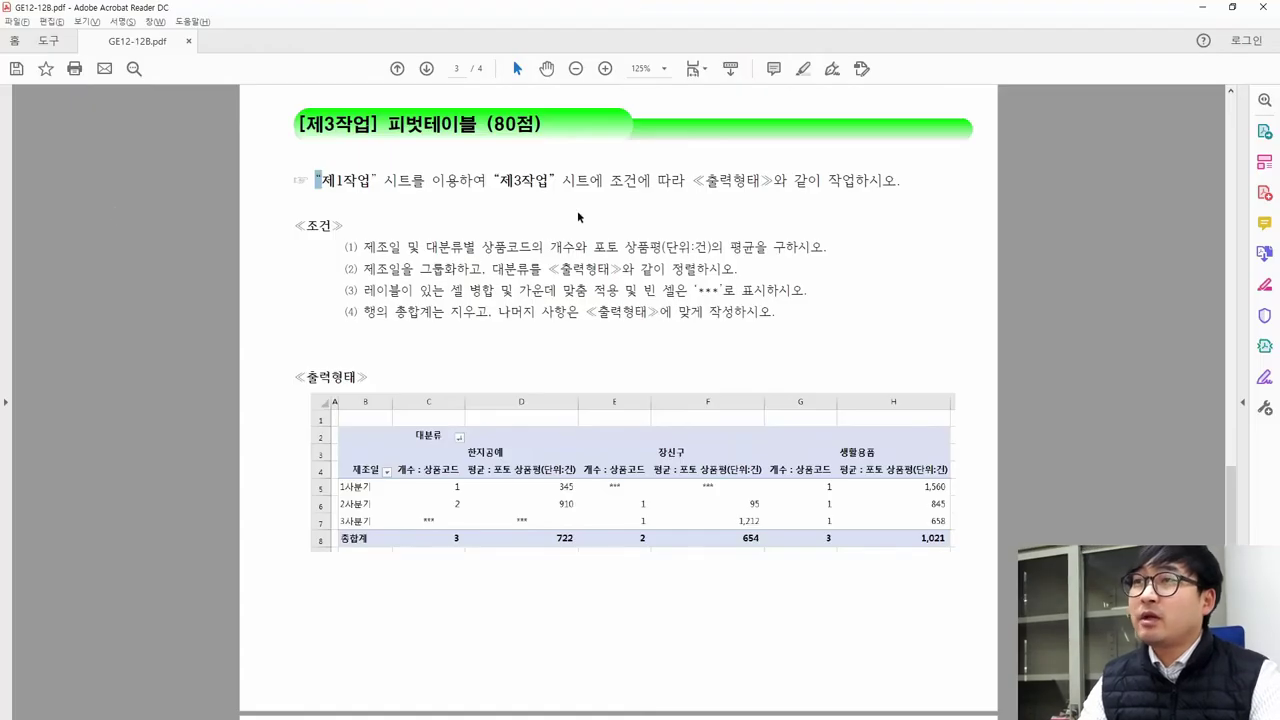
# Check the 제3작업 instructions in the PDF, then start inserting a pivot table at cell B2 of Excel's 제3작업 sheet
pyautogui.moveTo(566, 180); pyautogui.dragTo(808, 187)
pyautogui.click(827, 180)
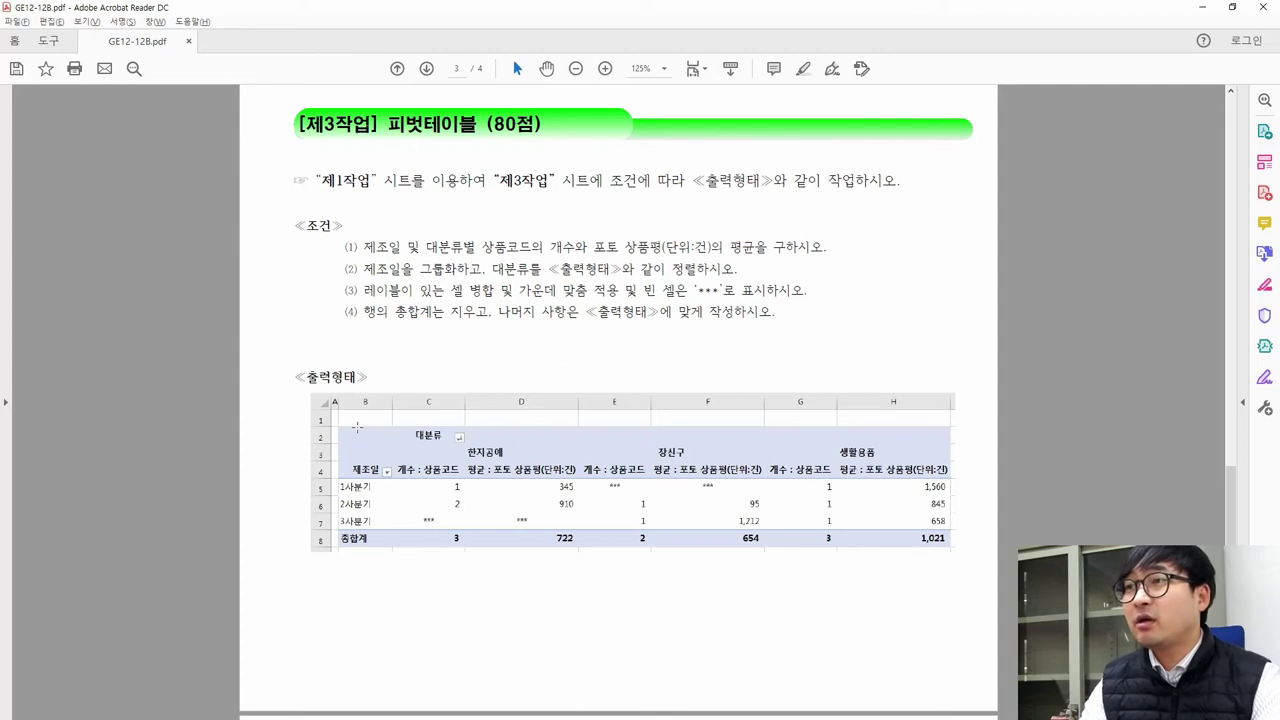
pyautogui.moveTo(333, 425); pyautogui.dragTo(401, 447)
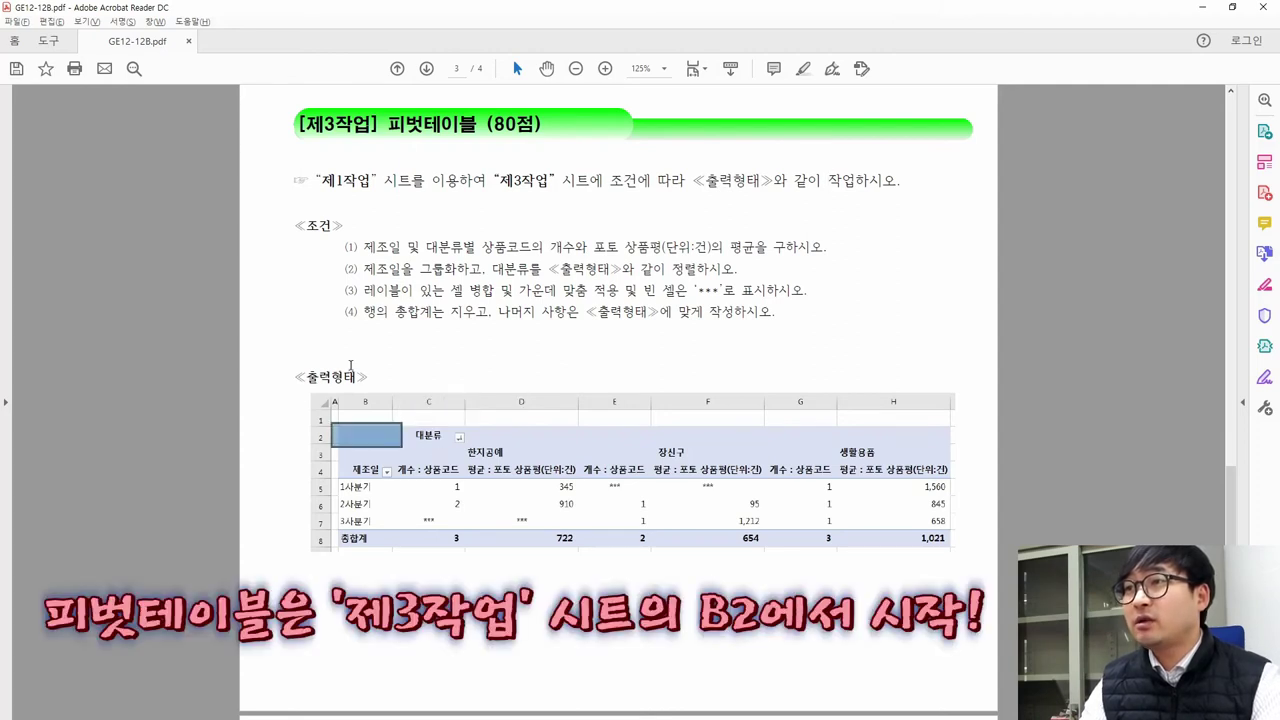
pyautogui.click(367, 446)
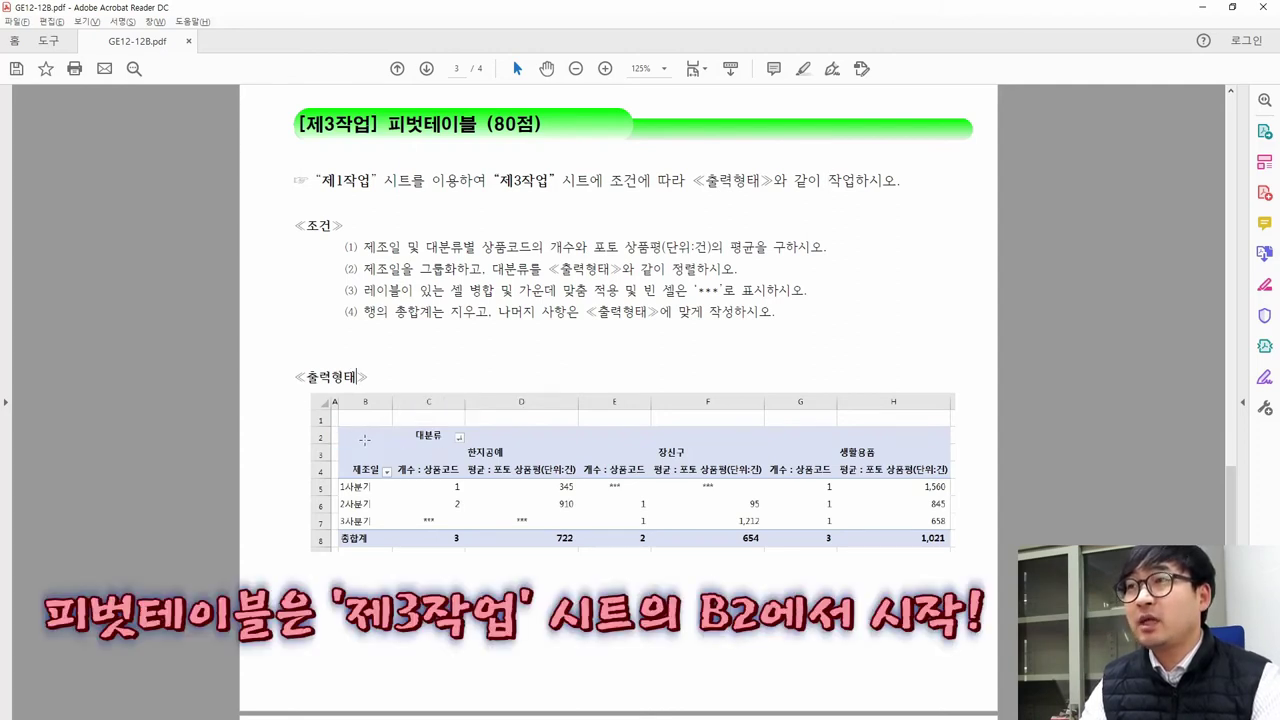
pyautogui.hotkey('alt', 'Tab')
pyautogui.click(49, 169)
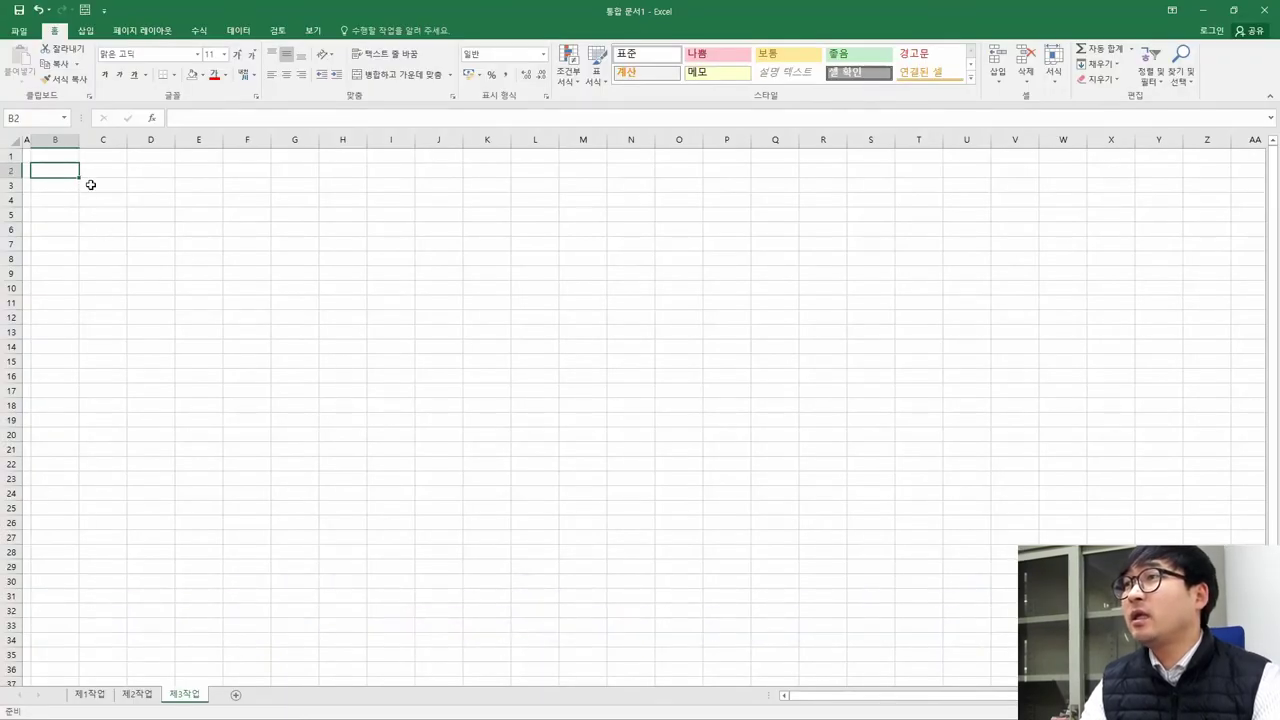
pyautogui.click(84, 31)
pyautogui.click(24, 86)
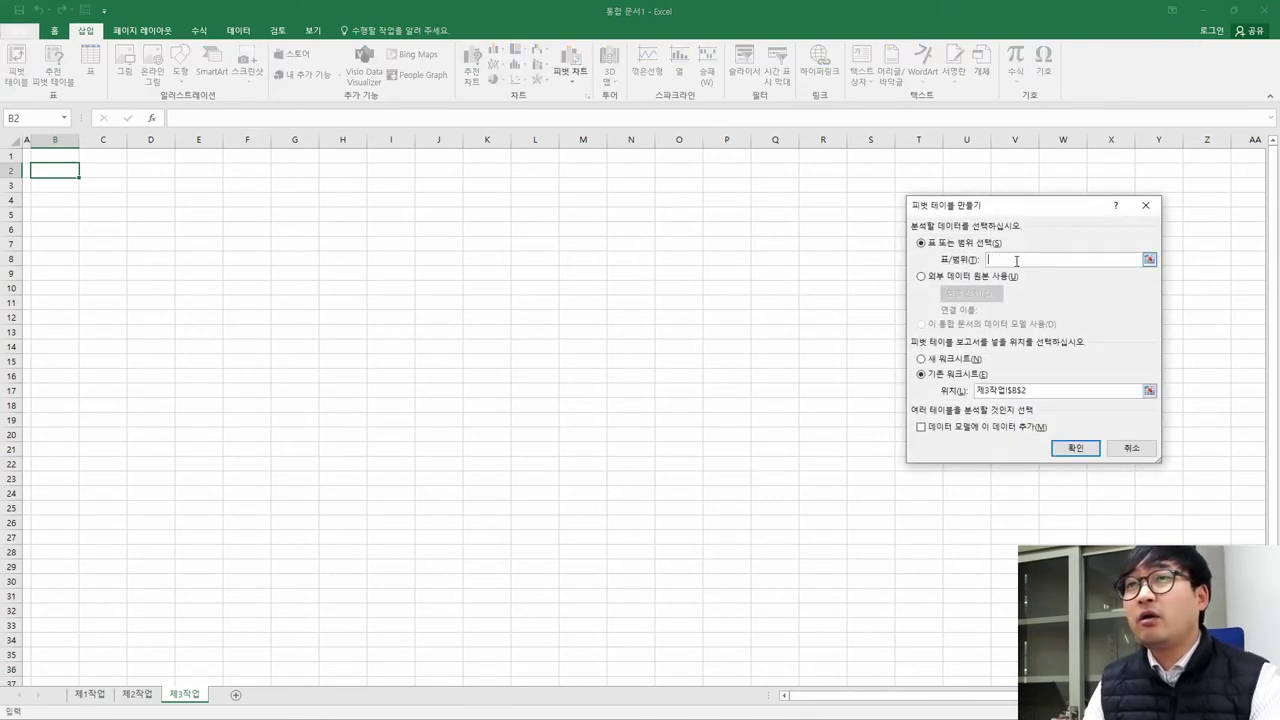
# Create the pivot table from 제1작업!$B$4:$H$12, placing it on the existing worksheet at 제3작업!$B$2
pyautogui.hotkey('alt', 'Tab')
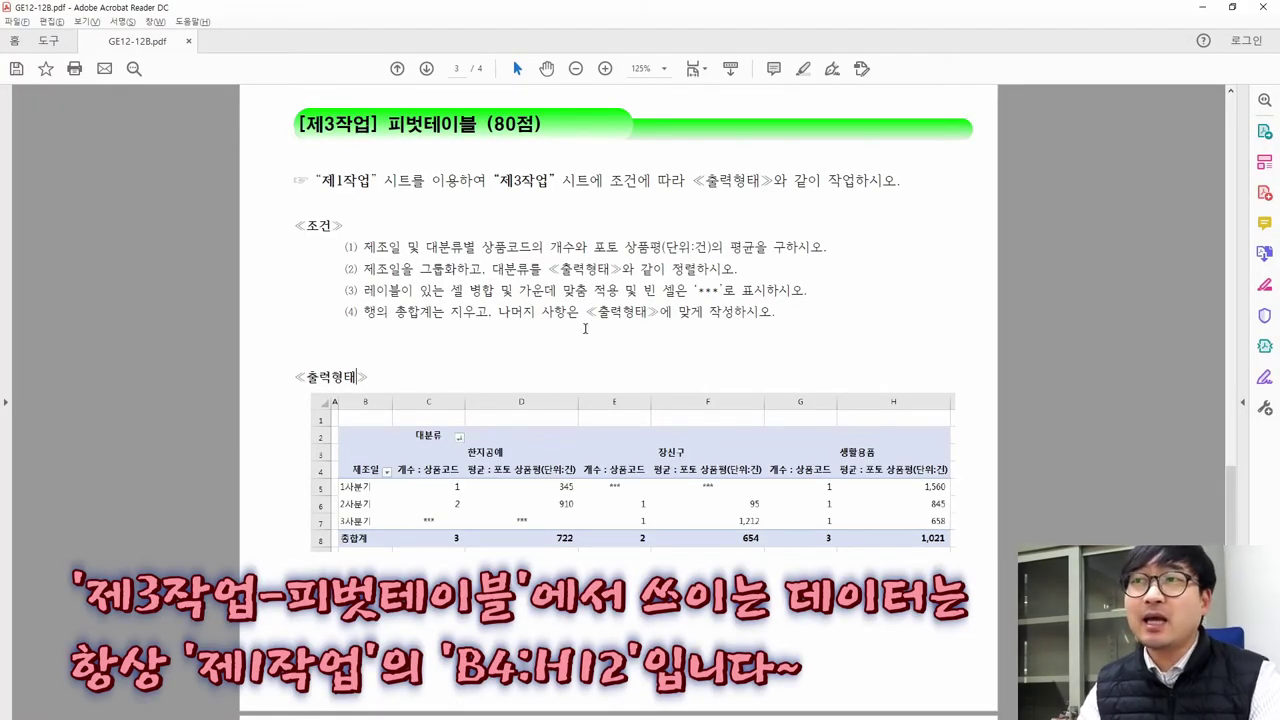
pyautogui.hotkey('alt', 'Tab')
pyautogui.click(102, 694)
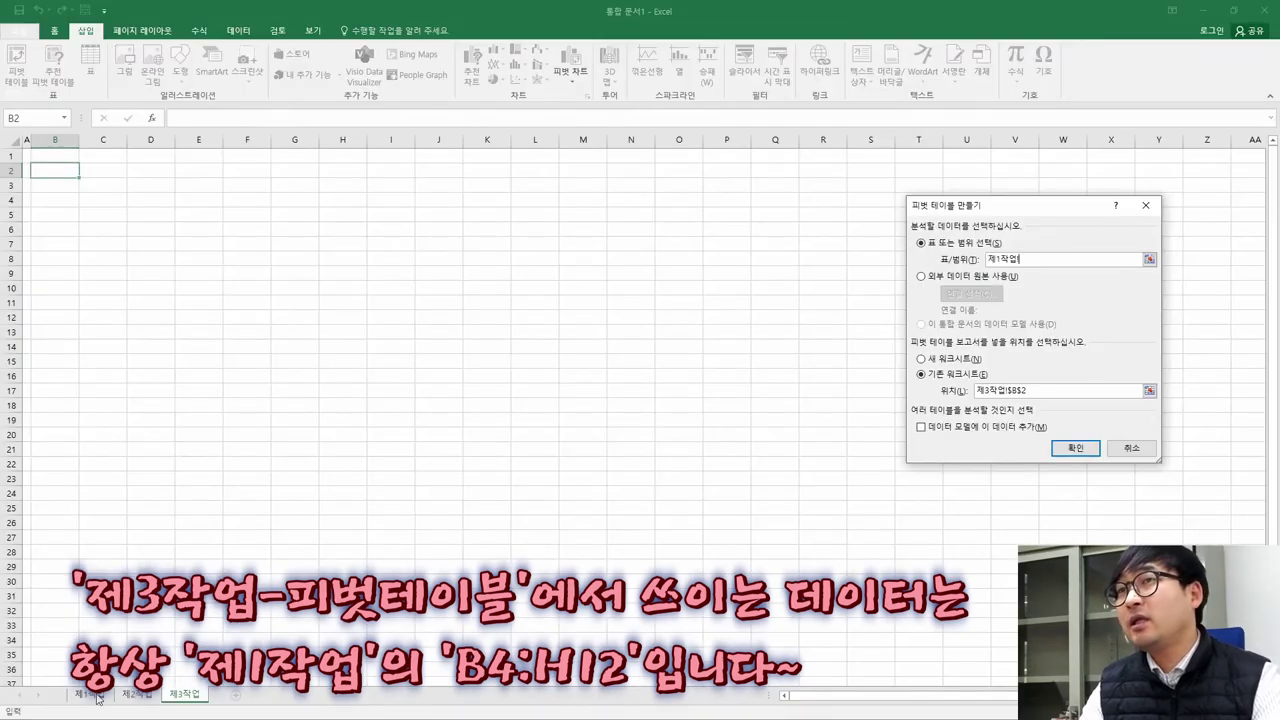
pyautogui.moveTo(67, 289); pyautogui.dragTo(673, 481)
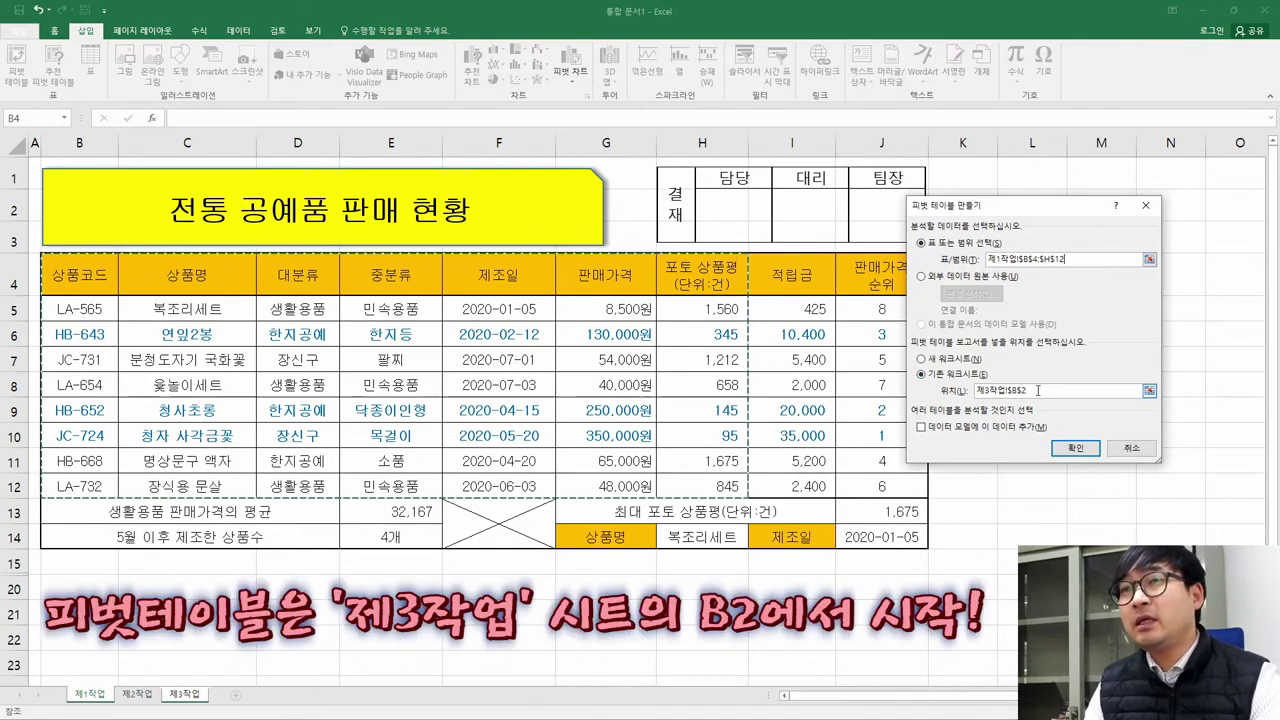
pyautogui.doubleClick(1046, 391)
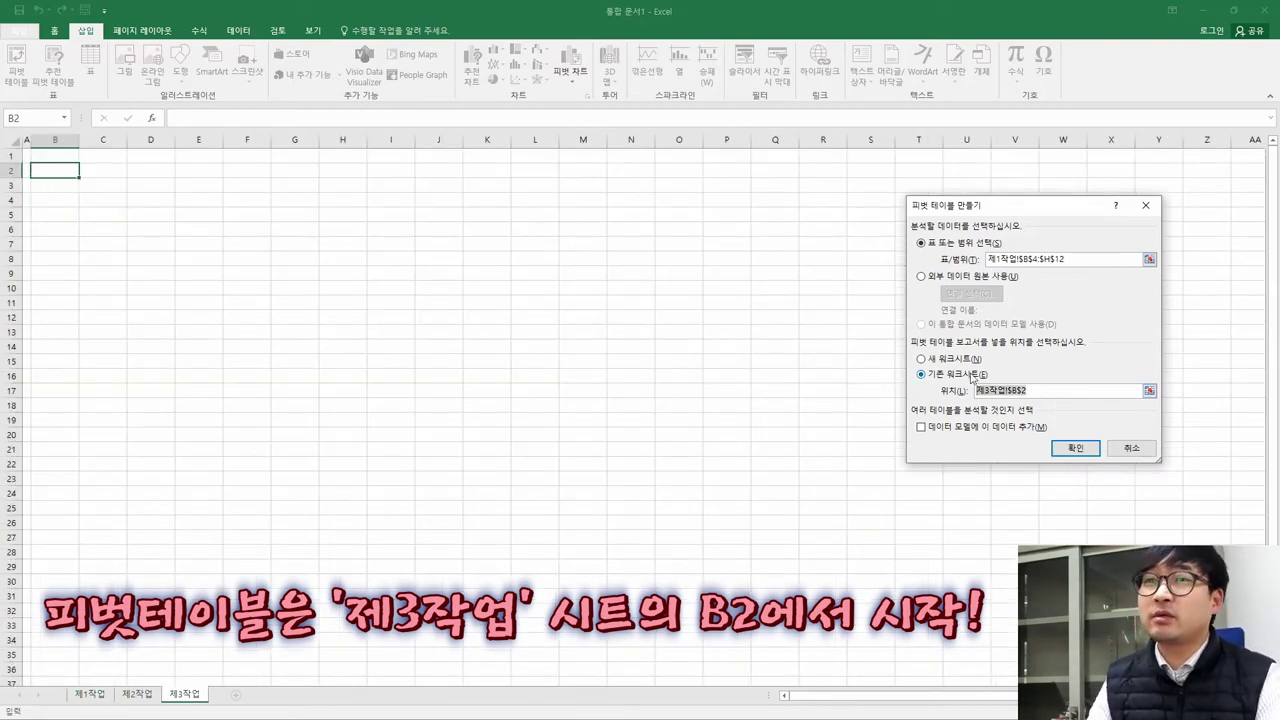
pyautogui.click(1075, 449)
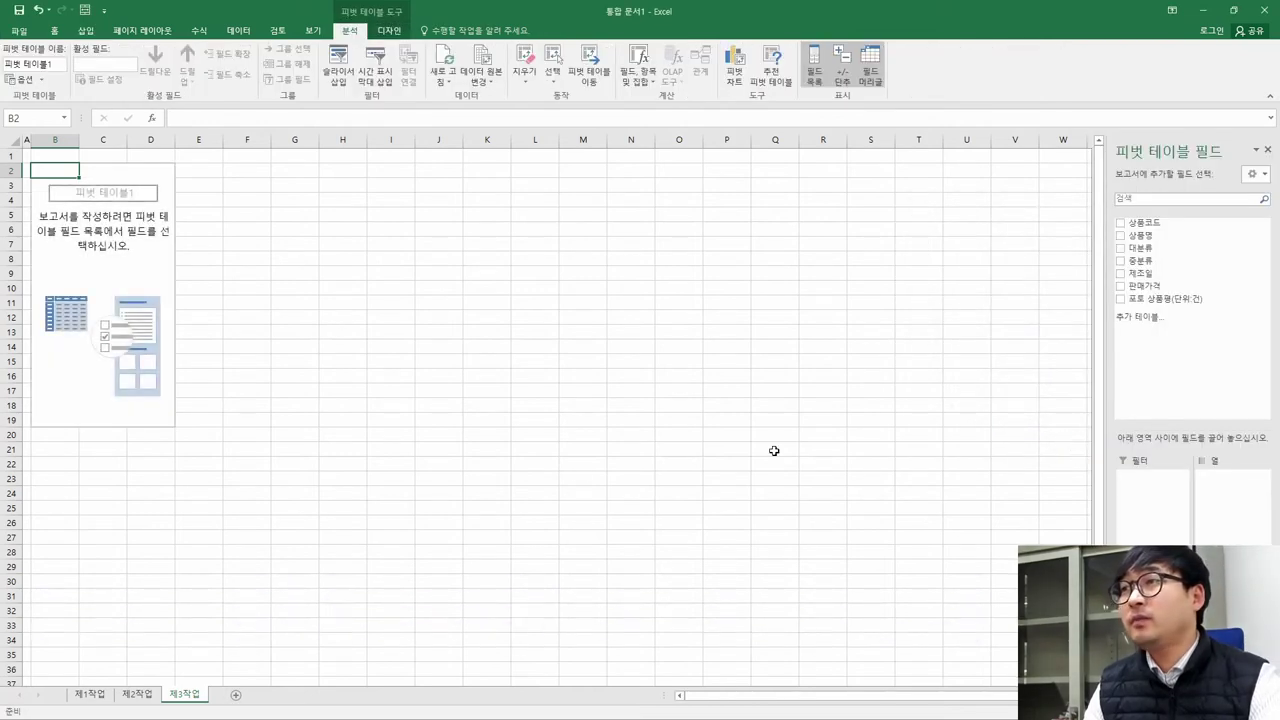
# Compare the empty pivot table with the PDF's ≪출력형태≫ layout, examining its upper-left header cells and the 대분류 label
pyautogui.hotkey('alt', 'Tab')
pyautogui.hotkey('alt', 'Tab')
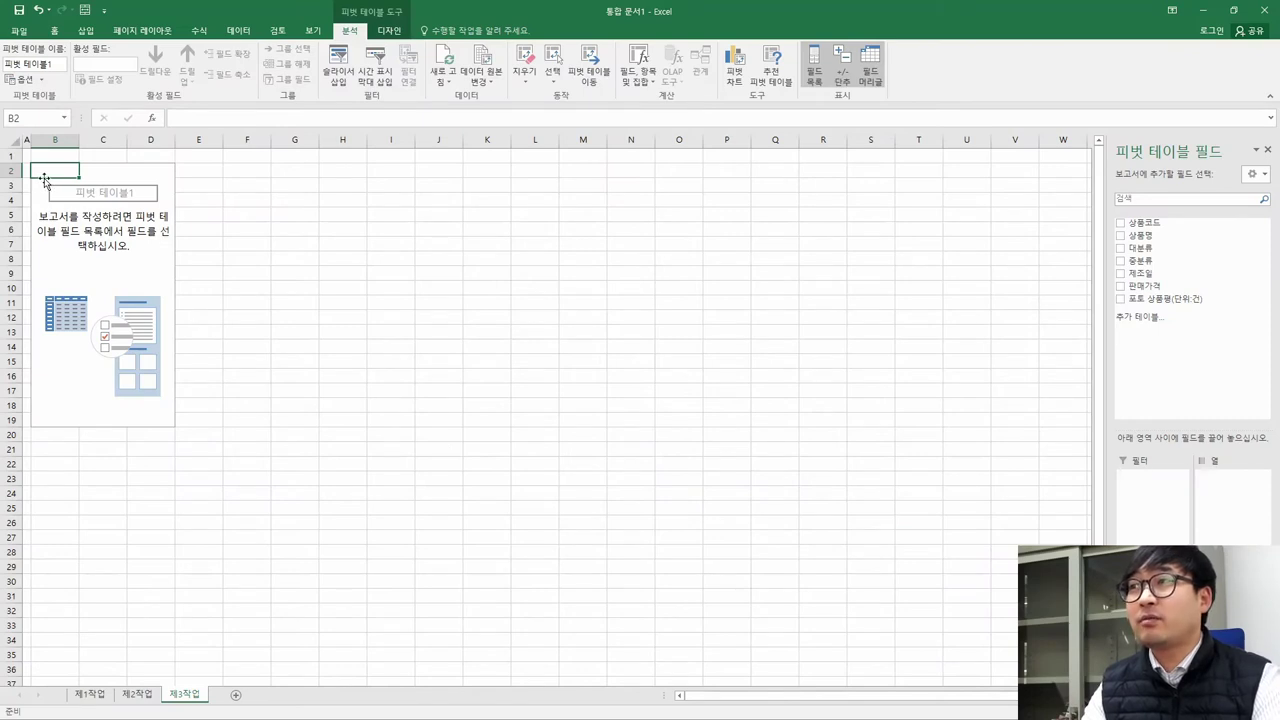
pyautogui.hotkey('alt', 'Tab')
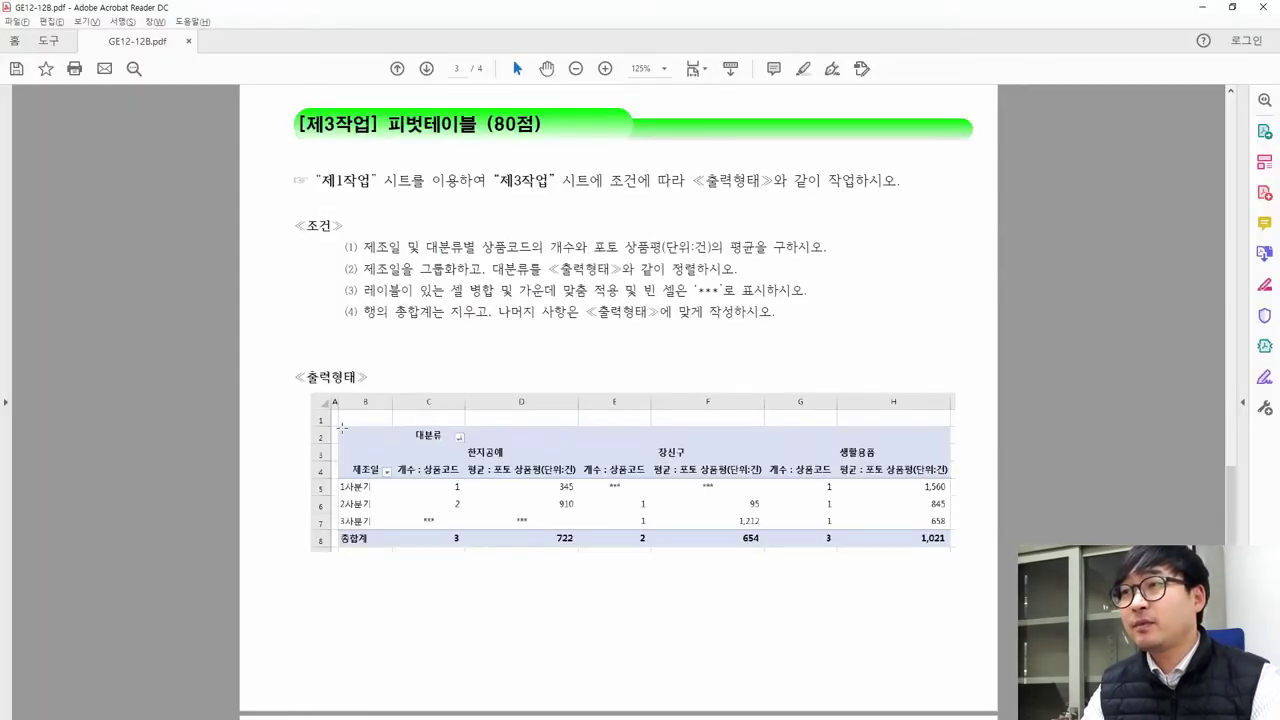
pyautogui.hotkey('alt', 'Tab')
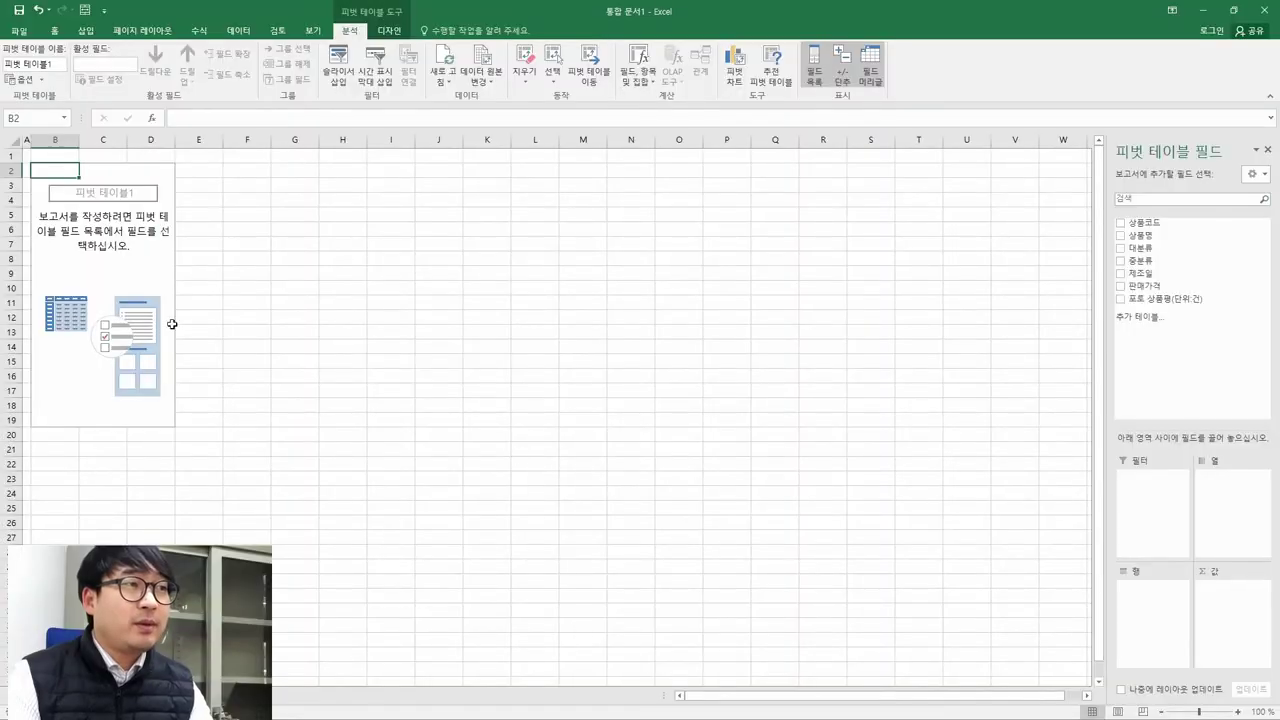
pyautogui.keyDown('ctrl'); pyautogui.scroll(1, 996, 532); pyautogui.keyUp('ctrl')
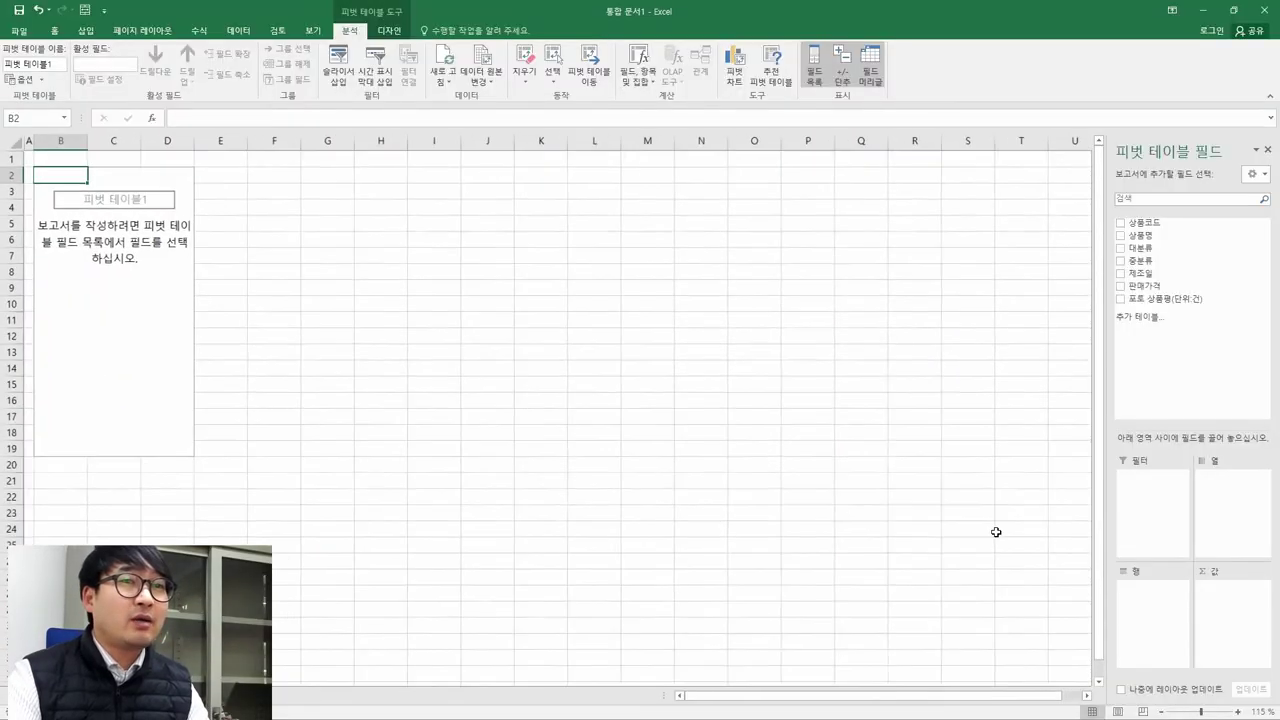
pyautogui.keyDown('ctrl'); pyautogui.scroll(2, 996, 532); pyautogui.keyUp('ctrl')
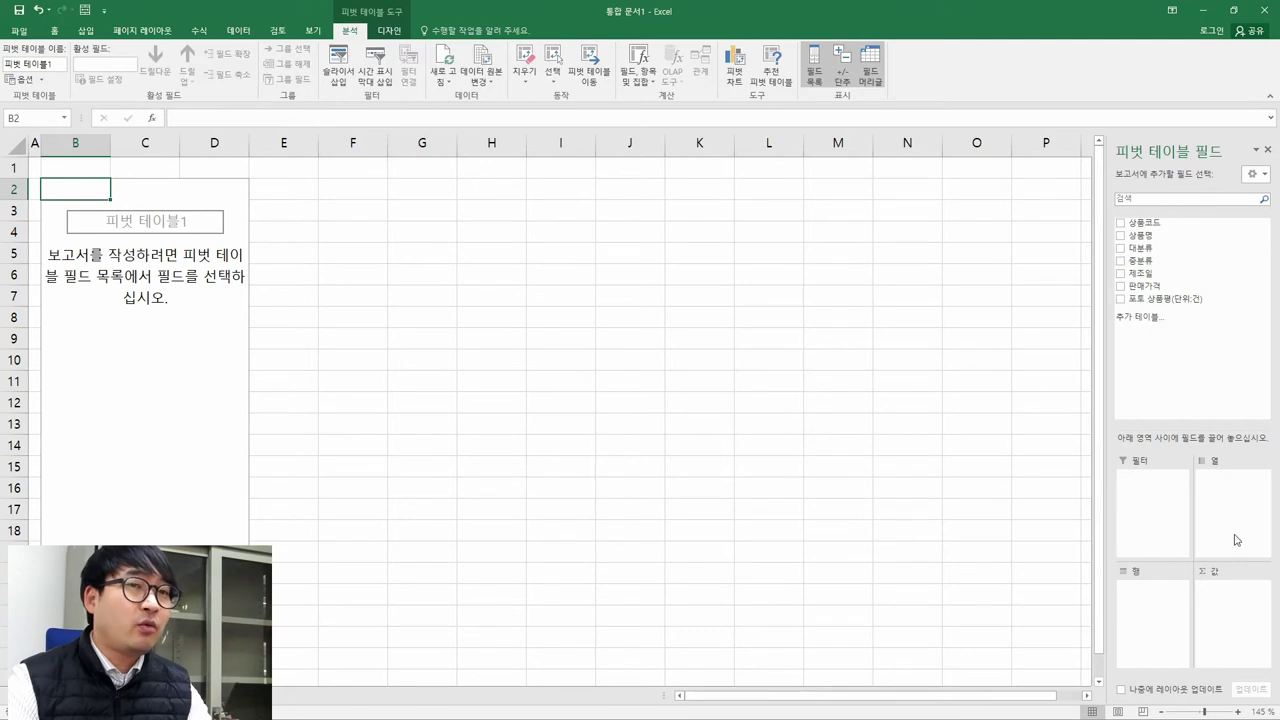
pyautogui.hotkey('alt', 'Tab')
pyautogui.moveTo(338, 426); pyautogui.dragTo(469, 482)
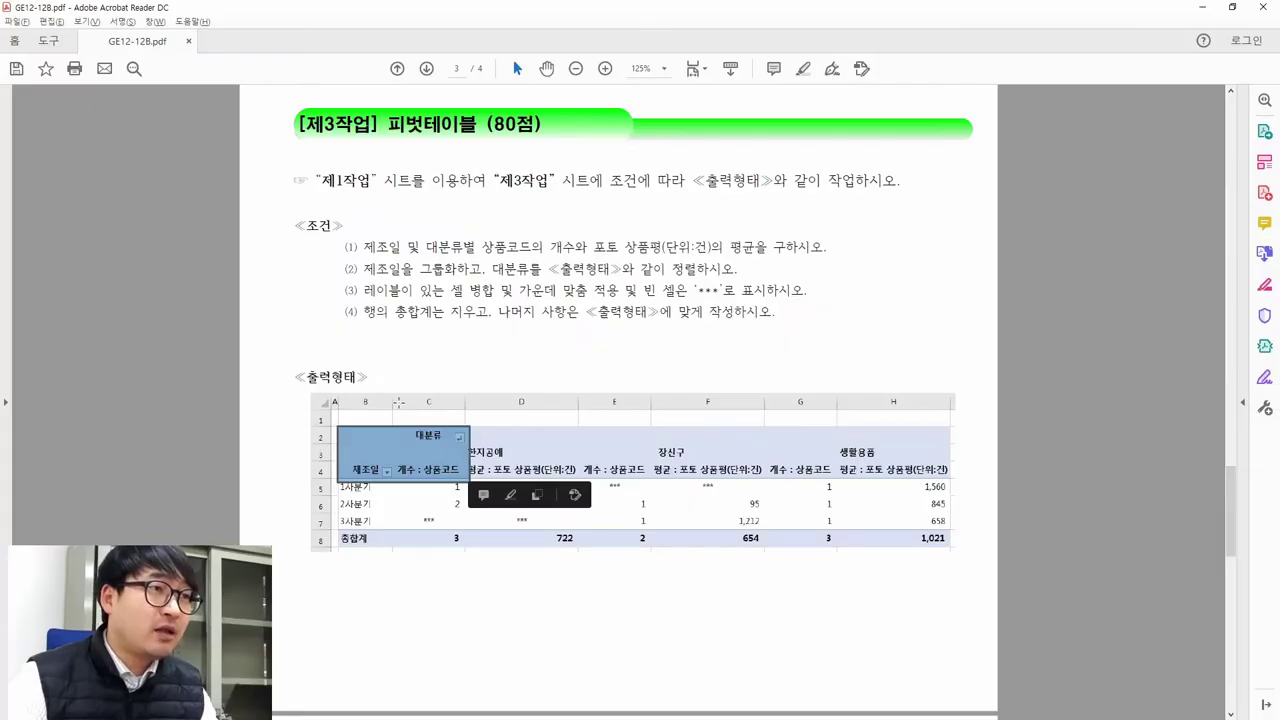
pyautogui.click(352, 437)
pyautogui.moveTo(339, 427); pyautogui.dragTo(396, 452)
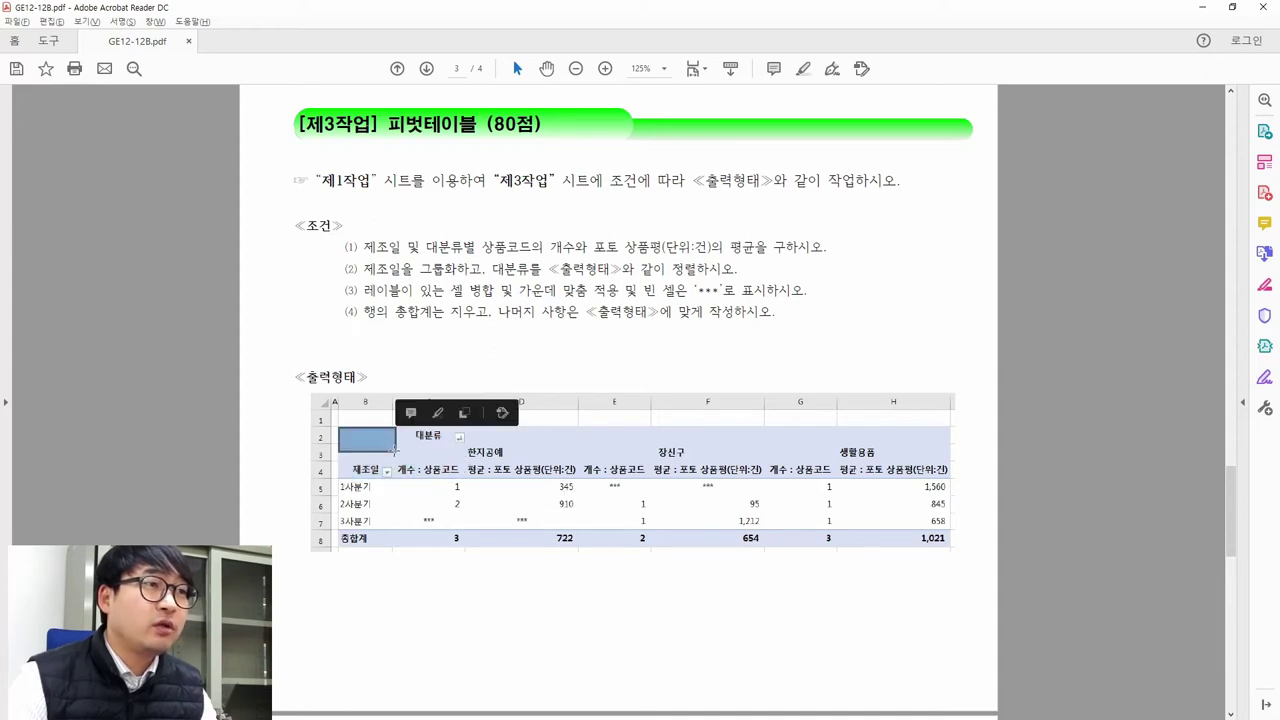
pyautogui.hotkey('alt', 'Tab')
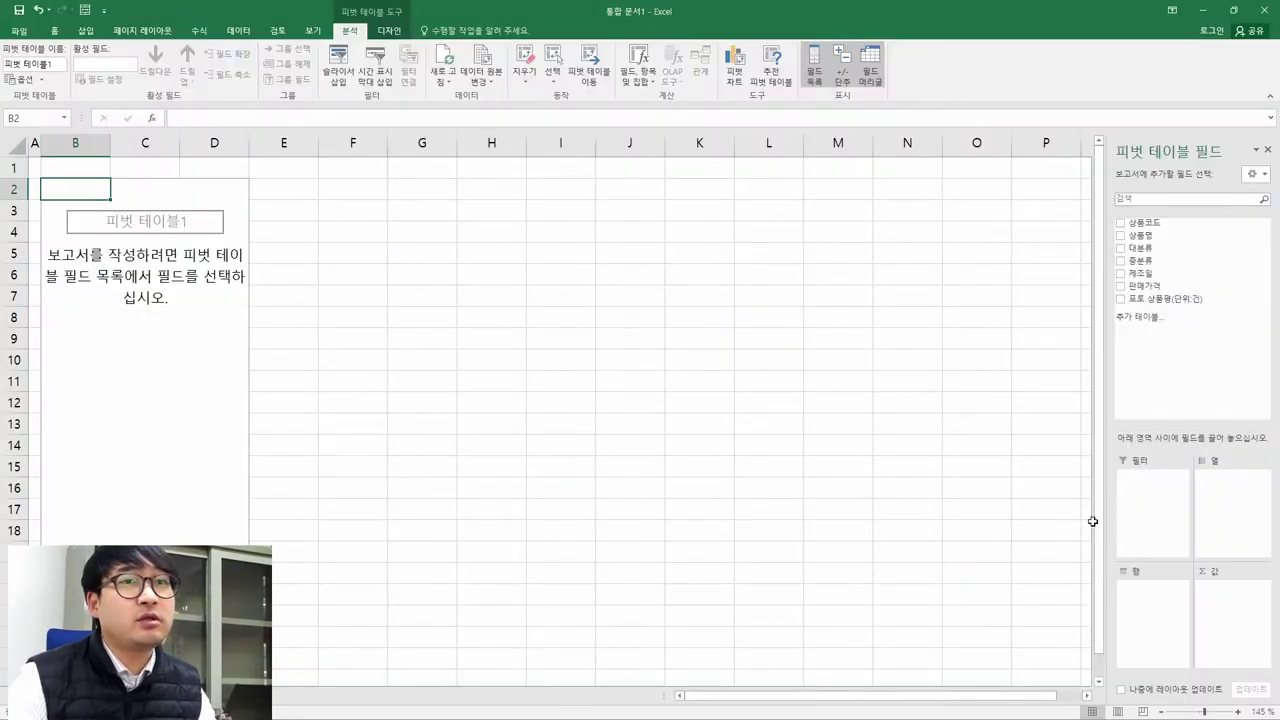
pyautogui.hotkey('alt', 'Tab')
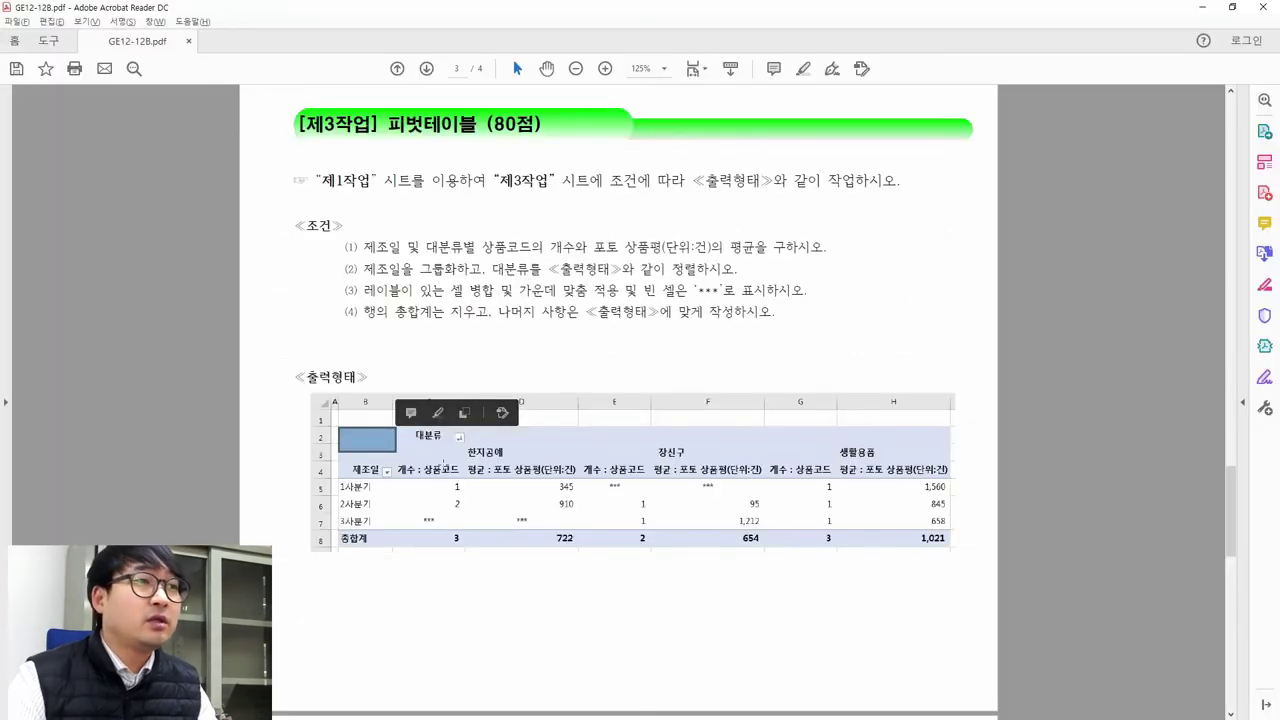
pyautogui.moveTo(455, 453); pyautogui.dragTo(400, 420)
# In Excel, place the 대분류 field in the pivot table's columns and the 제조일 field in its rows, following the PDF layout
pyautogui.hotkey('alt', 'Tab')
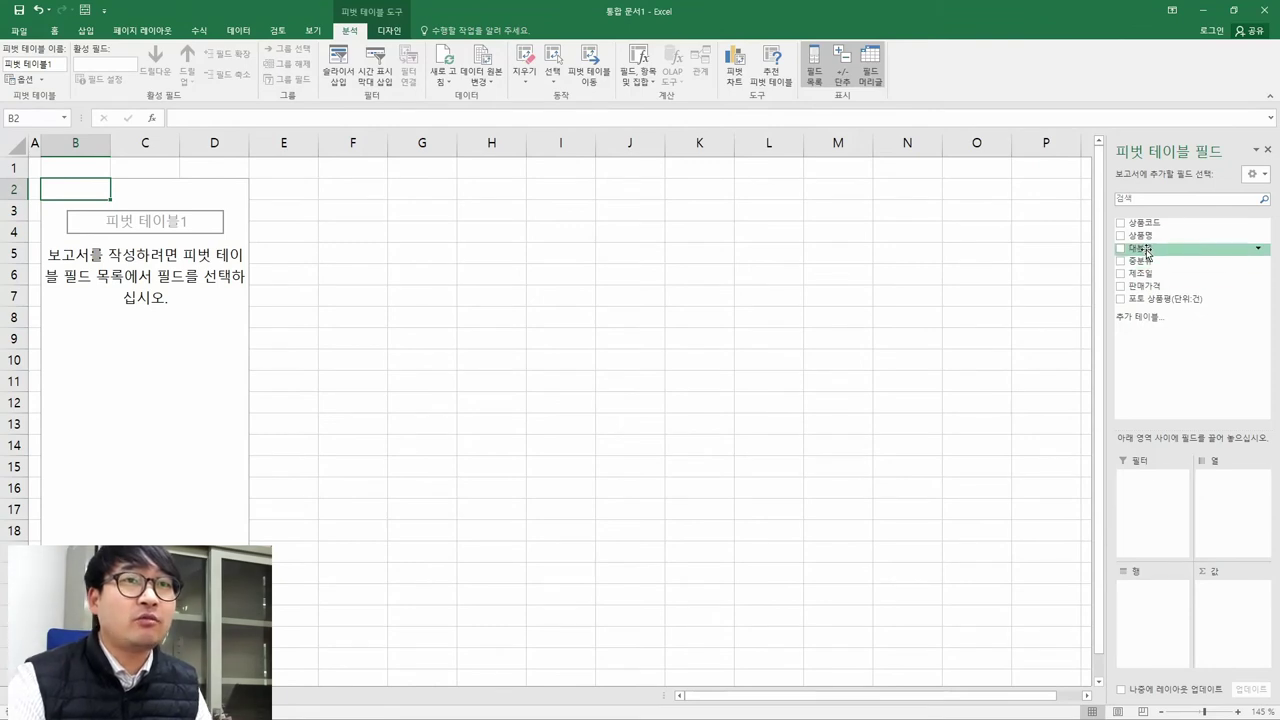
pyautogui.moveTo(1145, 250); pyautogui.dragTo(1206, 484)
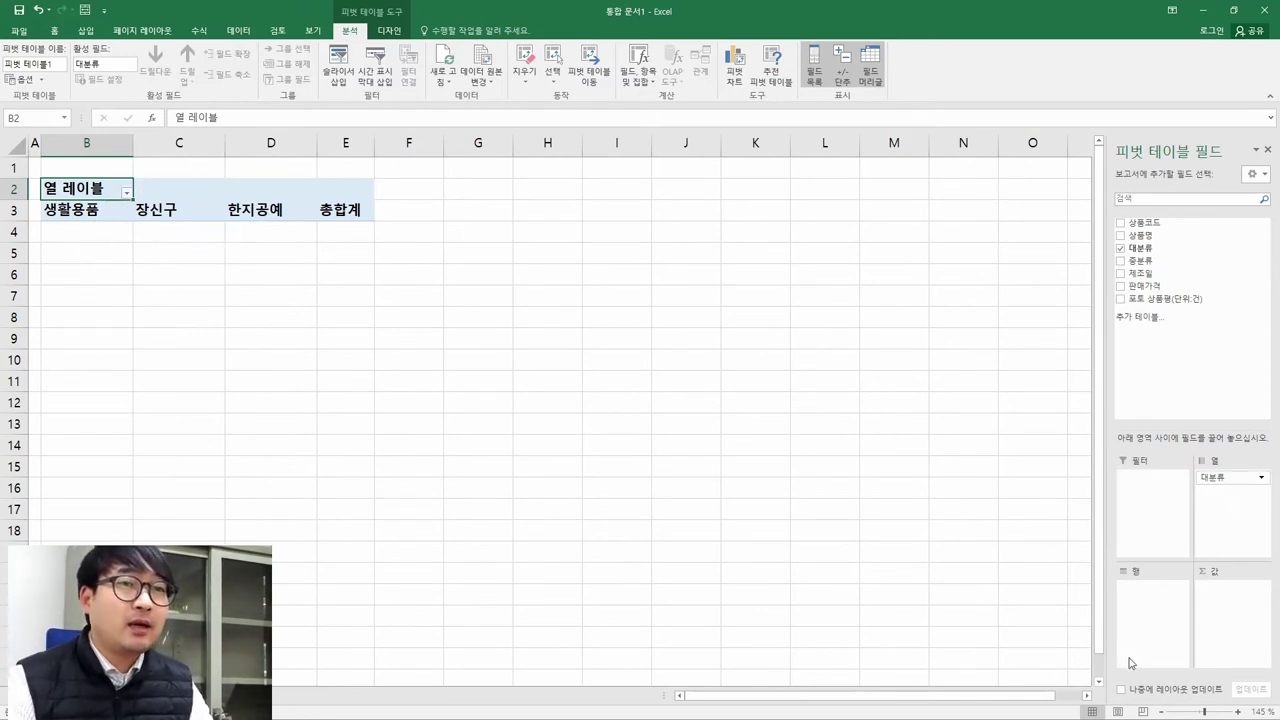
pyautogui.hotkey('alt', 'Tab')
pyautogui.moveTo(337, 449); pyautogui.dragTo(395, 490)
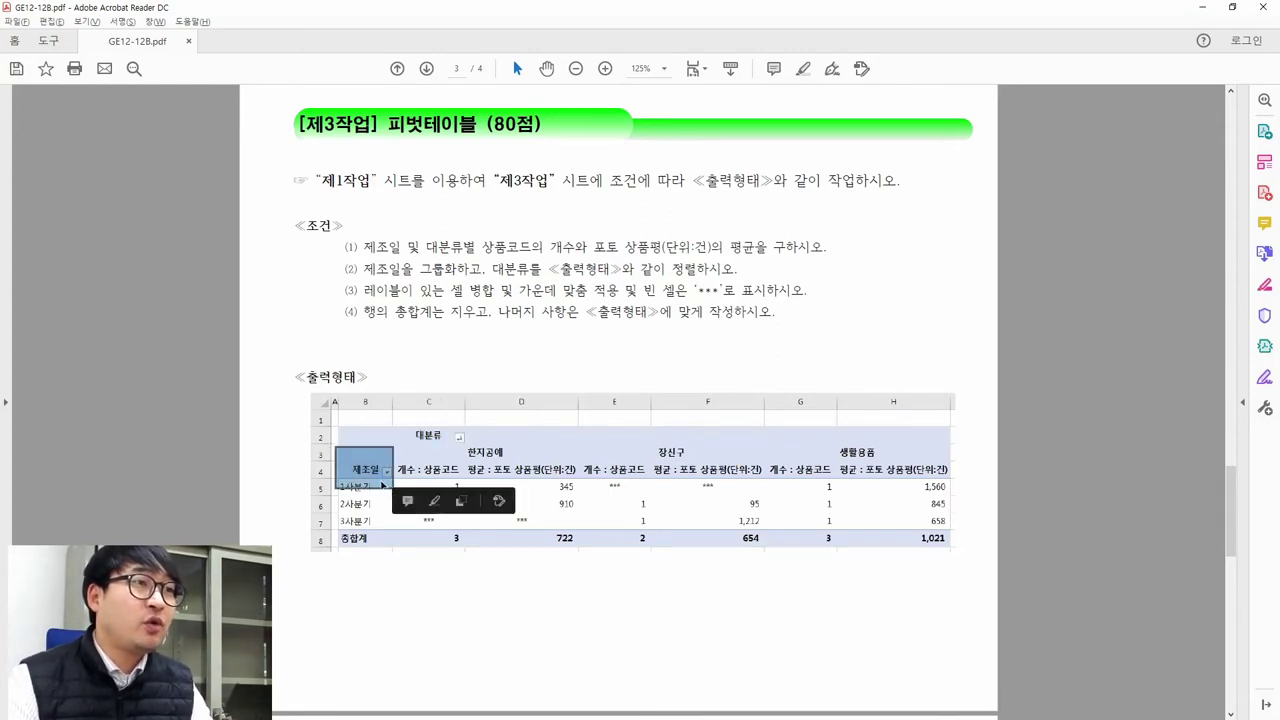
pyautogui.hotkey('alt', 'Tab')
pyautogui.moveTo(1143, 275); pyautogui.dragTo(1157, 597)
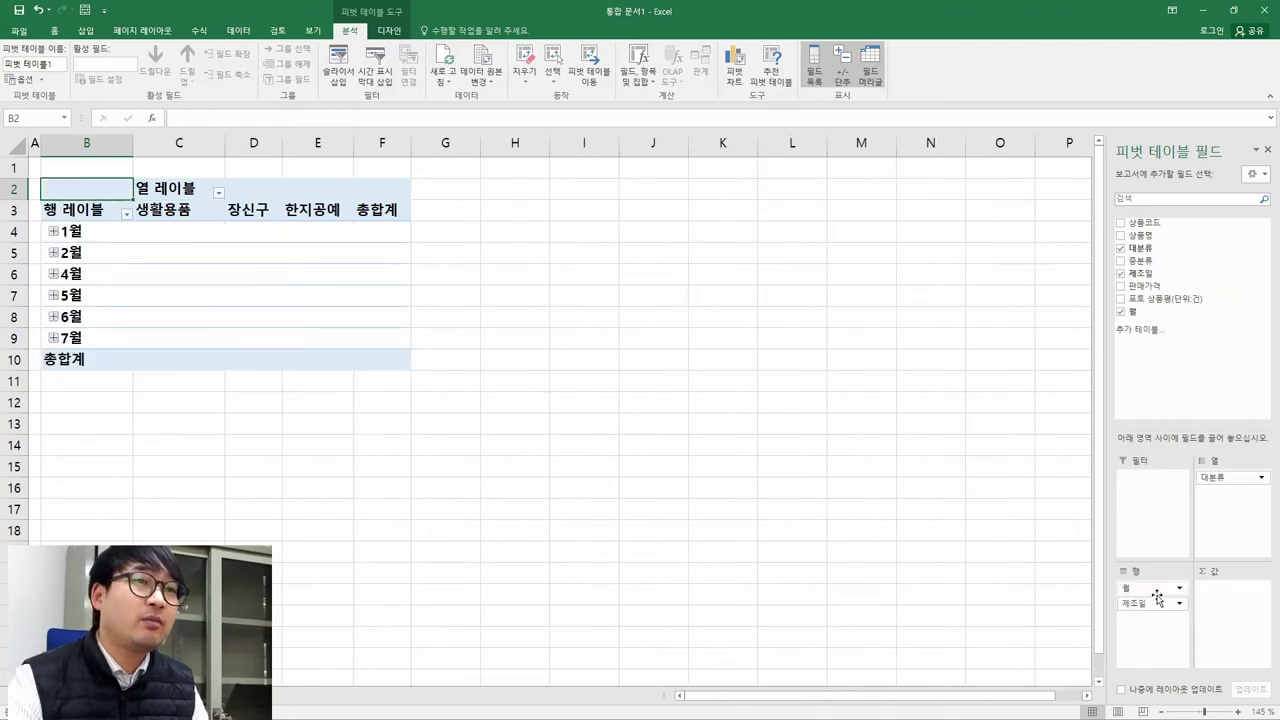
# Check the value headings in the PDF's sample output, then add the 상품코드 field to the pivot table's values in Excel
pyautogui.hotkey('alt', 'Tab')
pyautogui.click(403, 497)
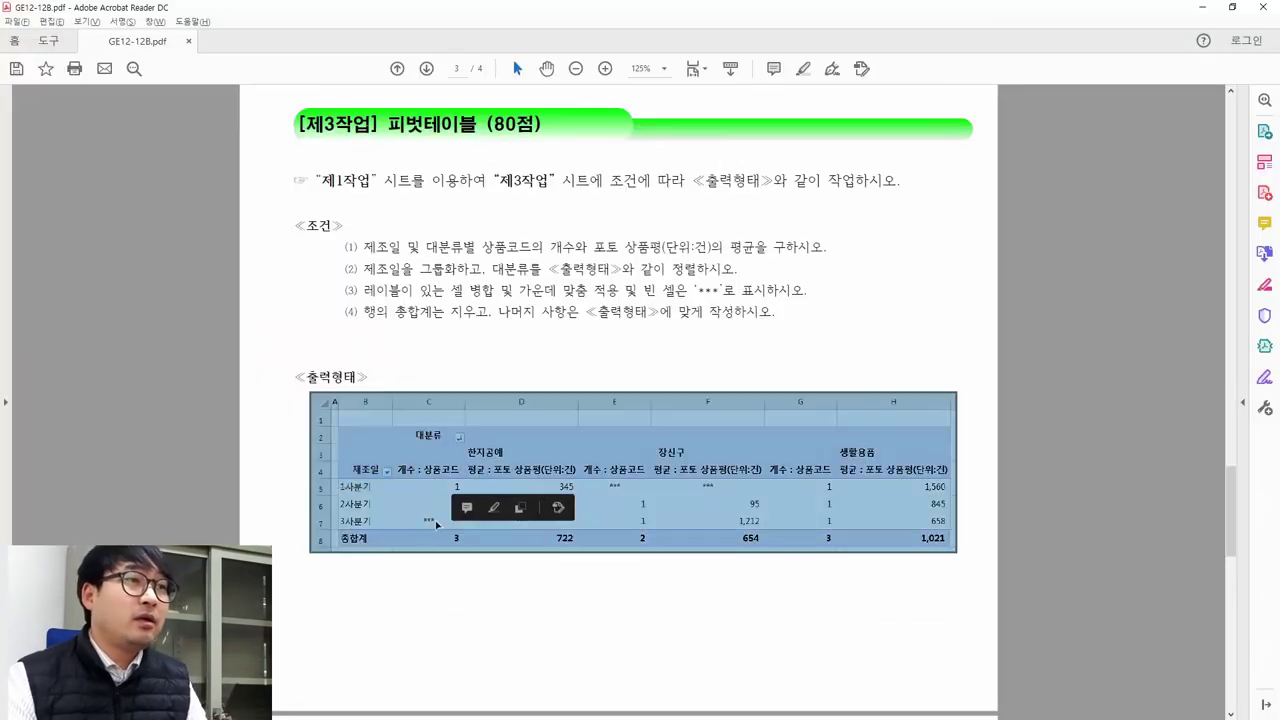
pyautogui.click(394, 481)
pyautogui.moveTo(388, 450); pyautogui.dragTo(465, 480)
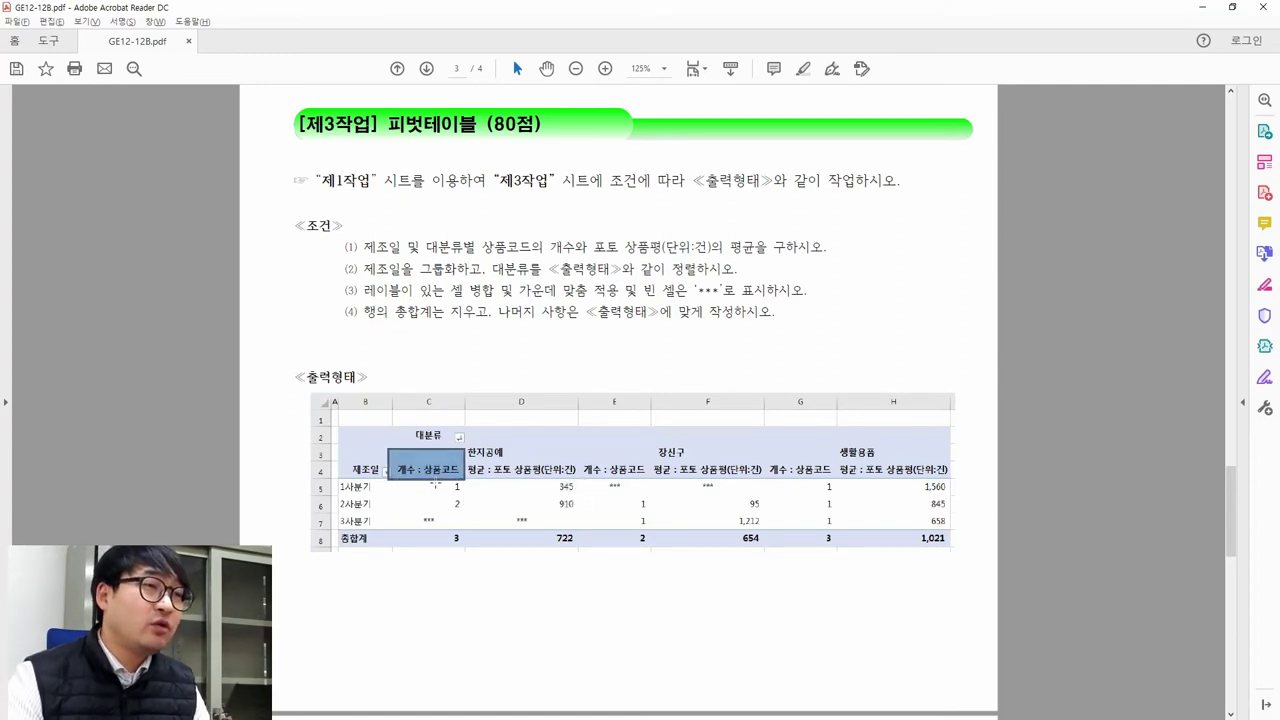
pyautogui.click(452, 468)
pyautogui.click(461, 465)
pyautogui.moveTo(420, 478); pyautogui.dragTo(573, 482)
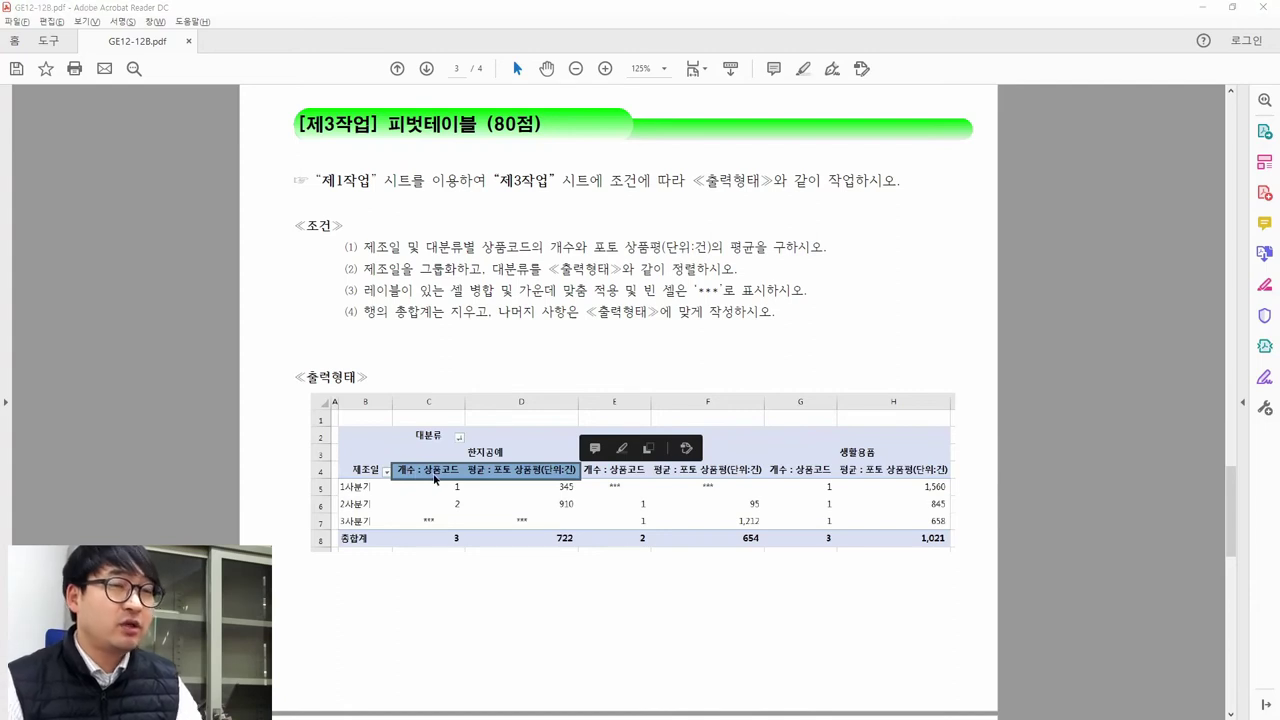
pyautogui.hotkey('alt', 'Tab')
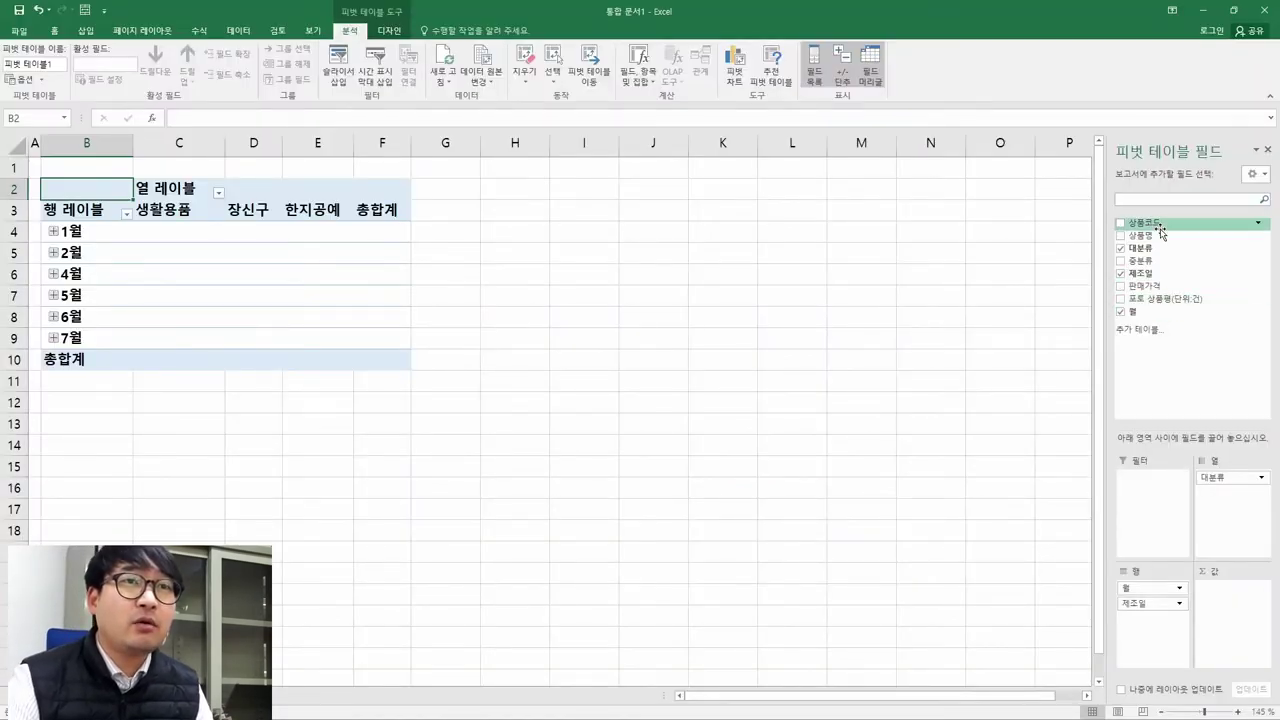
pyautogui.moveTo(1148, 226); pyautogui.dragTo(1226, 591)
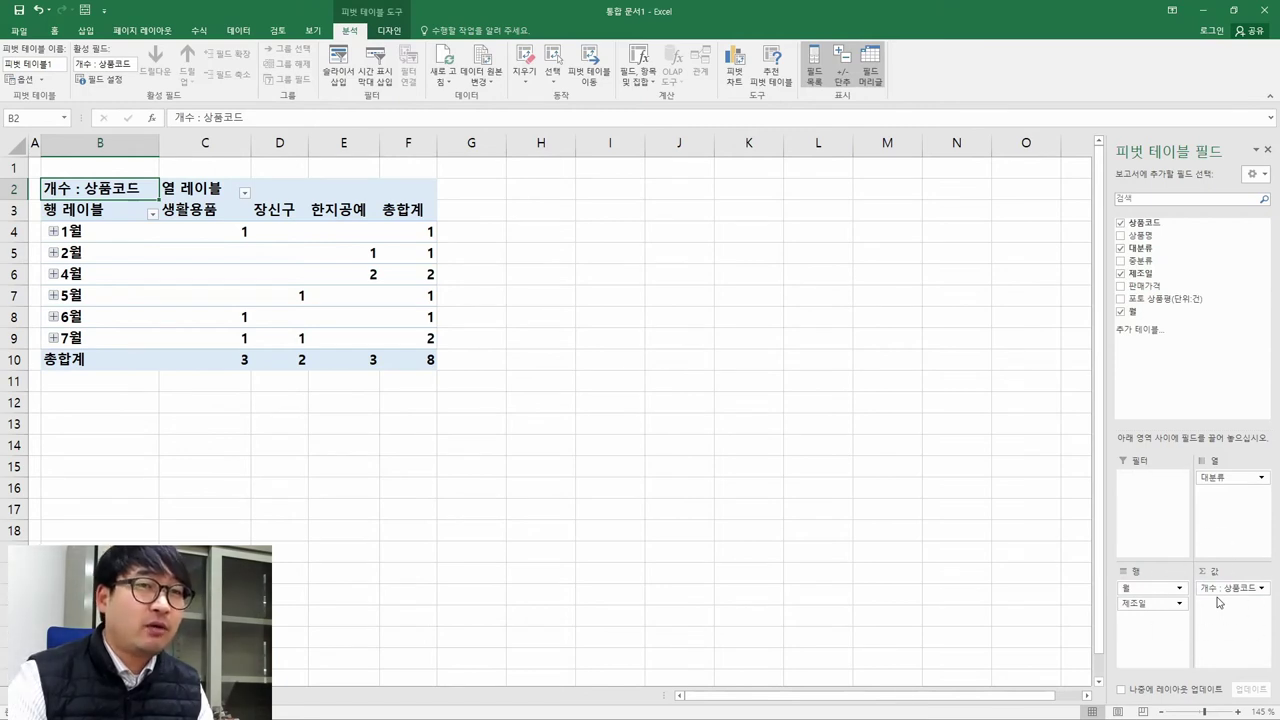
# Add the 포토 상품평(단위:건) field to the pivot table's values and summarize it by average (평균)
pyautogui.hotkey('alt', 'Tab')
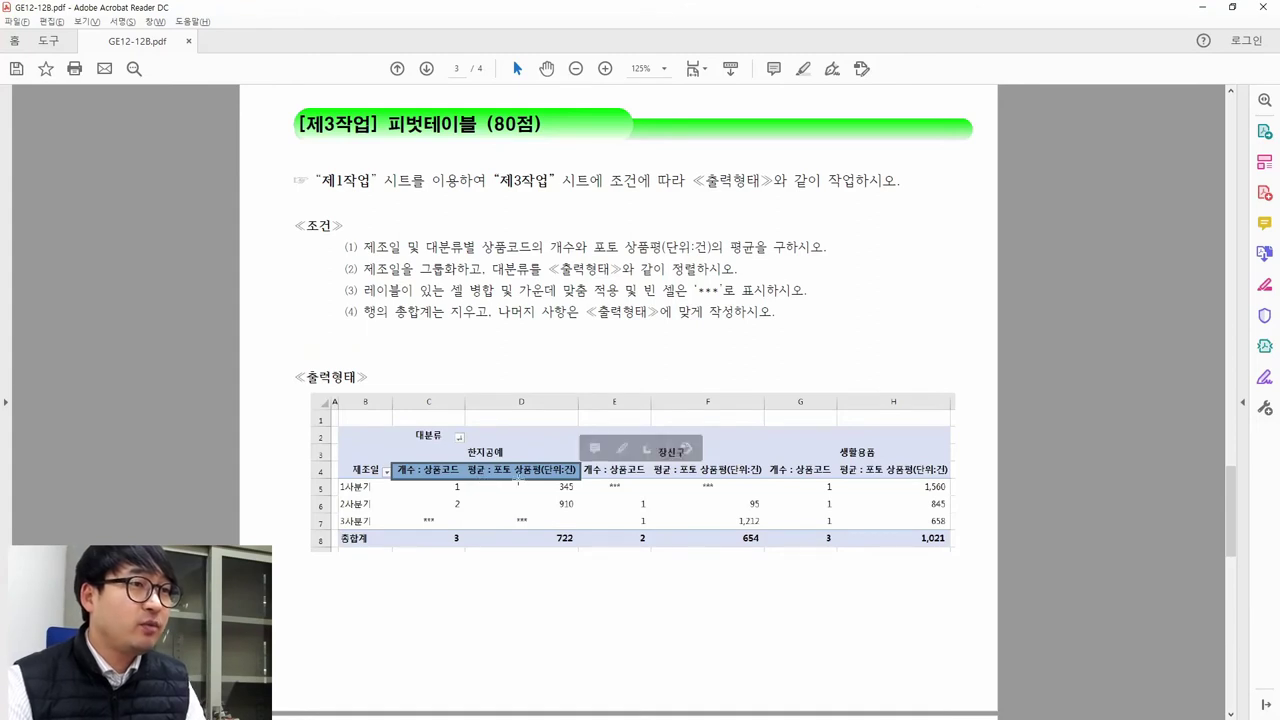
pyautogui.hotkey('alt', 'Tab')
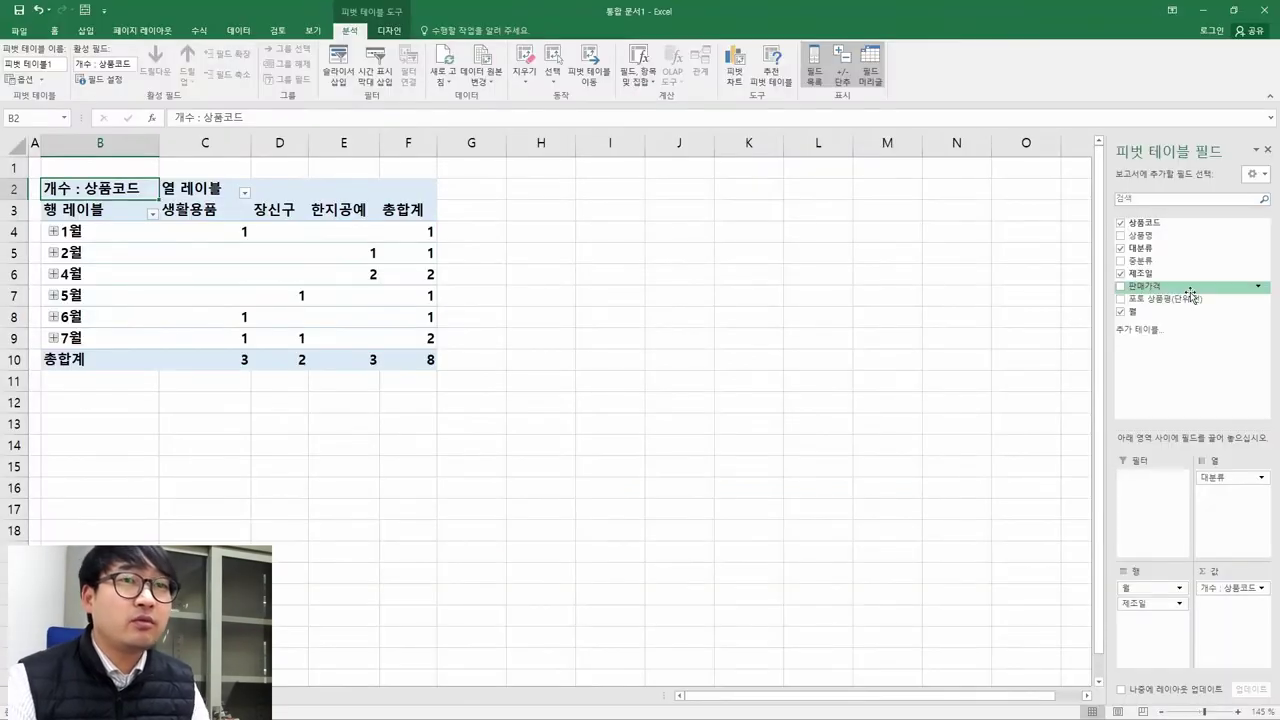
pyautogui.moveTo(1167, 302); pyautogui.dragTo(1232, 608)
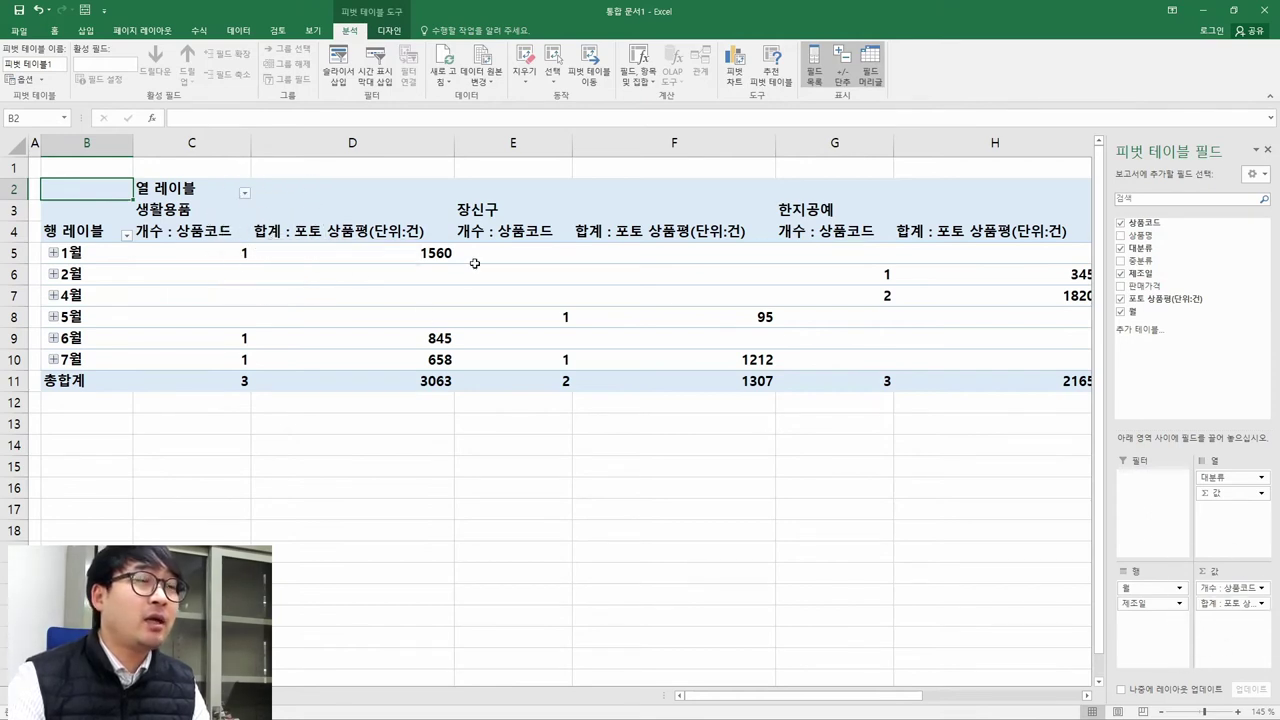
pyautogui.click(1262, 604)
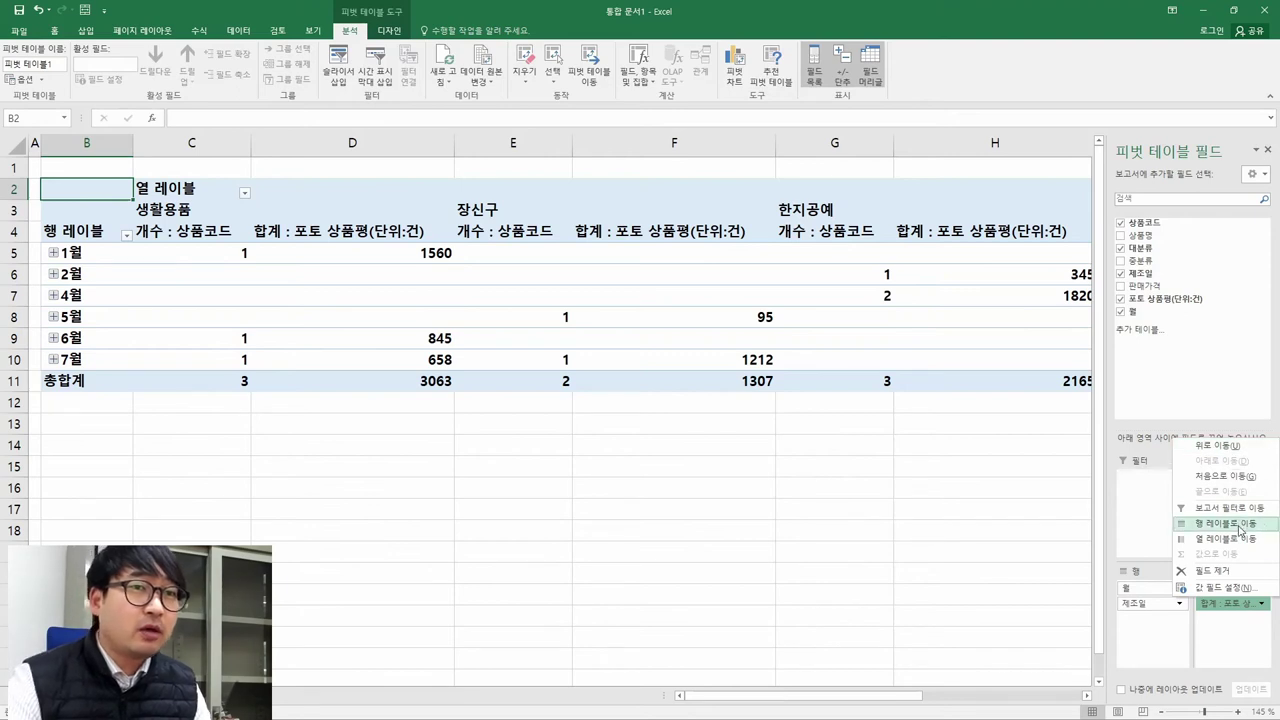
pyautogui.click(1224, 589)
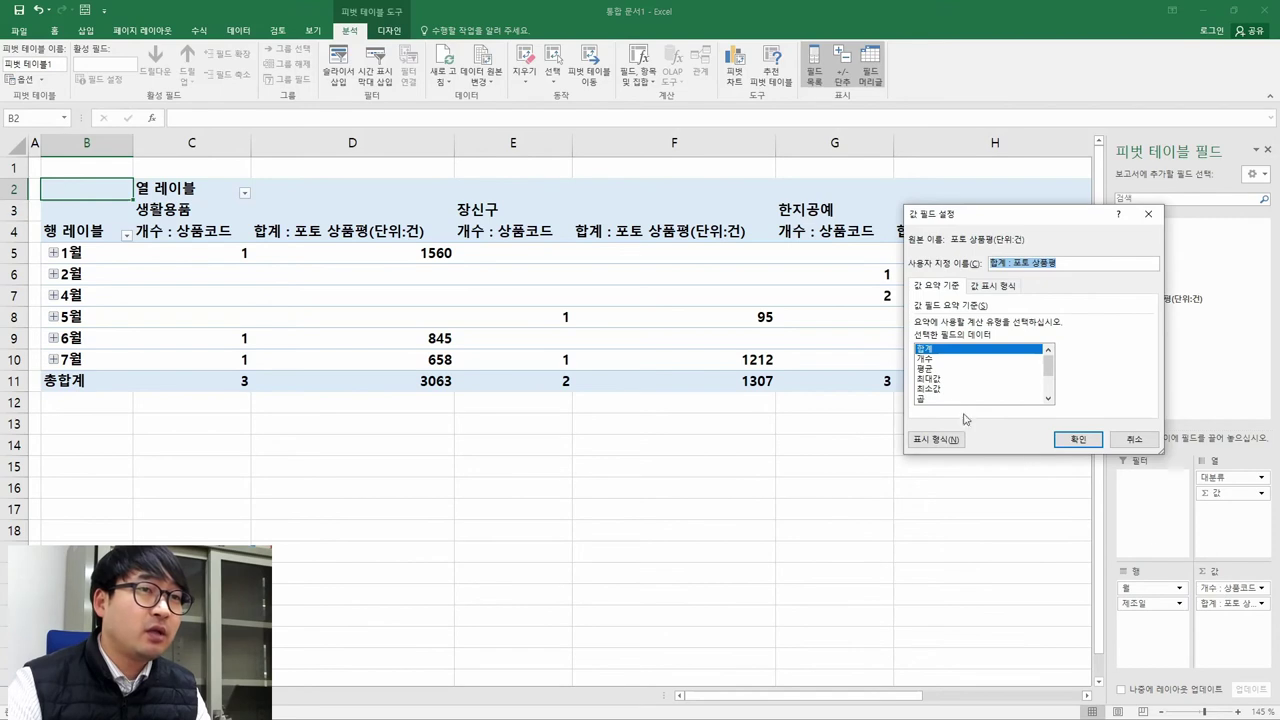
pyautogui.click(929, 369)
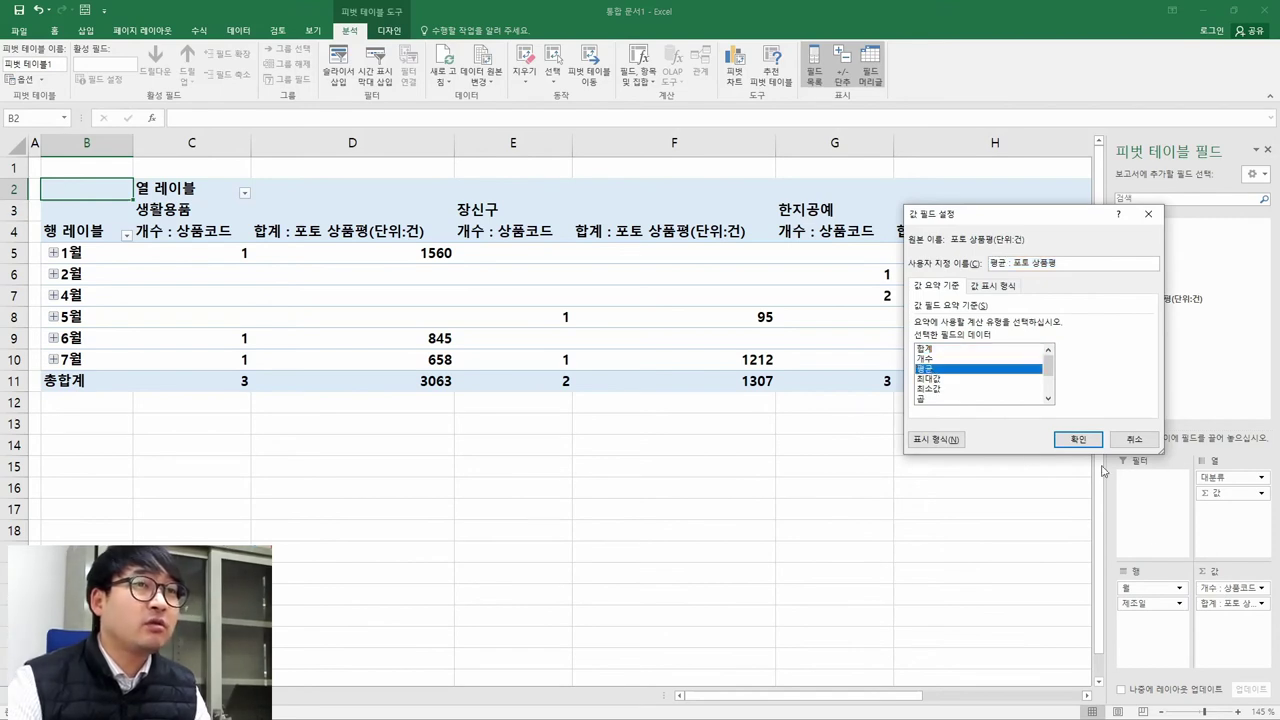
pyautogui.click(1076, 440)
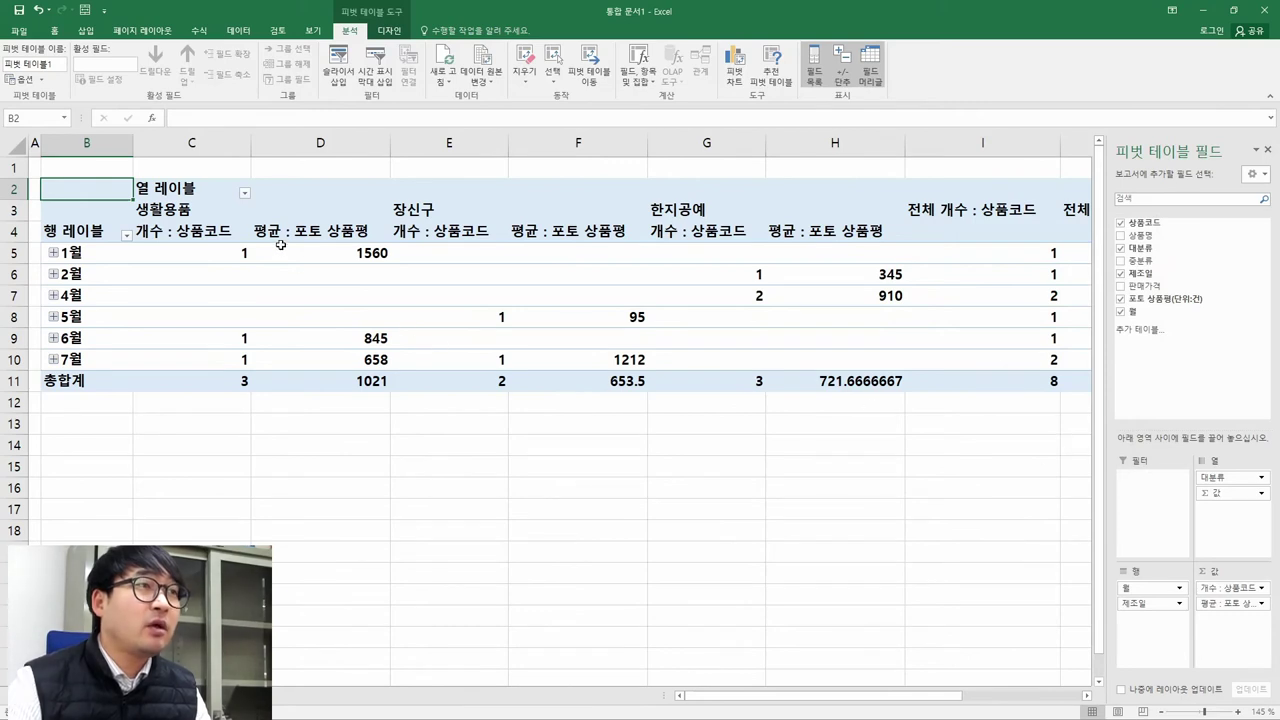
# Compare conditions (1) and (2) and the 제조일 row labels of the PDF's sample output with the pivot table in Excel
pyautogui.hotkey('alt', 'Tab')
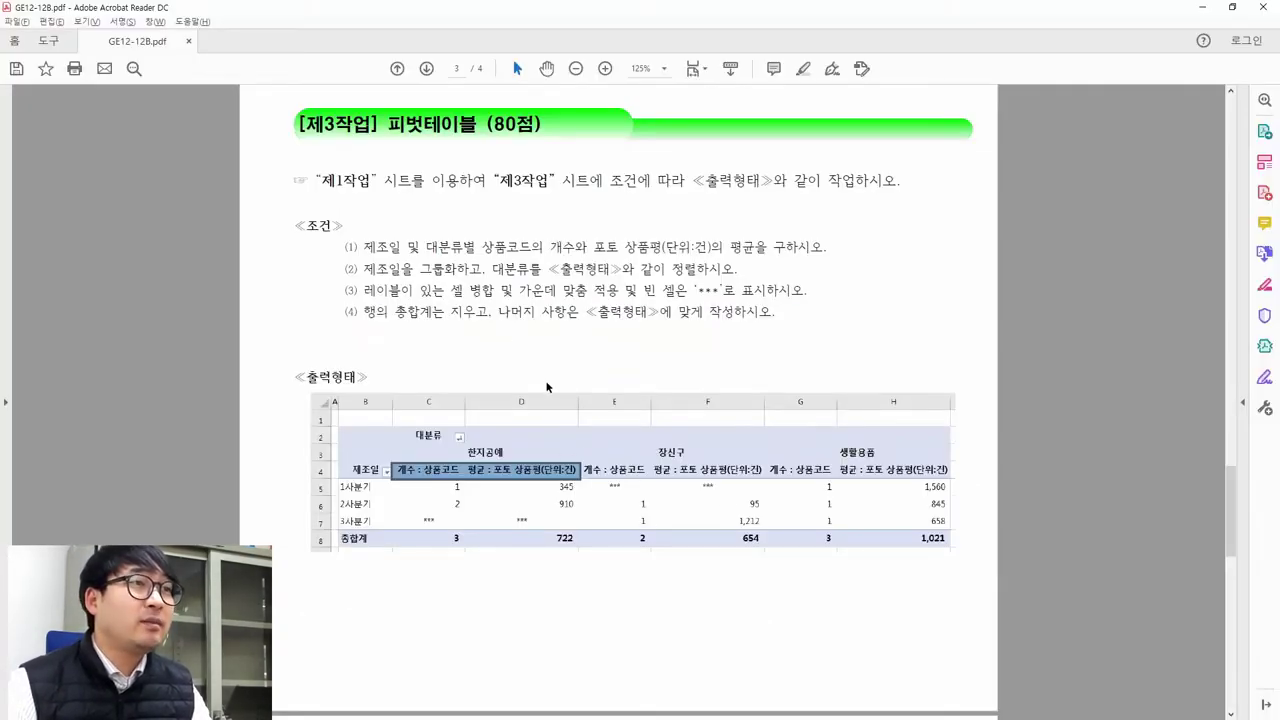
pyautogui.moveTo(366, 246); pyautogui.dragTo(820, 249)
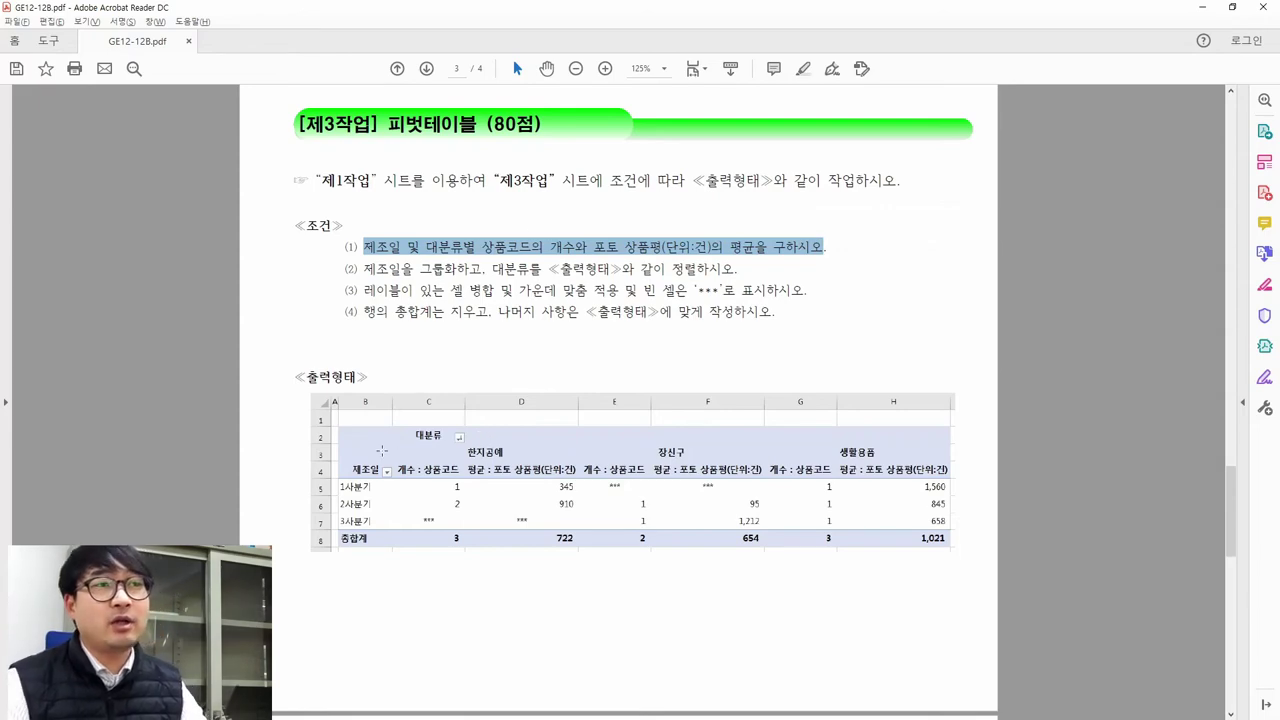
pyautogui.hotkey('alt', 'Tab')
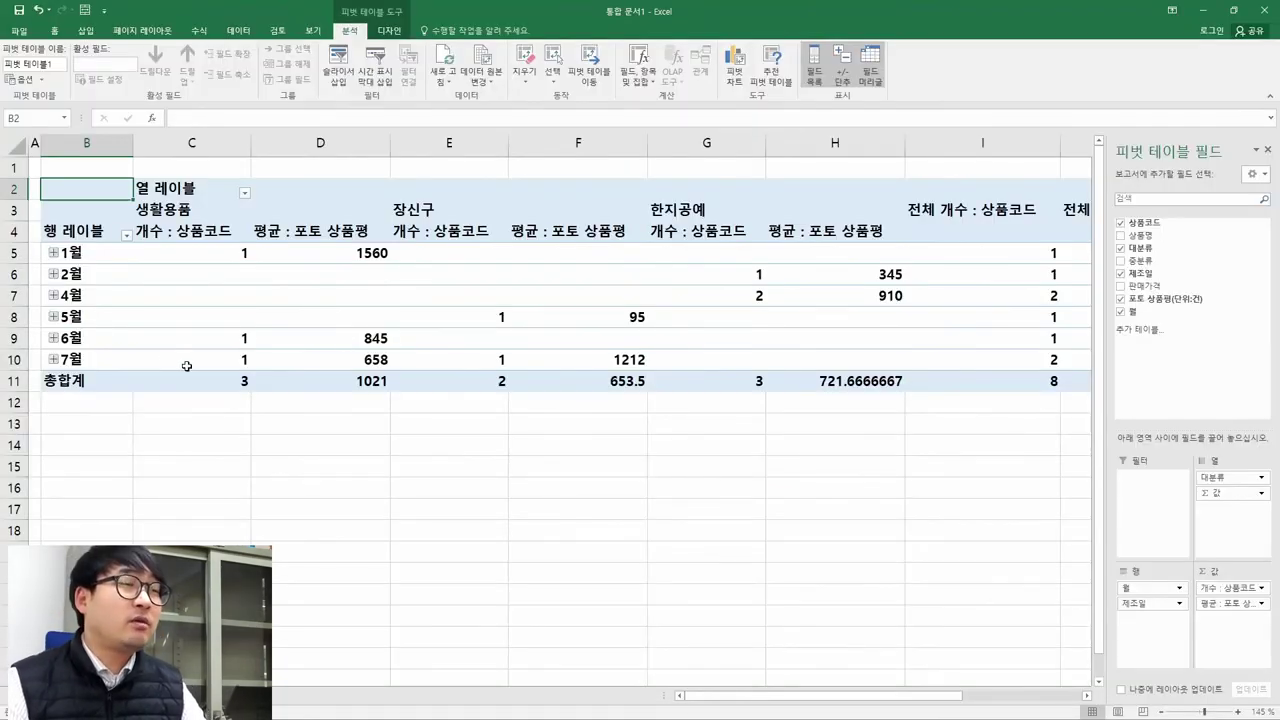
pyautogui.hotkey('alt', 'Tab')
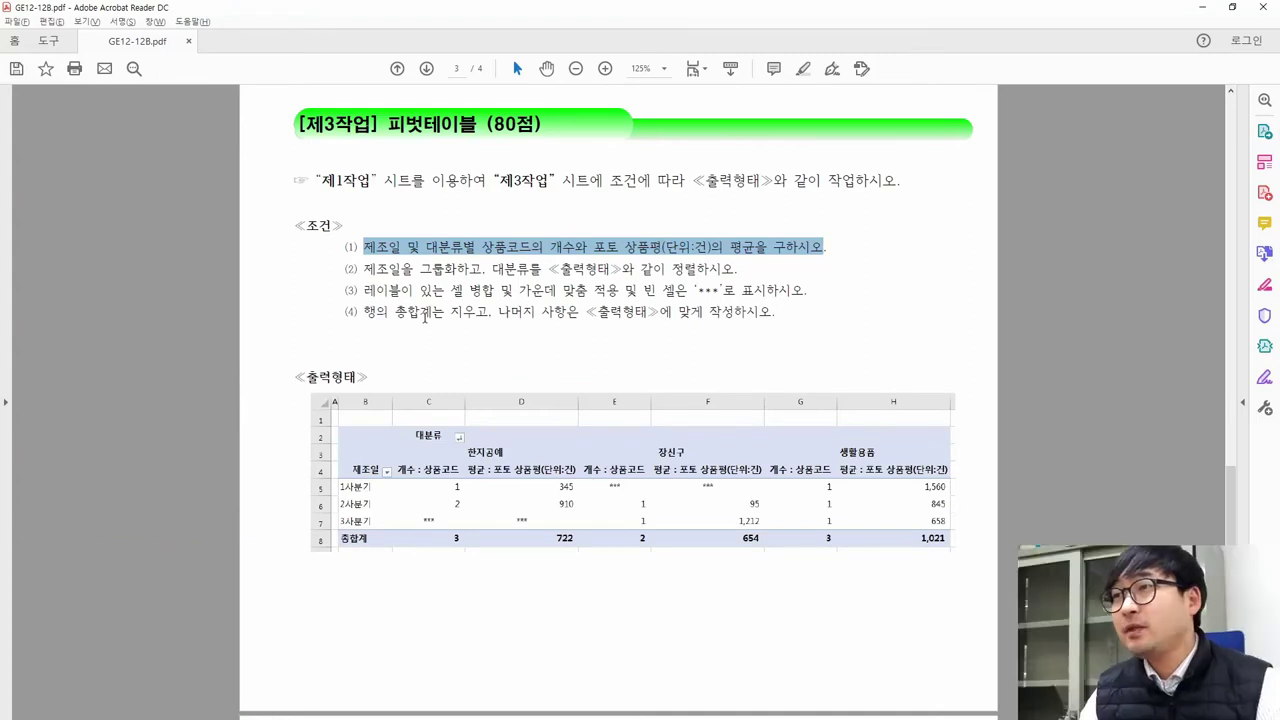
pyautogui.moveTo(366, 268); pyautogui.dragTo(470, 270)
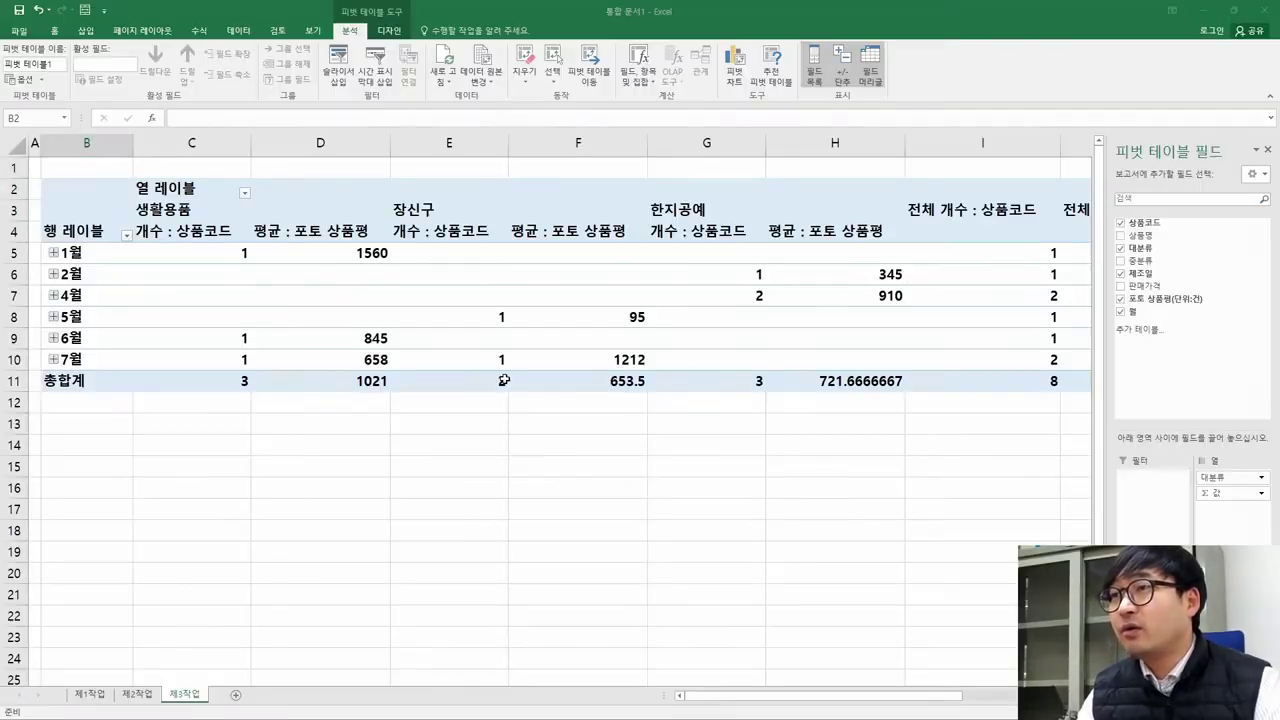
pyautogui.hotkey('alt', 'Tab')
pyautogui.moveTo(75, 252); pyautogui.dragTo(82, 360)
pyautogui.hotkey('alt', 'Tab')
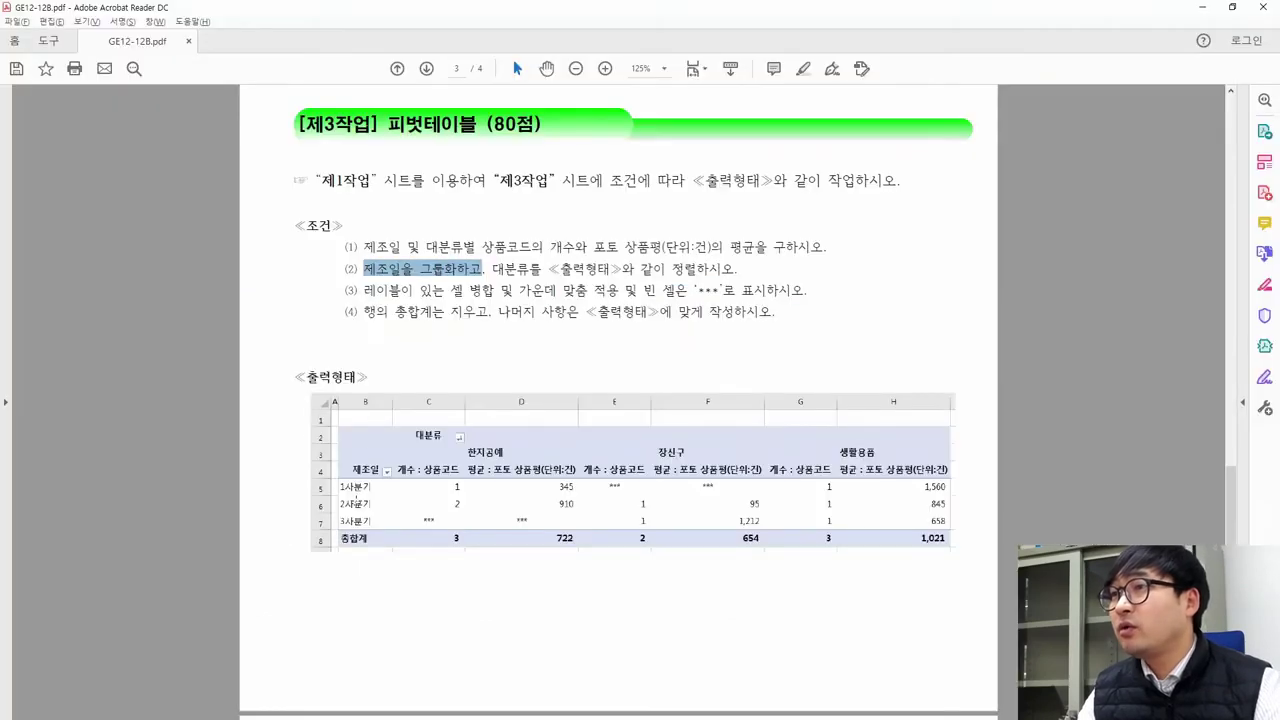
pyautogui.moveTo(350, 467); pyautogui.dragTo(374, 528)
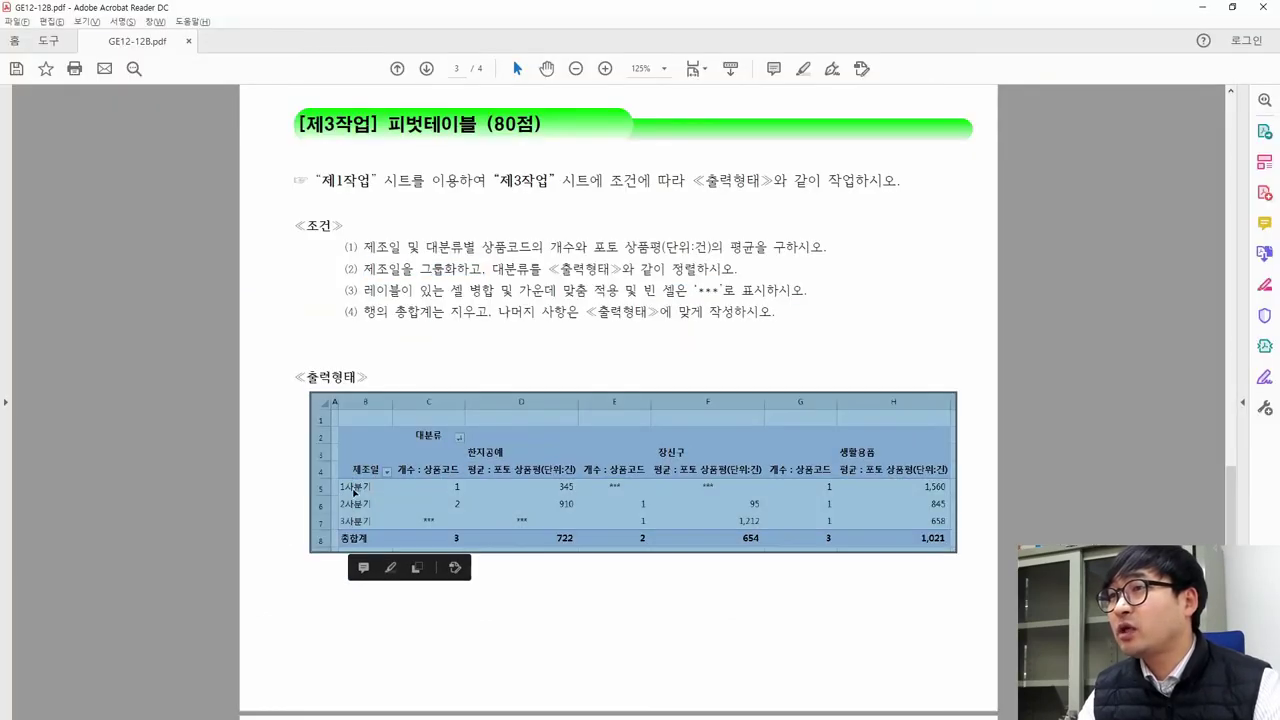
pyautogui.moveTo(365, 471); pyautogui.dragTo(384, 484)
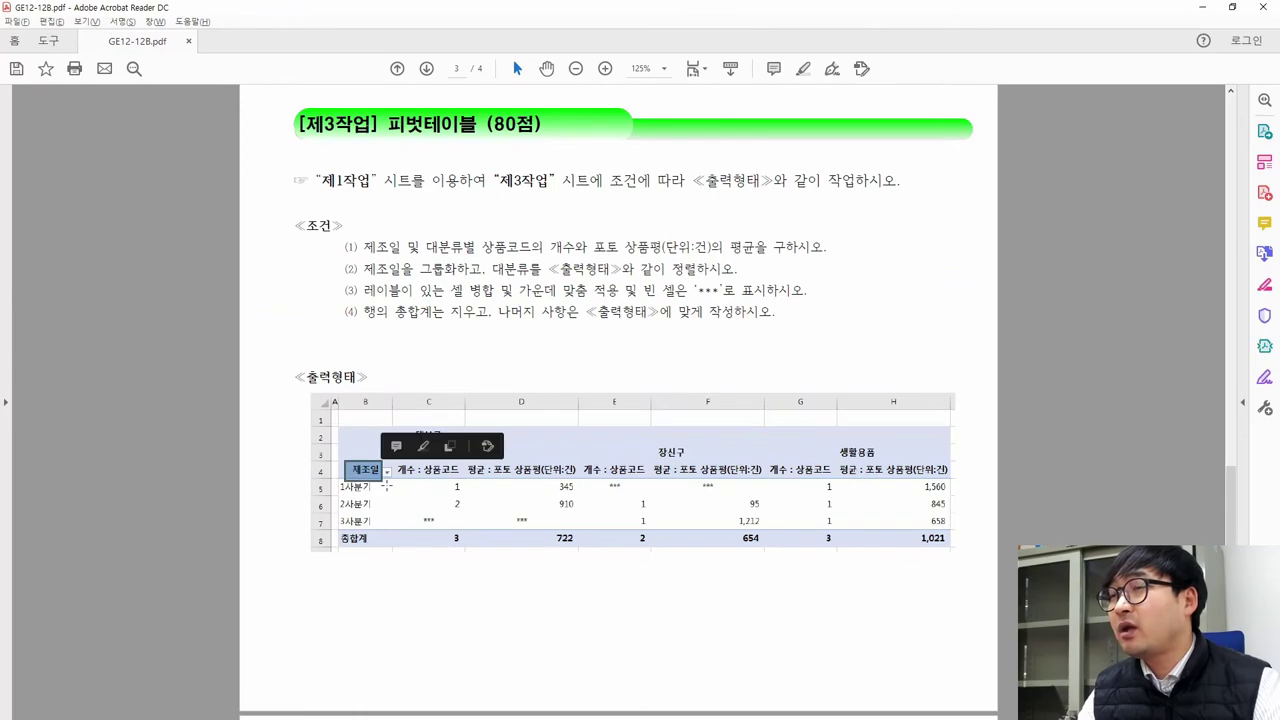
# Switch to Excel and select the pivot table's 행 레이블 heading in cell B4
pyautogui.hotkey('alt', 'Tab')
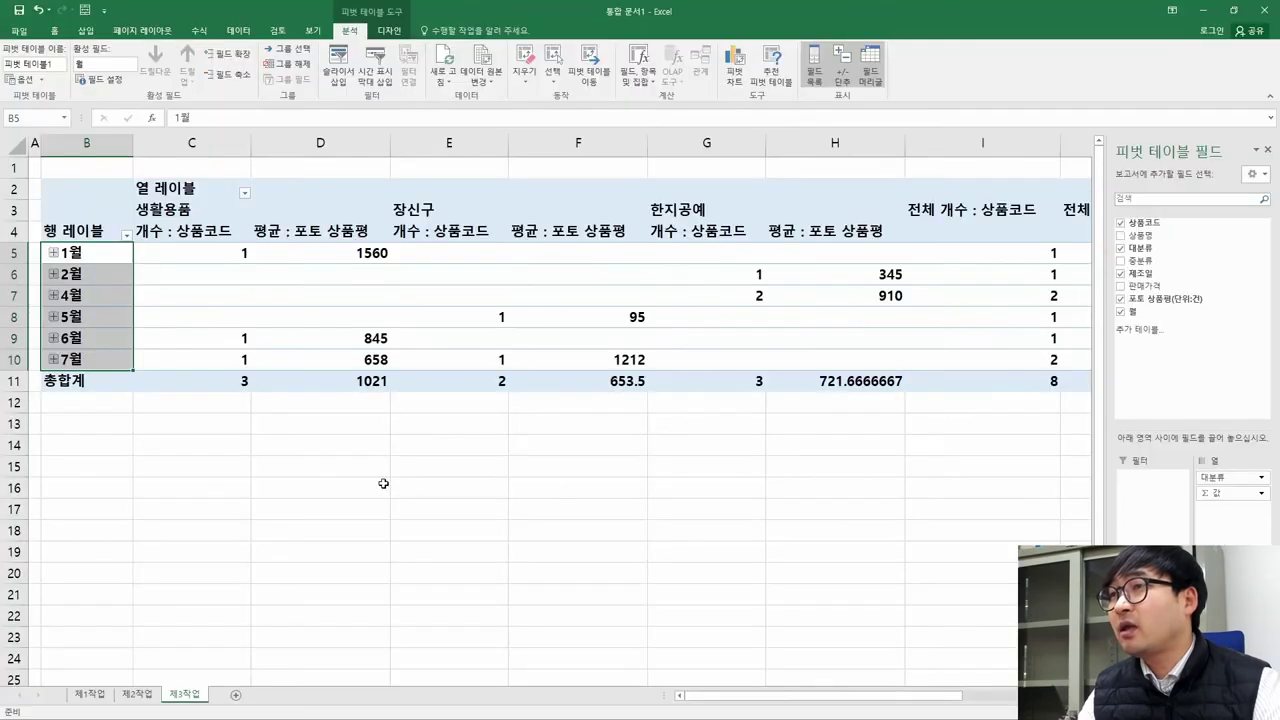
pyautogui.click(98, 252)
pyautogui.click(78, 231)
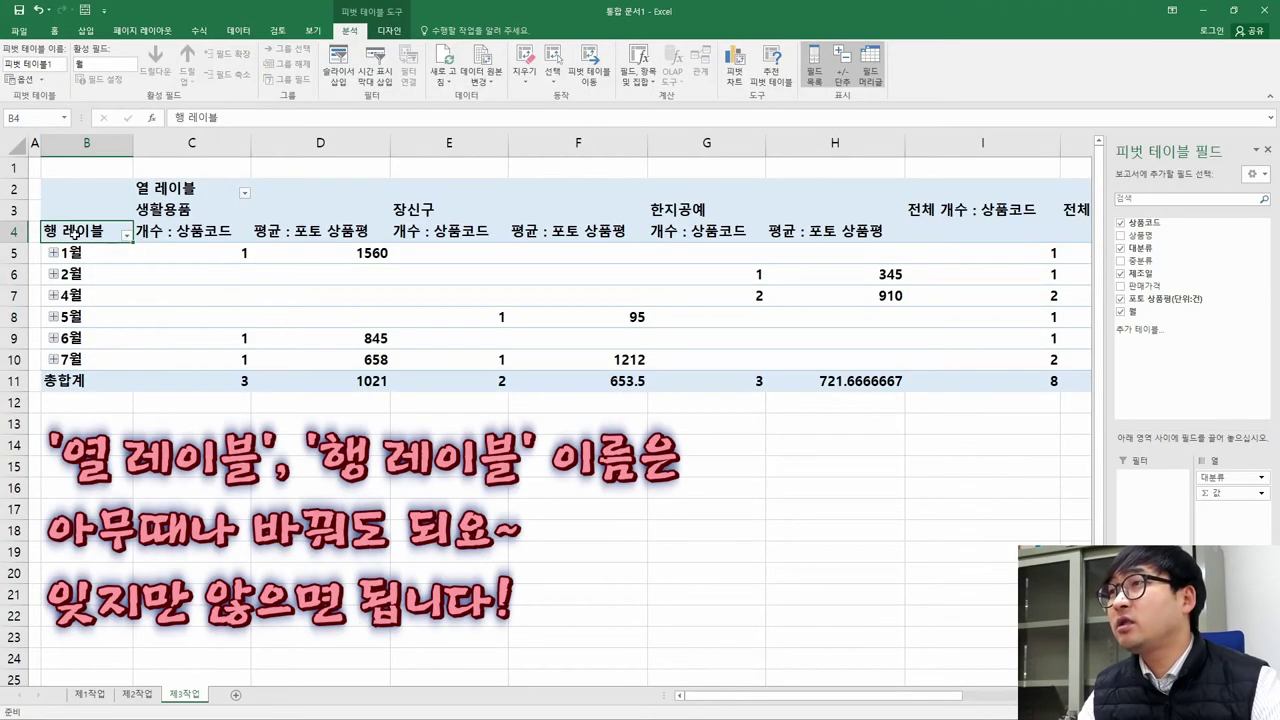
pyautogui.write('ㅈ')
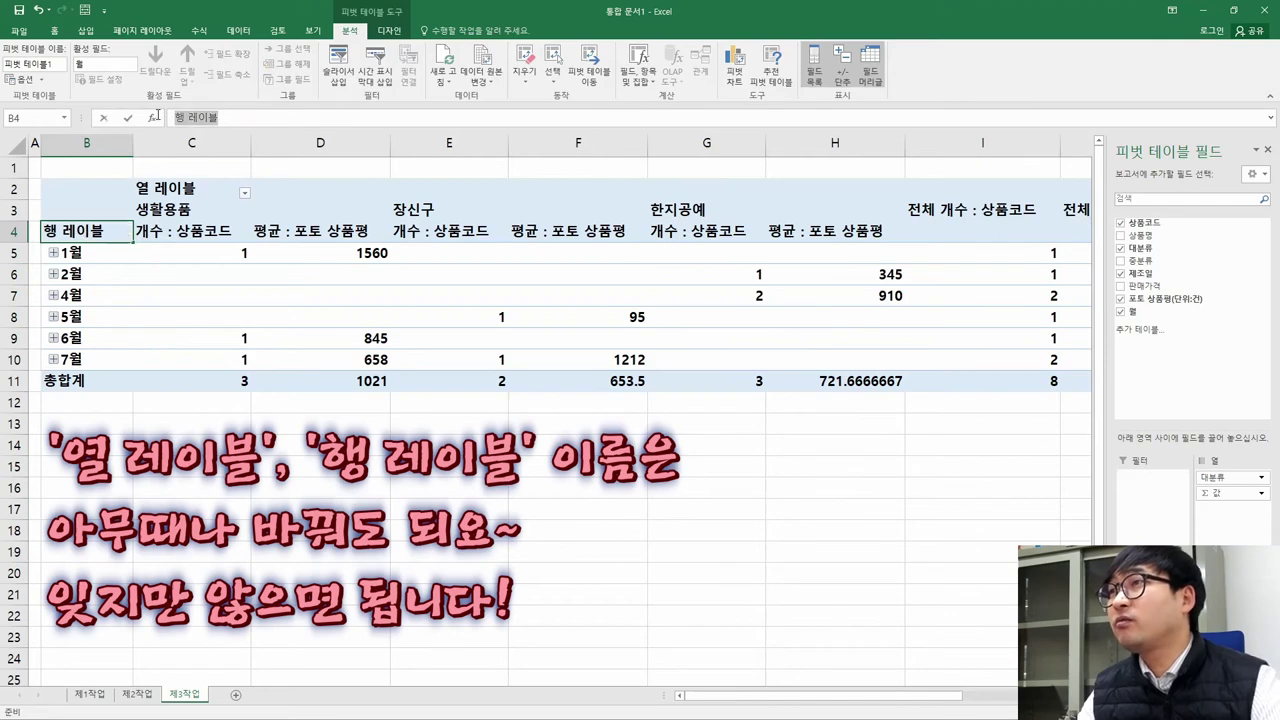
pyautogui.write('제조일')
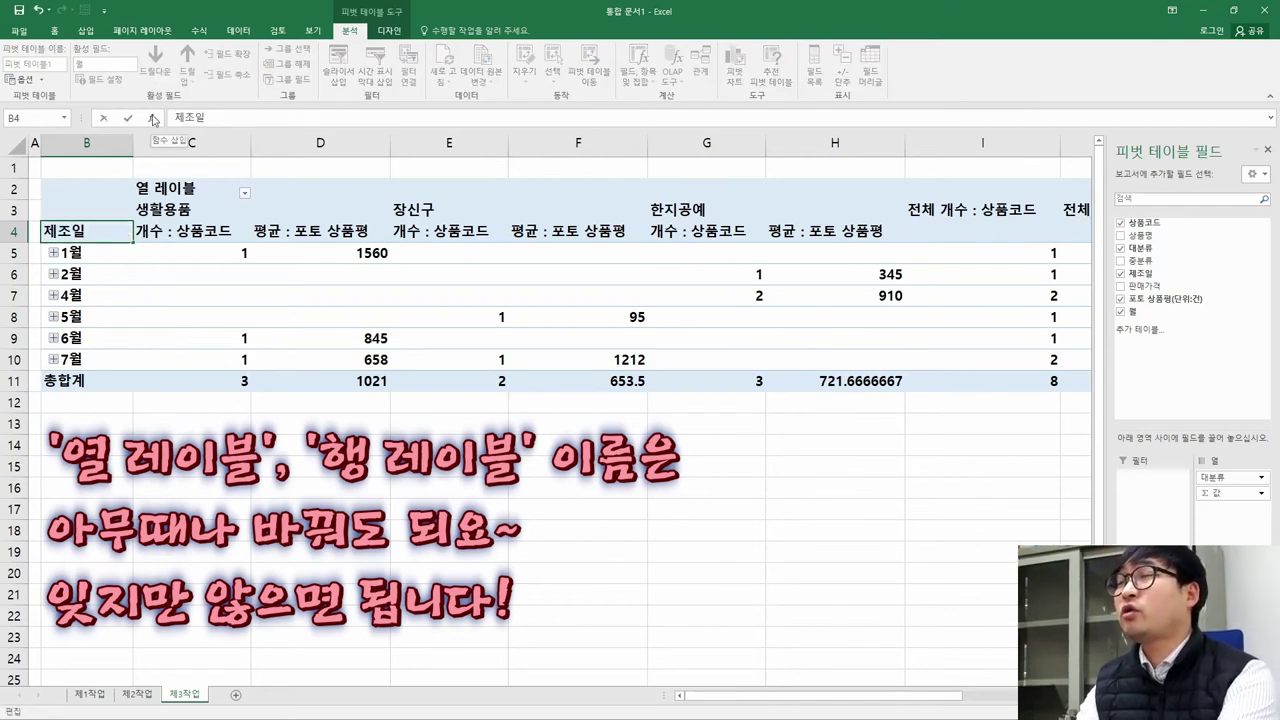
pyautogui.press('Escape')
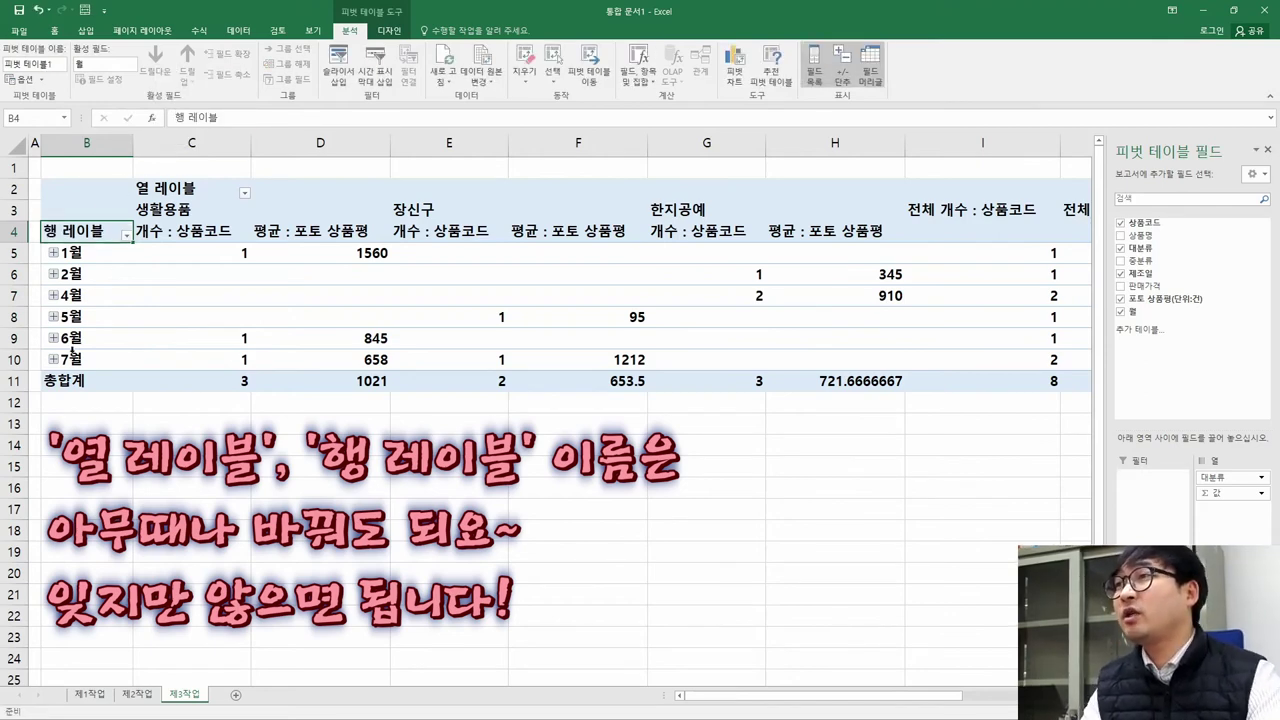
pyautogui.press('Down')
pyautogui.press('Down')
pyautogui.press('Up')
pyautogui.press('Up')
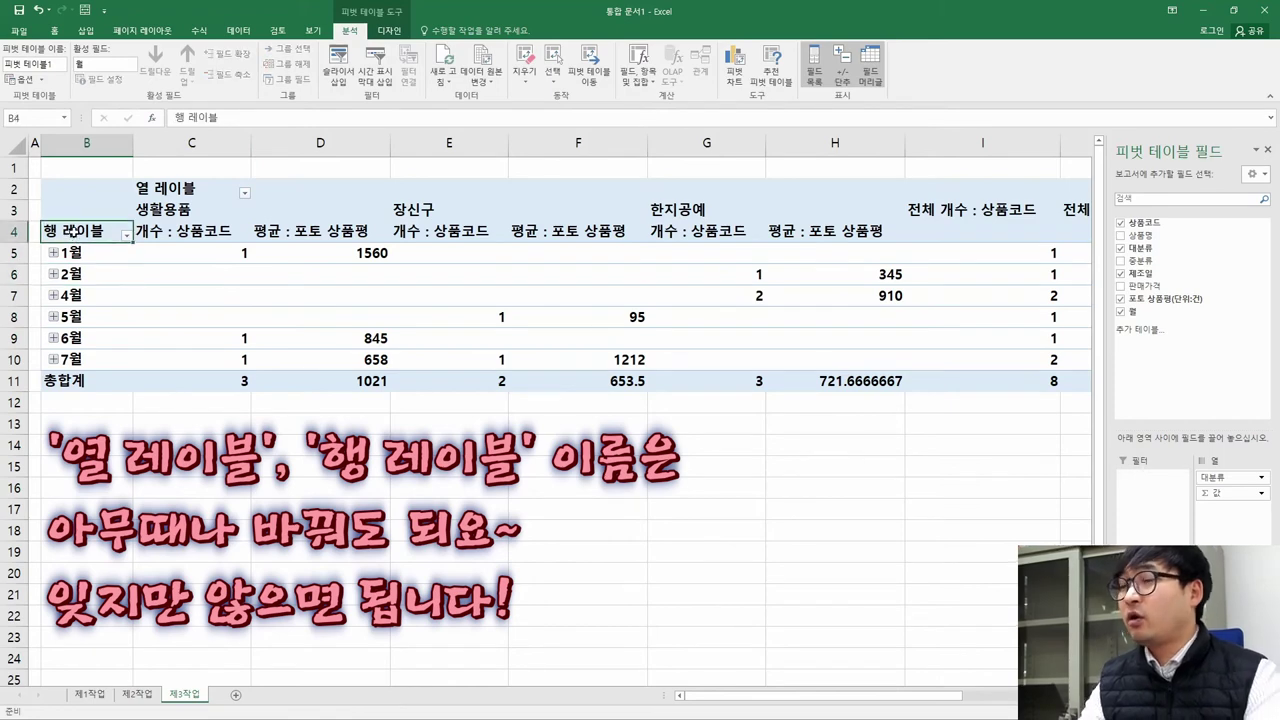
# Rename the pivot table's row label heading to 제조일 and its column label heading to 대분류, following the PDF
pyautogui.write('제조일')
pyautogui.press('Return')
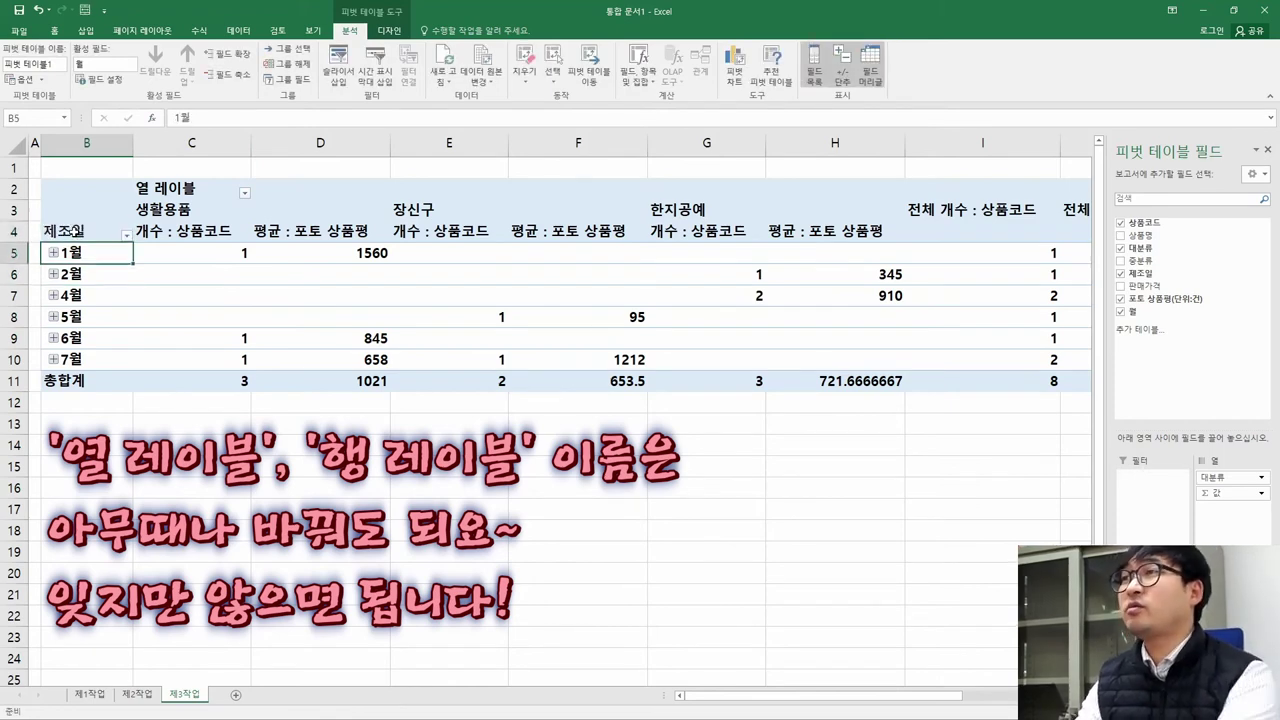
pyautogui.hotkey('alt', 'Tab')
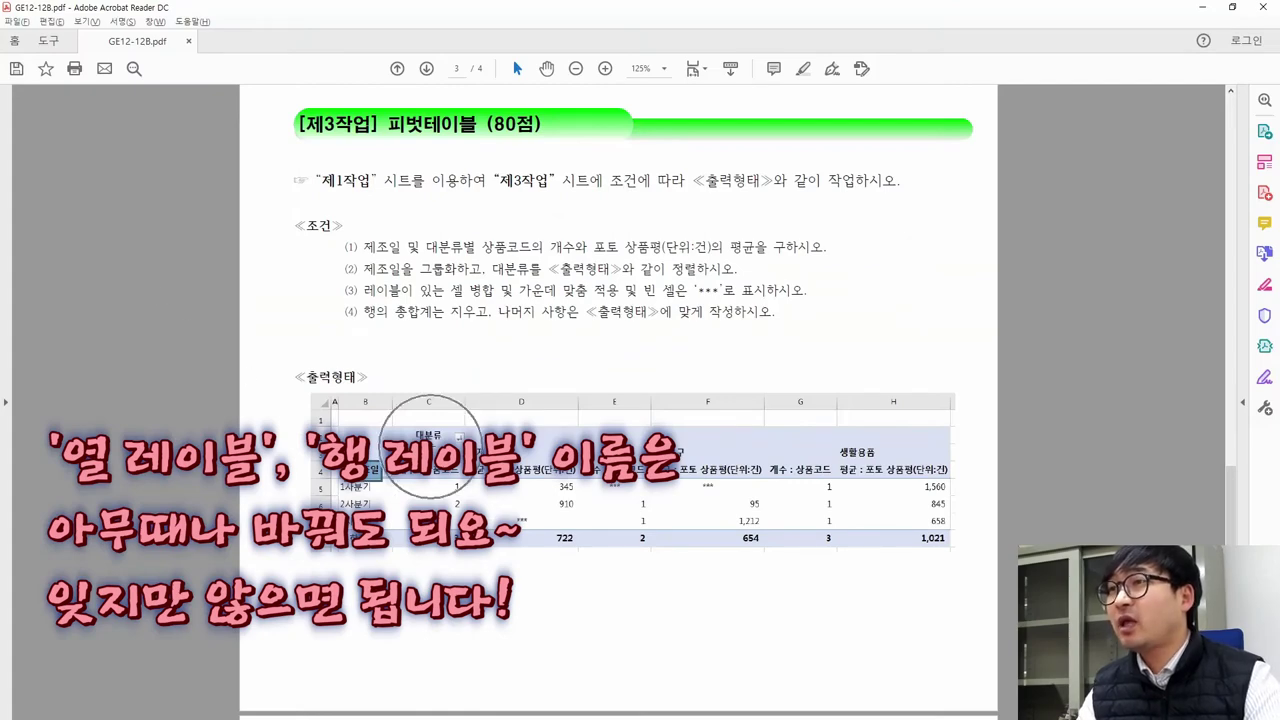
pyautogui.hotkey('alt', 'Tab')
pyautogui.click(185, 190)
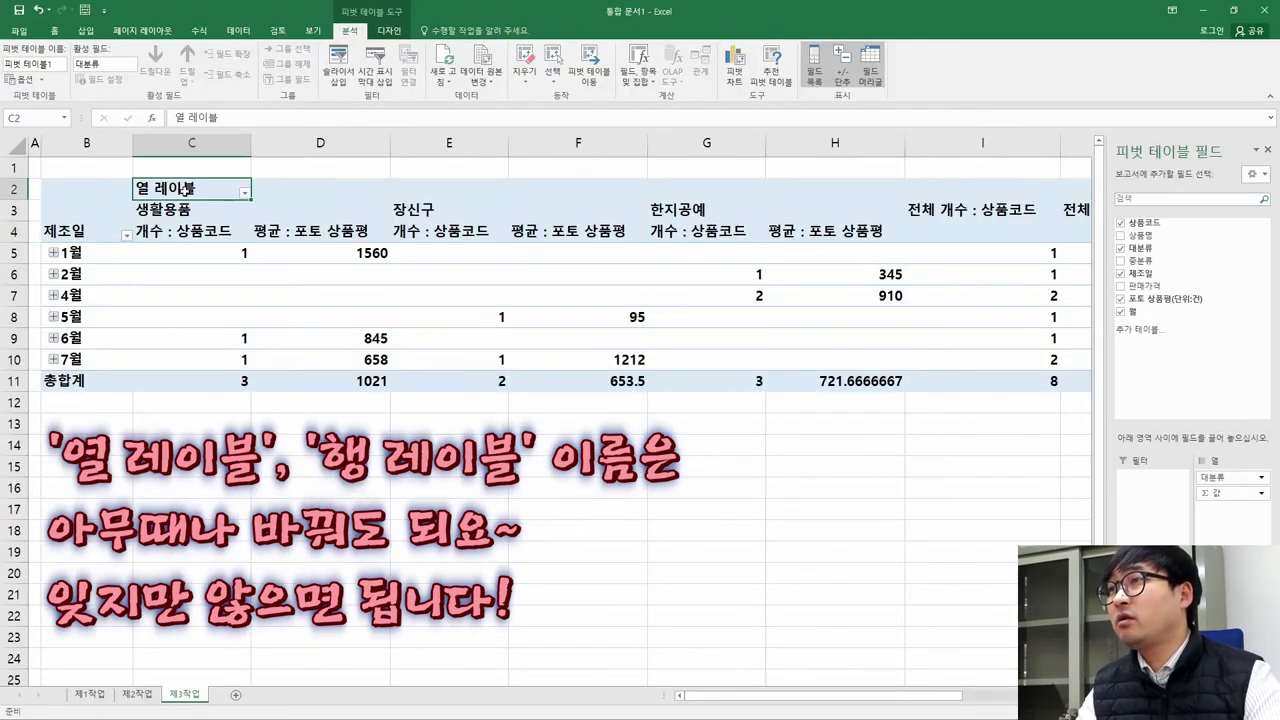
pyautogui.write('대분류')
pyautogui.press('Return')
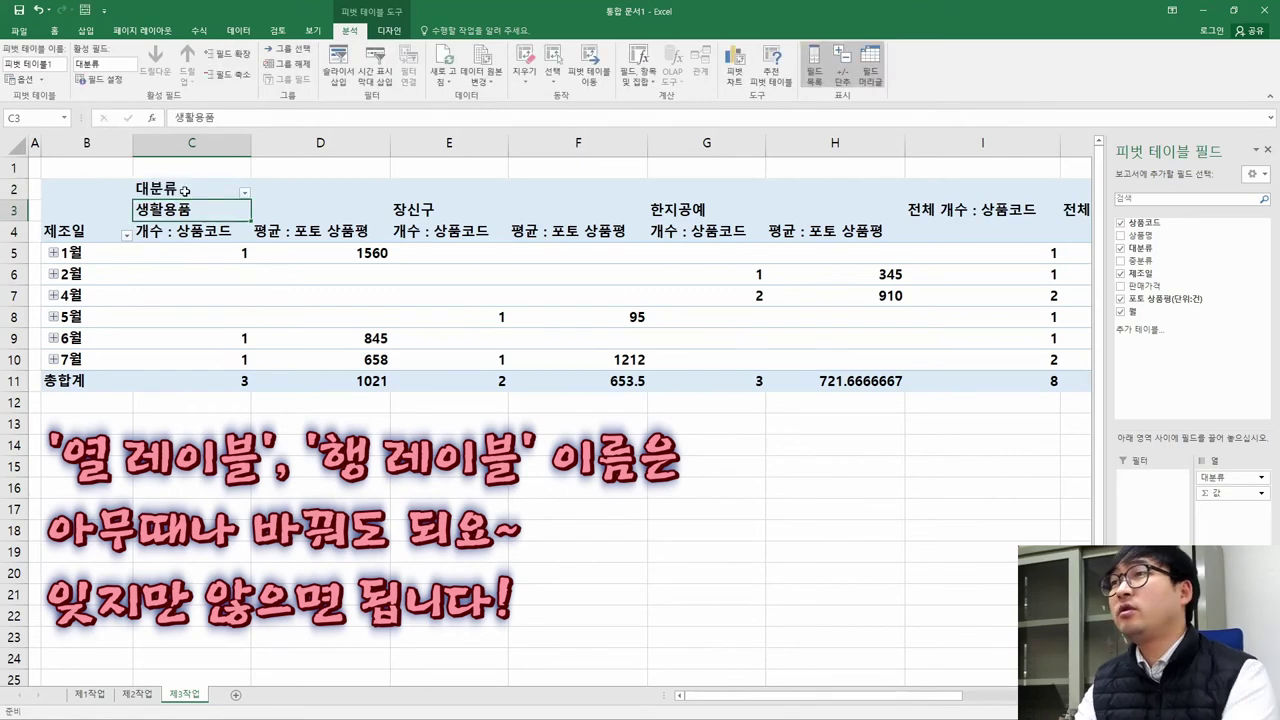
# Check the 제조일 rows in the PDF's sample output, then open the 그룹화 settings for the pivot table's month items in Excel
pyautogui.click(112, 236)
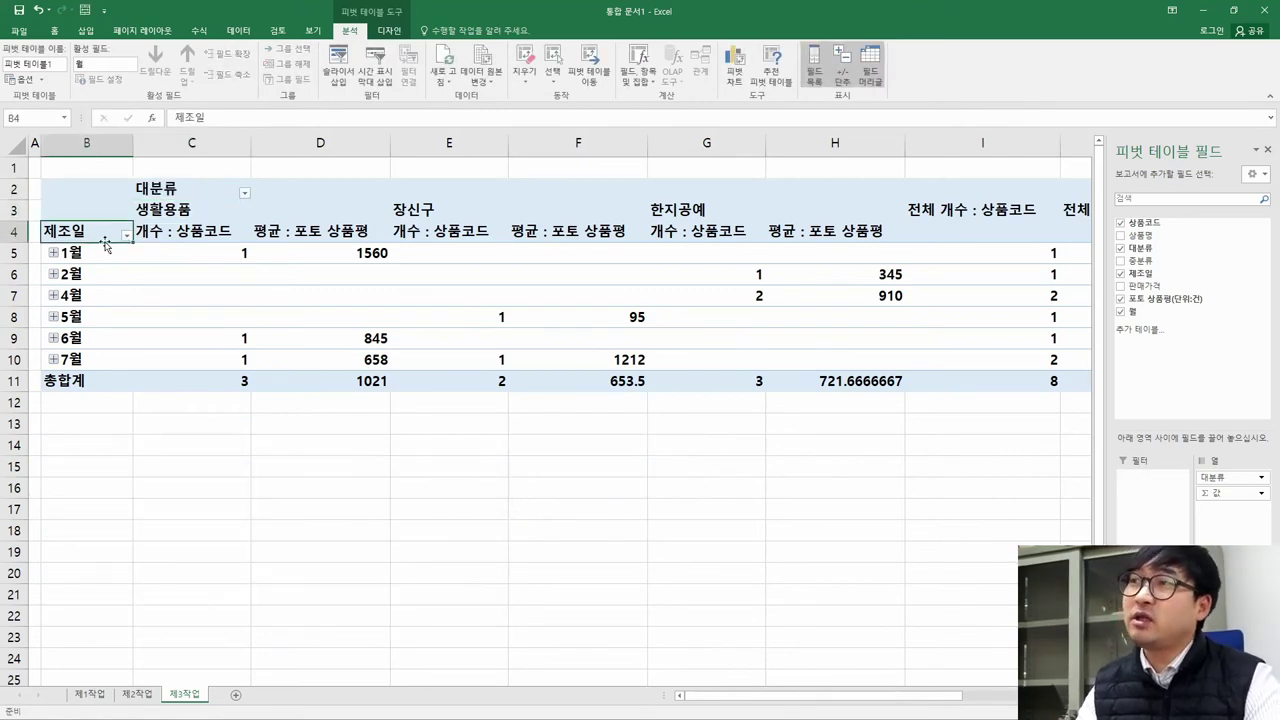
pyautogui.hotkey('alt', 'Tab')
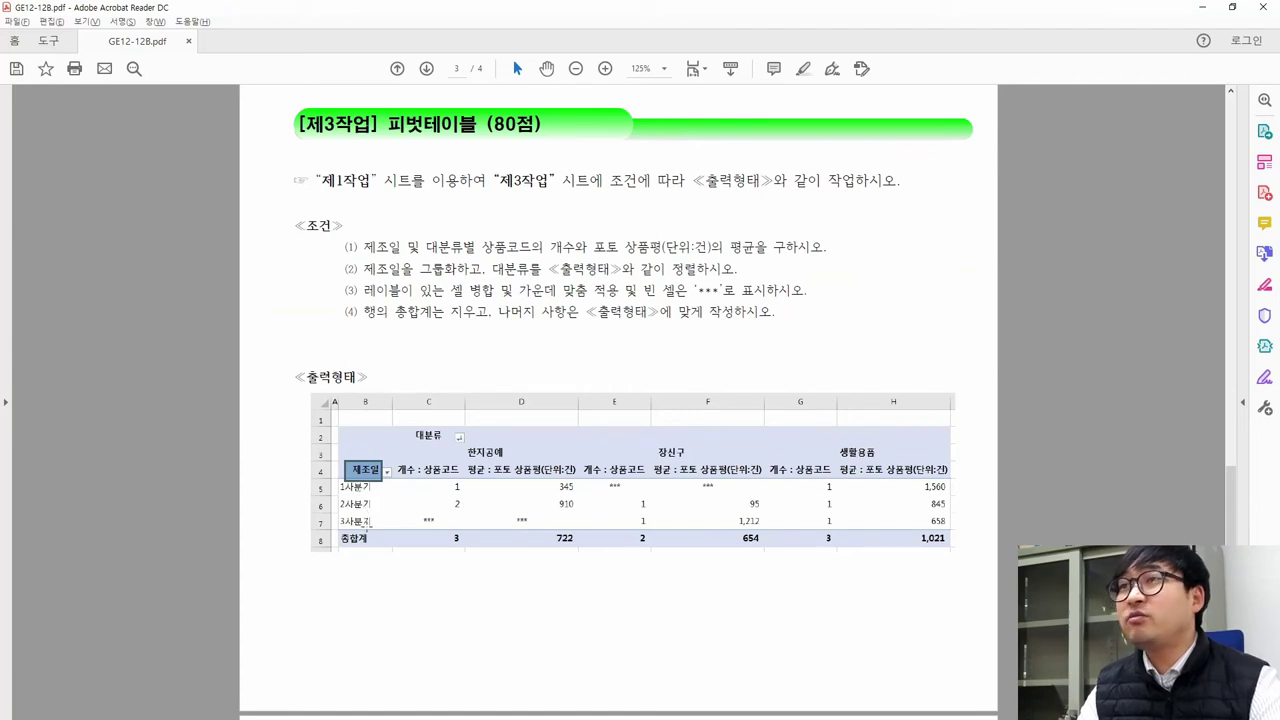
pyautogui.hotkey('alt', 'Tab')
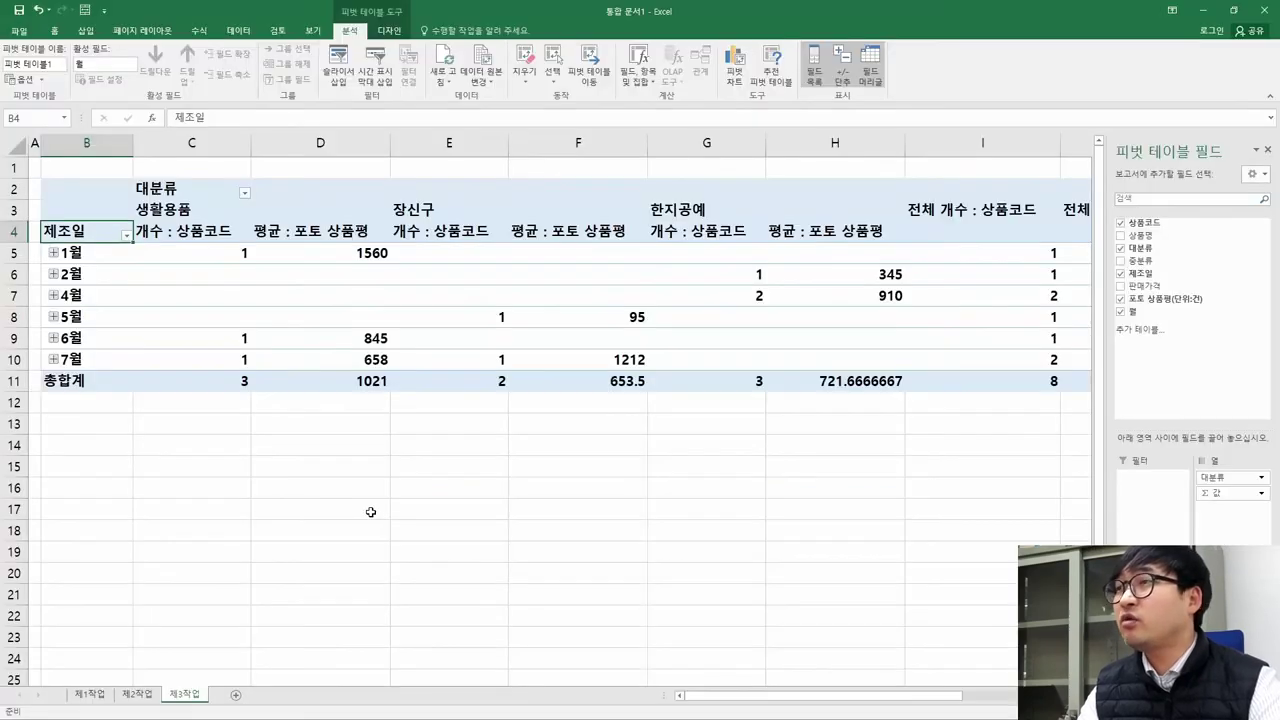
pyautogui.click(91, 254)
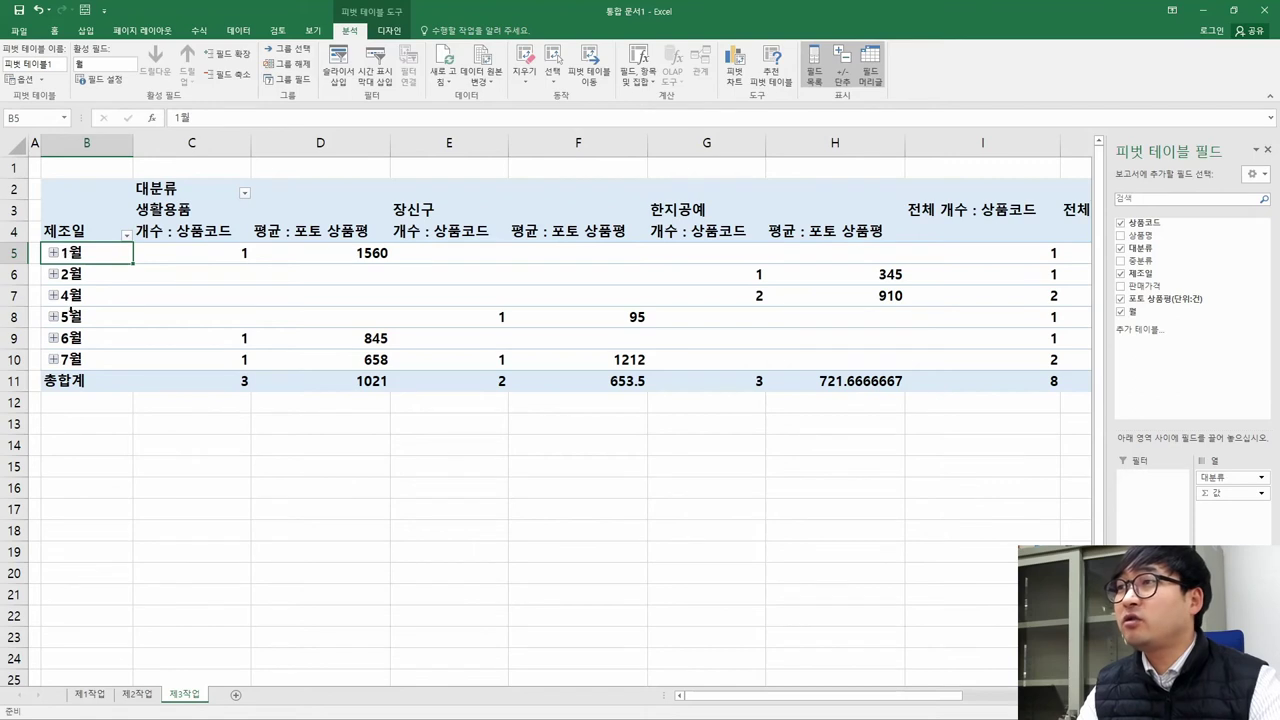
pyautogui.moveTo(85, 360)
pyautogui.mouseDown()
pyautogui.moveTo(76, 256)
pyautogui.moveTo(94, 252)
pyautogui.moveTo(85, 360)
pyautogui.mouseUp()
pyautogui.click(99, 323)
pyautogui.click(83, 302)
pyautogui.rightClick(88, 277)
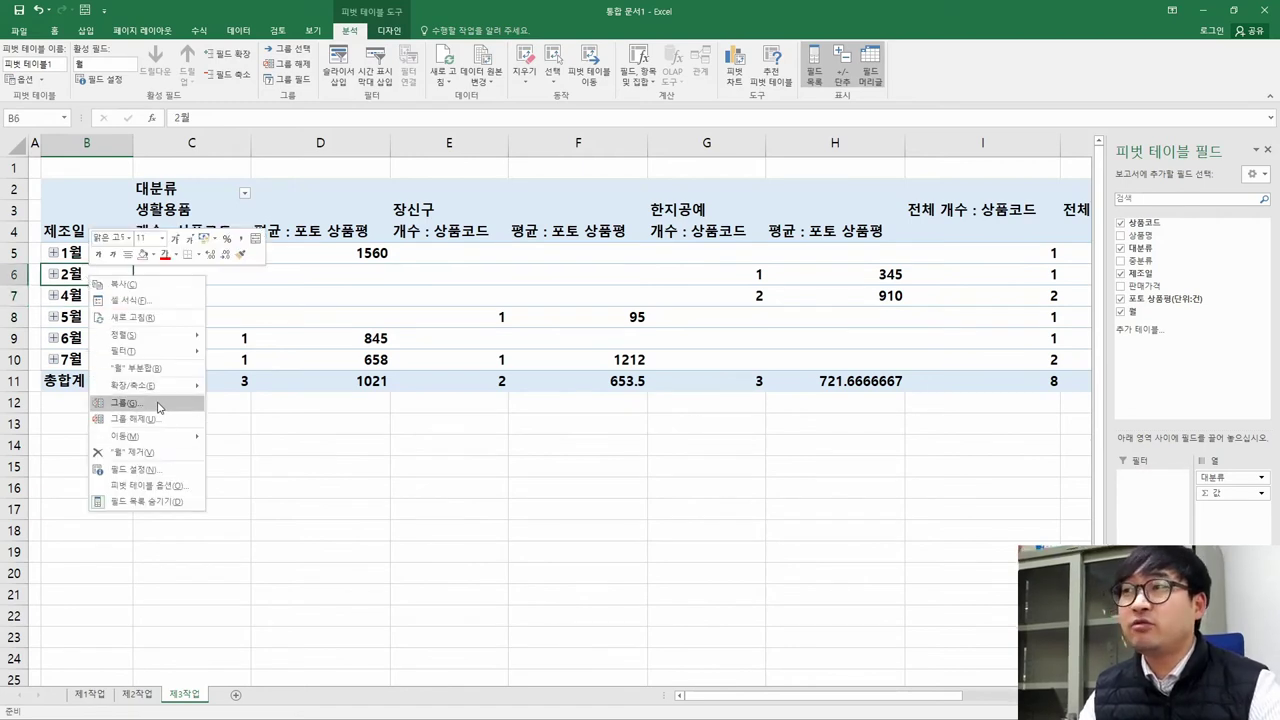
pyautogui.click(158, 404)
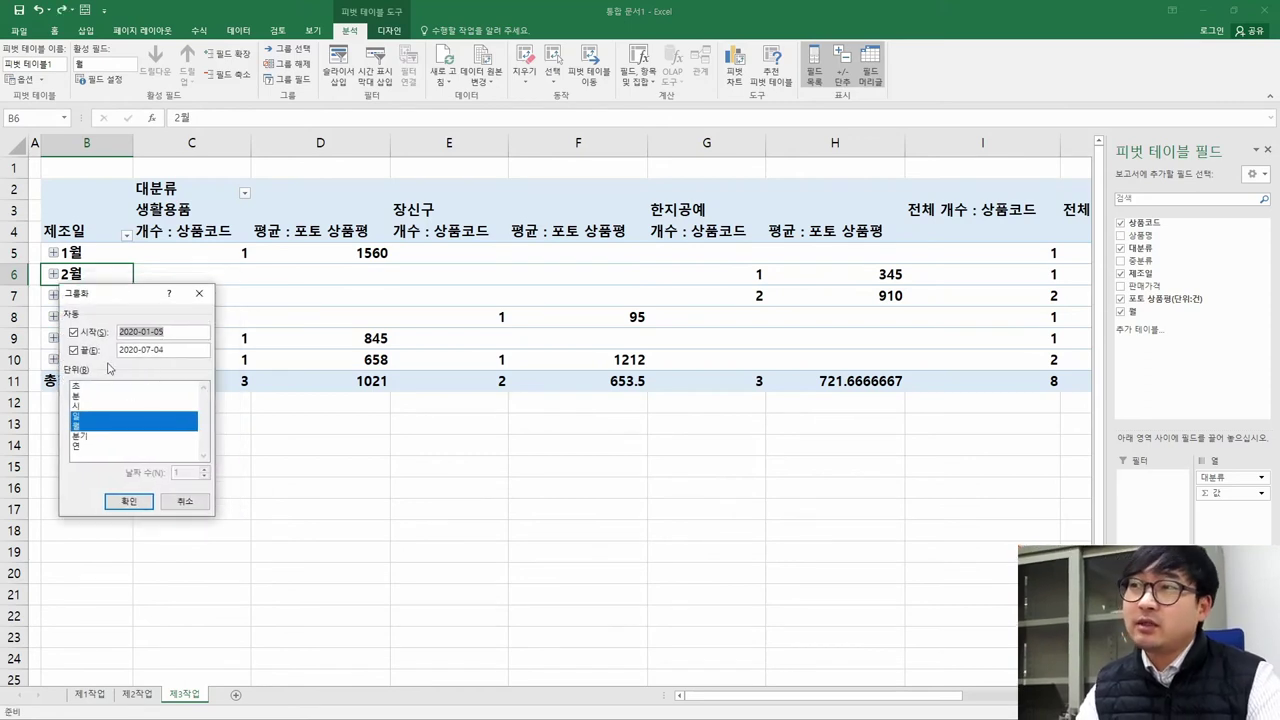
# Check the row grouping in the PDF's sample output, then make 분기 the only grouping unit in Excel, deselecting 일 and 월
pyautogui.hotkey('alt', 'Tab')
pyautogui.click(368, 488)
pyautogui.moveTo(336, 478); pyautogui.dragTo(385, 528)
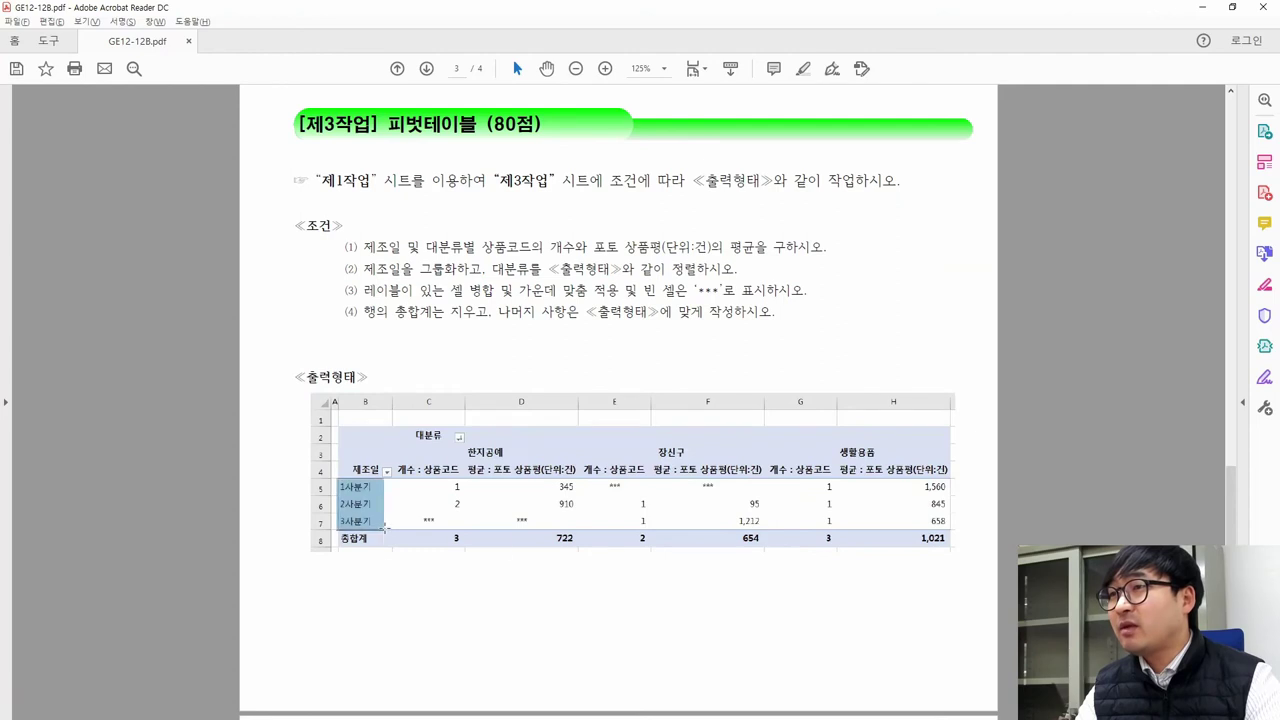
pyautogui.click(372, 510)
pyautogui.hotkey('alt', 'Tab')
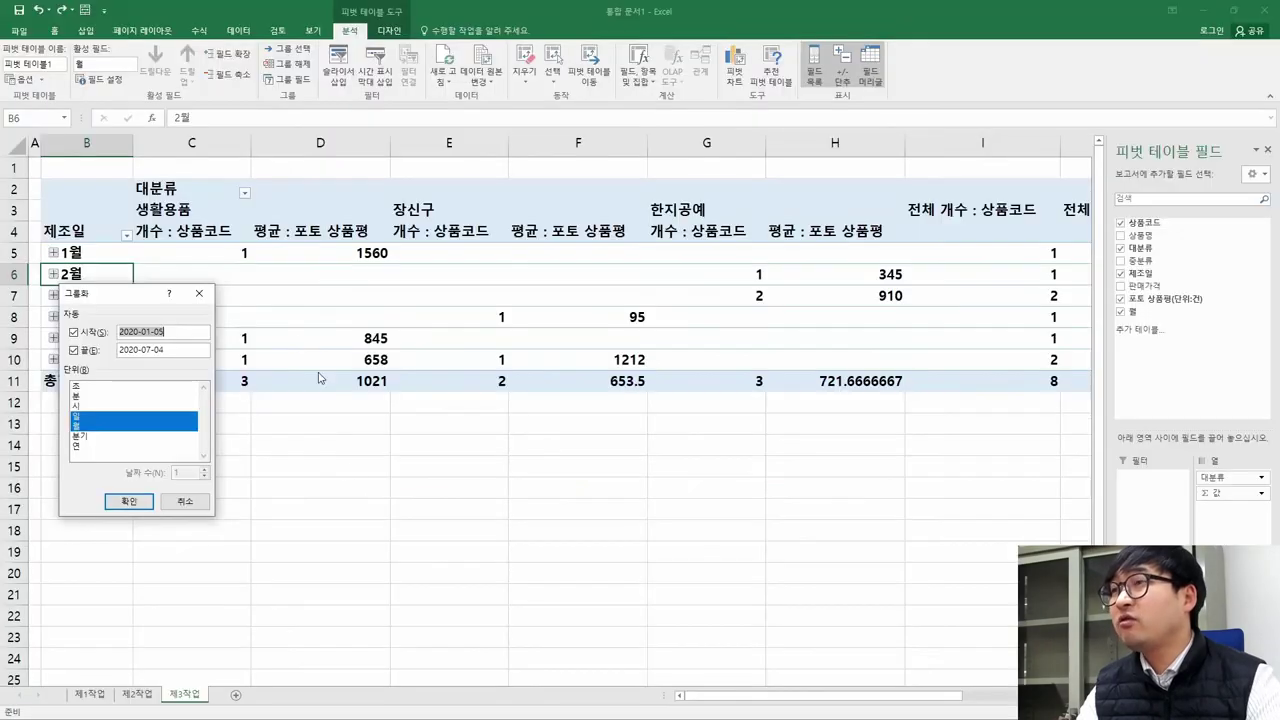
pyautogui.click(86, 415)
pyautogui.click(90, 426)
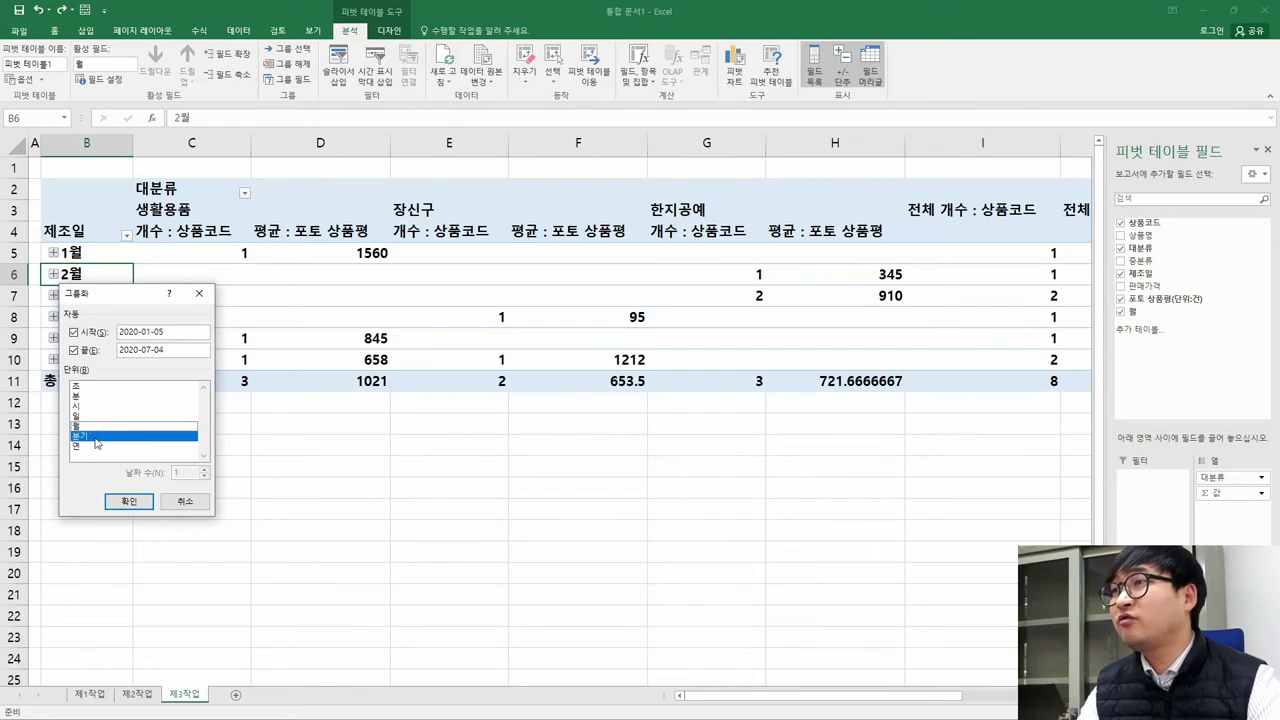
# Enter 1 as 시작 and 3 as 끝, enable both automatic options again, and apply the 제조일 grouping
pyautogui.click(185, 333)
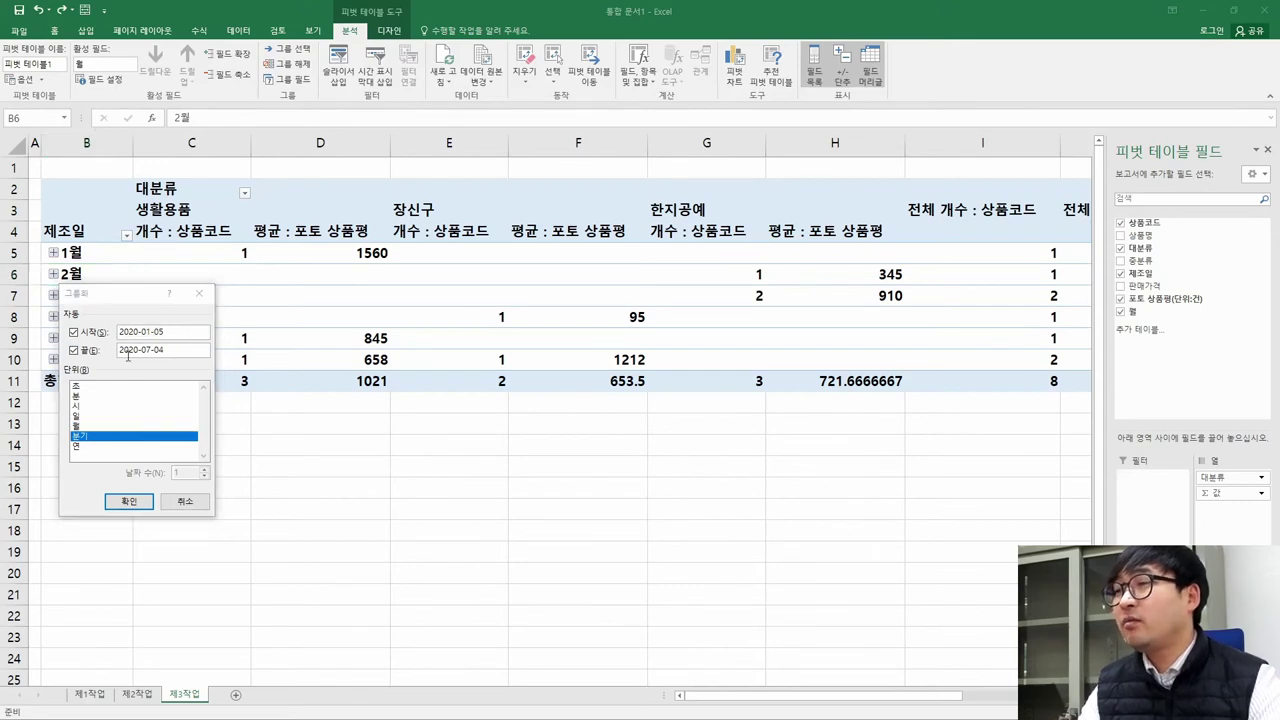
pyautogui.hotkey('alt', 'Tab')
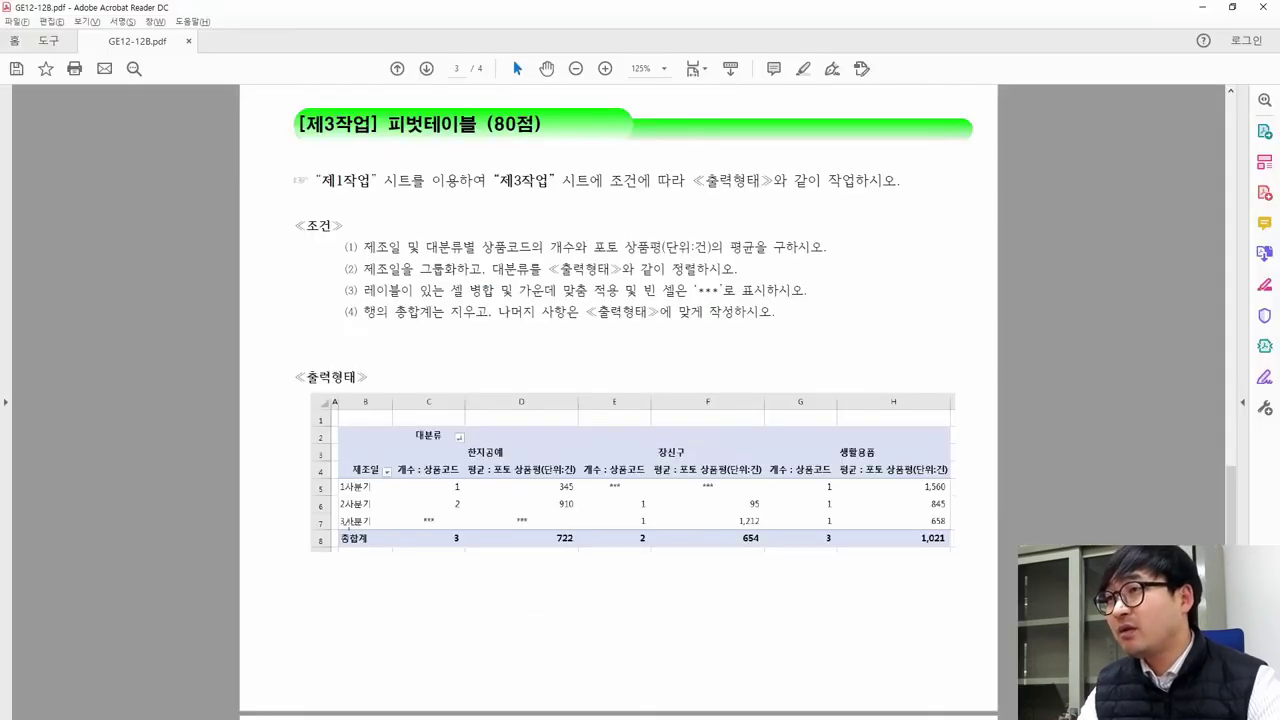
pyautogui.hotkey('alt', 'Tab')
pyautogui.write('1')
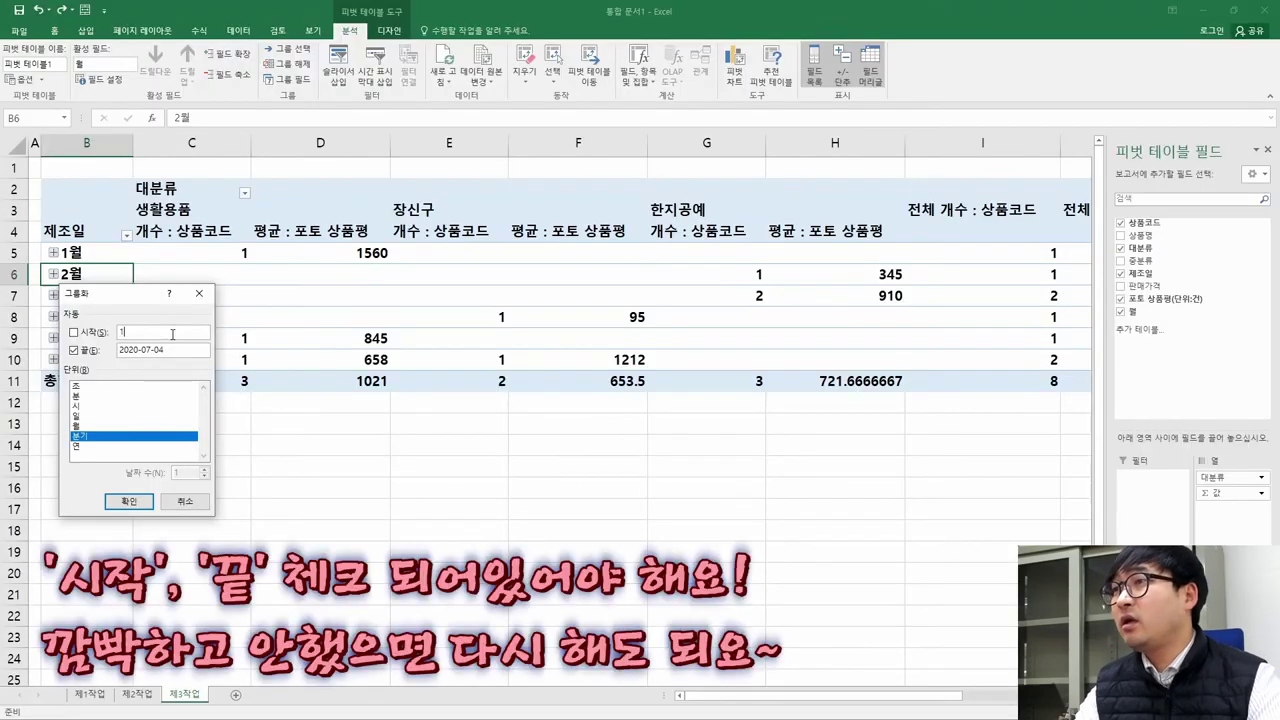
pyautogui.click(85, 350)
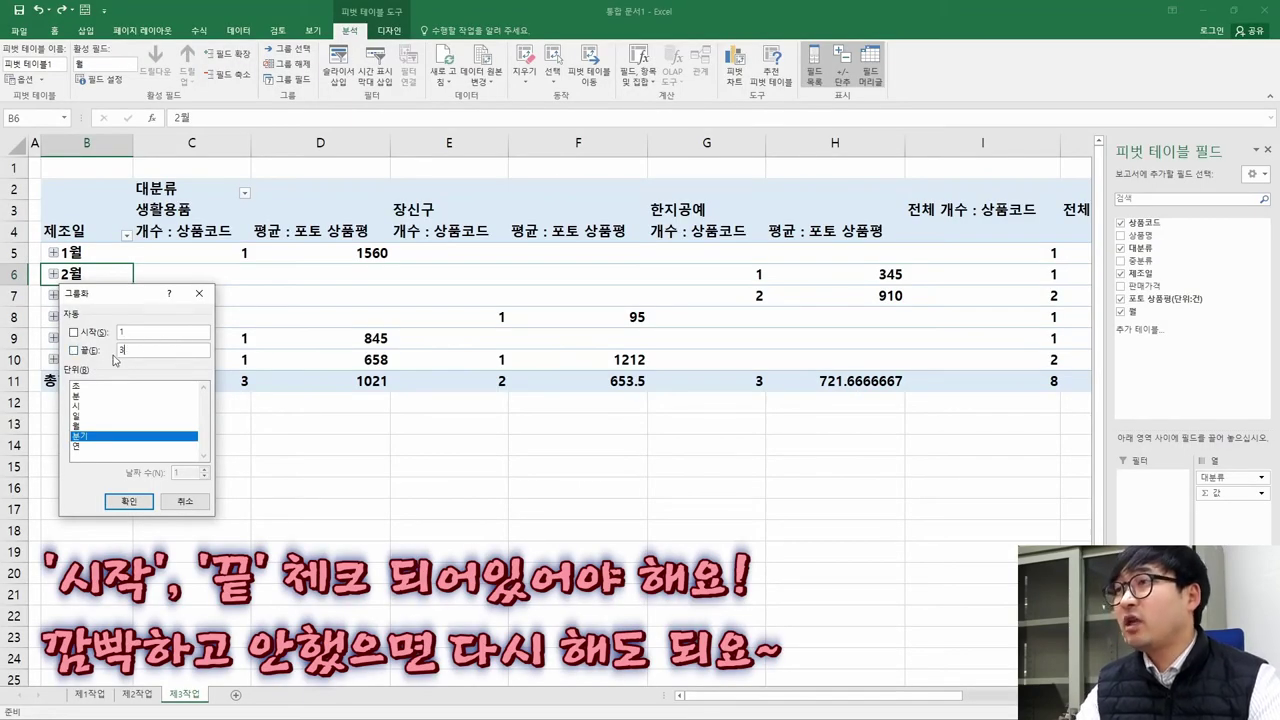
pyautogui.click(74, 332)
pyautogui.click(74, 350)
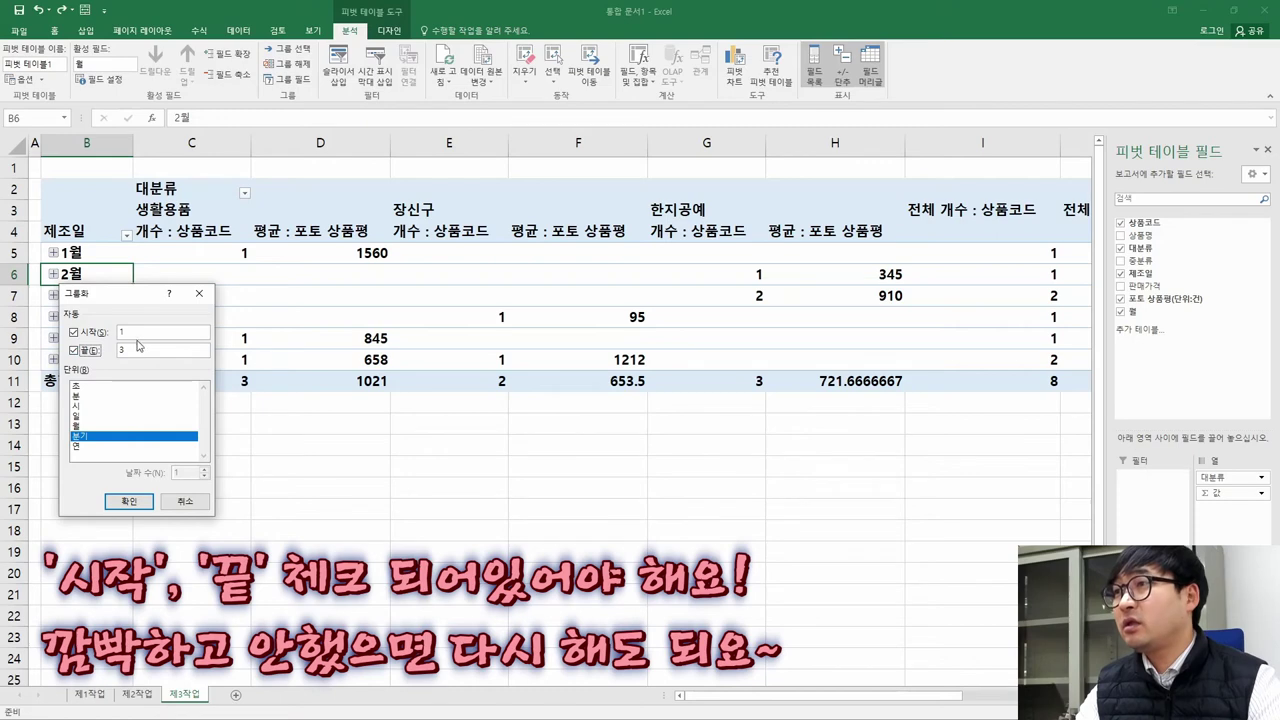
pyautogui.click(130, 501)
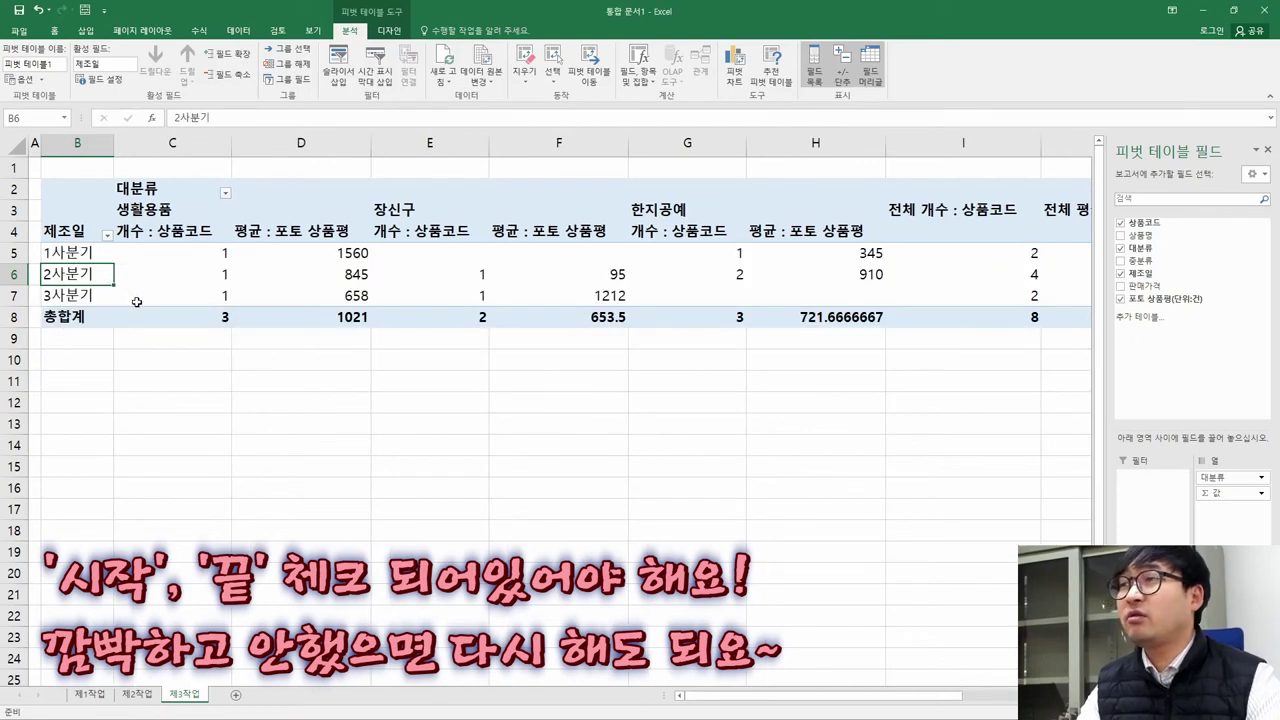
# Compare the grouped rows with the PDF and read condition (2) on how to sort 대분류
pyautogui.hotkey('alt', 'Tab')
pyautogui.hotkey('alt', 'Tab')
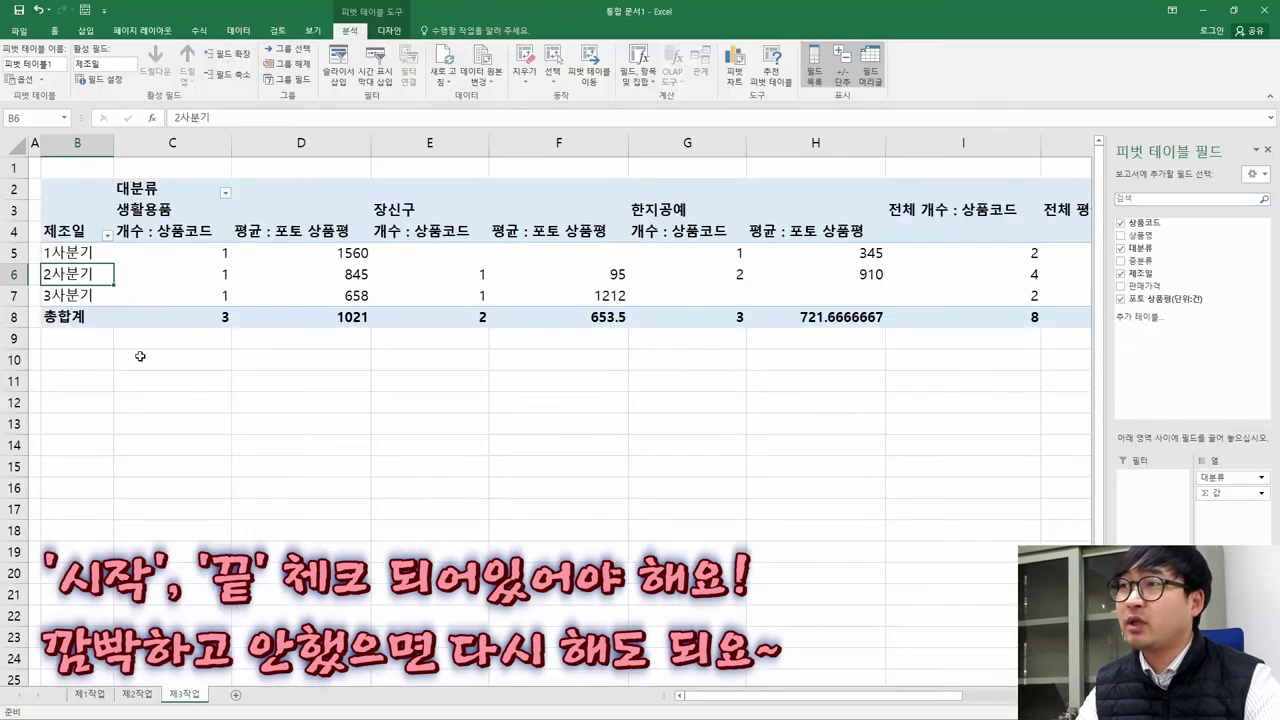
pyautogui.hotkey('alt', 'Tab')
pyautogui.moveTo(365, 268); pyautogui.dragTo(726, 270)
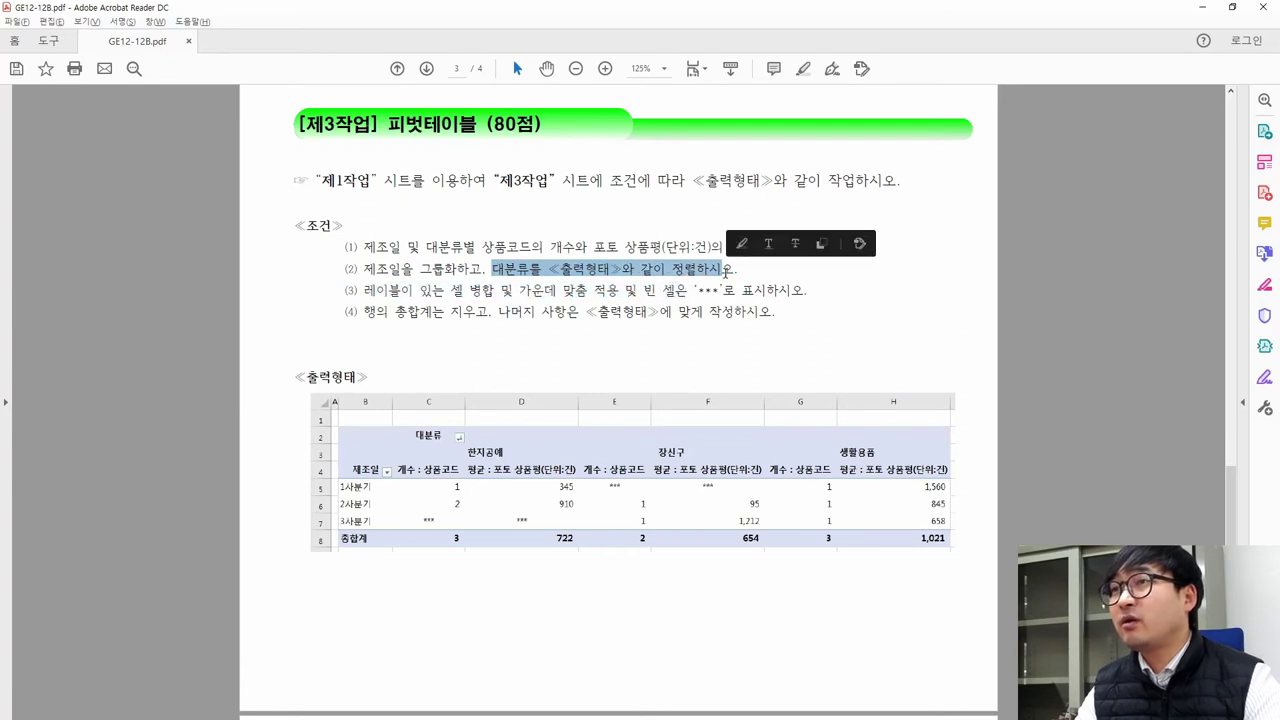
# Compare the order of the 대분류 labels in the Excel pivot table with the sample output in the PDF
pyautogui.moveTo(396, 418); pyautogui.dragTo(478, 451)
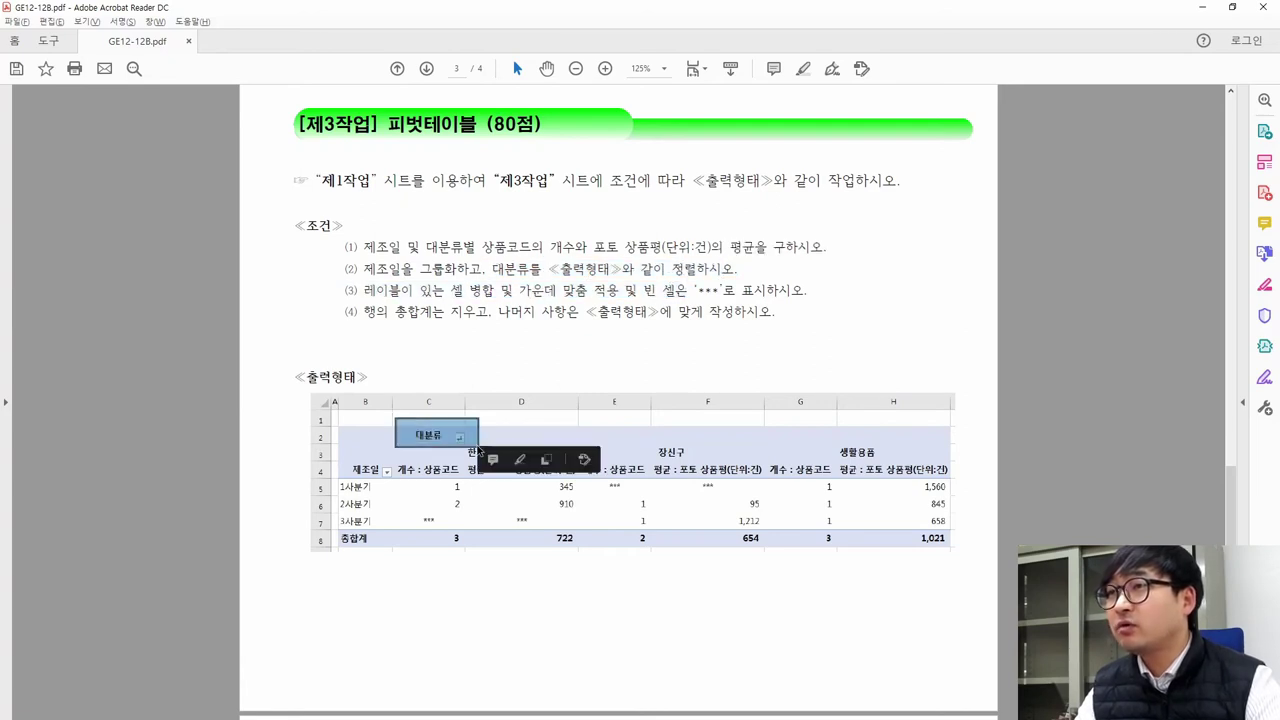
pyautogui.hotkey('alt', 'Tab')
pyautogui.click(158, 198)
pyautogui.hotkey('alt', 'Tab')
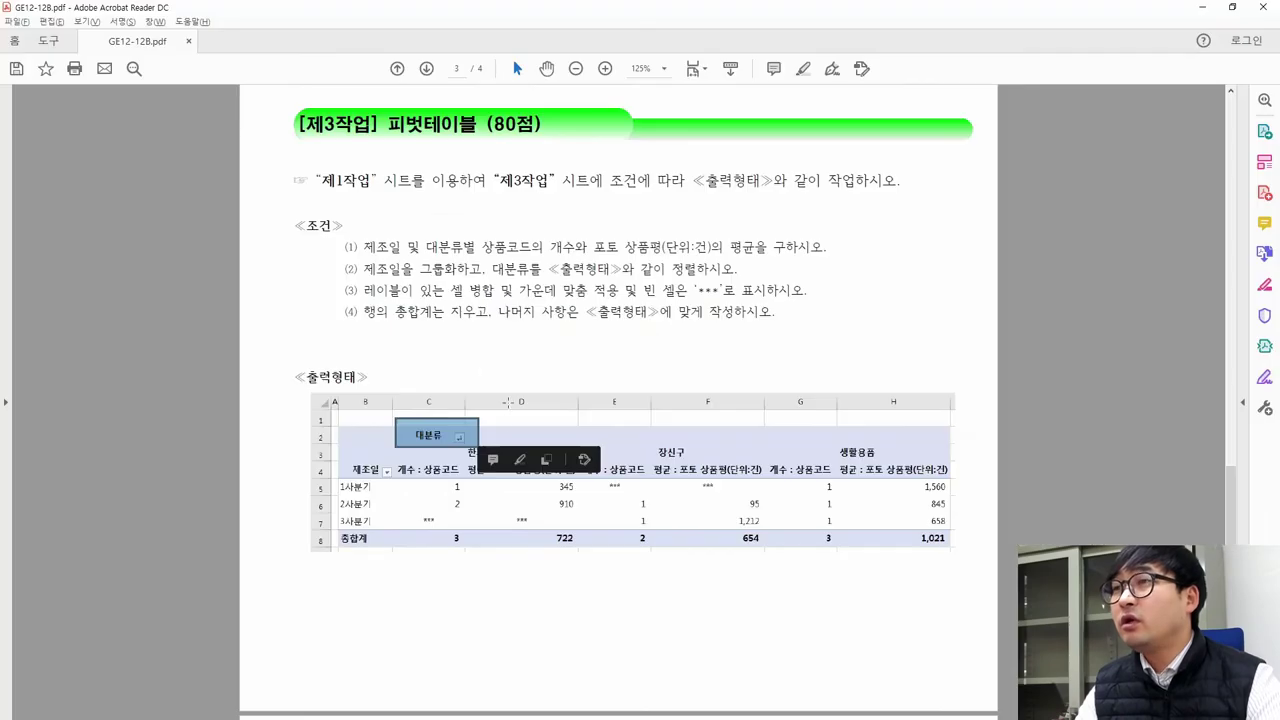
pyautogui.click(463, 442)
pyautogui.click(530, 436)
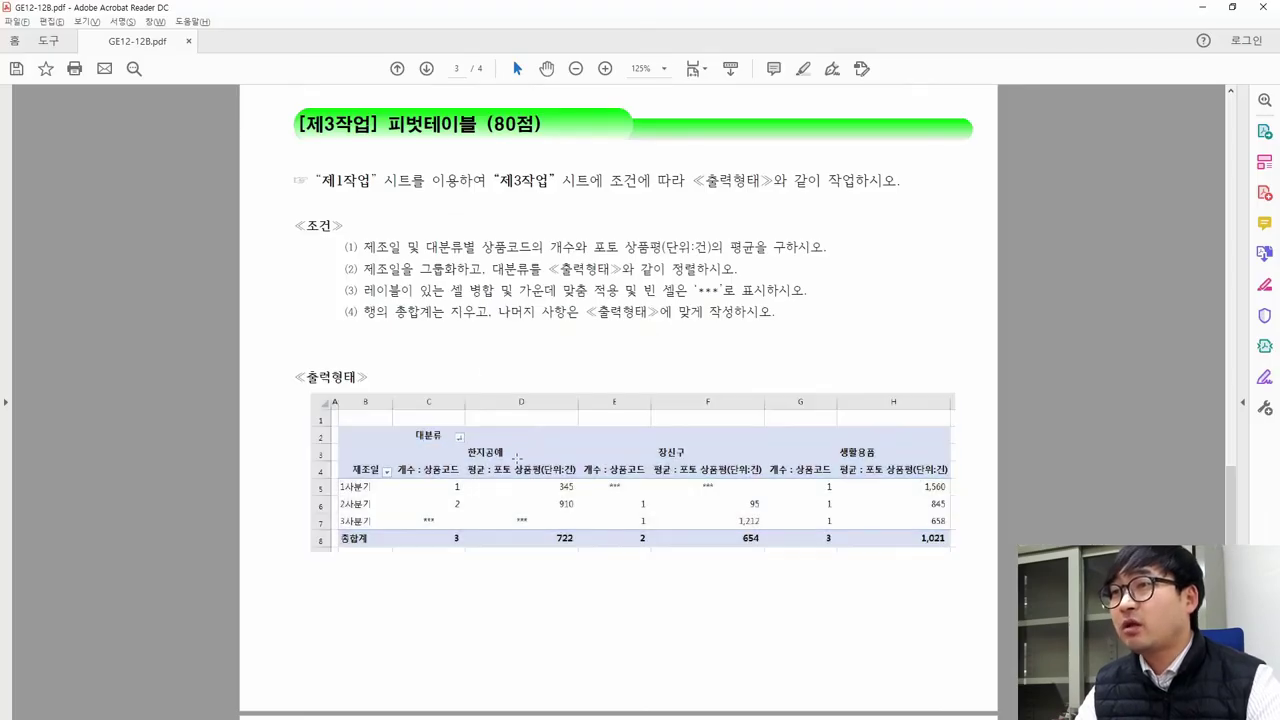
pyautogui.hotkey('alt', 'Tab')
pyautogui.click(407, 211)
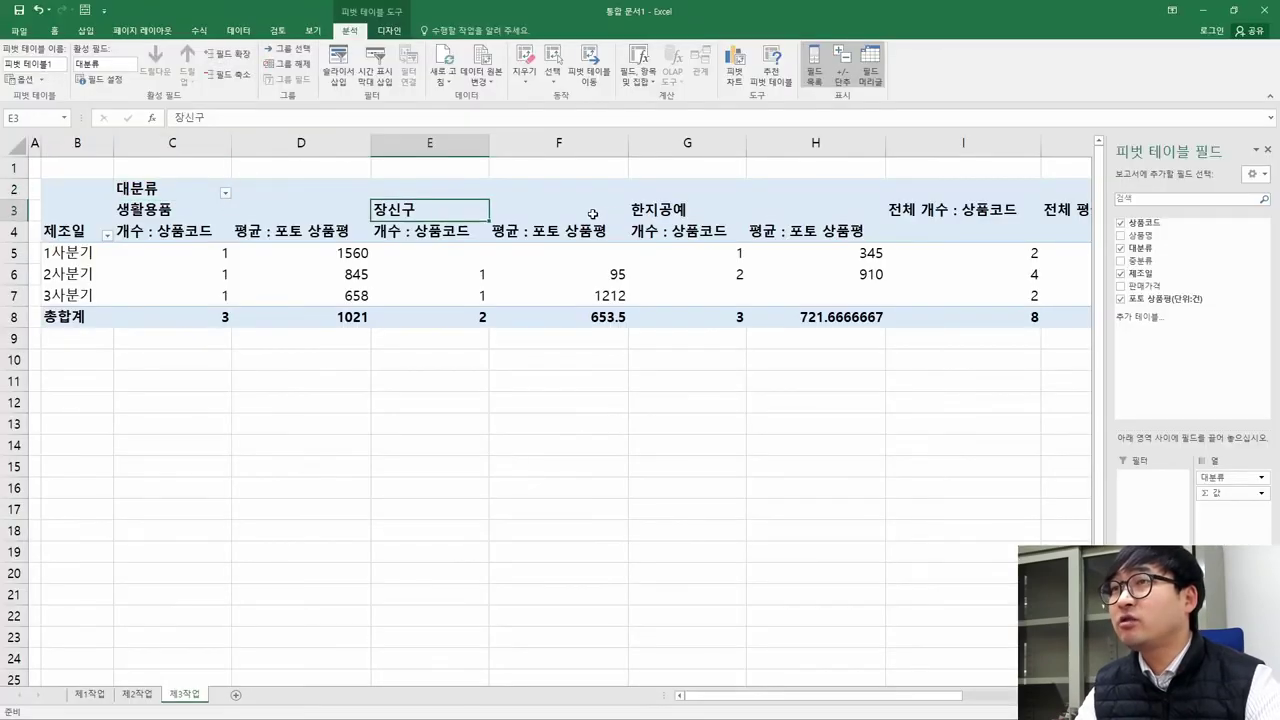
pyautogui.click(639, 214)
pyautogui.press('ctrl')
pyautogui.scroll(-2, 920, 246)
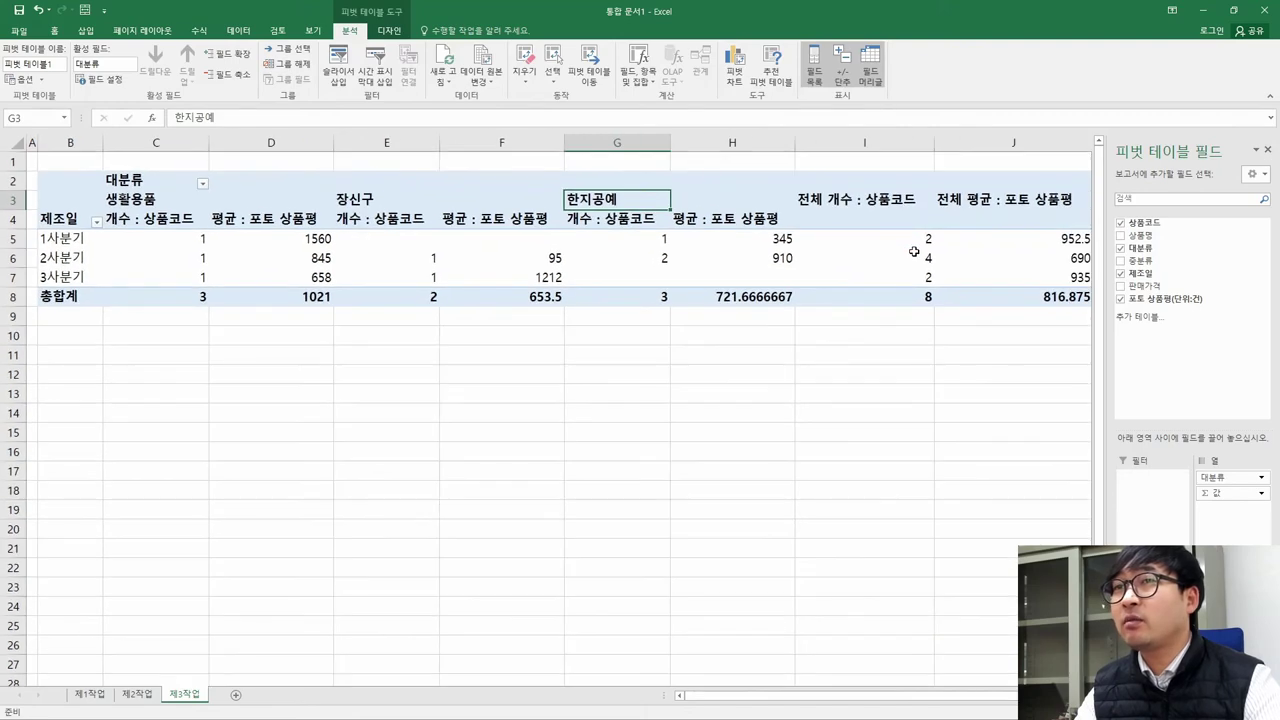
pyautogui.click(136, 189)
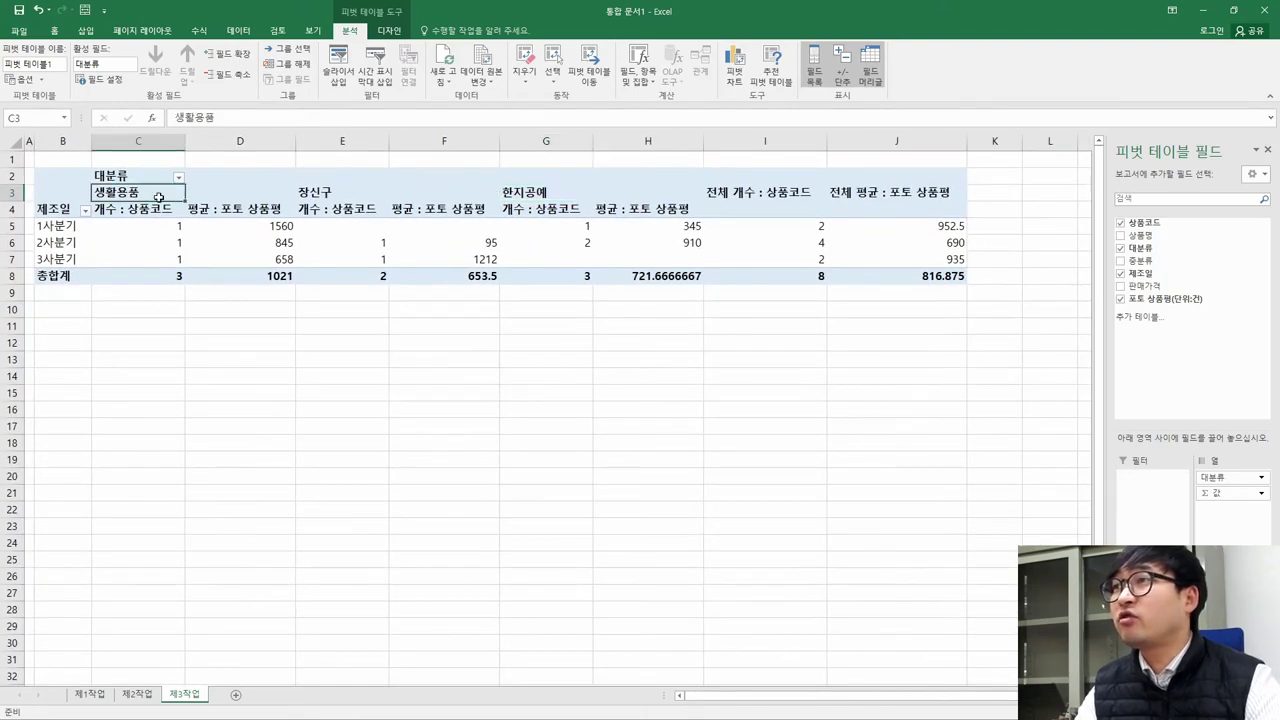
pyautogui.click(338, 196)
pyautogui.click(534, 194)
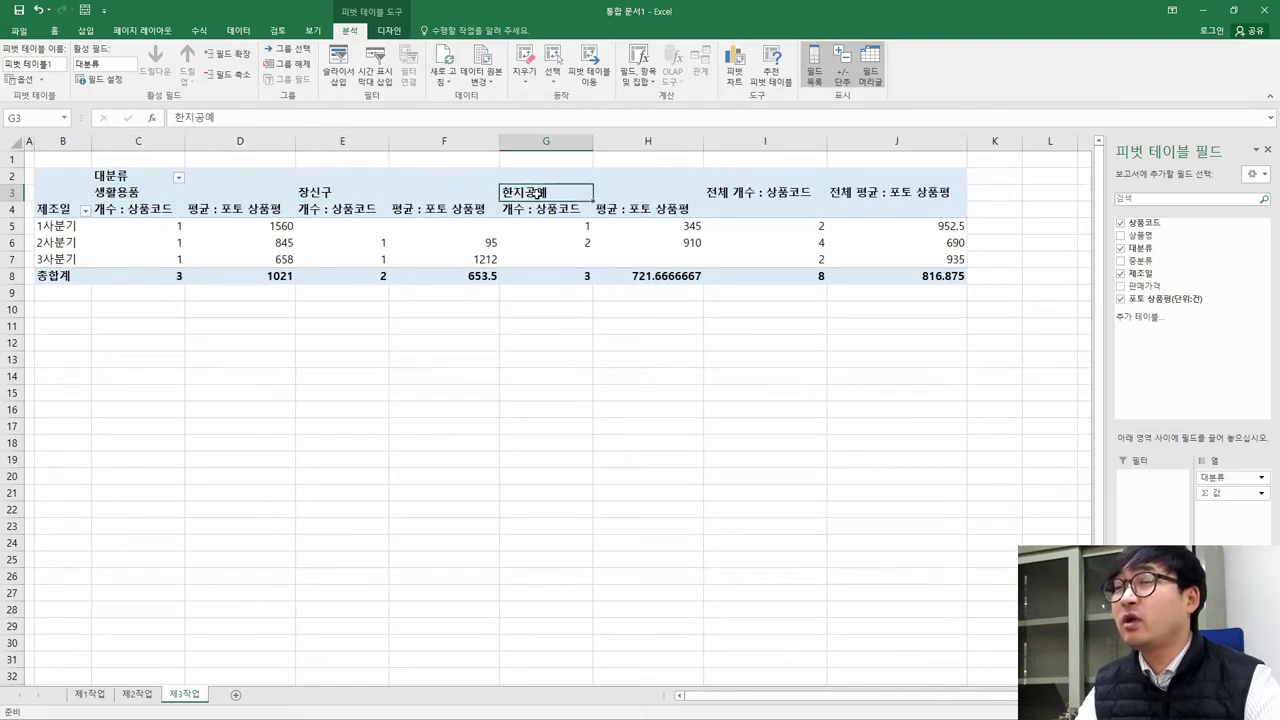
pyautogui.hotkey('alt', 'Tab')
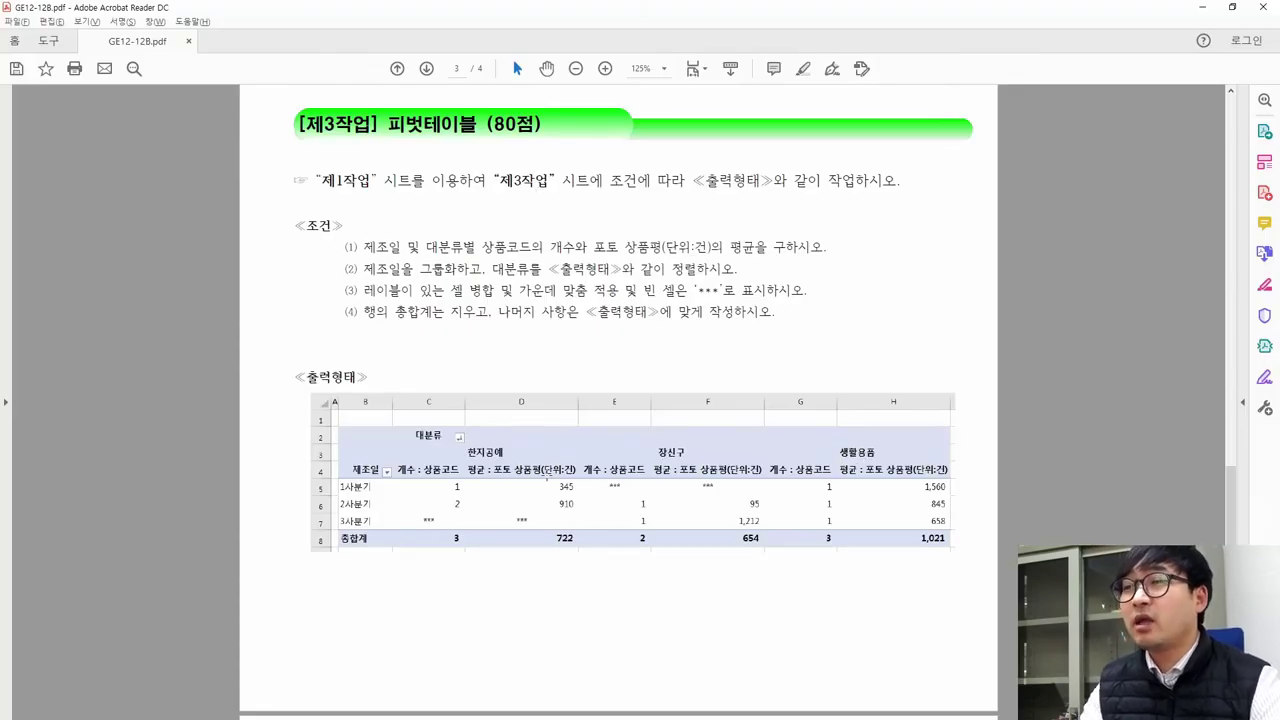
pyautogui.hotkey('alt', 'Tab')
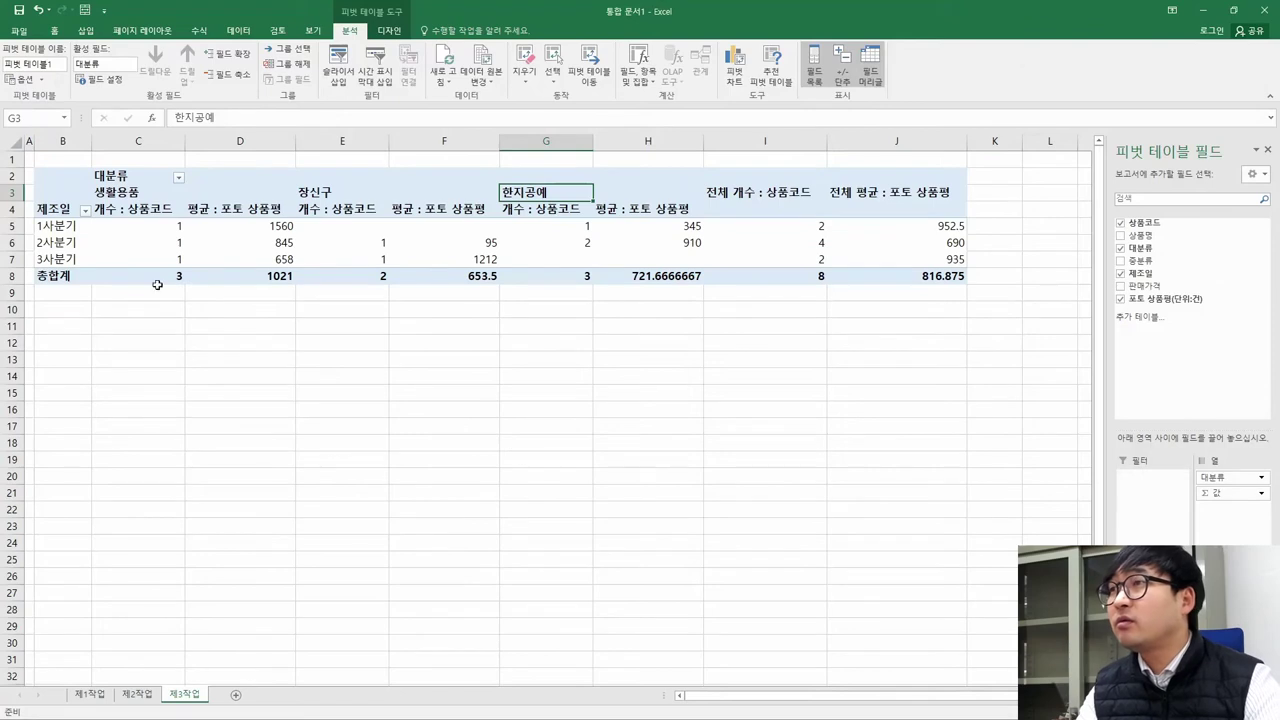
pyautogui.hotkey('alt', 'Tab')
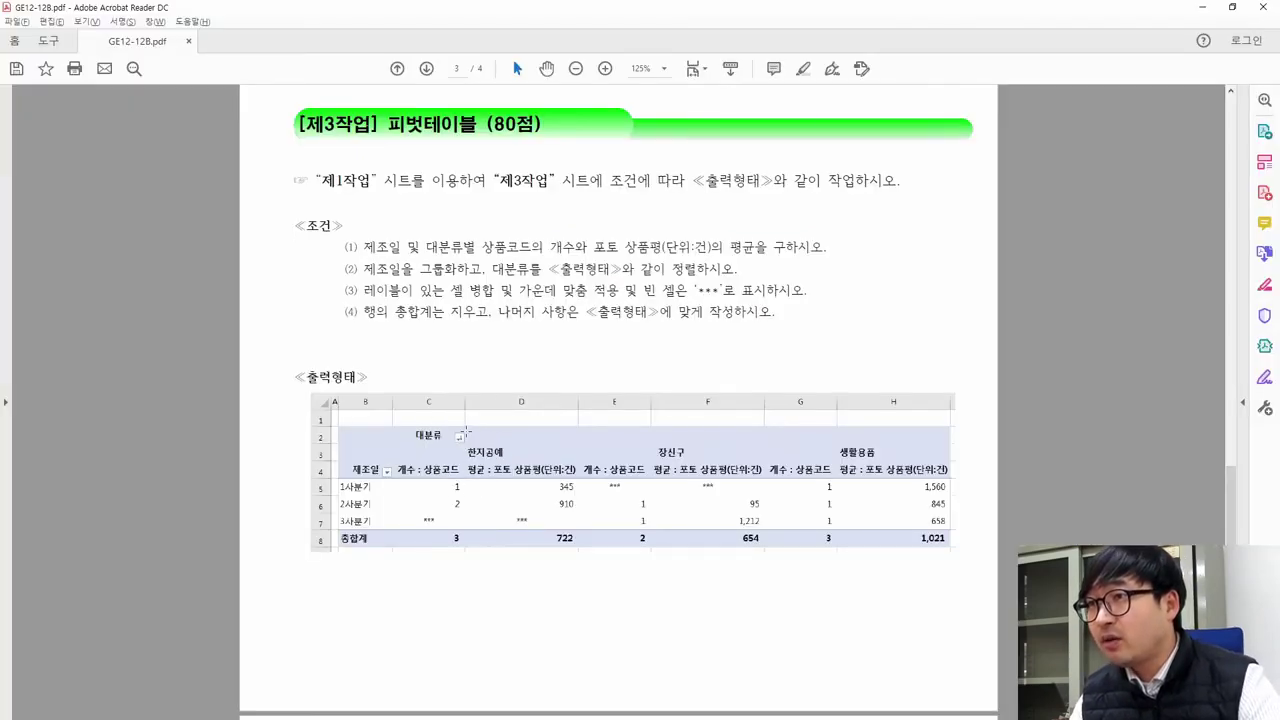
# Try sorting the pivot table's 대분류 labels in ascending text order in Excel and compare the header with the PDF's sample output
pyautogui.hotkey('alt', 'Tab')
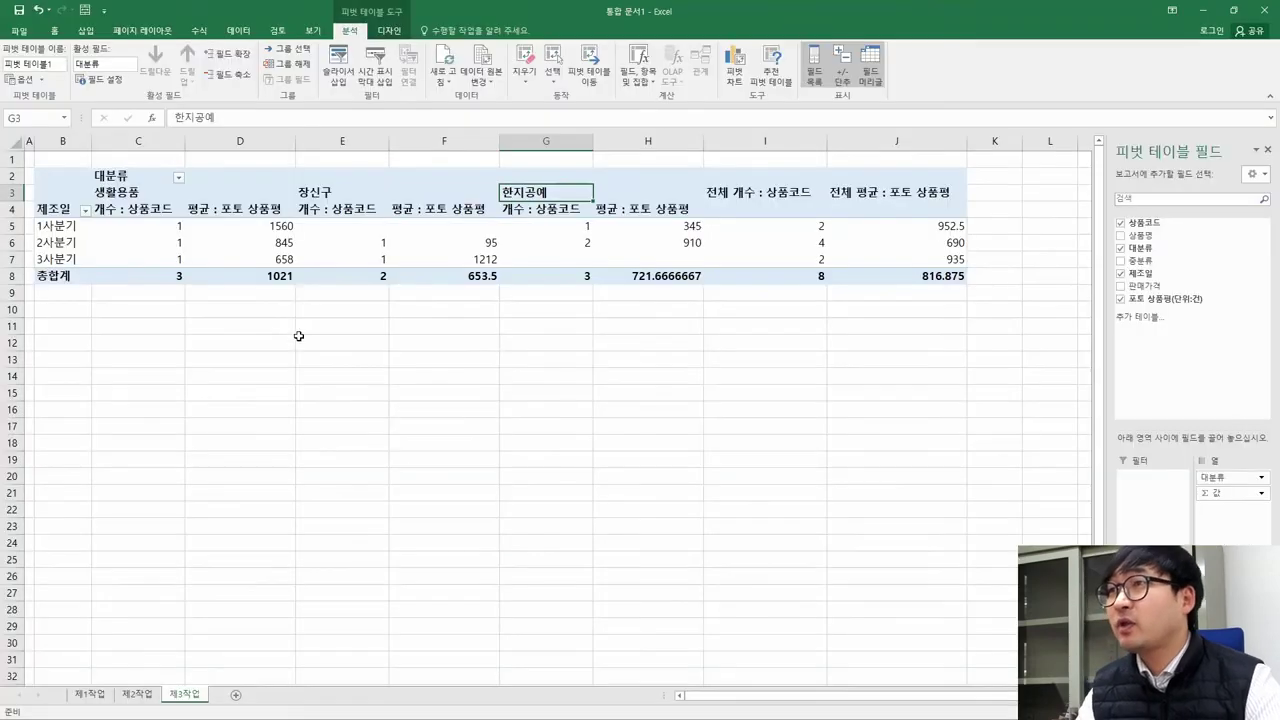
pyautogui.click(179, 180)
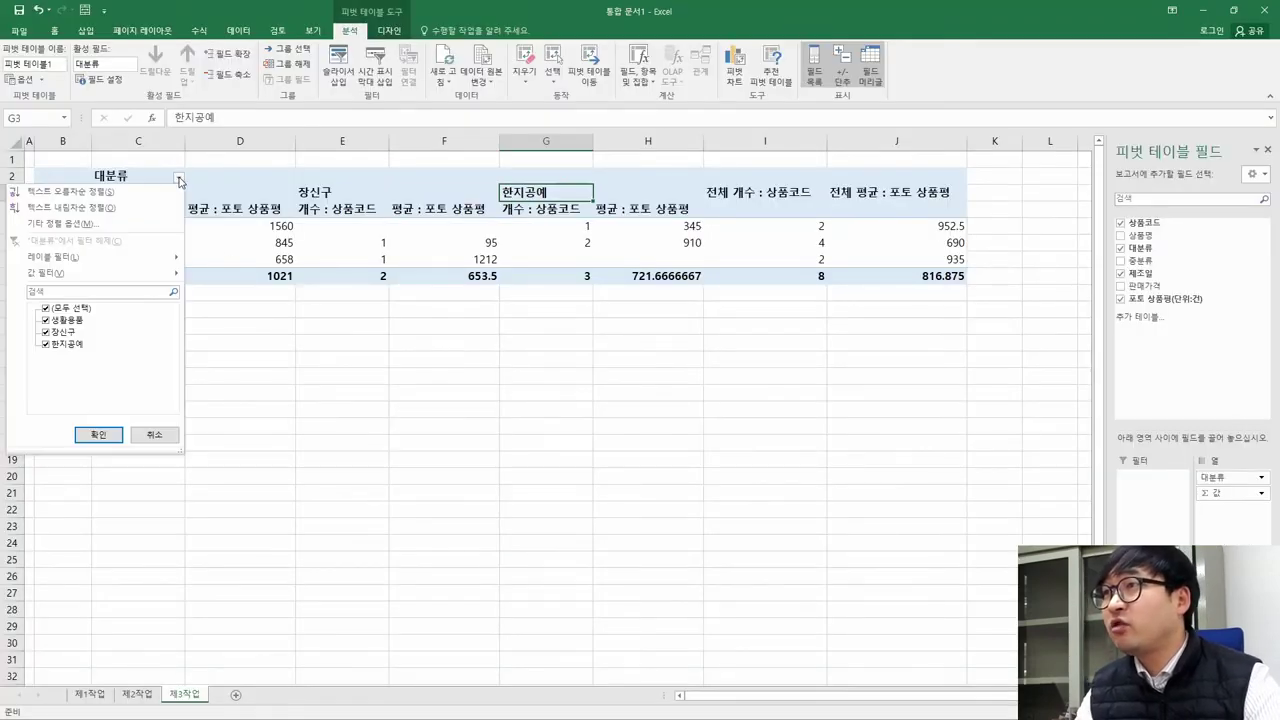
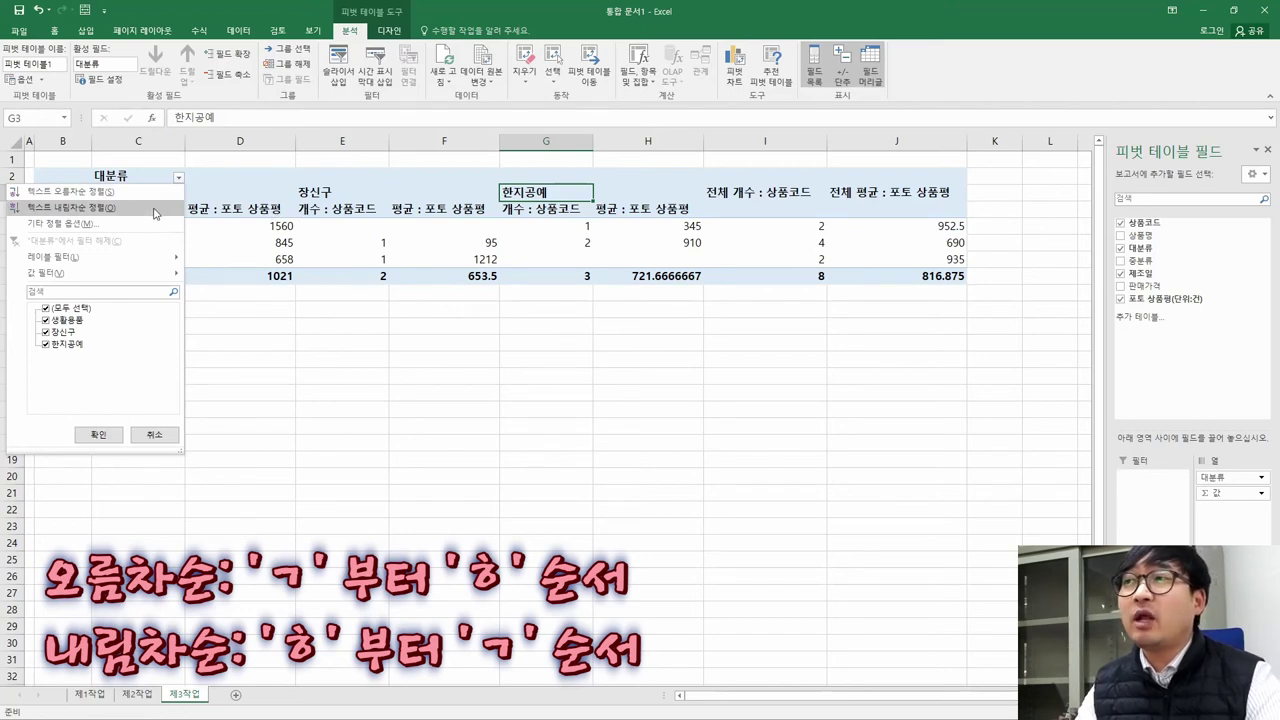
pyautogui.click(100, 192)
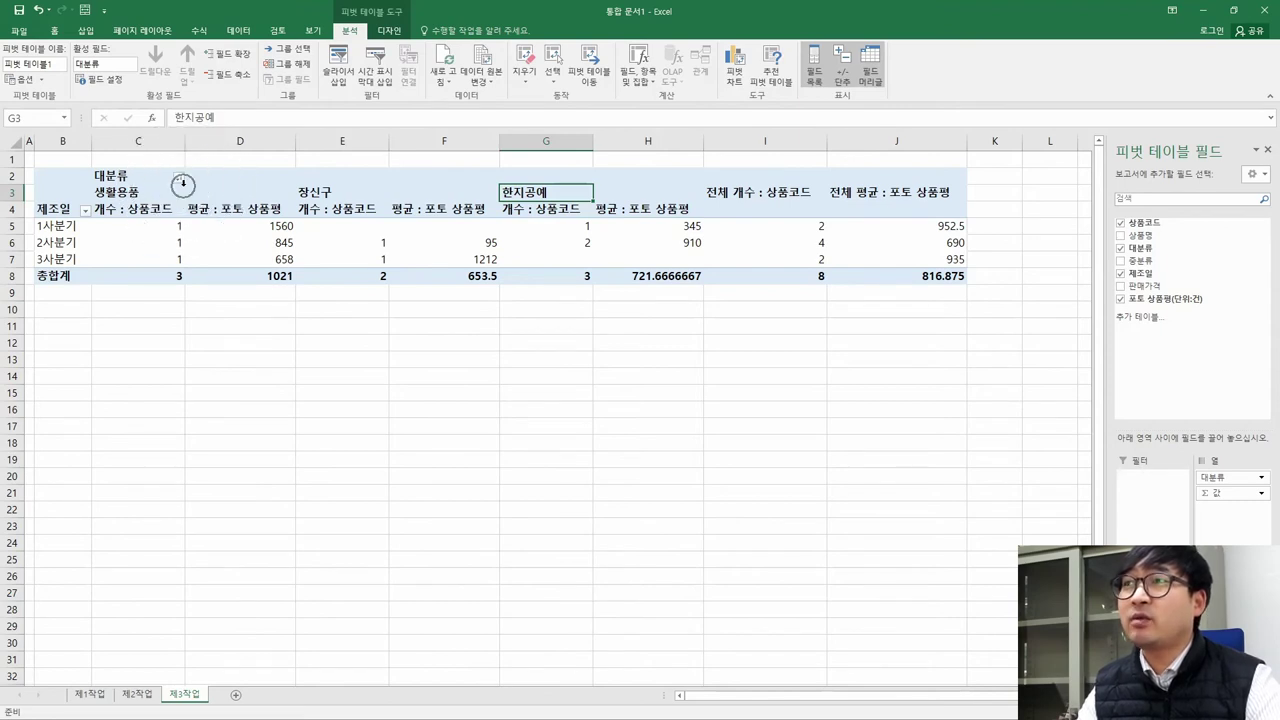
pyautogui.hotkey('alt', 'Tab')
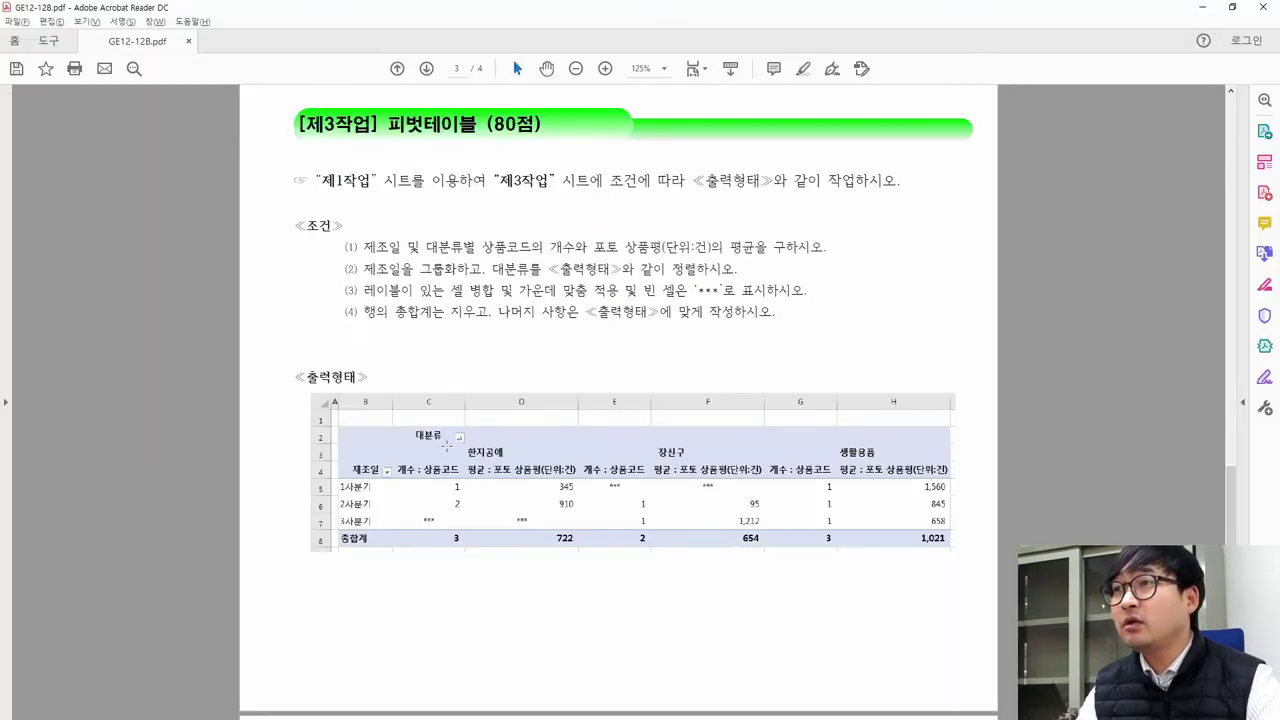
pyautogui.hotkey('alt', 'Tab')
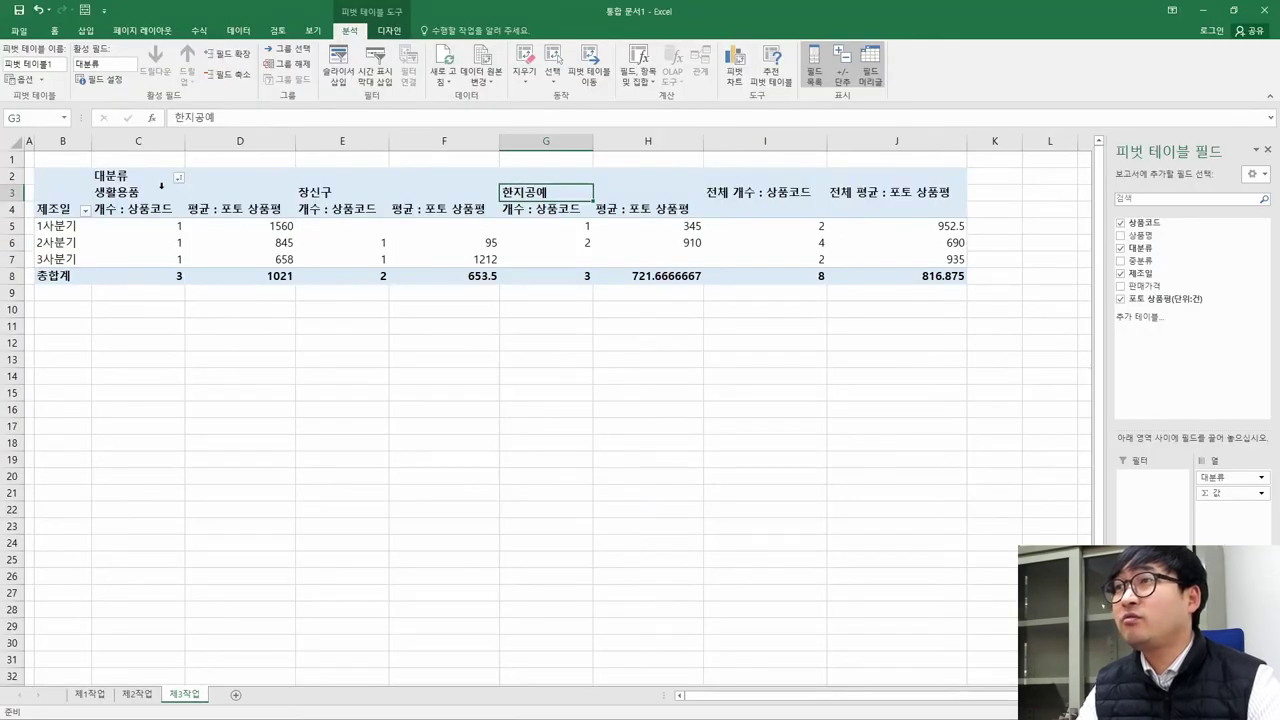
# Sort the pivot table's 대분류 labels in descending text order and check the result against condition (2) in the PDF
pyautogui.click(183, 179)
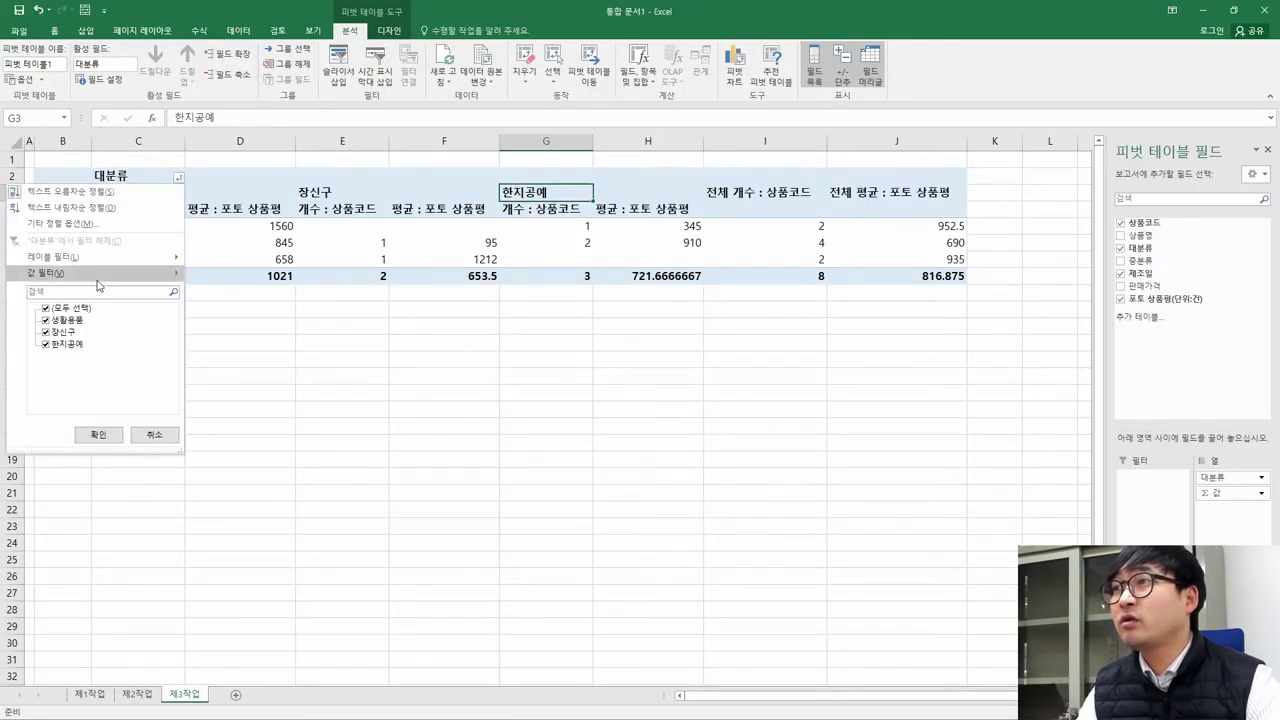
pyautogui.click(70, 207)
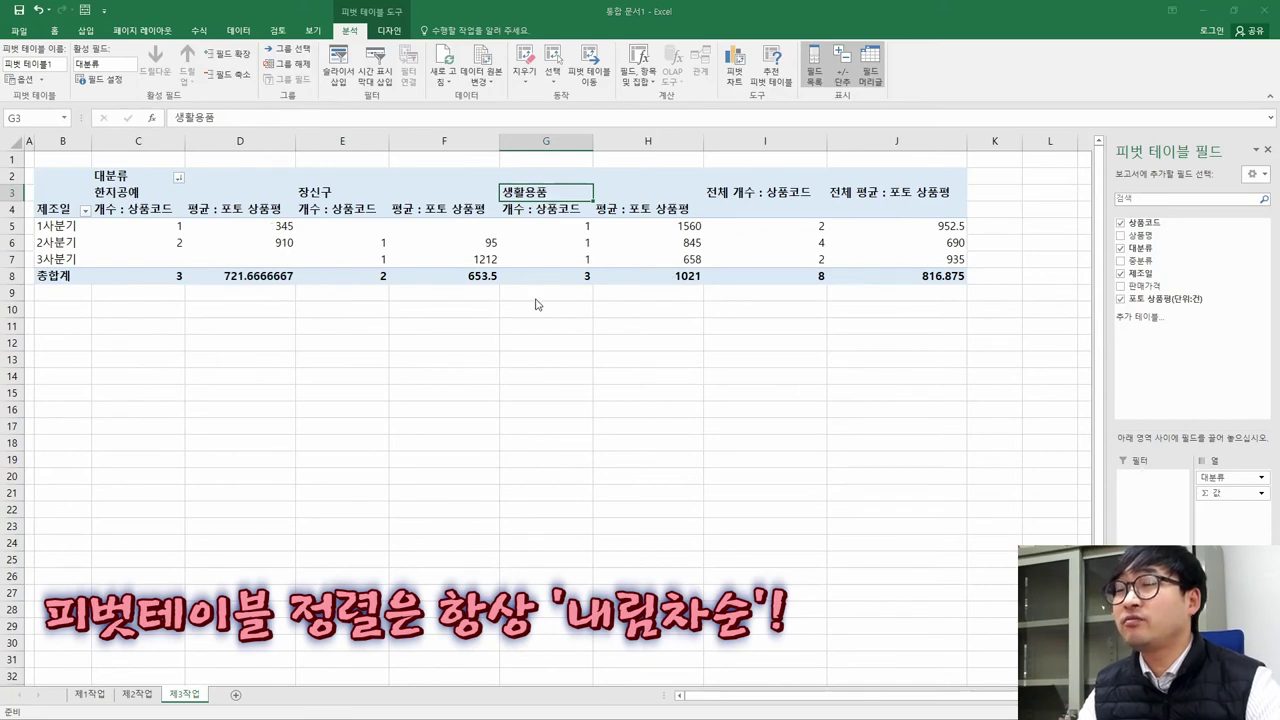
pyautogui.hotkey('alt', 'Tab')
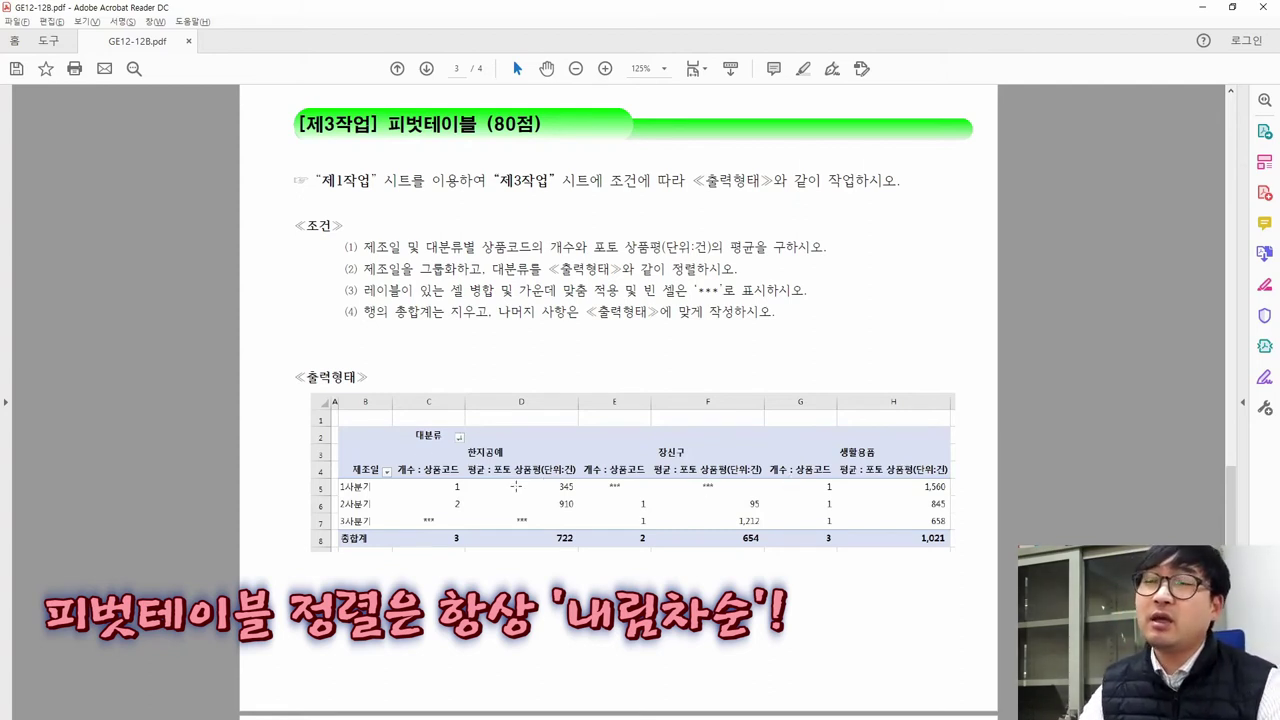
pyautogui.moveTo(490, 268); pyautogui.dragTo(692, 280)
pyautogui.click(665, 288)
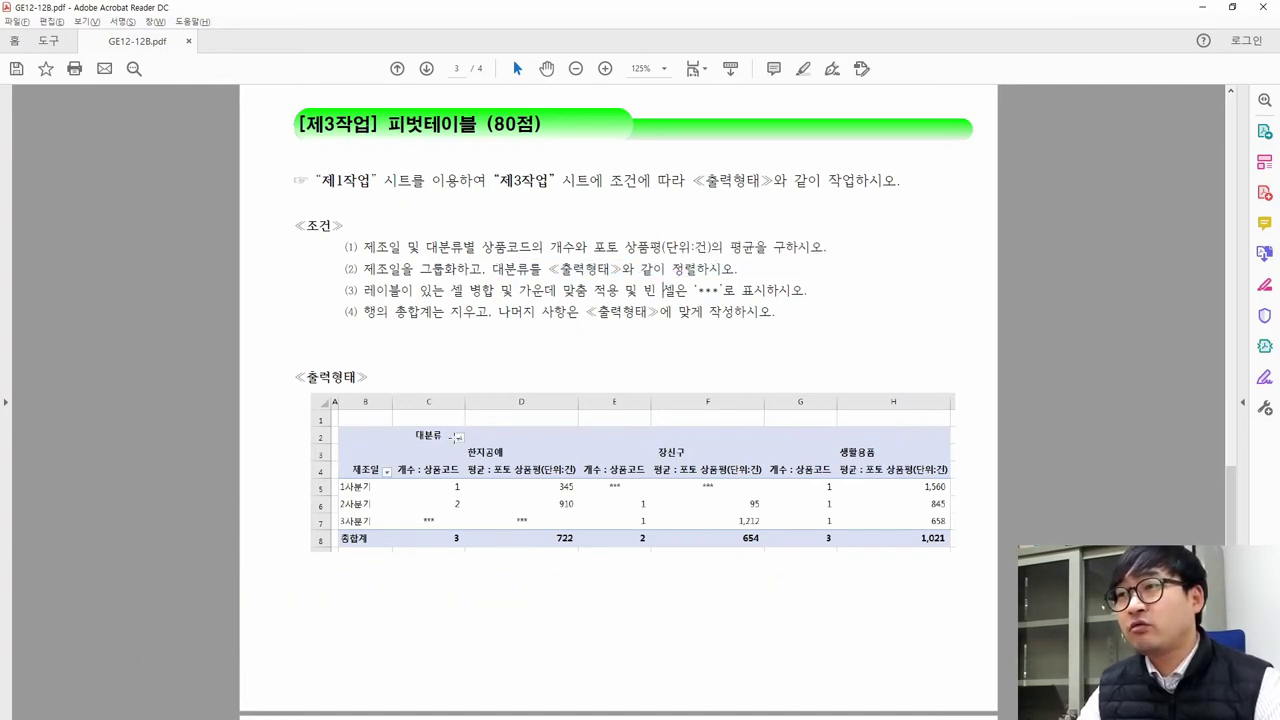
pyautogui.moveTo(366, 271); pyautogui.dragTo(724, 272)
pyautogui.click(406, 311)
# Read condition (3) in the PDF, then open 피벗 테이블 옵션 for the pivot table in Excel and move the dialog clear of it
pyautogui.moveTo(360, 290); pyautogui.dragTo(790, 297)
pyautogui.click(616, 310)
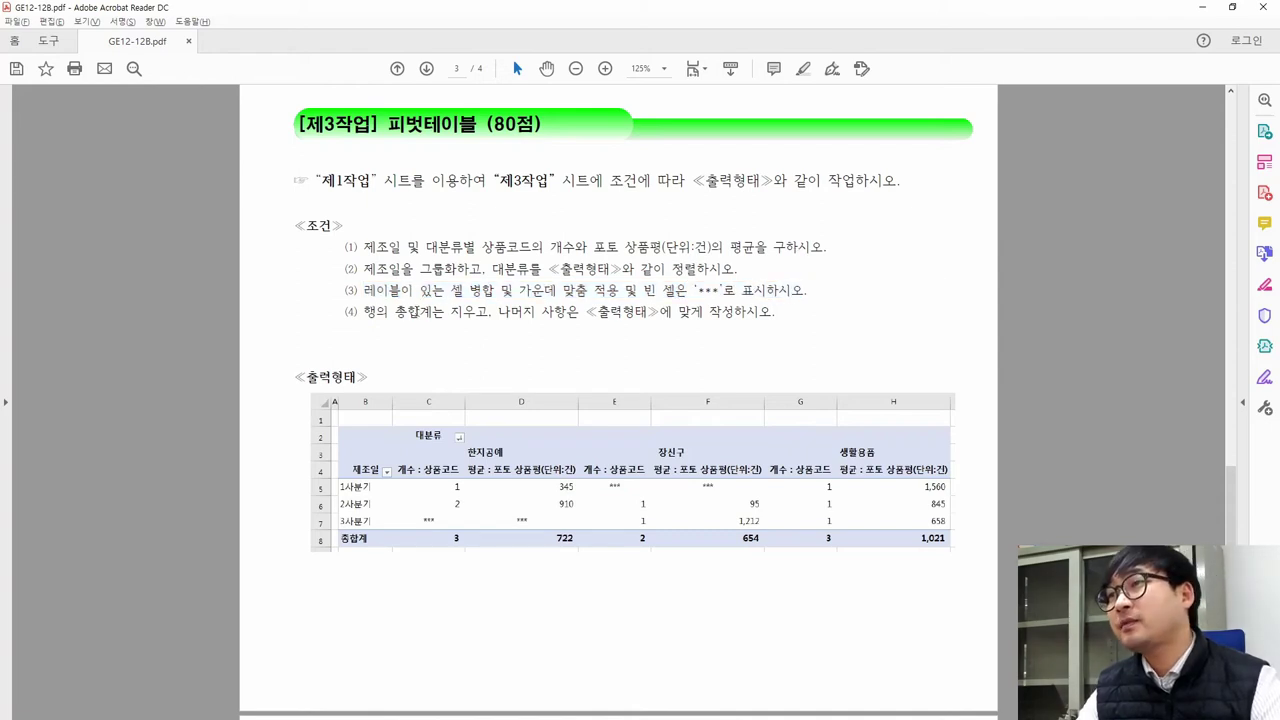
pyautogui.hotkey('alt', 'Tab')
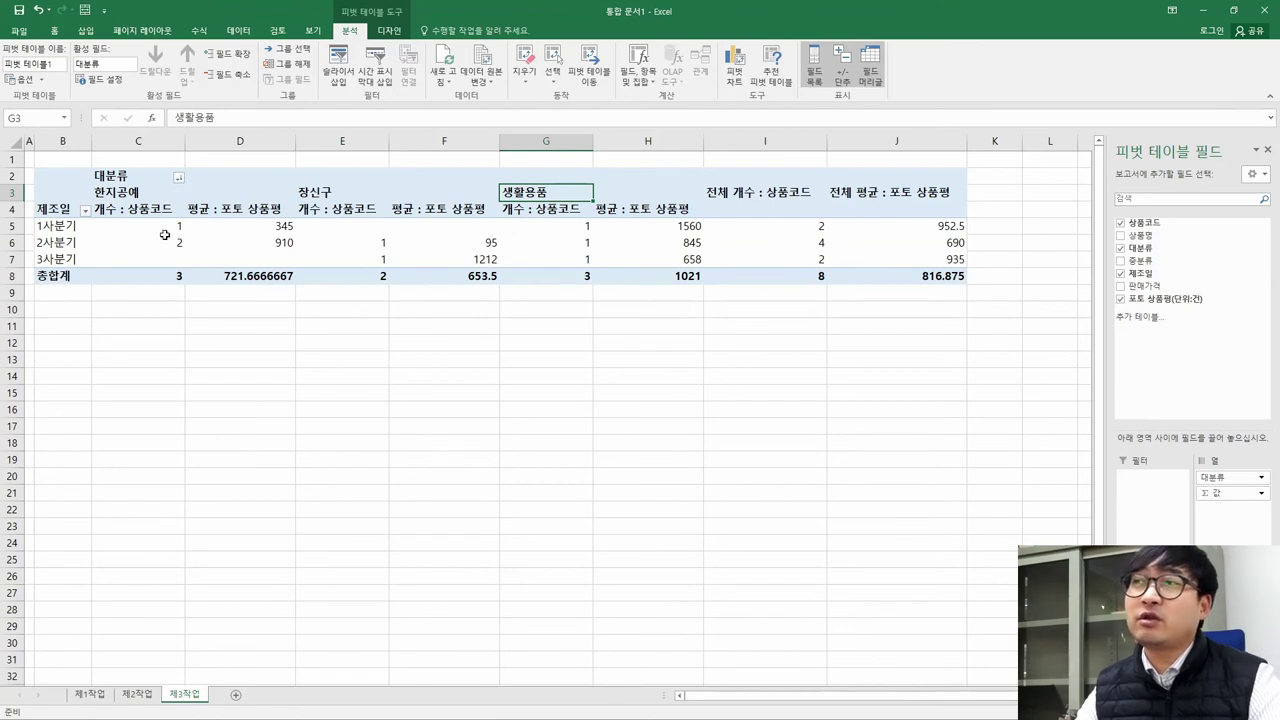
pyautogui.rightClick(394, 194)
pyautogui.click(244, 205)
pyautogui.rightClick(93, 236)
pyautogui.rightClick(419, 218)
pyautogui.click(318, 220)
pyautogui.rightClick(260, 215)
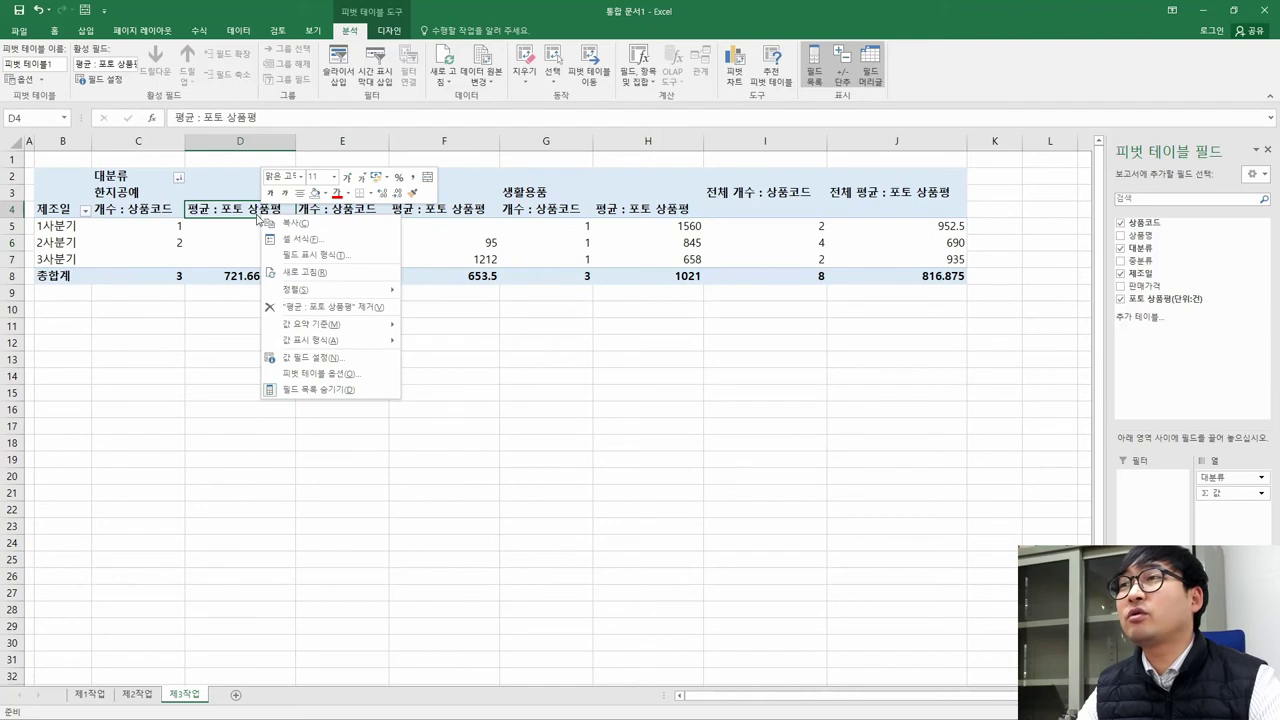
pyautogui.click(303, 373)
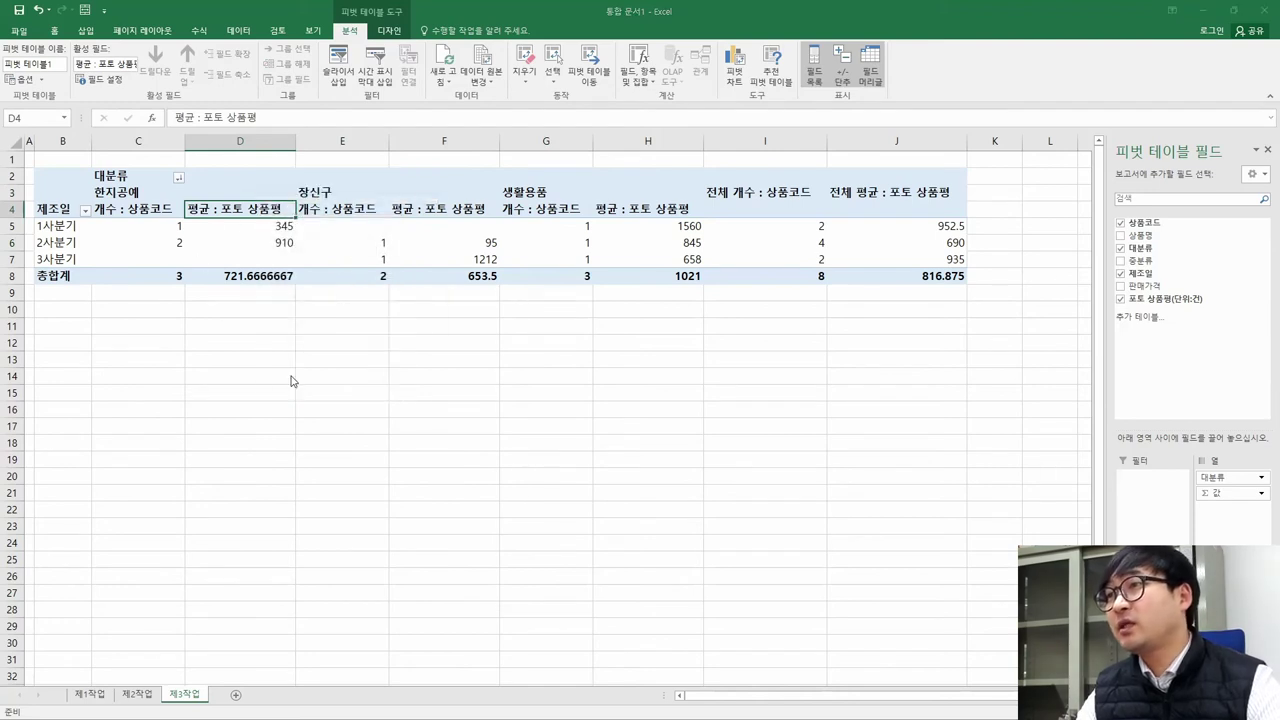
pyautogui.moveTo(299, 204); pyautogui.dragTo(576, 292)
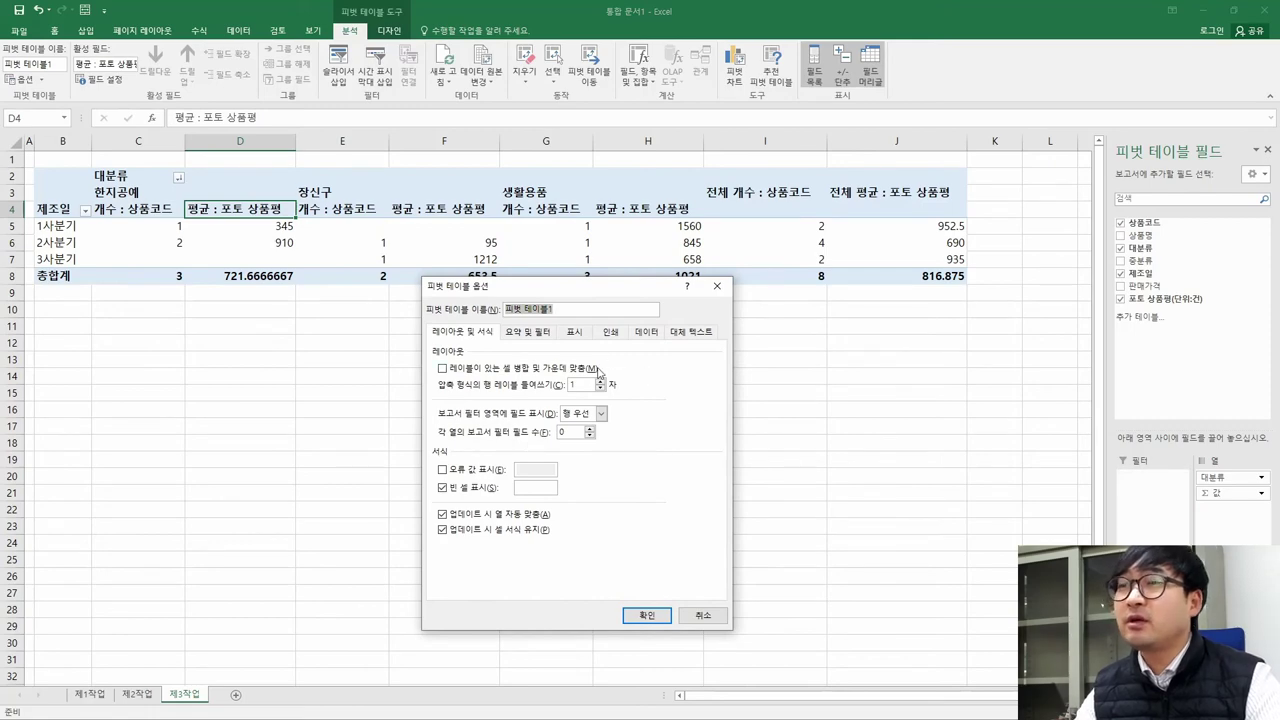
# Check the cell-merging requirement in the PDF's condition (3), then enable 레이블이 있는 셀 병합 및 가운데 맞춤 in Excel's pivot options
pyautogui.hotkey('alt', 'Tab')
pyautogui.moveTo(368, 290); pyautogui.dragTo(606, 292)
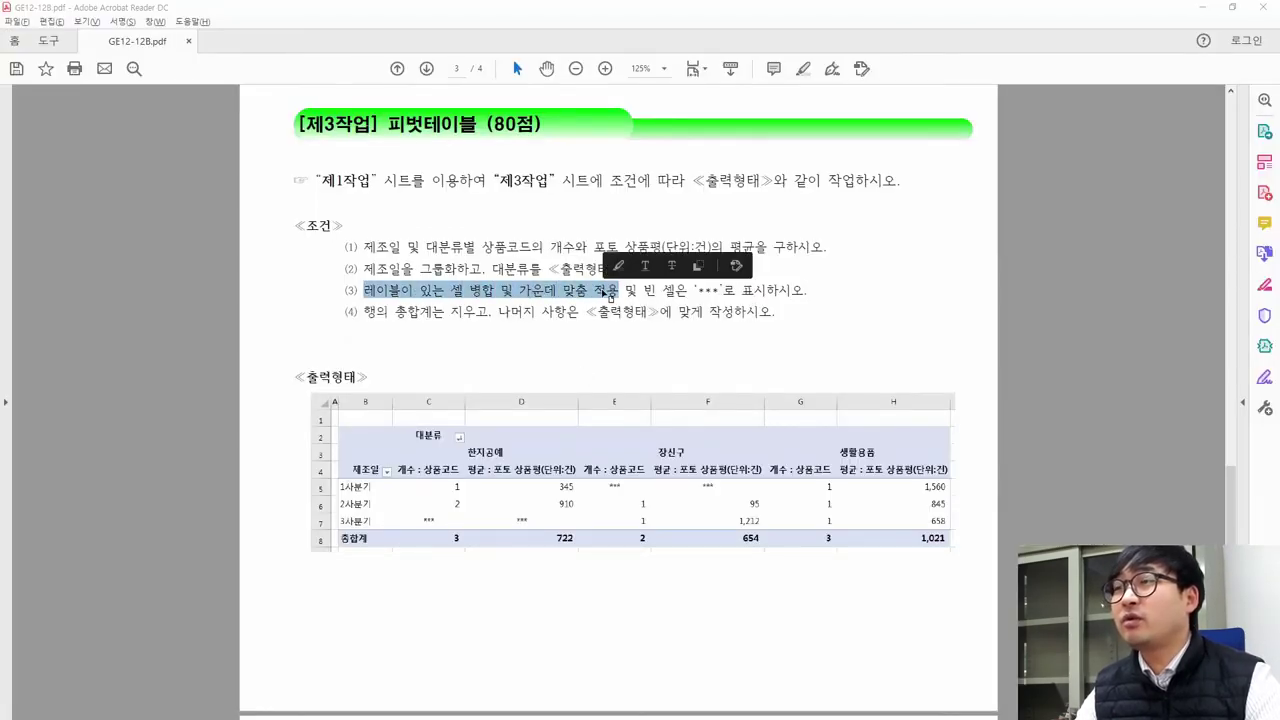
pyautogui.hotkey('alt', 'Tab')
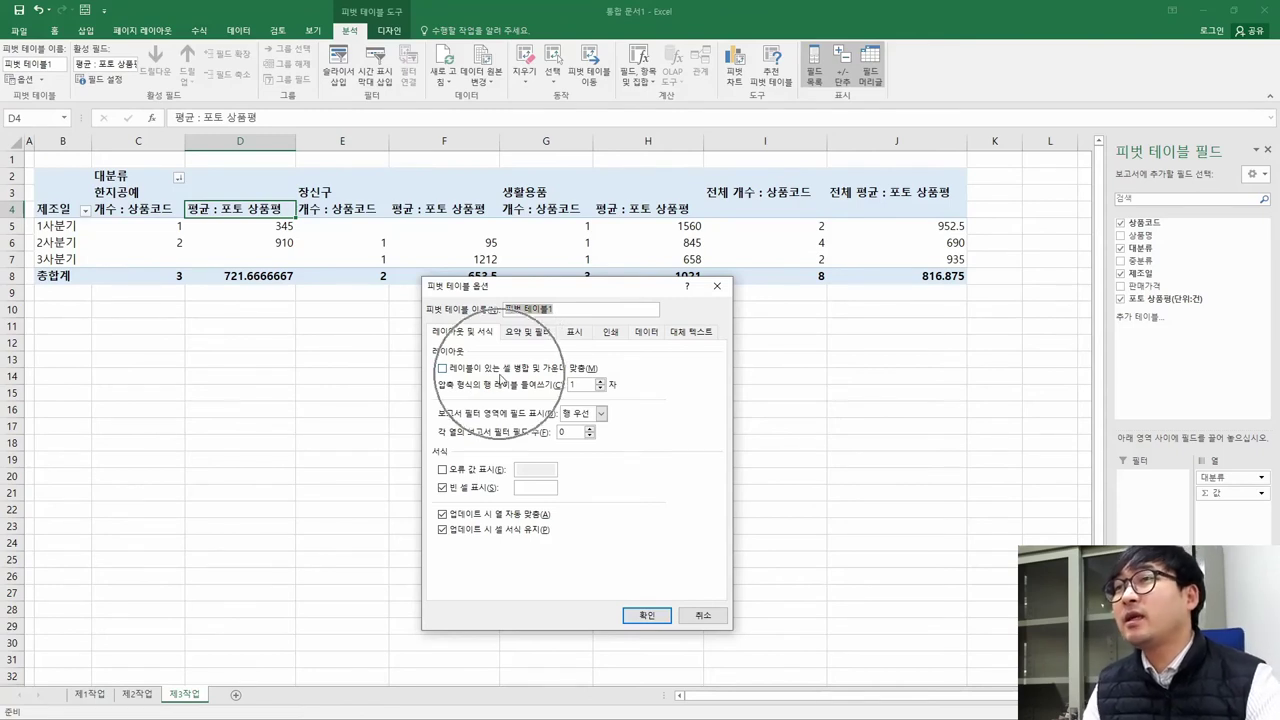
pyautogui.click(442, 369)
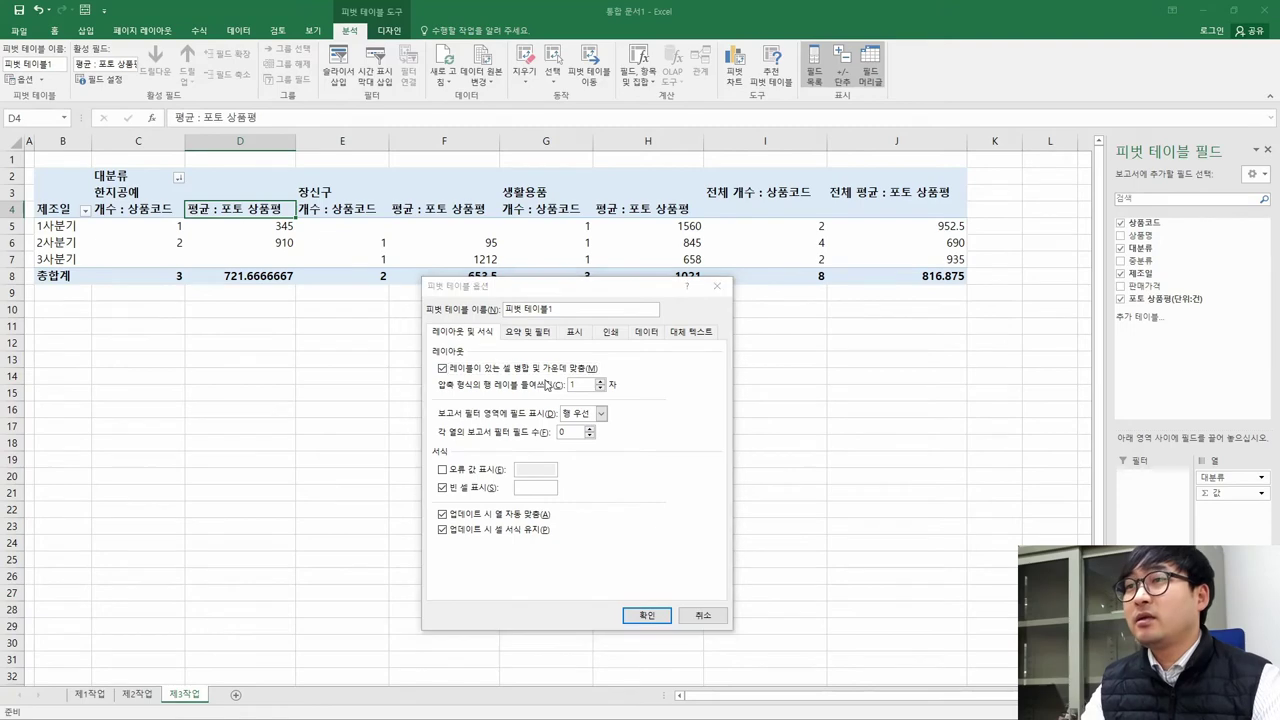
# Check the empty-cell requirement in the PDF, then set 빈 셀 표시 to *** in Excel's pivot options
pyautogui.hotkey('alt', 'Tab')
pyautogui.moveTo(640, 290); pyautogui.dragTo(806, 290)
pyautogui.hotkey('alt', 'Tab')
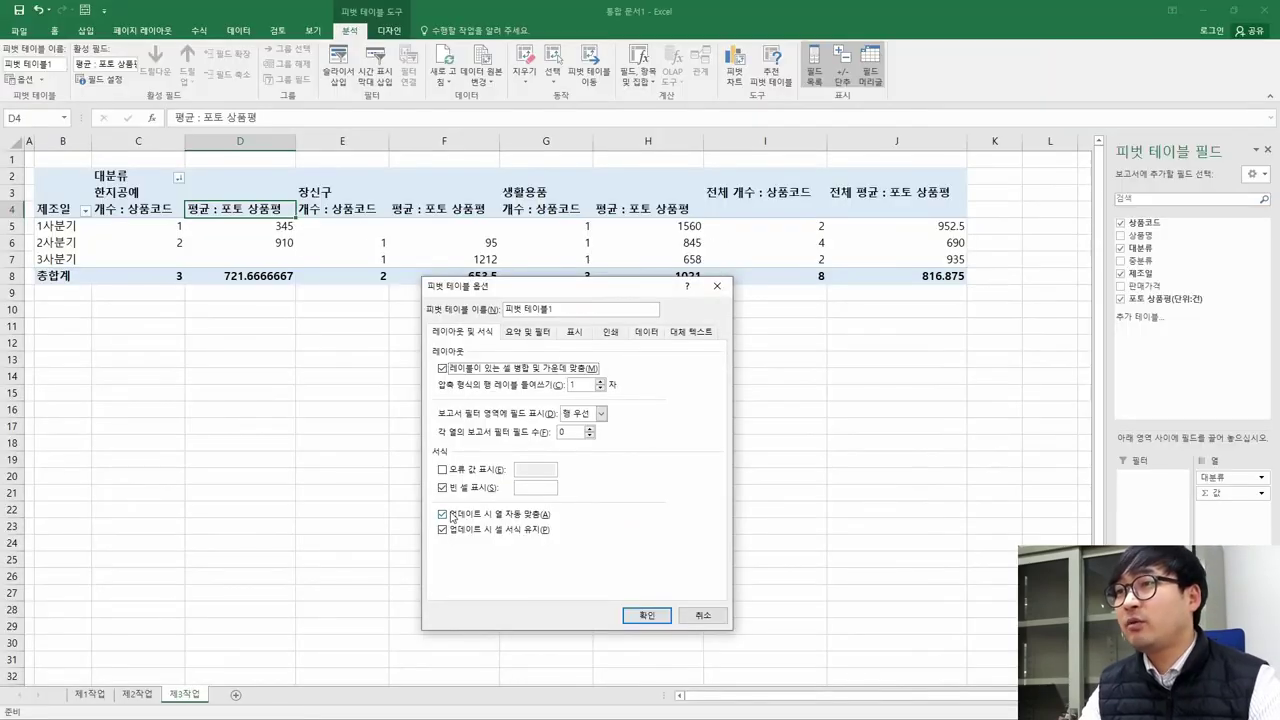
pyautogui.click(527, 490)
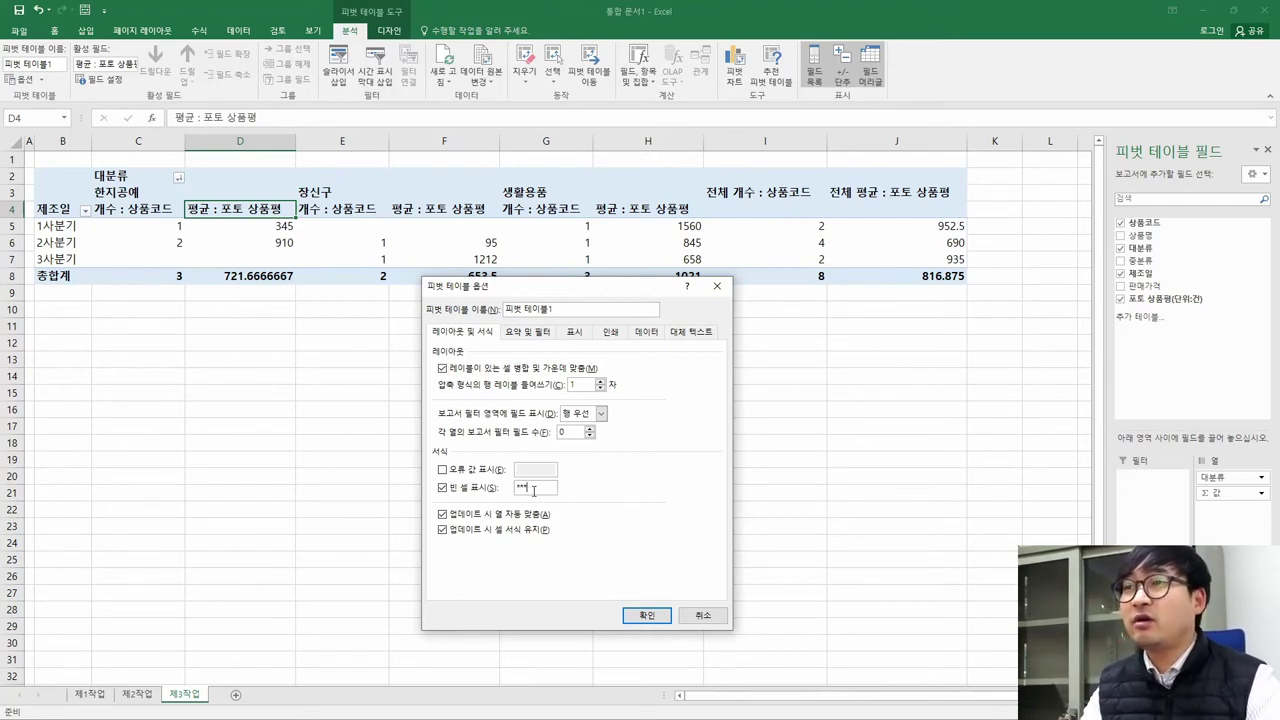
# Read the PDF's condition (4) on row totals, turn off 행 총합계 표시 in Excel's pivot options, and return to the PDF
pyautogui.hotkey('alt', 'Tab')
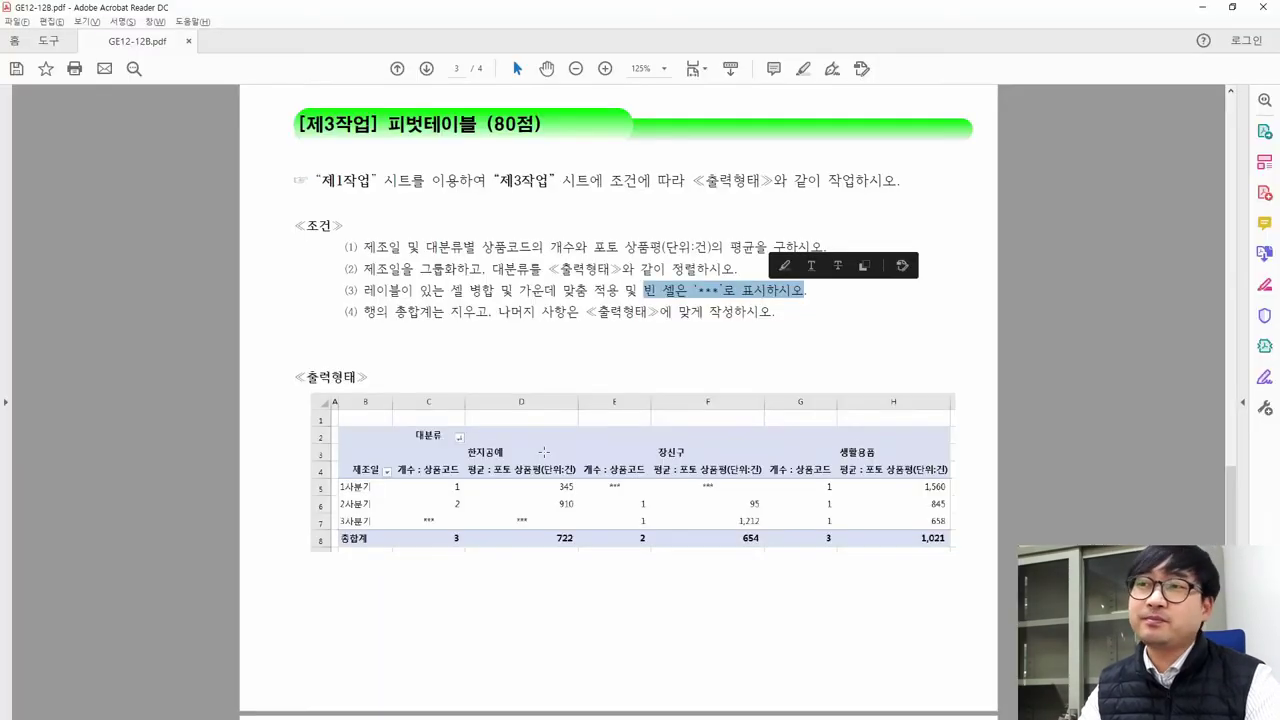
pyautogui.moveTo(361, 312); pyautogui.dragTo(466, 310)
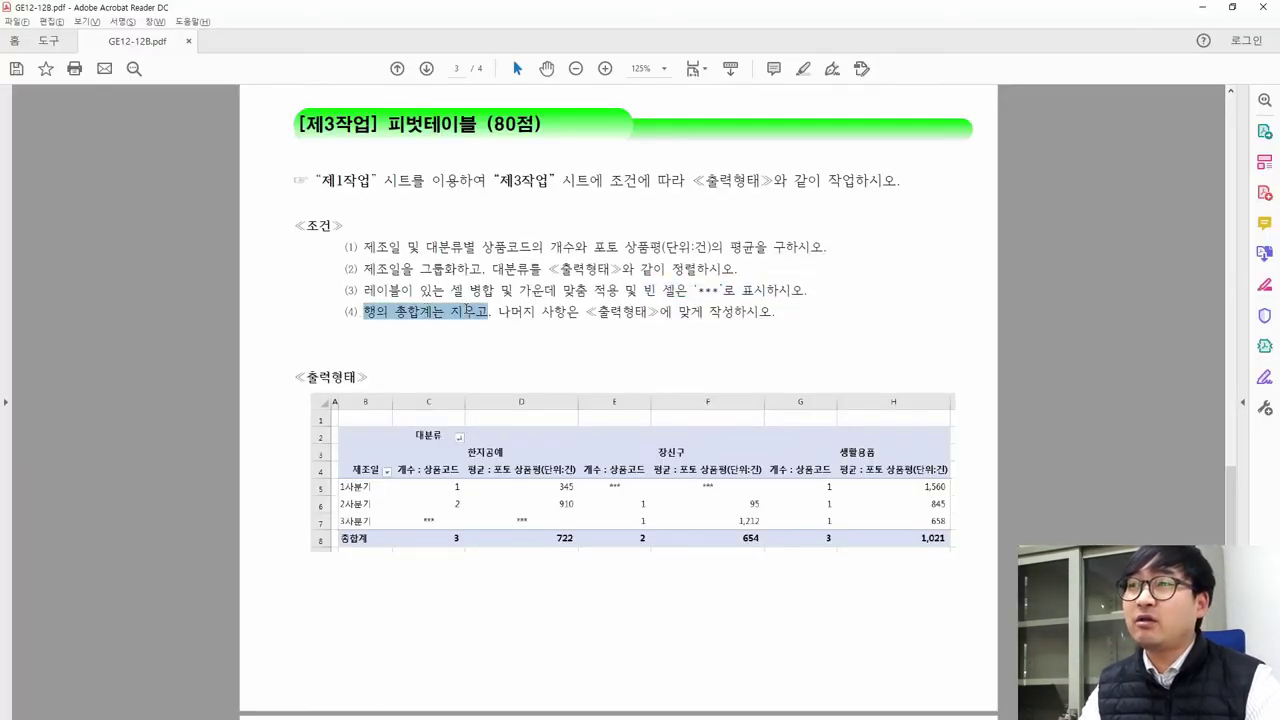
pyautogui.moveTo(364, 312); pyautogui.dragTo(487, 312)
pyautogui.hotkey('alt', 'Tab')
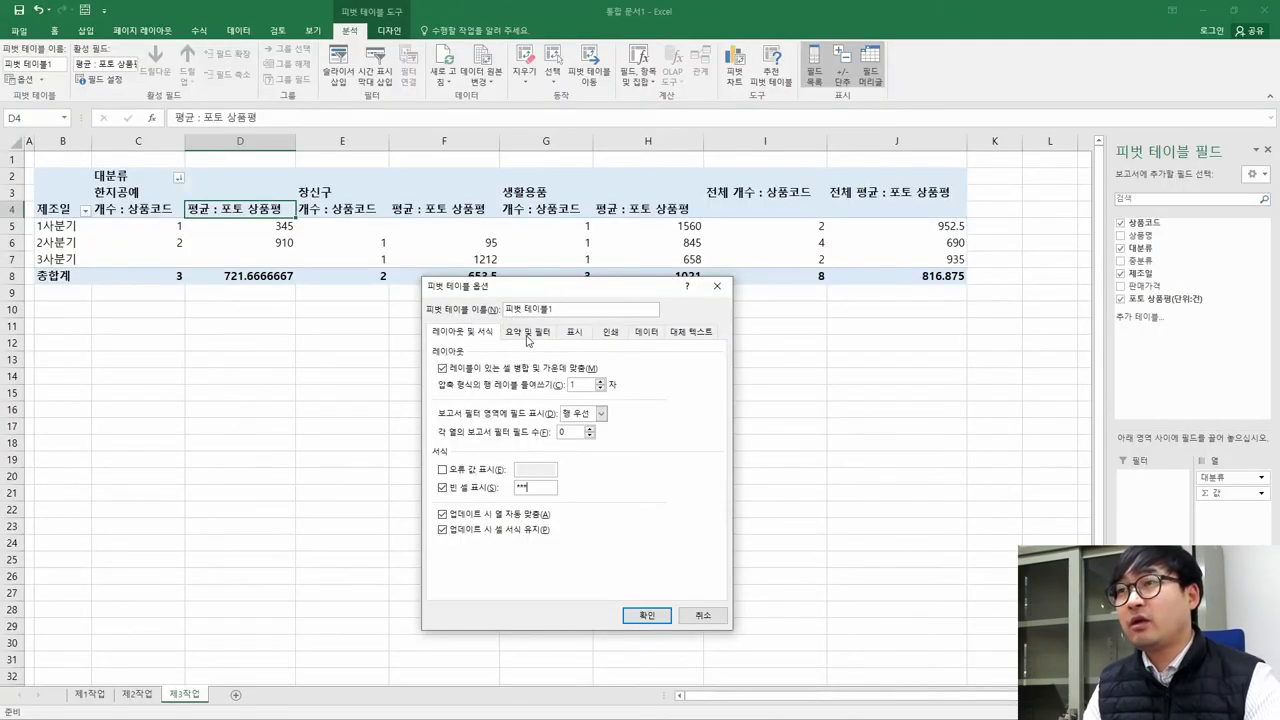
pyautogui.click(529, 335)
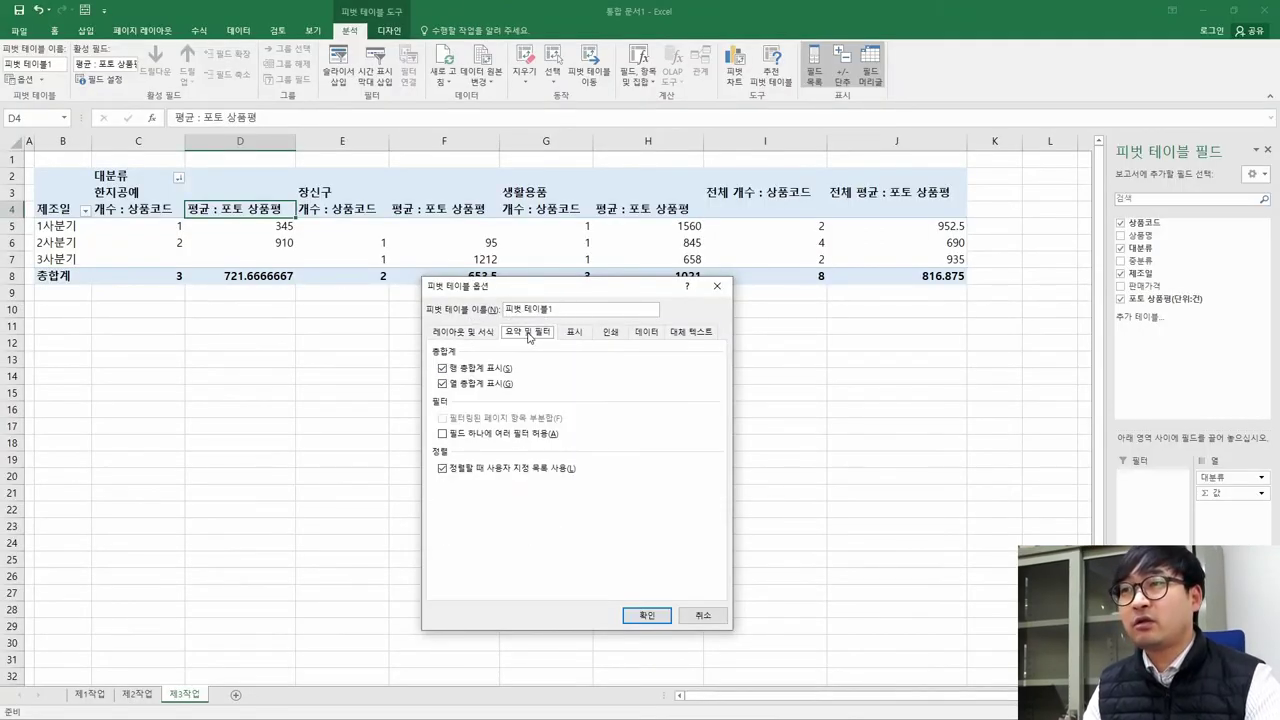
pyautogui.click(448, 370)
pyautogui.hotkey('alt', 'Tab')
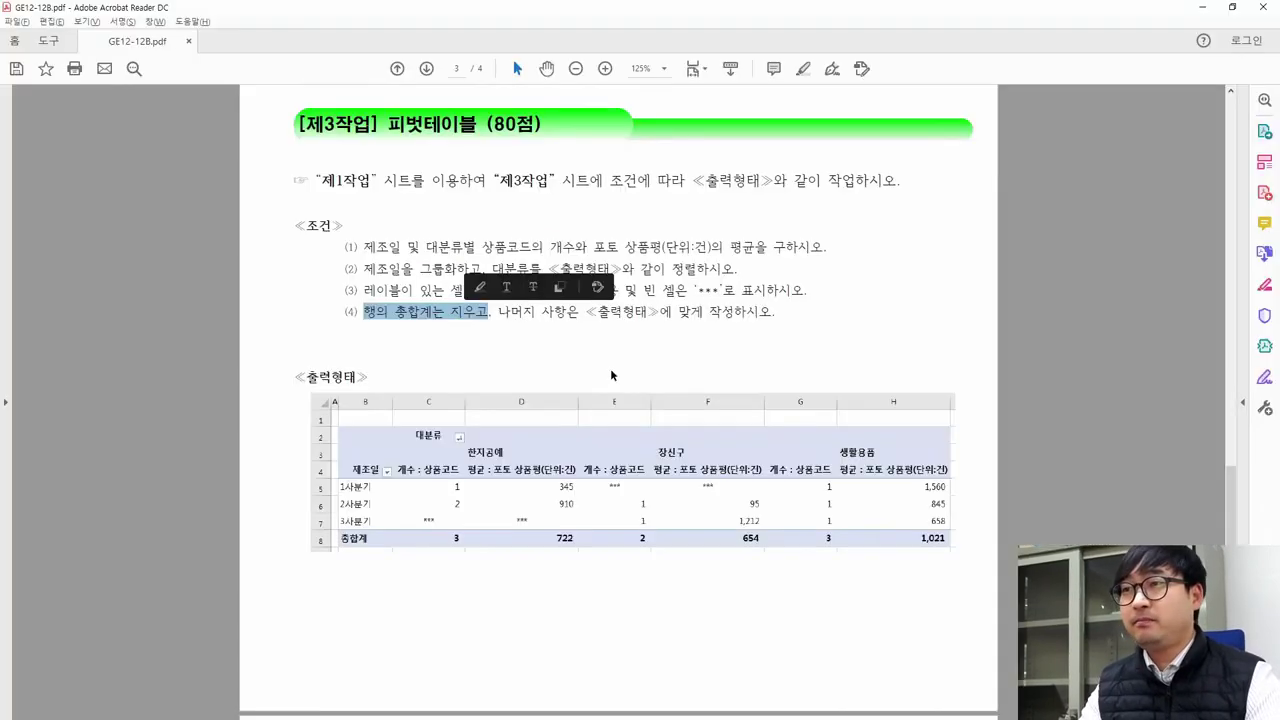
# Read the rest of condition (4) in the PDF, then apply the chosen pivot table options in Excel
pyautogui.moveTo(498, 313); pyautogui.dragTo(772, 316)
pyautogui.hotkey('alt', 'Tab')
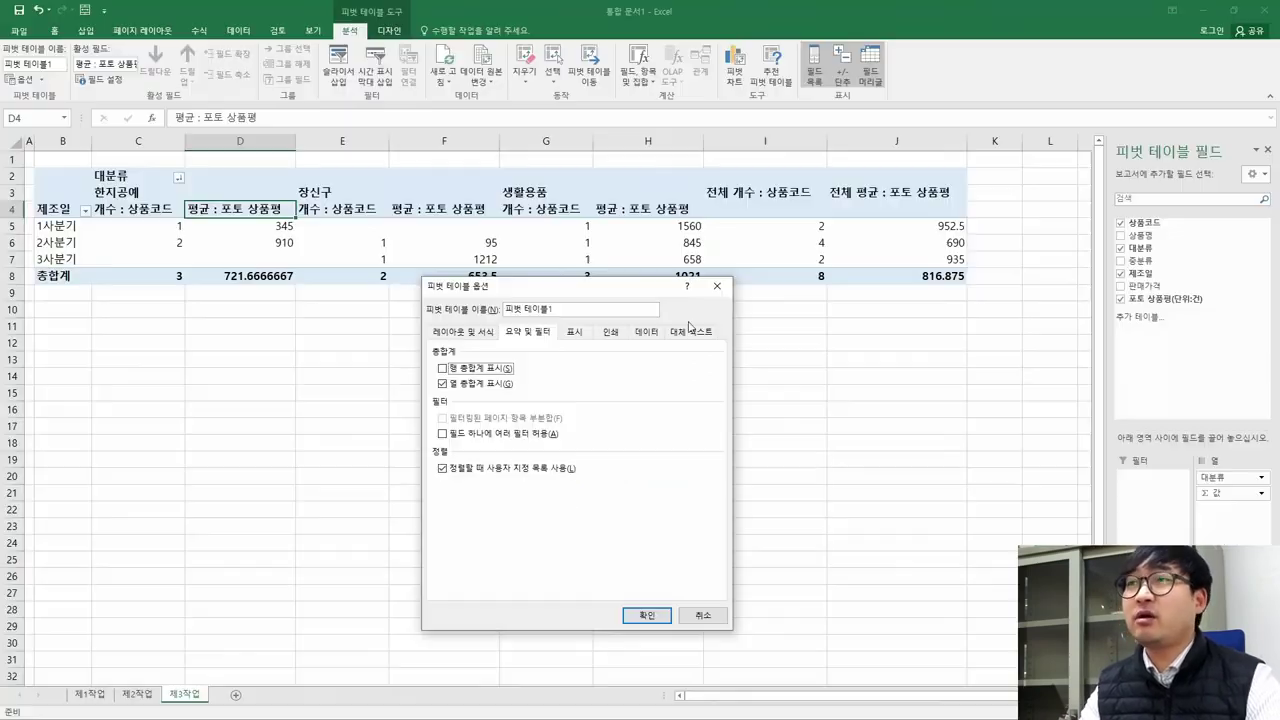
pyautogui.click(647, 615)
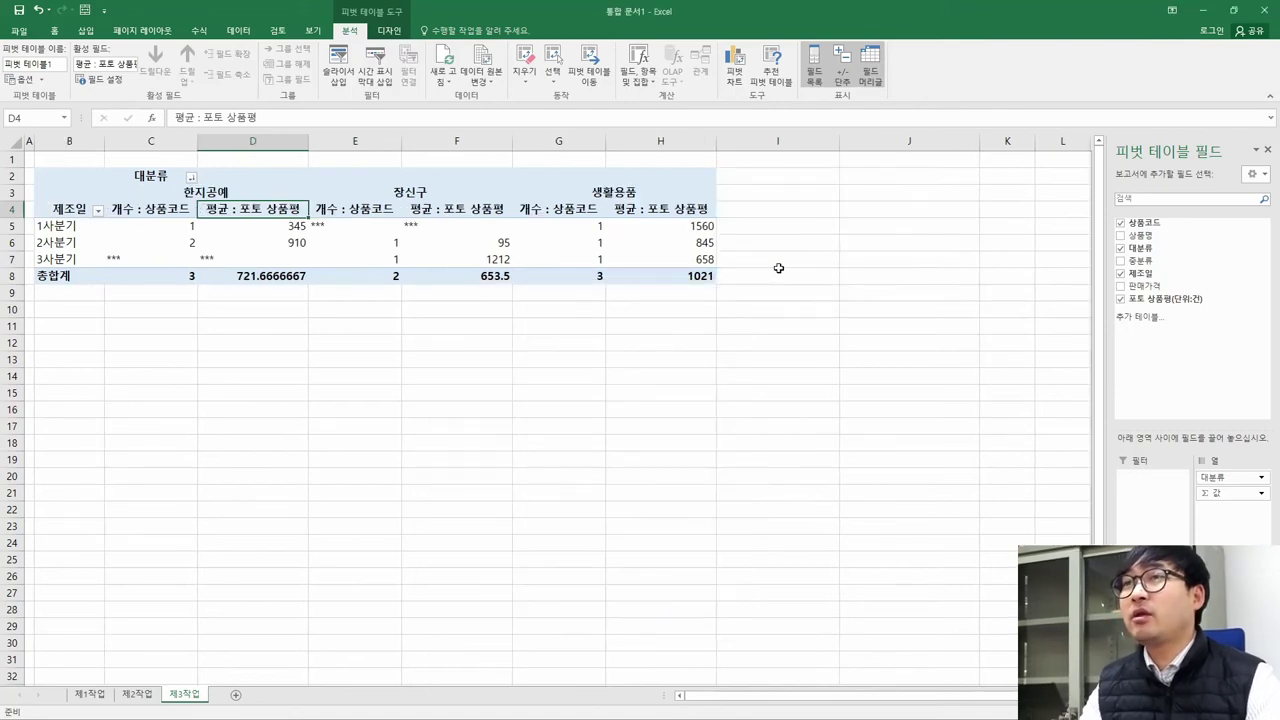
# Compare the placement of the *** cells in Excel's pivot table, such as C7, with the PDF's 출력형태
pyautogui.hotkey('alt', 'Tab')
pyautogui.hotkey('alt', 'Tab')
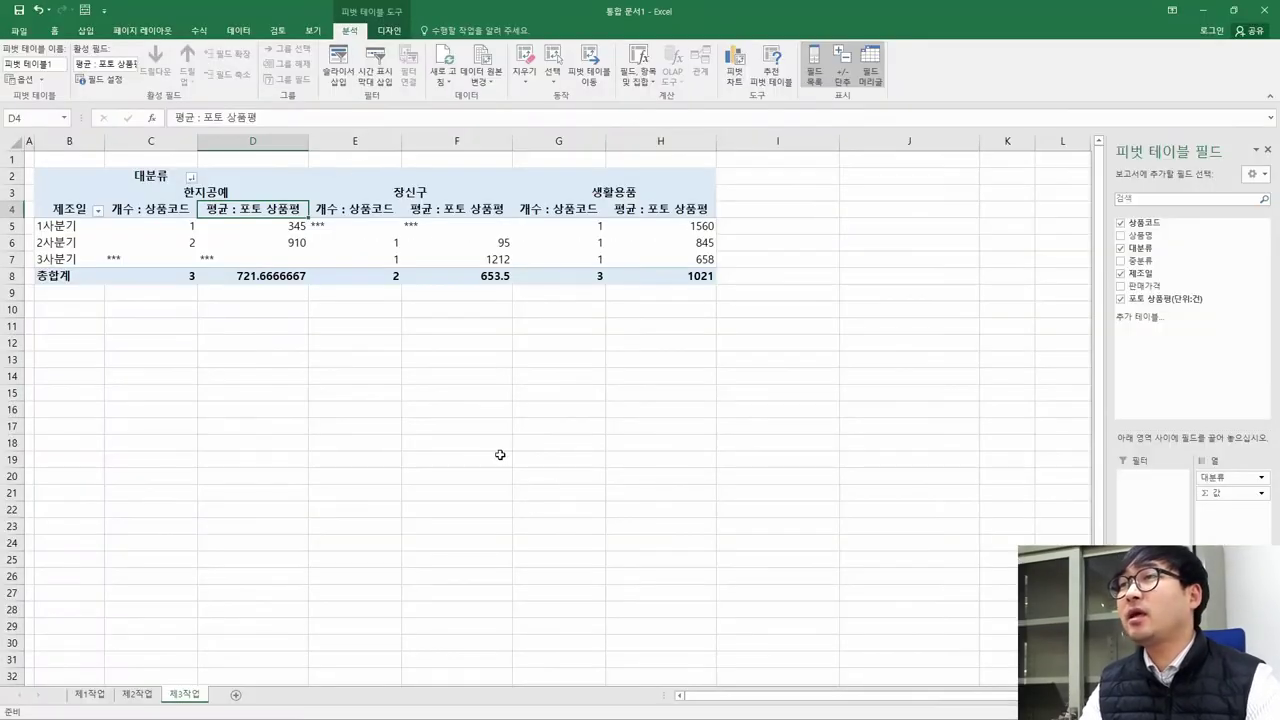
pyautogui.hotkey('alt', 'Tab')
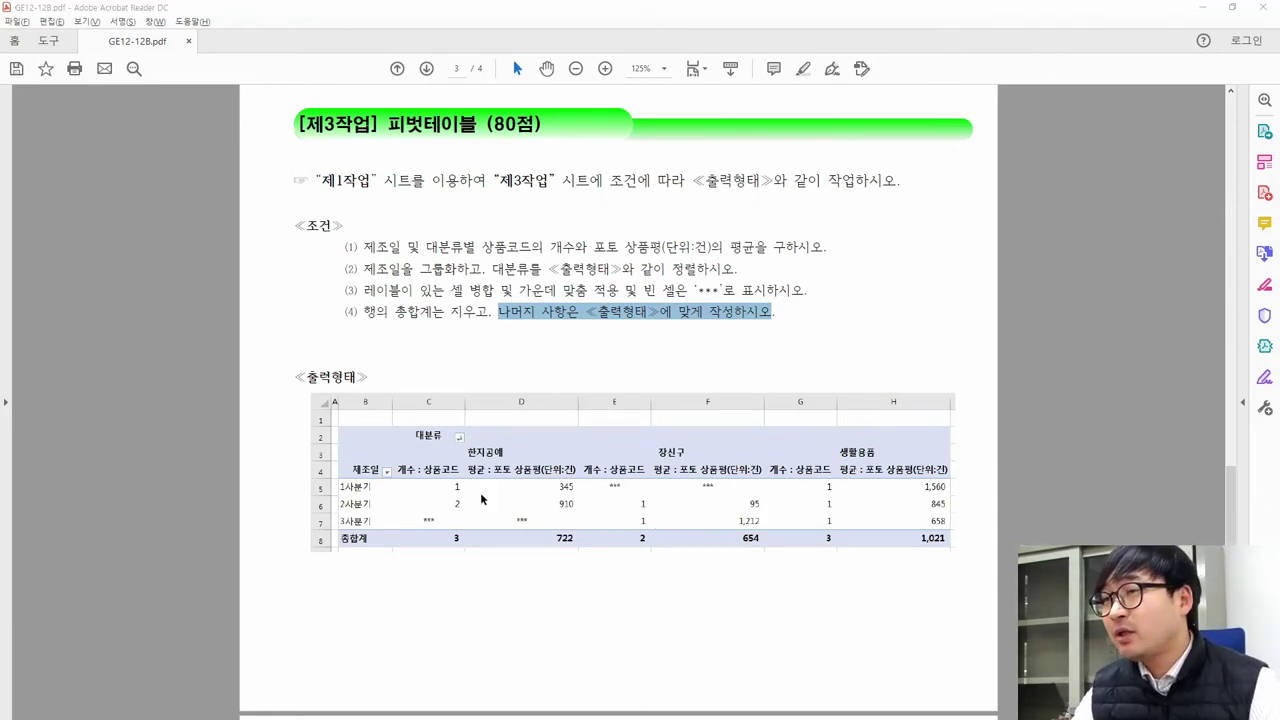
pyautogui.hotkey('alt', 'Tab')
pyautogui.click(130, 262)
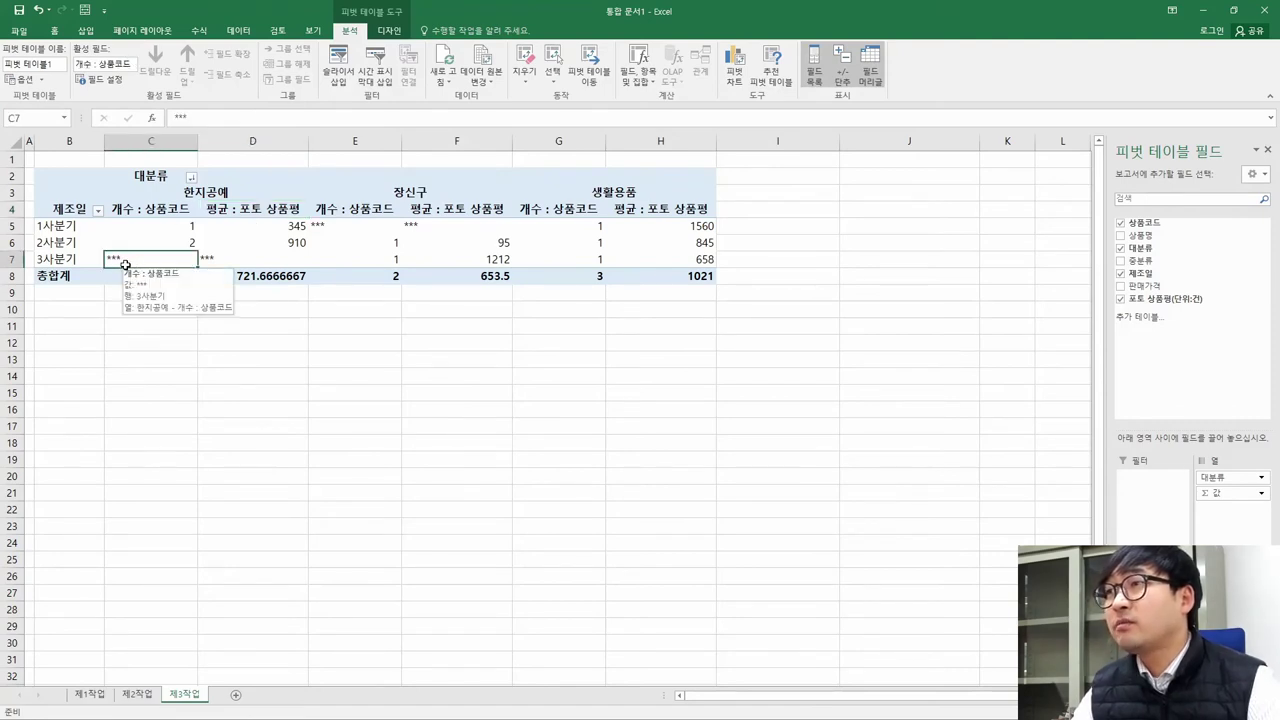
pyautogui.hotkey('alt', 'Tab')
pyautogui.moveTo(413, 507); pyautogui.dragTo(448, 527)
pyautogui.moveTo(397, 458); pyautogui.dragTo(446, 532)
pyautogui.click(427, 521)
pyautogui.moveTo(442, 481); pyautogui.dragTo(467, 523)
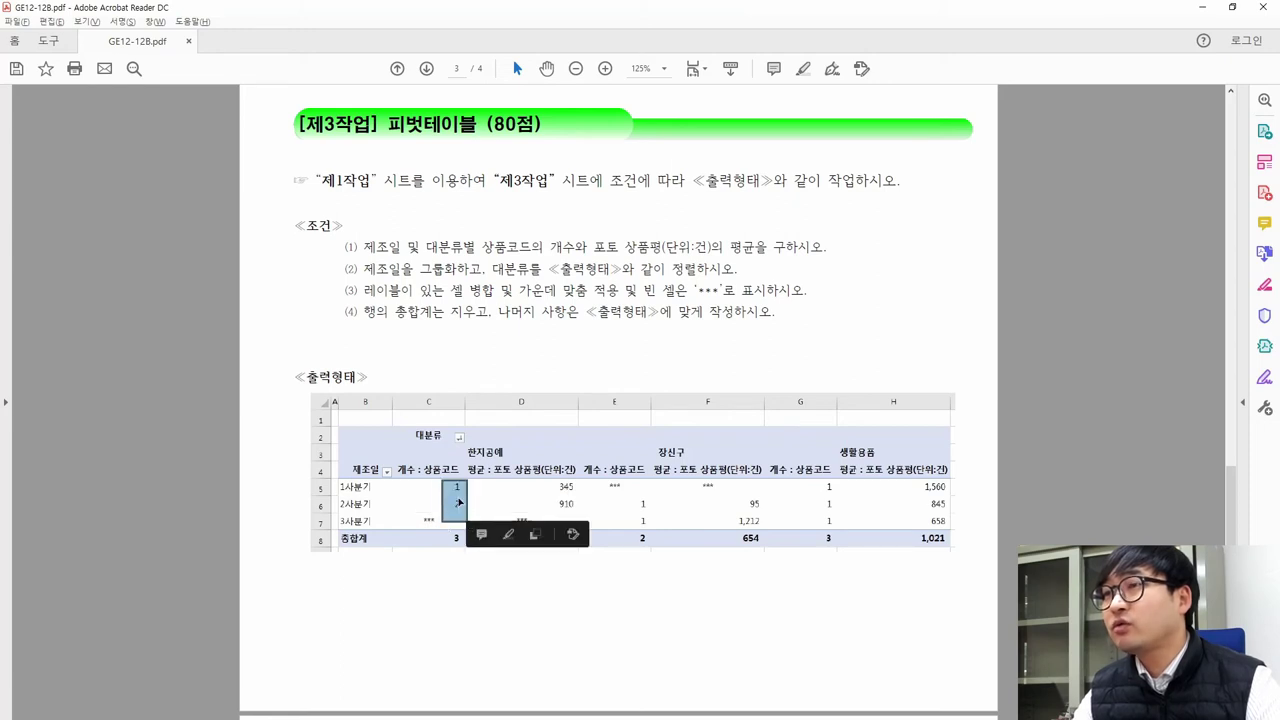
# Compare the alignment of the 한지공예 count values, starting at Excel cell C5, with the same column in the PDF's 출력형태
pyautogui.hotkey('alt', 'Tab')
pyautogui.click(188, 226)
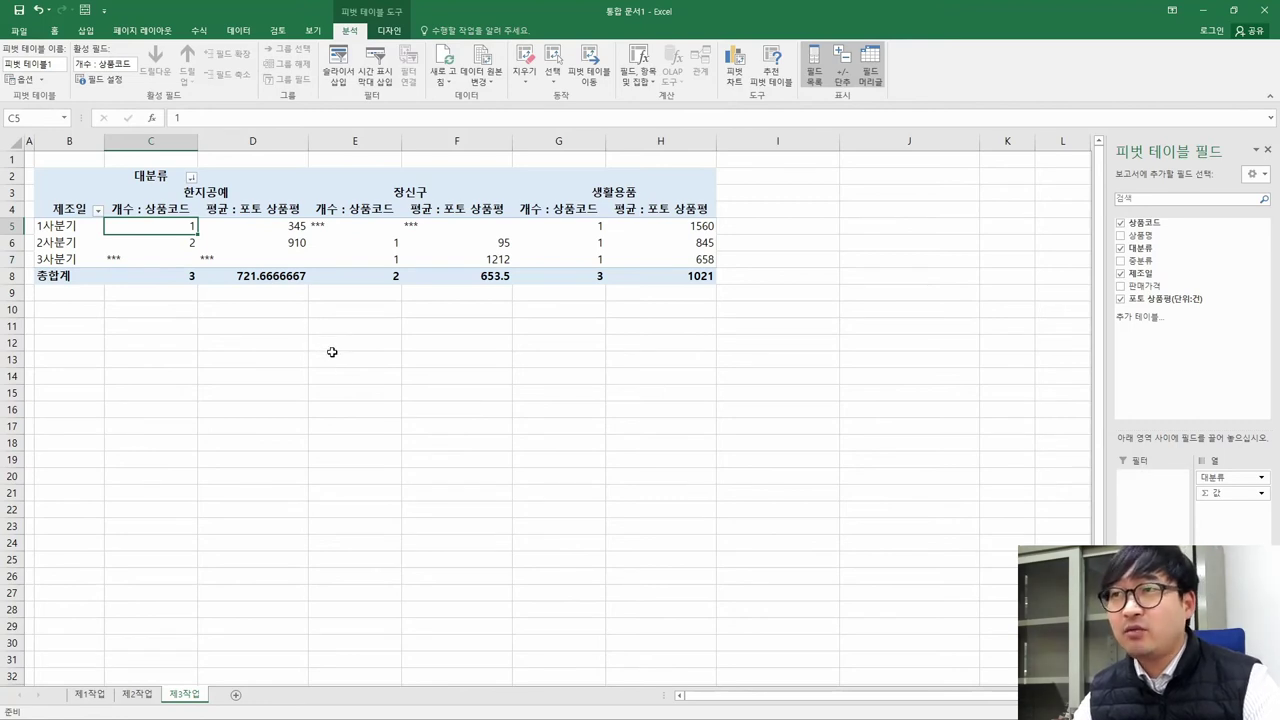
pyautogui.hotkey('alt', 'Tab')
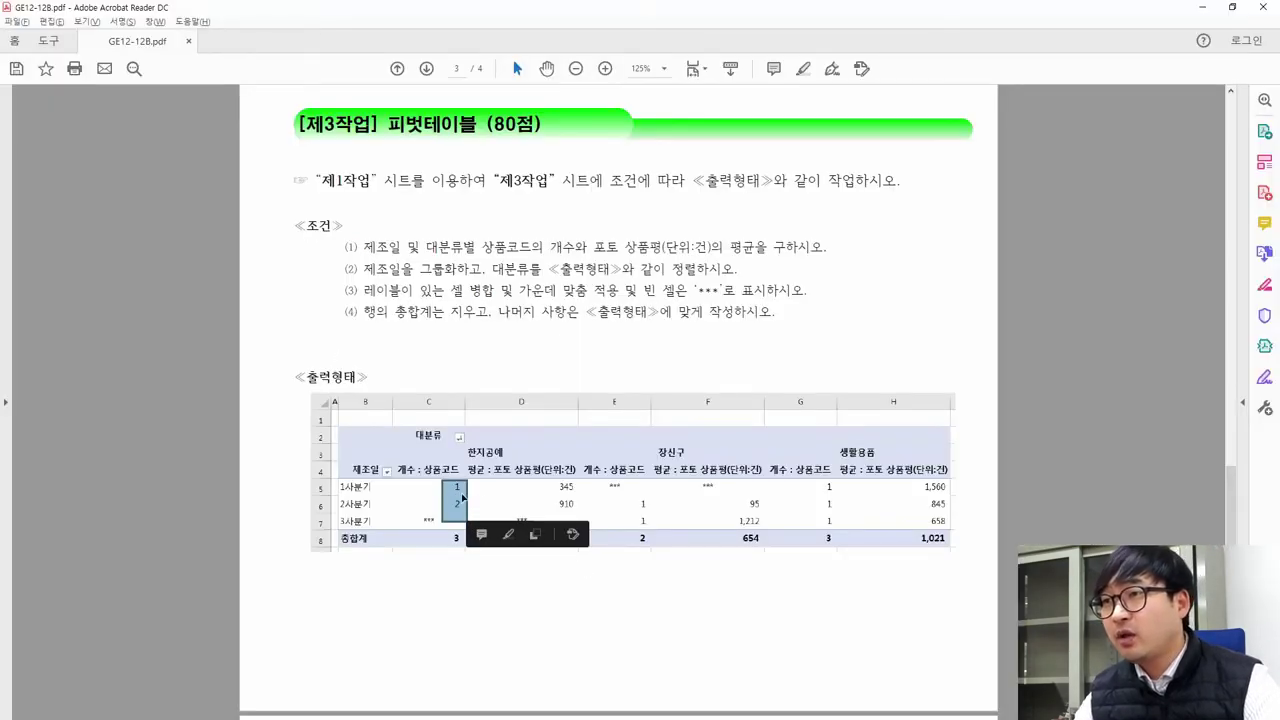
pyautogui.click(461, 487)
pyautogui.click(463, 490)
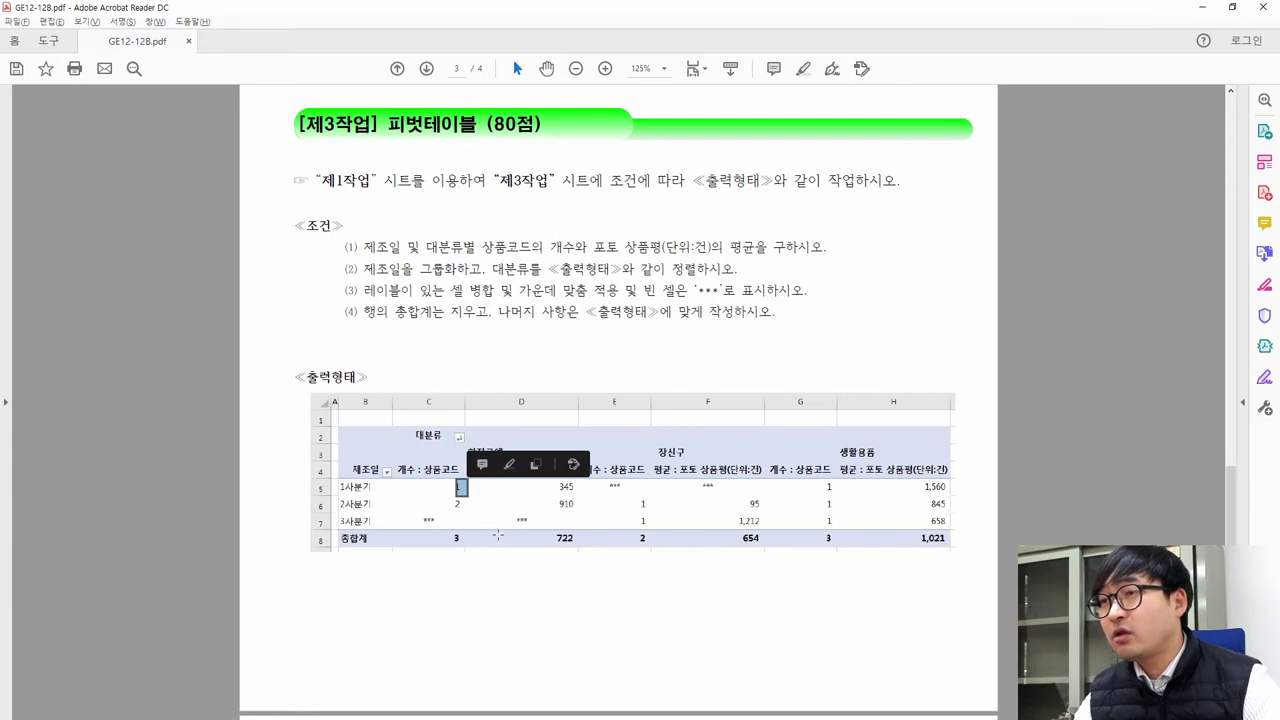
pyautogui.click(465, 530)
pyautogui.click(464, 522)
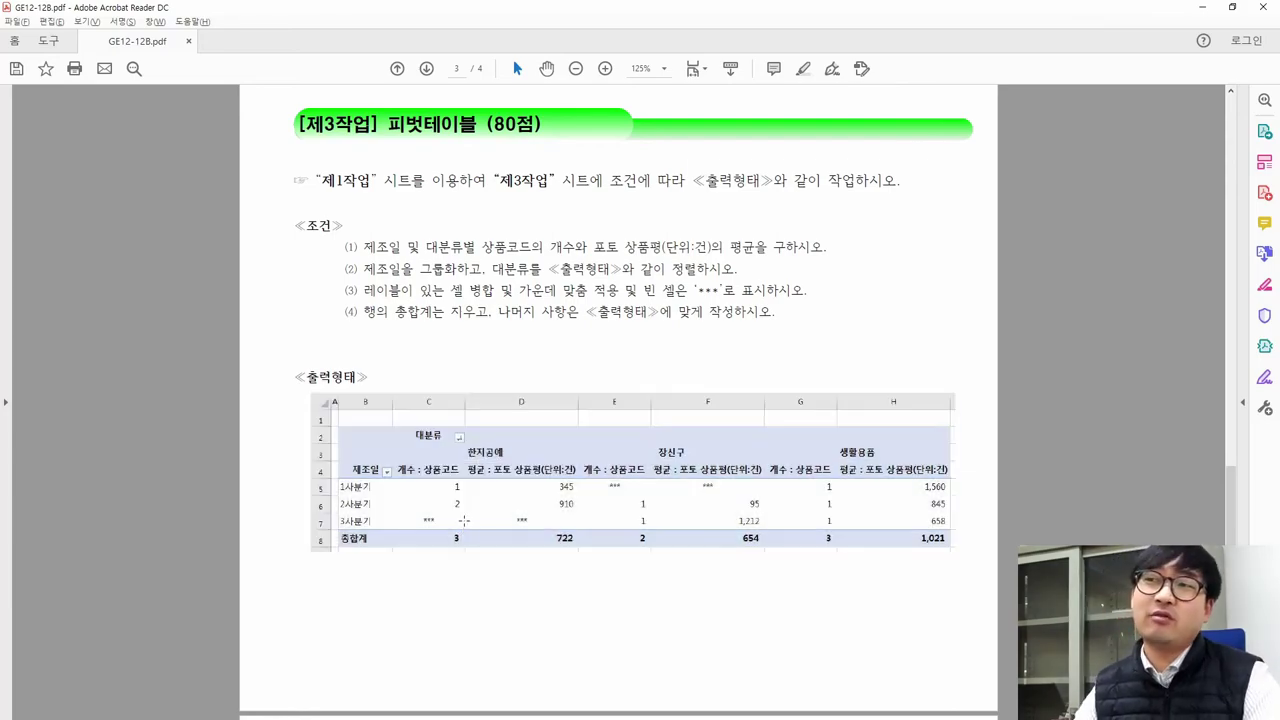
# Go back to the 제1작업 conditions in the PDF and read the alignment rules for numbers and other data
pyautogui.scroll(15, 467, 503)
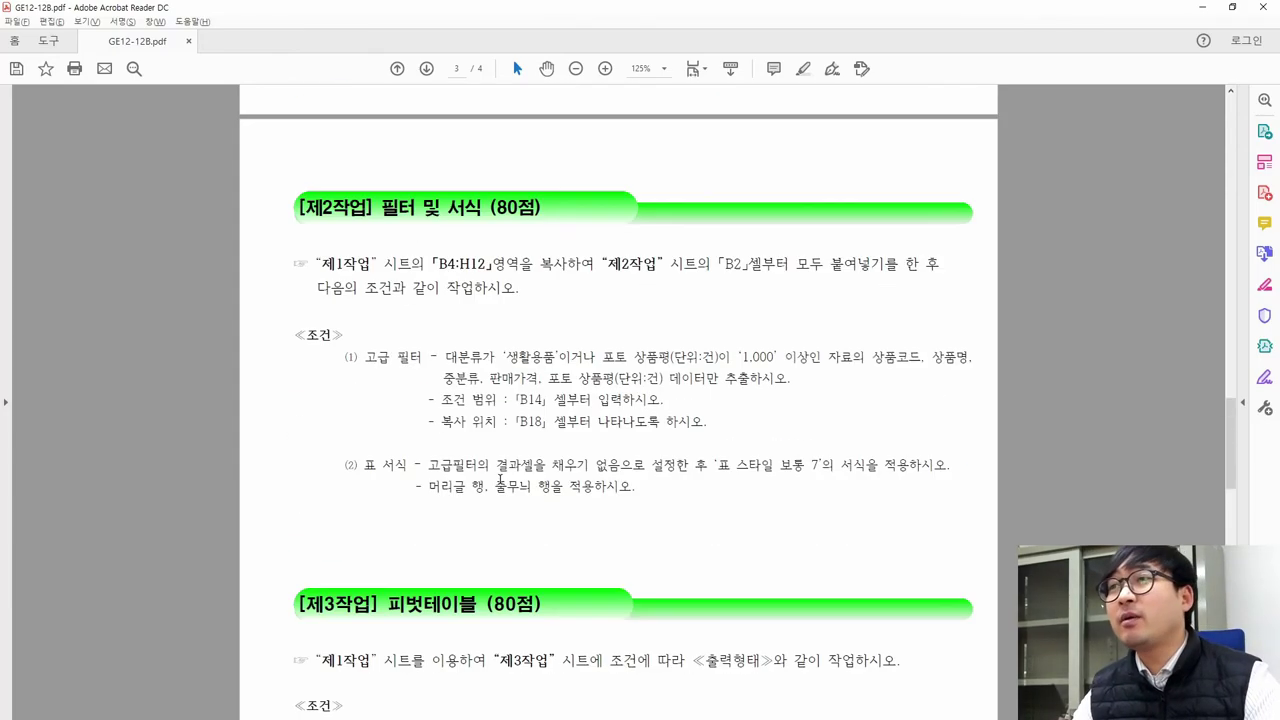
pyautogui.scroll(3, 498, 478)
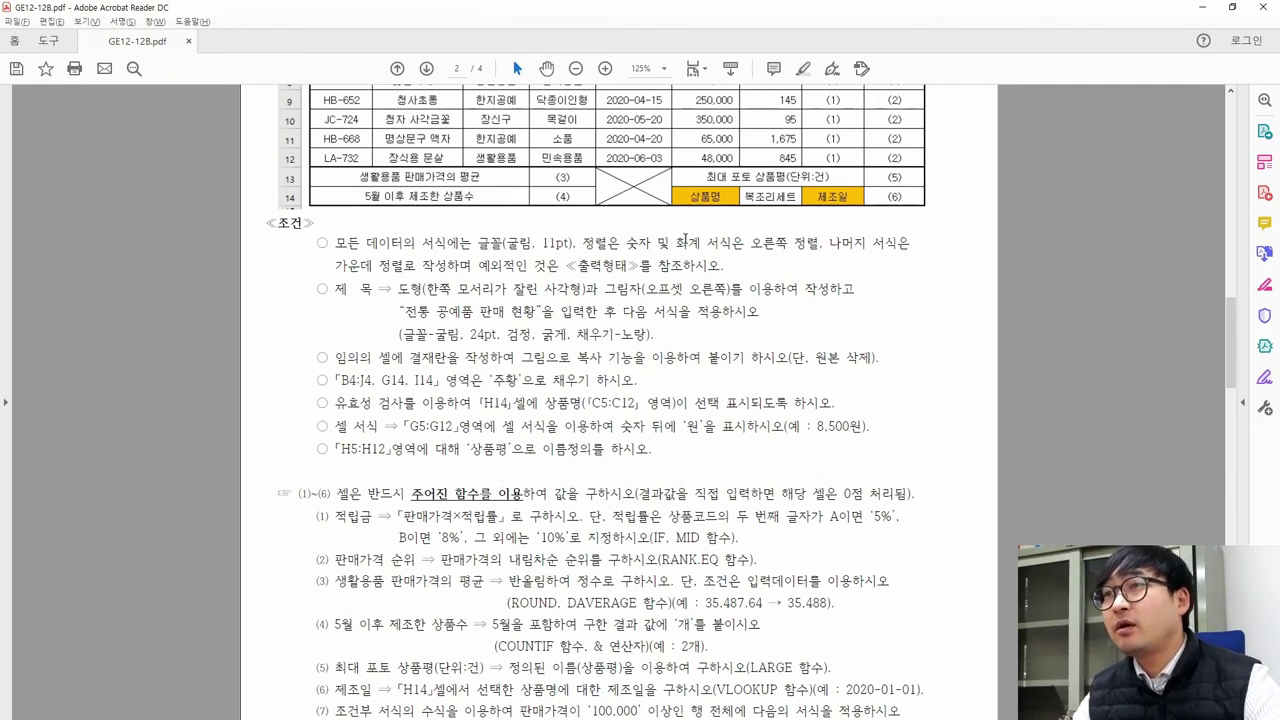
pyautogui.moveTo(587, 245); pyautogui.dragTo(818, 243)
pyautogui.moveTo(910, 244); pyautogui.dragTo(458, 265)
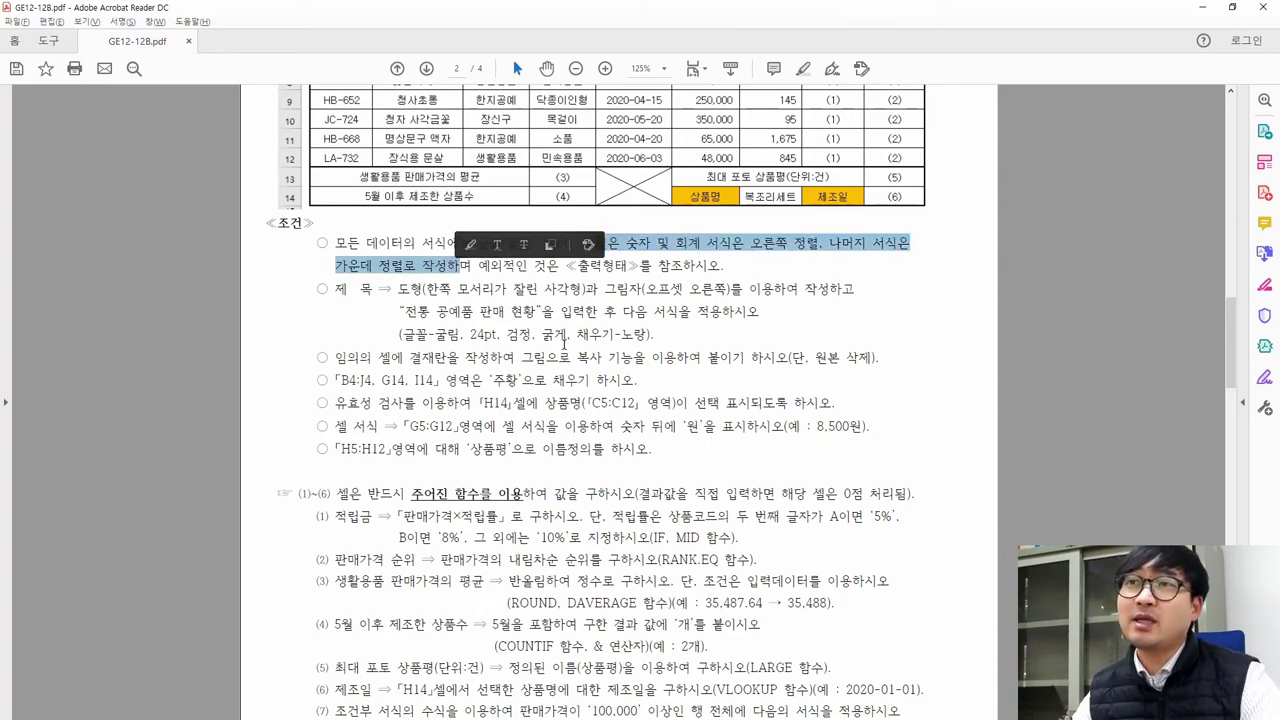
pyautogui.moveTo(749, 243); pyautogui.dragTo(785, 240)
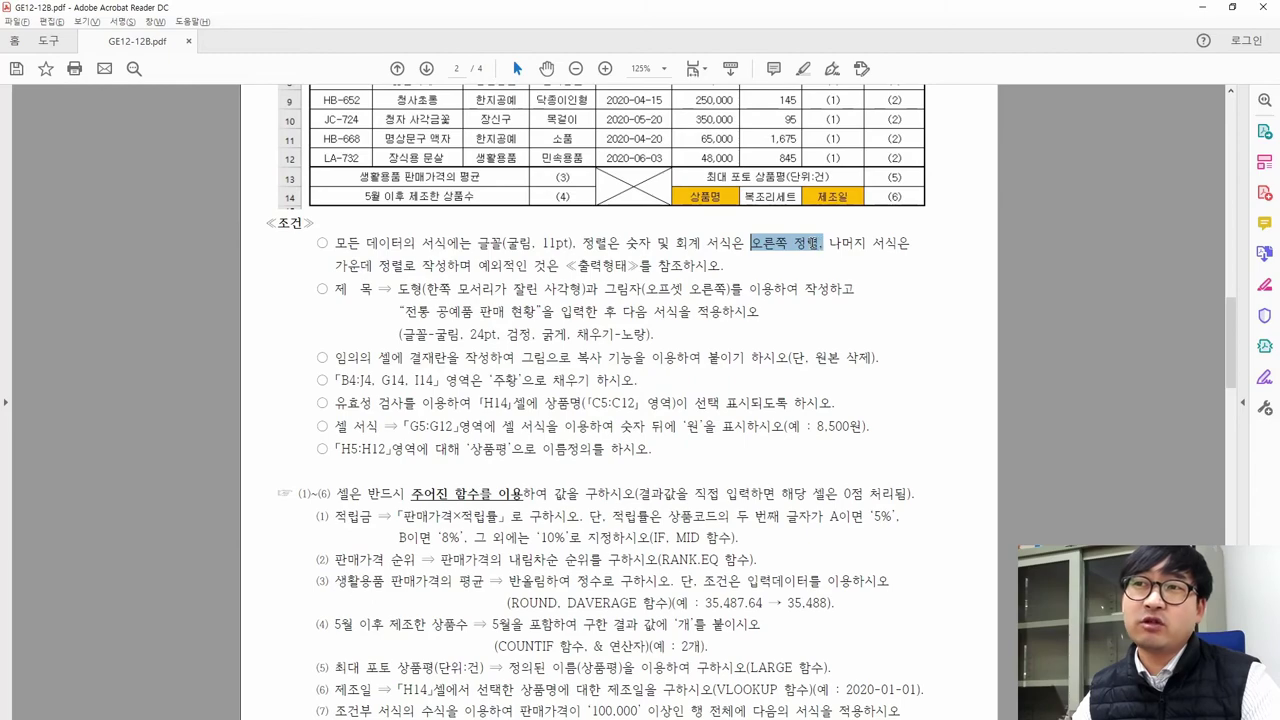
pyautogui.click(727, 265)
# Return to the 제3작업 section of the PDF and reread condition (4) against the value area of the 출력형태
pyautogui.scroll(-10, 727, 265)
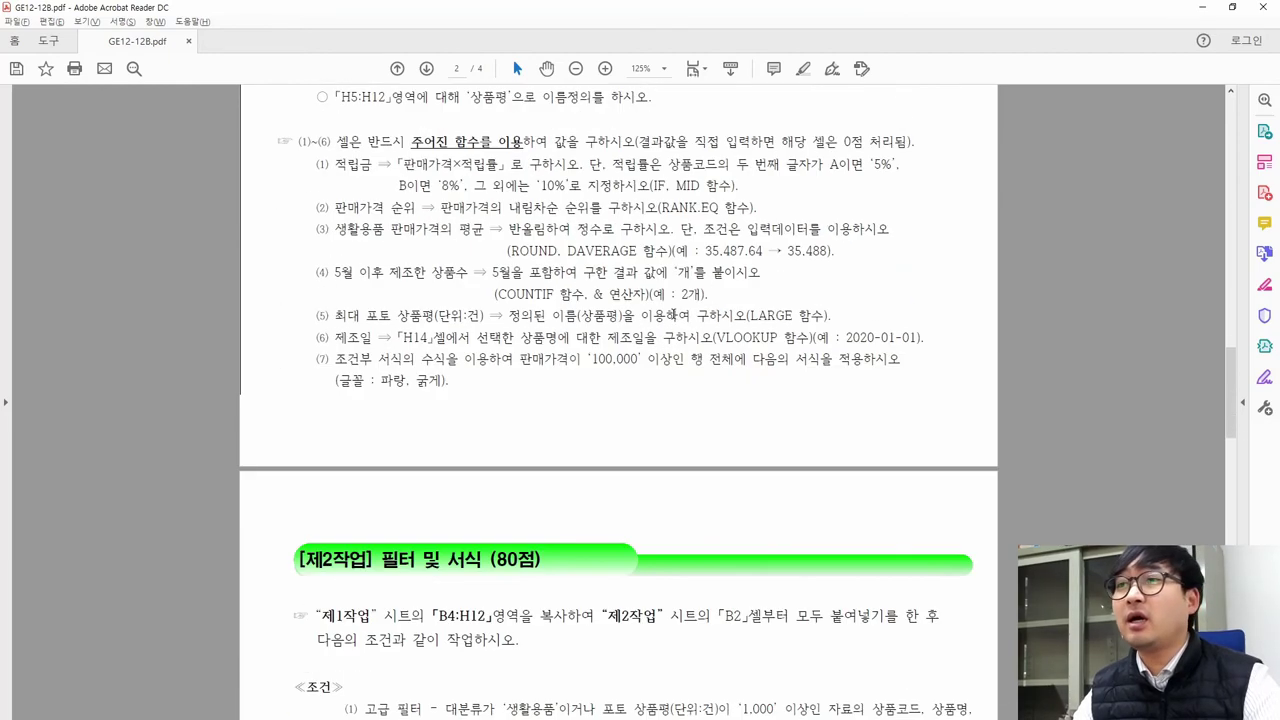
pyautogui.scroll(-5, 459, 358)
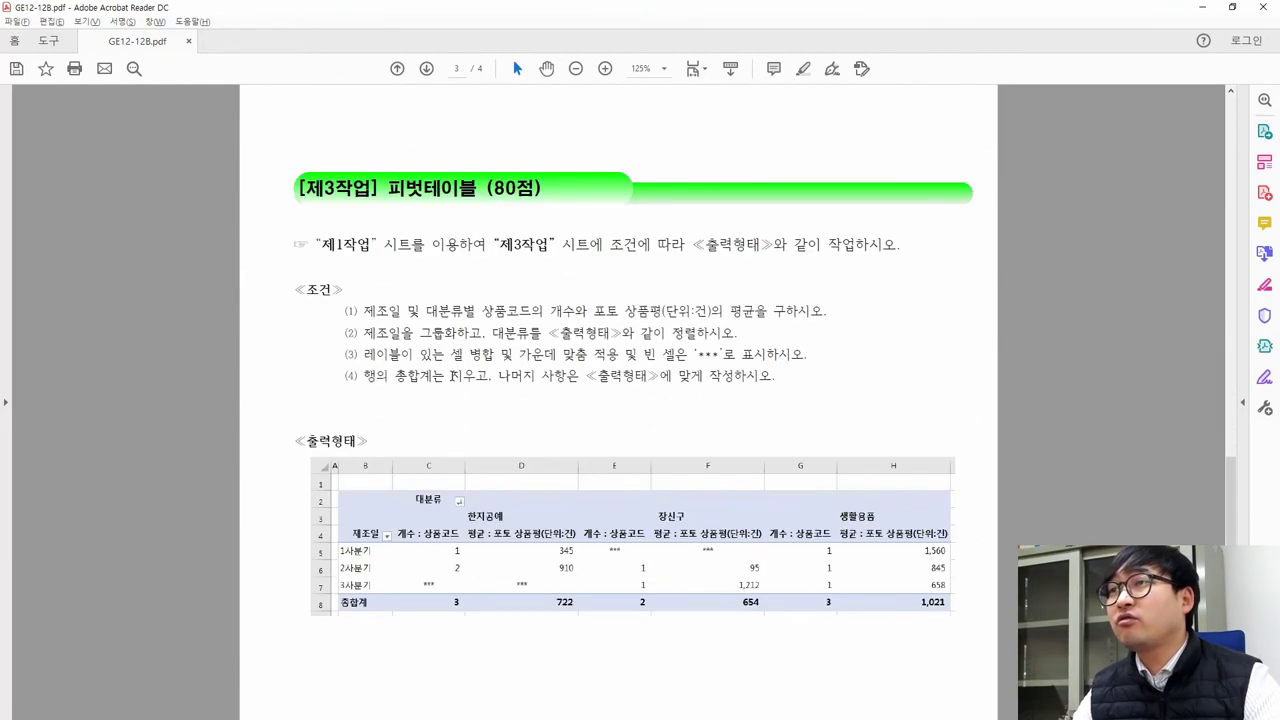
pyautogui.moveTo(364, 279); pyautogui.dragTo(488, 280)
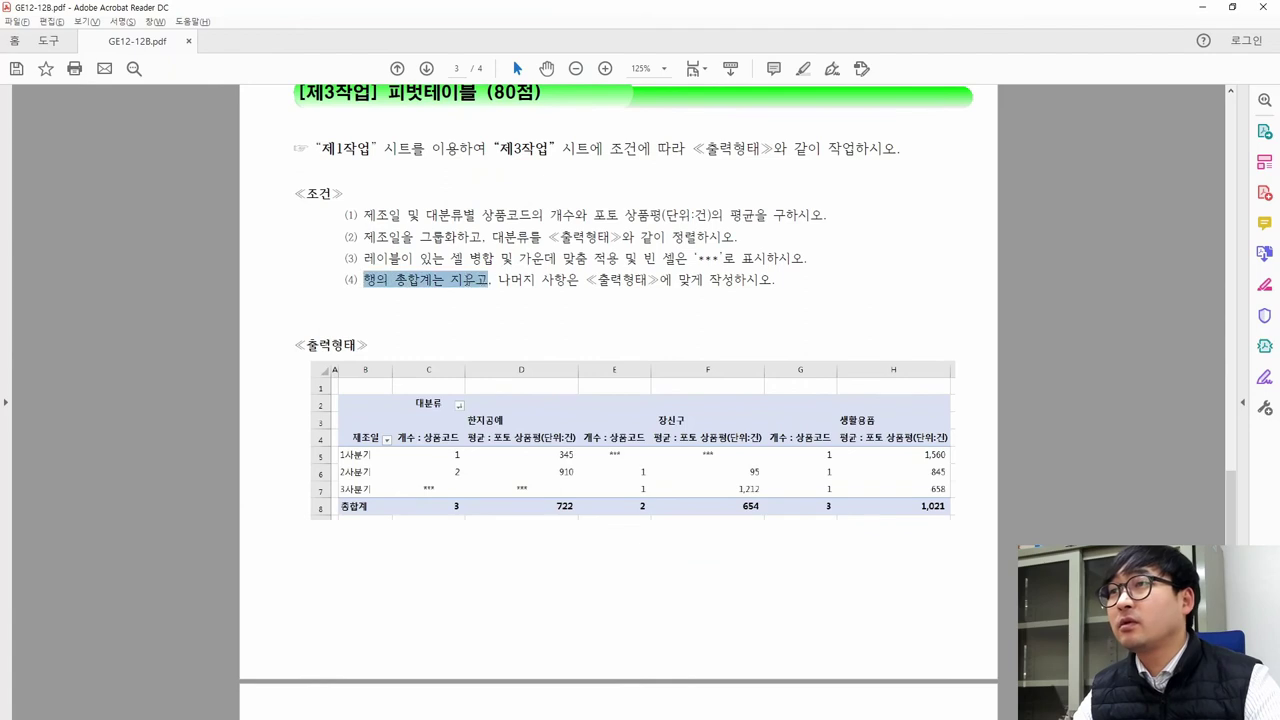
pyautogui.click(623, 279)
pyautogui.moveTo(401, 441); pyautogui.dragTo(956, 518)
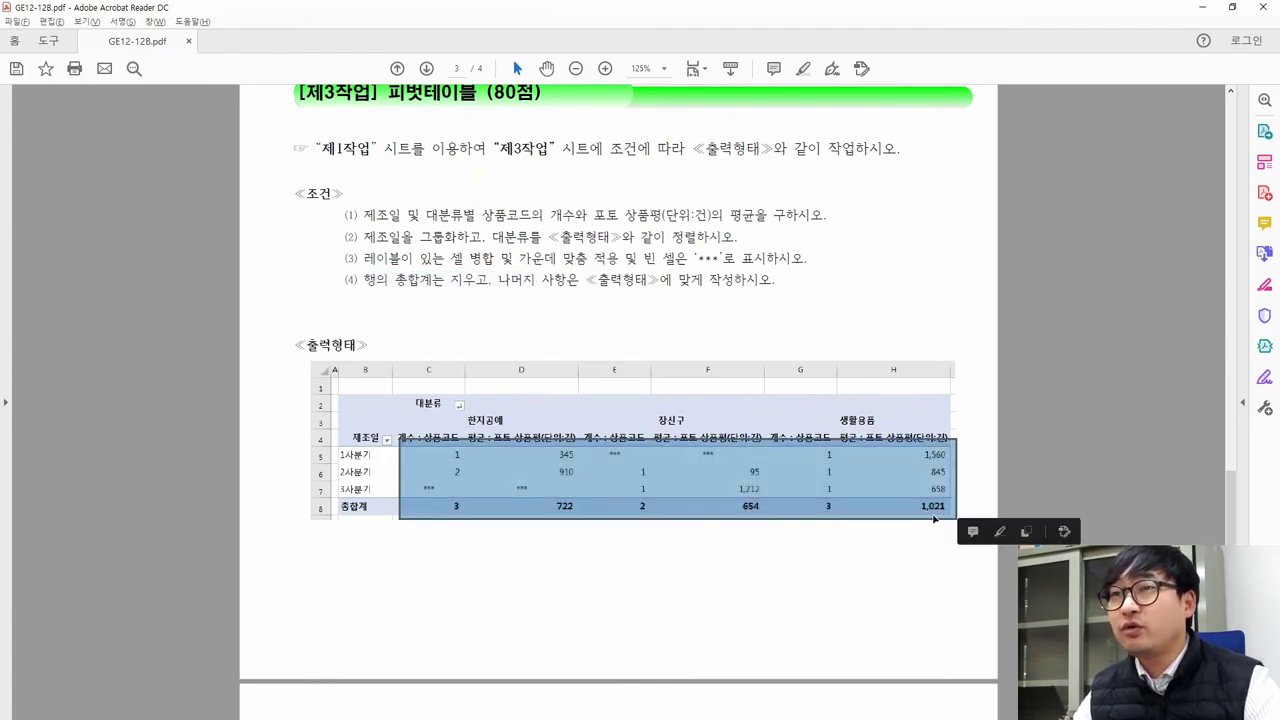
pyautogui.click(929, 517)
# Check which pivot cells need formatting by comparing C5:H8 in Excel with the row labels in the PDF's 출력형태
pyautogui.hotkey('alt', 'Tab')
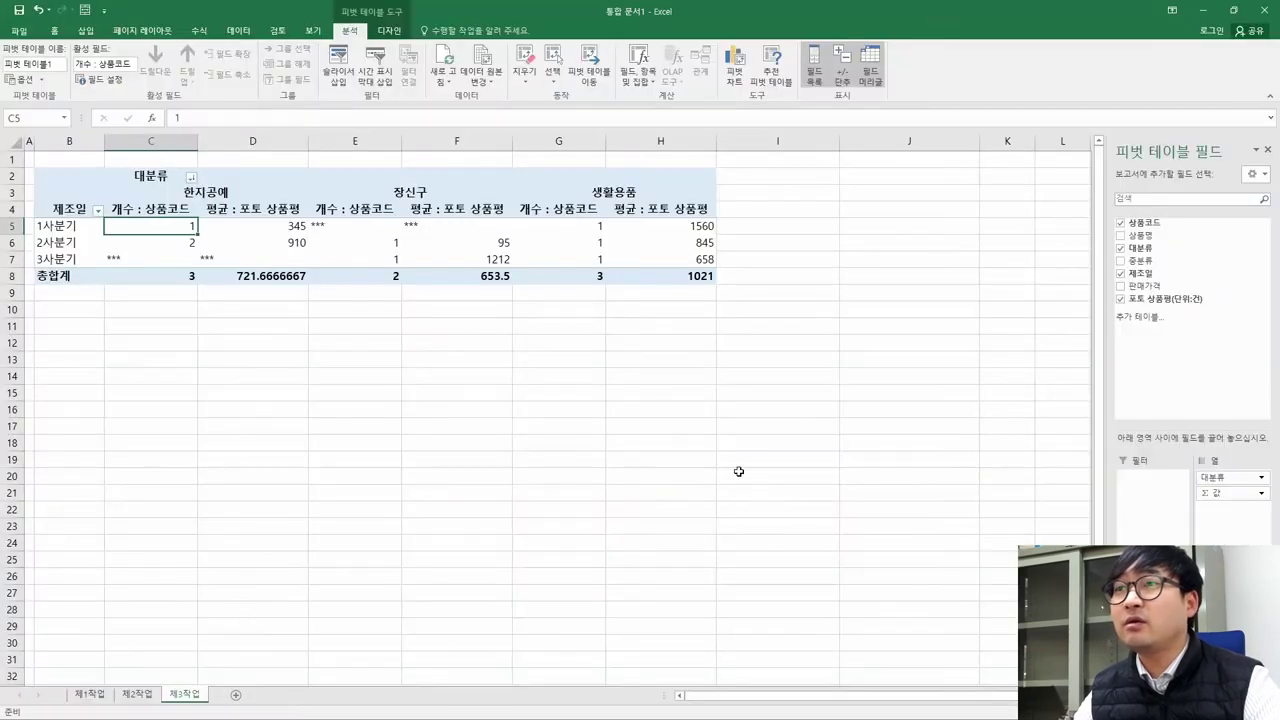
pyautogui.click(702, 280)
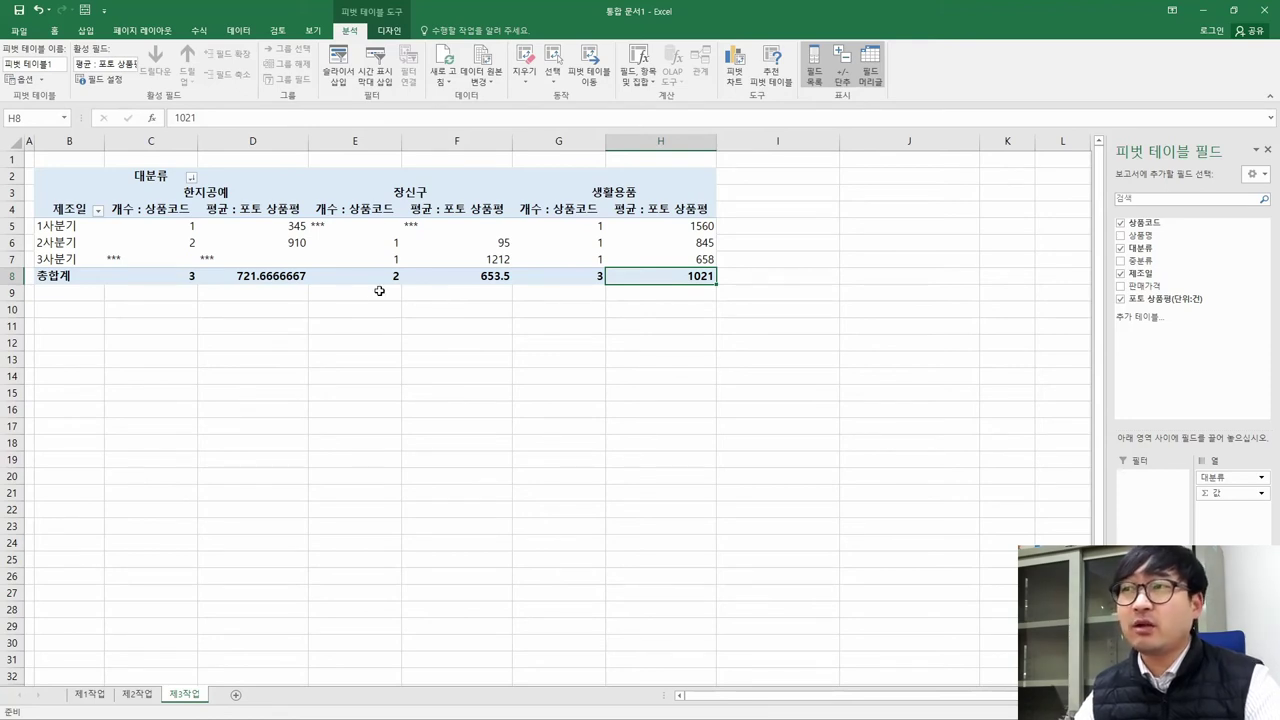
pyautogui.moveTo(157, 226); pyautogui.dragTo(666, 274)
pyautogui.hotkey('alt', 'Tab')
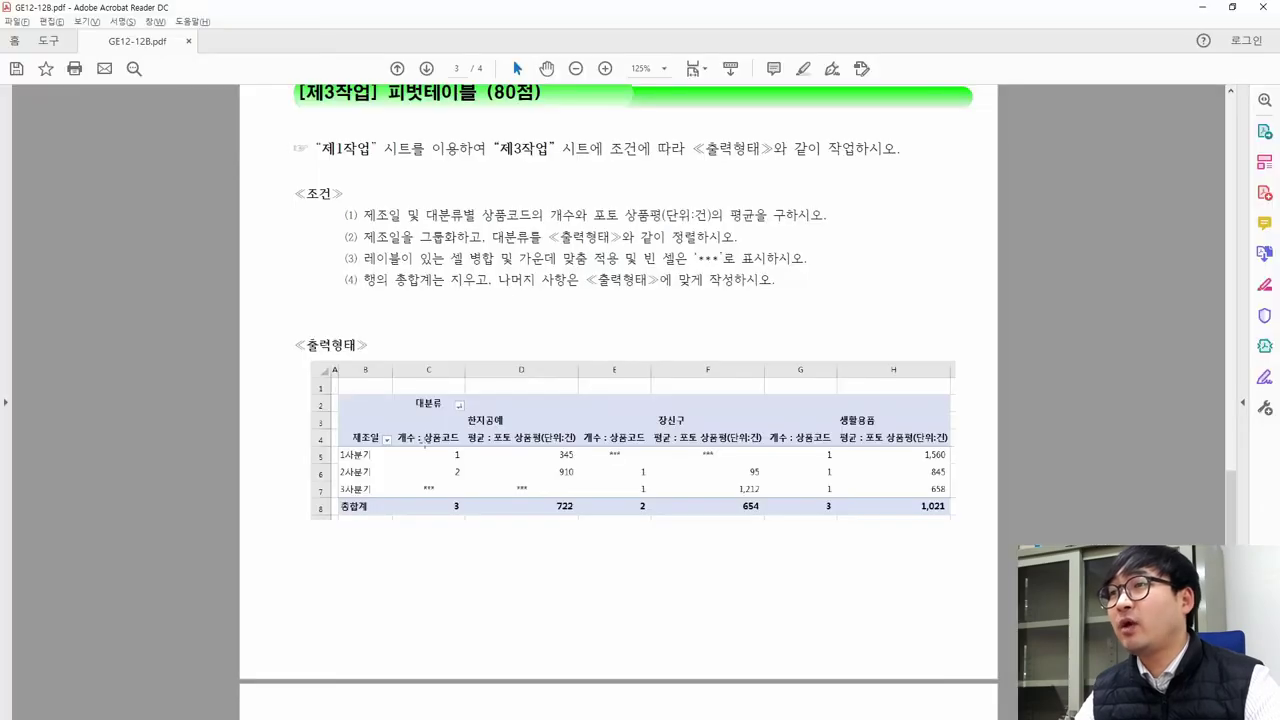
pyautogui.moveTo(340, 452); pyautogui.dragTo(386, 510)
pyautogui.hotkey('alt', 'Tab')
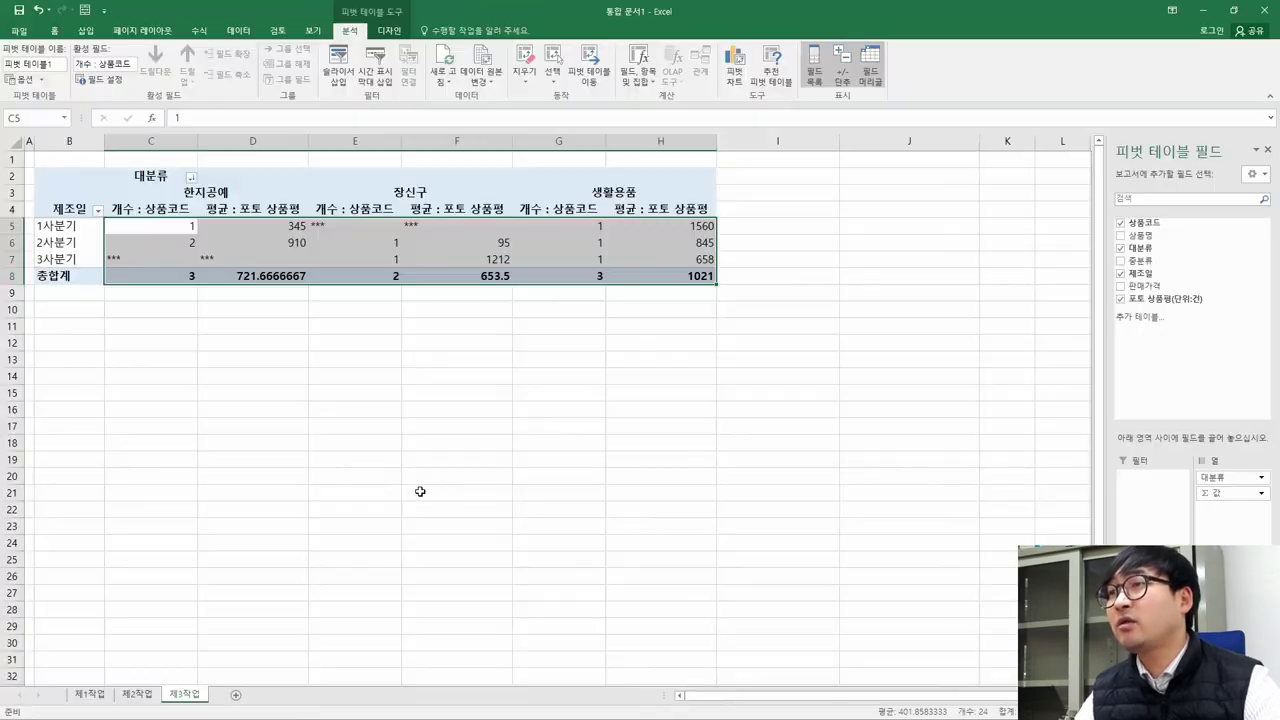
# Center the pivot table values in C5:H8 and apply the comma style to them
pyautogui.click(263, 256)
pyautogui.moveTo(163, 222); pyautogui.dragTo(655, 285)
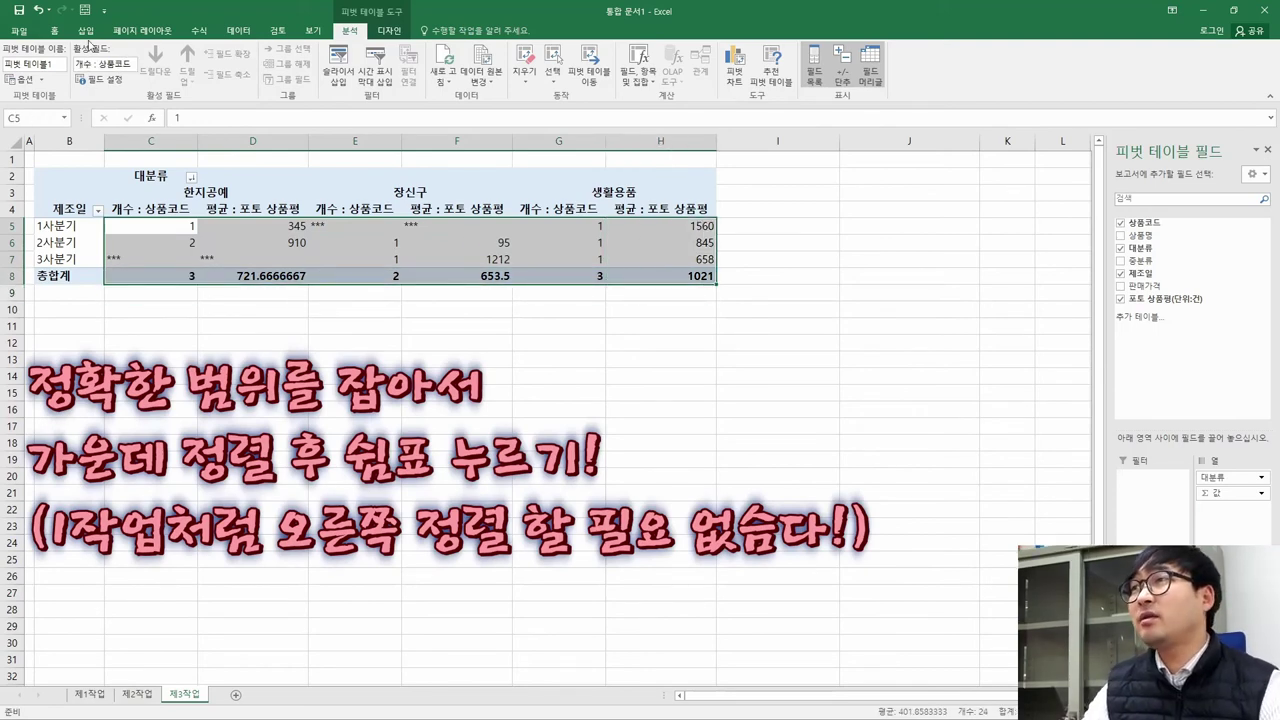
pyautogui.click(57, 31)
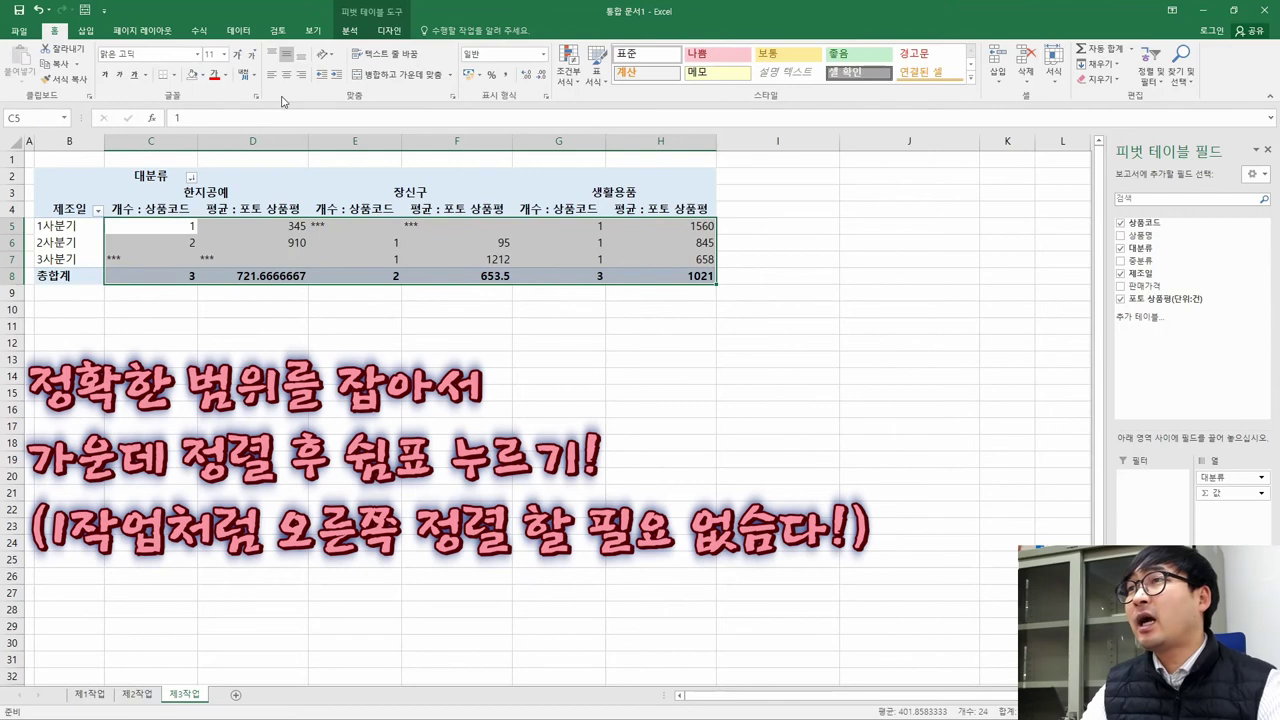
pyautogui.click(286, 75)
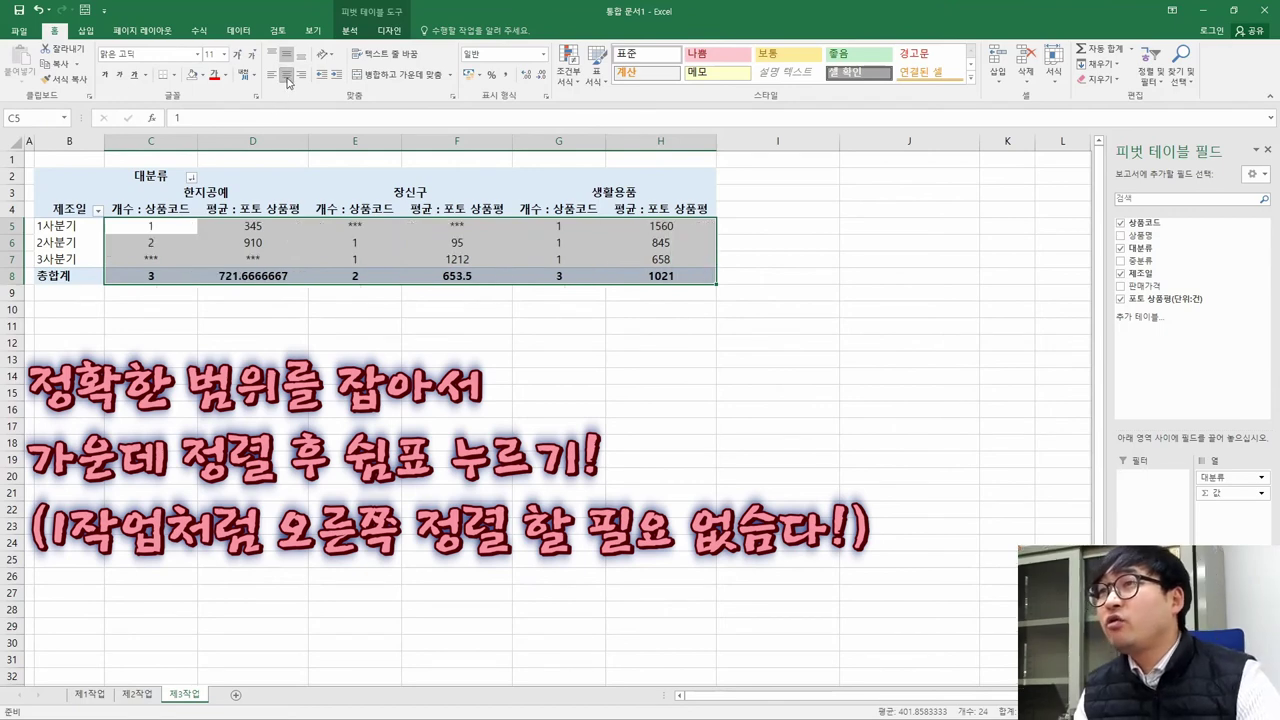
pyautogui.click(507, 77)
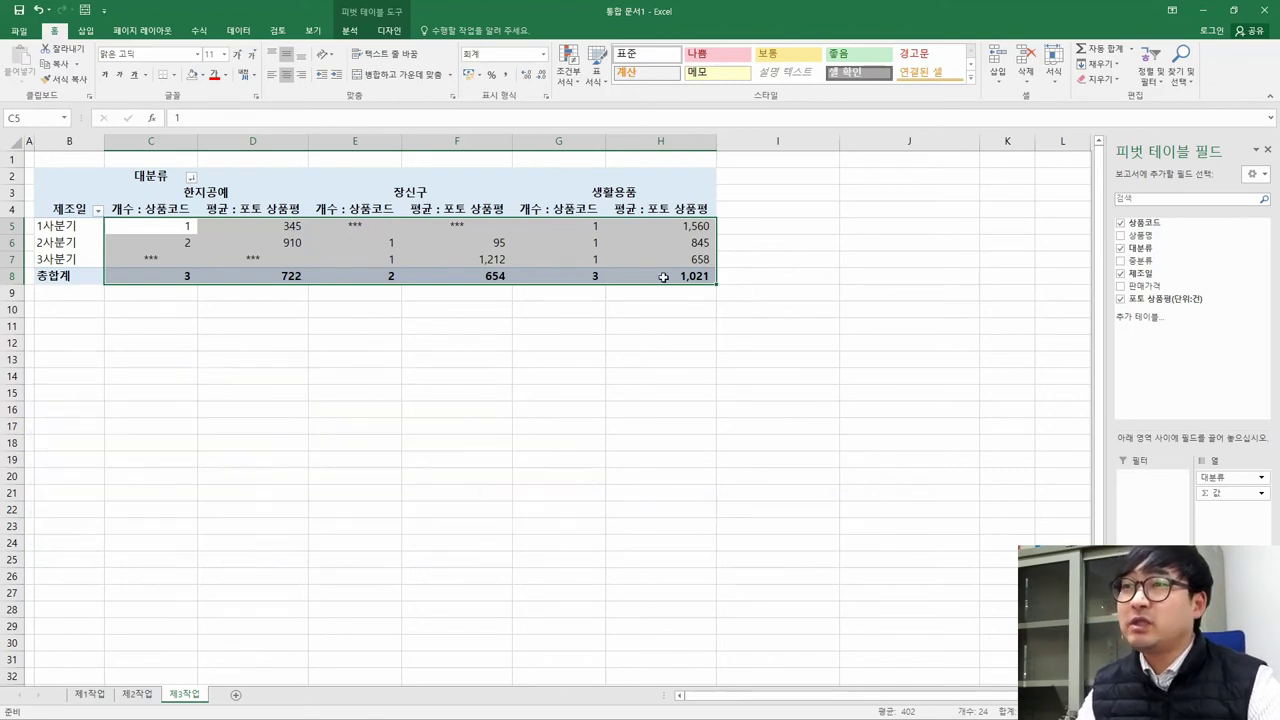
# Compare the formatted pivot table in Excel with the PDF's 출력형태, clearing the range selection by selecting A1
pyautogui.hotkey('alt', 'Tab')
pyautogui.hotkey('alt', 'Tab')
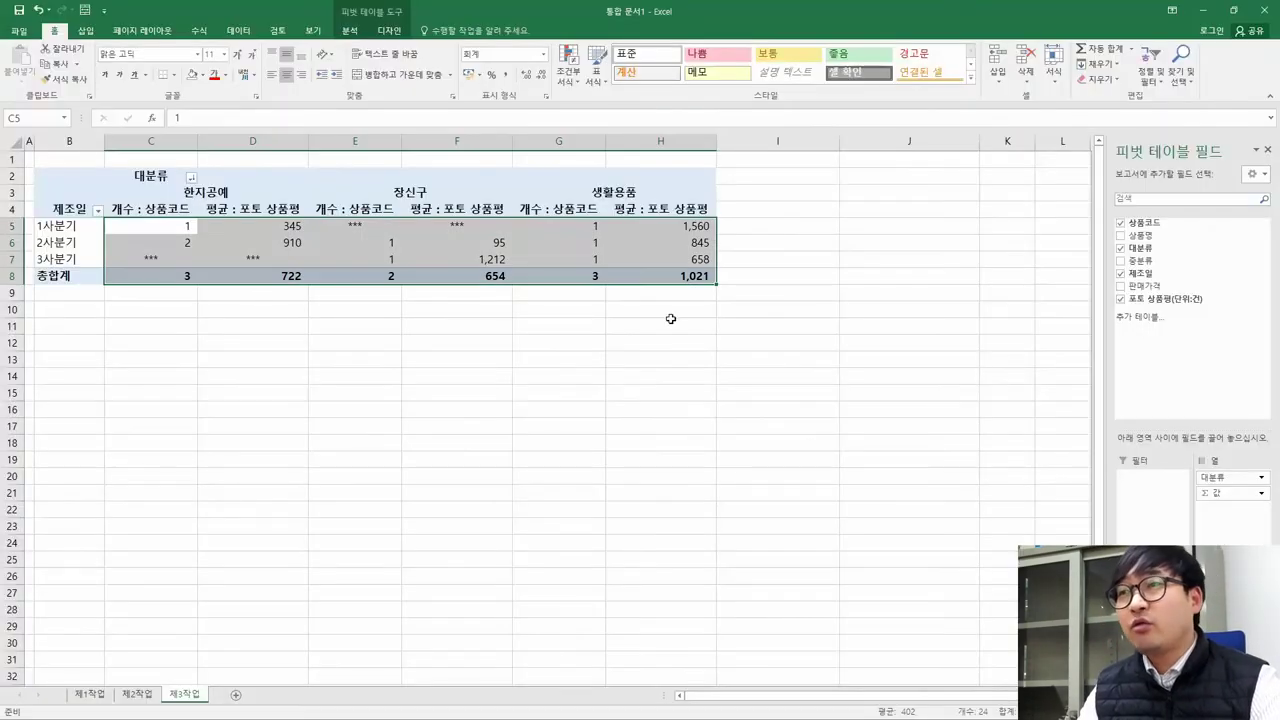
pyautogui.hotkey('alt', 'Tab')
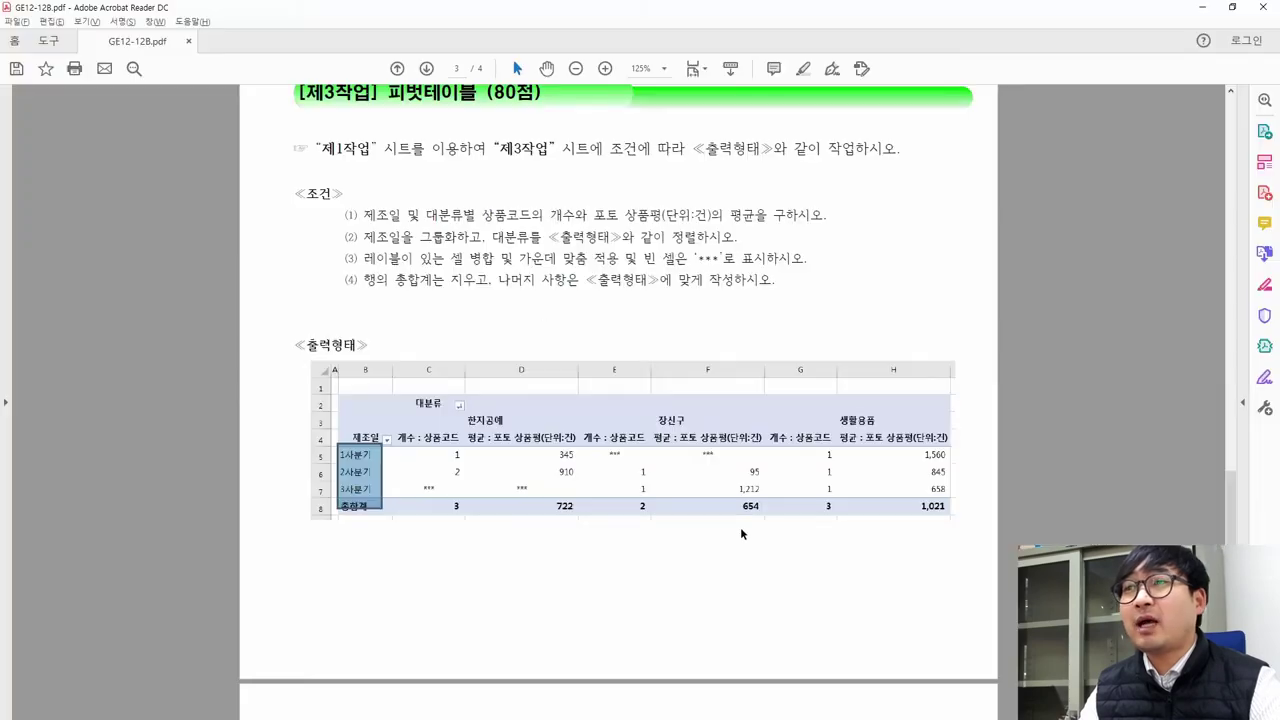
pyautogui.hotkey('alt', 'Tab')
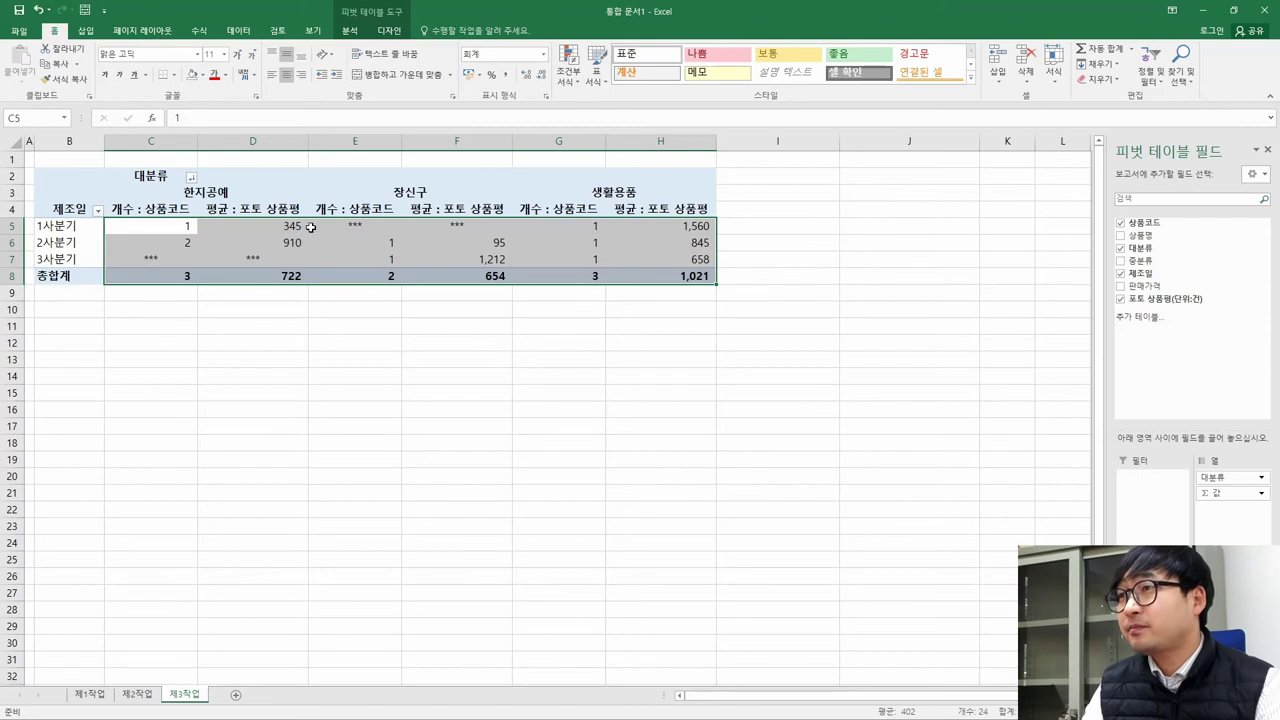
pyautogui.click(30, 158)
pyautogui.hotkey('alt', 'Tab')
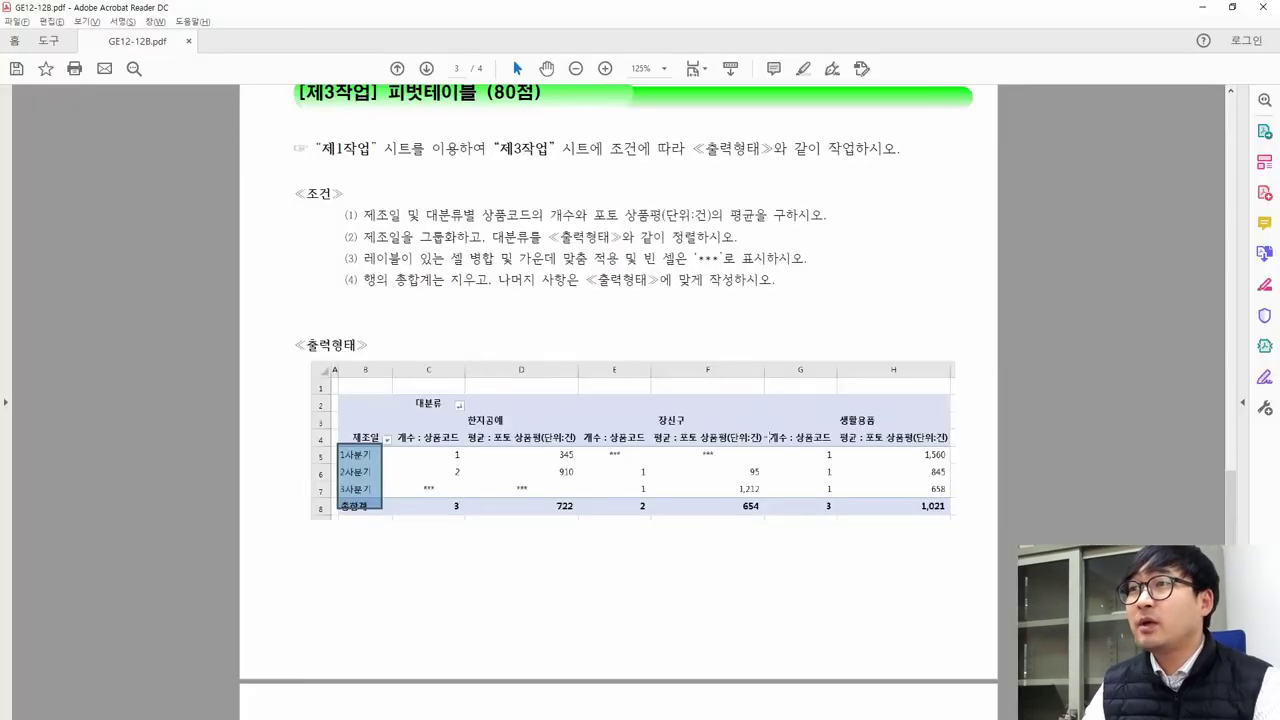
pyautogui.hotkey('alt', 'Tab')
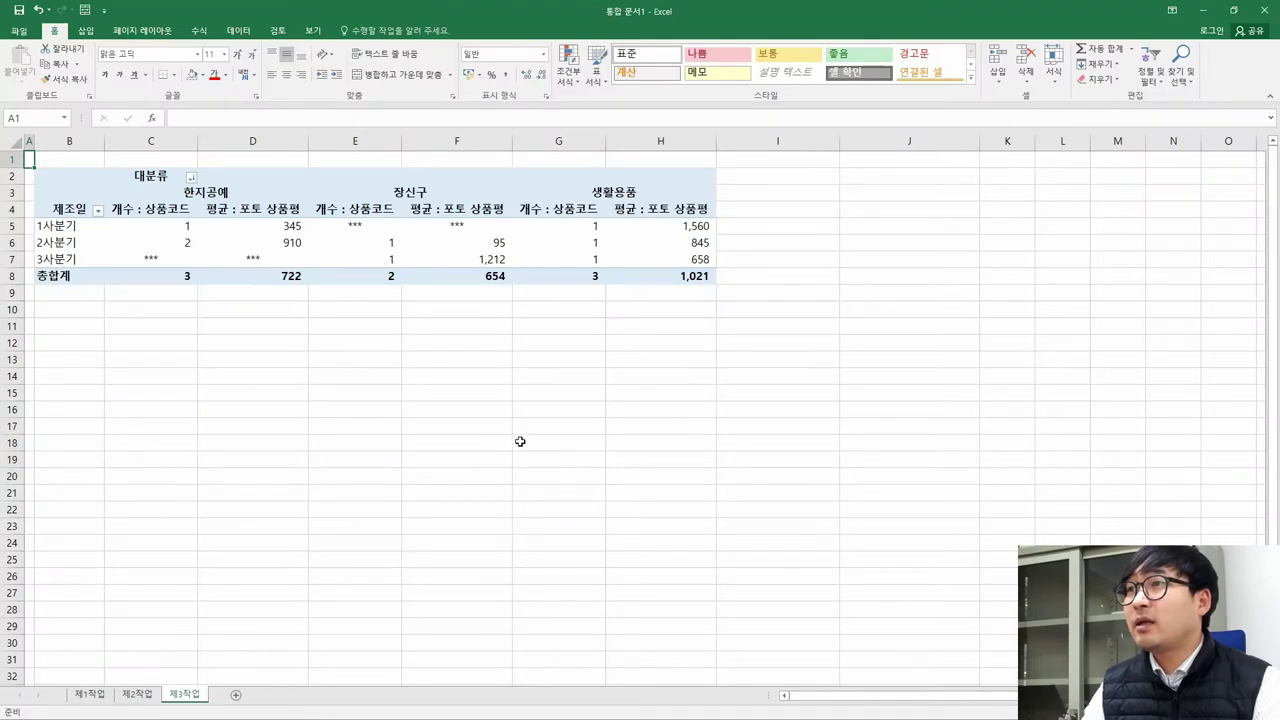
pyautogui.hotkey('alt', 'Tab')
pyautogui.hotkey('alt', 'Tab')
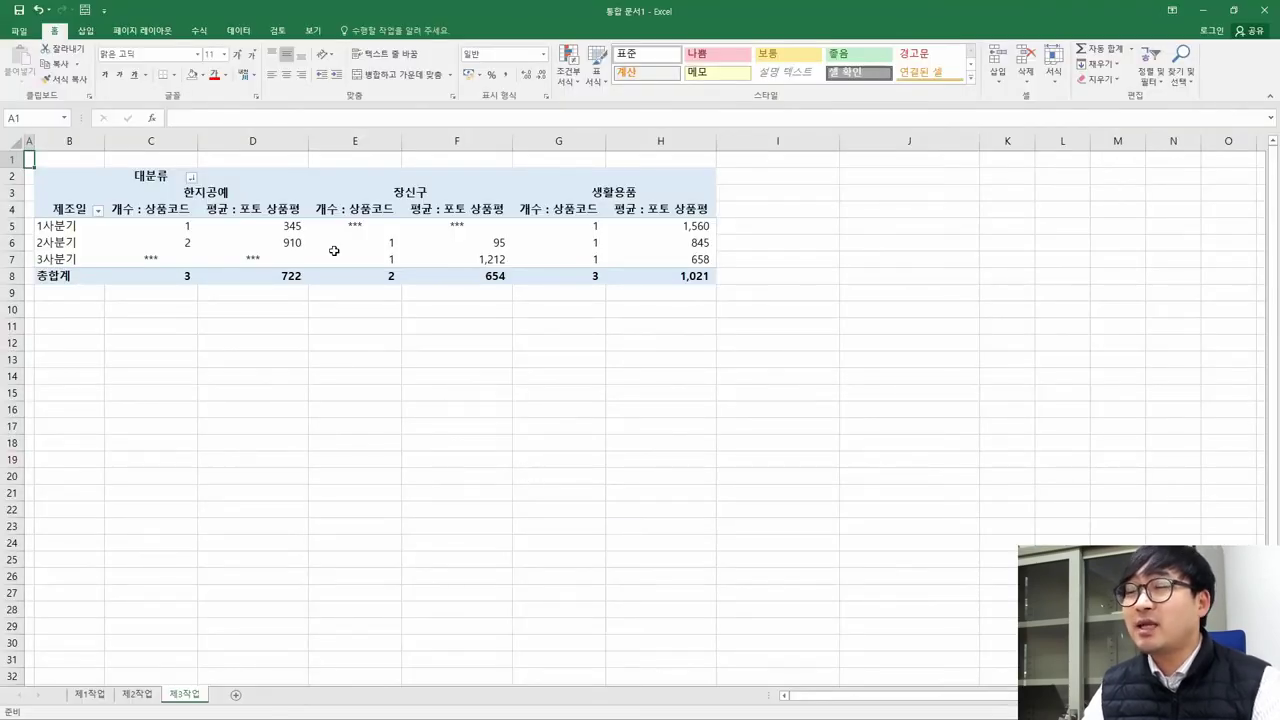
# Check the average heading in the PDF's 출력형태 and rename the pivot's average field to 평균 : 포토 상품평(단위:건)
pyautogui.moveTo(334, 251)
pyautogui.click(274, 210)
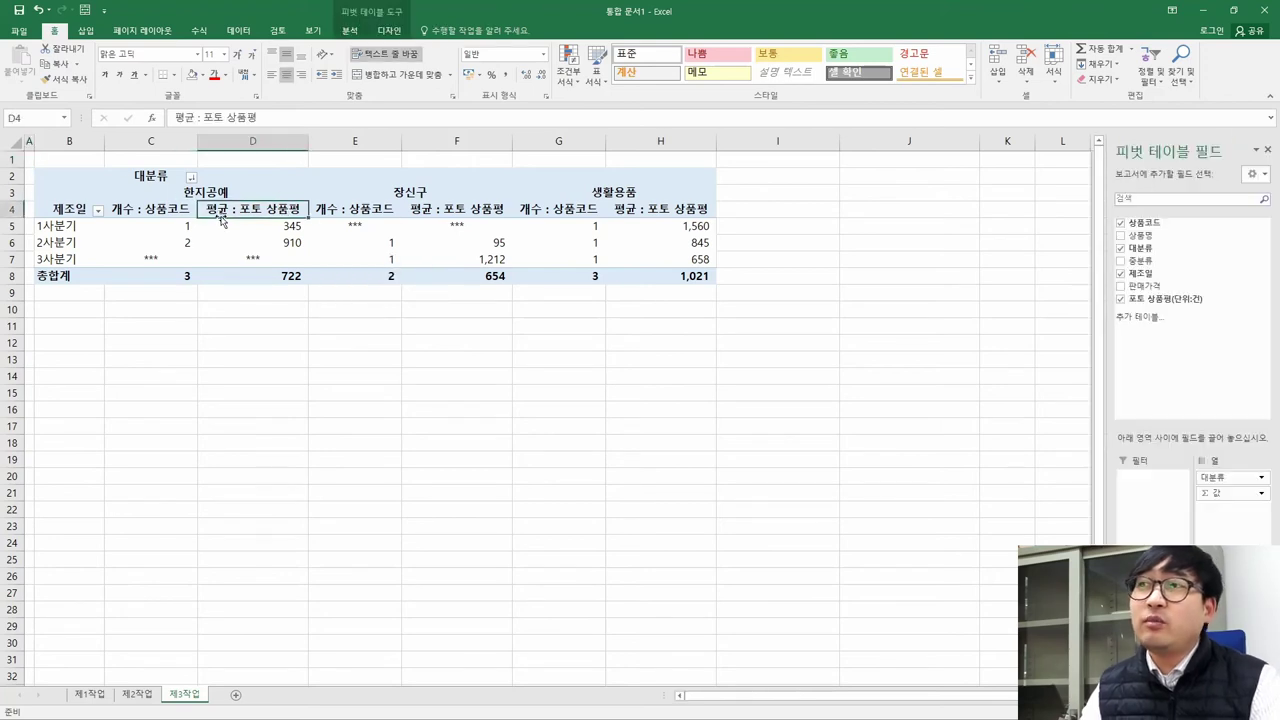
pyautogui.hotkey('alt', 'Tab')
pyautogui.moveTo(529, 422); pyautogui.dragTo(578, 452)
pyautogui.hotkey('alt', 'Tab')
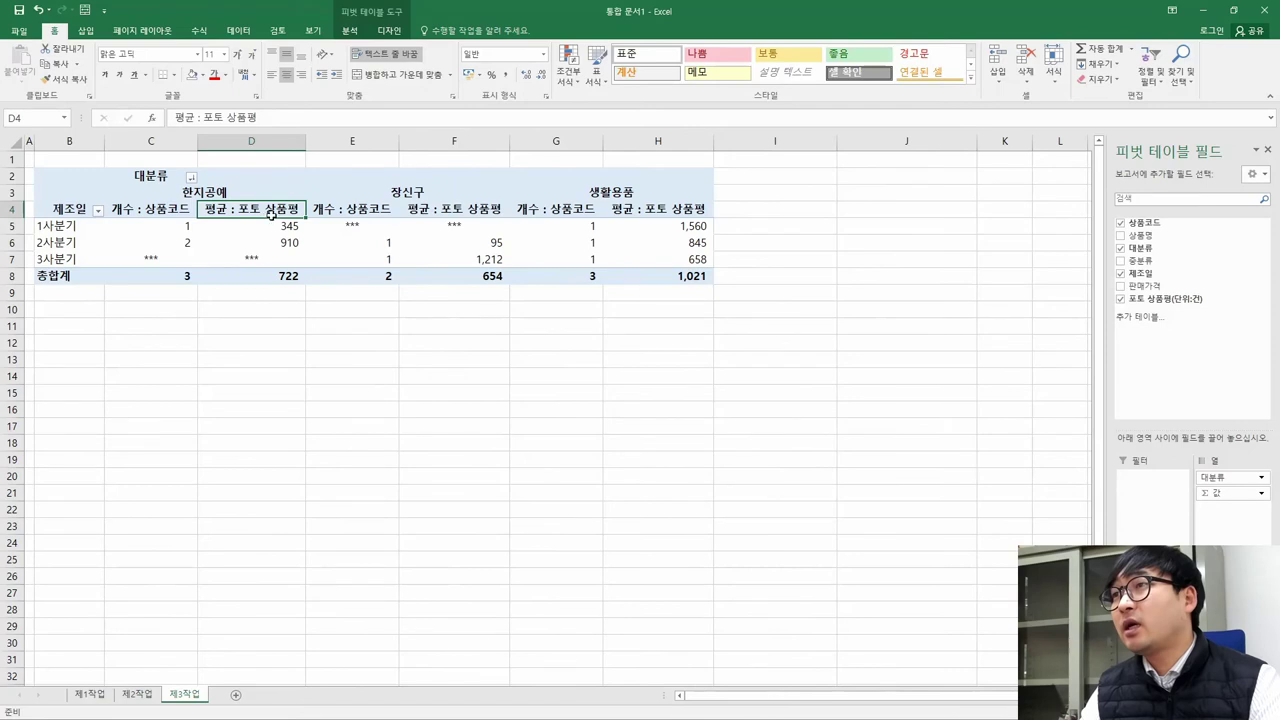
pyautogui.doubleClick(282, 211)
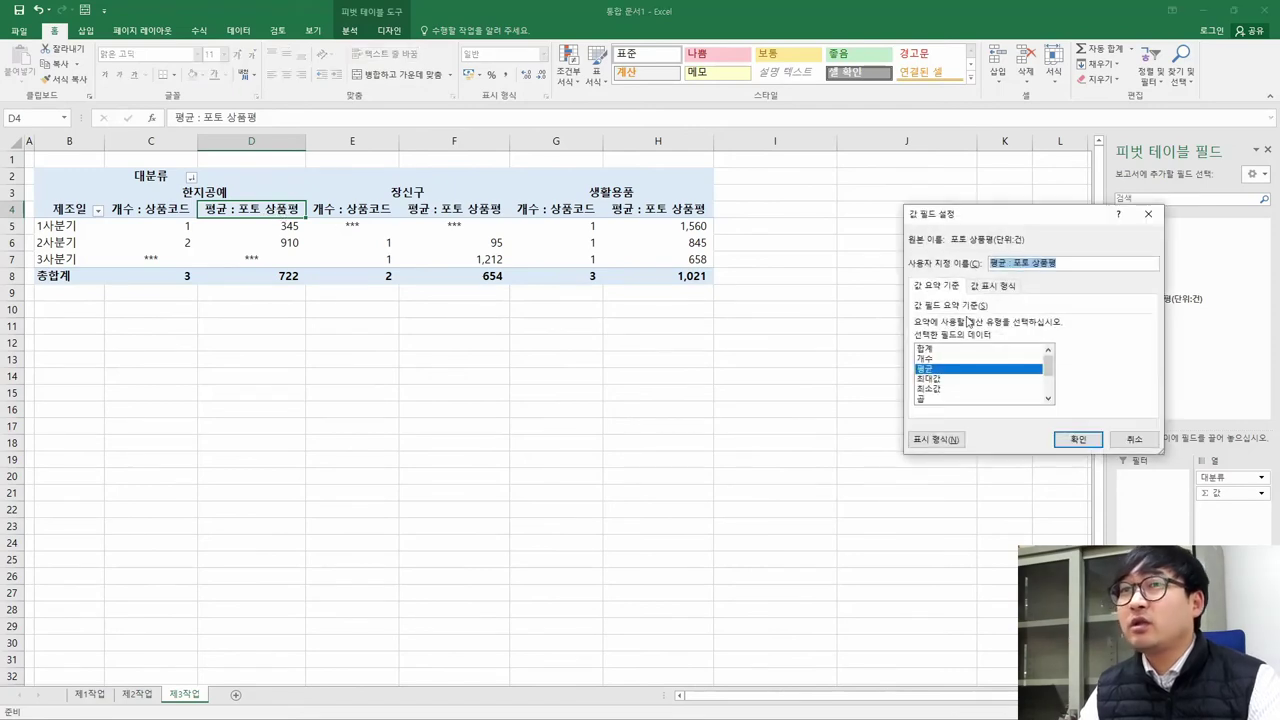
pyautogui.click(1076, 261)
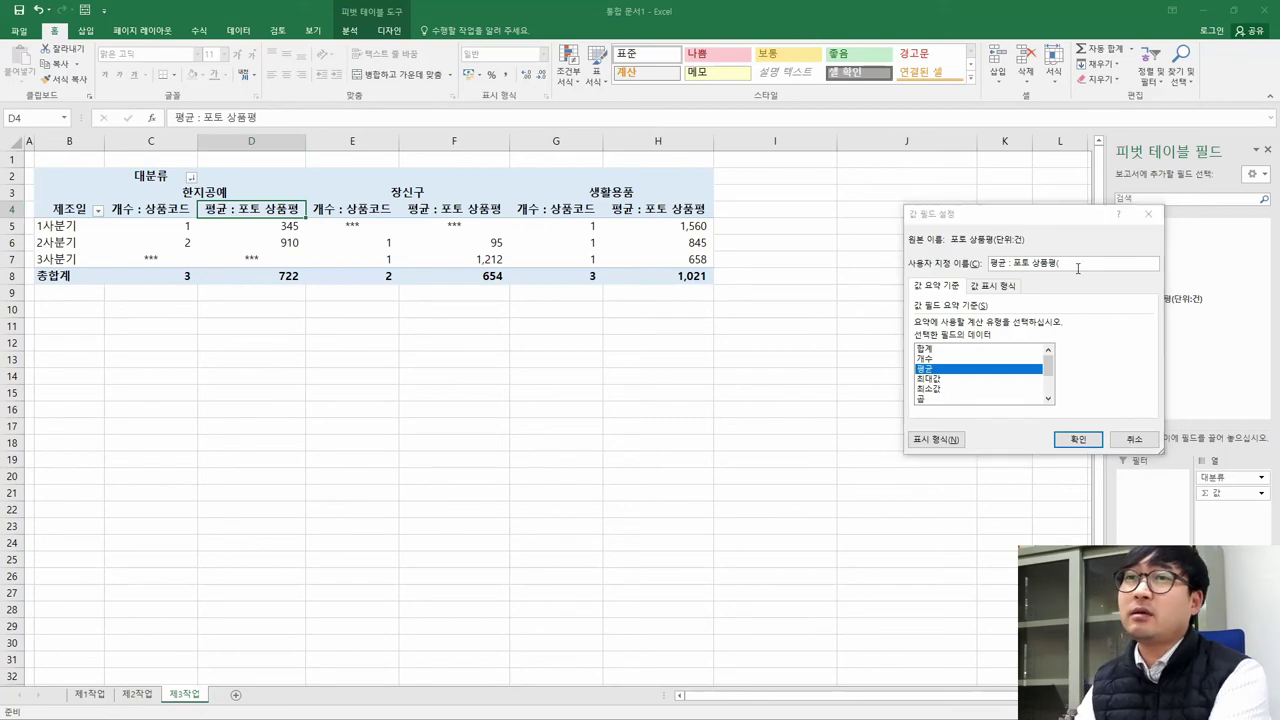
pyautogui.hotkey('alt', 'Tab')
pyautogui.hotkey('alt', 'Tab')
pyautogui.write('(단위')
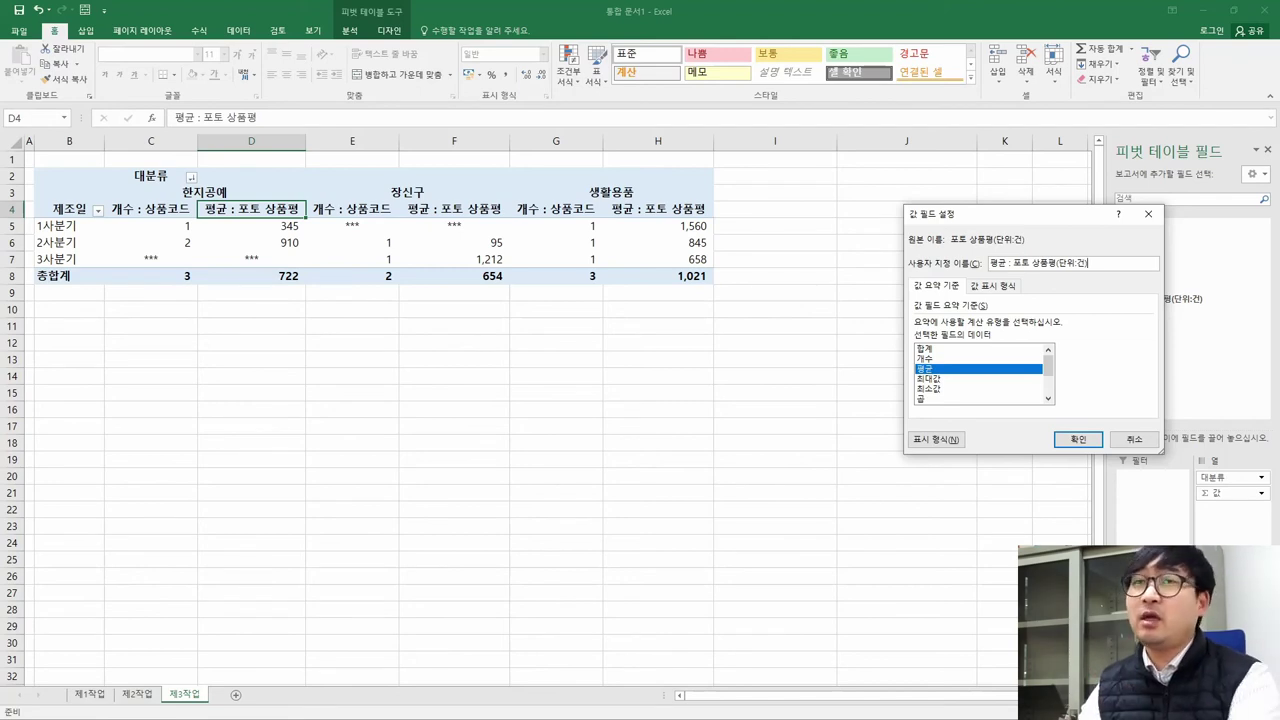
pyautogui.press('Return')
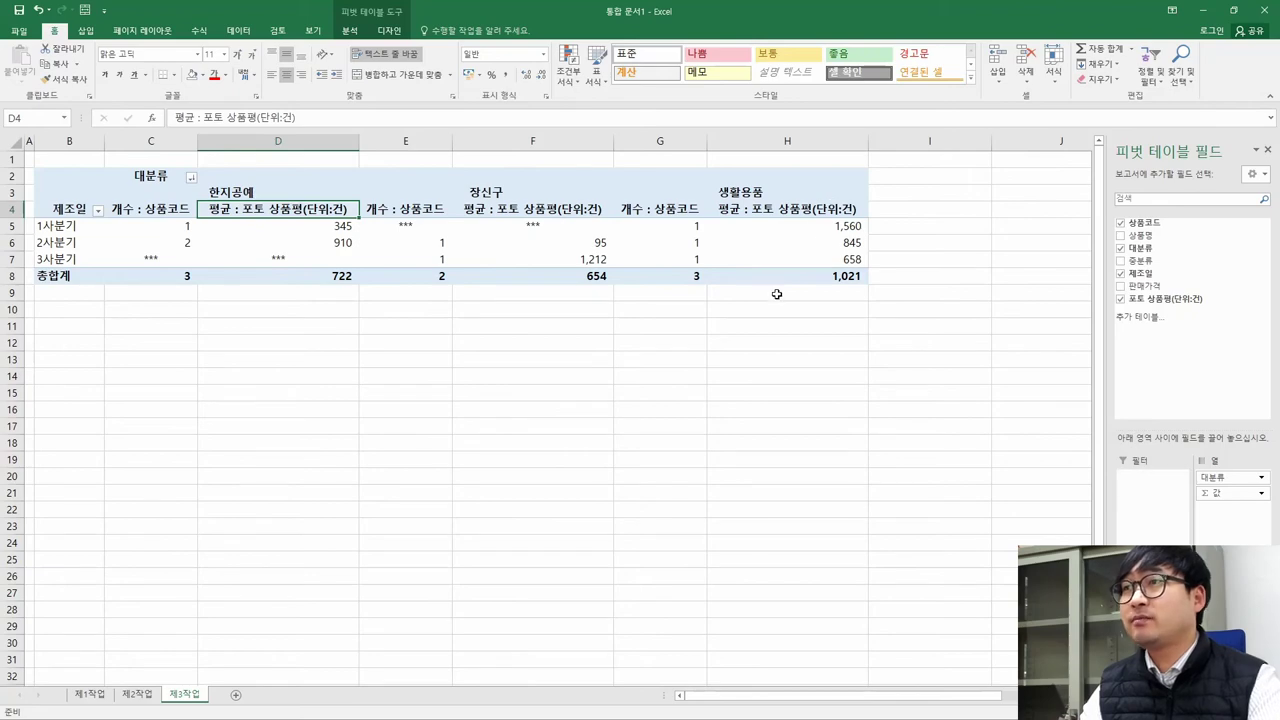
# Compare the finished 제3작업 pivot table with the PDF's 출력형태 and return the selection to cell A1
pyautogui.hotkey('alt', 'Tab')
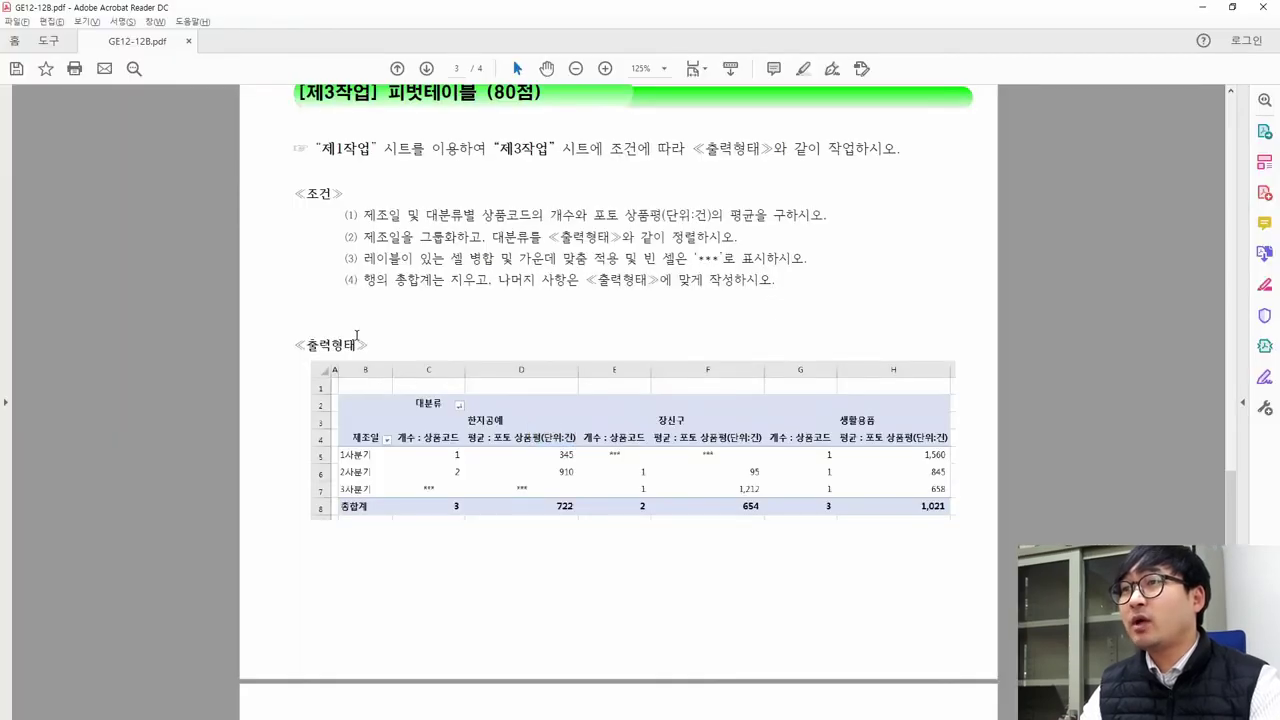
pyautogui.hotkey('alt', 'Tab')
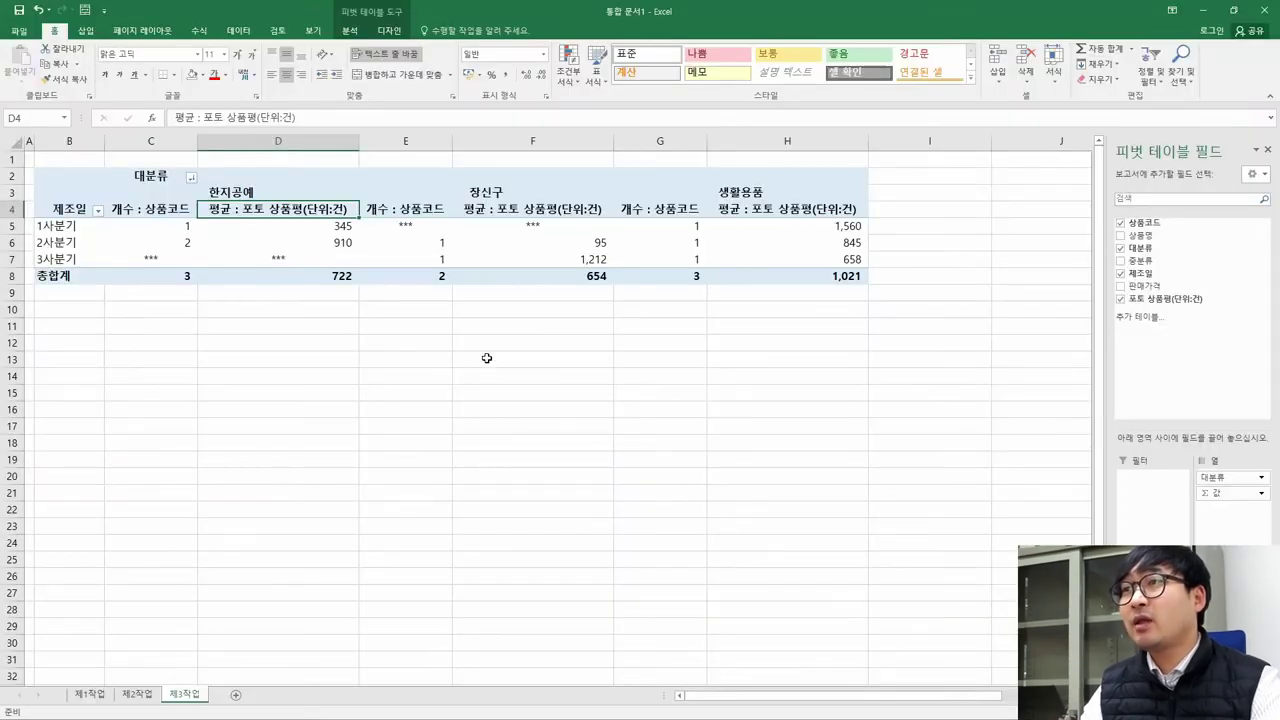
pyautogui.hotkey('alt', 'Tab')
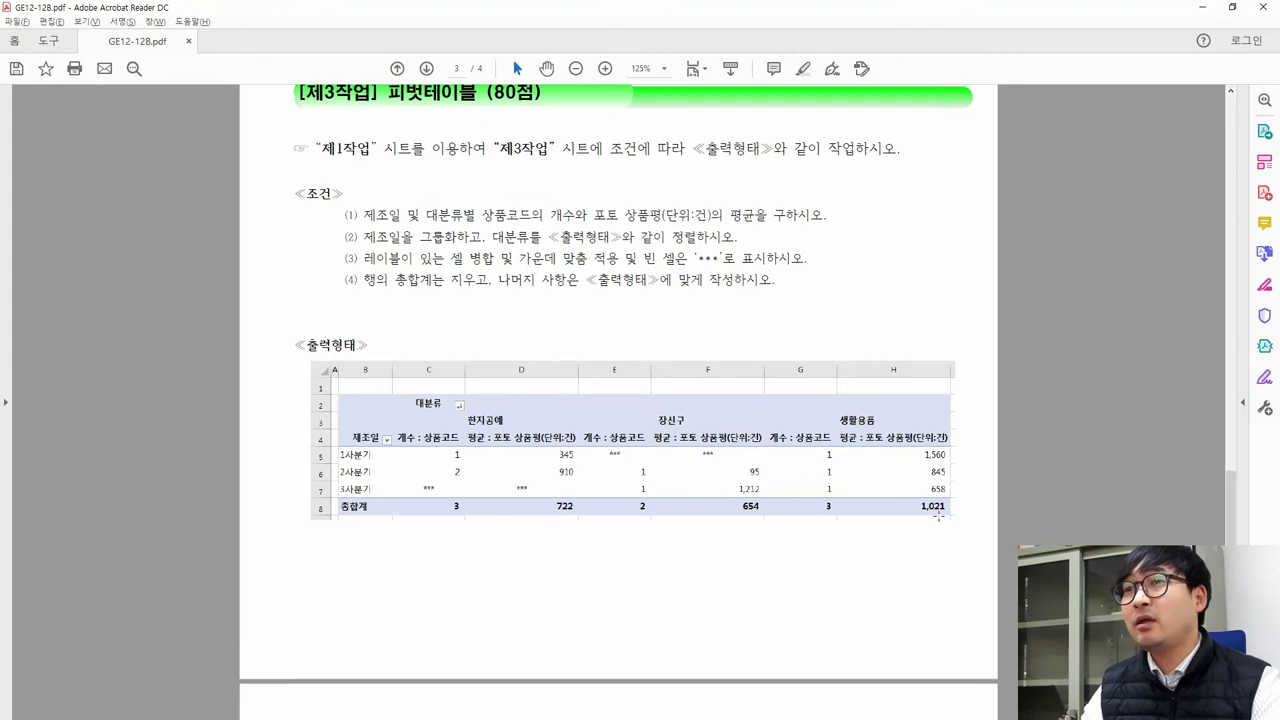
pyautogui.hotkey('alt', 'Tab')
pyautogui.hotkey('alt', 'Tab')
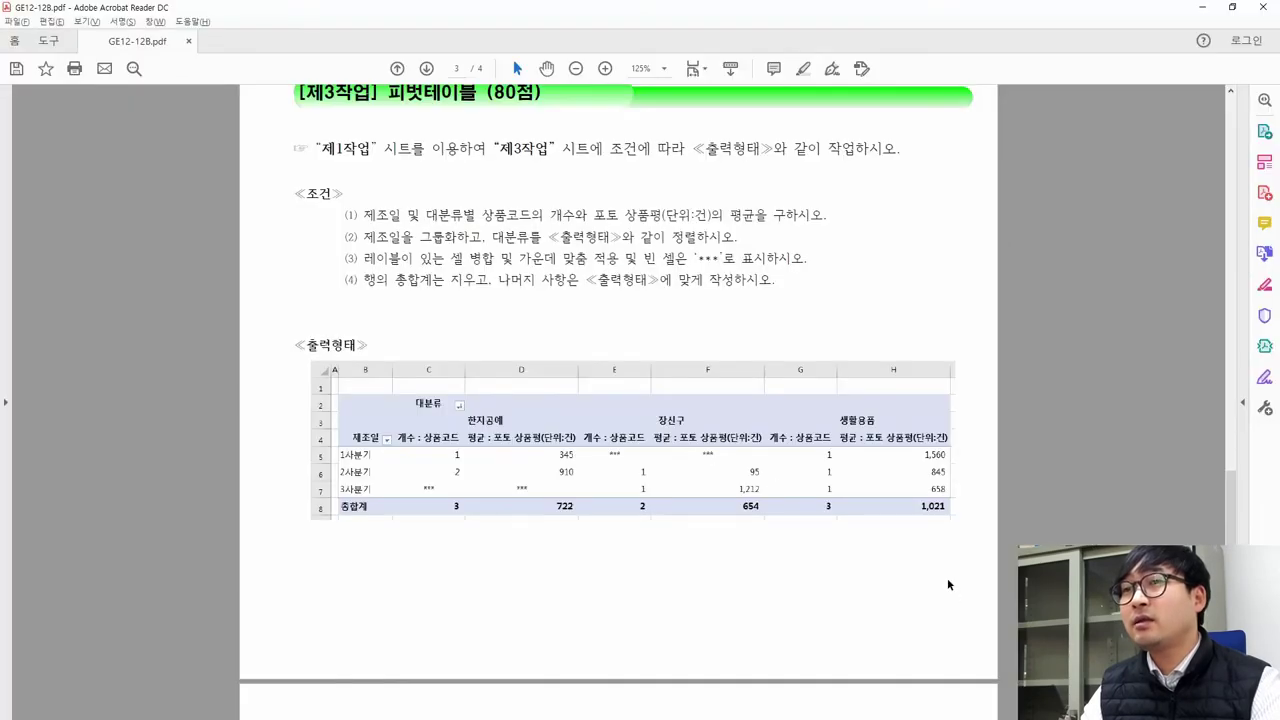
pyautogui.hotkey('alt', 'Tab')
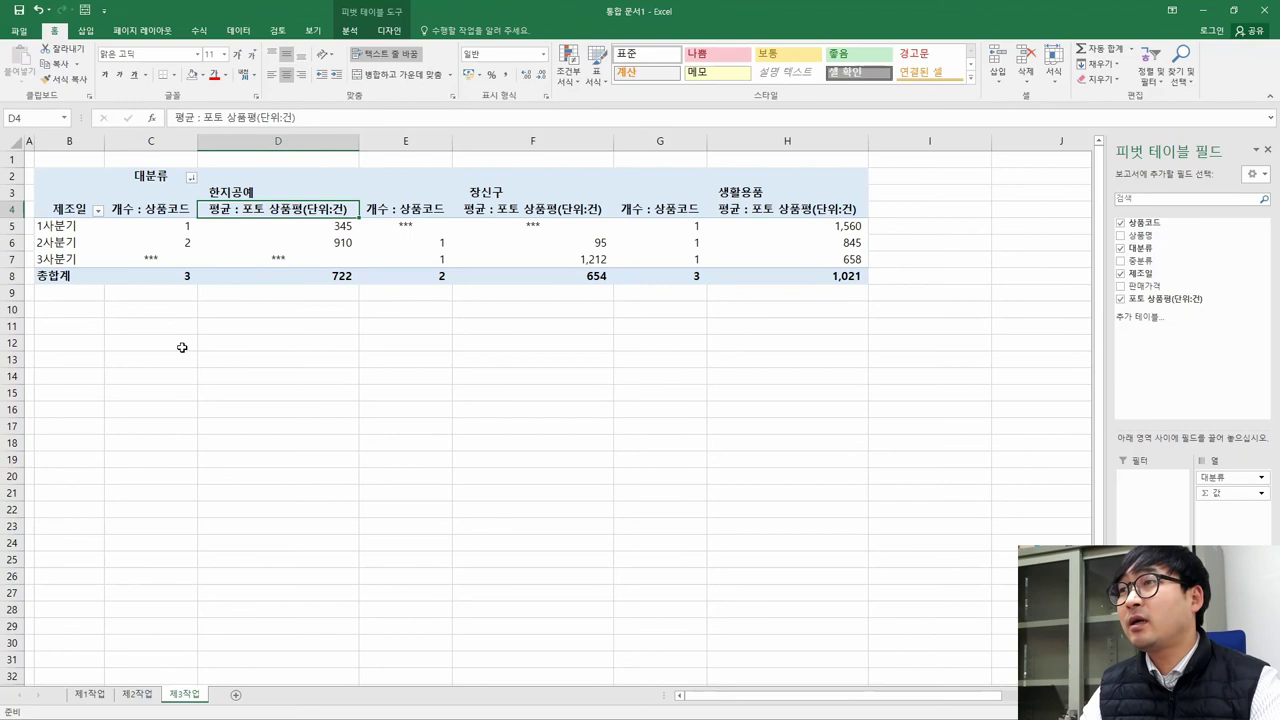
pyautogui.hotkey('ctrl', 'Home')
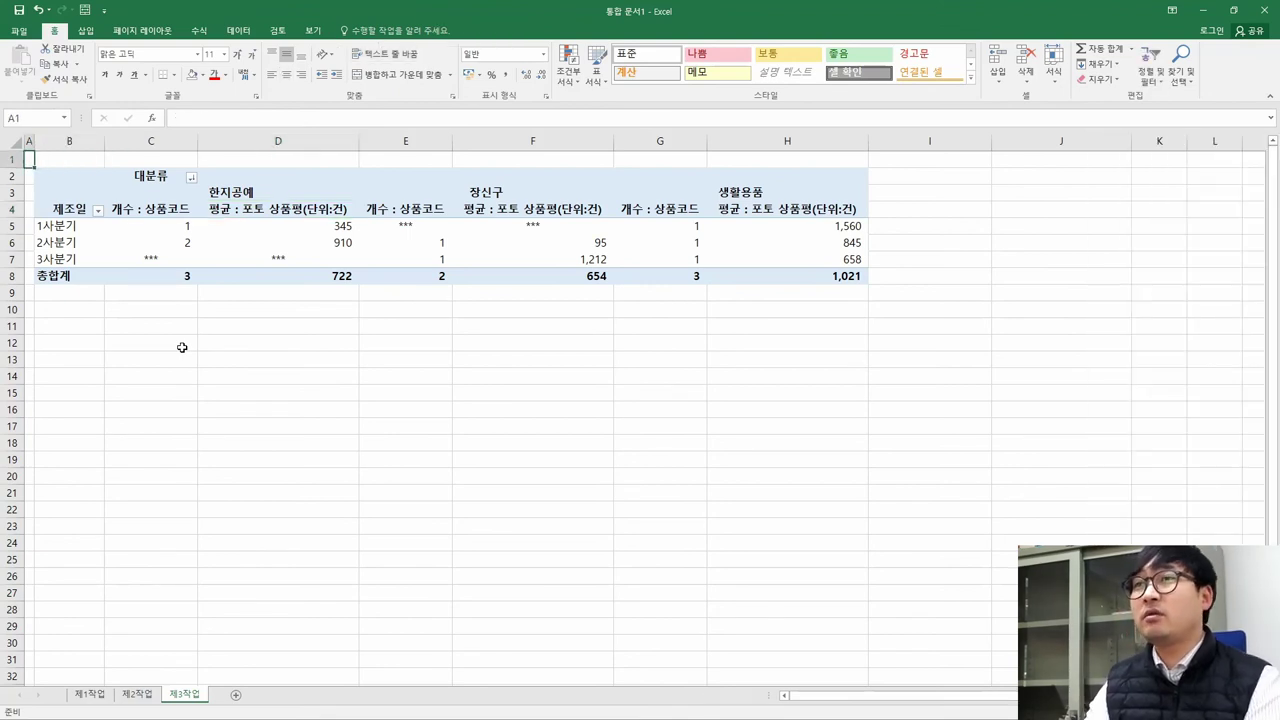
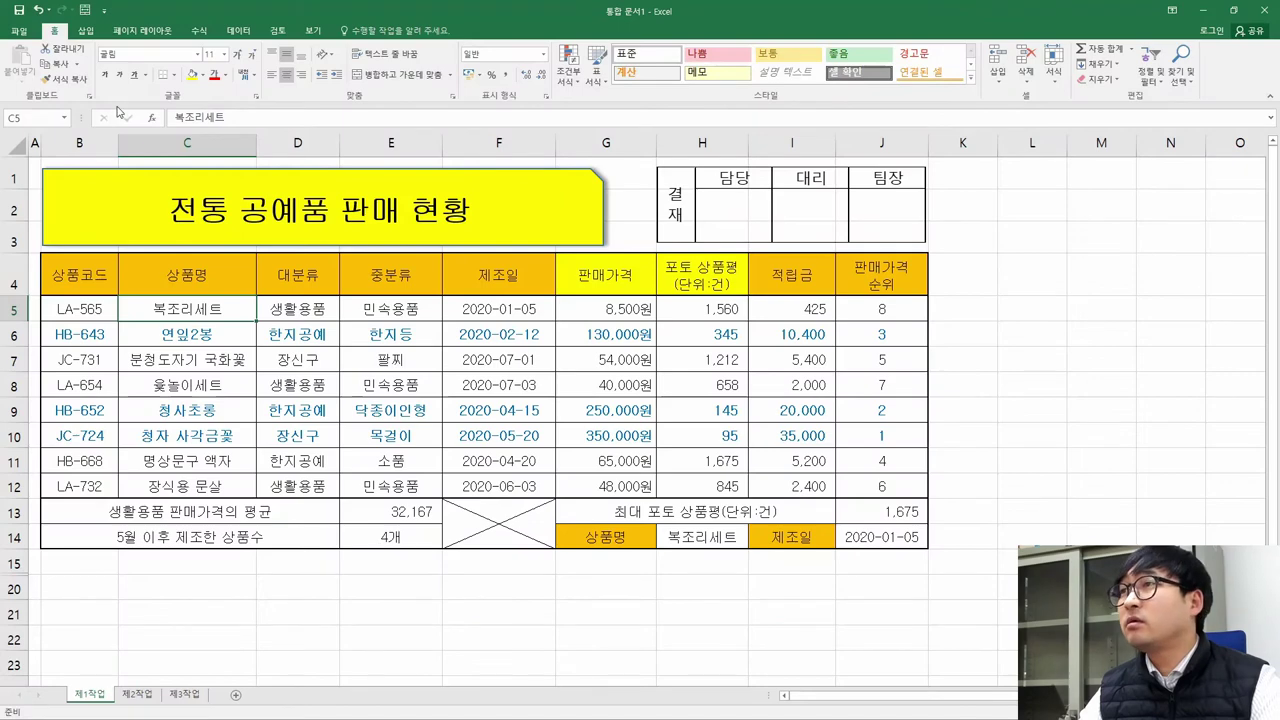
# Fill the product names 복조리세트 and 연잎2봉 in C5:C6 of the 제1작업 sheet with yellow
pyautogui.click(191, 74)
pyautogui.click(190, 340)
pyautogui.click(191, 74)
# Check the following axis labels on the PDF chart and fill 윷놀이세트 and 청사초롱 in C8:C9 with yellow
pyautogui.hotkey('alt', 'Tab')
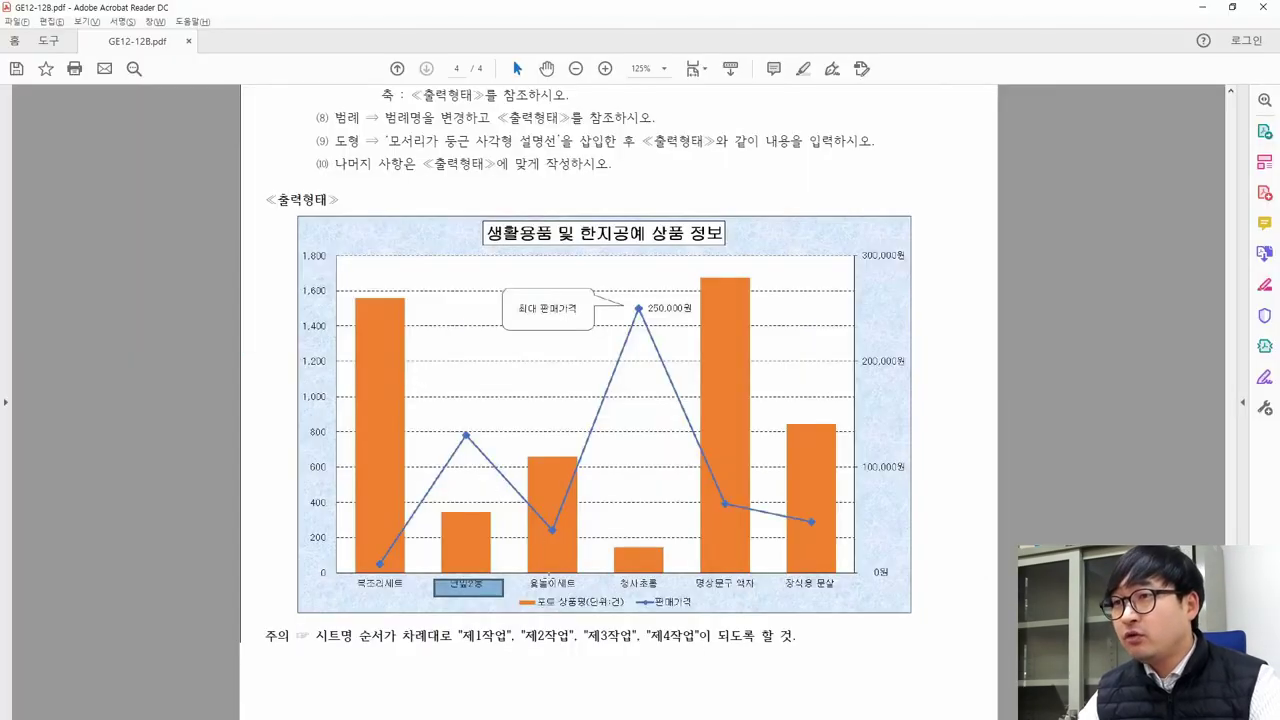
pyautogui.hotkey('alt', 'Tab')
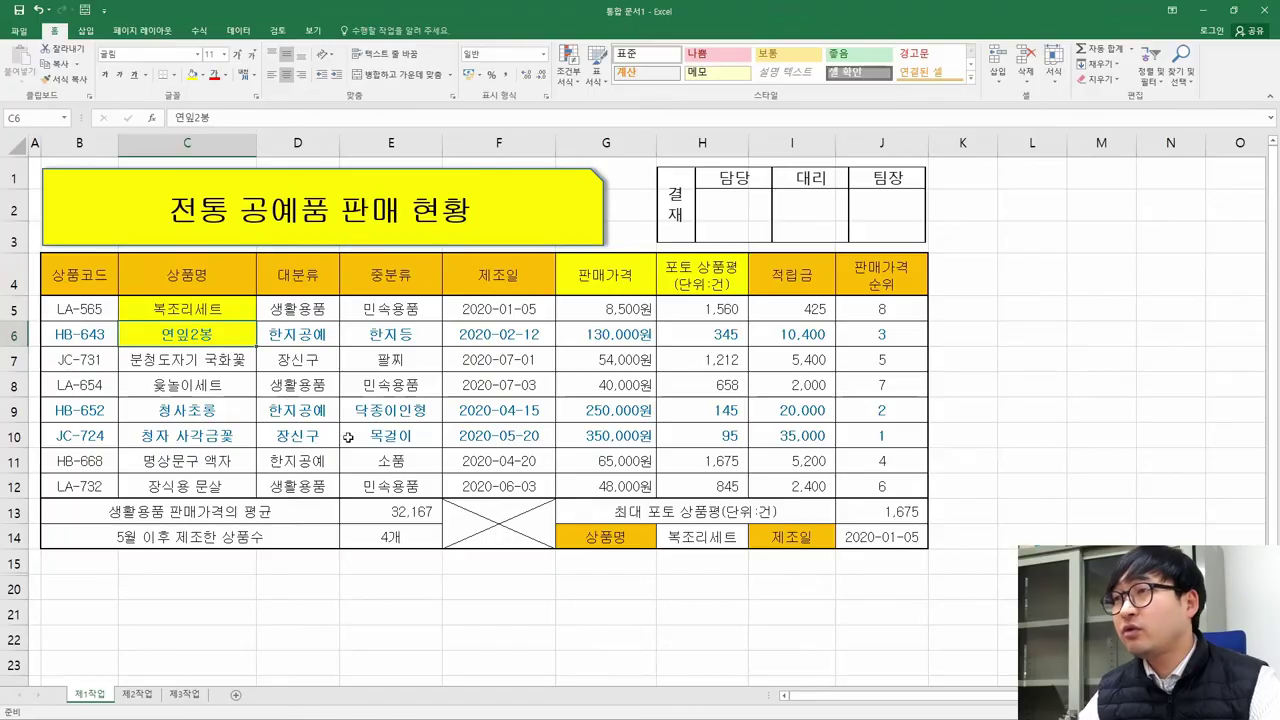
pyautogui.click(215, 392)
pyautogui.moveTo(196, 382); pyautogui.dragTo(195, 408)
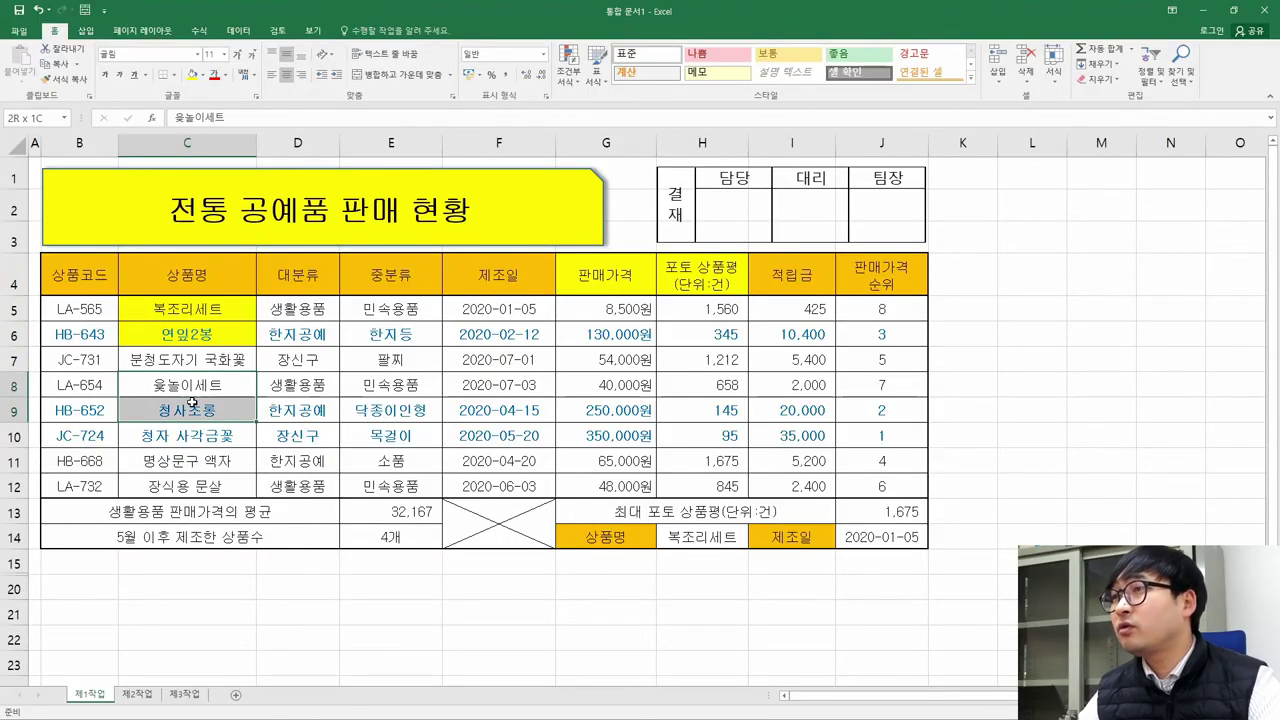
pyautogui.click(191, 74)
# Mark the last two axis labels on the PDF chart and fill 명상문구 액자 and 장식용 문살 in C11:C12 with yellow
pyautogui.hotkey('alt', 'Tab')
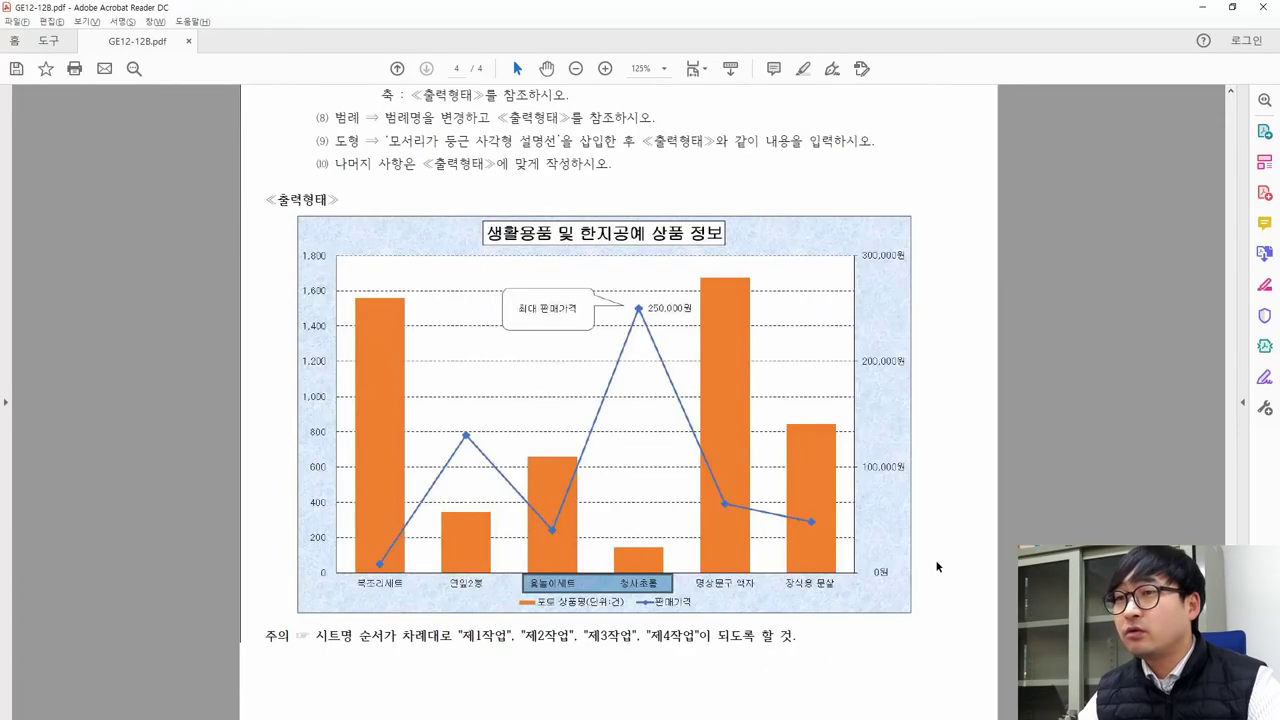
pyautogui.moveTo(688, 578); pyautogui.dragTo(835, 595)
pyautogui.hotkey('alt', 'Tab')
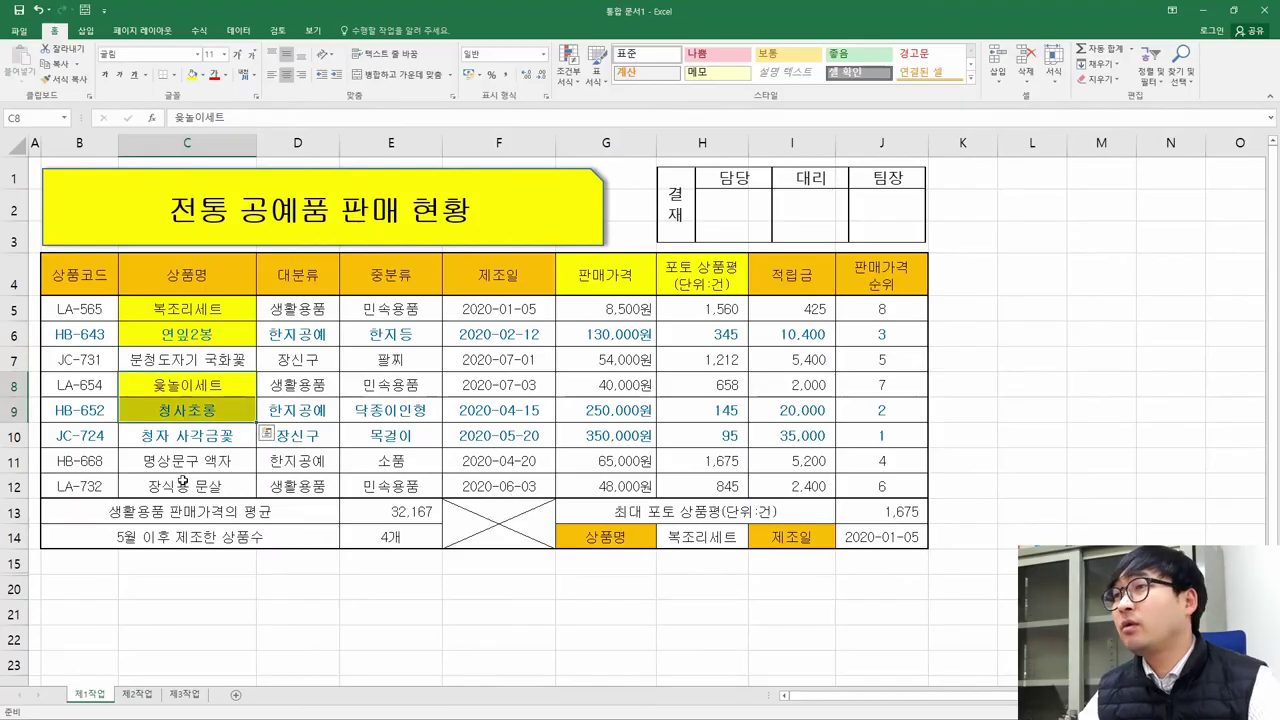
pyautogui.click(197, 458)
pyautogui.moveTo(197, 458); pyautogui.dragTo(197, 485)
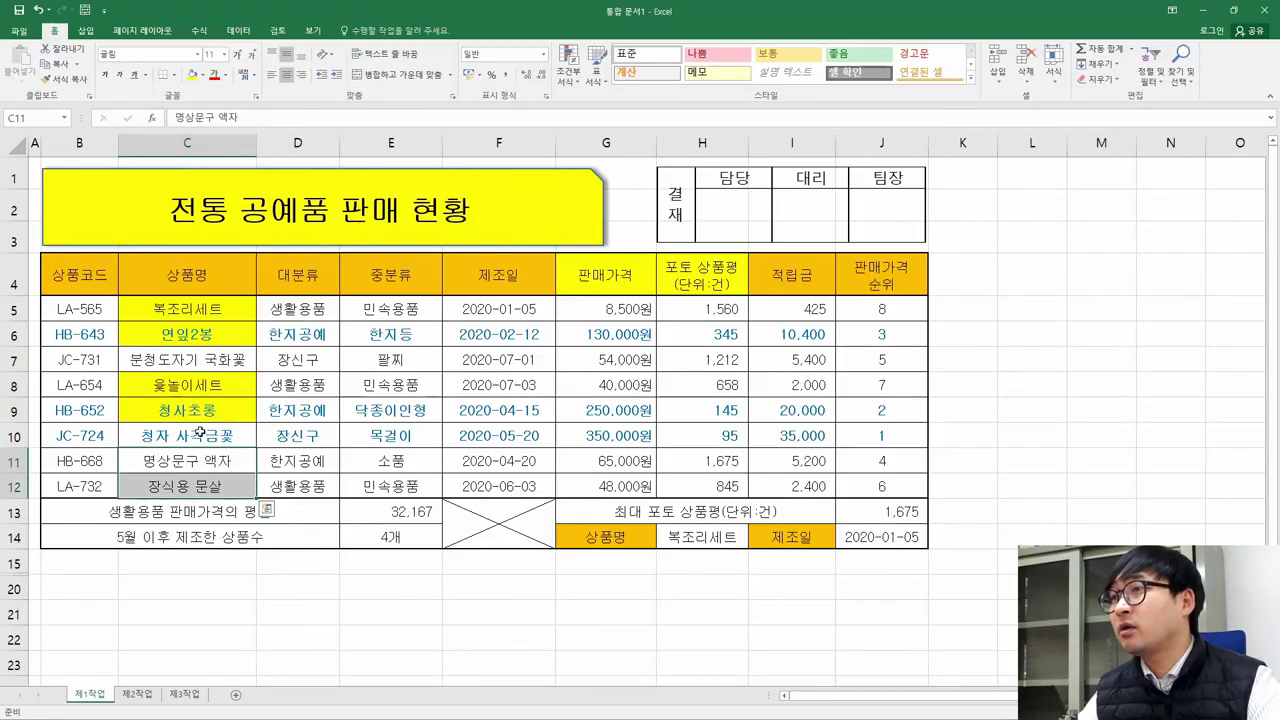
pyautogui.click(191, 74)
pyautogui.click(402, 335)
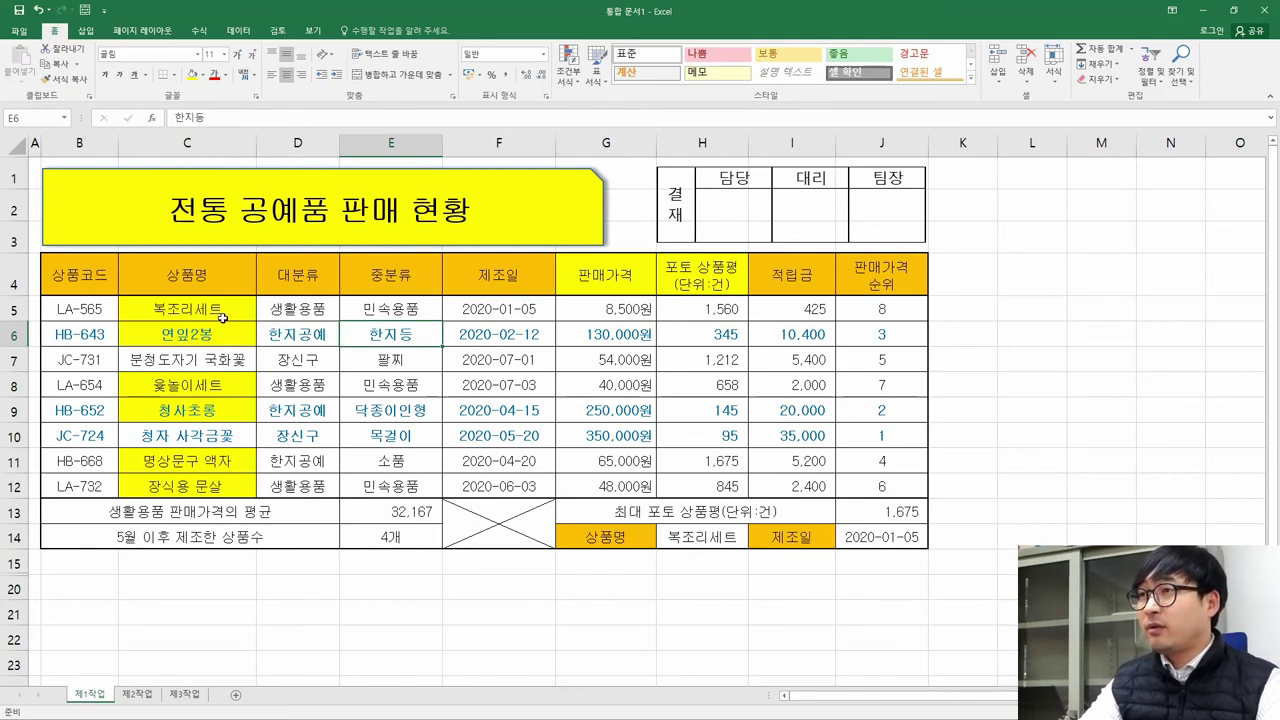
# Fill the 상품명 heading in C4 with the same yellow as the highlighted product names
pyautogui.moveTo(216, 309); pyautogui.dragTo(225, 325)
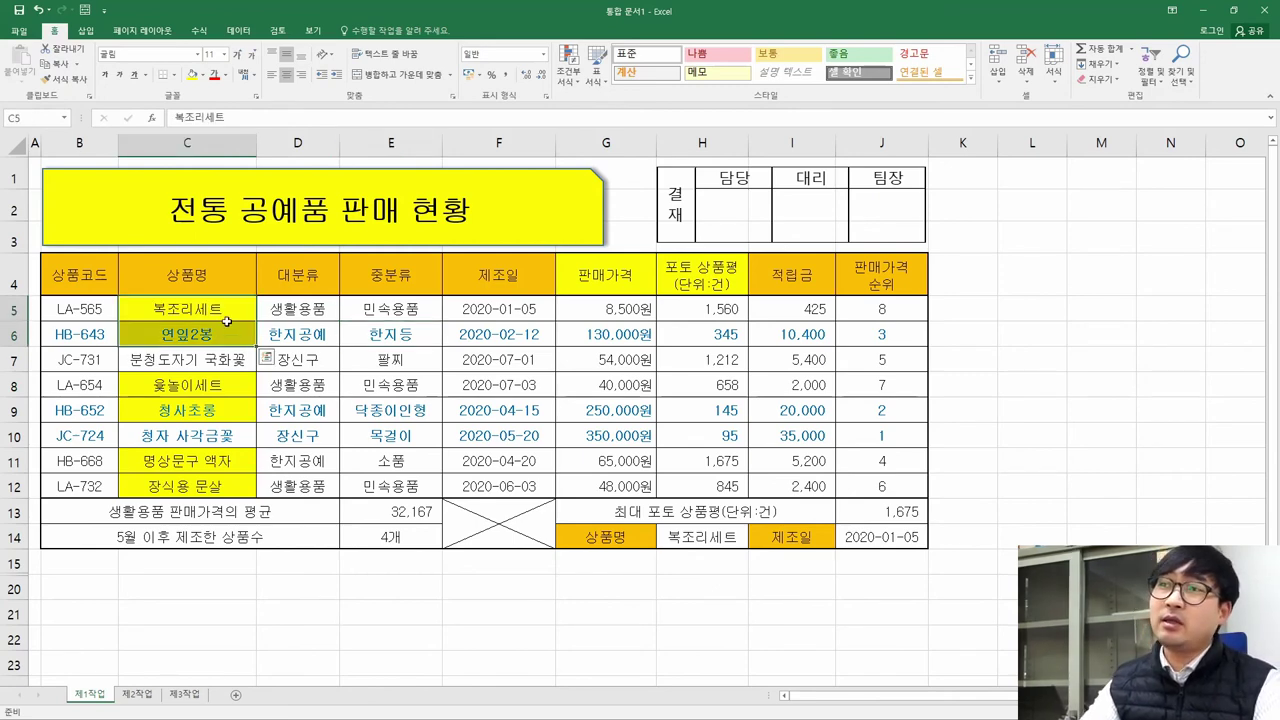
pyautogui.click(204, 276)
pyautogui.click(192, 74)
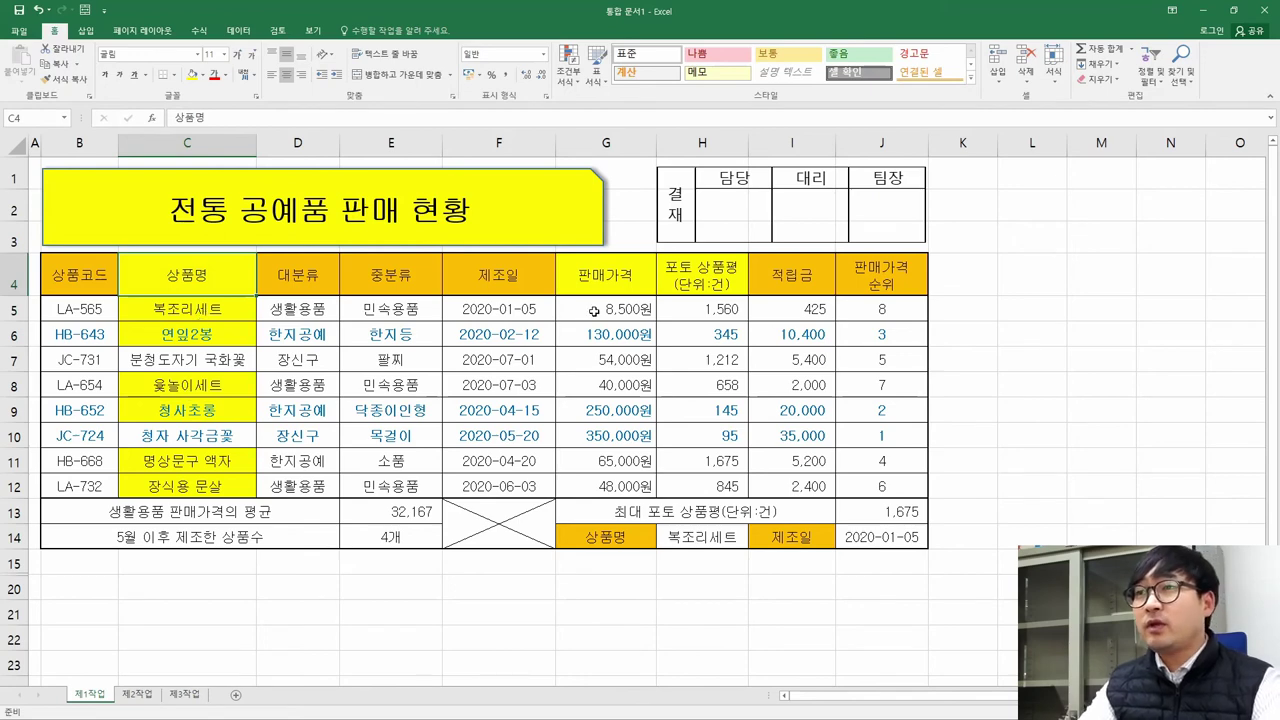
# Fill the 판매가격 and 포토 상품평 values of the first two products in G5:H6 with yellow
pyautogui.moveTo(593, 311); pyautogui.dragTo(600, 334)
pyautogui.click(192, 74)
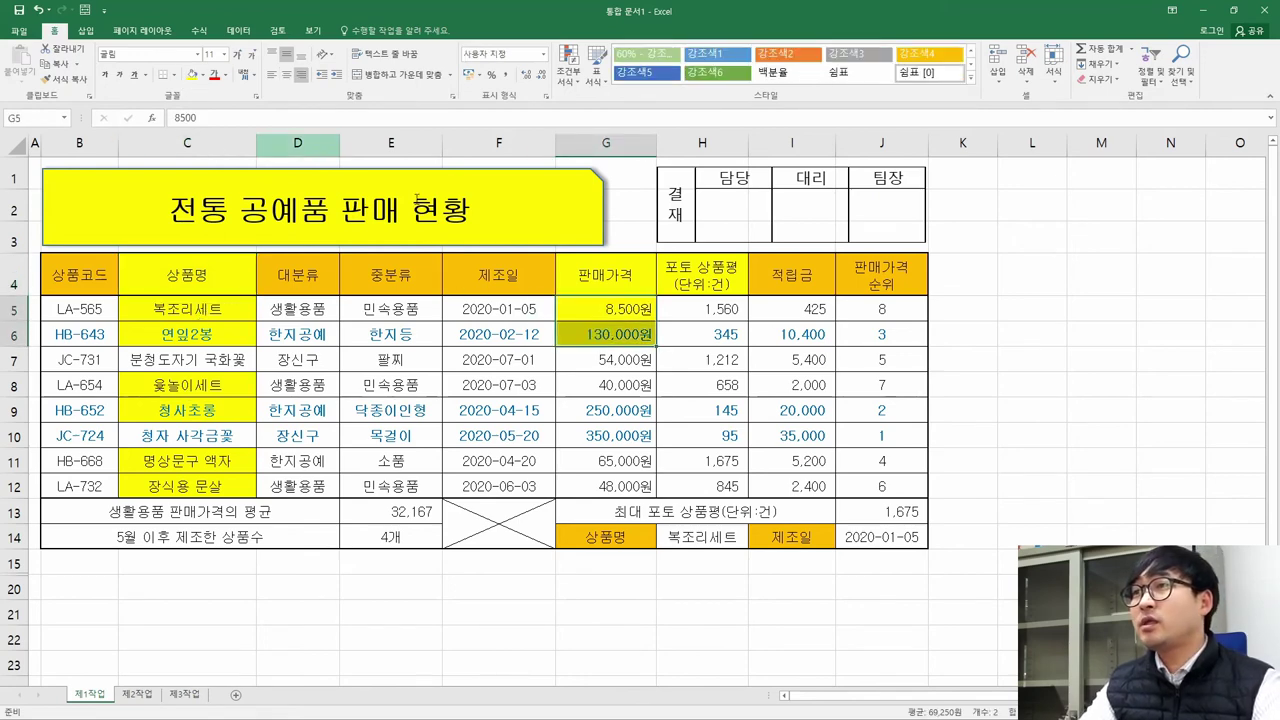
pyautogui.moveTo(700, 309); pyautogui.dragTo(704, 334)
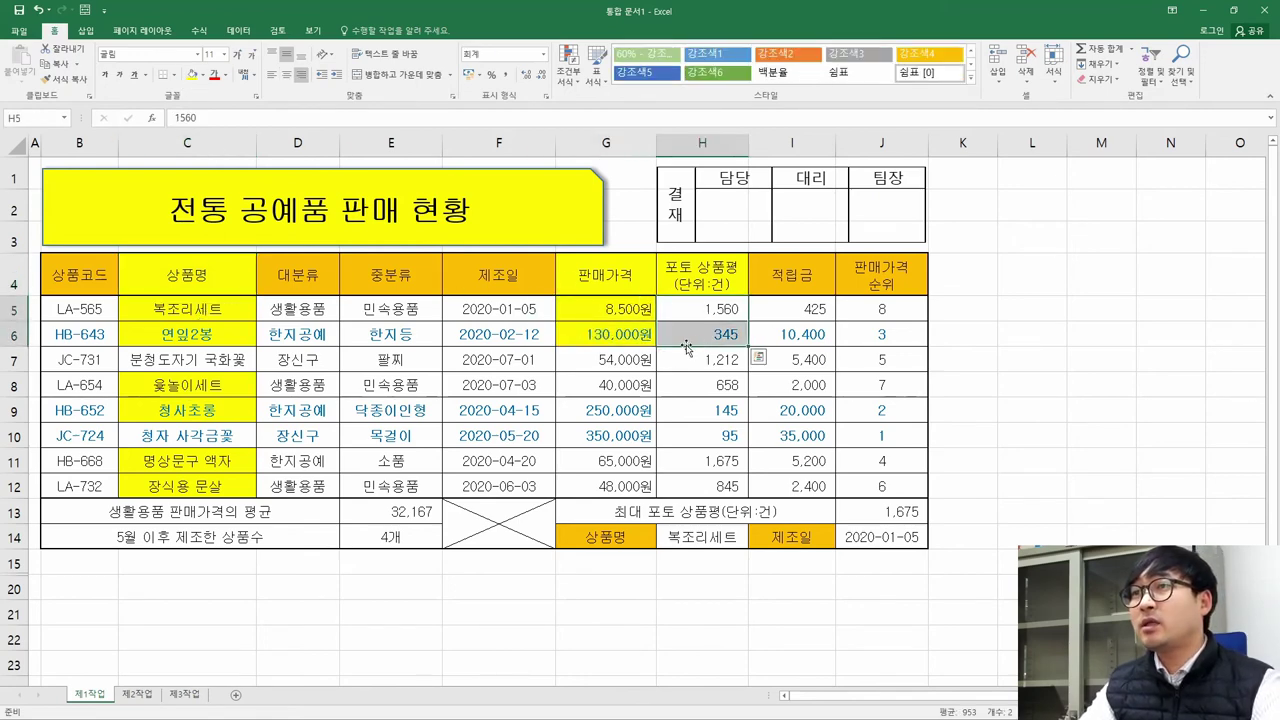
pyautogui.click(191, 76)
# Fill the 판매가격 and 포토 상품평 values in G8:H9 and G11:H12 with yellow
pyautogui.moveTo(605, 386); pyautogui.dragTo(704, 415)
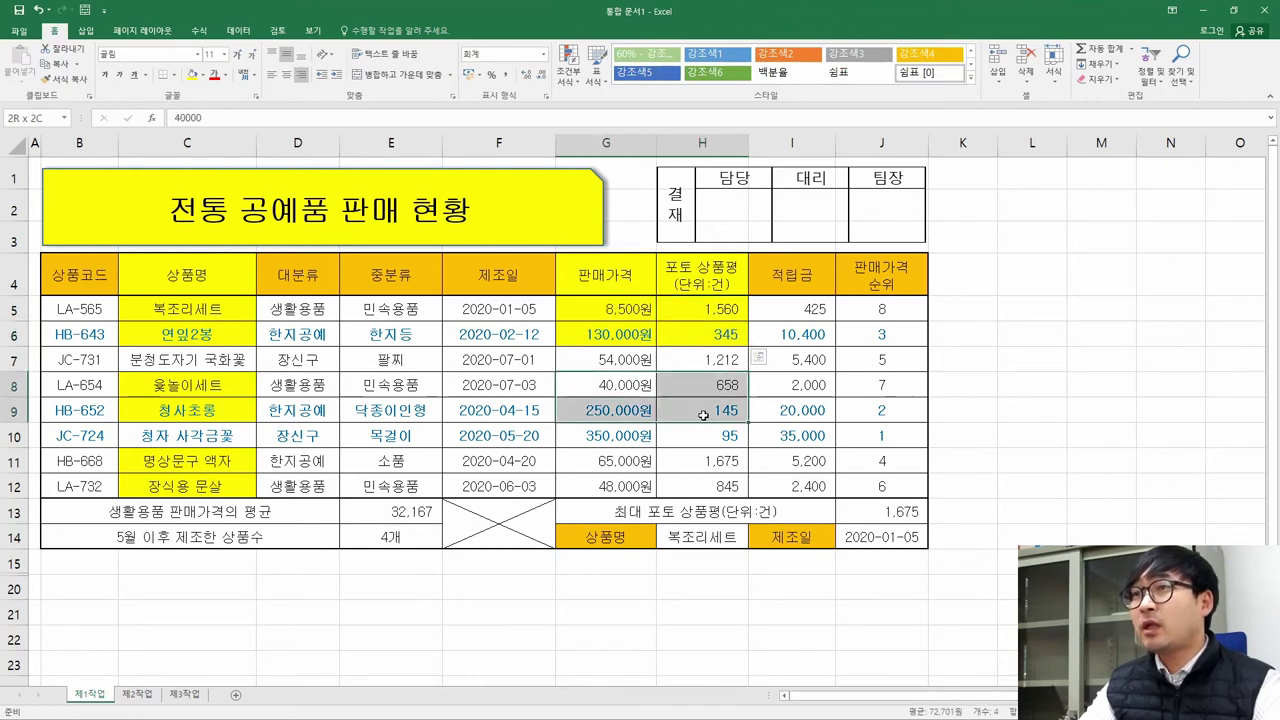
pyautogui.click(192, 75)
pyautogui.moveTo(617, 463); pyautogui.dragTo(704, 487)
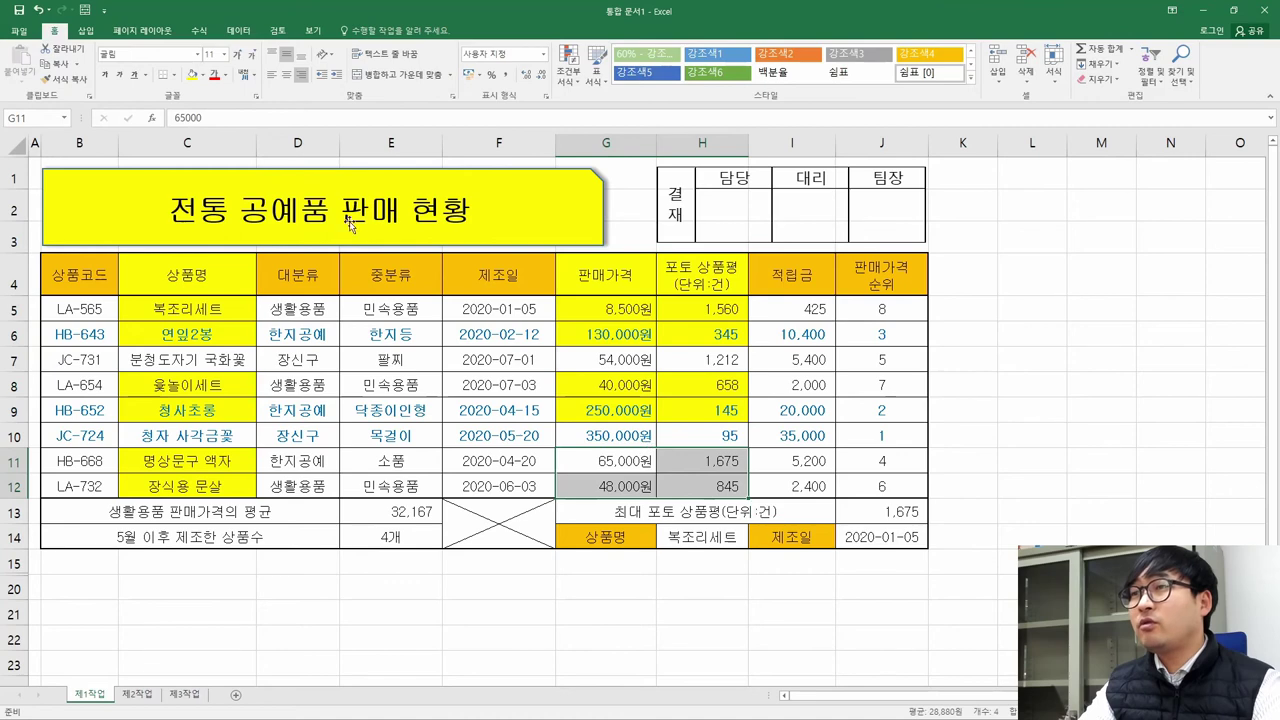
pyautogui.click(186, 76)
pyautogui.click(391, 359)
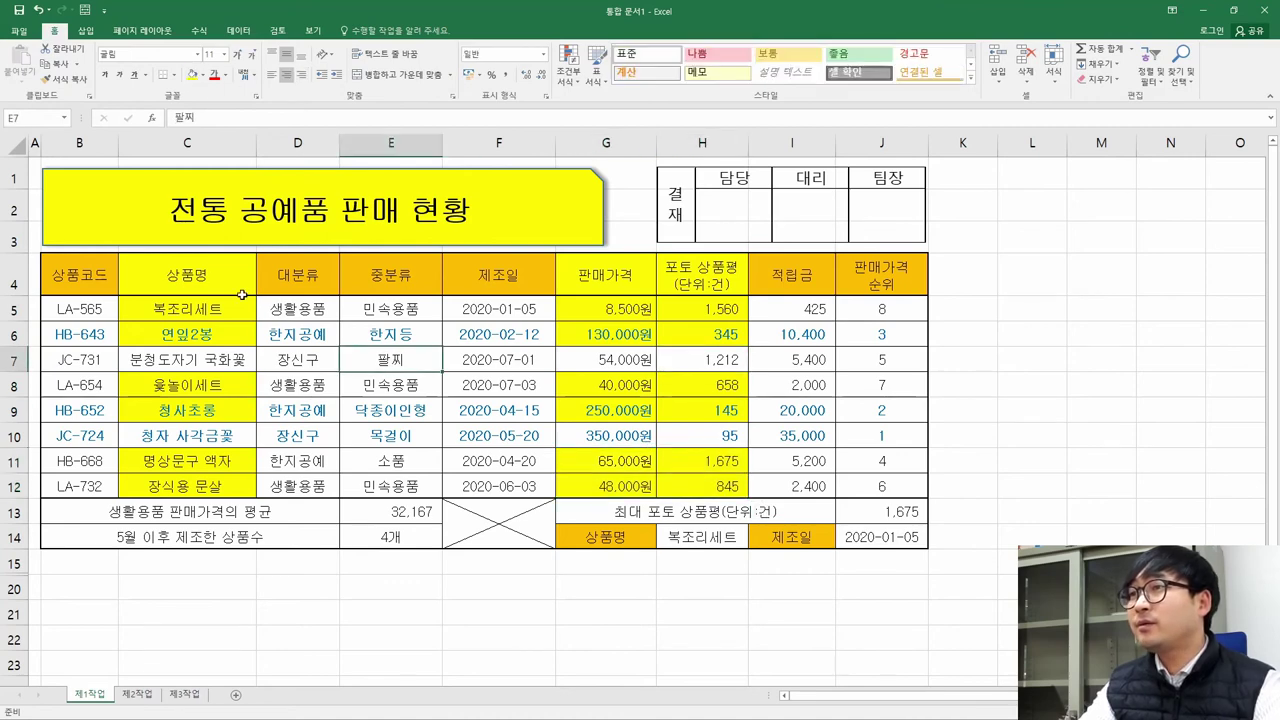
# Compare the yellow-highlighted cells on 제1작업 with the products and series in the PDF's 제4작업 chart
pyautogui.click(200, 276)
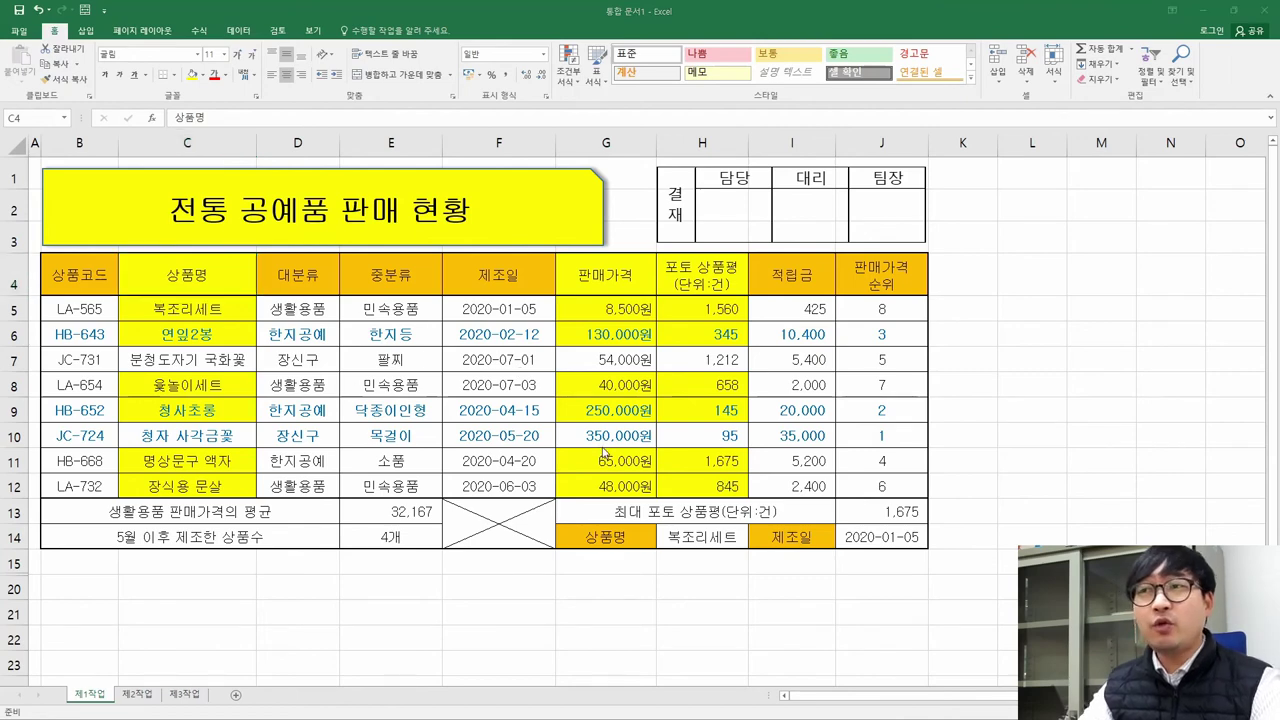
pyautogui.hotkey('alt', 'Tab')
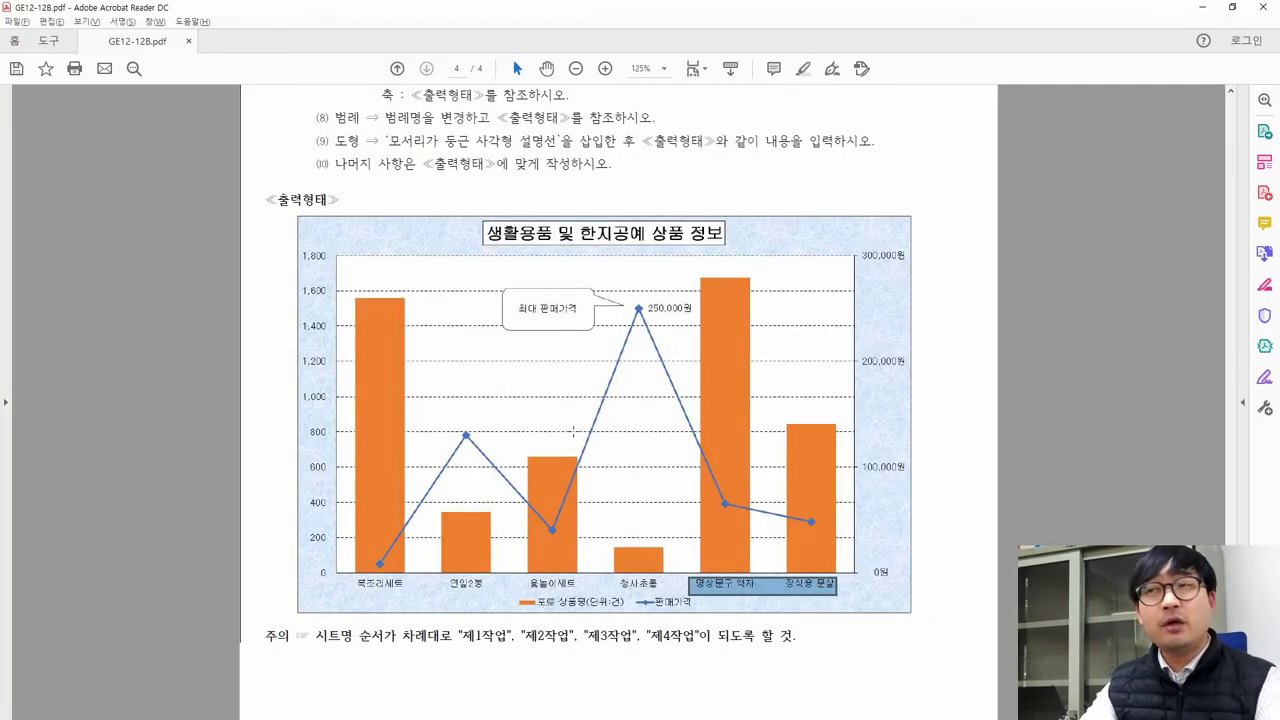
pyautogui.hotkey('alt', 'Tab')
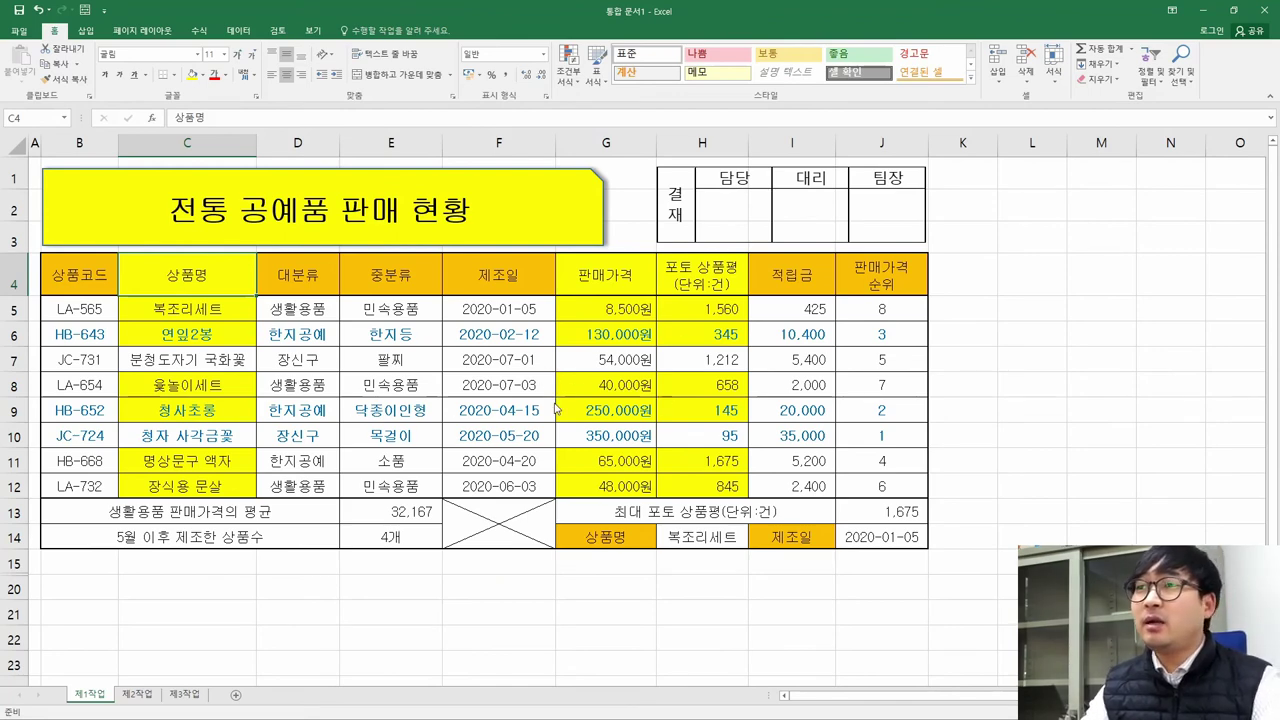
pyautogui.hotkey('alt', 'Tab')
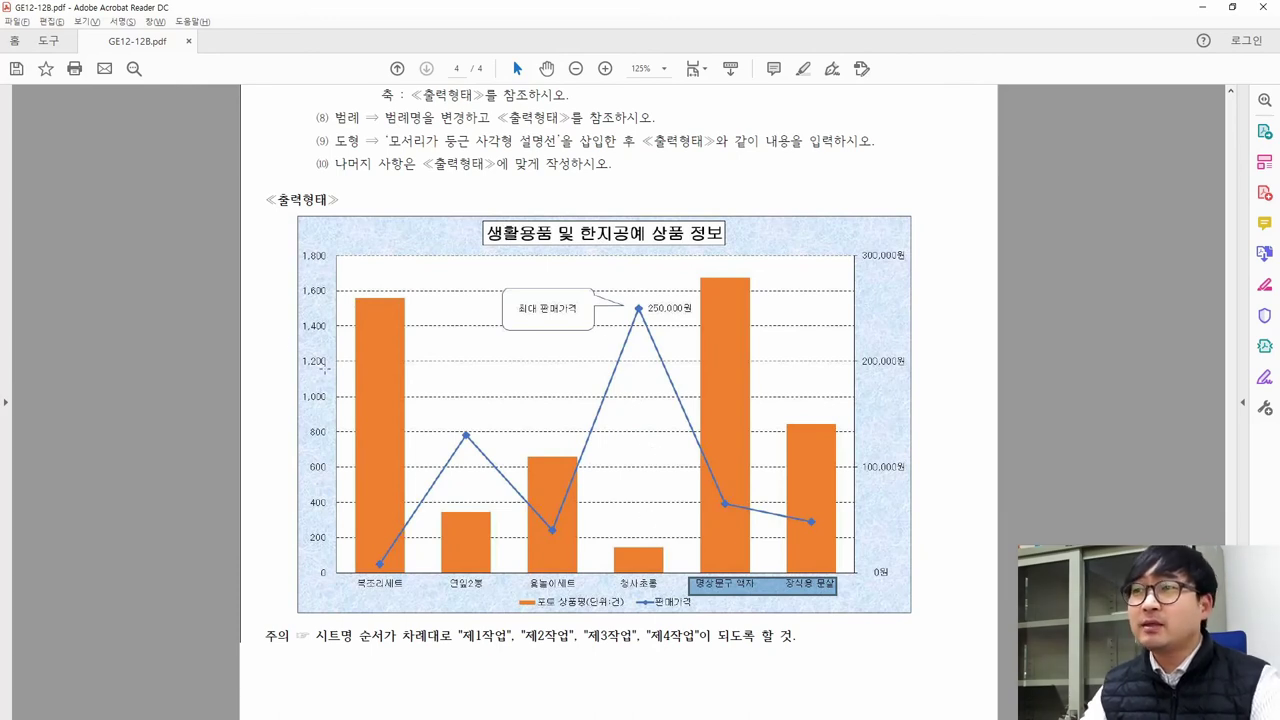
pyautogui.hotkey('alt', 'Tab')
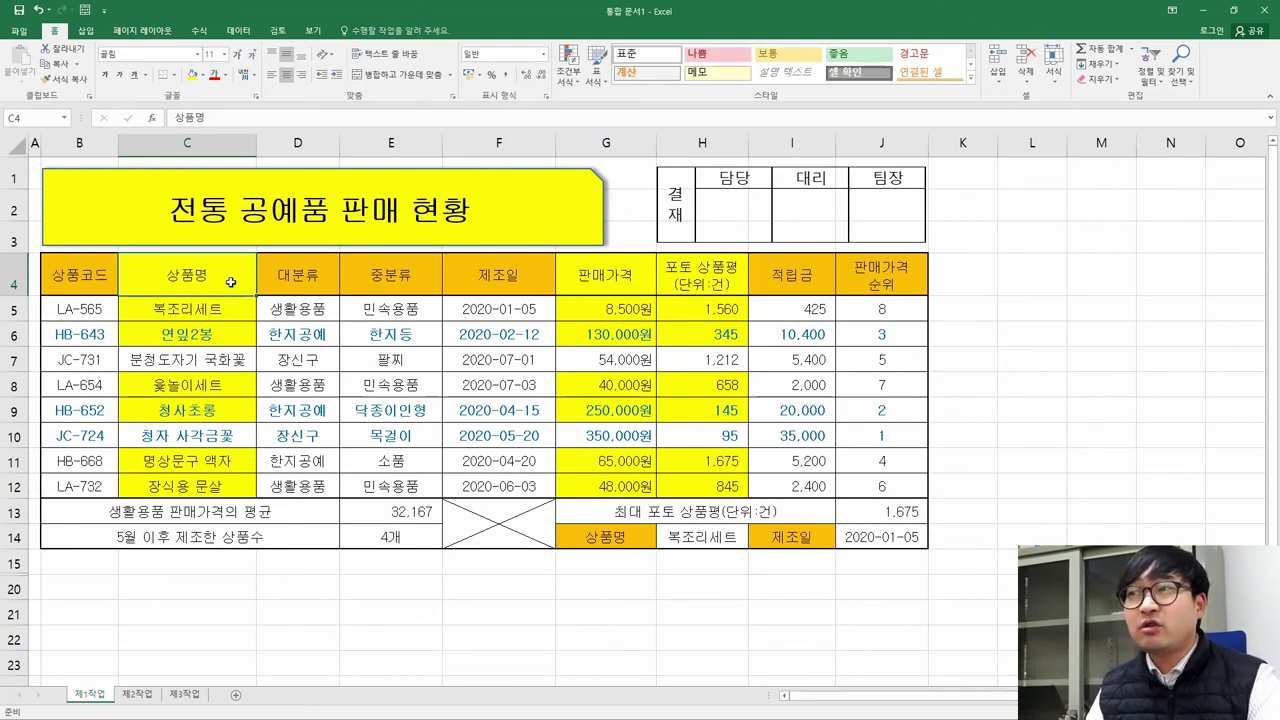
# Match the 상품명 cells and the two value columns on 제1작업 to the PDF chart's axis labels and legend
pyautogui.moveTo(178, 270); pyautogui.dragTo(180, 333)
pyautogui.moveTo(188, 281); pyautogui.dragTo(196, 325)
pyautogui.moveTo(683, 275); pyautogui.dragTo(623, 337)
pyautogui.hotkey('alt', 'Tab')
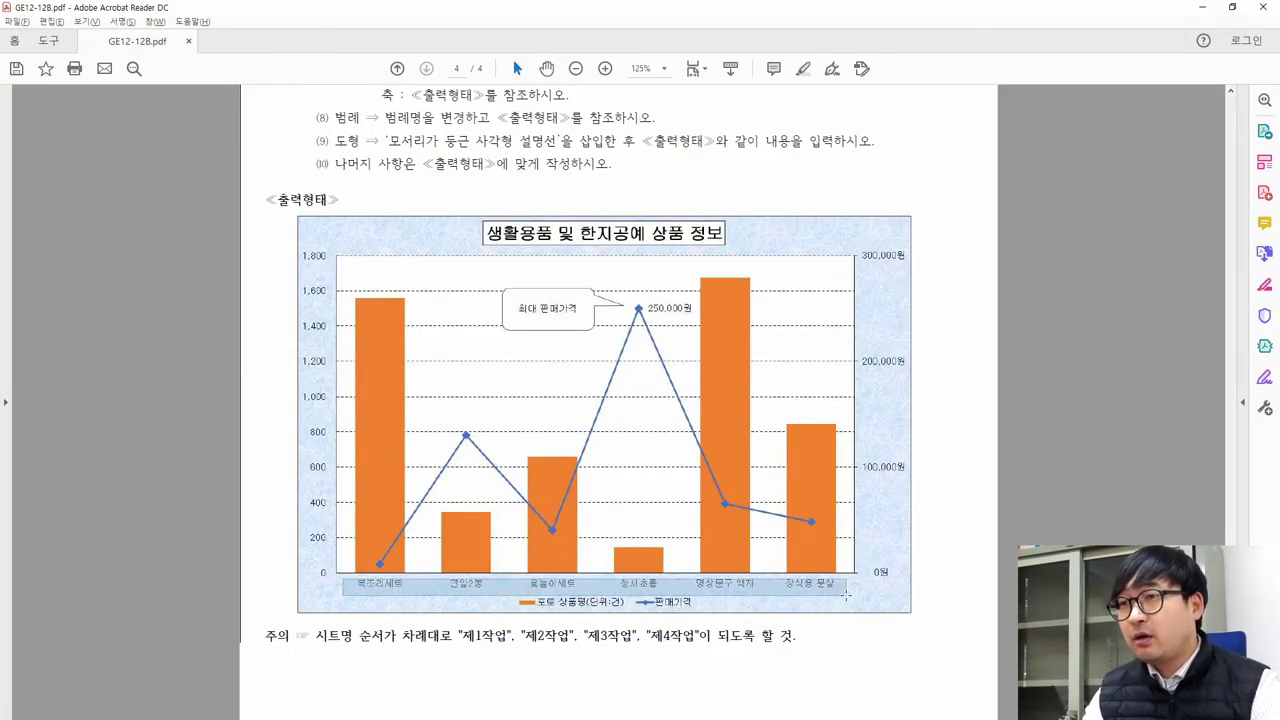
pyautogui.moveTo(520, 602); pyautogui.dragTo(699, 617)
pyautogui.click(380, 590)
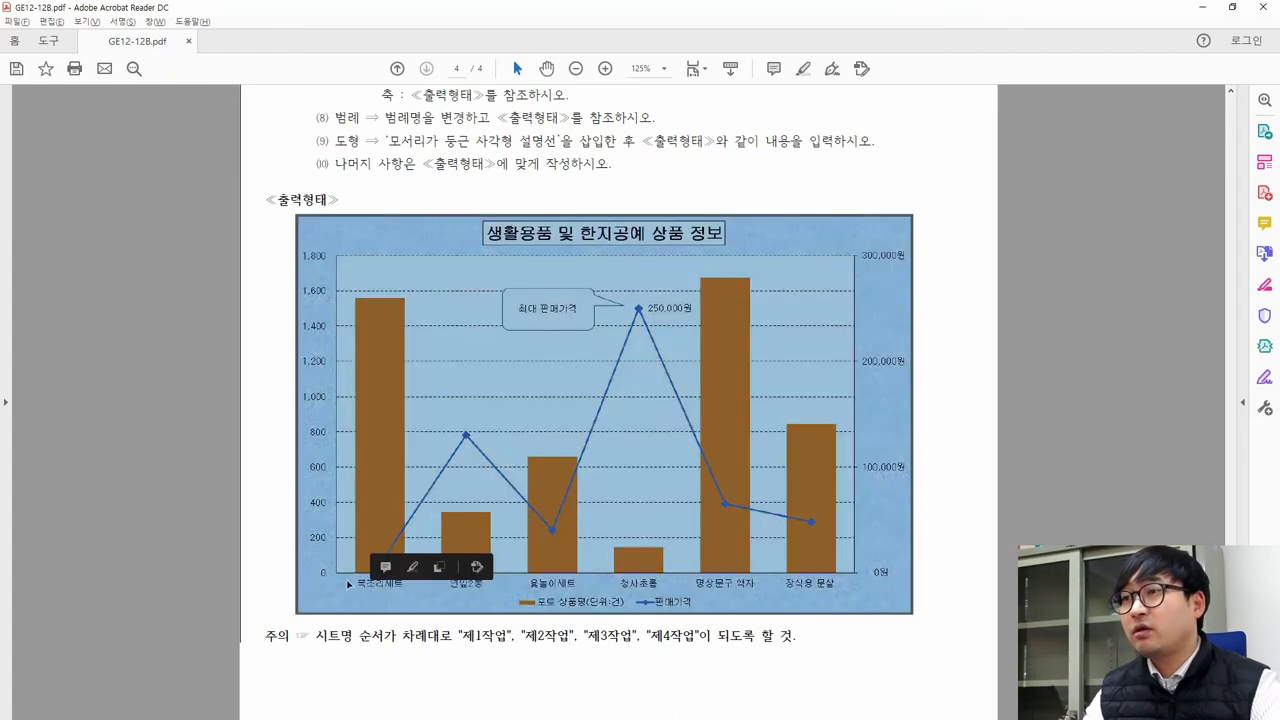
# Insert a clustered column chart on 제1작업 from the cells C4:C6, G4:H6, C8:C9, G8:H9, C11:C12 and G11:H12
pyautogui.hotkey('alt', 'Tab')
pyautogui.moveTo(187, 280); pyautogui.dragTo(202, 337)
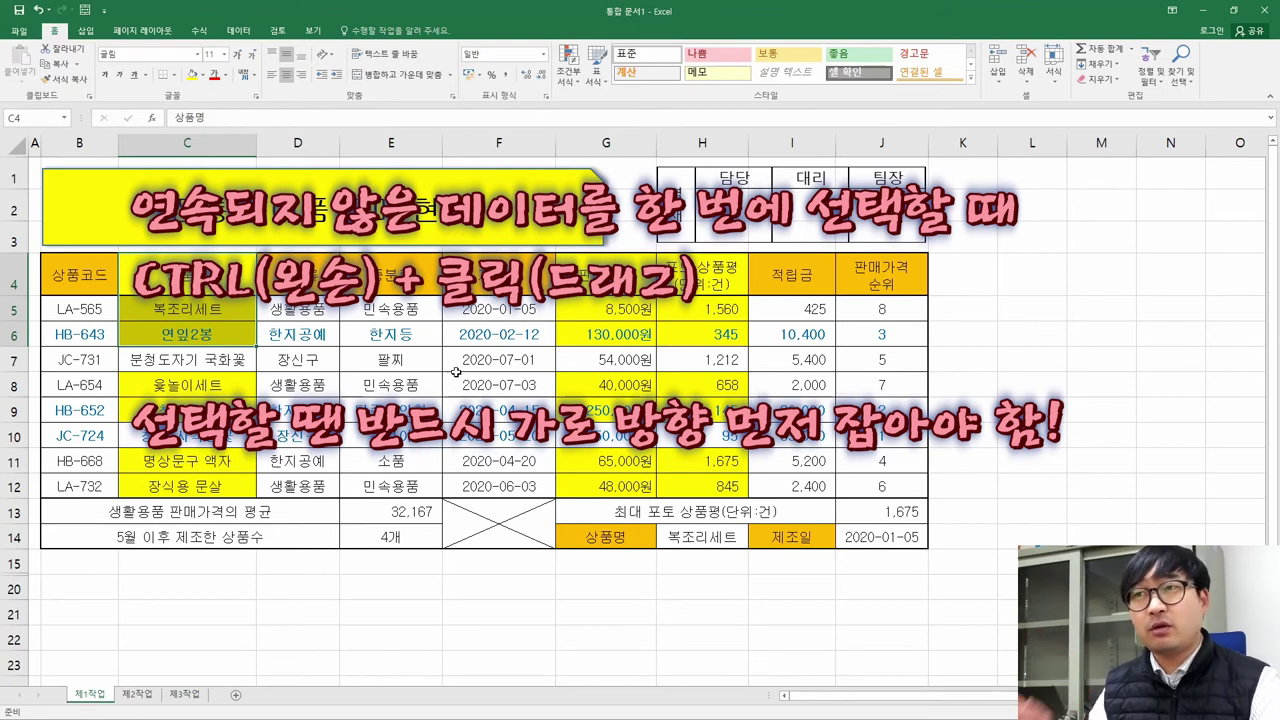
pyautogui.keyDown('ctrl'); pyautogui.click(716, 275); pyautogui.keyUp('ctrl')
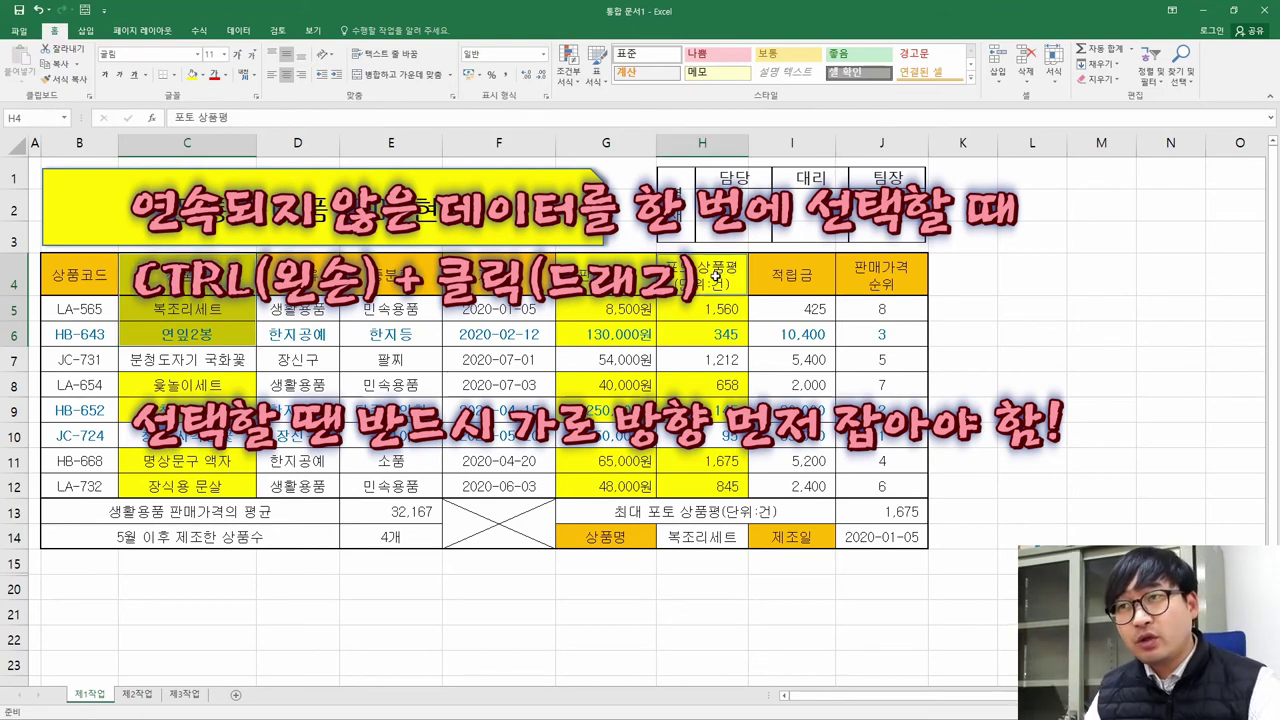
pyautogui.moveTo(704, 279); pyautogui.dragTo(597, 334)
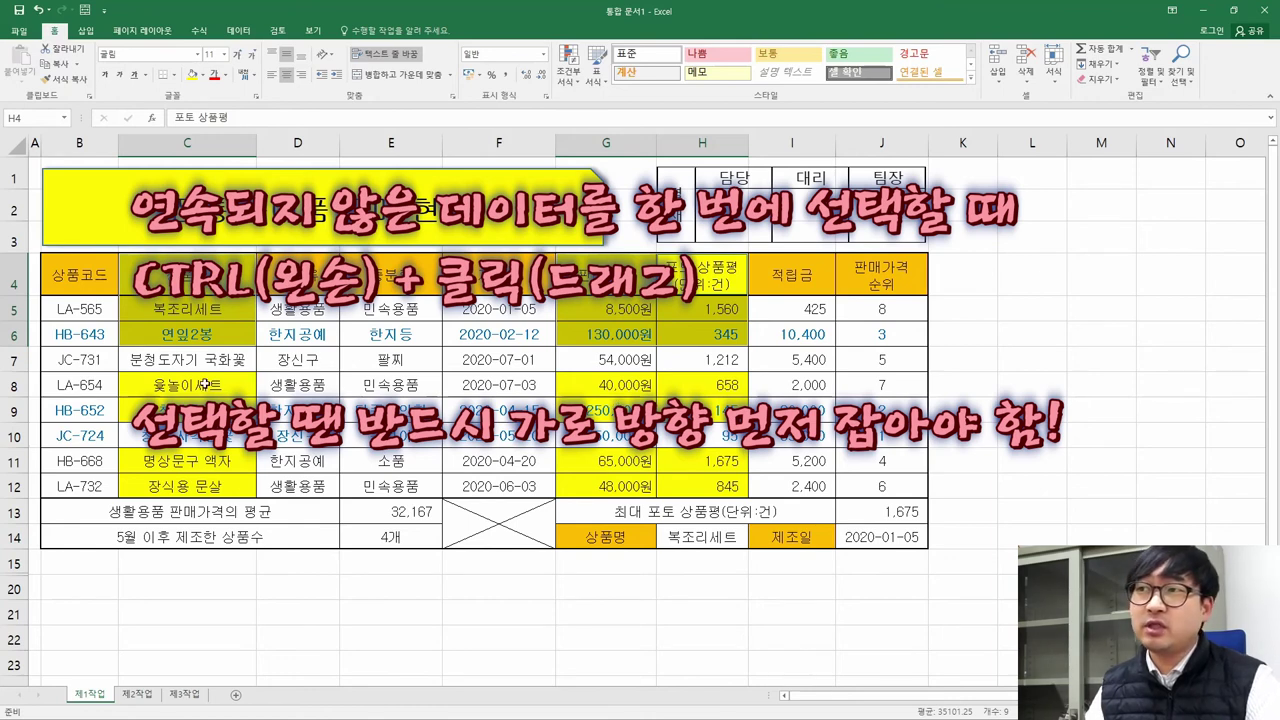
pyautogui.moveTo(187, 384); pyautogui.dragTo(187, 410)
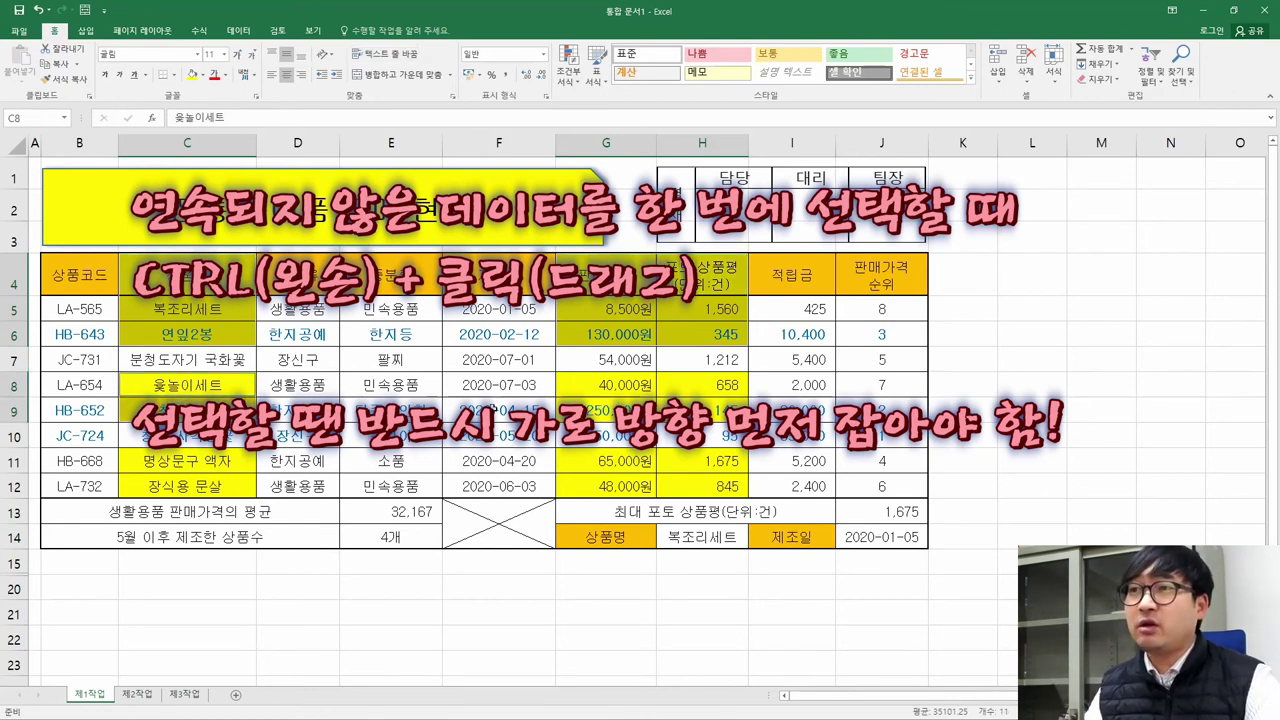
pyautogui.moveTo(690, 386); pyautogui.dragTo(620, 410)
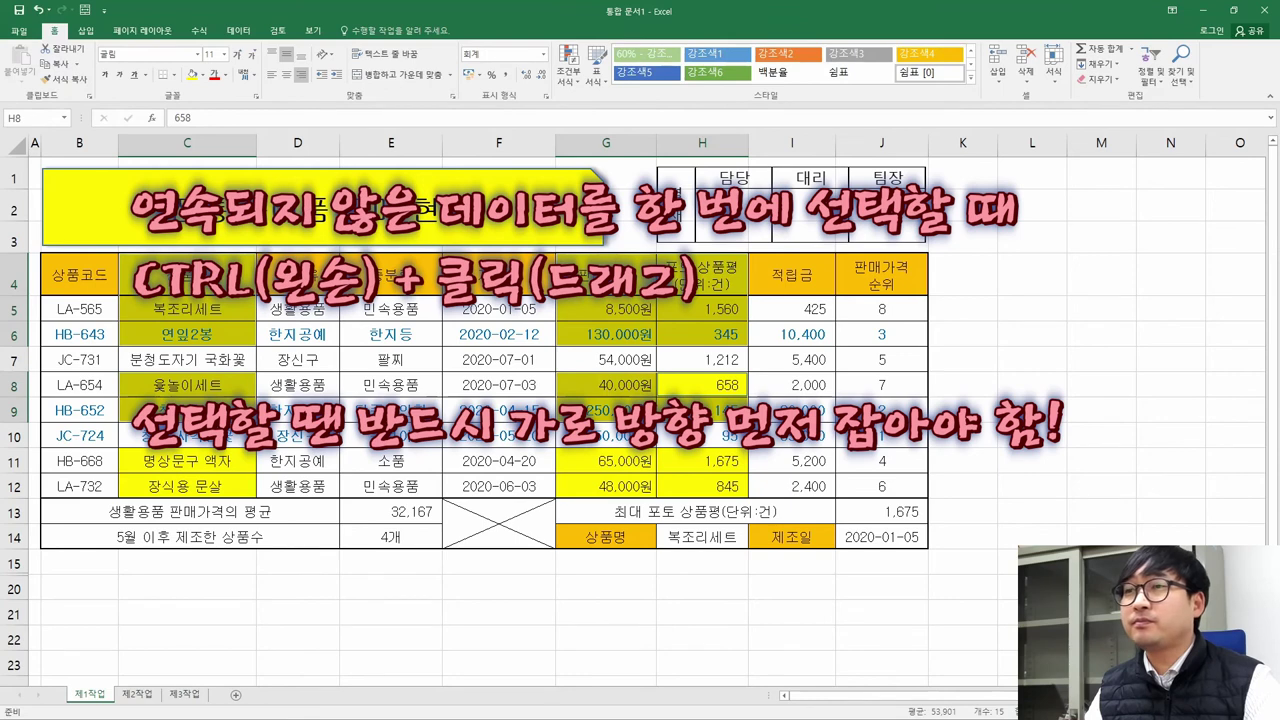
pyautogui.moveTo(200, 457); pyautogui.dragTo(232, 488)
pyautogui.moveTo(702, 457); pyautogui.dragTo(640, 483)
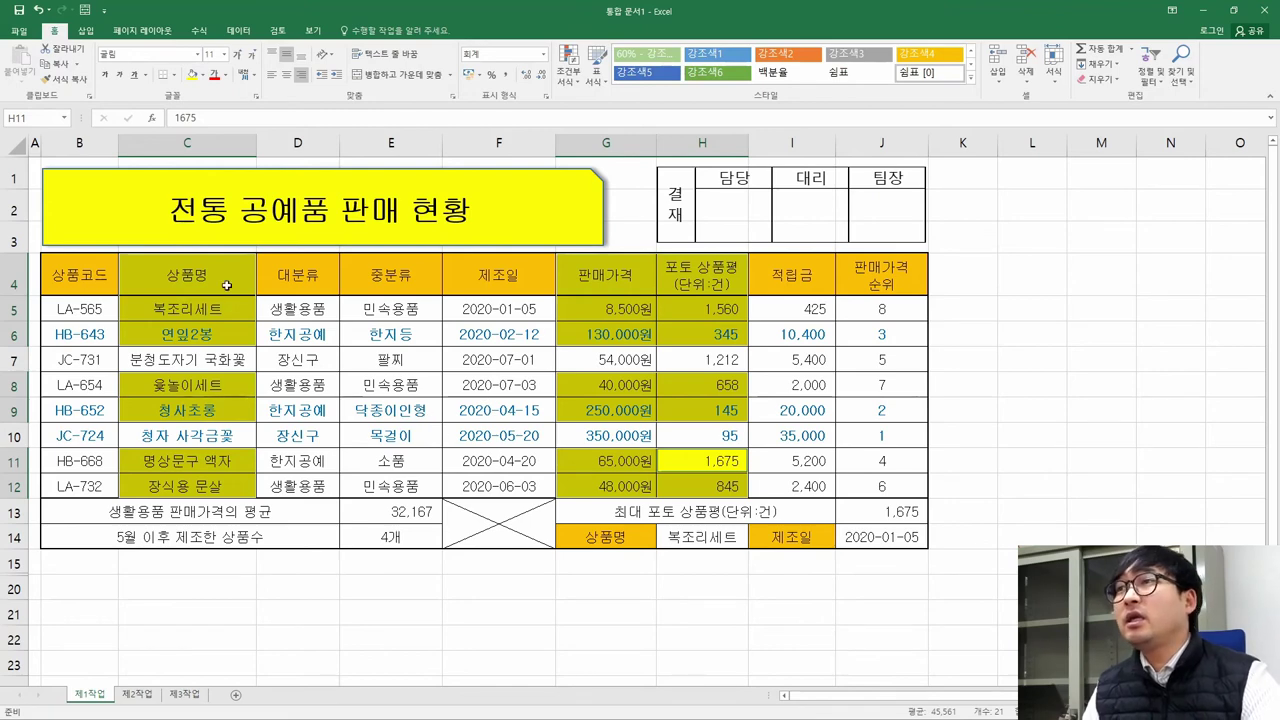
pyautogui.click(88, 31)
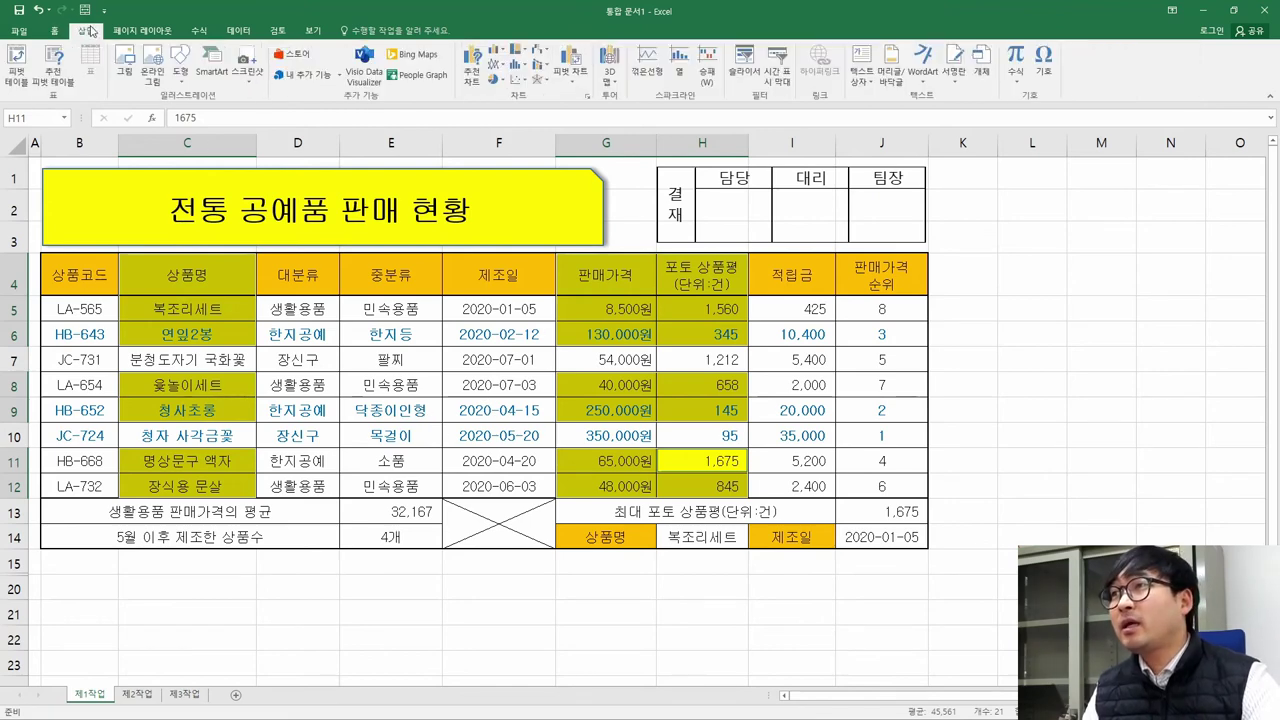
pyautogui.click(498, 50)
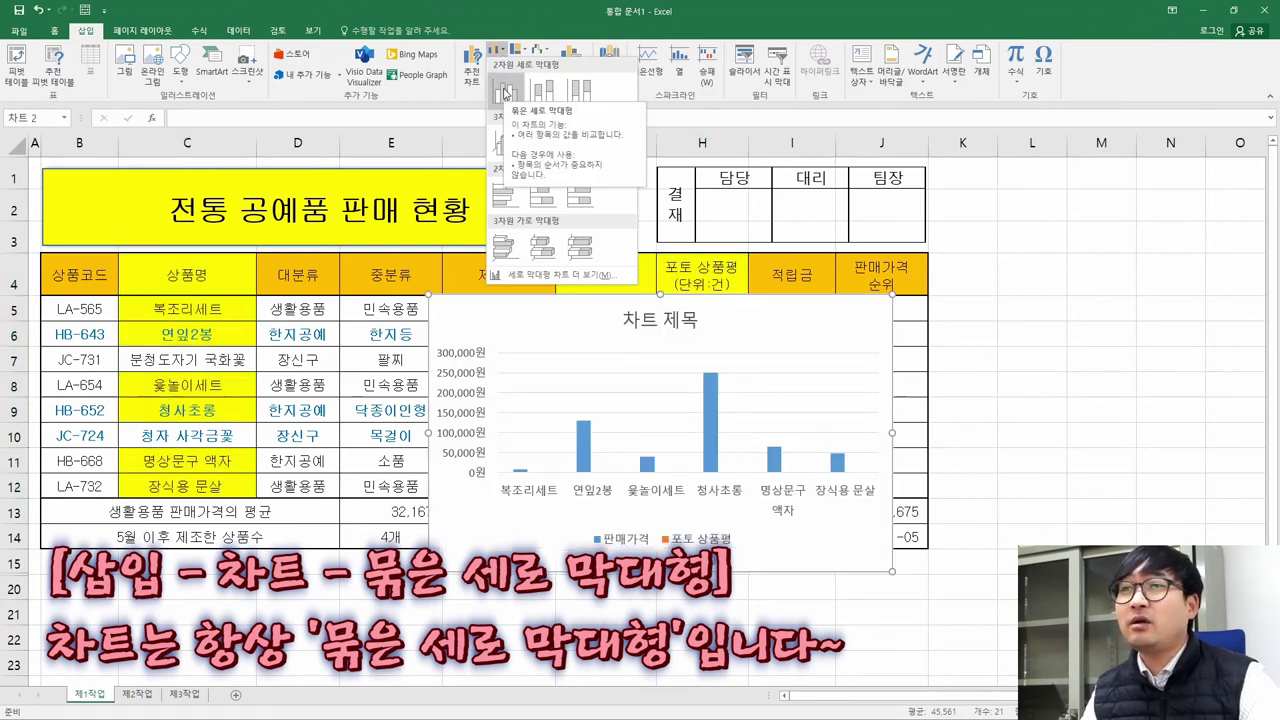
pyautogui.click(505, 93)
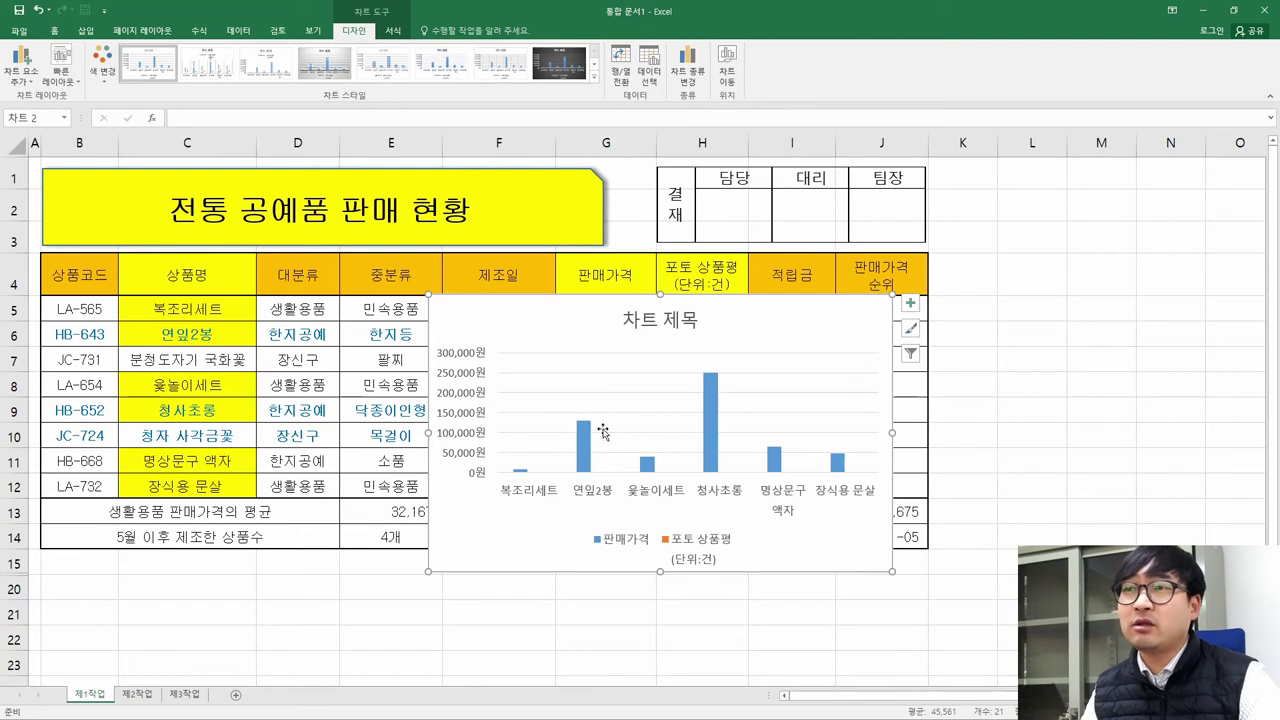
# Check conditions 1 to 3 in the PDF and move the chart to a new sheet named 제4작업
pyautogui.hotkey('alt', 'Tab')
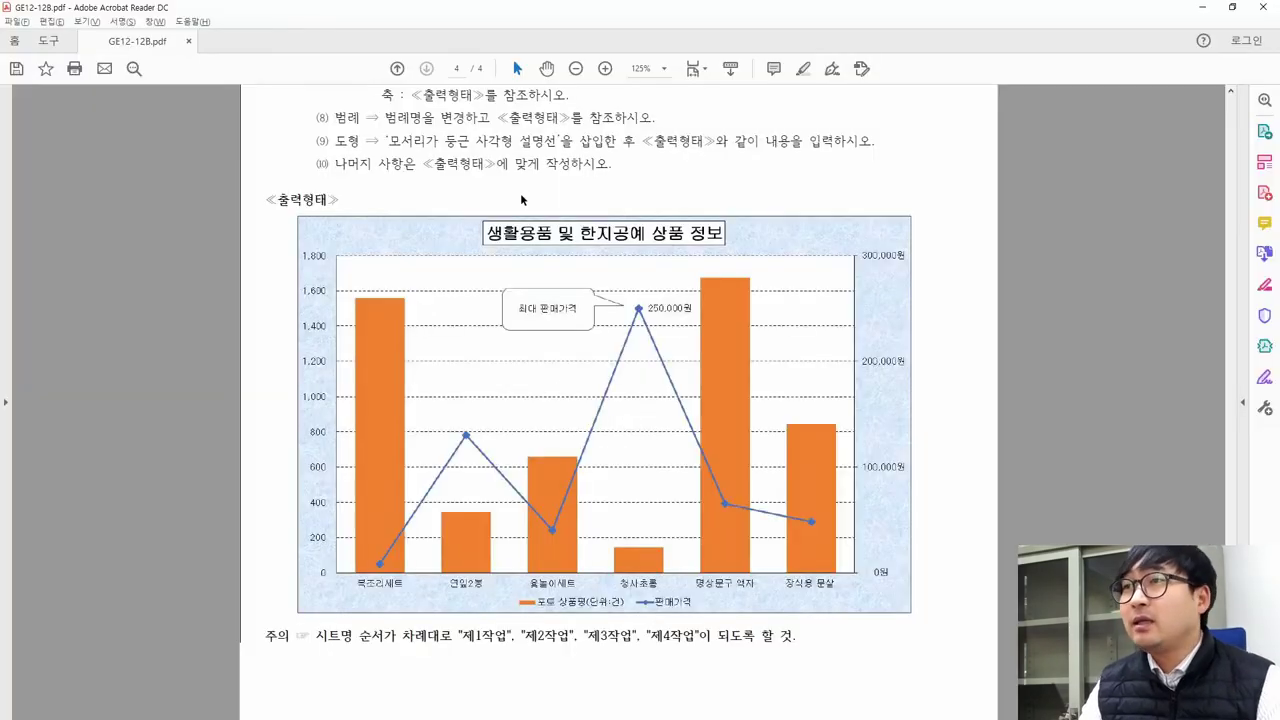
pyautogui.scroll(3, 587, 248)
pyautogui.scroll(5, 588, 249)
pyautogui.moveTo(336, 217); pyautogui.dragTo(622, 218)
pyautogui.moveTo(336, 240); pyautogui.dragTo(692, 250)
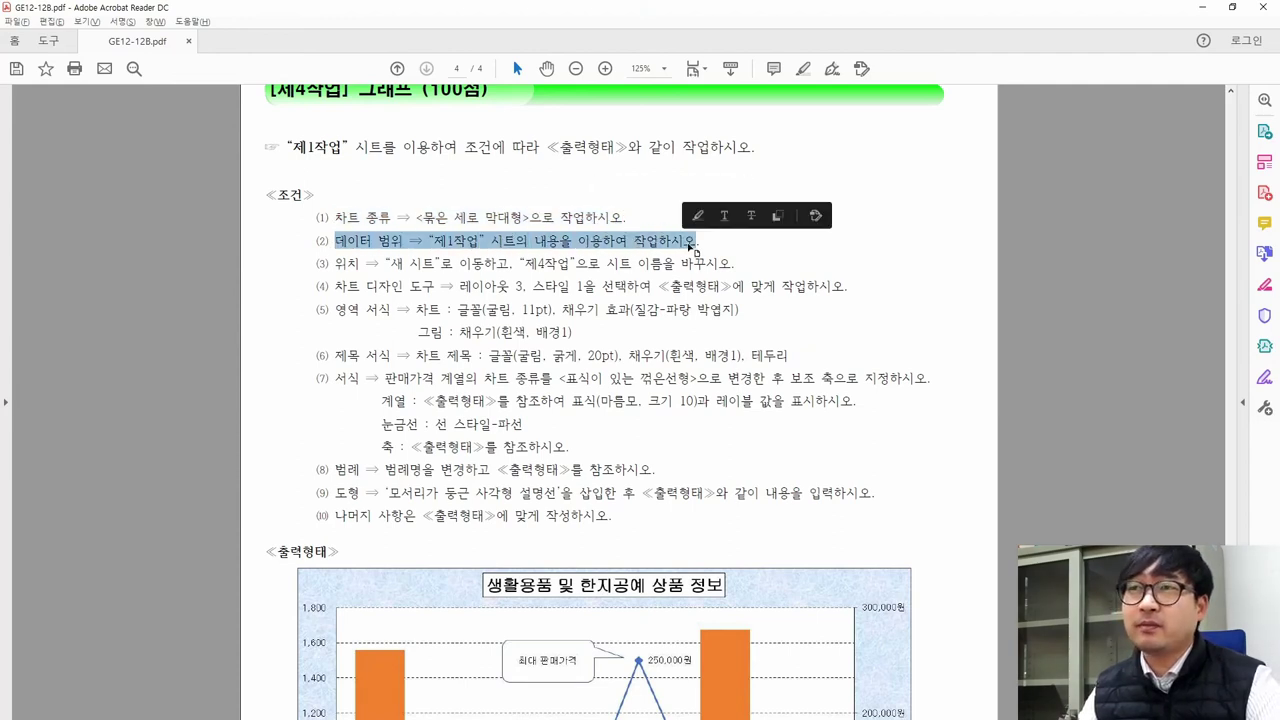
pyautogui.moveTo(334, 264); pyautogui.dragTo(728, 266)
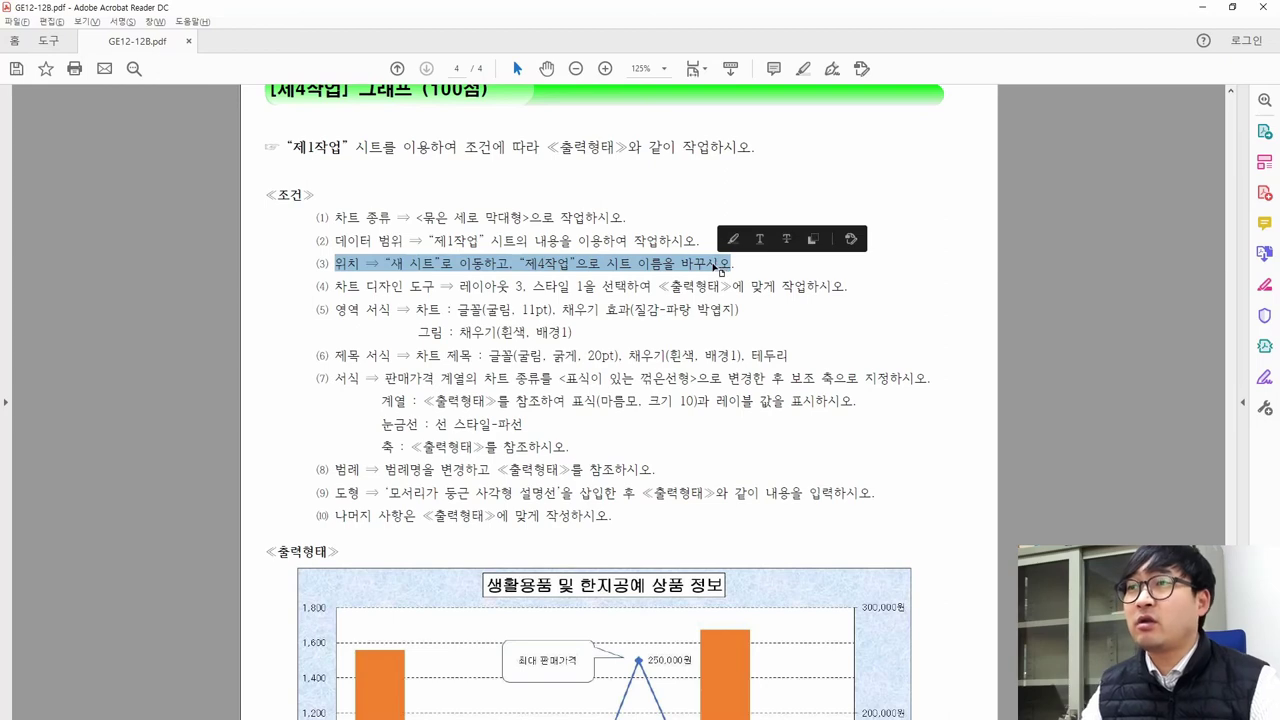
pyautogui.hotkey('alt', 'Tab')
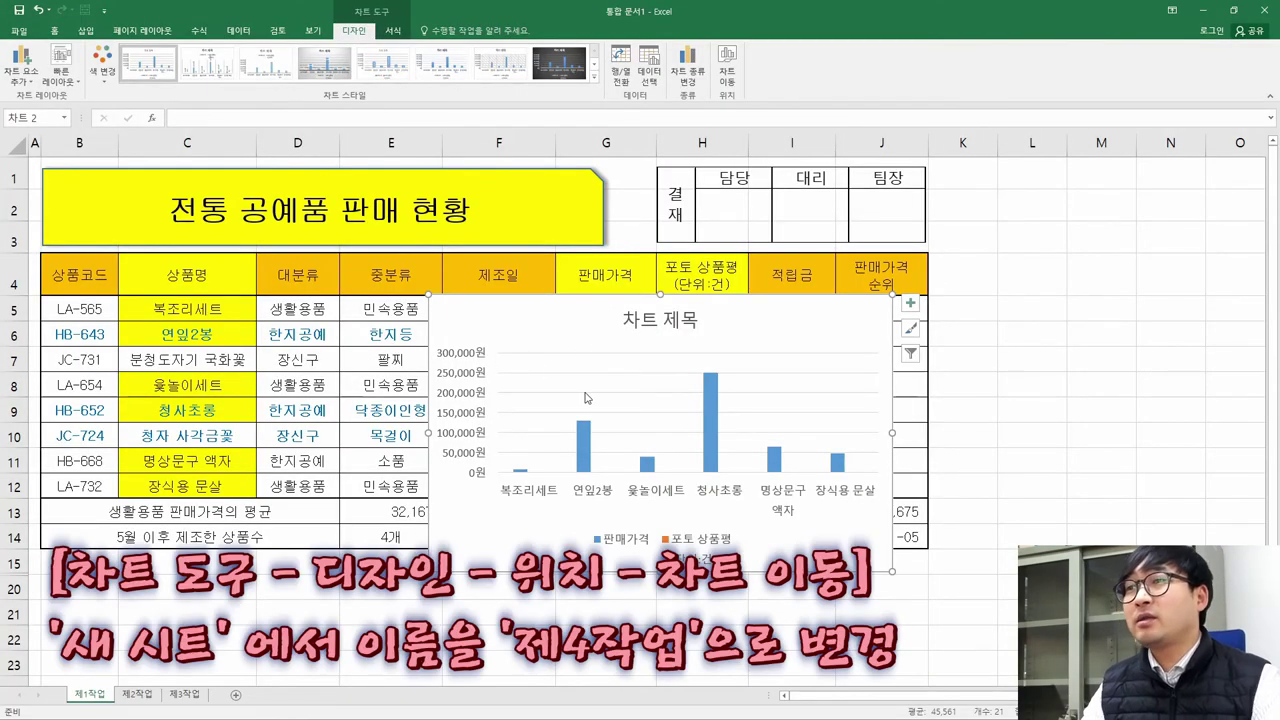
pyautogui.click(743, 80)
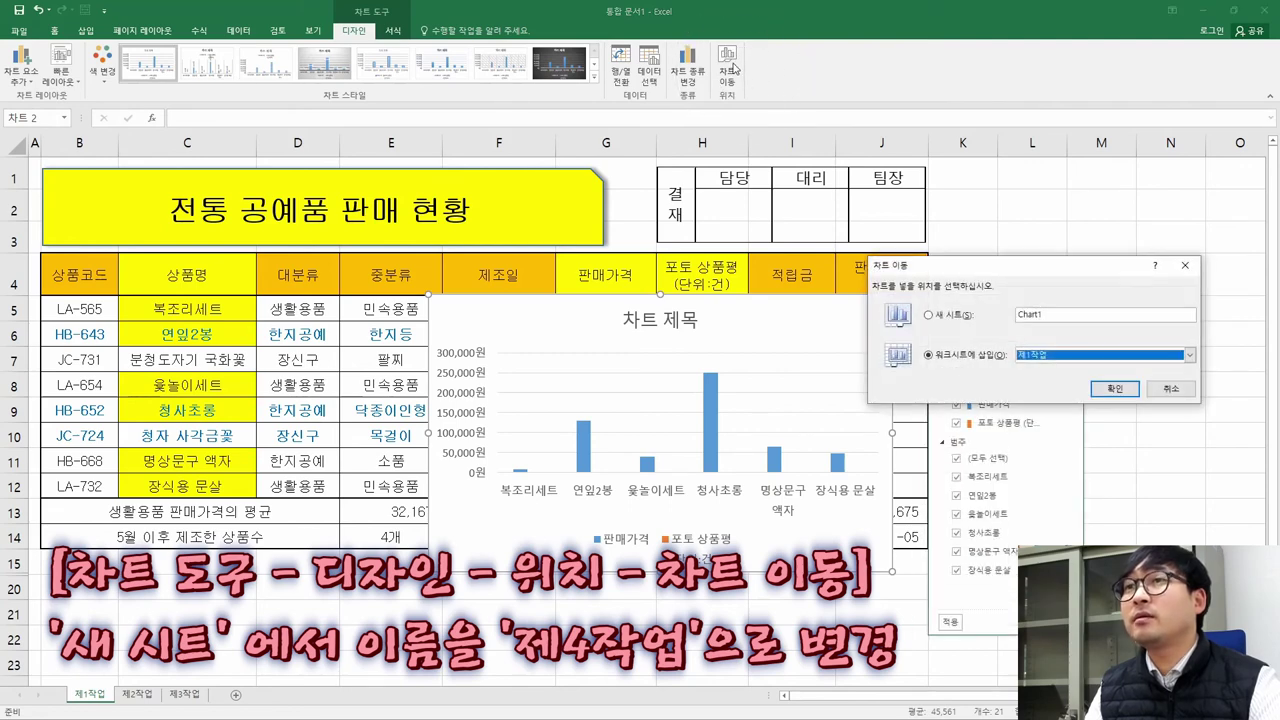
pyautogui.click(934, 317)
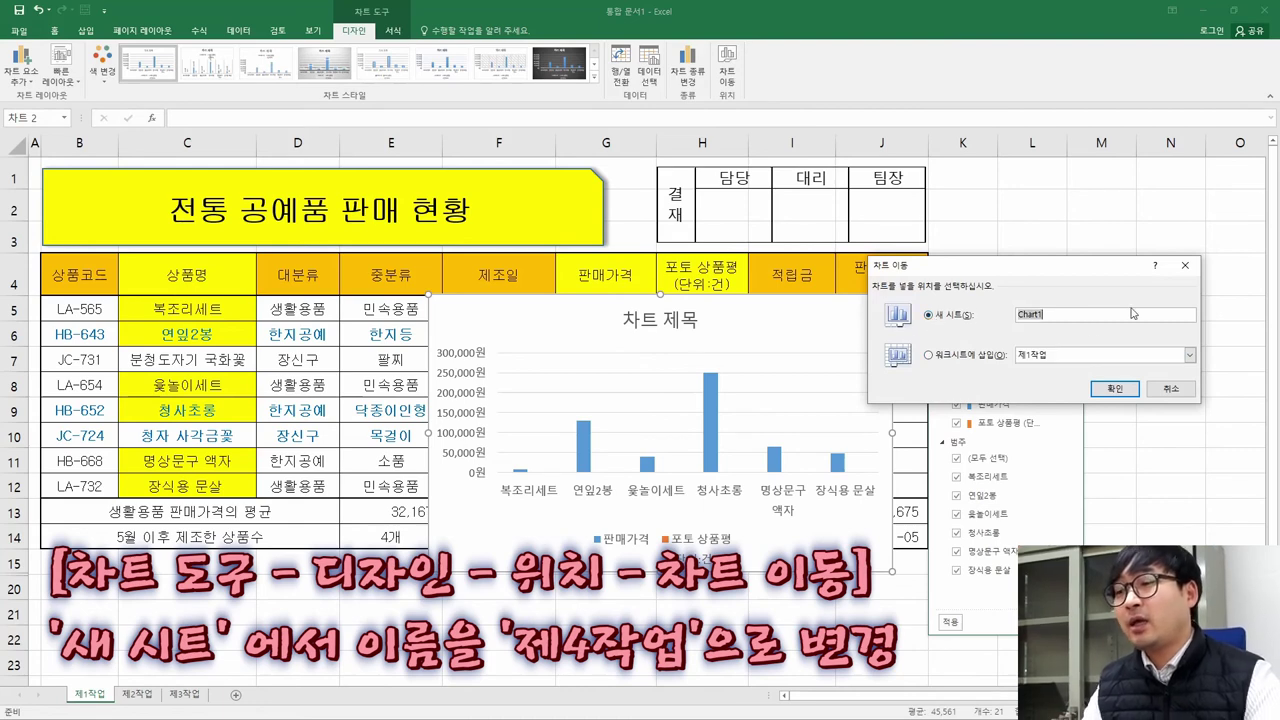
pyautogui.write('제4작업')
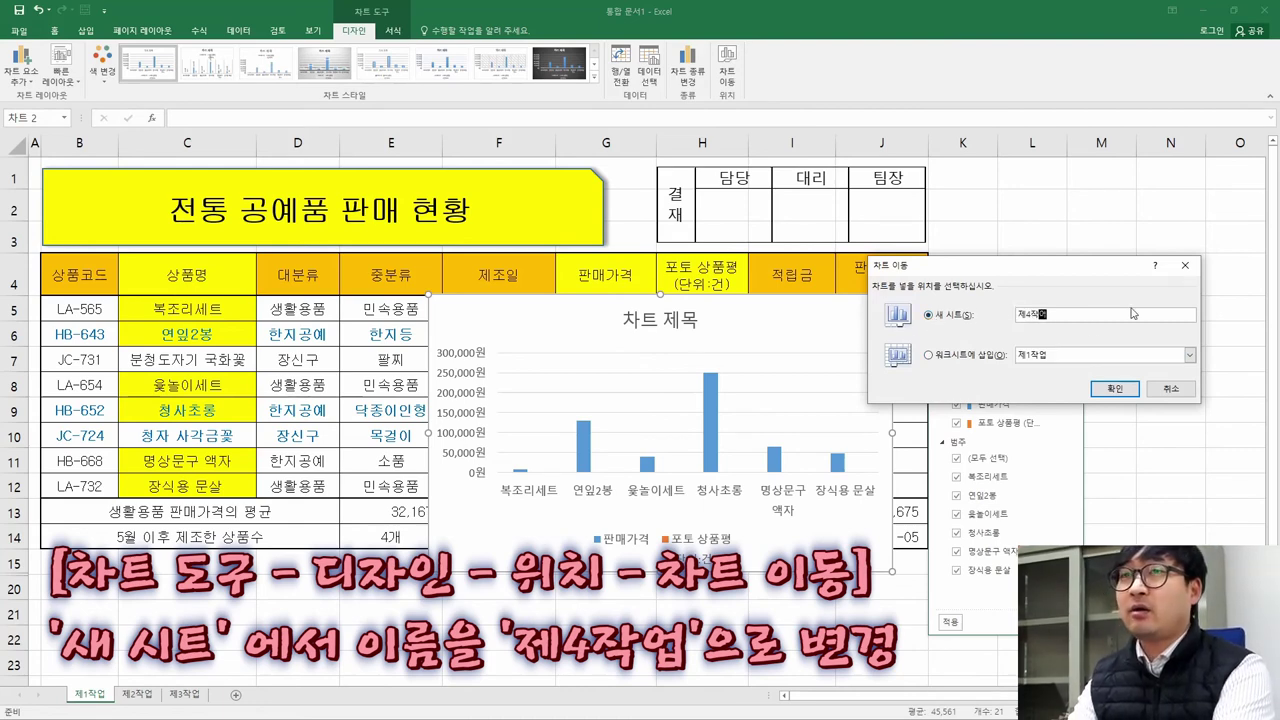
pyautogui.click(1116, 389)
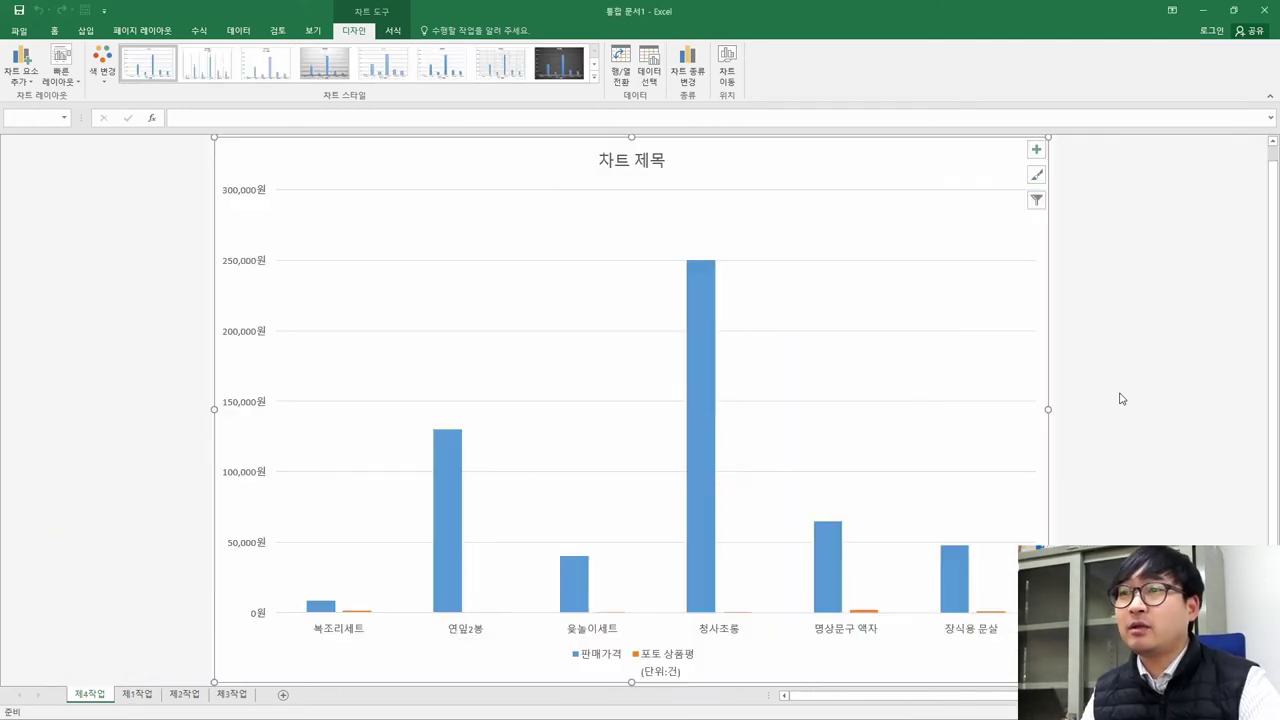
# Check the sheet order note in the PDF and move the 제4작업 sheet behind 제3작업
pyautogui.click(1036, 199)
pyautogui.click(1036, 149)
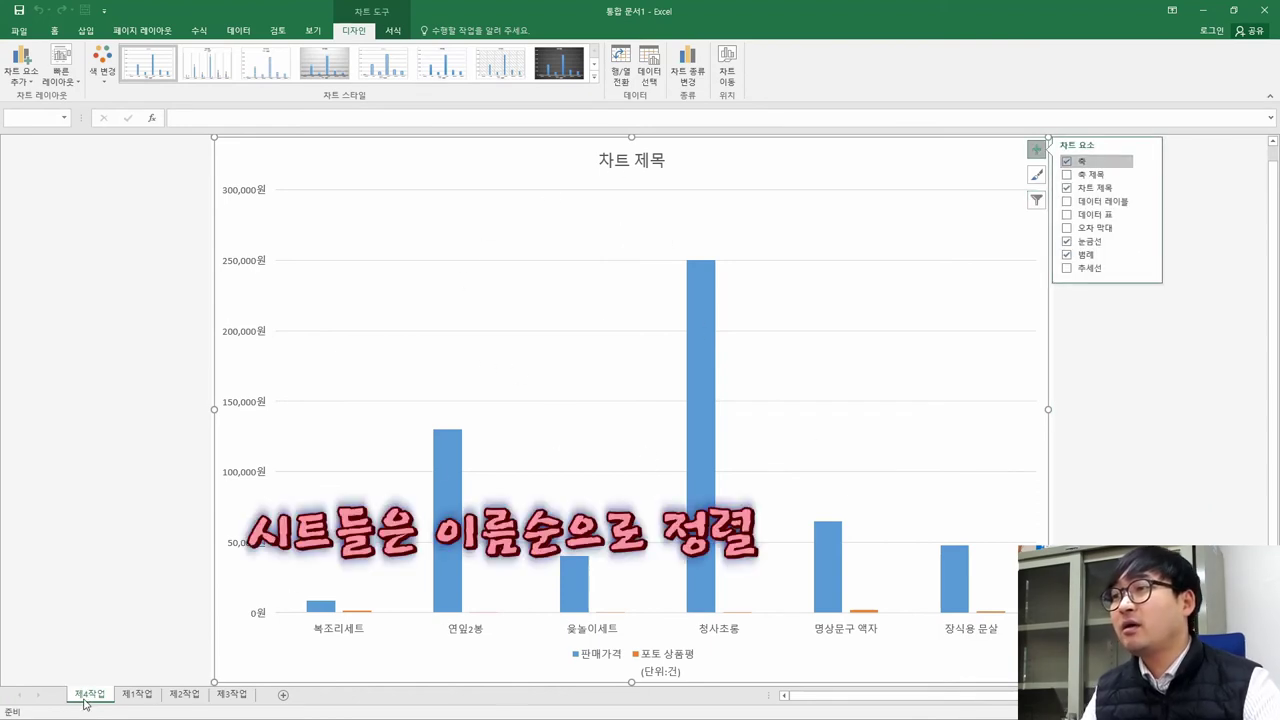
pyautogui.hotkey('alt', 'Tab')
pyautogui.scroll(-5, 553, 494)
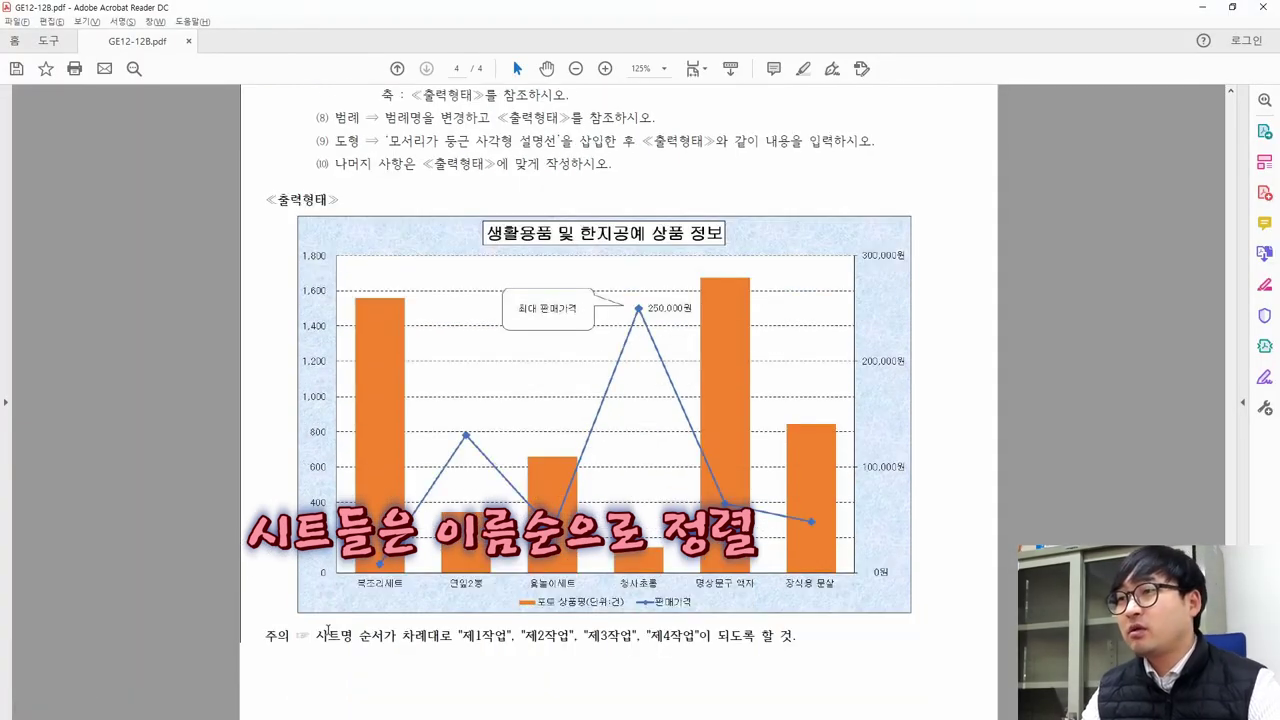
pyautogui.moveTo(317, 635); pyautogui.dragTo(452, 636)
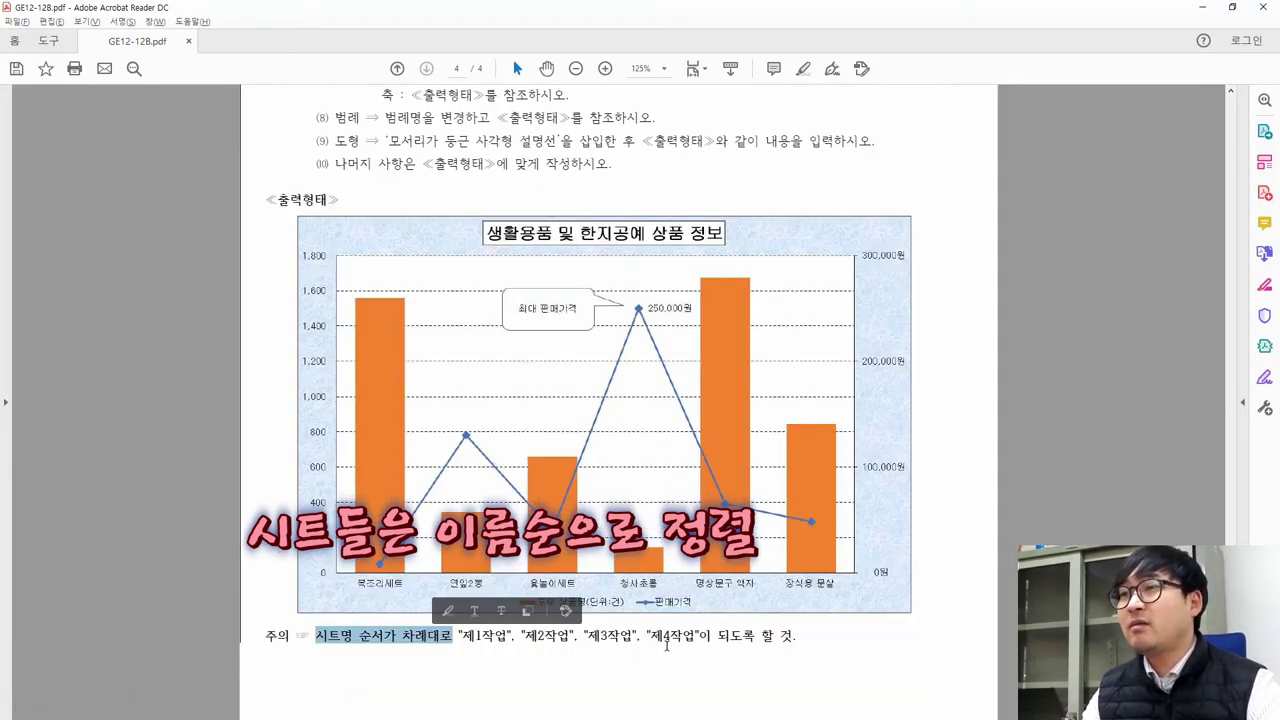
pyautogui.click(727, 636)
pyautogui.hotkey('alt', 'Tab')
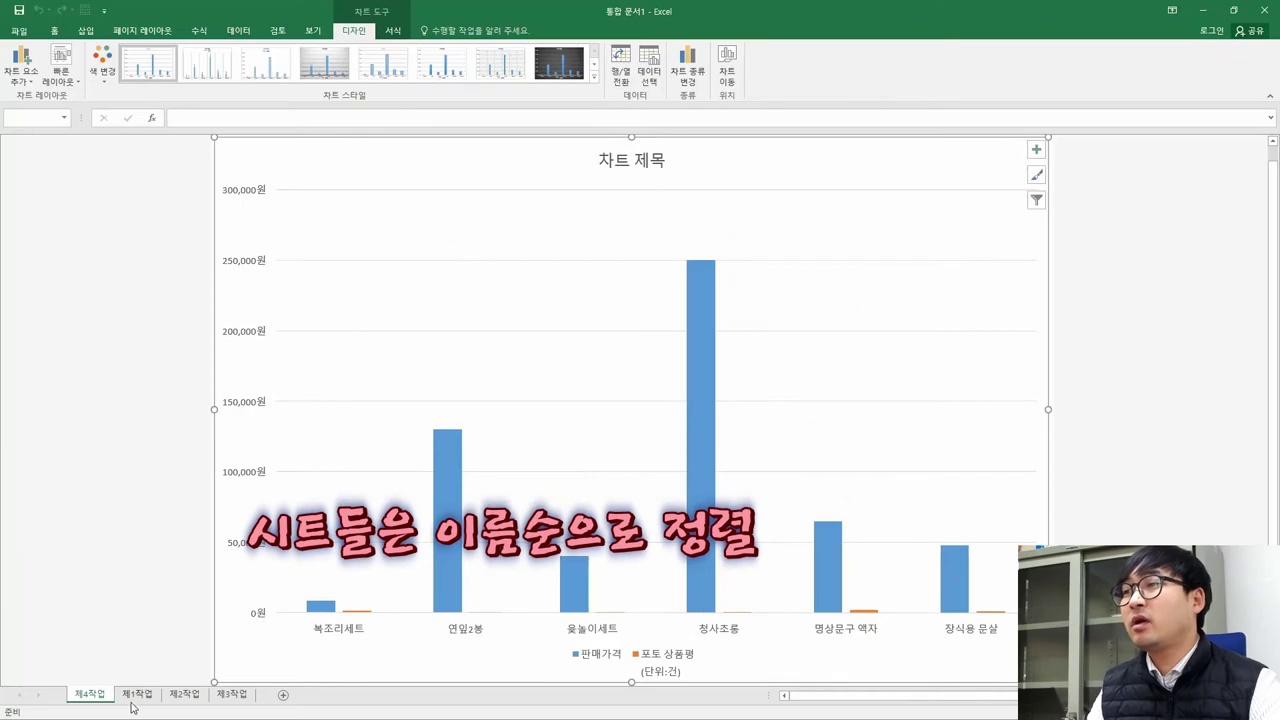
pyautogui.moveTo(85, 698); pyautogui.dragTo(280, 699)
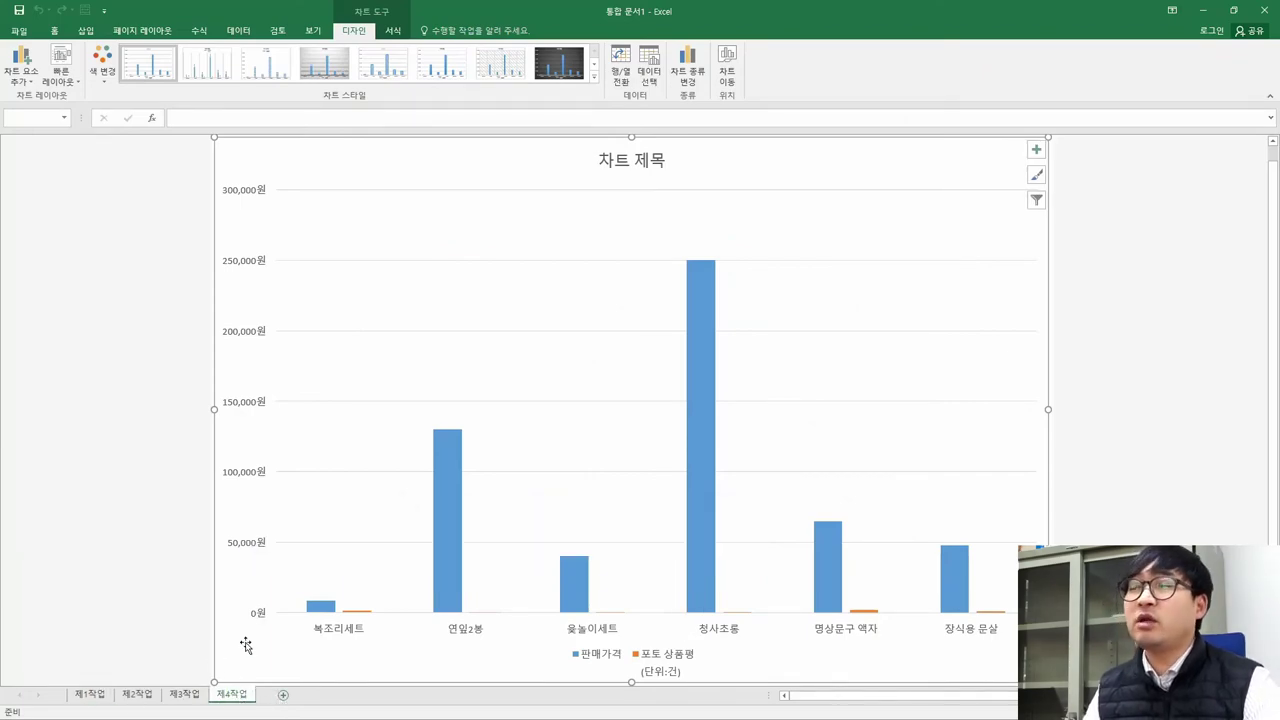
# Read chart condition 4 in the PDF and apply 스타일 1 to the 제4작업 chart
pyautogui.hotkey('alt', 'Tab')
pyautogui.scroll(6, 440, 405)
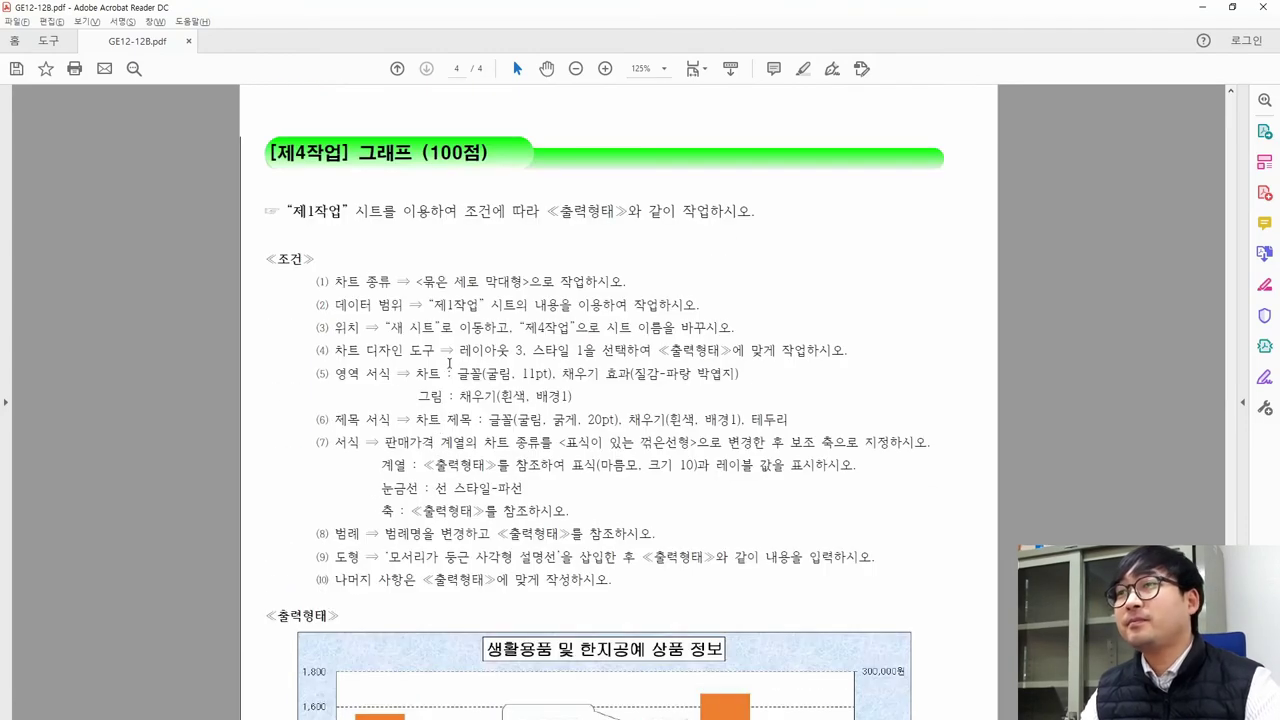
pyautogui.moveTo(336, 328); pyautogui.dragTo(510, 330)
pyautogui.moveTo(336, 350); pyautogui.dragTo(826, 355)
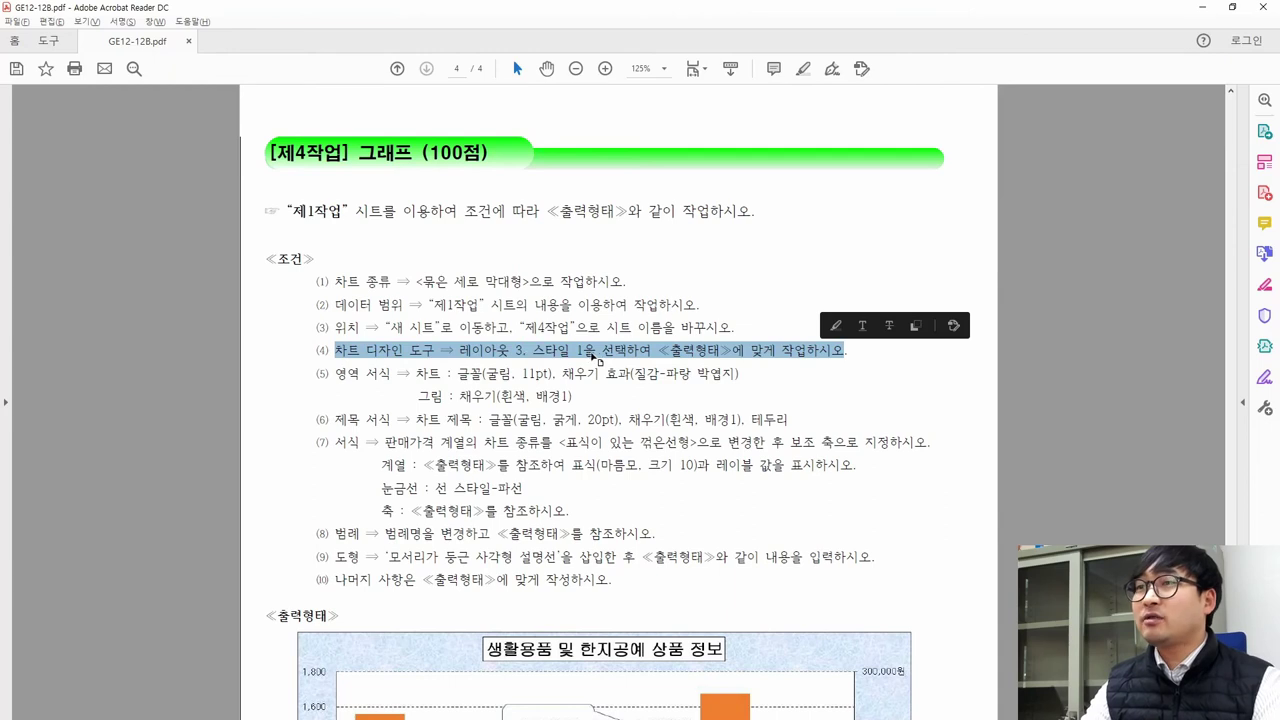
pyautogui.hotkey('alt', 'Tab')
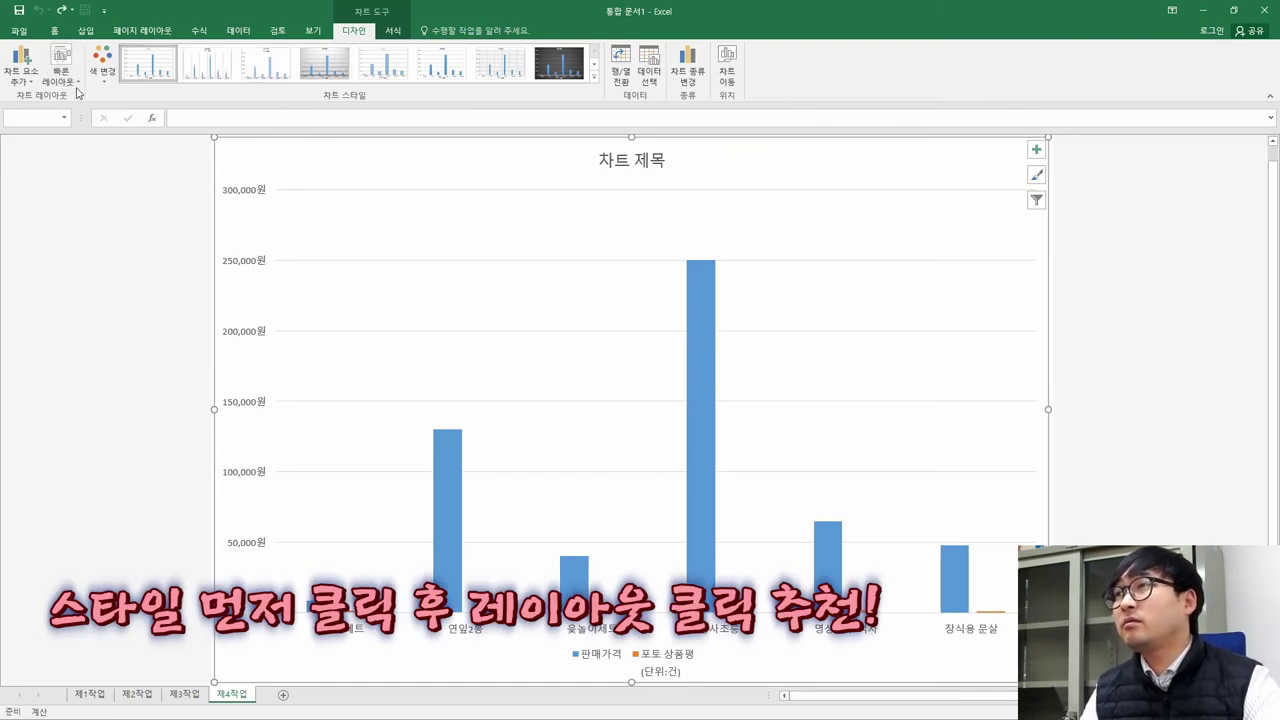
pyautogui.click(155, 72)
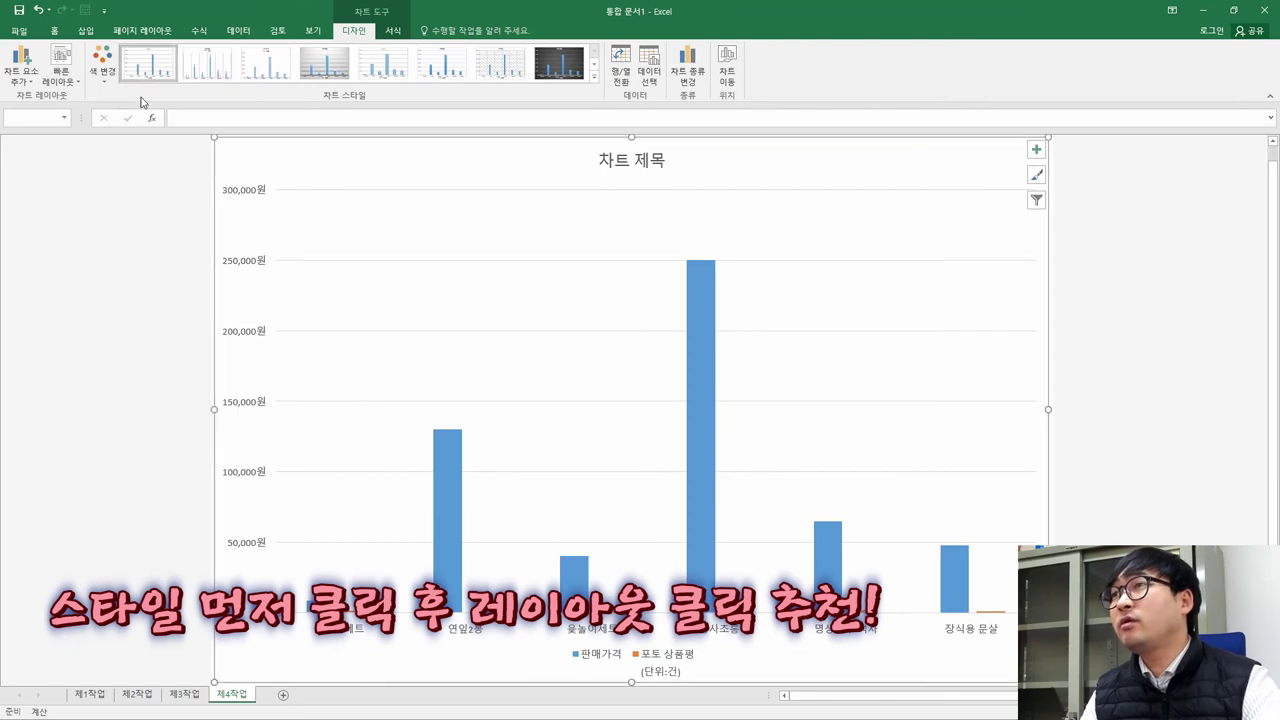
# Apply the quick layout 레이아웃 3 to the 제4작업 chart
pyautogui.click(72, 84)
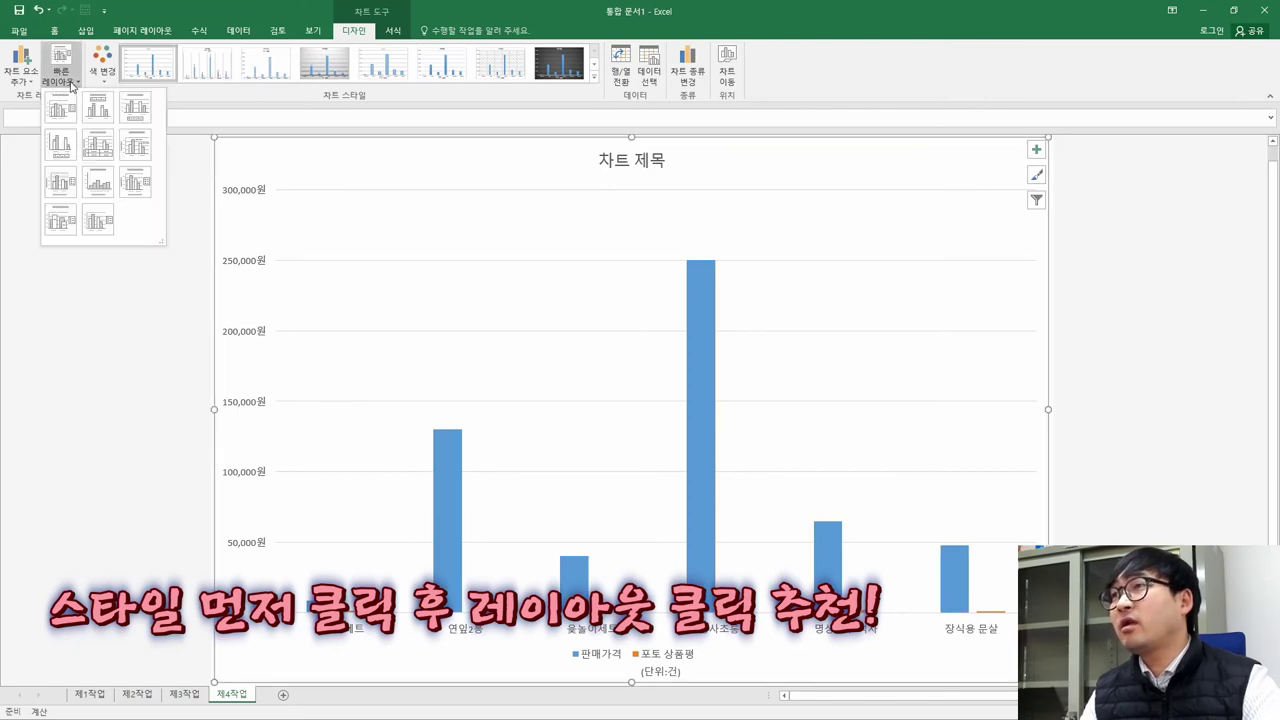
pyautogui.click(130, 112)
pyautogui.click(1036, 149)
pyautogui.click(1036, 175)
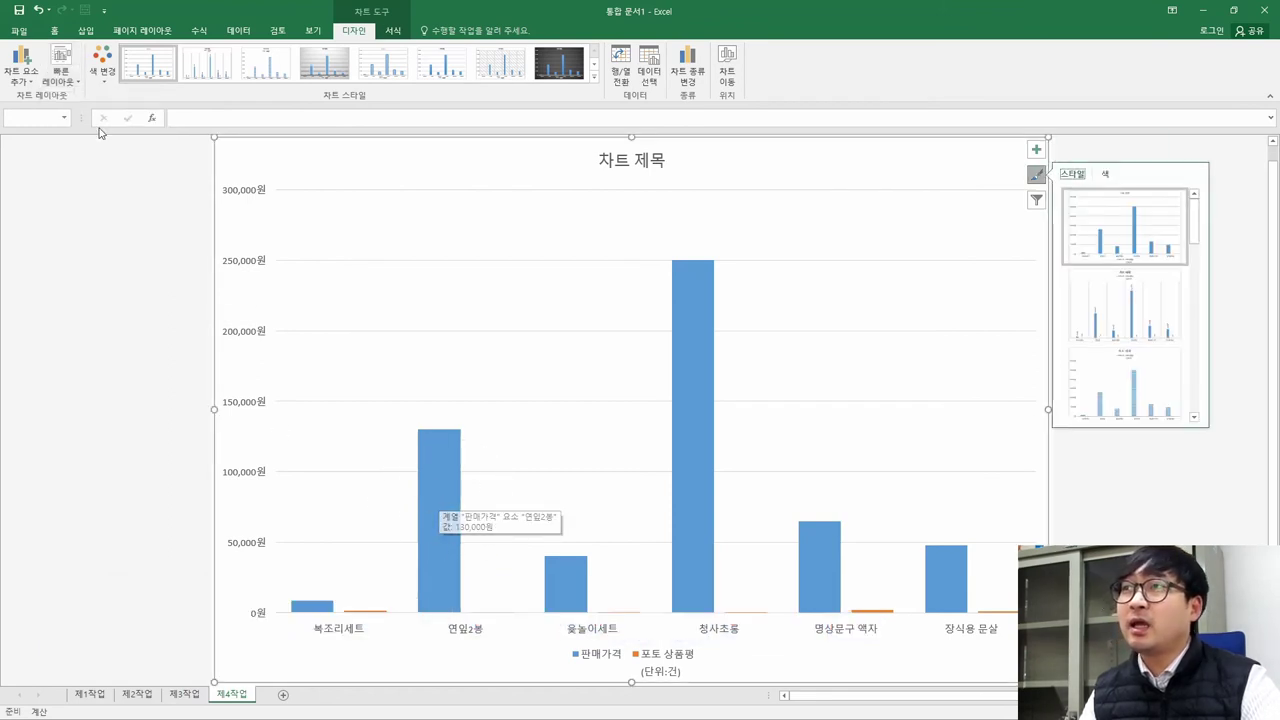
pyautogui.click(61, 68)
pyautogui.click(125, 108)
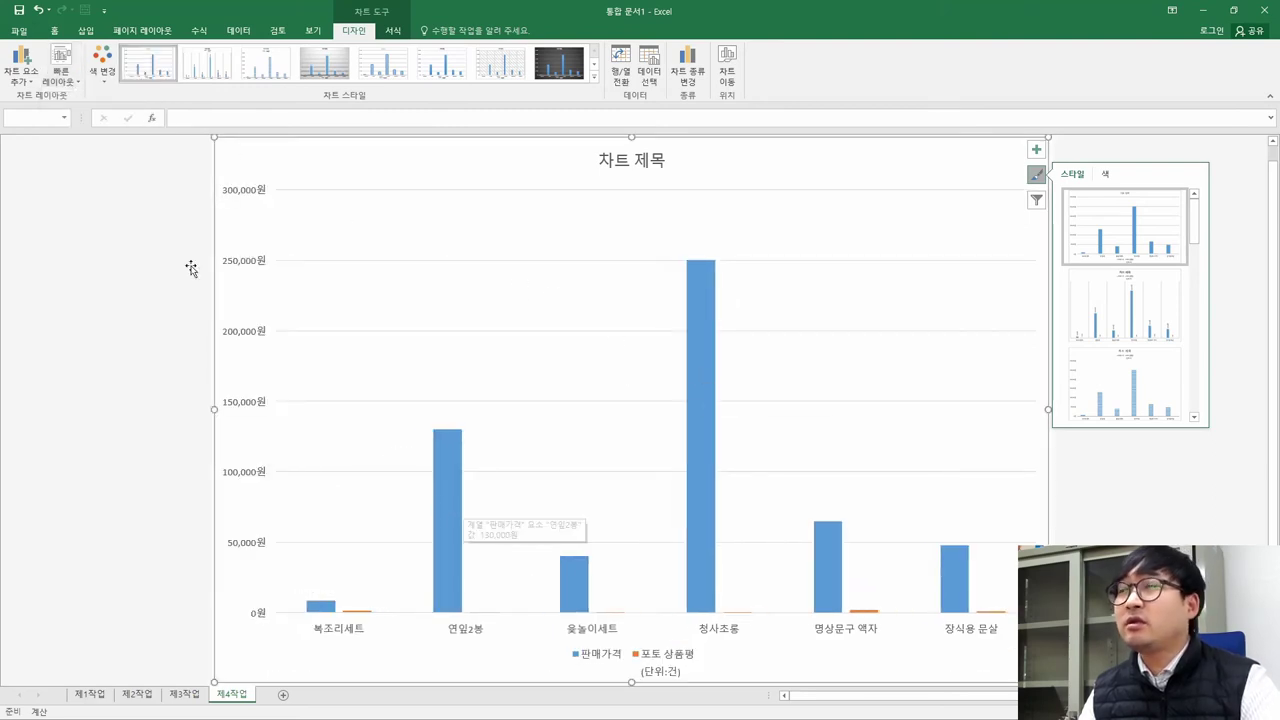
pyautogui.click(62, 72)
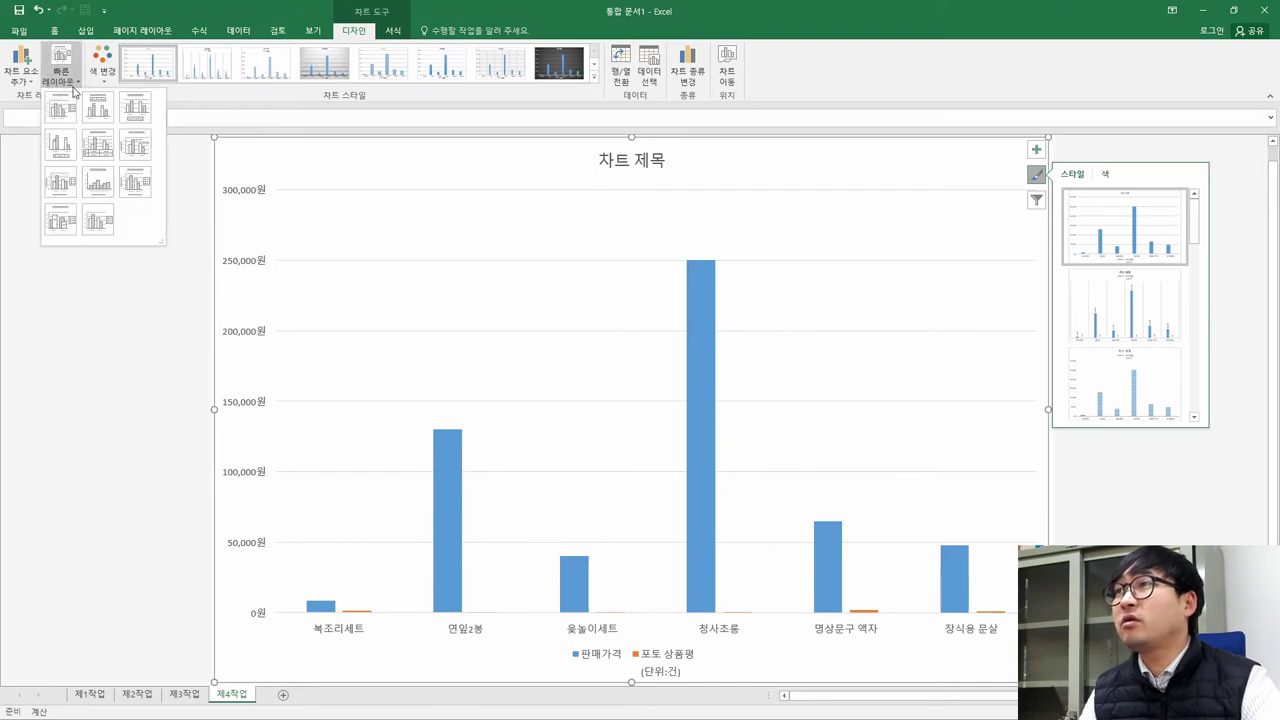
pyautogui.click(134, 106)
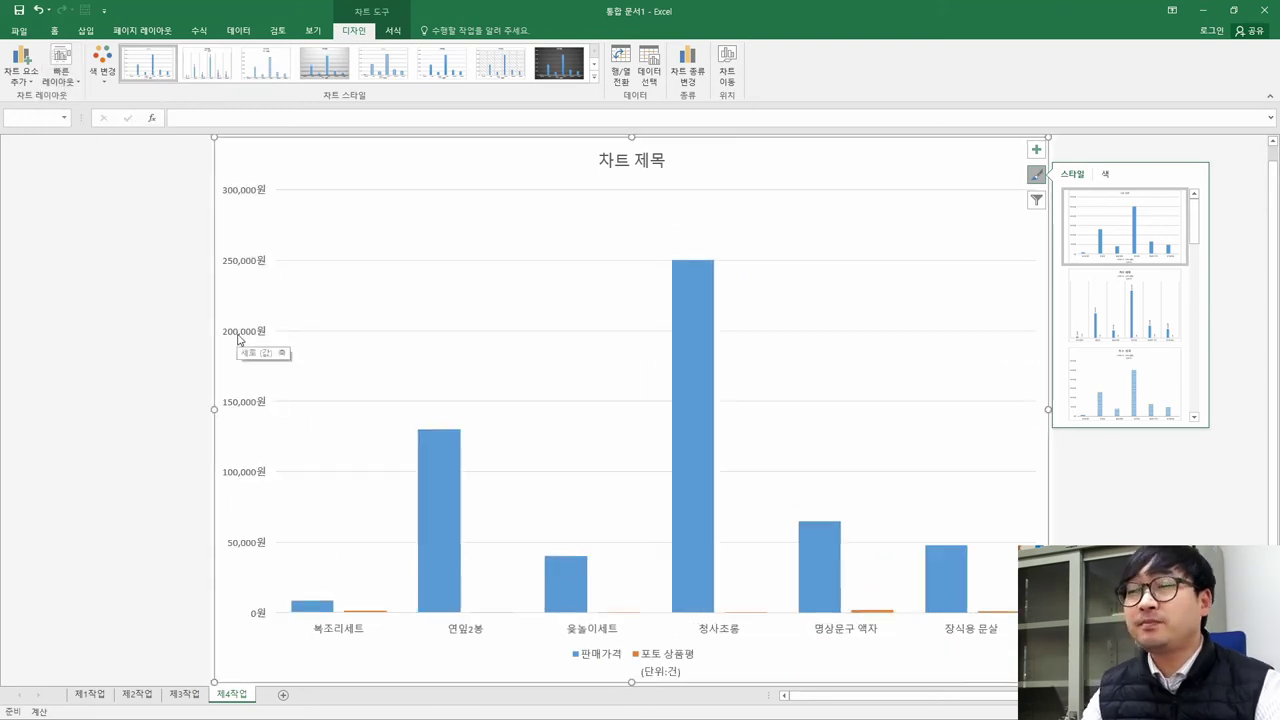
# Review the PDF's condition 4 and its 출력형태 sample against the chart on 제4작업
pyautogui.hotkey('alt', 'Tab')
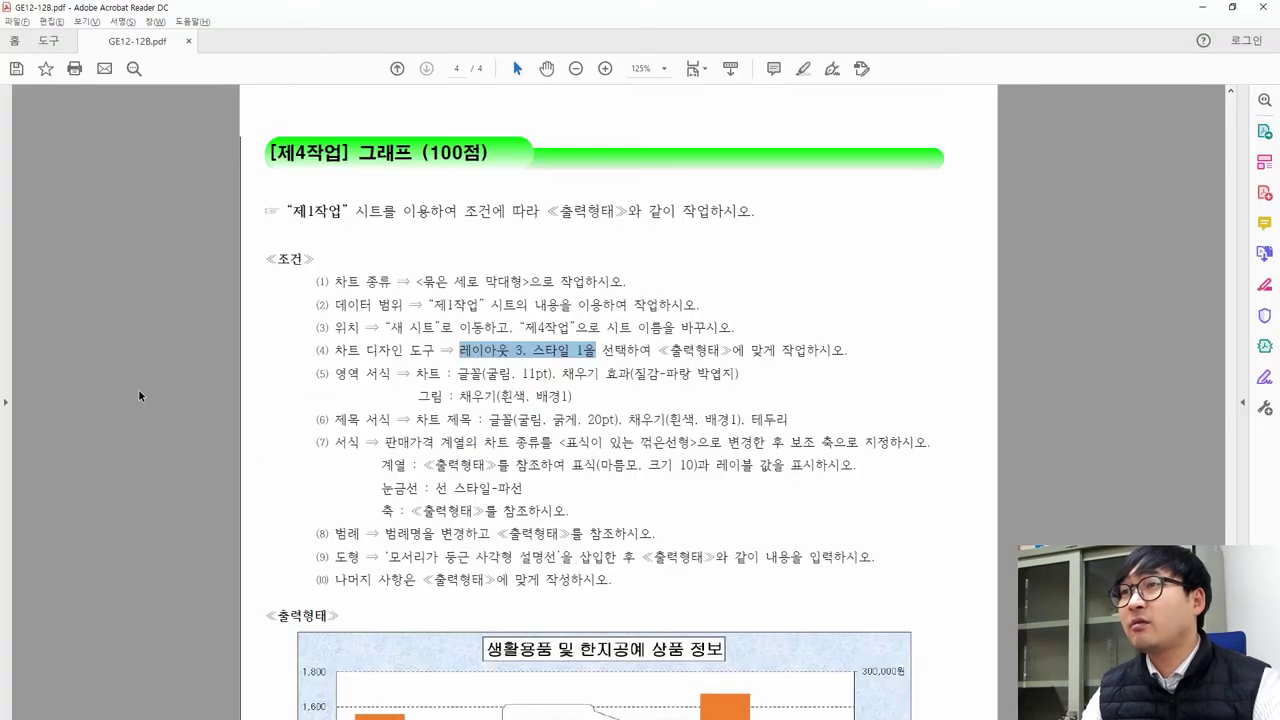
pyautogui.scroll(-1, 413, 368)
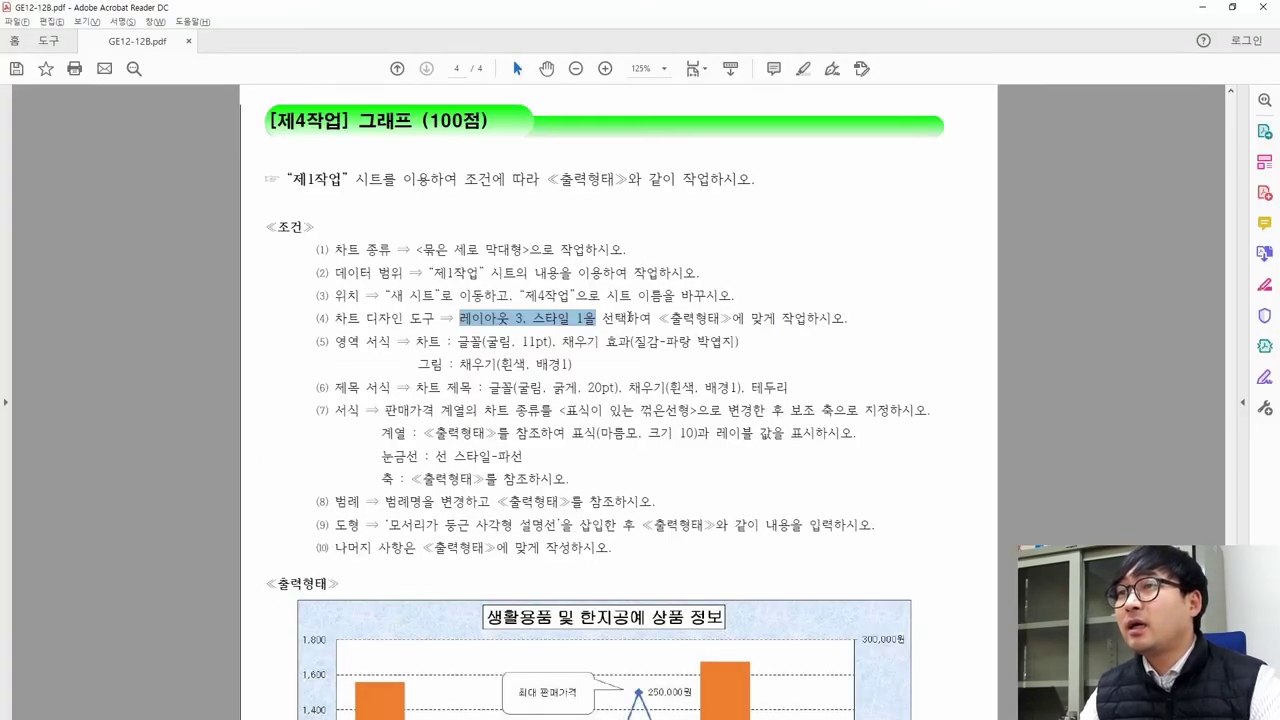
pyautogui.scroll(-3, 605, 325)
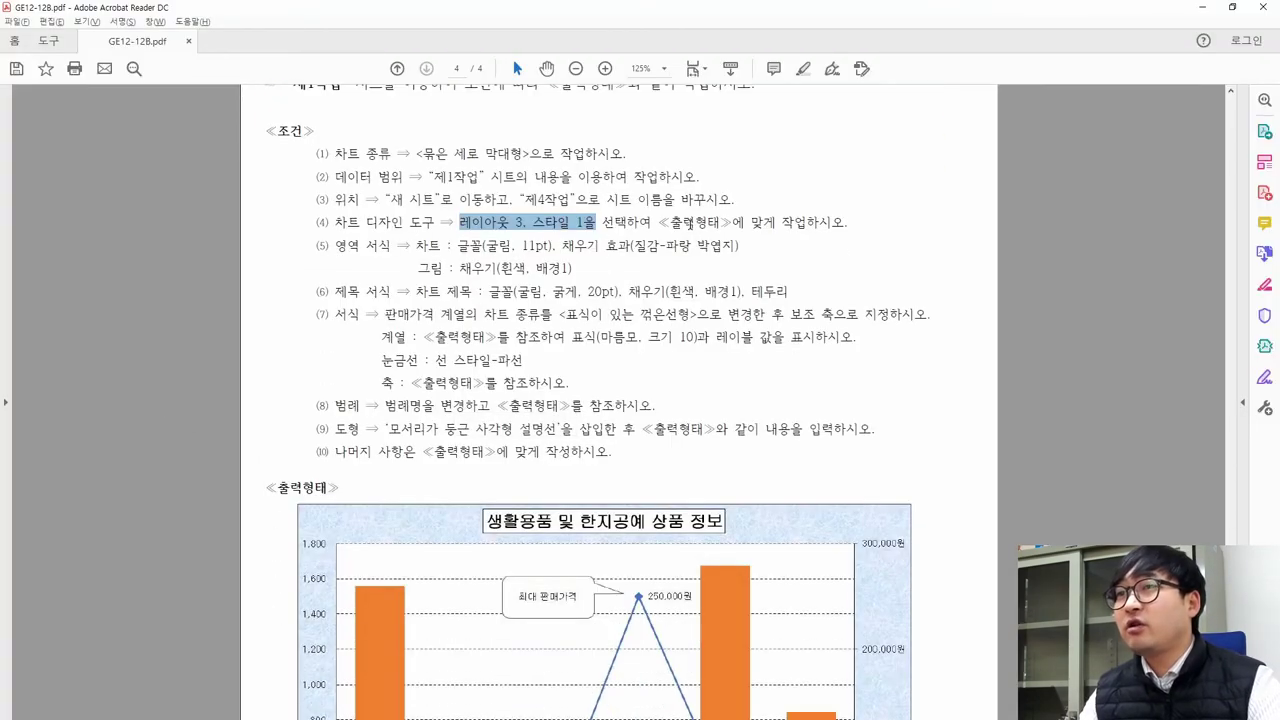
pyautogui.scroll(-2, 690, 224)
pyautogui.hotkey('alt', 'Tab')
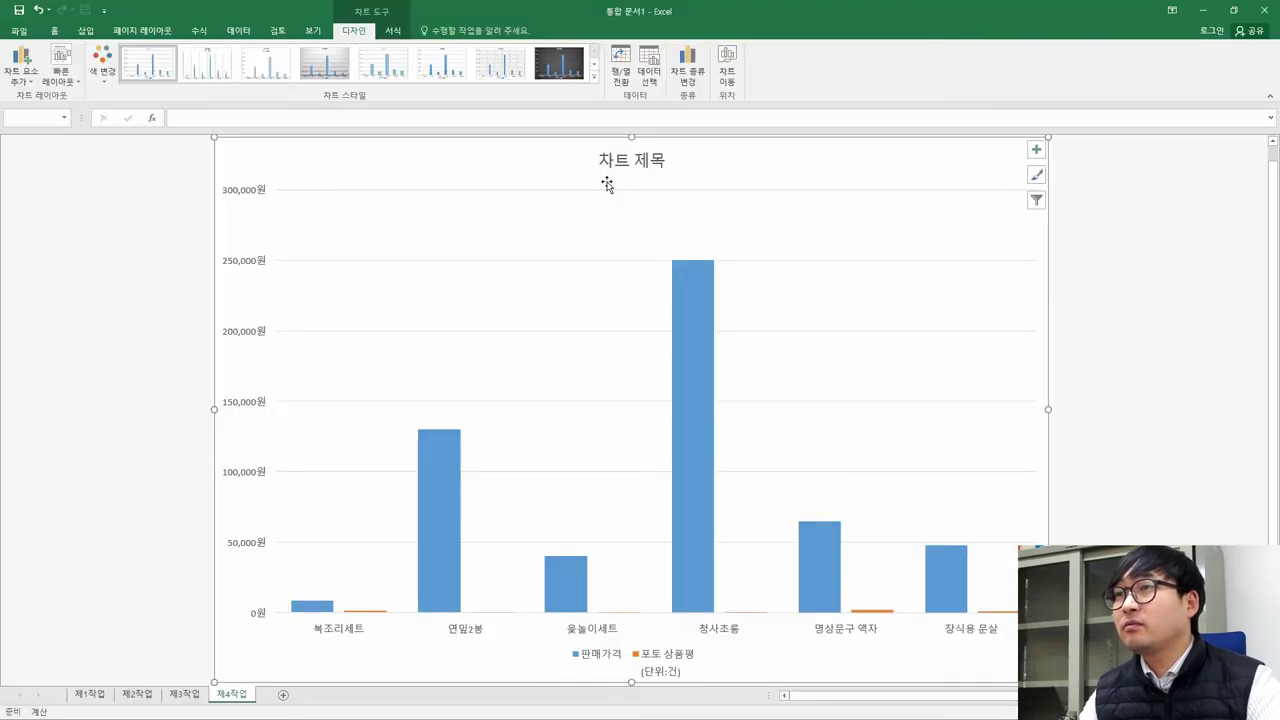
# Review the PDF's chart conditions and 출력형태 sample, and set the font colour of the whole 제4작업 chart to black
pyautogui.hotkey('alt', 'Tab')
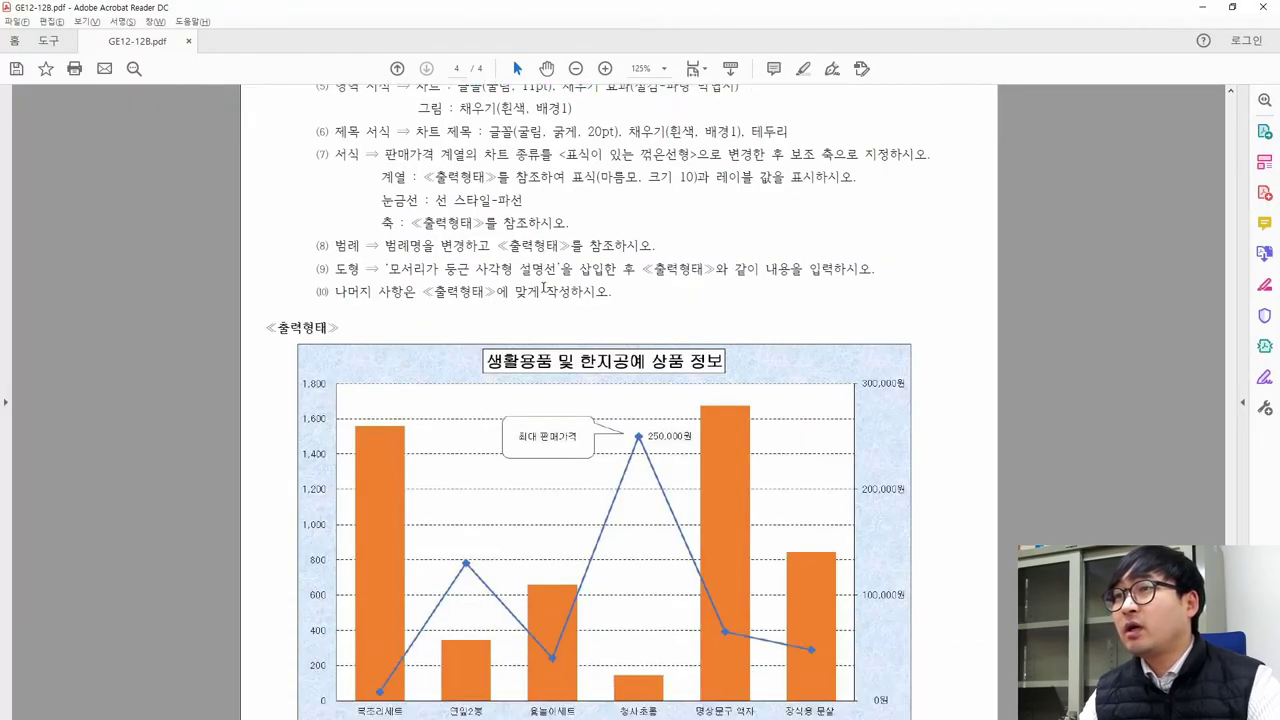
pyautogui.scroll(3, 544, 288)
pyautogui.scroll(-2, 800, 448)
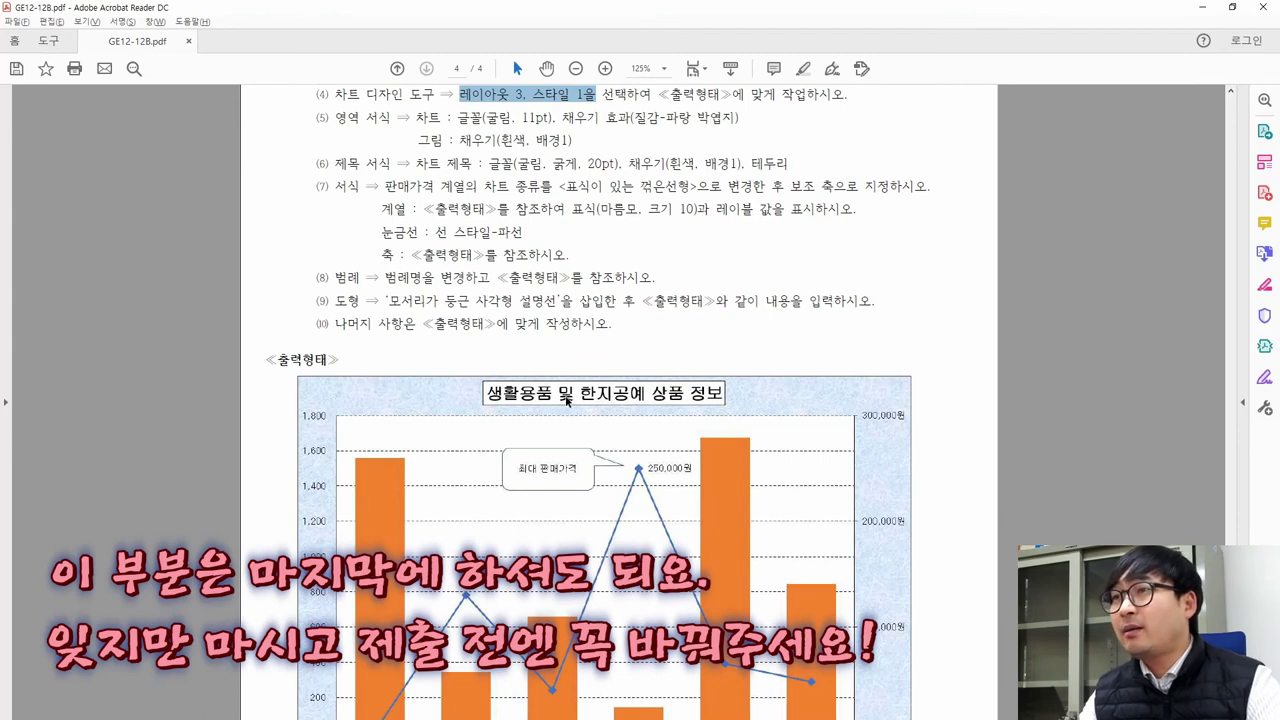
pyautogui.hotkey('alt', 'Tab')
pyautogui.hotkey('alt', 'Tab')
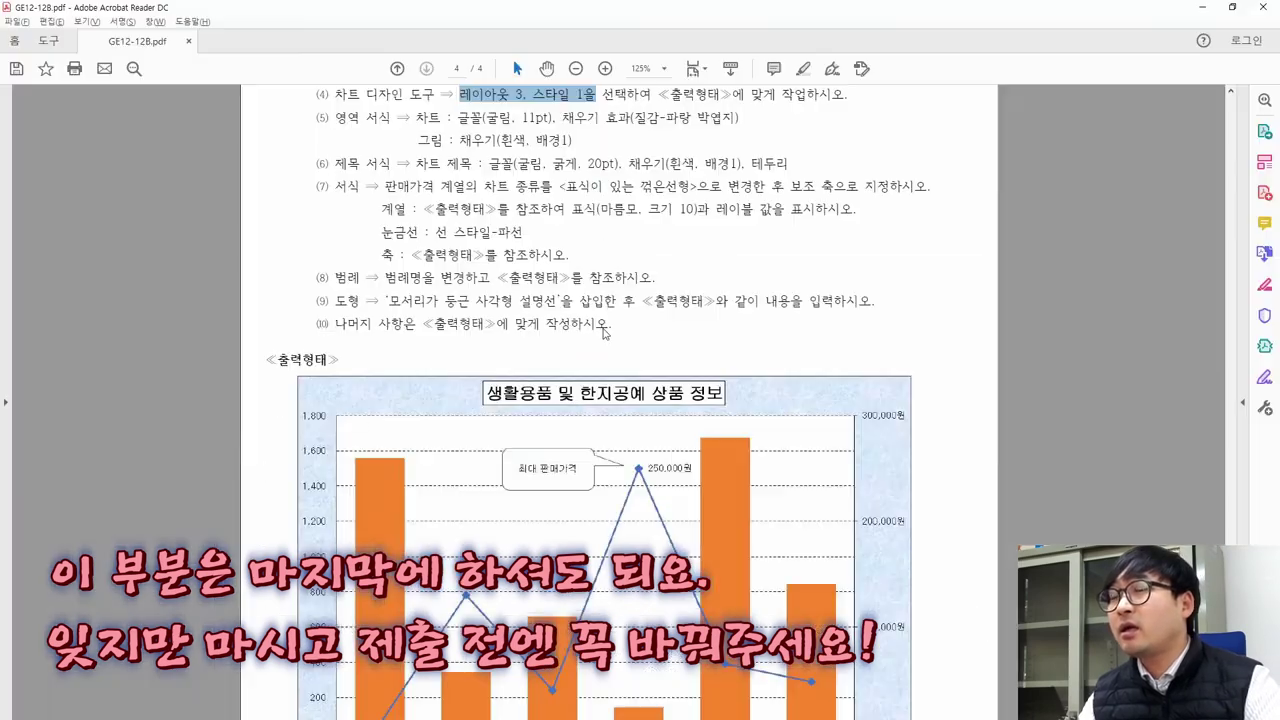
pyautogui.hotkey('alt', 'Tab')
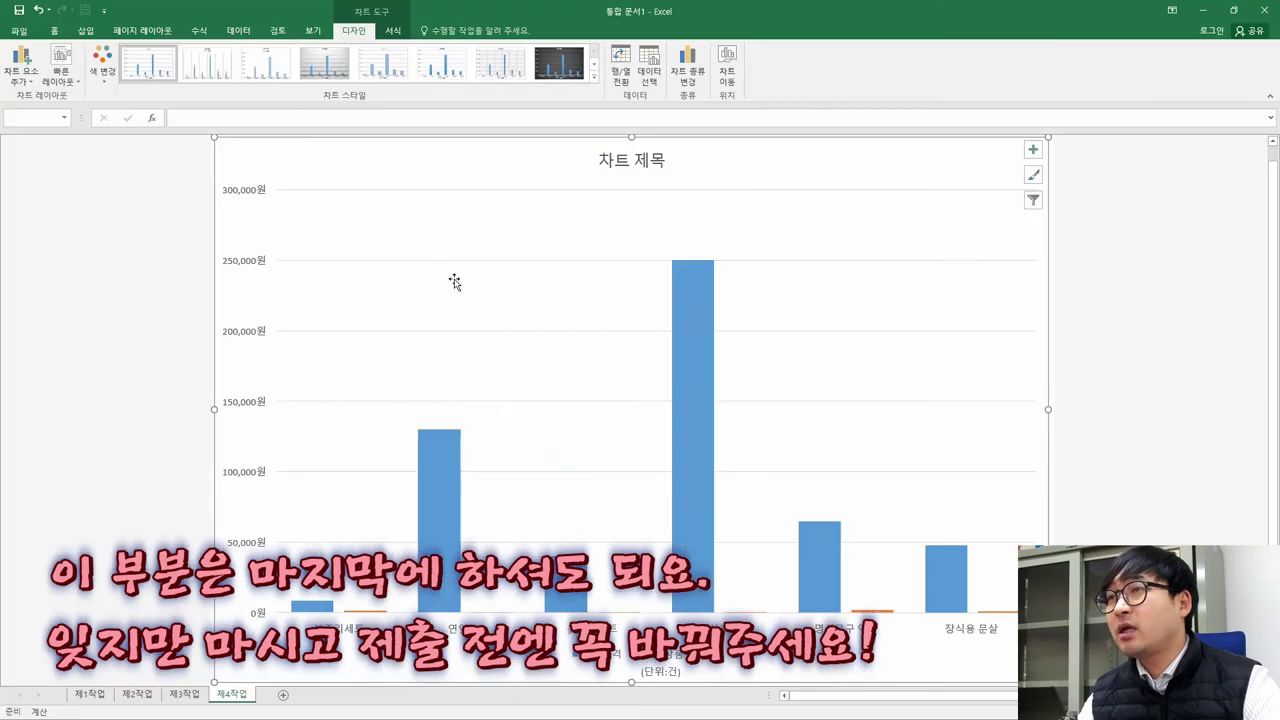
pyautogui.click(61, 35)
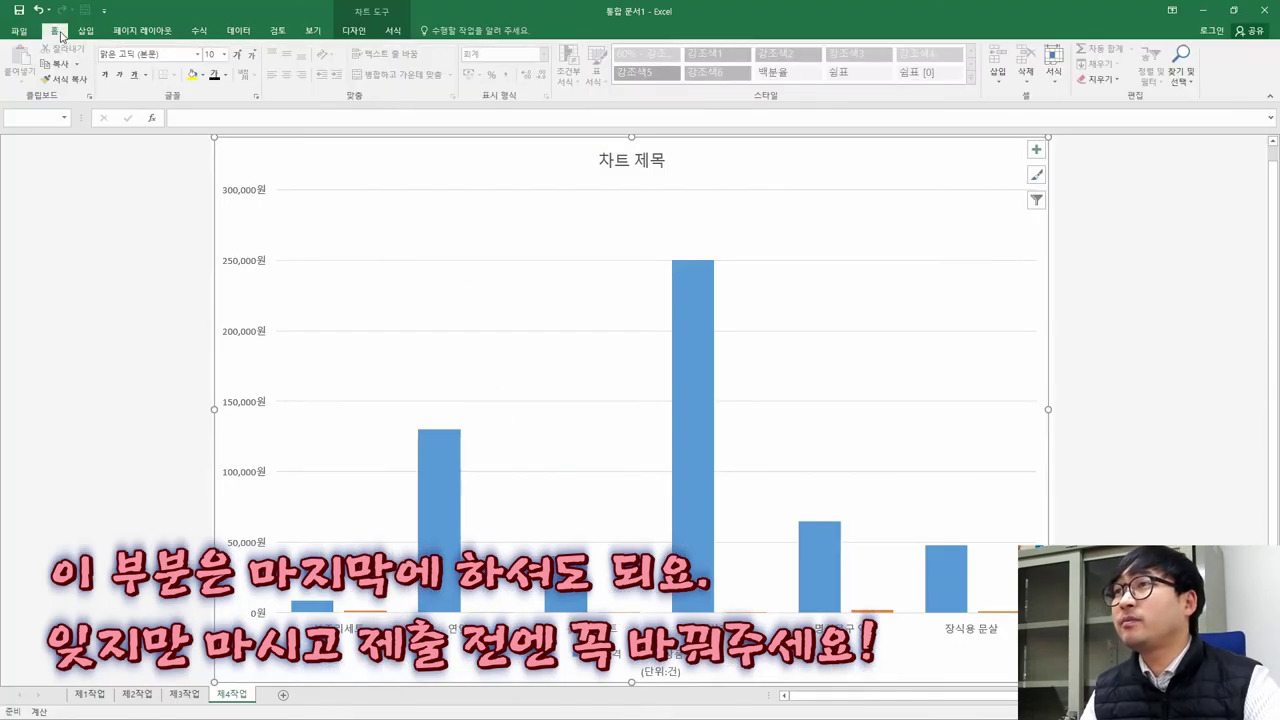
pyautogui.hotkey('alt', 'Tab')
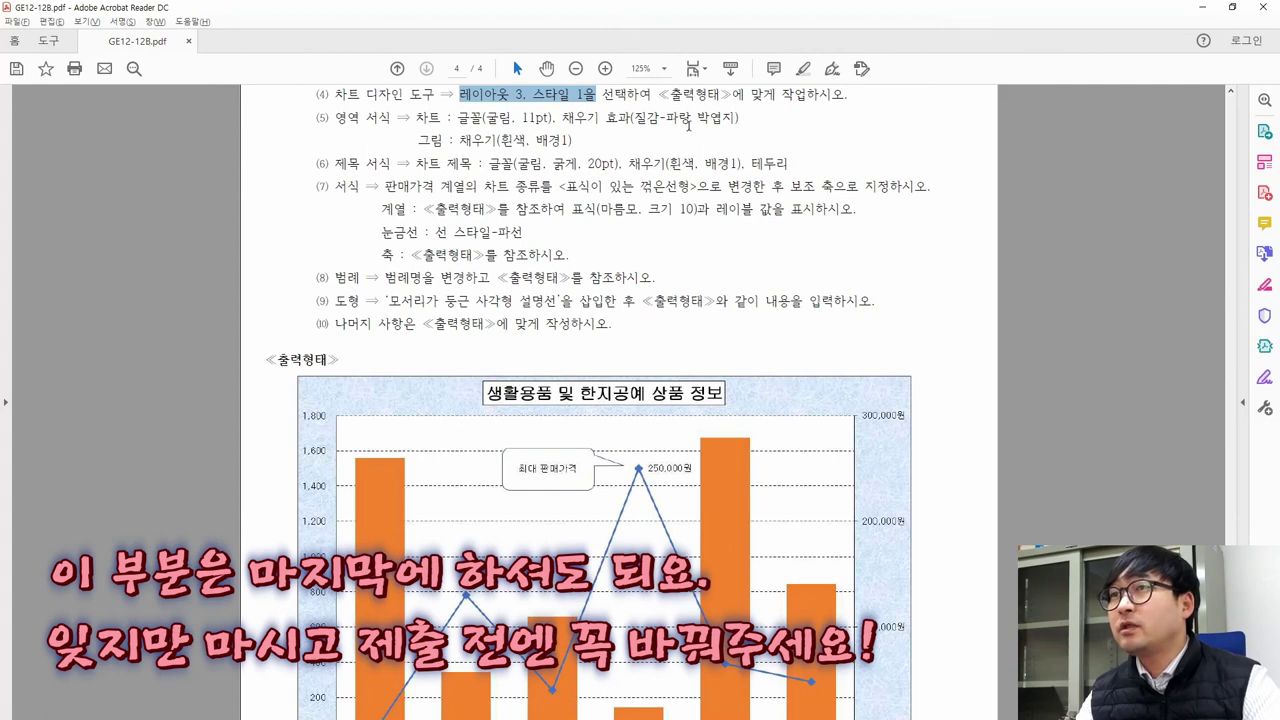
pyautogui.hotkey('alt', 'Tab')
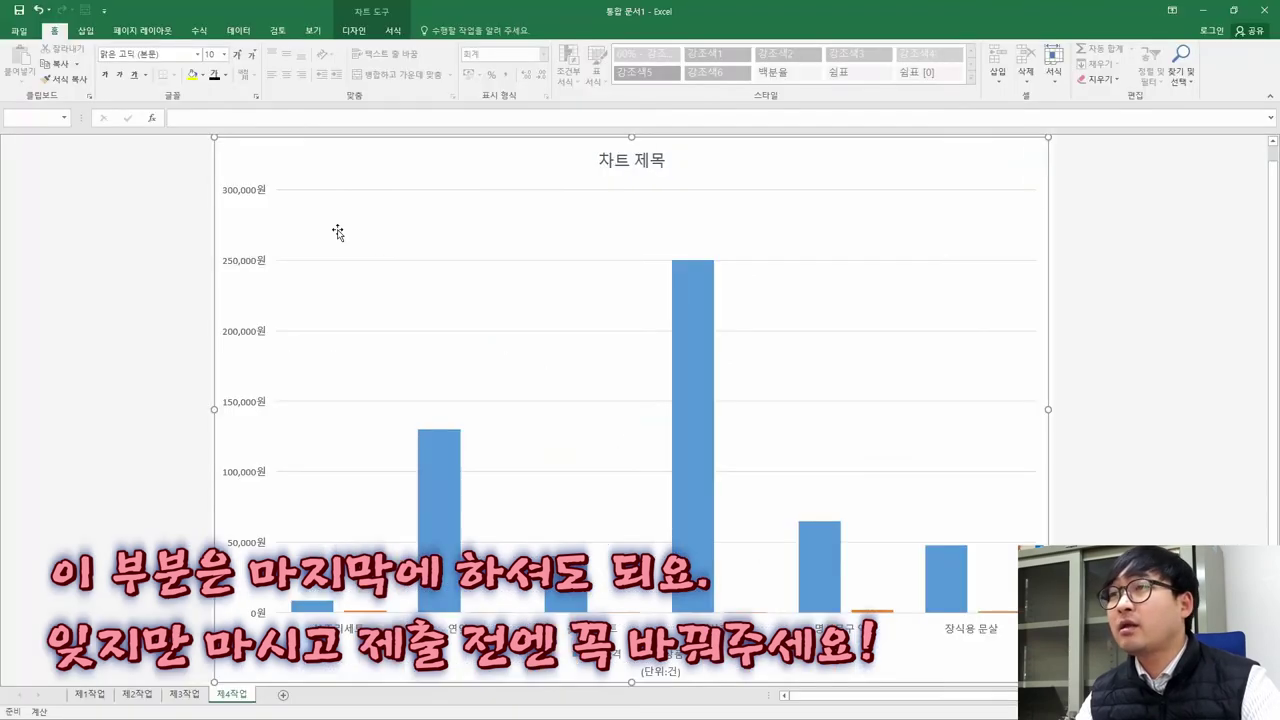
pyautogui.click(227, 76)
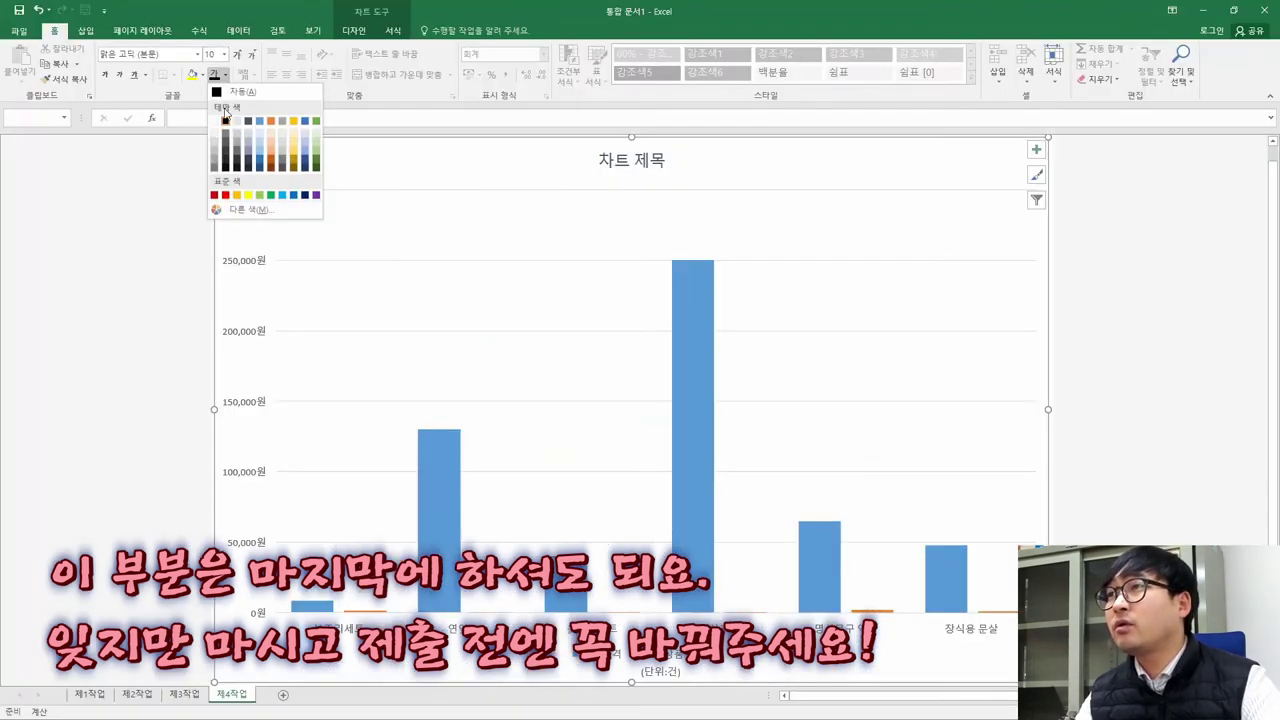
pyautogui.click(225, 118)
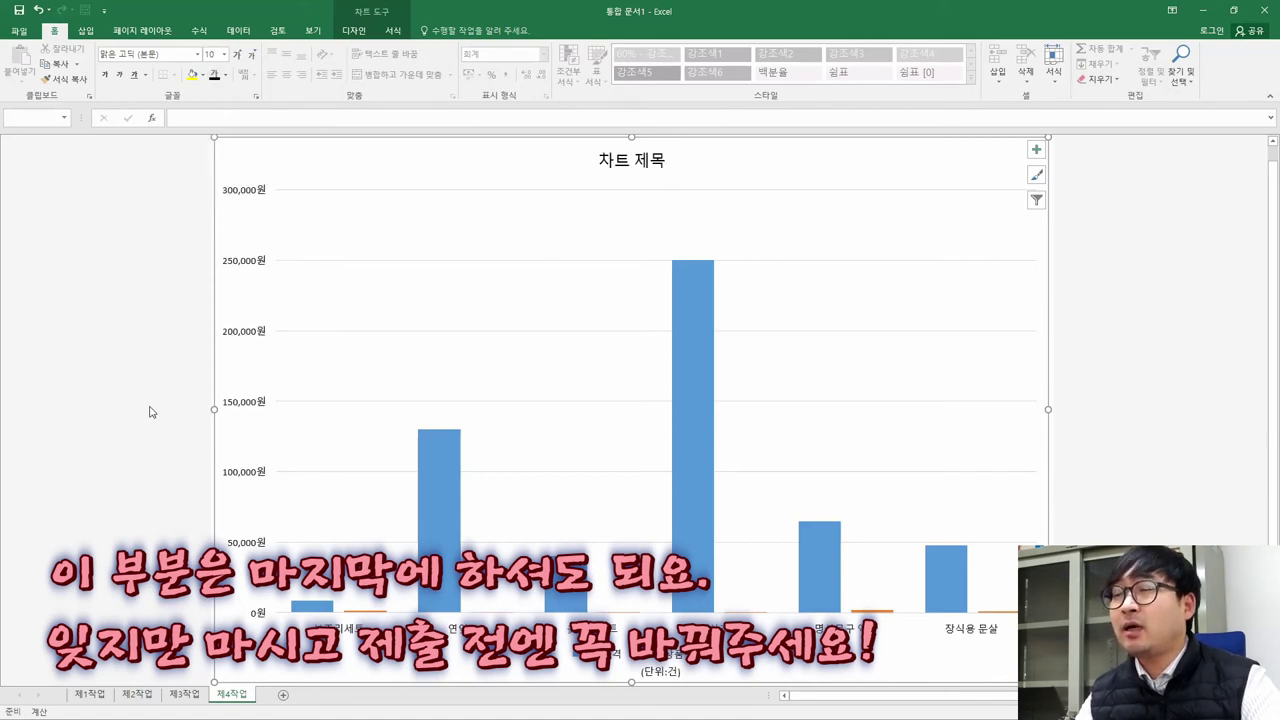
# Compare with the PDF sample and give the 제4작업 chart area a solid black border
pyautogui.hotkey('alt', 'Tab')
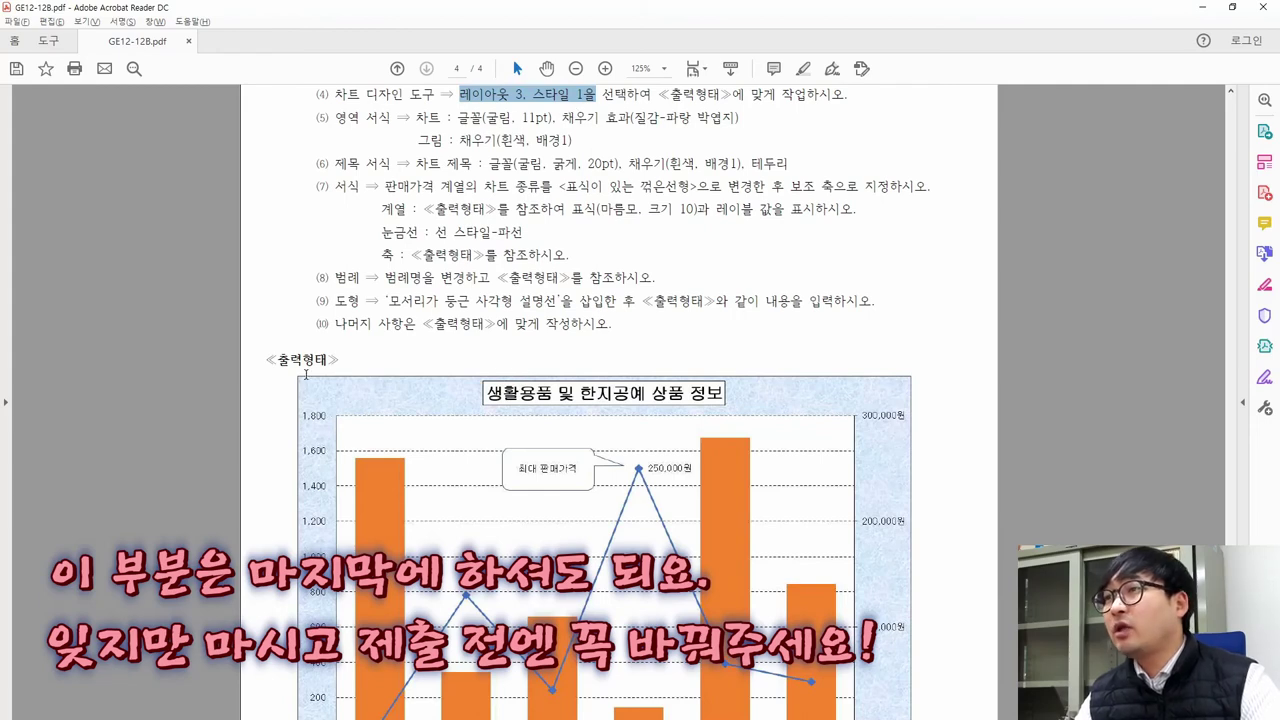
pyautogui.hotkey('alt', 'Tab')
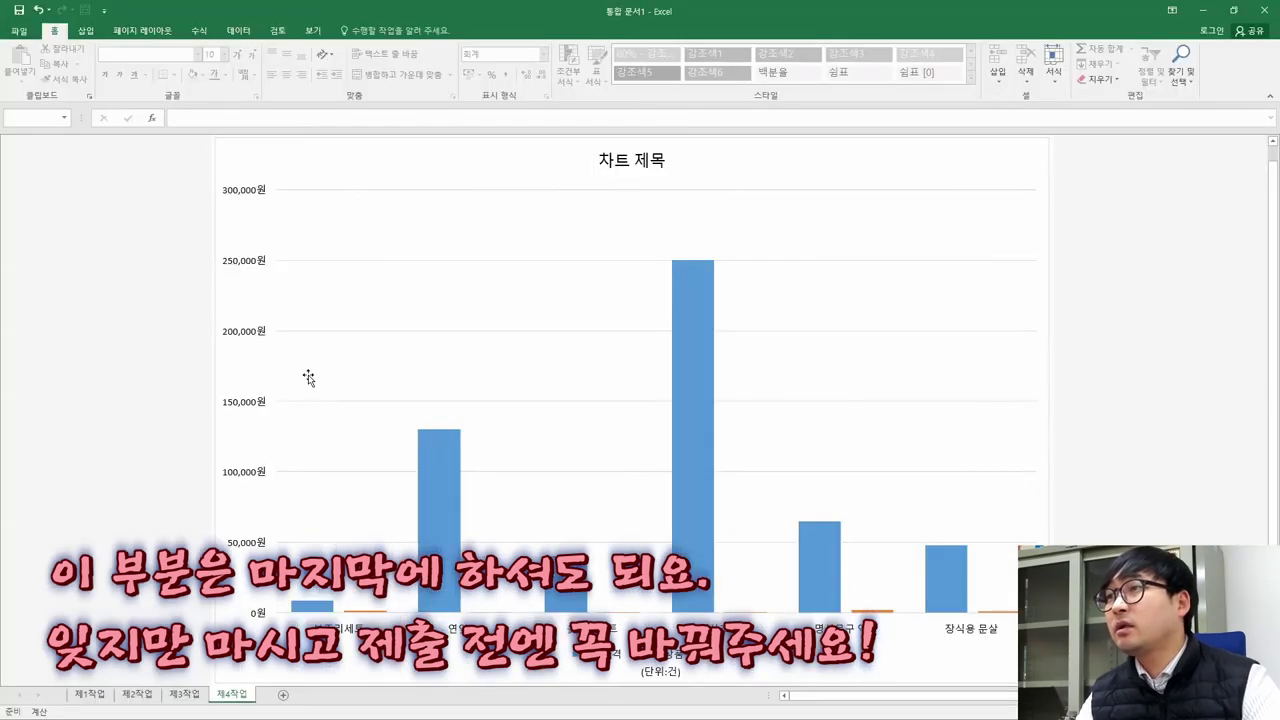
pyautogui.click(237, 157)
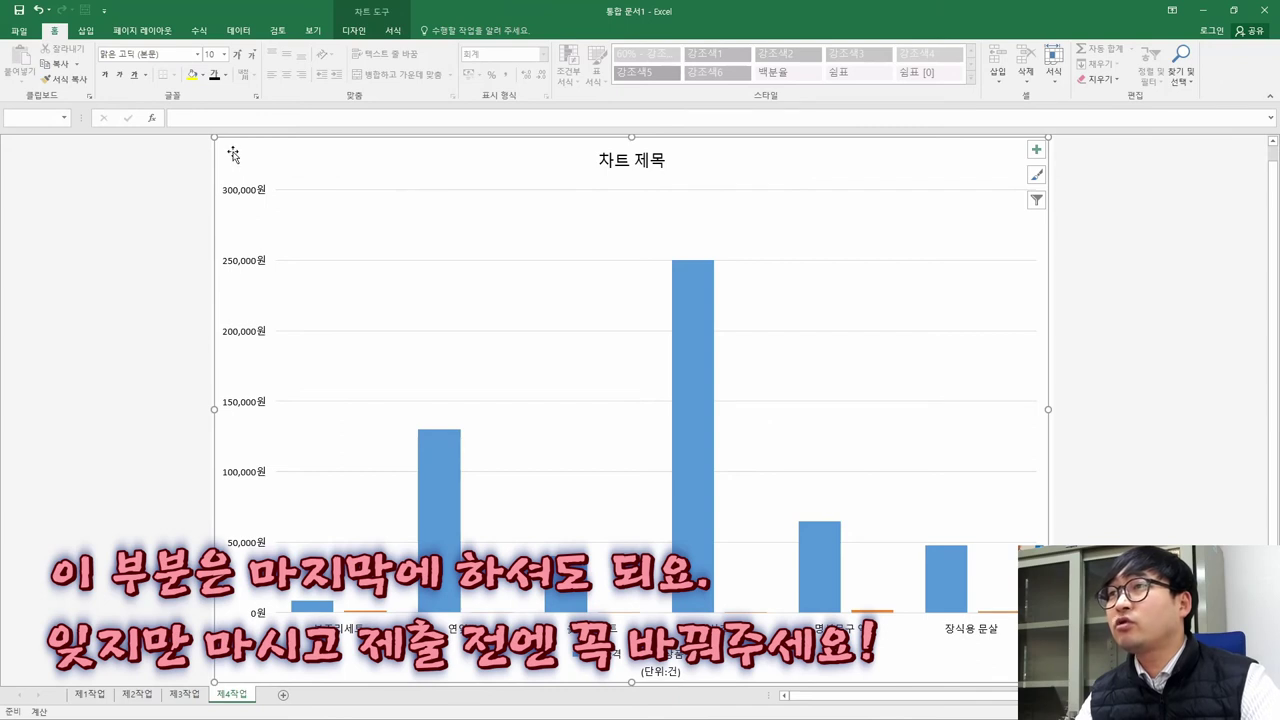
pyautogui.rightClick(228, 150)
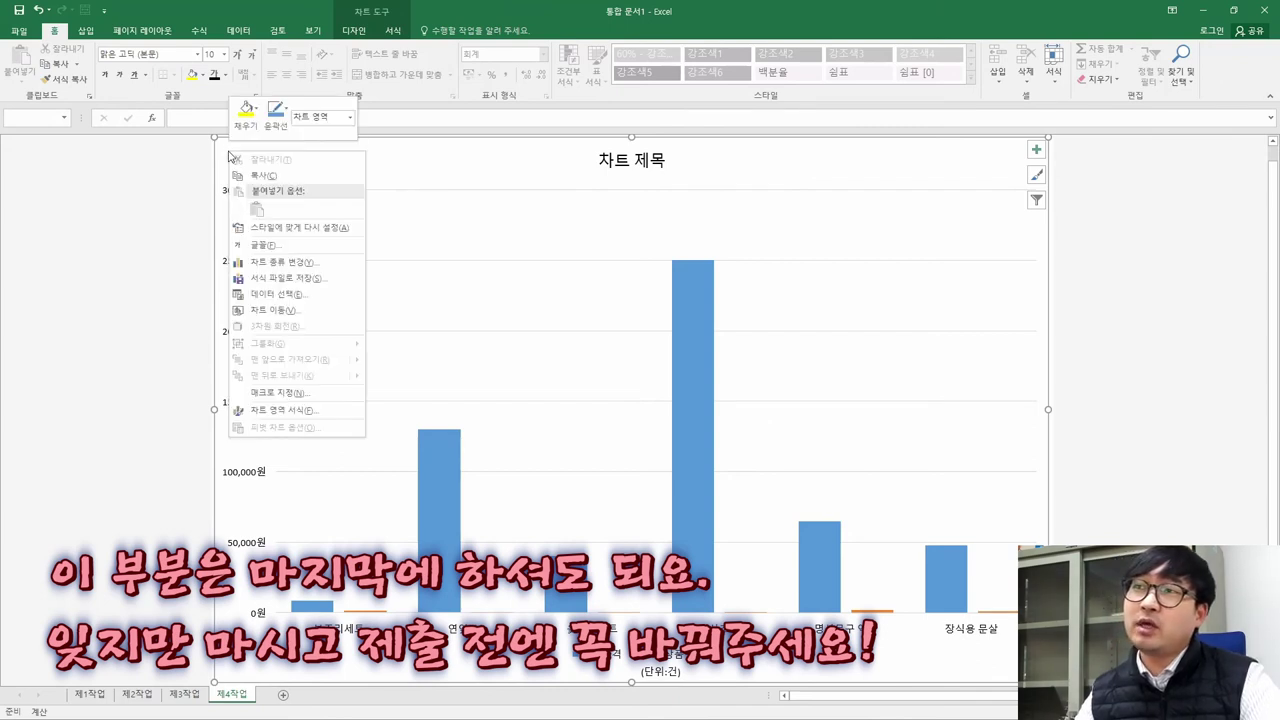
pyautogui.click(290, 410)
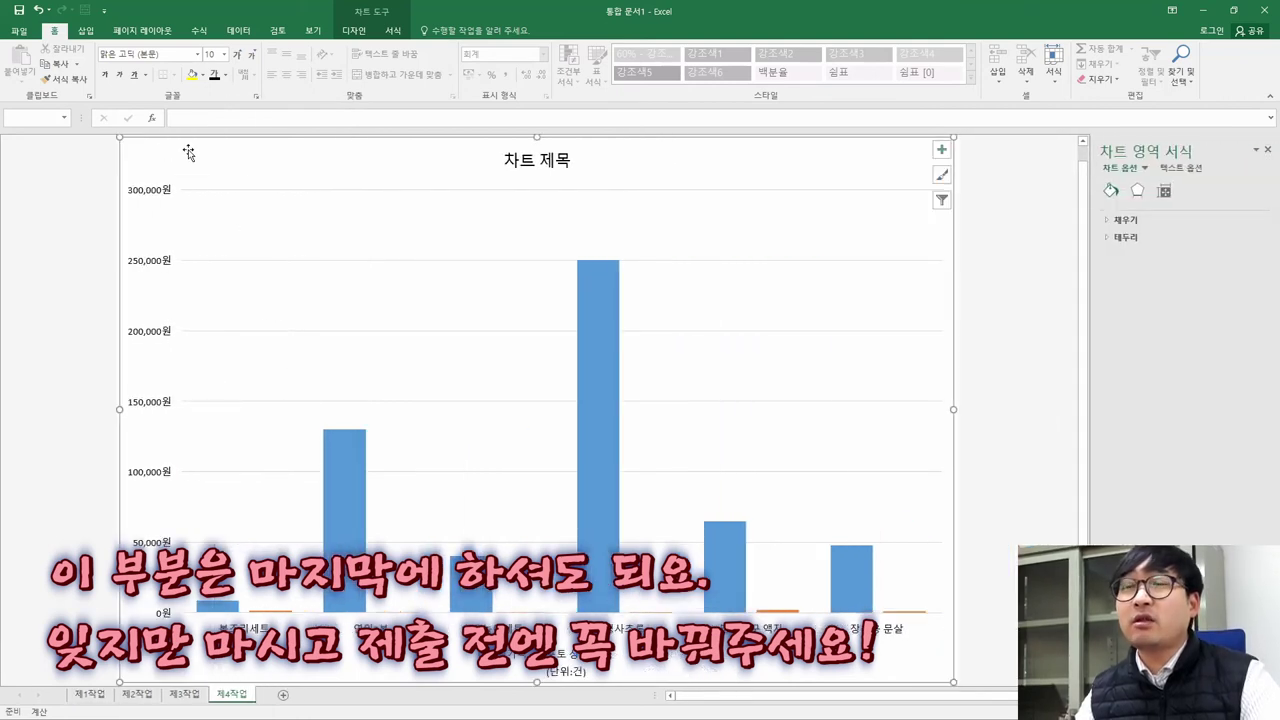
pyautogui.click(1116, 241)
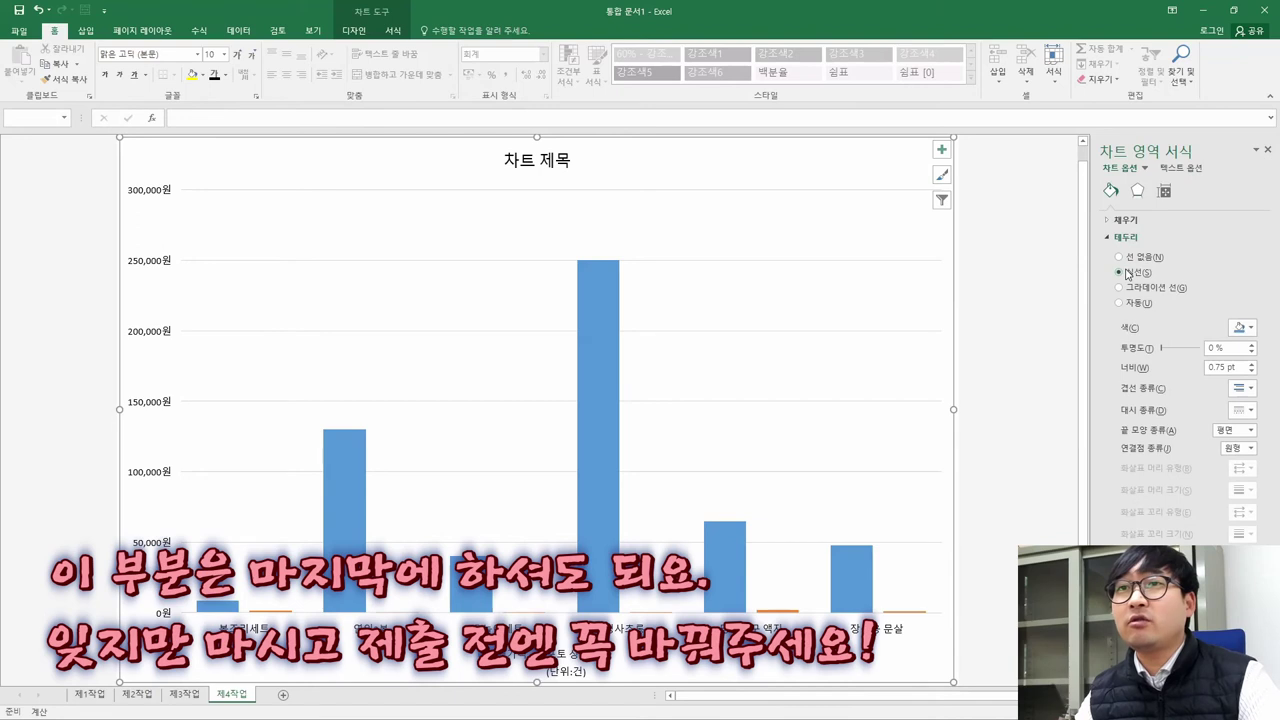
pyautogui.click(1240, 327)
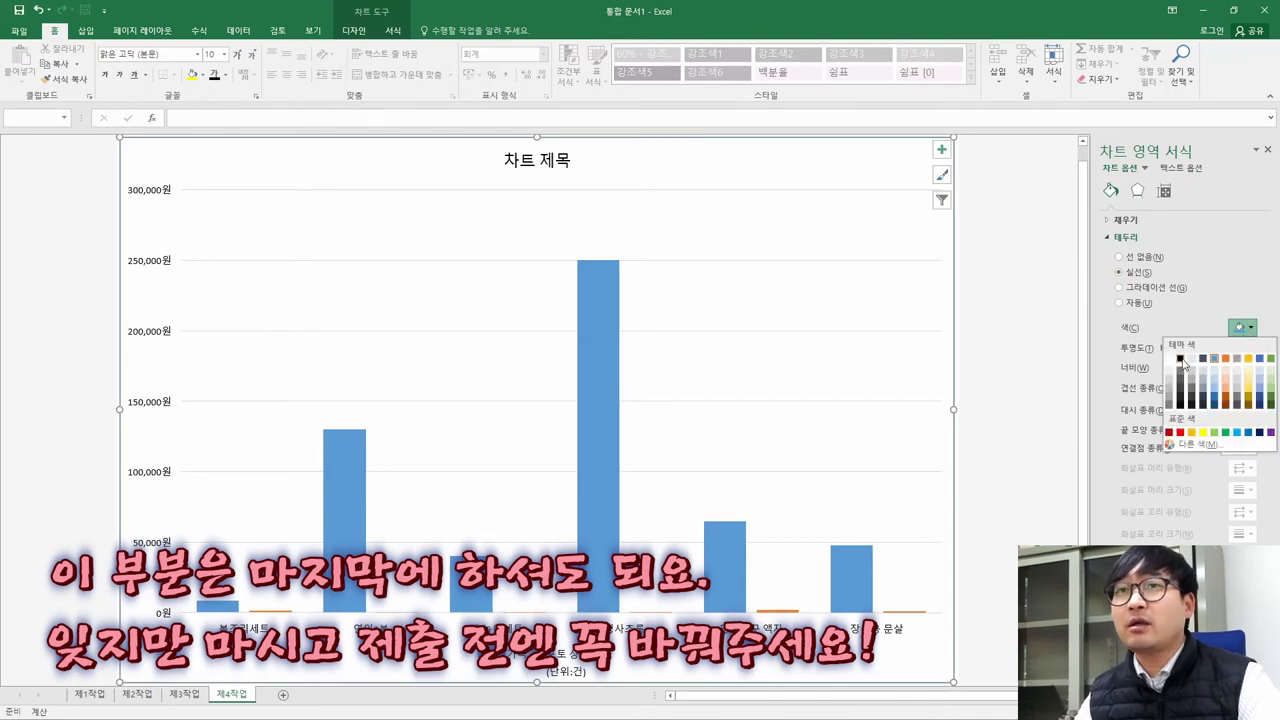
pyautogui.click(1181, 359)
pyautogui.click(1041, 337)
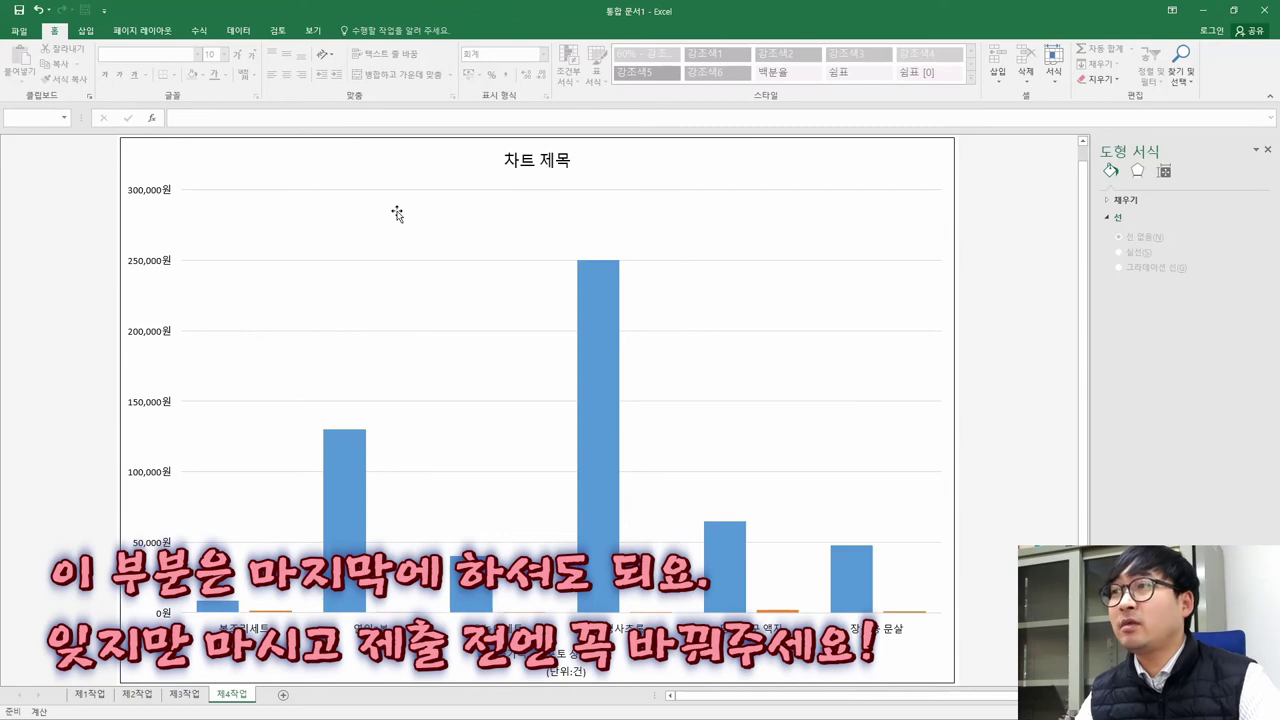
# Compare the chart with the PDF sample and read the chart font requirement in condition 5 (영역 서식)
pyautogui.hotkey('alt', 'Tab')
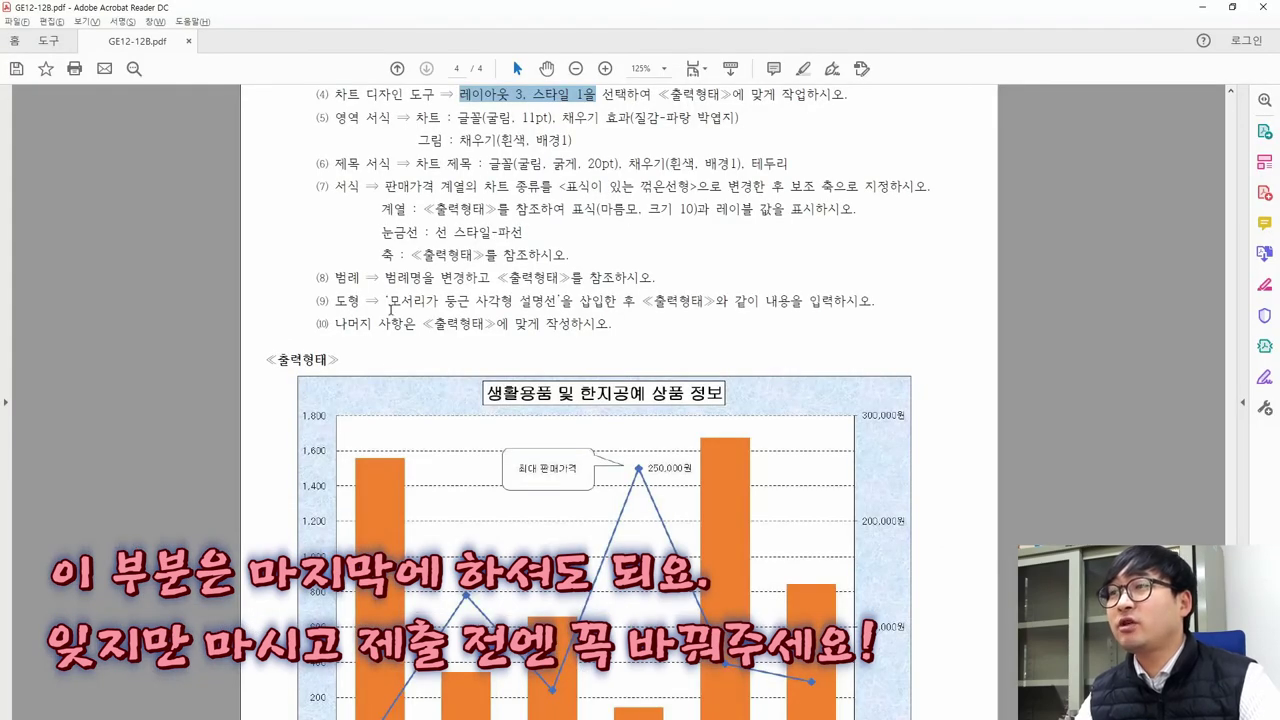
pyautogui.hotkey('alt', 'Tab')
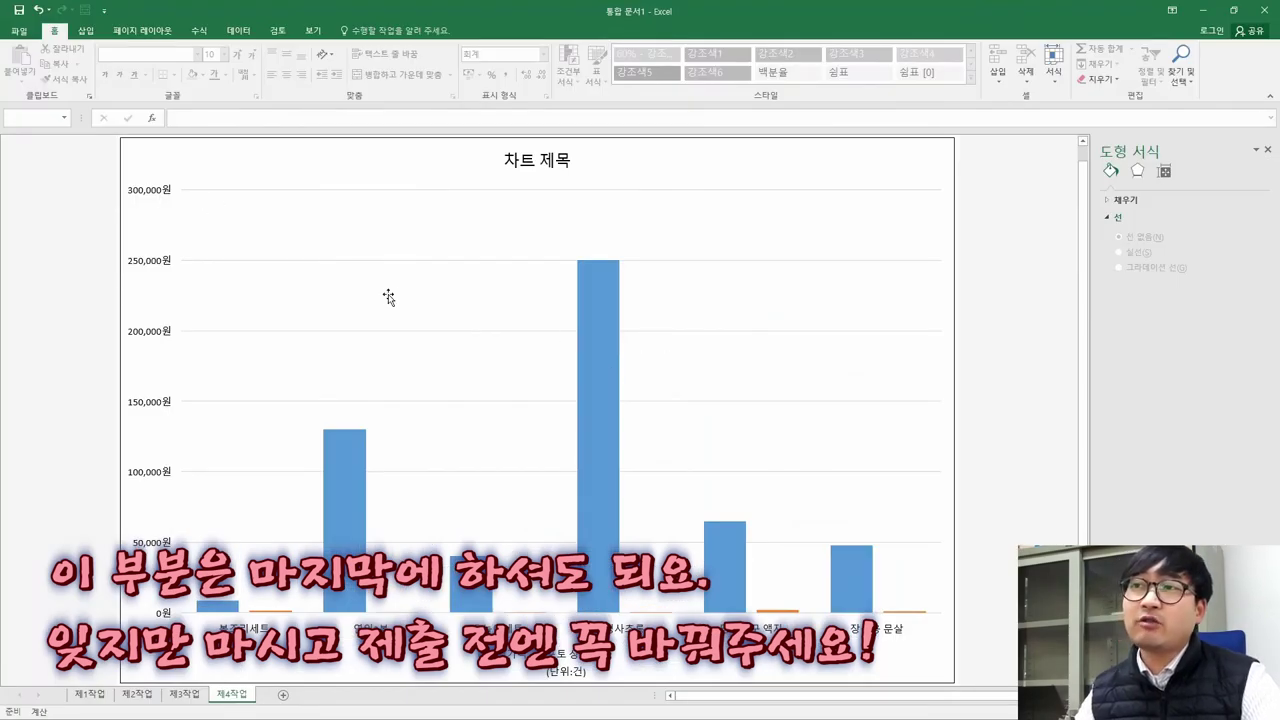
pyautogui.hotkey('alt', 'Tab')
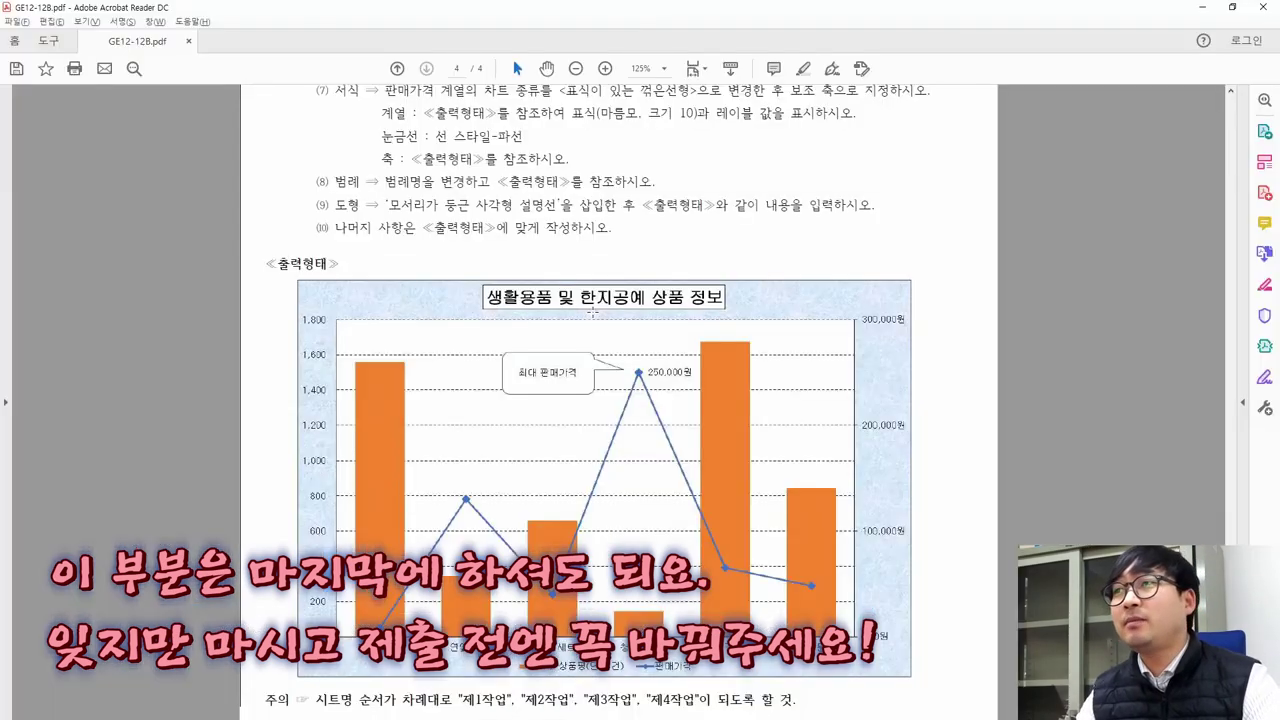
pyautogui.moveTo(337, 150); pyautogui.dragTo(554, 152)
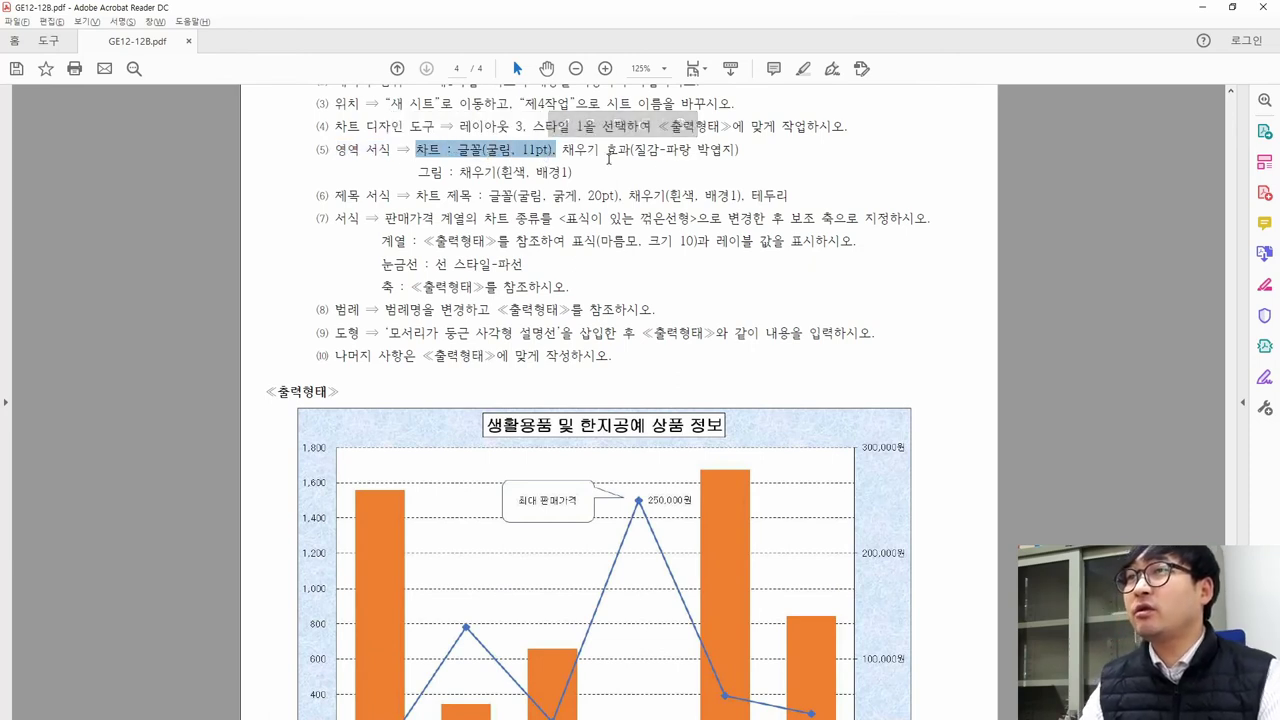
pyautogui.click(418, 155)
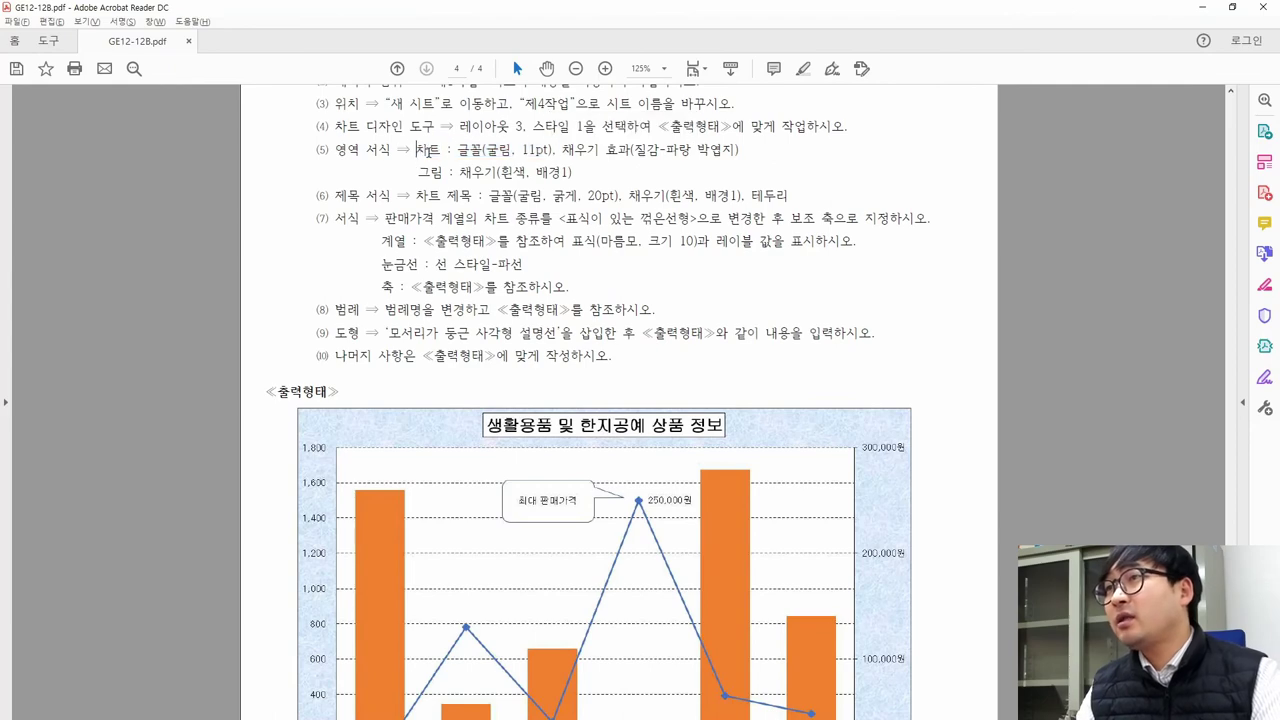
pyautogui.doubleClick(419, 149)
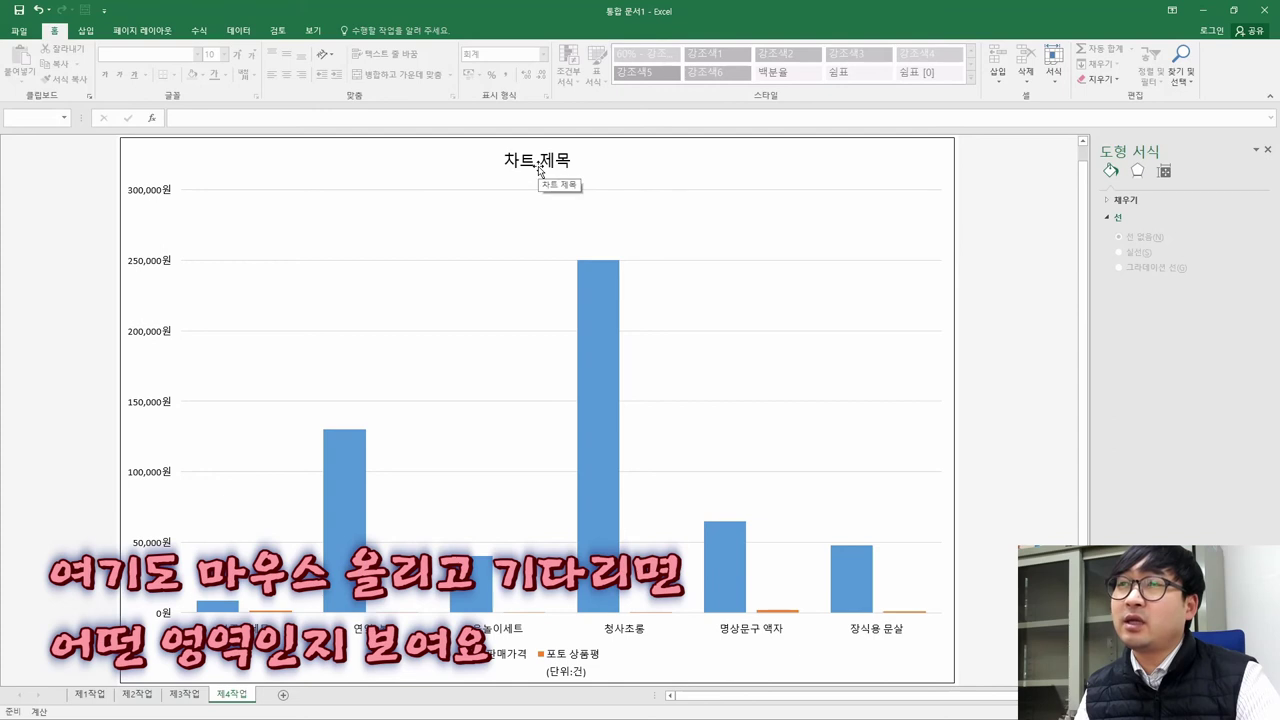
# Set the font of the whole chart area to 굴림 at 11 pt
pyautogui.click(705, 163)
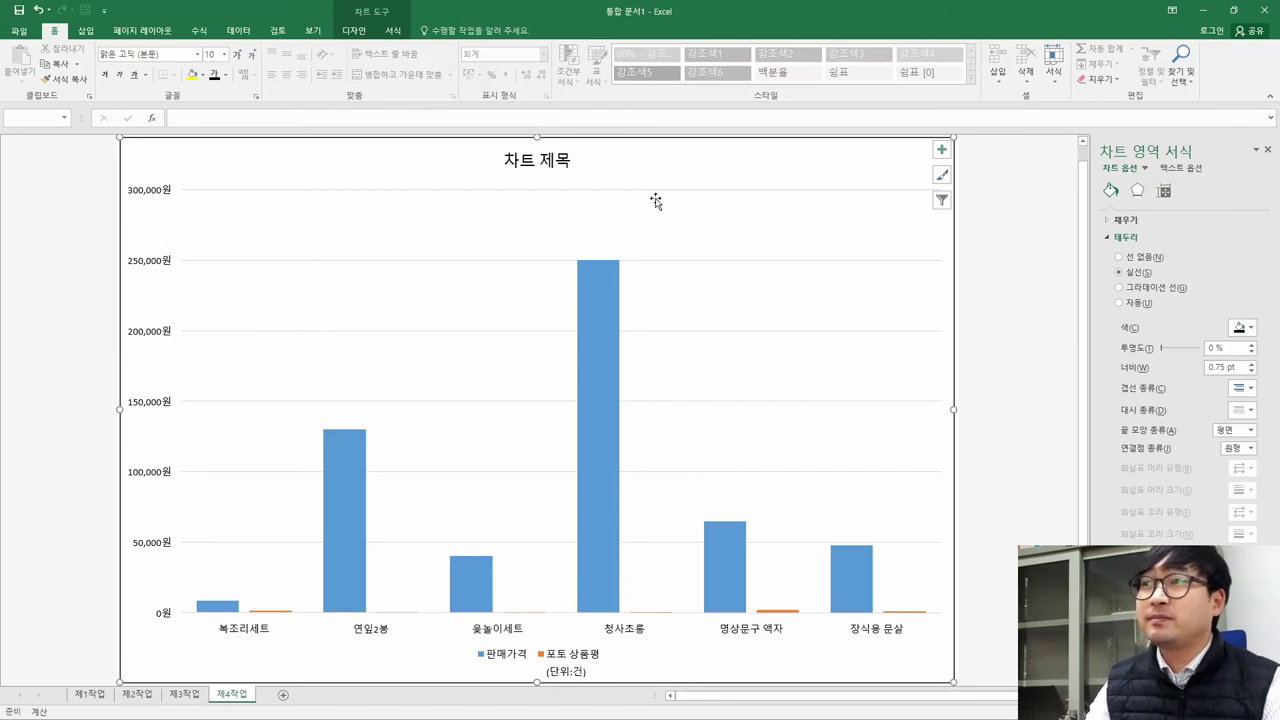
pyautogui.hotkey('alt', 'Tab')
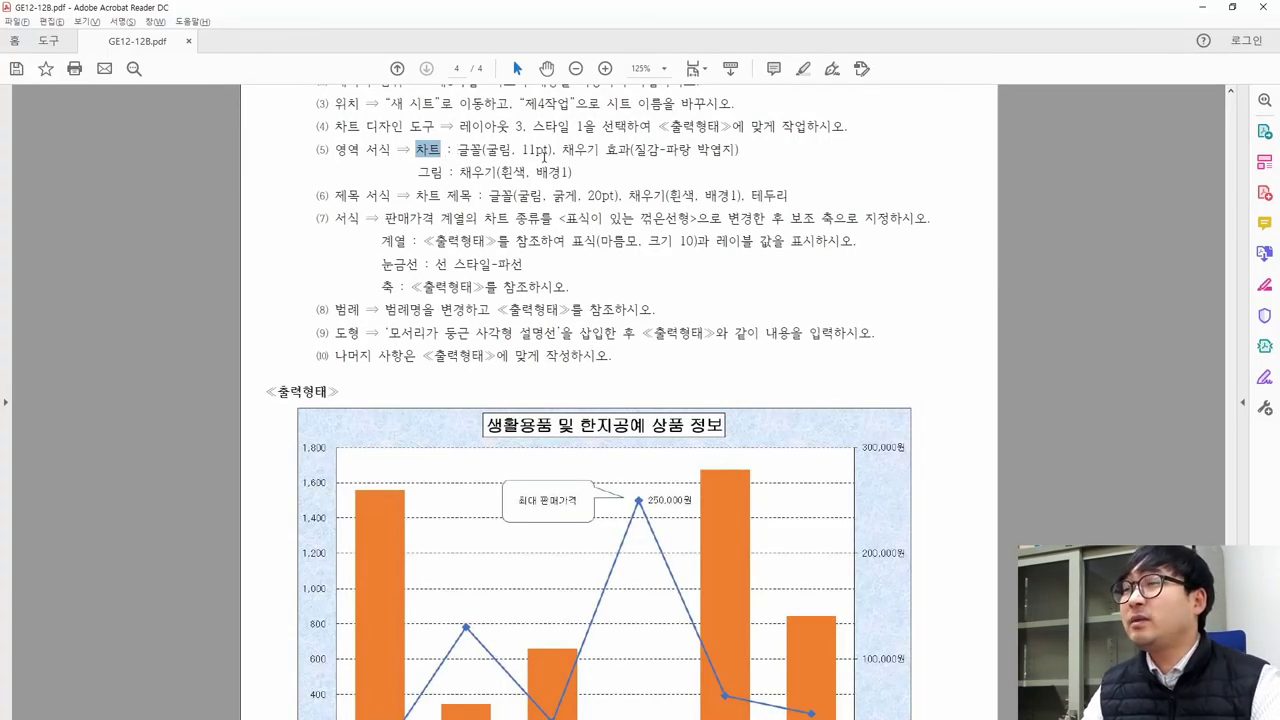
pyautogui.hotkey('alt', 'Tab')
pyautogui.click(158, 56)
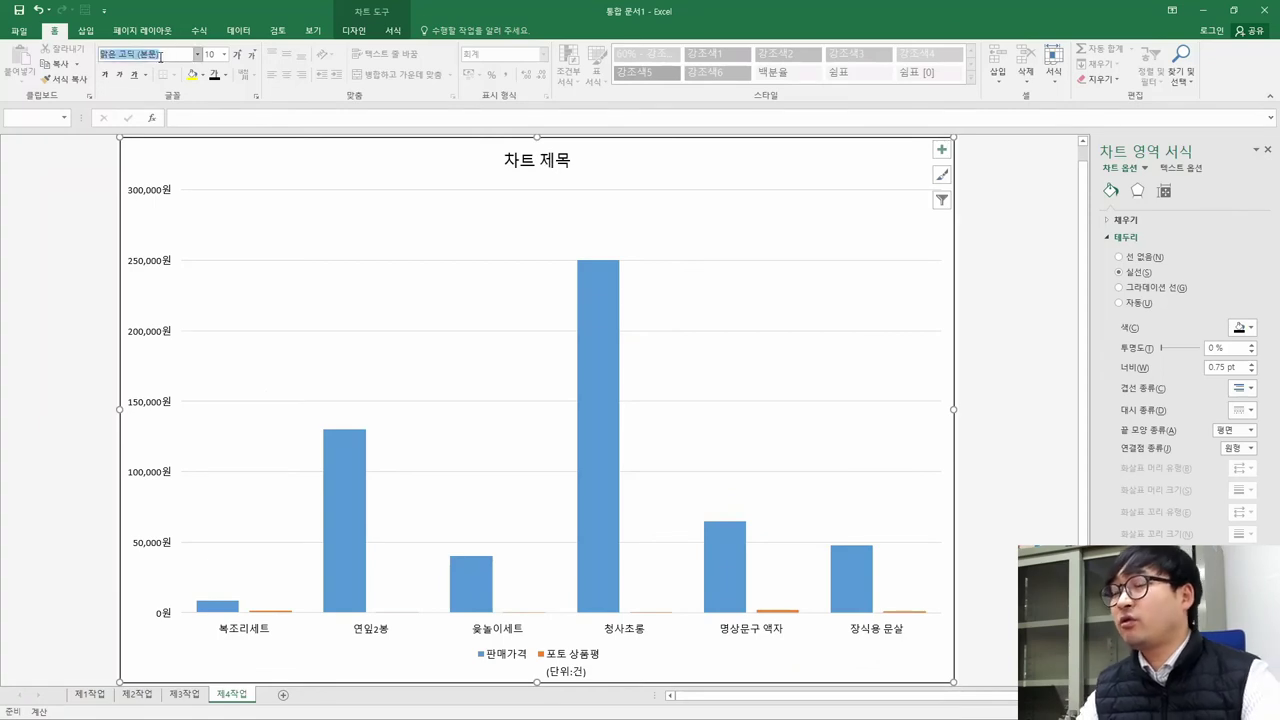
pyautogui.write('ㅎ')
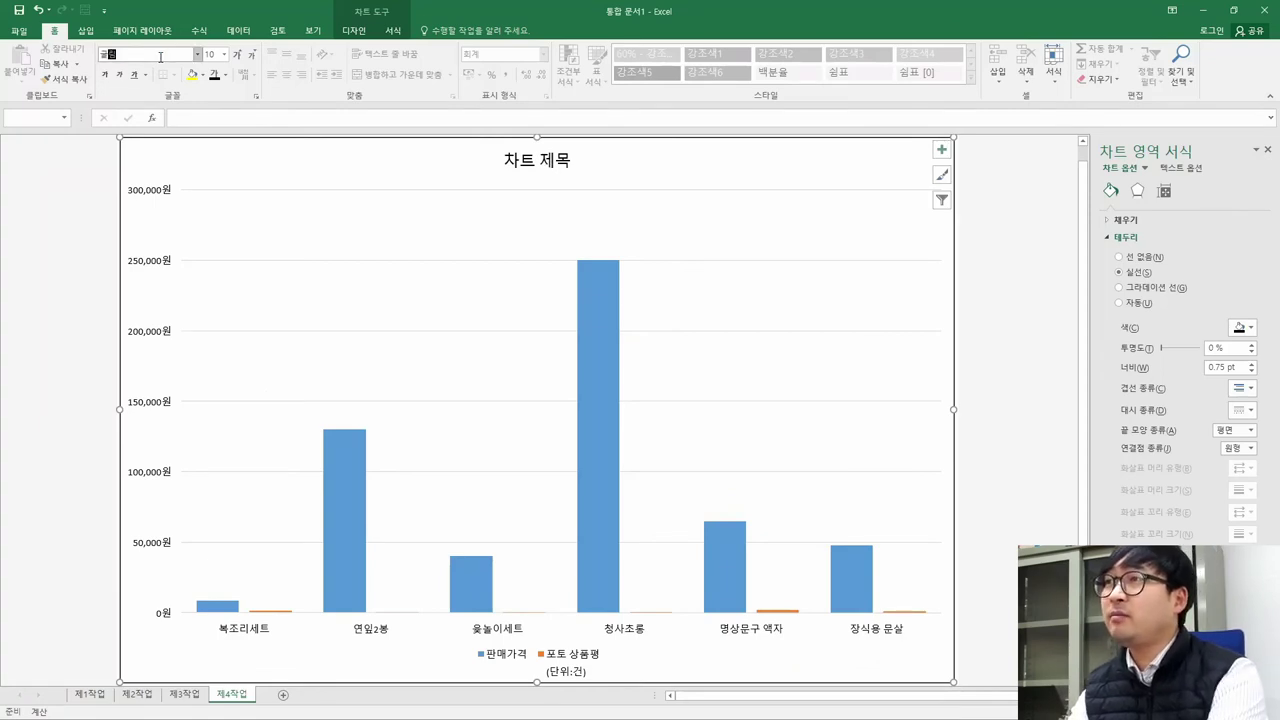
pyautogui.press('Return')
pyautogui.click(211, 55)
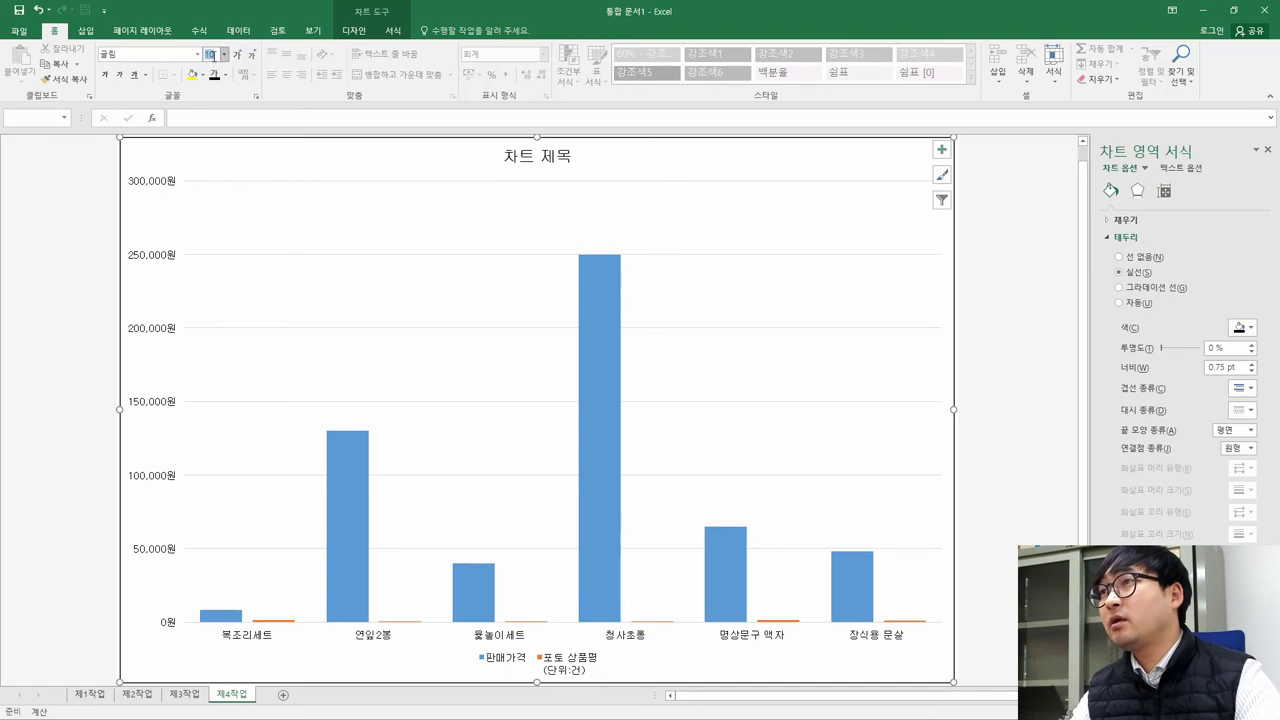
pyautogui.write('12')
pyautogui.press('Return')
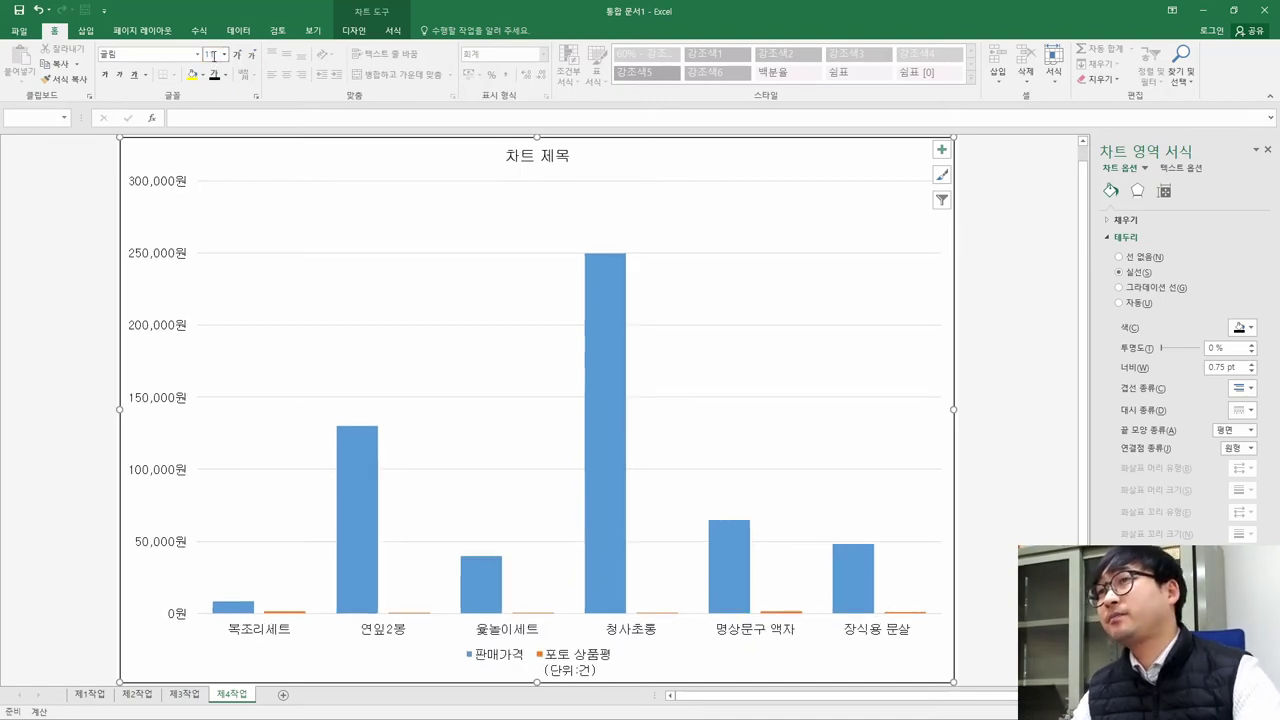
# Check the fill requirement in condition 5 of the PDF and fill the 제4작업 chart area with the 파랑 박엽지 texture
pyautogui.hotkey('alt', 'Tab')
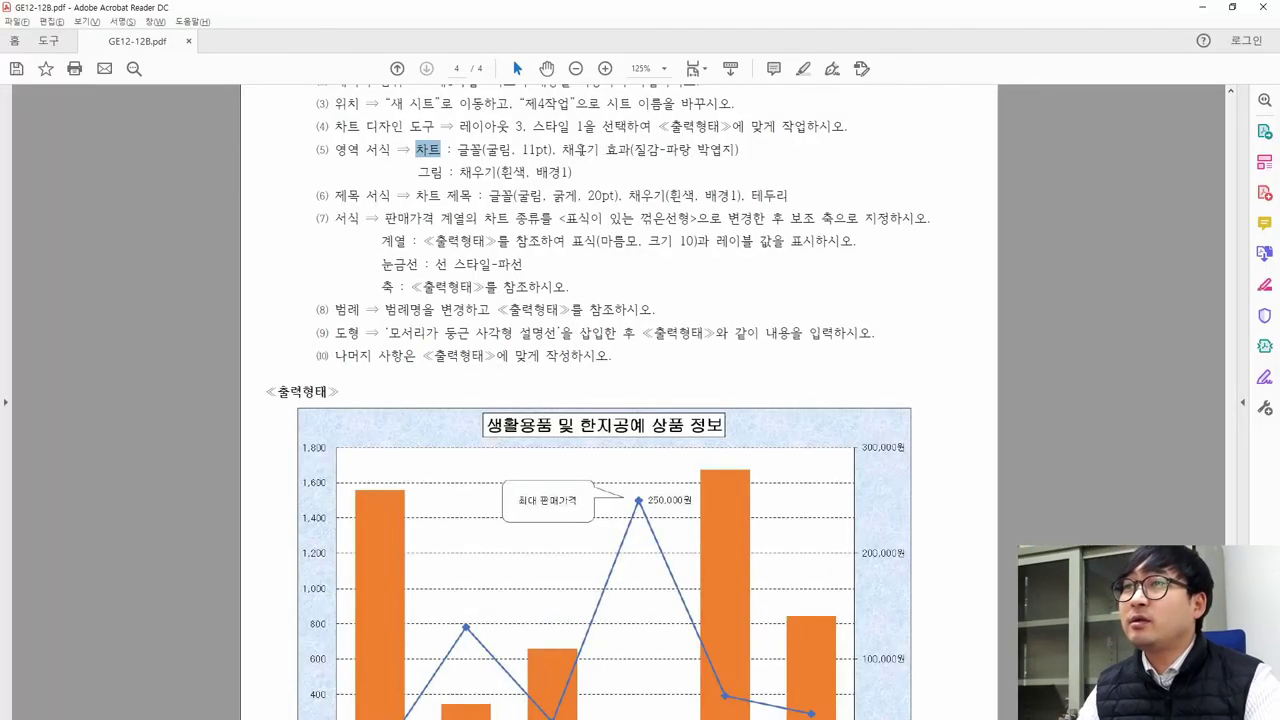
pyautogui.moveTo(459, 150); pyautogui.dragTo(722, 155)
pyautogui.hotkey('alt', 'Tab')
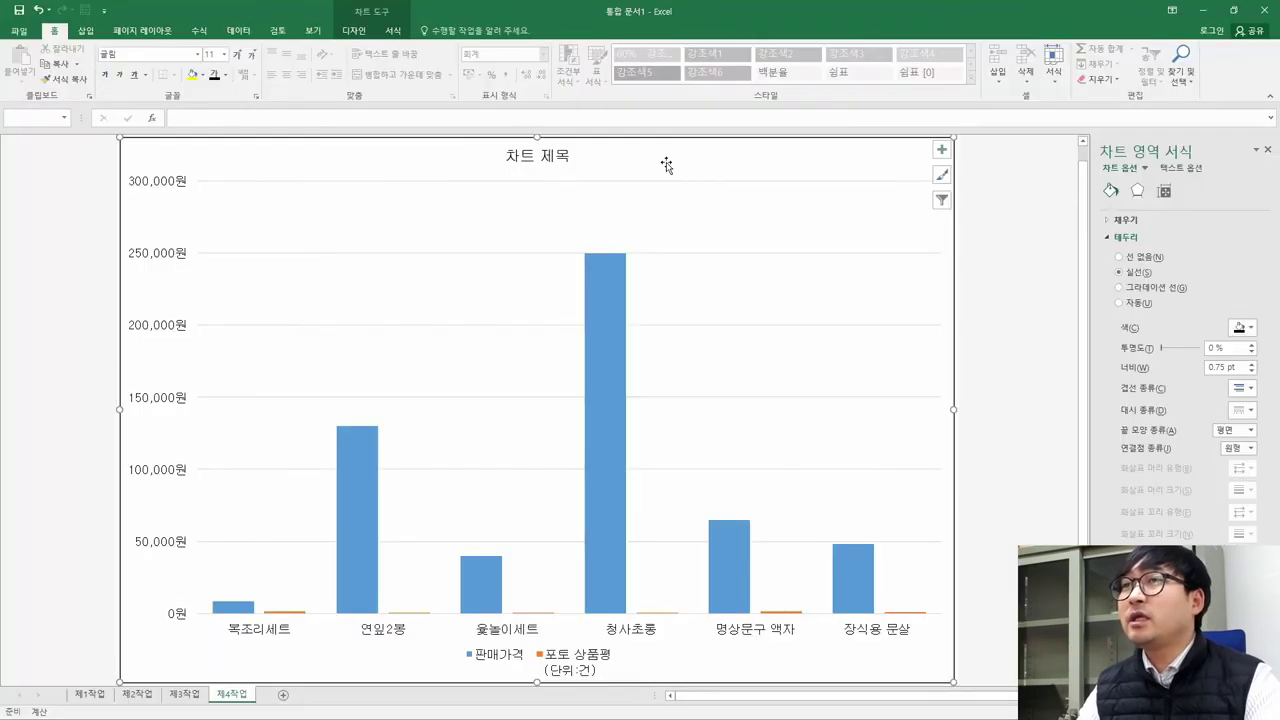
pyautogui.click(1126, 220)
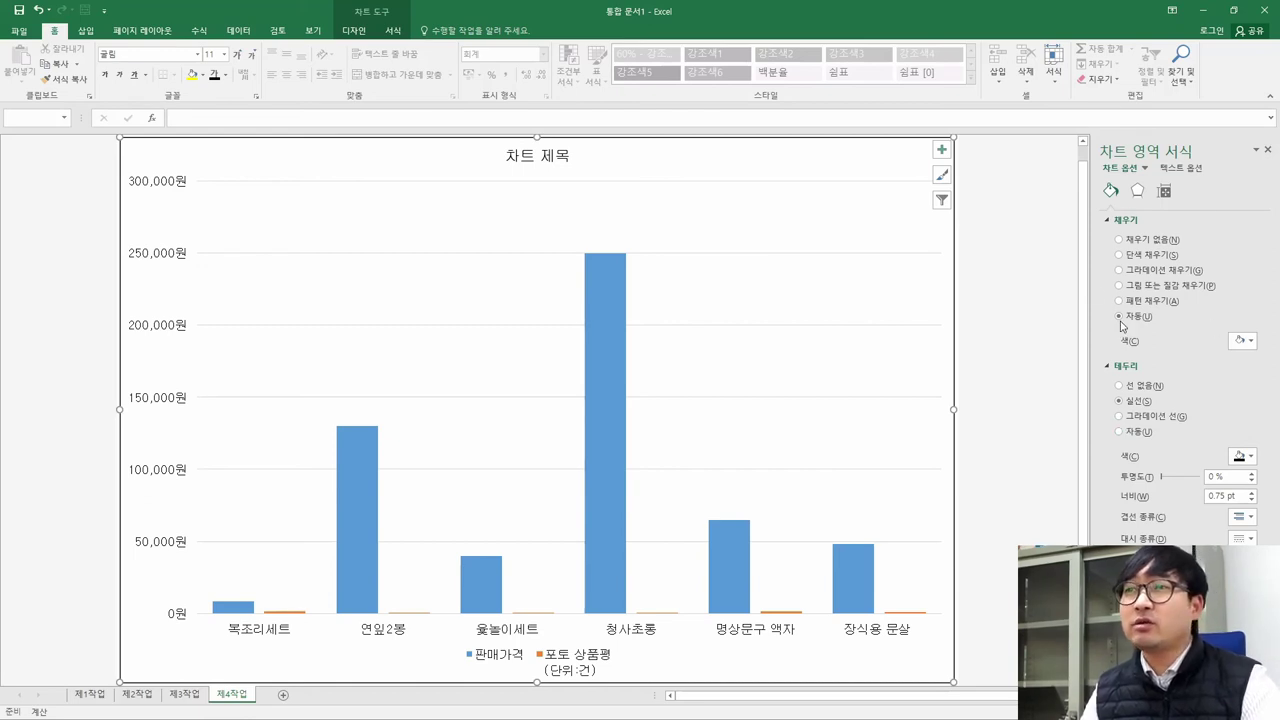
pyautogui.click(1175, 287)
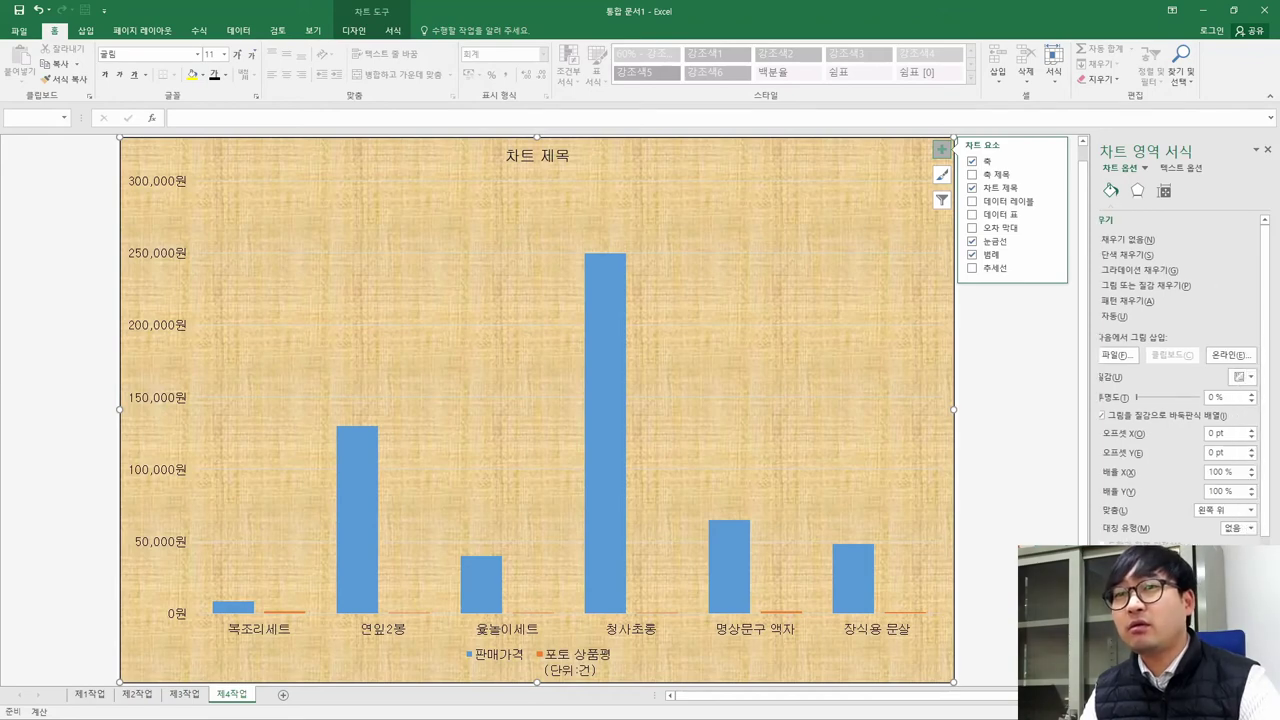
pyautogui.moveTo(1090, 472); pyautogui.dragTo(1071, 476)
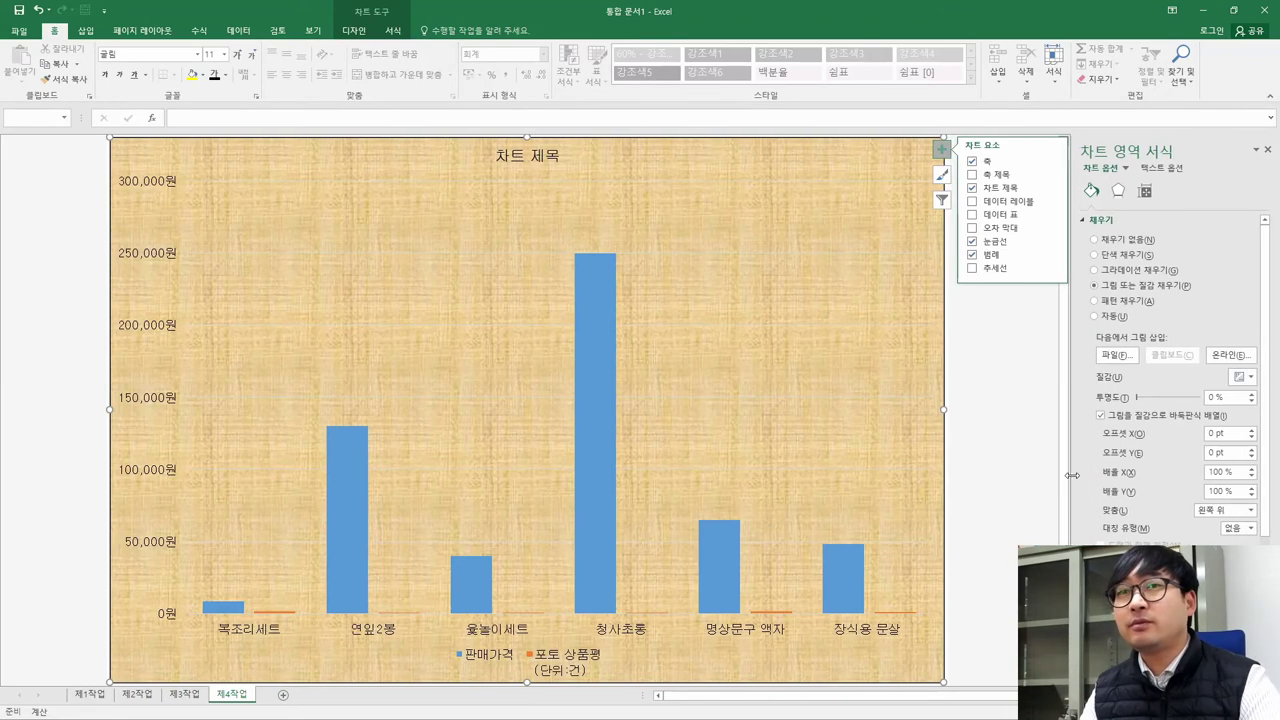
pyautogui.click(1246, 379)
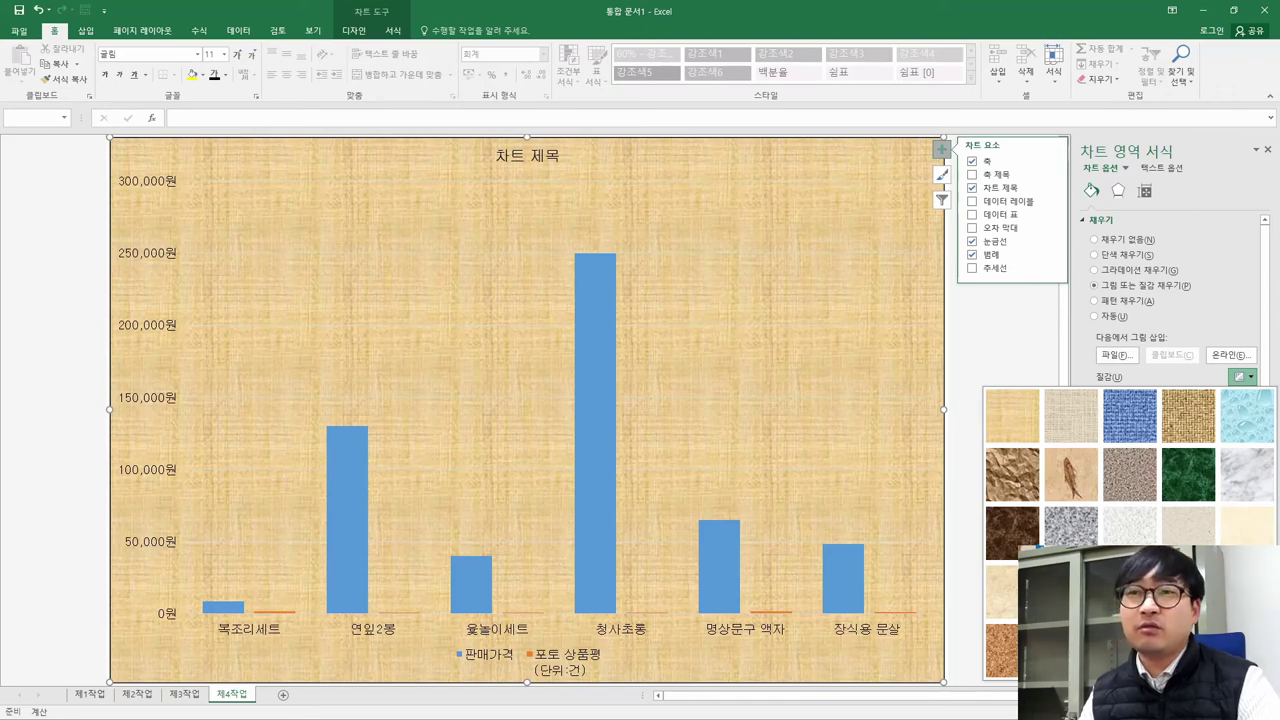
pyautogui.click(1071, 590)
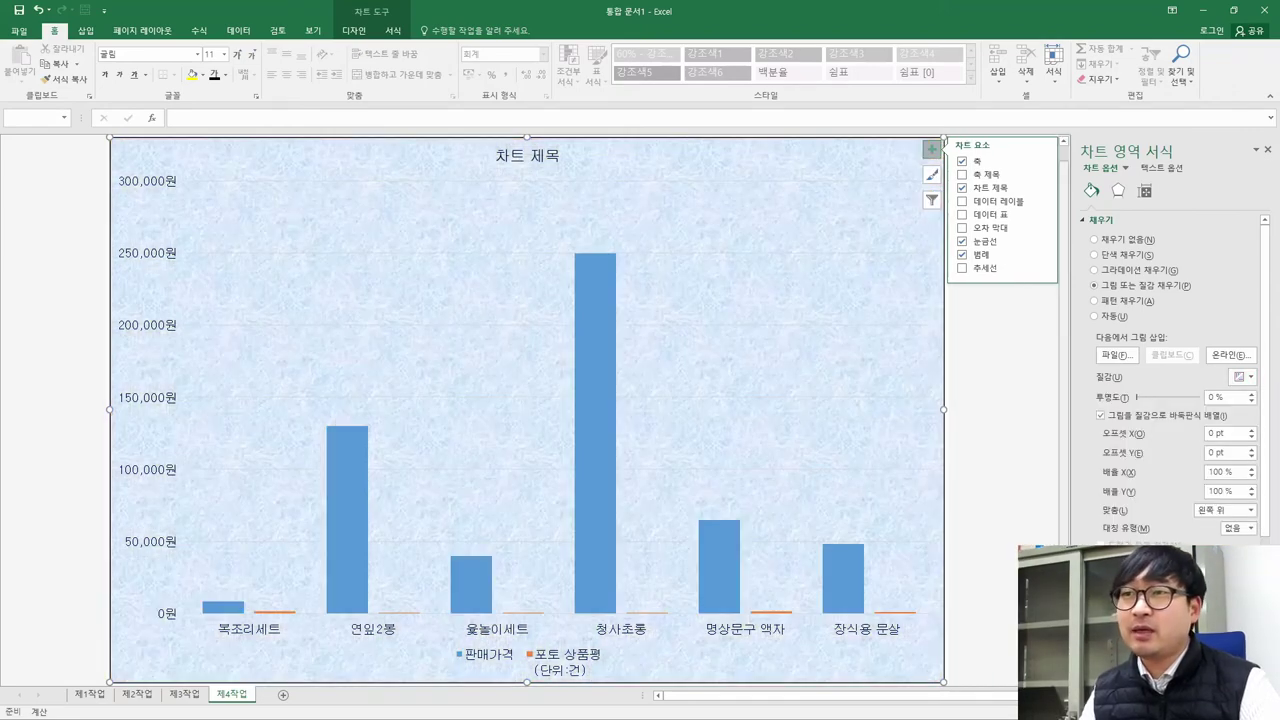
# Read the 그림 fill requirement in condition 5 and give the chart's plot area a solid 흰색, 배경 1 fill
pyautogui.hotkey('alt', 'Tab')
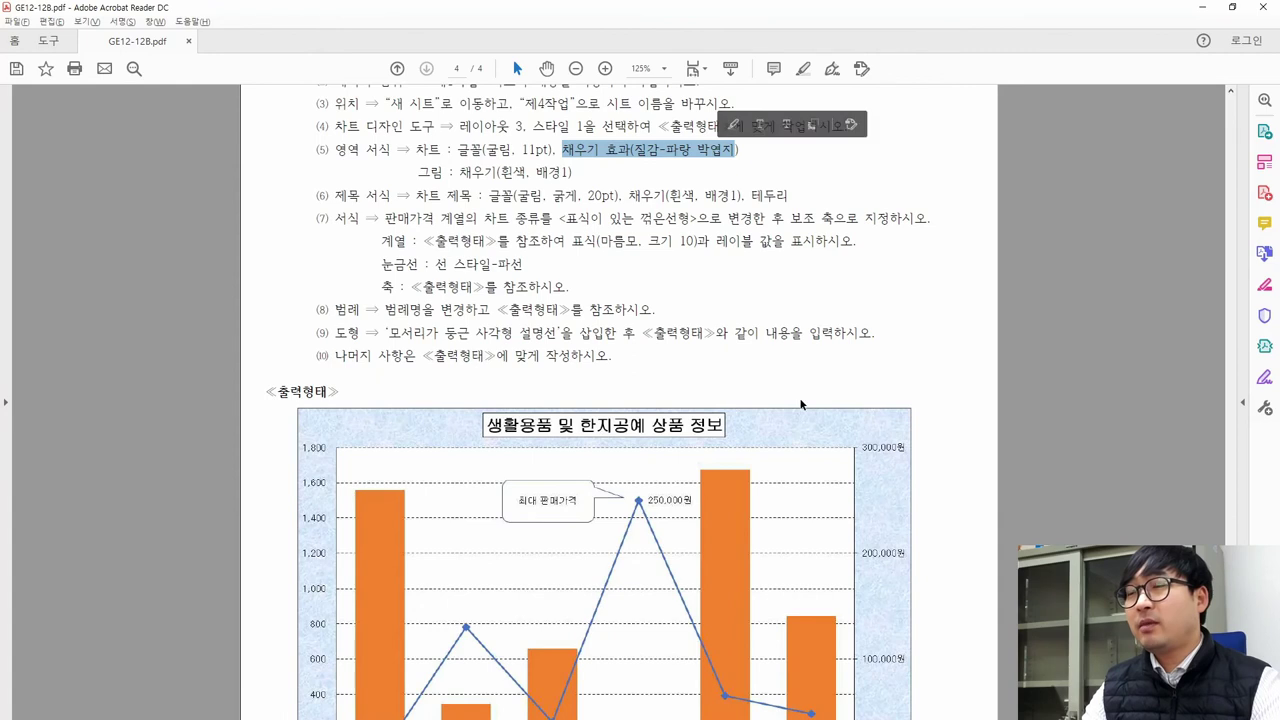
pyautogui.moveTo(418, 172); pyautogui.dragTo(568, 176)
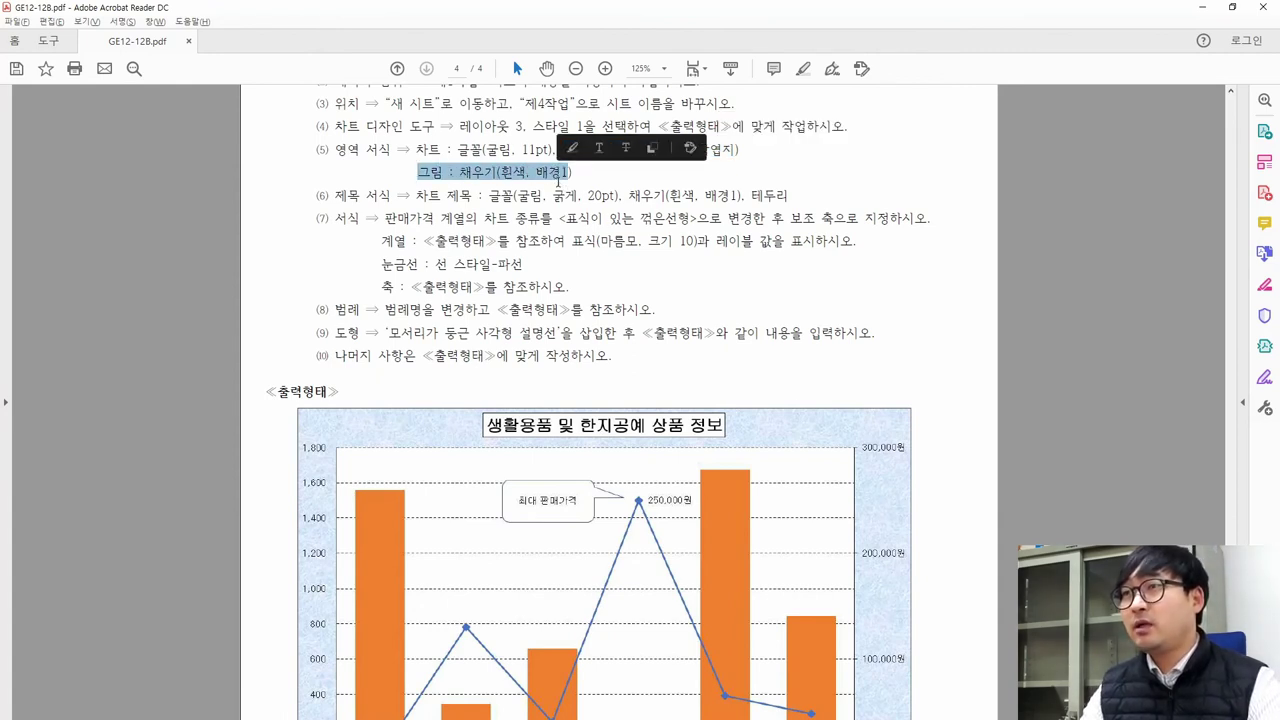
pyautogui.hotkey('alt', 'Tab')
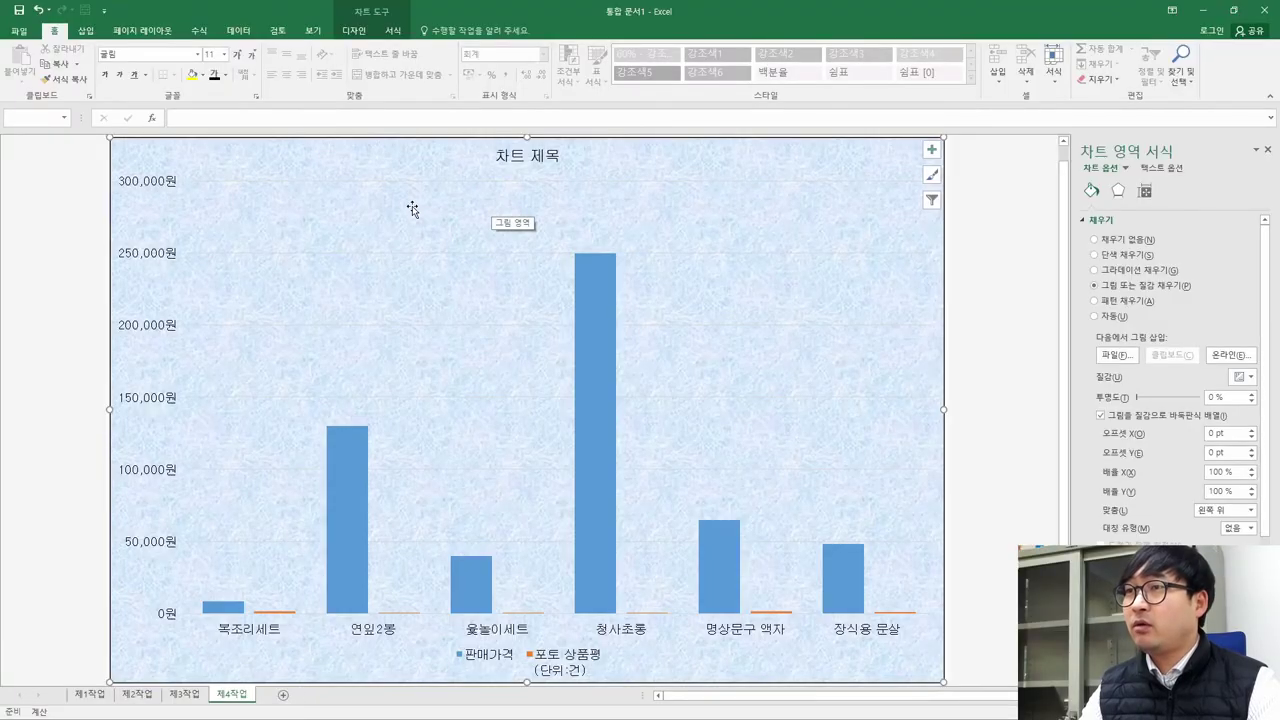
pyautogui.click(411, 280)
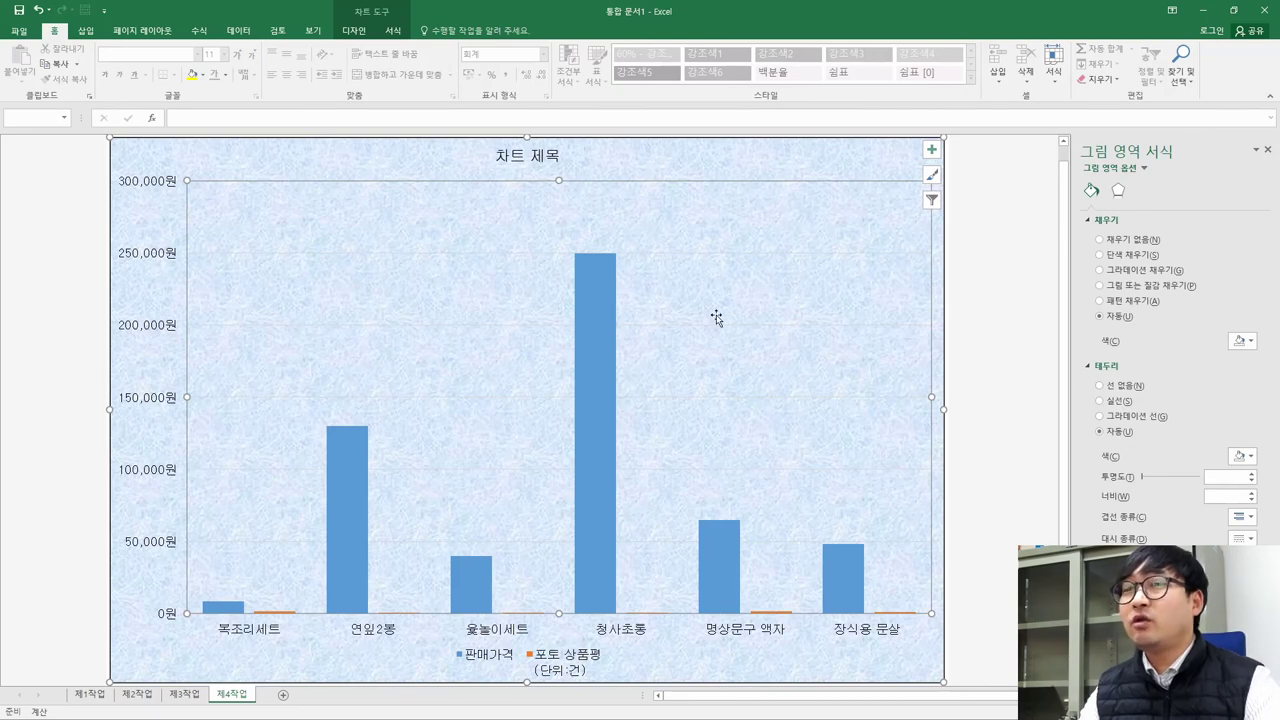
pyautogui.click(1112, 256)
pyautogui.click(1246, 342)
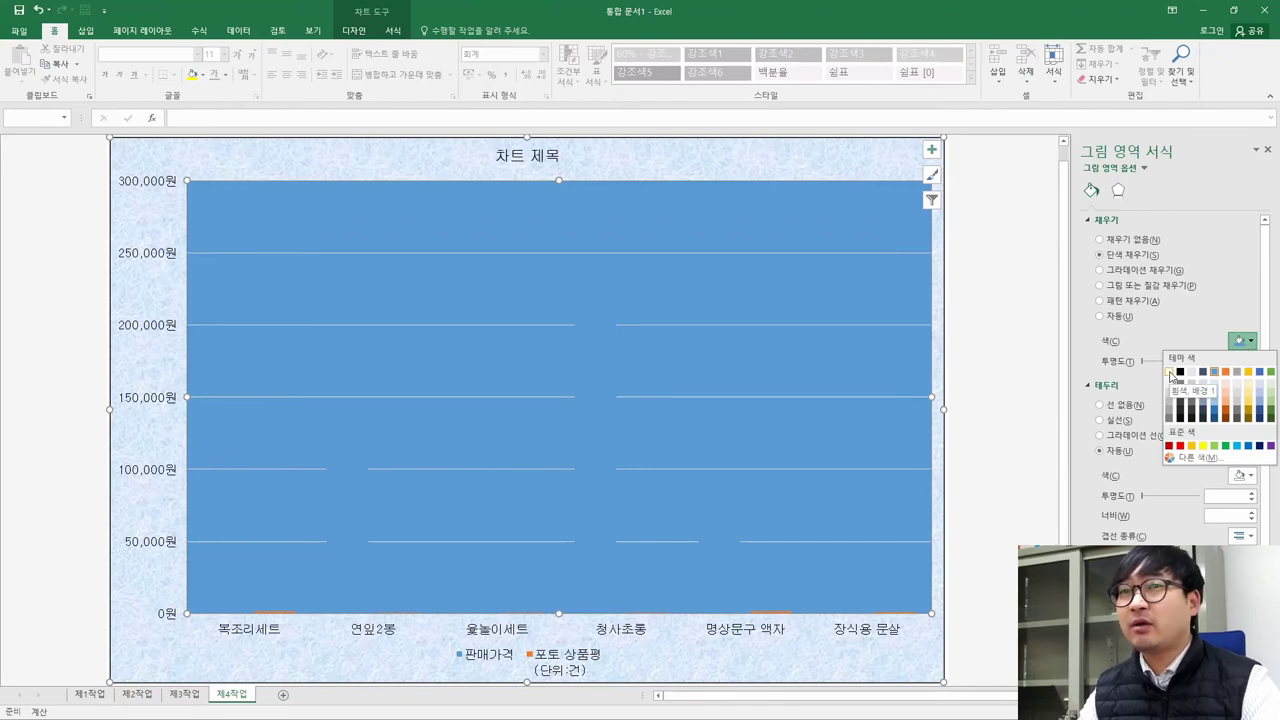
pyautogui.click(1170, 373)
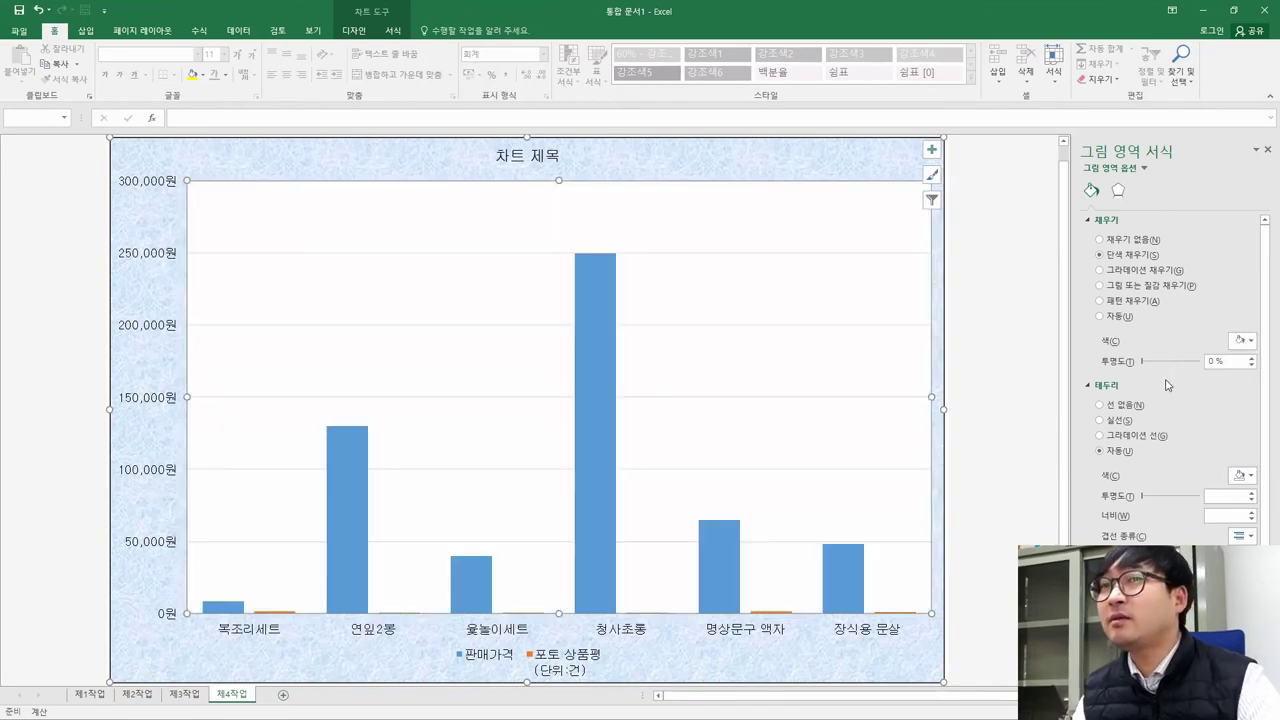
# Compare the chart with the PDF's 출력형태 sample and read the chart title requirements in condition 6 (제목 서식)
pyautogui.hotkey('alt', 'Tab')
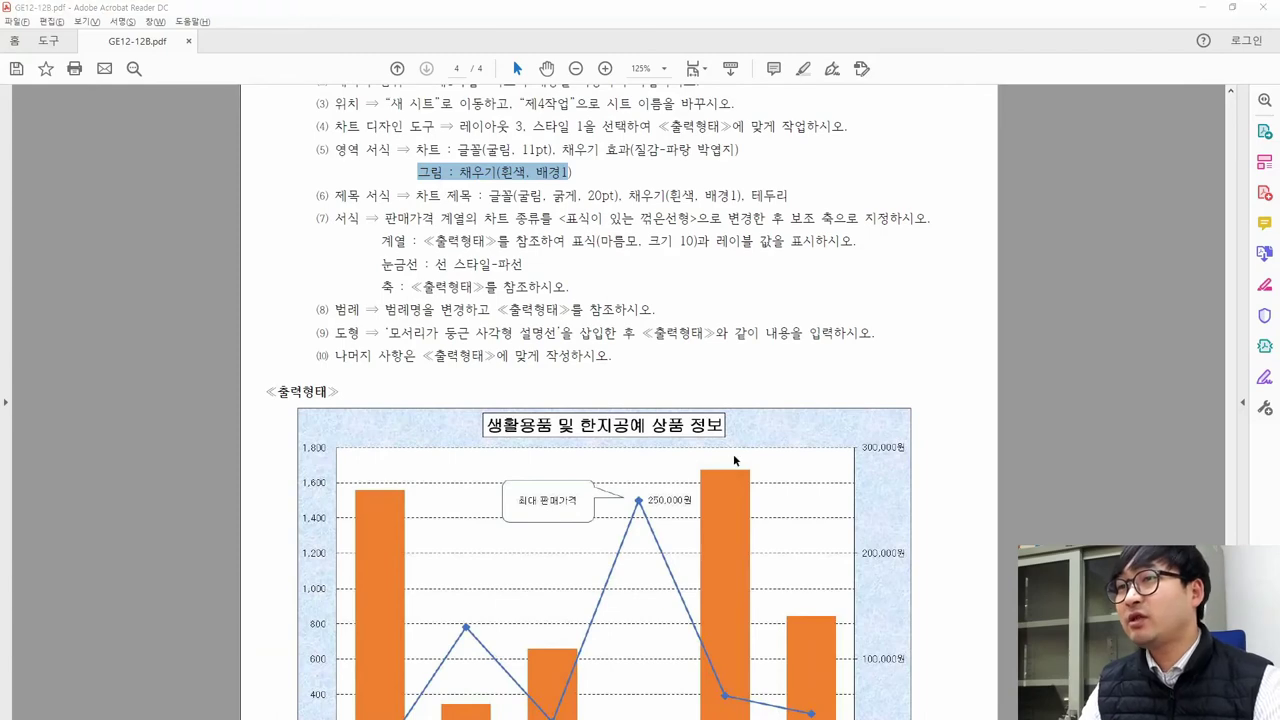
pyautogui.hotkey('alt', 'Tab')
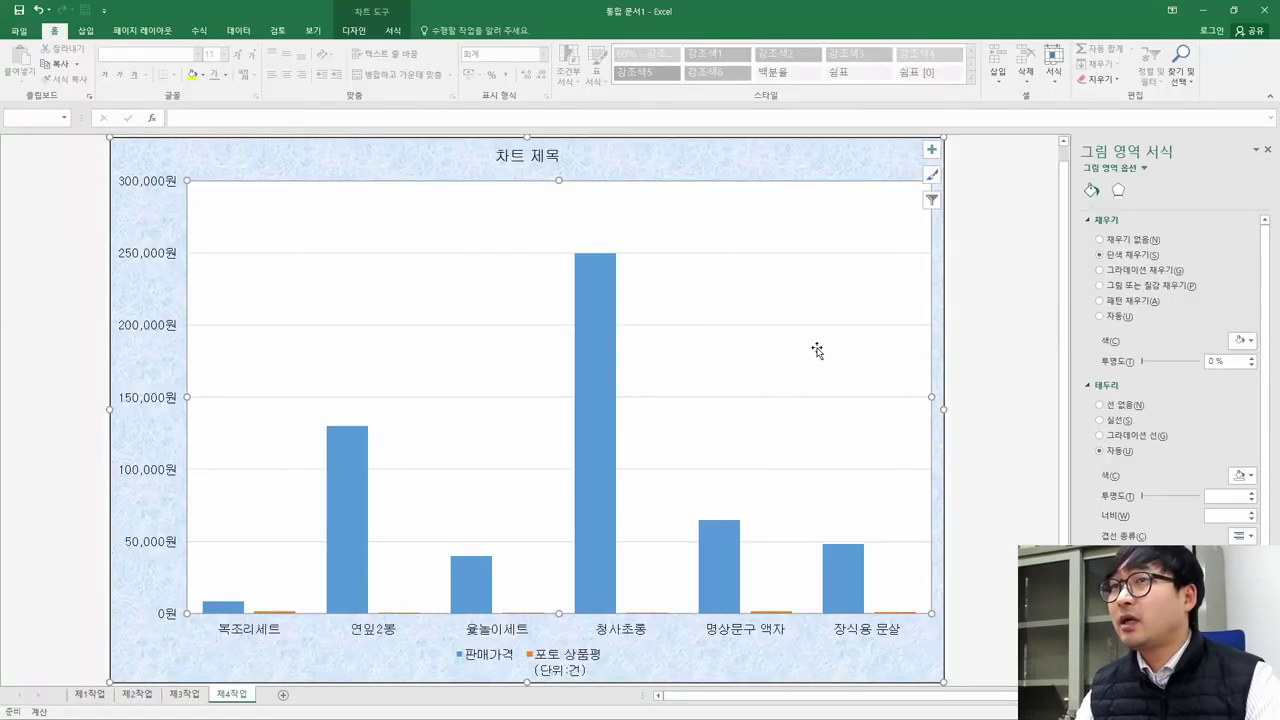
pyautogui.hotkey('alt', 'Tab')
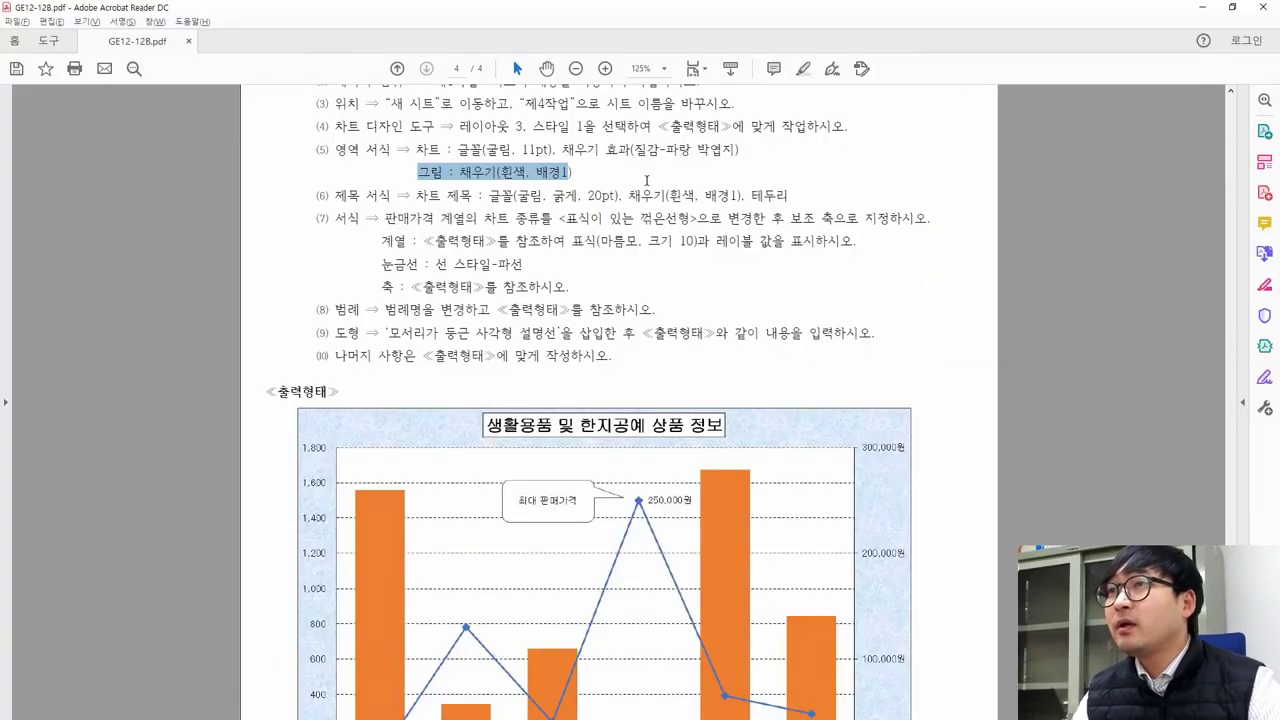
pyautogui.moveTo(335, 196); pyautogui.dragTo(390, 196)
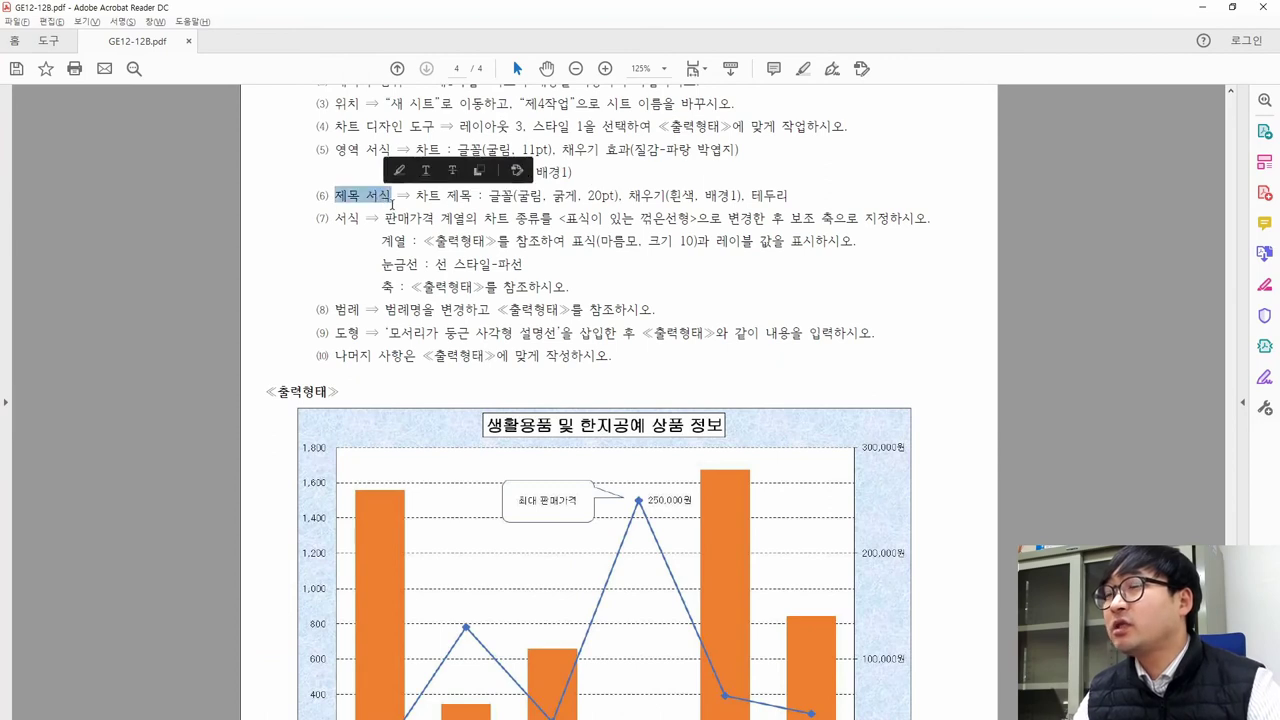
pyautogui.click(473, 401)
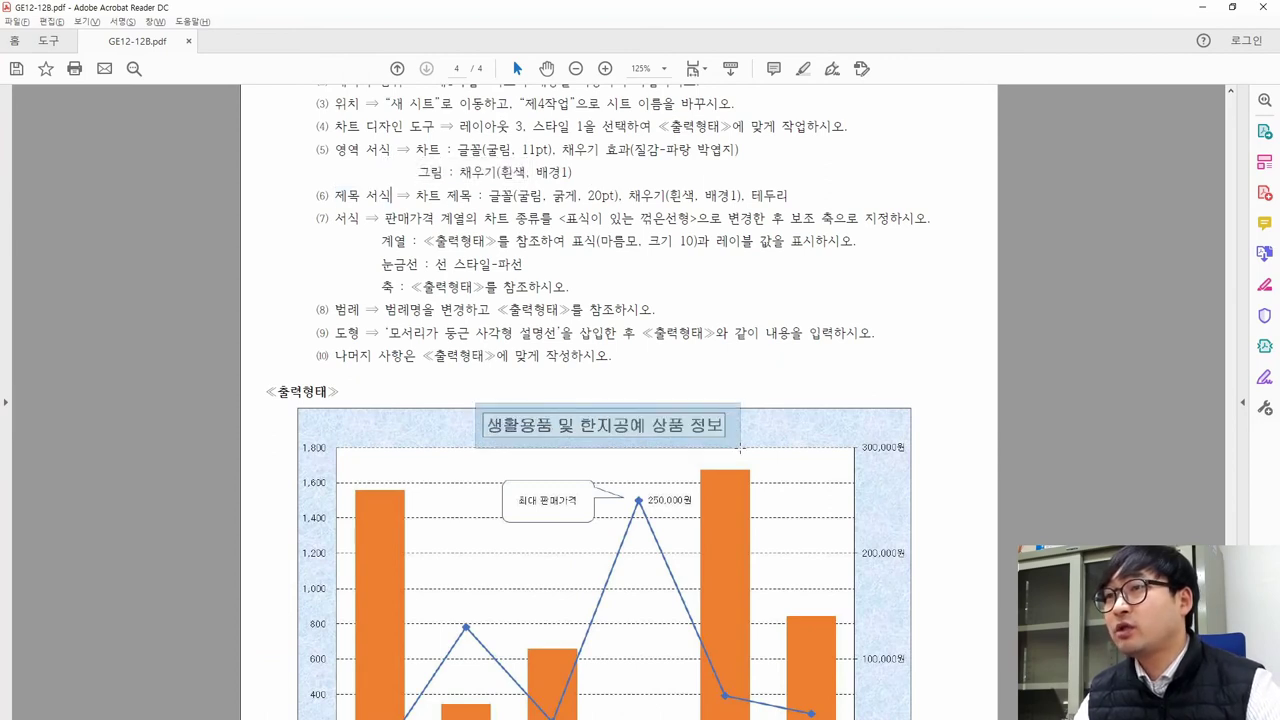
pyautogui.click(520, 287)
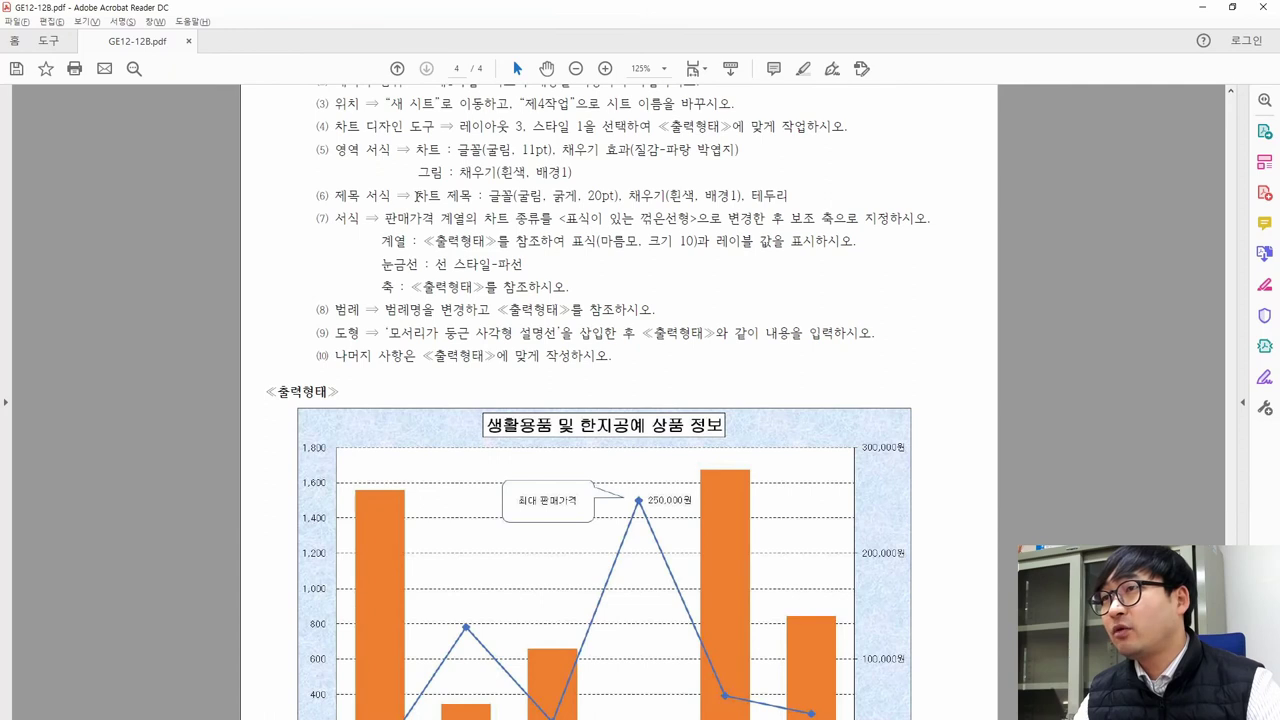
pyautogui.moveTo(418, 197); pyautogui.dragTo(788, 197)
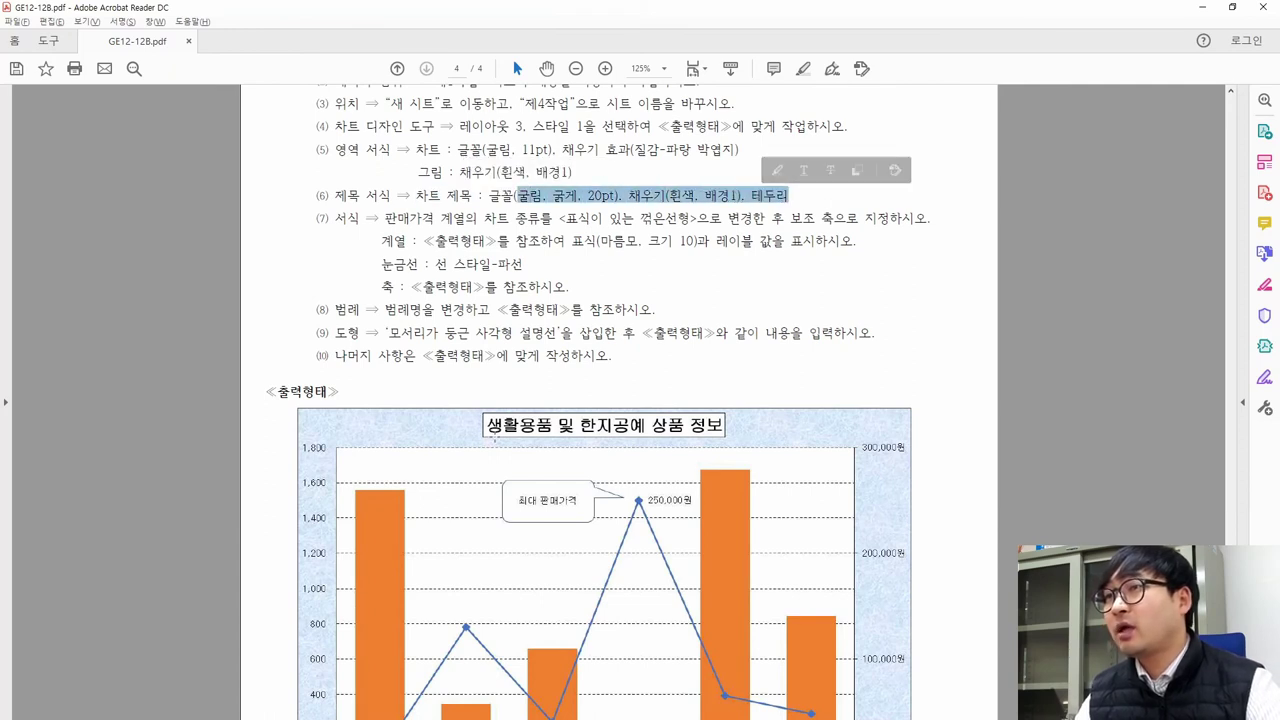
pyautogui.hotkey('alt', 'Tab')
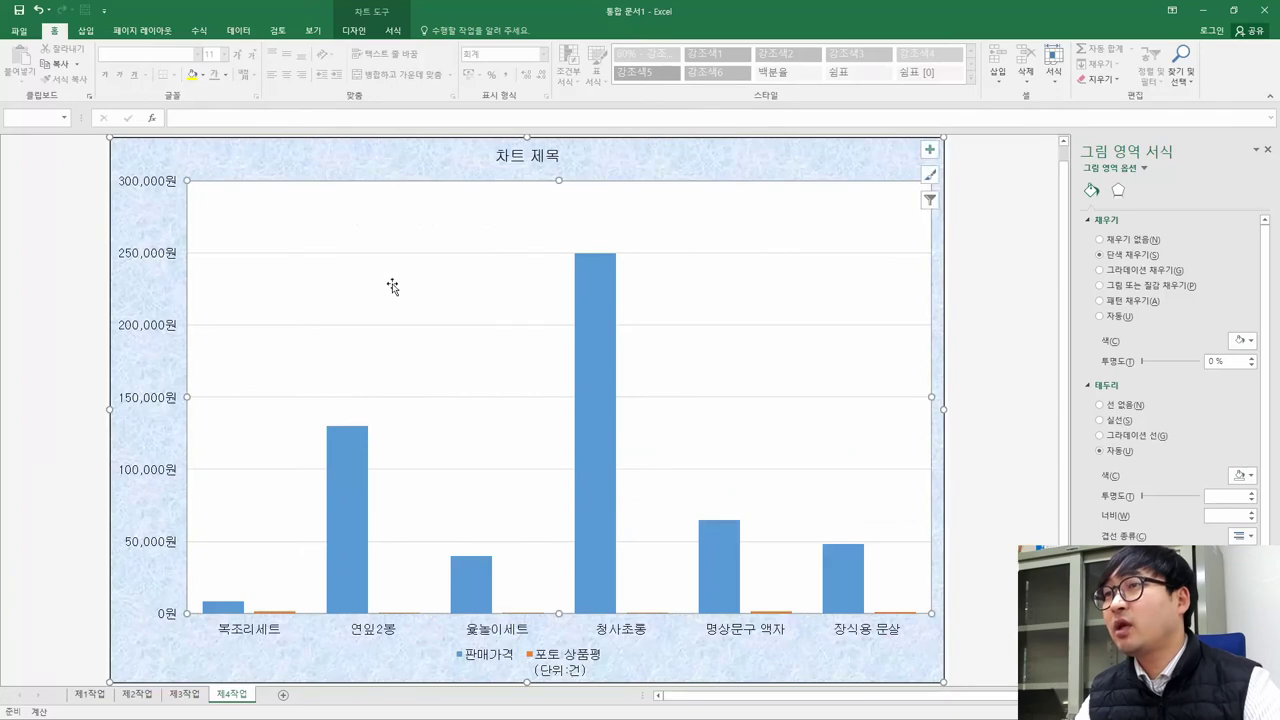
# Replace the chart title text with 생활용품 및 한지공예 상품 정보, checking the wording against the PDF sample
pyautogui.click(493, 157)
pyautogui.moveTo(493, 157); pyautogui.dragTo(521, 160)
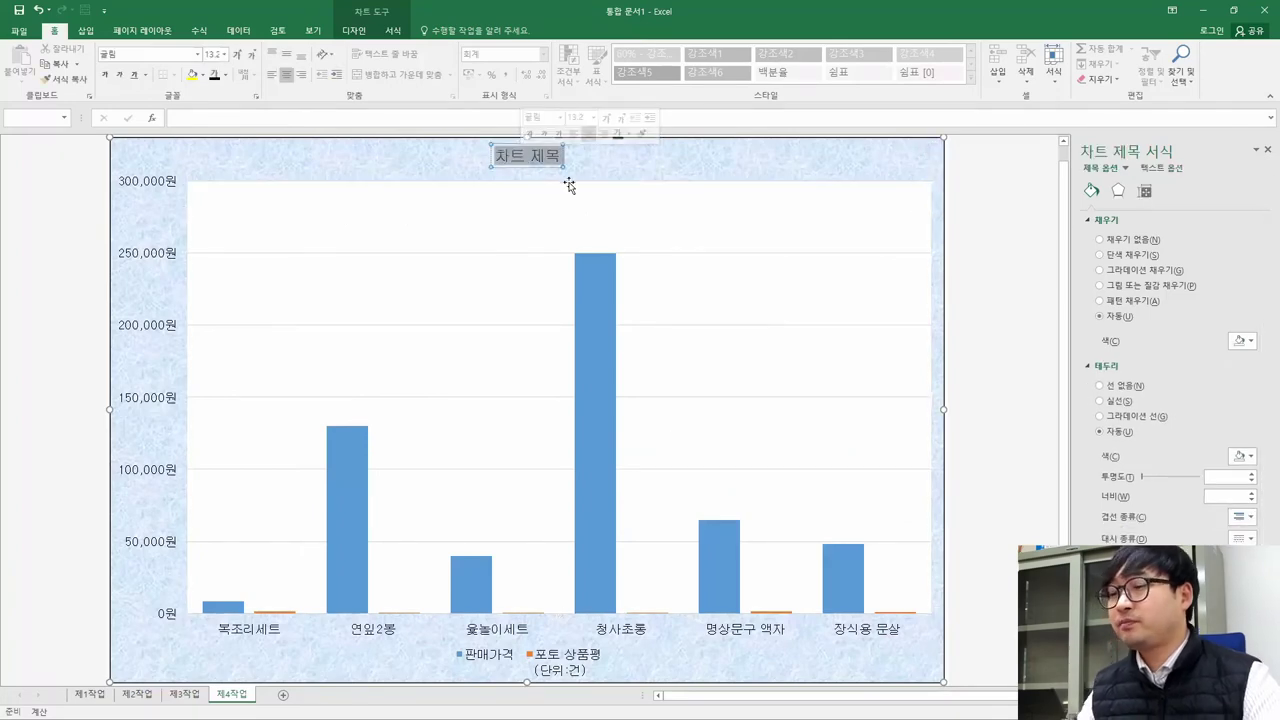
pyautogui.write('생호')
pyautogui.write('용품 및 ')
pyautogui.write('한지공ㅇ')
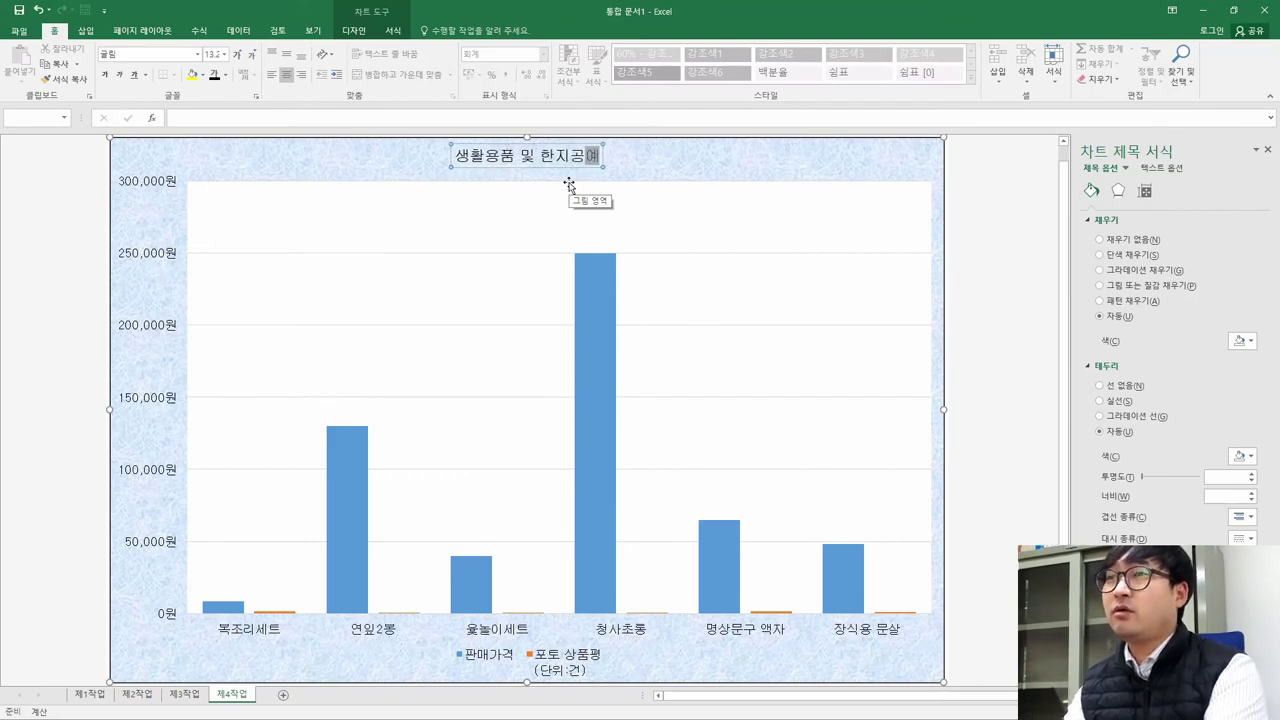
pyautogui.hotkey('alt', 'Tab')
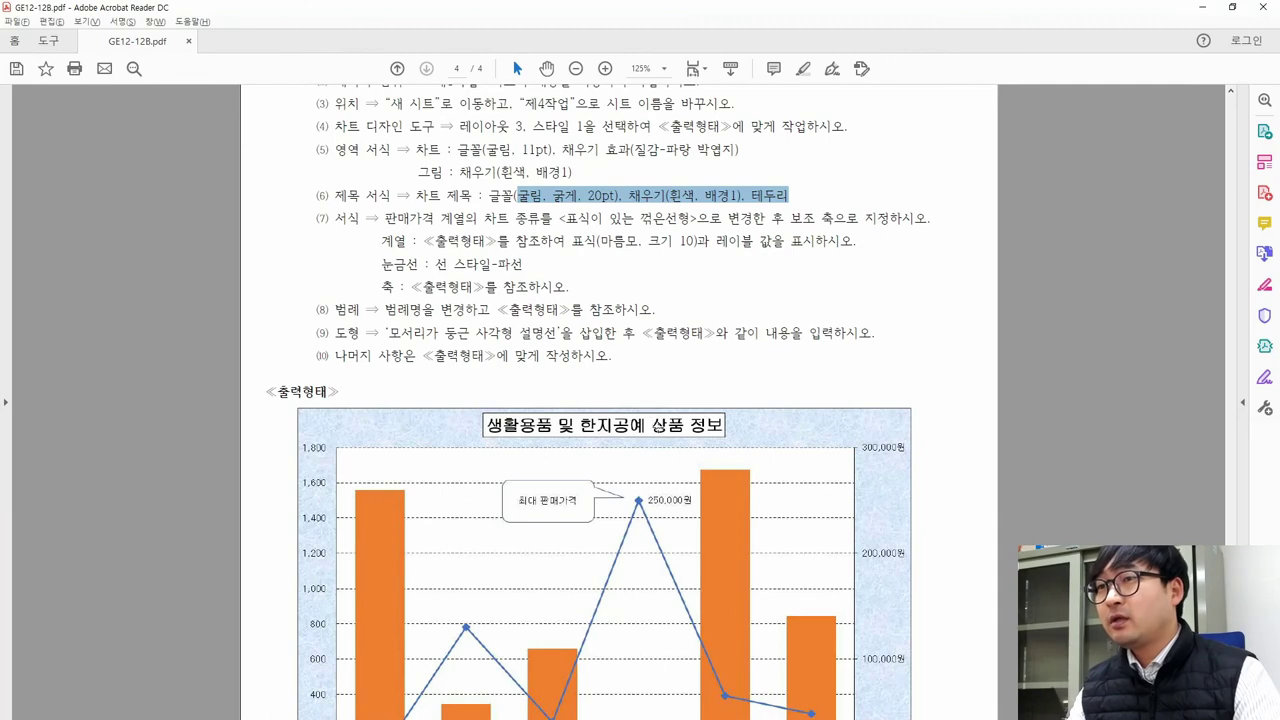
pyautogui.hotkey('alt', 'Tab')
pyautogui.write('ㅖ 상푸')
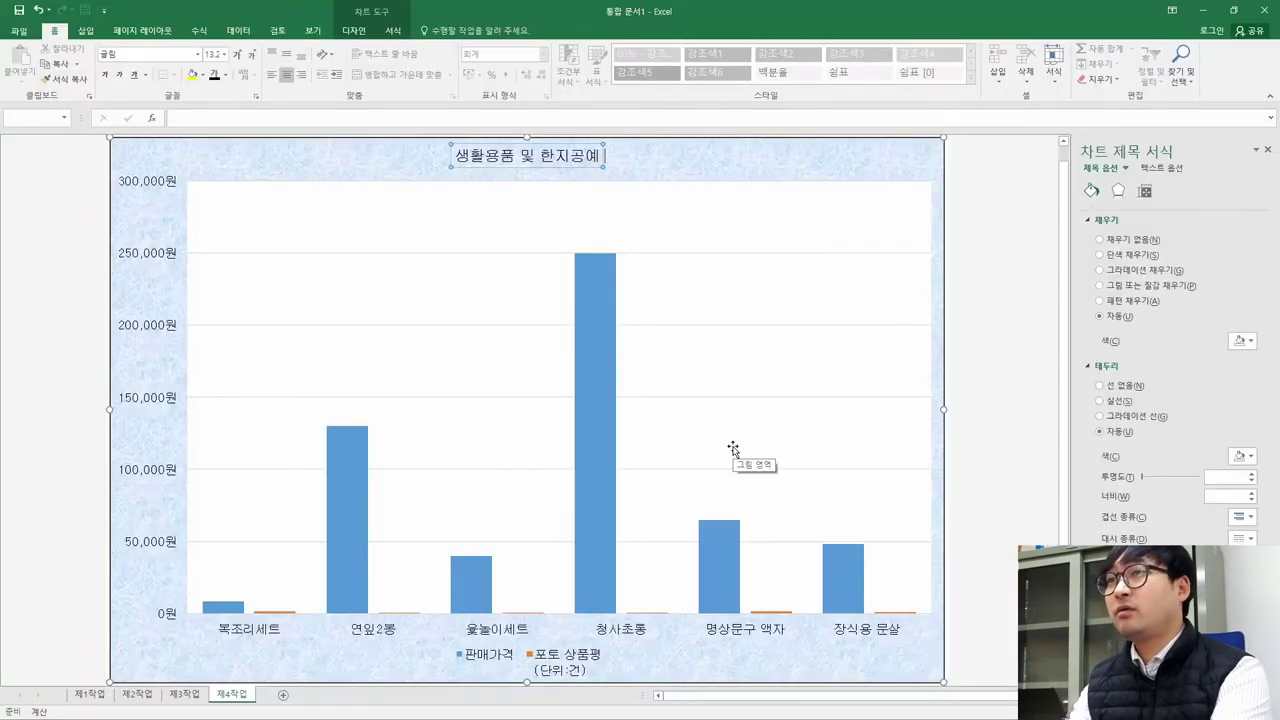
pyautogui.write('ㅁ 정보')
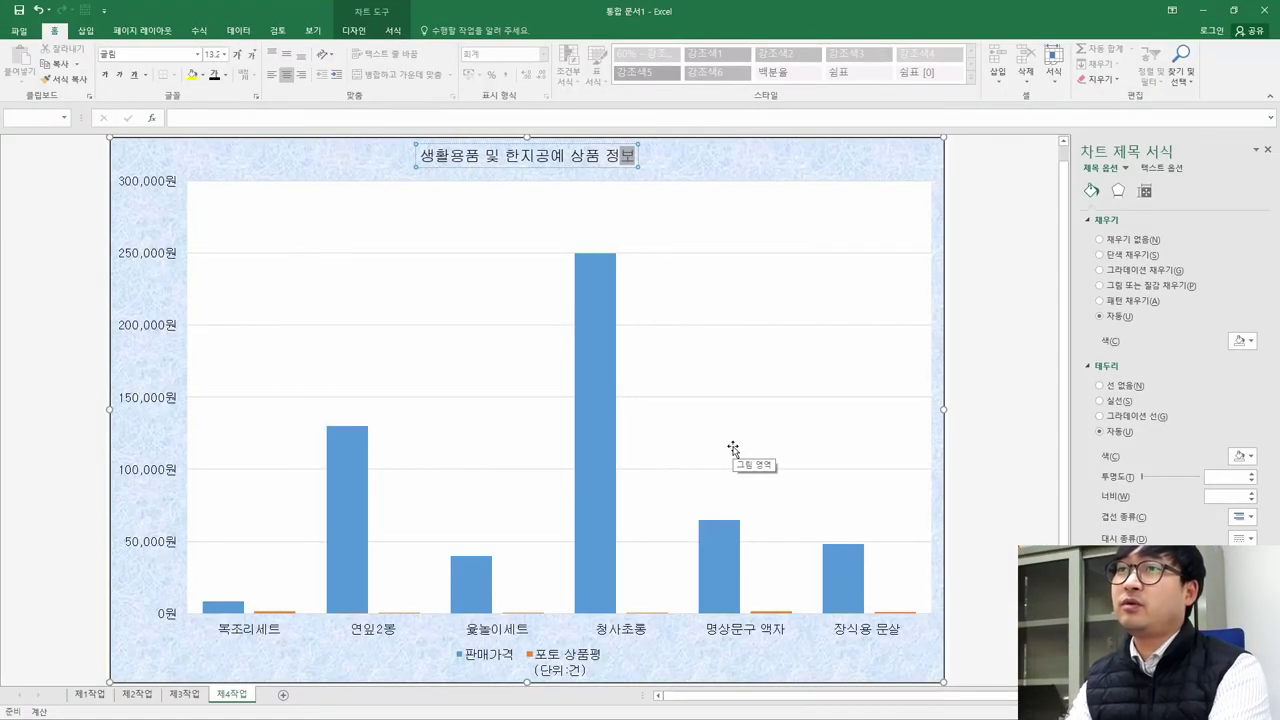
pyautogui.press('Return')
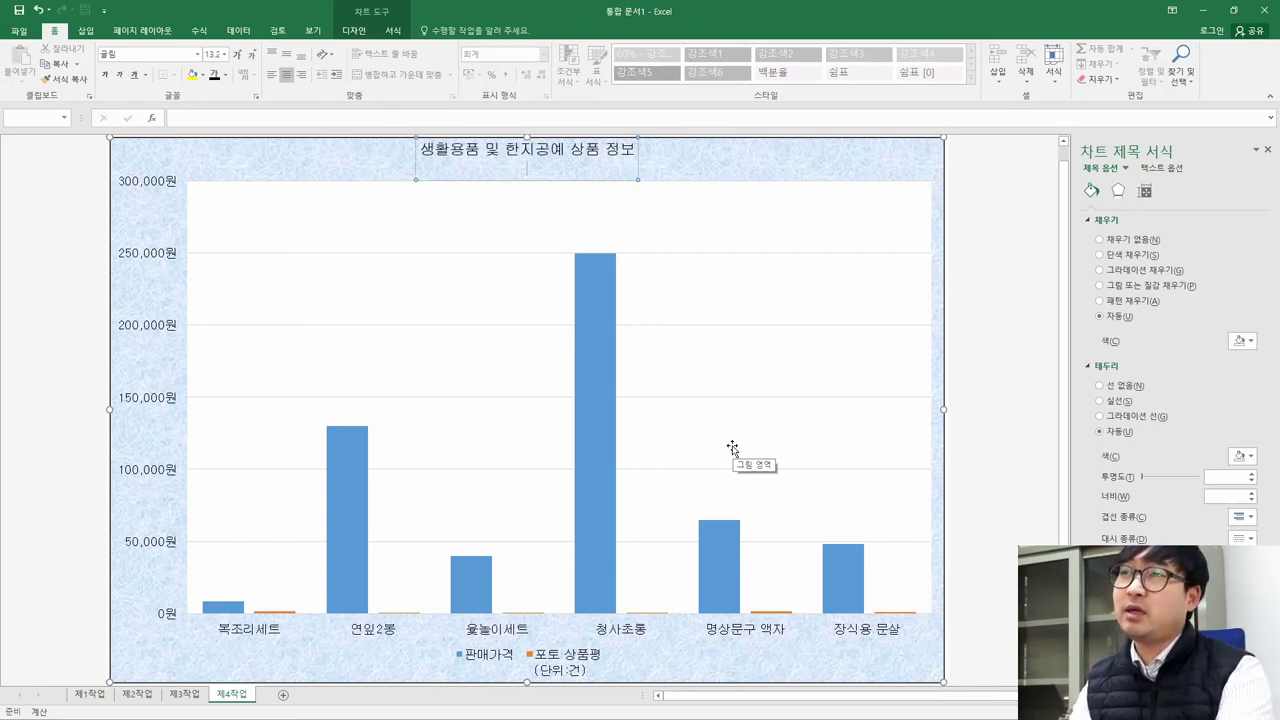
pyautogui.press('BackSpace')
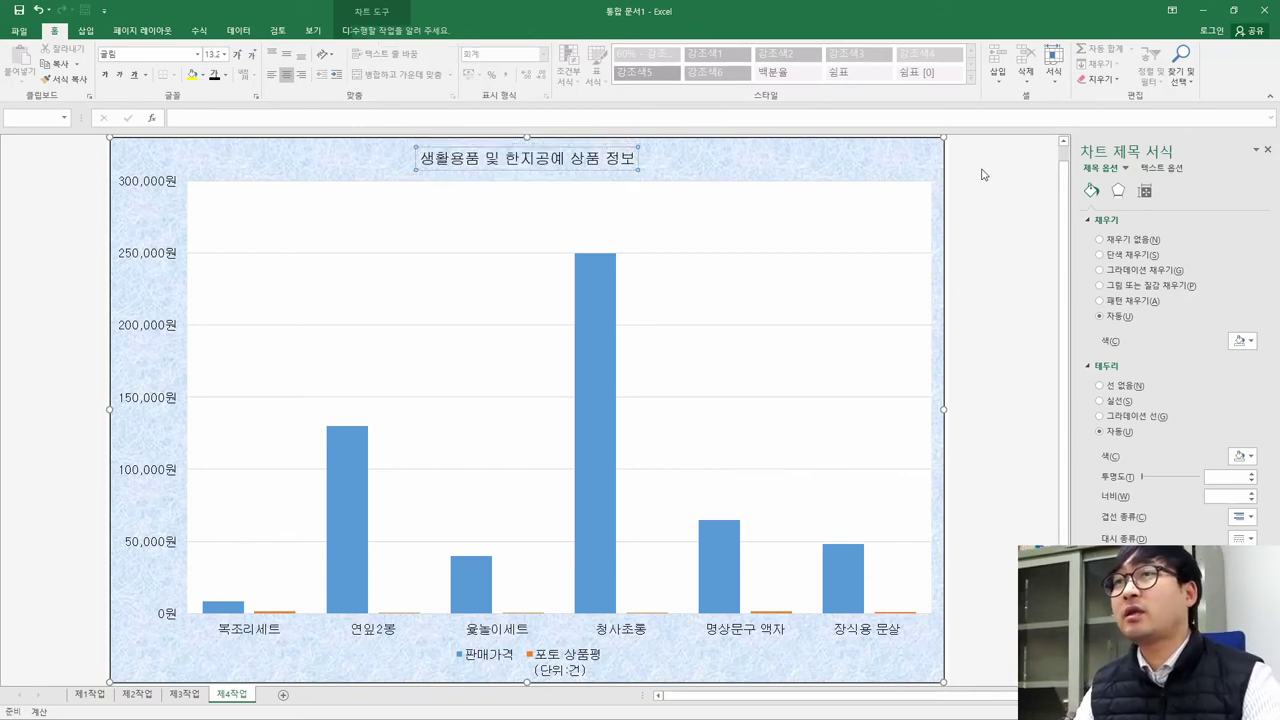
# Check the title font requirement in condition 6 and make the 굴림 chart title bold at 20 pt
pyautogui.hotkey('alt', 'Tab')
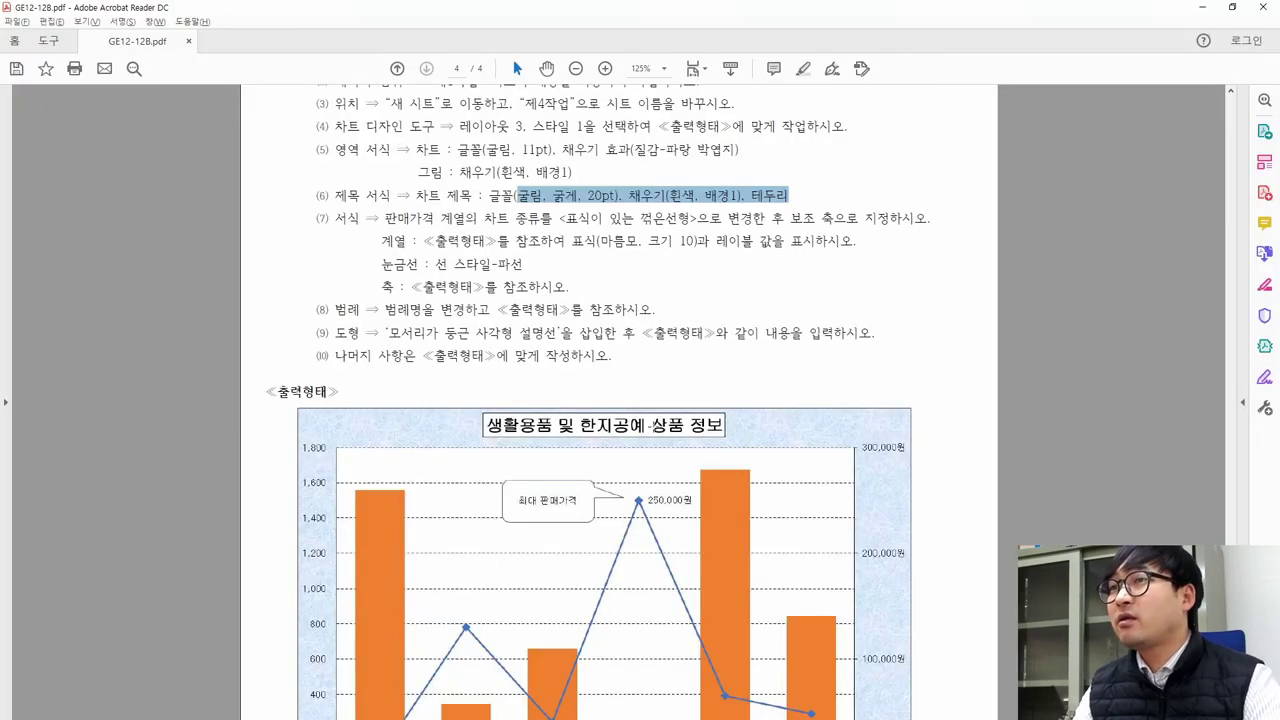
pyautogui.moveTo(486, 197); pyautogui.dragTo(606, 204)
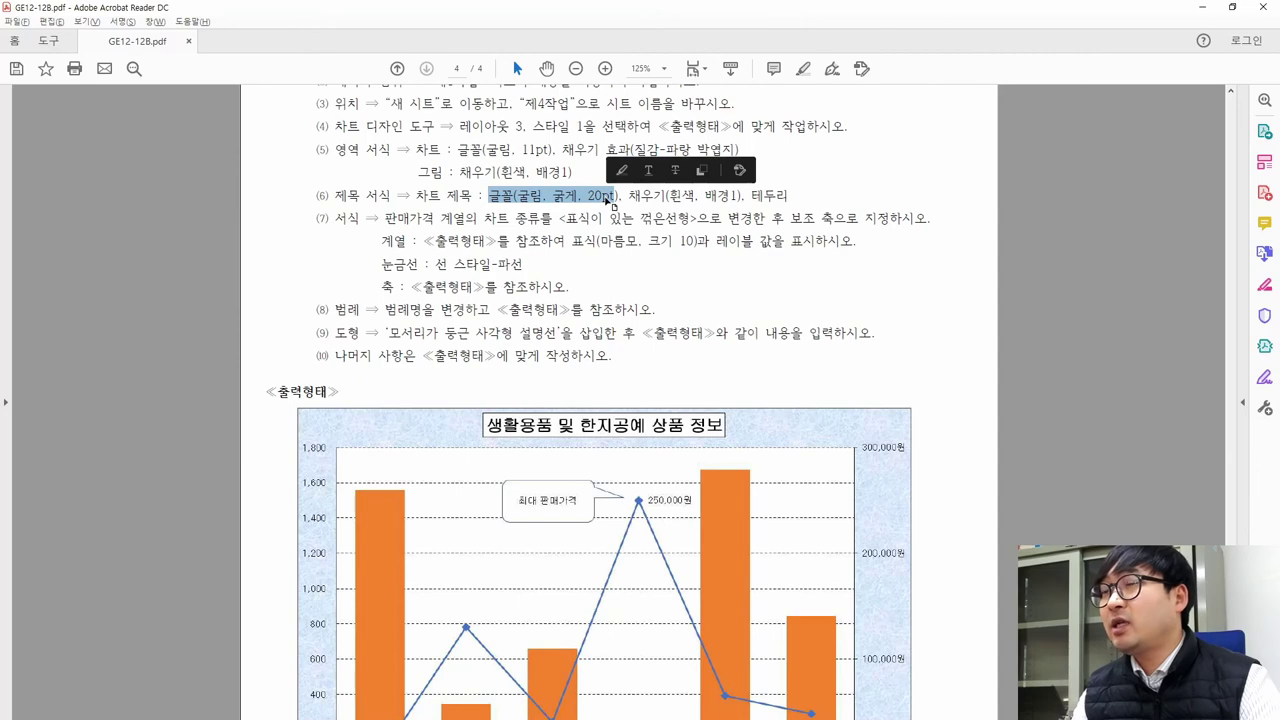
pyautogui.hotkey('alt', 'Tab')
pyautogui.click(476, 157)
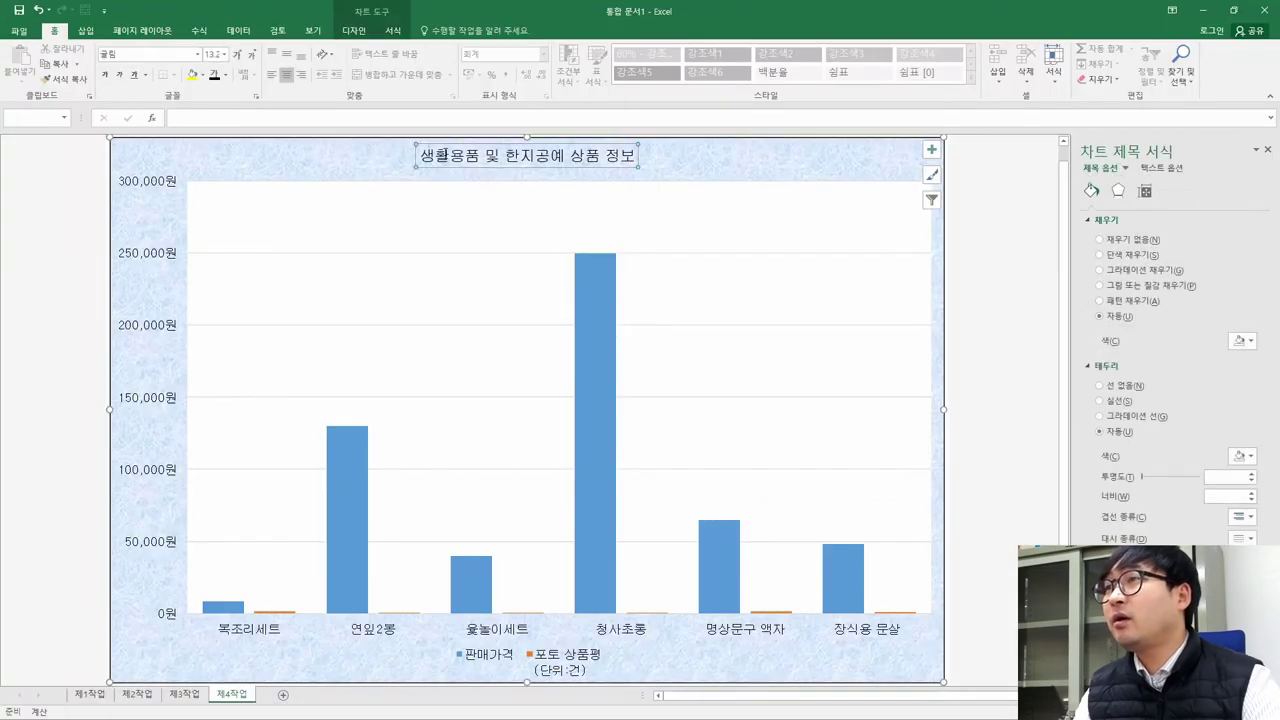
pyautogui.click(125, 56)
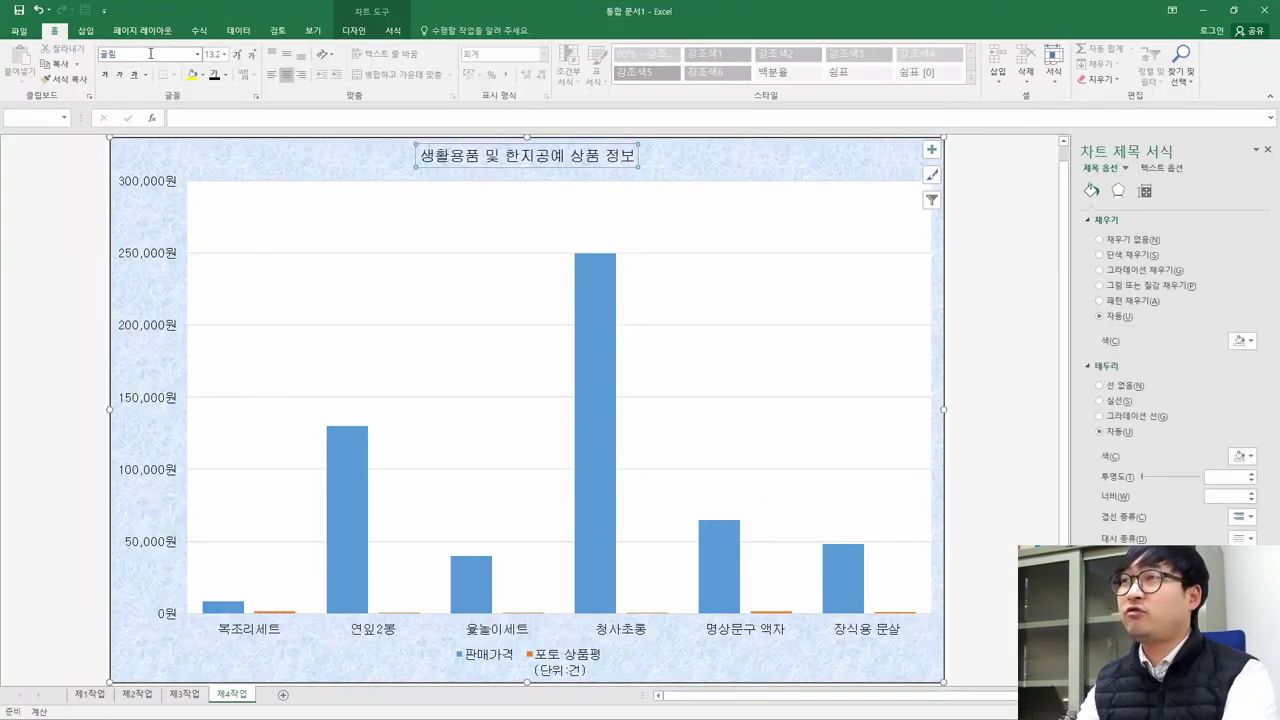
pyautogui.click(105, 76)
pyautogui.click(105, 76)
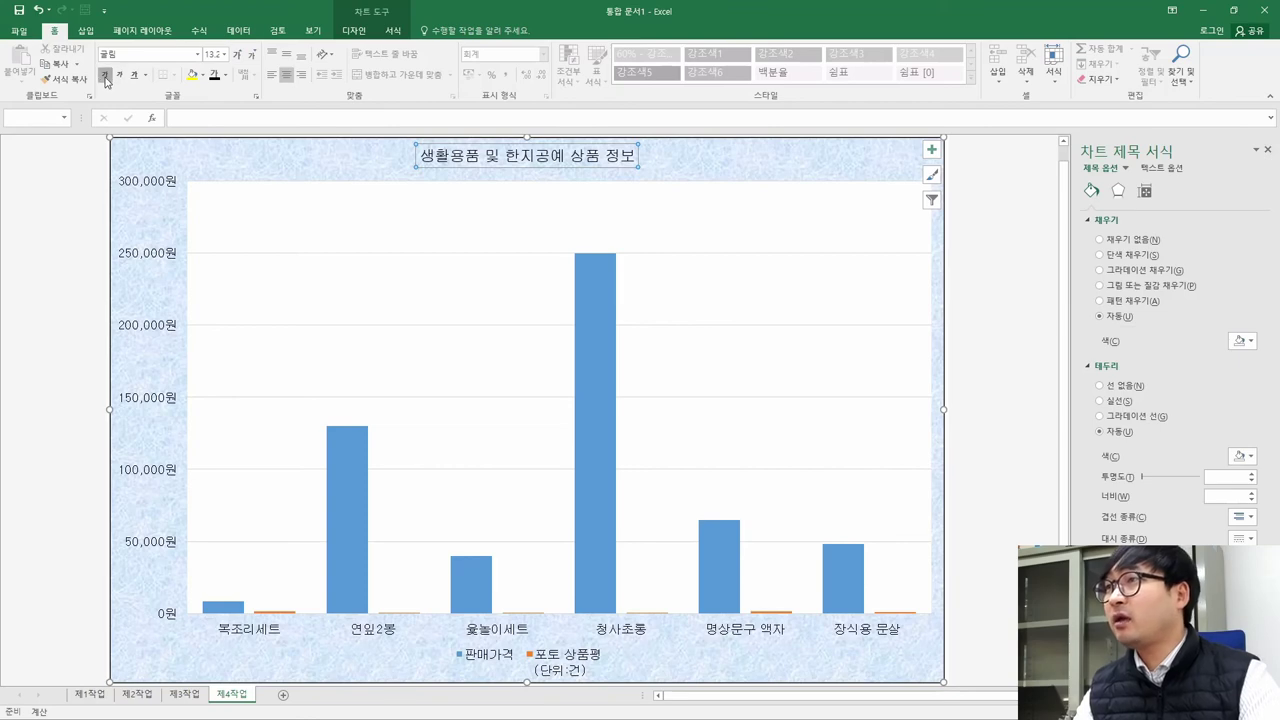
pyautogui.click(213, 55)
pyautogui.write('20')
pyautogui.press('Return')
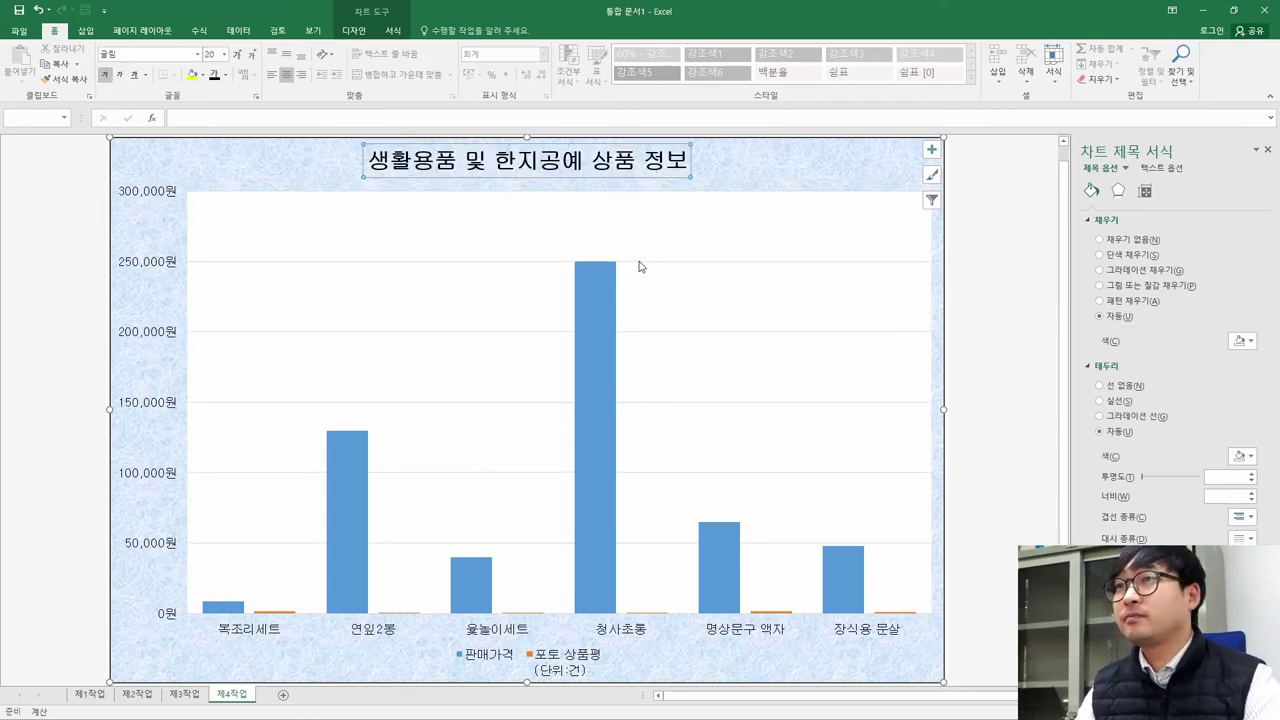
# Check the title fill requirement in condition 6 and fill the chart title with 흰색, 배경 1
pyautogui.hotkey('alt', 'Tab')
pyautogui.moveTo(628, 195); pyautogui.dragTo(744, 196)
pyautogui.hotkey('alt', 'Tab')
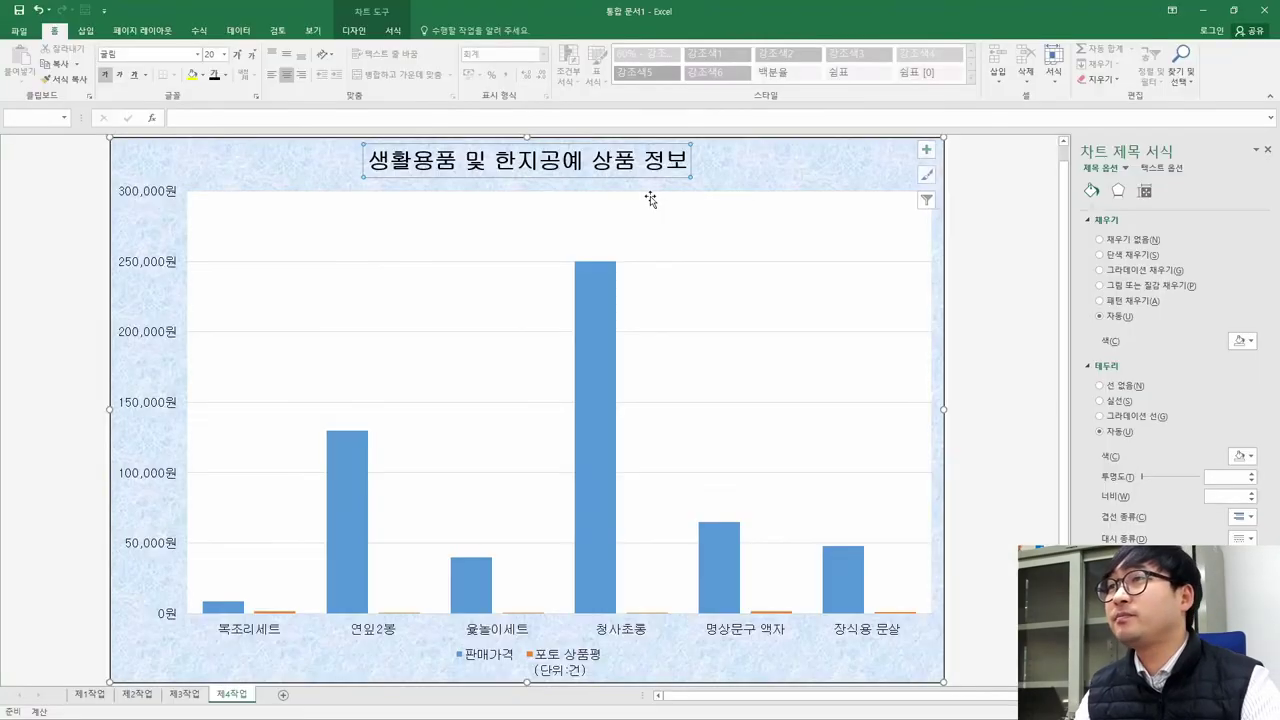
pyautogui.click(204, 76)
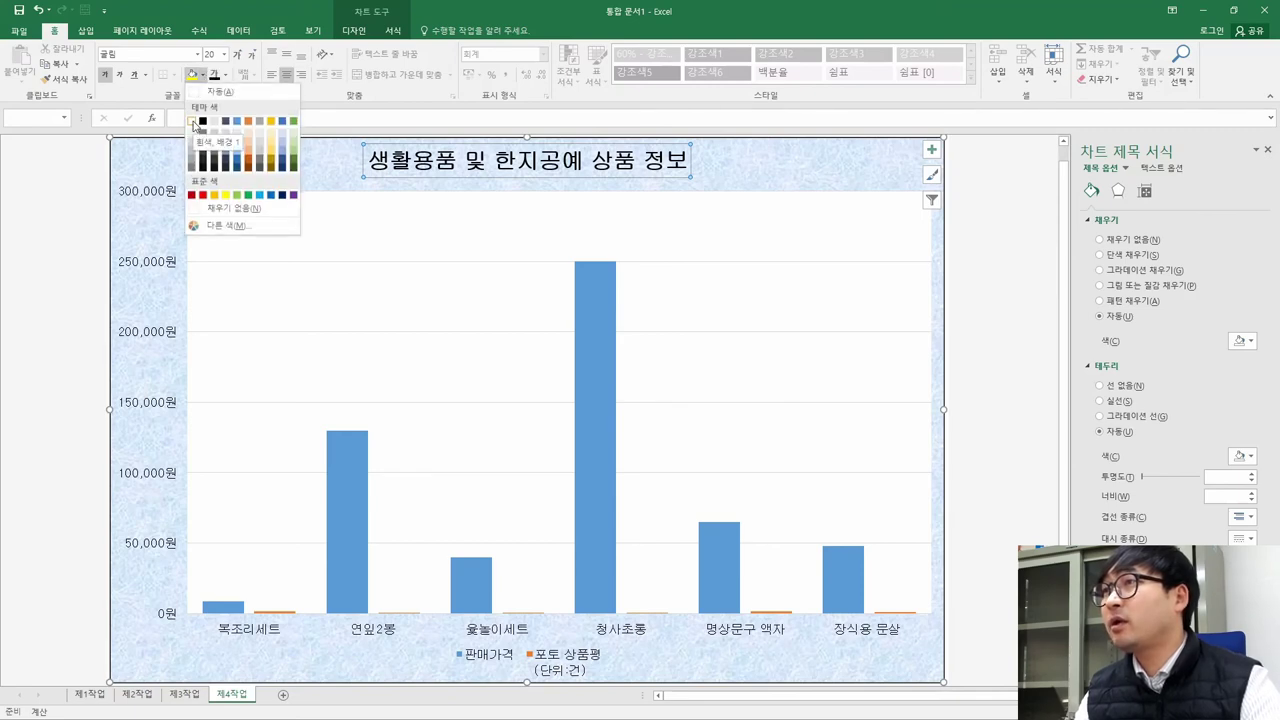
pyautogui.click(194, 122)
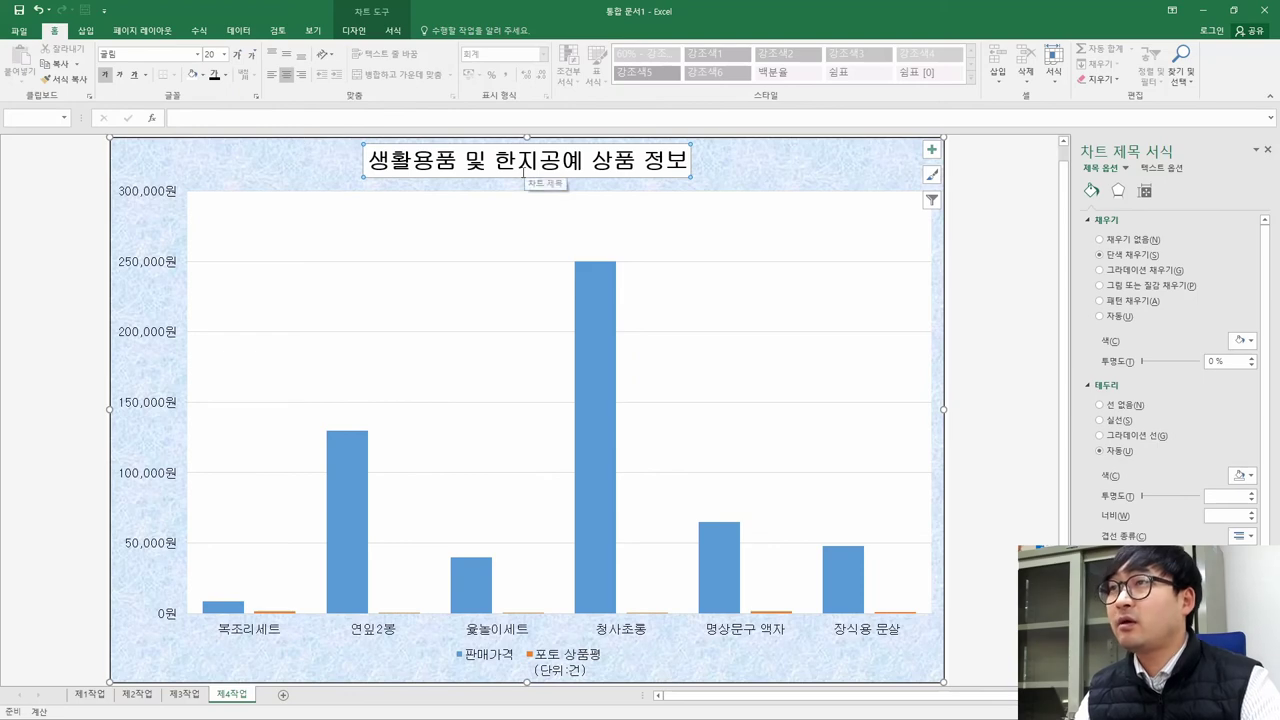
# Check the 테두리 requirement in condition 6 and give the chart title a solid black border matching the PDF sample
pyautogui.hotkey('alt', 'Tab')
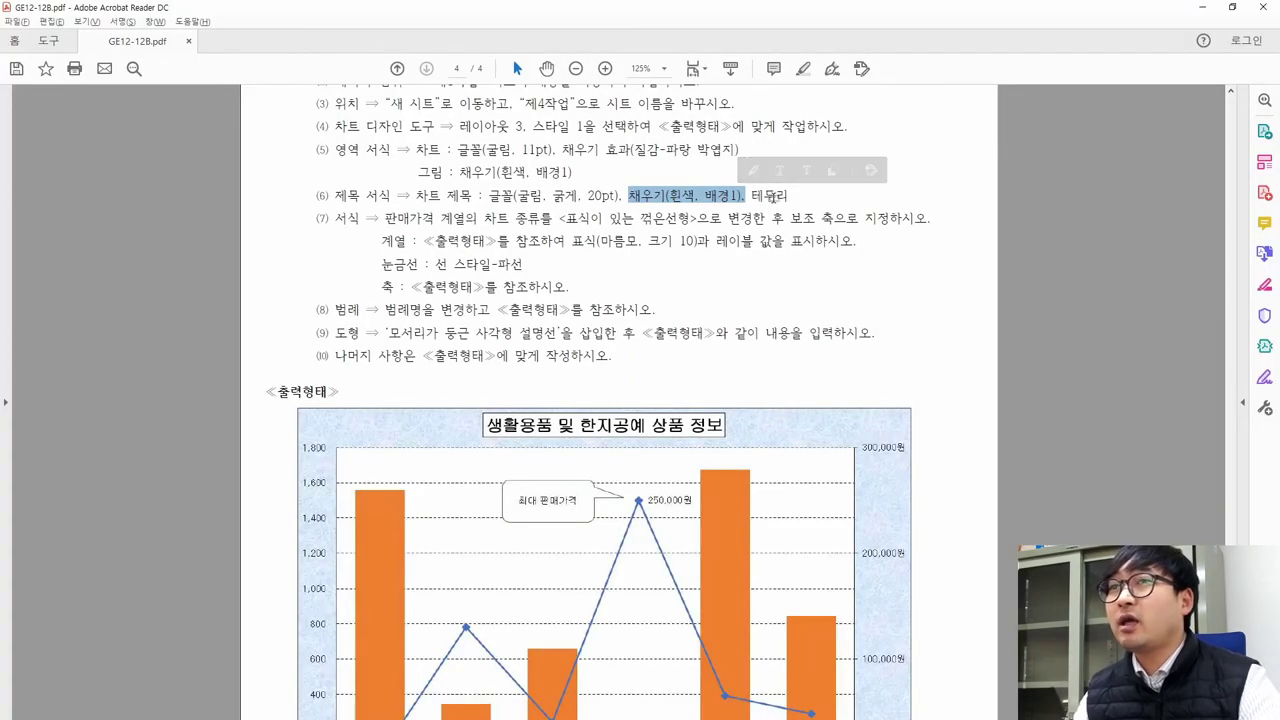
pyautogui.hotkey('alt', 'Tab')
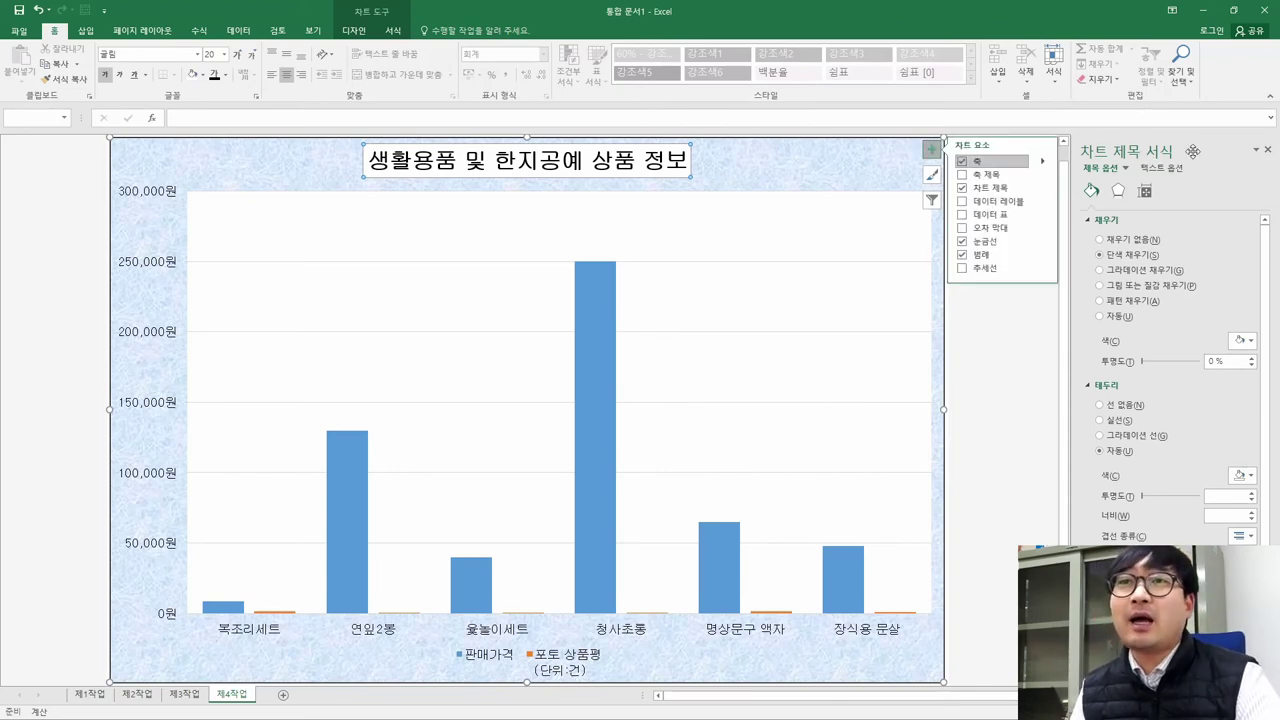
pyautogui.click(781, 163)
pyautogui.click(818, 290)
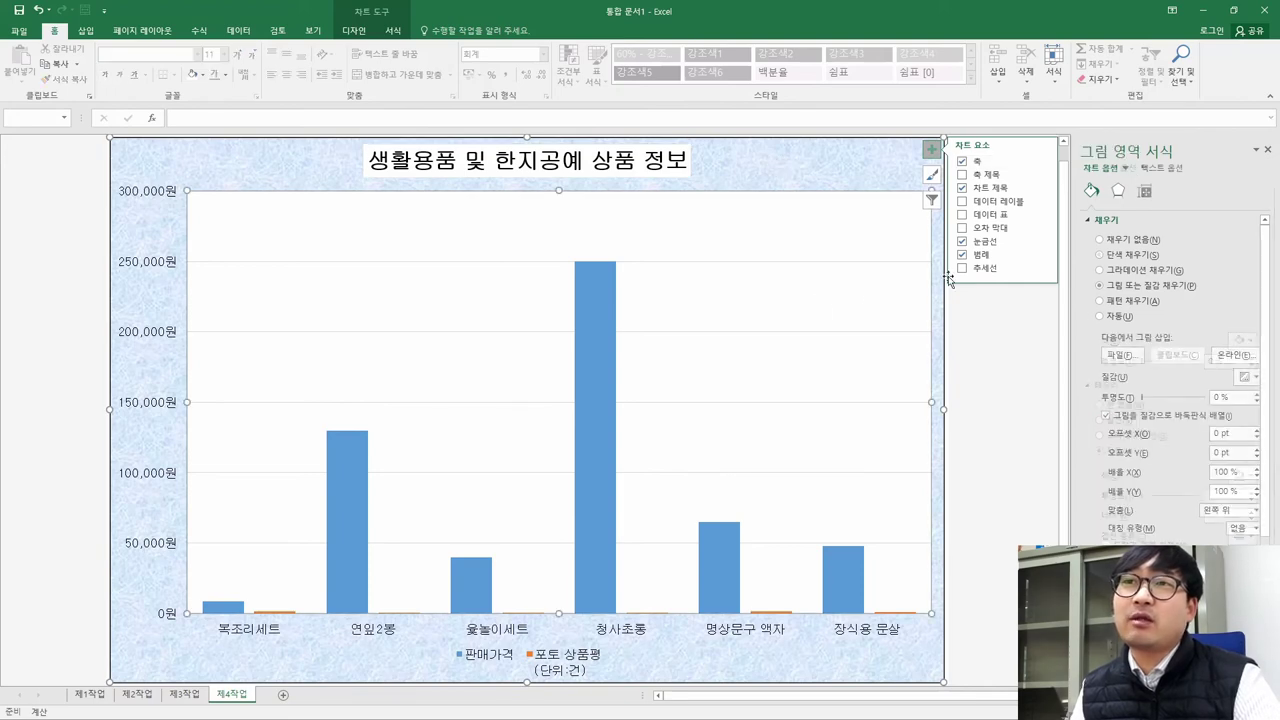
pyautogui.click(638, 172)
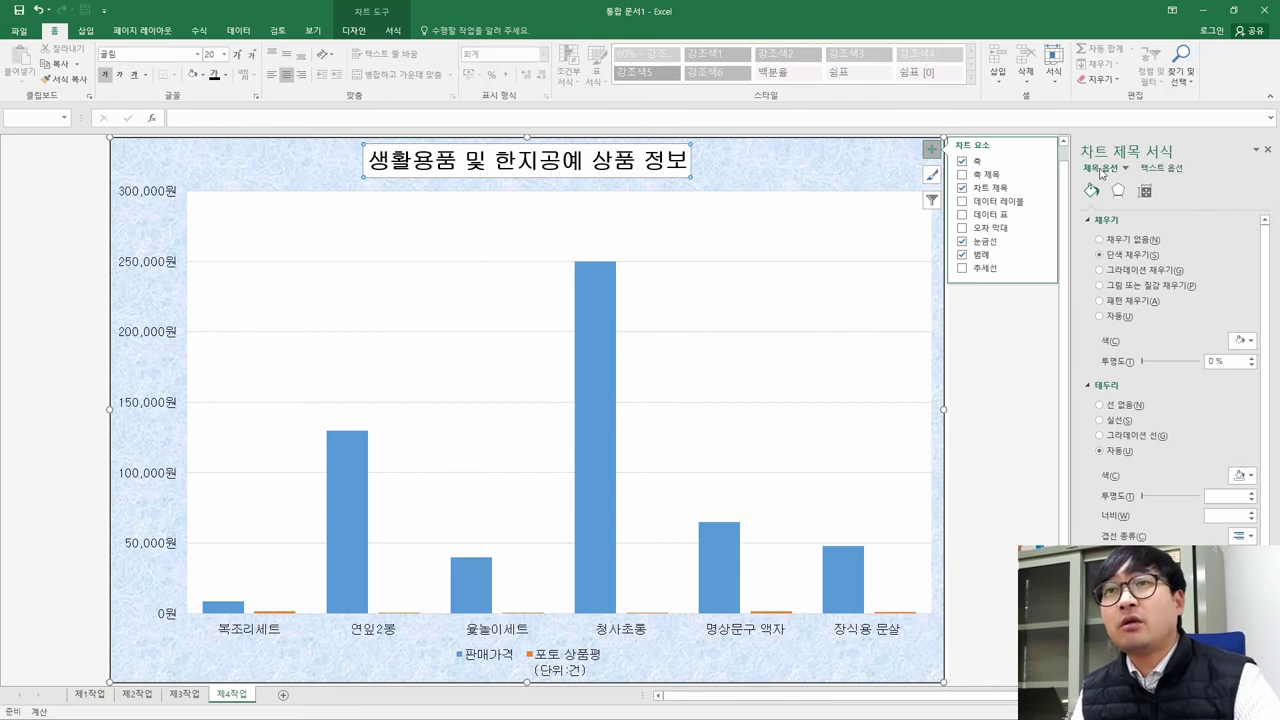
pyautogui.scroll(-1, 1165, 404)
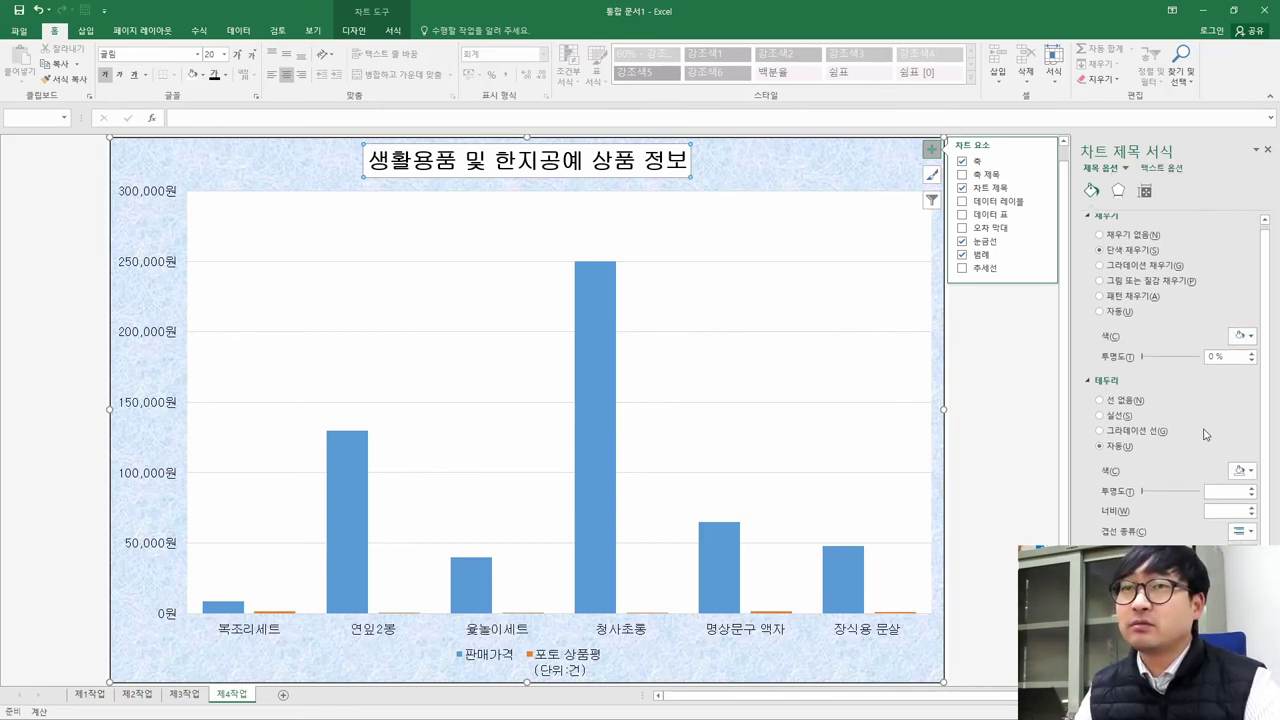
pyautogui.click(1116, 416)
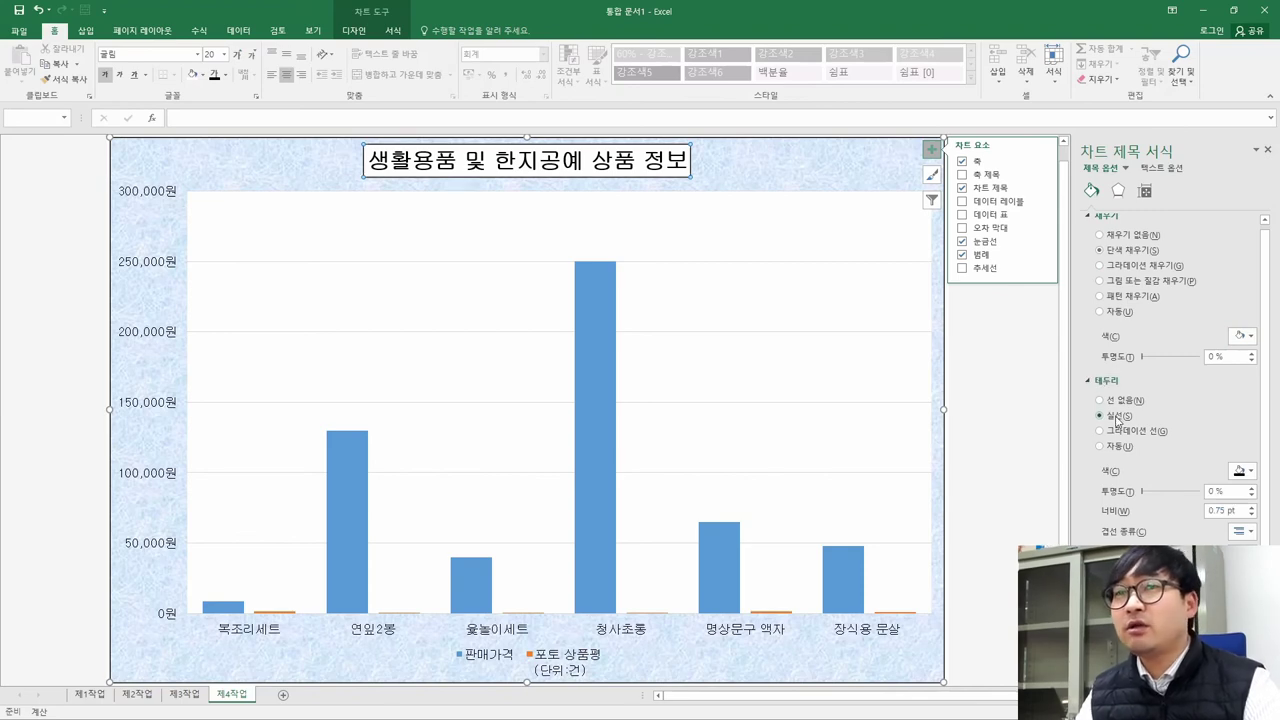
pyautogui.hotkey('alt', 'Tab')
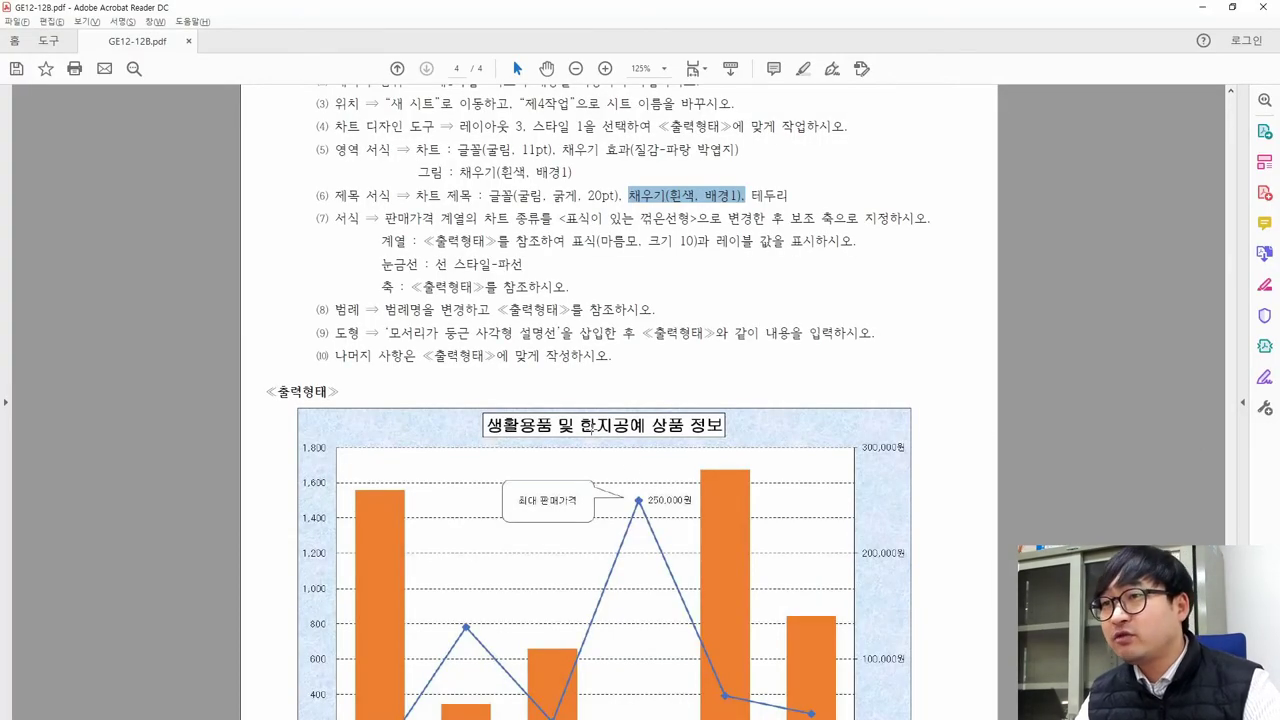
pyautogui.hotkey('alt', 'Tab')
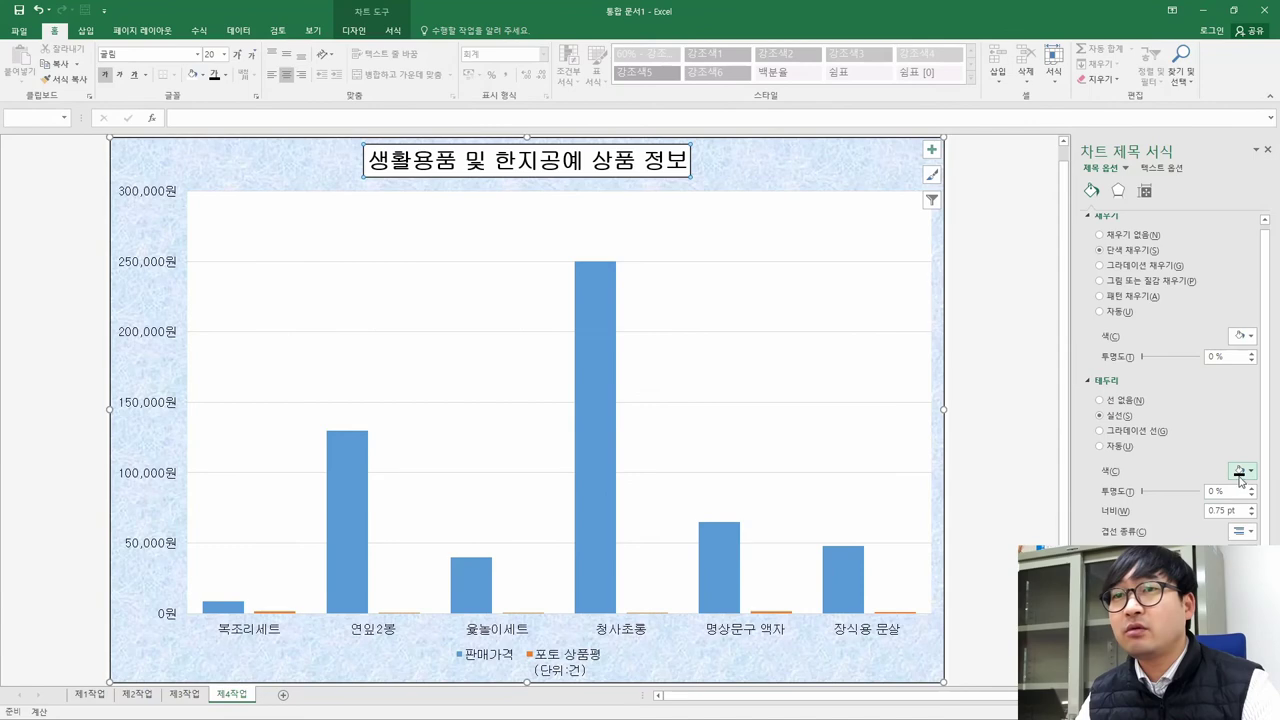
pyautogui.click(1249, 471)
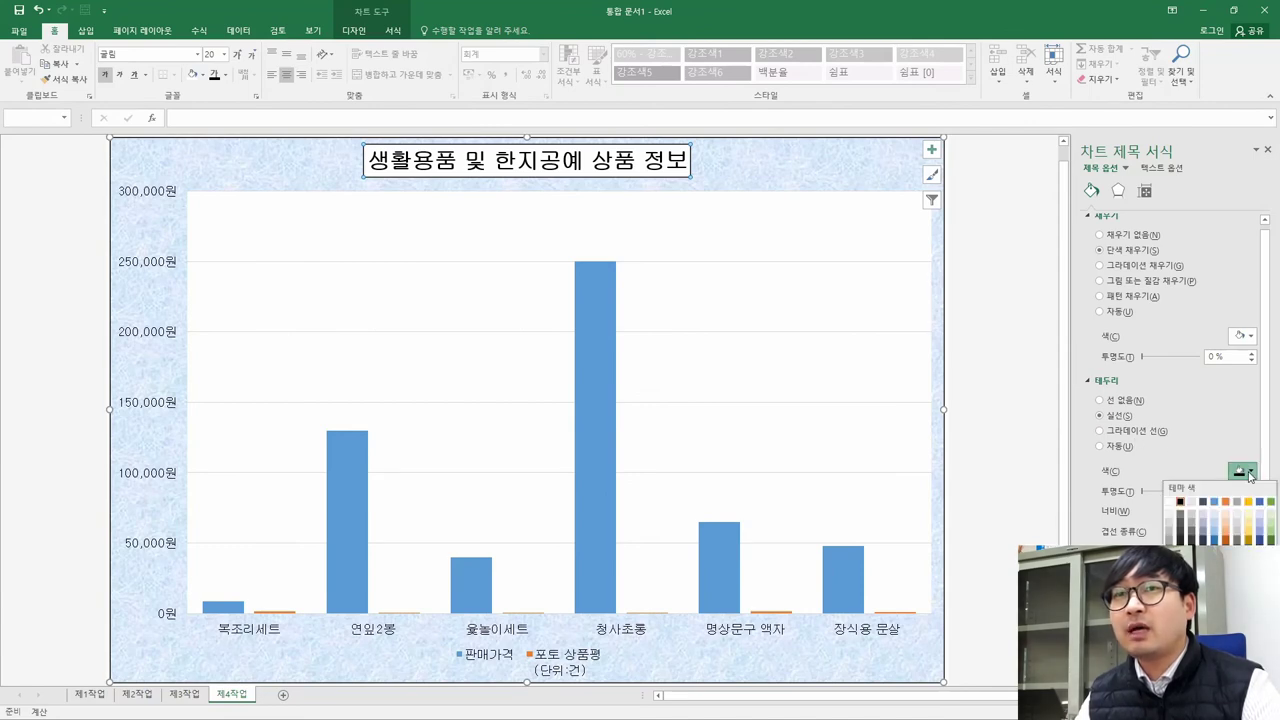
pyautogui.click(1180, 504)
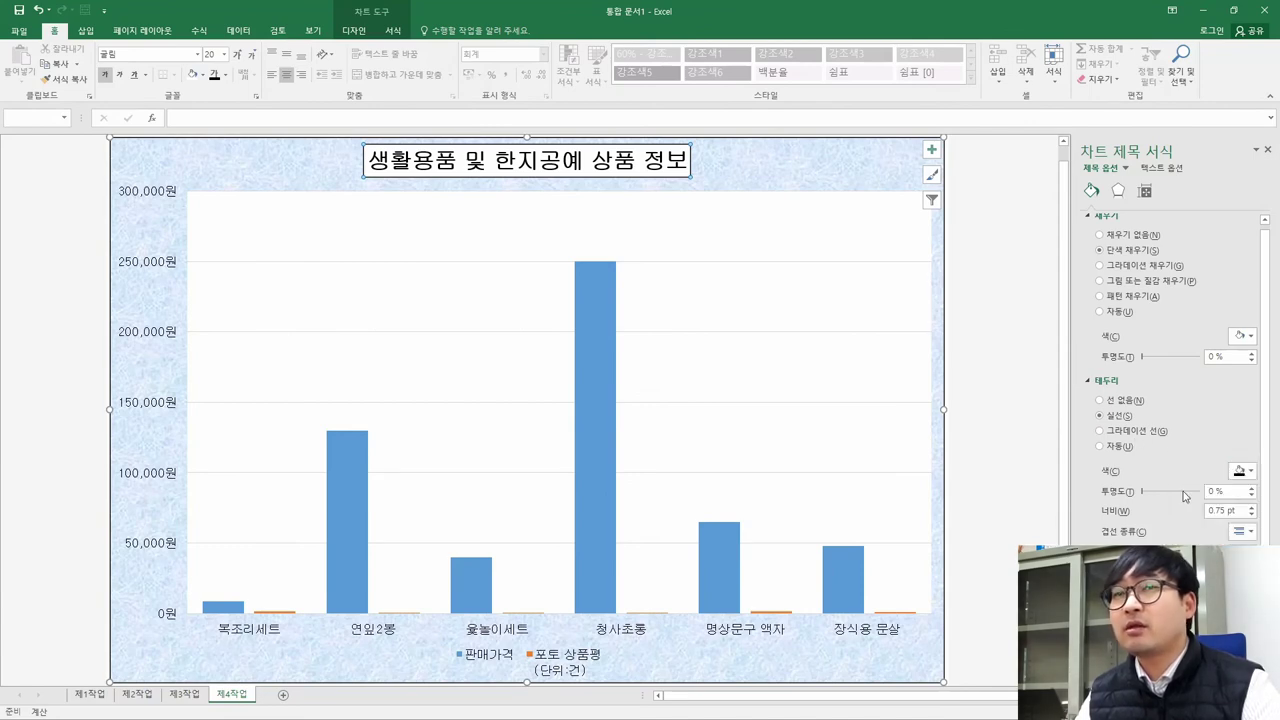
pyautogui.click(1053, 253)
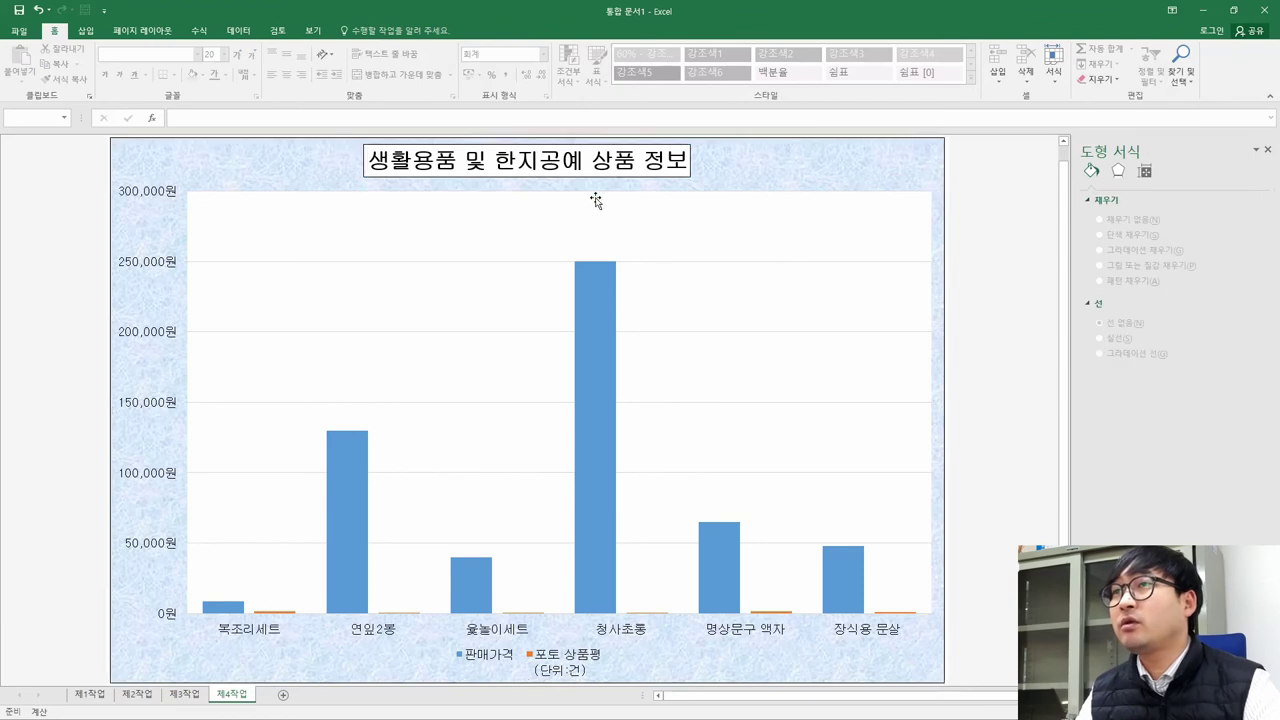
pyautogui.hotkey('alt', 'Tab')
pyautogui.hotkey('alt', 'Tab')
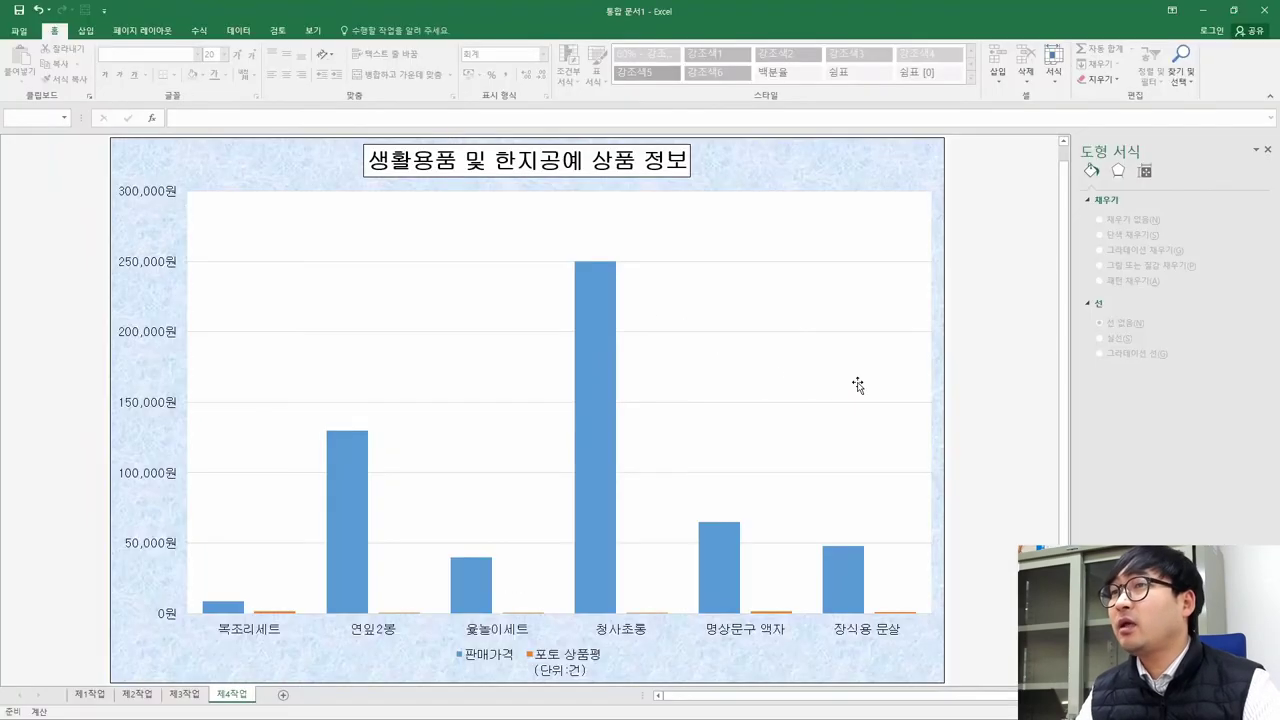
# Read the 판매가격 series chart type requirement in condition 7 (서식) of the PDF
pyautogui.hotkey('alt', 'Tab')
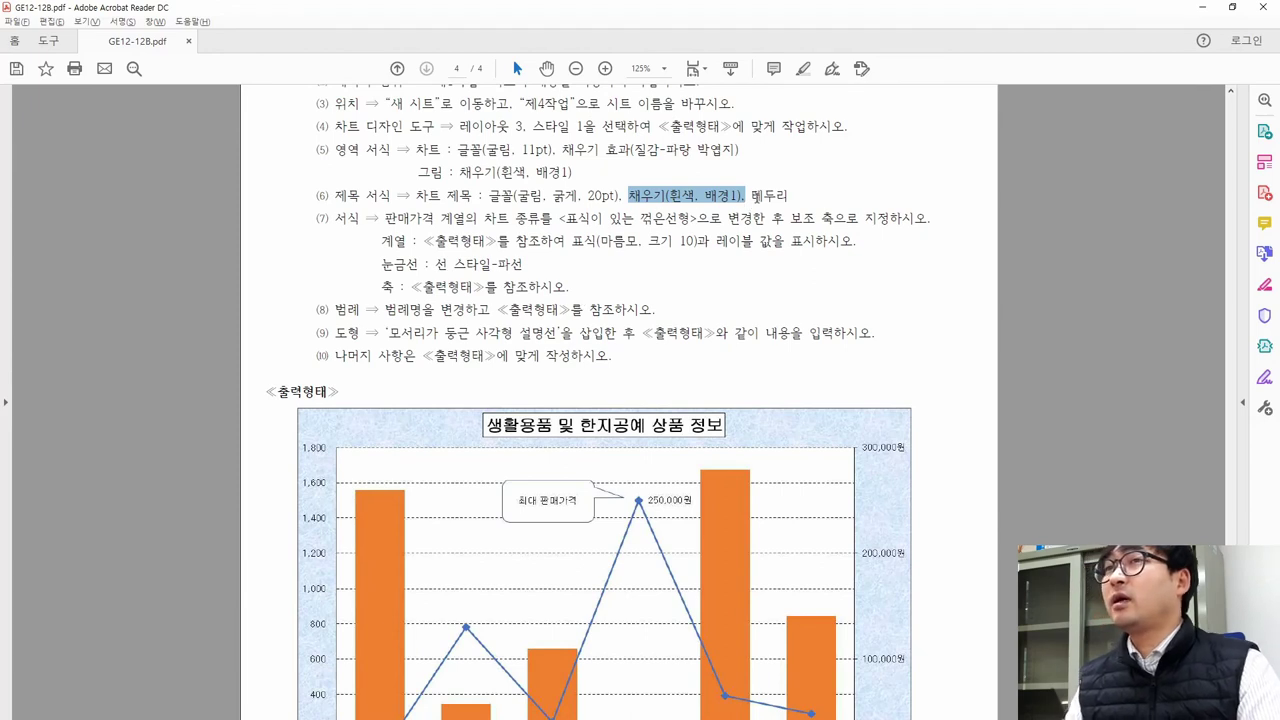
pyautogui.moveTo(334, 218); pyautogui.dragTo(477, 227)
pyautogui.moveTo(379, 218); pyautogui.dragTo(618, 224)
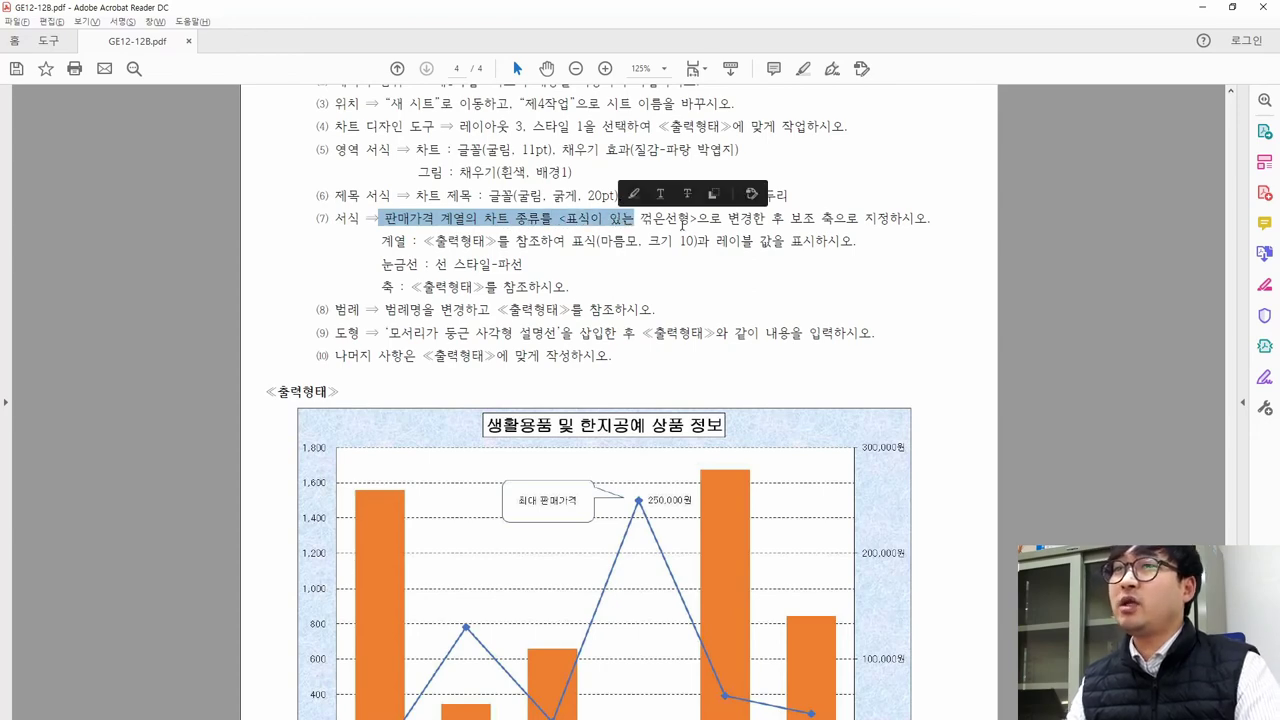
pyautogui.scroll(-3, 682, 223)
pyautogui.hotkey('alt', 'Tab')
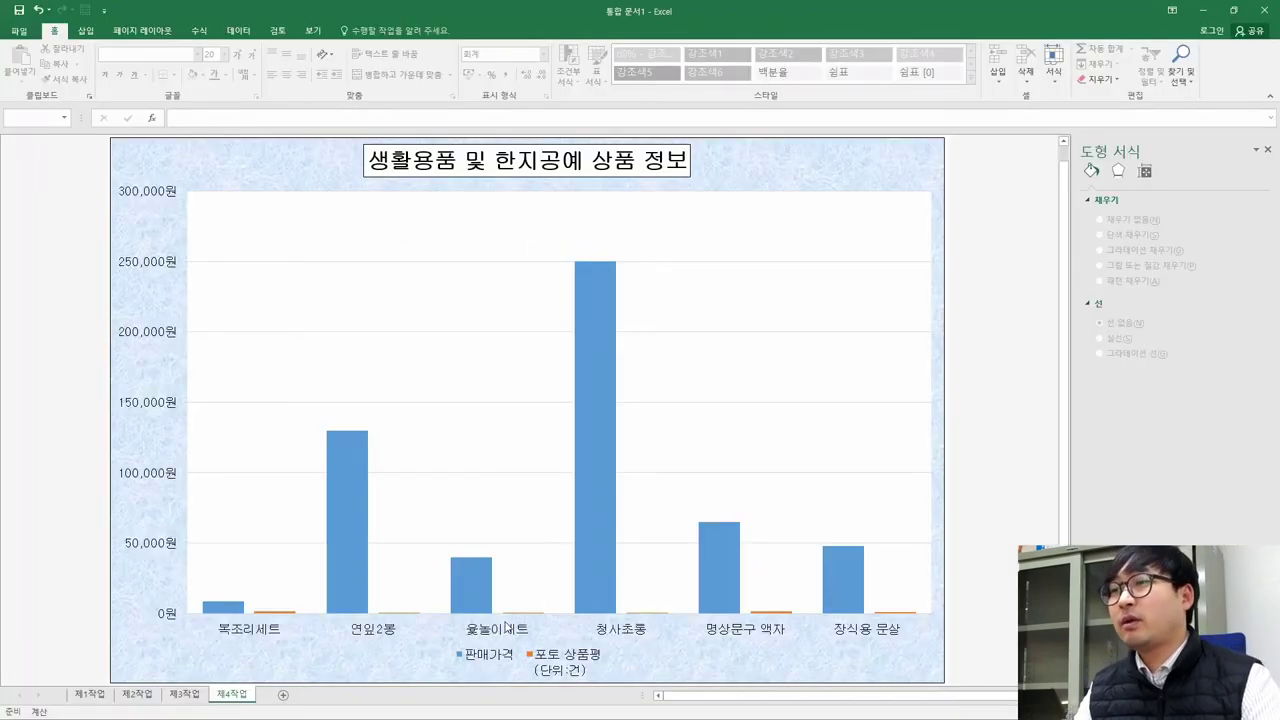
# Compare the chart's 판매가격 series and legend with the PDF's 출력형태 sample to identify which series must become a line
pyautogui.rightClick(599, 392)
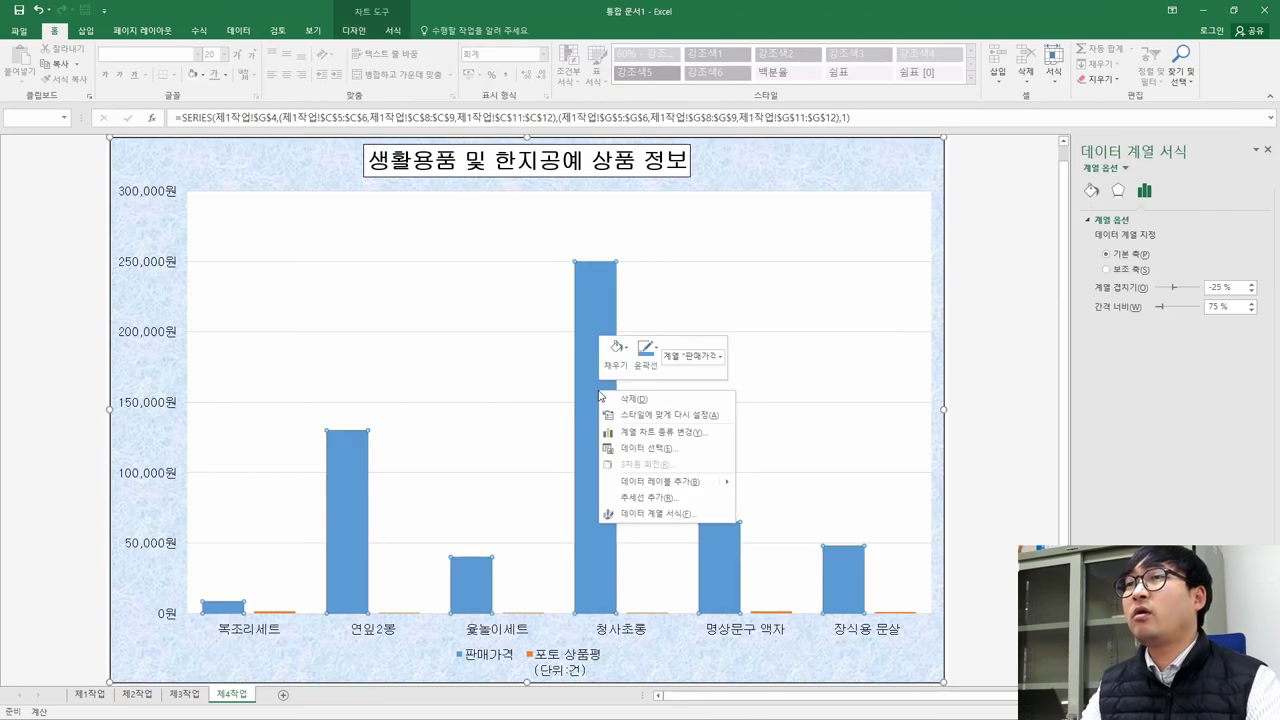
pyautogui.press('Escape')
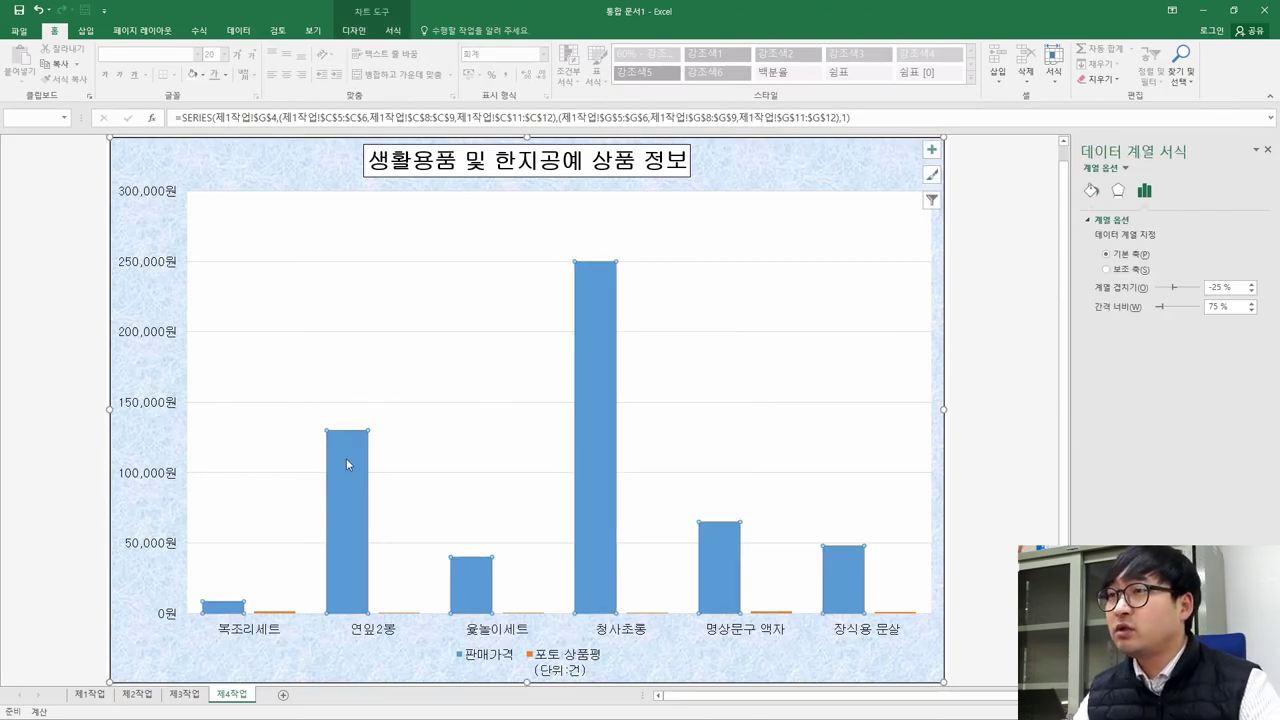
pyautogui.click(286, 480)
pyautogui.click(368, 504)
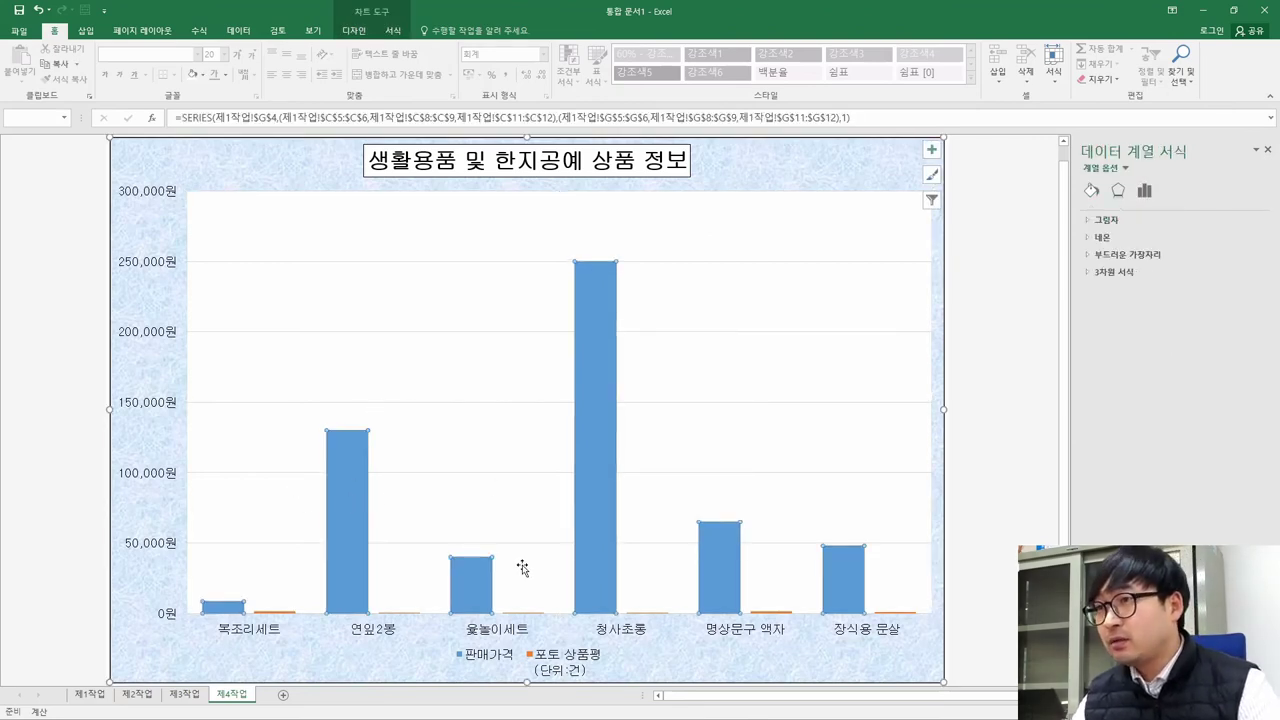
pyautogui.click(924, 392)
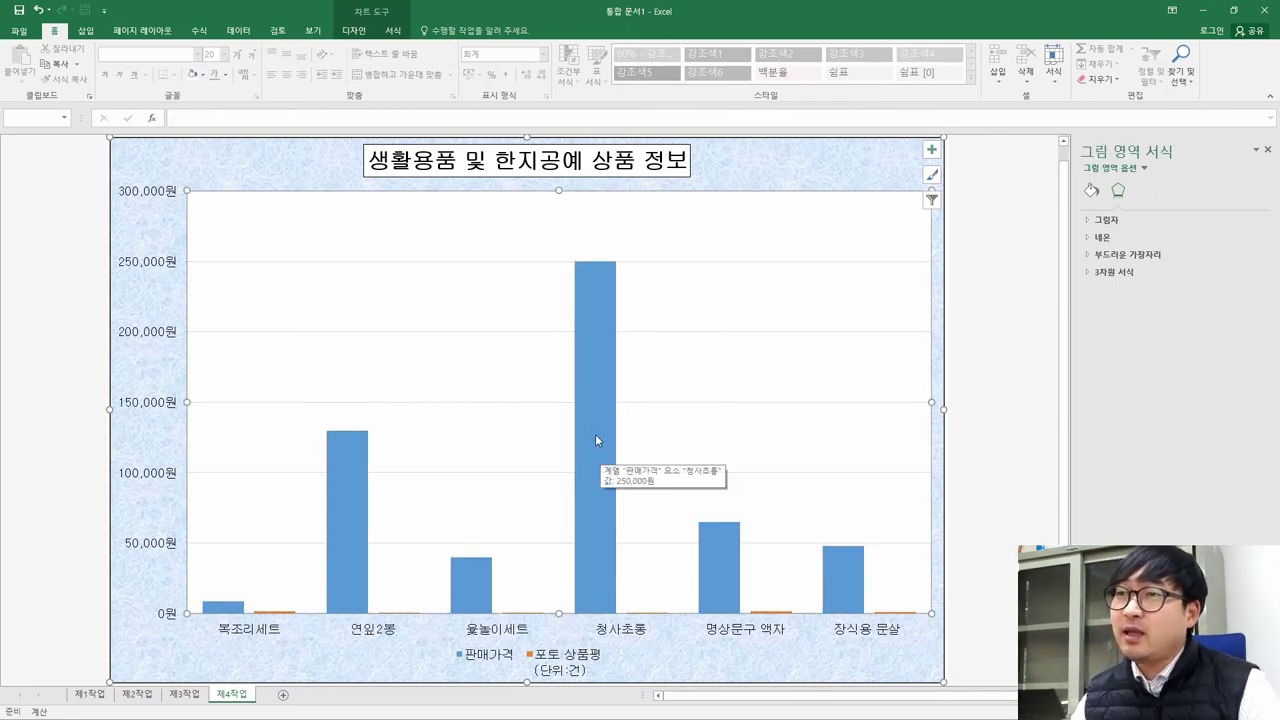
pyautogui.click(492, 686)
pyautogui.hotkey('alt', 'Tab')
pyautogui.hotkey('alt', 'Tab')
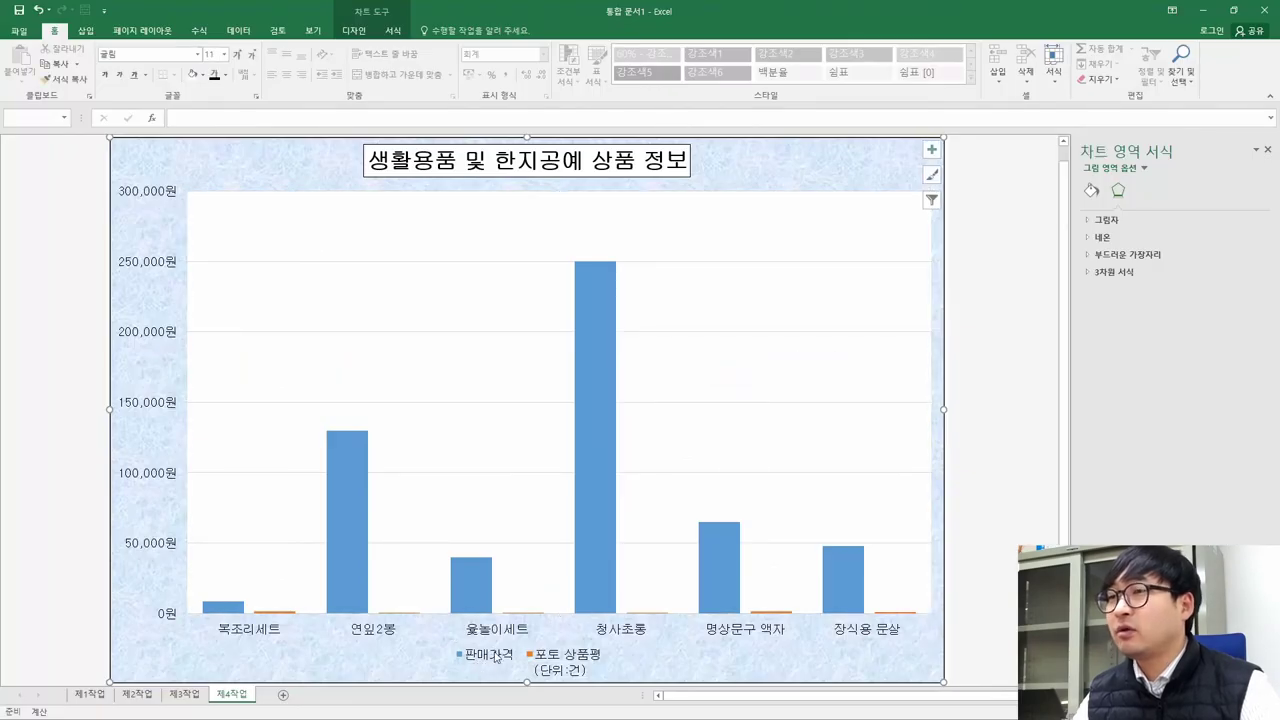
pyautogui.hotkey('alt', 'Tab')
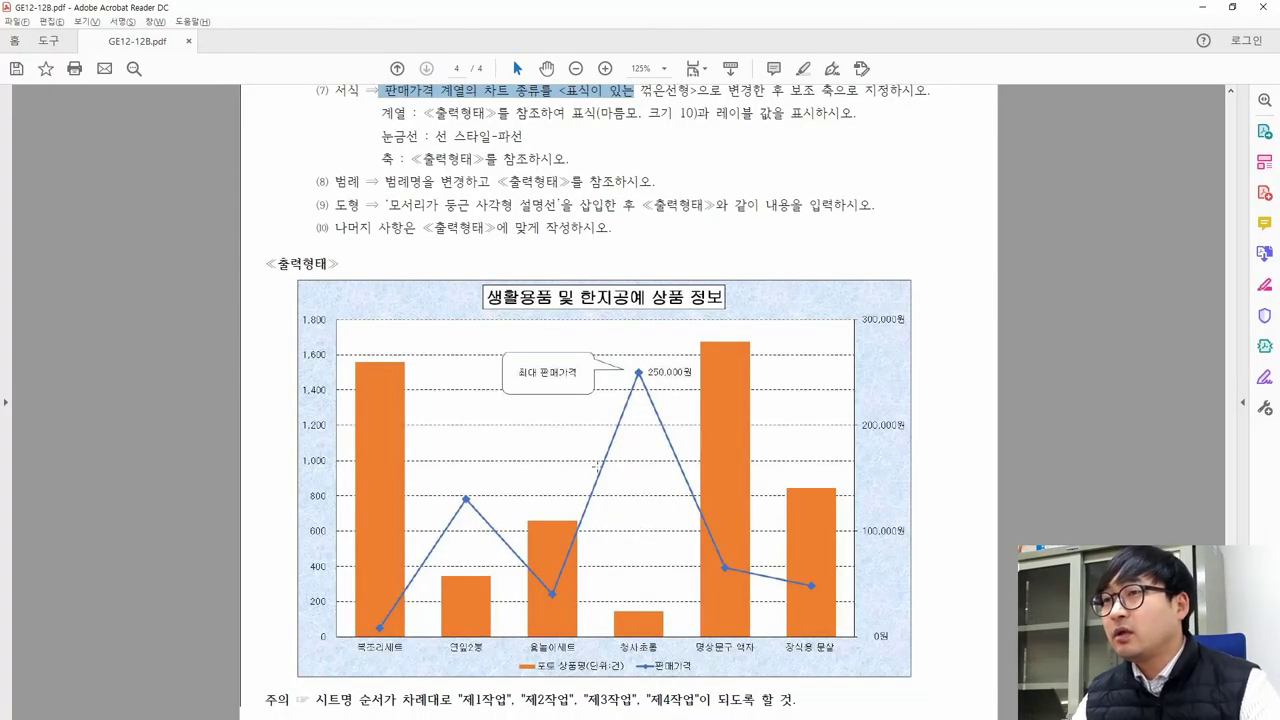
pyautogui.moveTo(636, 648); pyautogui.dragTo(700, 670)
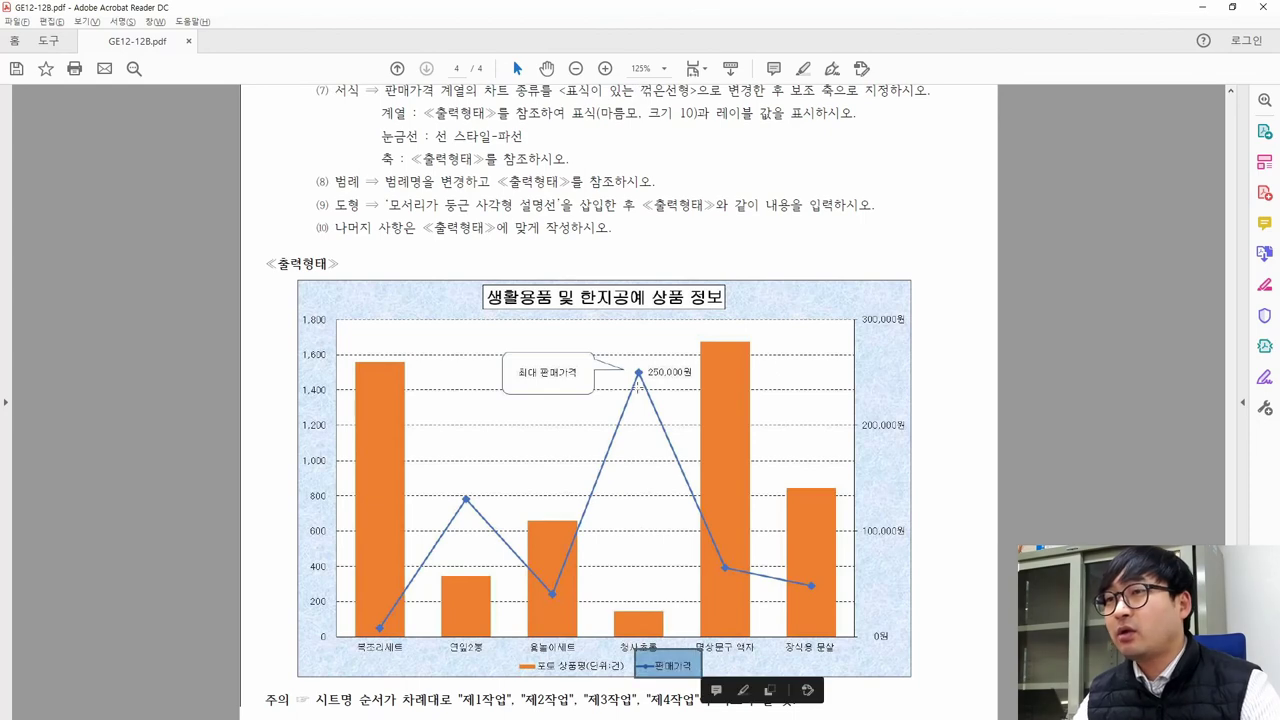
pyautogui.hotkey('alt', 'Tab')
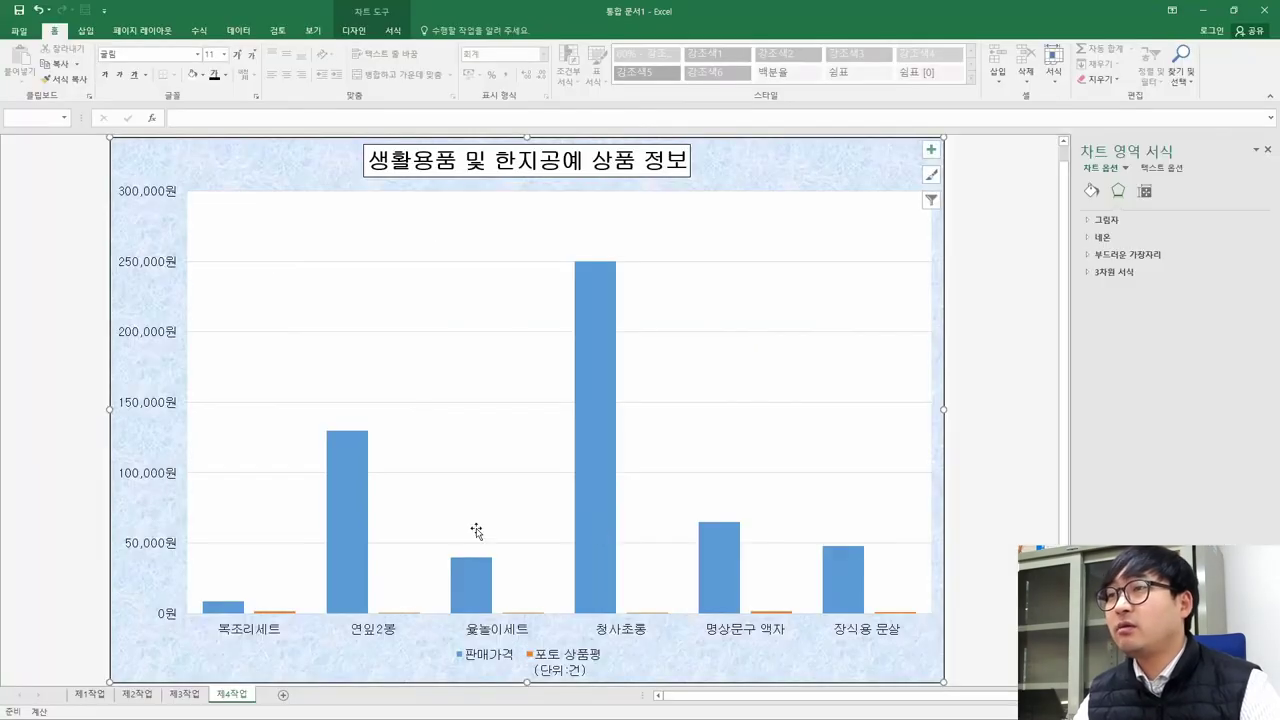
# Change the 판매가격 series chart type to 표식이 있는 꺾은선형, checking the type name in condition 7
pyautogui.click(600, 374)
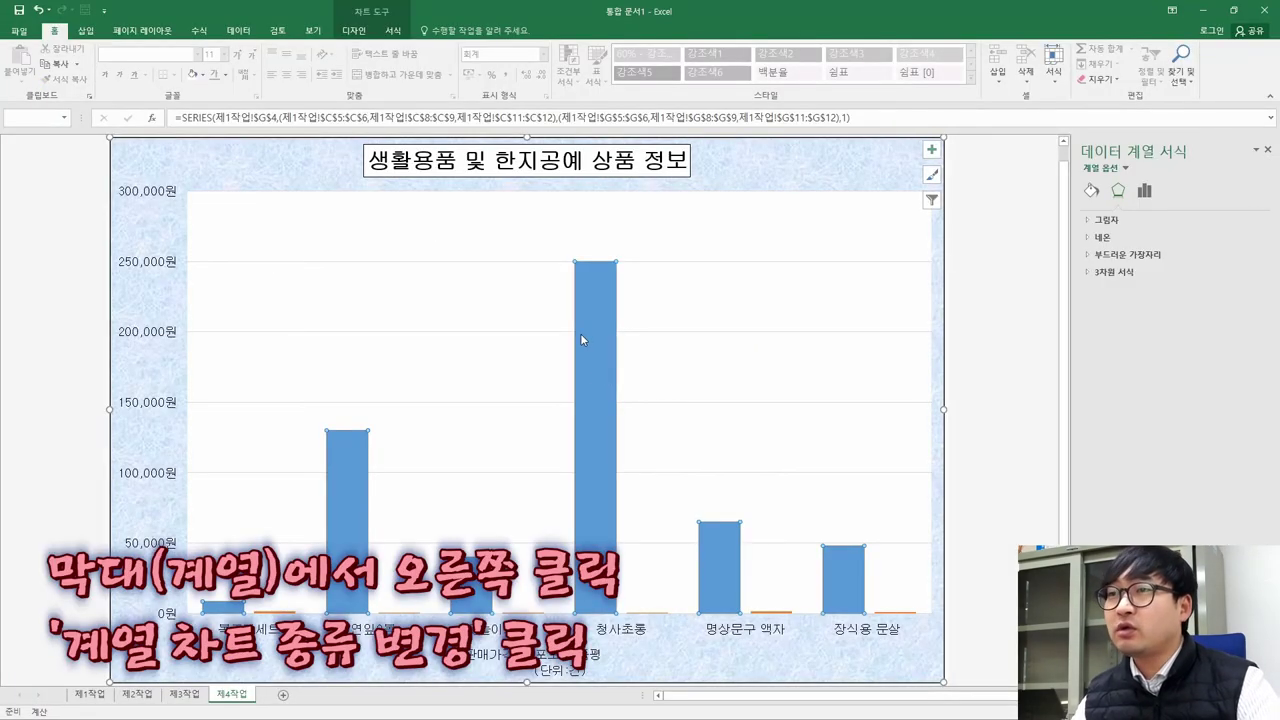
pyautogui.rightClick(582, 340)
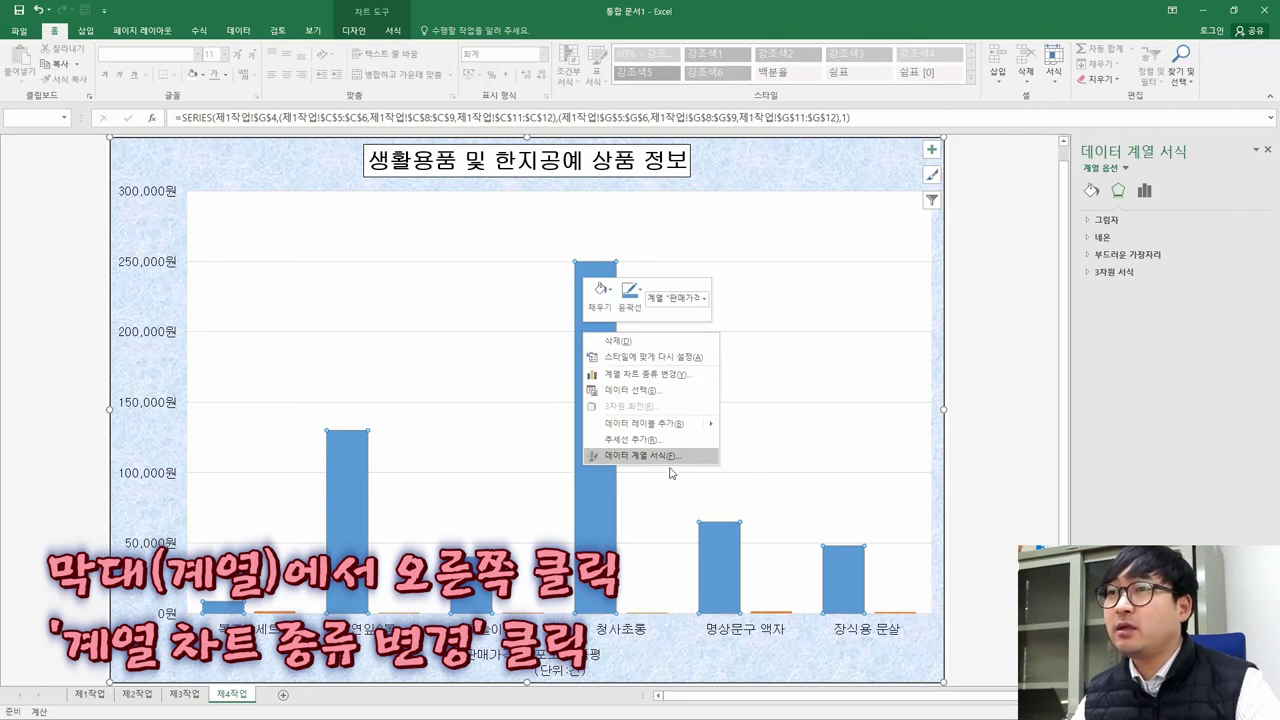
pyautogui.click(646, 374)
pyautogui.hotkey('alt', 'Tab')
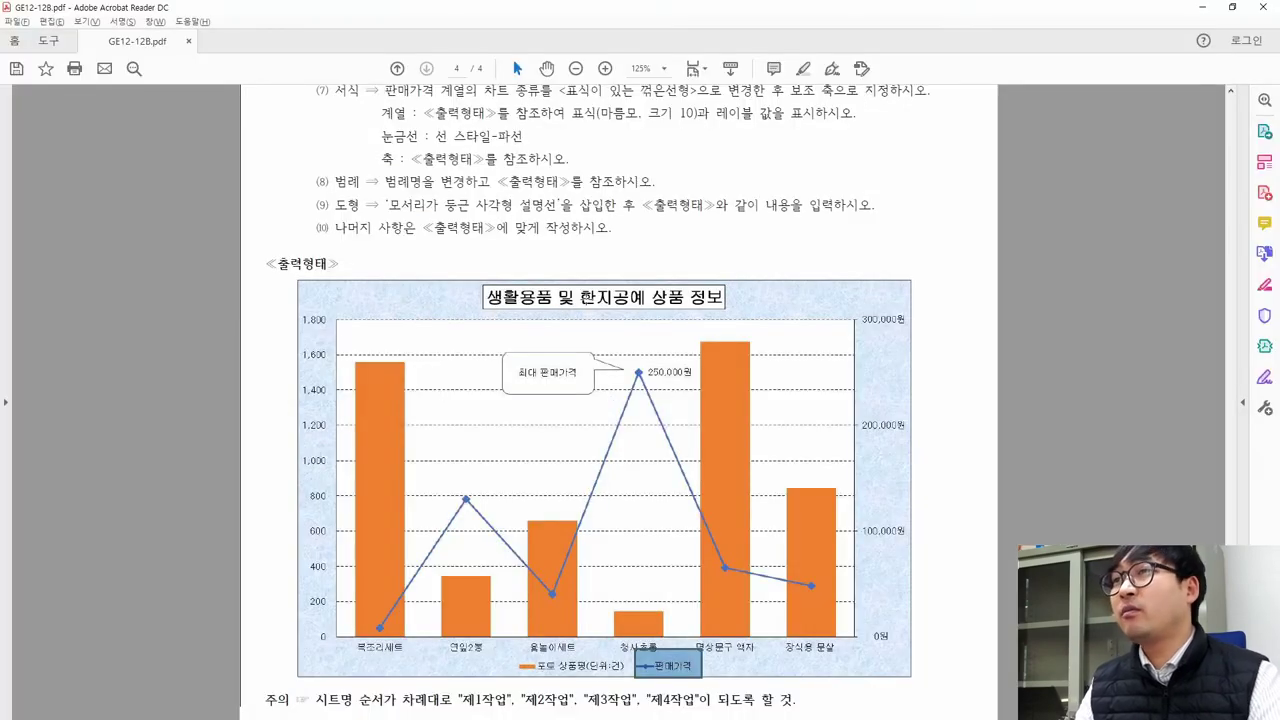
pyautogui.scroll(1, 465, 120)
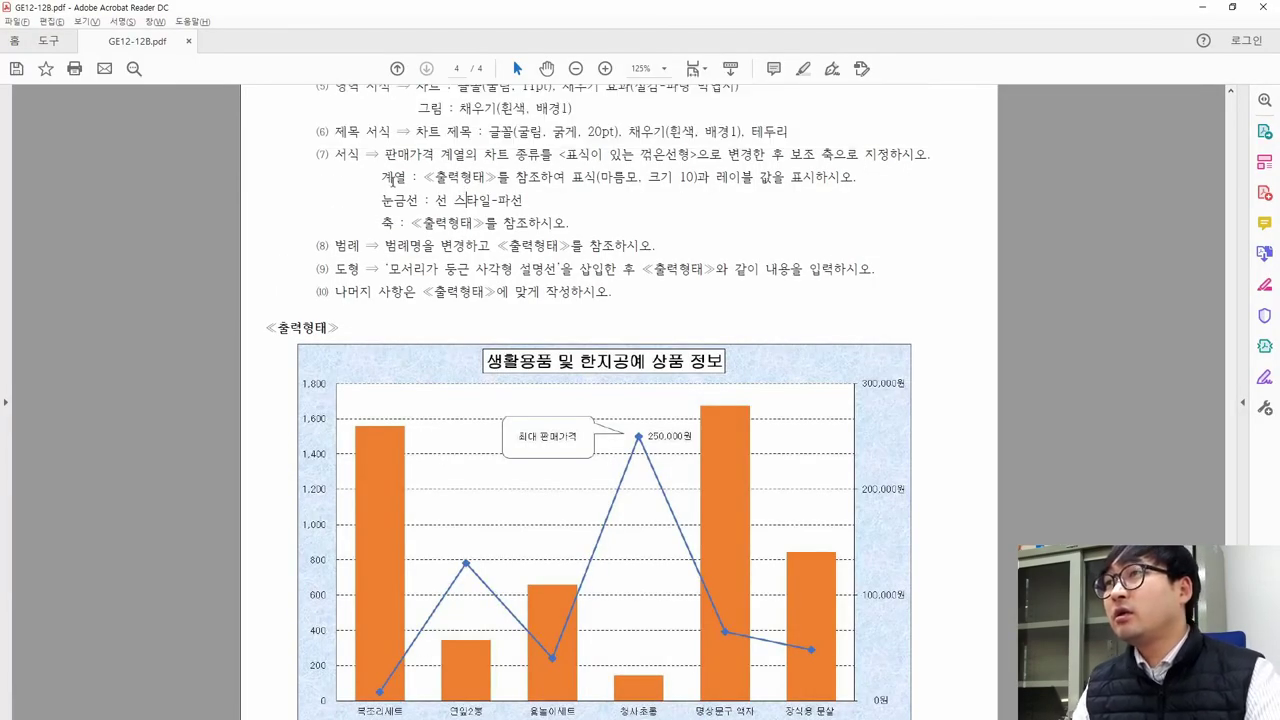
pyautogui.moveTo(486, 154); pyautogui.dragTo(697, 158)
pyautogui.hotkey('alt', 'Tab')
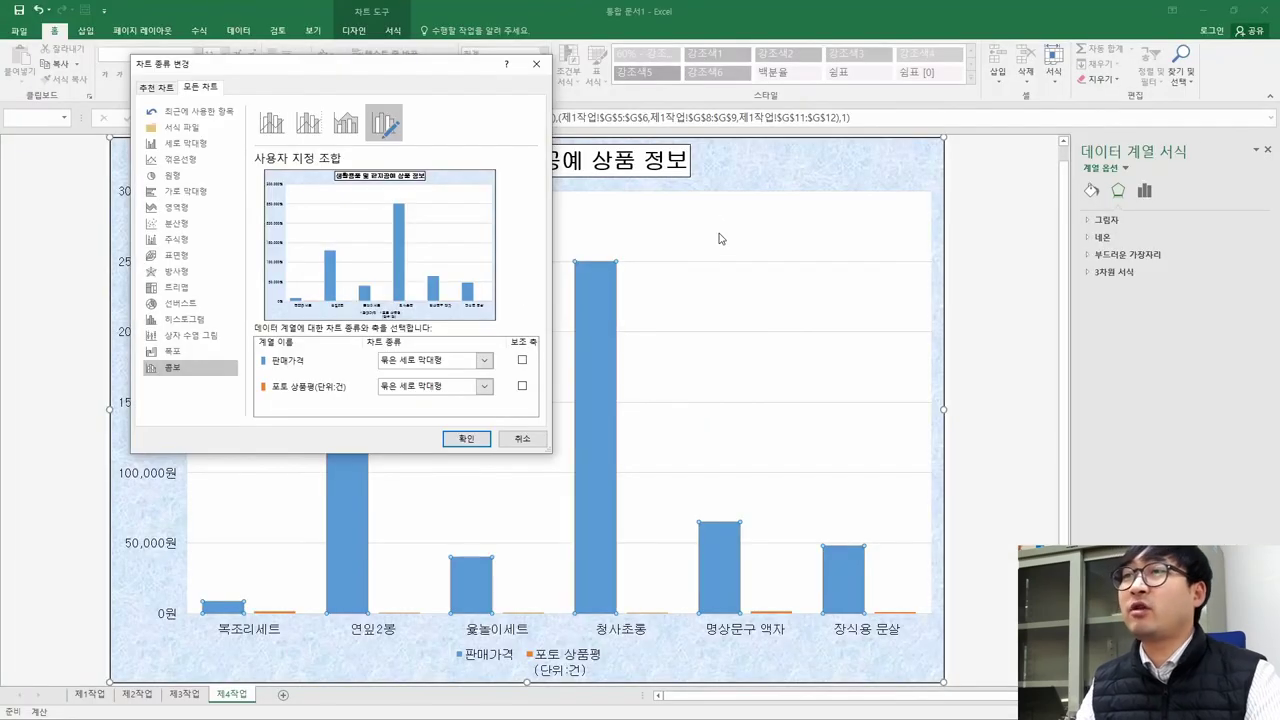
pyautogui.click(485, 362)
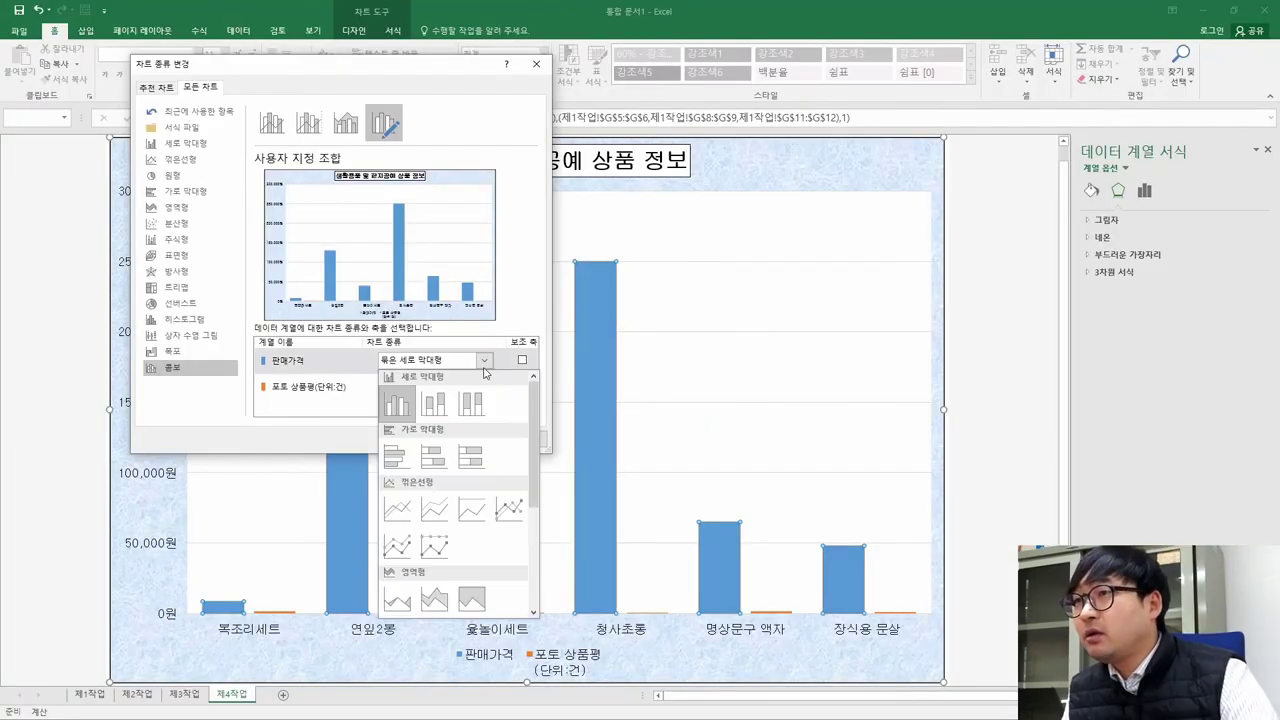
pyautogui.click(509, 511)
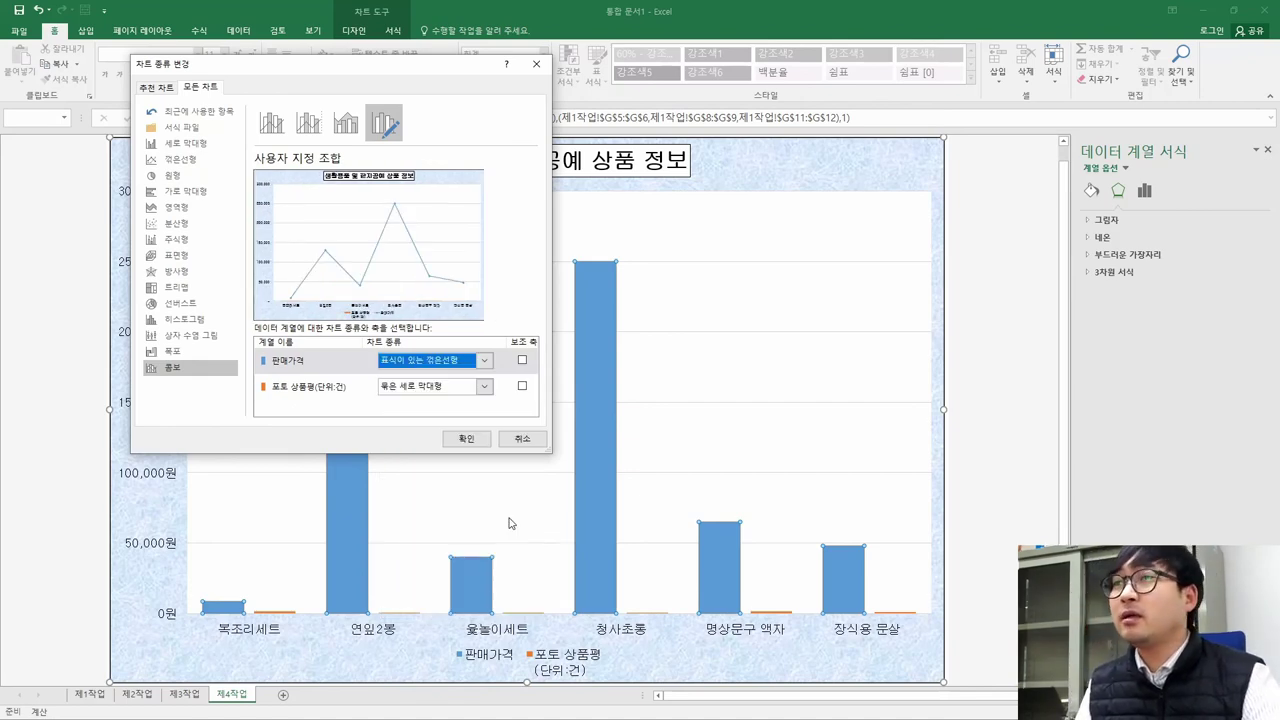
# Check condition 7 in the PDF and assign the 판매가격 series to the secondary axis (보조 축)
pyautogui.hotkey('alt', 'Tab')
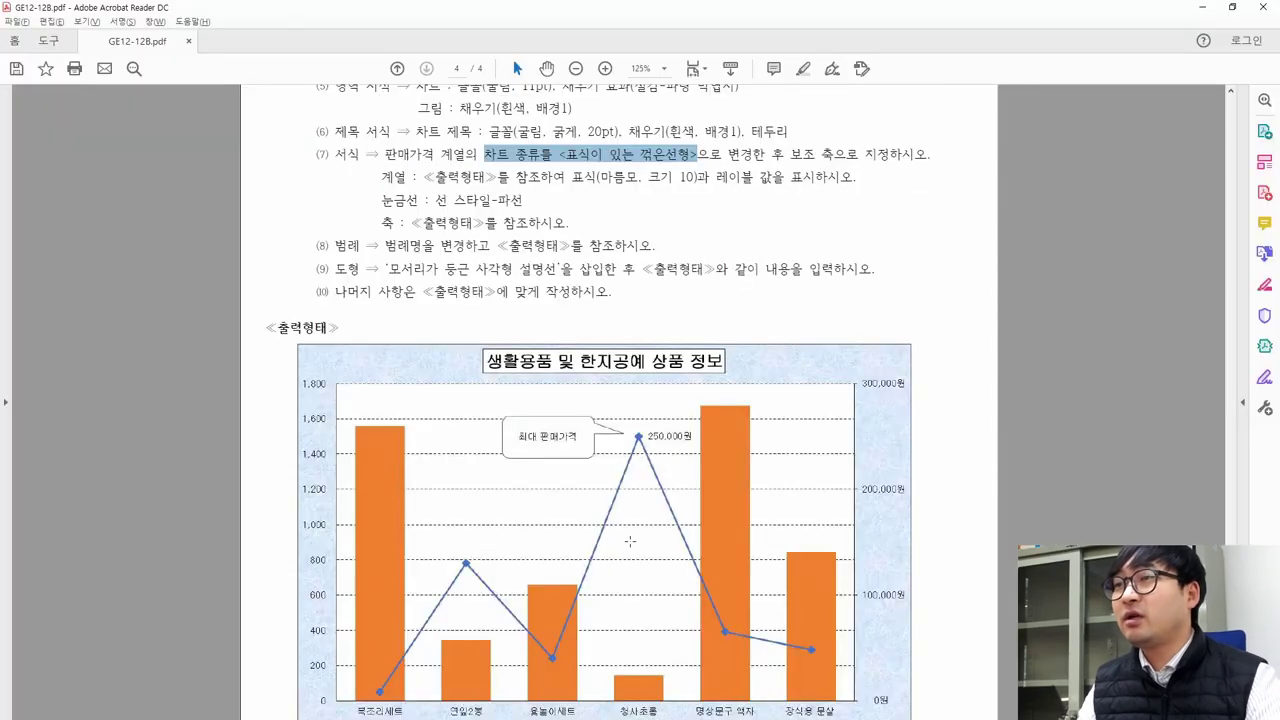
pyautogui.moveTo(766, 154); pyautogui.dragTo(890, 155)
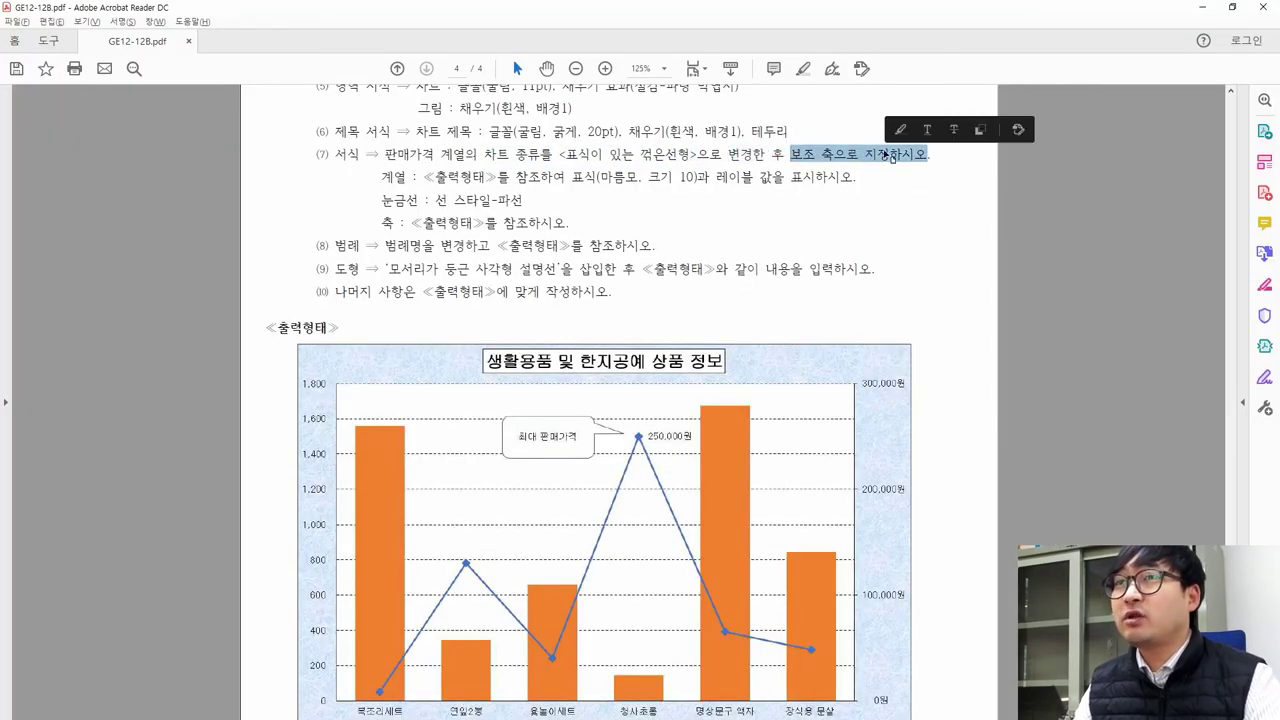
pyautogui.hotkey('alt', 'Tab')
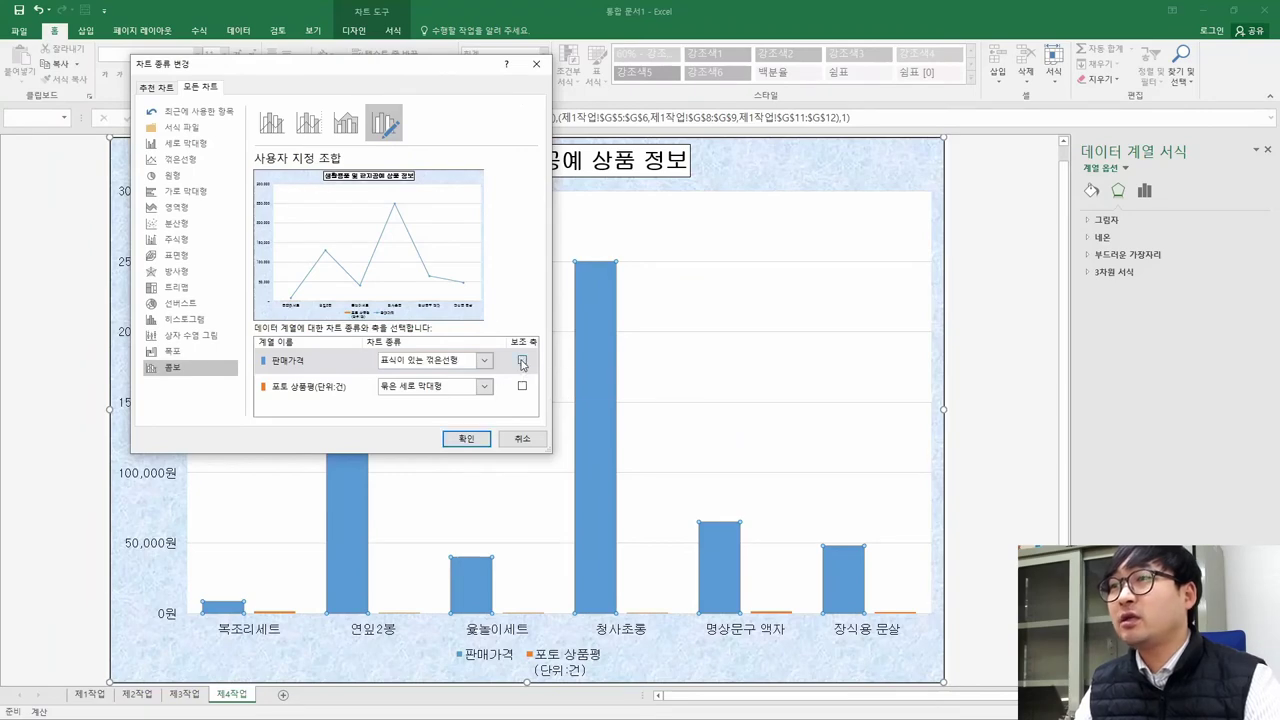
pyautogui.click(522, 361)
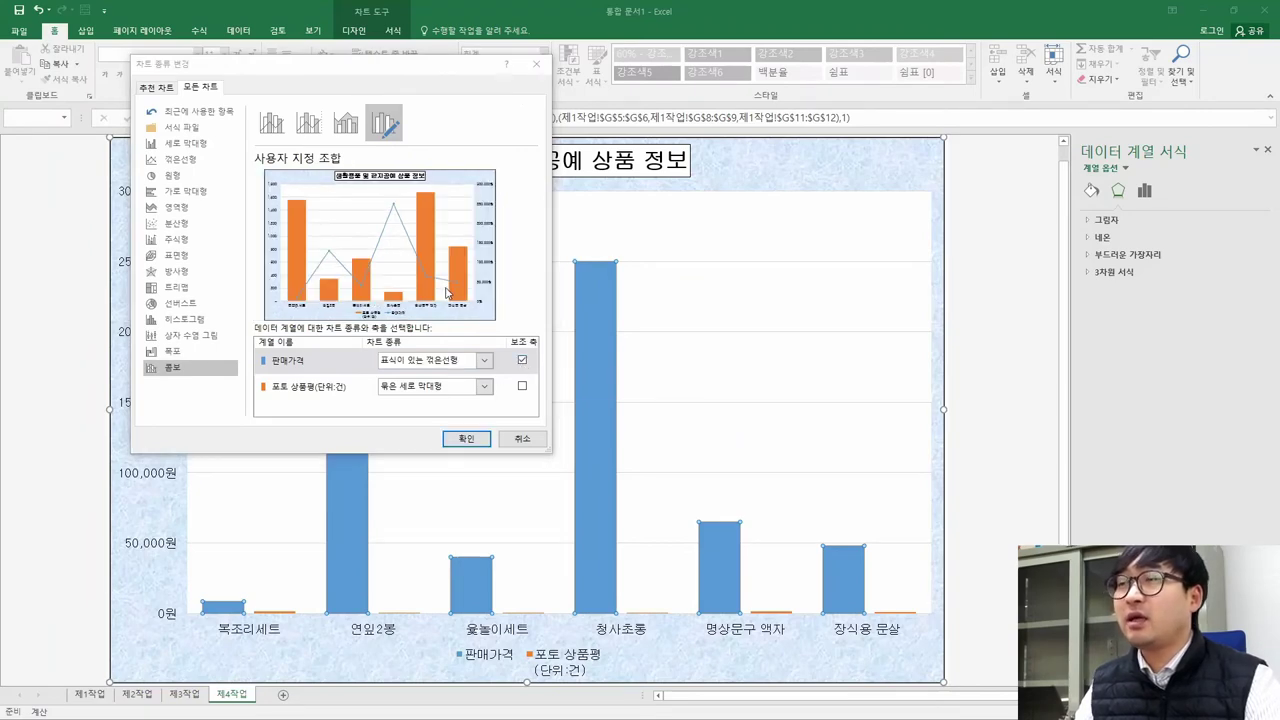
# Compare the combo chart preview with condition 7 and the PDF's 출력형태 sample, and apply the chart type change
pyautogui.hotkey('alt', 'Tab')
pyautogui.scroll(-1, 653, 478)
pyautogui.hotkey('alt', 'Tab')
pyautogui.hotkey('alt', 'Tab')
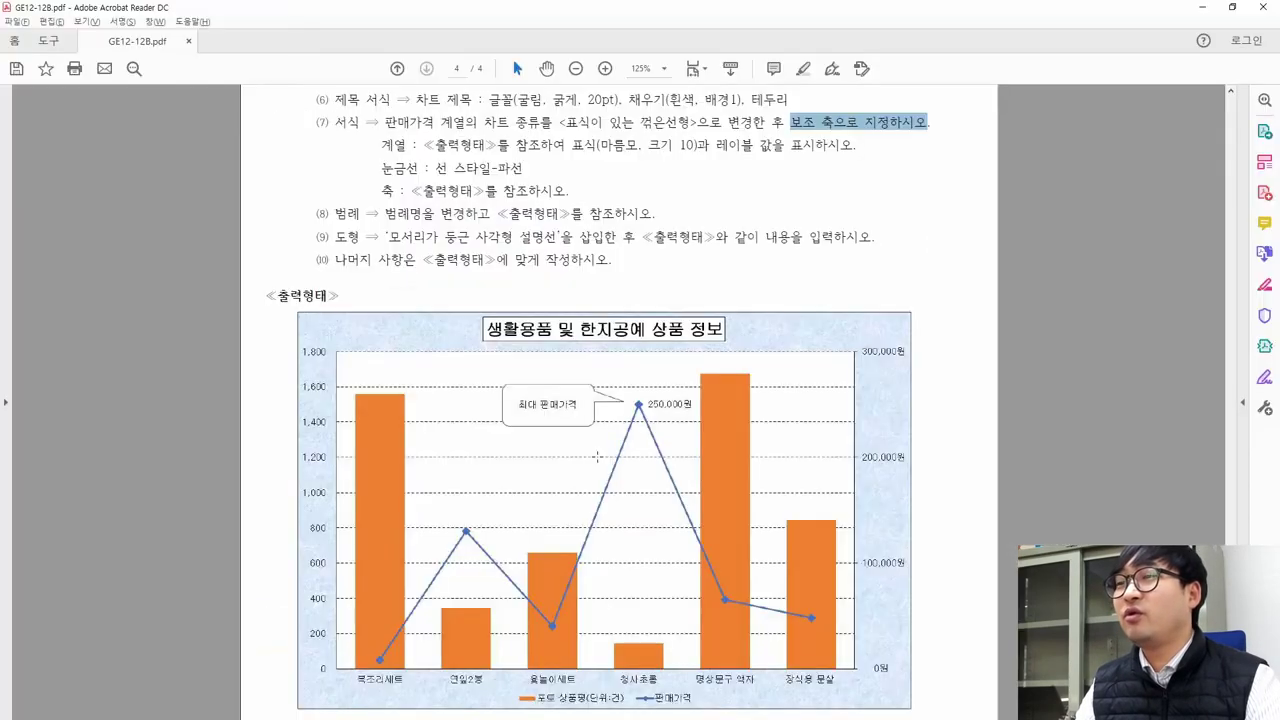
pyautogui.click(920, 128)
pyautogui.moveTo(931, 124); pyautogui.dragTo(876, 124)
pyautogui.hotkey('alt', 'Tab')
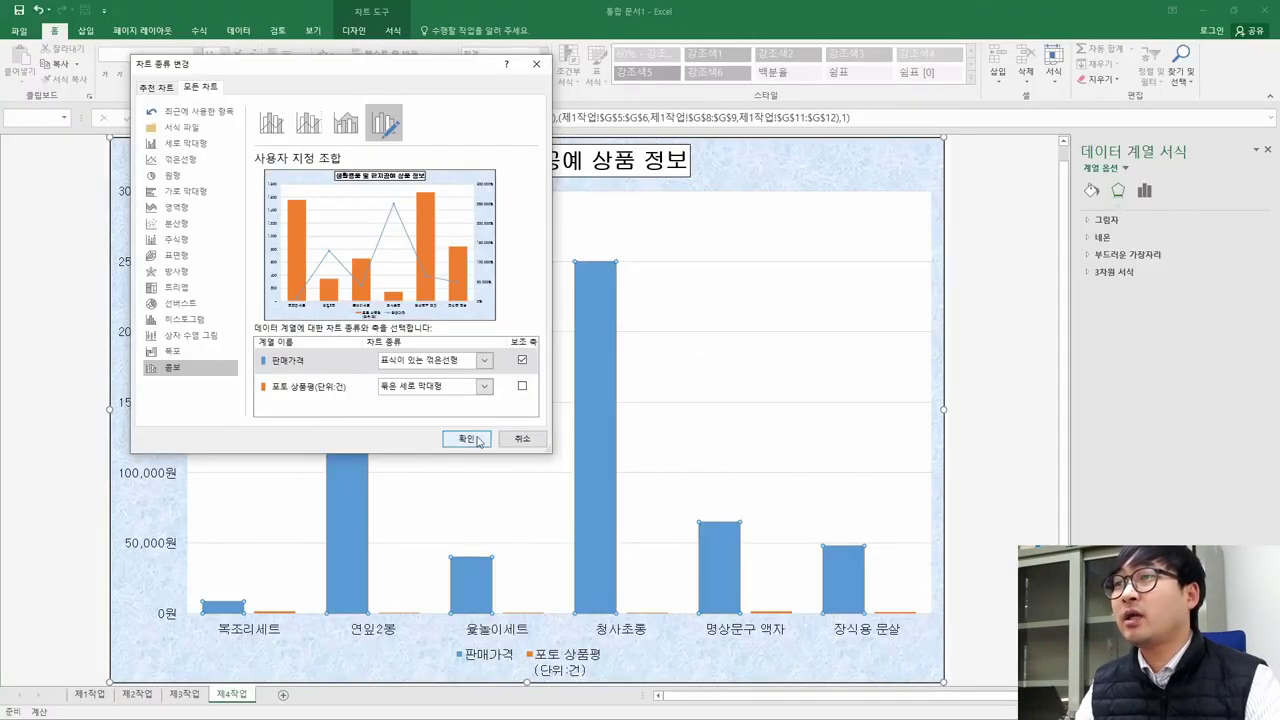
pyautogui.click(468, 440)
# Compare the resulting combo chart on the 제4작업 sheet with the 출력형태 sample in the PDF
pyautogui.hotkey('alt', 'Tab')
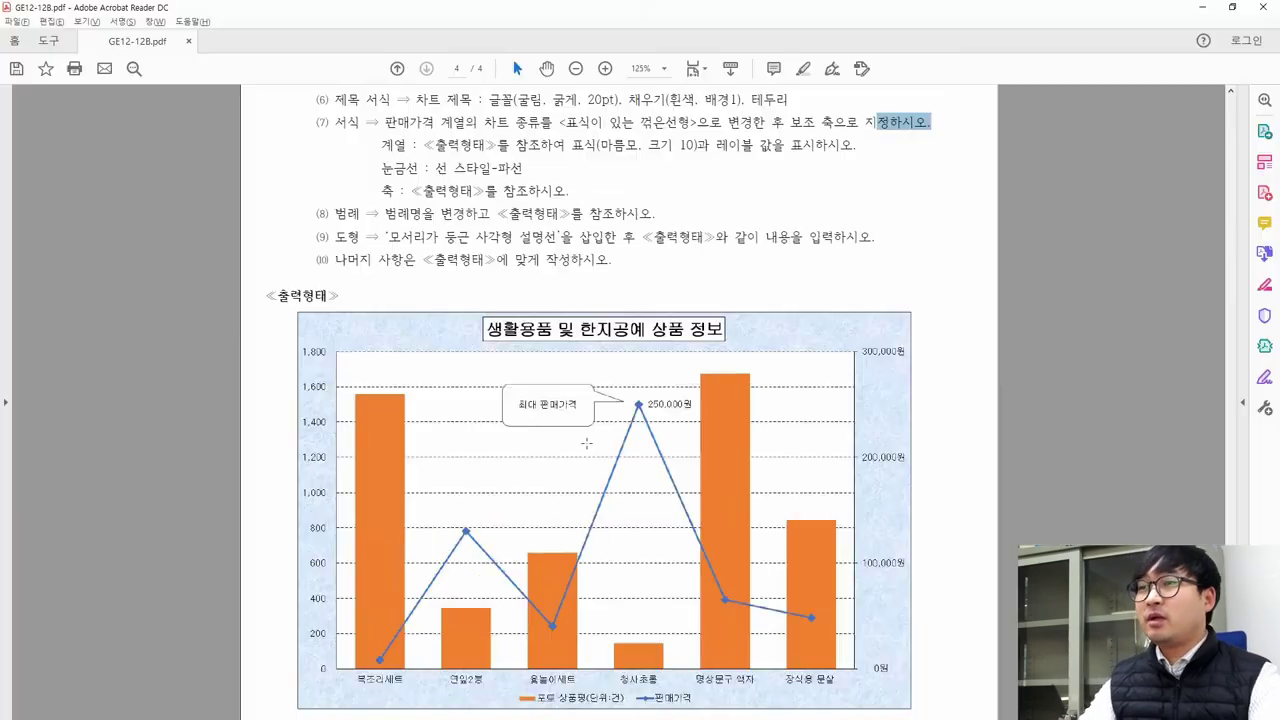
pyautogui.hotkey('alt', 'Tab')
pyautogui.hotkey('alt', 'Tab')
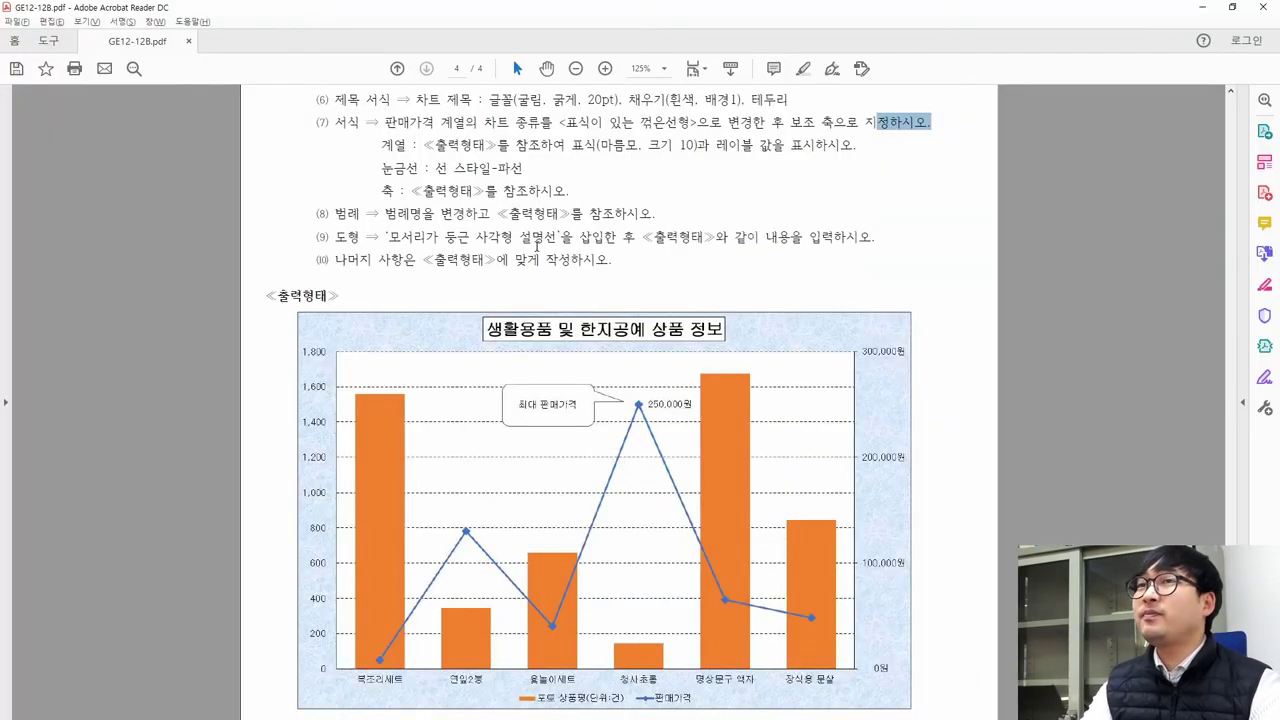